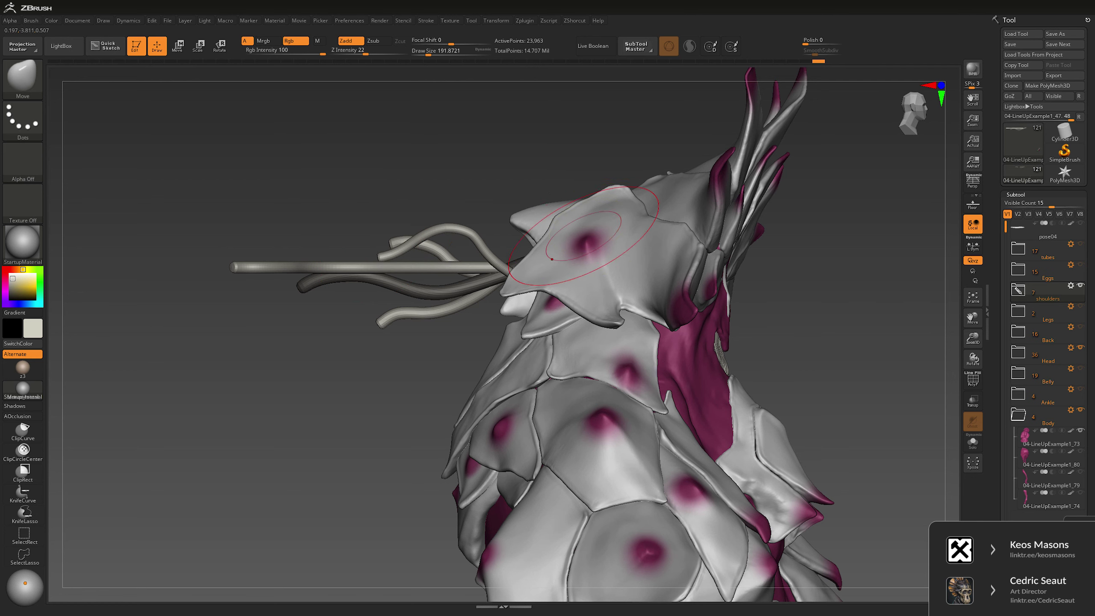
Step: Switch to the Move Topological brush and bend the long straight tentacle downward into a wave
key(b)
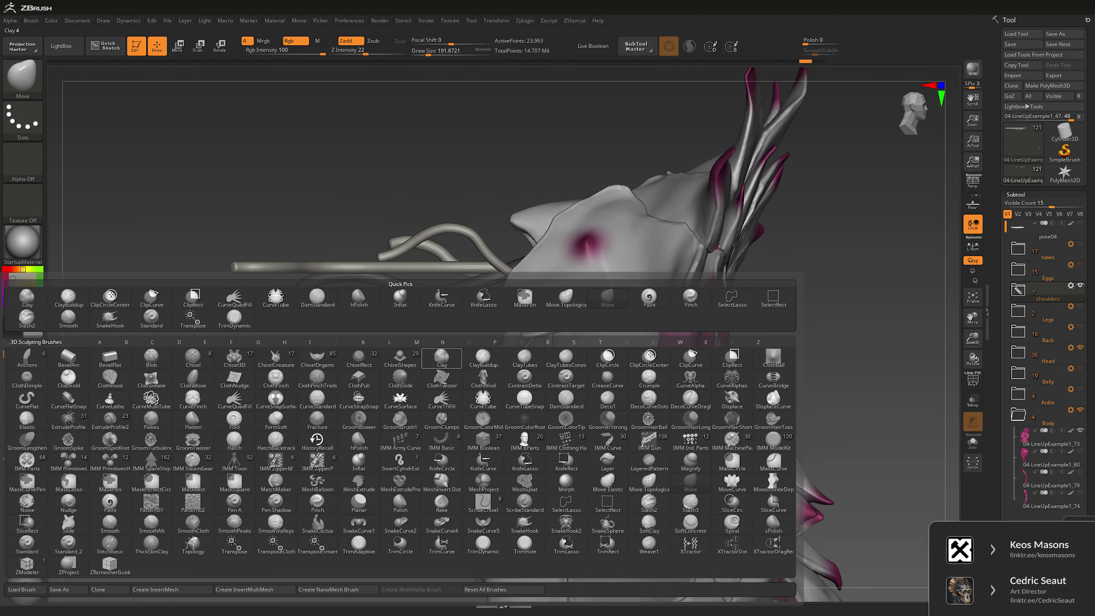
key(m)
key(t)
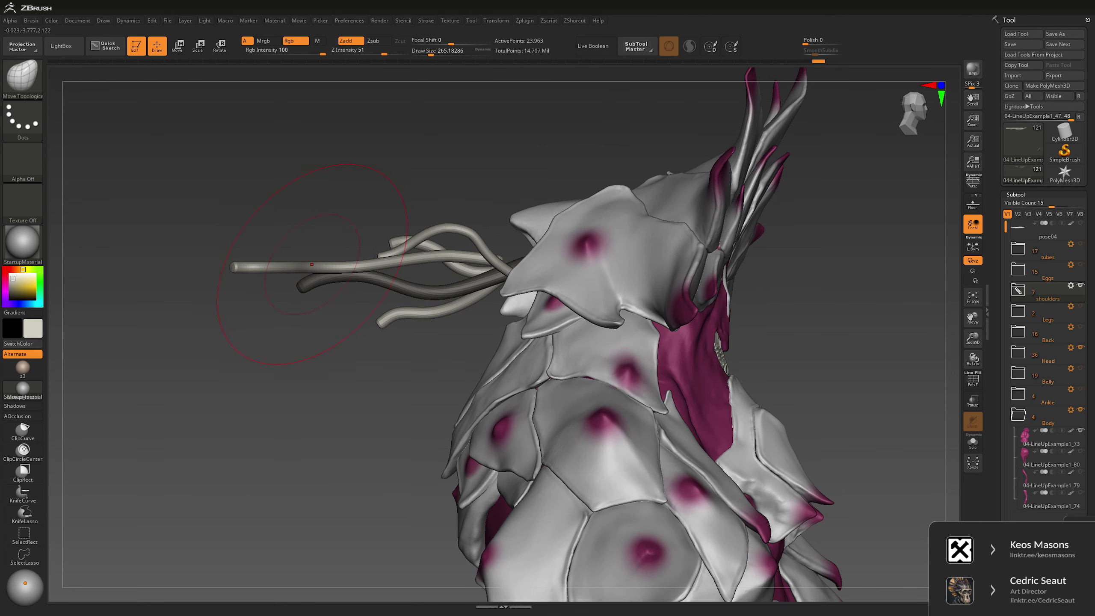
drag(312, 264, 307, 295)
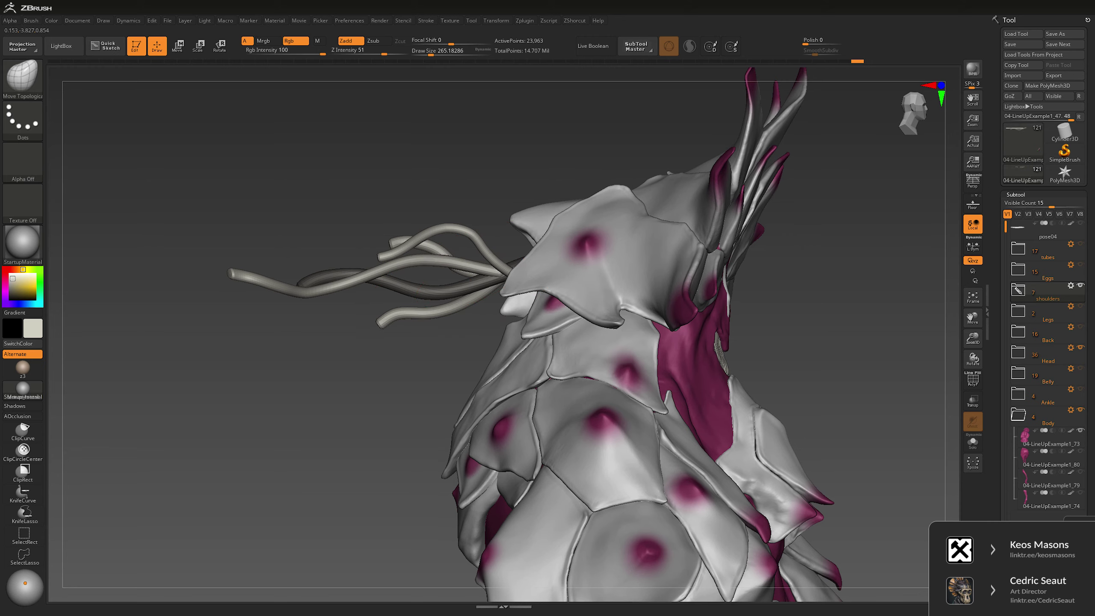
Step: Curve the long tentacle sideways using a Draw Size of about 181
mouse_move(529, 255)
right_down()
mouse_move(448, 259)
mouse_move(432, 242)
mouse_move(397, 246)
mouse_move(379, 234)
right_up()
mouse_move(285, 271)
right_down()
mouse_move(477, 219)
mouse_move(560, 241)
mouse_move(707, 246)
mouse_move(699, 267)
right_up()
key(space)
drag(483, 267, 457, 267)
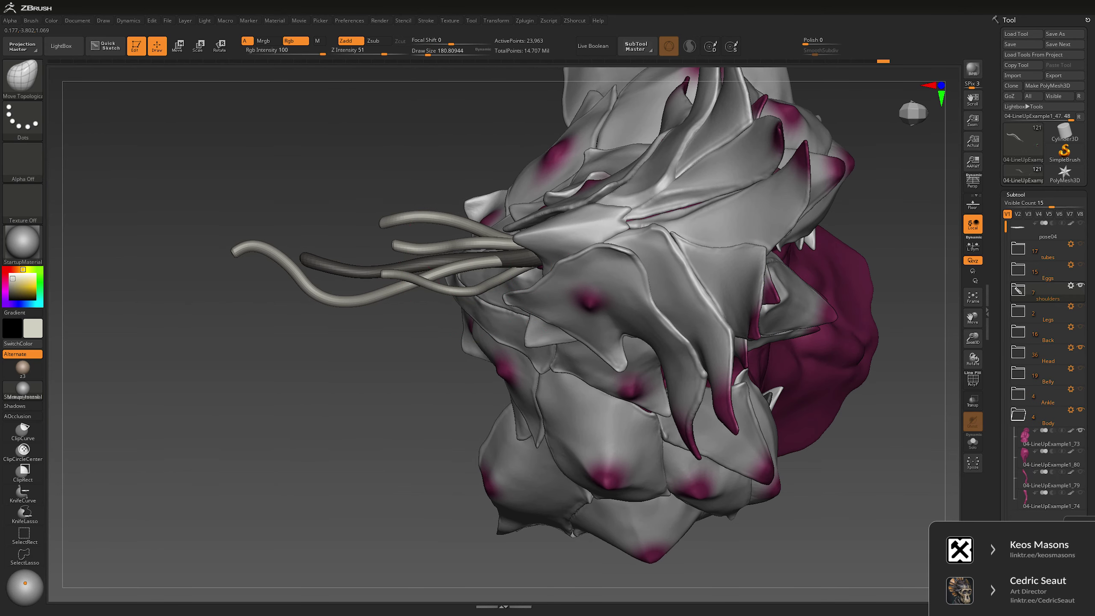
right_drag(264, 285, 288, 367)
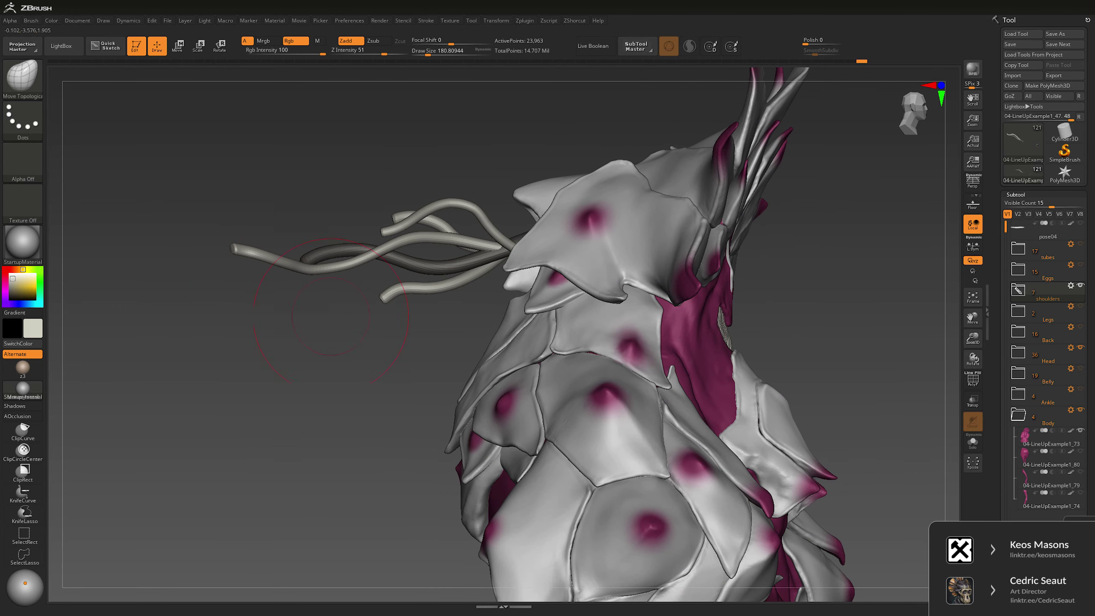
Step: Draw a new curved tentacle from the base of the bundle with the CurveTube brush, using a Draw Size of about 11.6
mouse_move(349, 259)
right_down()
mouse_move(172, 271)
mouse_move(431, 311)
right_up()
key(space)
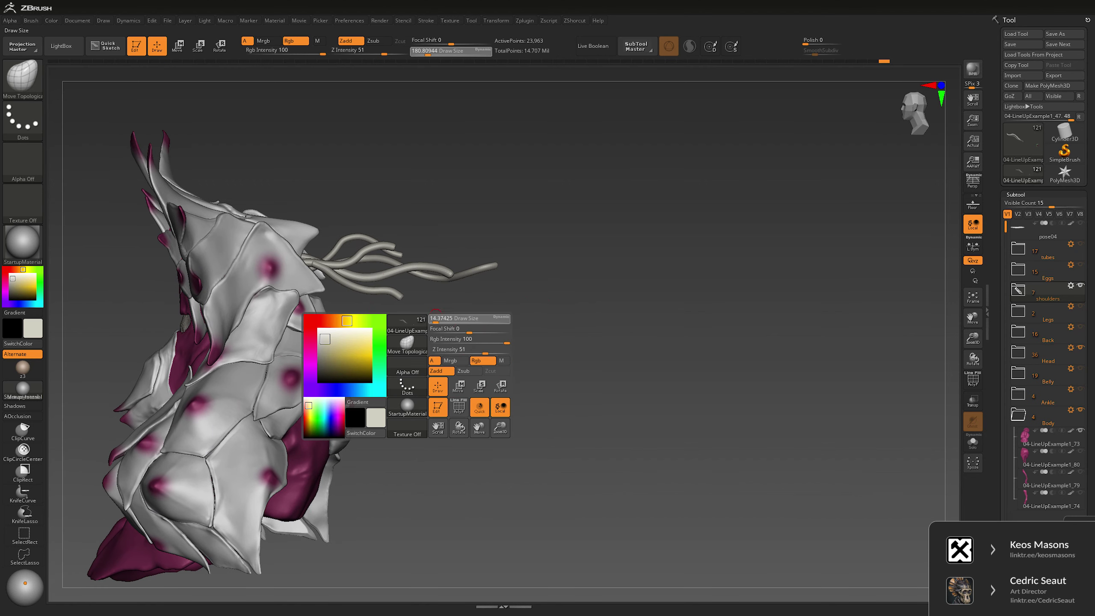
key(b)
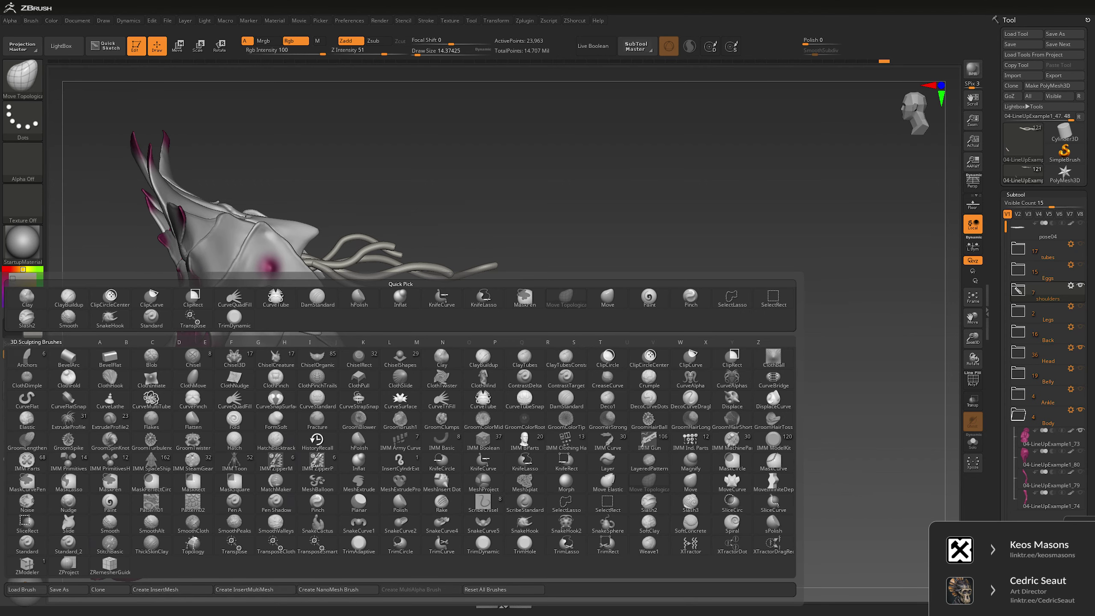
key(c)
key(t)
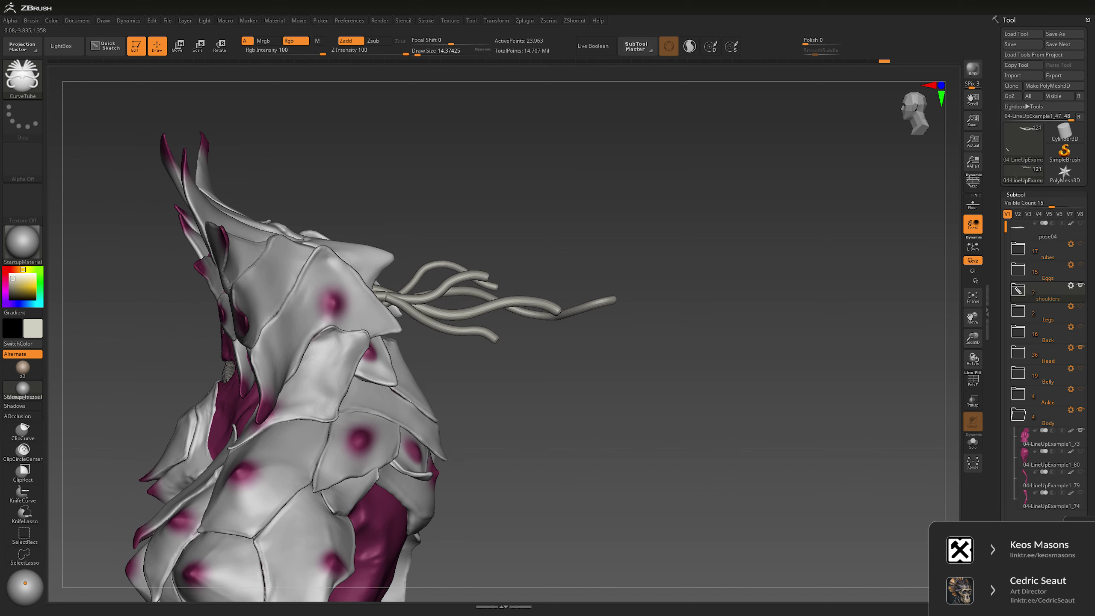
right_drag(435, 297, 431, 388)
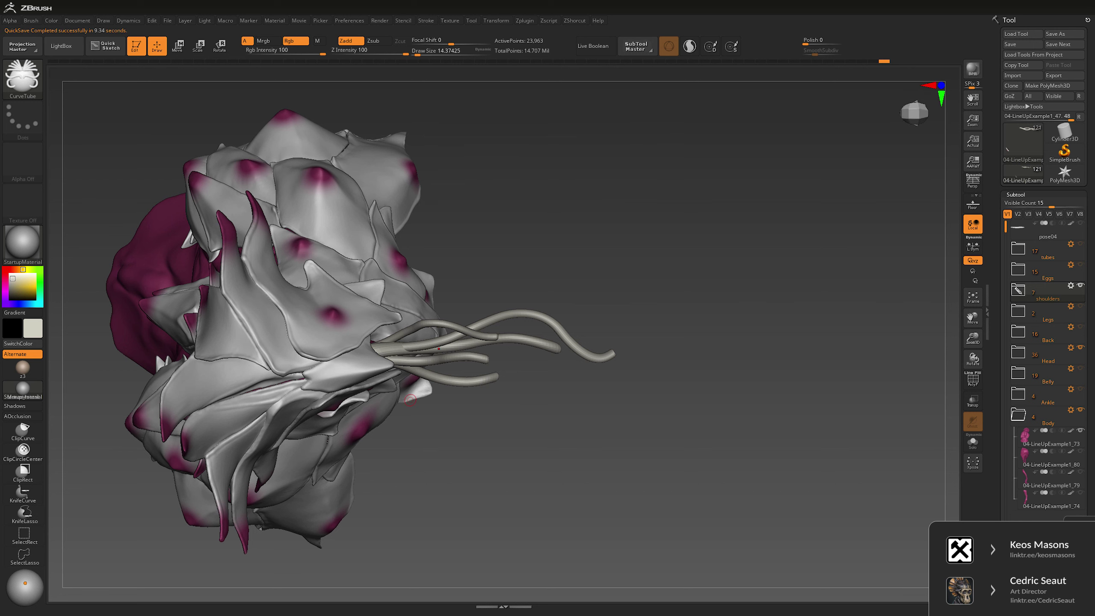
key(alt)
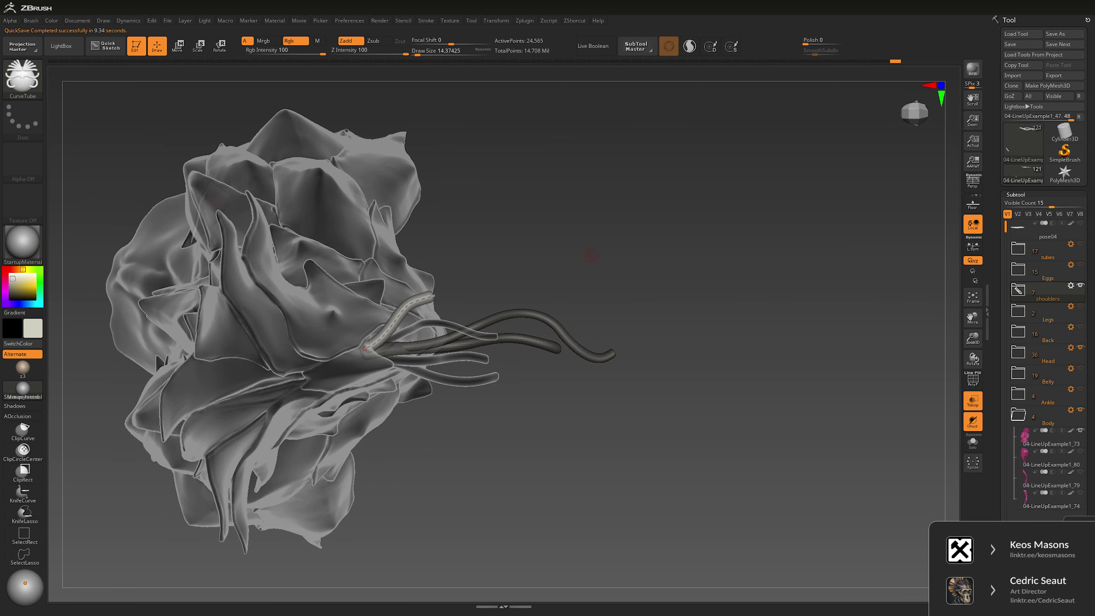
key(space)
mouse_move(500, 275)
mouse_down()
mouse_move(368, 348)
mouse_move(466, 257)
mouse_up()
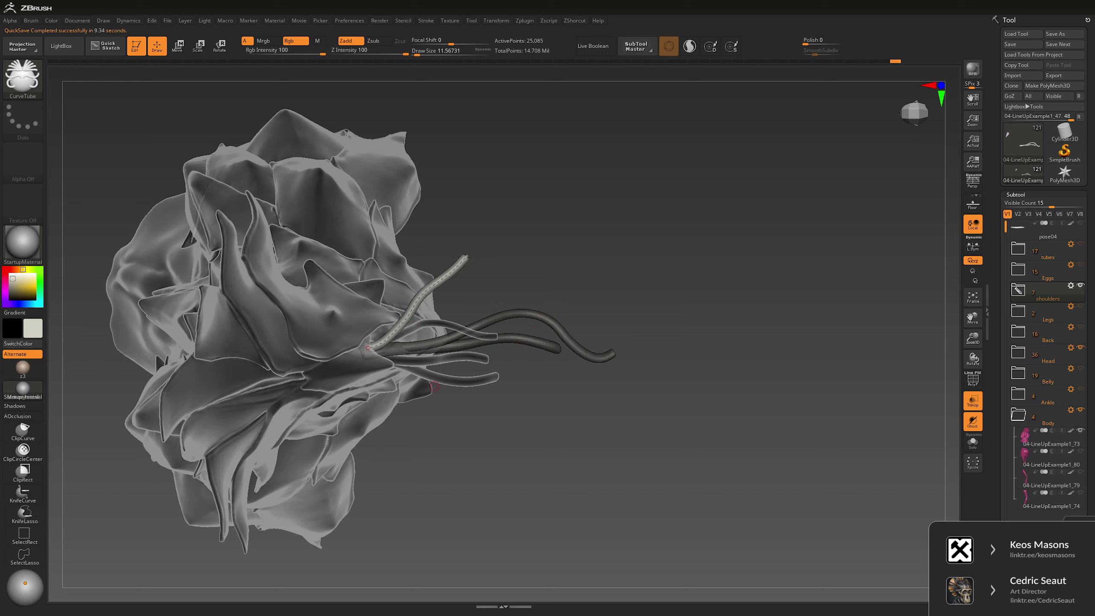
Step: Draw additional CurveTube tentacles through, below and above the existing bundle, and check them in isolation
click(515, 443)
drag(396, 361, 319, 510)
key(ctrl+shift+t)
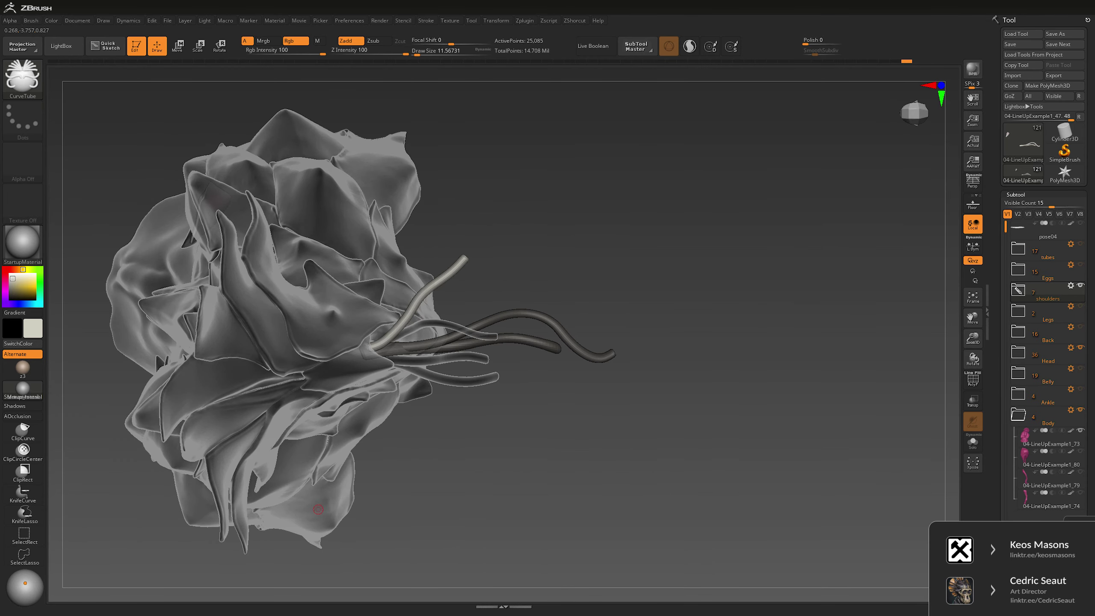
drag(554, 390, 554, 390)
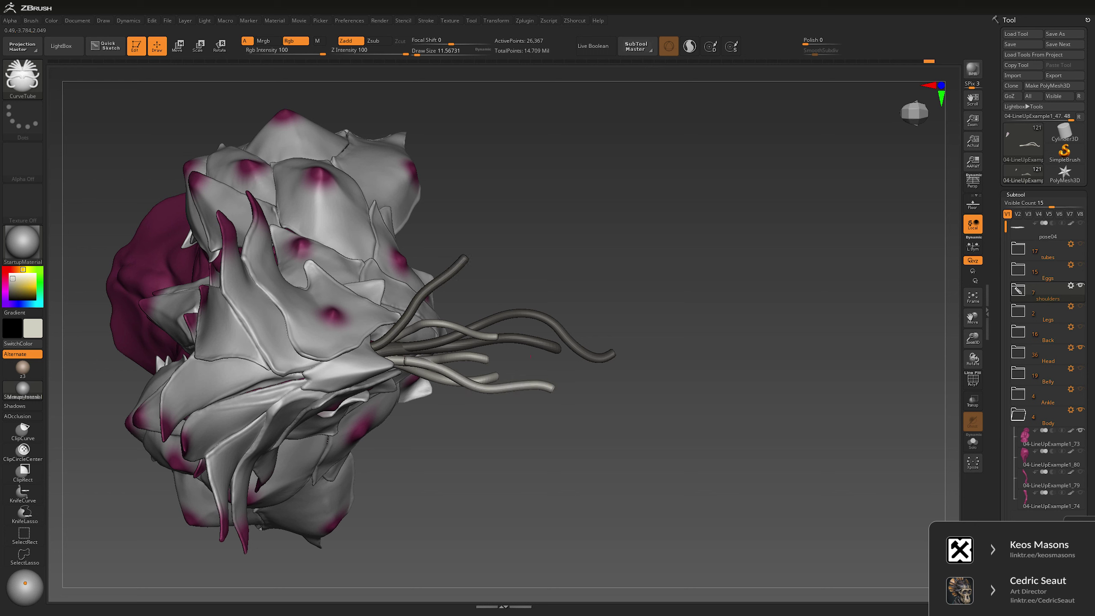
drag(512, 291, 538, 299)
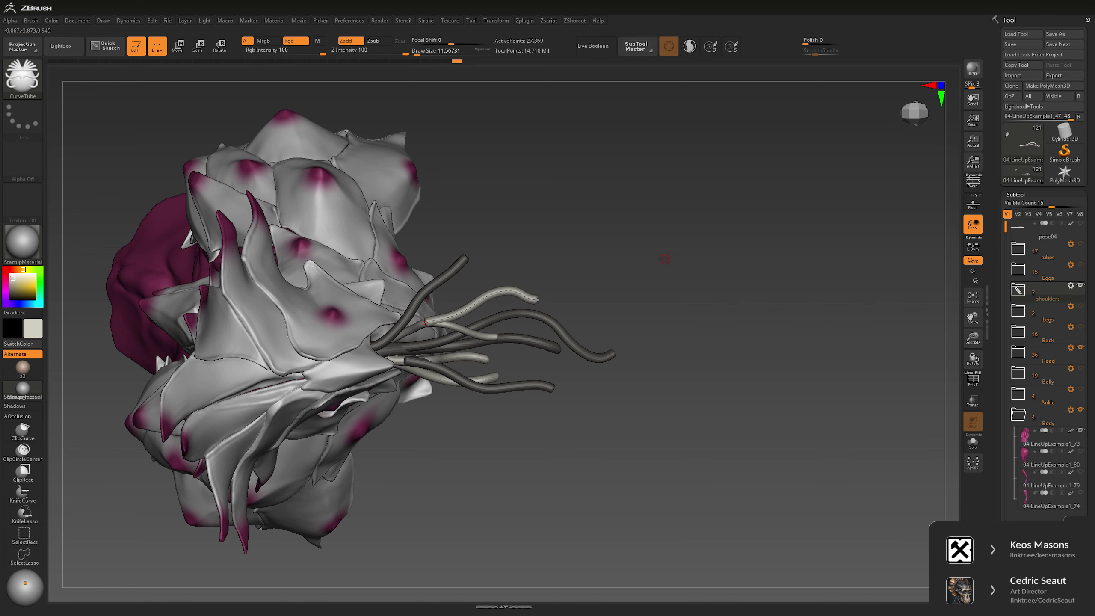
key(alt+s)
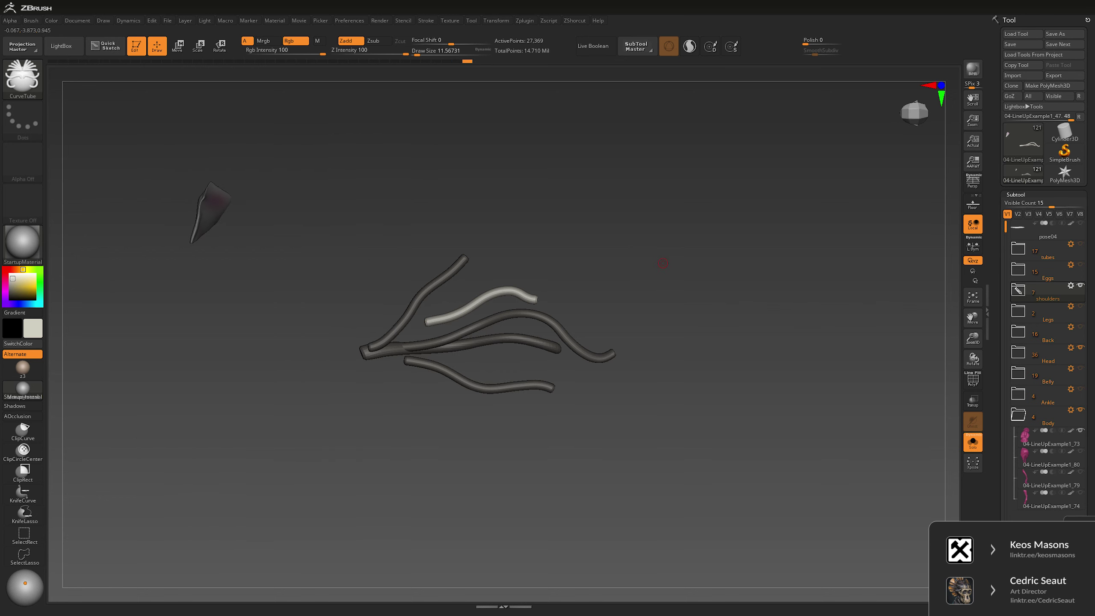
key(alt+s)
Step: Bend the newly drawn tentacles with the Move Topological brush at a Draw Size of about 203
mouse_move(662, 263)
mouse_down()
mouse_move(704, 223)
mouse_move(697, 241)
mouse_up()
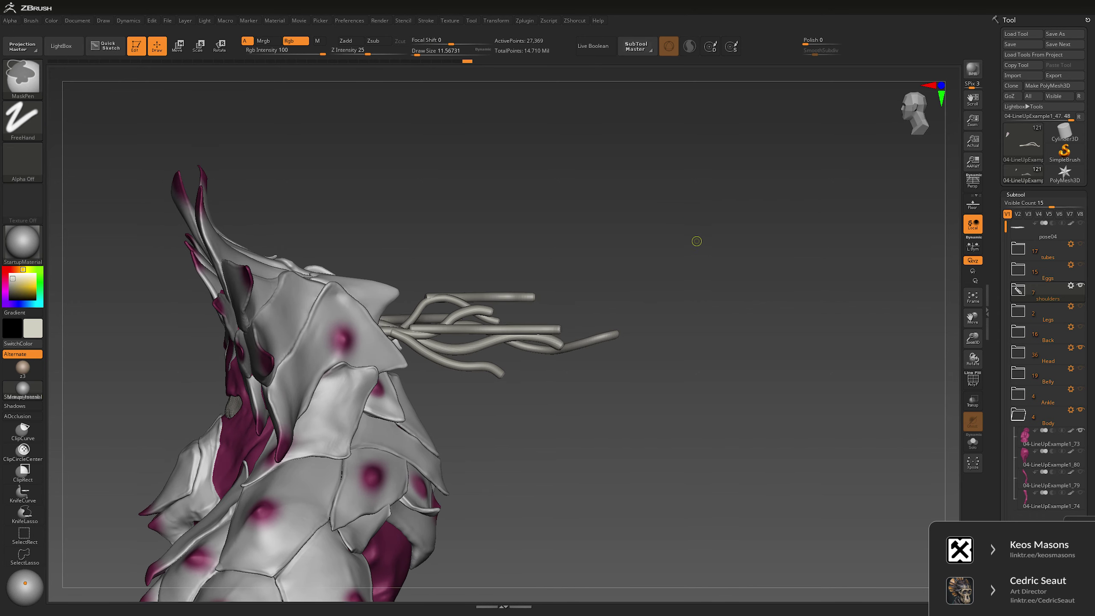
key(b)
key(Escape)
key(space)
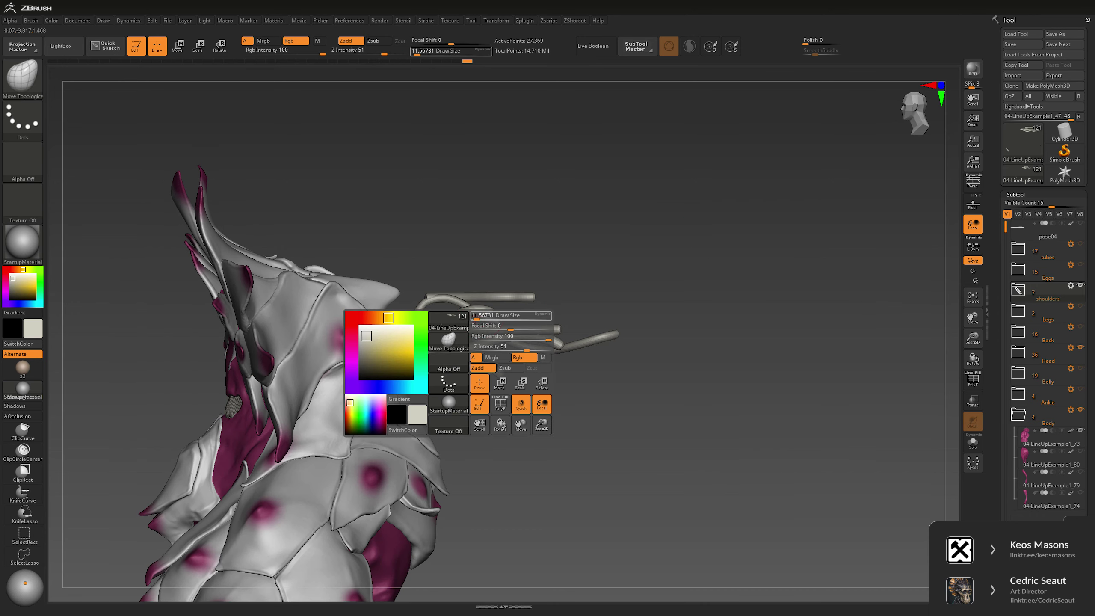
drag(476, 319, 489, 319)
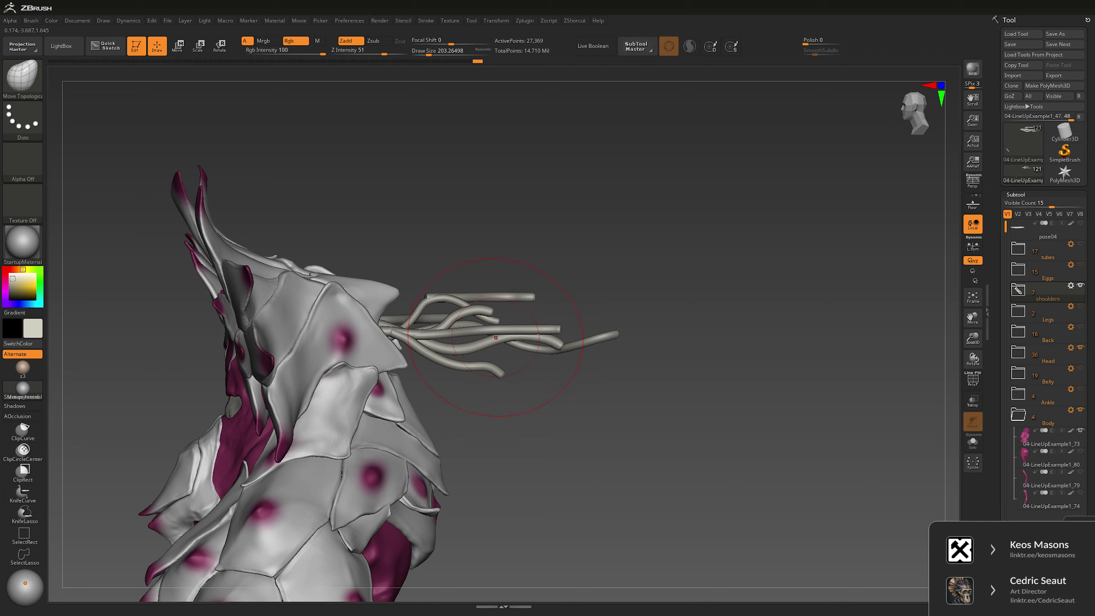
mouse_move(582, 298)
mouse_down()
mouse_move(523, 296)
mouse_move(477, 399)
mouse_up()
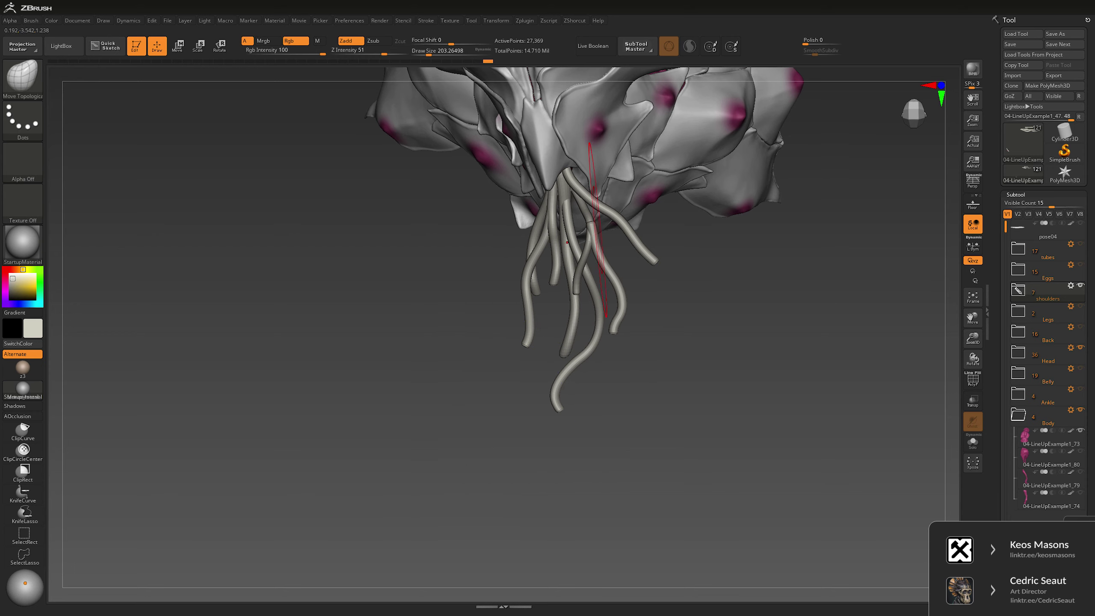
drag(634, 340, 616, 201)
Step: Arch the straight upper tentacle with a Draw Size of about 150, then refine the curves at about 81
key(space)
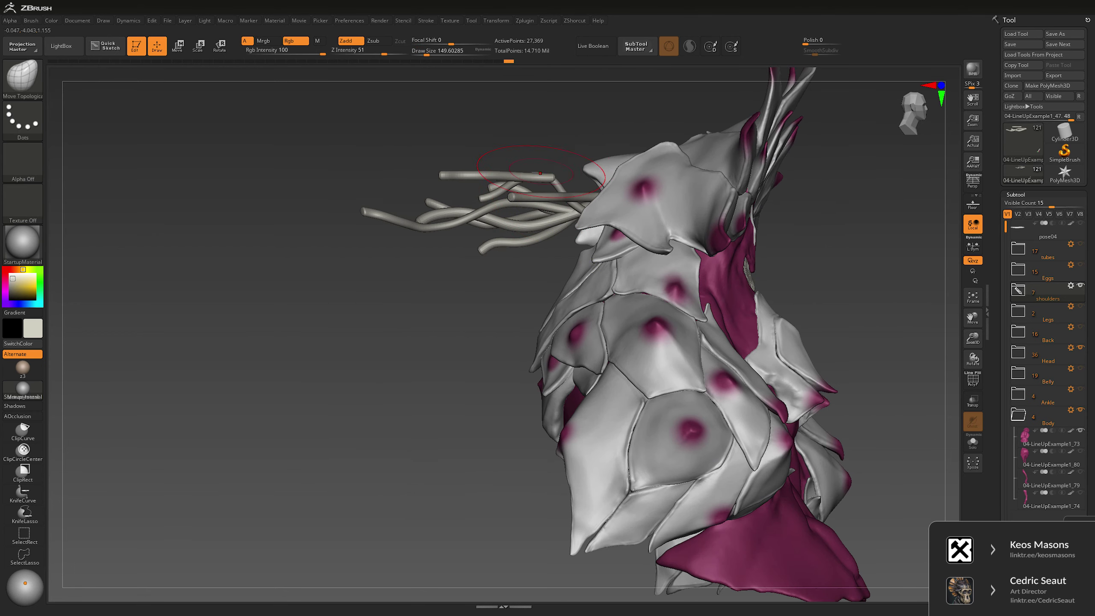
drag(515, 176, 517, 168)
key(ctrl)
drag(604, 190, 535, 184)
key(space)
key(shift)
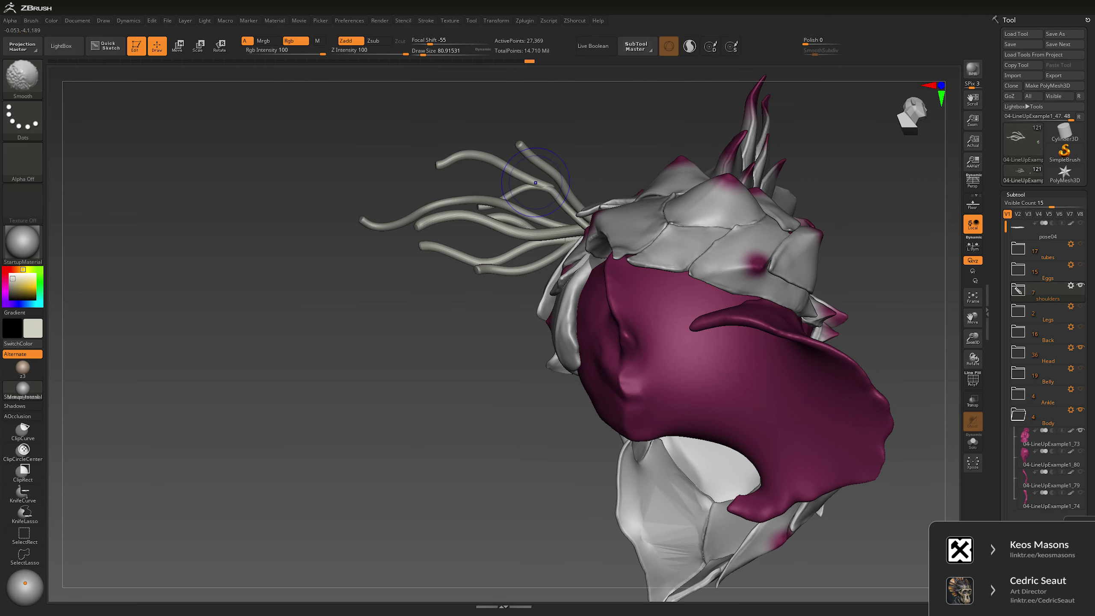
drag(619, 107, 573, 112)
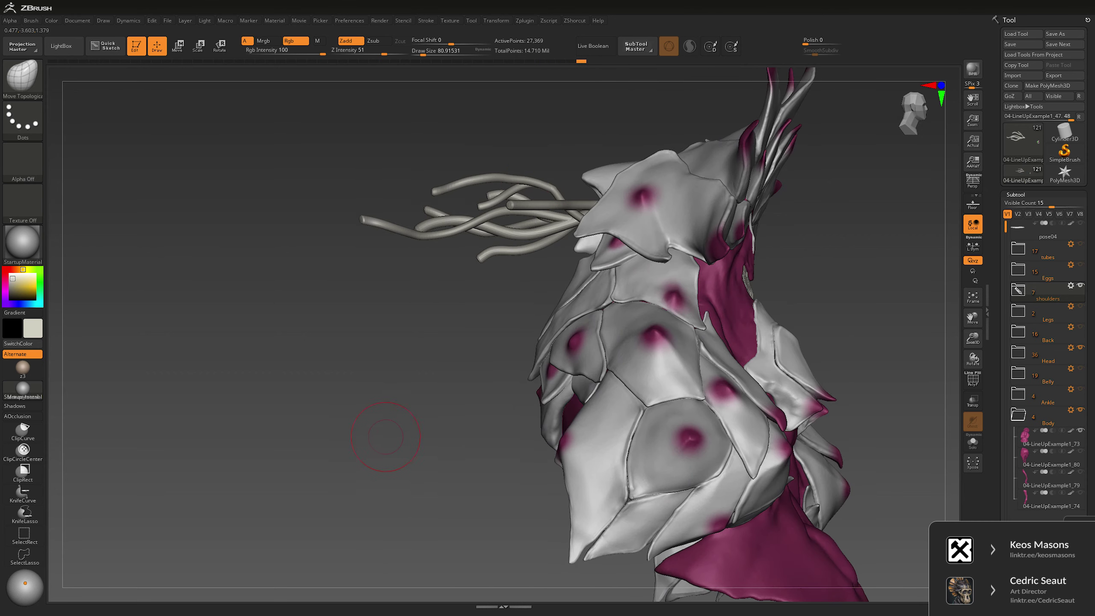
Step: Mask part of the tentacle bundle by topology with the Transpose tool, leaving the tentacles to be reshaped unmasked
mouse_move(385, 436)
mouse_down()
mouse_move(414, 431)
mouse_move(366, 440)
mouse_up()
key(w)
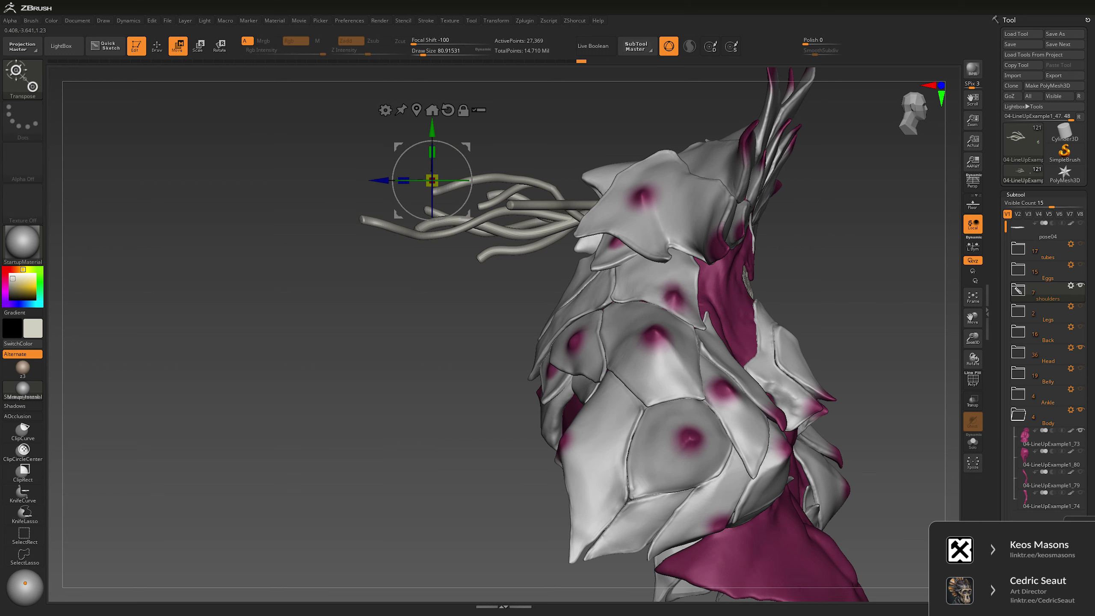
ctrl+click(513, 177)
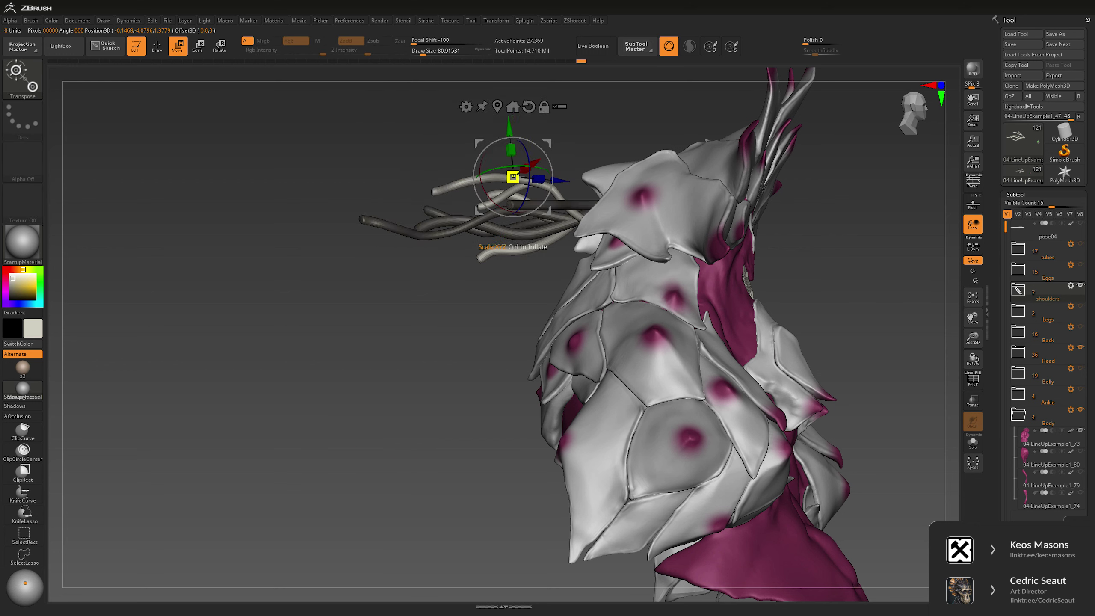
key(ctrl)
ctrl+click(439, 435)
key(space)
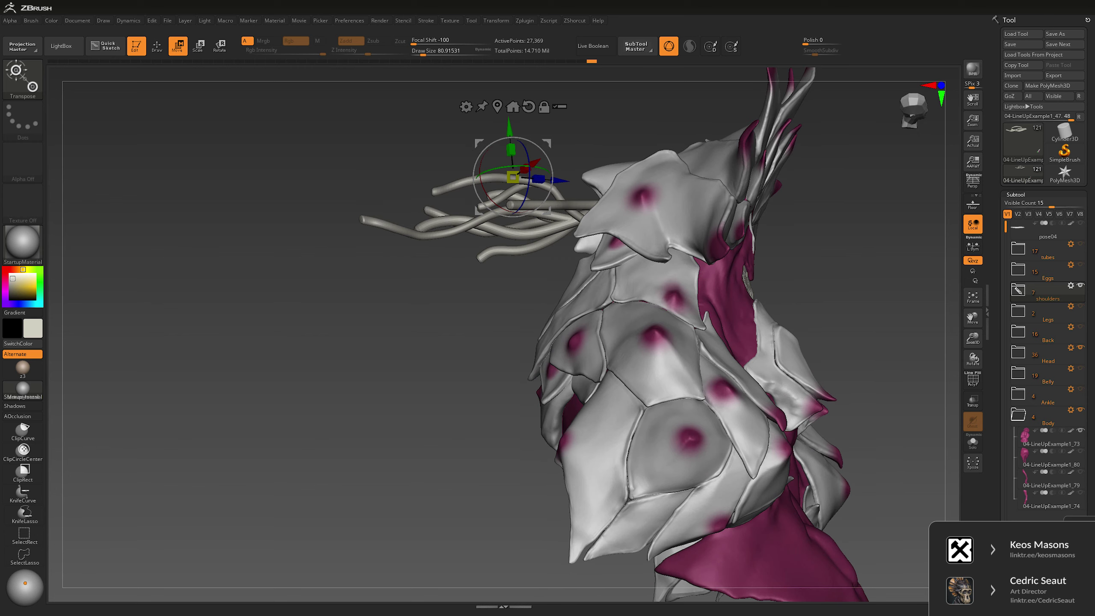
ctrl+click(446, 187)
drag(446, 186, 445, 220)
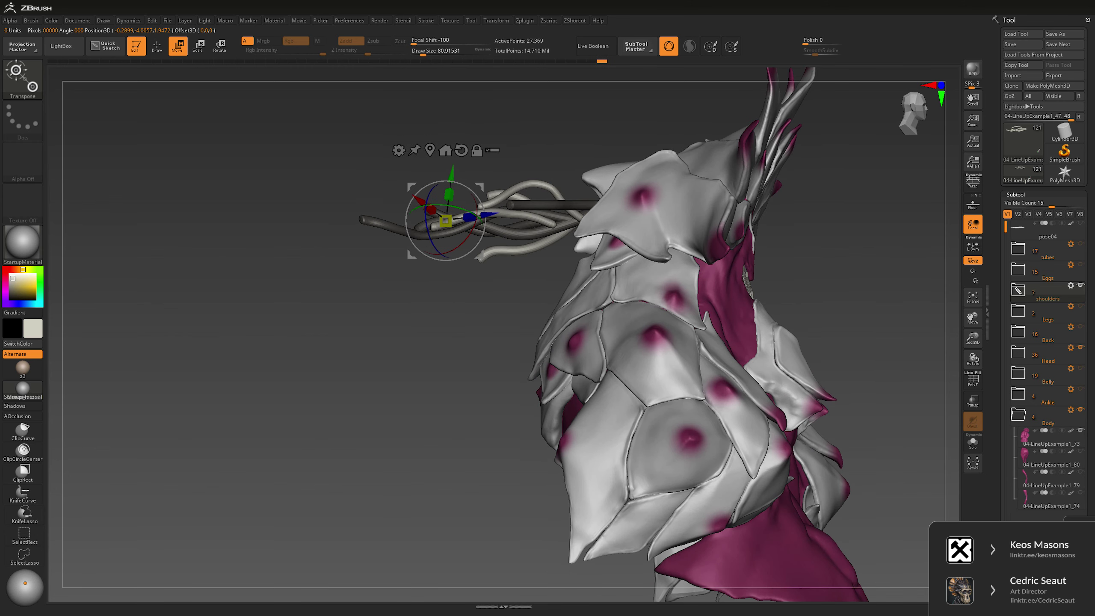
Step: Reshape the unmasked tentacles with the Move Topological brush at a Draw Size of about 215
key(b)
key(m)
key(t)
drag(259, 302, 276, 406)
key(space)
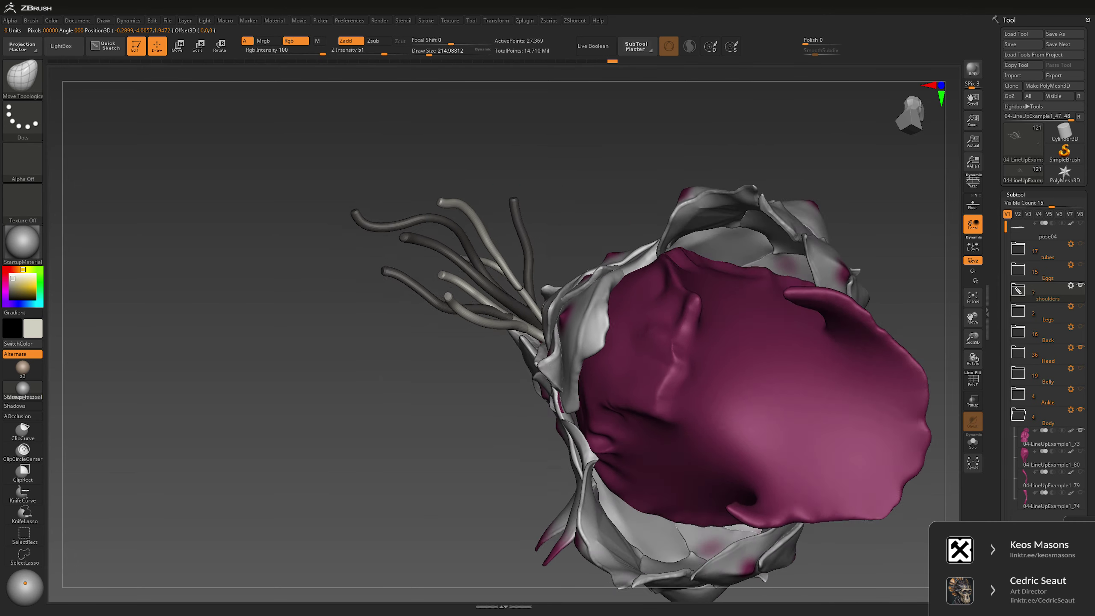
drag(513, 280, 523, 285)
drag(431, 281, 505, 264)
Step: Refine the unmasked tentacles' curves from several angles, reducing the Draw Size to about 160 and then 113
key(space)
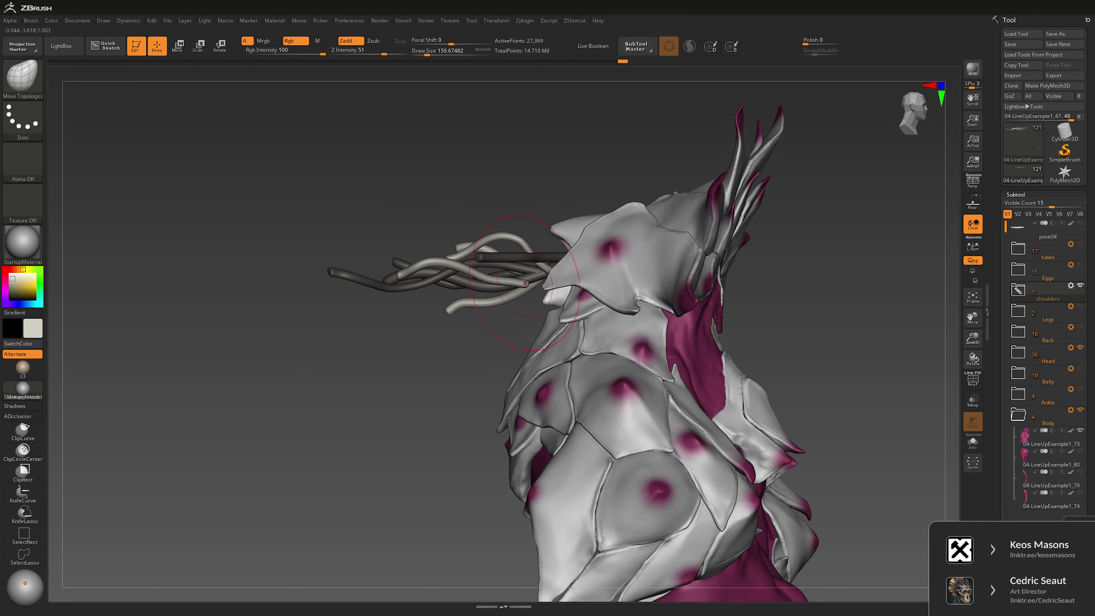
mouse_move(506, 278)
mouse_down()
mouse_move(494, 354)
mouse_move(530, 285)
mouse_move(492, 315)
mouse_move(531, 278)
mouse_up()
key(space)
drag(491, 324, 448, 319)
mouse_move(637, 167)
mouse_down()
mouse_move(621, 271)
mouse_move(522, 288)
mouse_move(560, 260)
mouse_move(504, 294)
mouse_up()
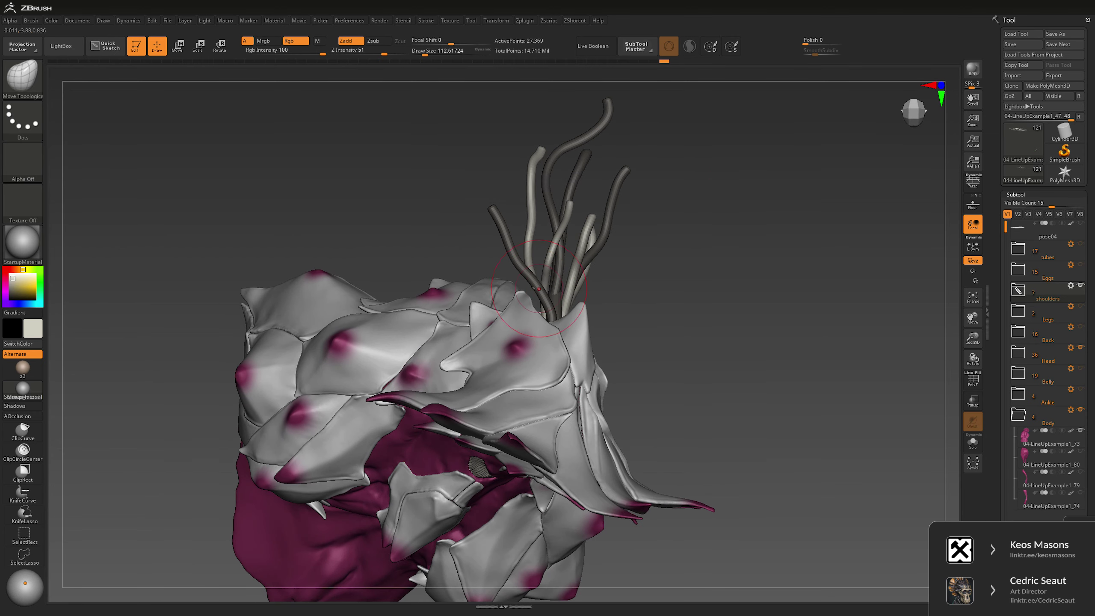
drag(666, 203, 648, 152)
scroll(733, 266, down, 2)
mouse_move(733, 267)
mouse_down()
mouse_move(794, 183)
mouse_move(709, 186)
mouse_move(753, 276)
mouse_up()
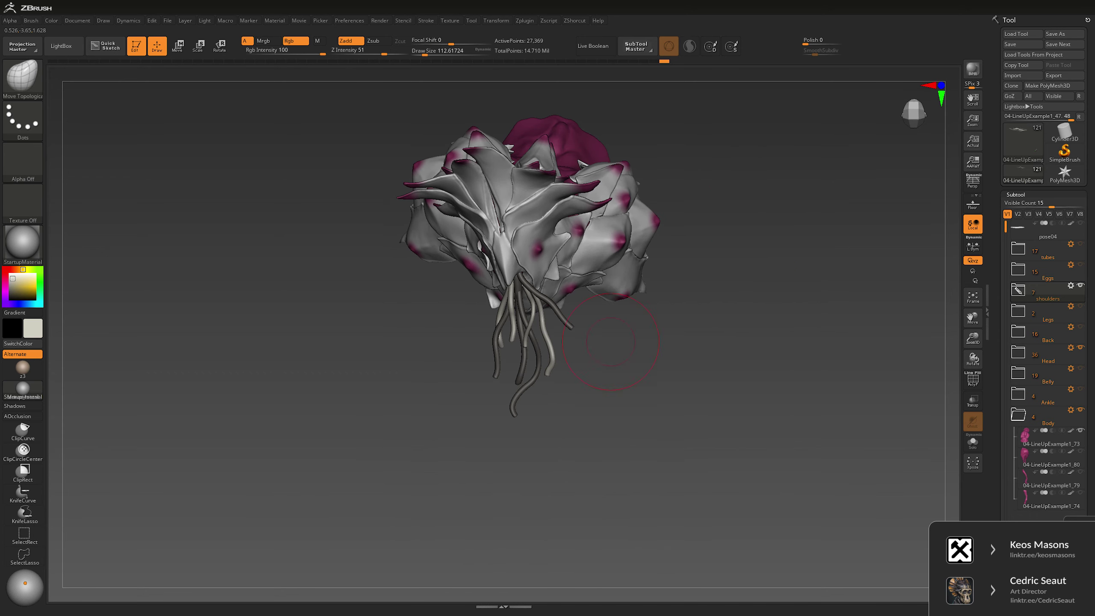
Step: Adjust the spread of the unmasked tentacles and clear the mask from the bundle
alt+drag(569, 319, 551, 285)
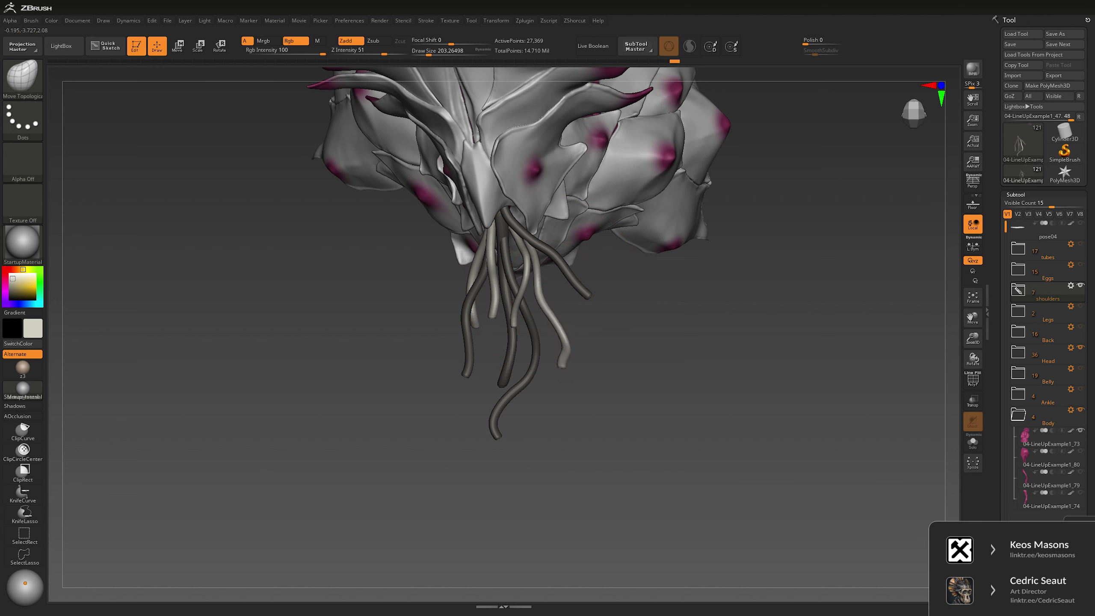
key(space)
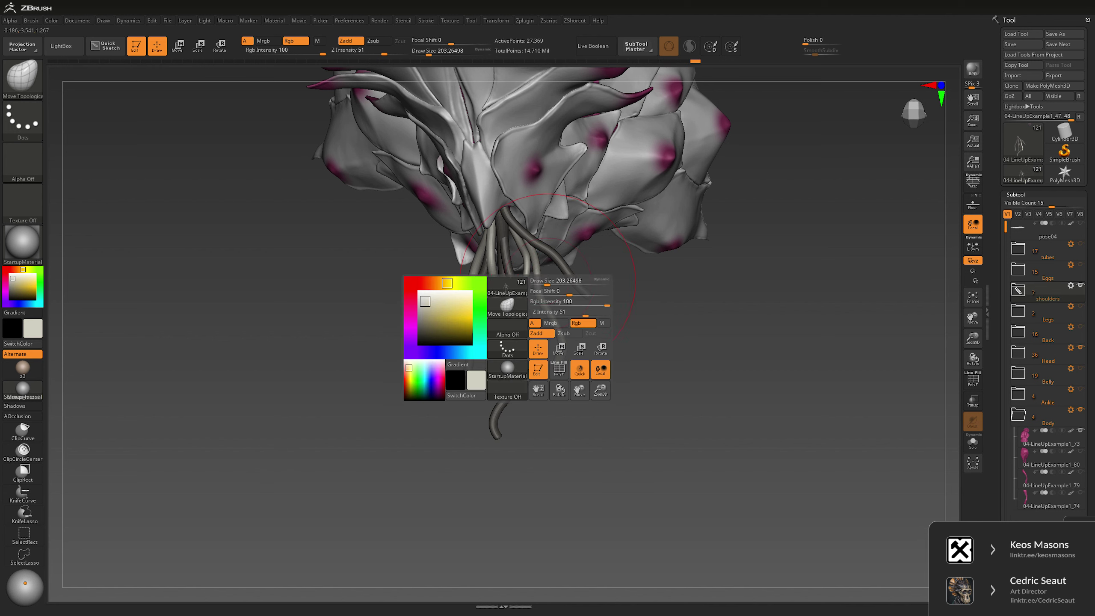
drag(574, 297, 539, 364)
ctrl+drag(533, 429, 538, 441)
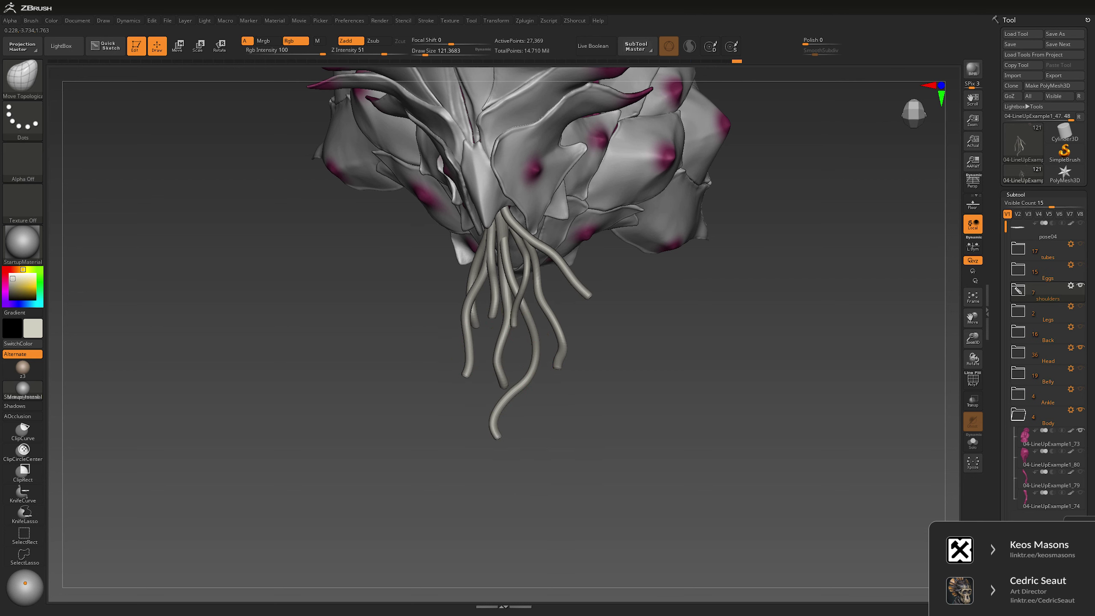
Step: Bend the remaining straight tentacle and adjust the bundle's overall flow at a Draw Size of about 192
mouse_move(638, 361)
mouse_down()
mouse_move(627, 252)
mouse_move(388, 259)
mouse_move(508, 247)
mouse_up()
key(space)
key(space)
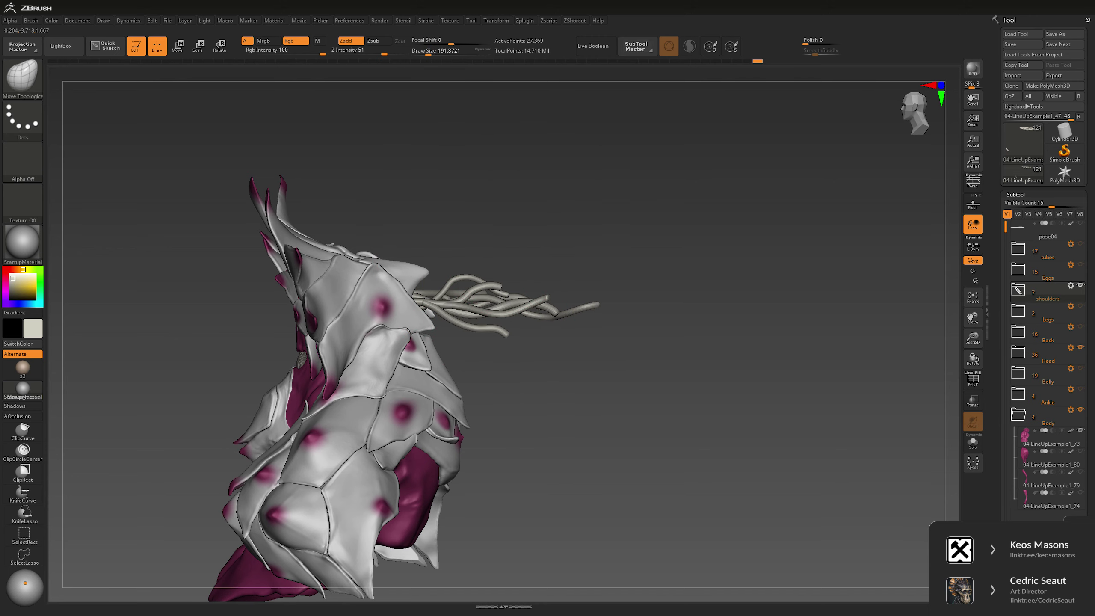
mouse_move(505, 274)
right_down()
mouse_move(401, 298)
mouse_move(733, 208)
mouse_move(905, 212)
mouse_move(758, 220)
mouse_move(786, 205)
right_up()
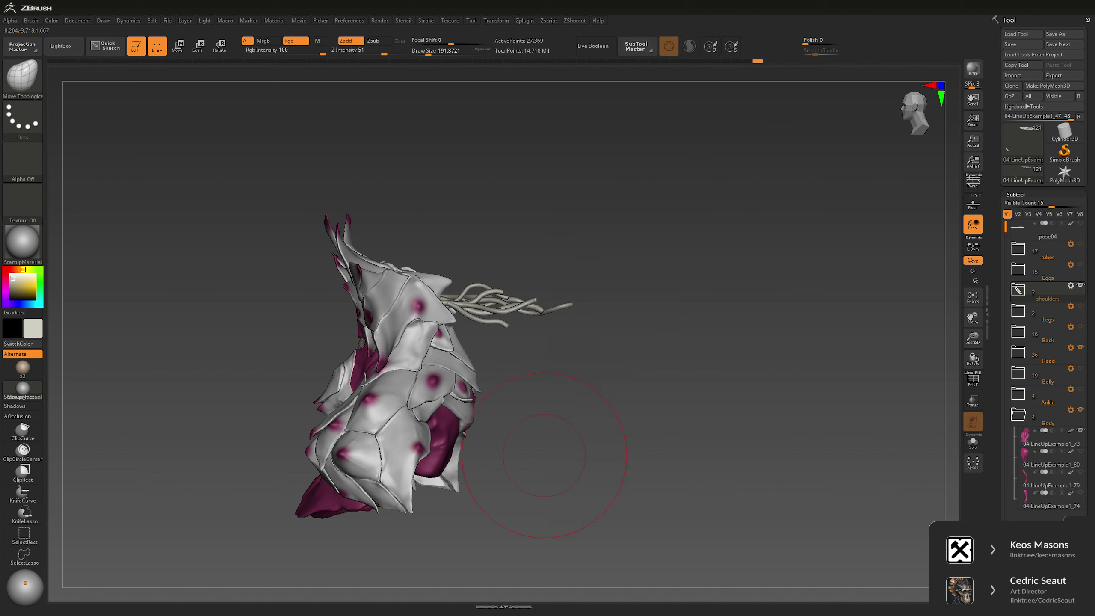
Step: Split the tentacles from the armour plate sharing their subtool in the shoulders folder and move the tentacle subtool below the Body folder
click(1018, 290)
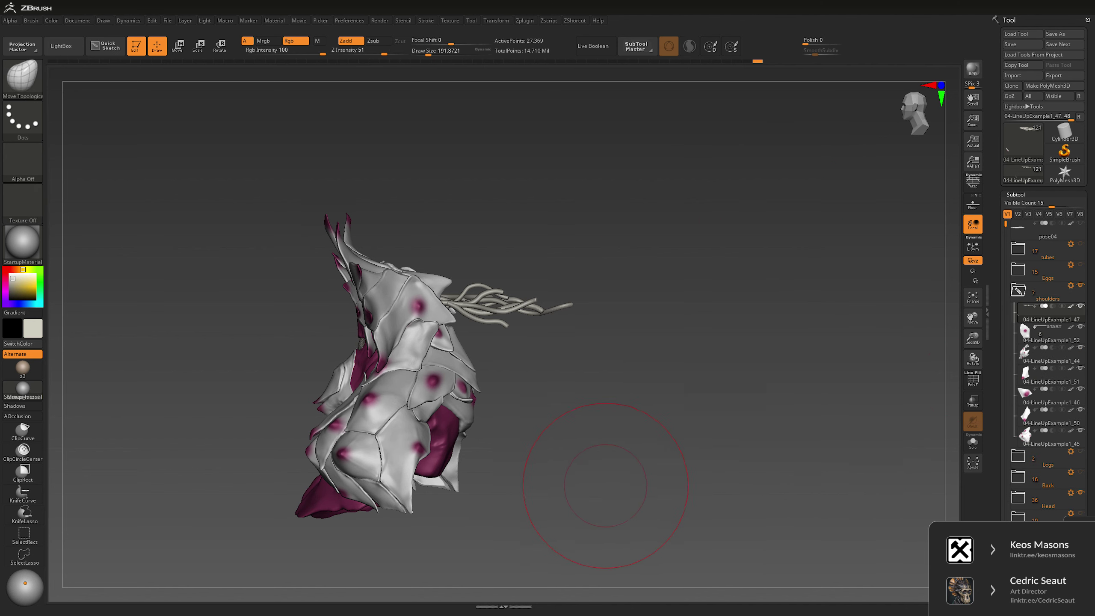
key(alt+shift+s)
right_drag(595, 488, 454, 487)
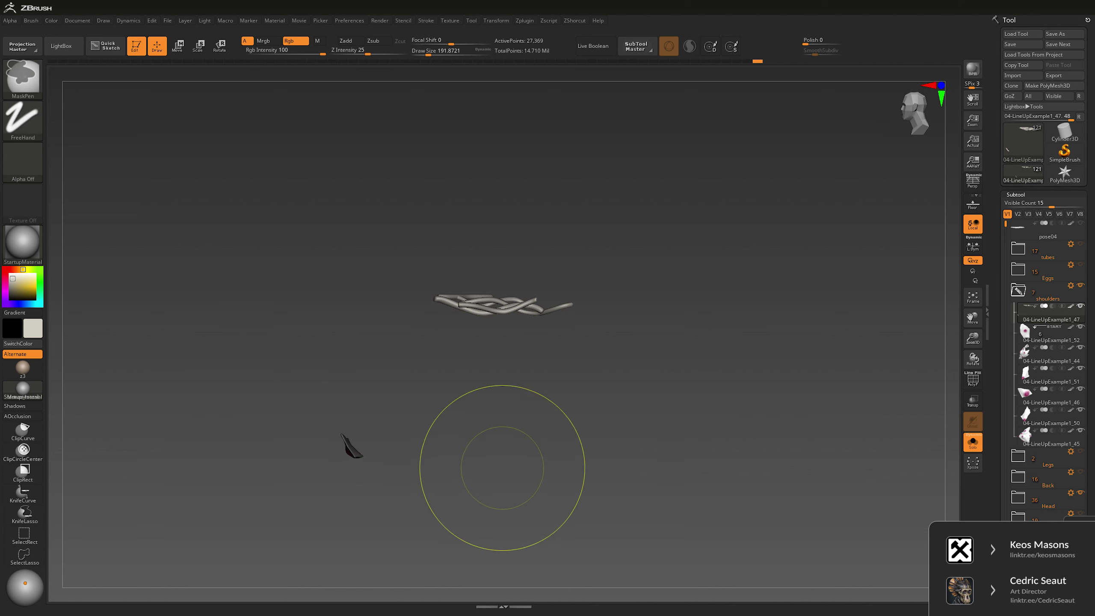
key(ctrl+shift+d)
key(alt+shift+s)
right_drag(560, 444, 531, 445)
scroll(1043, 302, down, 3)
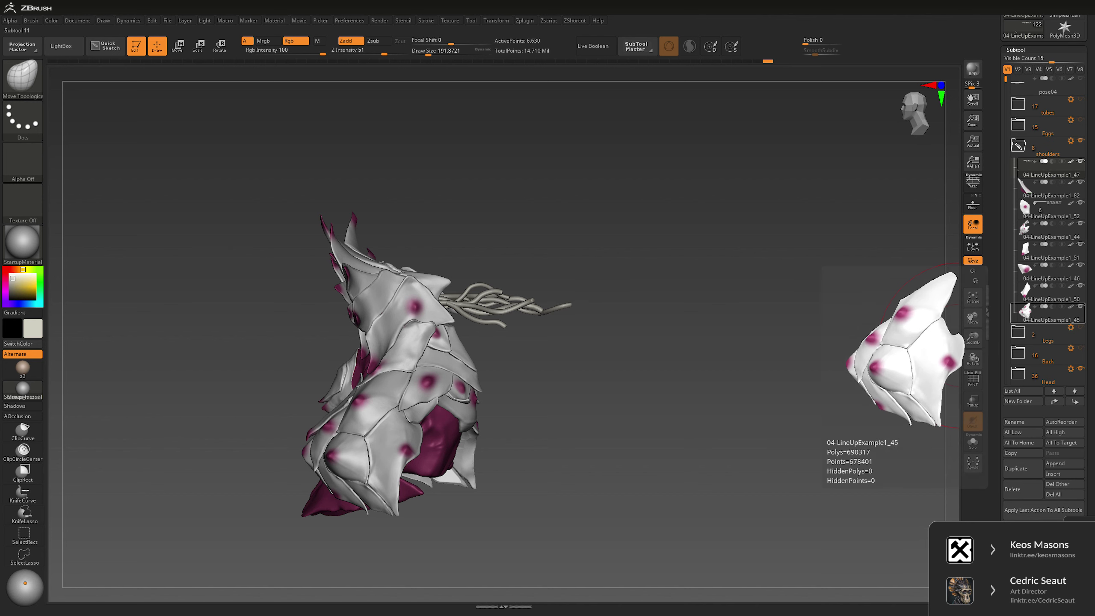
scroll(1047, 302, down, 4)
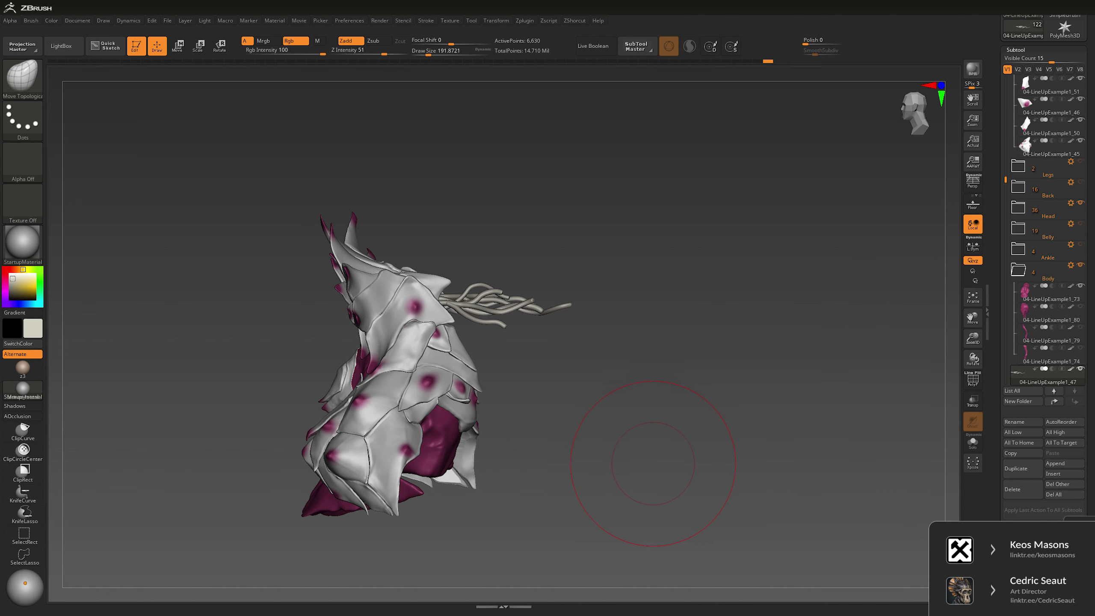
Step: Show polyframes, select the tentacle subtool 04-LineUpExample1_54 in the Head folder, and move it to the end of the subtool list
key(shift+f)
scroll(502, 335, up, 3)
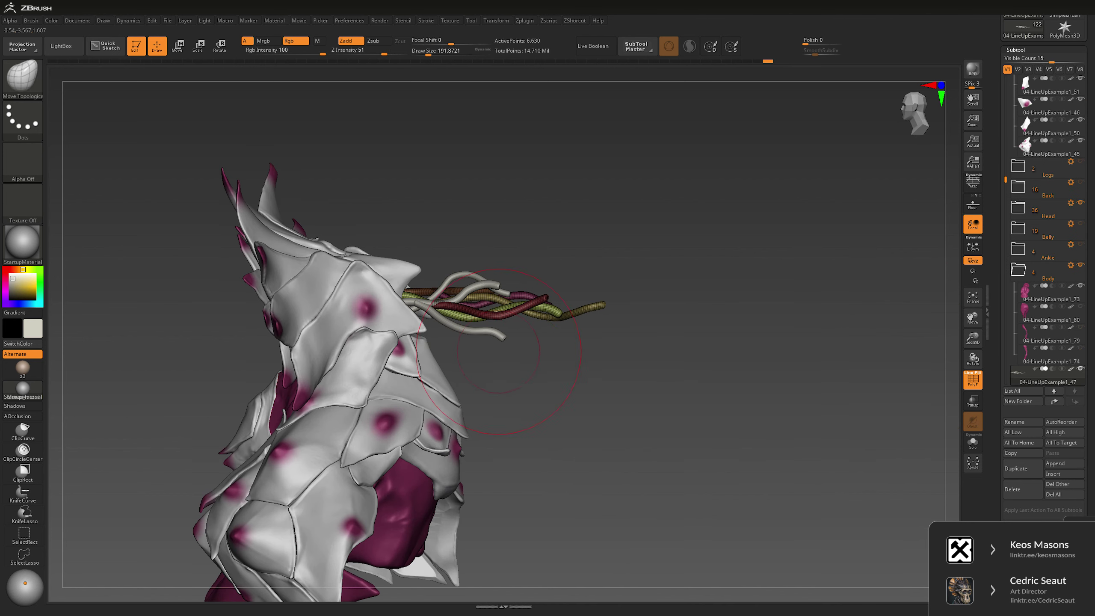
alt+click(497, 347)
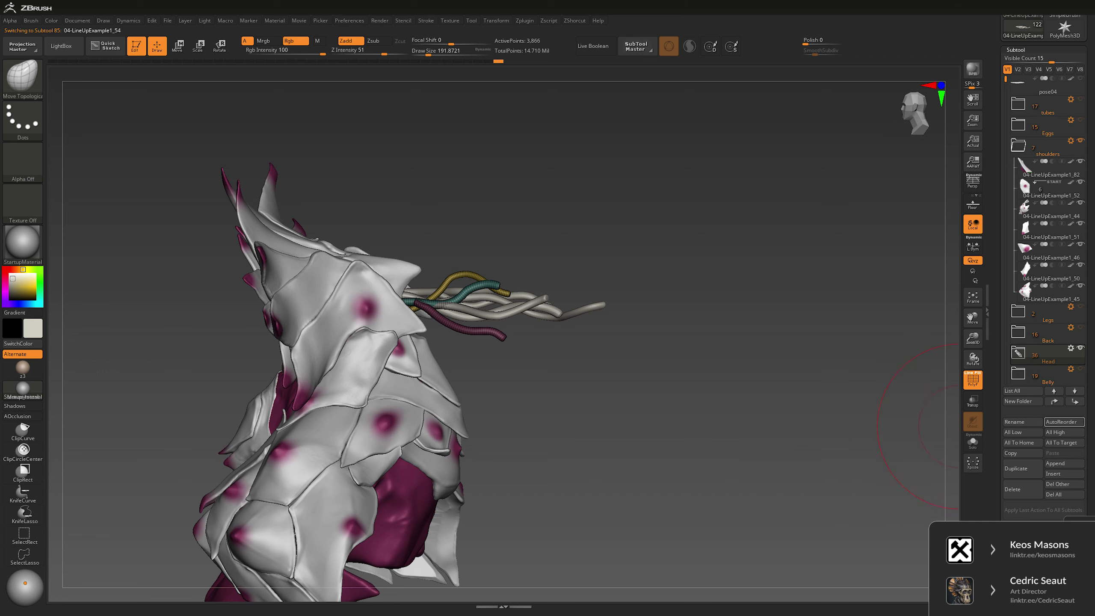
click(1018, 352)
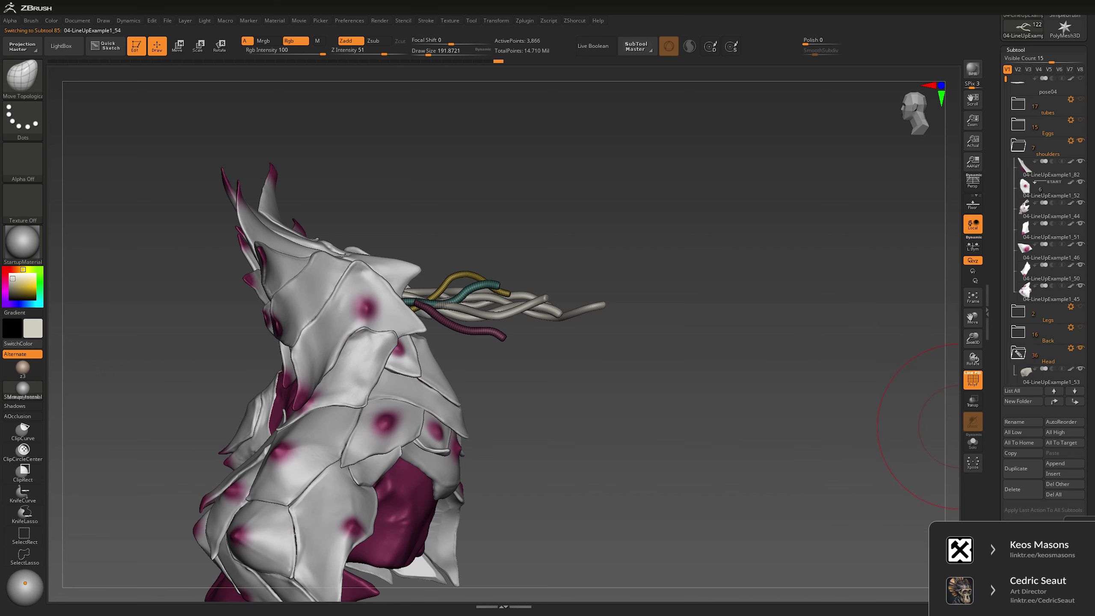
scroll(1048, 229, down, 10)
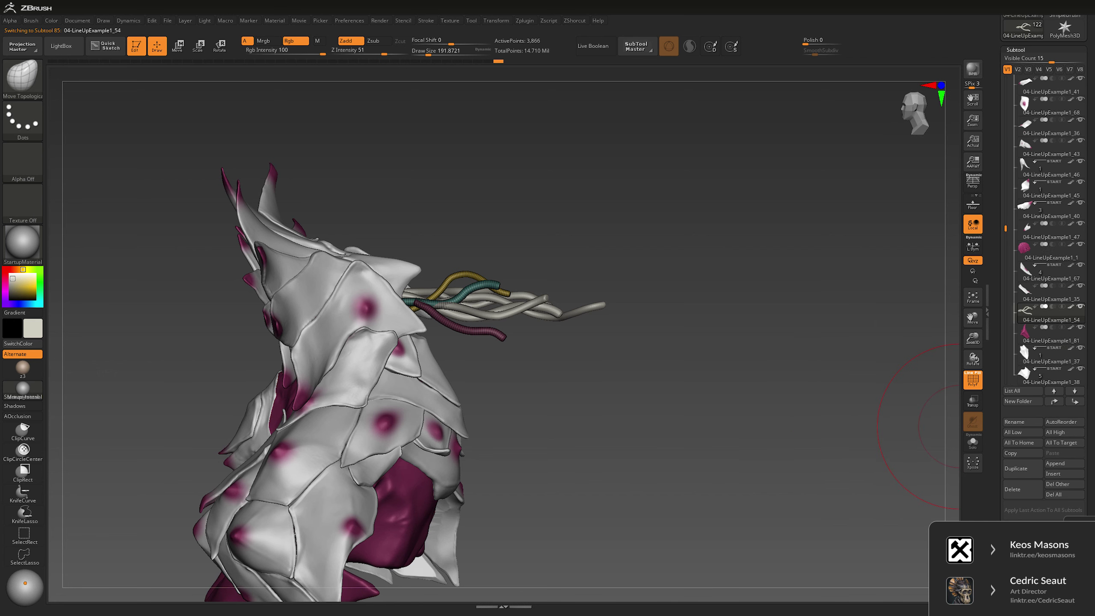
scroll(1047, 229, down, 10)
key(shift)
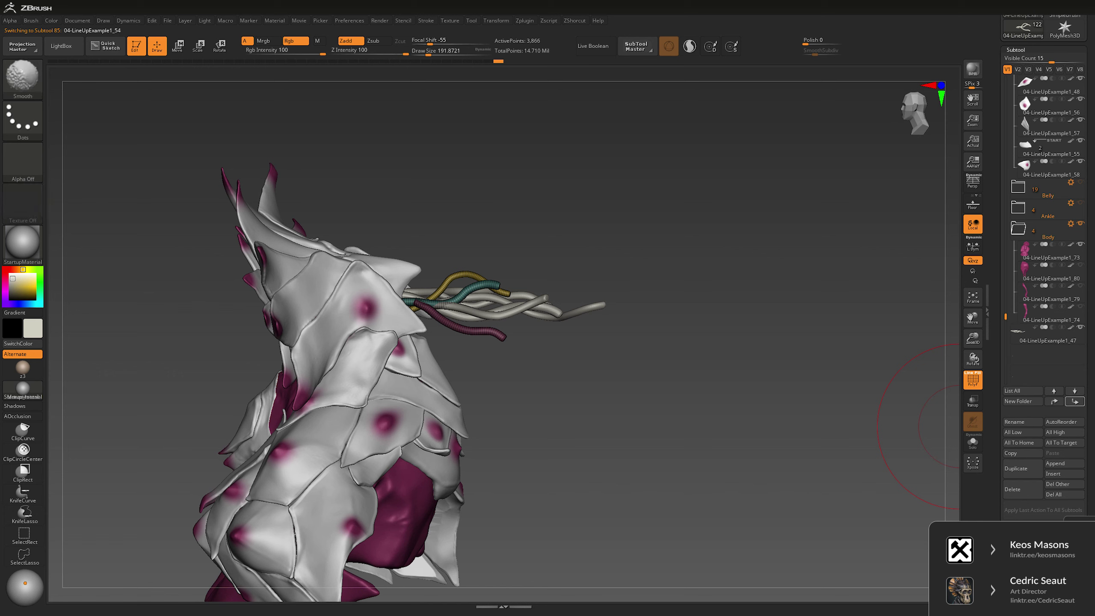
Step: Merge 04-LineUpExample1_54 into the tentacle subtool 04-LineUpExample1_47 and turn off the polyframe display
click(1035, 341)
key(ctrl)
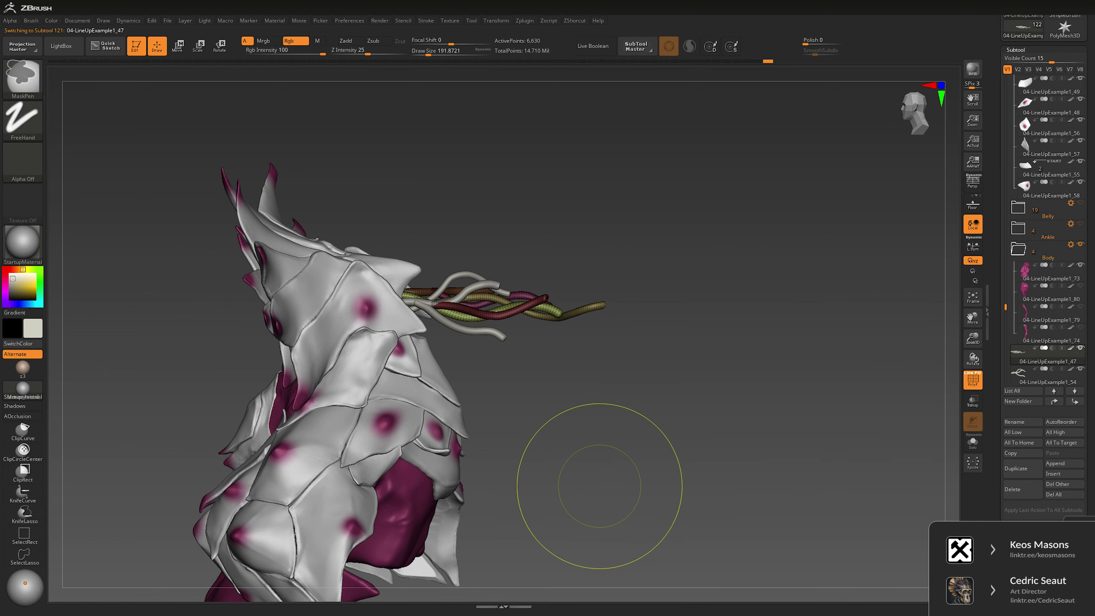
mouse_move(600, 485)
mouse_down()
mouse_move(569, 389)
mouse_move(587, 465)
mouse_up()
key(shift+f)
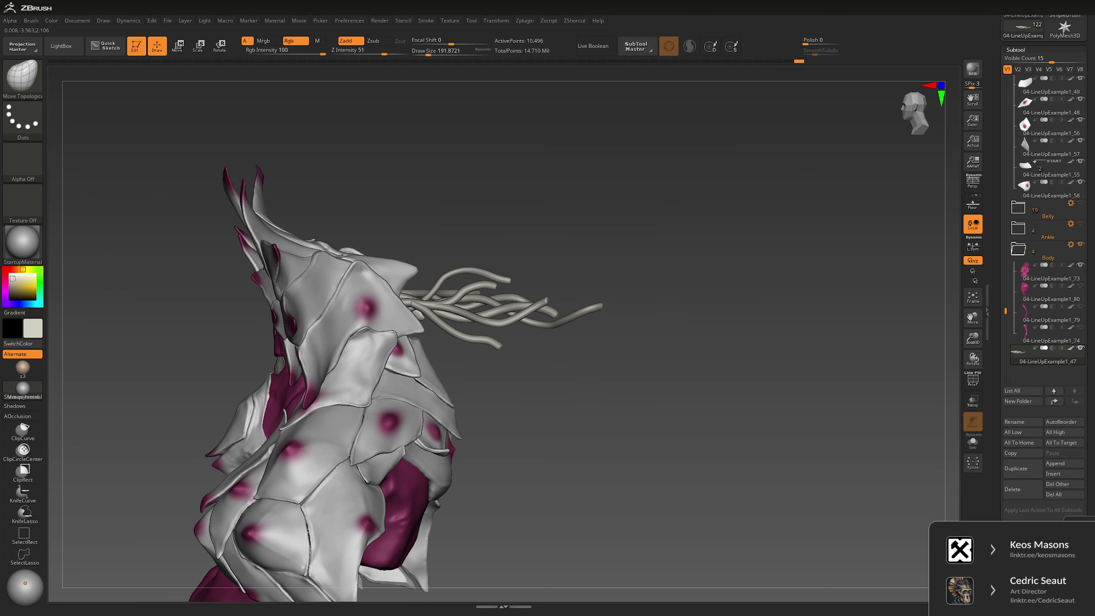
Step: Spread and bend the merged tentacles from several angles with the Move Topological brush at a Draw Size of about 192
mouse_move(681, 249)
mouse_down()
mouse_move(582, 259)
mouse_move(591, 405)
mouse_move(634, 265)
mouse_up()
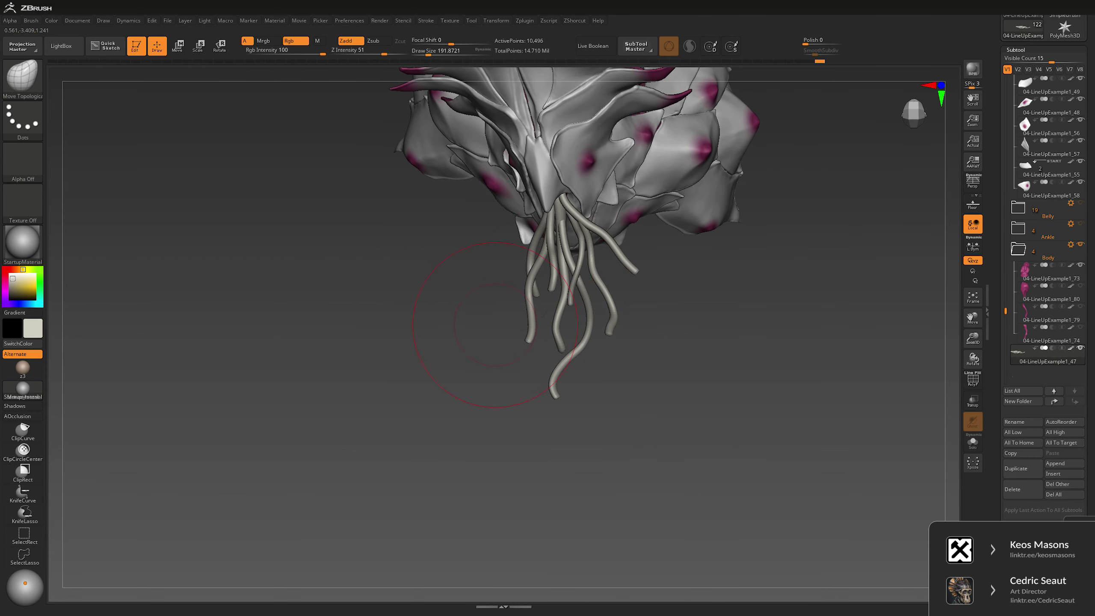
drag(495, 324, 444, 488)
mouse_move(740, 223)
mouse_down()
mouse_move(604, 234)
mouse_move(542, 274)
mouse_move(427, 289)
mouse_move(617, 259)
mouse_move(808, 208)
mouse_move(703, 213)
mouse_up()
Step: Reshape the overall flow of the tentacle bundle with the Move brush at a Draw Size of about 227
key(b)
key(m)
key(v)
key(space)
drag(638, 366, 620, 366)
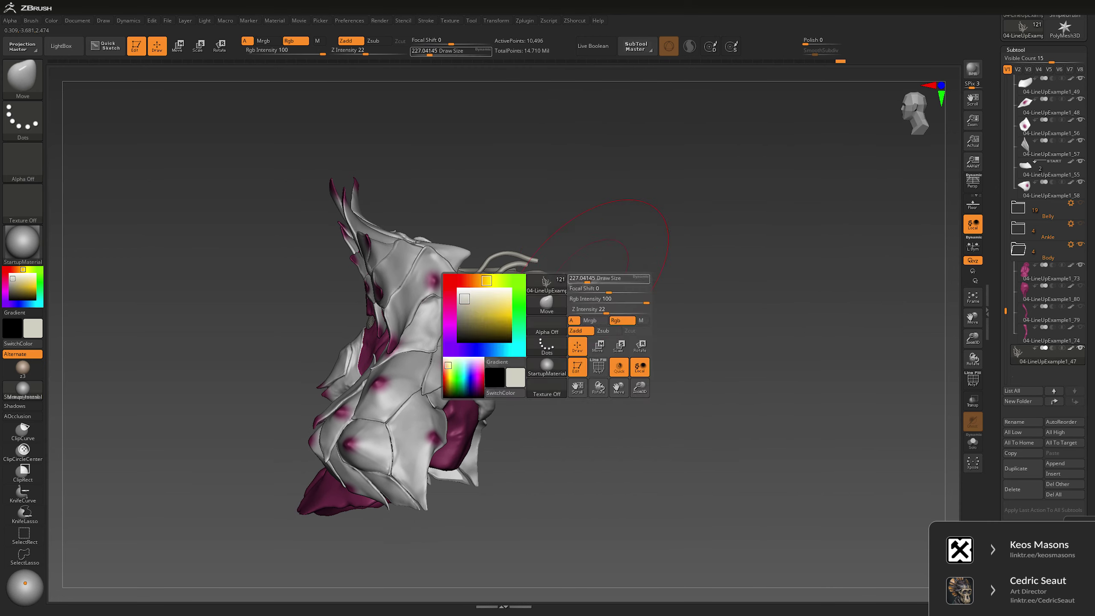
mouse_move(560, 302)
mouse_down()
mouse_move(668, 302)
mouse_move(603, 311)
mouse_move(603, 259)
mouse_move(604, 302)
mouse_move(569, 310)
mouse_move(712, 276)
mouse_move(769, 238)
mouse_up()
Step: Refine the tentacles' curves with the Move Topological brush at a Draw Size of about 113
key(space)
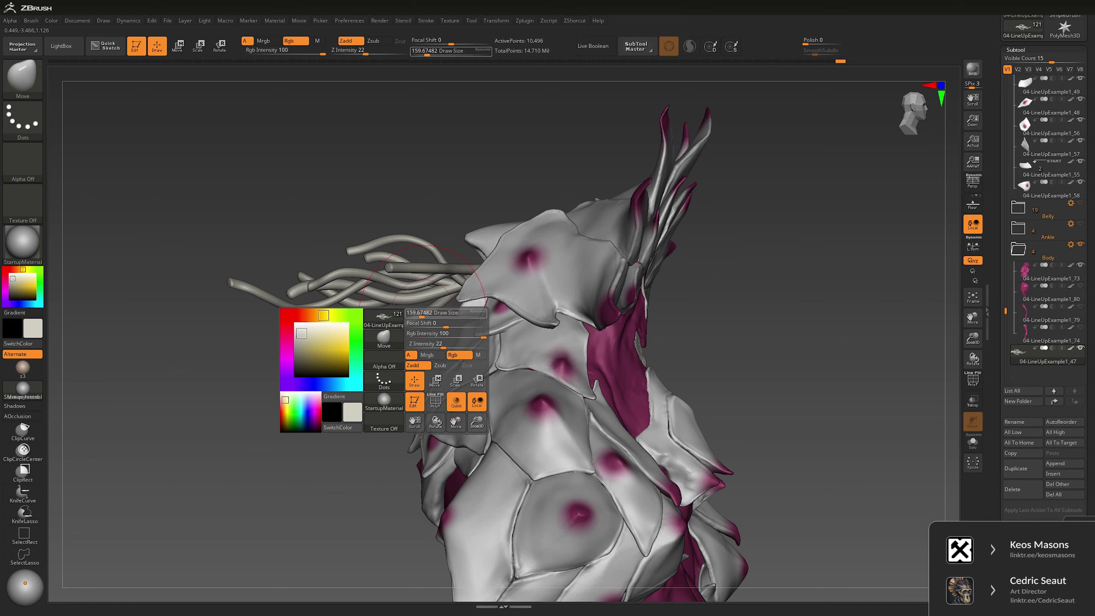
key(b)
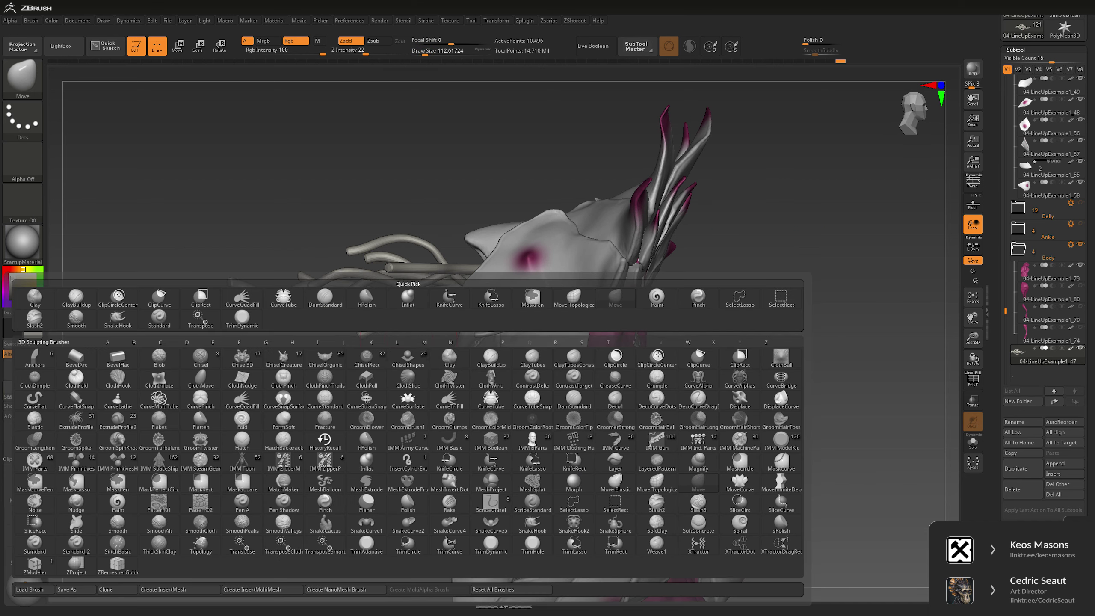
click(573, 297)
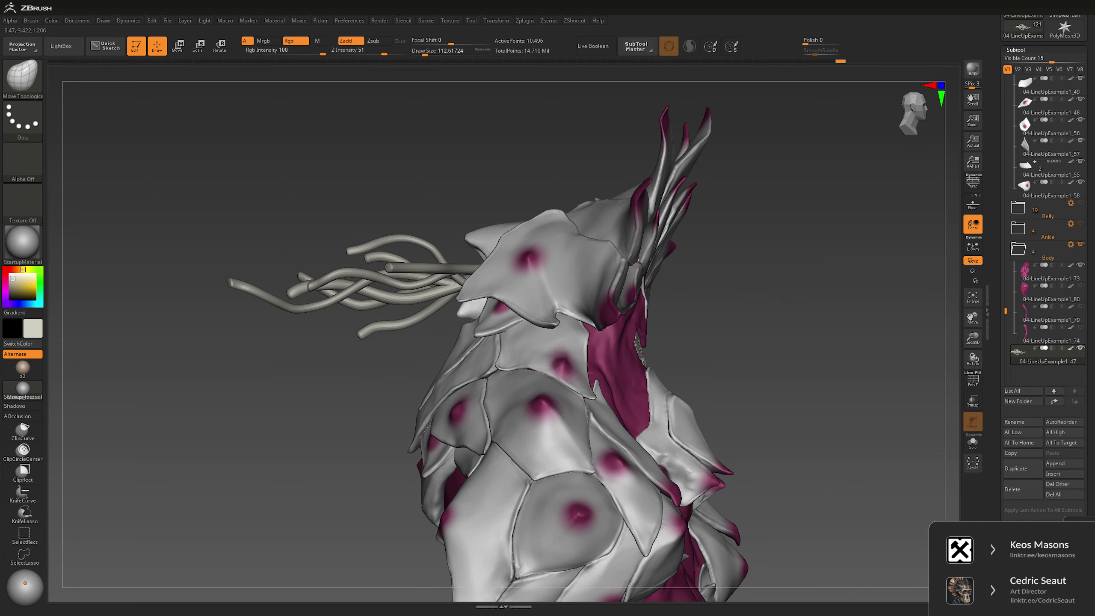
mouse_move(354, 387)
mouse_down()
mouse_move(402, 369)
mouse_move(403, 453)
mouse_move(549, 252)
mouse_up()
Step: Isolate a single tentacle to smooth its curve, and restore the visibility of the full bundle
ctrl+shift+click(423, 324)
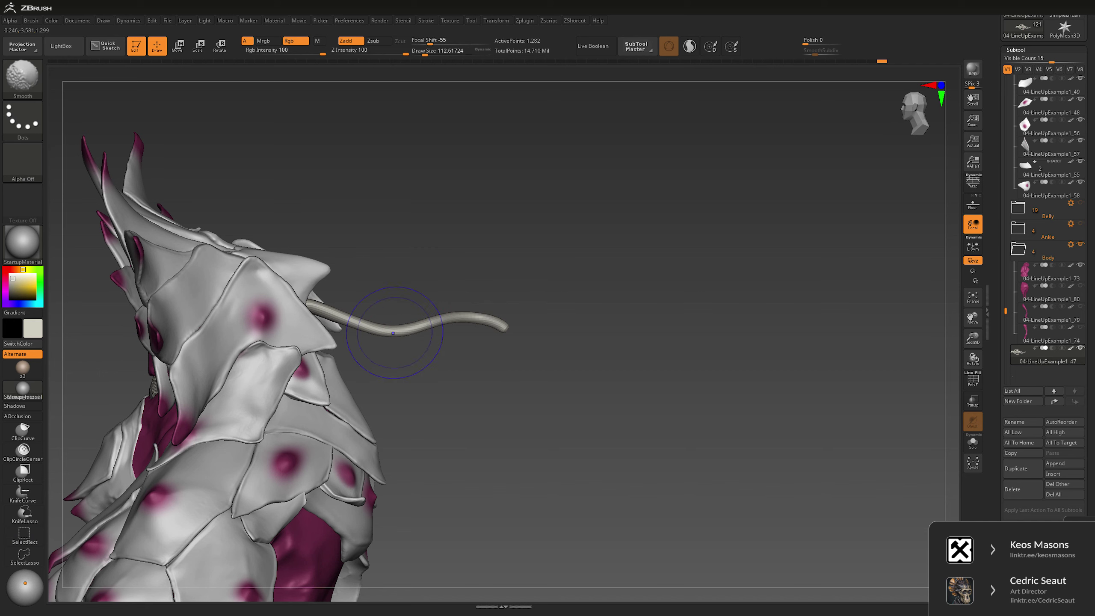
ctrl+shift+click(548, 230)
drag(623, 208, 539, 388)
ctrl+shift+click(495, 362)
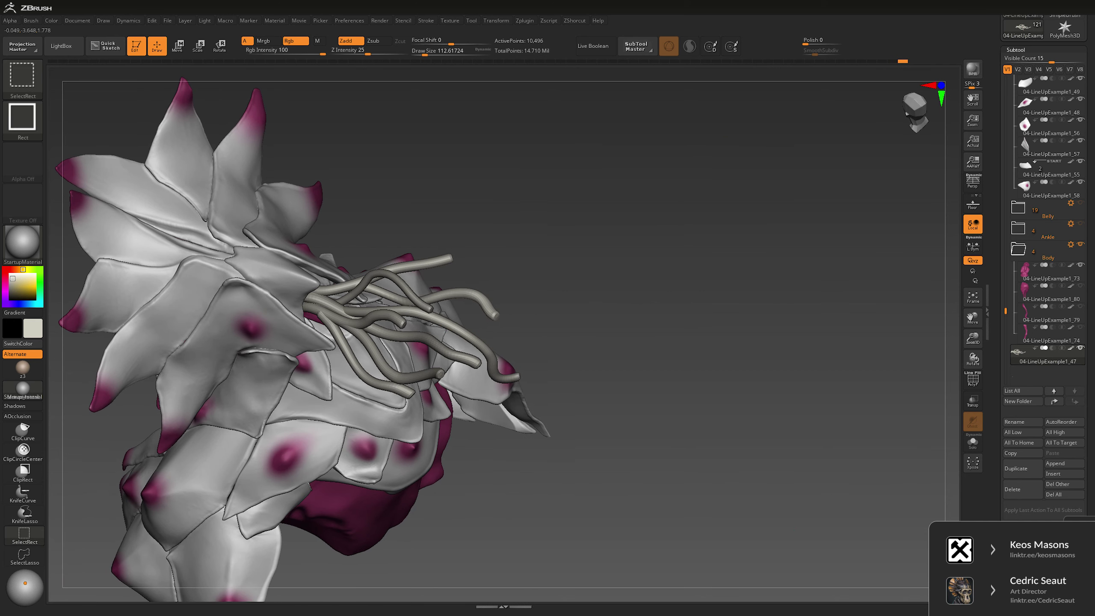
ctrl+shift+click(690, 302)
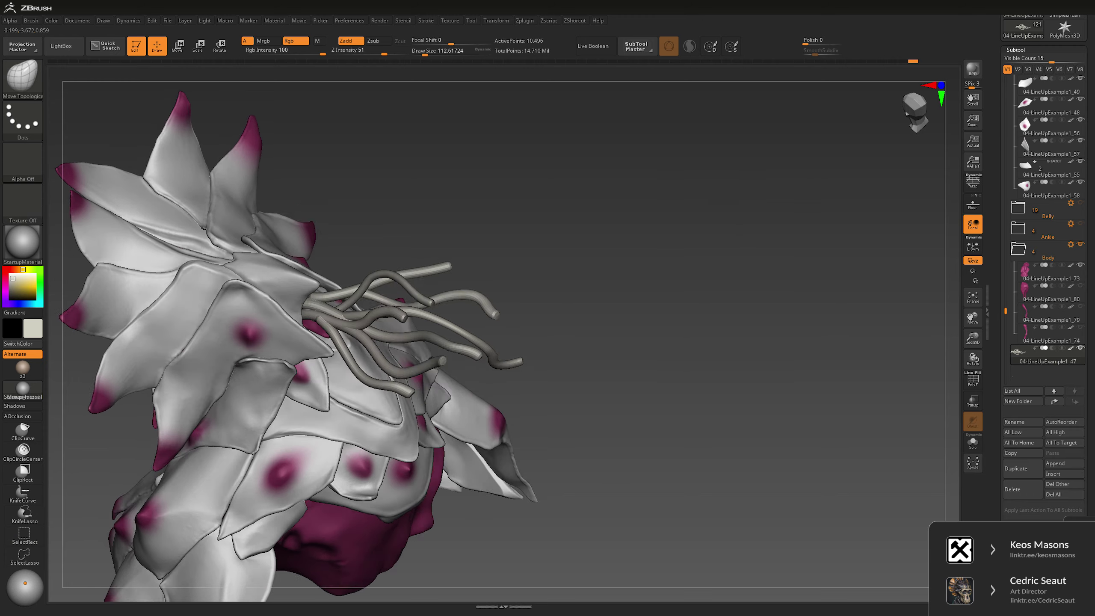
Step: Hide some of the outer tentacles to adjust the curves of the remaining ones, and show the whole bundle again
mouse_move(690, 302)
mouse_down()
mouse_move(655, 233)
mouse_move(475, 327)
mouse_up()
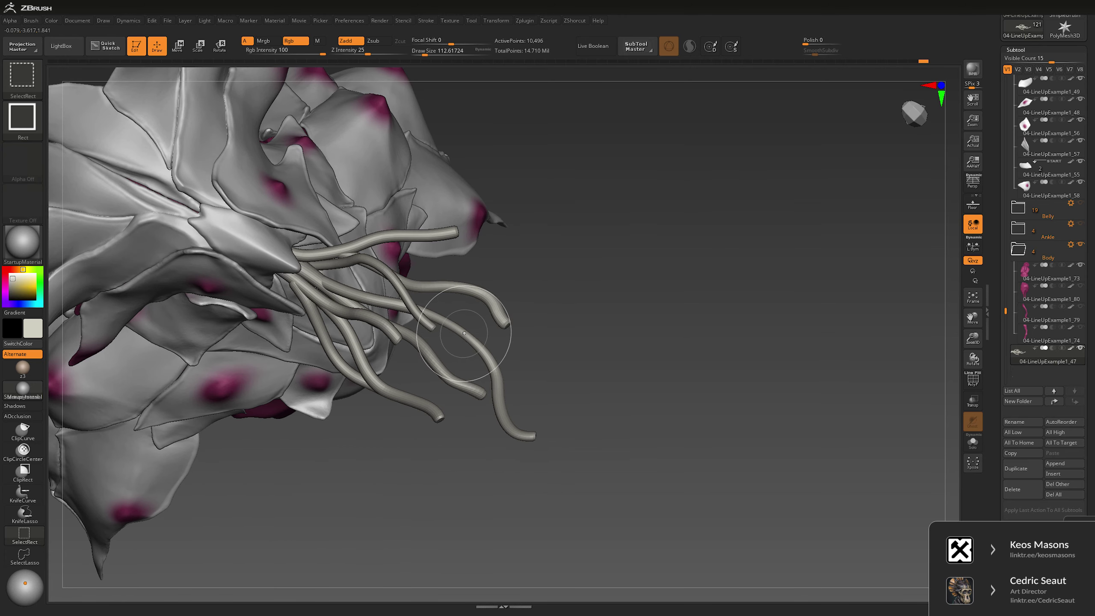
ctrl+shift+drag(574, 275, 589, 240)
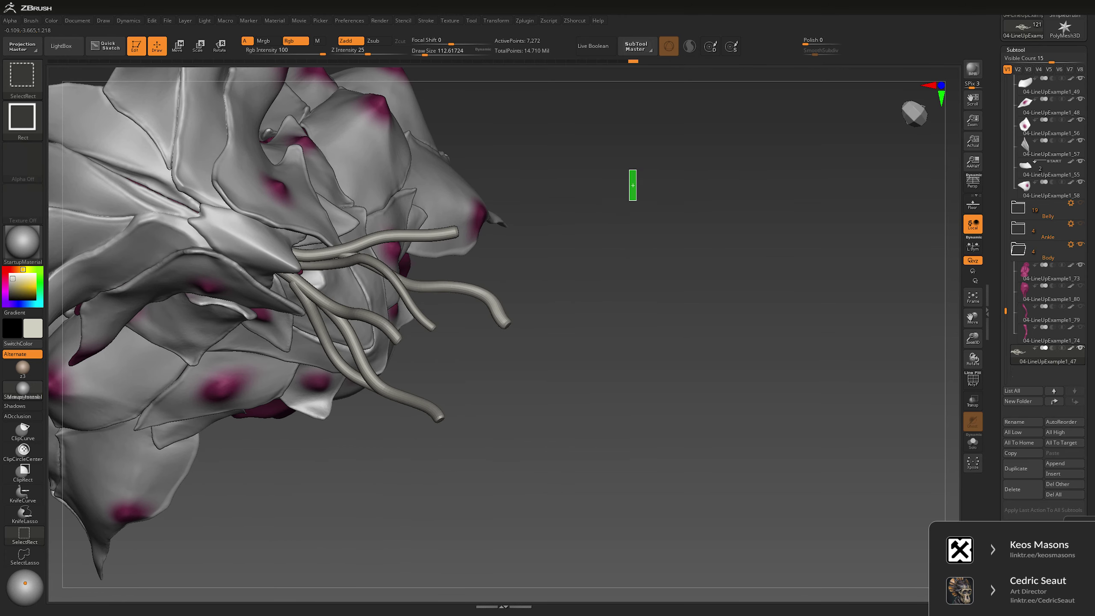
mouse_move(633, 186)
mouse_down()
mouse_move(625, 201)
mouse_move(643, 215)
mouse_move(468, 318)
mouse_up()
ctrl+shift+click(643, 215)
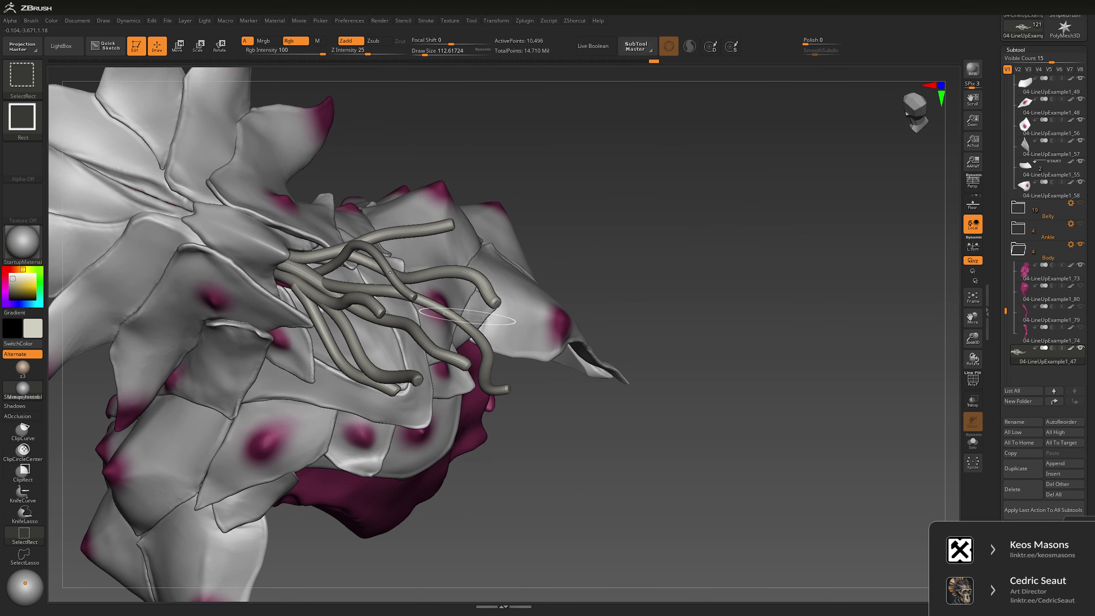
Step: Adjust the spread of the tentacle bundle and isolate the three lower tentacles to check their curves
ctrl+shift+click(688, 209)
mouse_move(688, 209)
mouse_down()
mouse_move(509, 218)
mouse_move(302, 306)
mouse_up()
ctrl+shift+click(448, 188)
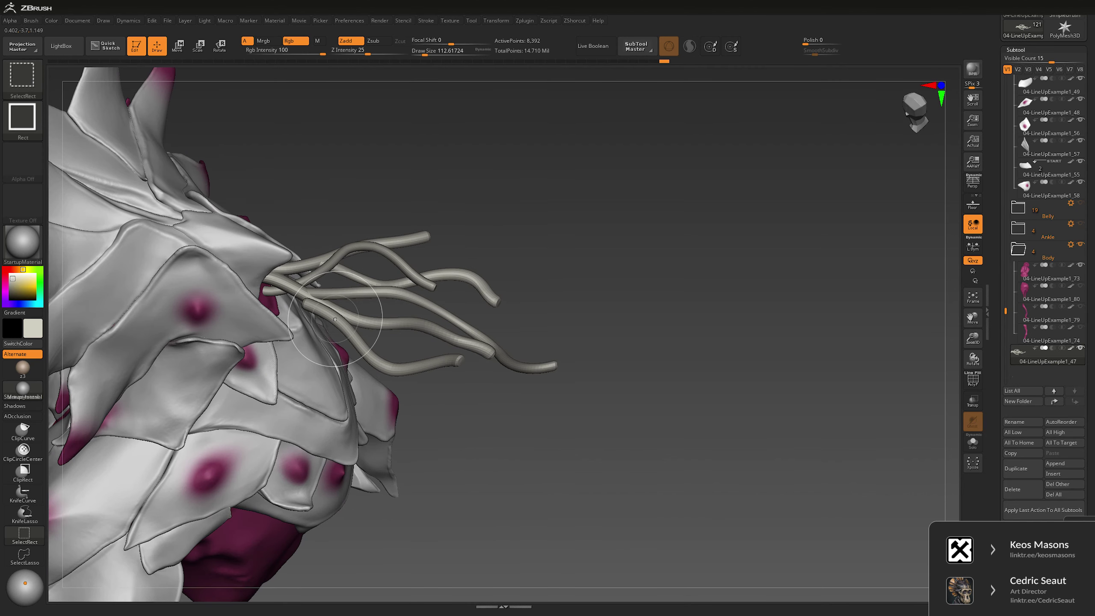
key(ctrl)
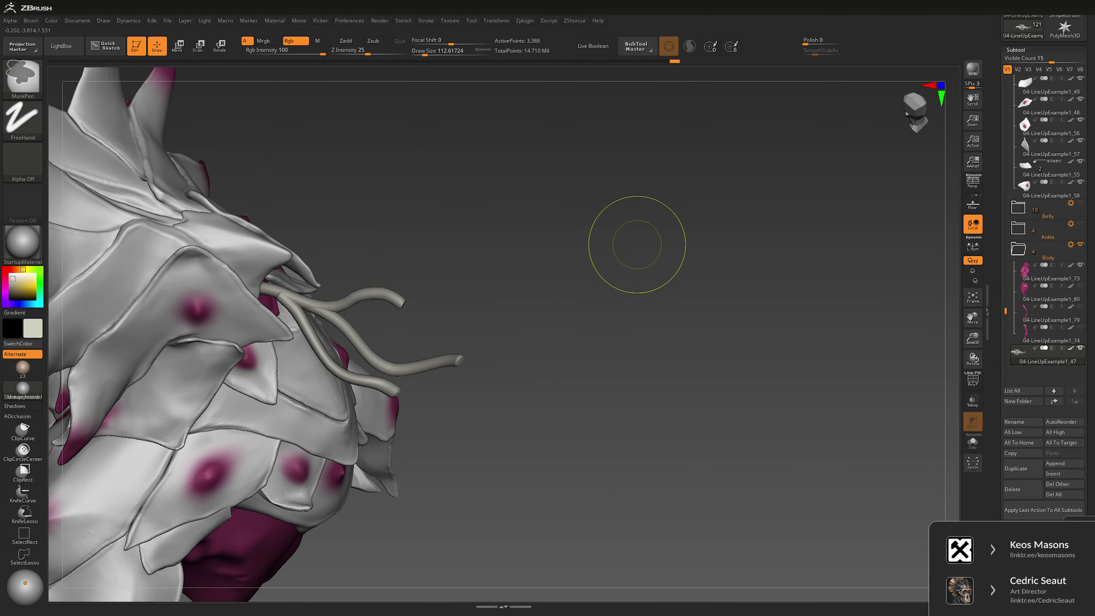
drag(637, 245, 594, 222)
key(ctrl+shift)
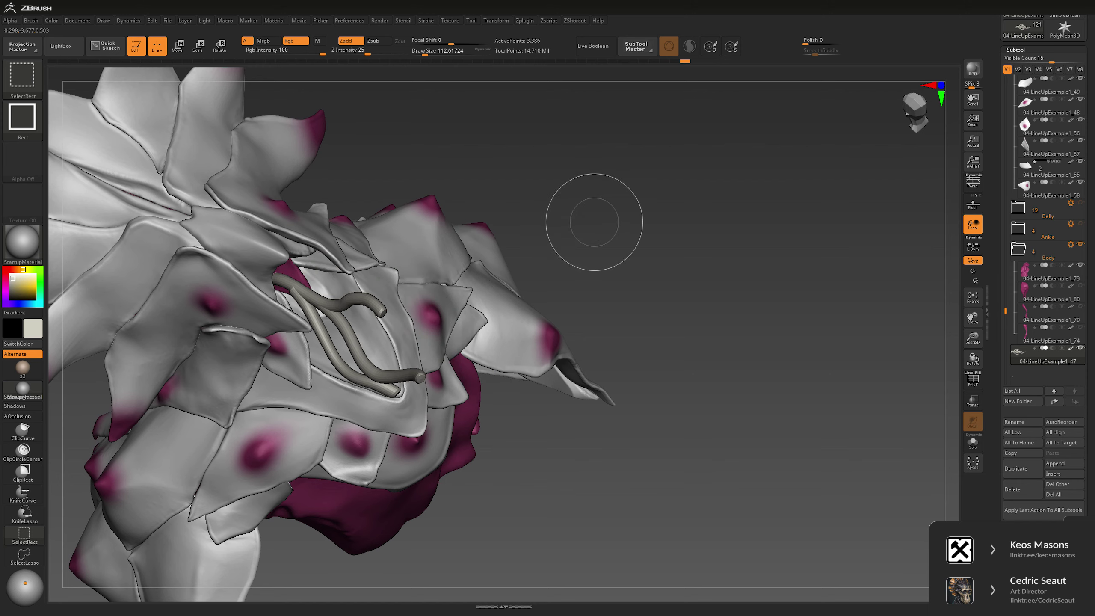
ctrl+shift+click(540, 226)
Step: Isolate two upper tentacles, bend them apart with the Move Topological brush, and show the whole bundle again
mouse_move(678, 197)
mouse_down()
mouse_move(612, 164)
mouse_move(386, 308)
mouse_up()
key(ctrl+shift)
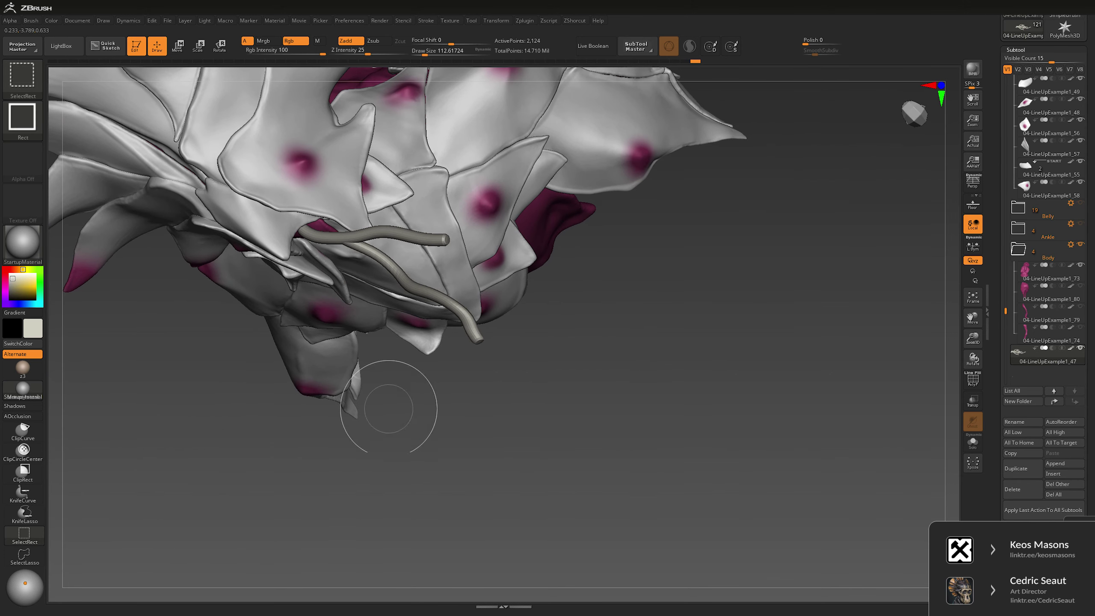
drag(389, 408, 647, 250)
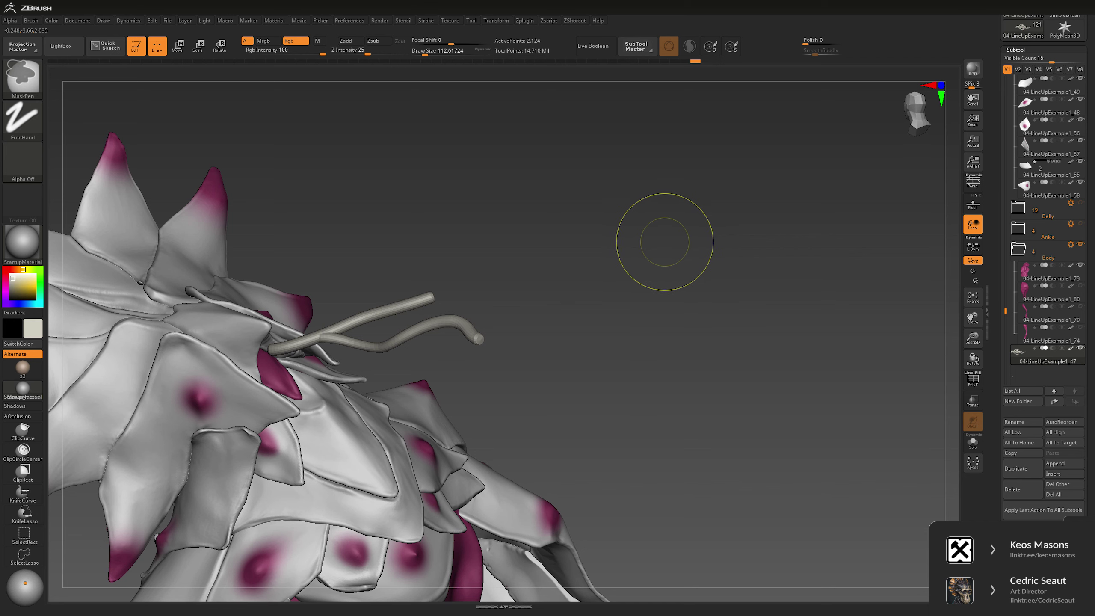
drag(662, 242, 670, 213)
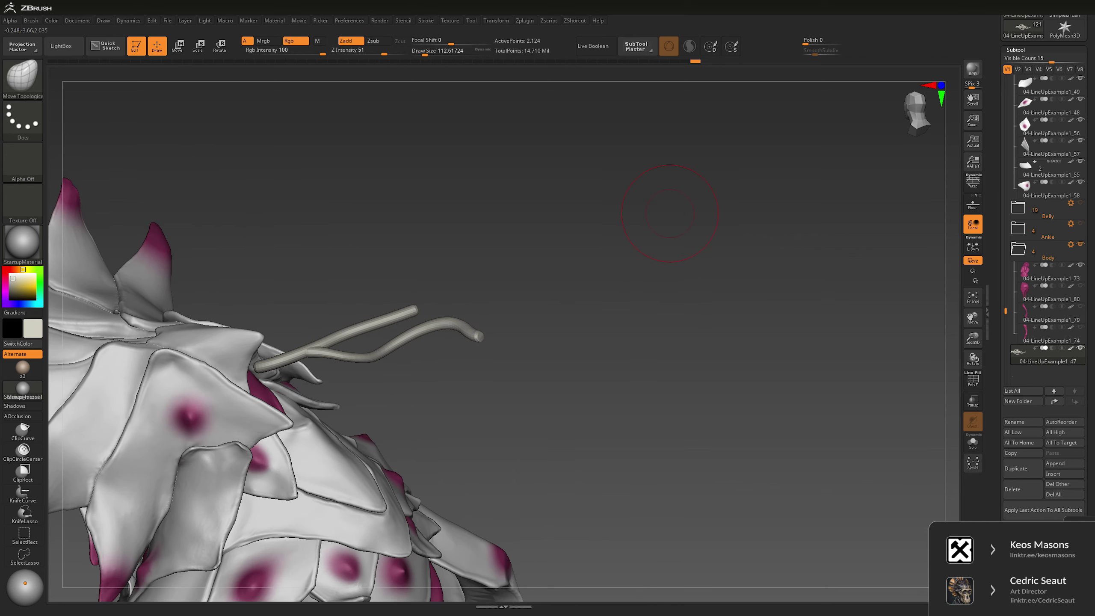
drag(245, 376, 531, 182)
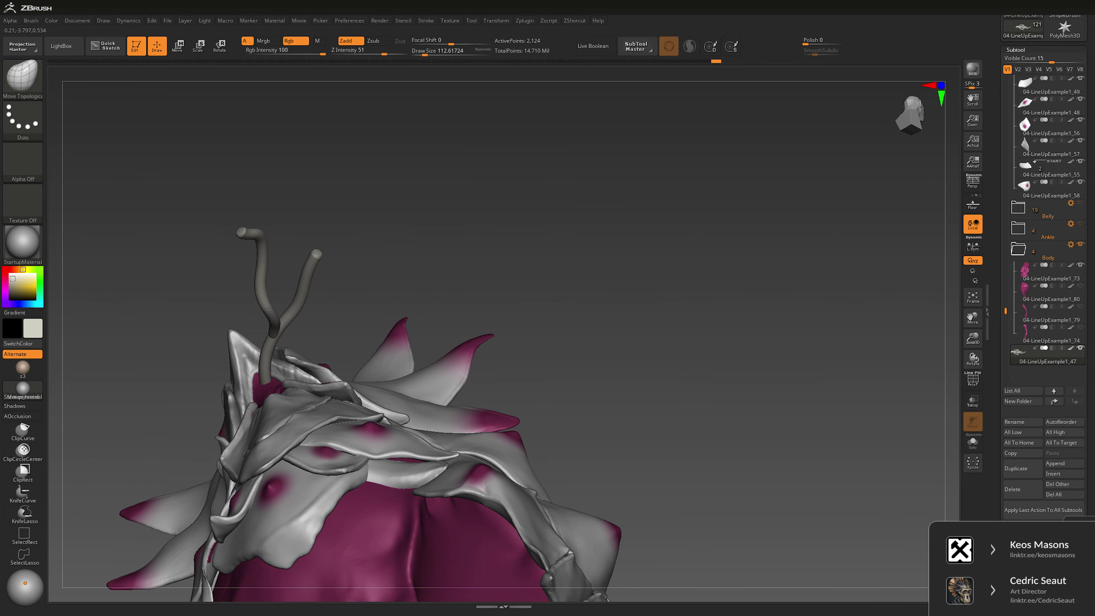
mouse_move(451, 275)
mouse_down()
mouse_move(711, 139)
mouse_move(603, 227)
mouse_up()
key(ctrl+shift)
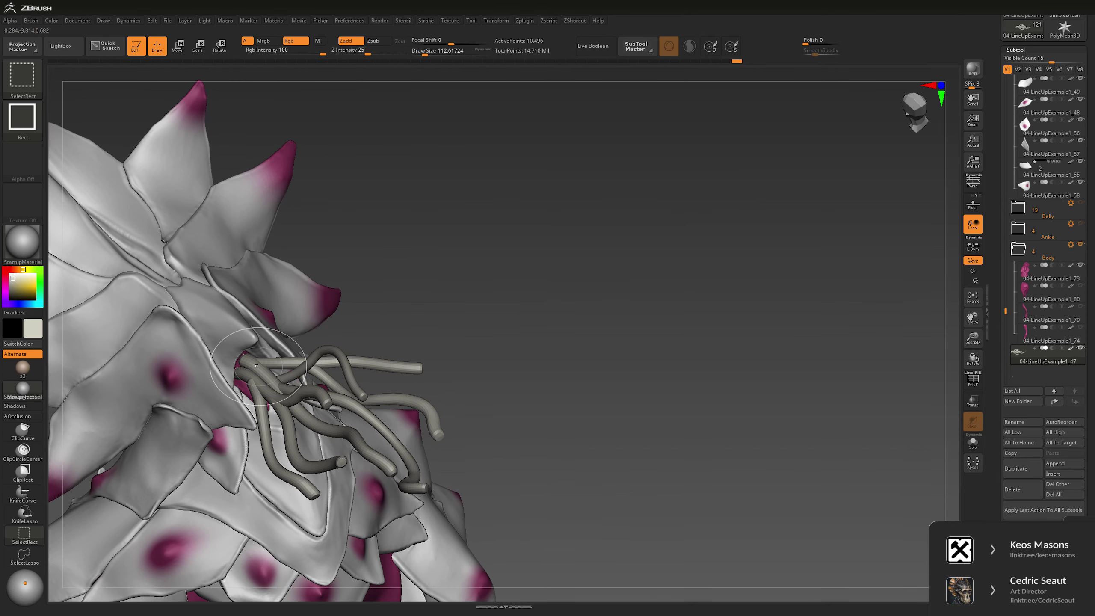
Step: Spread the bundle's tentacles, isolate three overlapping ones to separate their curves, and restore the full bundle
mouse_move(416, 289)
mouse_down()
mouse_move(410, 405)
mouse_move(271, 392)
mouse_move(293, 310)
mouse_move(323, 280)
mouse_move(653, 266)
mouse_up()
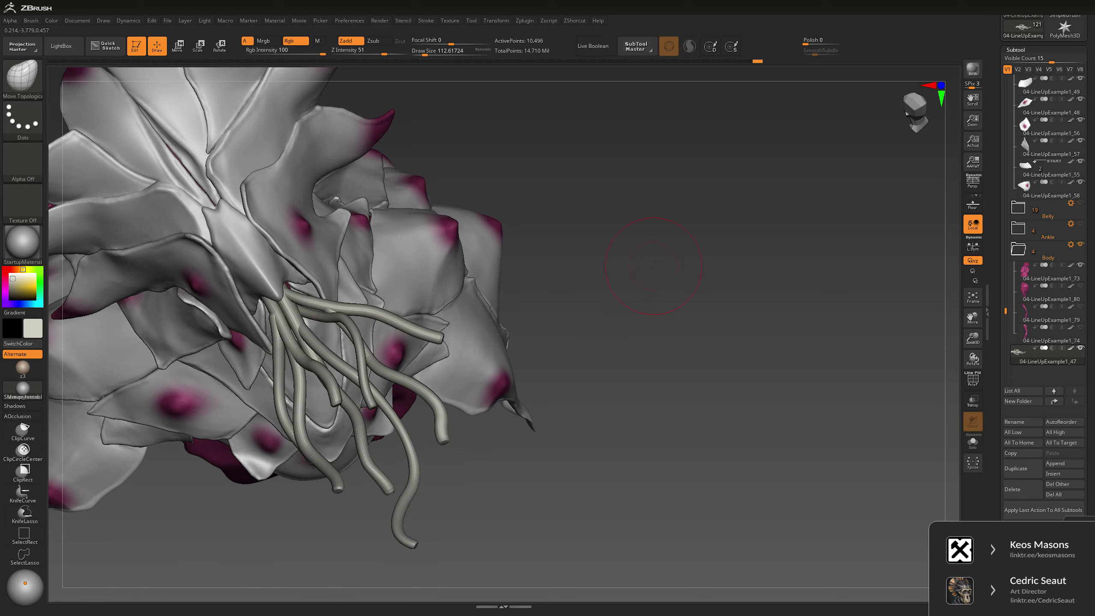
ctrl+shift+click(277, 337)
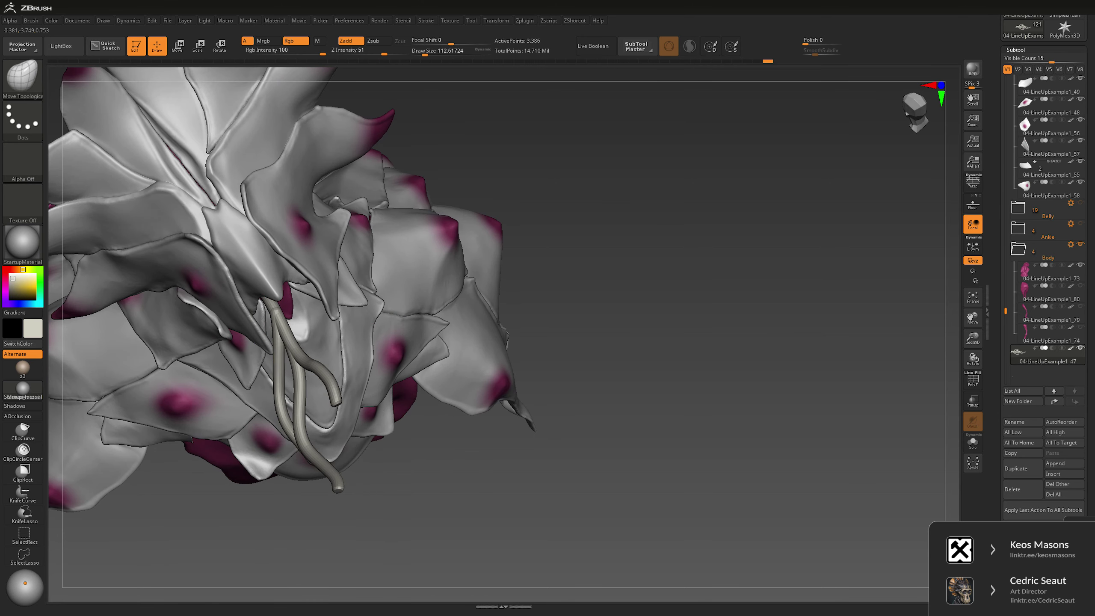
drag(397, 221, 452, 158)
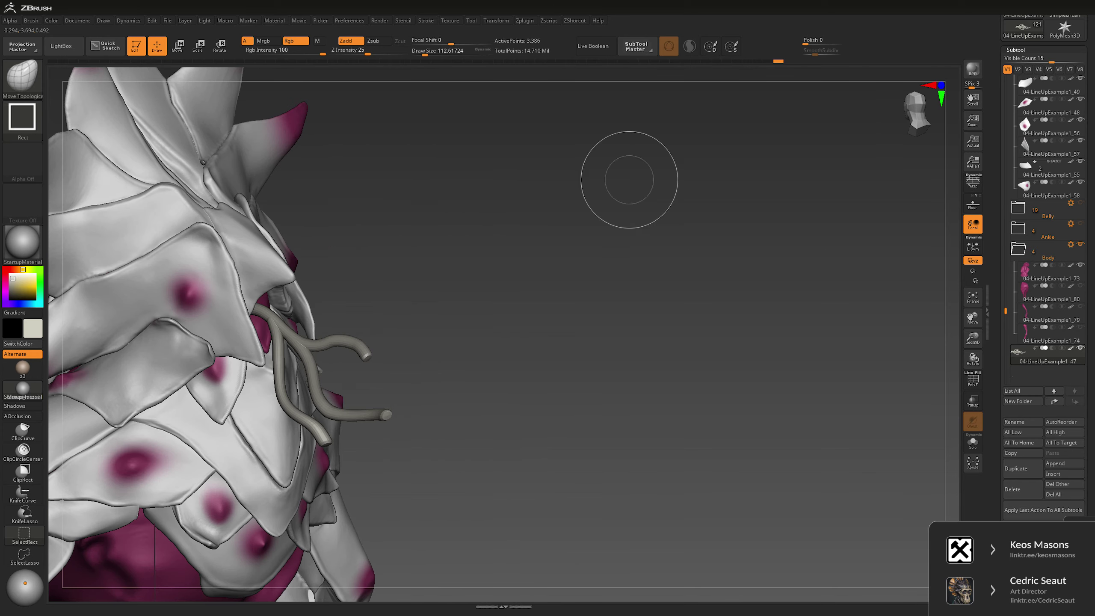
ctrl+shift+click(627, 176)
Step: Enlarge the Move Topological brush to a draw size of about 170 and adjust the curves of the whole tentacle bundle
mouse_move(628, 176)
shift+mouse_down()
mouse_move(671, 228)
mouse_move(672, 143)
mouse_move(657, 257)
mouse_move(689, 234)
shift+mouse_up()
key(b)
key(m)
key(t)
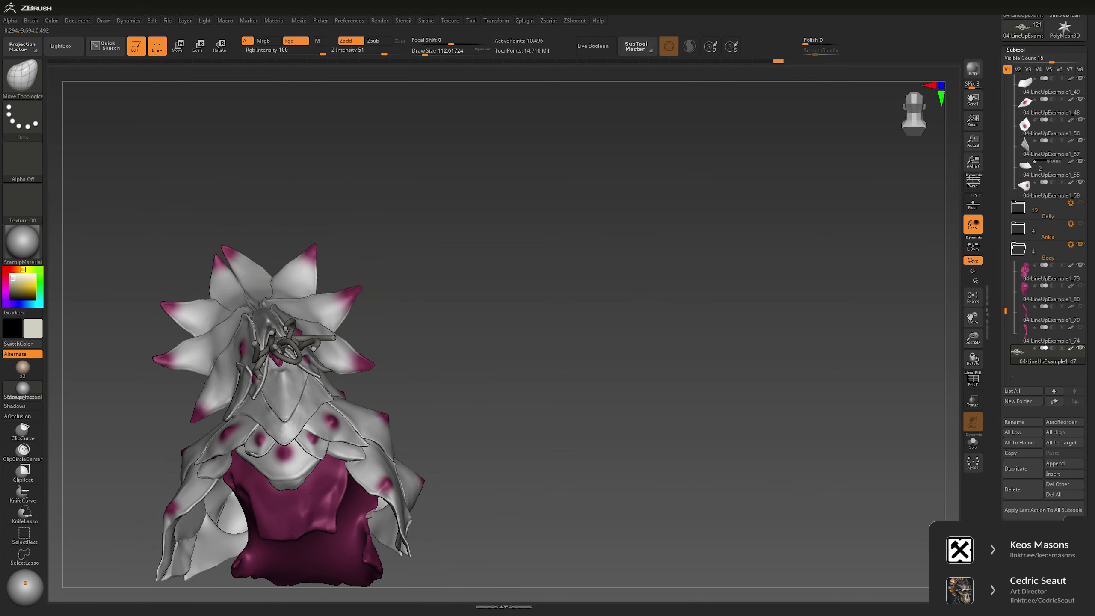
scroll(272, 329, up, 3)
key(space)
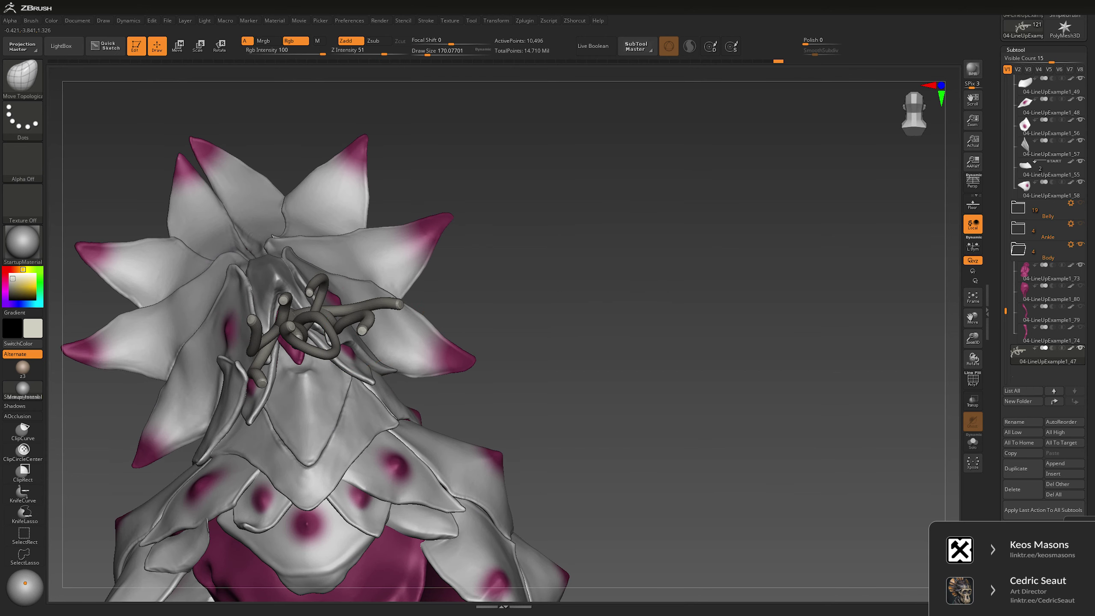
drag(642, 236, 595, 225)
key(ctrl)
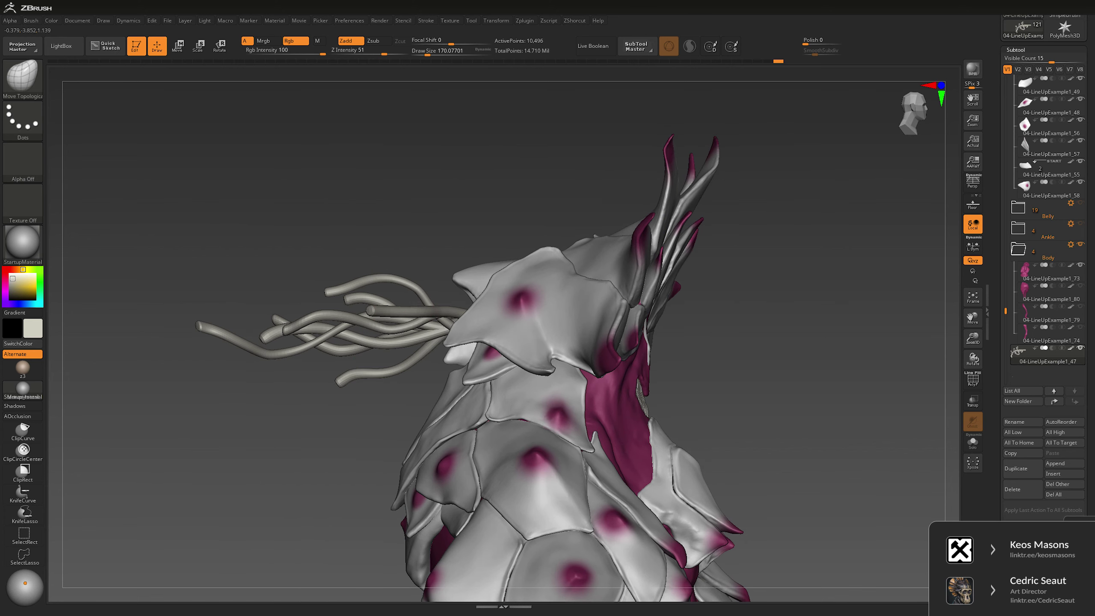
drag(405, 320, 405, 309)
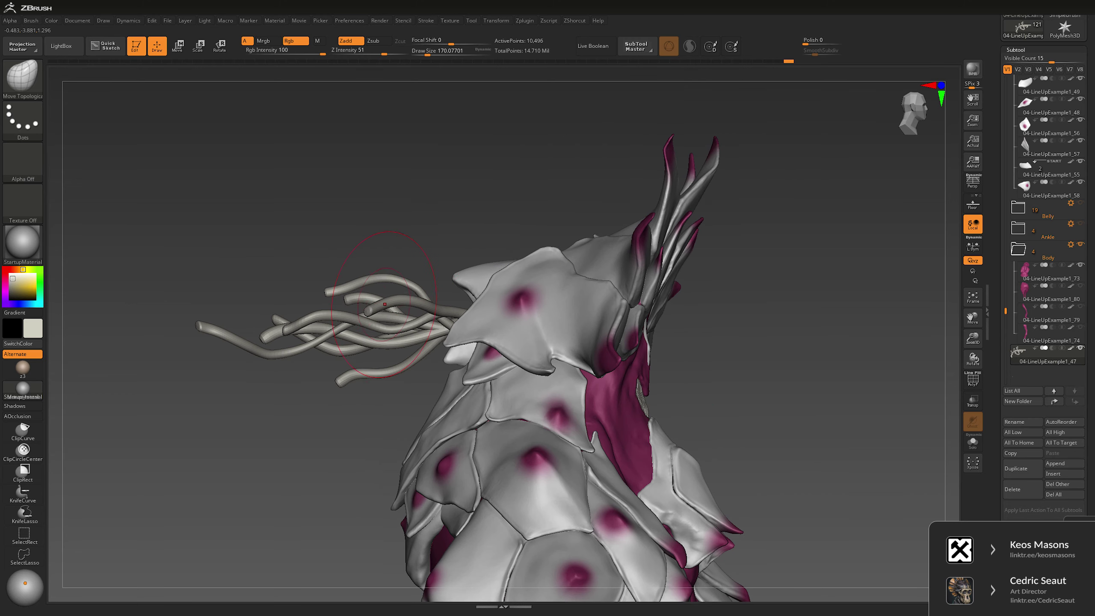
right_drag(384, 304, 526, 218)
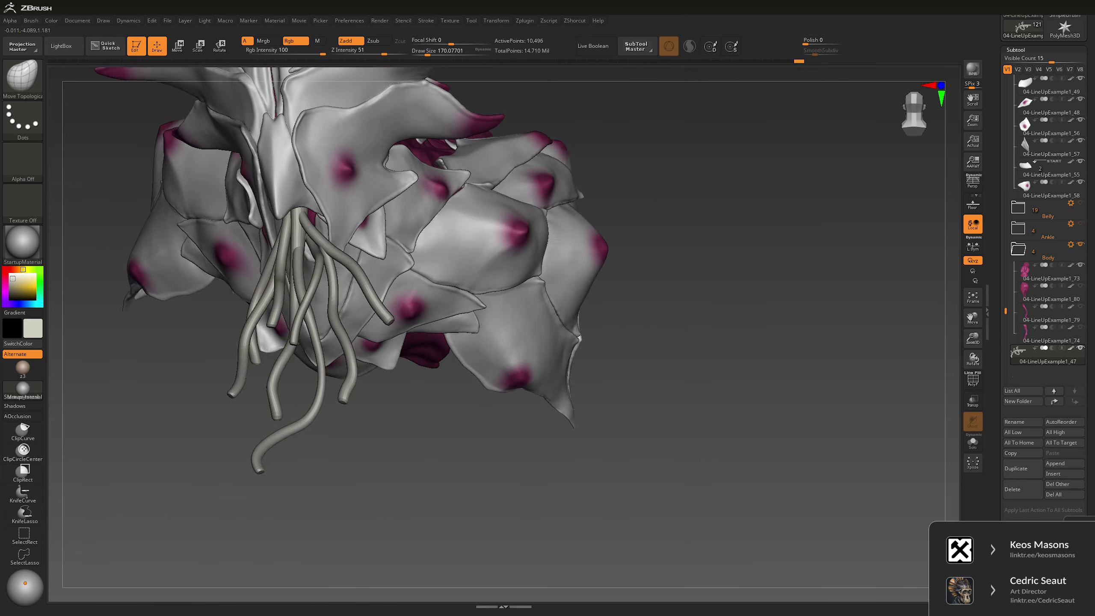
mouse_move(517, 302)
right_down()
mouse_move(623, 207)
mouse_move(278, 383)
right_up()
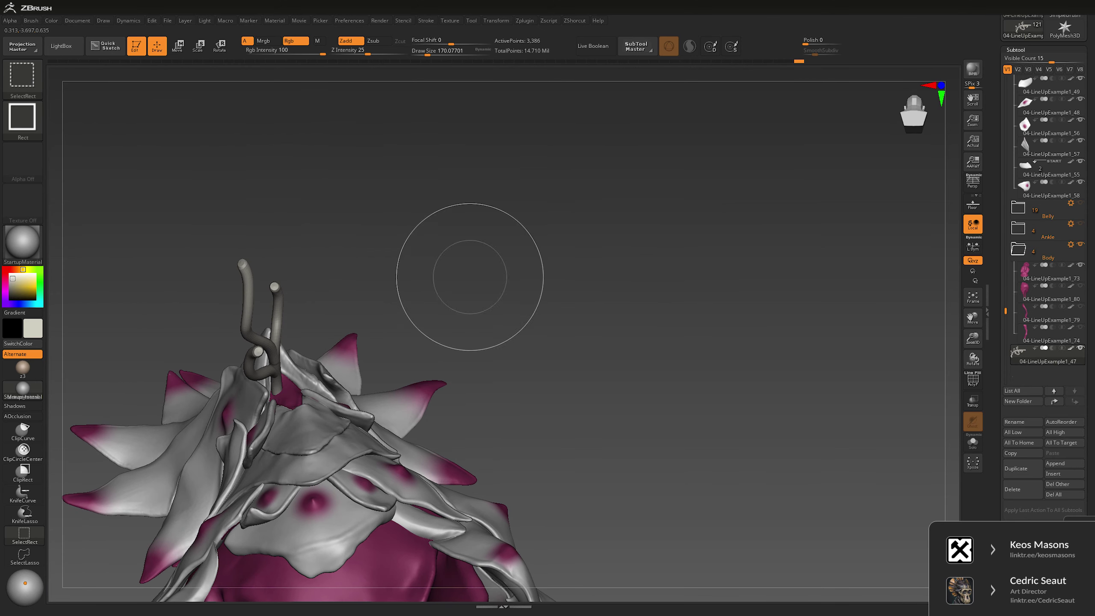
Step: Isolate tentacles in the bundle, show all of them again, and mask all but two with the transform gizmo active
ctrl+shift+click(550, 238)
mouse_move(550, 238)
right_down()
mouse_move(414, 254)
mouse_move(530, 227)
right_up()
ctrl+shift+click(330, 318)
mouse_move(330, 318)
right_down()
mouse_move(431, 293)
mouse_move(525, 225)
mouse_move(496, 242)
mouse_move(388, 259)
right_up()
ctrl+shift+click(528, 222)
key(w)
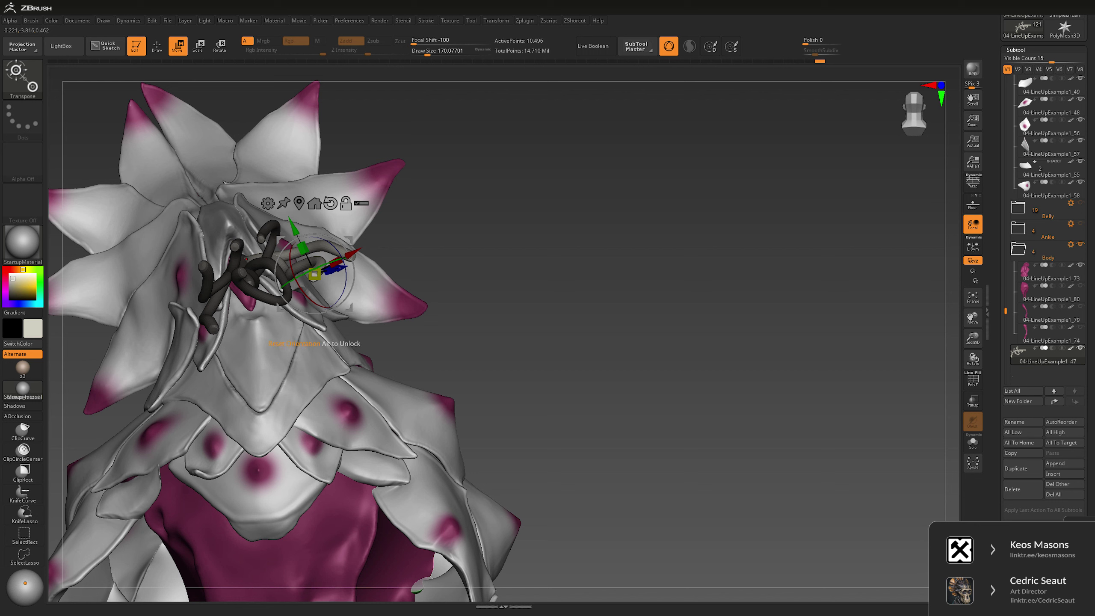
Step: Duplicate the two unmasked tentacles with the gizmo and rotate the copies into place beneath the bundle
drag(338, 268, 320, 254)
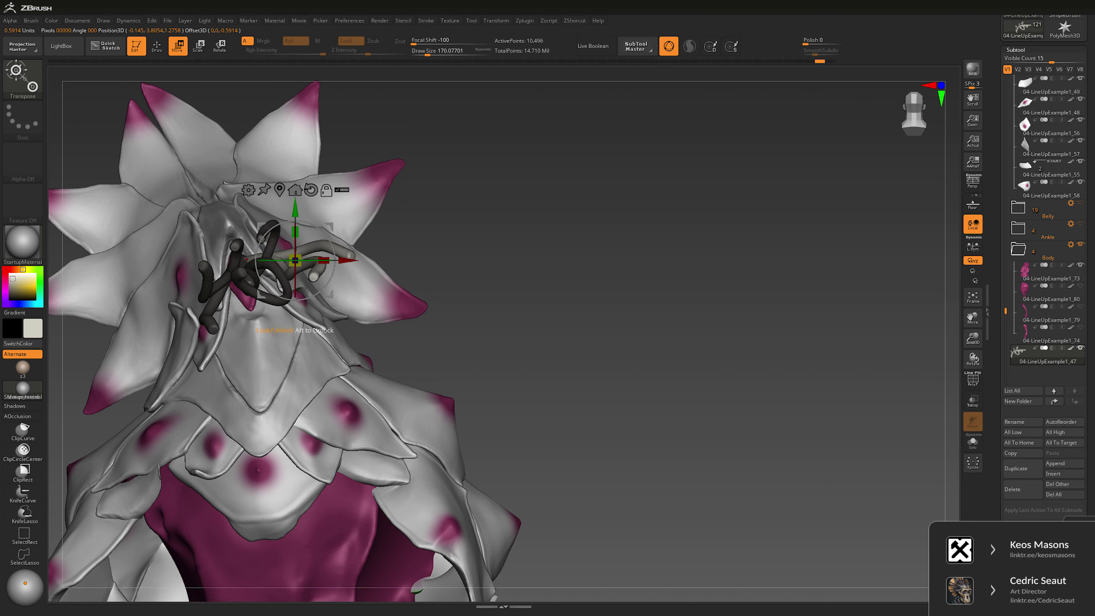
right_drag(388, 216, 387, 346)
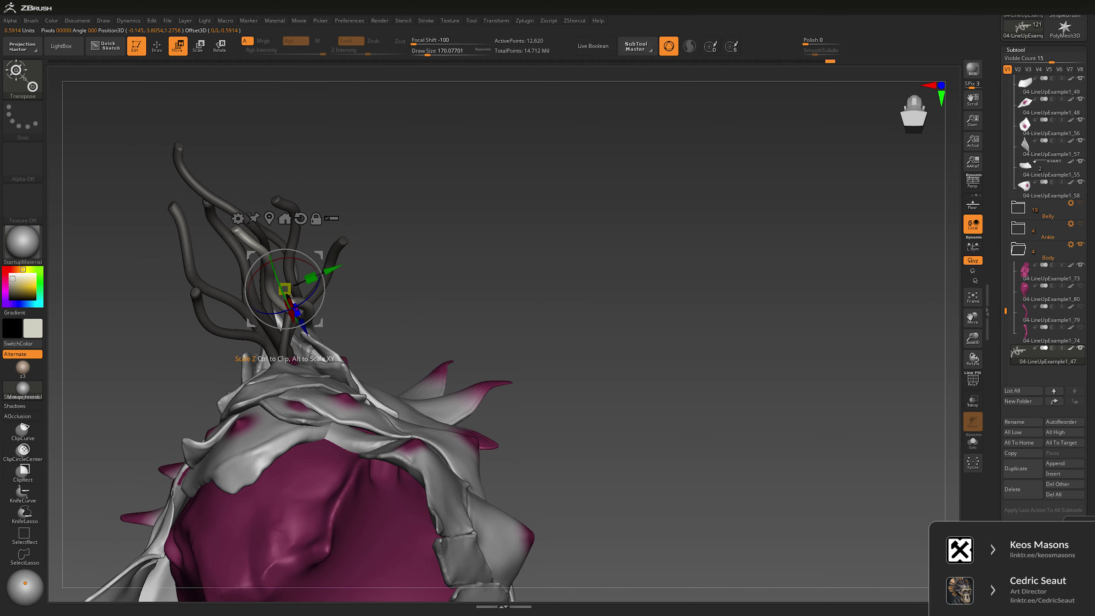
right_drag(647, 215, 776, 216)
drag(321, 277, 321, 294)
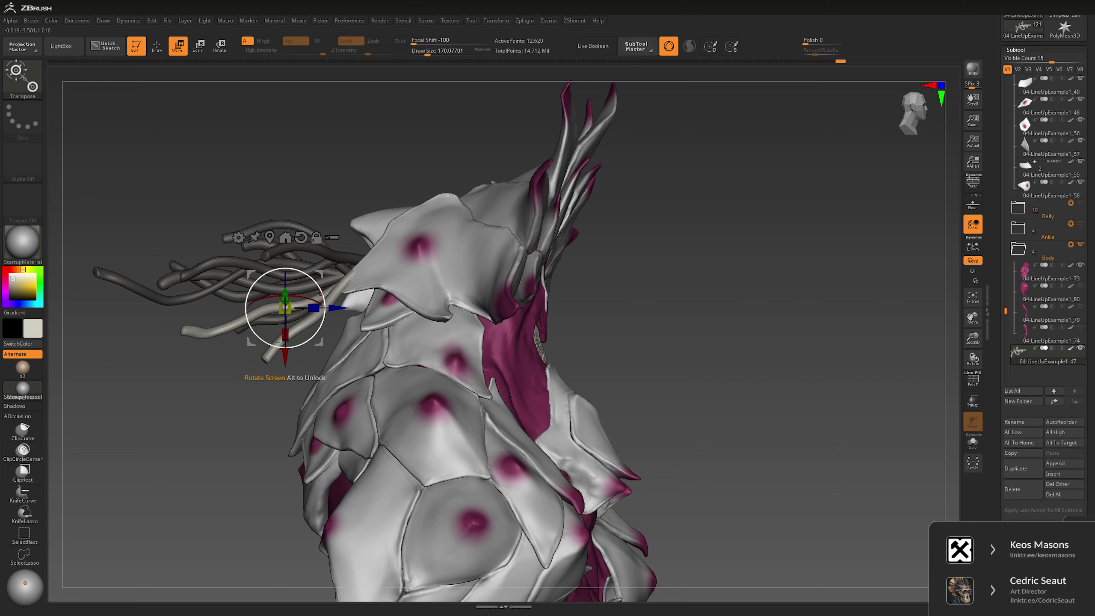
right_drag(776, 172, 705, 231)
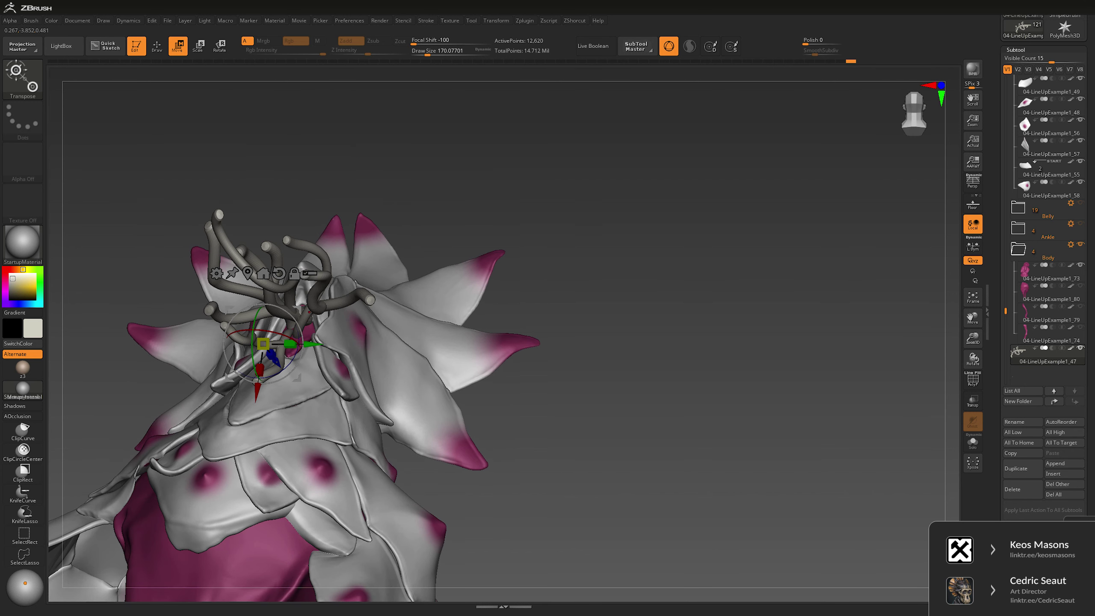
Step: Reselect the Move Topological brush, reduce its draw size to about 130, and adjust the newly added tentacles within the bundle
key(q)
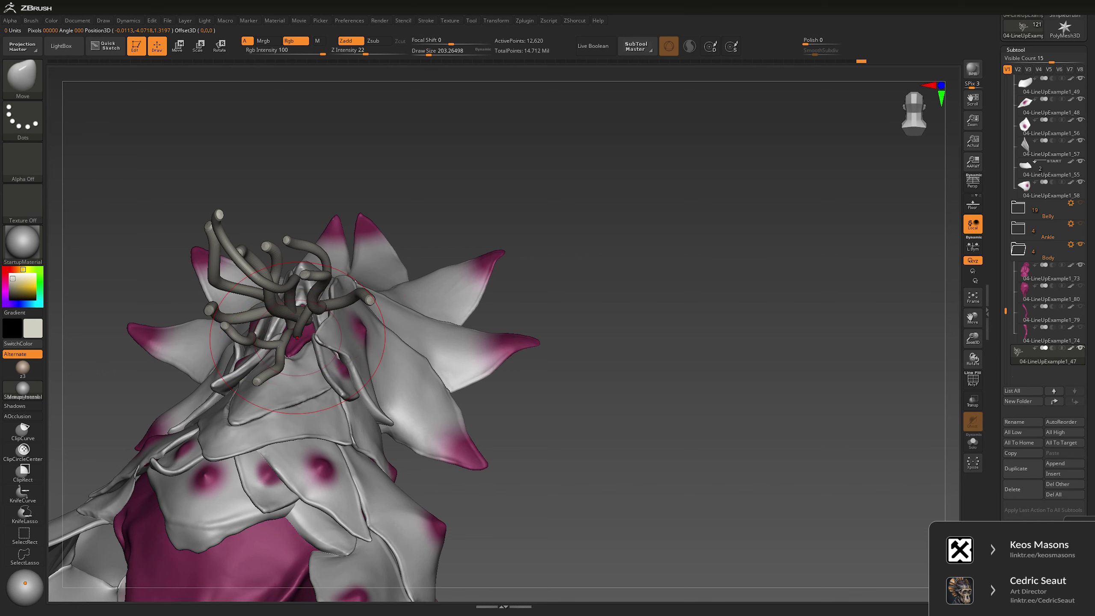
key(b)
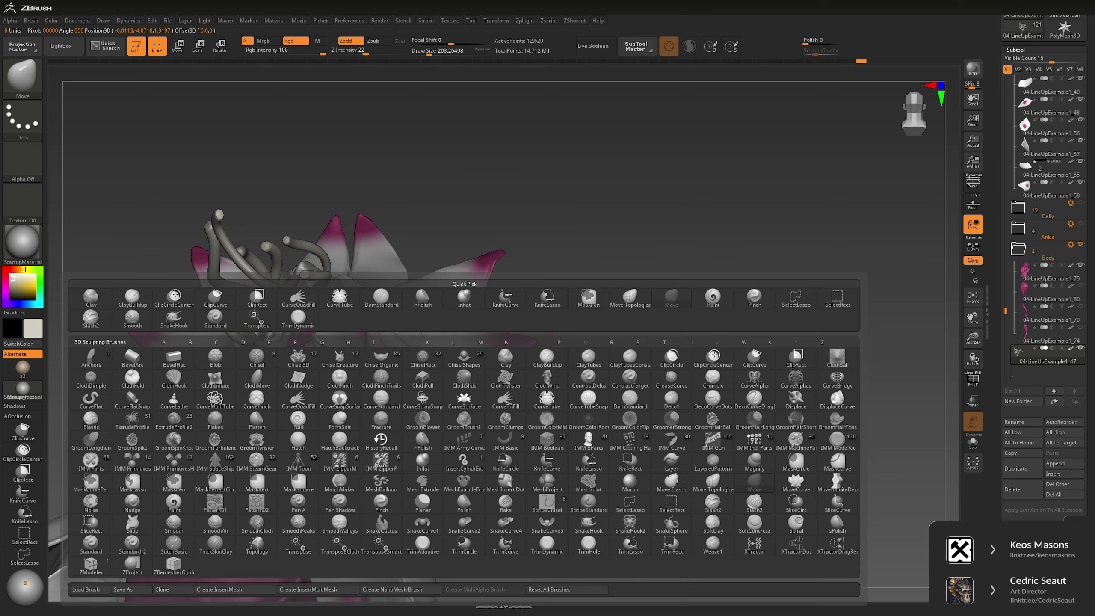
click(629, 297)
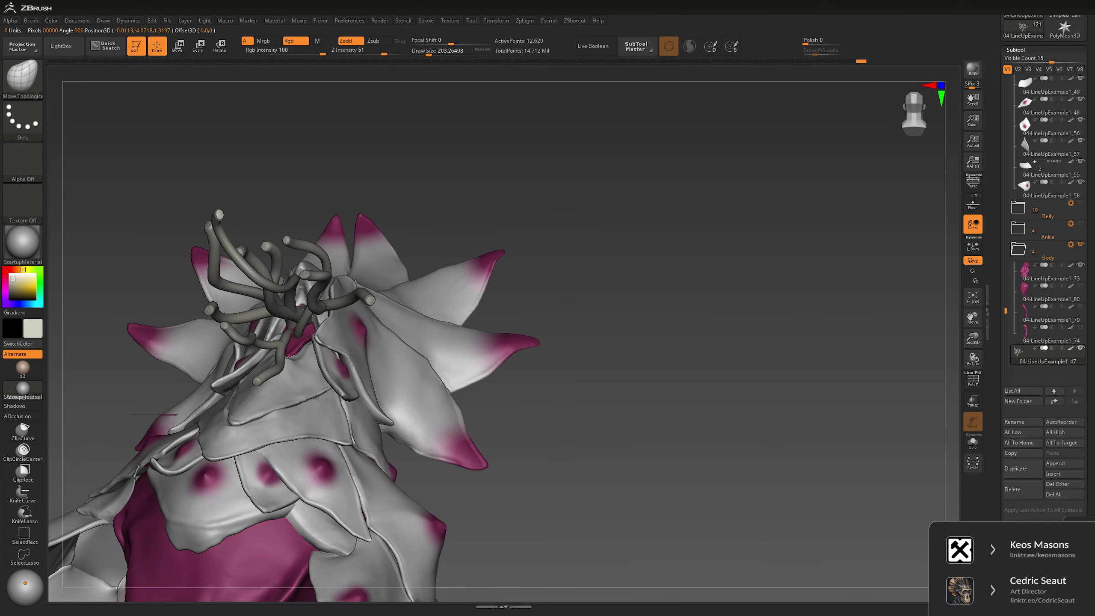
drag(449, 284, 351, 267)
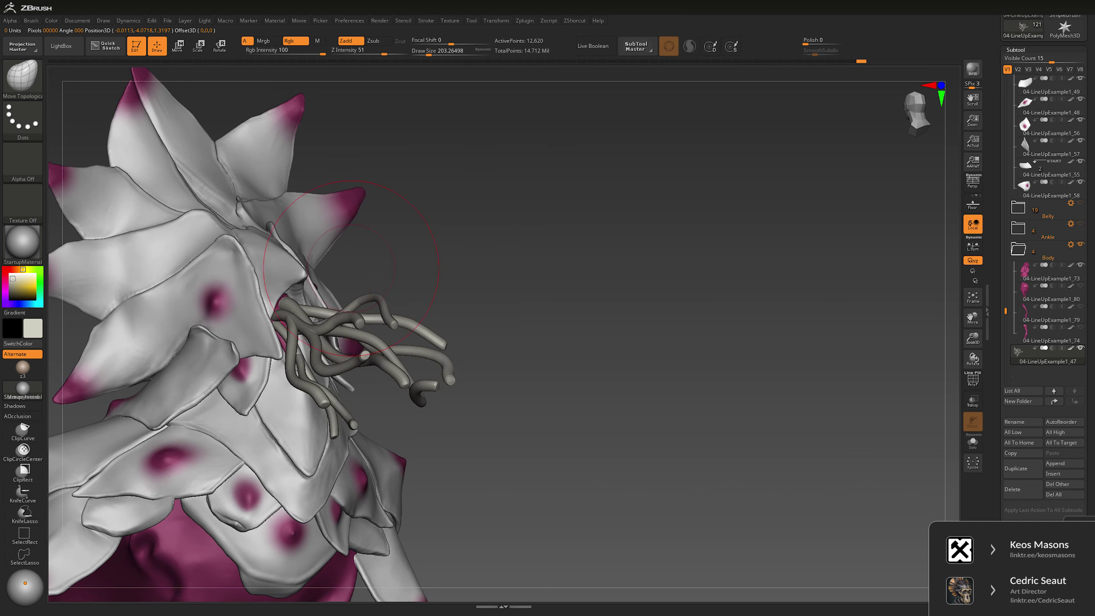
key(bracketleft)
drag(458, 215, 505, 233)
Step: Show the polygroup wireframe and isolate the teal tentacle group to check its curves
key(shift+f)
drag(556, 267, 466, 285)
ctrl+shift+click(440, 329)
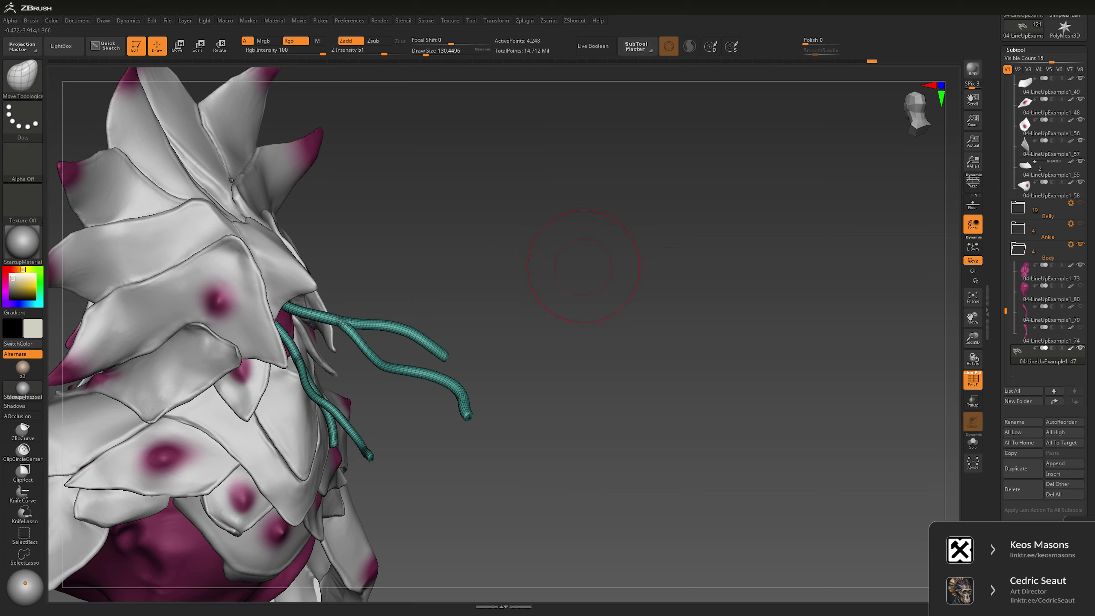
drag(583, 263, 638, 241)
Step: Solo the complete tentacle bundle and switch the masking brush to a Lasso stroke
click(973, 442)
mouse_move(280, 208)
ctrl+mouse_down()
mouse_move(440, 240)
mouse_move(440, 299)
ctrl+mouse_up()
click(23, 117)
click(159, 148)
mouse_move(284, 222)
ctrl+mouse_down()
mouse_move(276, 288)
mouse_move(452, 477)
mouse_move(560, 220)
ctrl+mouse_up()
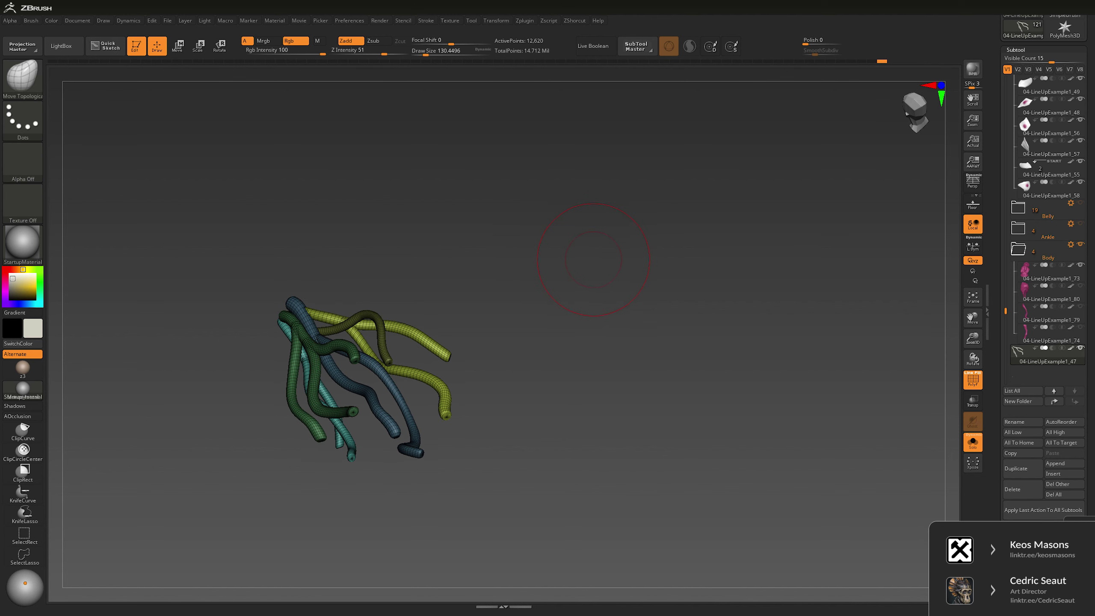
Step: DynaMesh the tentacles at a resolution of 576 with Groups enabled and hide the wireframe
key(space)
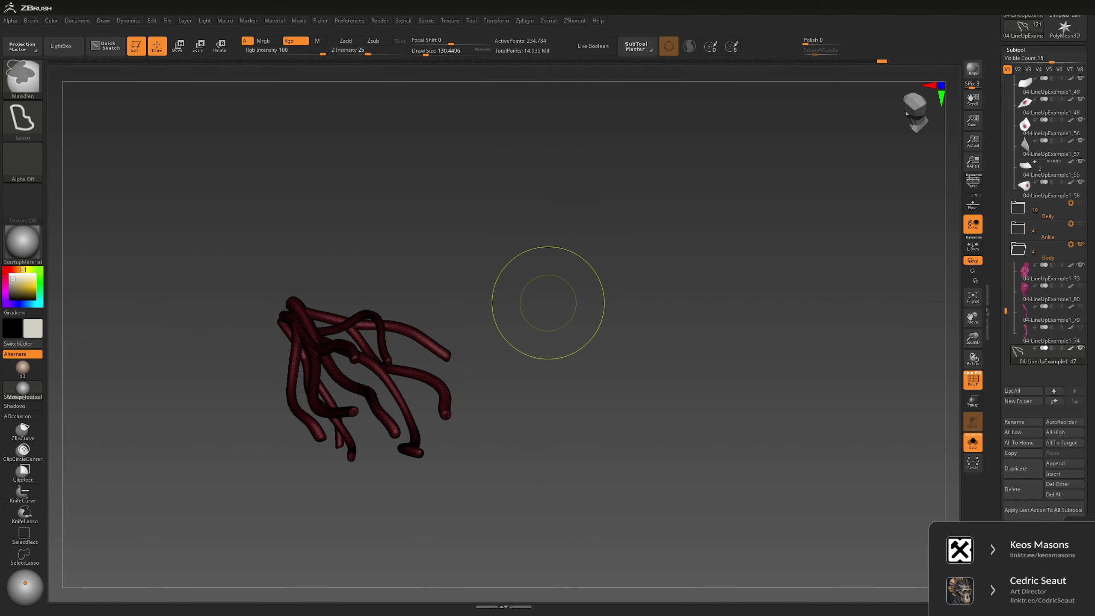
key(space)
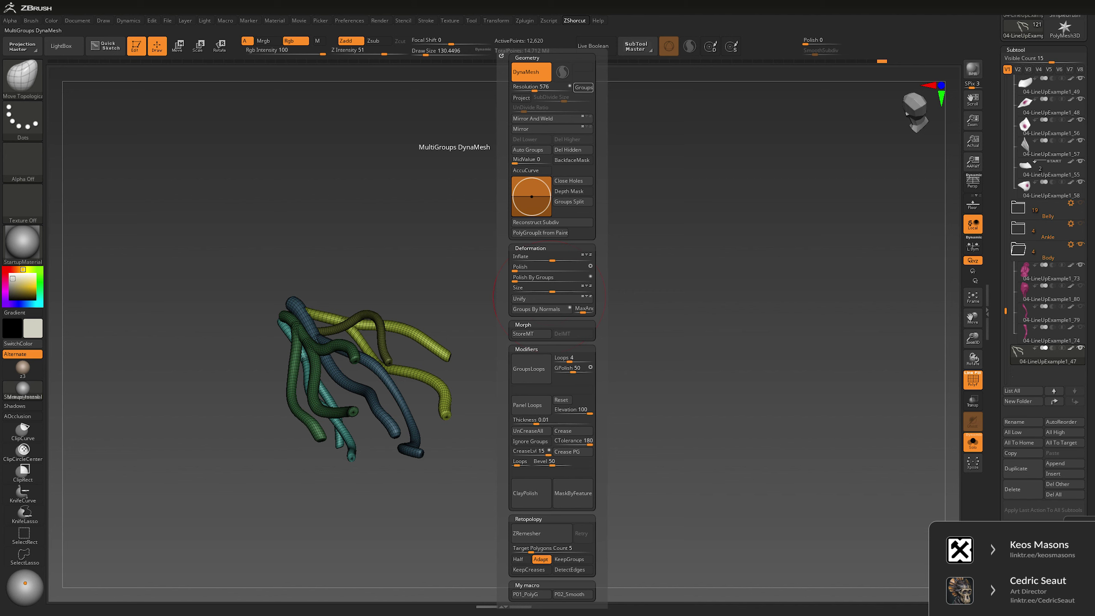
ctrl+click(513, 318)
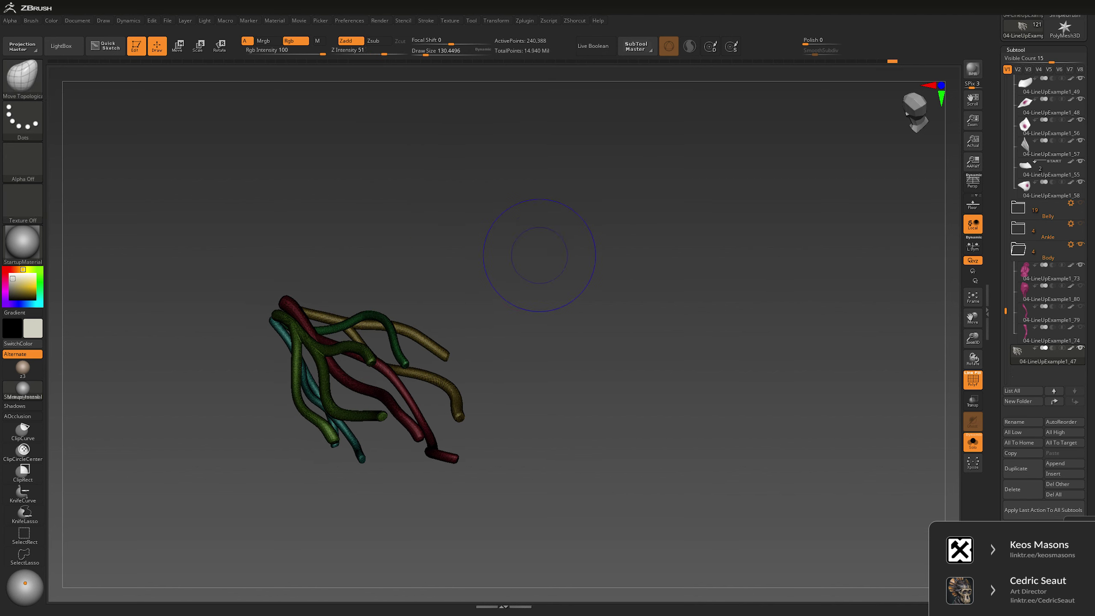
key(shift+f)
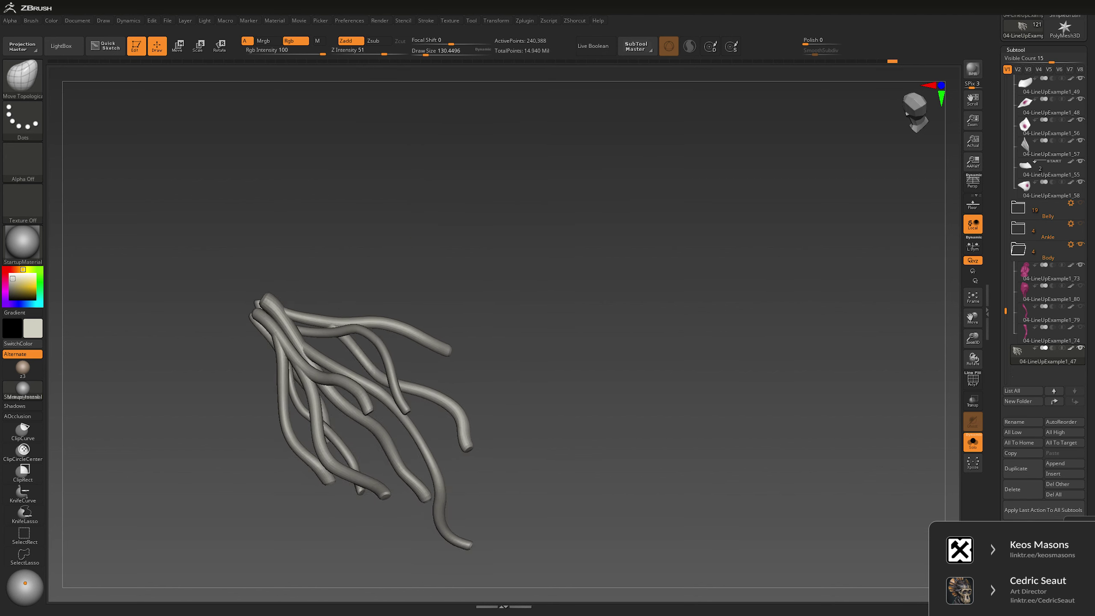
Step: Reduce the draw size to about 67, isolate different tentacle groups to check where they join, and show the whole bundle again
key(space)
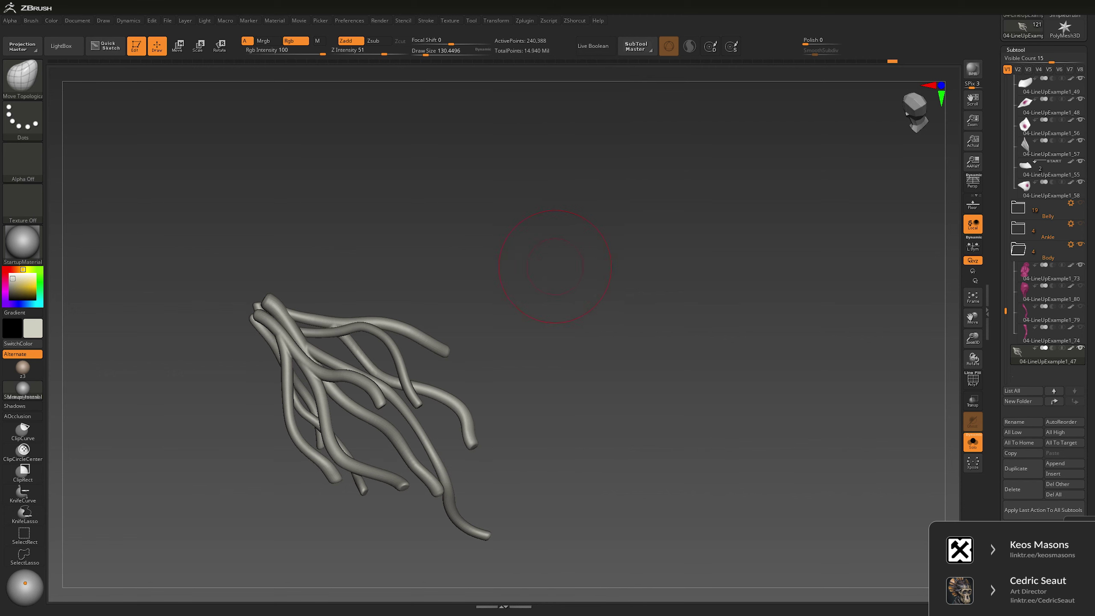
key(space)
drag(555, 266, 535, 266)
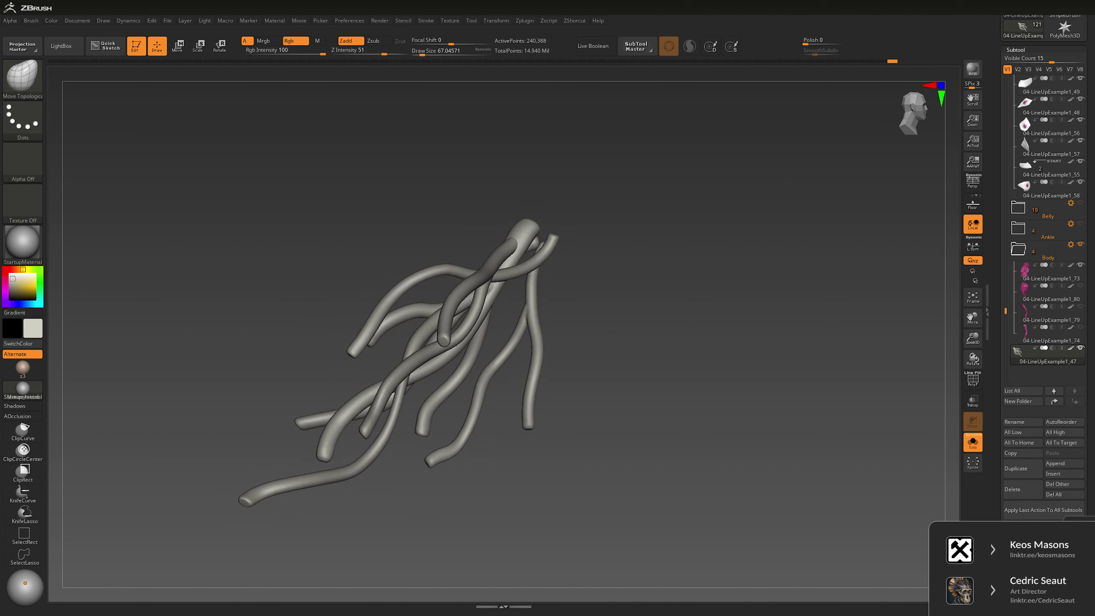
ctrl+shift+click(599, 241)
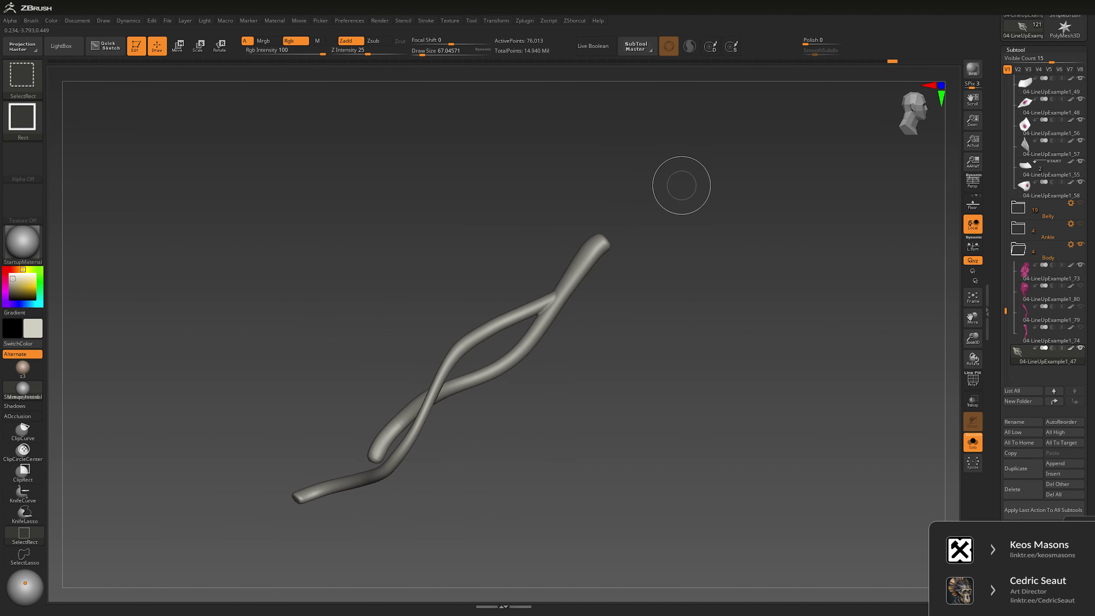
ctrl+shift+click(674, 236)
ctrl+alt+shift+click(592, 247)
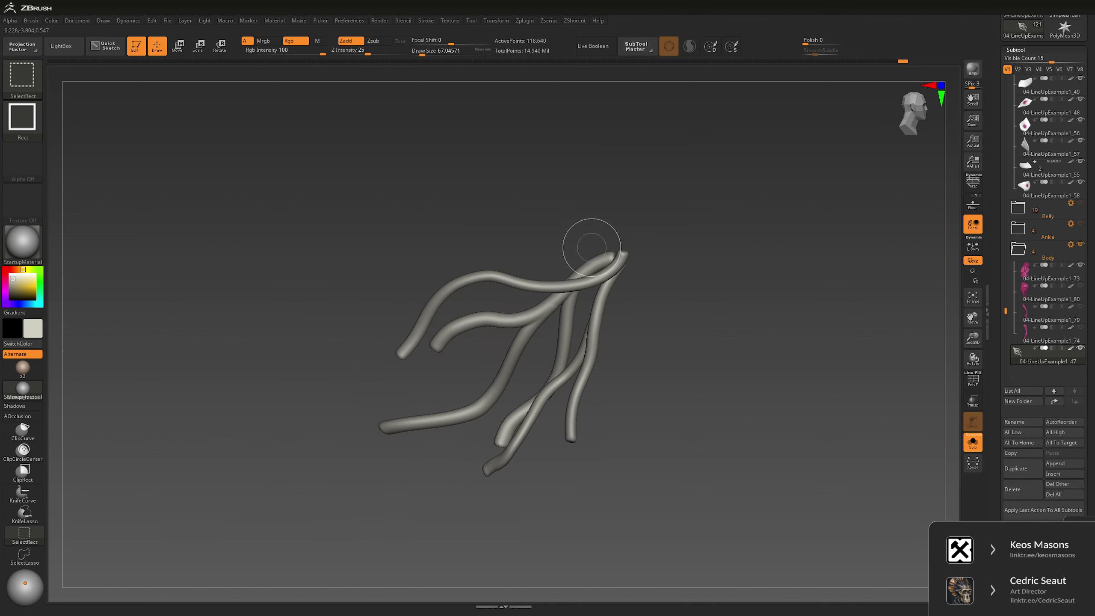
drag(689, 181, 613, 245)
ctrl+shift+click(638, 190)
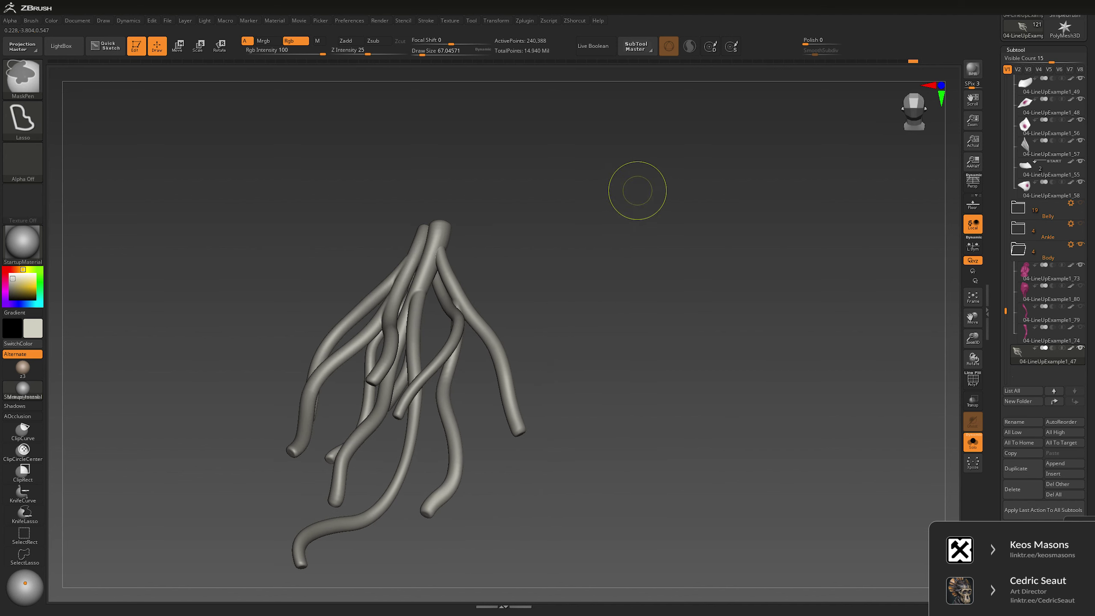
Step: DynaMesh the tentacle bundle again at a lower resolution
key(space)
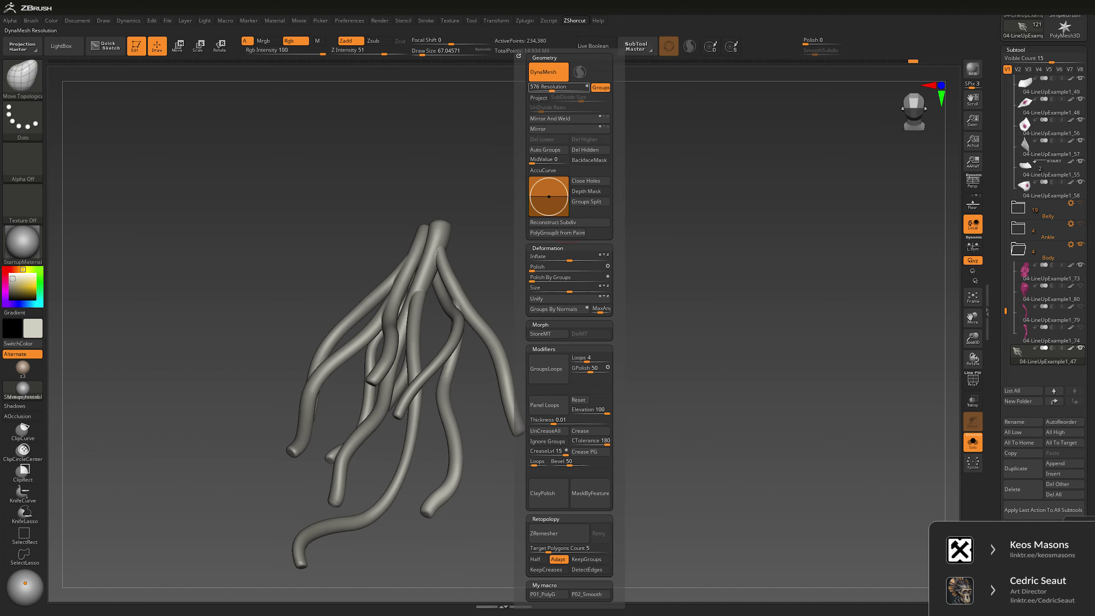
mouse_move(506, 227)
ctrl+mouse_down()
mouse_move(513, 259)
mouse_move(453, 213)
mouse_move(483, 220)
mouse_move(457, 235)
mouse_move(531, 198)
ctrl+mouse_up()
key(space)
Step: Fill the junctions near the tentacles' root with the Clay brush at a draw size of about 38, smoothing the transitions
key(b)
key(c)
key(l)
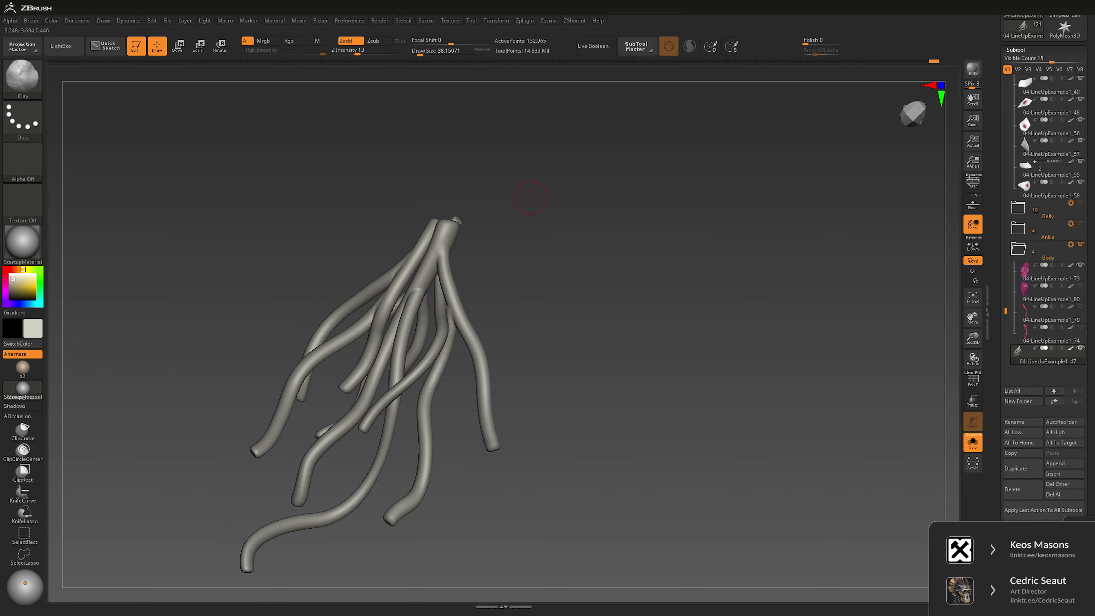
mouse_move(453, 241)
mouse_down()
mouse_move(460, 258)
mouse_move(449, 257)
mouse_up()
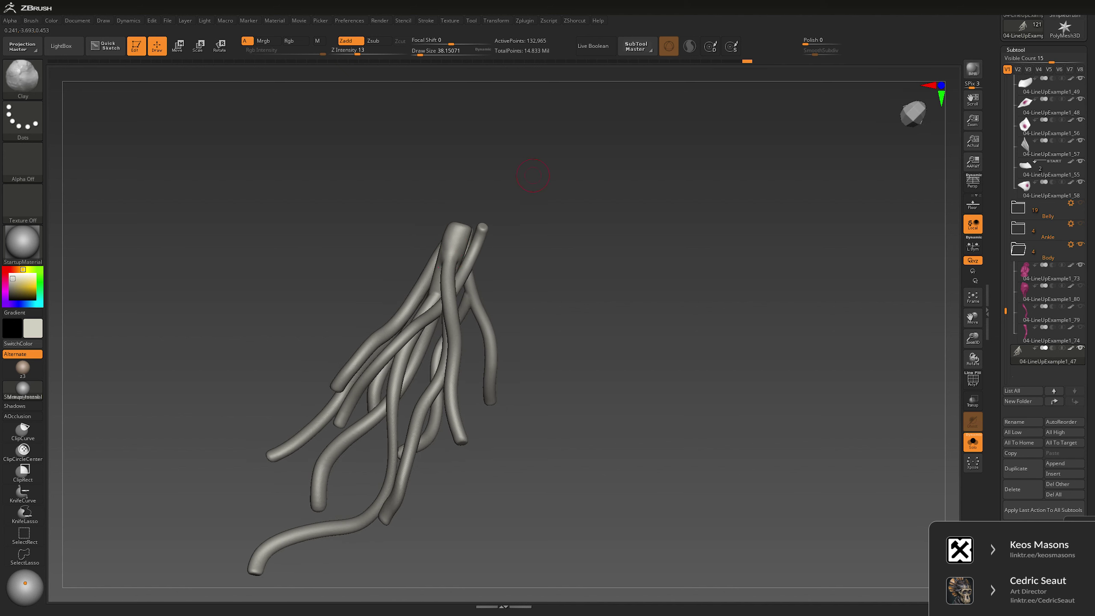
mouse_move(534, 175)
mouse_down()
mouse_move(424, 260)
mouse_move(556, 241)
mouse_move(410, 273)
mouse_up()
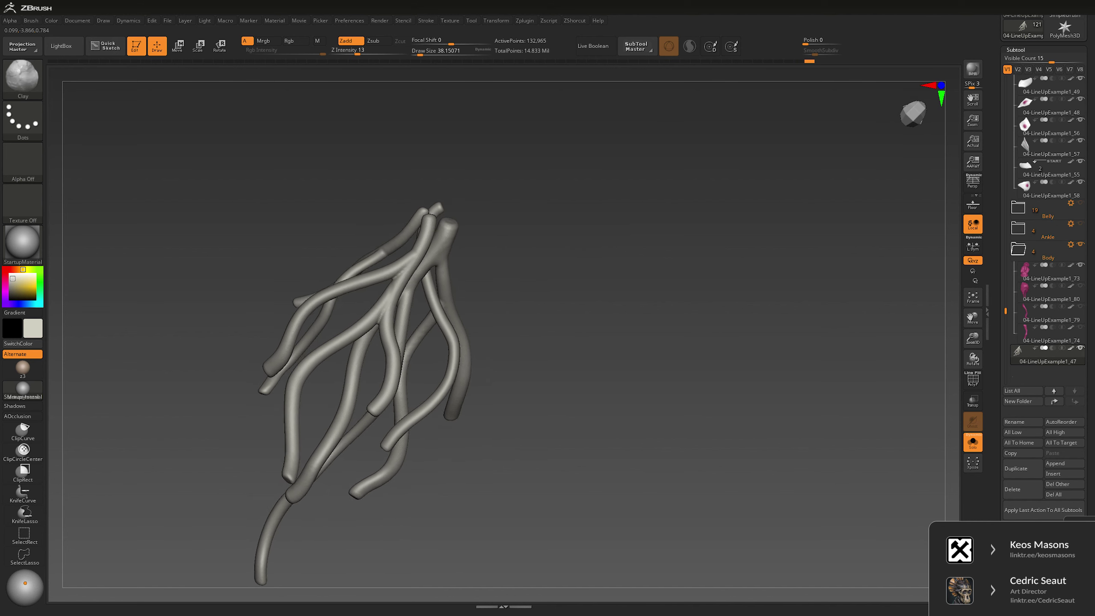
drag(464, 196, 409, 245)
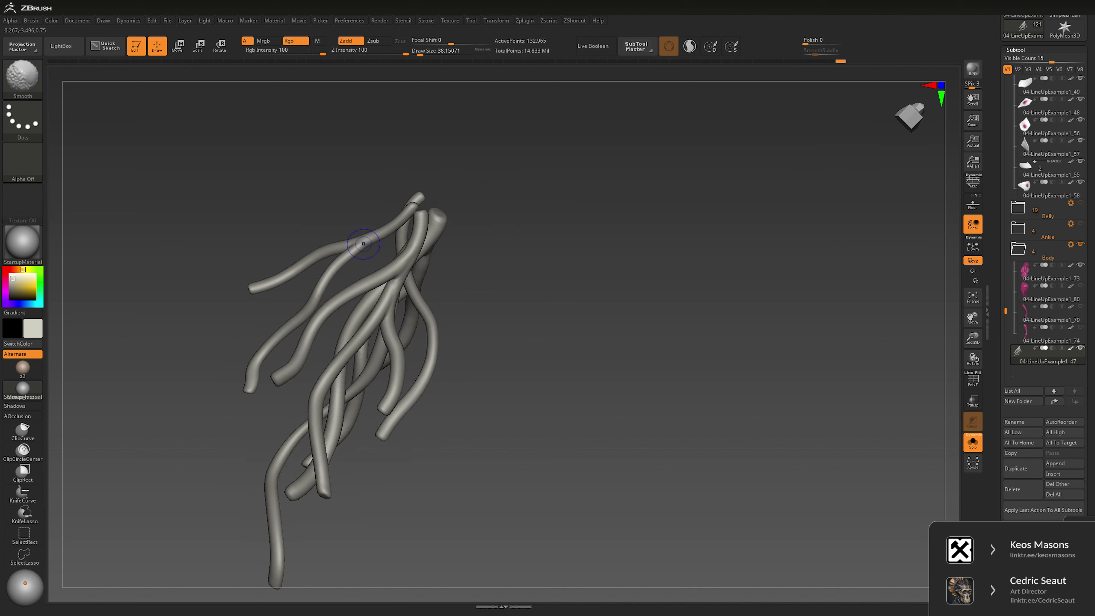
mouse_move(456, 233)
mouse_down()
mouse_move(549, 208)
mouse_move(620, 259)
mouse_move(586, 256)
mouse_move(623, 256)
mouse_move(639, 222)
mouse_move(620, 238)
mouse_move(620, 199)
mouse_move(604, 215)
mouse_move(322, 272)
mouse_up()
key(shift)
Step: Carve hollows into the tentacle tips with the ClayBuildup brush at a draw size of about 25
click(972, 442)
key(space)
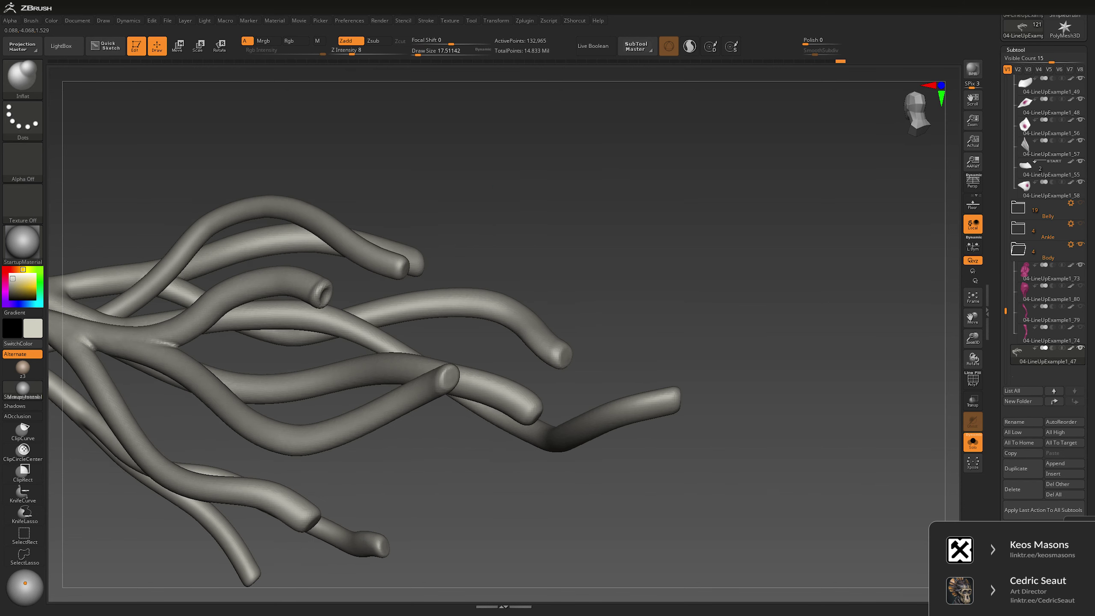
key(space)
drag(518, 216, 439, 216)
key(b)
key(c)
key(b)
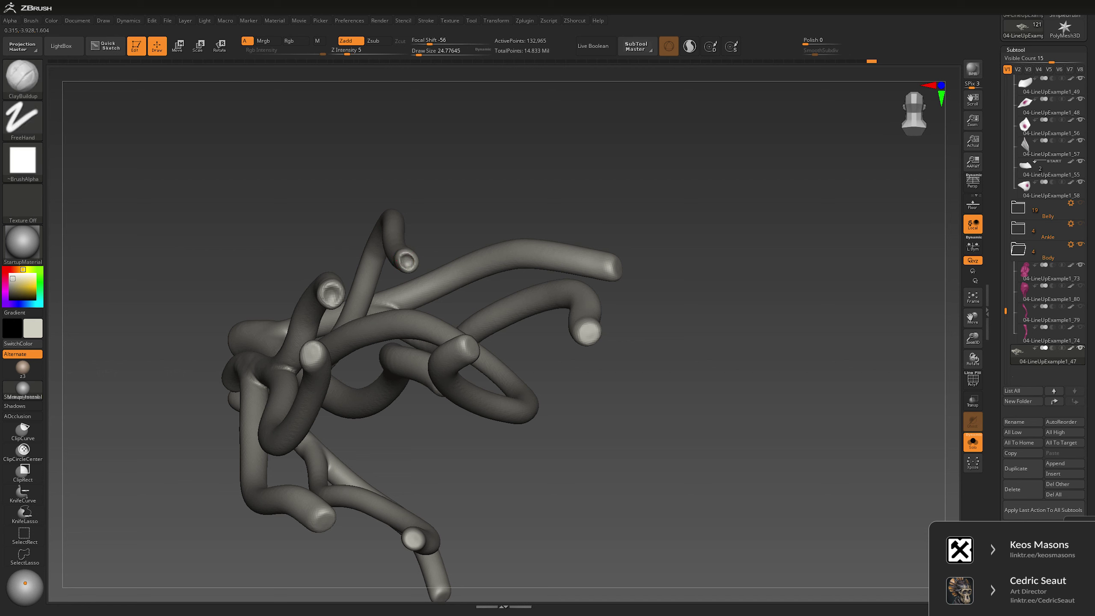
drag(332, 294, 309, 379)
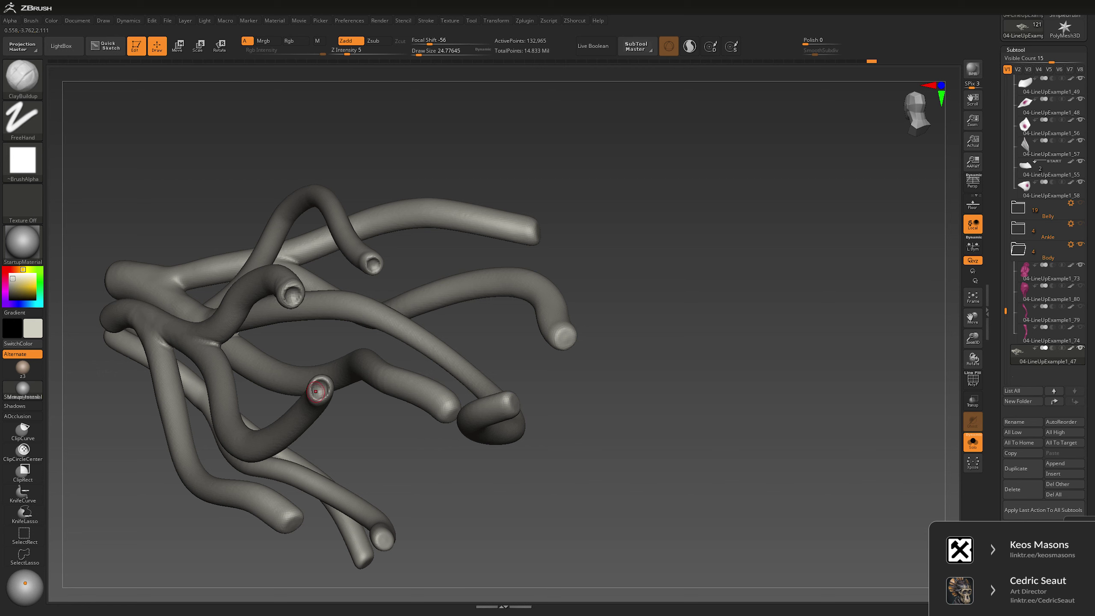
Step: Switch to the Inflat brush and thicken the rim around the hollowed tip of the lower middle tentacle
key(b)
key(i)
key(n)
drag(341, 435, 342, 415)
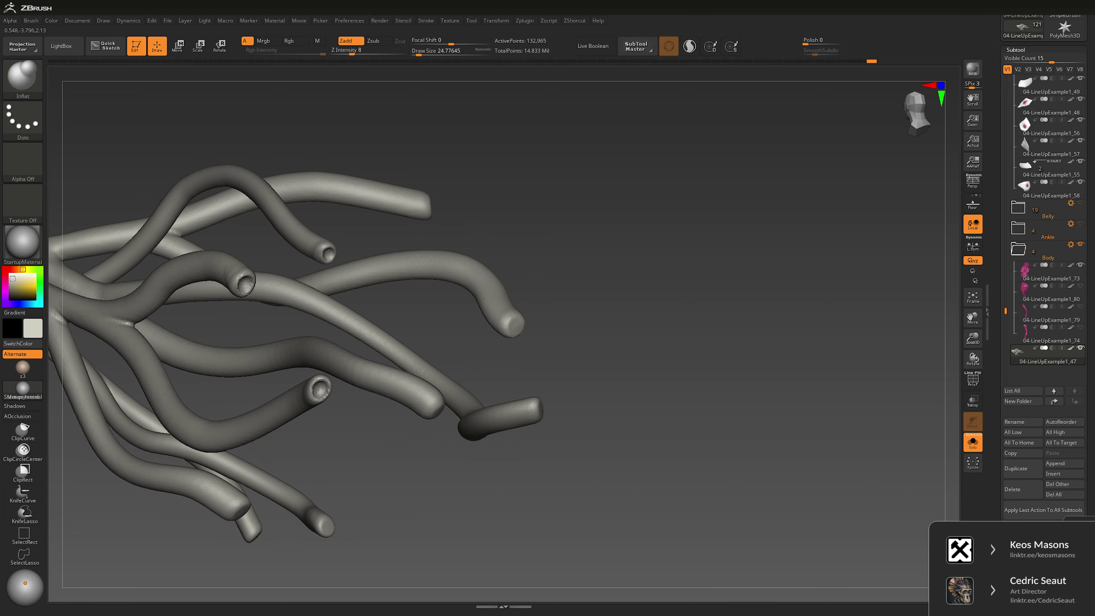
Step: Smooth the hollowed tentacle tips and even out the tentacles' thickness with the Inflat brush at a draw size of about 121
shift+drag(327, 310, 379, 286)
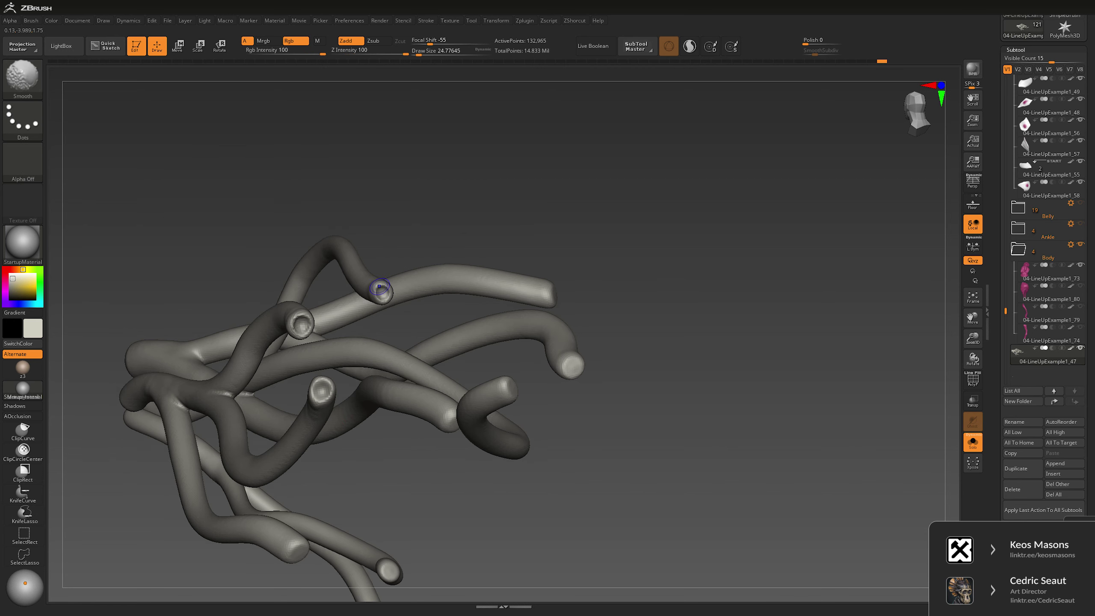
mouse_move(317, 362)
mouse_down()
mouse_move(427, 500)
mouse_move(438, 495)
mouse_move(350, 278)
mouse_up()
key(space)
mouse_move(462, 190)
mouse_down()
mouse_move(336, 319)
mouse_move(345, 310)
mouse_up()
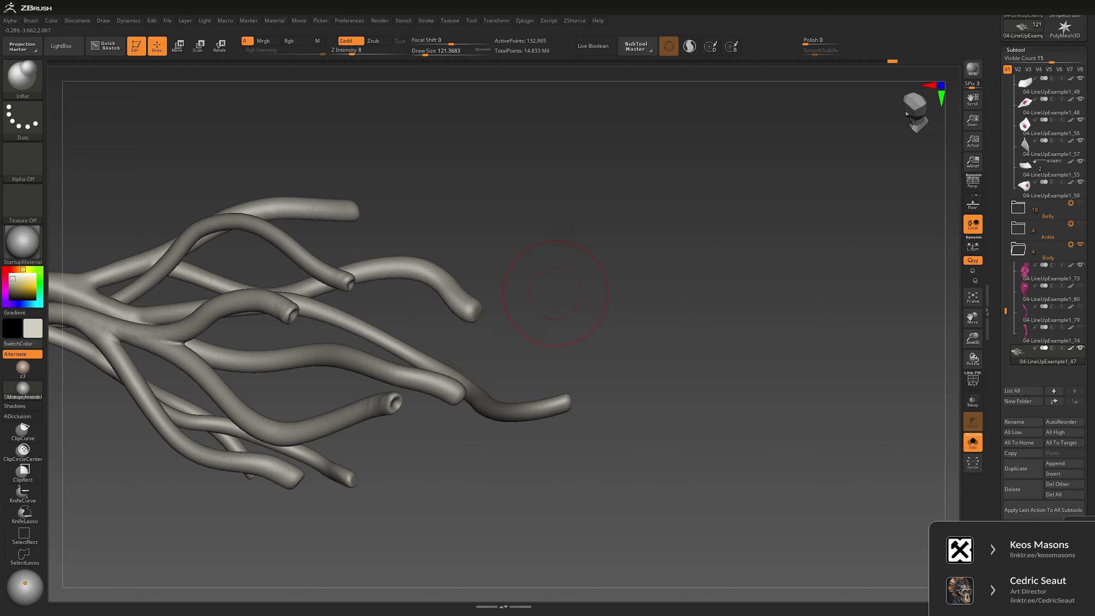
drag(555, 293, 521, 319)
drag(614, 322, 453, 368)
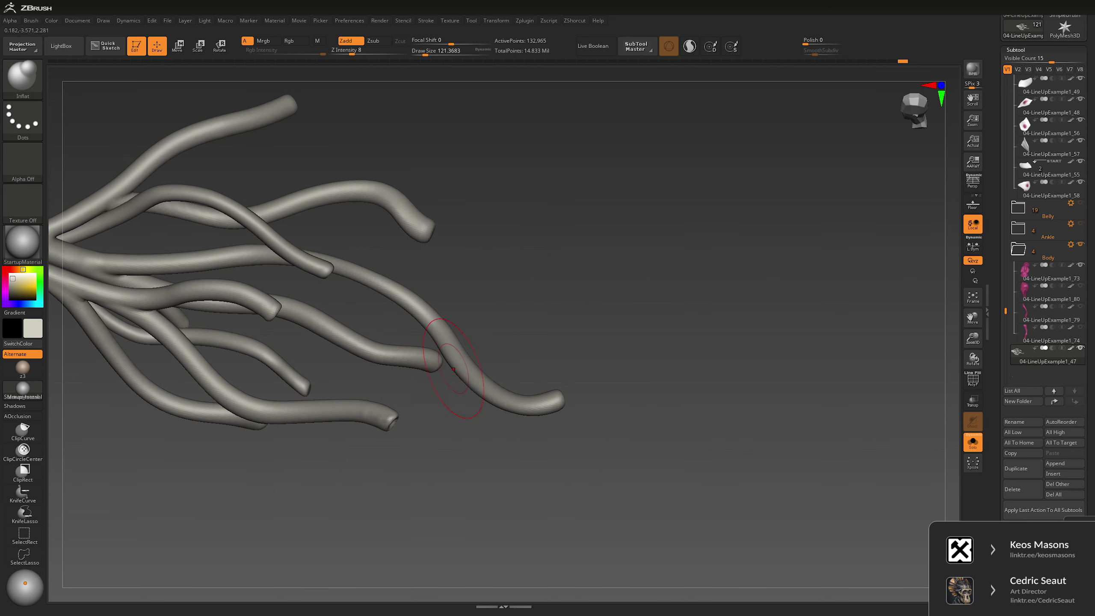
drag(509, 330, 558, 292)
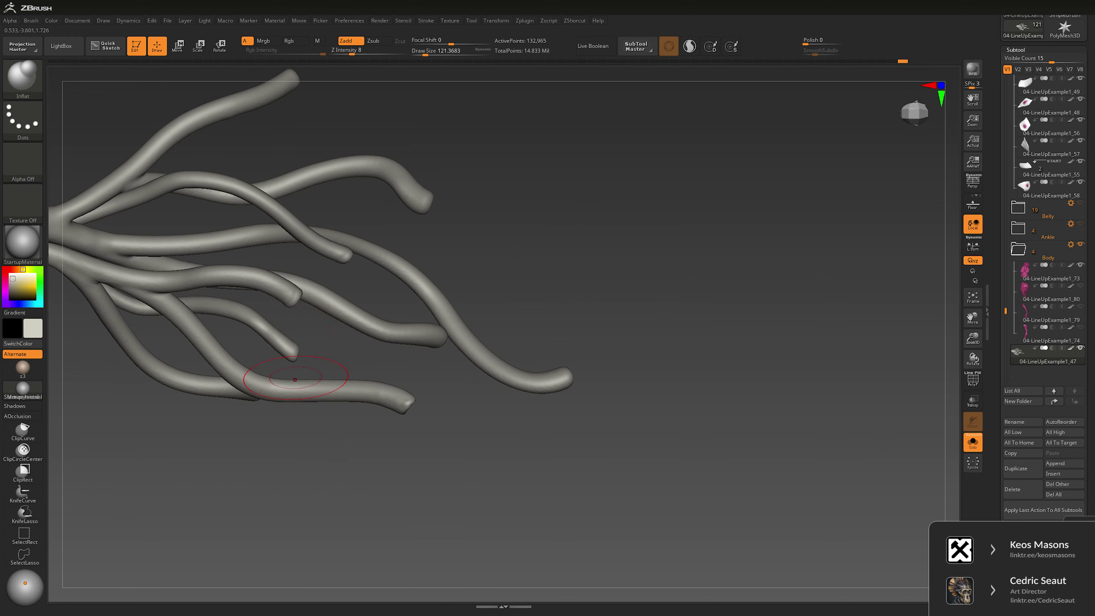
drag(295, 379, 407, 309)
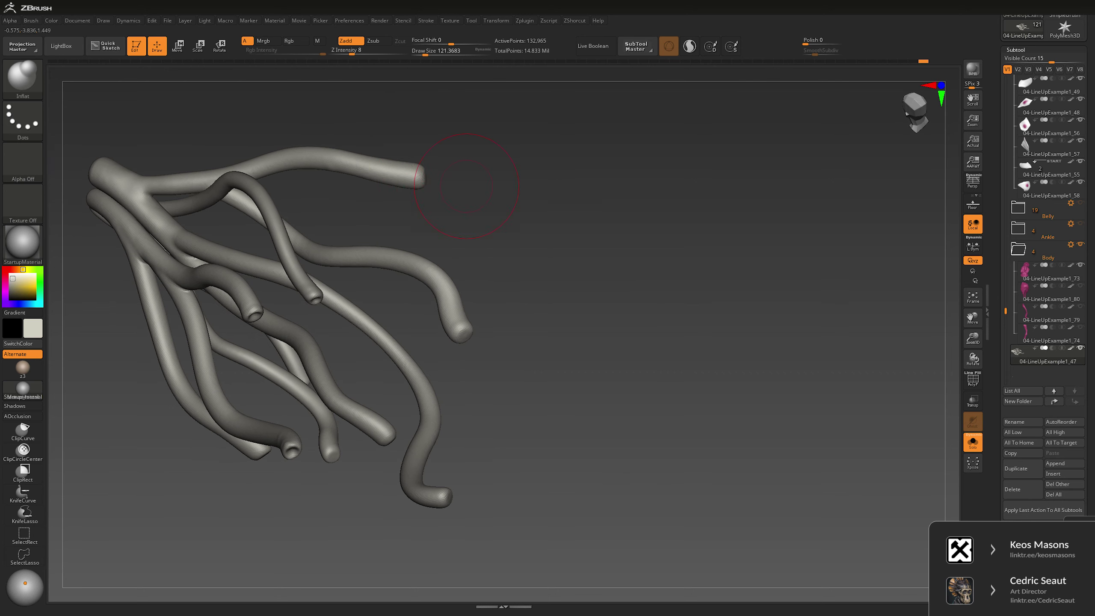
Step: Hollow the upper tentacle tips and build up their rims with the Inflat brush at Z Intensity 13 and a draw size of about 21
mouse_move(466, 186)
mouse_down()
mouse_move(418, 229)
mouse_move(483, 182)
mouse_move(487, 195)
mouse_up()
key(space)
key(space)
click(498, 225)
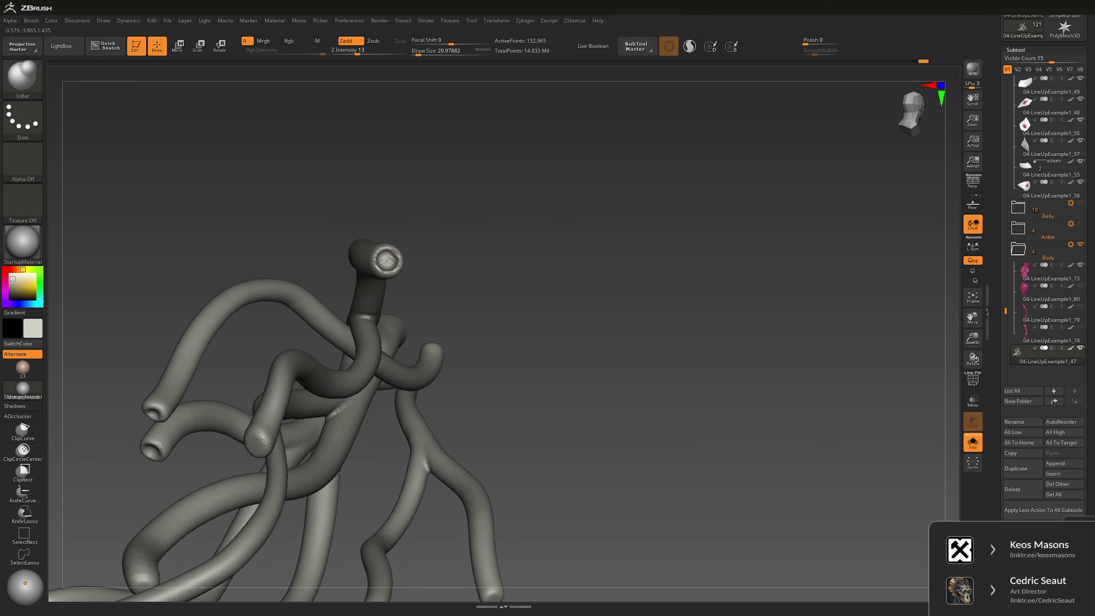
drag(498, 225, 503, 258)
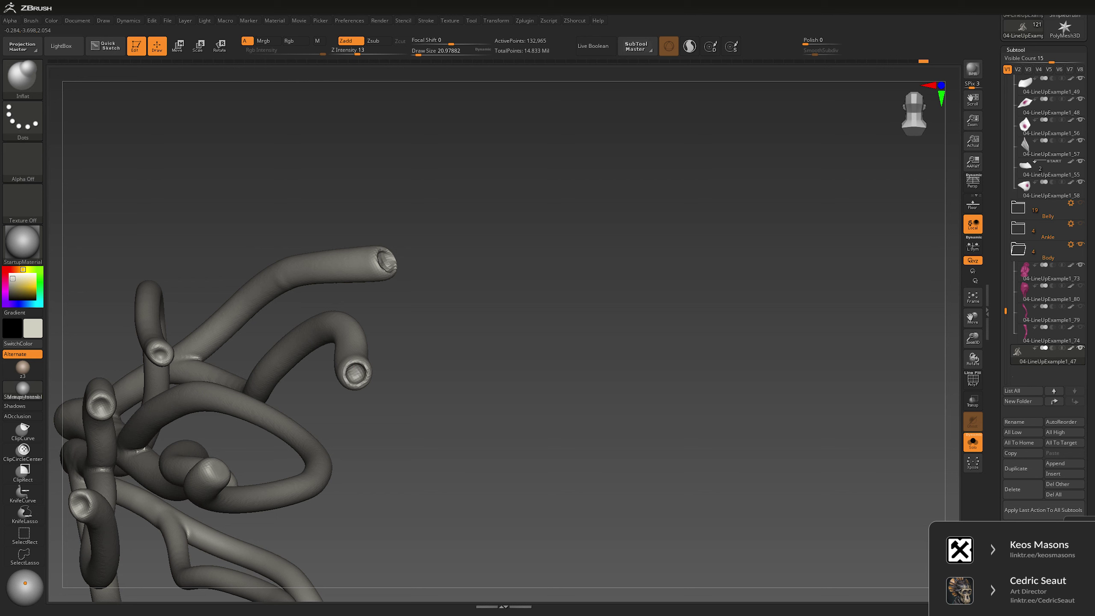
drag(388, 258, 303, 257)
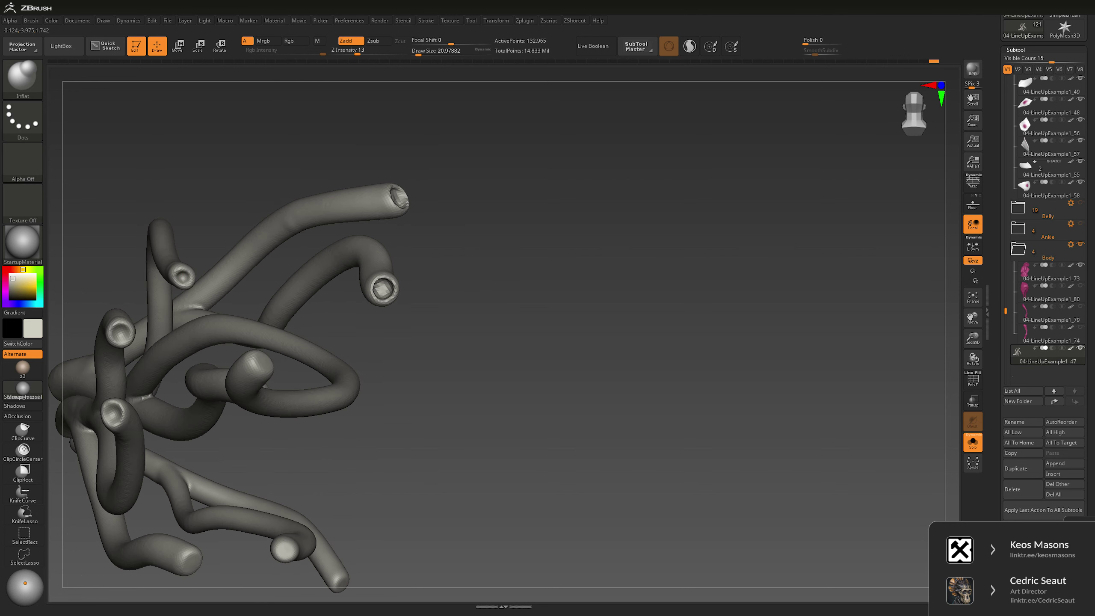
alt+drag(181, 274, 240, 280)
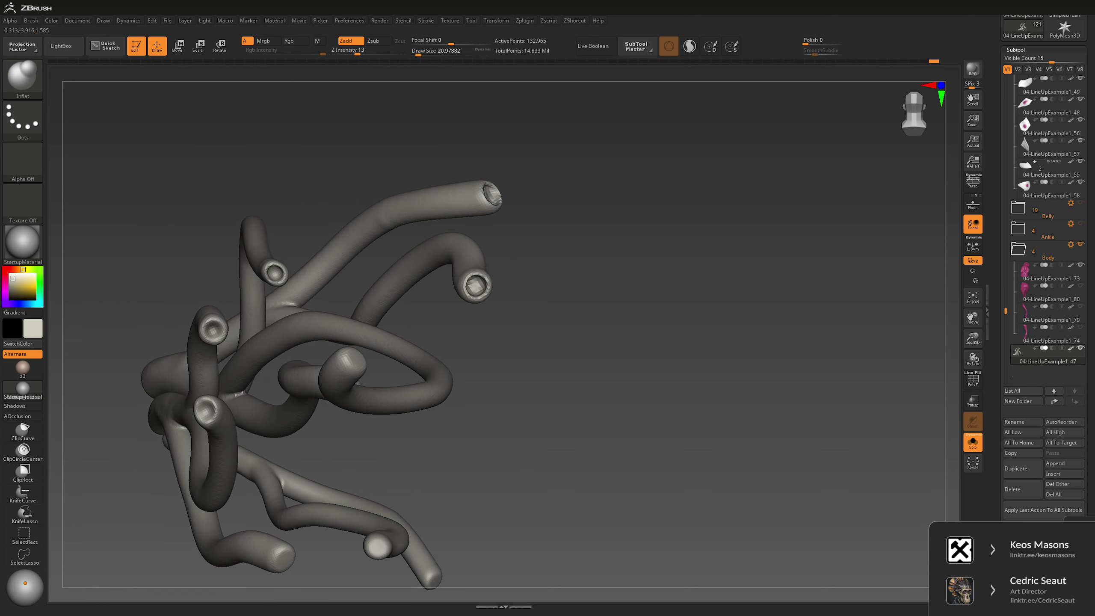
mouse_move(243, 422)
mouse_down()
mouse_move(332, 450)
mouse_move(560, 367)
mouse_up()
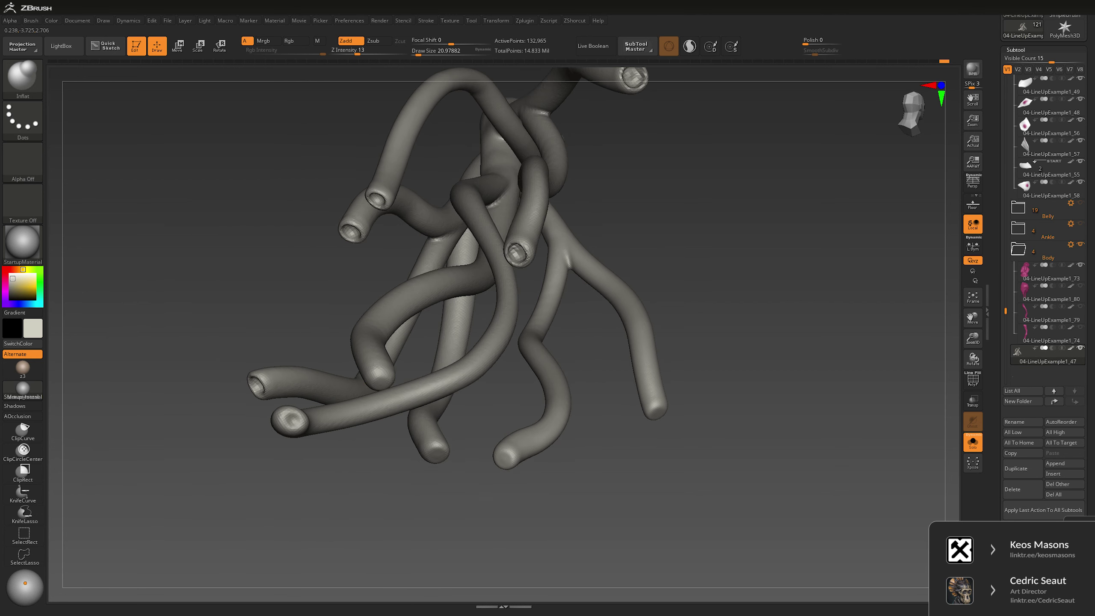
Step: Hollow out the remaining closed tips of the lower tentacles with the same small brush
mouse_move(388, 496)
mouse_down()
mouse_move(429, 526)
mouse_move(358, 414)
mouse_up()
ctrl+shift+click(352, 406)
ctrl+shift+click(366, 496)
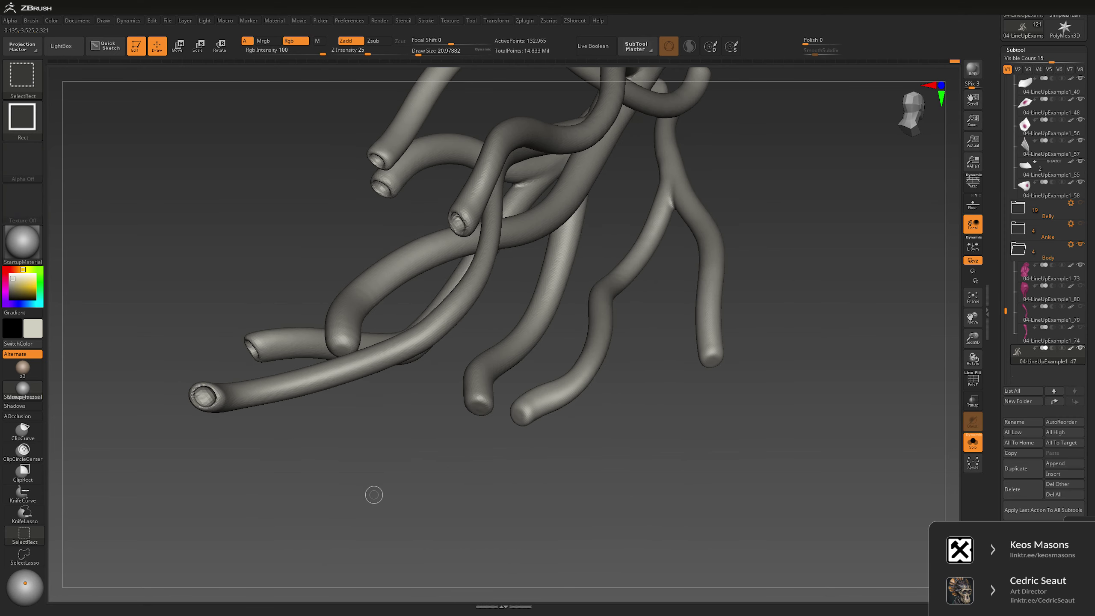
mouse_move(374, 494)
mouse_down()
mouse_move(419, 462)
mouse_move(493, 335)
mouse_move(566, 378)
mouse_move(608, 345)
mouse_move(410, 257)
mouse_up()
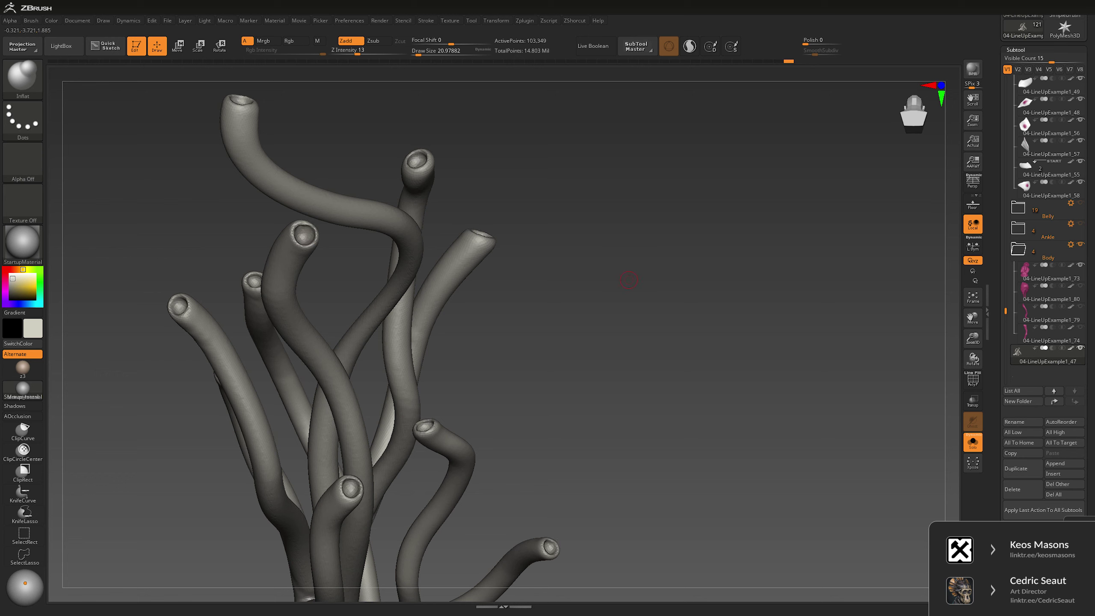
Step: Thicken the rims around the hollow tentacle tips with the Inflat brush at a draw size of about 33
alt+drag(631, 276, 311, 225)
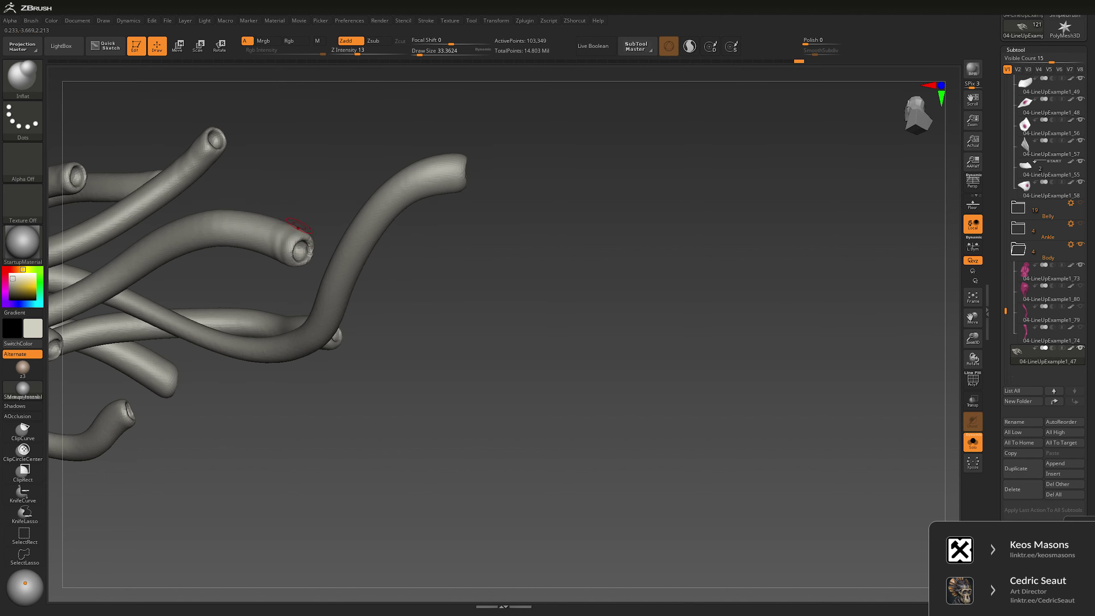
alt+drag(214, 139, 309, 236)
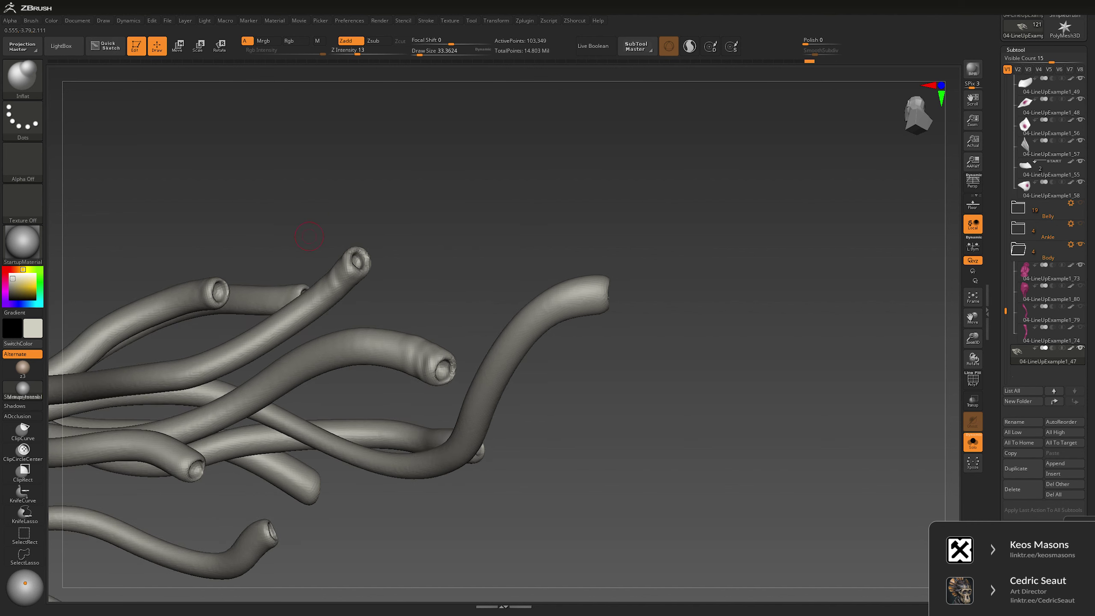
drag(390, 223, 340, 278)
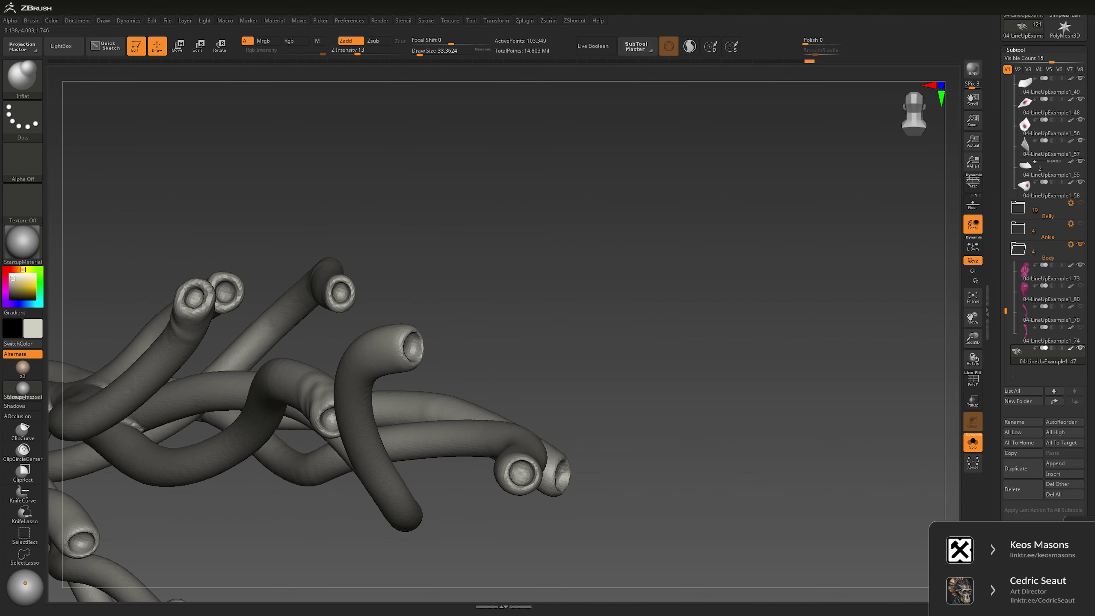
mouse_move(448, 266)
mouse_down()
mouse_move(412, 302)
mouse_move(440, 280)
mouse_up()
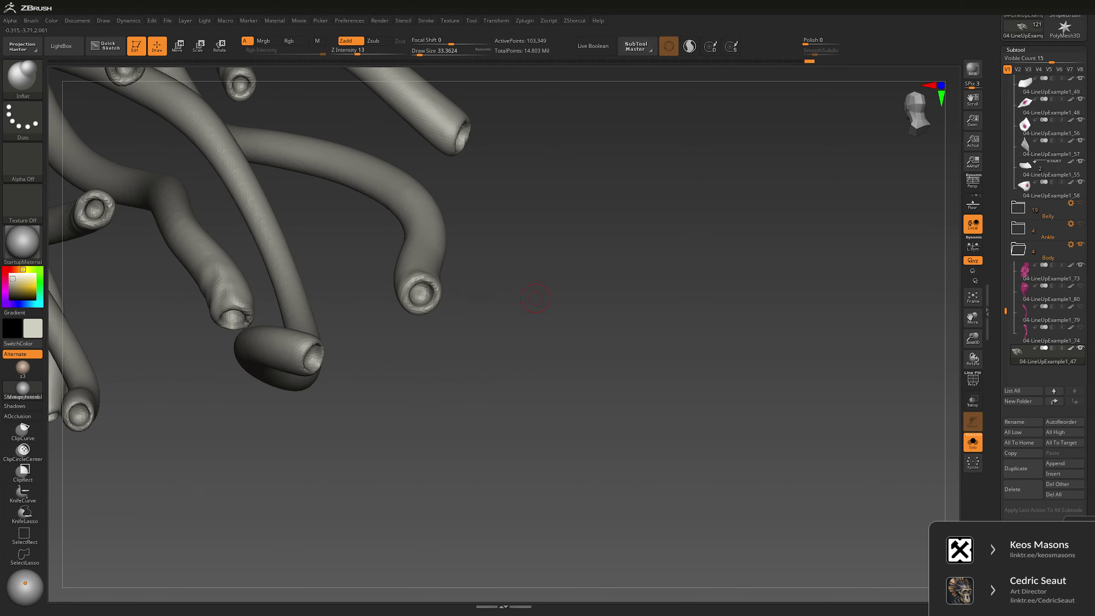
mouse_move(535, 298)
mouse_down()
mouse_move(612, 247)
mouse_move(609, 268)
mouse_move(558, 252)
mouse_move(674, 261)
mouse_move(681, 208)
mouse_move(502, 330)
mouse_up()
key(shift)
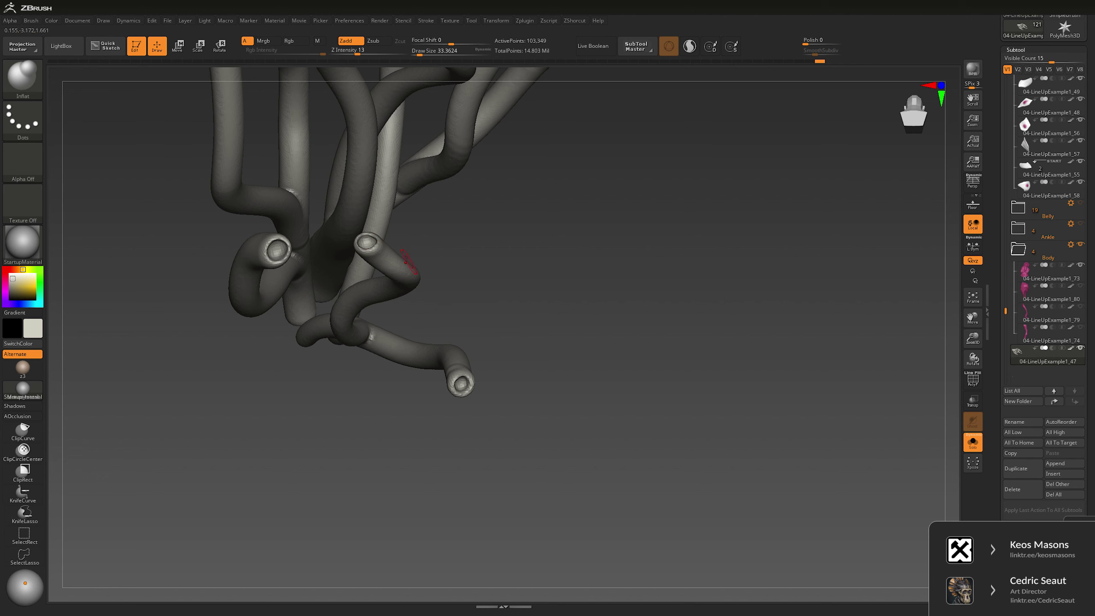
mouse_move(405, 260)
mouse_down()
mouse_move(427, 268)
mouse_move(412, 261)
mouse_move(478, 247)
mouse_up()
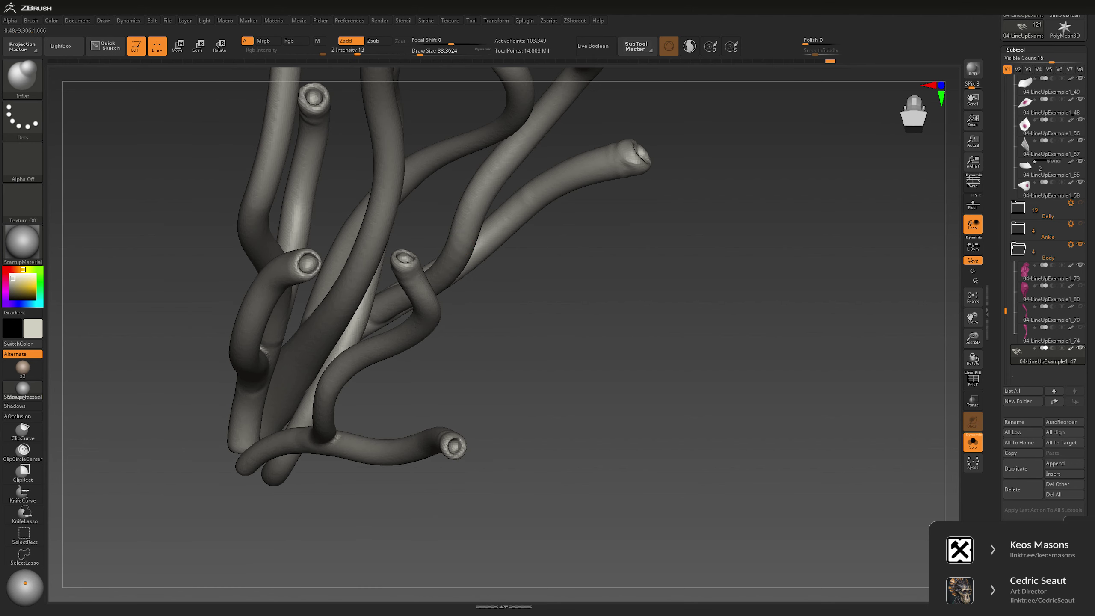
drag(485, 323, 386, 406)
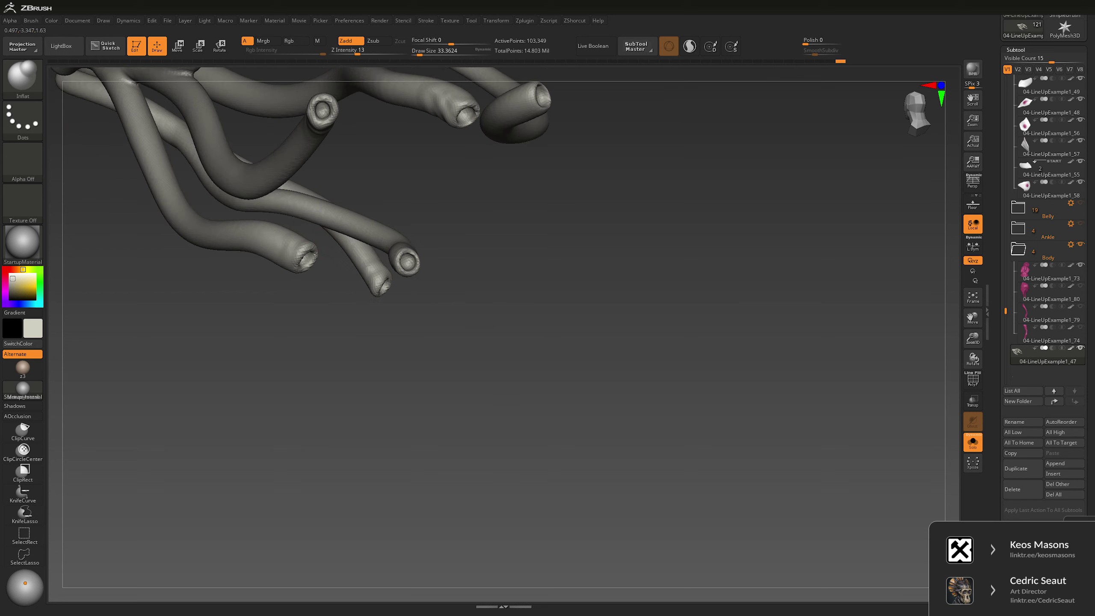
Step: DynaMesh the tentacle bundle again at a higher resolution and leave solo mode to show the armoured body
key(ctrl)
key(space)
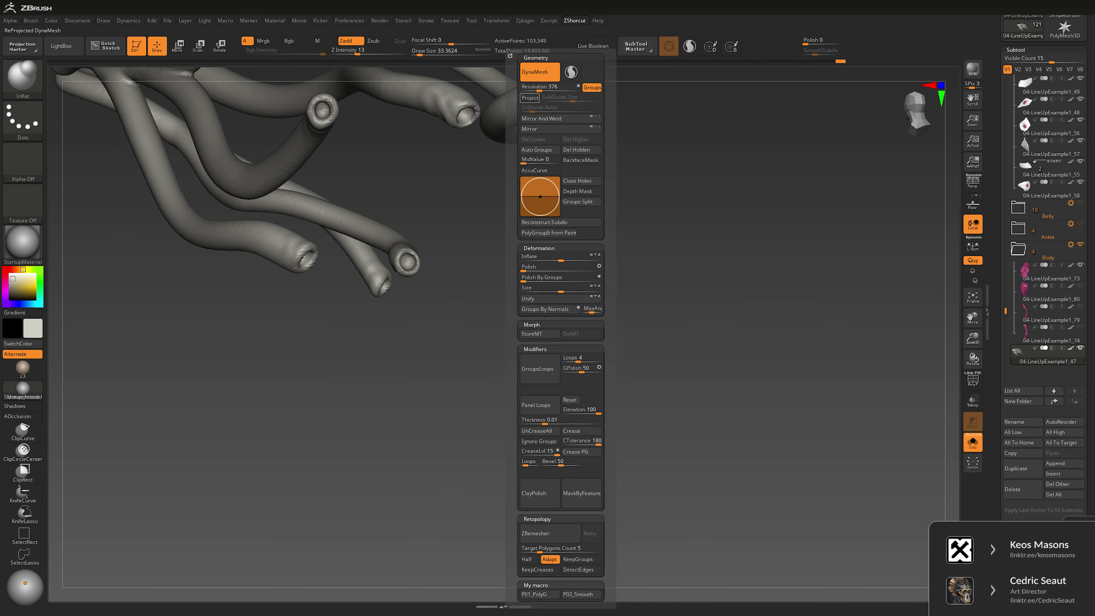
key(ctrl)
mouse_move(469, 482)
mouse_down()
mouse_move(452, 416)
mouse_move(508, 289)
mouse_move(580, 312)
mouse_move(582, 276)
mouse_move(549, 349)
mouse_move(390, 201)
mouse_up()
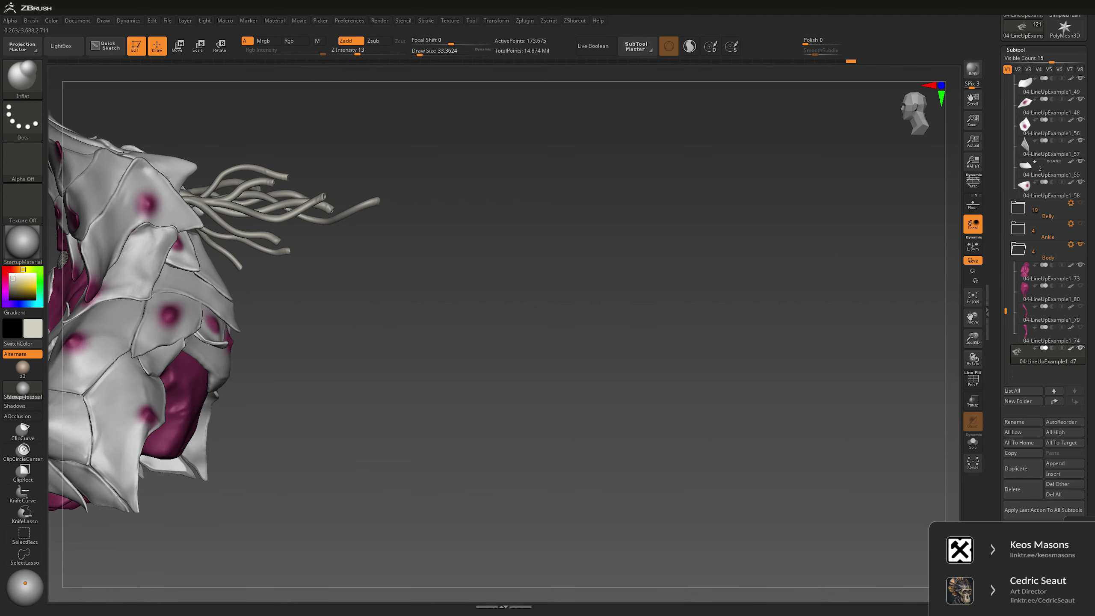
shift+drag(475, 259, 896, 253)
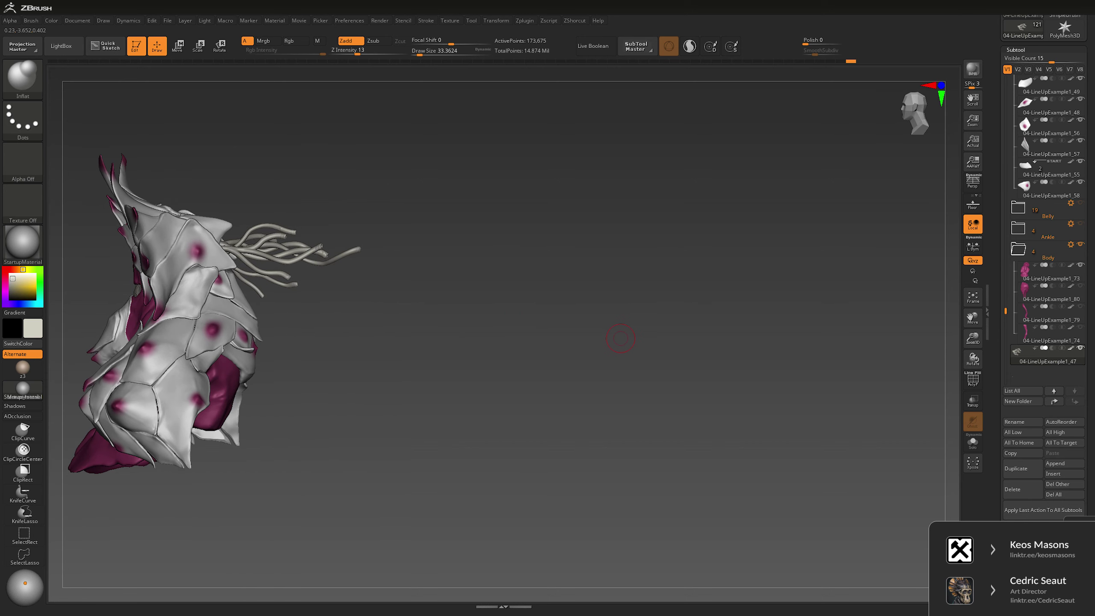
alt+drag(599, 310, 721, 289)
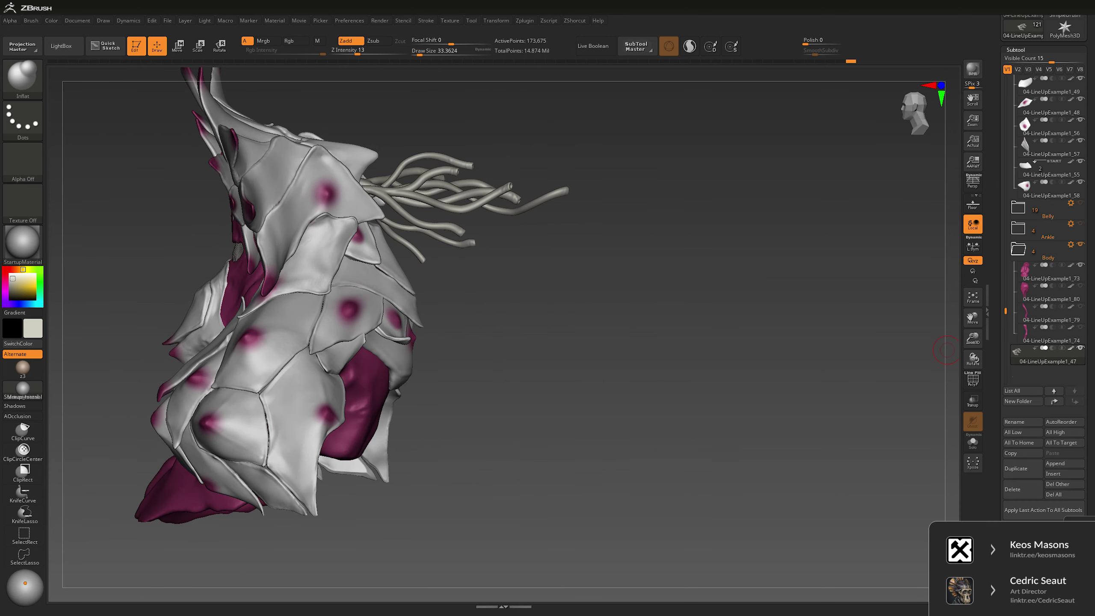
Step: Collapse the open subtool folders and move the tentacle subtool into the Head folder
click(1018, 249)
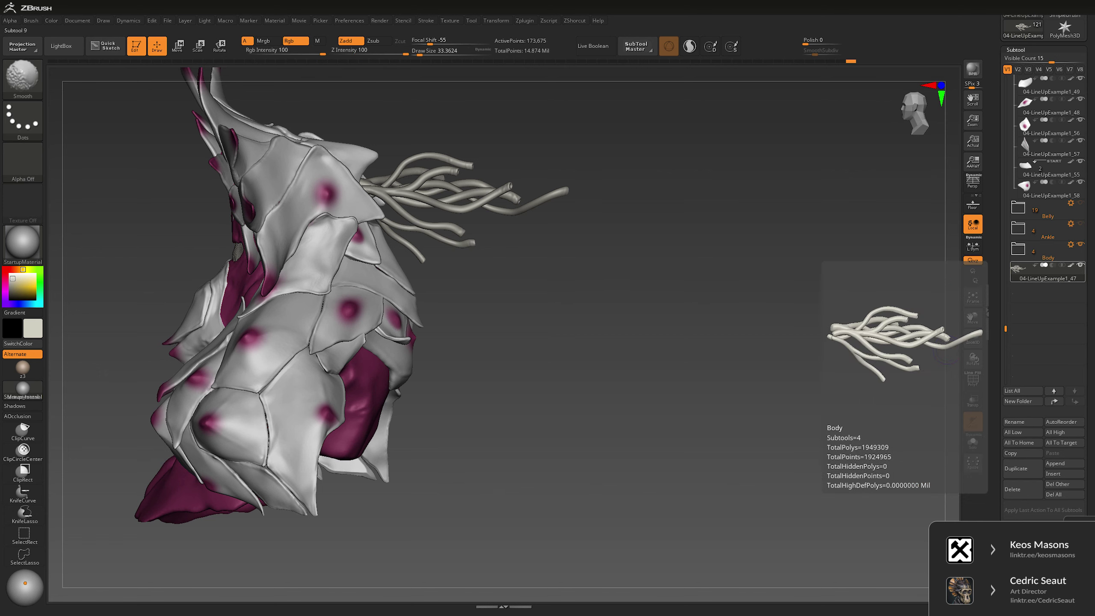
shift+click(1018, 248)
shift+click(1018, 248)
mouse_move(777, 330)
mouse_down()
mouse_move(788, 337)
mouse_move(959, 256)
mouse_up()
scroll(1043, 224, up, 10)
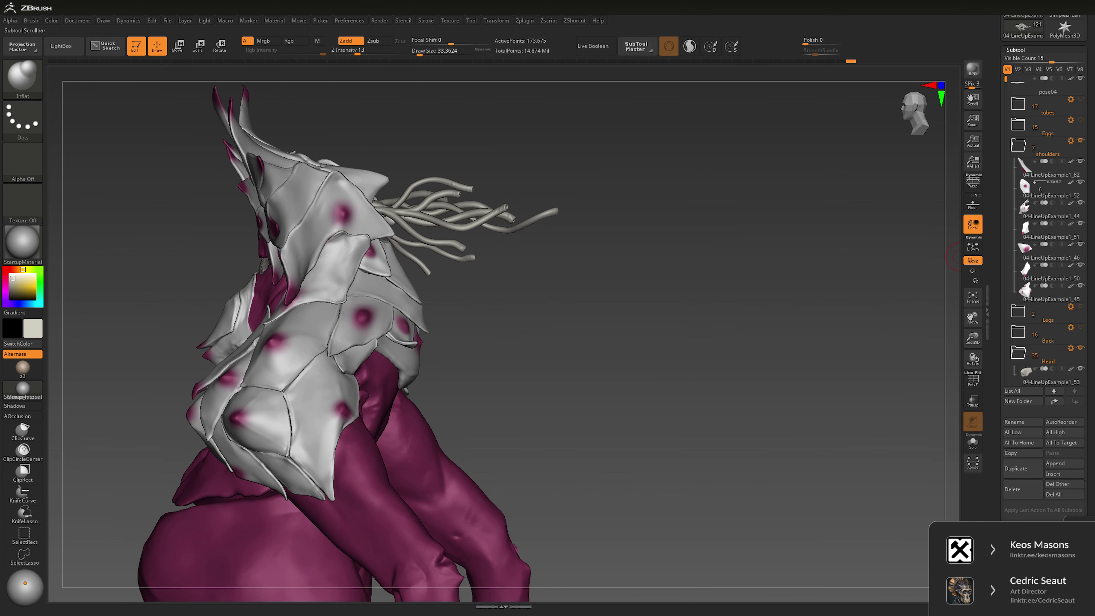
click(1018, 146)
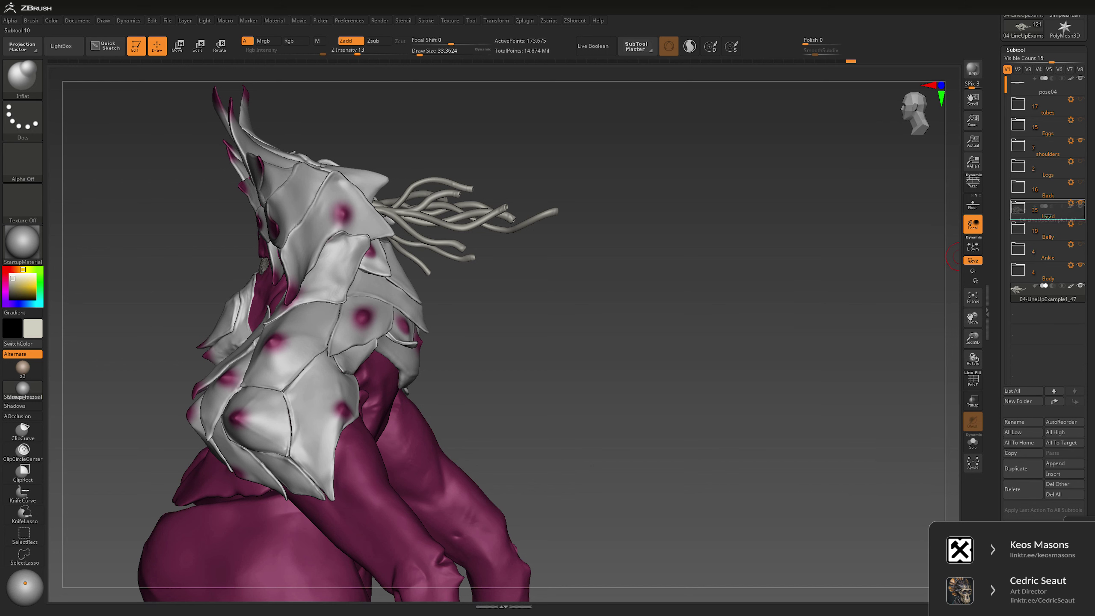
drag(605, 316, 577, 288)
Step: Show all the creature's subtool folders and turn on perspective
shift+click(1081, 202)
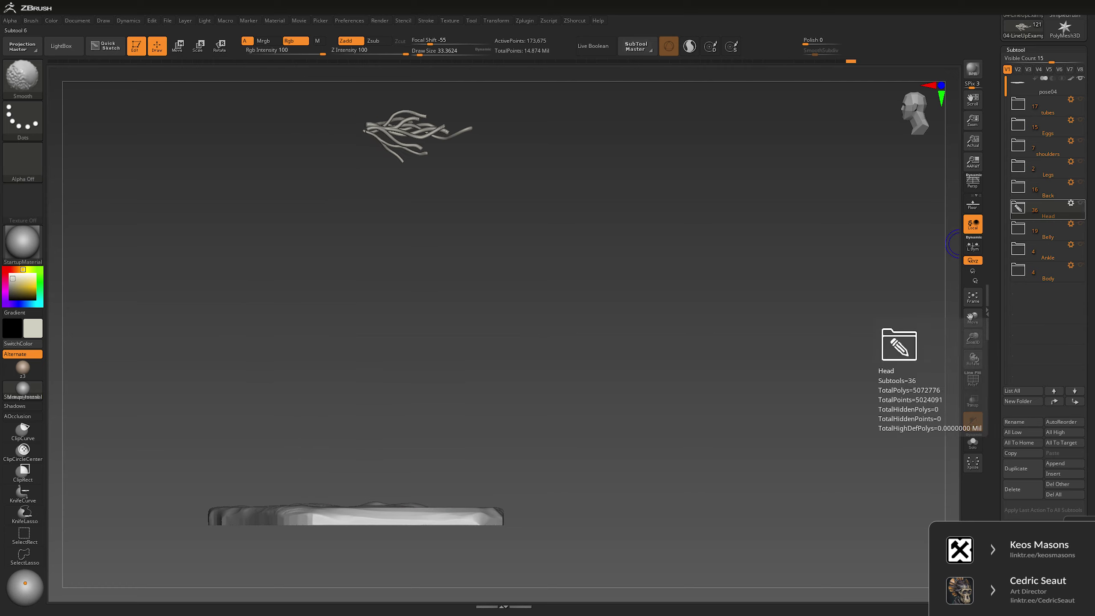
shift+click(1080, 202)
mouse_move(667, 268)
mouse_down()
mouse_move(681, 224)
mouse_move(688, 341)
mouse_move(682, 236)
mouse_move(690, 245)
mouse_move(571, 251)
mouse_up()
key(p)
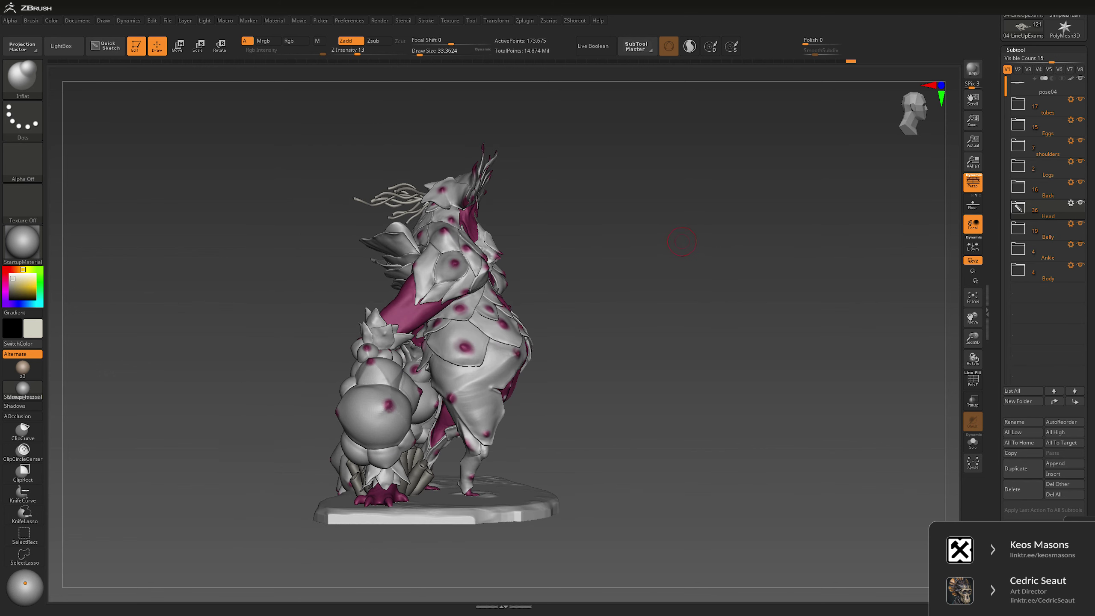
Step: Reshape the tentacle bundle behind the head with the Move brush, reducing the draw size from about 192 to 88
mouse_move(691, 240)
mouse_down()
mouse_move(678, 241)
mouse_move(726, 237)
mouse_move(684, 283)
mouse_move(519, 260)
mouse_up()
key(space)
drag(276, 215, 327, 216)
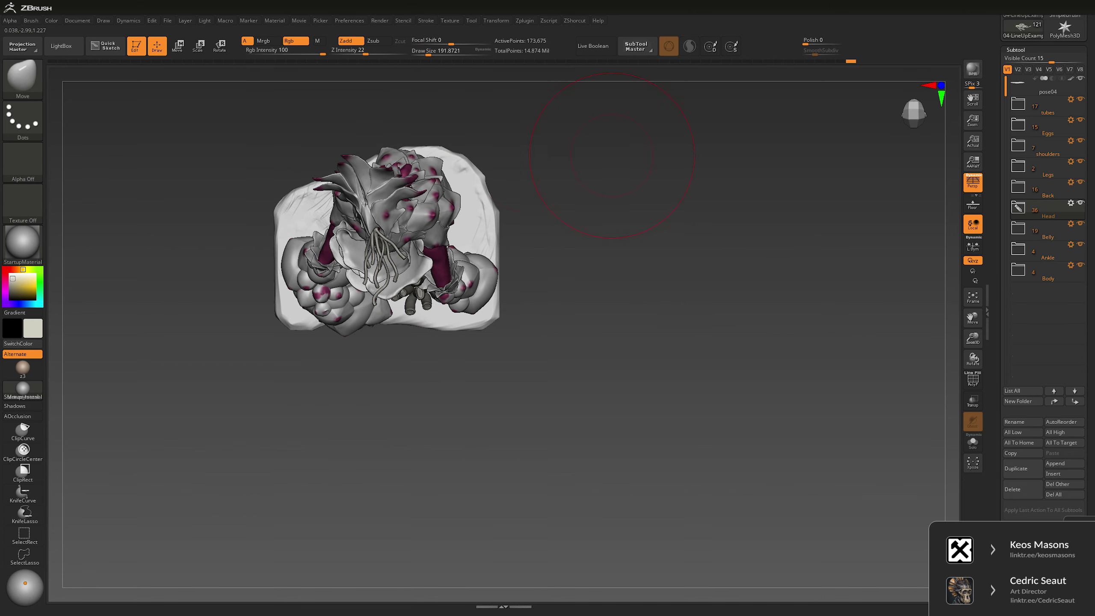
alt+drag(604, 389, 604, 354)
key(space)
drag(412, 220, 394, 256)
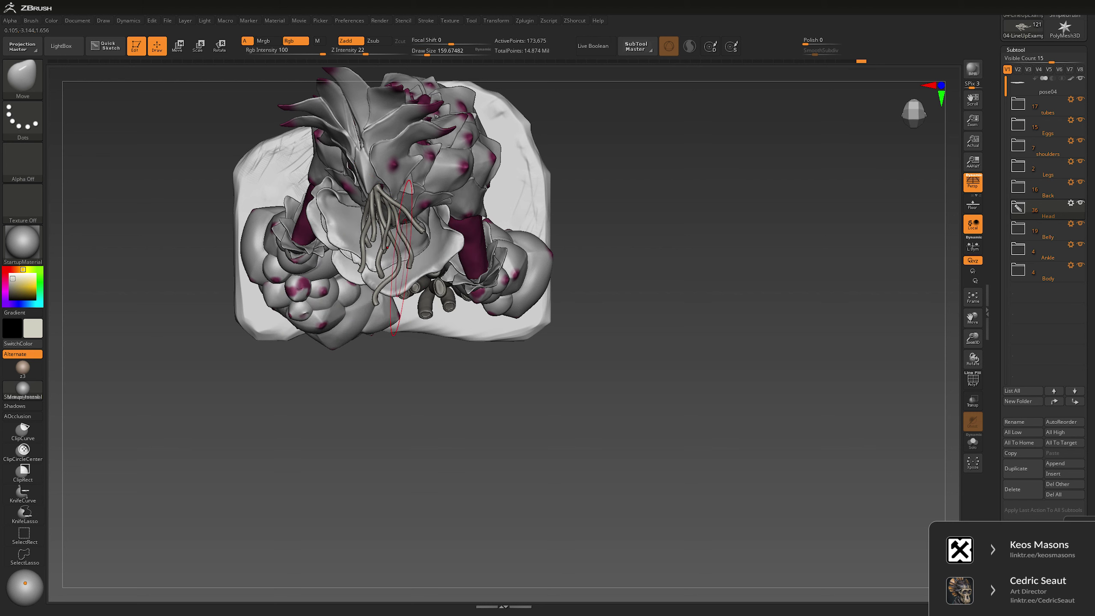
key(space)
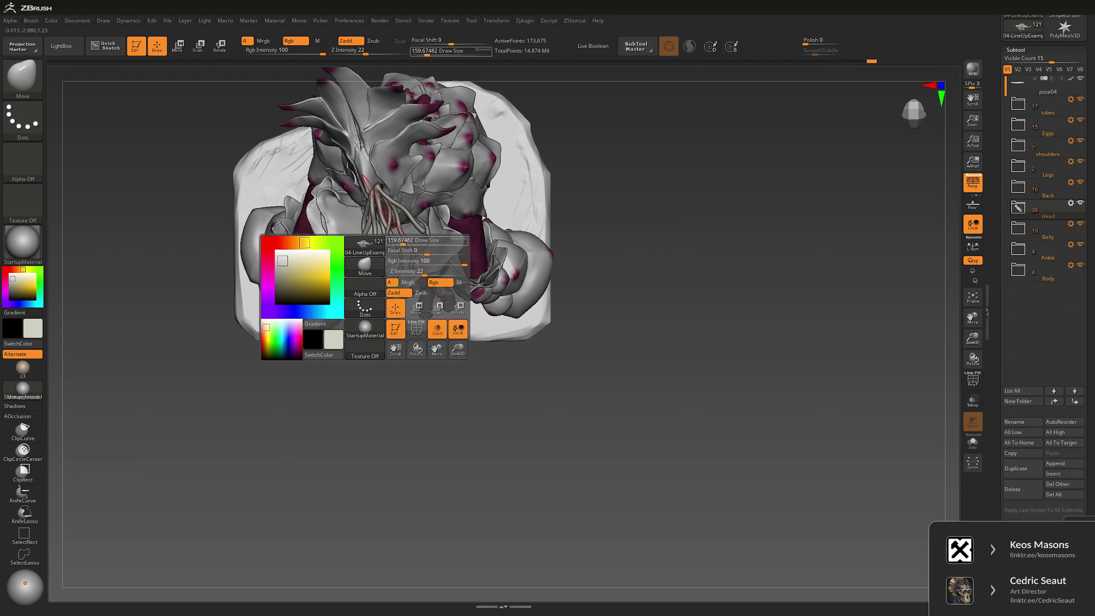
drag(402, 273, 367, 242)
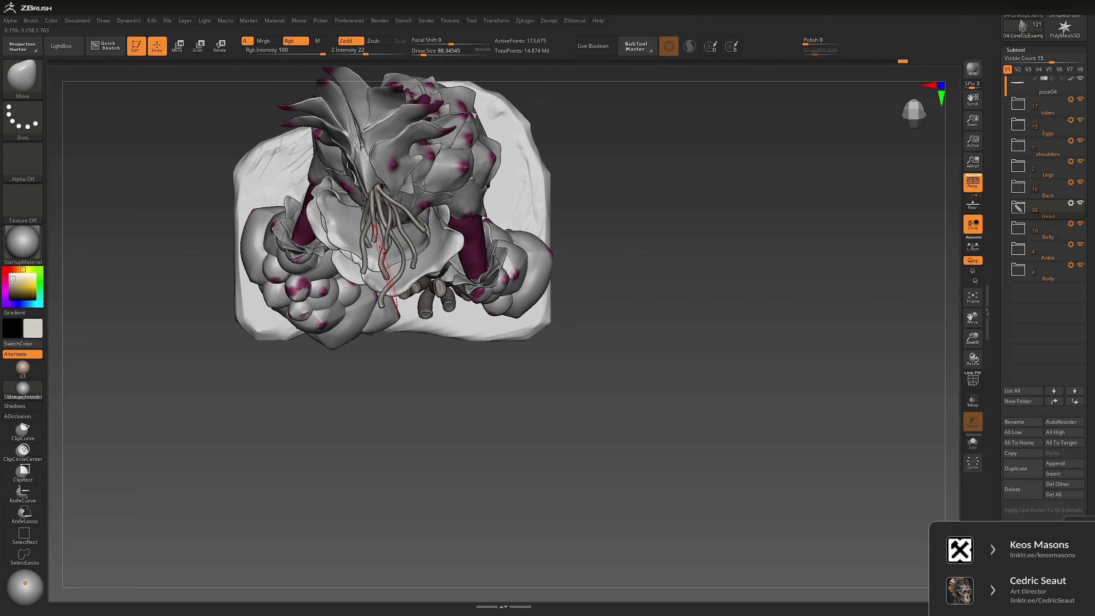
mouse_move(638, 253)
mouse_down()
mouse_move(648, 220)
mouse_move(694, 216)
mouse_move(672, 220)
mouse_up()
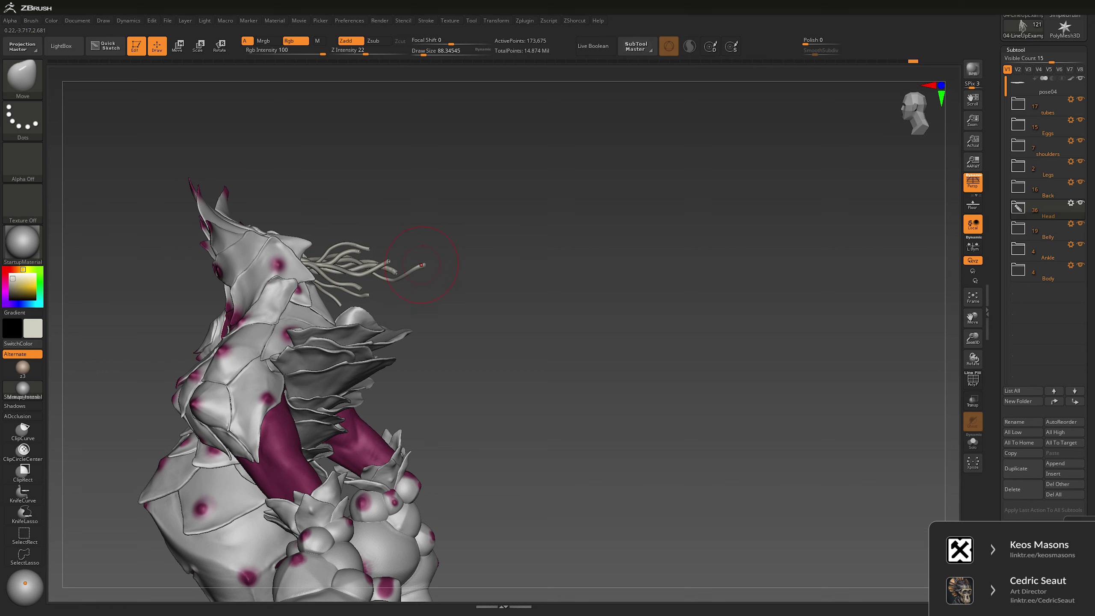
mouse_move(537, 280)
mouse_down()
mouse_move(617, 286)
mouse_move(594, 286)
mouse_up()
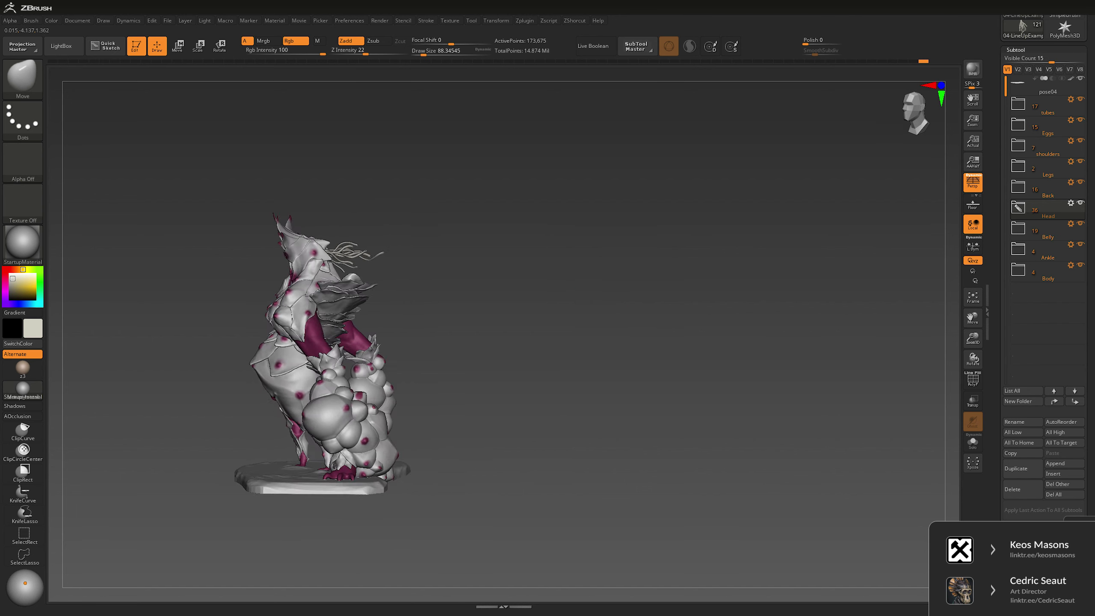
mouse_move(526, 281)
mouse_down()
mouse_move(629, 286)
mouse_move(637, 278)
mouse_move(595, 270)
mouse_move(619, 265)
mouse_move(592, 266)
mouse_move(668, 260)
mouse_move(608, 264)
mouse_move(636, 267)
mouse_move(640, 255)
mouse_up()
key(space)
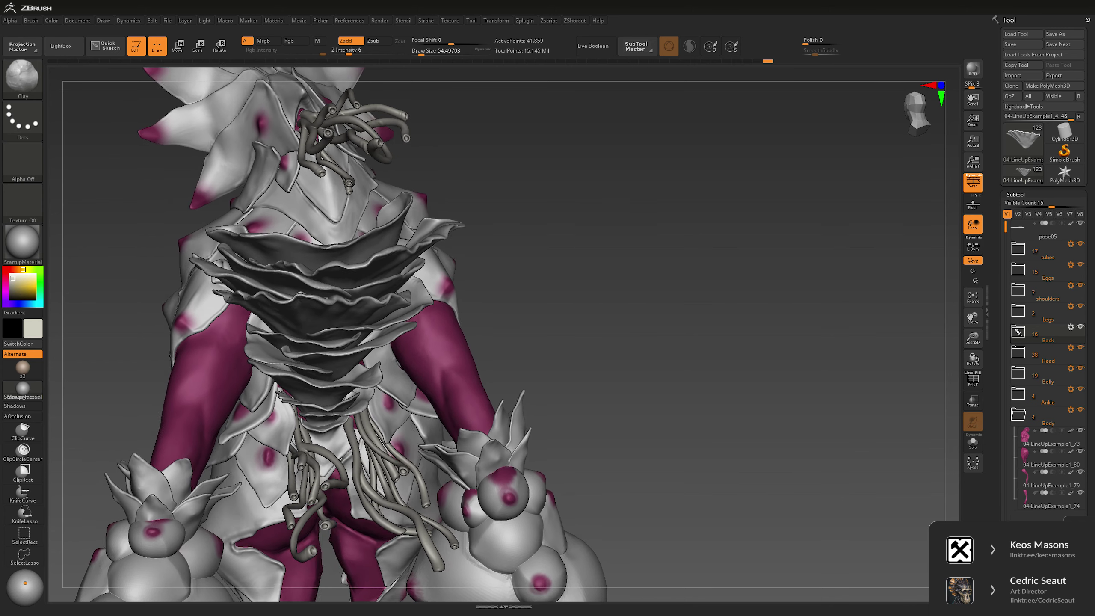
Step: Sharpen the wavy rim of the isolated back frill with the Pinch brush at a draw size of about 54
key(b)
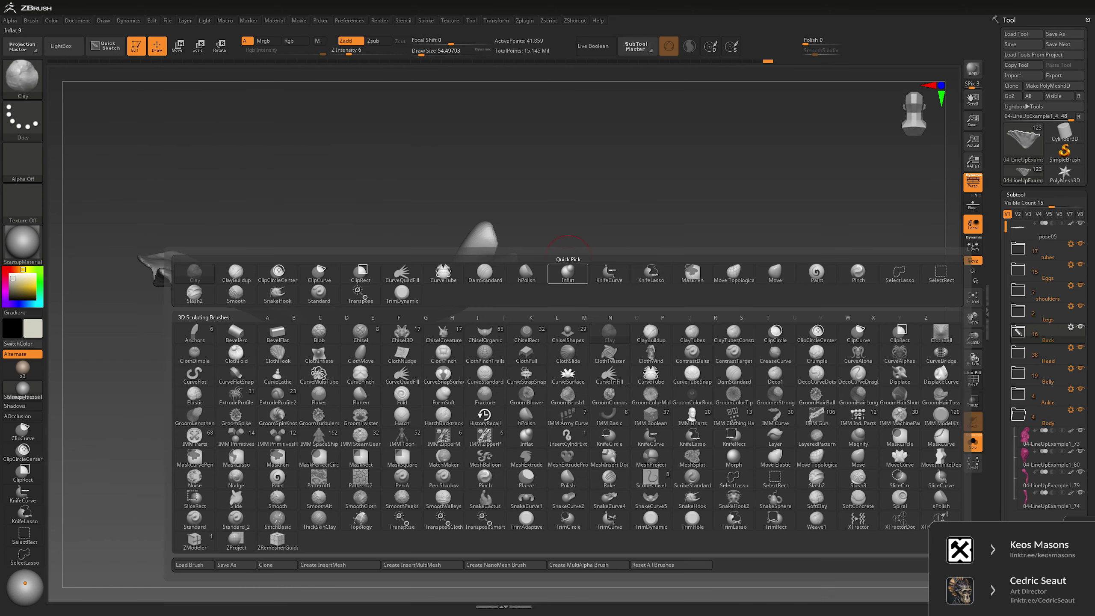
click(858, 272)
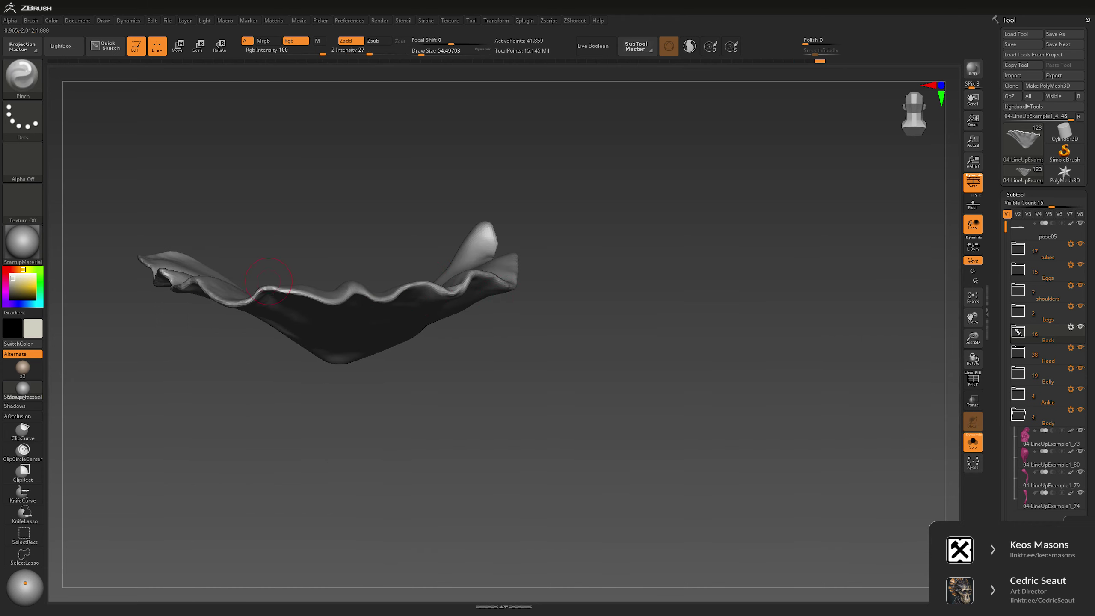
drag(268, 281, 367, 281)
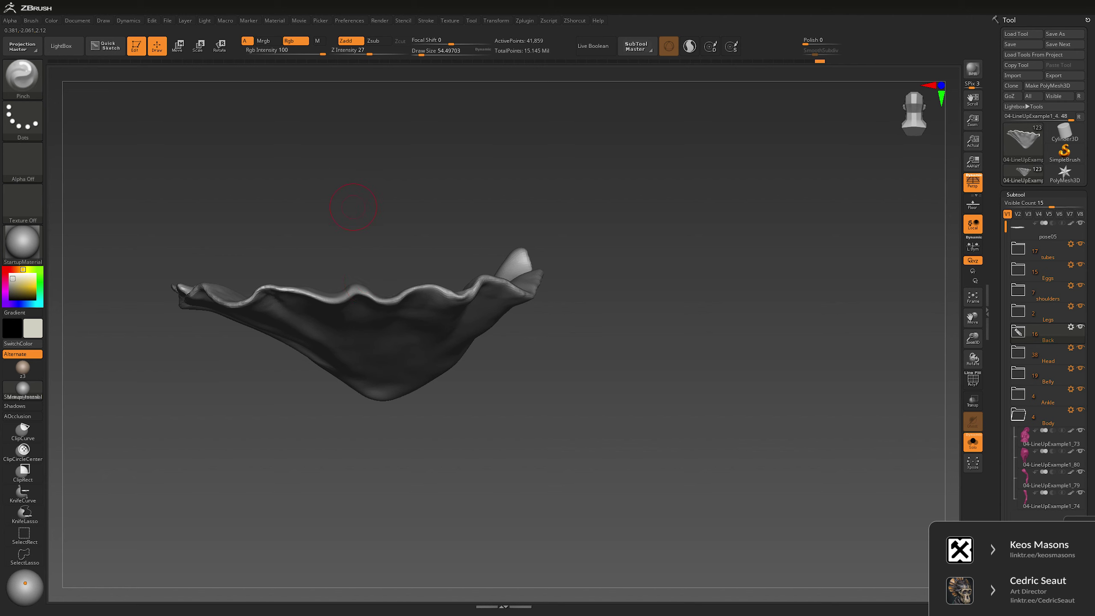
Step: Reshape the isolated frill's wavy rim with the Move brush at a draw size of about 38
key(b)
key(m)
key(v)
drag(353, 207, 400, 173)
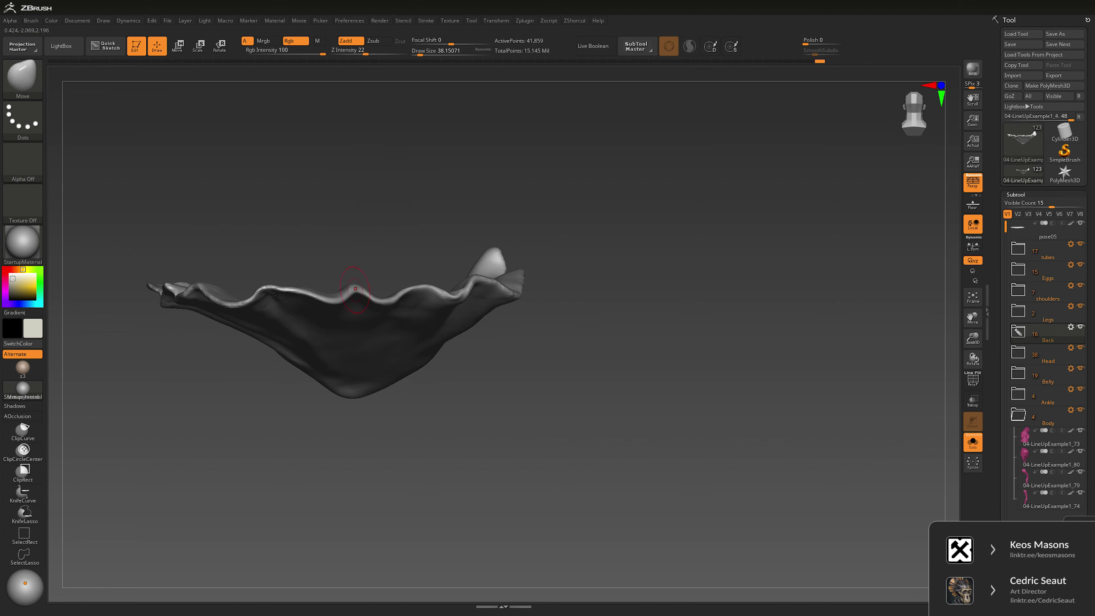
drag(336, 297, 351, 296)
drag(349, 348, 732, 437)
Step: Leave solo mode, select another frill in the back stack and adjust it with the Move brush at a draw size of about 29
key(ctrl+shift+s)
drag(767, 339, 638, 259)
alt+click(388, 341)
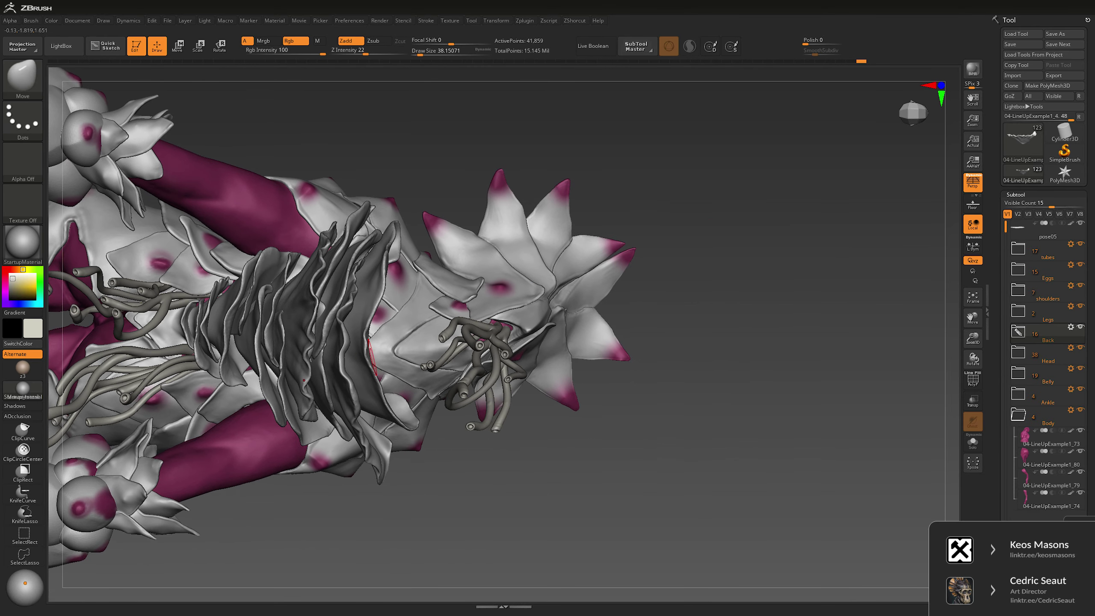
key(ctrl+shift+s)
mouse_move(476, 360)
mouse_down()
mouse_move(224, 363)
mouse_move(427, 328)
mouse_move(388, 302)
mouse_move(345, 307)
mouse_up()
key(ctrl+shift+s)
key(space)
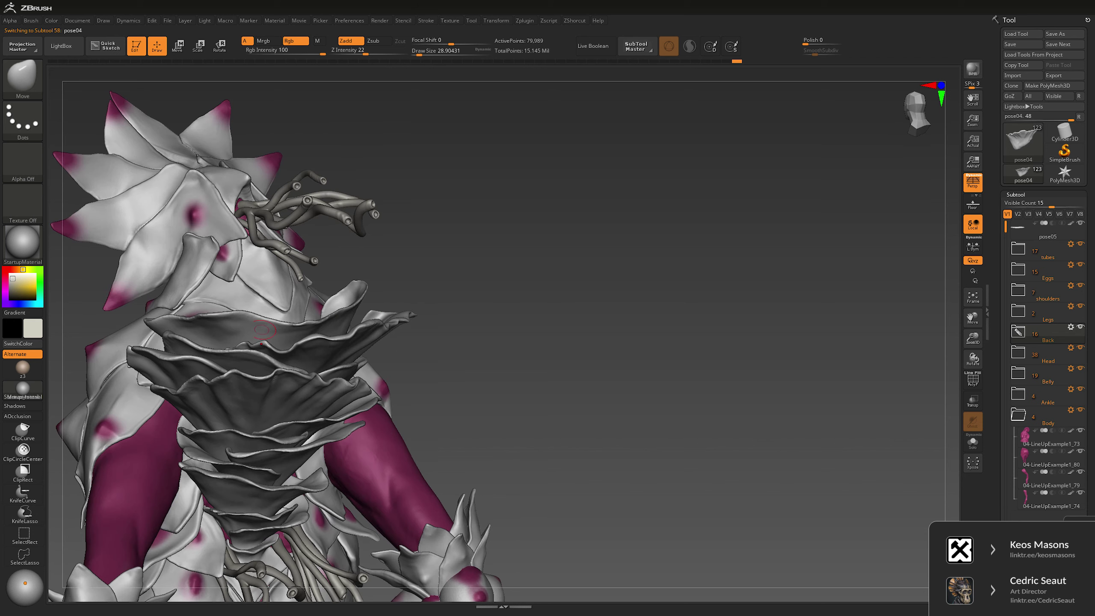
Step: Isolate the large upper frill on the back and mask several tapered fold stripes running down from its rim with the MaskPen lasso
alt+click(241, 366)
key(ctrl+shift+s)
mouse_move(432, 302)
mouse_down()
mouse_move(465, 302)
mouse_move(414, 306)
mouse_up()
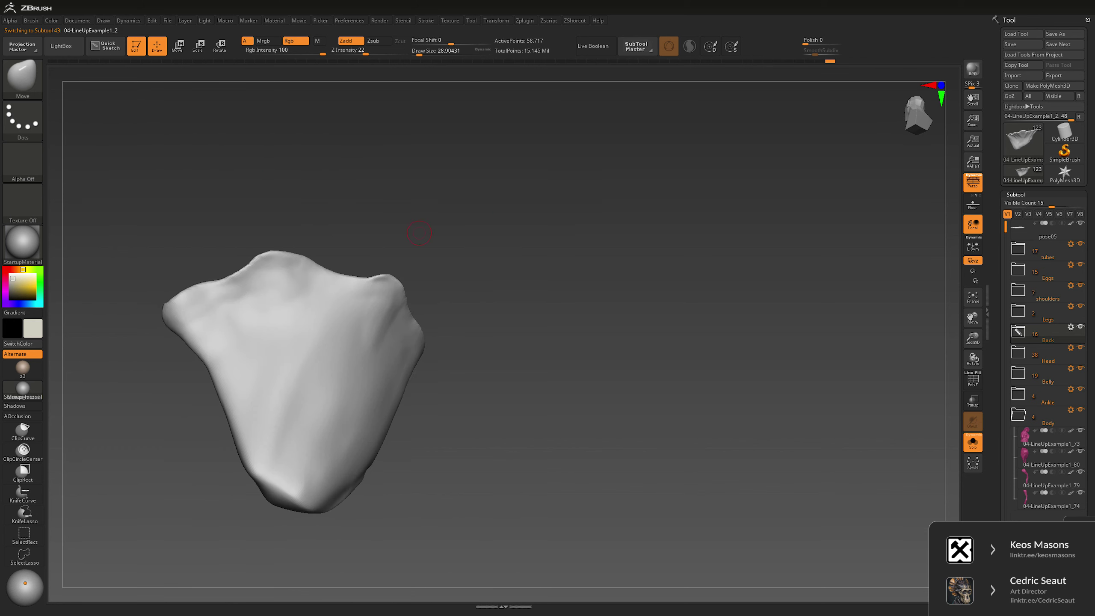
mouse_move(202, 280)
ctrl+mouse_down()
mouse_move(246, 370)
mouse_move(214, 213)
ctrl+mouse_up()
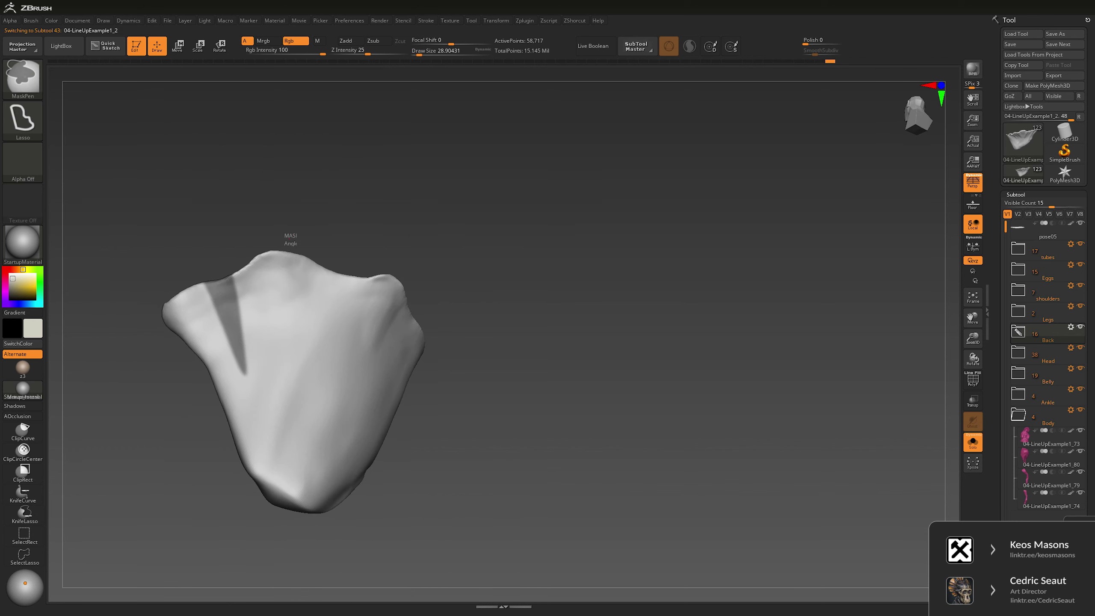
mouse_move(325, 148)
mouse_down()
mouse_move(364, 218)
mouse_move(350, 254)
mouse_move(358, 202)
mouse_up()
drag(358, 203, 413, 267)
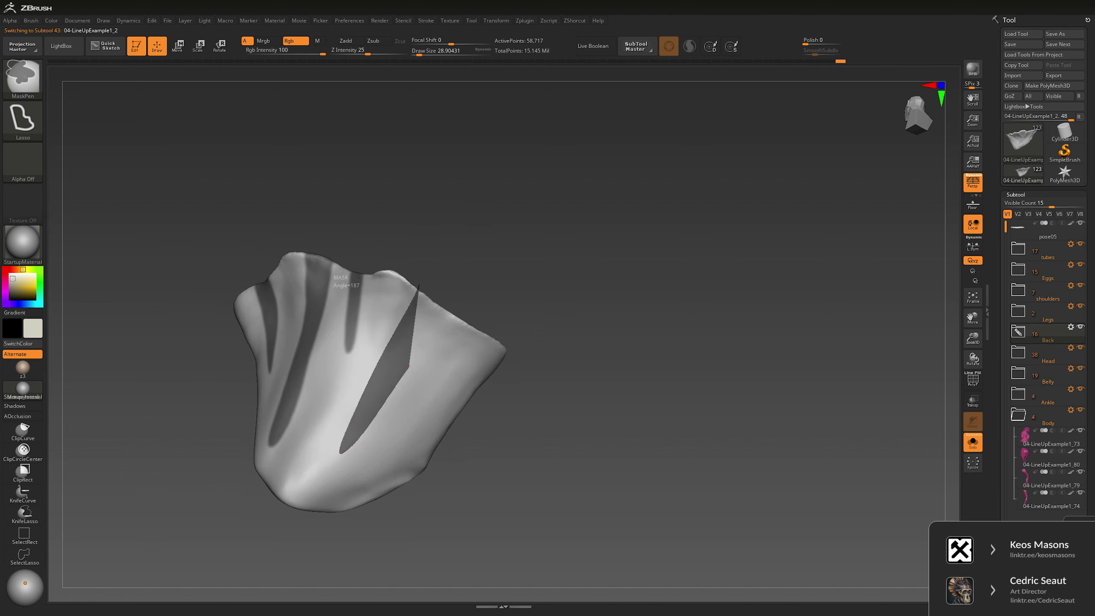
ctrl+drag(408, 366, 409, 364)
mouse_move(526, 233)
mouse_down()
mouse_move(566, 264)
mouse_move(539, 276)
mouse_up()
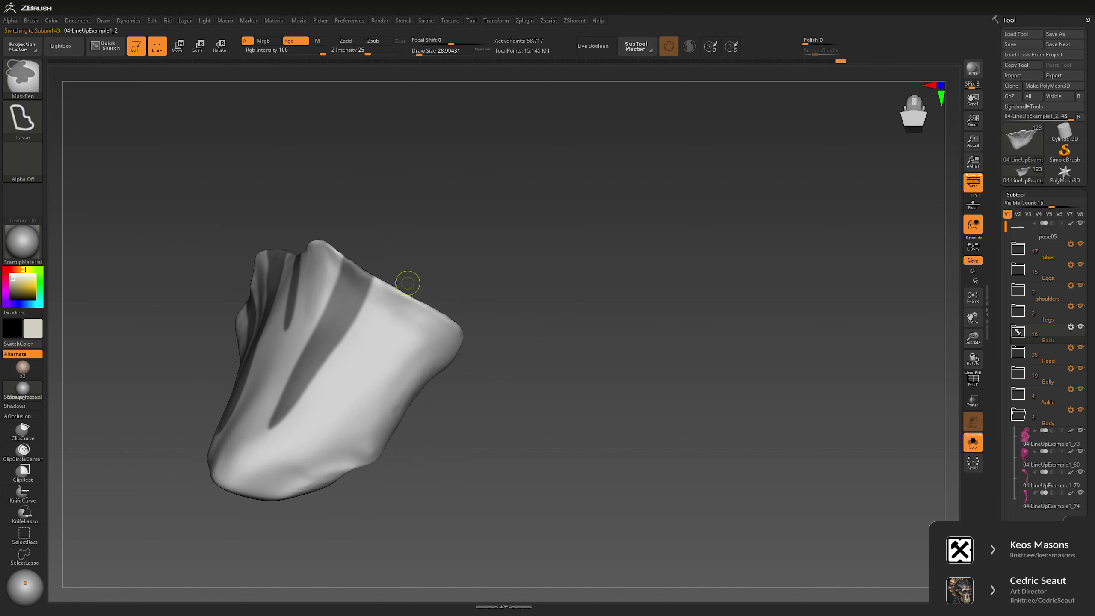
ctrl+drag(438, 306, 438, 305)
drag(496, 211, 561, 247)
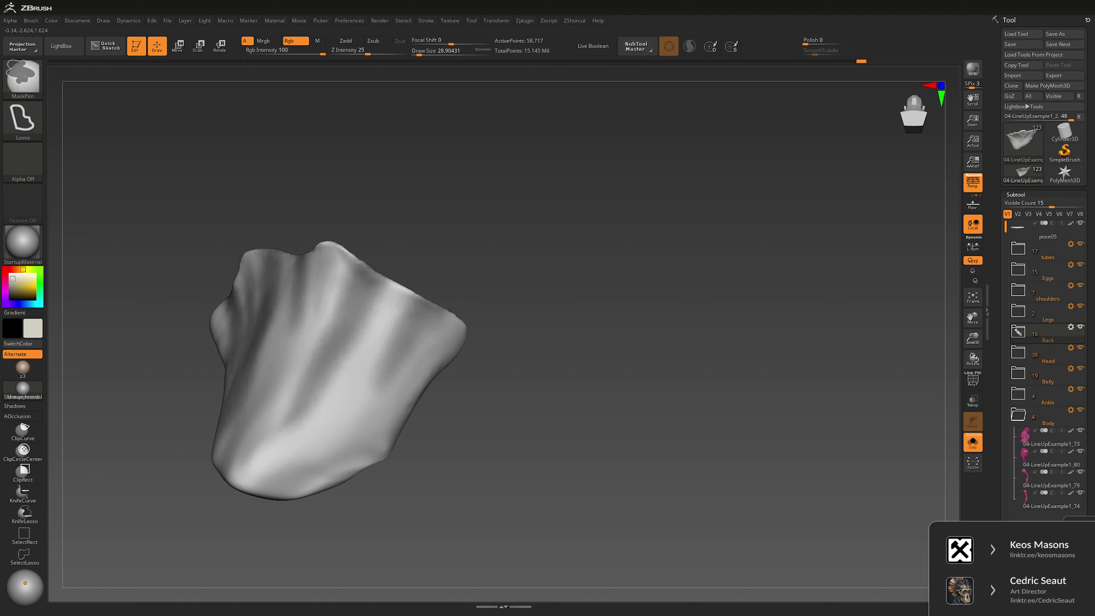
Step: Invert the frill's mask and deform the fold stripes with the transform gizmo to form ridges and grooves
ctrl+click(531, 243)
key(w)
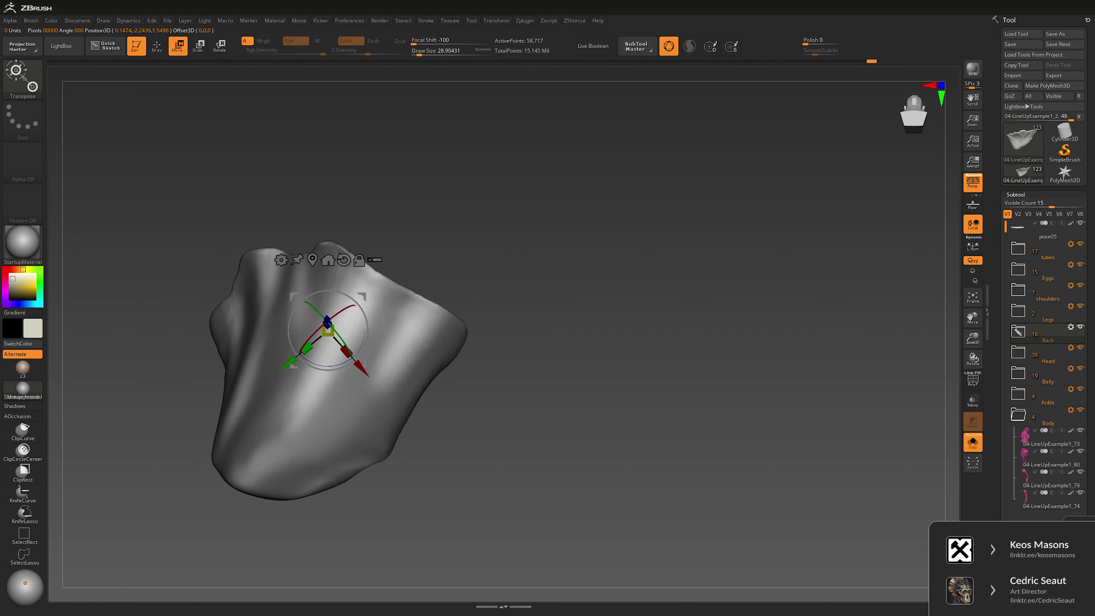
drag(553, 245, 353, 275)
key(ctrl)
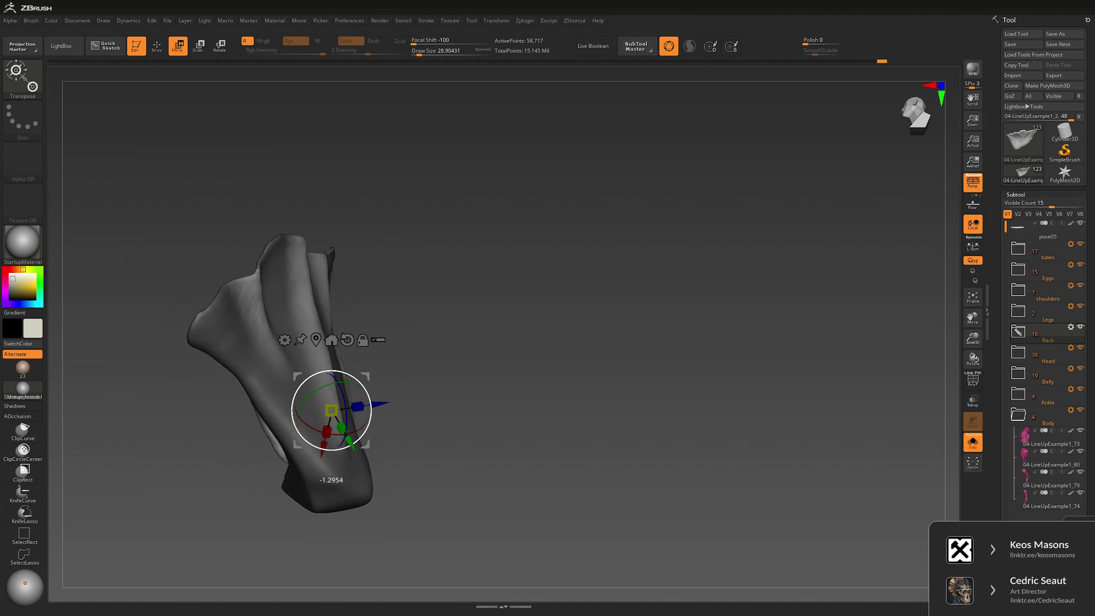
drag(353, 275, 293, 288)
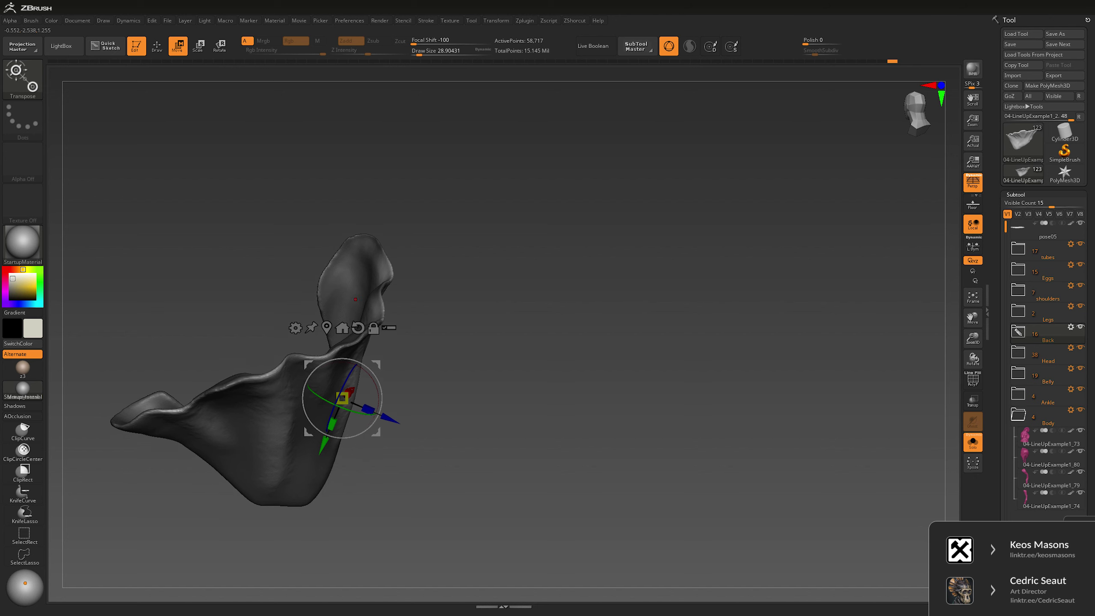
Step: Reshape the folded frill's rim and outer flap with the Move brush, raising the draw size from about 54 to 74
key(q)
key(w)
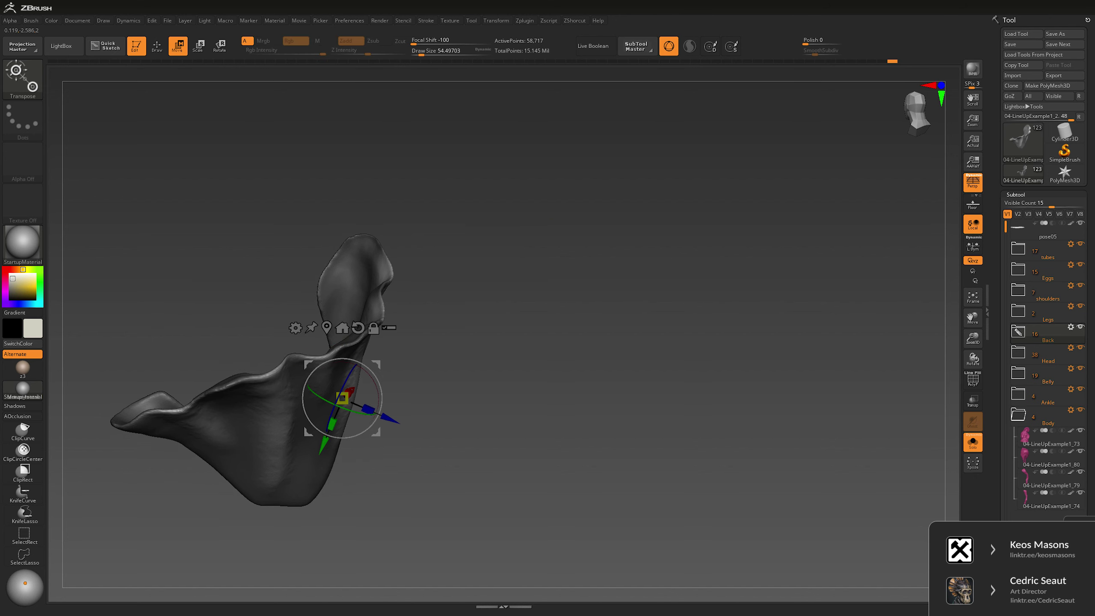
key(q)
drag(526, 258, 540, 254)
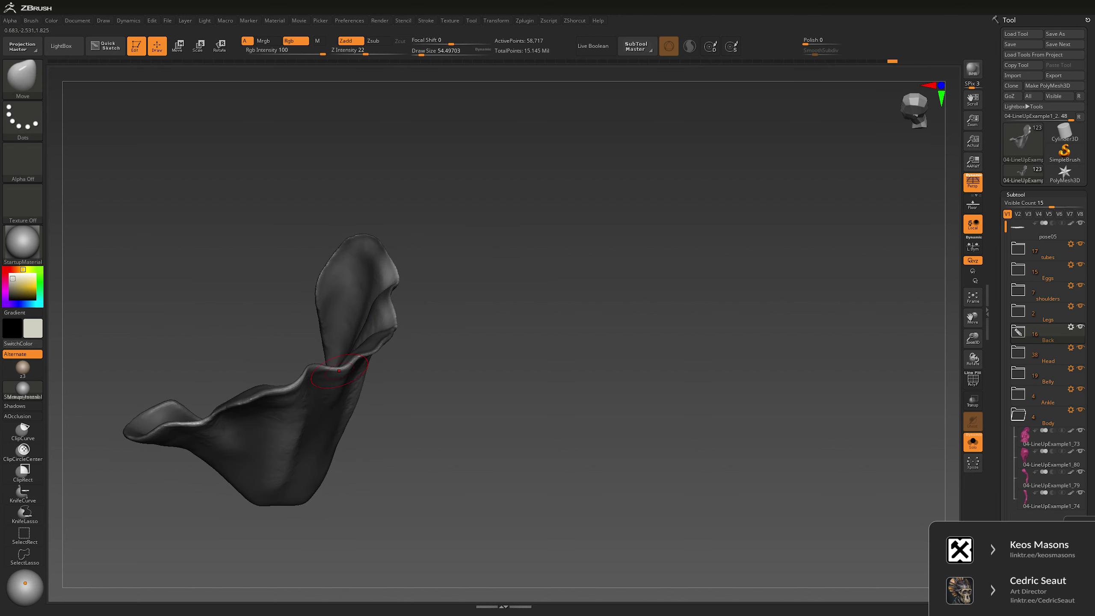
mouse_move(274, 404)
mouse_down()
mouse_move(454, 269)
mouse_move(265, 396)
mouse_up()
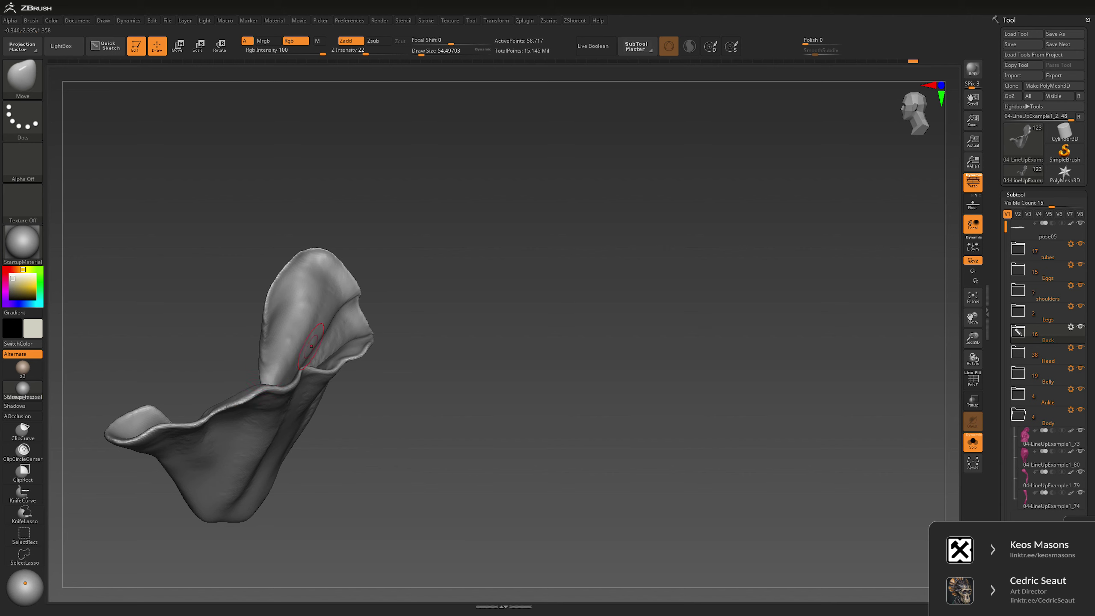
mouse_move(311, 346)
mouse_down()
mouse_move(489, 260)
mouse_move(407, 208)
mouse_up()
key(space)
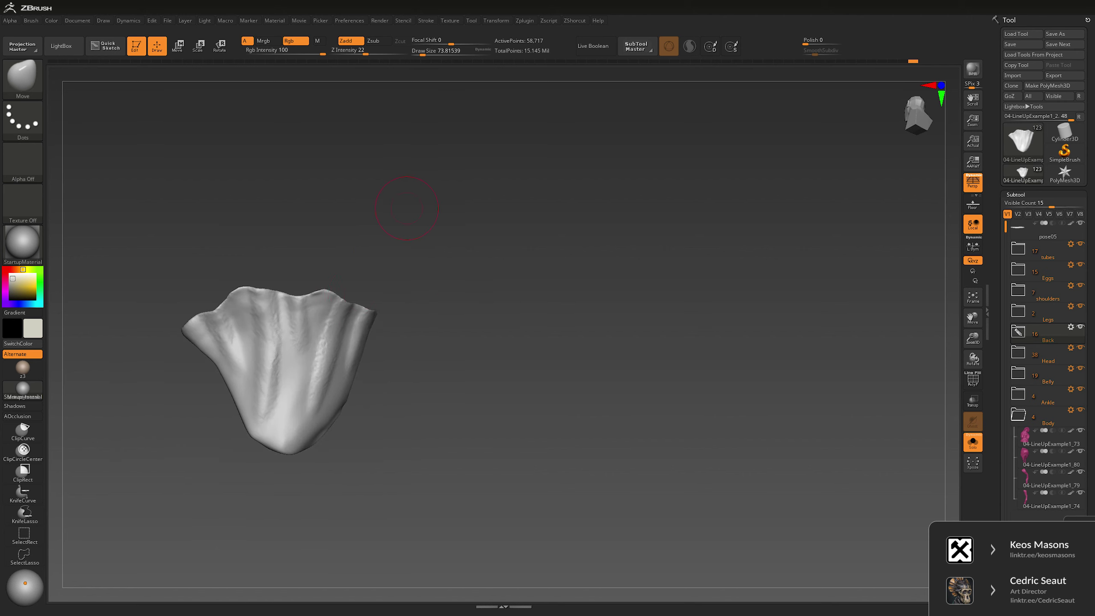
Step: Smooth the frill's folds and leave solo mode to check the frill against the full creature
key(shift)
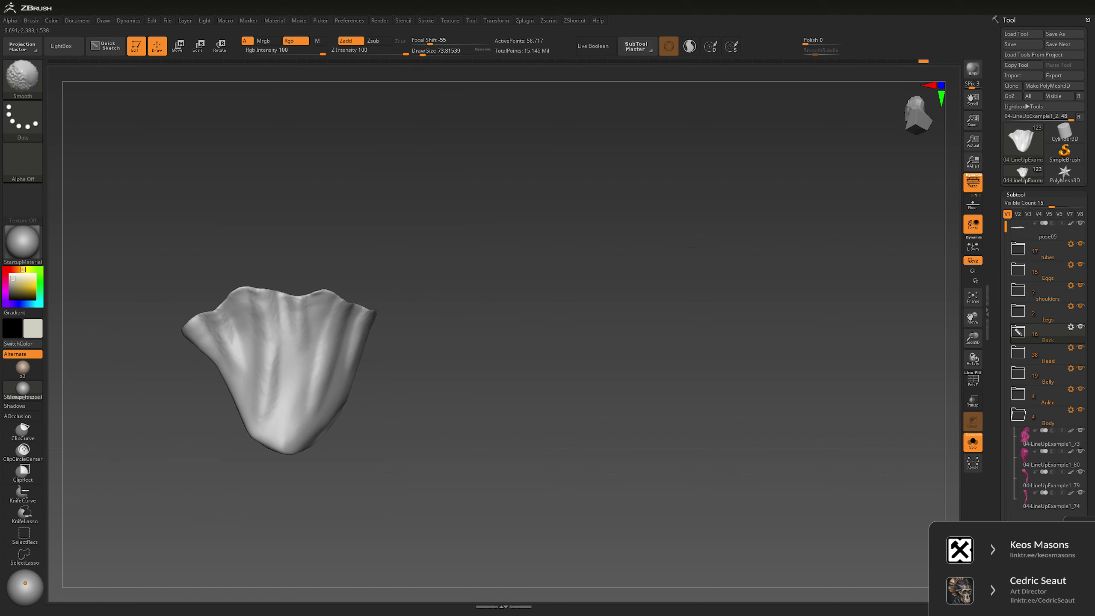
drag(457, 276, 423, 306)
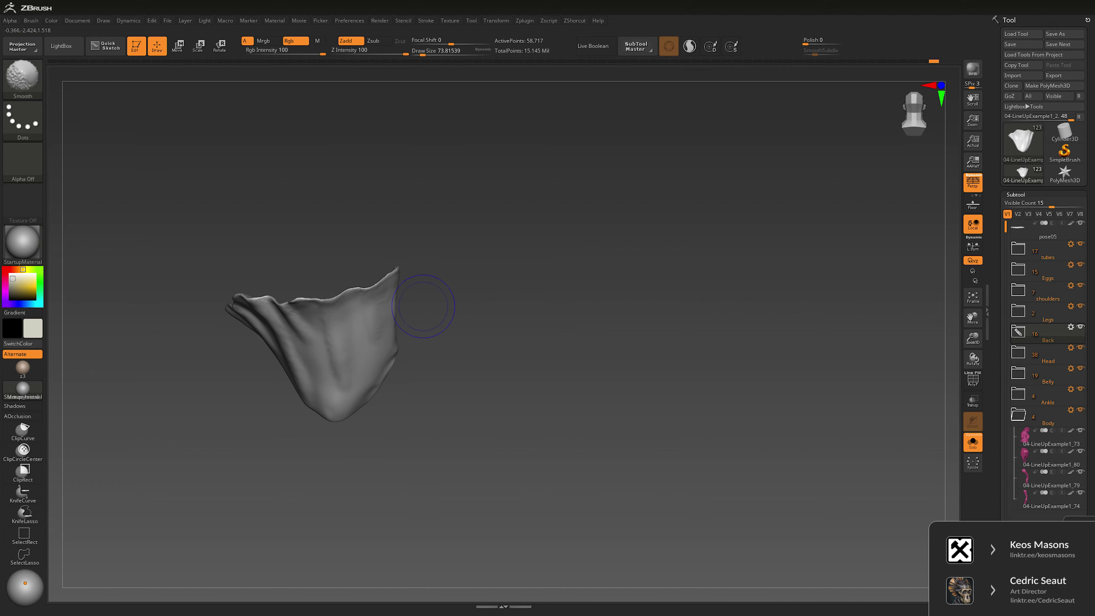
key(ctrl+shift+f)
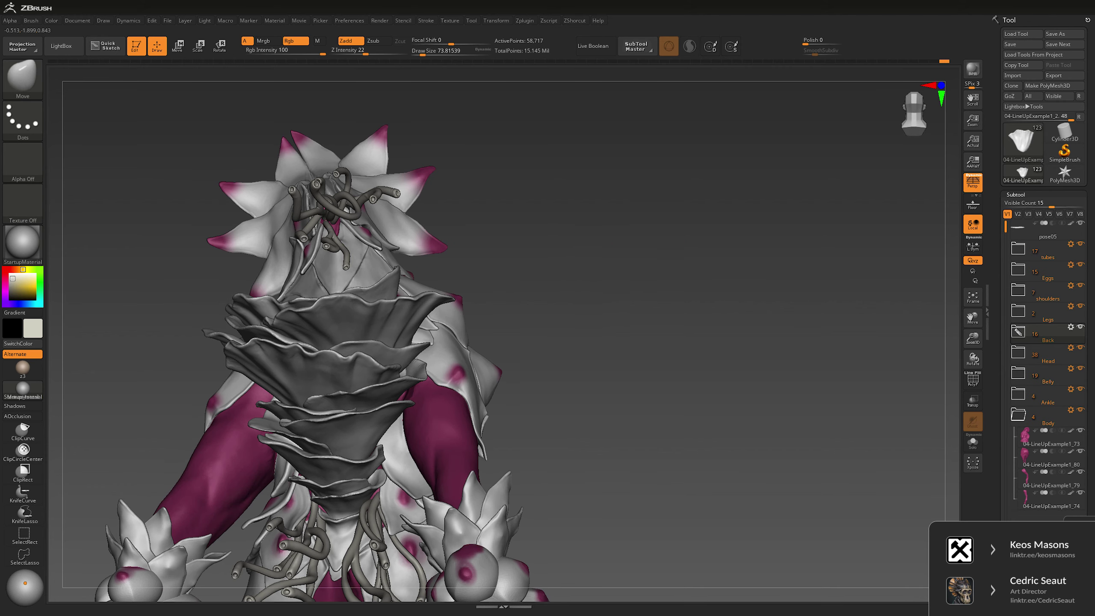
drag(604, 280, 641, 266)
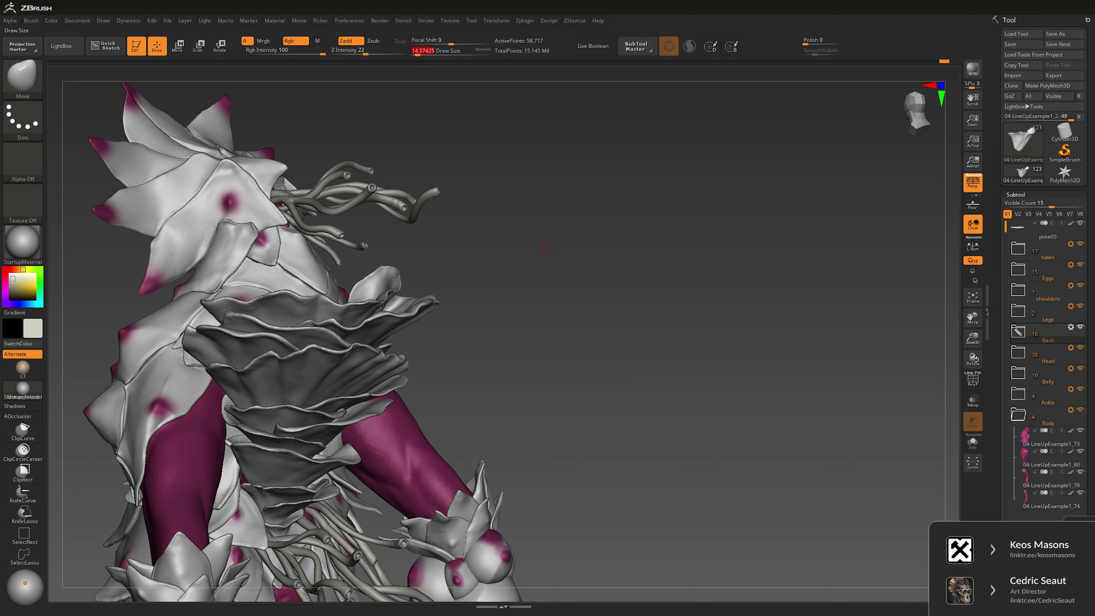
Step: Isolate the frill again, mask a tapered fold near its raised corner, invert the mask and deform the fold with the gizmo
mouse_move(551, 253)
mouse_down()
mouse_move(662, 237)
mouse_move(398, 309)
mouse_move(388, 211)
mouse_up()
key(alt+shift+s)
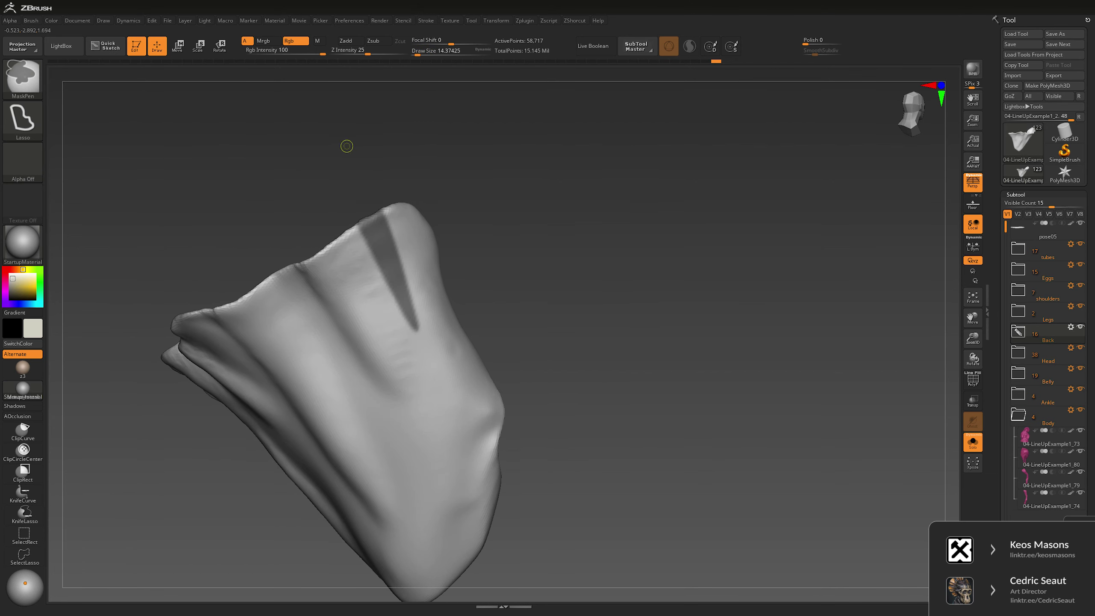
ctrl+drag(551, 303, 553, 306)
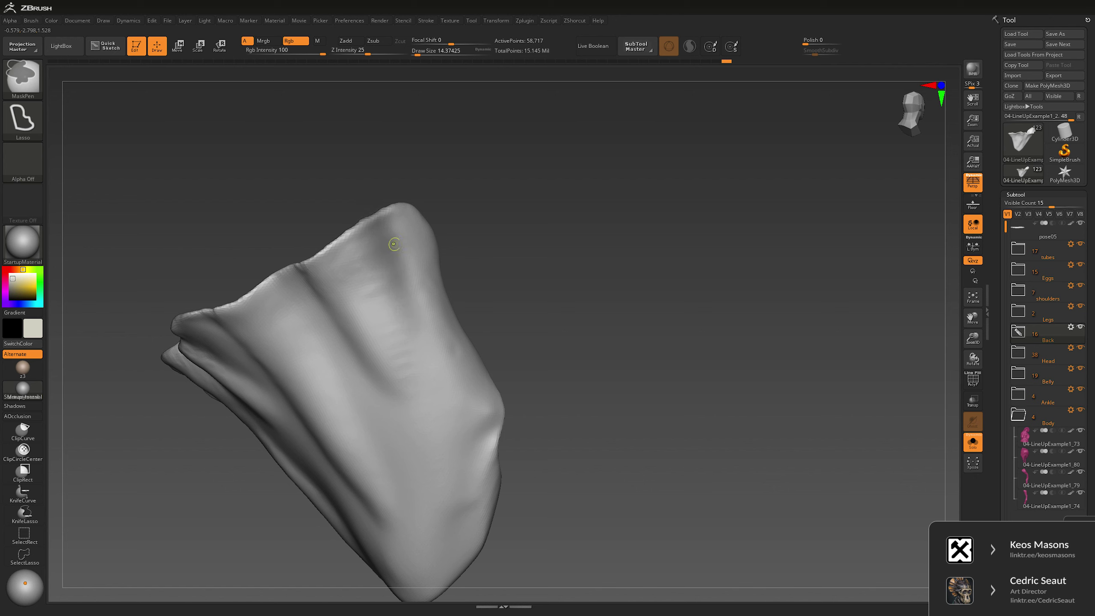
ctrl+click(561, 202)
alt+drag(574, 224, 587, 198)
key(w)
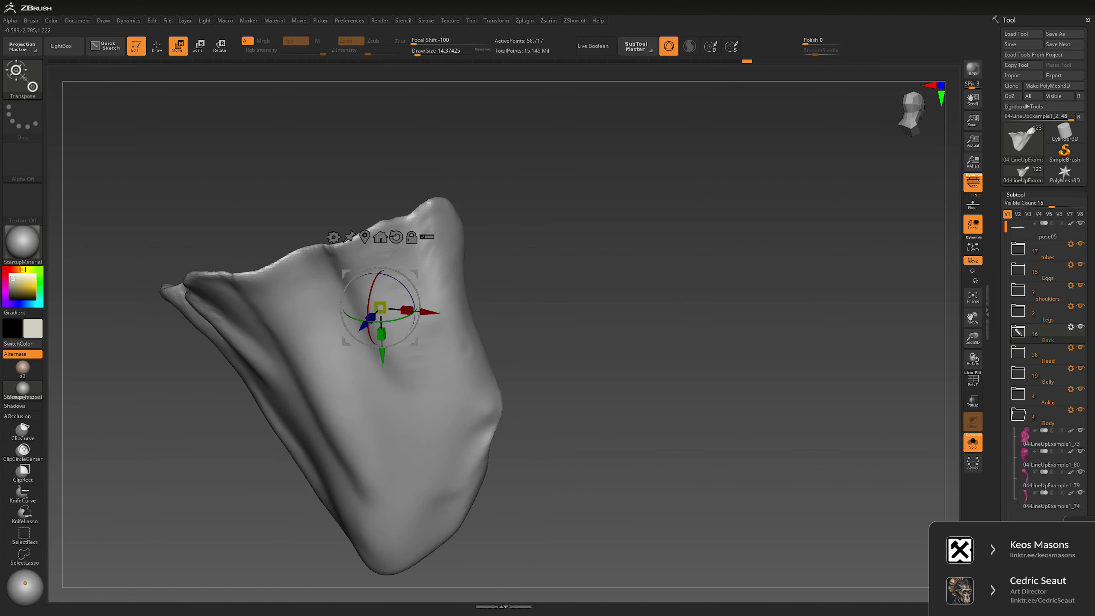
key(q)
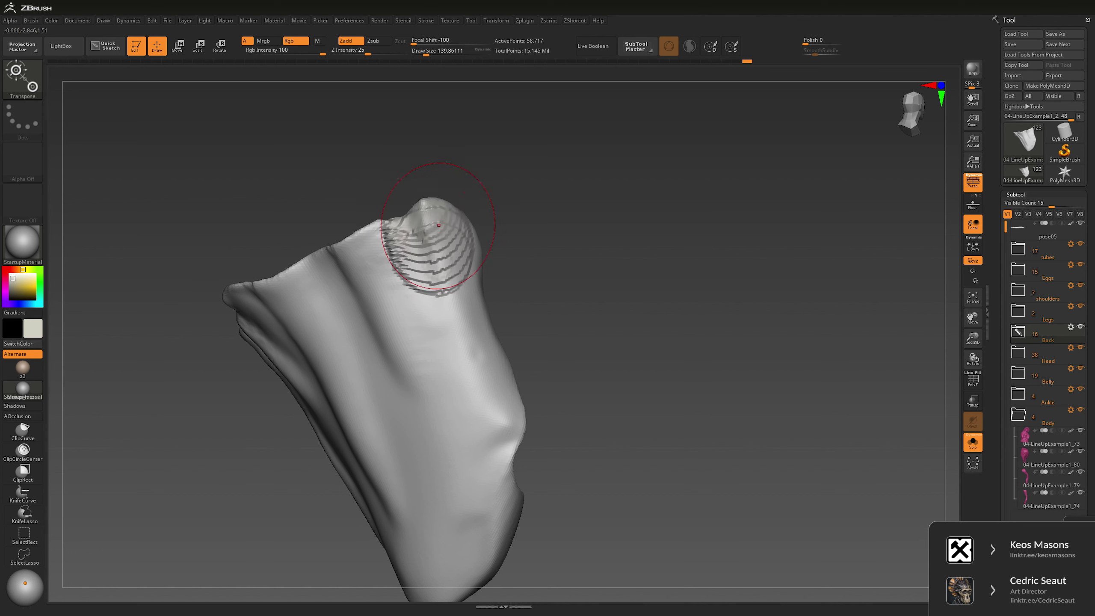
Step: Try to carve a crease beside the frill's raised corner with the Slash2 brush and undo the strokes
key(w)
key(q)
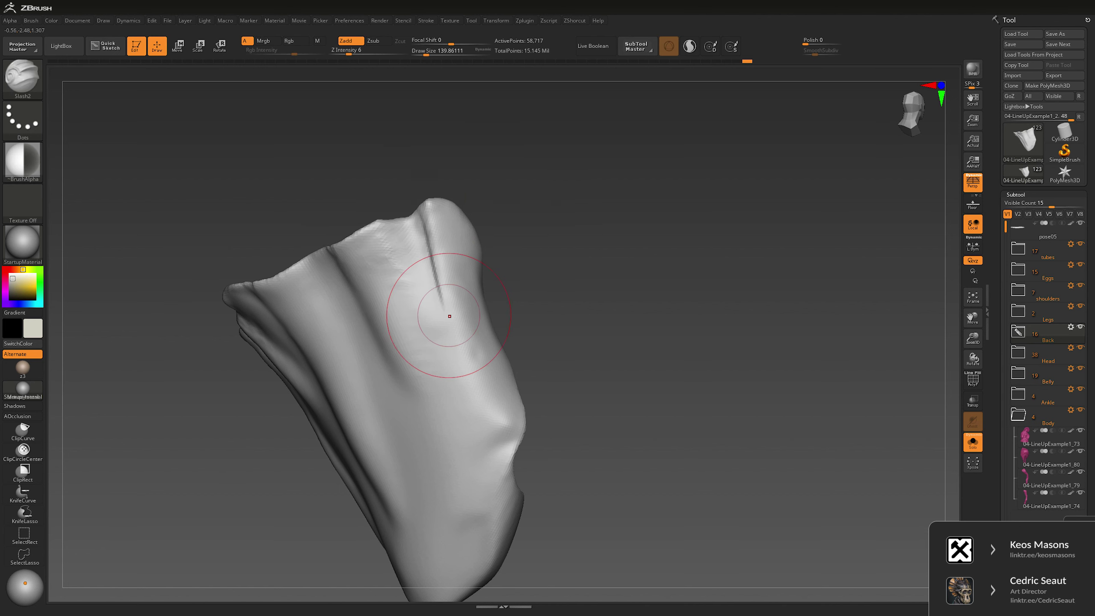
key(ctrl+z)
key(ctrl+z)
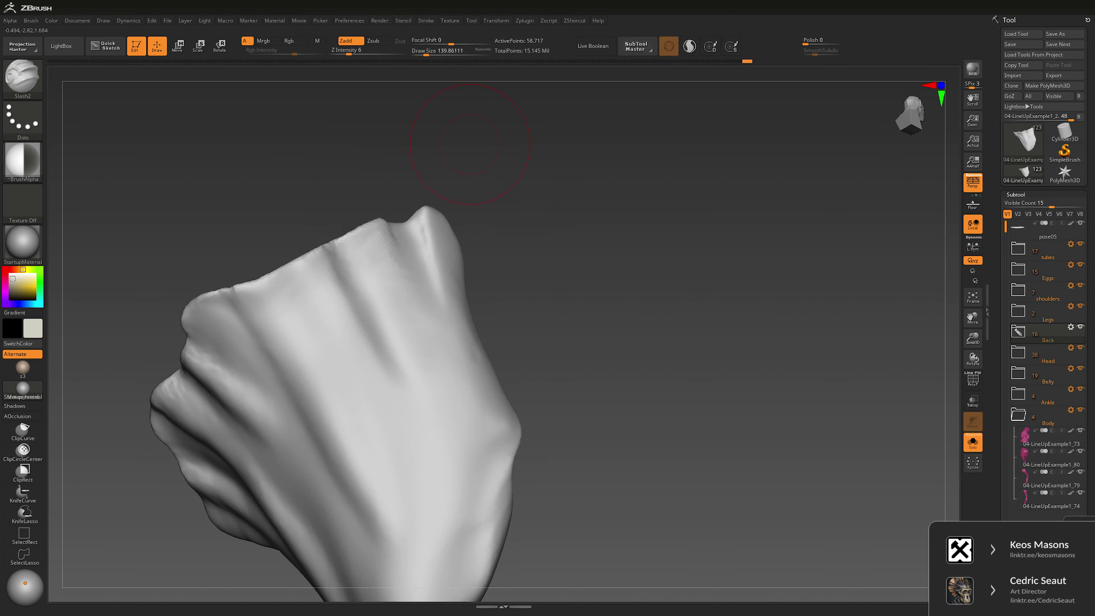
Step: Reshape the frill's curled corner with the Move brush, reduce the draw size to about 49 and show the full creature
mouse_move(647, 216)
mouse_down()
mouse_move(637, 254)
mouse_move(593, 263)
mouse_up()
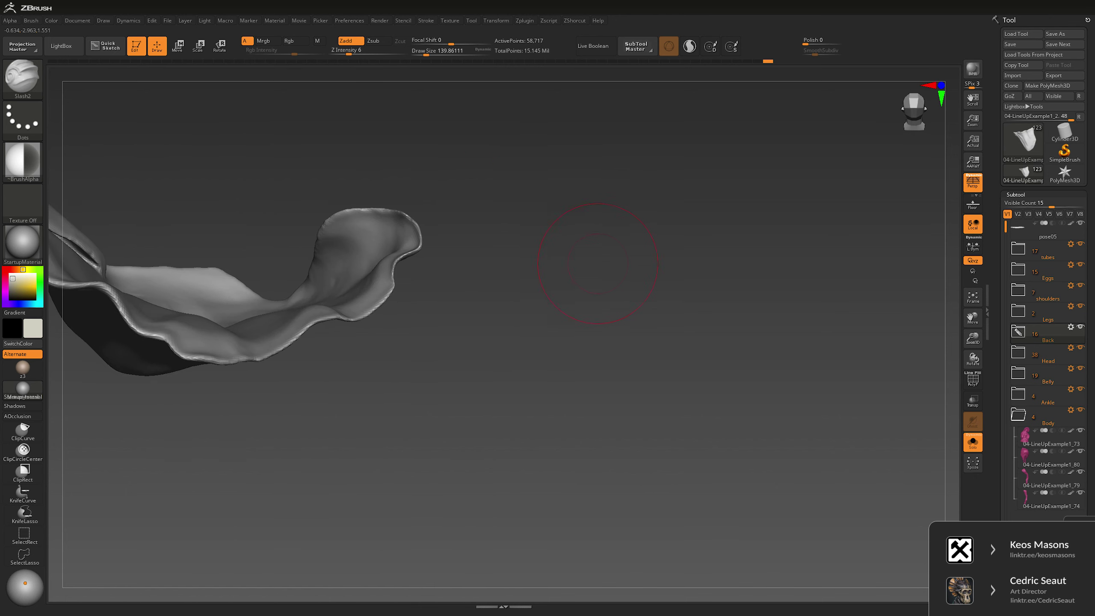
key(b)
key(m)
key(v)
key(space)
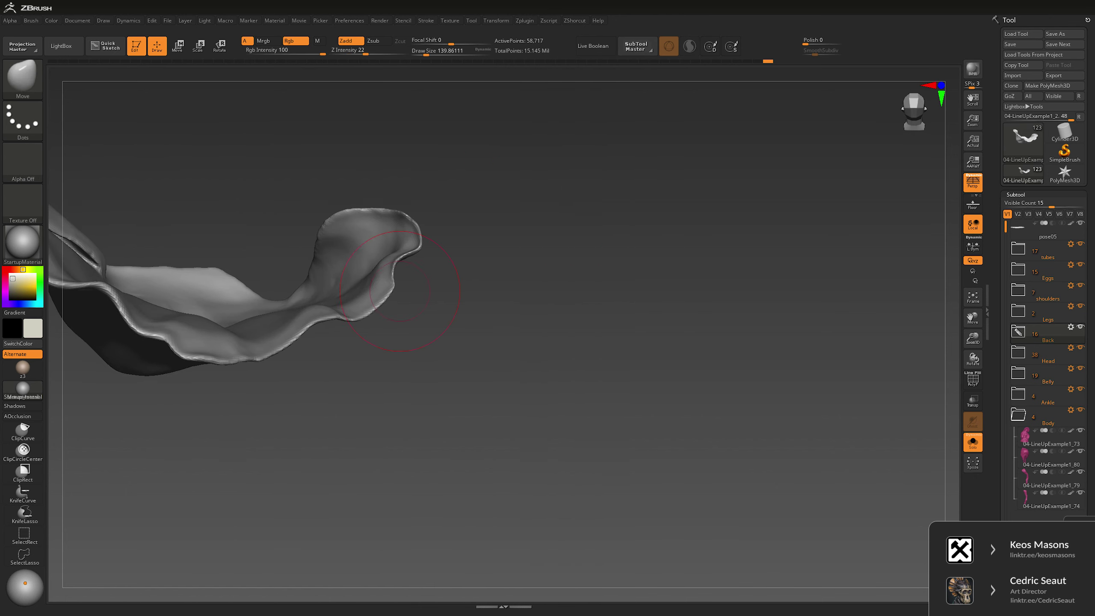
mouse_move(560, 259)
mouse_down()
mouse_move(561, 319)
mouse_move(603, 337)
mouse_move(534, 259)
mouse_up()
key(space)
key(shift+s)
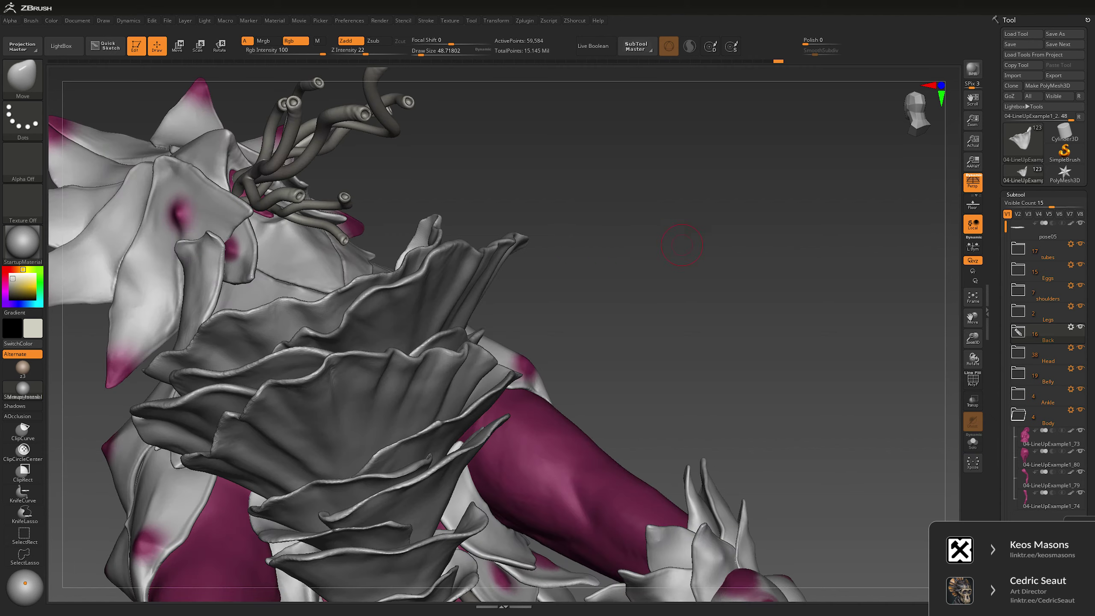
Step: Isolate the frill, mask another tapered fold on its opposite side with the lasso and invert the mask
mouse_move(704, 251)
mouse_down()
mouse_move(679, 236)
mouse_move(714, 245)
mouse_move(707, 229)
mouse_move(702, 311)
mouse_move(703, 268)
mouse_up()
key(shift+s)
key(shift+s)
key(shift+s)
key(ctrl)
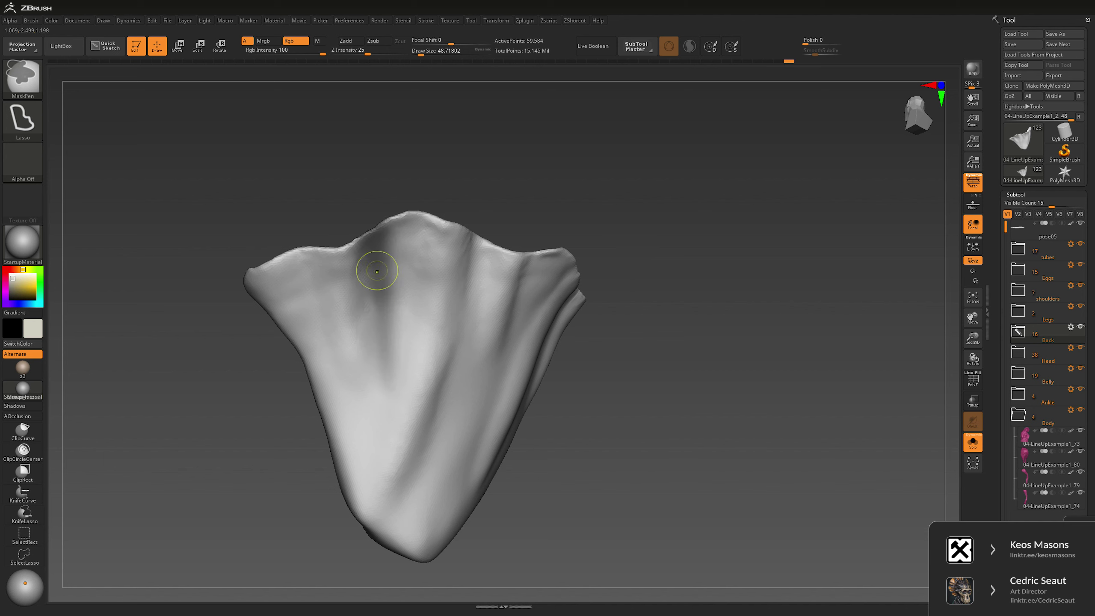
ctrl+click(703, 268)
drag(703, 267, 686, 250)
Step: Deform the newly masked fold on the frill with the transform gizmo and return to sculpting
key(w)
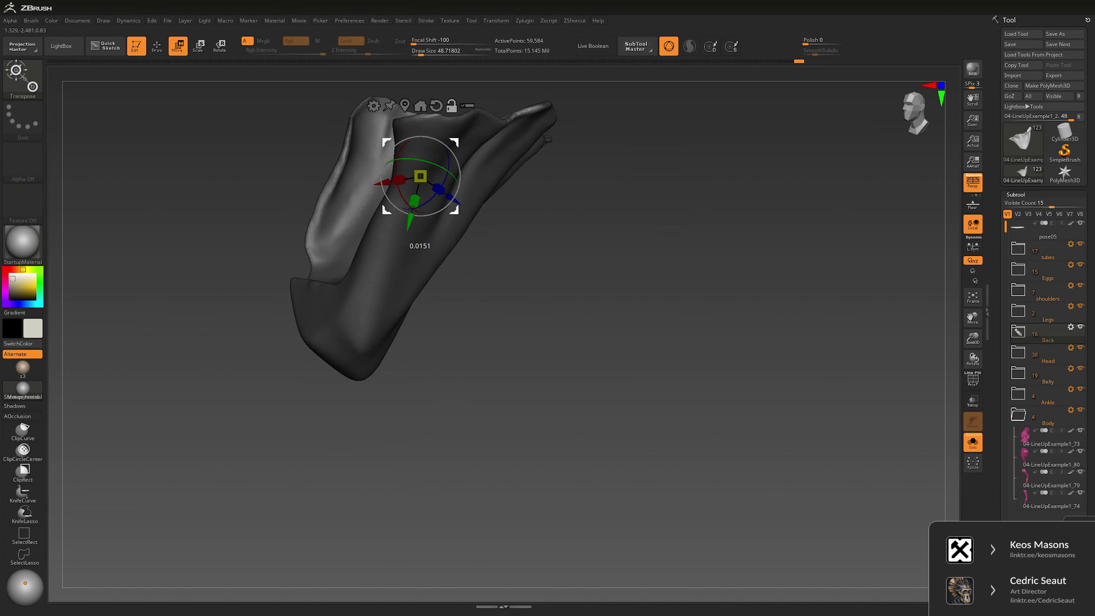
drag(478, 229, 476, 225)
drag(647, 302, 477, 312)
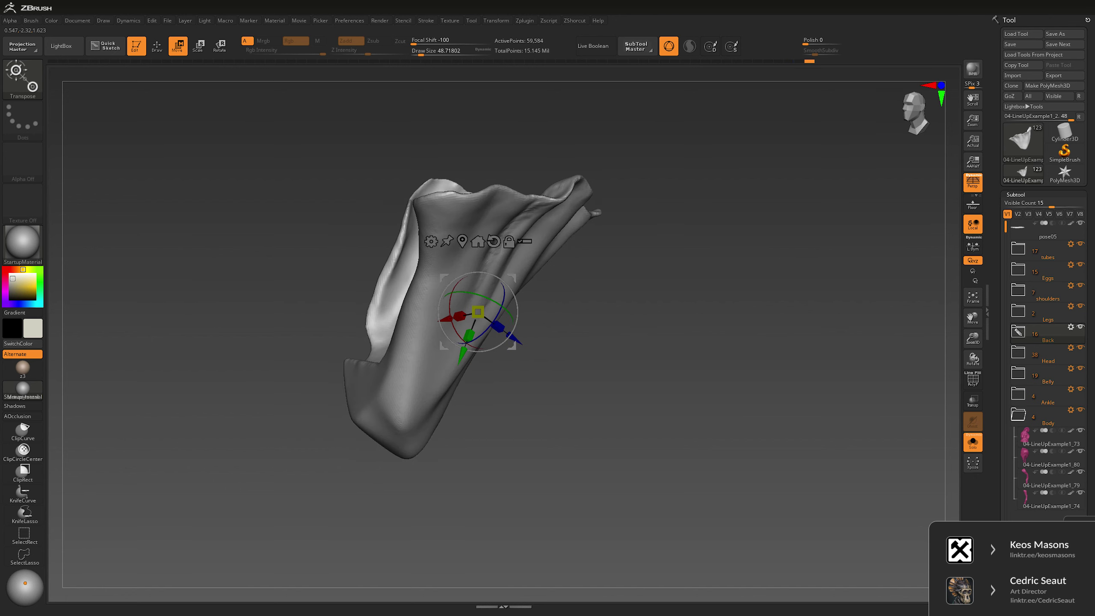
key(q)
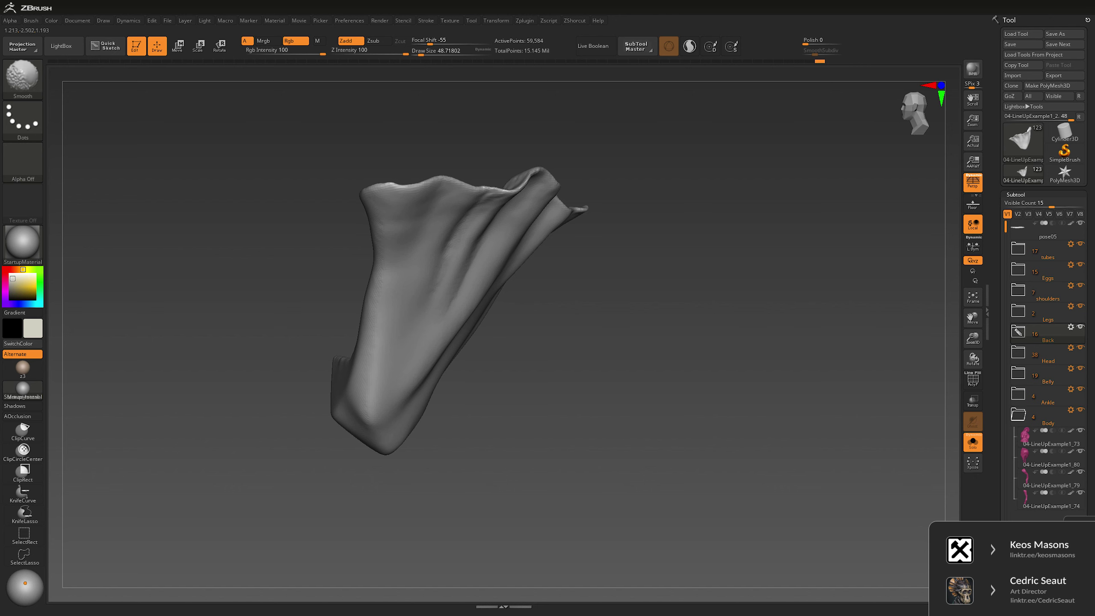
Step: Smooth the frill's corner and reshape its wavy rim with the Move brush at a draw size of about 49
mouse_move(560, 194)
mouse_down()
mouse_move(513, 172)
mouse_move(582, 207)
mouse_up()
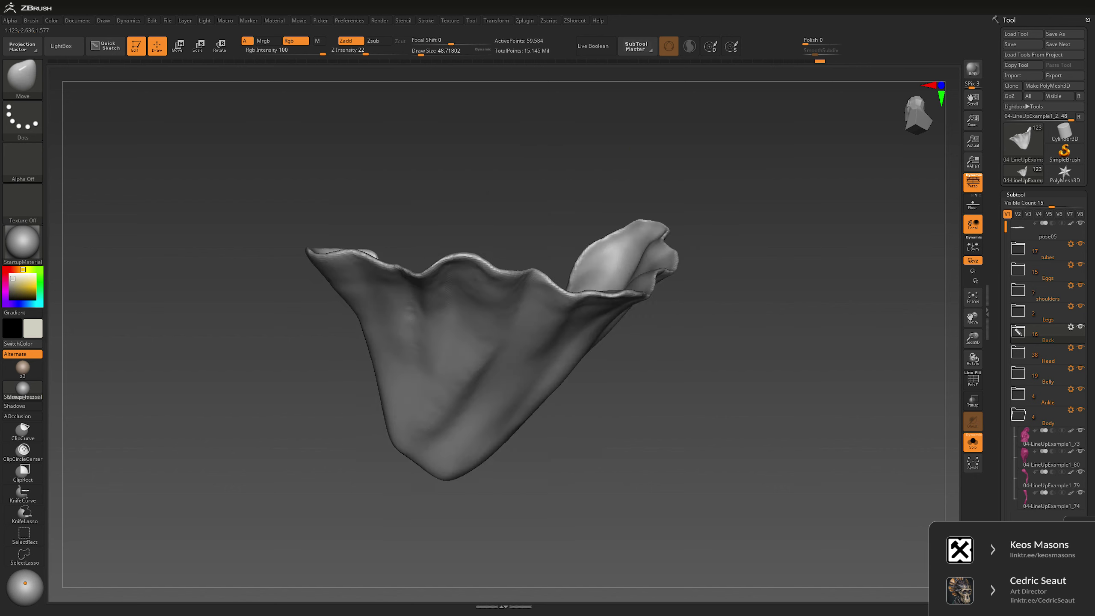
drag(733, 181, 690, 172)
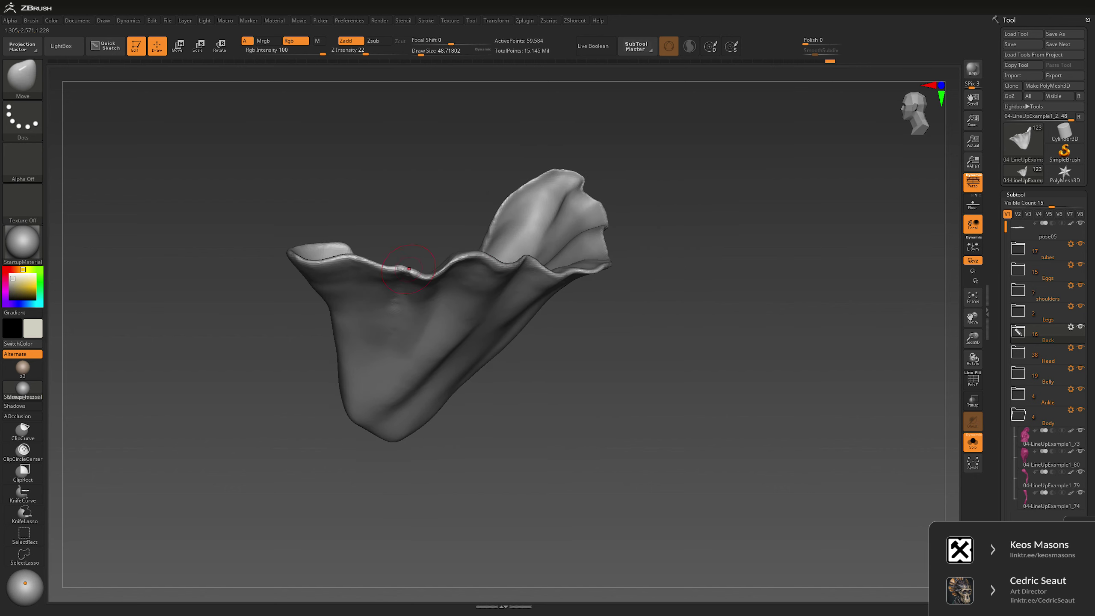
key(space)
drag(452, 179, 431, 190)
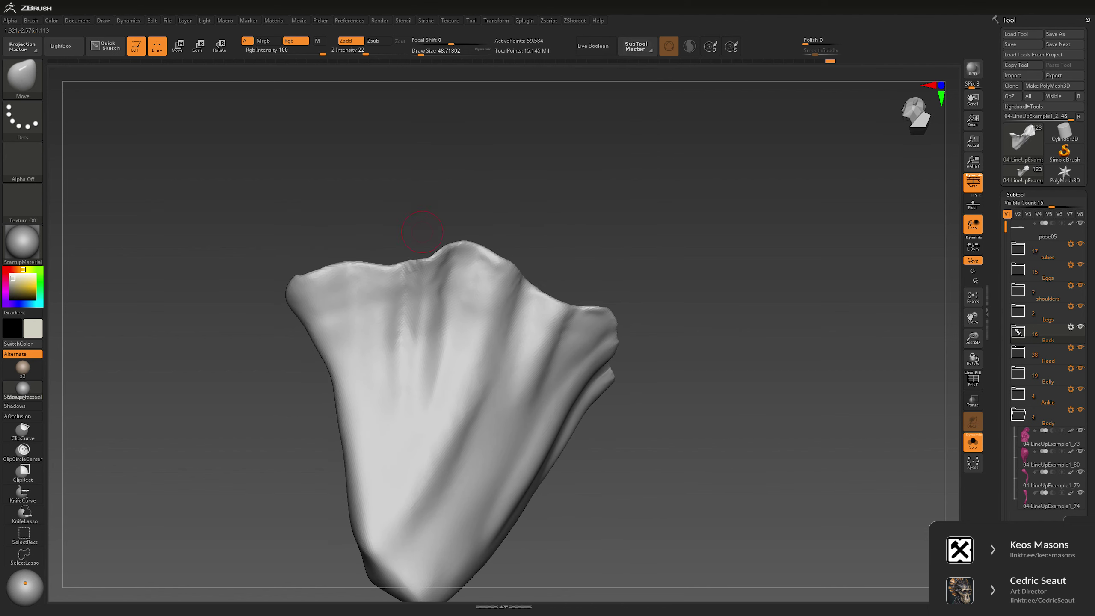
Step: Carve a crease beside the frill's outer corner with the Slash2 brush at a draw size of about 49 and smooth it
key(space)
drag(336, 258, 362, 366)
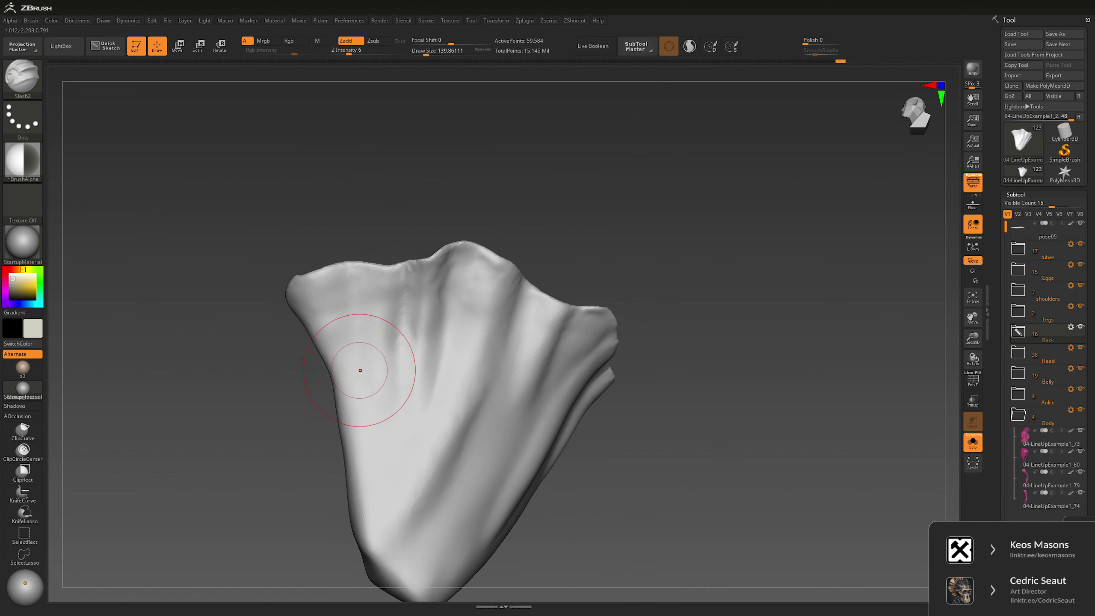
key(space)
drag(258, 380, 355, 383)
key(space)
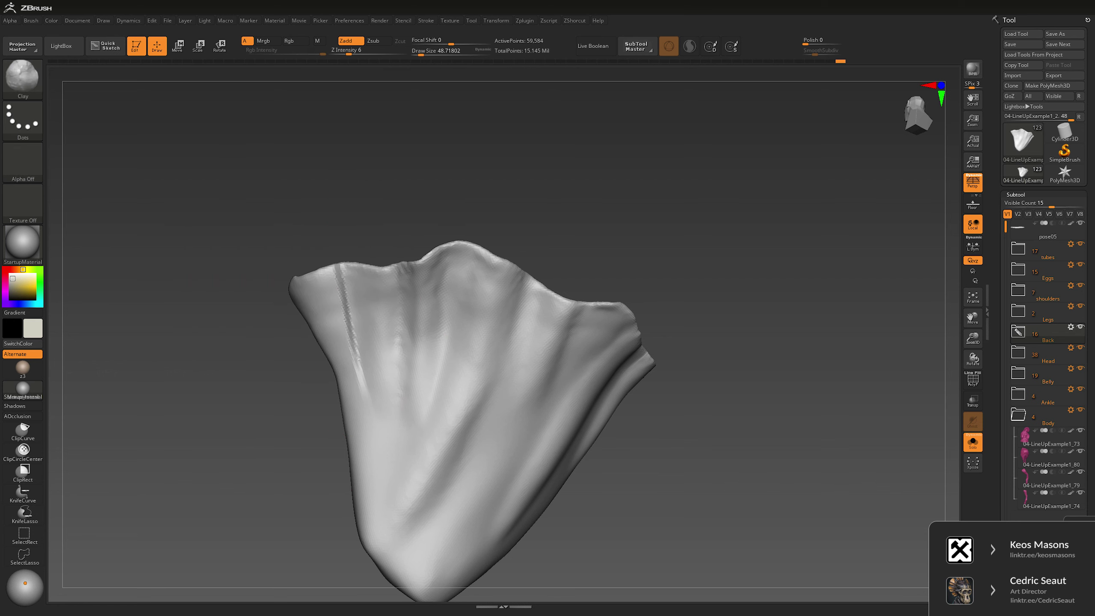
key(ctrl+z)
shift+drag(355, 383, 347, 310)
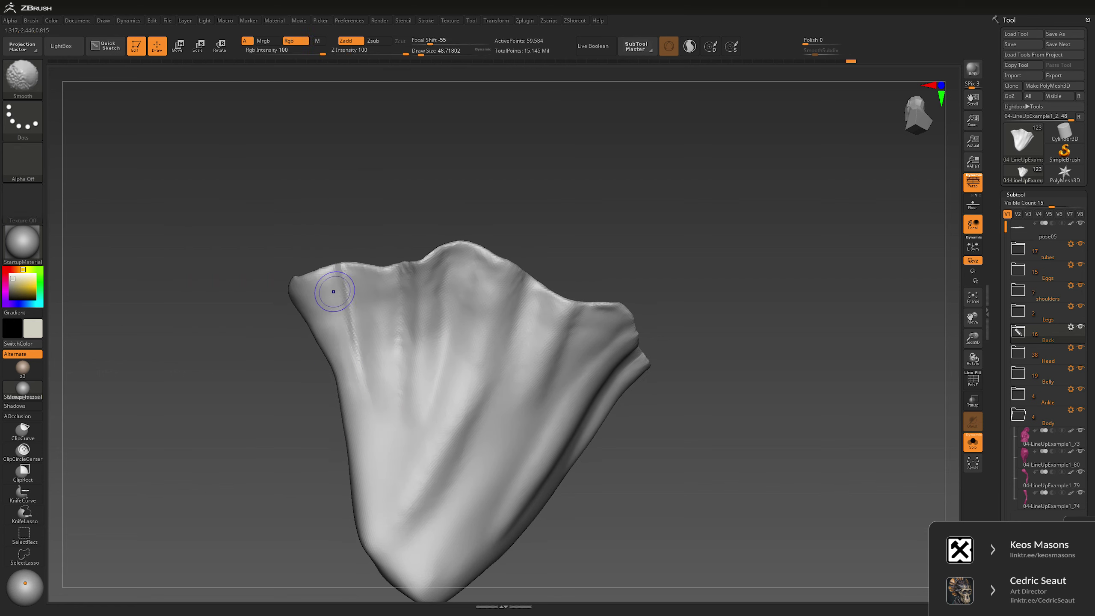
Step: Mask the frill's outer corner beyond the crease with the lasso, invert the mask and choose the Move brush
mouse_move(333, 292)
right_down()
mouse_move(432, 285)
mouse_move(342, 265)
right_up()
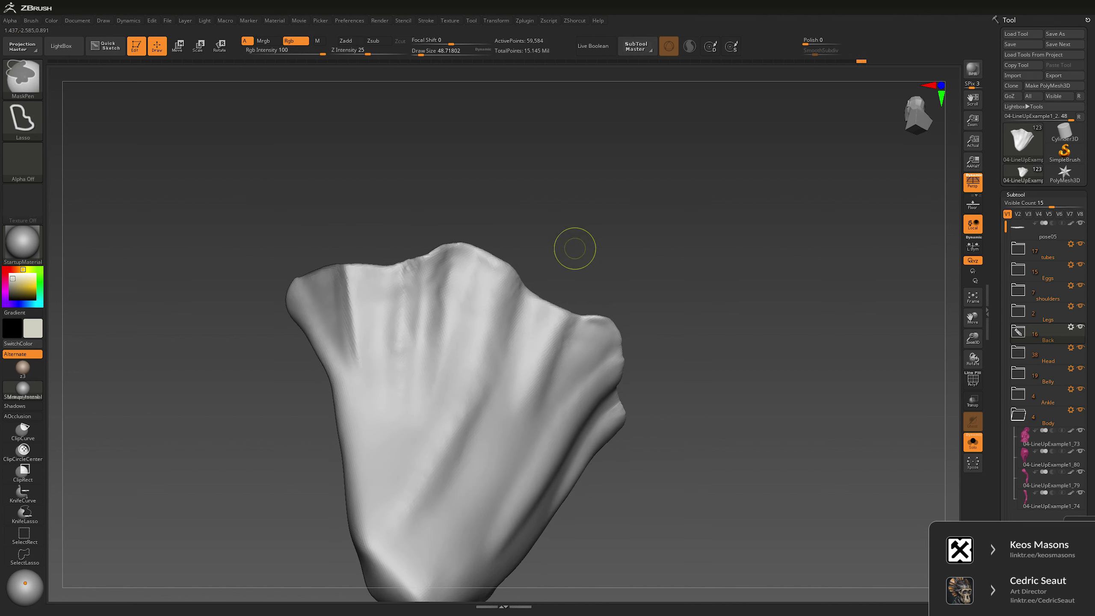
right_drag(383, 225, 313, 229)
key(Return)
key(b)
key(m)
key(v)
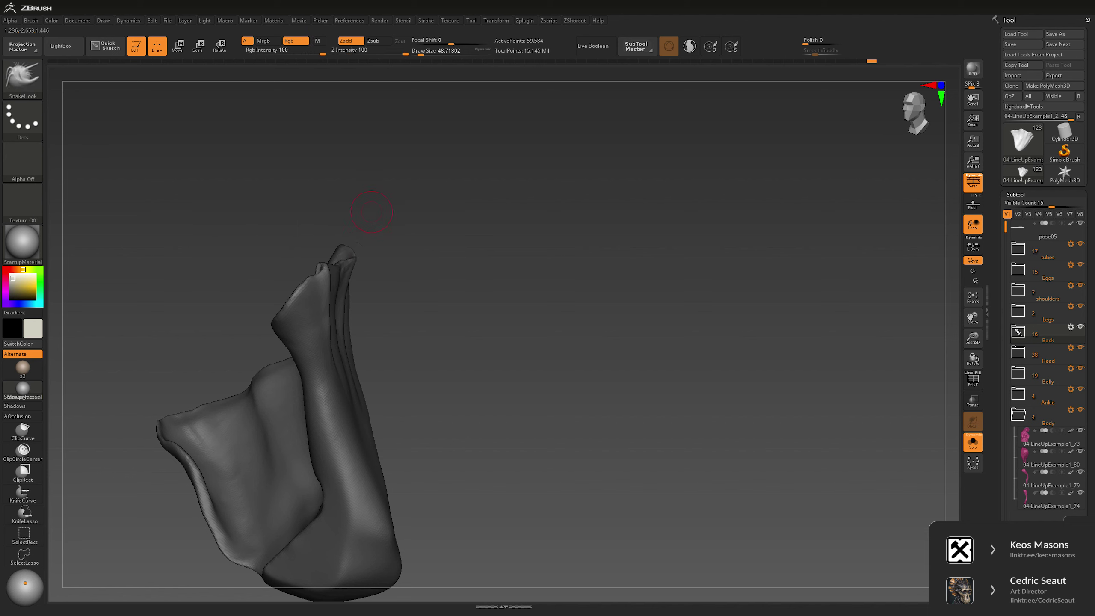
Step: Bend the unmasked corner of the frill with the Move brush at draw sizes of about 292 and 130, then reduce the size to about 43
key(space)
drag(366, 214, 388, 214)
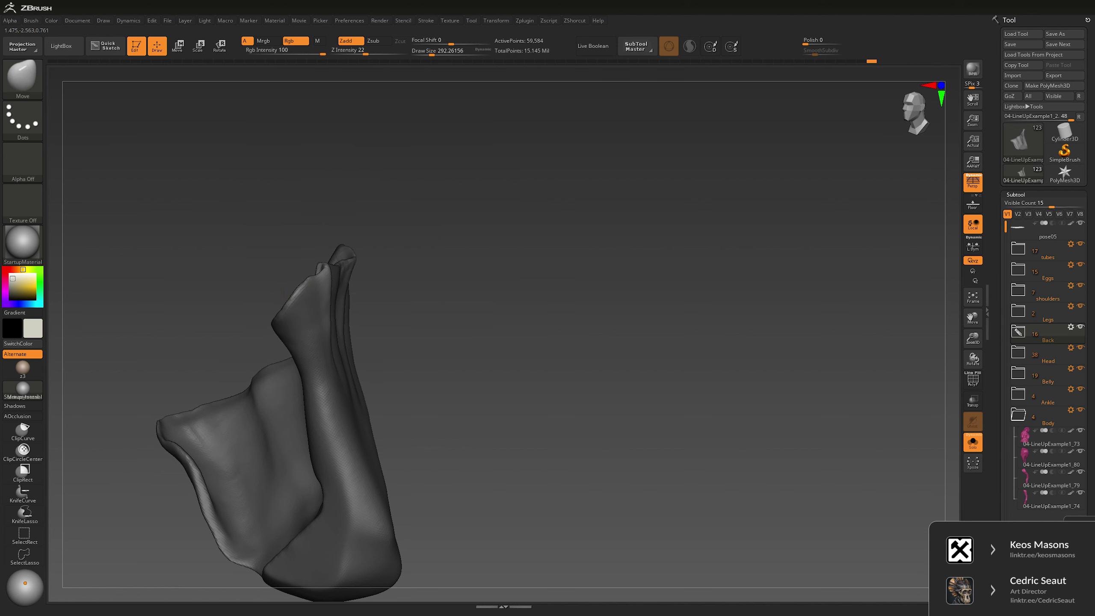
right_drag(496, 302, 431, 302)
key(space)
drag(388, 239, 362, 239)
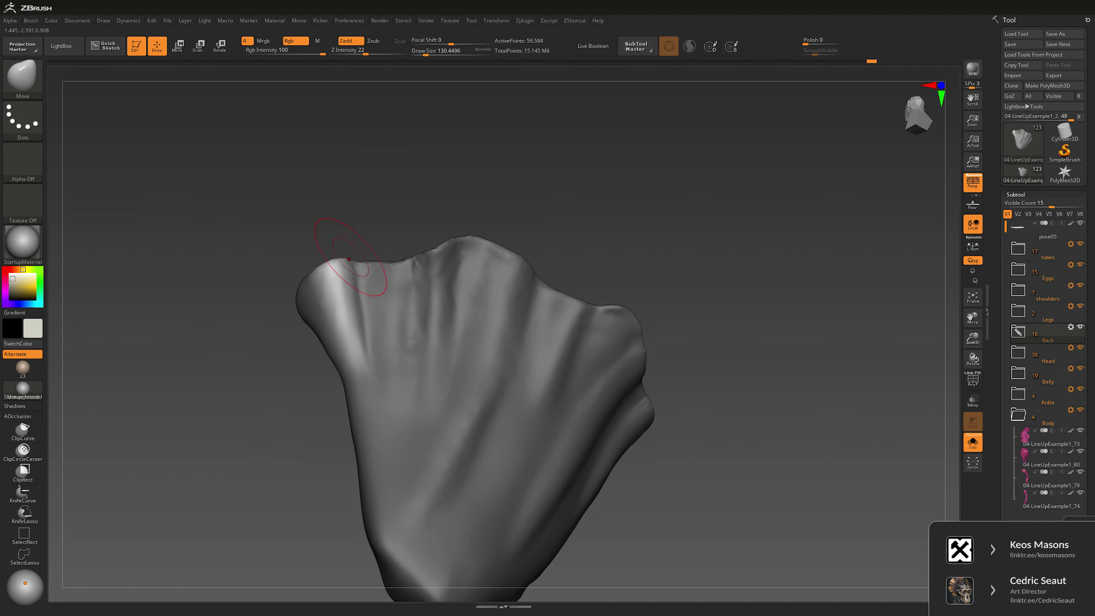
right_drag(434, 182, 379, 194)
key(space)
drag(388, 256, 376, 256)
Step: Mask a narrow tapered fold running down from the frill's rim with the lasso, soften the mask and invert it
right_drag(522, 238, 704, 242)
key(ctrl+shift+s)
right_drag(474, 302, 604, 306)
mouse_move(775, 233)
right_down()
mouse_move(787, 232)
mouse_move(677, 238)
mouse_move(597, 171)
mouse_move(604, 236)
right_up()
key(ctrl+shift+s)
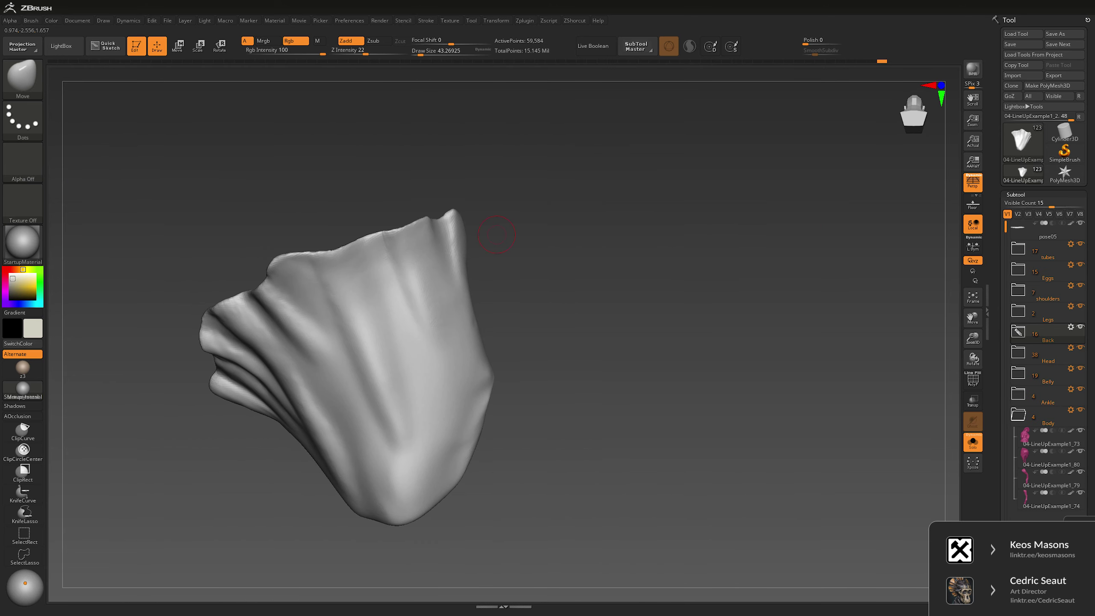
key(ctrl)
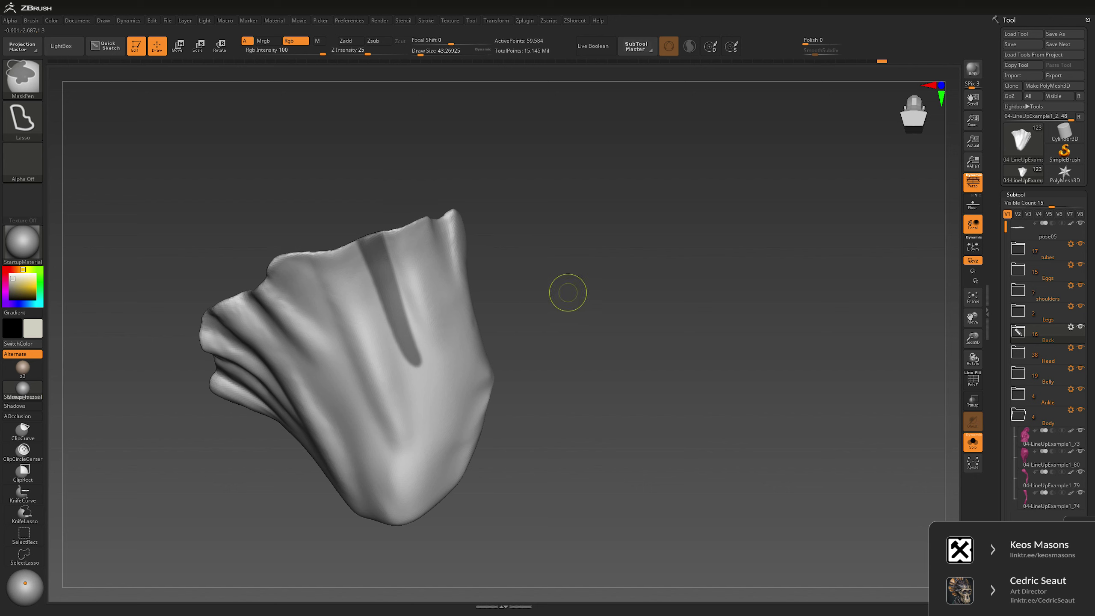
ctrl+click(545, 250)
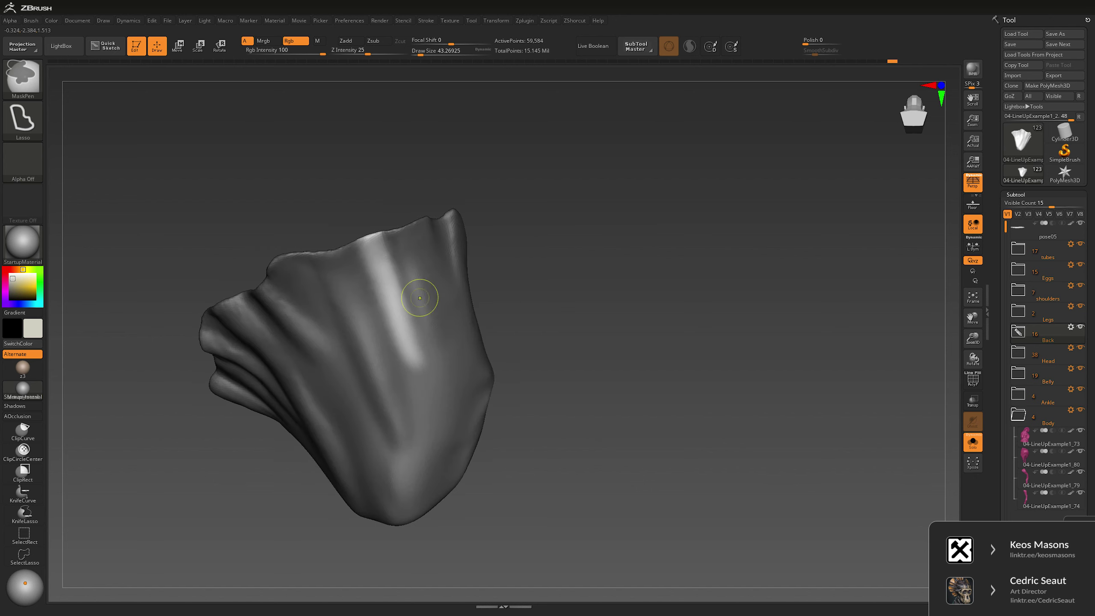
ctrl+click(500, 238)
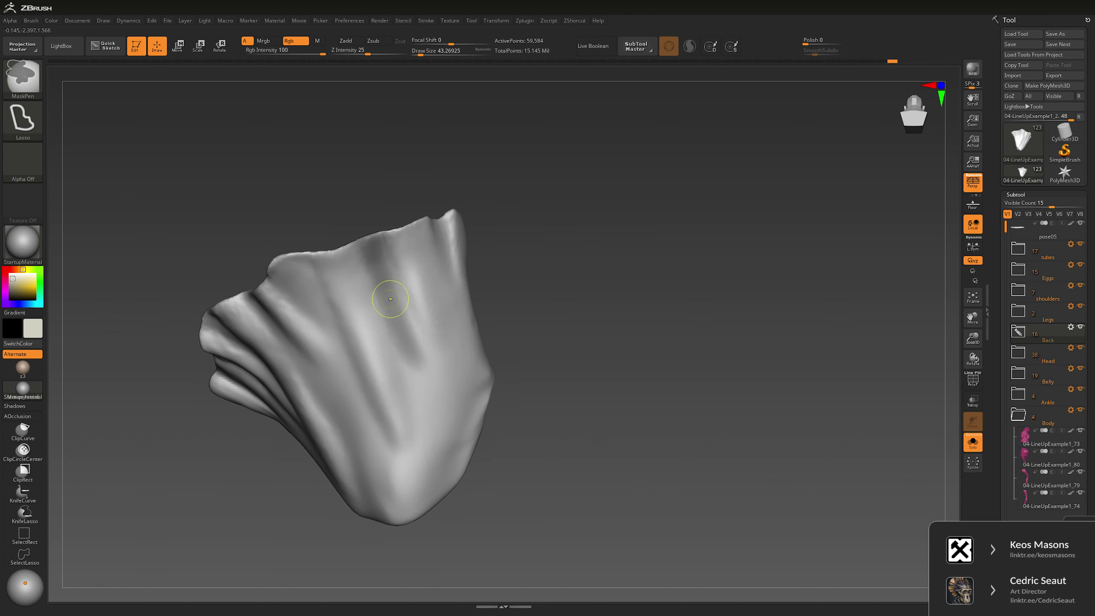
drag(539, 298, 388, 328)
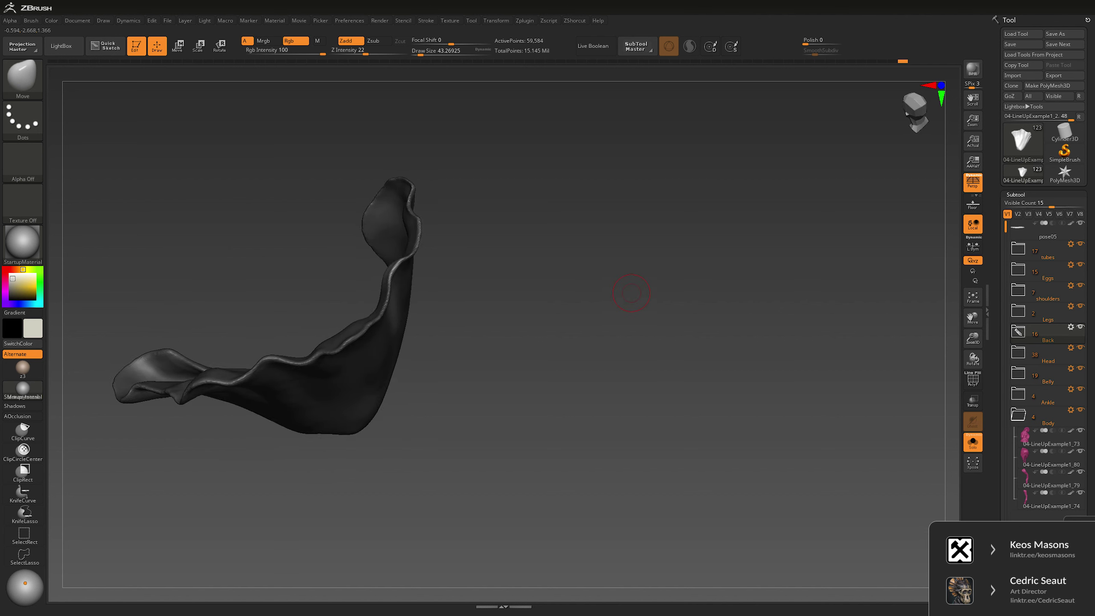
Step: Displace the unmasked fold with the transform gizmo and smooth its rough edges at a draw size of about 38
key(w)
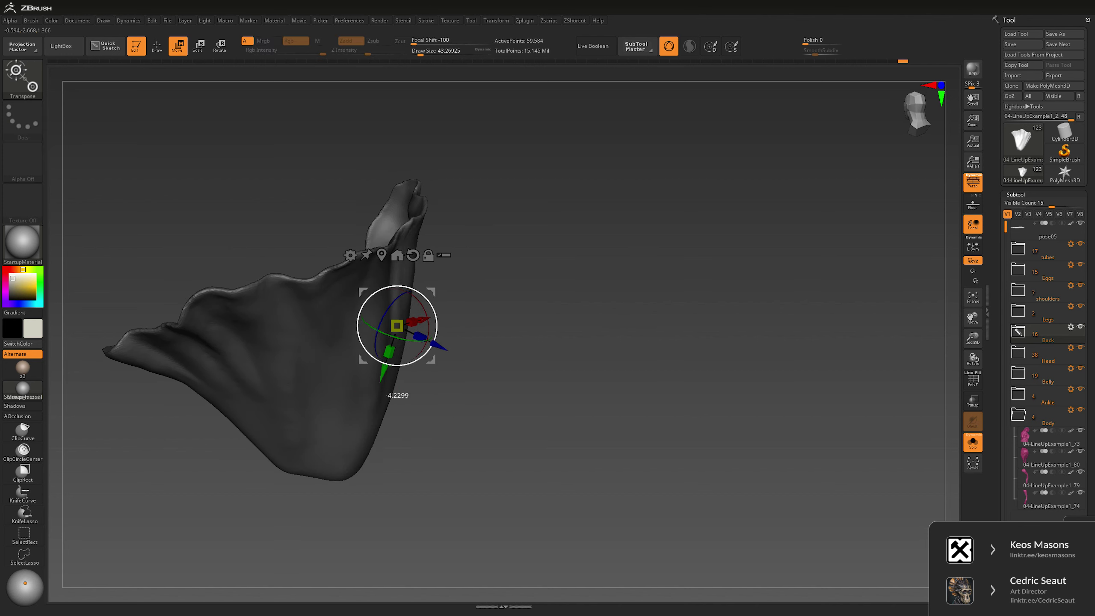
drag(387, 379, 396, 328)
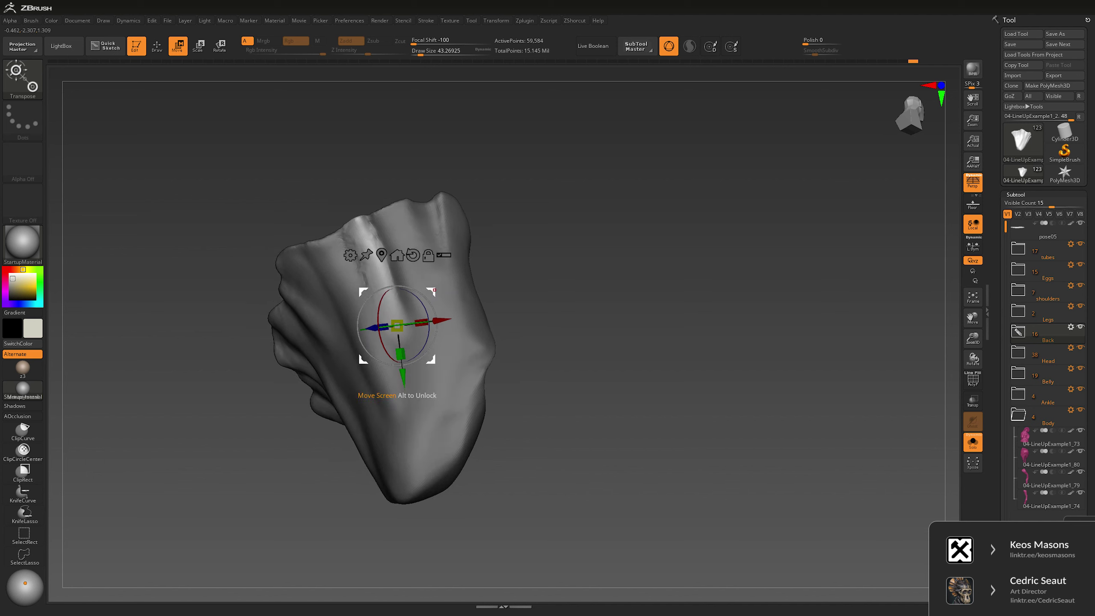
drag(448, 277, 508, 308)
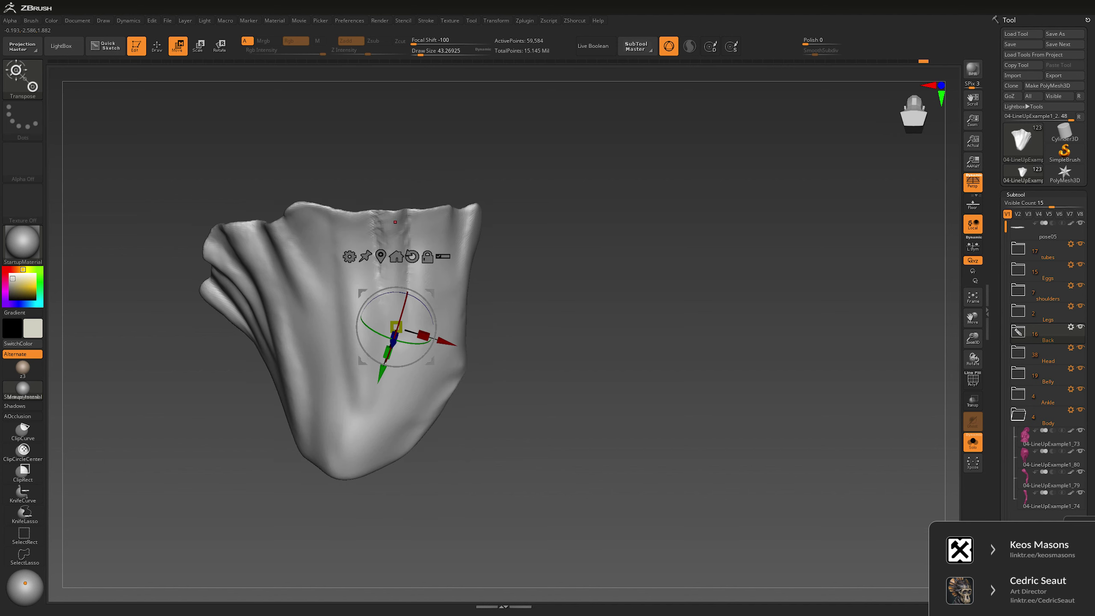
key(q)
key(shift)
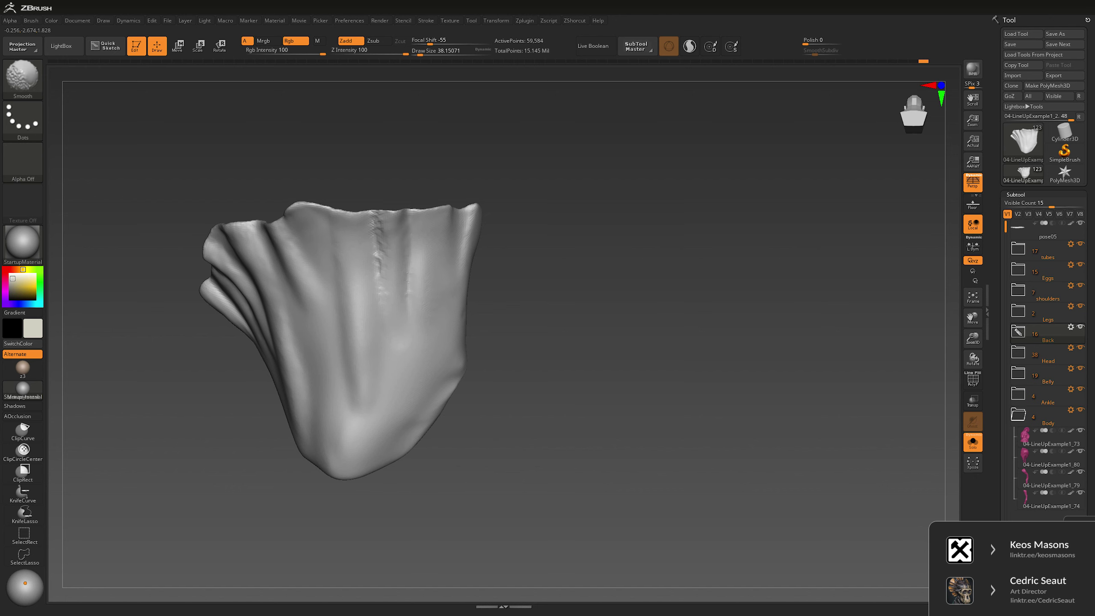
drag(509, 307, 519, 392)
Step: Reshape the frill's pointed corner and nearby rim with the Move brush, reducing the draw size from about 121 to 29
key(space)
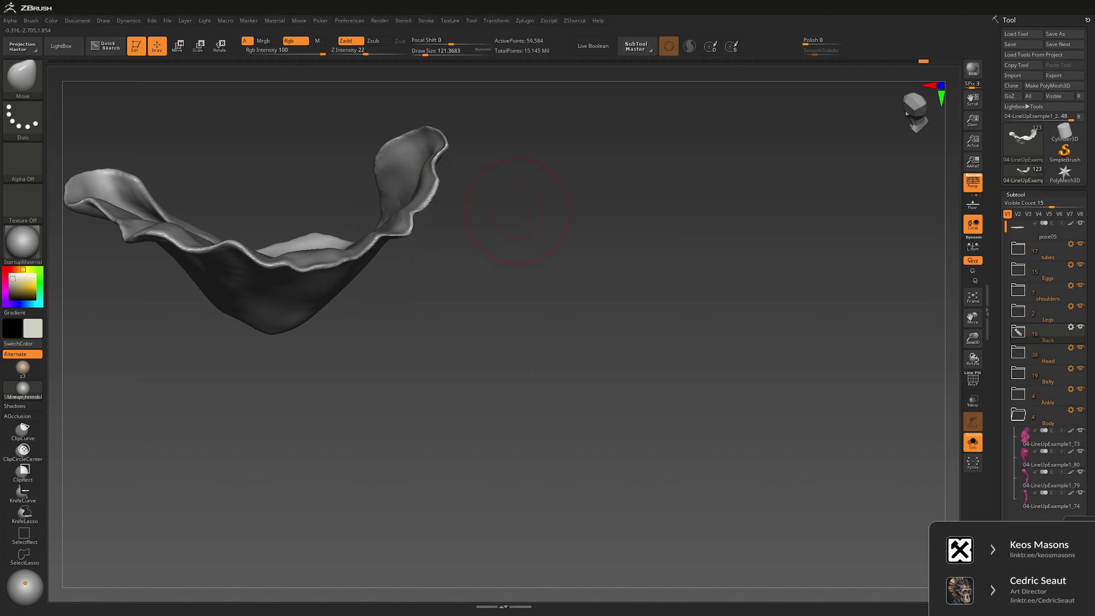
drag(518, 212, 396, 227)
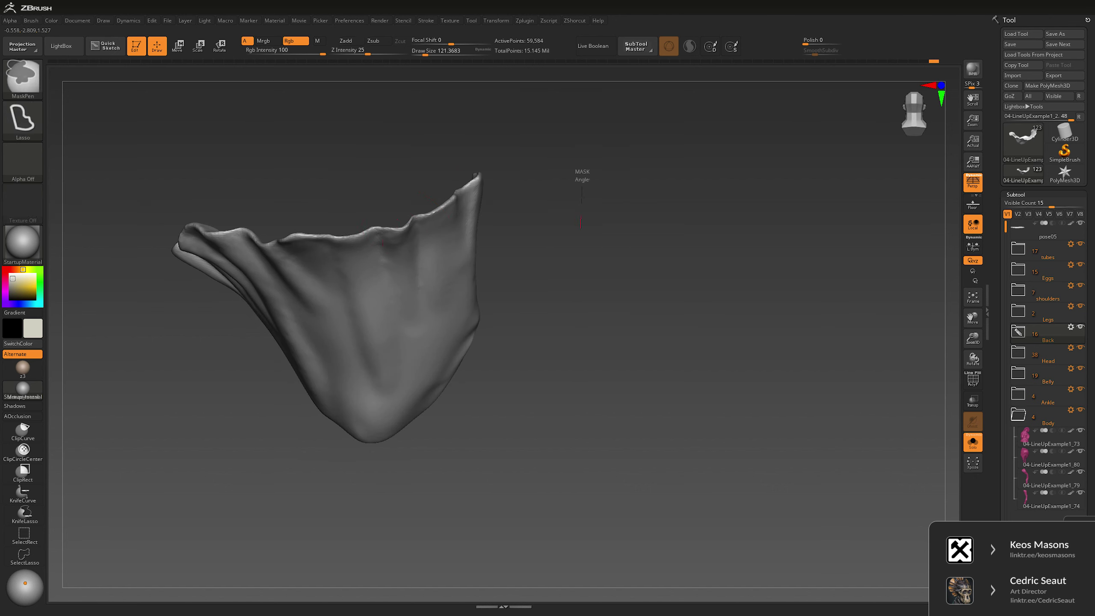
drag(582, 171, 409, 233)
key(space)
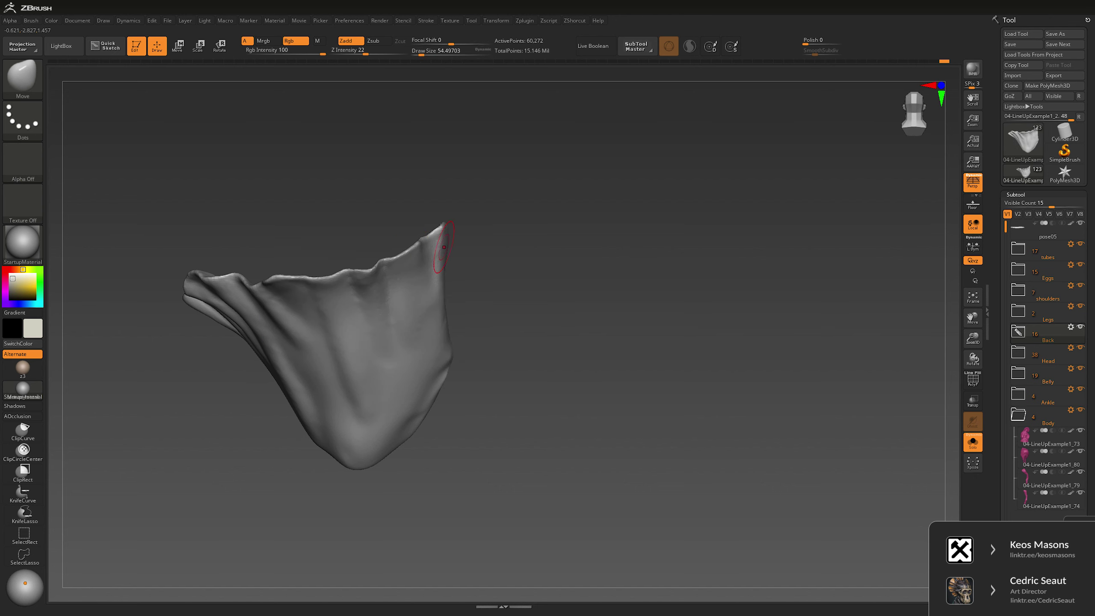
drag(577, 240, 387, 241)
key(space)
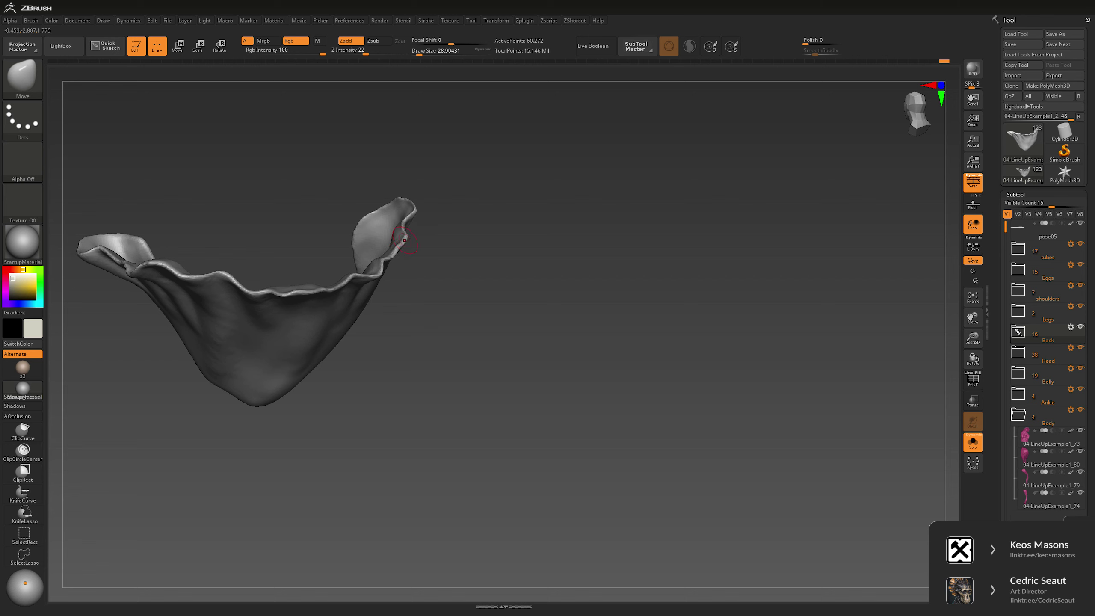
Step: Push small waves into the frill's front rim with the Move brush and raise the draw size to about 43
drag(343, 294, 334, 295)
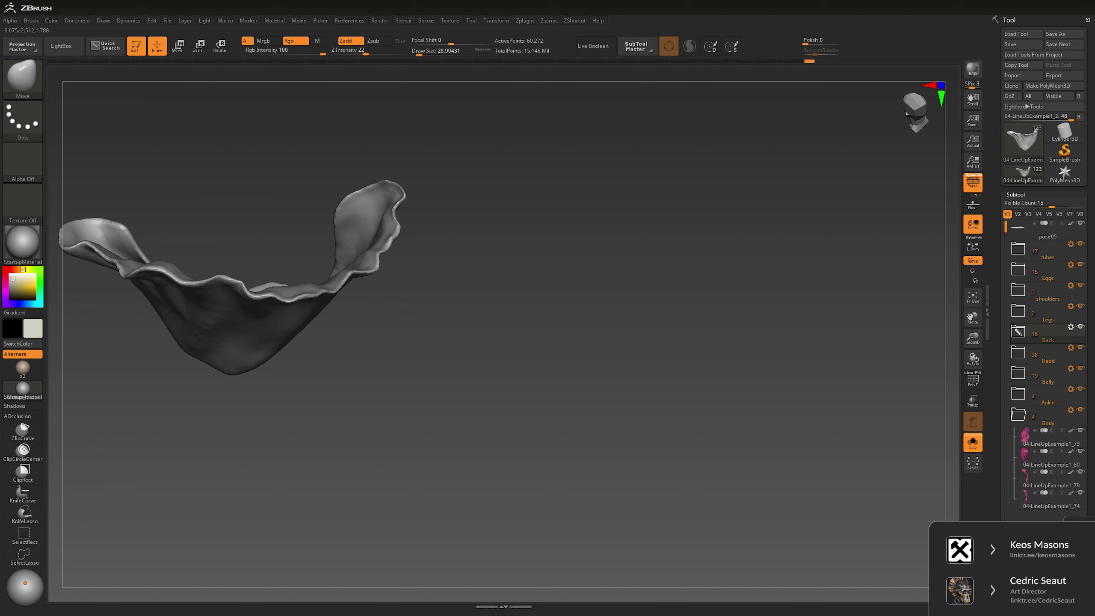
drag(241, 280, 248, 288)
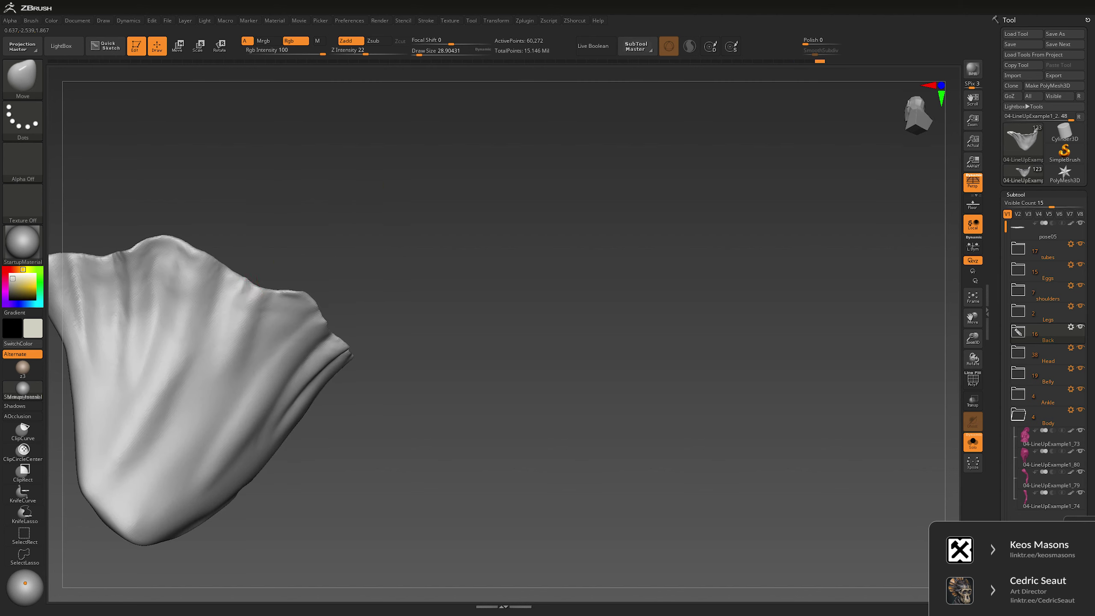
drag(457, 337, 342, 280)
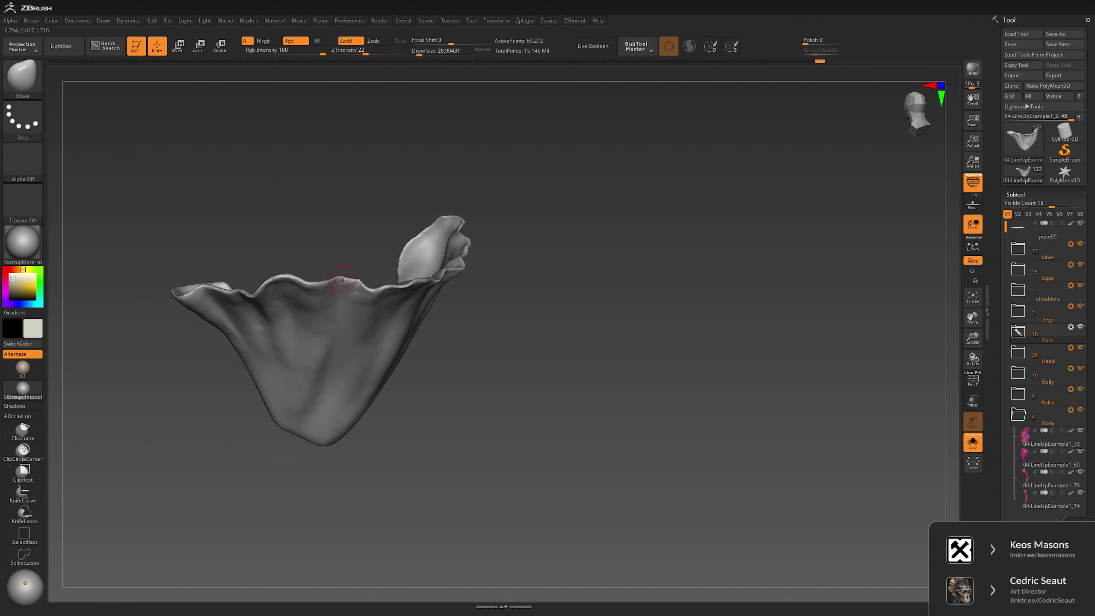
key(bracketright)
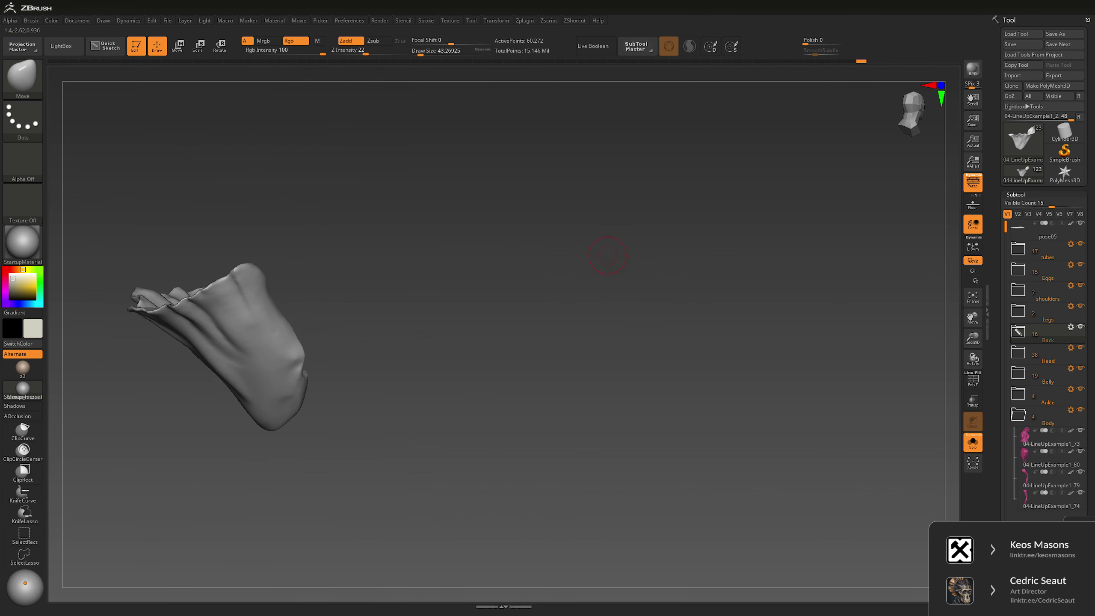
Step: Choose the Clay brush, show the full creature, and select and isolate the back frill just below its head
key(b)
key(c)
key(l)
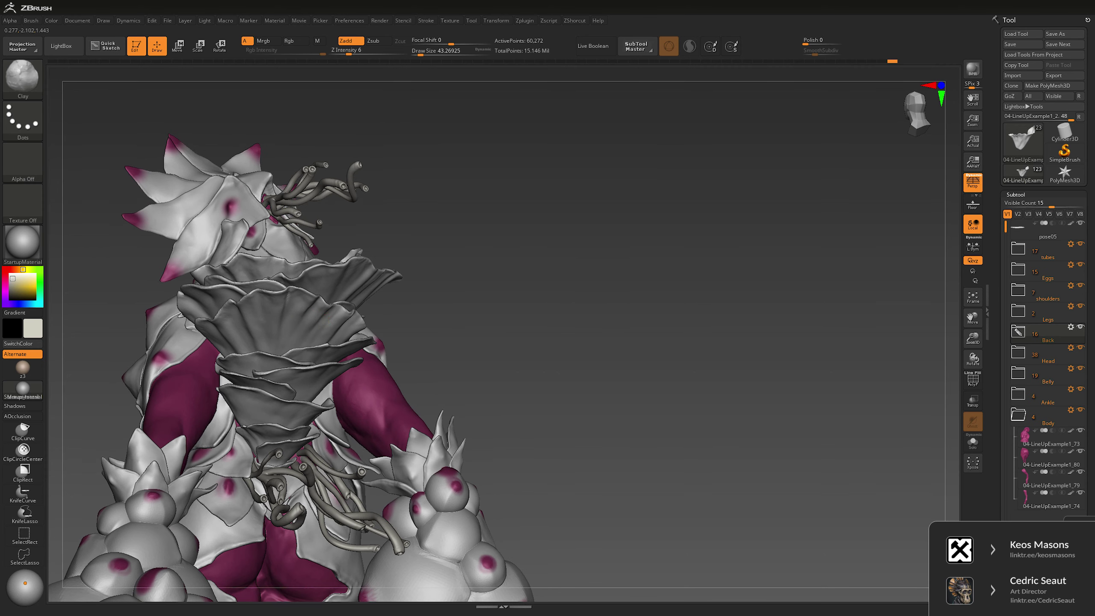
alt+click(287, 278)
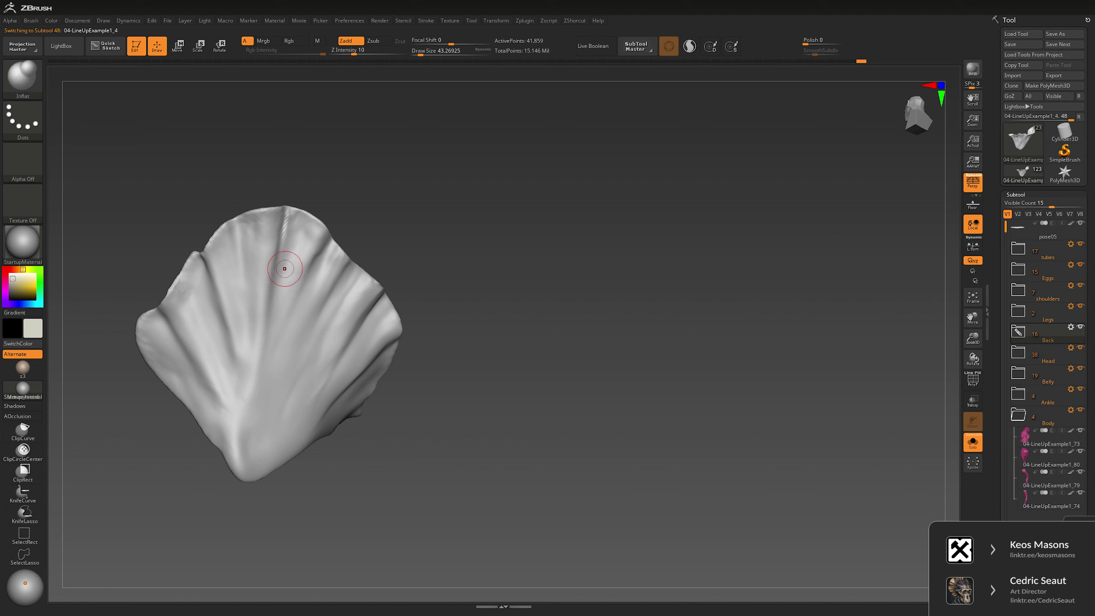
Step: Build up the ridges between the isolated frill's folds with the Inflat brush at Z intensity 10 and a draw size of about 43
right_click(244, 233)
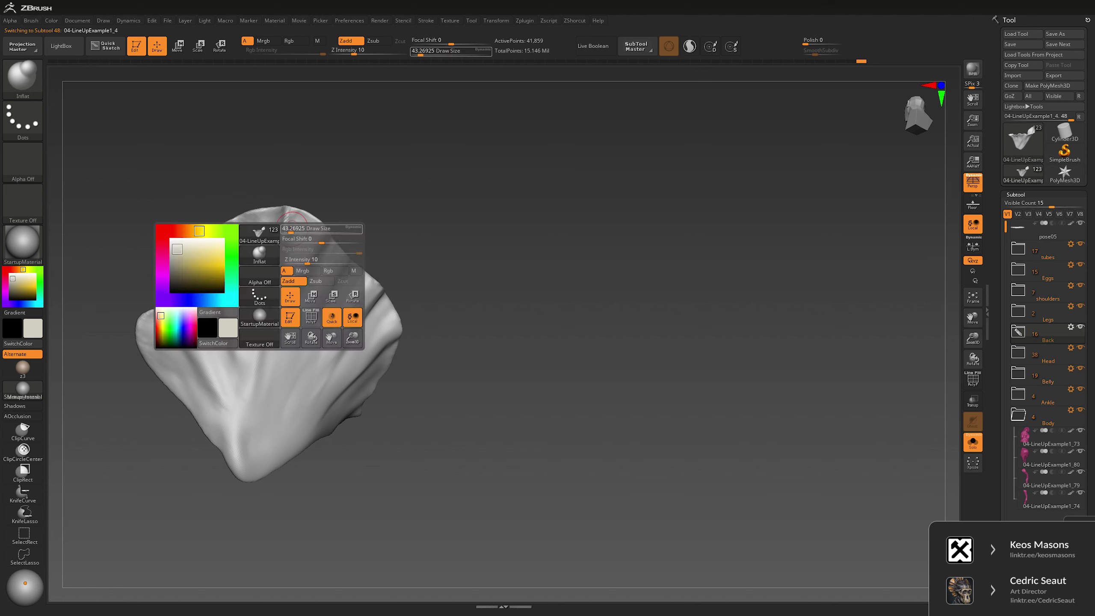
drag(244, 234, 228, 233)
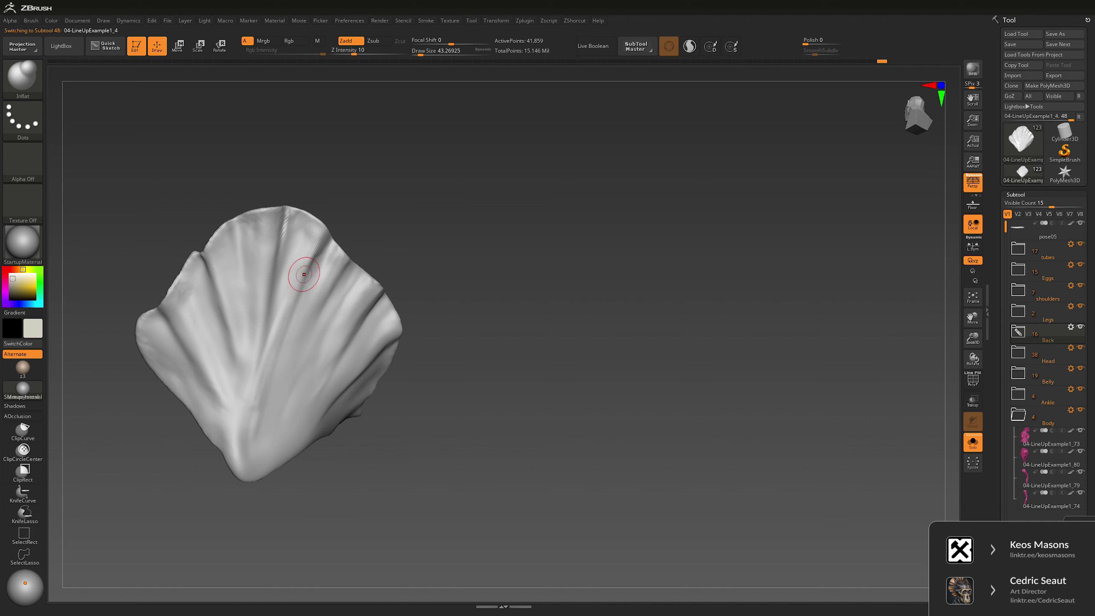
key(shift)
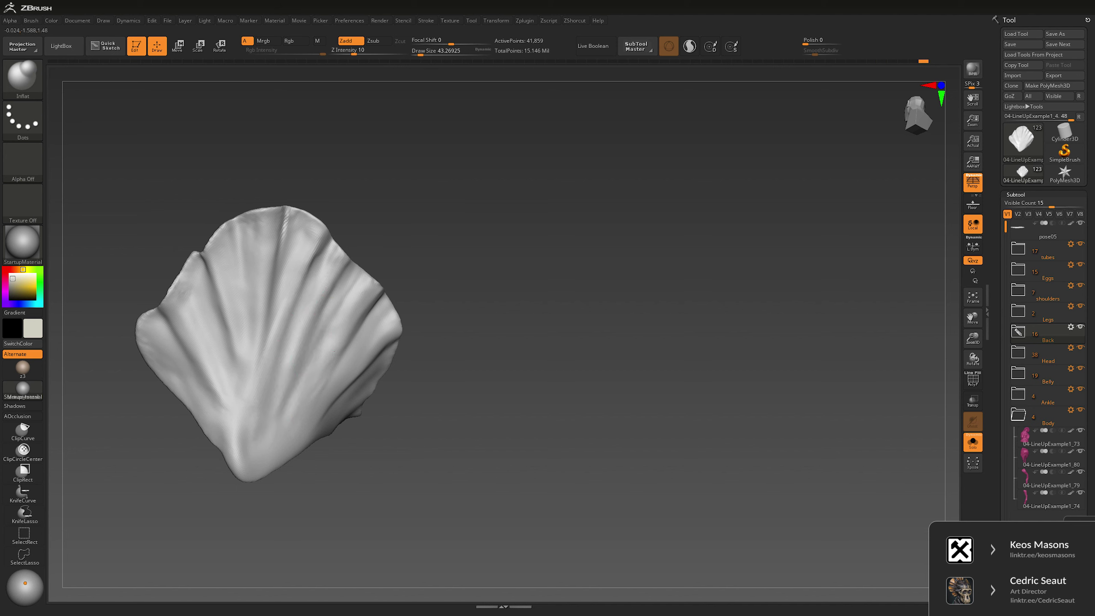
key(ctrl+z)
key(ctrl+z)
key(ctrl+shift+z)
key(ctrl+shift+z)
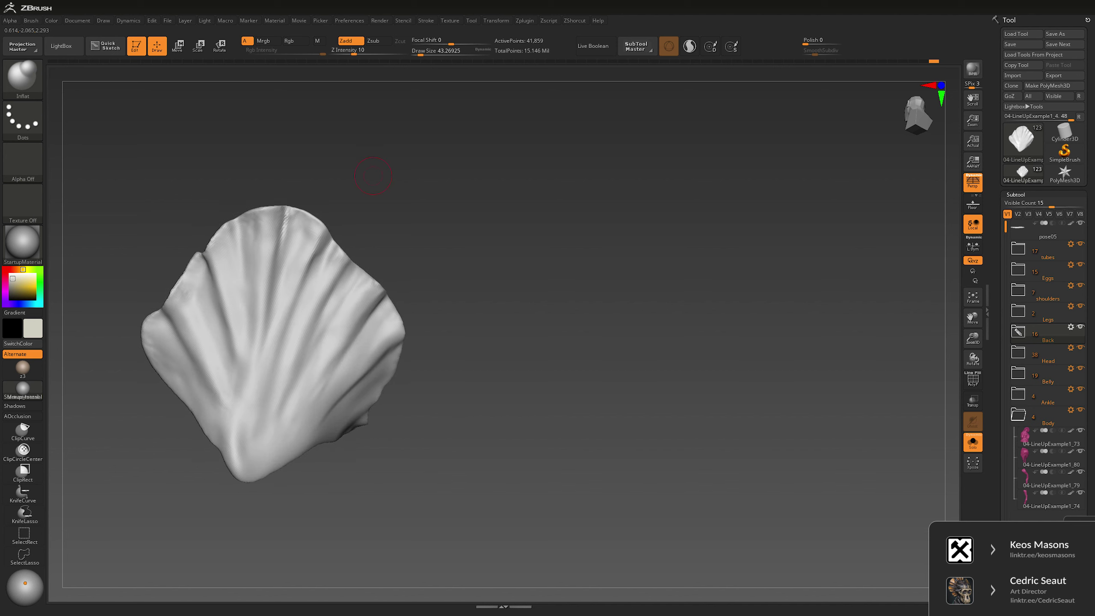
Step: Refine the frill's side folds with the Inflat brush at a draw size of about 33, comparing strokes through undo and redo
key(space)
key(ctrl+z)
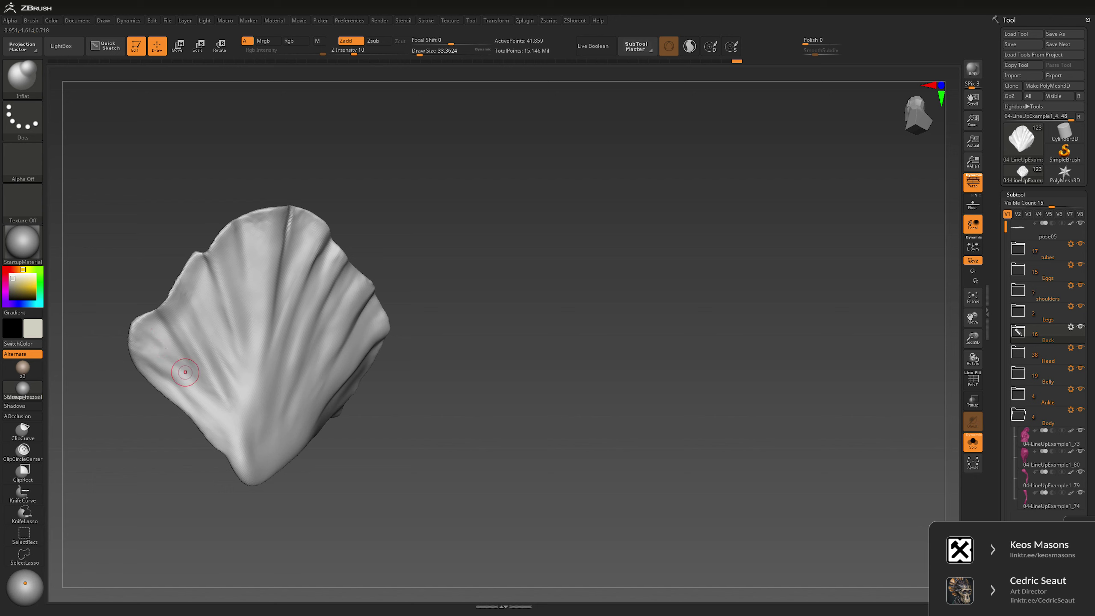
key(ctrl+shift+z)
key(ctrl+shift+z)
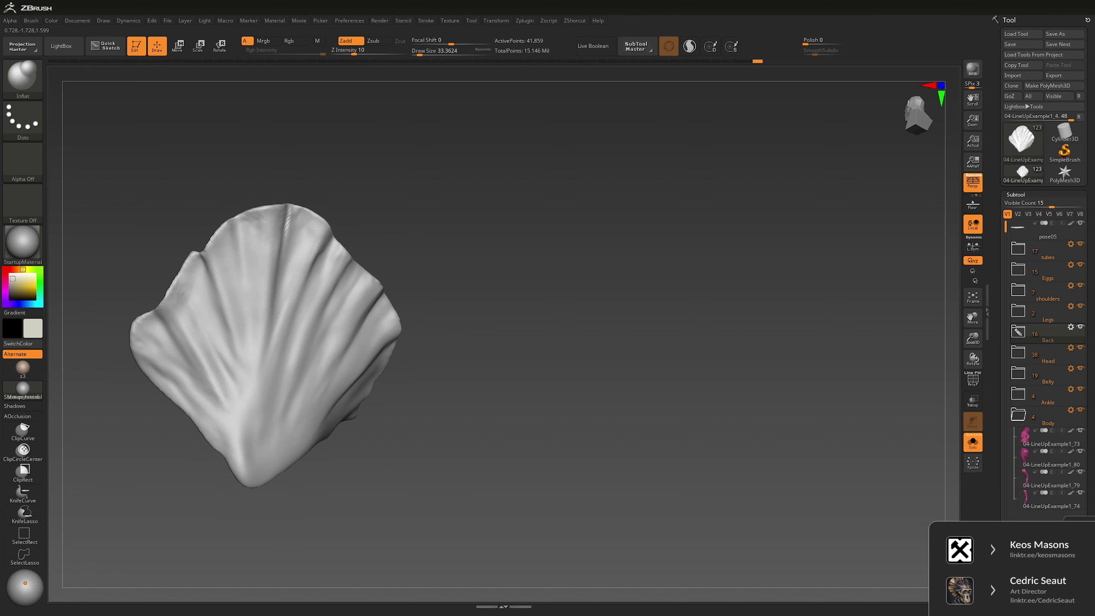
drag(217, 214, 216, 213)
key(b)
key(s)
key(2)
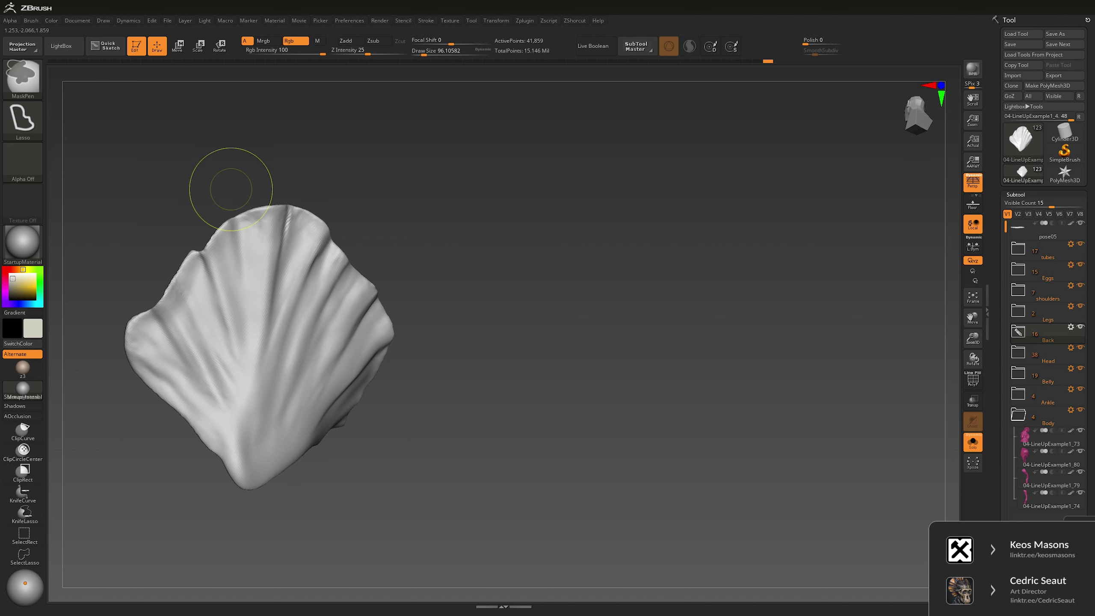
mouse_move(231, 275)
ctrl+mouse_down()
mouse_move(211, 190)
mouse_move(302, 186)
mouse_move(438, 211)
ctrl+mouse_up()
ctrl+click(239, 201)
ctrl+click(257, 176)
Step: Reshape the isolated frill's outline with the Move brush, raising the draw size from about 96 to about 140
key(b)
key(m)
key(v)
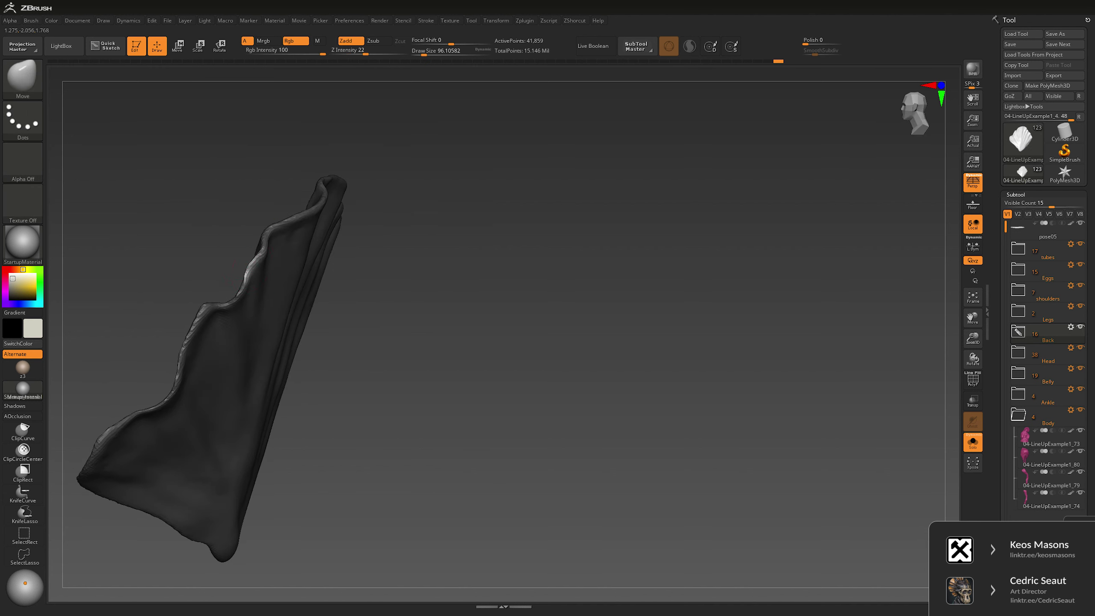
drag(253, 267, 247, 271)
key(ctrl+shift+a)
drag(431, 302, 274, 260)
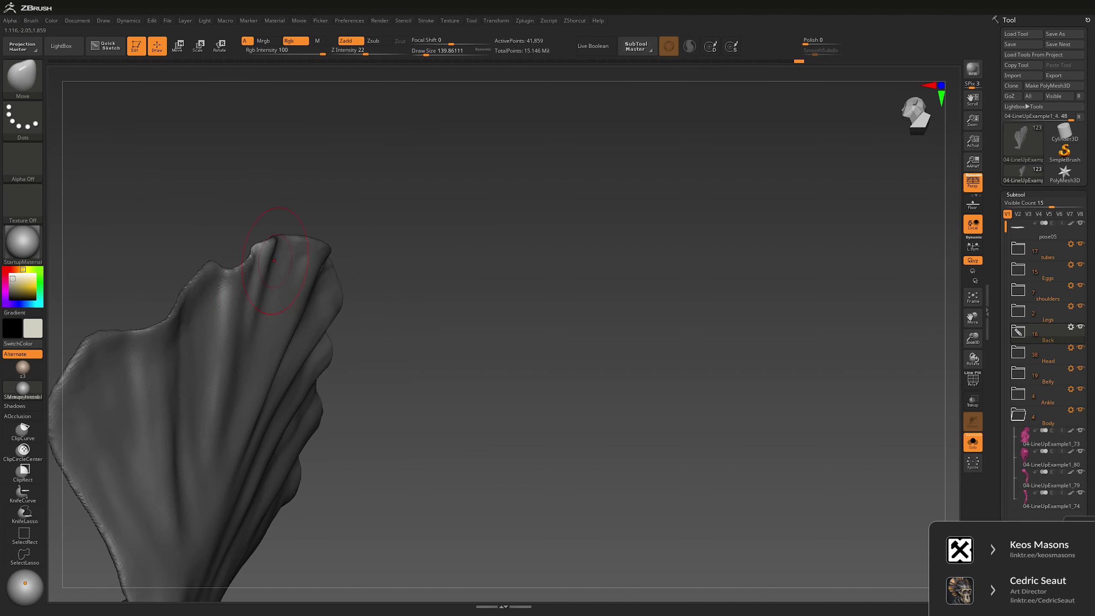
drag(496, 182, 366, 198)
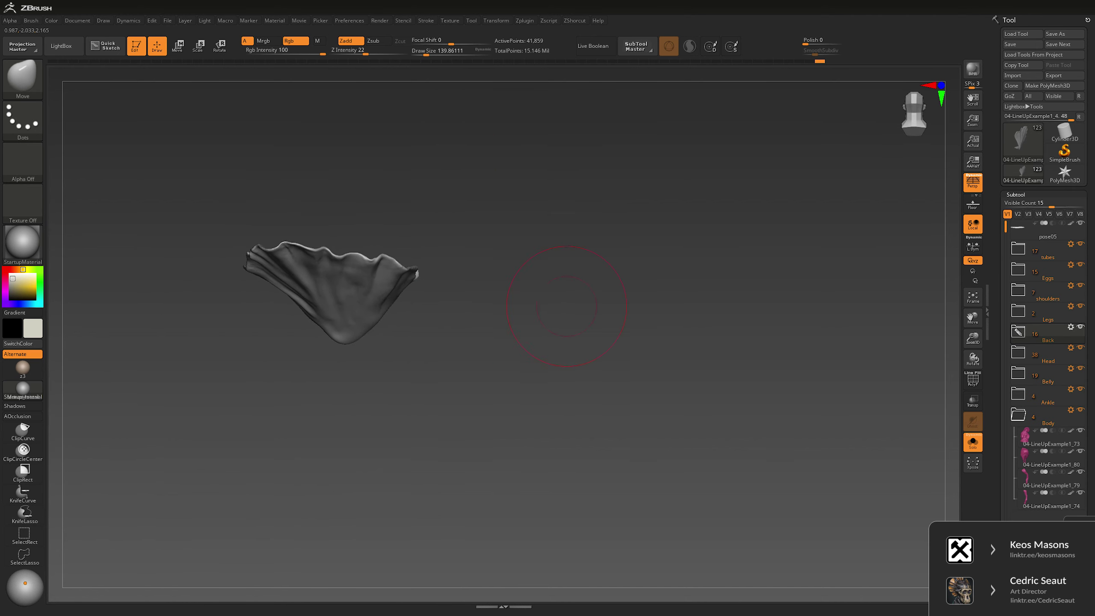
Step: Push small waves into the frill's upper rim with the Move brush at draw sizes of about 25 and 43
key(space)
mouse_move(556, 287)
mouse_down()
mouse_move(496, 287)
mouse_move(551, 285)
mouse_up()
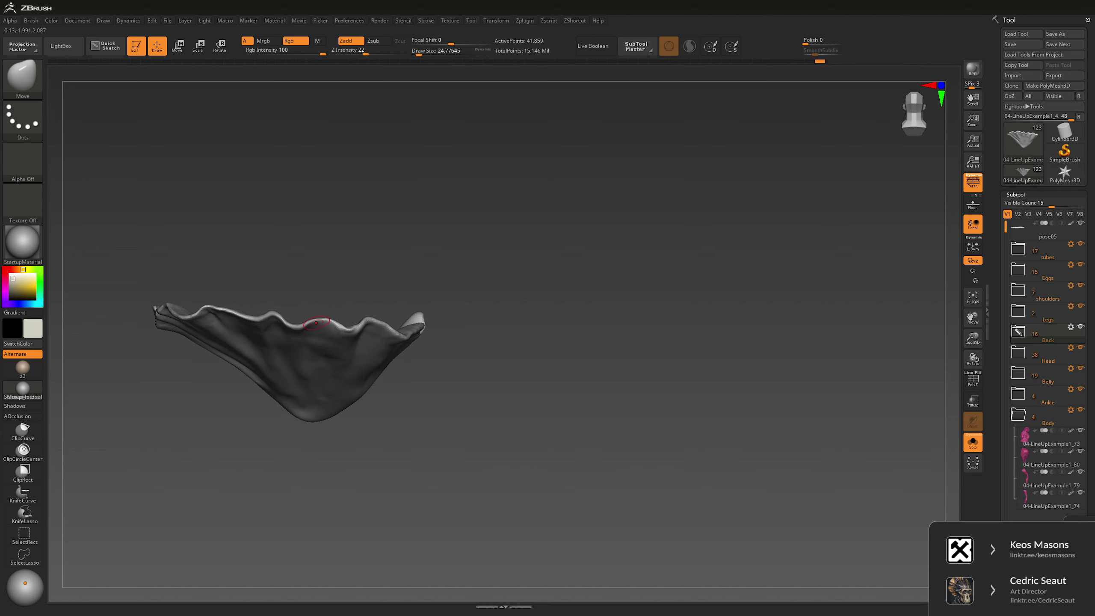
key(space)
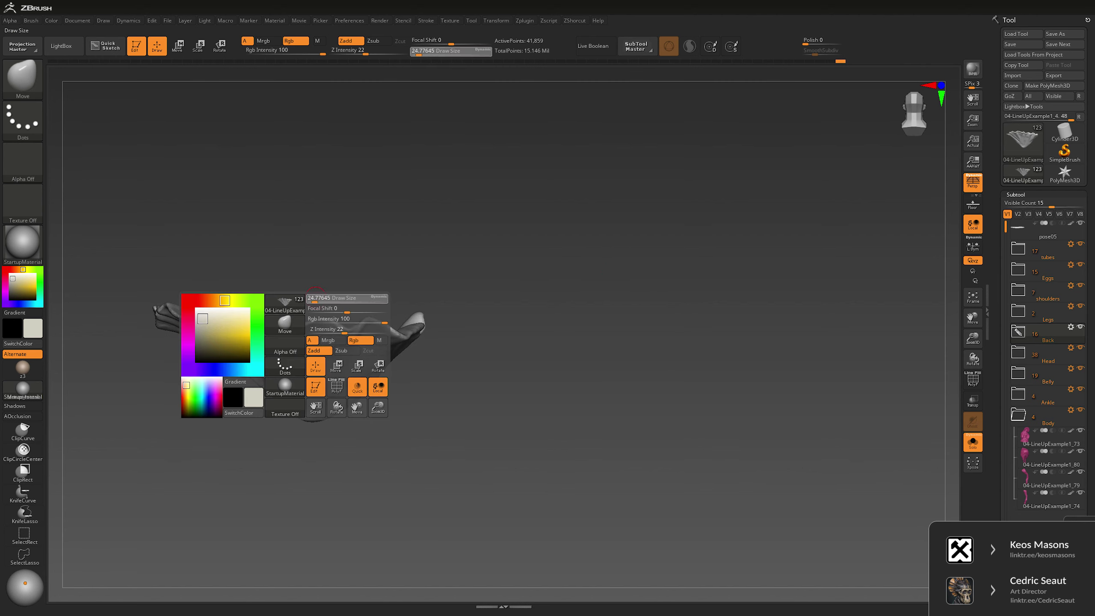
drag(294, 323, 311, 321)
drag(259, 257, 238, 315)
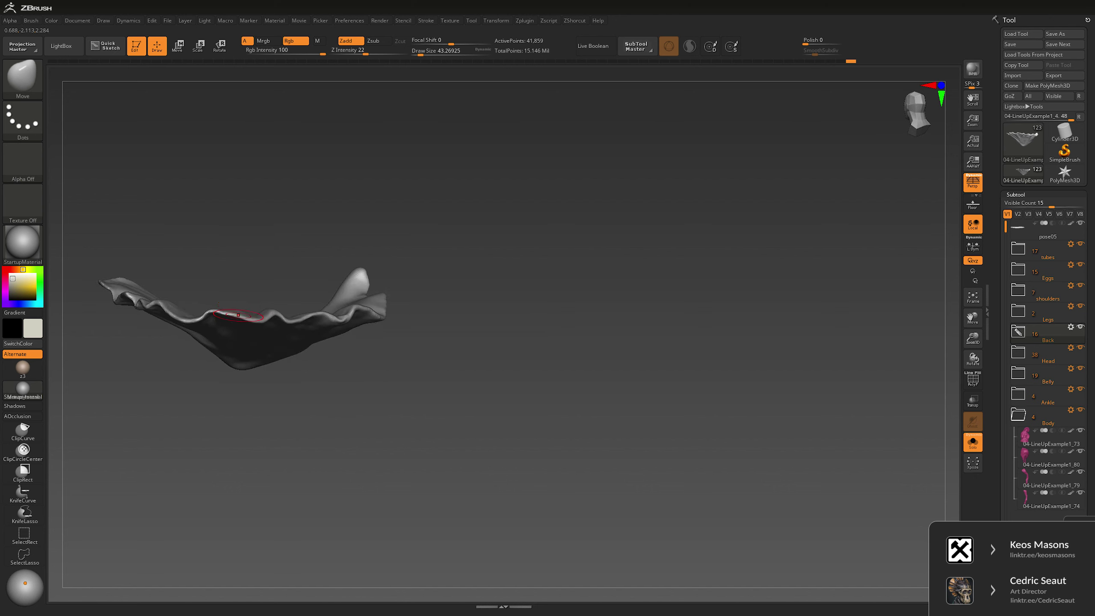
drag(268, 272, 347, 210)
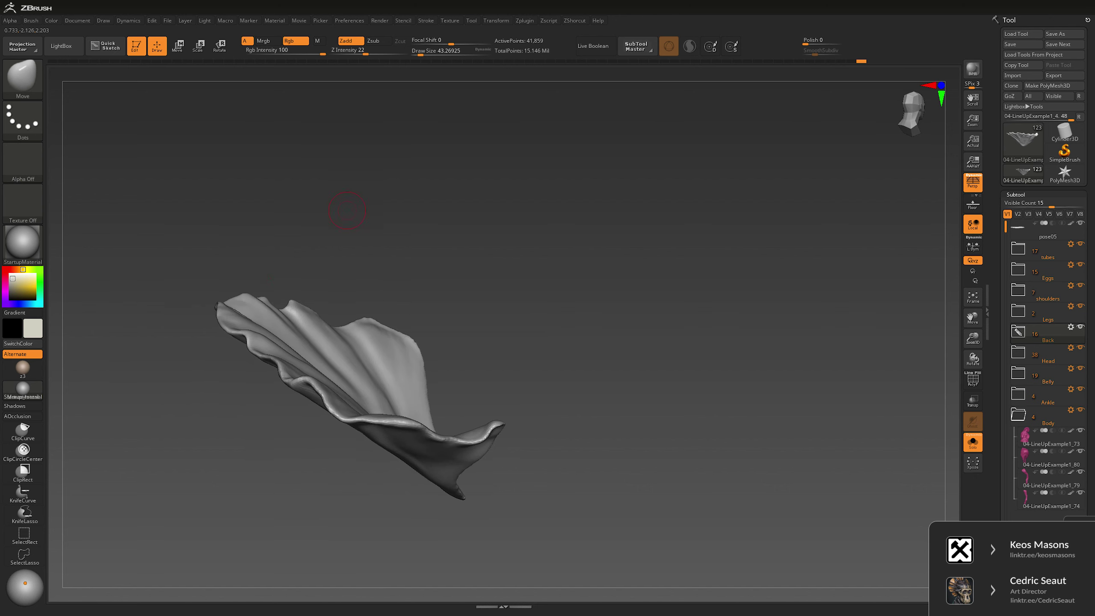
Step: Adjust the frill's broad folds with the Move brush at a draw size of about 121, and compare it with the full creature
key(space)
drag(262, 320, 280, 319)
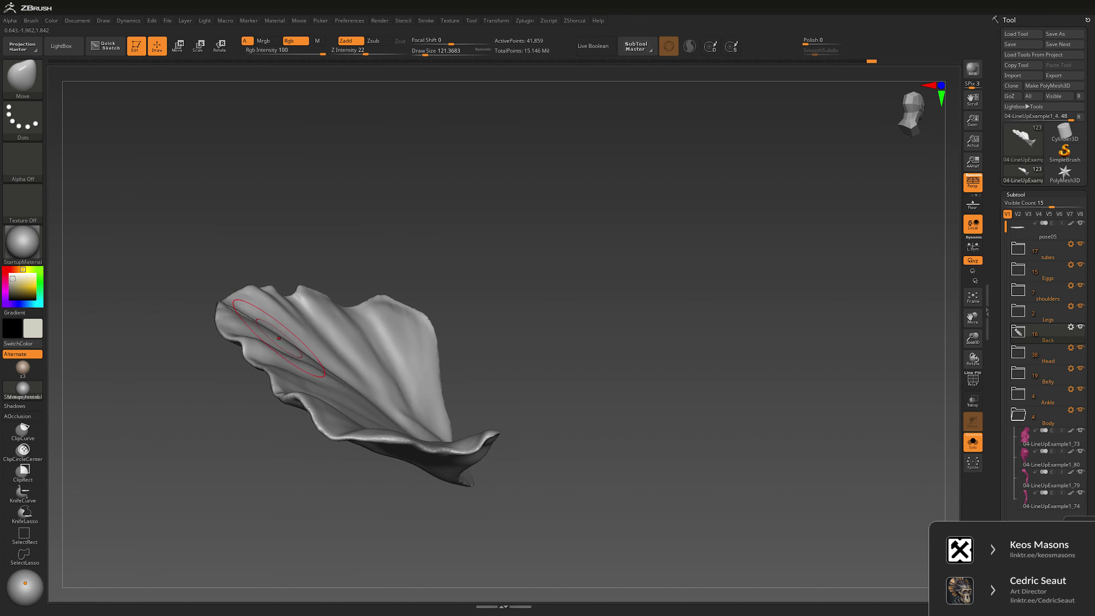
mouse_move(279, 339)
right_down()
mouse_move(266, 296)
mouse_move(516, 289)
right_up()
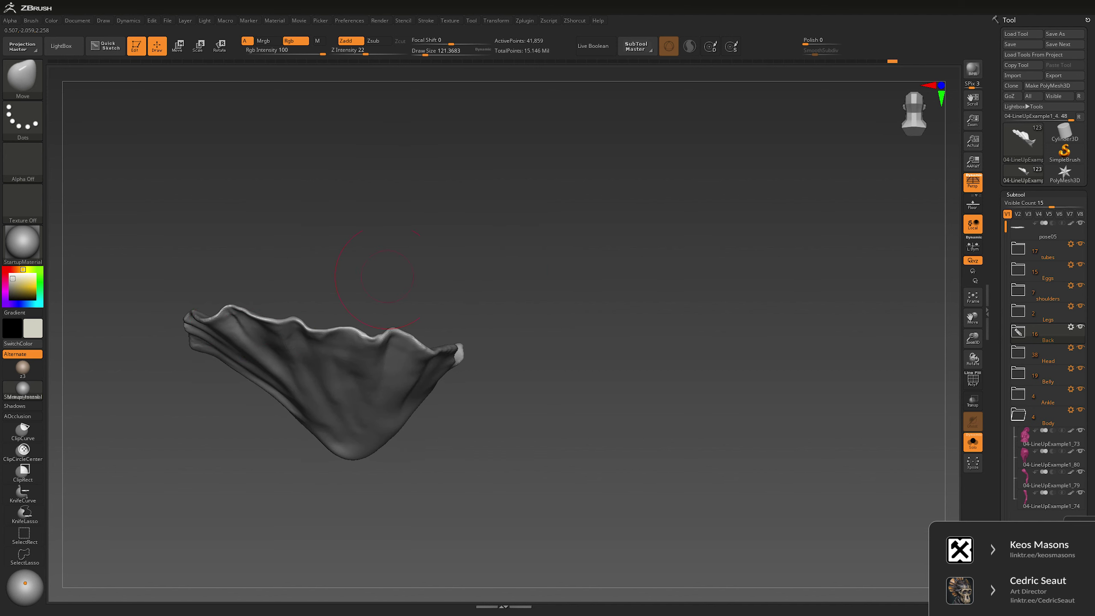
right_drag(387, 276, 487, 224)
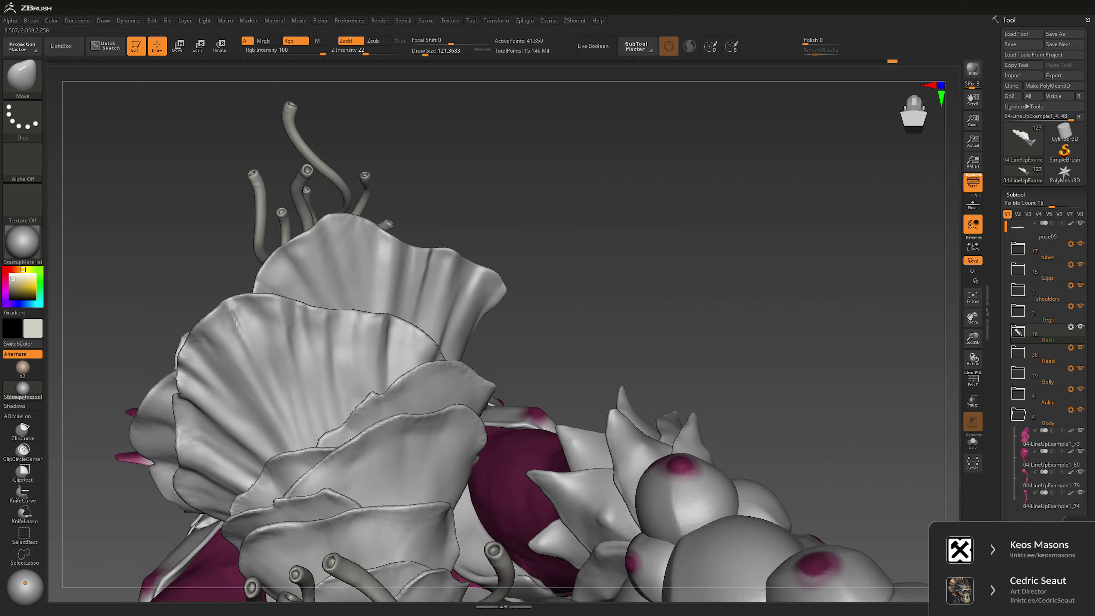
click(972, 442)
Step: Shift the frill's side rim into finer waves with the Move brush at a draw size of about 49
right_drag(358, 388, 318, 276)
key(space)
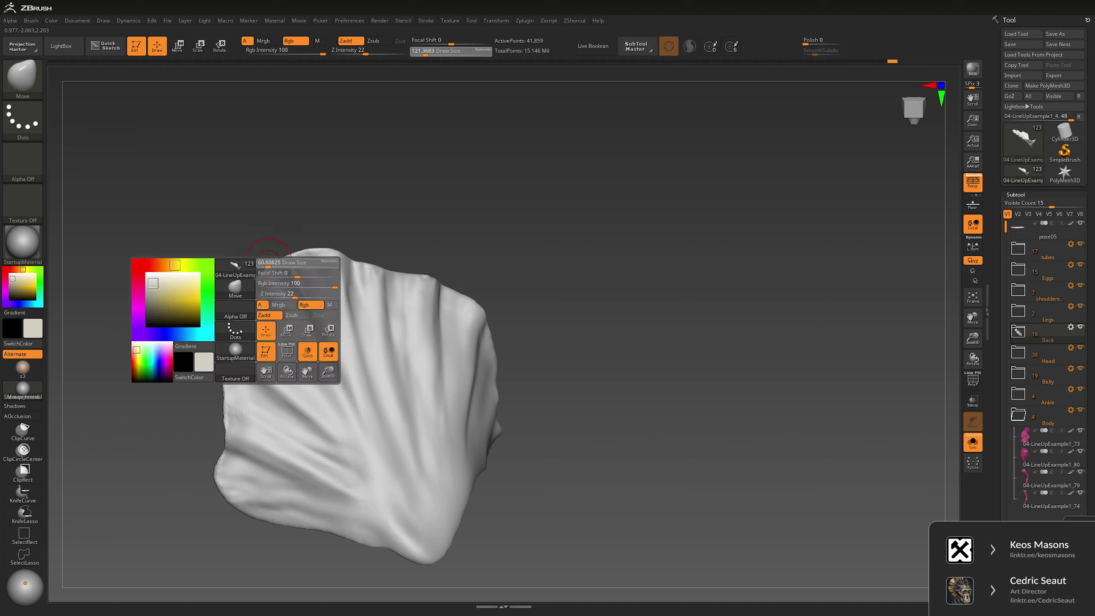
key(space)
drag(248, 263, 241, 263)
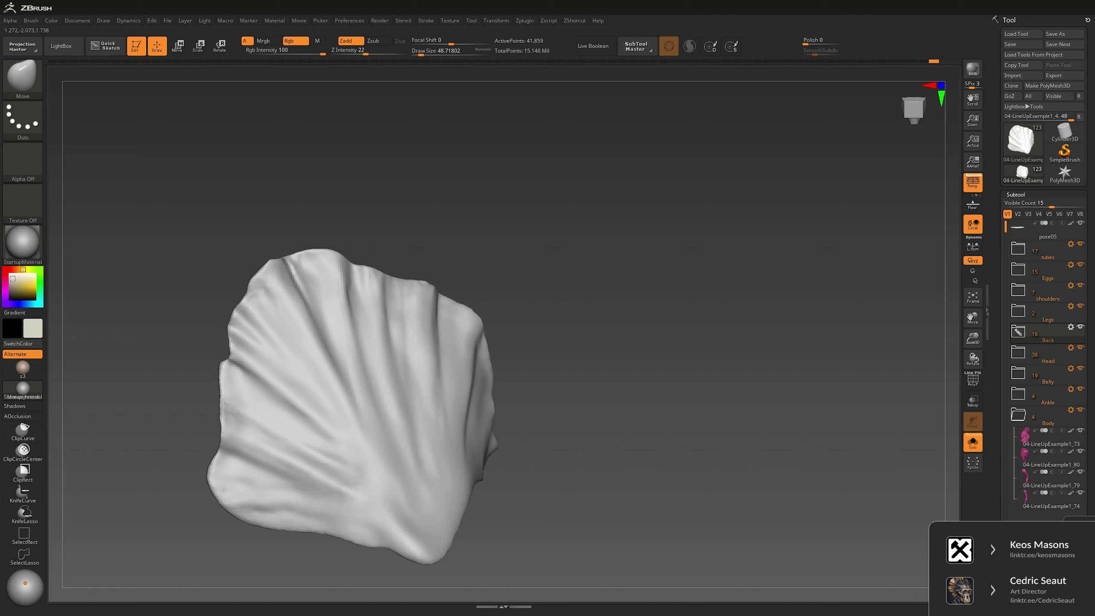
drag(232, 347, 224, 380)
key(ctrl+z)
key(ctrl+z)
key(ctrl+z)
key(ctrl+z)
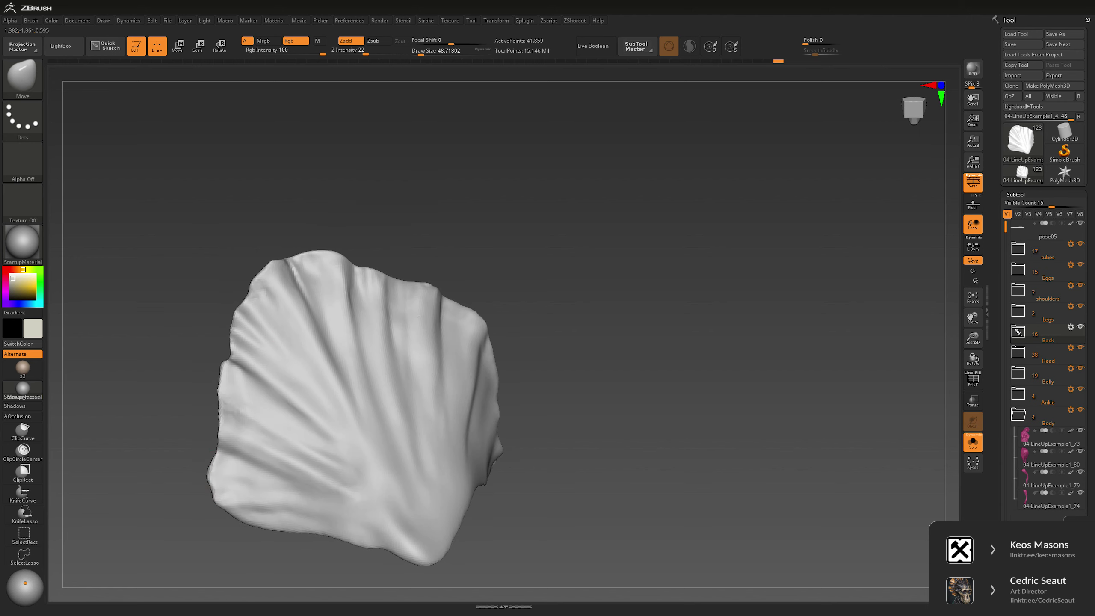
Step: Pull the peak of the frill's upper rim into gentle scallops with the Move brush at a draw size of about 61
key(ctrl+shift+z)
key(bracketright)
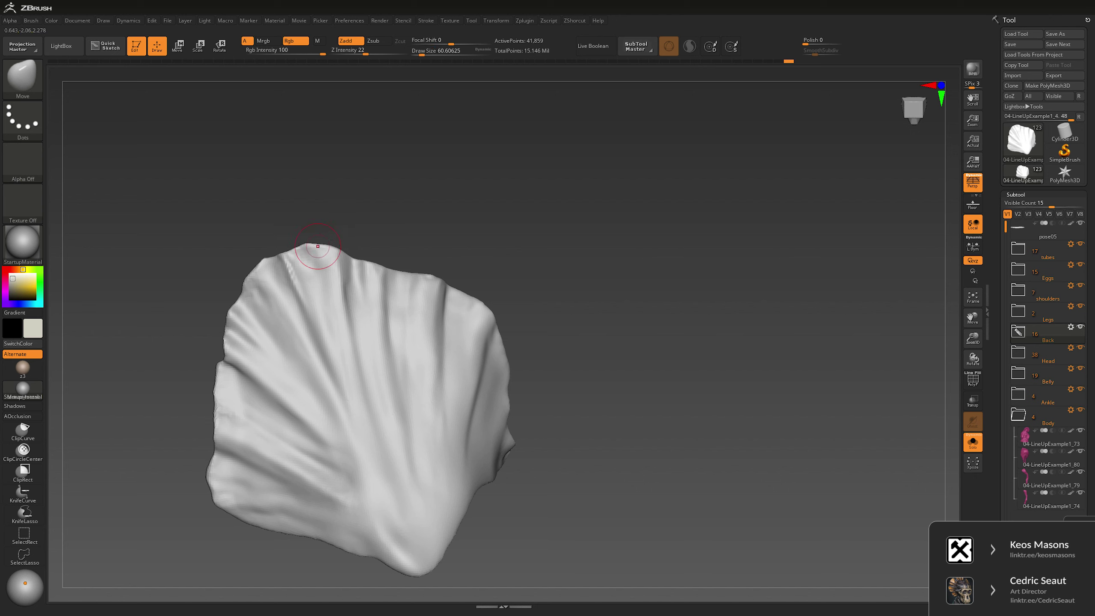
key(ctrl+shift+z)
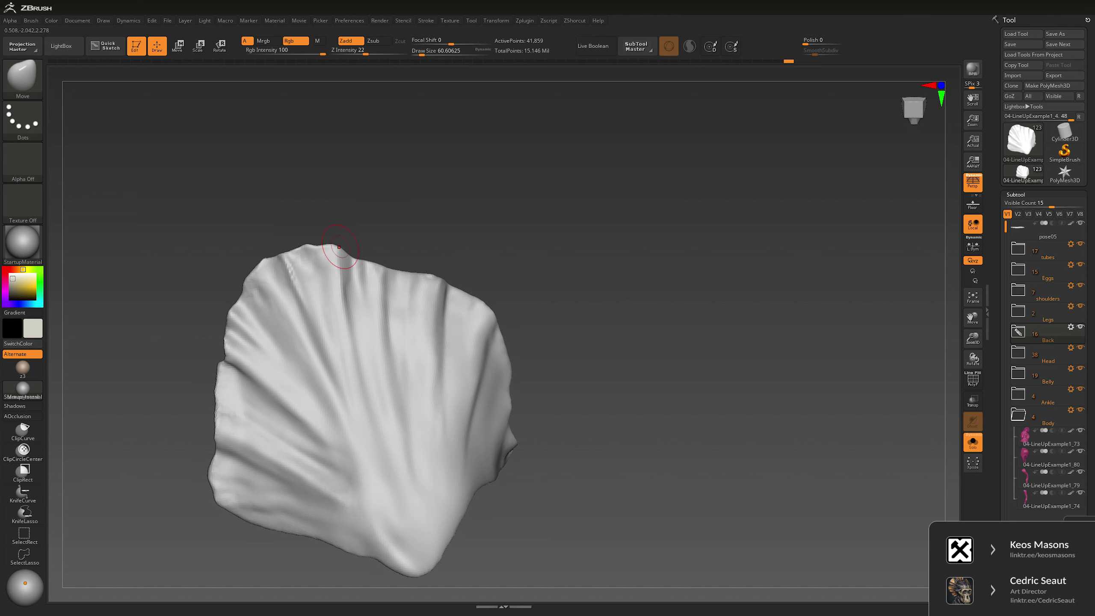
key(ctrl+shift+z)
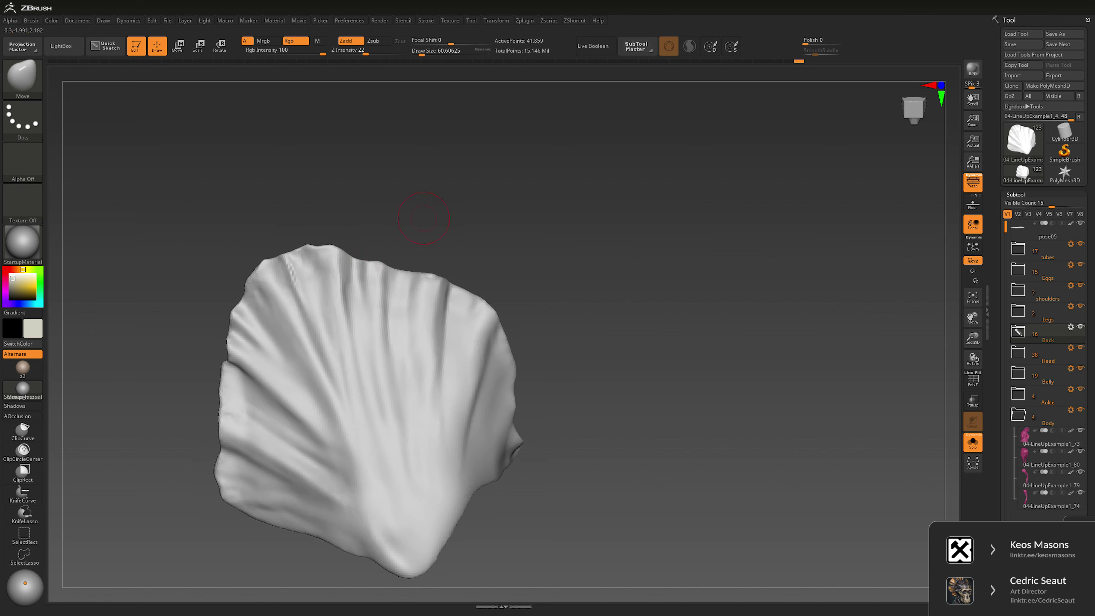
Step: Try a tiny bump in the middle of the frill's upper rim with the Move brush at a draw size of about 25
key(bracketleft)
key(bracketleft)
key(bracketleft)
key(bracketleft)
key(bracketleft)
key(ctrl+shift+z)
key(bracketright)
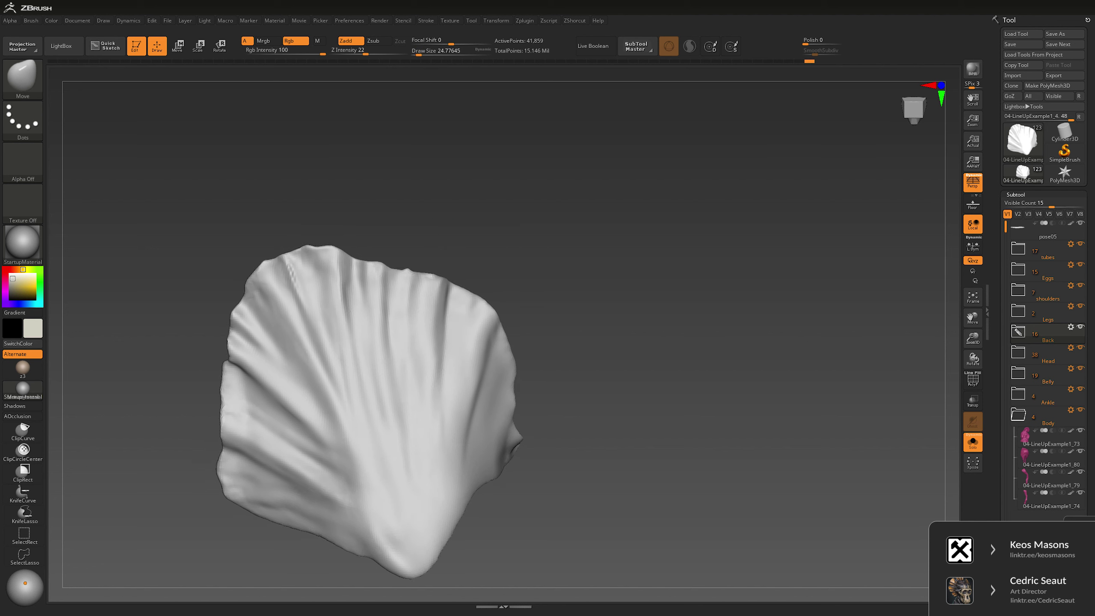
Step: Continue the rim waves from the upper middle down the frill's far side with the Move brush at a draw size of about 49
key(bracketright)
key(bracketright)
key(bracketright)
key(bracketright)
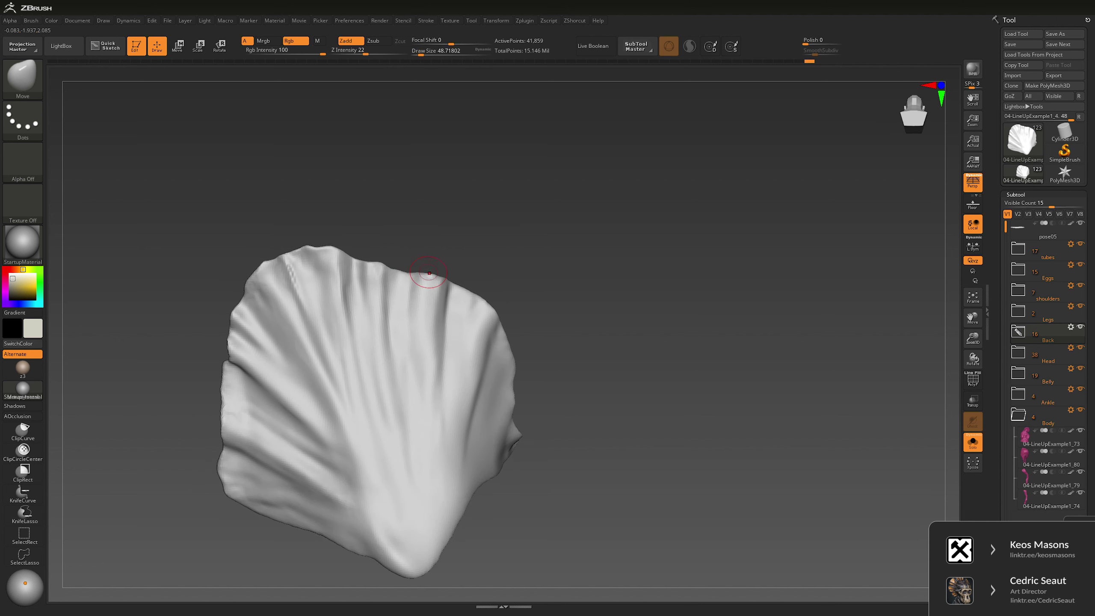
key(ctrl+shift+z)
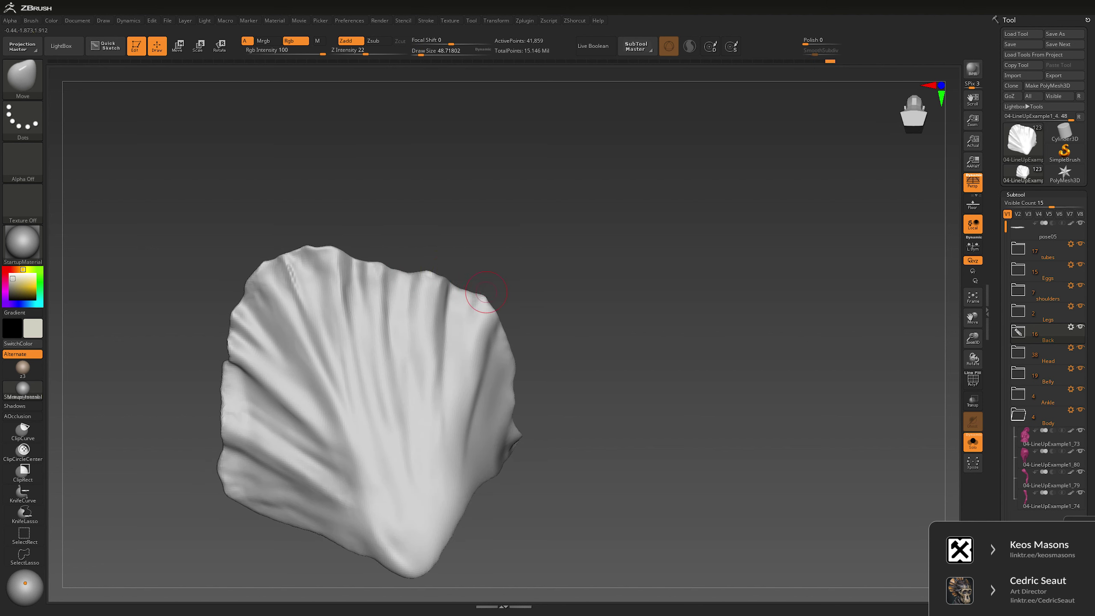
key(ctrl+shift+z)
key(ctrl+shift+z)
key(ctrl+shift+z)
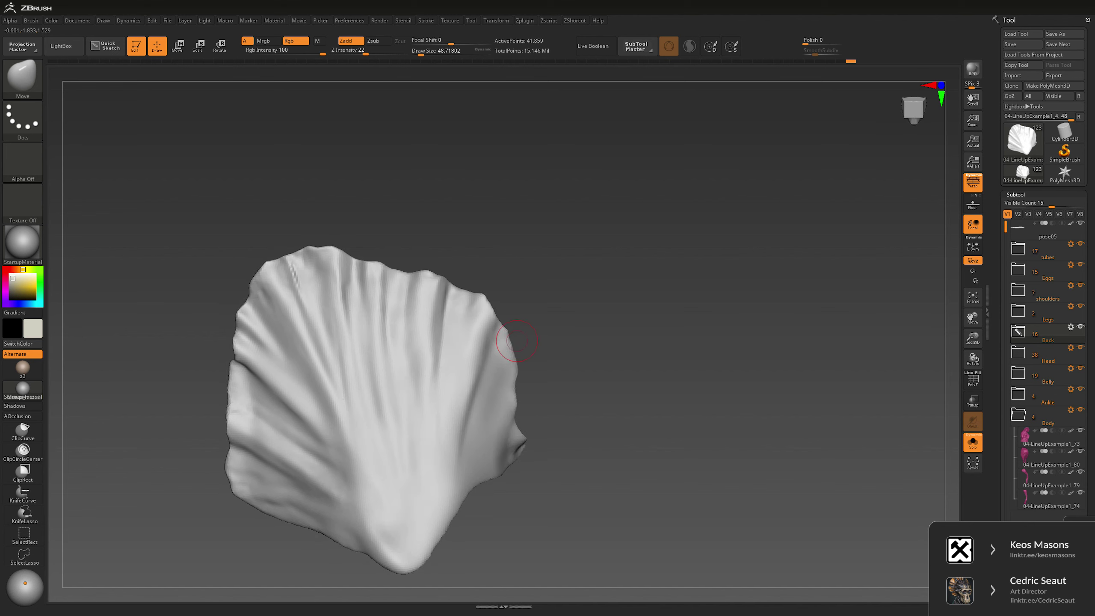
key(ctrl+shift+z)
key(ctrl+shift+z)
key(ctrl+shift+z)
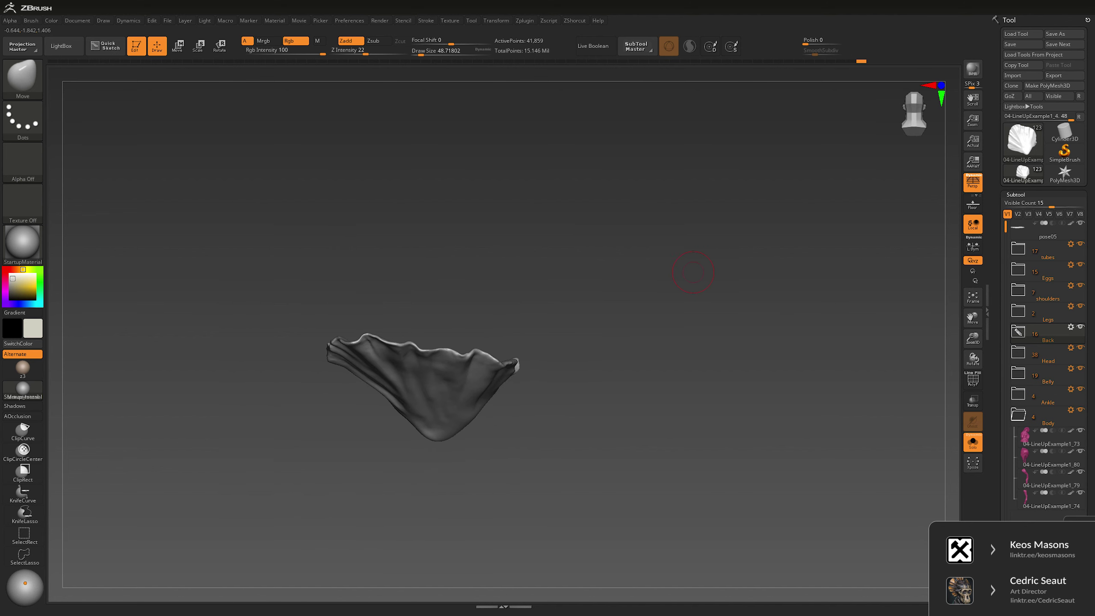
Step: Switch to the pose04 back frill and isolate it for Move brush work at a draw size of about 49
key(ctrl+z)
key(ctrl+z)
key(ctrl+z)
key(ctrl+z)
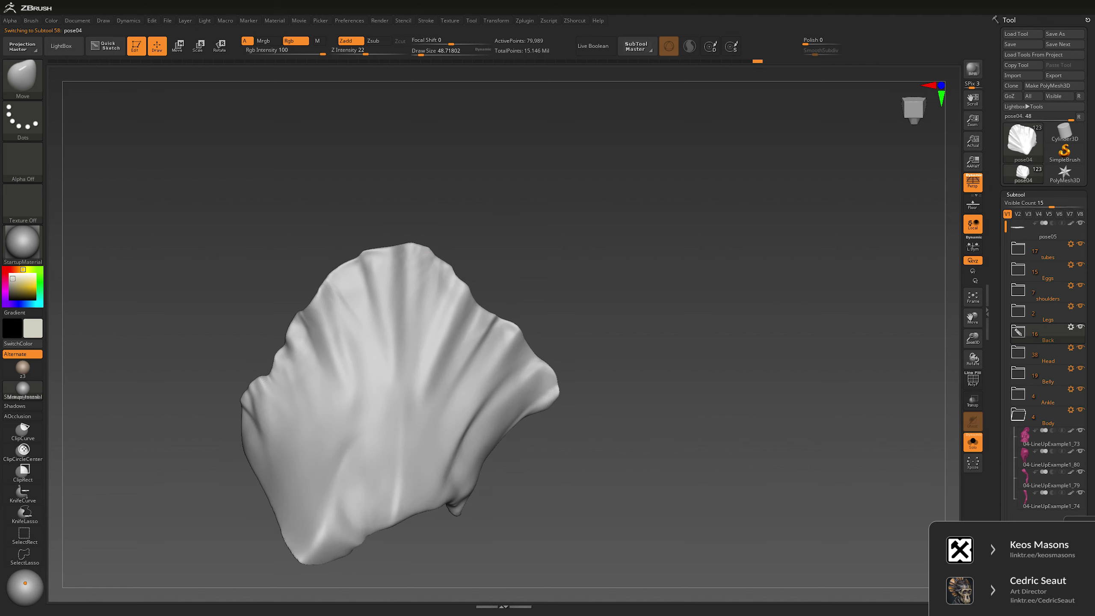
key(space)
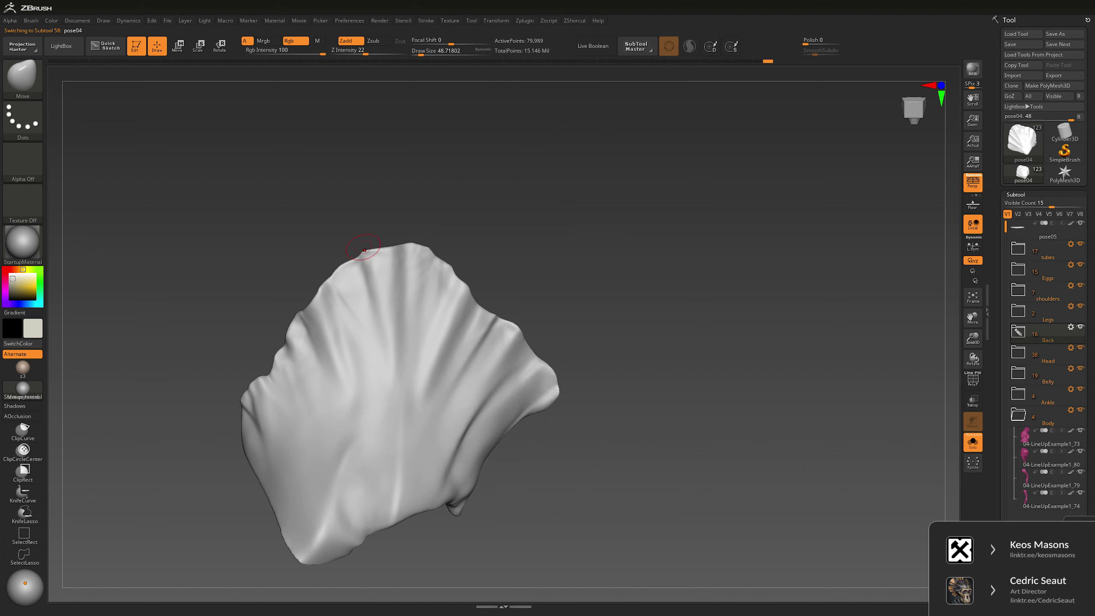
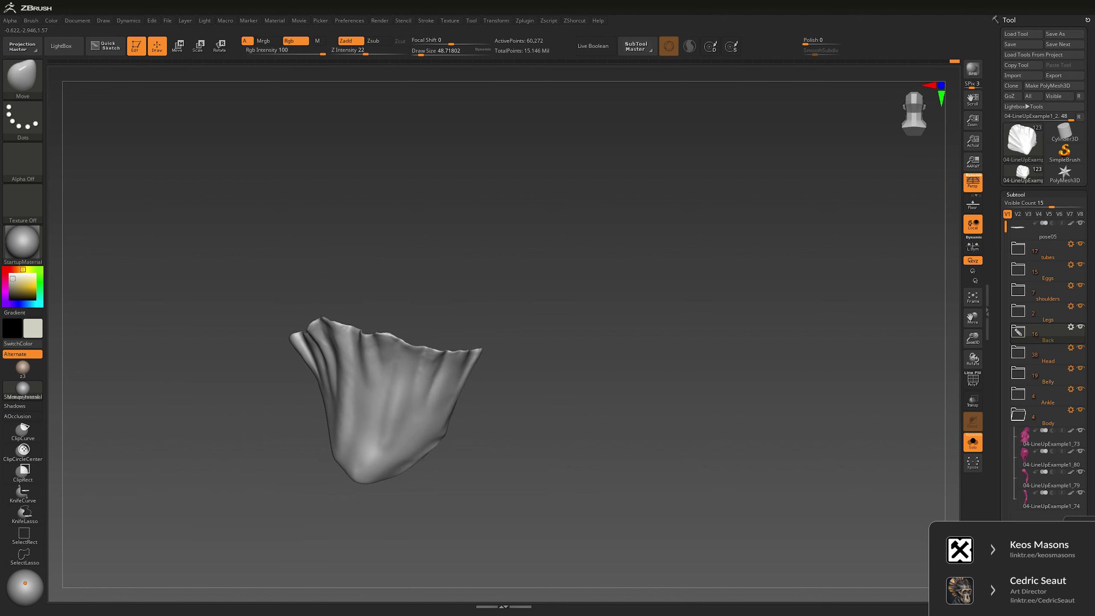
Step: Show the full creature, and select and isolate the plain, unfolded frill layered between the ruffled frills on its back
key(shift+ctrl+s)
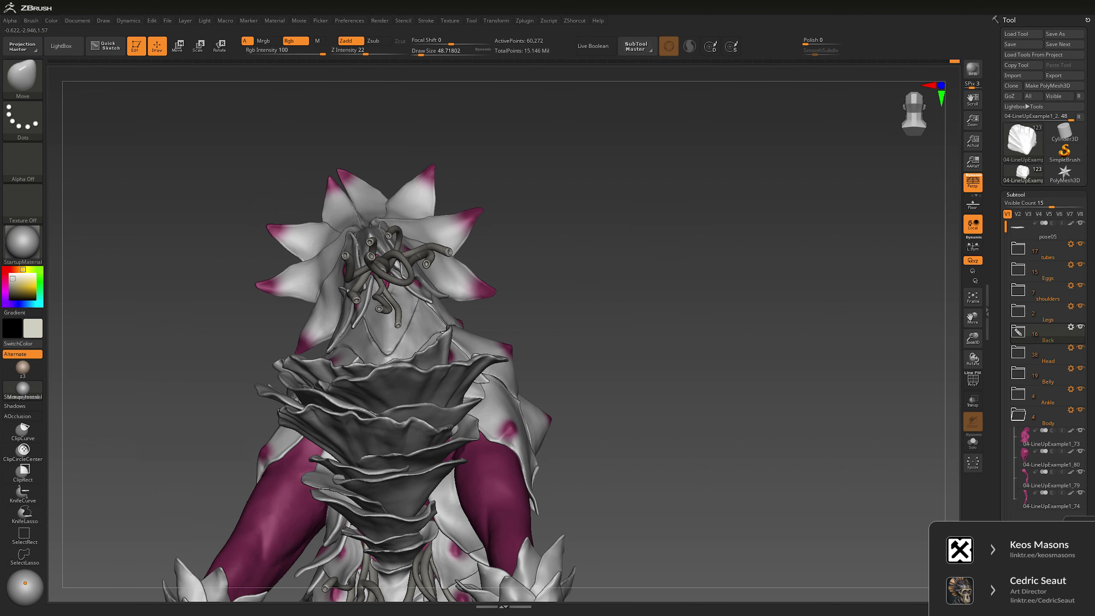
drag(690, 302, 333, 313)
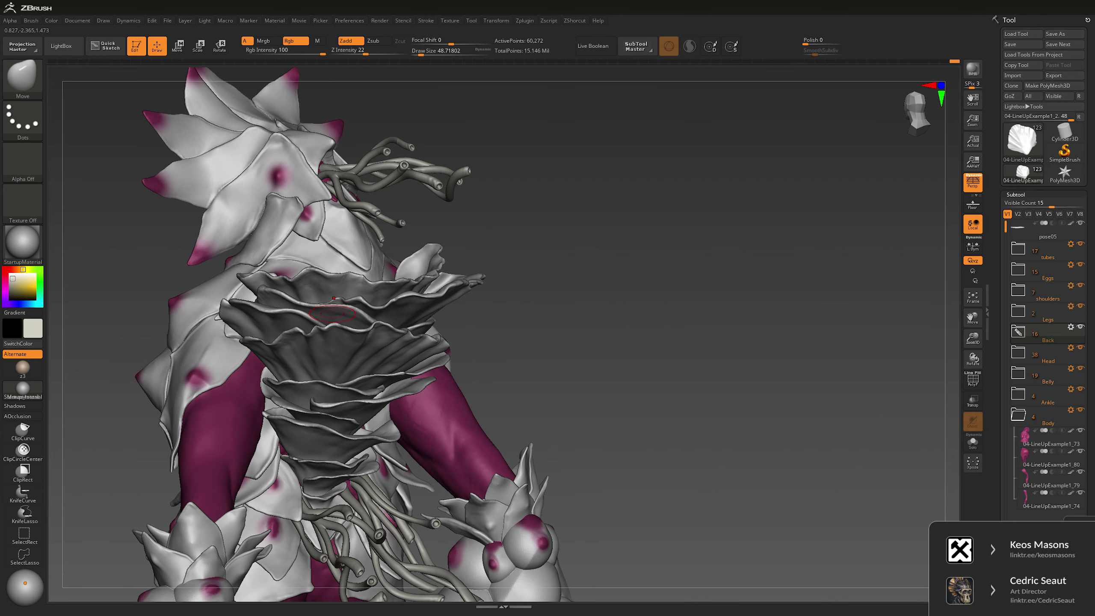
alt+click(333, 314)
key(shift+ctrl+s)
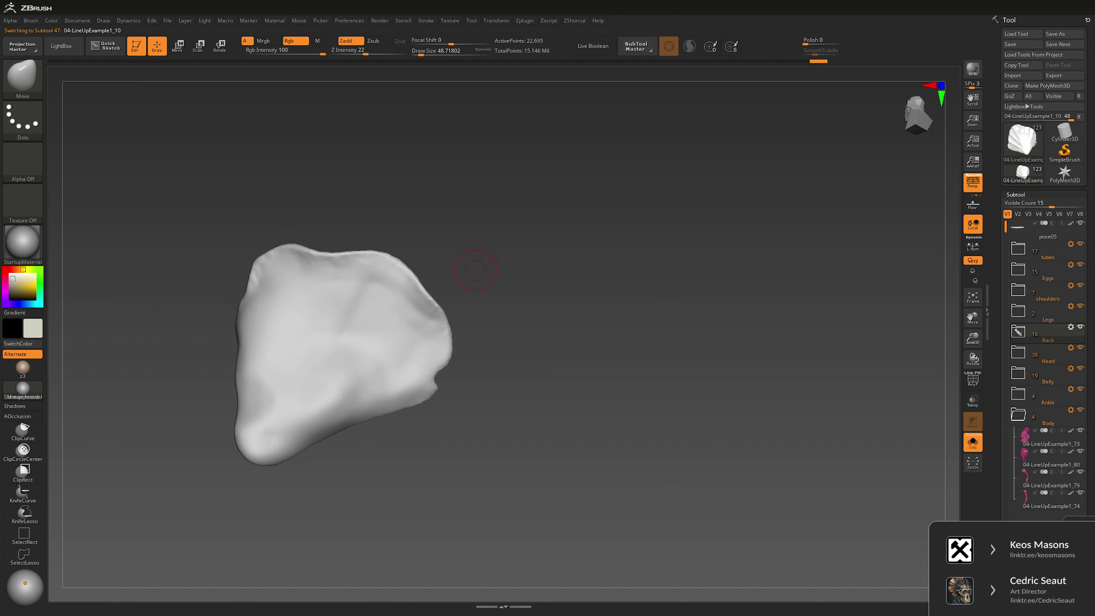
Step: Choose the Slash2 brush at Z intensity 6, try a crease across the plain frill, and reduce the draw size to about 170
key(space)
drag(401, 264, 346, 340)
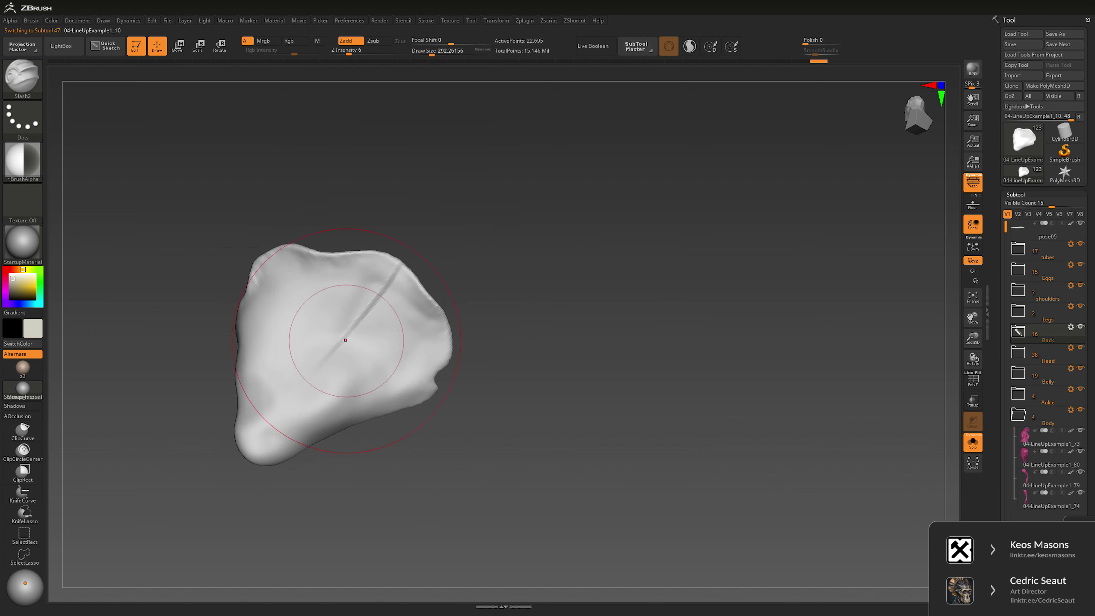
key(space)
drag(409, 261, 399, 260)
key(ctrl+z)
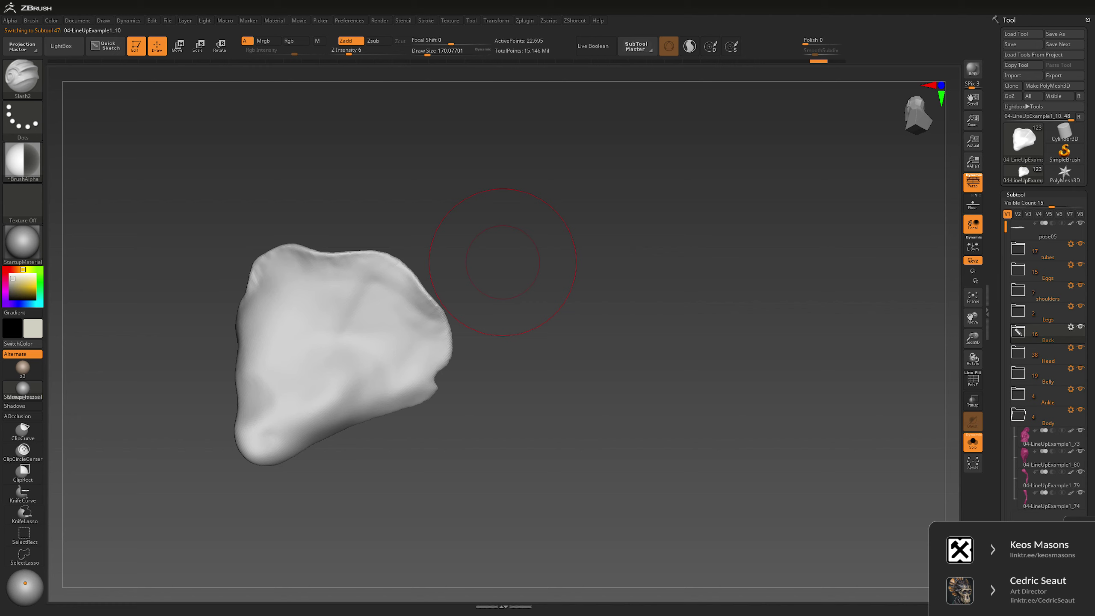
Step: Carve creases fanning from the frill's rim toward its base with the Slash2 brush at a draw size of about 265
drag(502, 262, 401, 242)
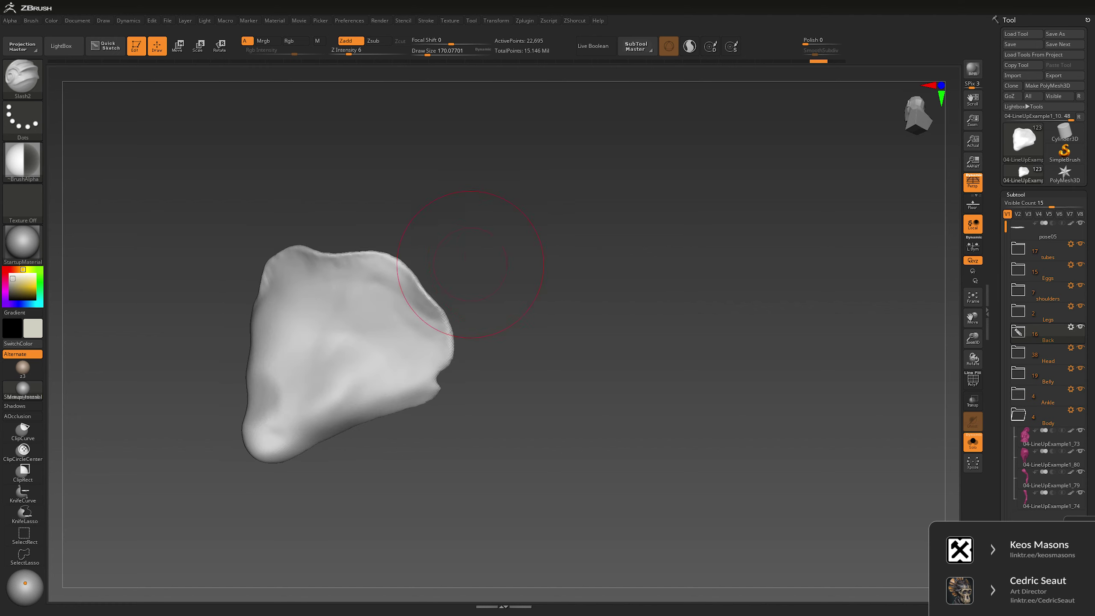
drag(440, 309, 340, 381)
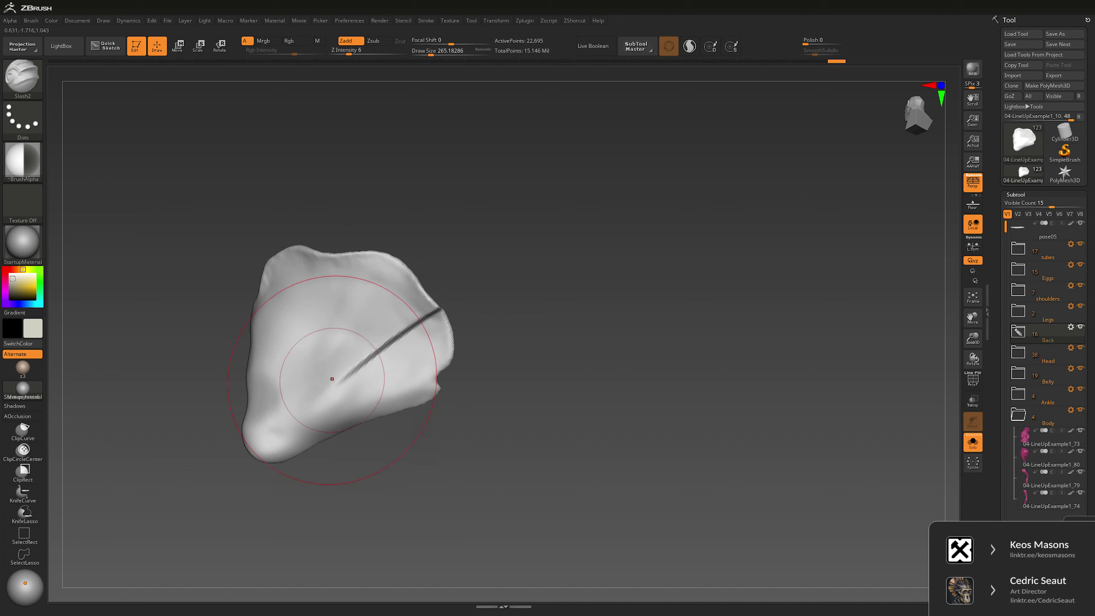
drag(306, 254, 278, 384)
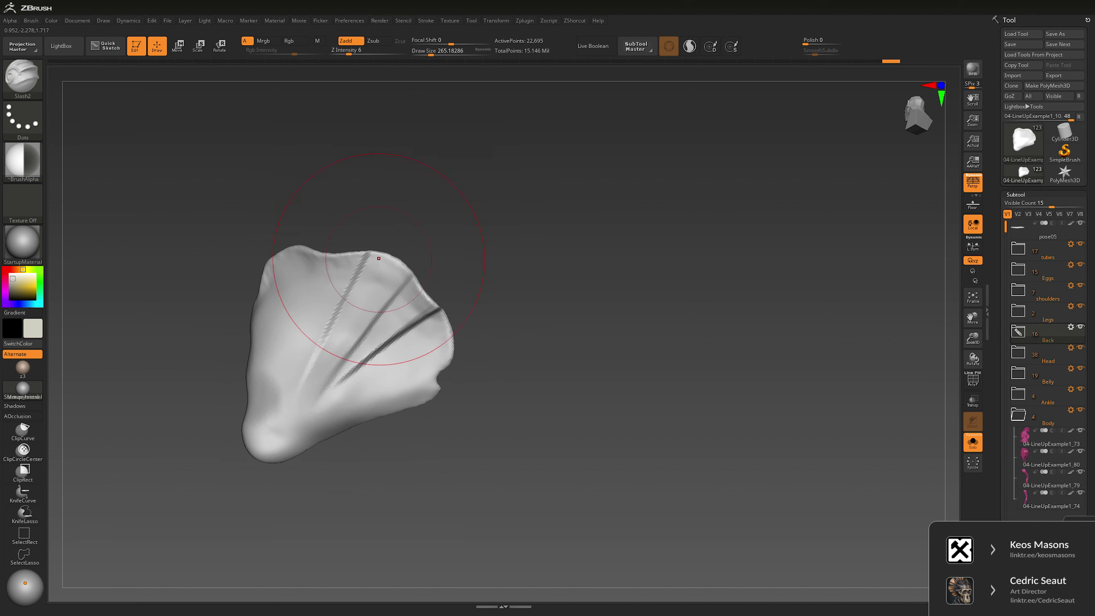
drag(369, 254, 322, 377)
drag(413, 277, 343, 382)
drag(271, 259, 276, 370)
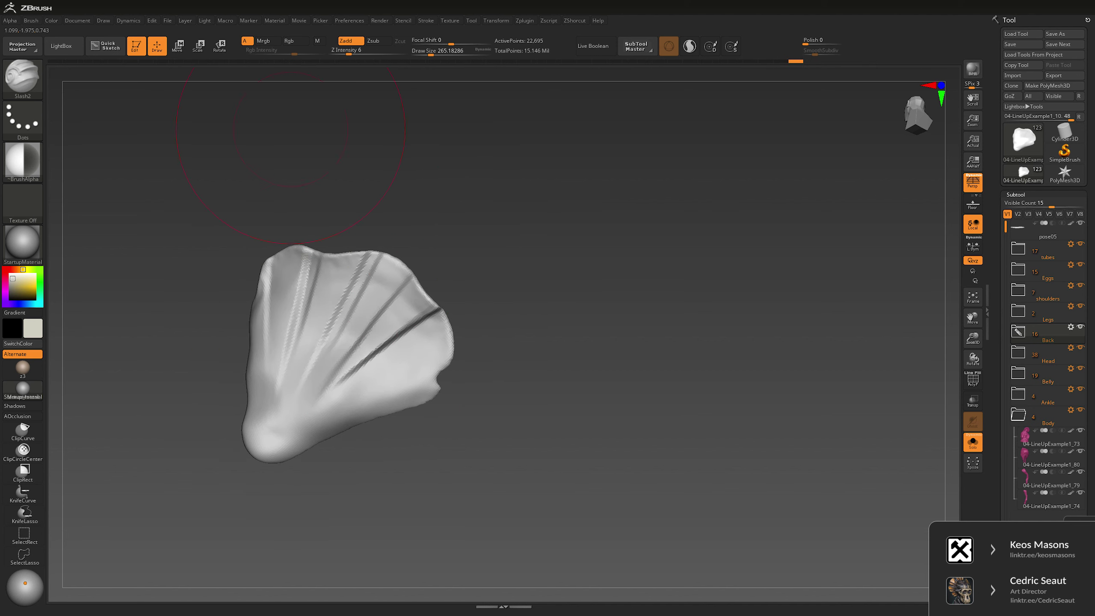
Step: Build up the surface between the frill's new creases with the Clay brush at Z intensity 6 and a draw size of about 33
mouse_move(566, 309)
mouse_down()
mouse_move(653, 321)
mouse_move(416, 313)
mouse_up()
key(space)
key(b)
key(c)
key(l)
mouse_move(336, 410)
mouse_down()
mouse_move(377, 343)
mouse_move(390, 343)
mouse_move(386, 315)
mouse_move(366, 303)
mouse_up()
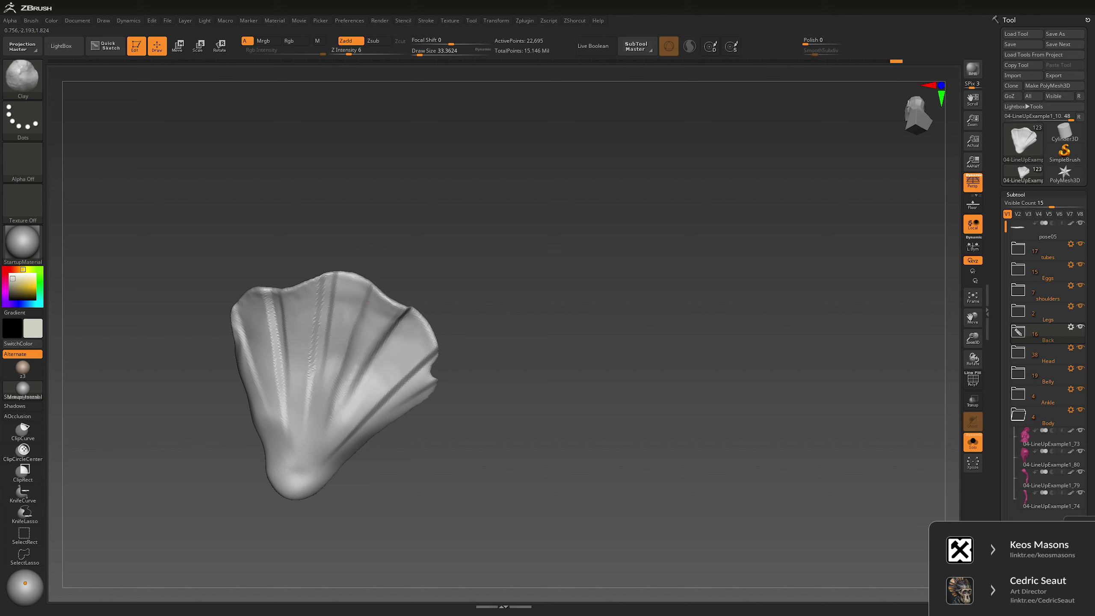
Step: Smooth the jagged creases running down from the isolated frill's rim at a draw size of about 33
drag(321, 382, 313, 355)
key(ctrl+z)
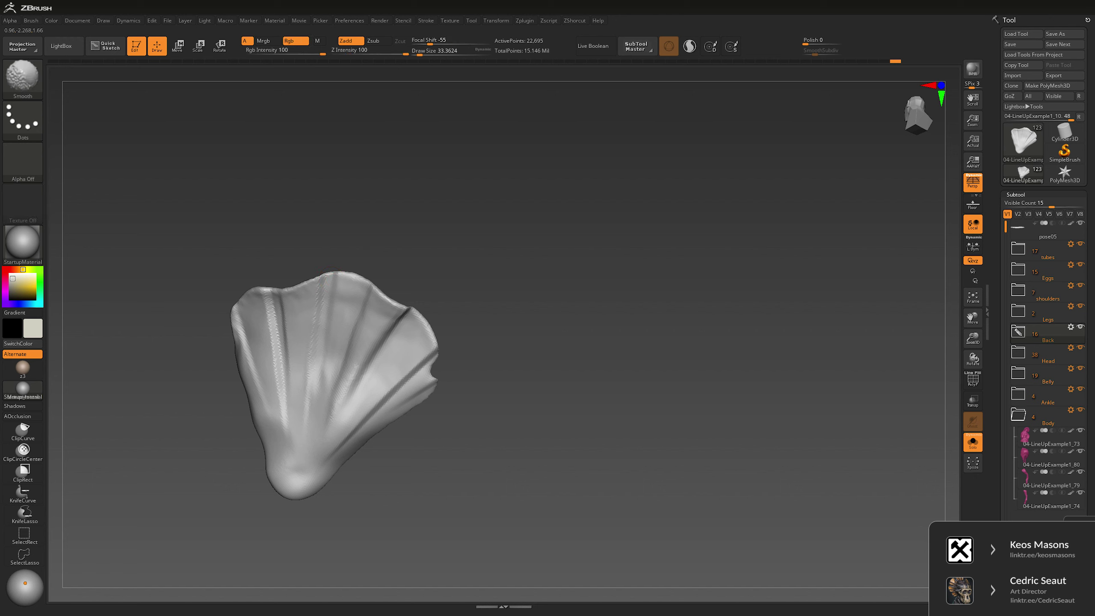
key(ctrl+shift+z)
key(ctrl+z)
key(ctrl+z)
key(ctrl+z)
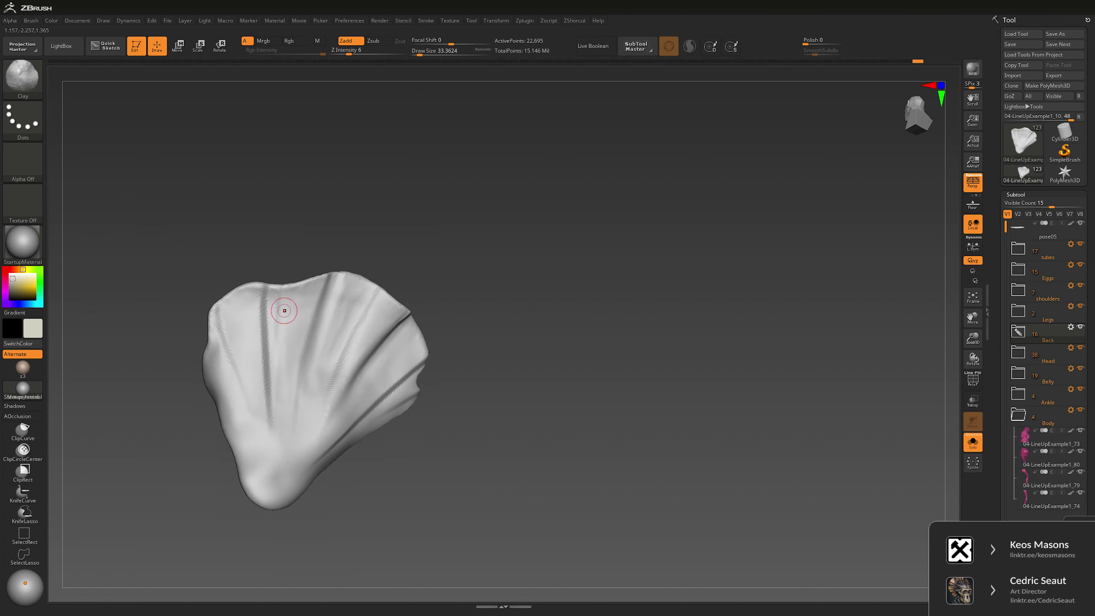
Step: Build up the folds between the frill's creases with the Clay brush at a draw size of about 38, and smooth them toward the base
key(ctrl+shift+z)
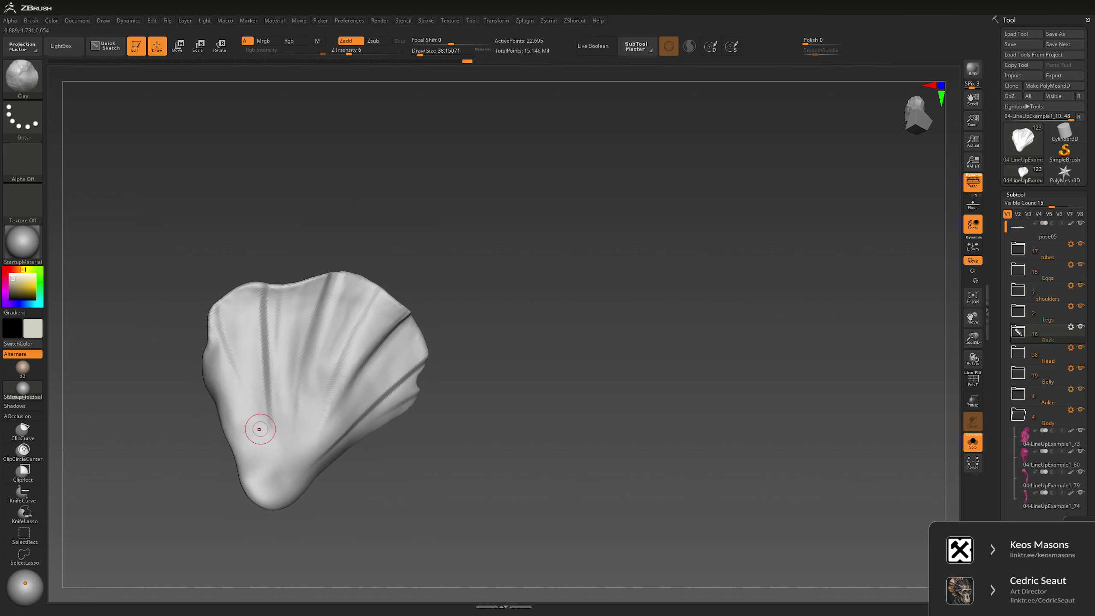
key(ctrl+shift+z)
key(ctrl+shift+z)
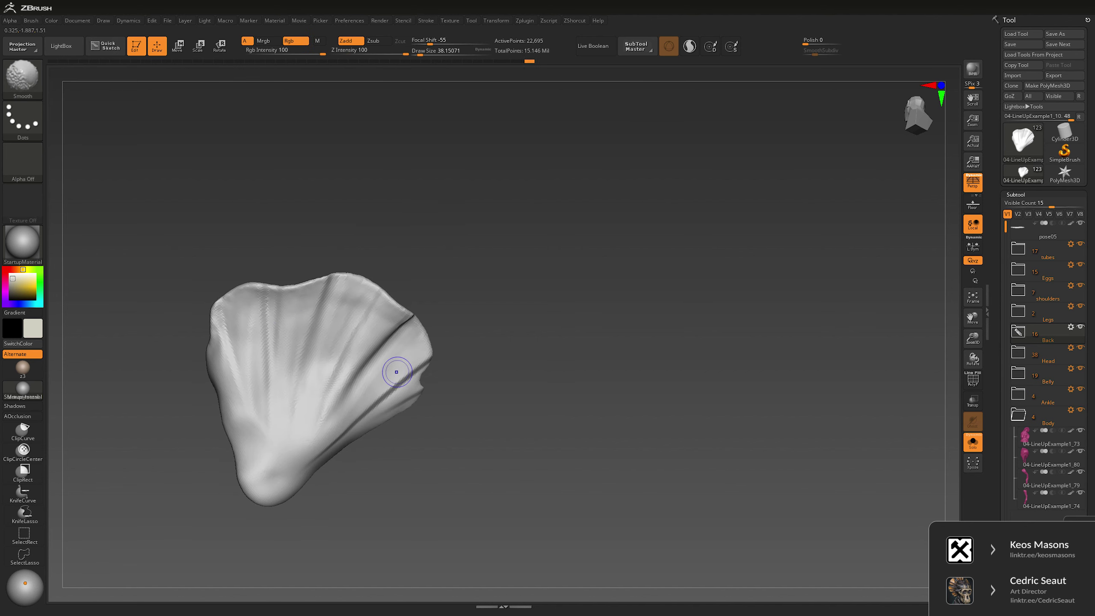
key(ctrl+shift+z)
key(ctrl+shift+z)
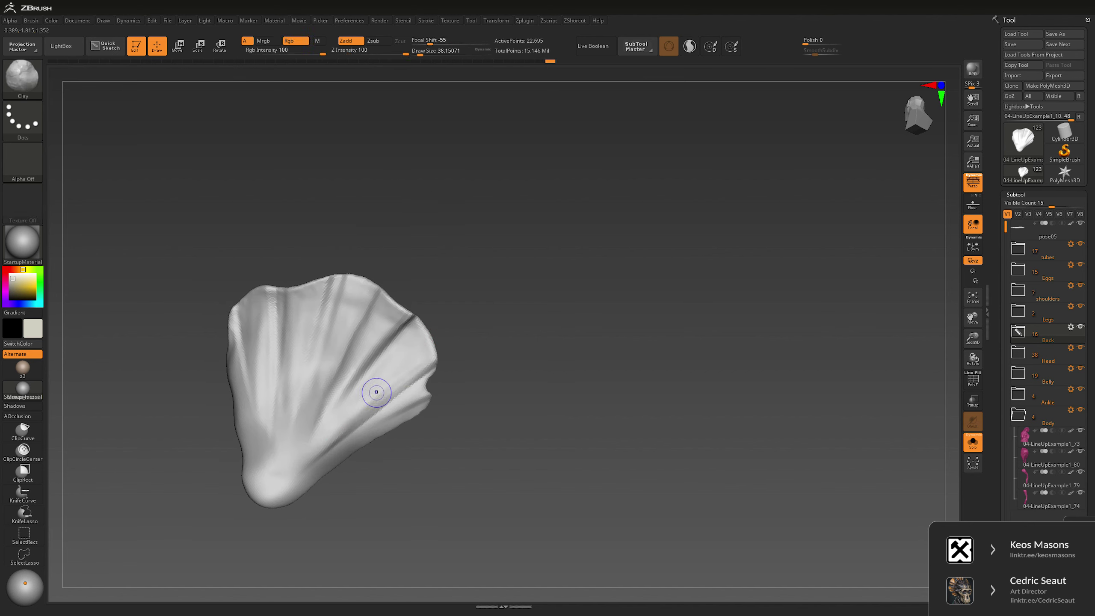
key(ctrl+shift+z)
key(ctrl+shift+z)
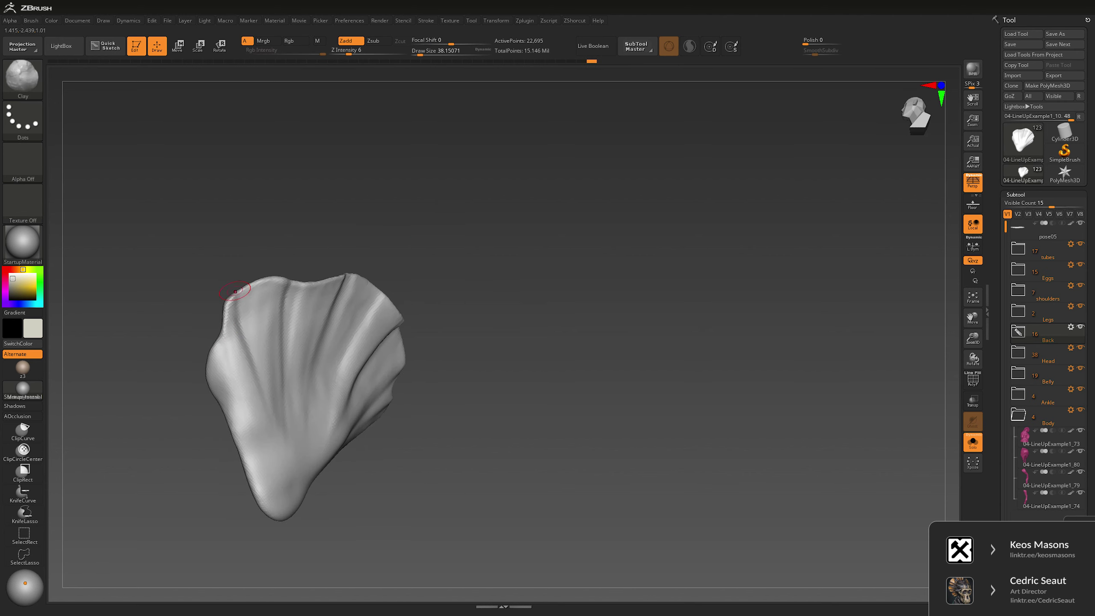
key(ctrl+shift+z)
key(ctrl+shift+z)
key(ctrl+shift+z)
key(ctrl+shift+z)
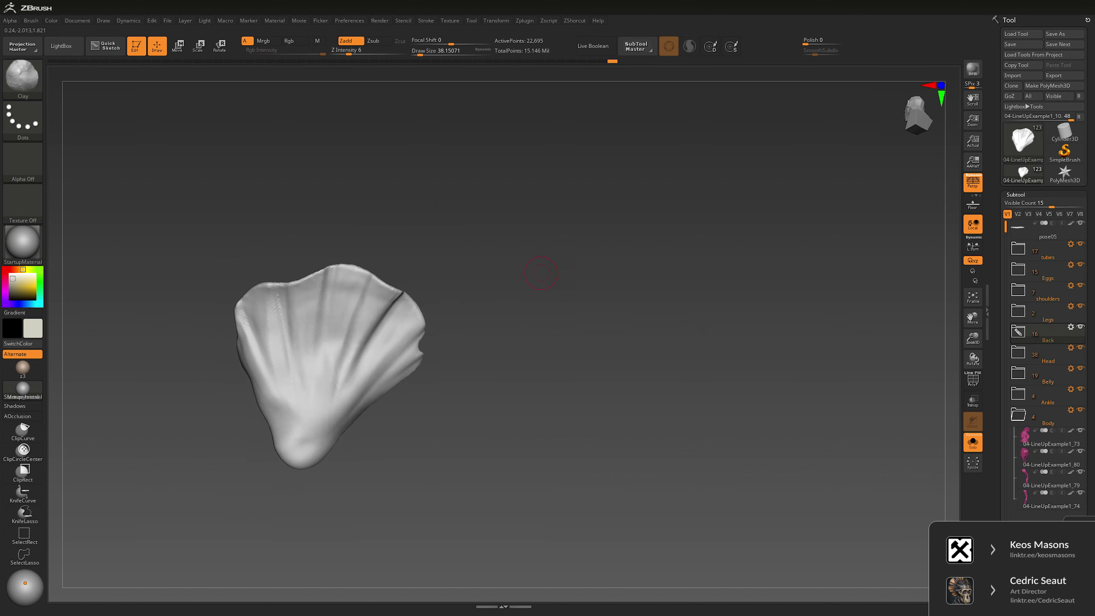
Step: Swell the frill's folds with the Inflat brush at Z intensity 10, using draw sizes of about 88 and 54
key(ctrl+shift+z)
key(ctrl+shift+z)
key(ctrl+shift+z)
key(ctrl+shift+z)
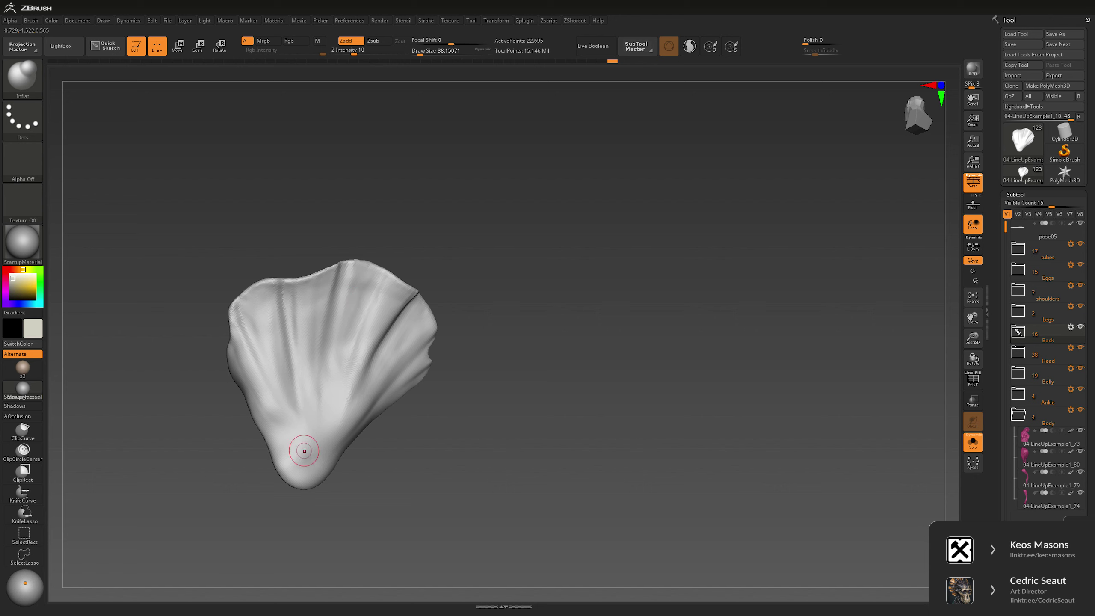
key(ctrl+shift+z)
key(ctrl+shift+z)
key(ctrl+shift+z)
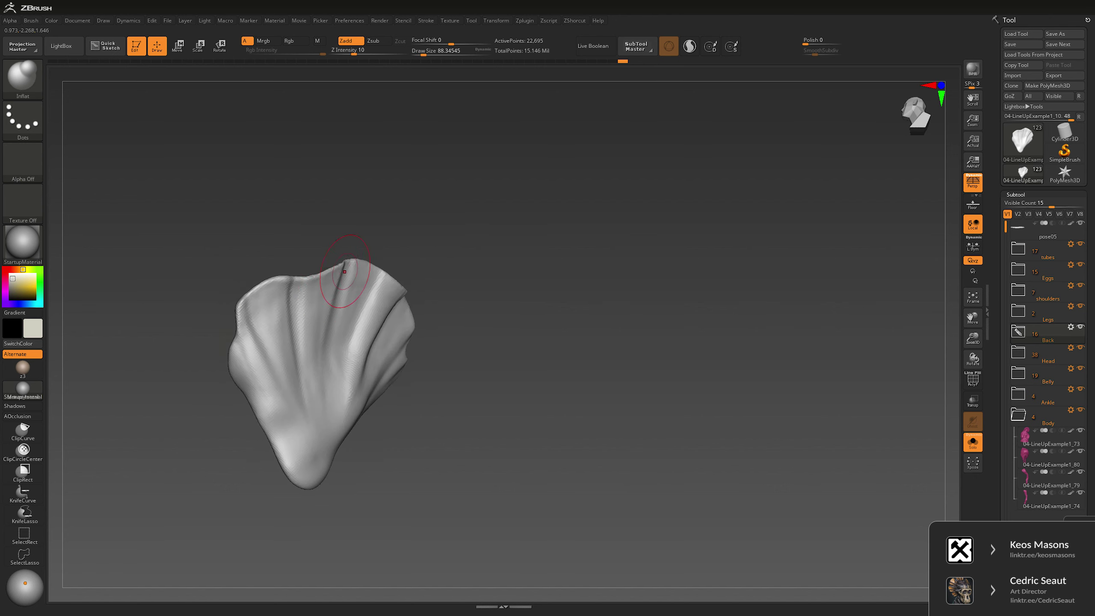
key(ctrl+shift+z)
key(ctrl+shift+z)
key(ctrl+shift+z)
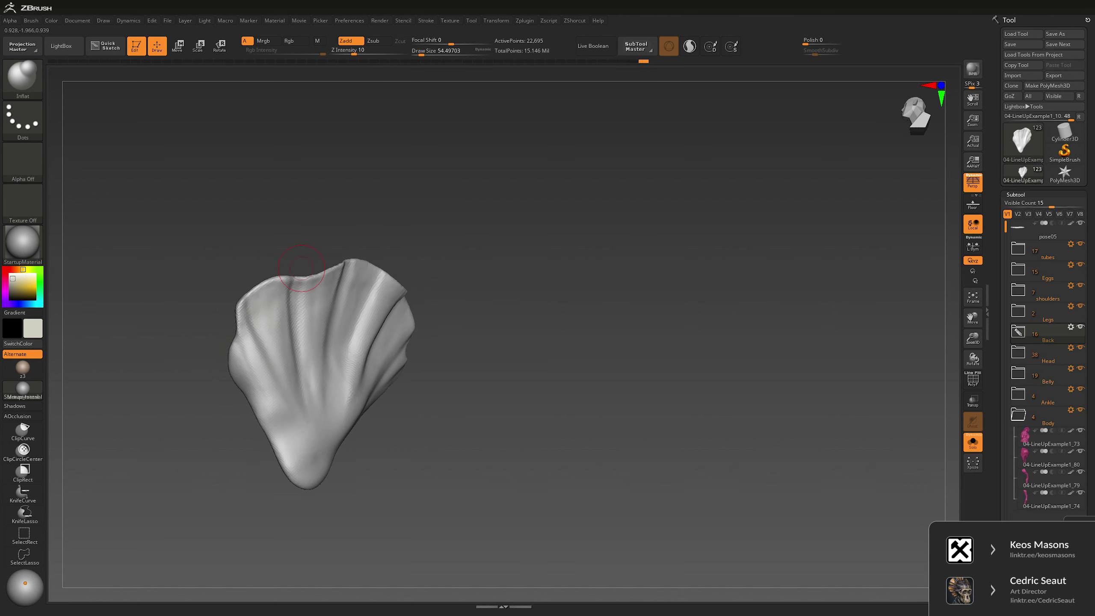
key(ctrl+shift+z)
key(ctrl+shift+z)
key(ctrl+shift+z)
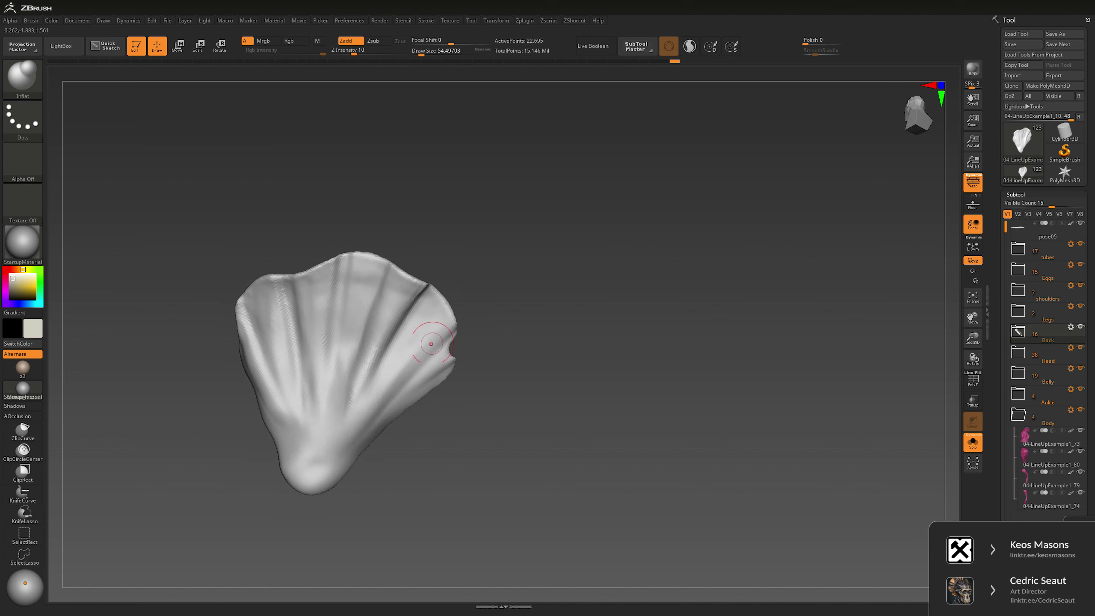
Step: Thicken the frill's rim with the Inflat brush at a draw size of about 33
key(space)
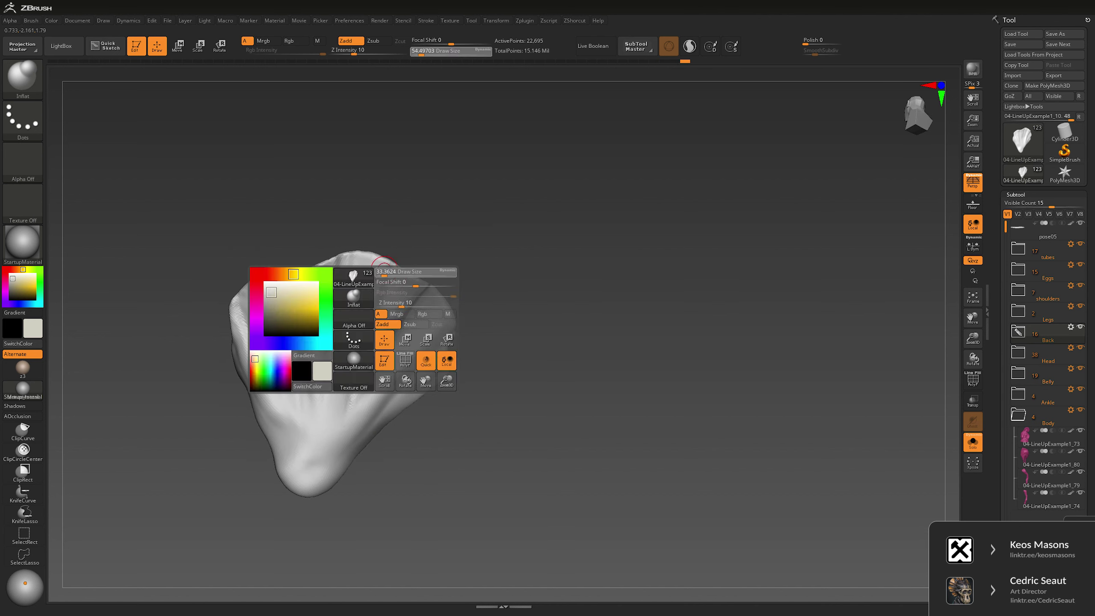
key(shift)
key(ctrl+shift+z)
key(ctrl+shift+z)
key(ctrl+shift+z)
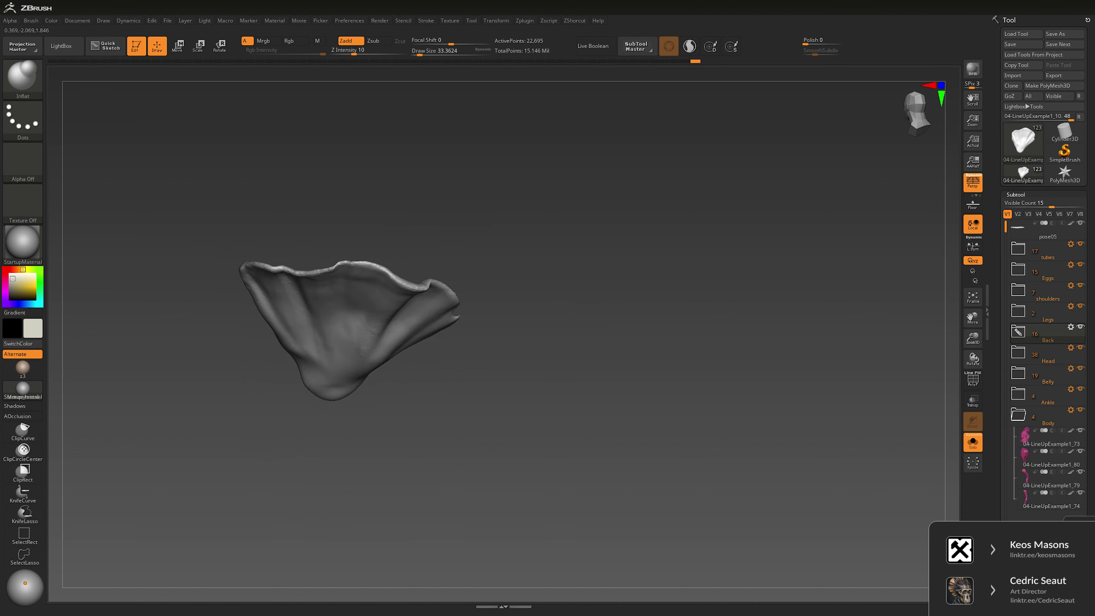
Step: Bend the frill's rim into waves with the Move brush, using draw sizes of about 74 and 38
drag(608, 276, 388, 287)
key(shift+s)
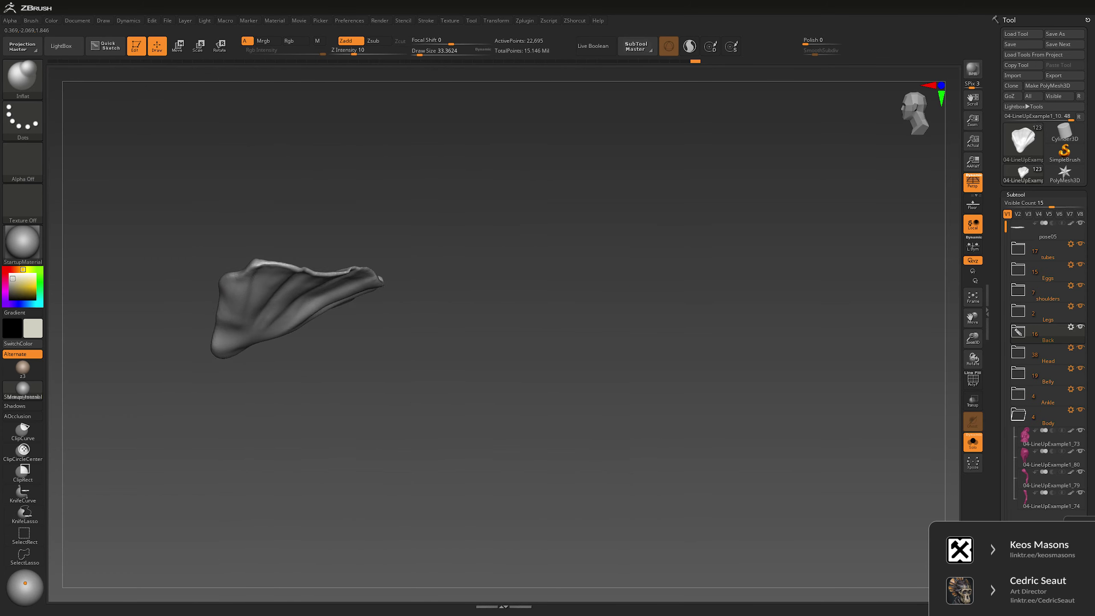
drag(656, 261, 624, 170)
key(b)
key(m)
key(v)
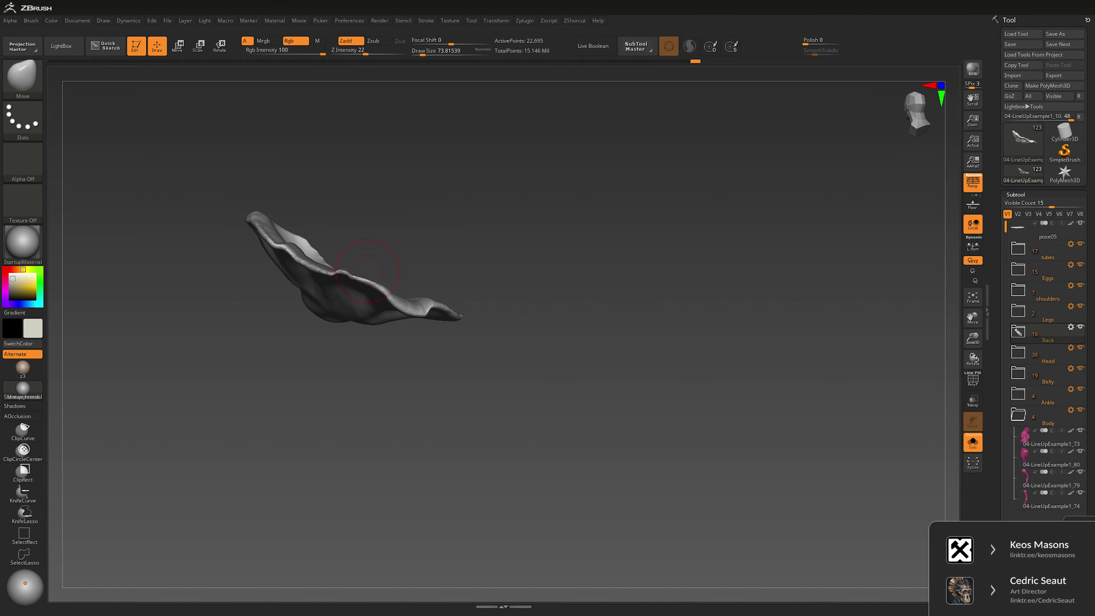
drag(409, 273, 442, 244)
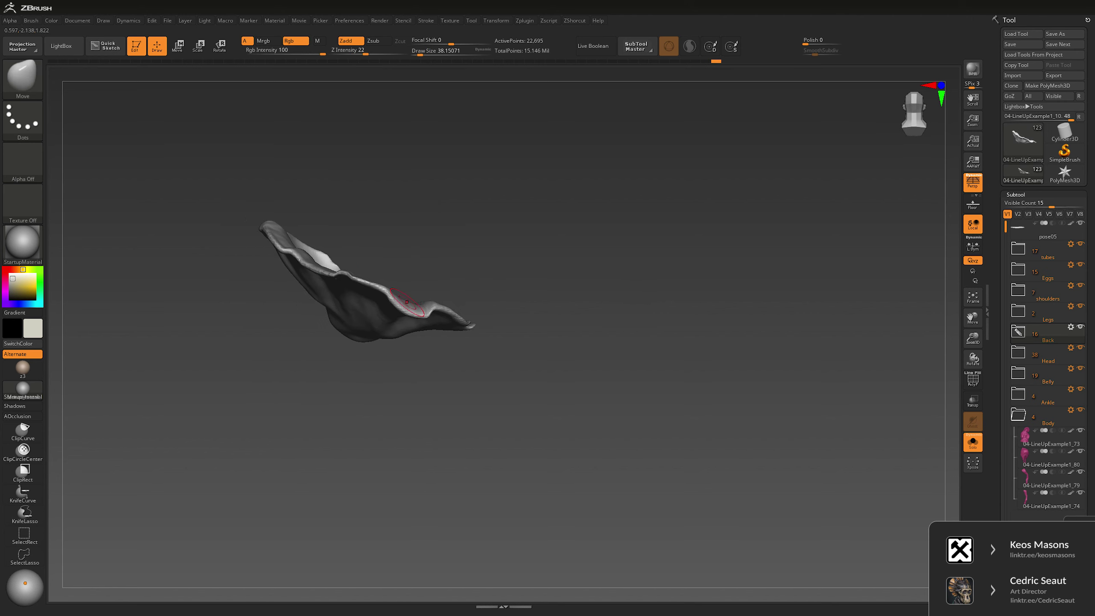
mouse_move(438, 294)
mouse_down()
mouse_move(464, 316)
mouse_move(461, 290)
mouse_move(404, 262)
mouse_move(451, 202)
mouse_up()
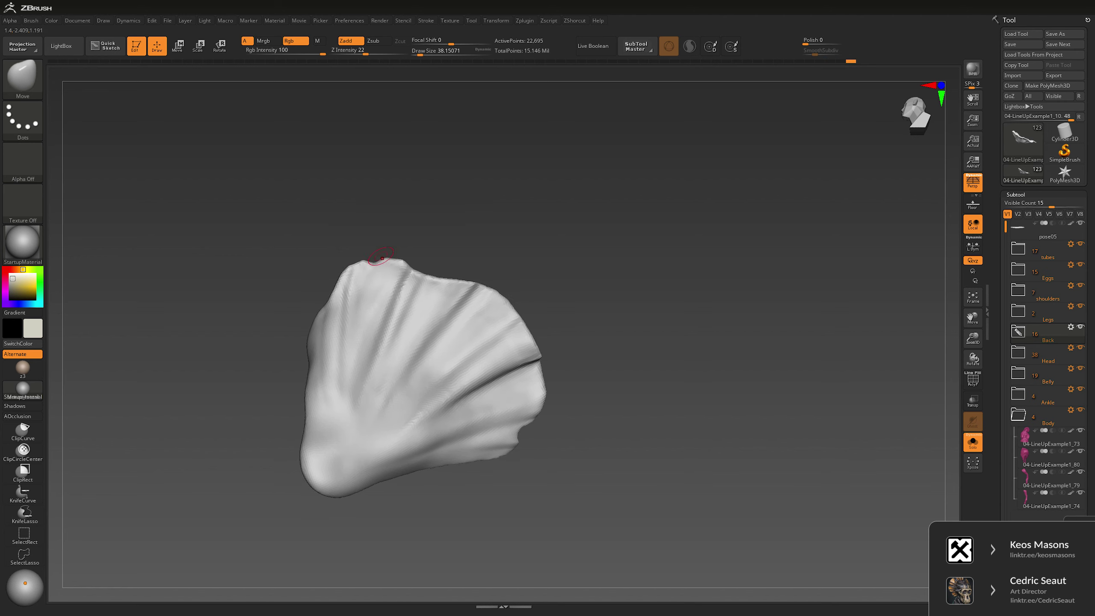
Step: Pull small notches and bumps into the frill's outer edge where the creases end, with the Move brush at a draw size of about 49
mouse_move(382, 258)
mouse_down()
mouse_move(355, 251)
mouse_move(450, 287)
mouse_up()
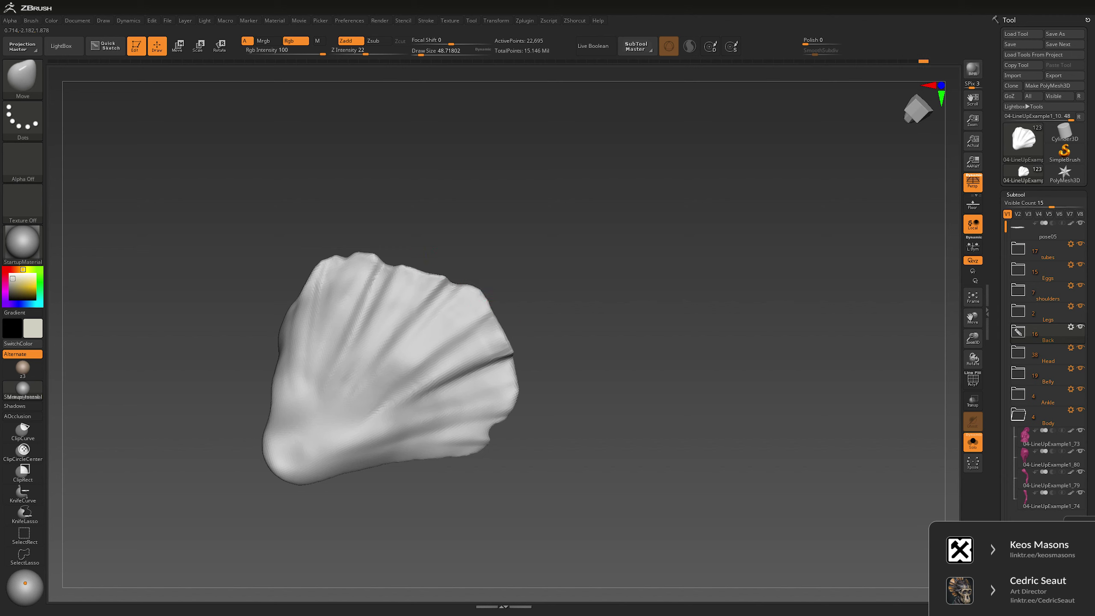
drag(502, 334, 516, 303)
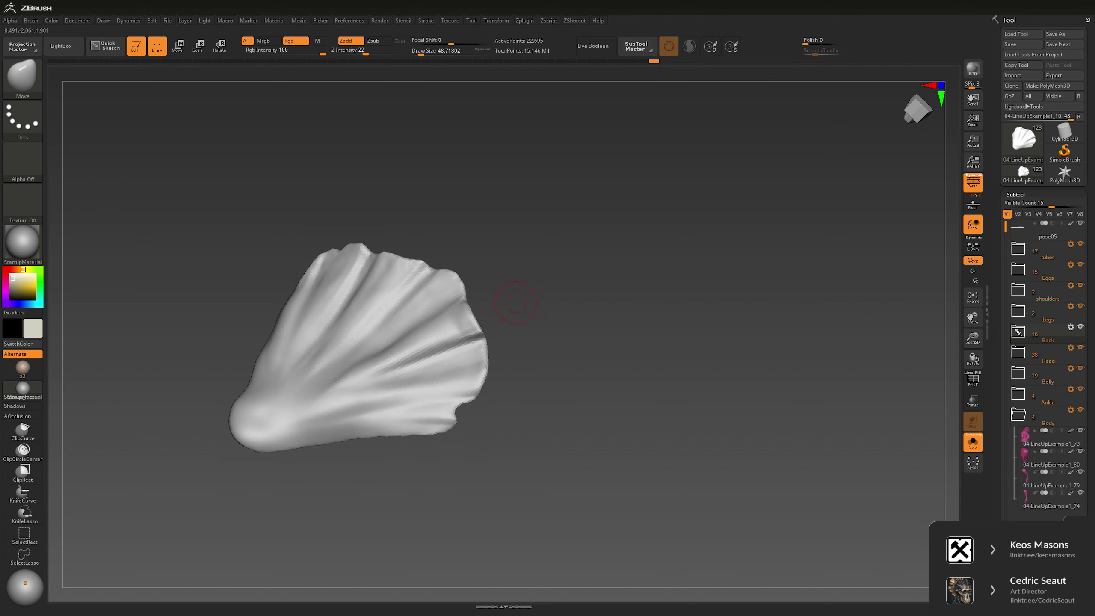
drag(481, 345, 472, 360)
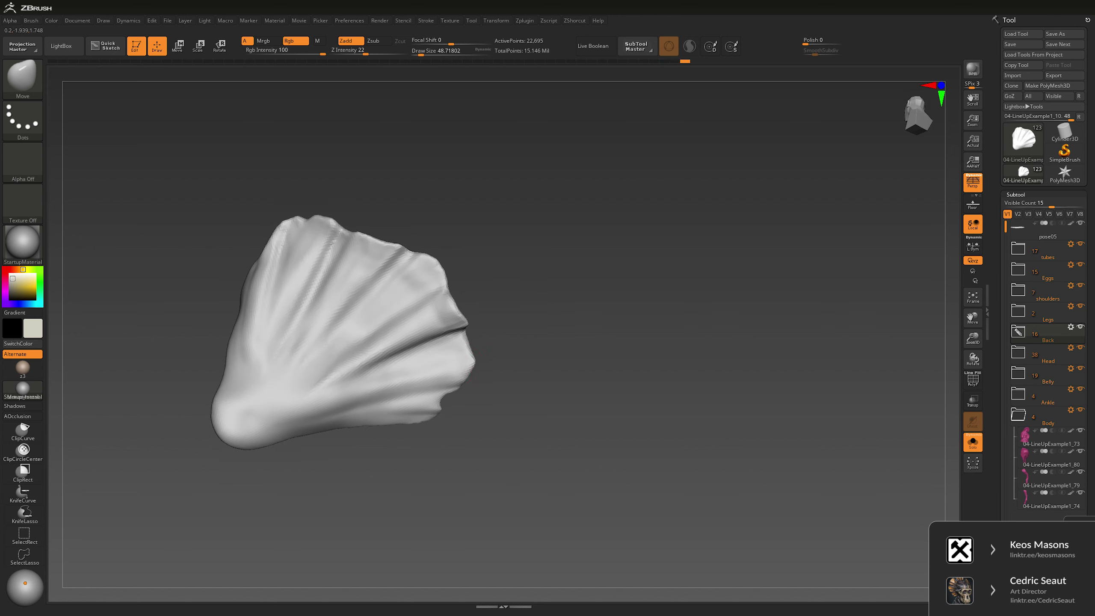
drag(444, 398, 482, 372)
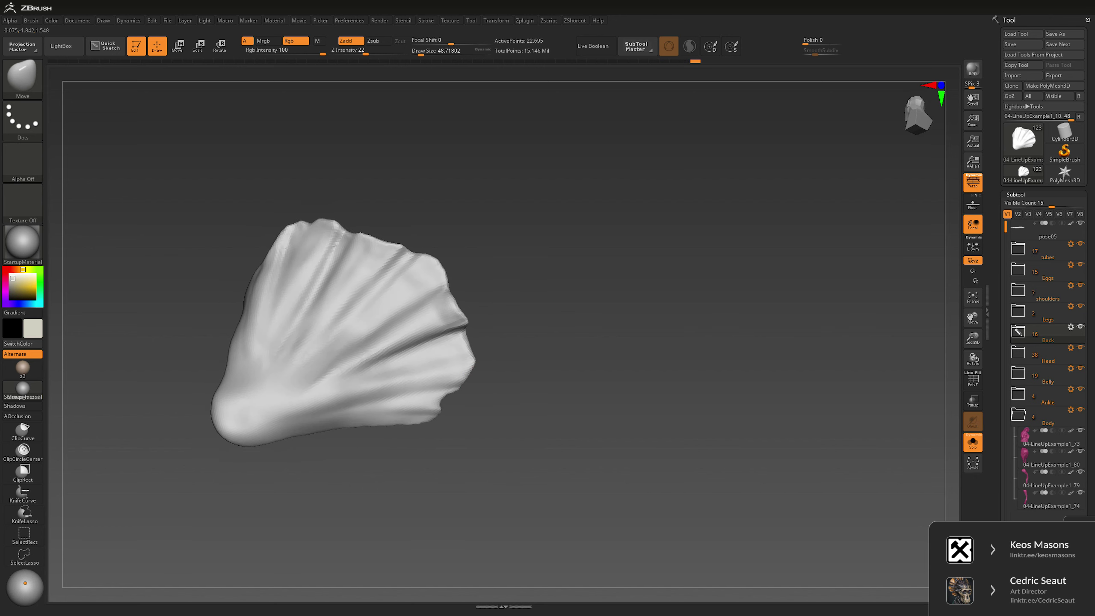
mouse_move(442, 402)
mouse_down()
mouse_move(475, 298)
mouse_move(453, 245)
mouse_move(467, 284)
mouse_up()
Step: Build up finer ridges between the frill's creases with the Clay brush at Z intensity 6 and a draw size of about 54
key(space)
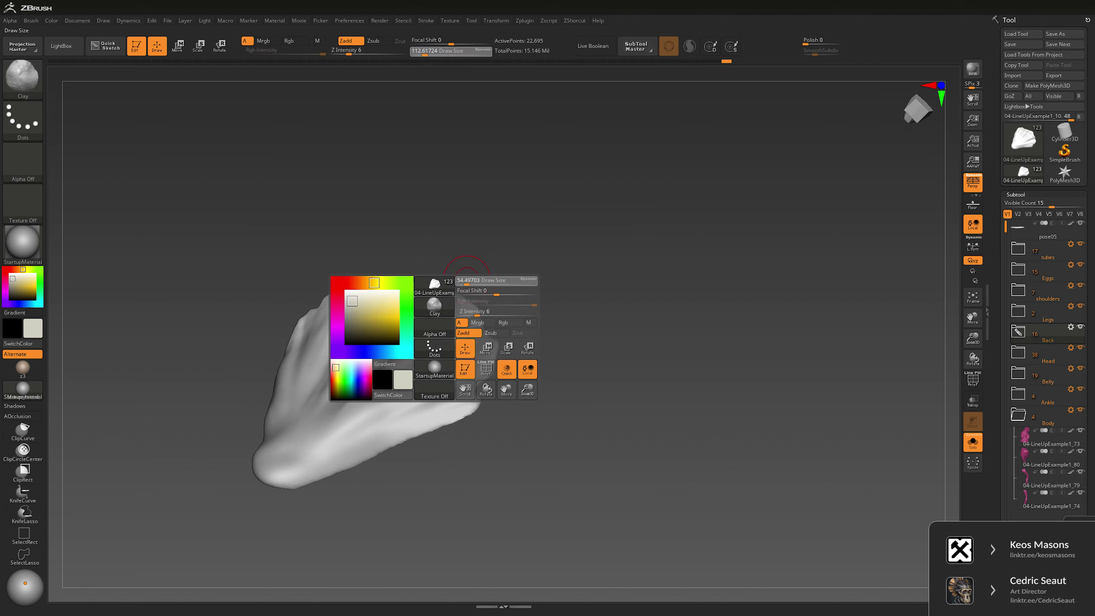
key(b)
key(c)
key(l)
right_drag(466, 302, 464, 313)
mouse_move(499, 272)
mouse_down()
mouse_move(440, 318)
mouse_move(526, 240)
mouse_move(383, 286)
mouse_up()
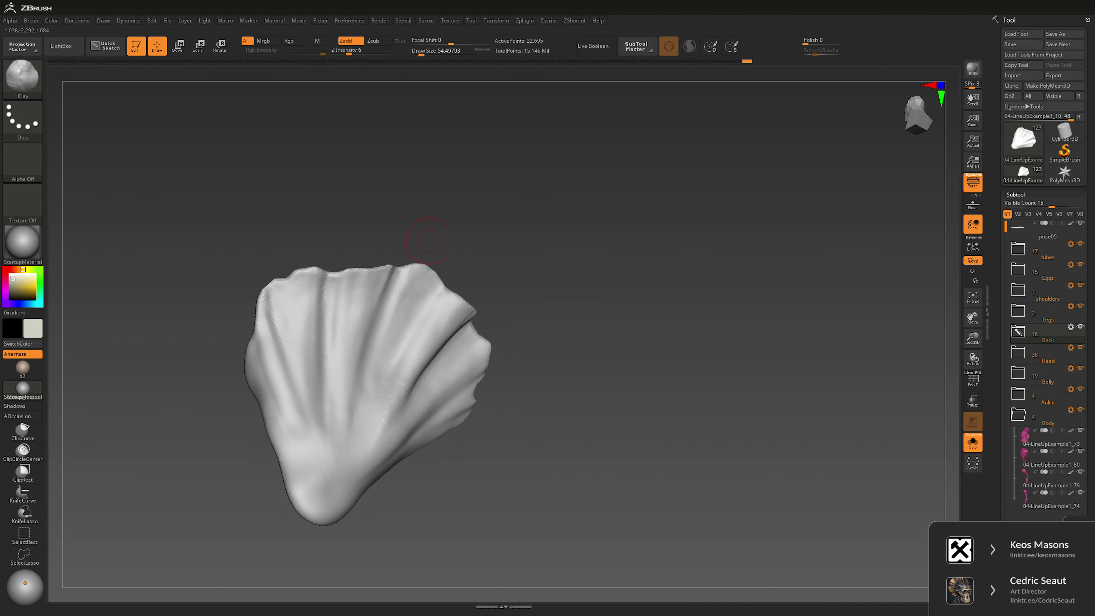
mouse_move(428, 240)
mouse_down()
mouse_move(435, 311)
mouse_move(388, 267)
mouse_move(359, 261)
mouse_move(371, 345)
mouse_up()
Step: Reshape the frill's rim between the upper creases with the Move brush at a draw size of about 33
key(ctrl)
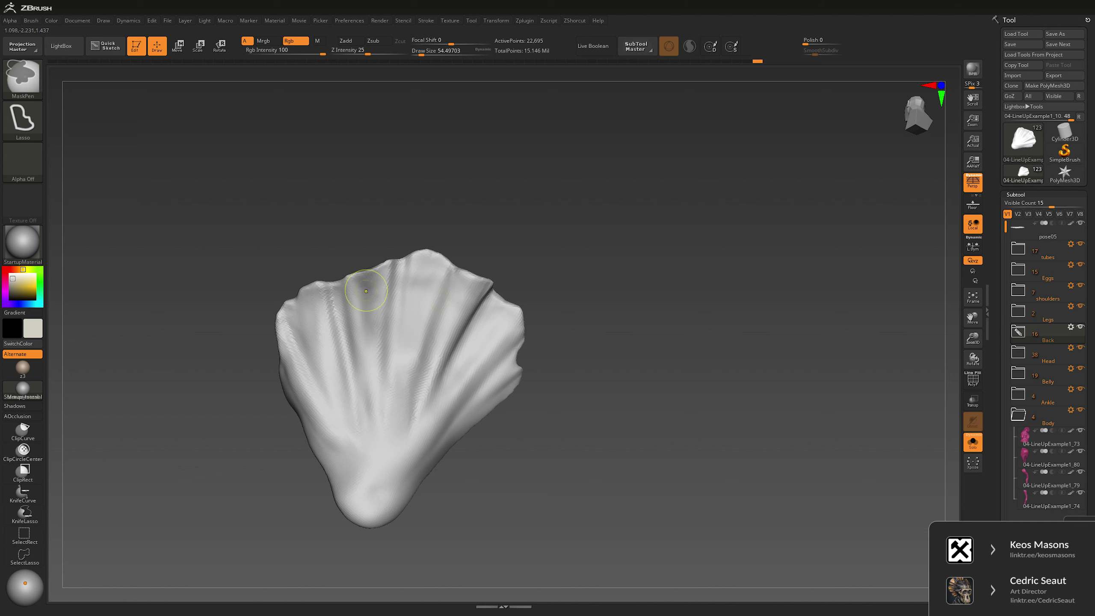
ctrl+click(501, 195)
key(w)
drag(570, 230, 522, 276)
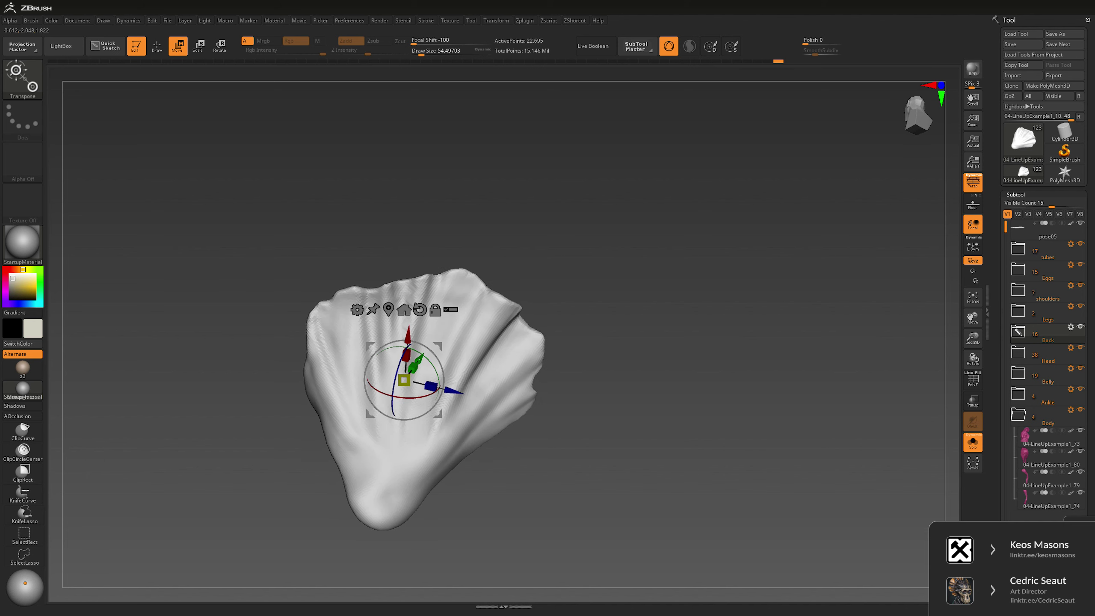
key(q)
key(shift)
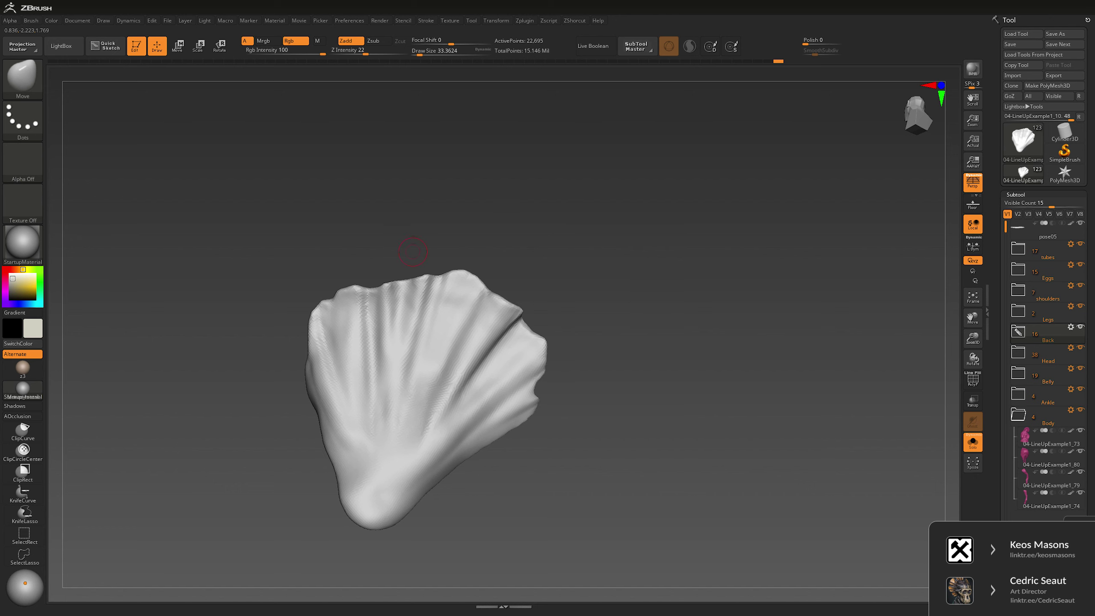
drag(412, 252, 400, 283)
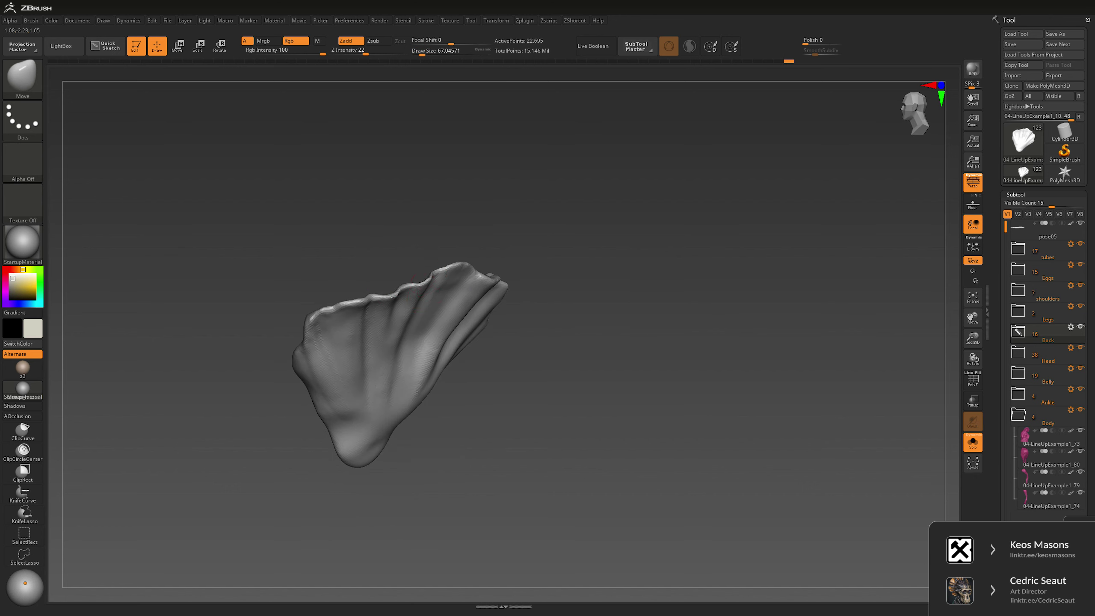
Step: Show the full creature and nudge the frill between its neighbours with the Move brush at a draw size of about 96
mouse_move(548, 258)
mouse_down()
mouse_move(660, 298)
mouse_move(699, 252)
mouse_move(713, 255)
mouse_up()
key(ctrl+shift+s)
scroll(698, 252, up, 5)
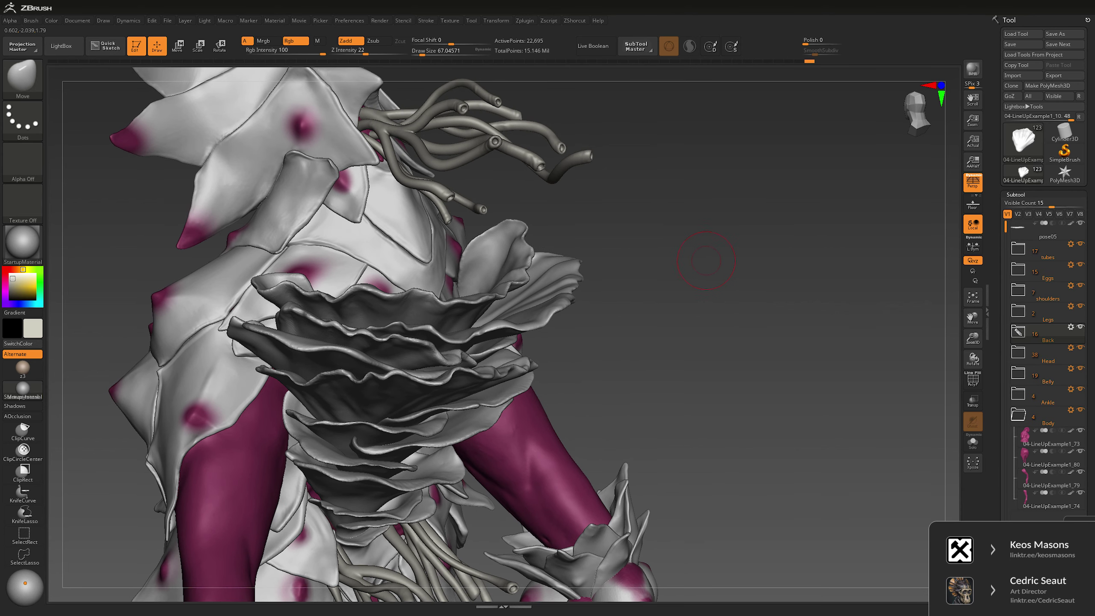
key(bracketright)
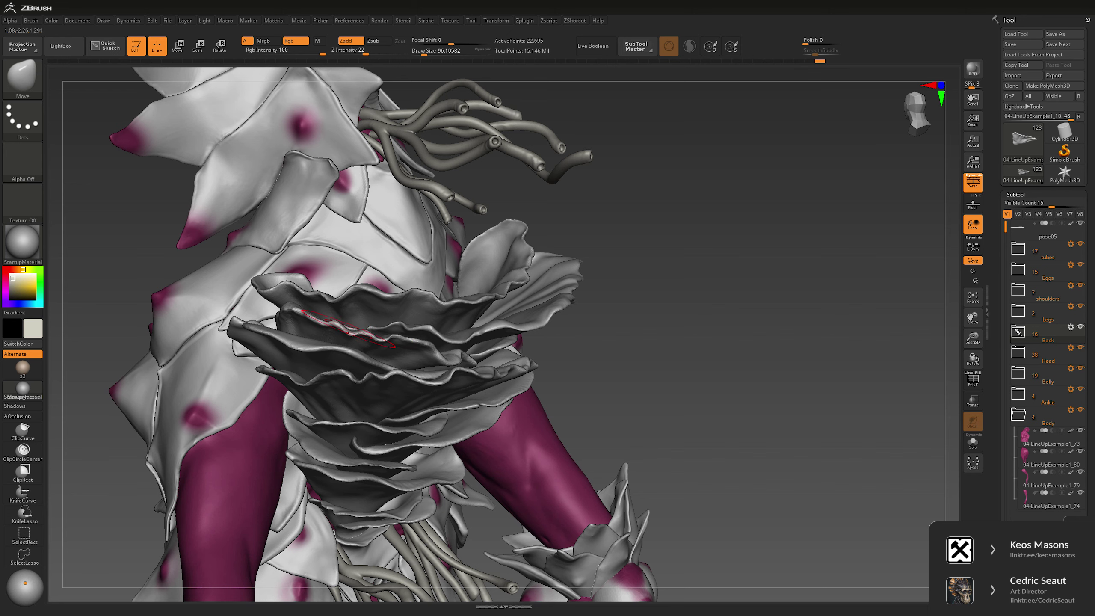
drag(524, 211, 431, 196)
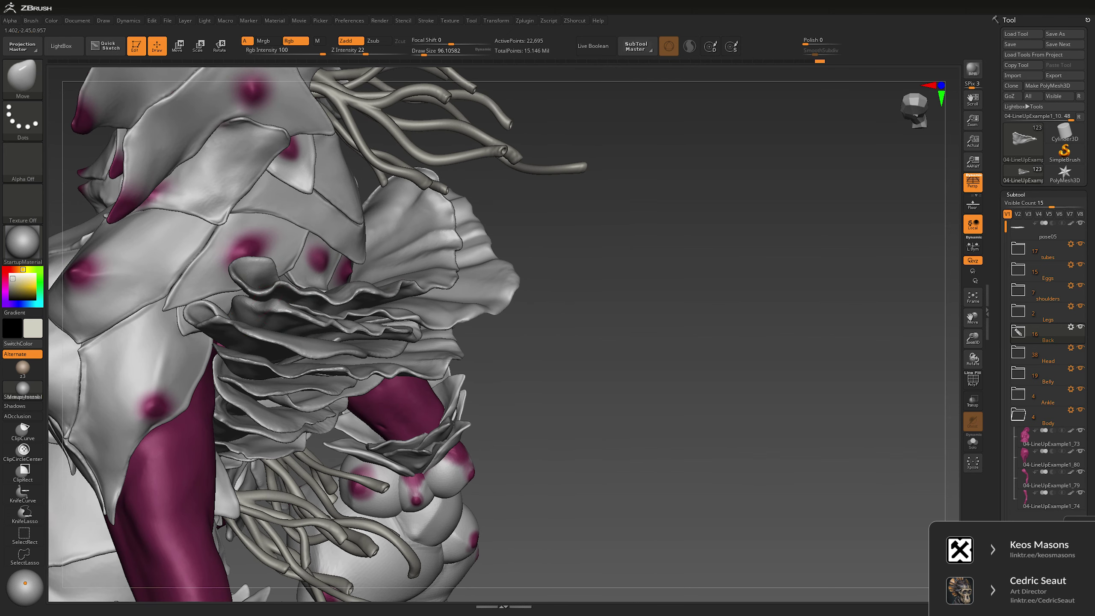
Step: Isolate the frill and tighten the fold near its base with the Pinch brush at Z intensity 27 and a draw size of about 49
click(972, 443)
drag(539, 328, 513, 309)
key(b)
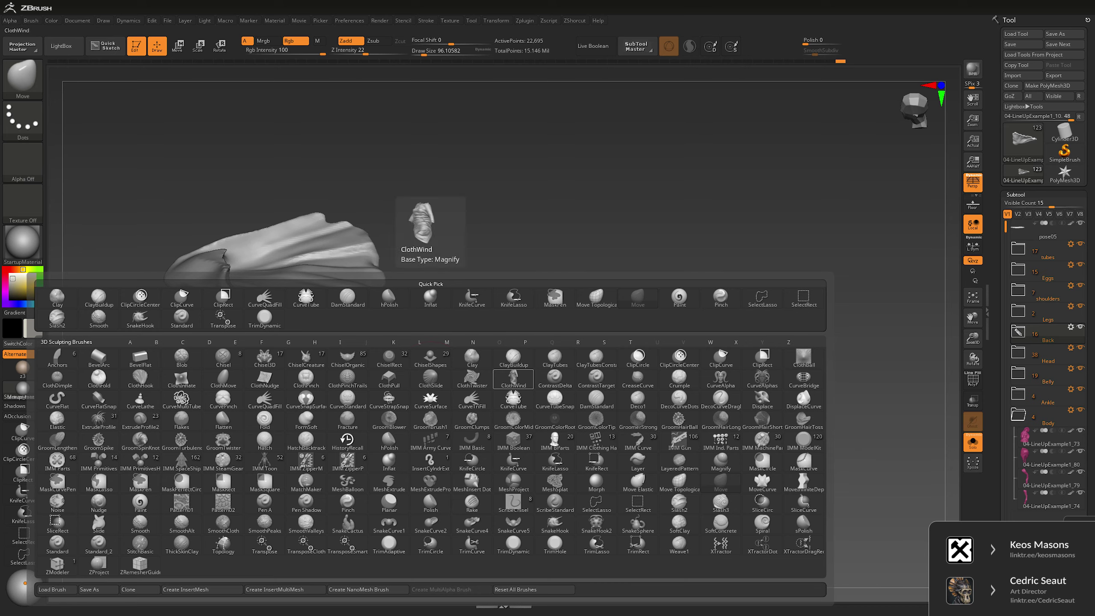
click(513, 380)
right_click(241, 311)
drag(280, 272, 254, 272)
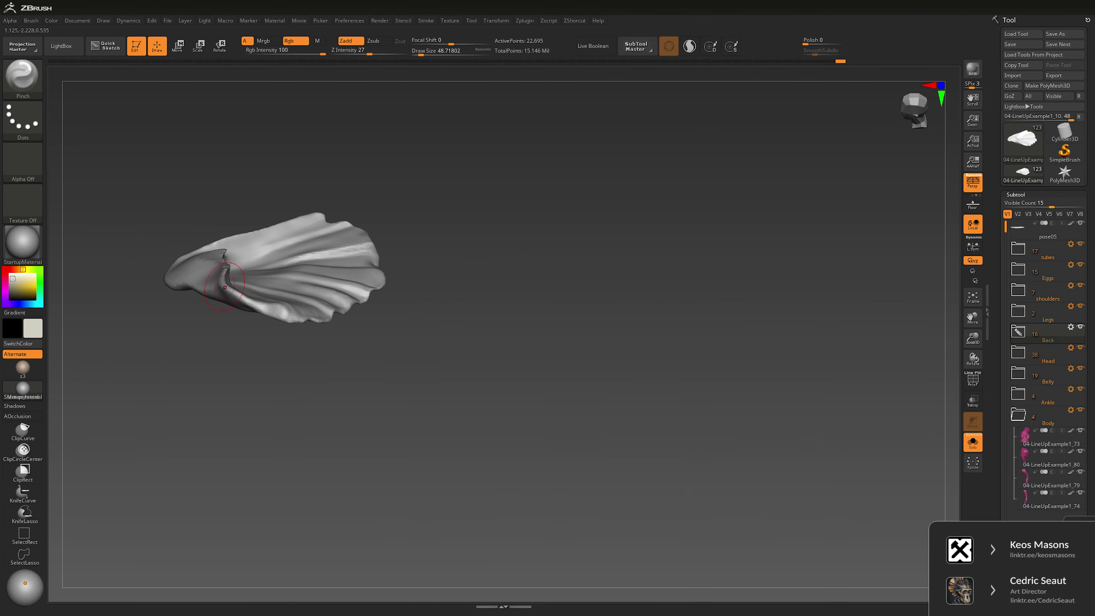
mouse_move(292, 442)
mouse_down()
mouse_move(330, 456)
mouse_move(415, 275)
mouse_up()
Step: Reshape the frill's side edge with the Move brush at draw sizes of about 49 and 38, and show the full creature
key(b)
key(m)
key(v)
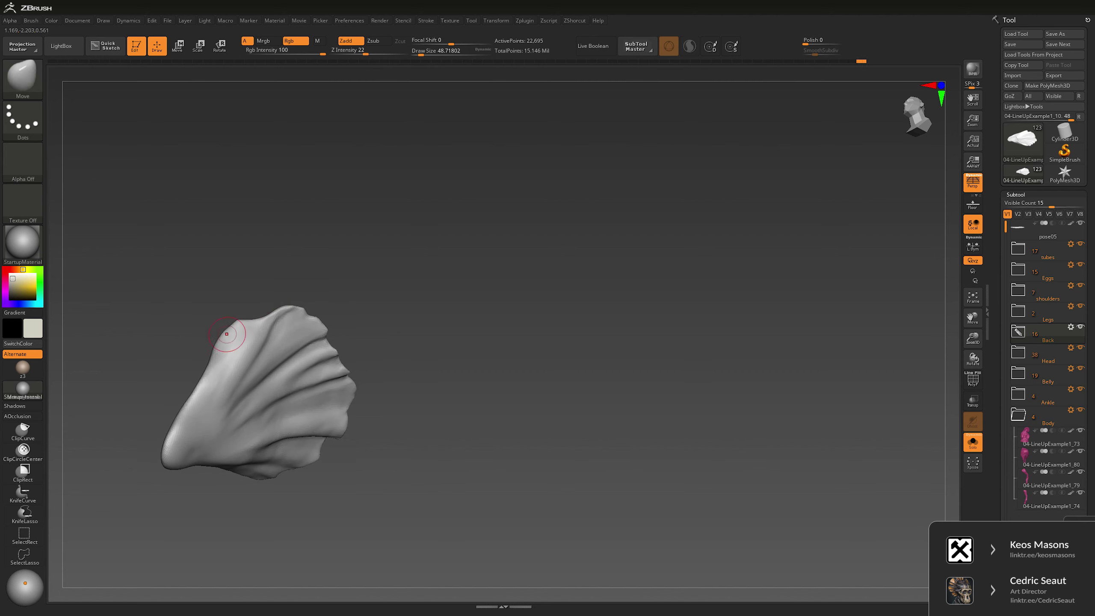
mouse_move(227, 334)
mouse_down()
mouse_move(302, 339)
mouse_move(259, 304)
mouse_up()
key(space)
mouse_move(366, 318)
mouse_down()
mouse_move(278, 280)
mouse_move(274, 362)
mouse_up()
key(space)
key(ctrl+shift+s)
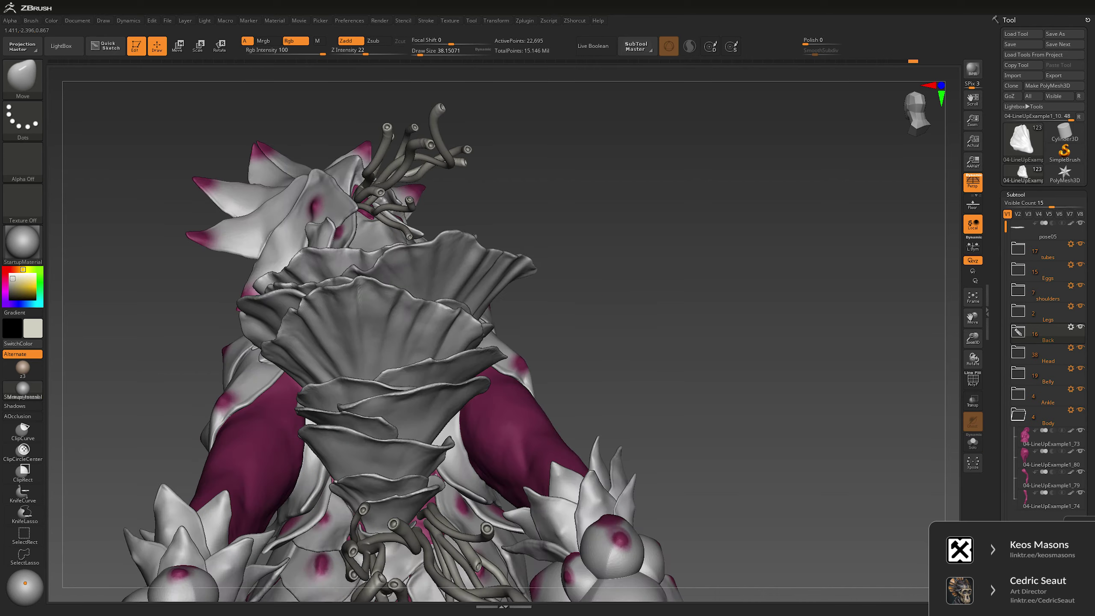
Step: Enlarge the draw size to about 130, and select and isolate another frill in the stack on the creature's back
mouse_move(603, 310)
mouse_down()
mouse_move(582, 319)
mouse_move(349, 307)
mouse_up()
key(space)
key(space)
mouse_move(560, 302)
mouse_down()
mouse_move(474, 302)
mouse_move(647, 302)
mouse_up()
drag(776, 276, 634, 271)
alt+click(380, 380)
click(973, 443)
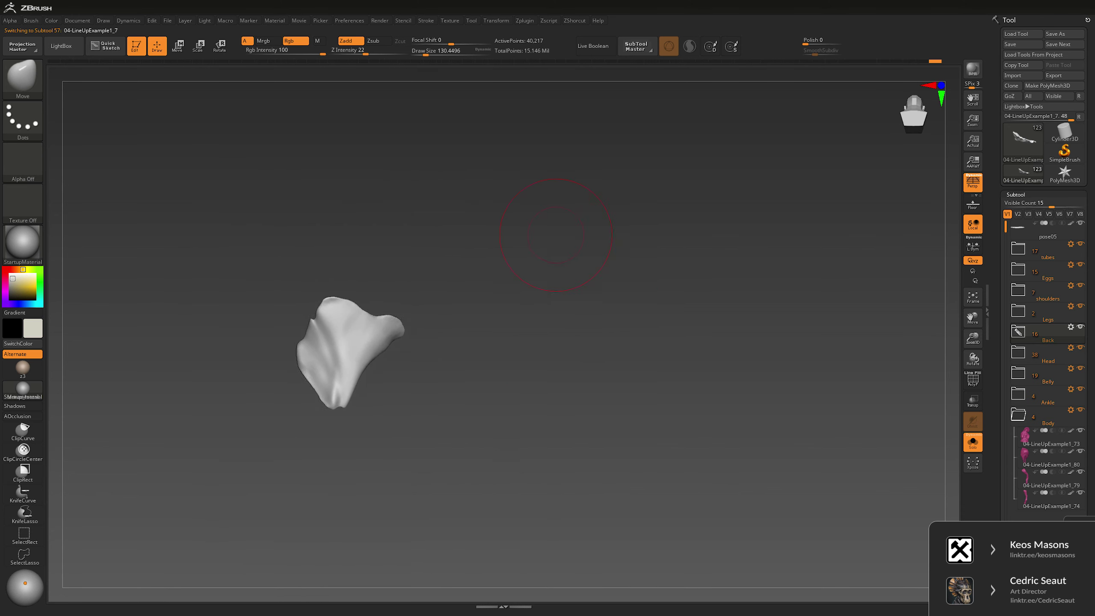
Step: Carve the first long creases from the isolated frill's rim towards its base with the Slash2 brush at a draw size of about 265
drag(489, 324, 552, 311)
key(b)
key(s)
key(2)
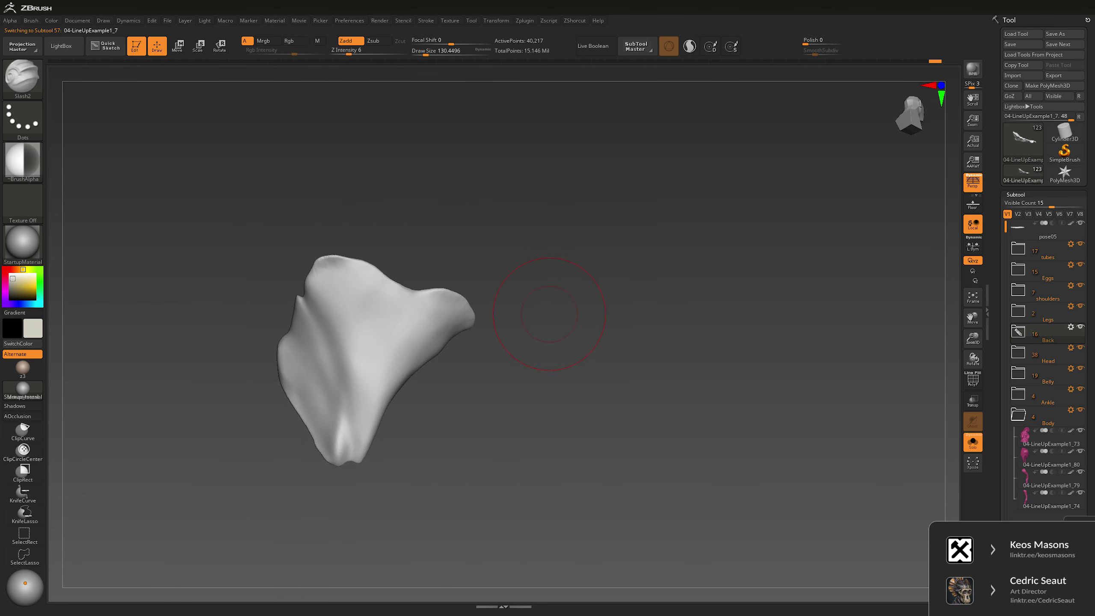
key(s)
drag(420, 289, 443, 277)
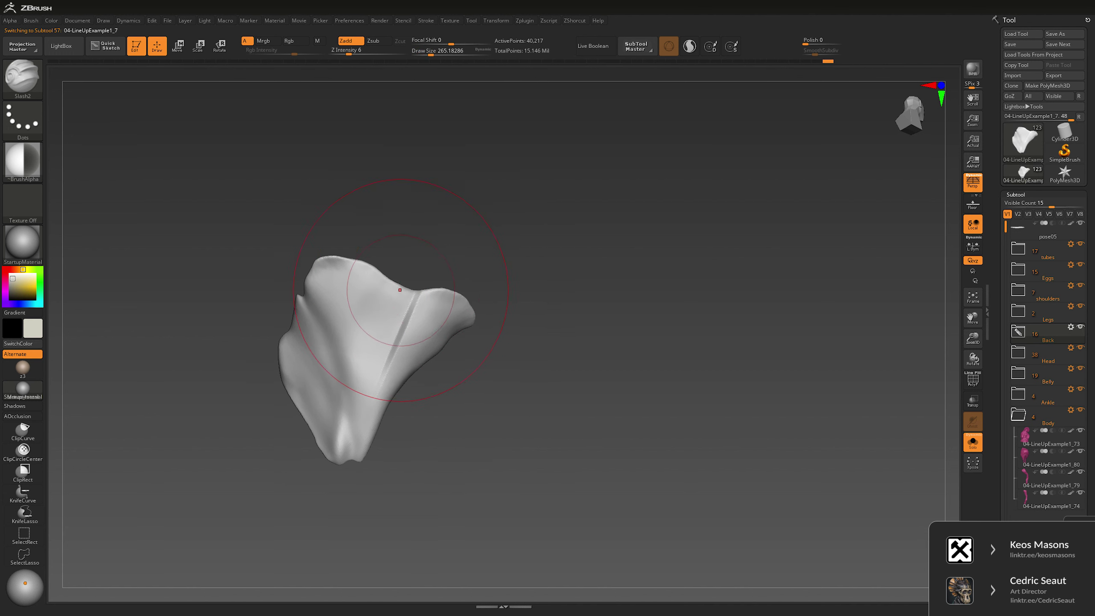
drag(389, 232, 428, 196)
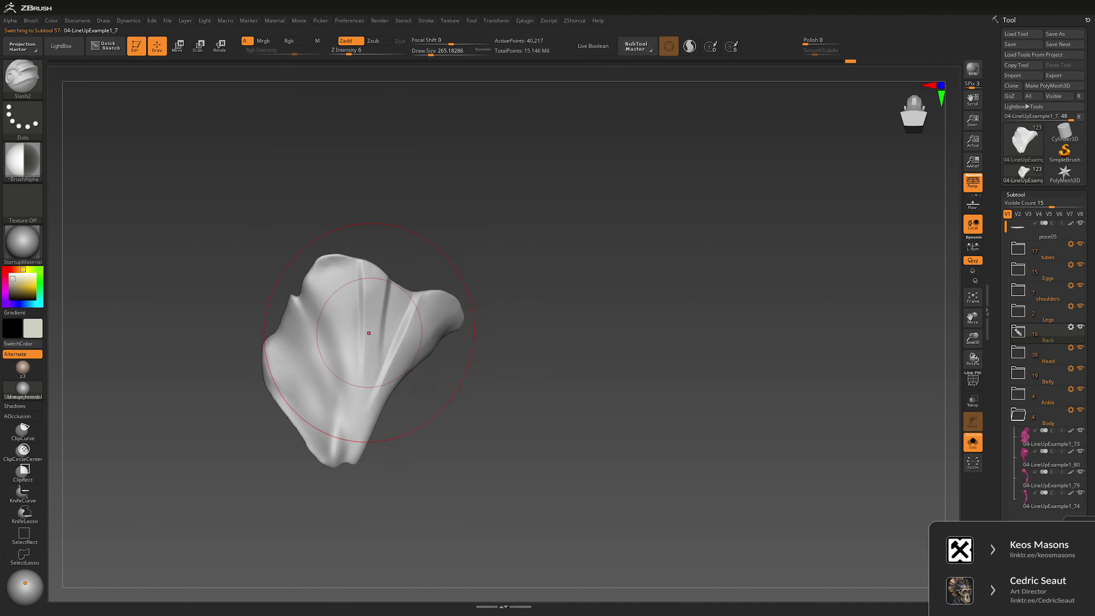
Step: Carve further Slash2 creases across the rest of the frill, fanning out from its base to the side edges
mouse_move(332, 168)
mouse_down()
mouse_move(371, 247)
mouse_move(302, 379)
mouse_move(314, 336)
mouse_up()
mouse_move(284, 305)
right_down()
mouse_move(276, 327)
mouse_move(289, 304)
right_up()
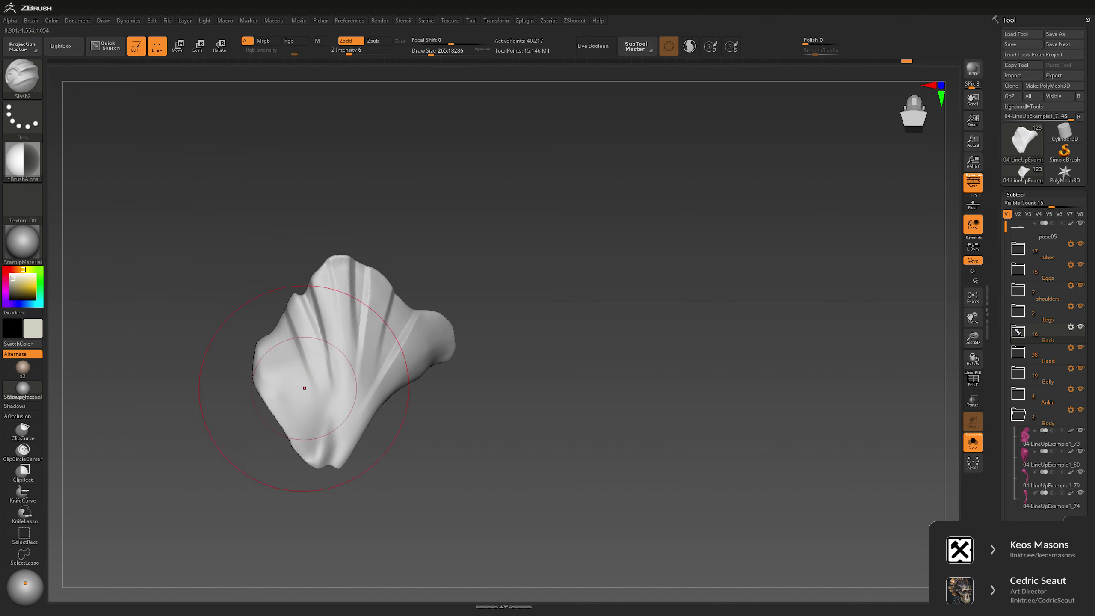
mouse_move(501, 244)
right_down()
mouse_move(478, 302)
mouse_move(432, 357)
right_up()
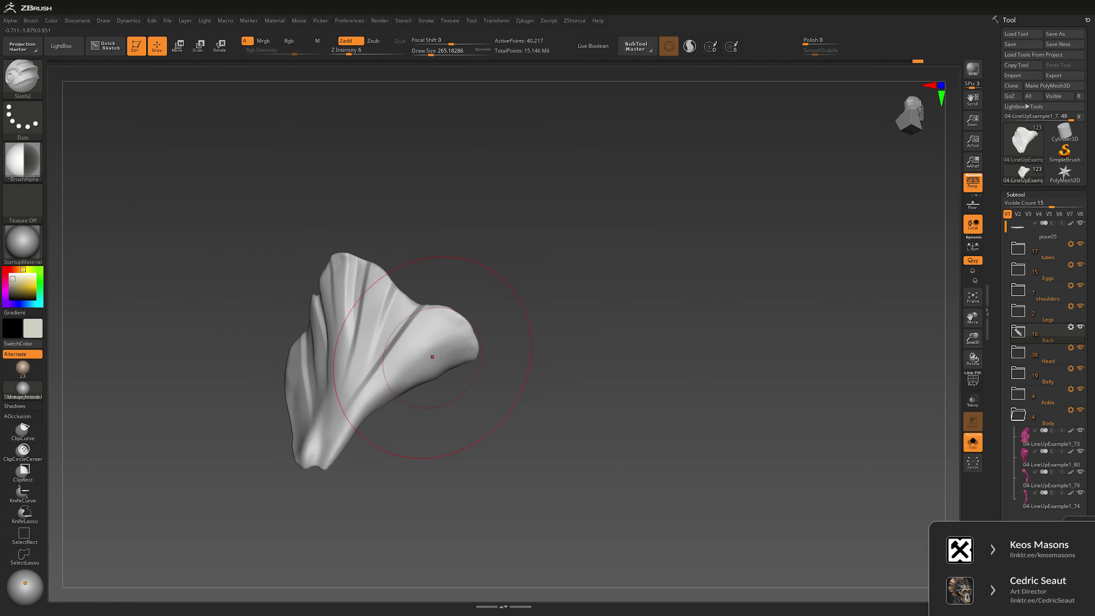
right_drag(469, 324, 431, 307)
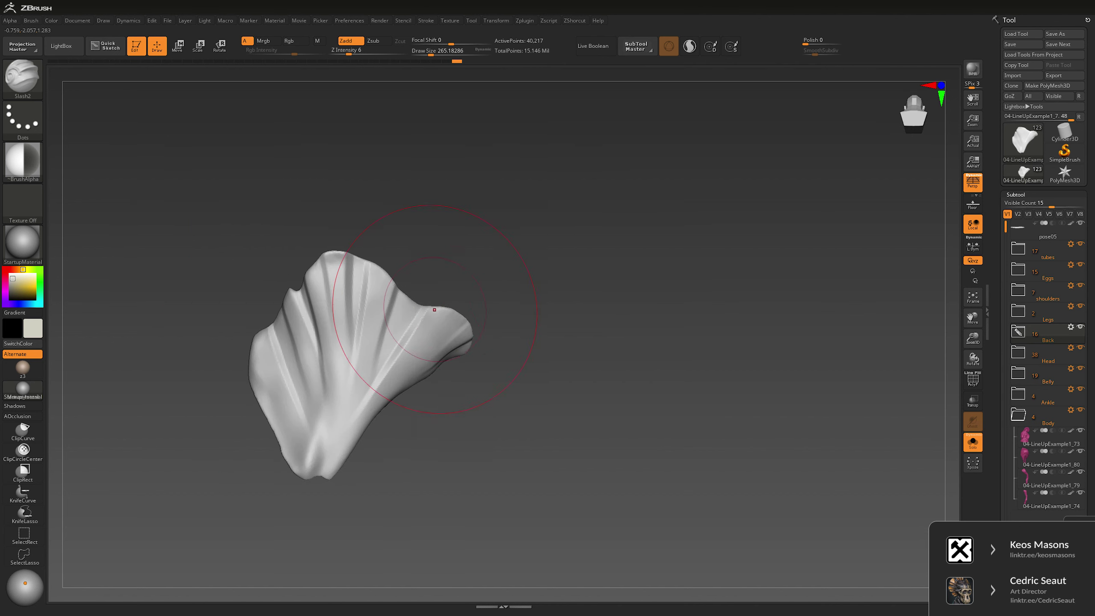
Step: Build up the ridges beside the creases near the flared corner with the Clay brush at a draw size of about 33
key(space)
drag(425, 310, 405, 309)
right_drag(489, 263, 530, 255)
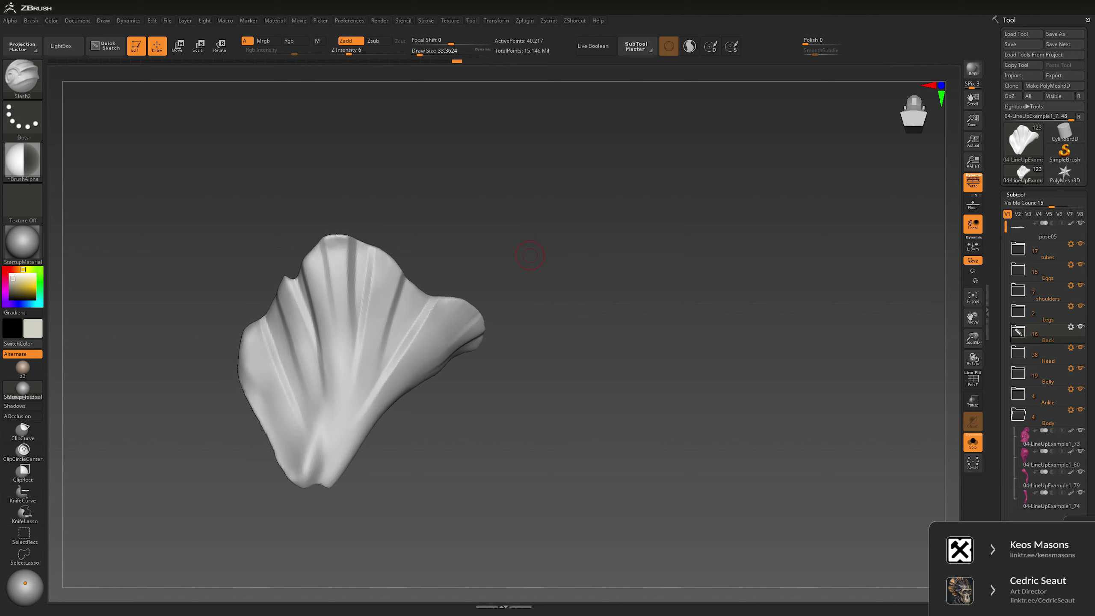
key(b)
key(c)
key(l)
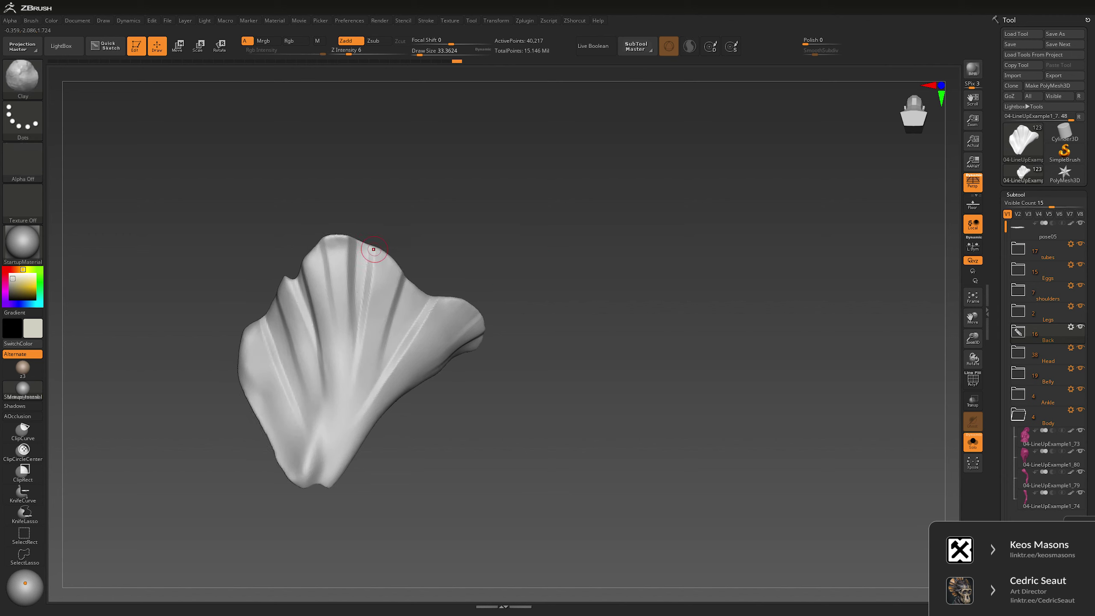
drag(373, 248, 362, 354)
drag(401, 275, 379, 347)
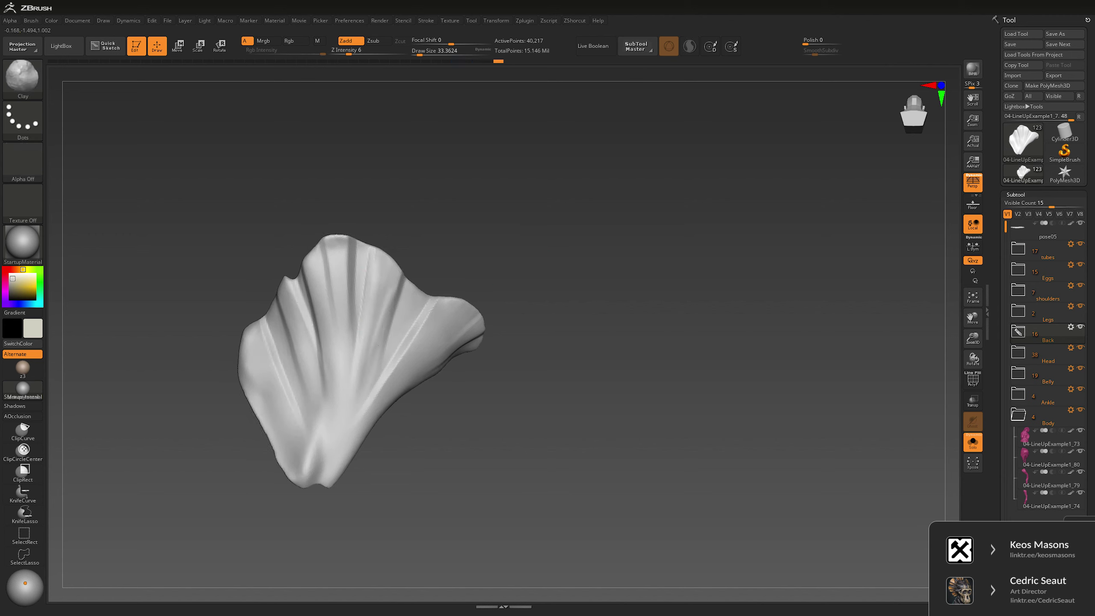
Step: Build up Clay ridges between the creases across the frill's middle and the half away from the flared corner
drag(340, 248, 347, 362)
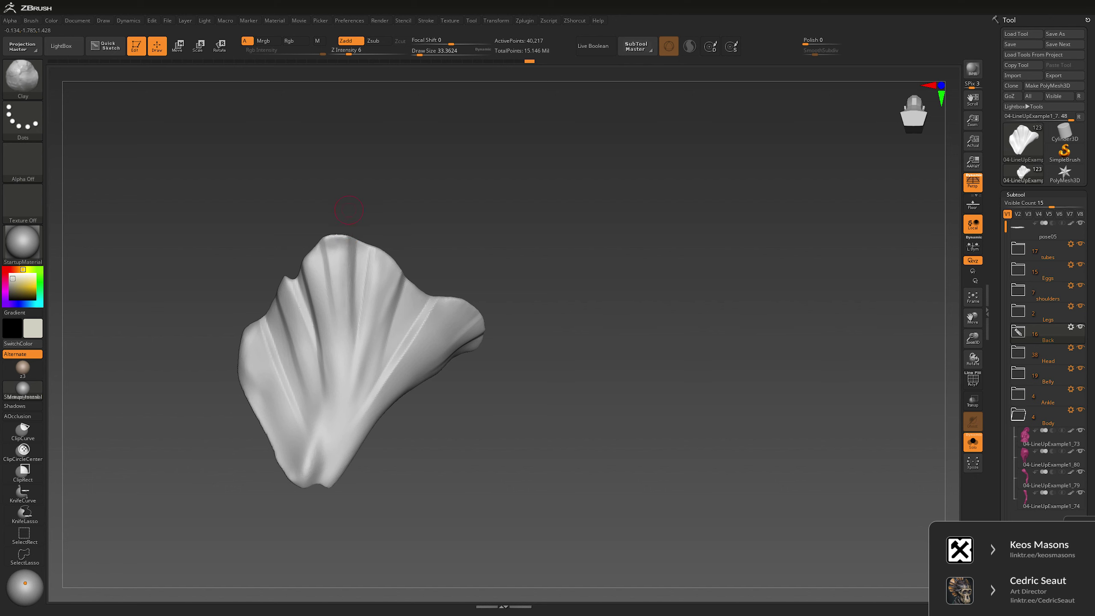
mouse_move(311, 224)
mouse_down()
mouse_move(326, 243)
mouse_move(336, 328)
mouse_up()
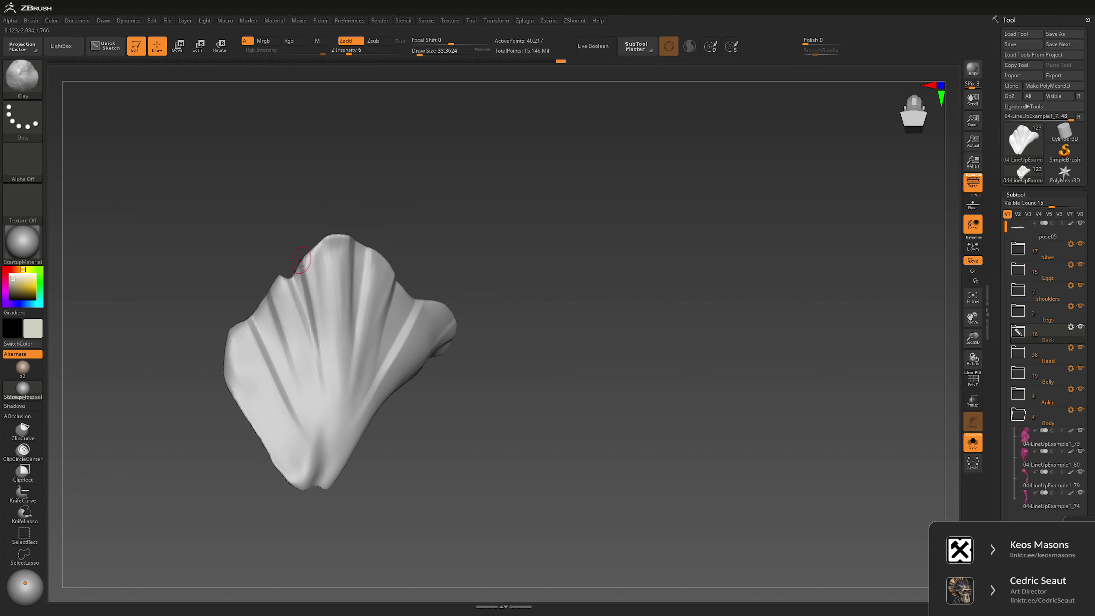
drag(300, 261, 317, 362)
drag(286, 278, 319, 382)
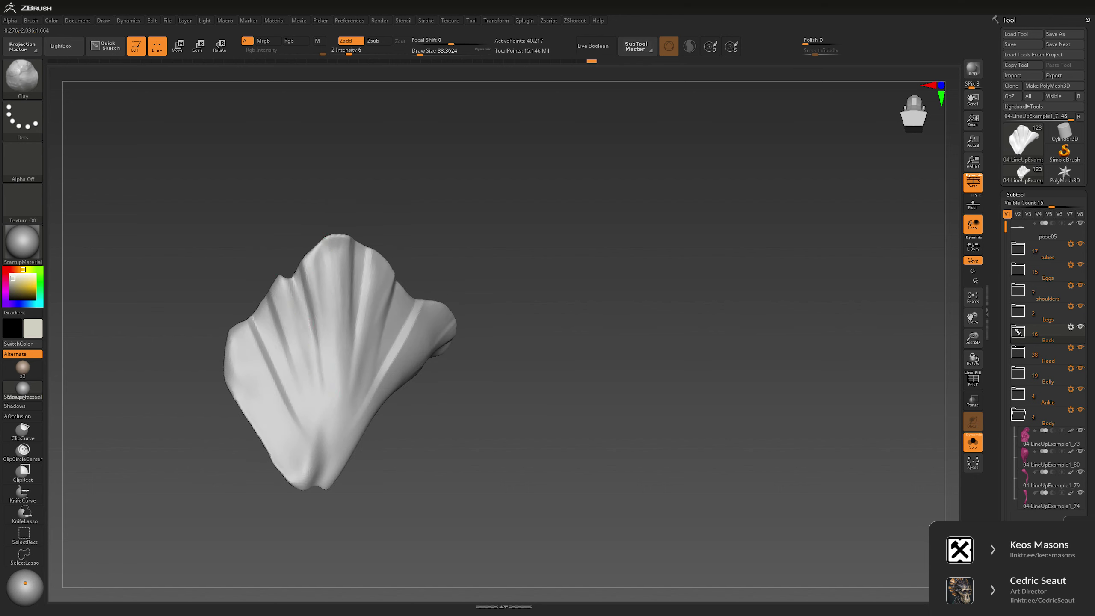
mouse_move(276, 293)
mouse_down()
mouse_move(292, 357)
mouse_move(289, 425)
mouse_up()
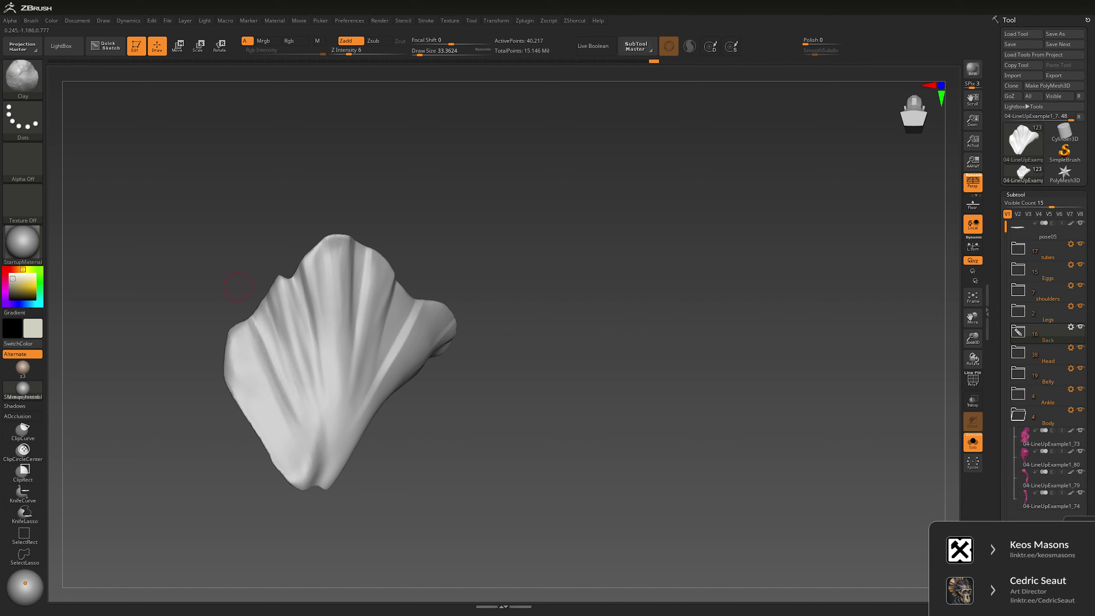
Step: Soften and fill the folds running into the flared corner with Clay strokes, enlarging the draw size to about 74
drag(415, 371, 481, 318)
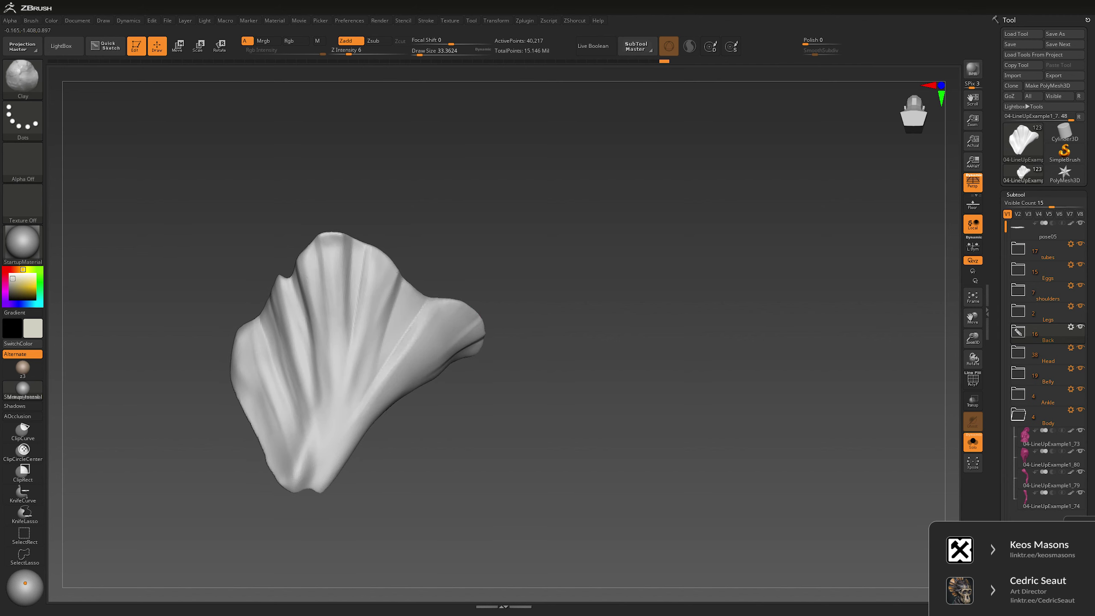
drag(405, 293, 388, 347)
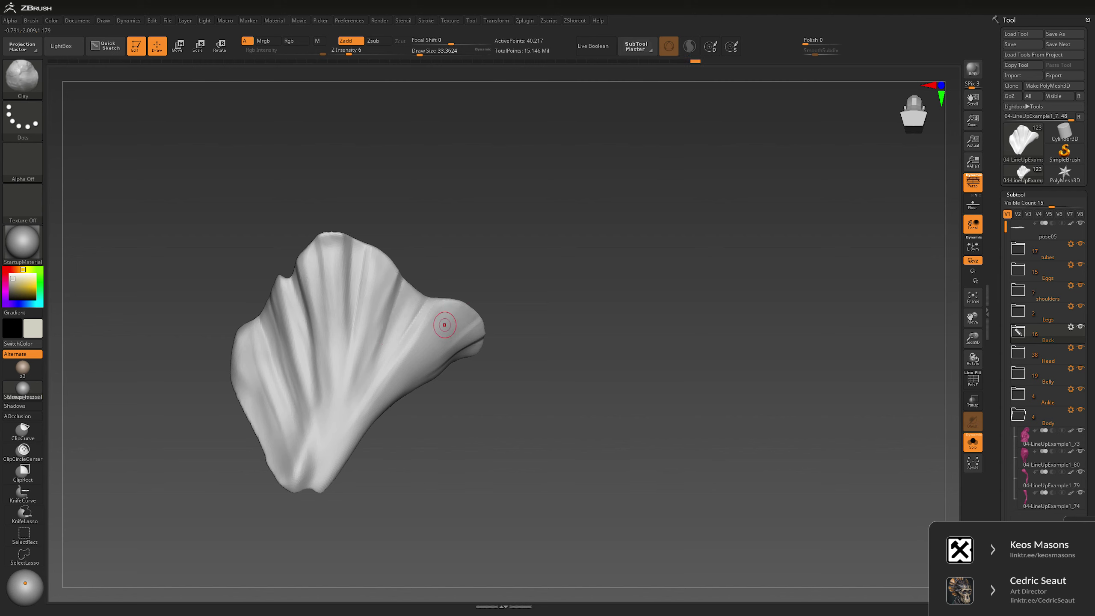
key(s)
drag(444, 324, 416, 342)
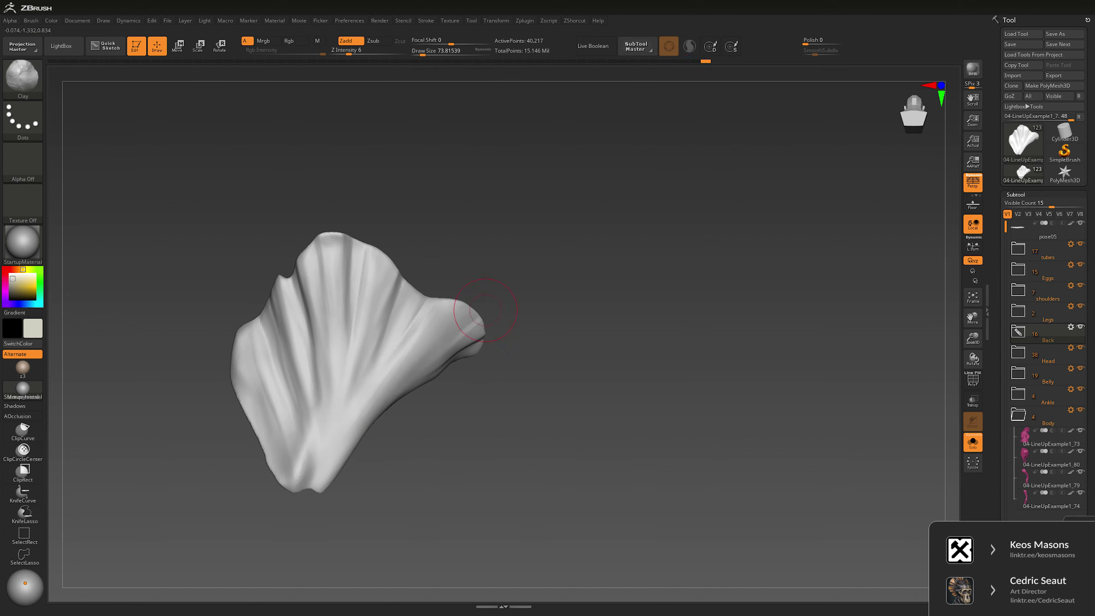
drag(486, 309, 603, 280)
Step: Show the full creature at a draw size of about 88, and select and isolate the neighbouring frill in the stack
key(space)
key(ctrl+shift+s)
drag(663, 448, 577, 383)
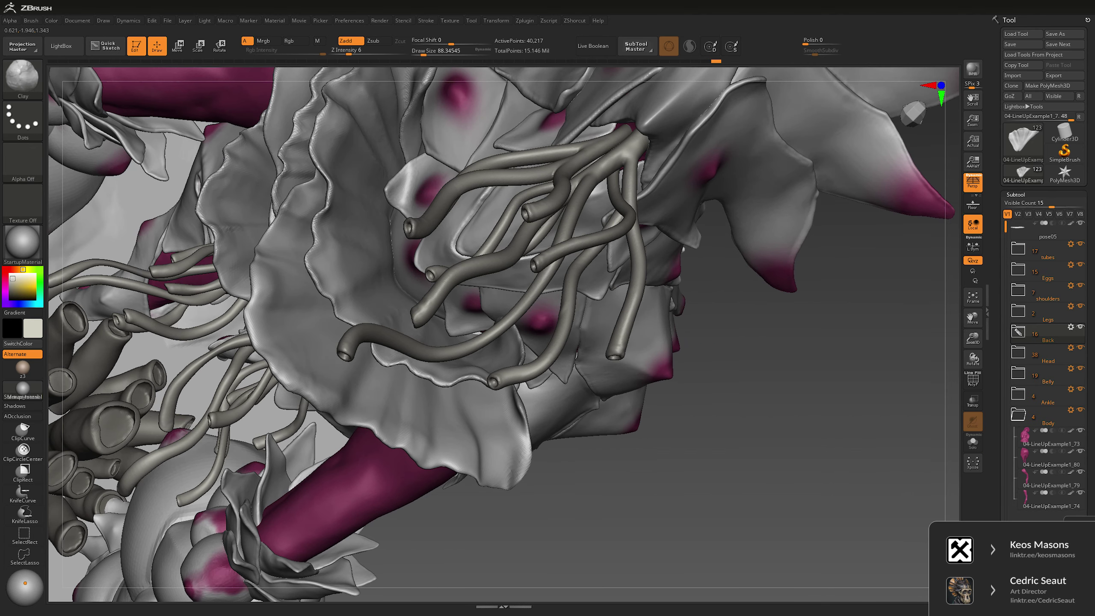
alt+click(342, 288)
key(ctrl+shift+s)
Step: Reinforce the neighbouring frill's radiating folds with Clay strokes at a draw size of about 43
mouse_move(535, 328)
mouse_down()
mouse_move(560, 311)
mouse_move(508, 290)
mouse_move(607, 222)
mouse_move(522, 249)
mouse_up()
key(space)
drag(345, 289, 394, 414)
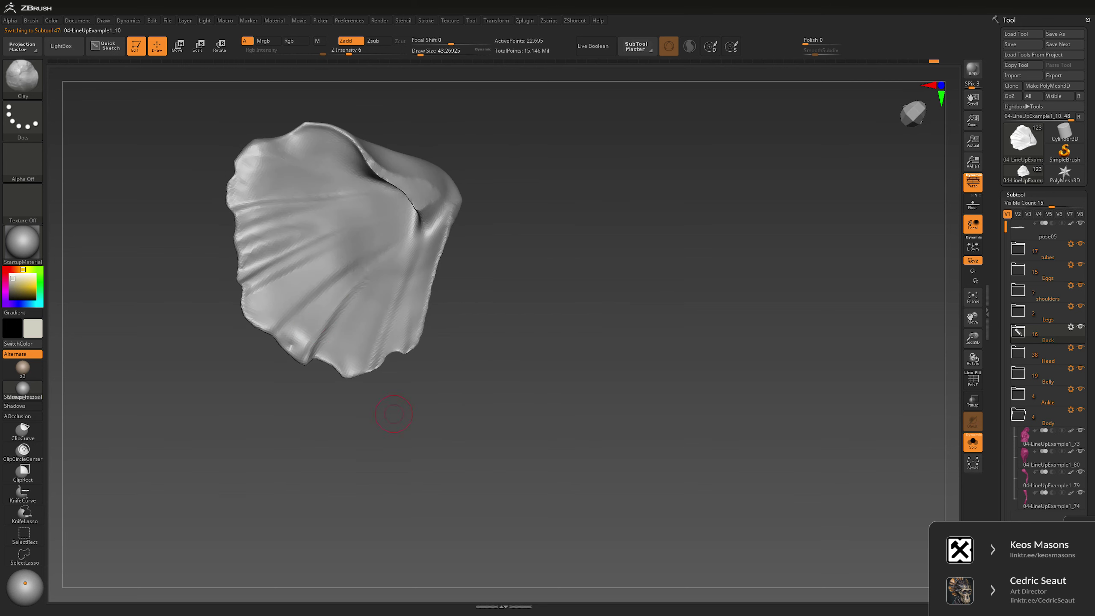
drag(379, 252, 574, 354)
key(ctrl+shift+s)
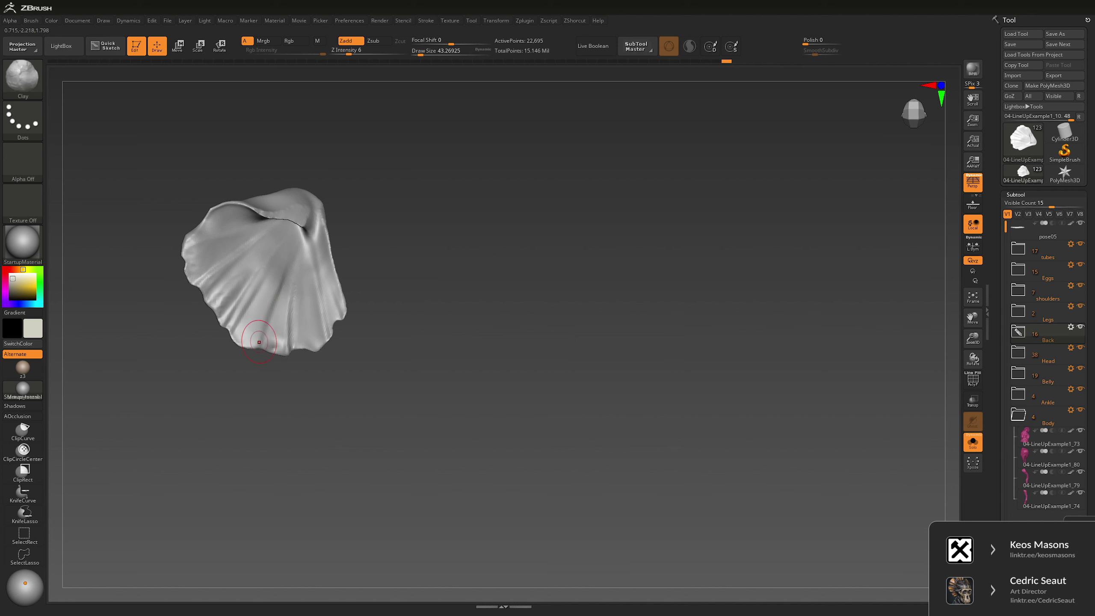
Step: Show the full creature, and reselect and isolate the previously creased frill
drag(287, 225, 465, 161)
drag(244, 342, 388, 294)
key(ctrl+shift+s)
mouse_move(319, 276)
mouse_down()
mouse_move(302, 285)
mouse_move(329, 267)
mouse_up()
alt+click(332, 265)
key(ctrl+shift+s)
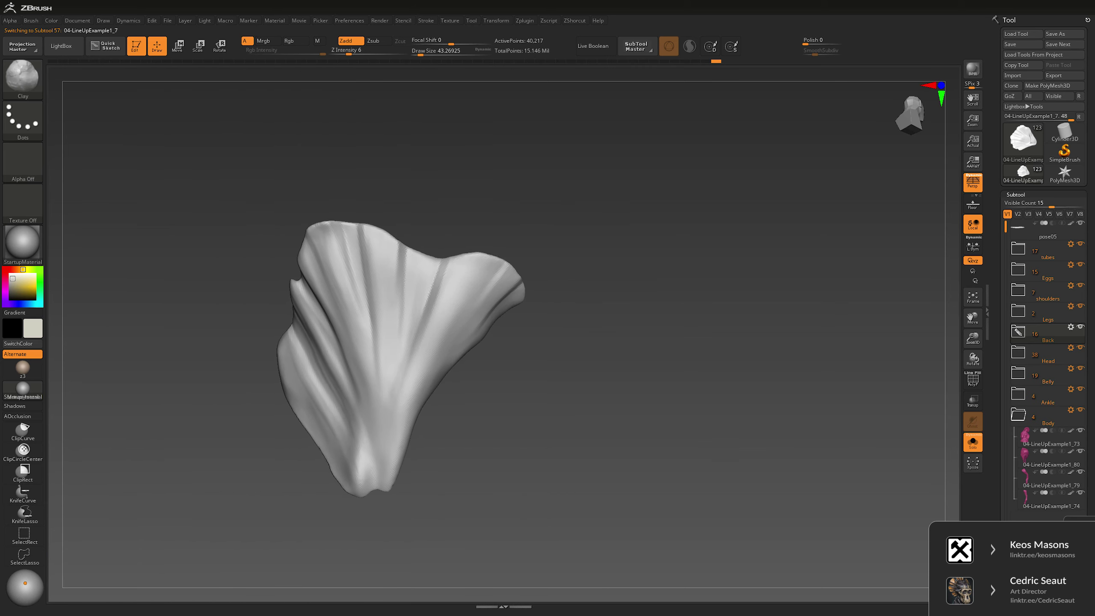
Step: Soften the frill's creases with the Smooth brush and add Clay strokes on its other face at a draw size of about 43
key(space)
key(shift)
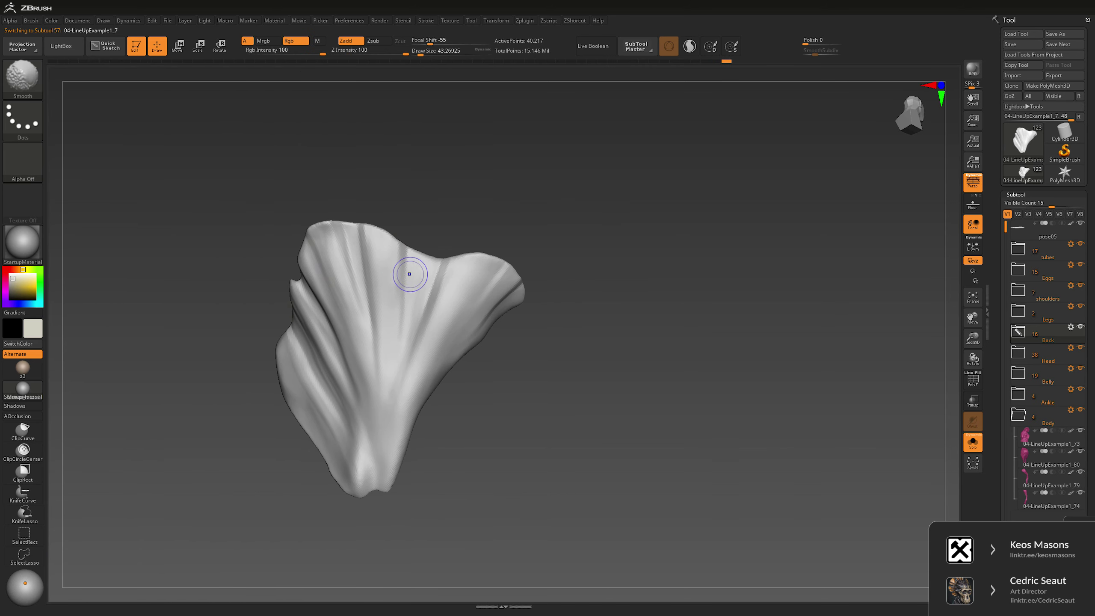
drag(647, 345, 604, 347)
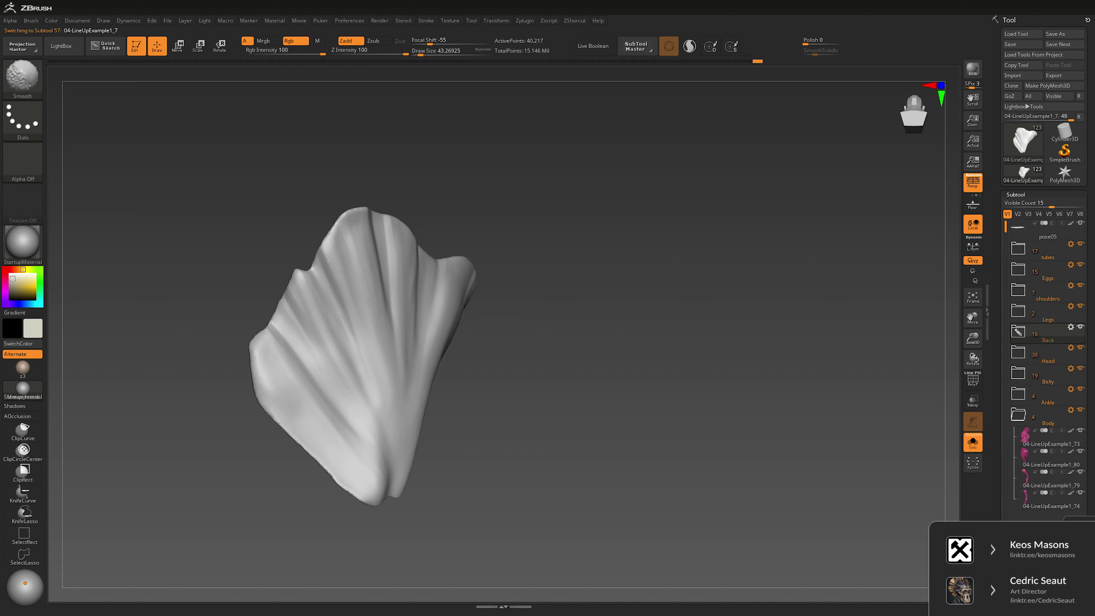
right_drag(360, 335, 358, 274)
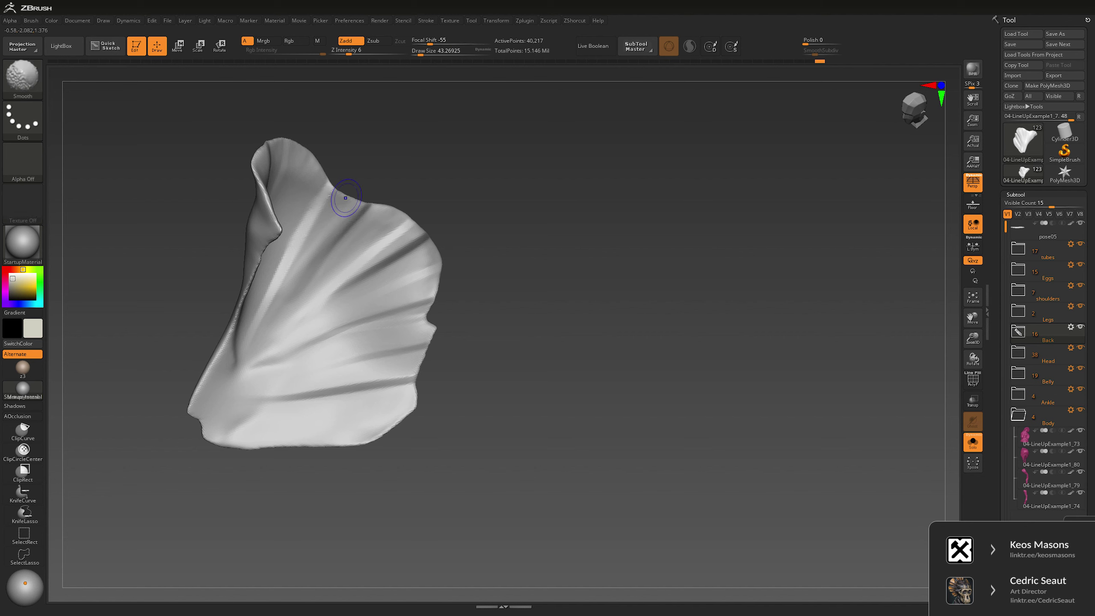
right_drag(321, 207, 324, 194)
drag(323, 195, 276, 285)
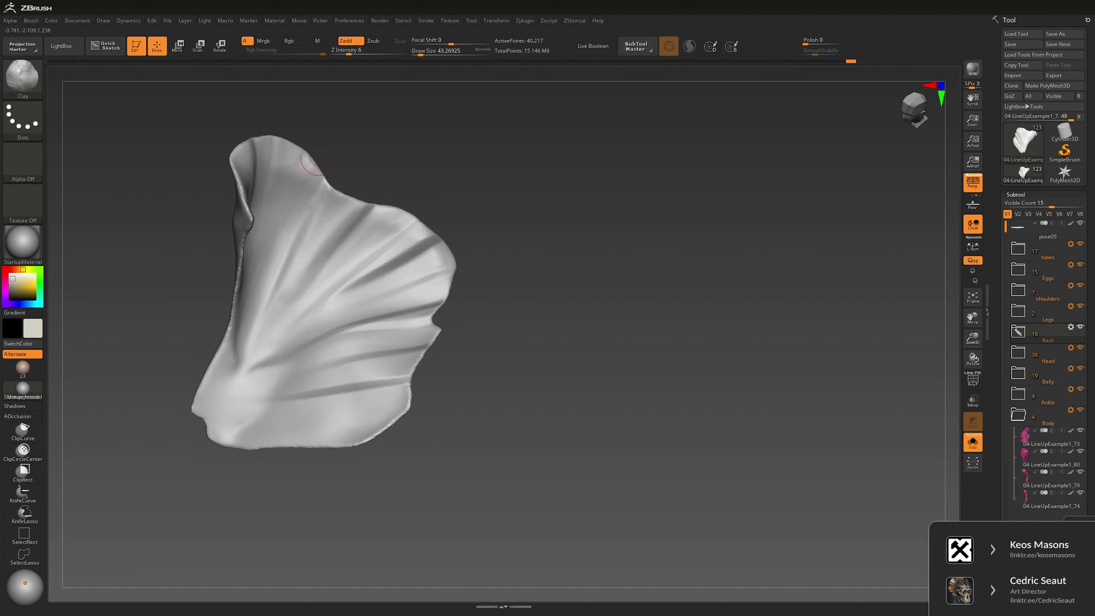
Step: Build up and smooth the fanned folds across the frill's other face with the Clay brush, from its rim to its base
right_drag(378, 178, 393, 261)
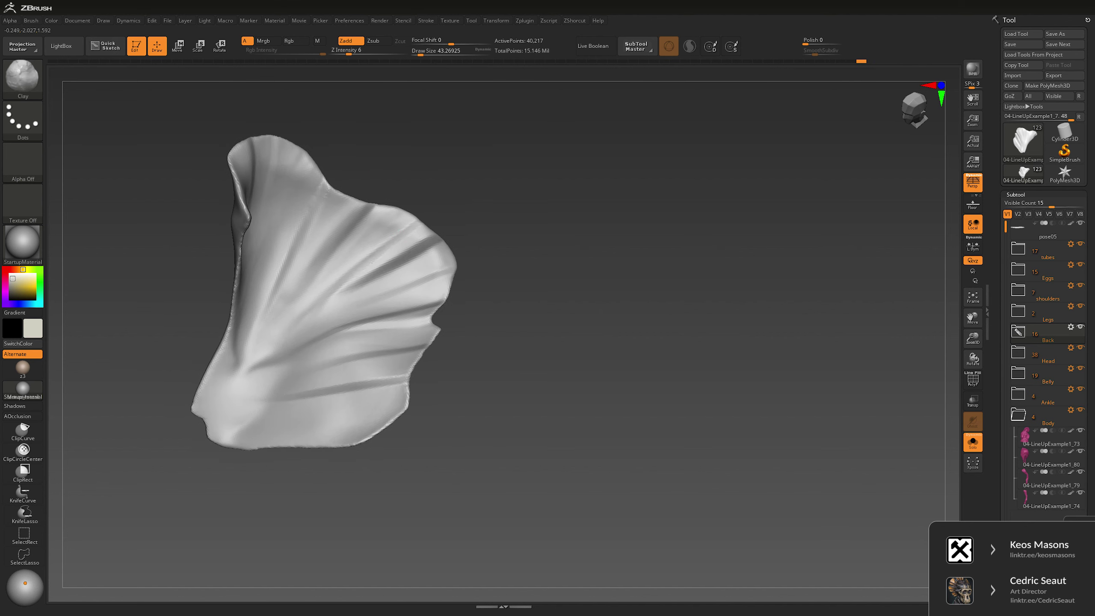
mouse_move(328, 293)
right_down()
mouse_move(371, 276)
mouse_move(428, 221)
right_up()
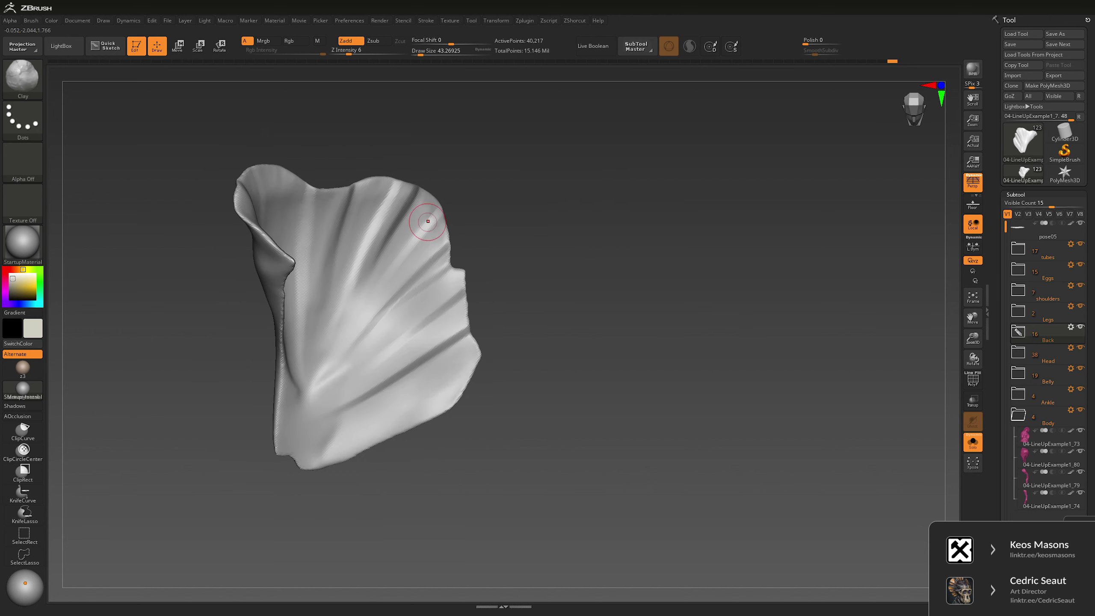
right_drag(429, 273, 390, 235)
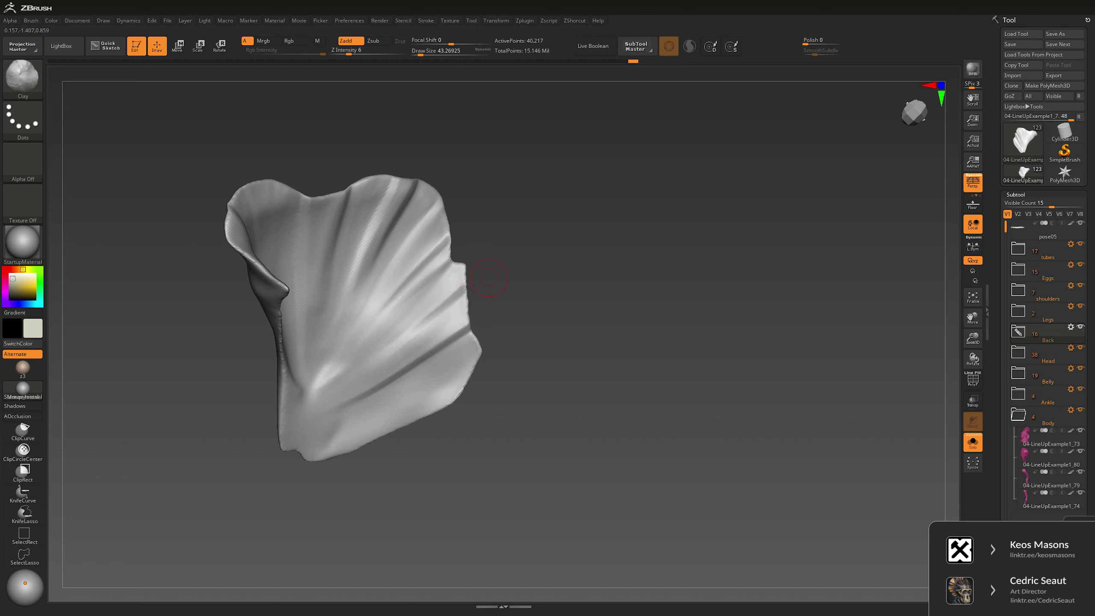
mouse_move(460, 340)
mouse_down()
mouse_move(366, 387)
mouse_move(314, 430)
mouse_move(485, 350)
mouse_up()
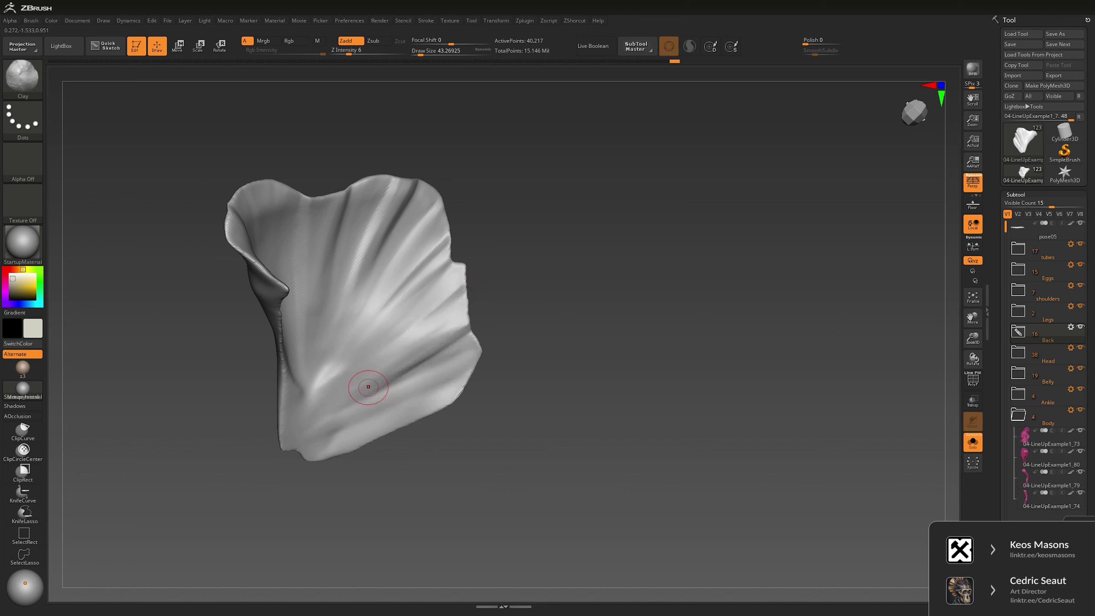
key(shift)
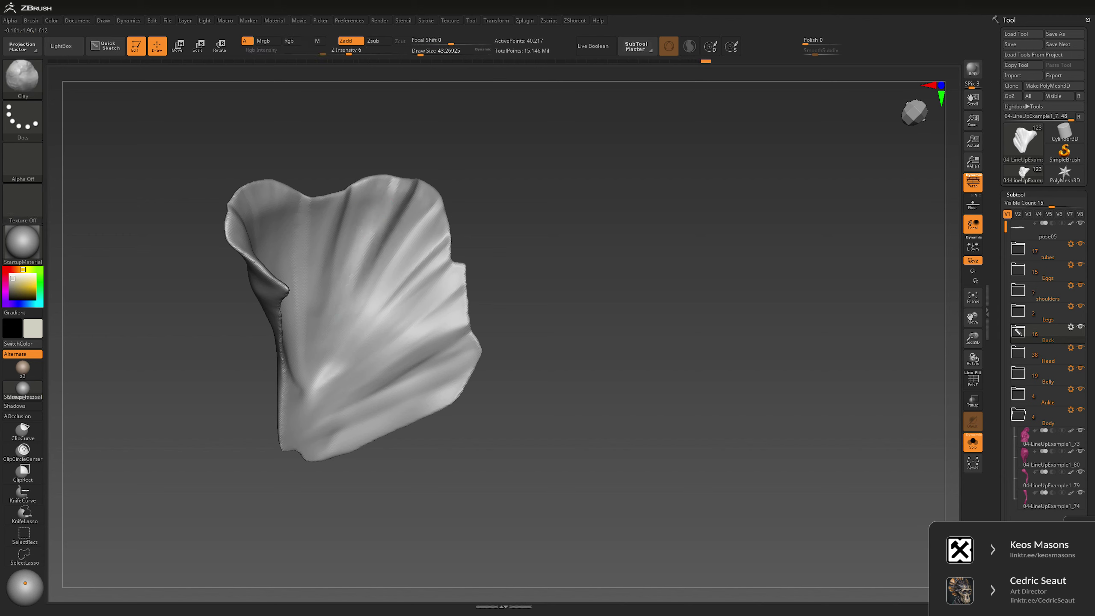
mouse_move(509, 224)
mouse_down()
mouse_move(620, 163)
mouse_move(536, 239)
mouse_up()
Step: Reshape the frill's outline and curl with the Move brush at draw sizes of about 43 and 88
key(b)
key(m)
key(v)
drag(422, 301, 440, 302)
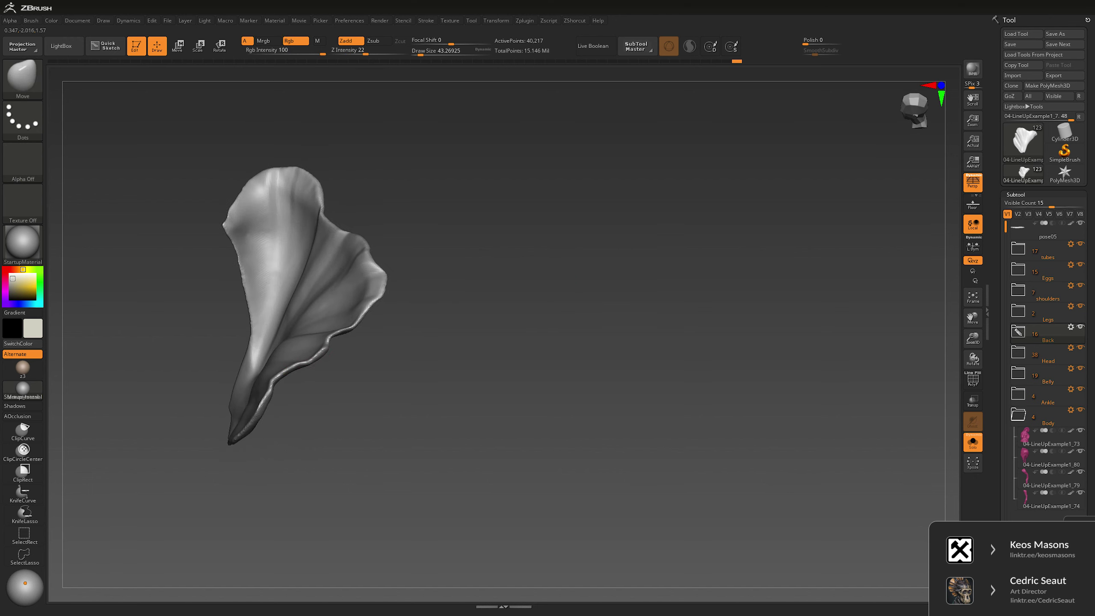
mouse_move(290, 367)
mouse_down()
mouse_move(302, 391)
mouse_move(354, 385)
mouse_move(330, 281)
mouse_move(457, 222)
mouse_move(448, 267)
mouse_move(504, 311)
mouse_move(547, 328)
mouse_move(582, 310)
mouse_move(612, 317)
mouse_move(560, 302)
mouse_move(569, 358)
mouse_move(565, 346)
mouse_move(560, 354)
mouse_up()
key(space)
key(space)
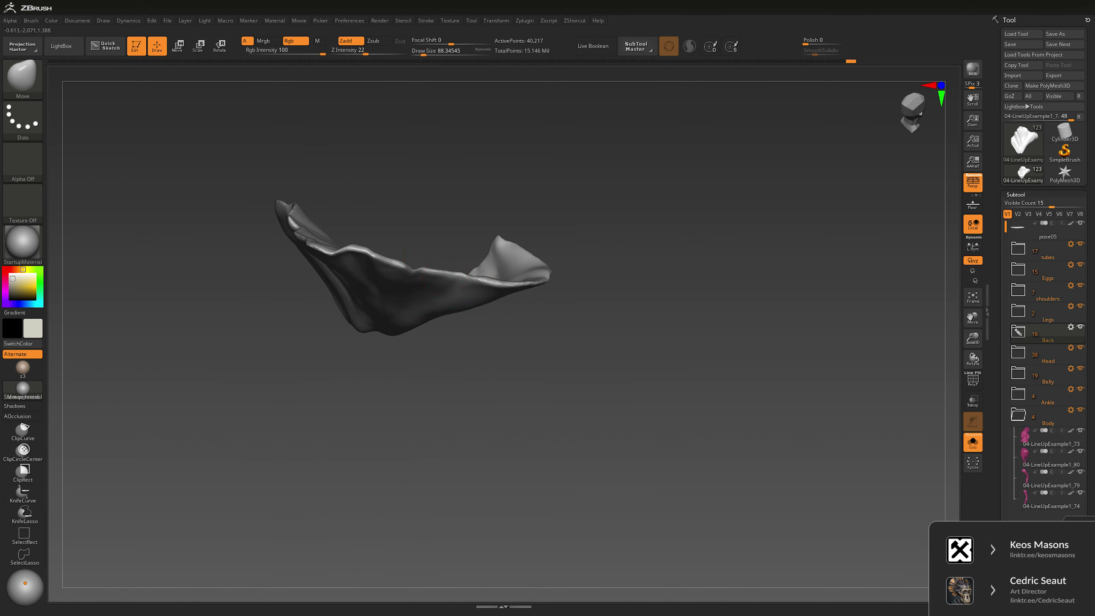
Step: Pull the frill's rim into an irregular wavy edge with the Move brush at a draw size of about 38
mouse_move(480, 221)
mouse_down()
mouse_move(457, 258)
mouse_move(445, 240)
mouse_move(428, 248)
mouse_up()
right_click(448, 241)
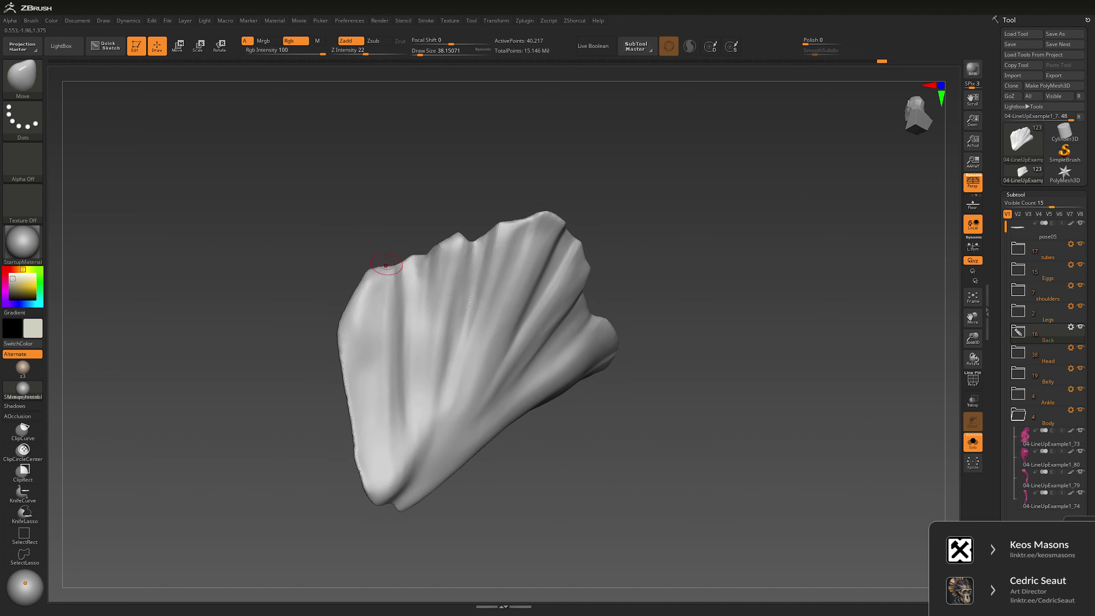
drag(377, 265, 614, 272)
Step: Swell the fold leading to the flared corner with the Inflat brush at Z intensity 10 and a draw size of about 38
key(b)
key(i)
key(n)
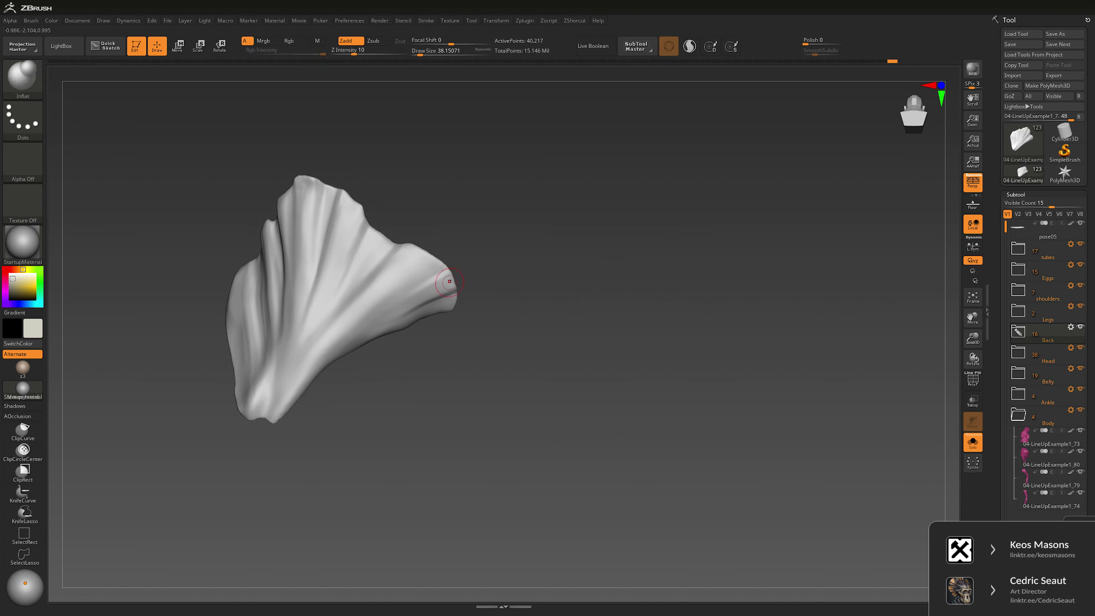
drag(449, 281, 376, 315)
right_drag(426, 279, 435, 242)
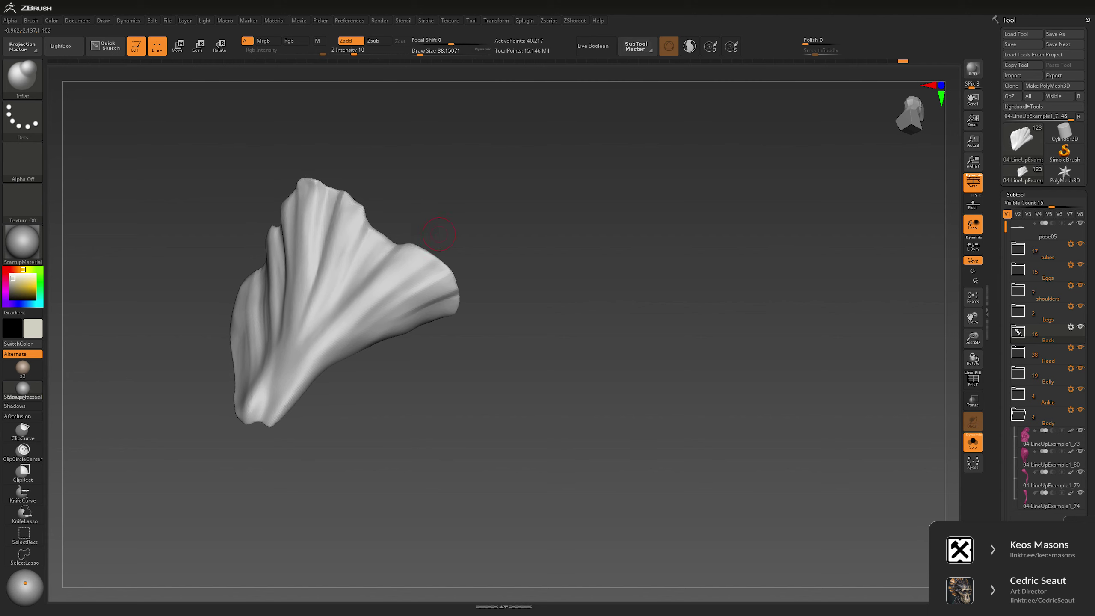
Step: Pull the frill's flared corner and adjoining rim into waves with the Move brush at draw sizes of about 61 and 38
key(b)
key(m)
key(v)
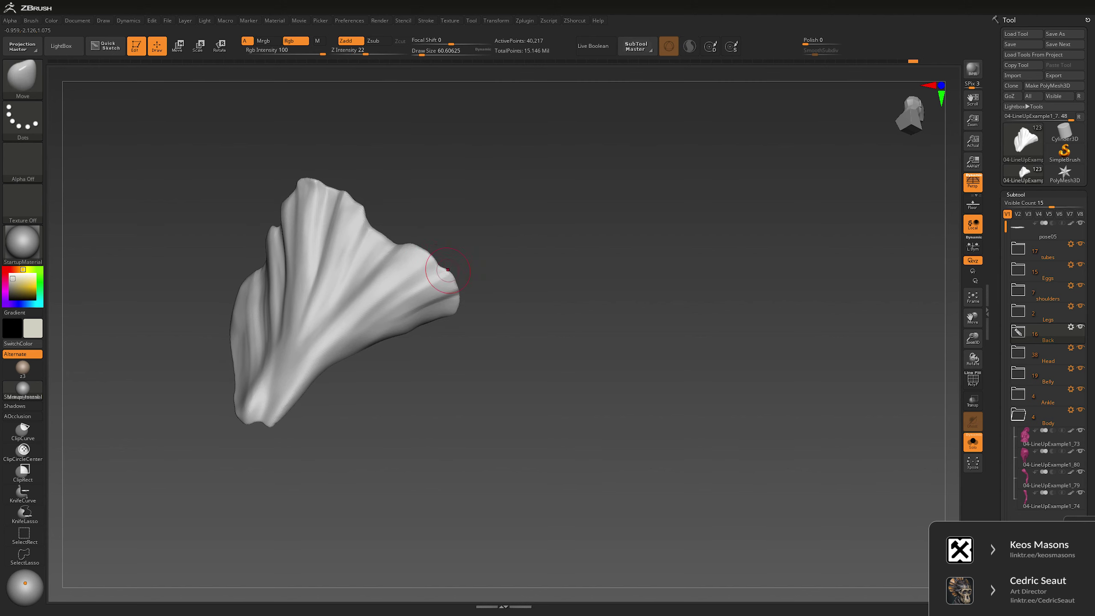
right_drag(388, 276, 445, 264)
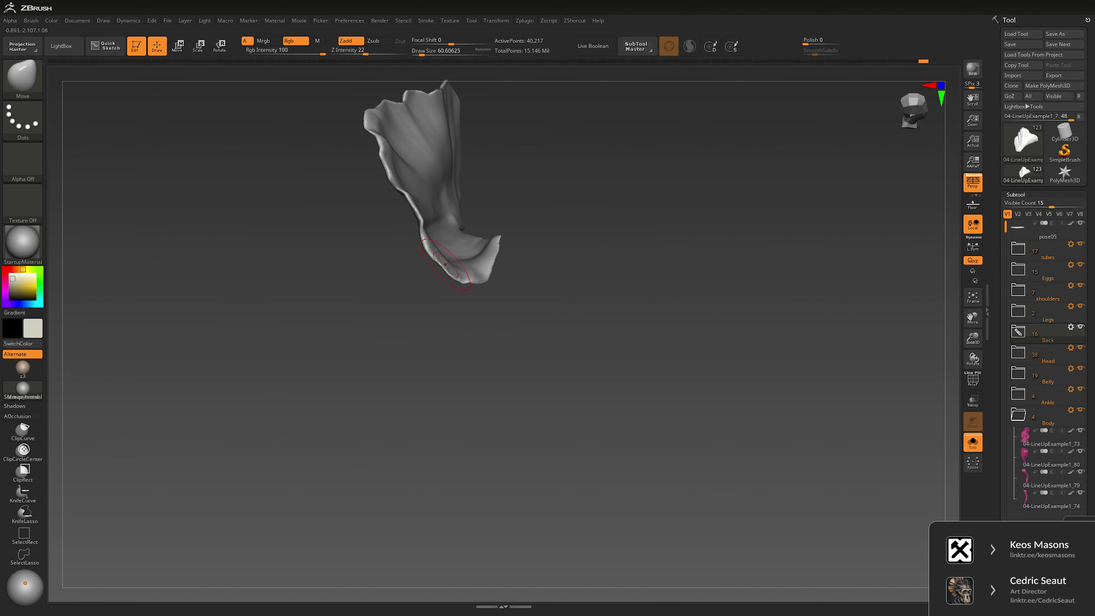
key(space)
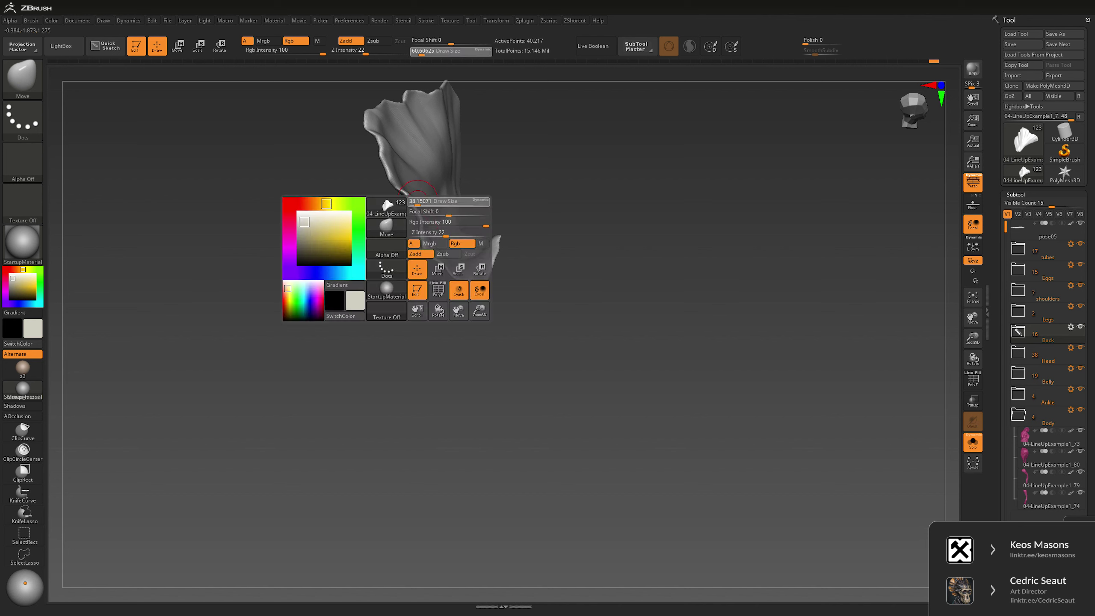
drag(419, 218, 411, 218)
alt+right_drag(389, 269, 368, 403)
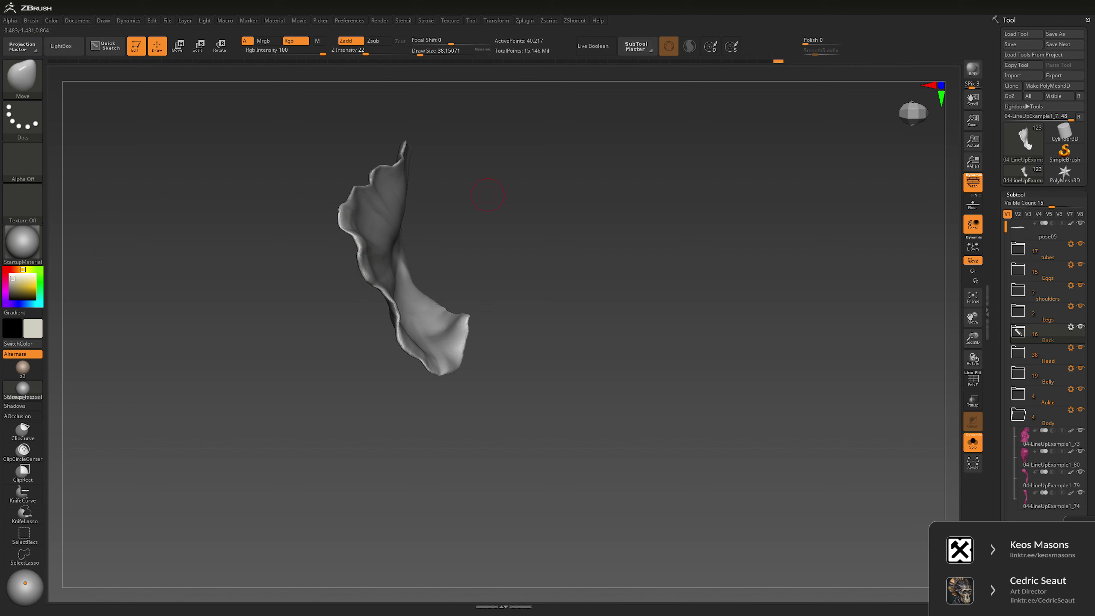
right_drag(487, 195, 531, 315)
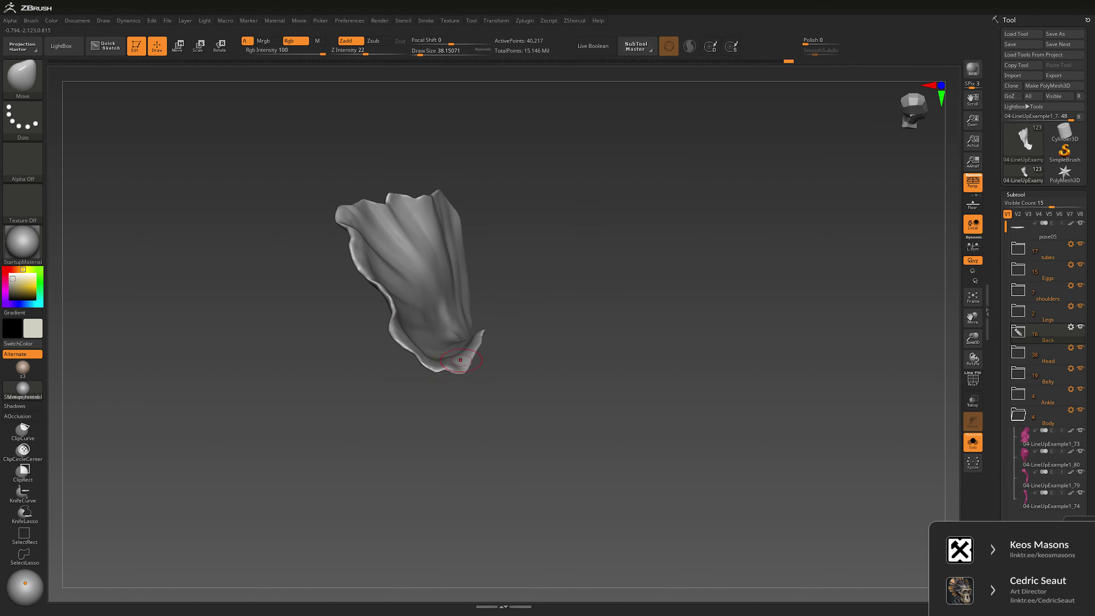
right_drag(461, 360, 482, 356)
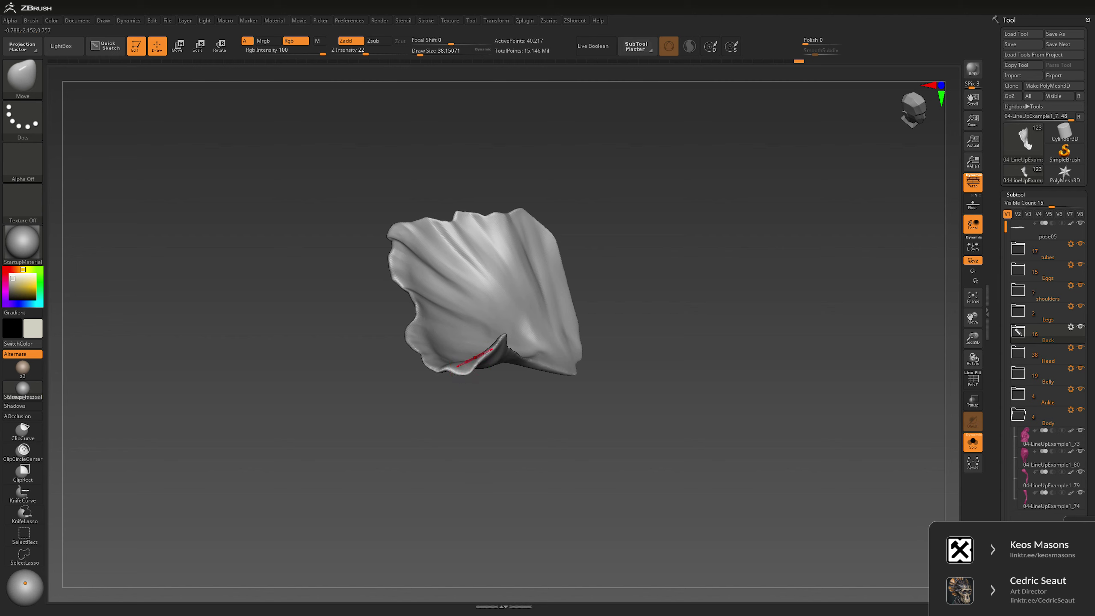
right_drag(489, 407, 427, 414)
Step: Crease the folds near the flared corner with the Slash2 brush at Z intensity 6 and a draw size of about 130
key(b)
key(s)
key(l)
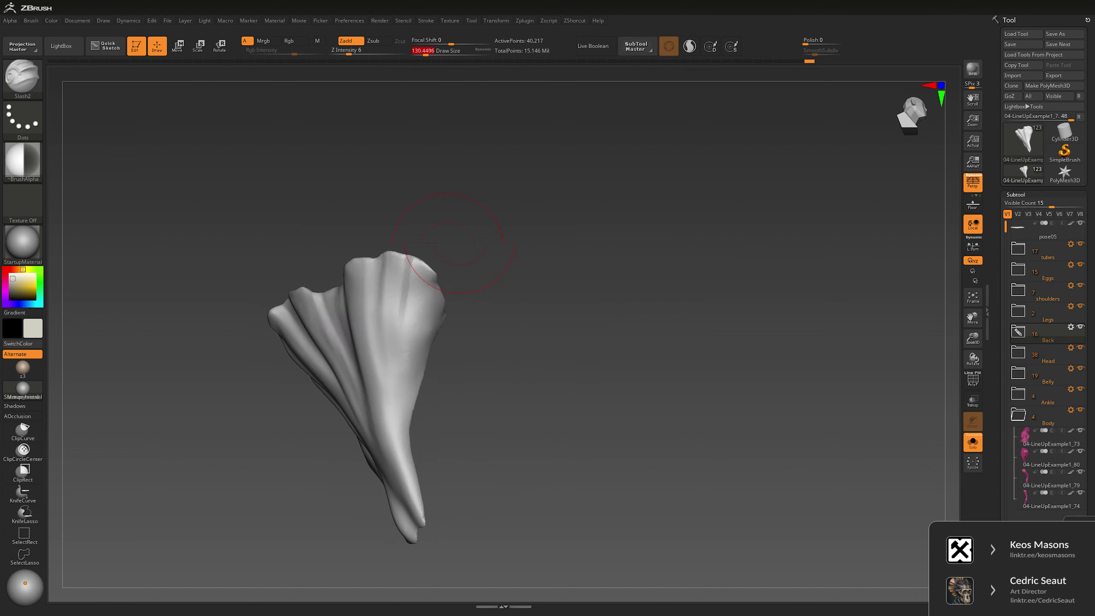
mouse_move(444, 307)
right_down()
mouse_move(416, 305)
mouse_move(435, 311)
right_up()
key(space)
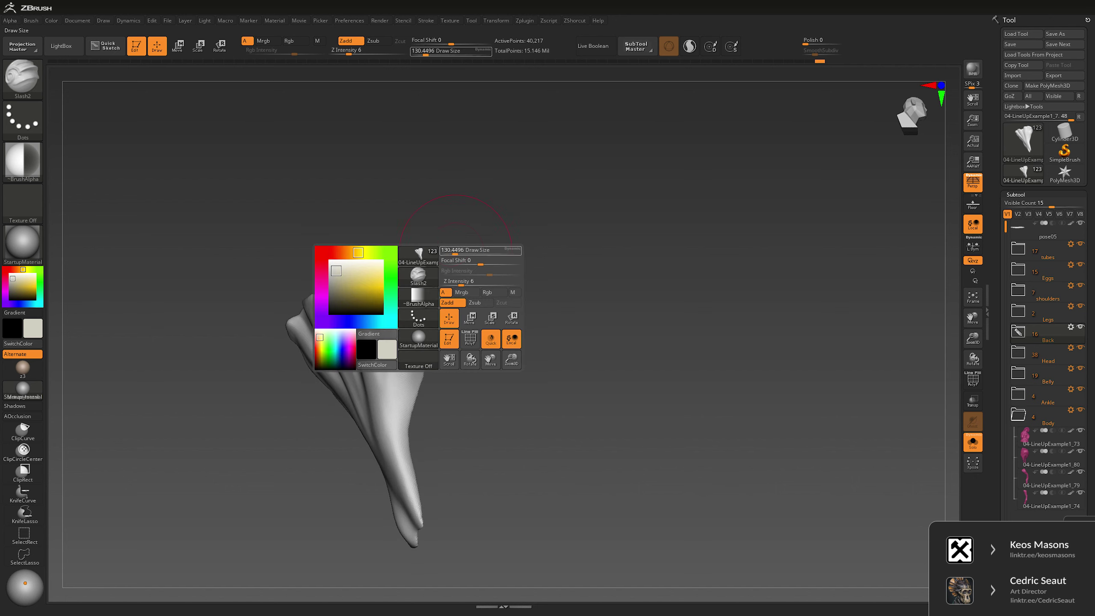
key(shift)
mouse_move(414, 249)
right_down()
mouse_move(437, 246)
mouse_move(437, 280)
right_up()
Step: Reshape the outer edge of the frill's flared corner with the Move brush at a draw size of about 81
key(b)
key(m)
key(v)
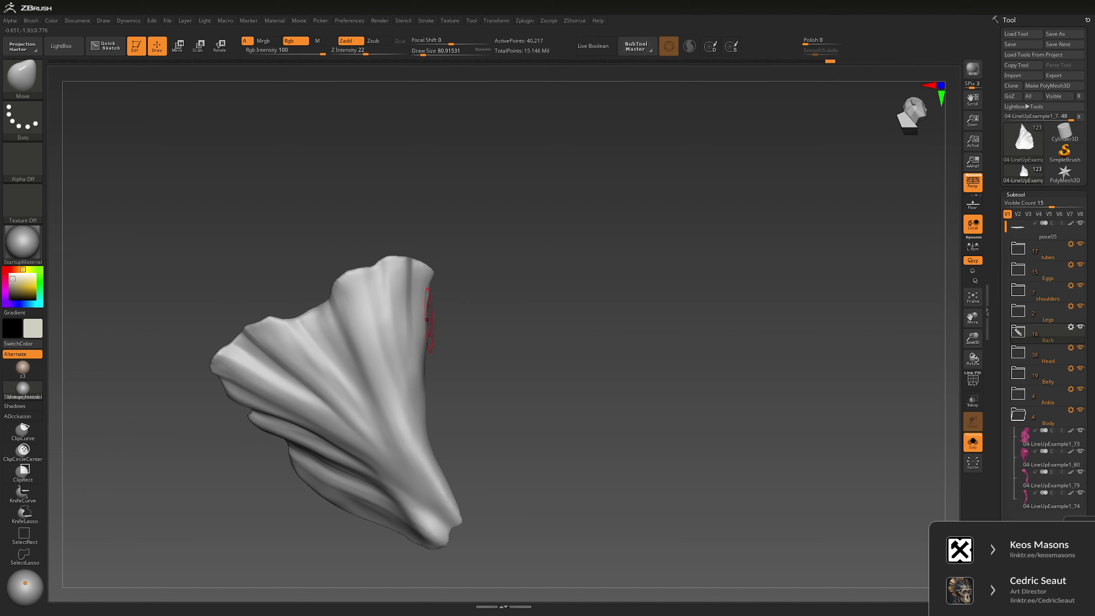
key(ctrl+shift+s)
mouse_move(436, 281)
right_down()
mouse_move(436, 328)
mouse_move(472, 259)
right_up()
key(ctrl+shift+s)
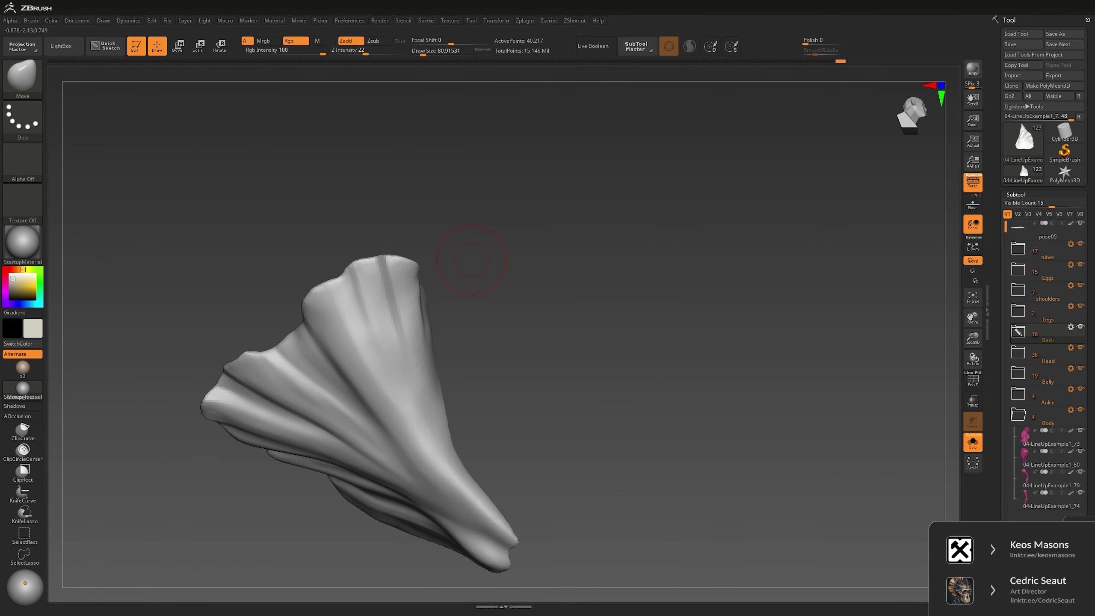
Step: Build up the folds running from the flared corner to the base with the Clay brush at Z intensity 6 and a draw size of about 54
key(space)
key(b)
key(c)
key(l)
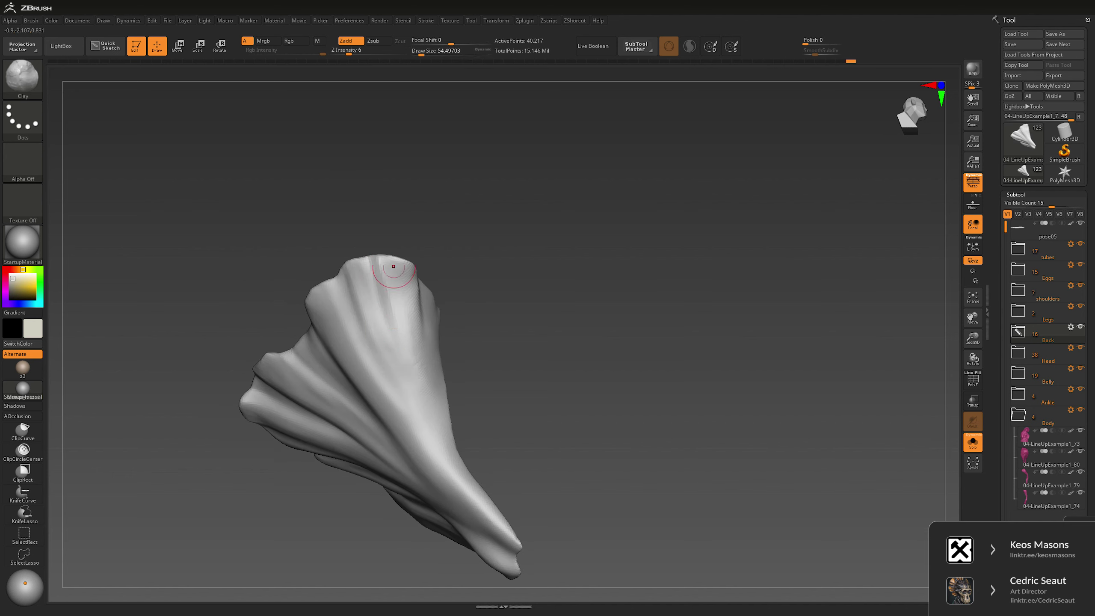
right_drag(393, 266, 426, 267)
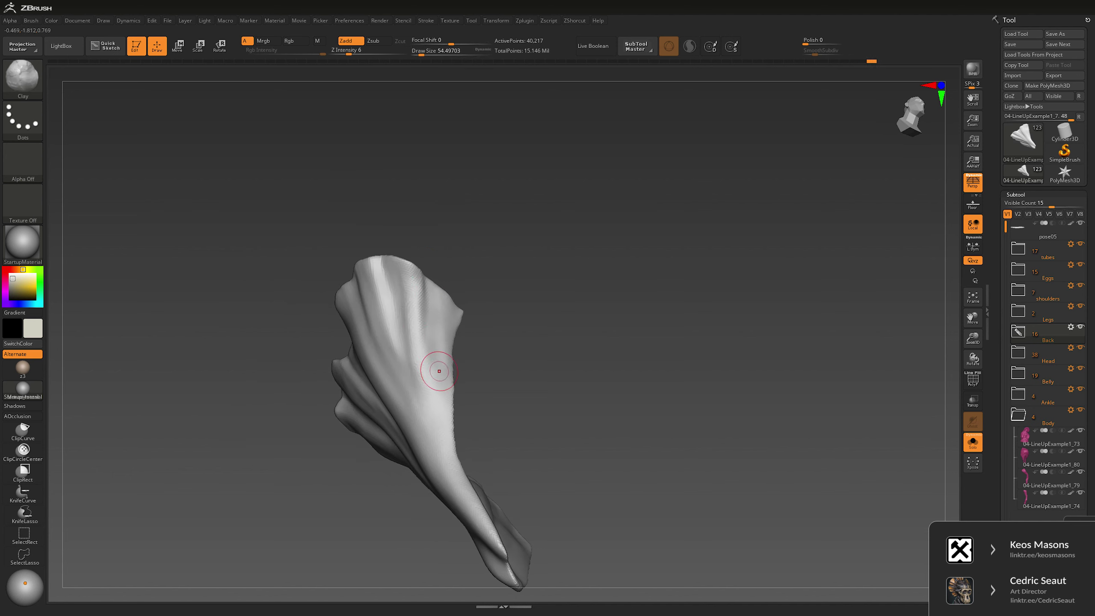
right_drag(438, 370, 432, 286)
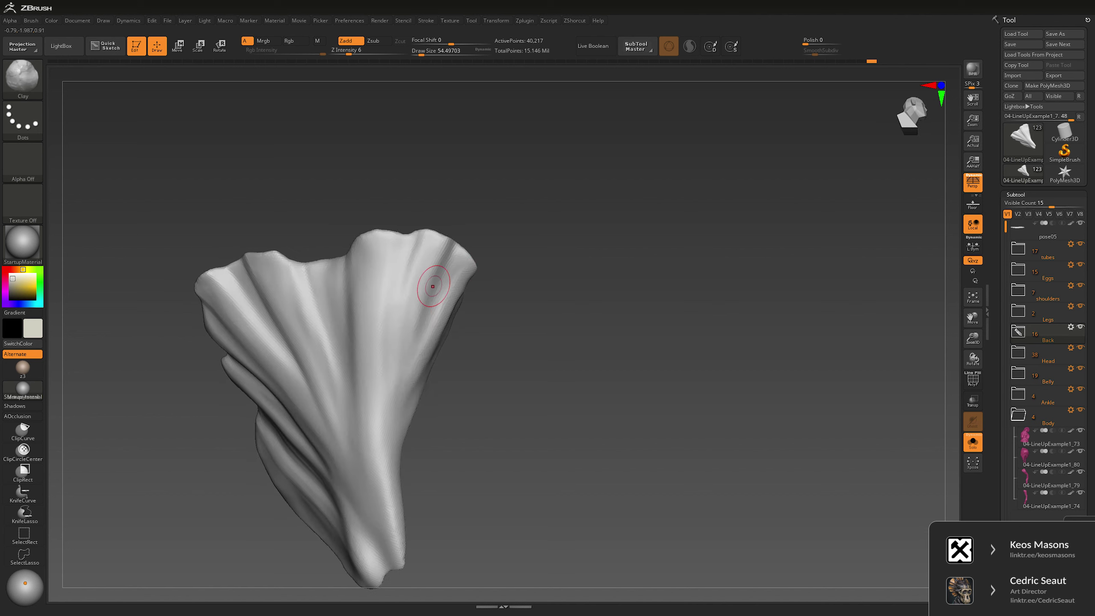
right_drag(499, 304, 386, 276)
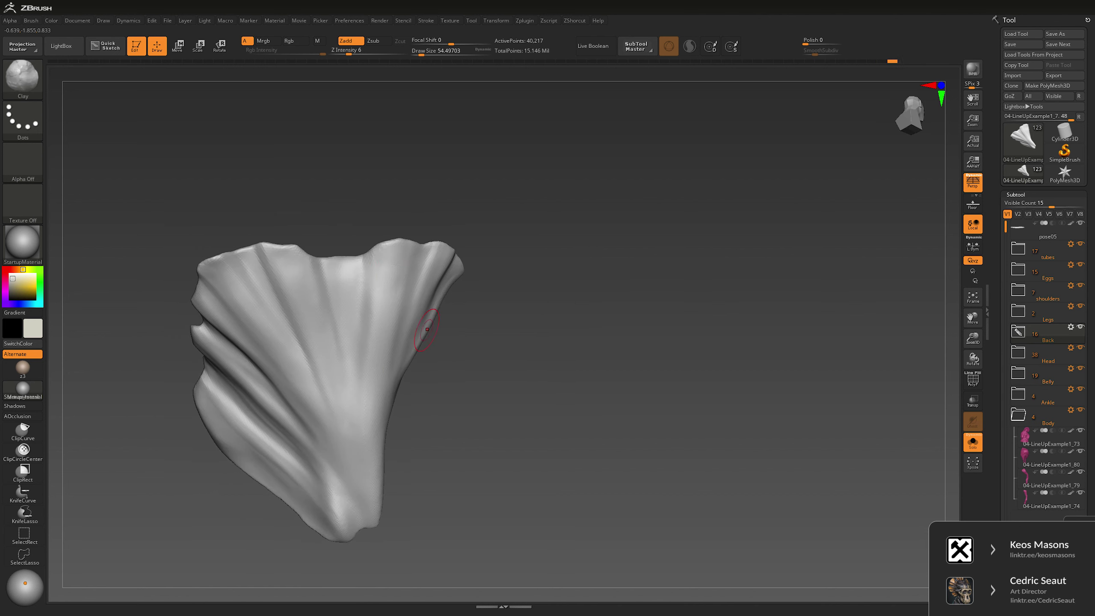
right_drag(427, 329, 464, 402)
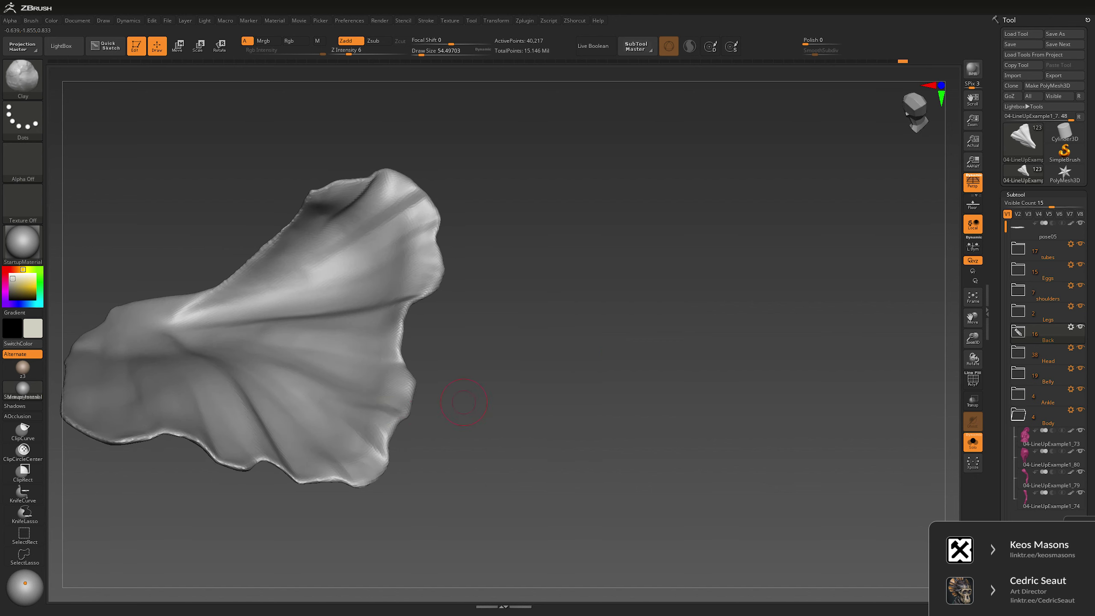
Step: Refine the frill's inner face along the rim with the Move and Slash2 brushes at a draw size of about 54
right_drag(396, 410, 620, 361)
key(b)
key(m)
key(v)
key(space)
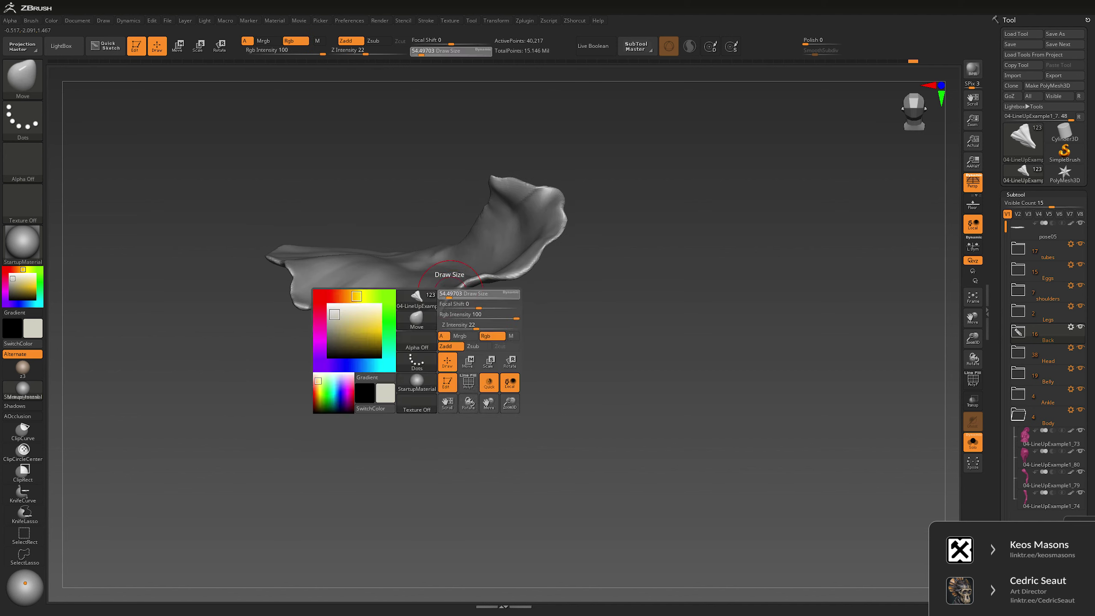
right_drag(451, 297, 430, 322)
key(b)
key(s)
key(l)
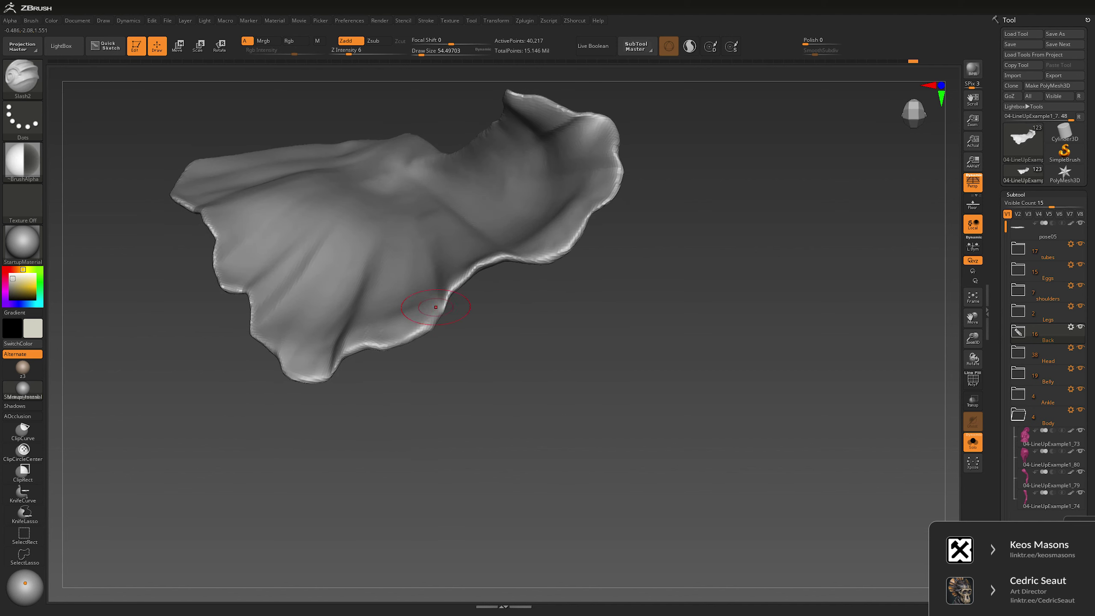
mouse_move(416, 264)
right_down()
mouse_move(435, 302)
mouse_move(583, 316)
mouse_move(435, 259)
right_up()
Step: Deepen the waves in the middle of the frill's rim and adjust its outline with the Move brush at draw sizes of about 61 and 160
key(b)
key(m)
key(v)
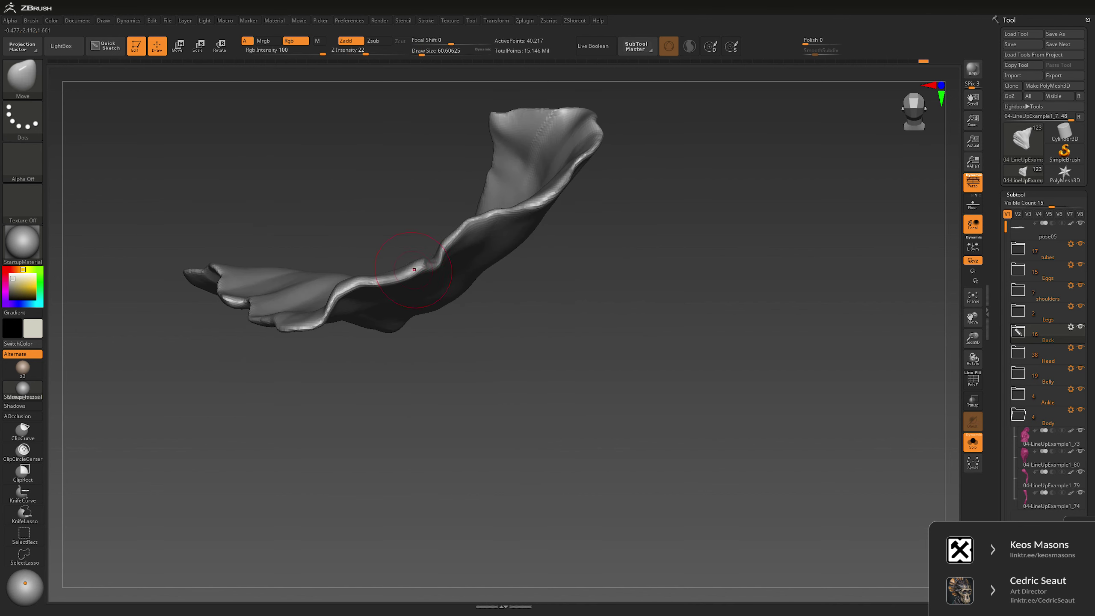
mouse_move(405, 280)
right_down()
mouse_move(414, 334)
mouse_move(397, 328)
mouse_move(458, 313)
right_up()
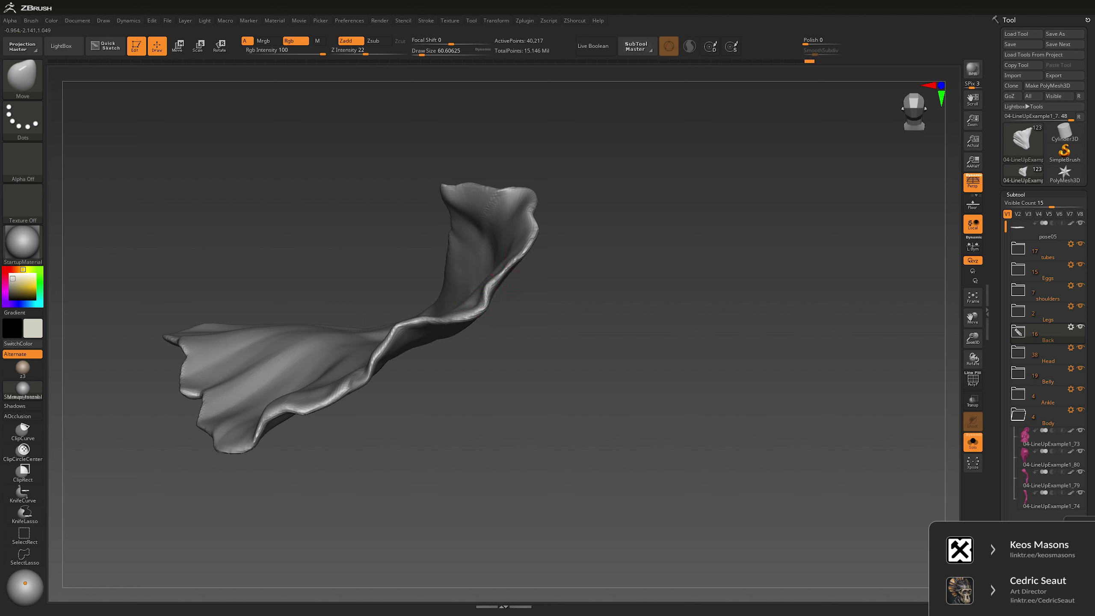
right_drag(461, 317, 479, 349)
right_click(479, 345)
drag(474, 328, 500, 328)
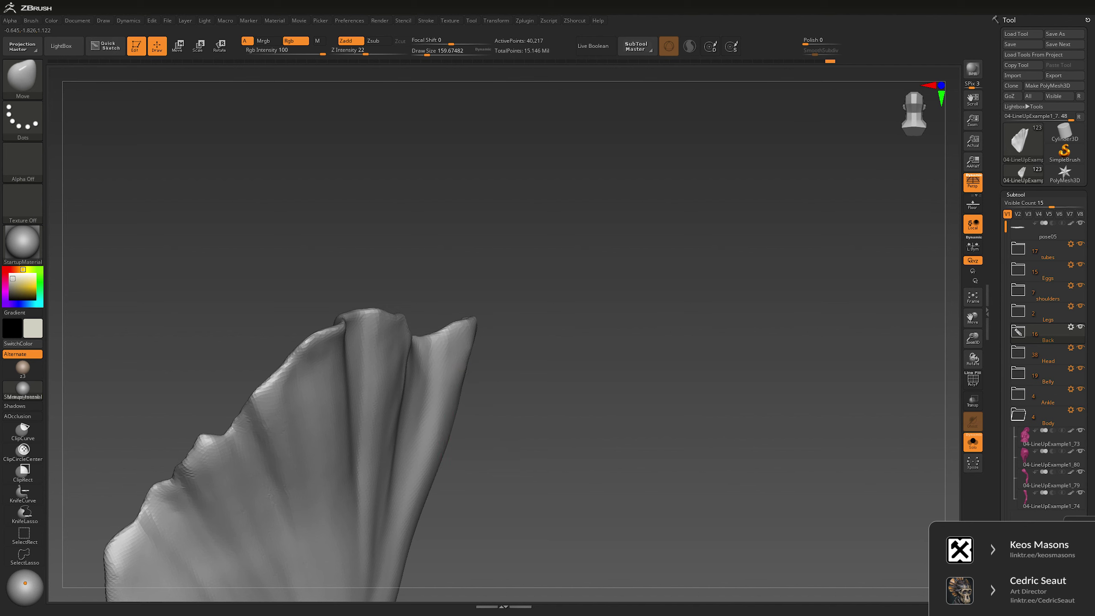
Step: Return to the whole creature, select another large smooth frill on its back and isolate it
mouse_move(396, 315)
ctrl+right_down()
mouse_move(396, 294)
mouse_move(758, 254)
mouse_move(667, 277)
ctrl+right_up()
key(ctrl+shift+s)
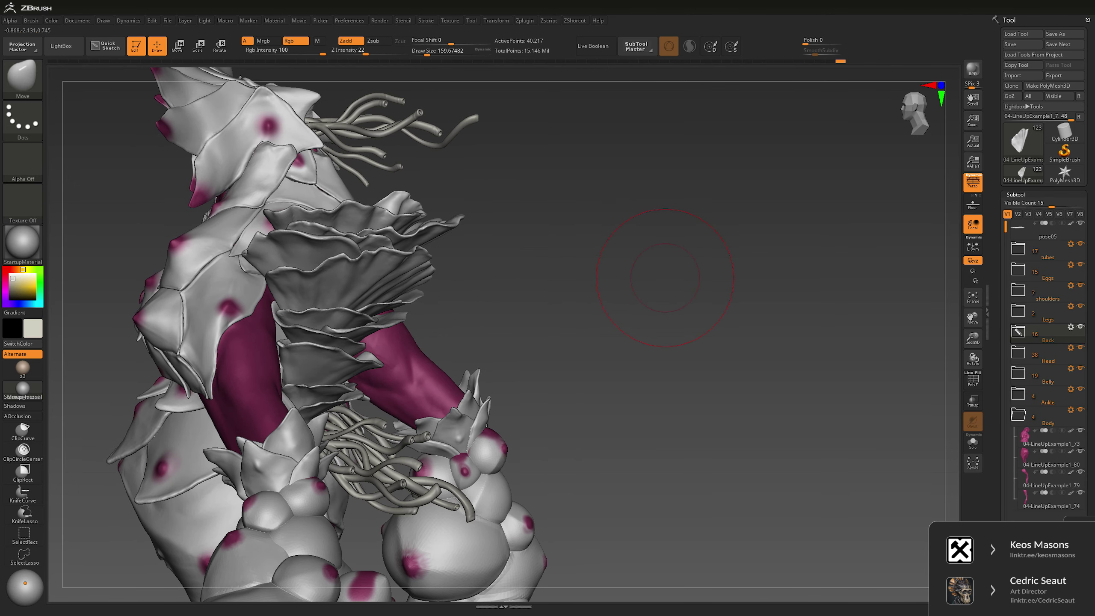
alt+click(375, 242)
click(973, 441)
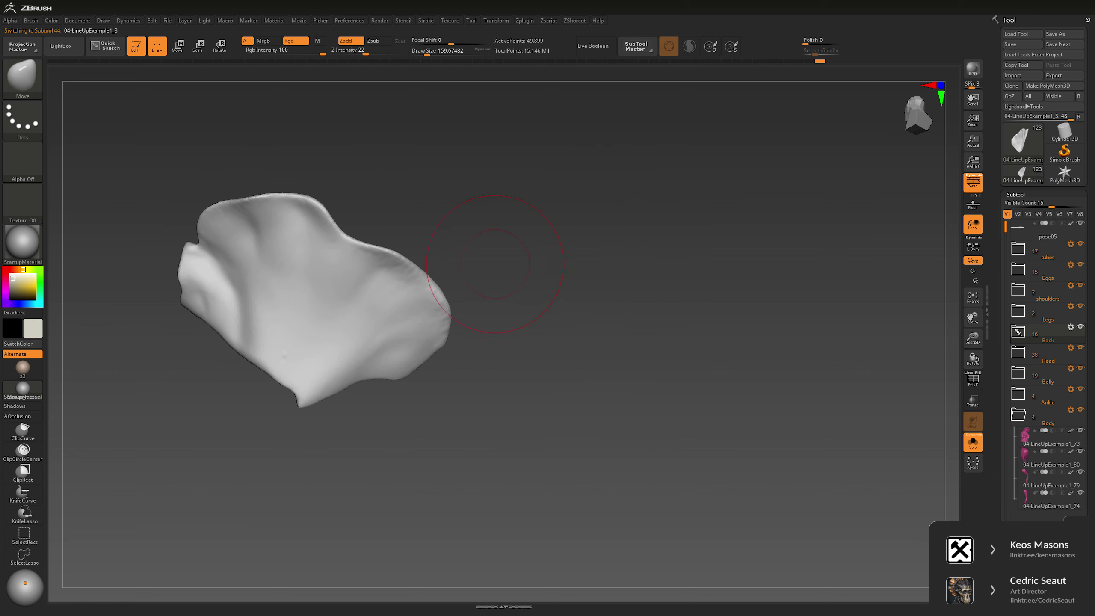
Step: Carve creases fanning from the frill's base to its upper rim with the Slash2 brush at Z intensity 6 and a draw size of about 265
key(b)
key(s)
key(2)
key(space)
drag(480, 266, 510, 231)
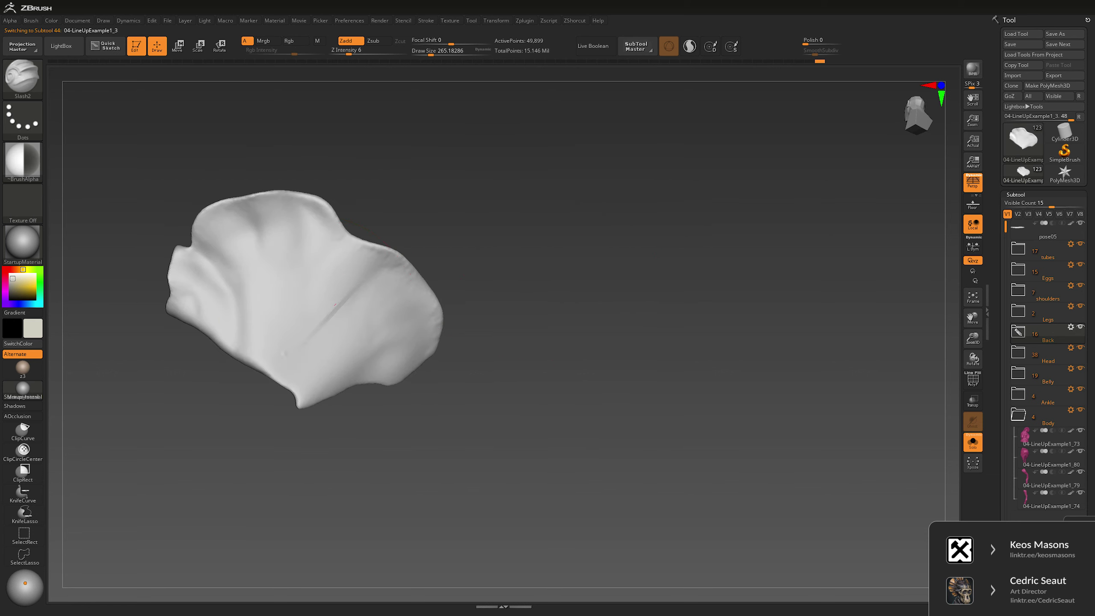
key(ctrl+z)
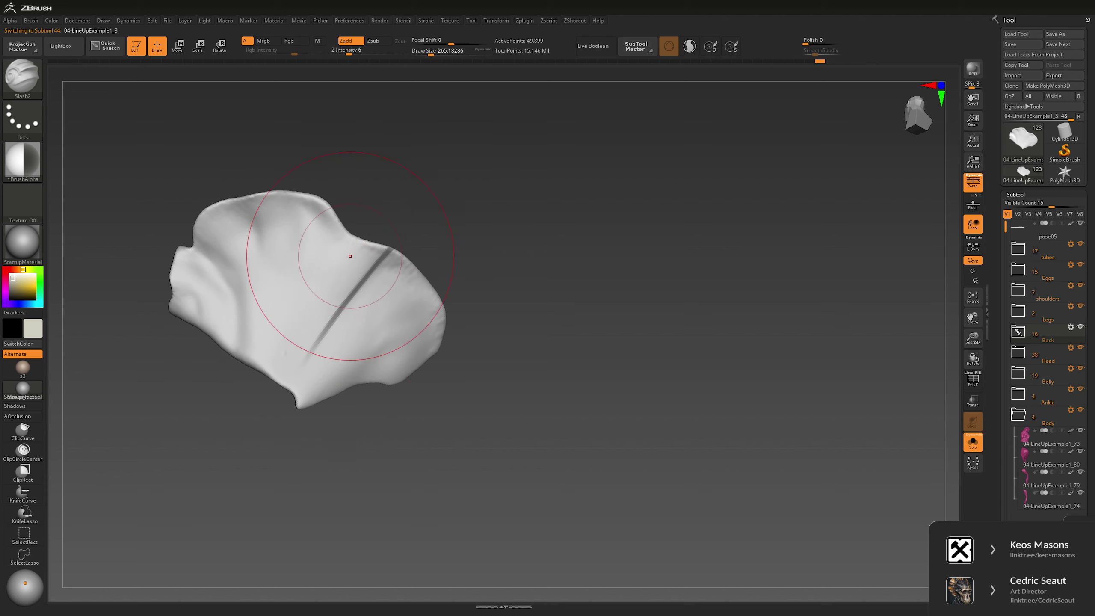
drag(323, 154, 348, 182)
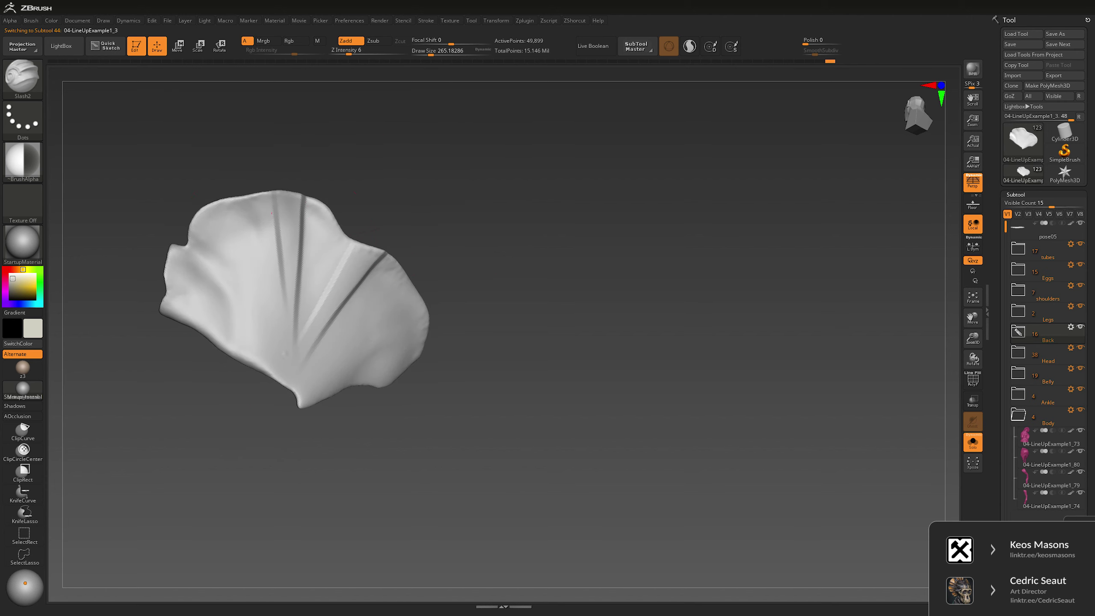
drag(191, 219, 401, 145)
key(ctrl+z)
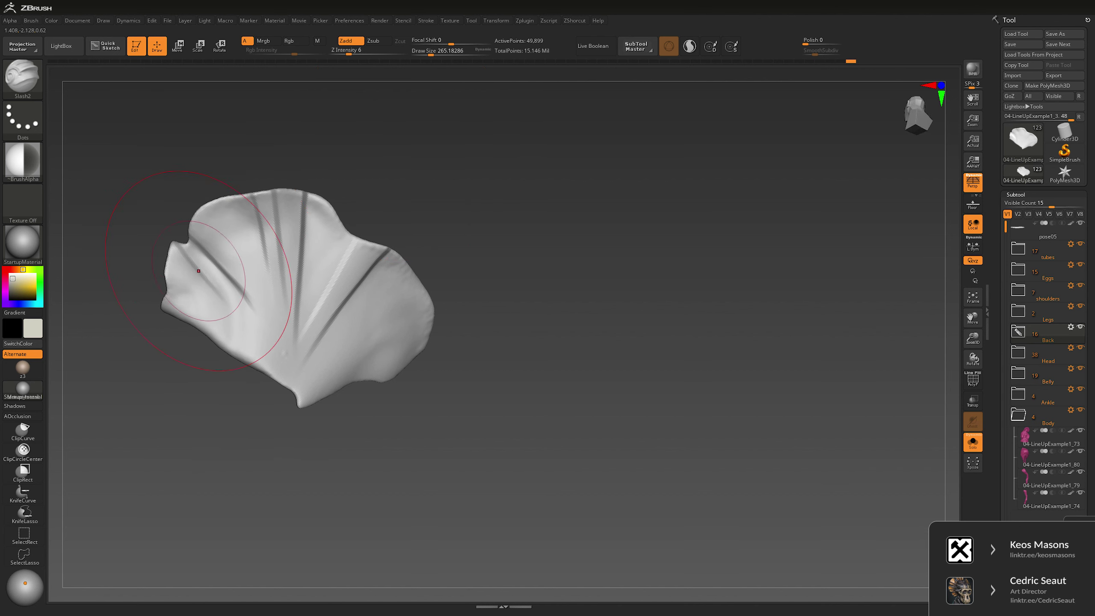
Step: Spread more radiating creases across the frill's broad side lobe with the Slash2 brush, undoing and redoing strokes to compare them
drag(396, 228, 446, 217)
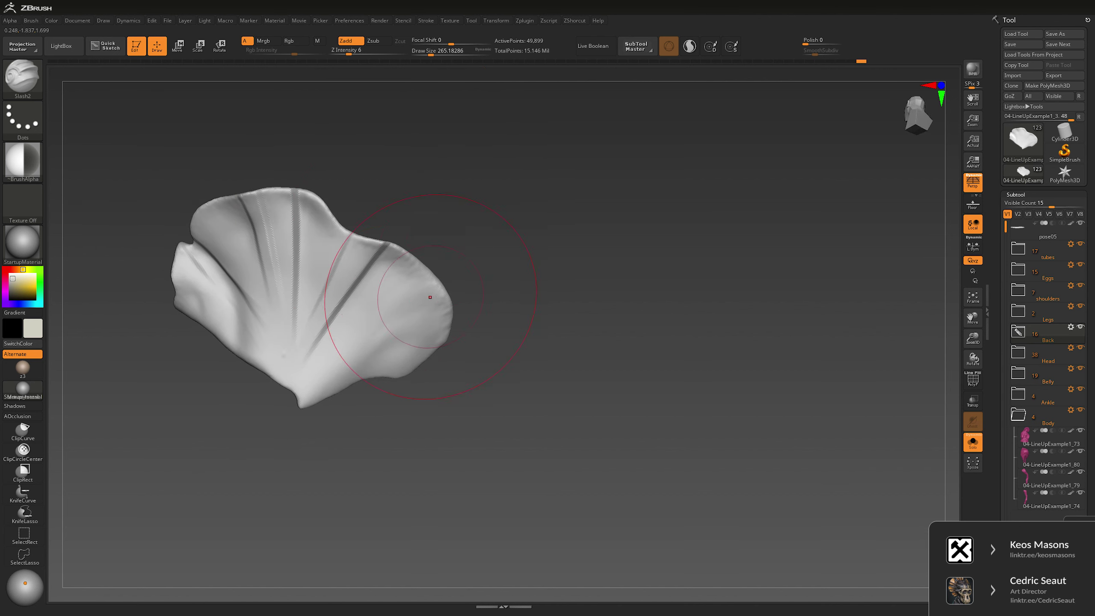
key(ctrl+z)
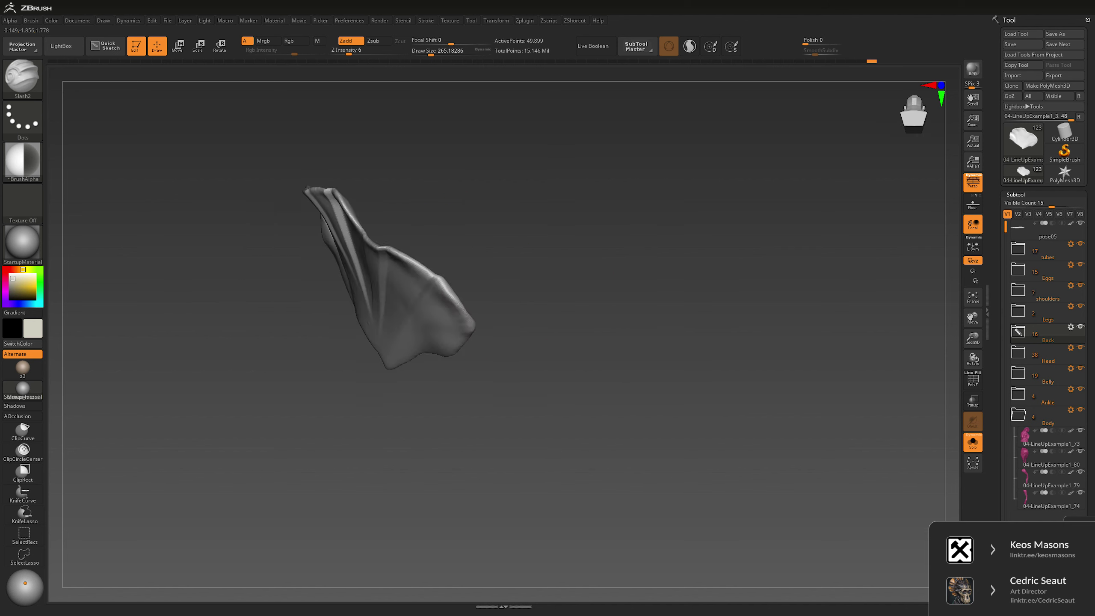
key(ctrl+z)
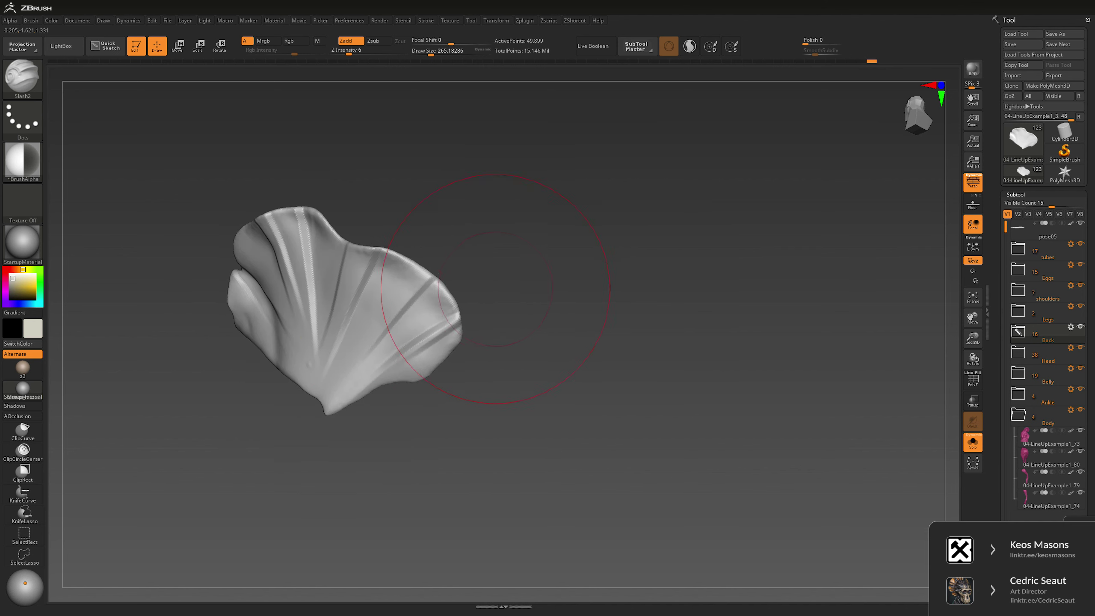
key(ctrl+shift+z)
key(ctrl+shift+z)
key(ctrl+shift+z)
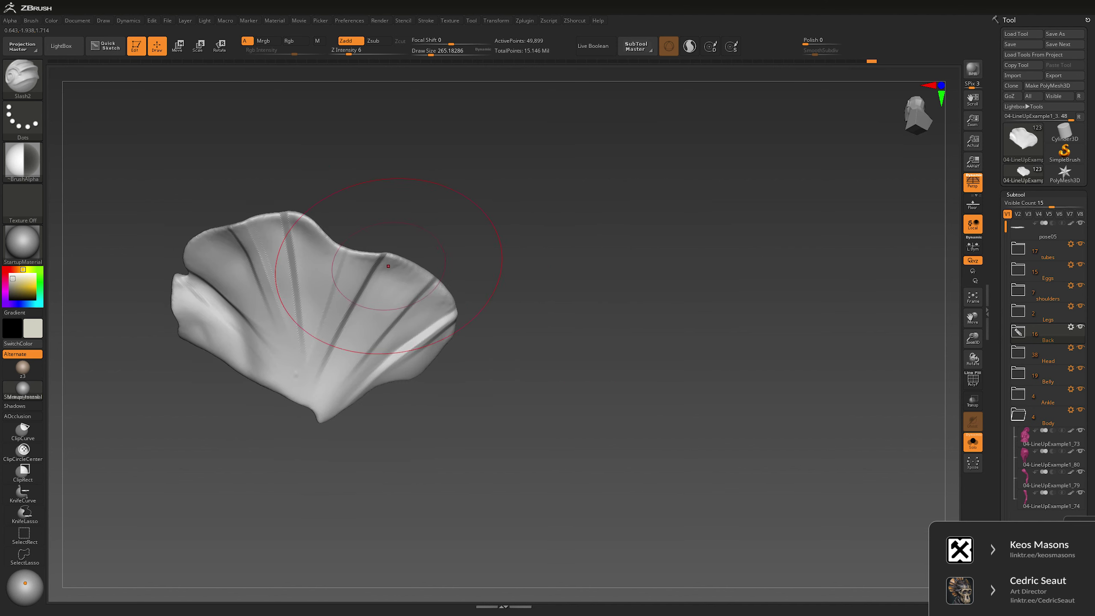
key(ctrl+z)
key(ctrl+z)
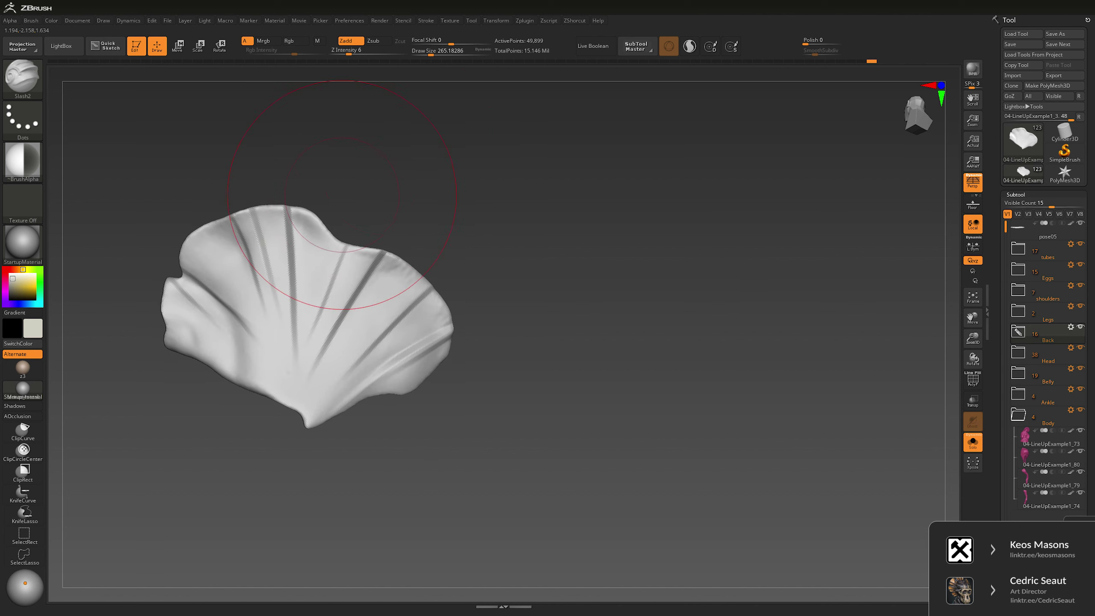
mouse_move(342, 195)
mouse_down()
mouse_move(348, 251)
mouse_move(343, 236)
mouse_move(405, 165)
mouse_up()
Step: Adjust the blur of the Slash2 brush's alpha
click(9, 20)
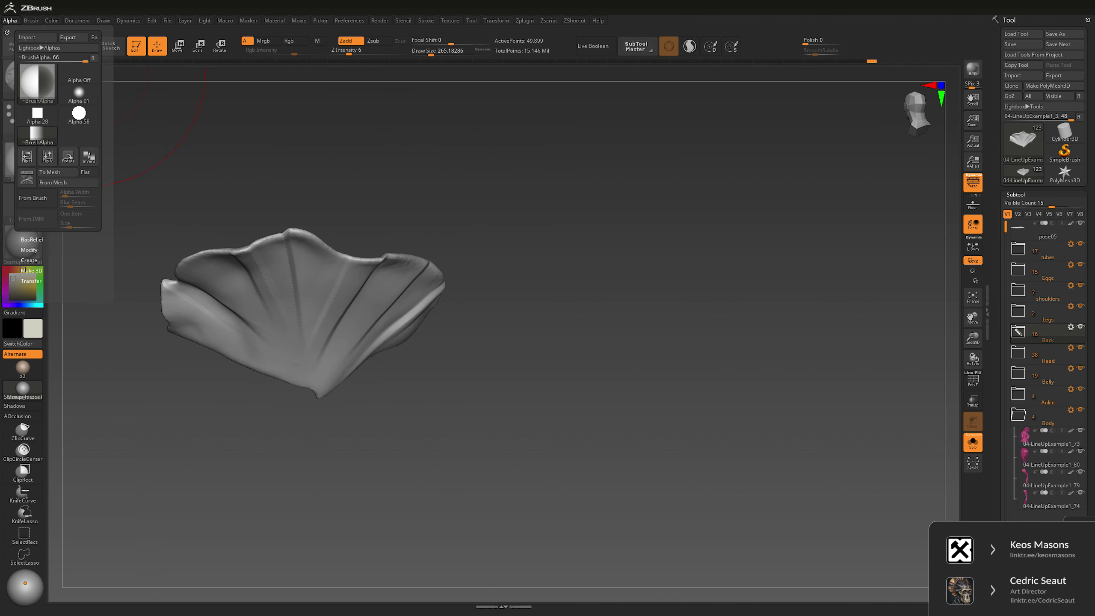
click(29, 250)
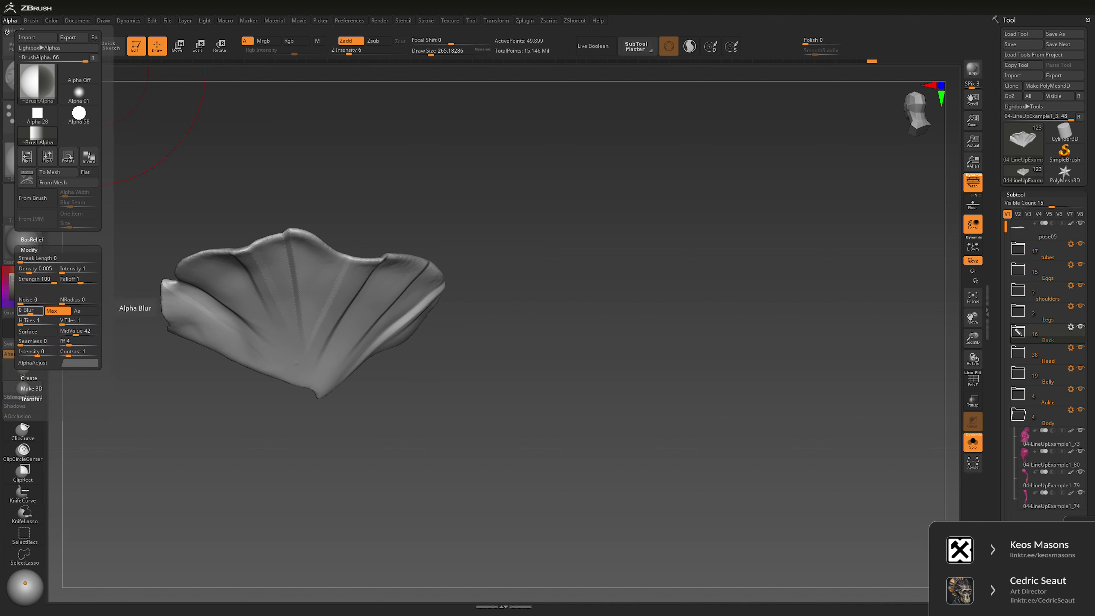
drag(31, 310, 40, 311)
drag(543, 267, 580, 256)
Step: Soften the creases across the frill's broad face with the Clay brush at Z intensity 6, with draw sizes of about 74 and 38
key(space)
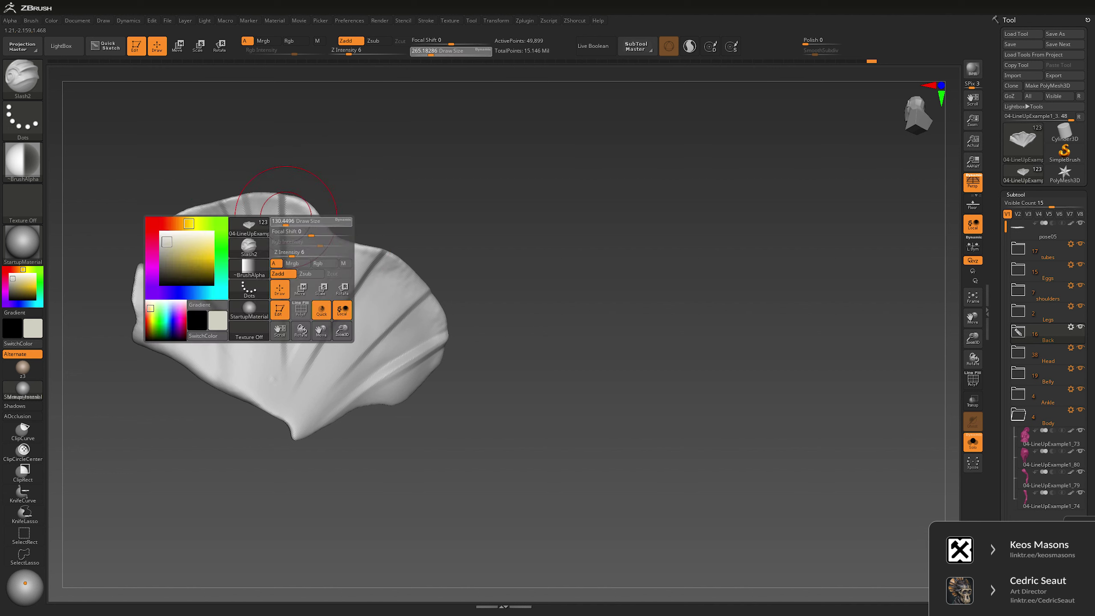
key(shift)
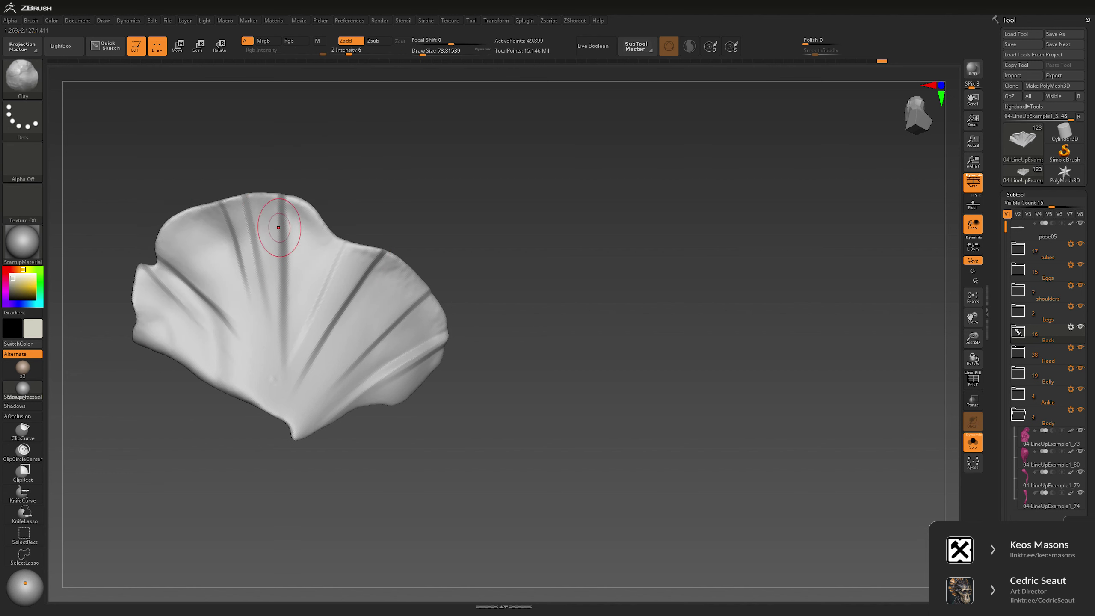
drag(276, 232, 276, 362)
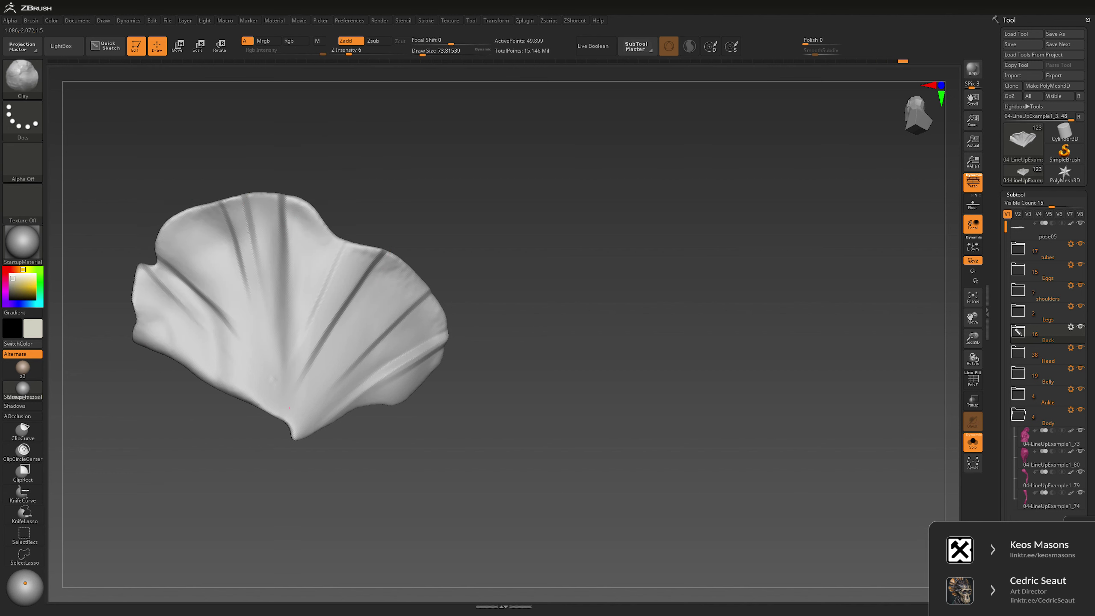
right_drag(215, 201, 264, 198)
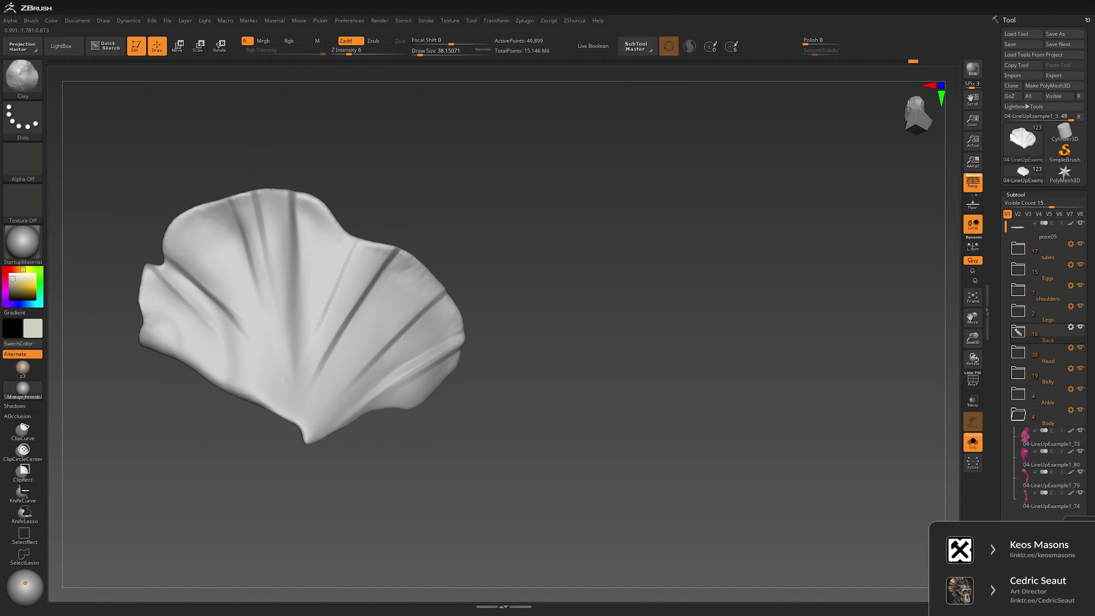
right_click(219, 296)
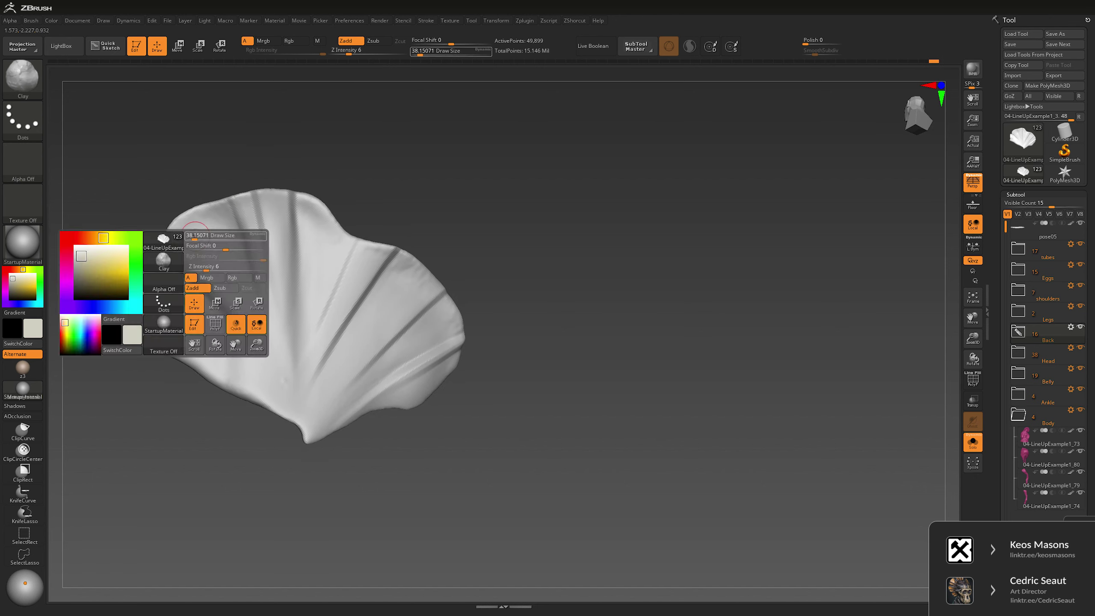
key(shift)
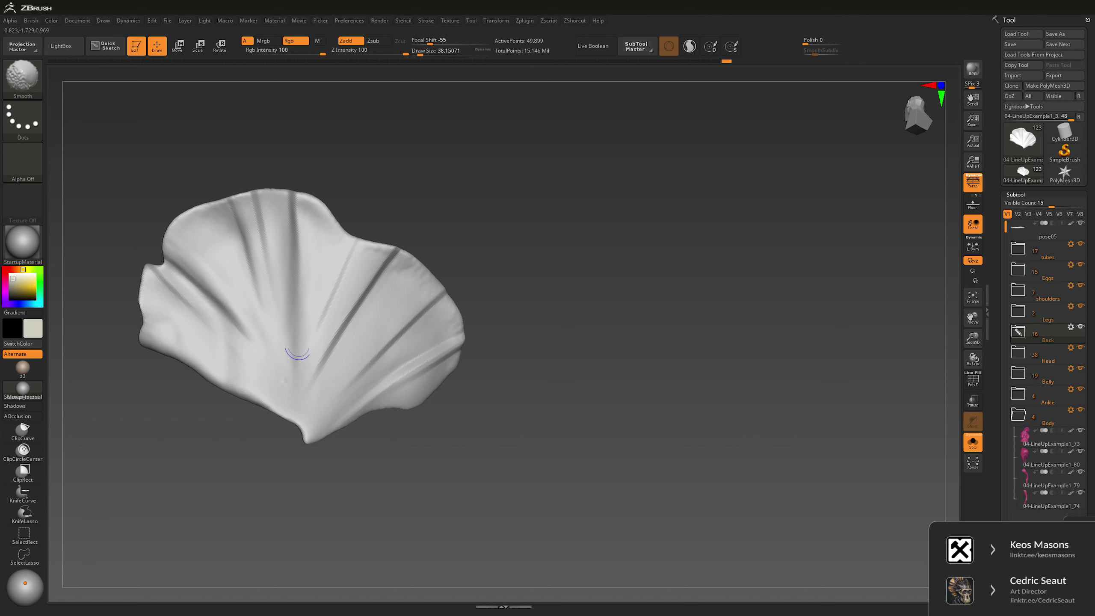
right_drag(297, 352, 354, 281)
Step: Add soft folds between the creases of the frill's broad face with the Clay brush at a draw size of about 54, smoothing their transitions
right_click(313, 362)
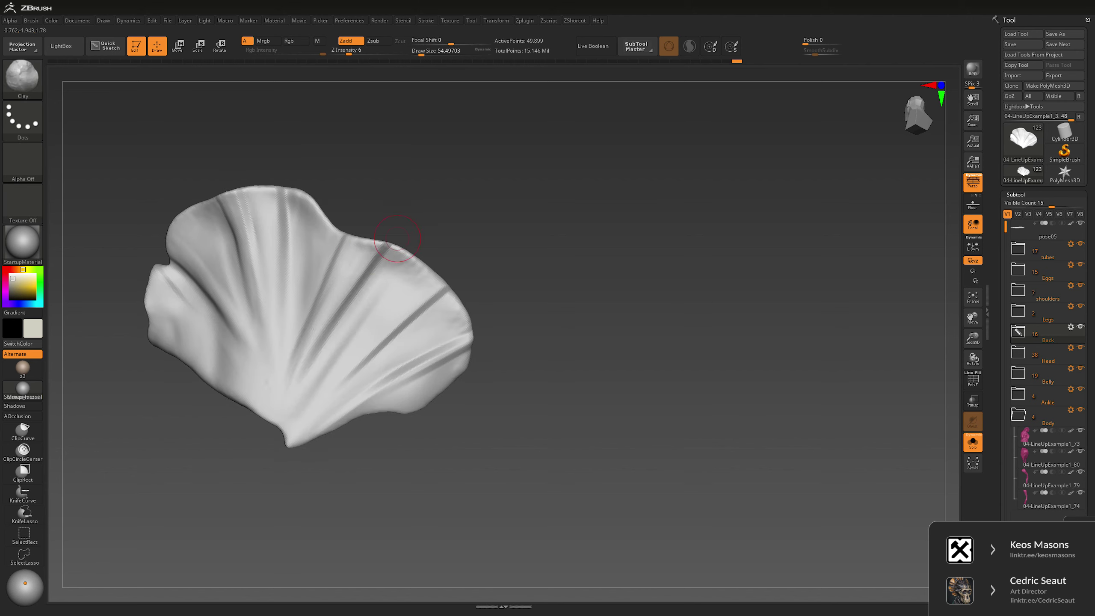
right_drag(344, 269, 321, 272)
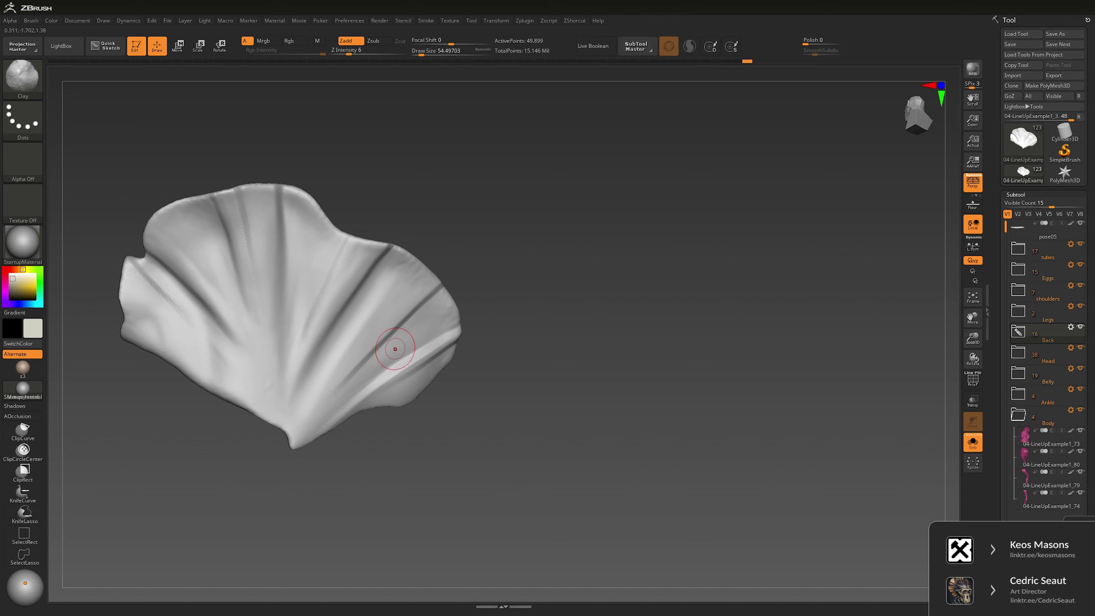
right_drag(395, 349, 416, 281)
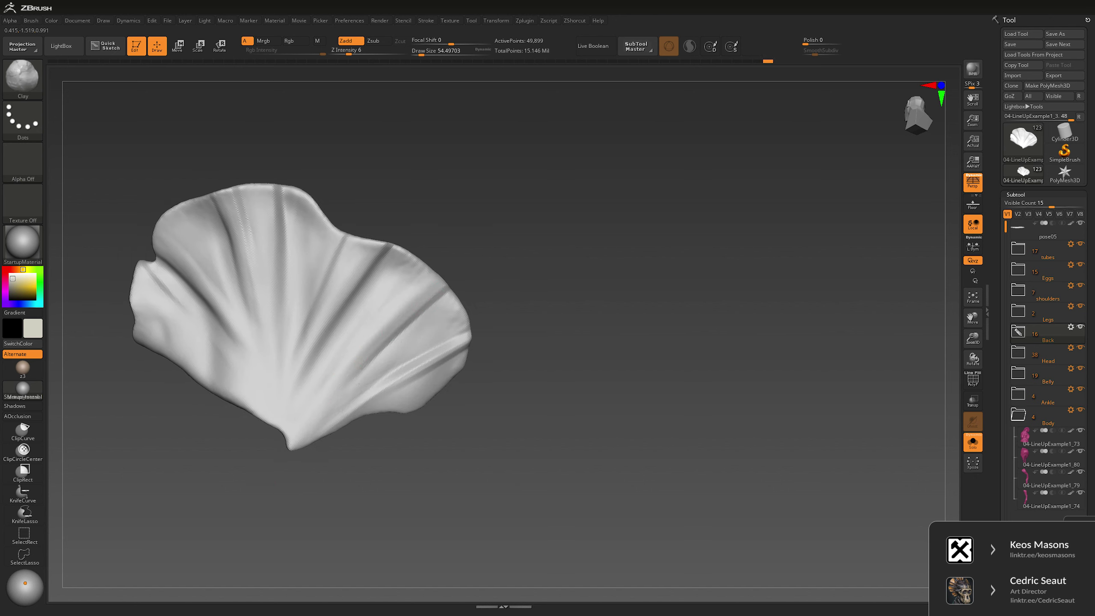
key(shift)
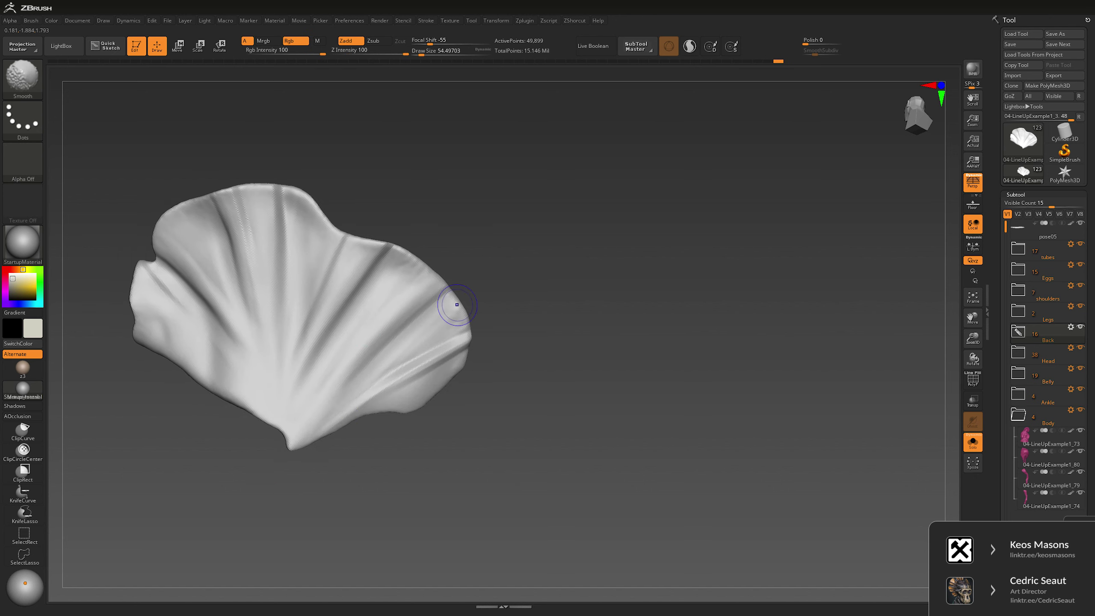
right_drag(457, 305, 379, 387)
right_drag(484, 282, 488, 330)
drag(488, 330, 560, 292)
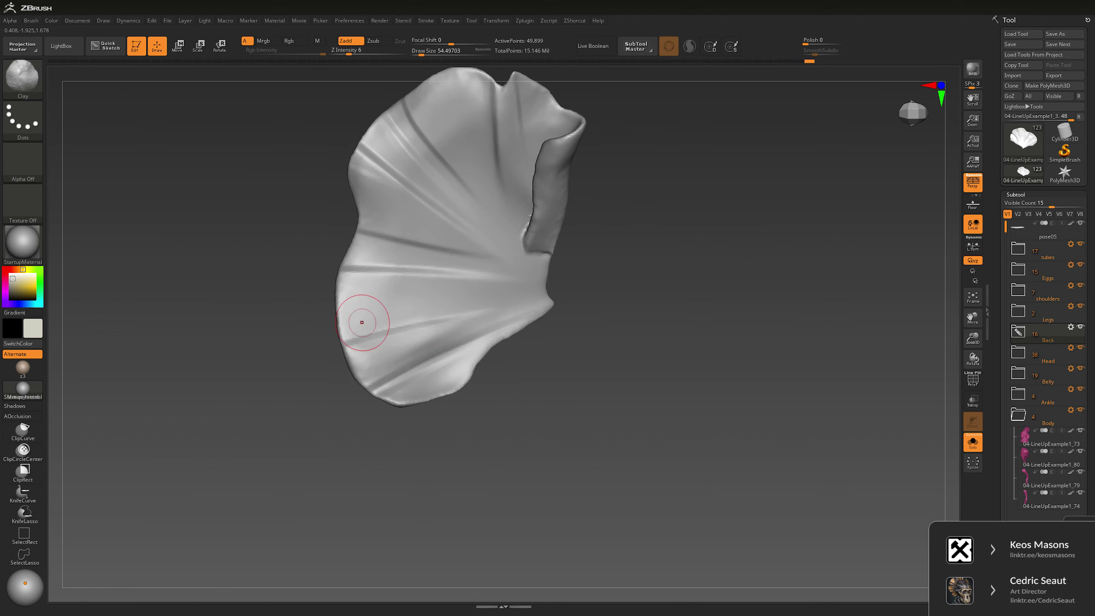
Step: Rework the folds from the frill's wide side lobe to its curled edge with the Clay brush and smooth them
key(shift)
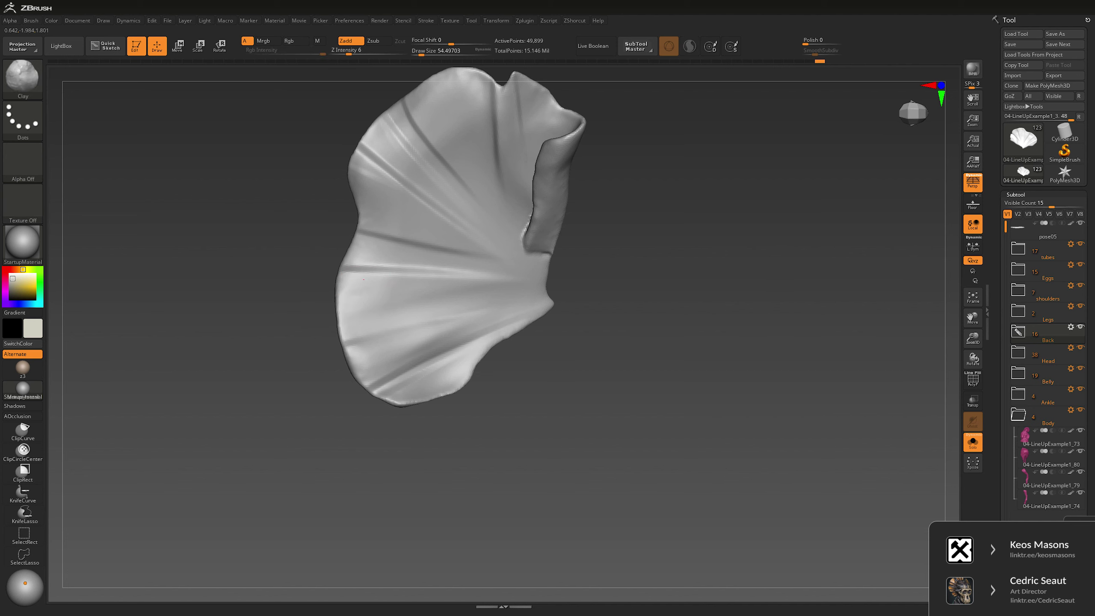
drag(534, 273, 526, 367)
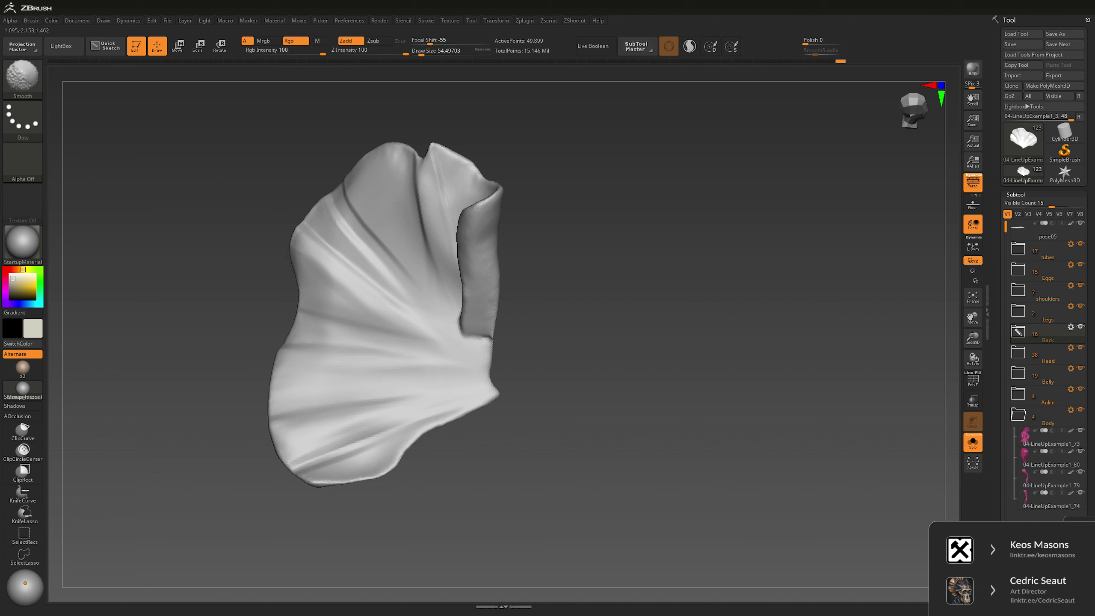
right_drag(310, 255, 471, 177)
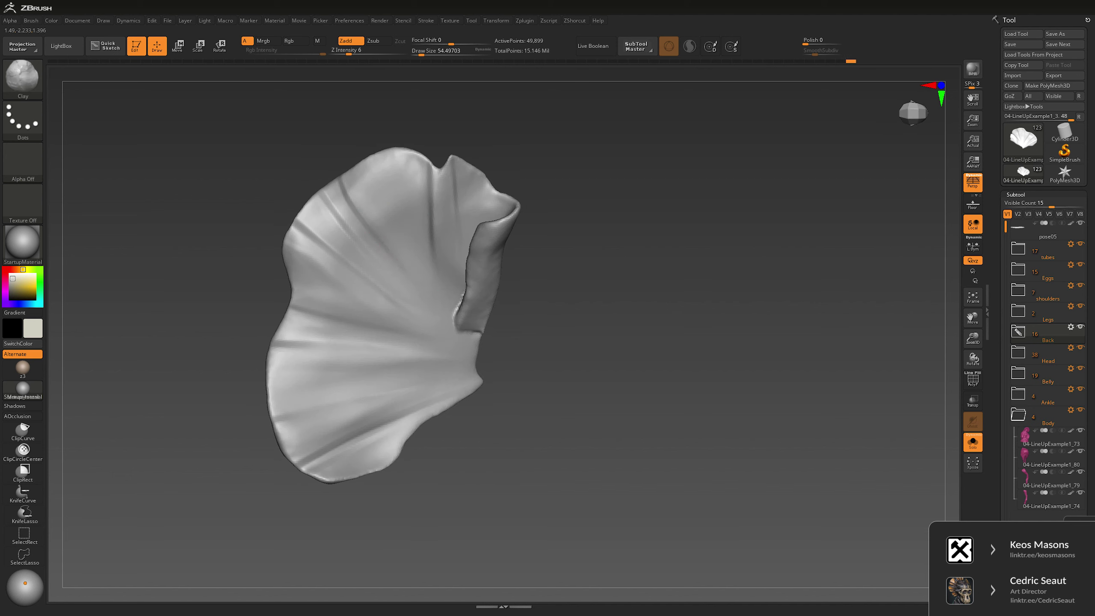
right_drag(418, 268, 416, 324)
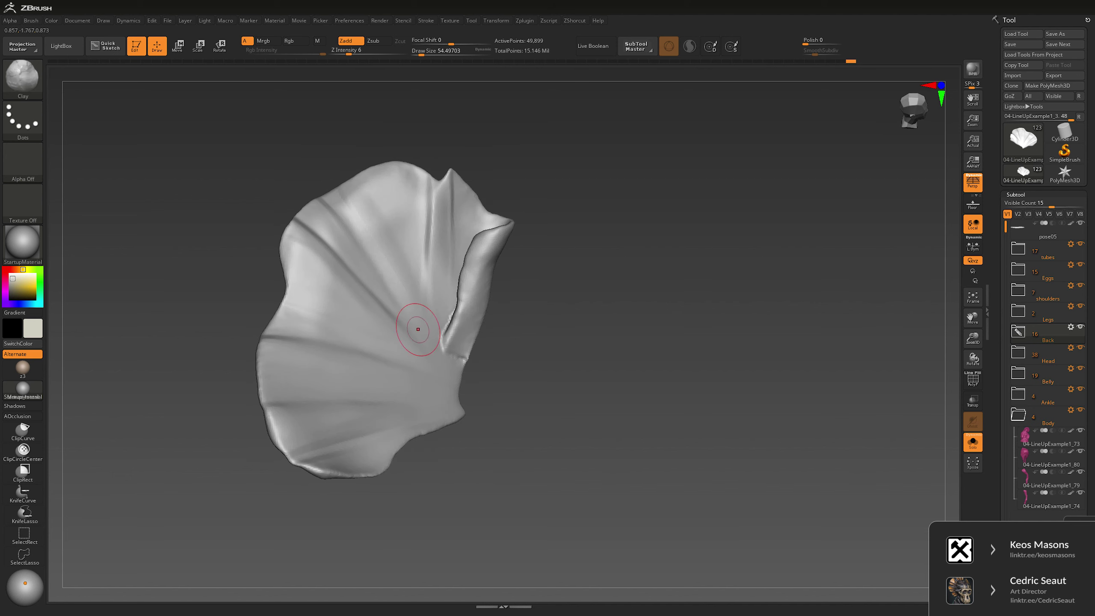
drag(442, 189, 440, 332)
mouse_move(419, 283)
right_down()
mouse_move(783, 242)
mouse_move(573, 276)
mouse_move(631, 266)
mouse_move(600, 283)
right_up()
Step: Sharpen the frill's folded rim and ridges with the Pinch brush at Z intensity 27 and a draw size of about 54
key(ctrl+shift+s)
key(b)
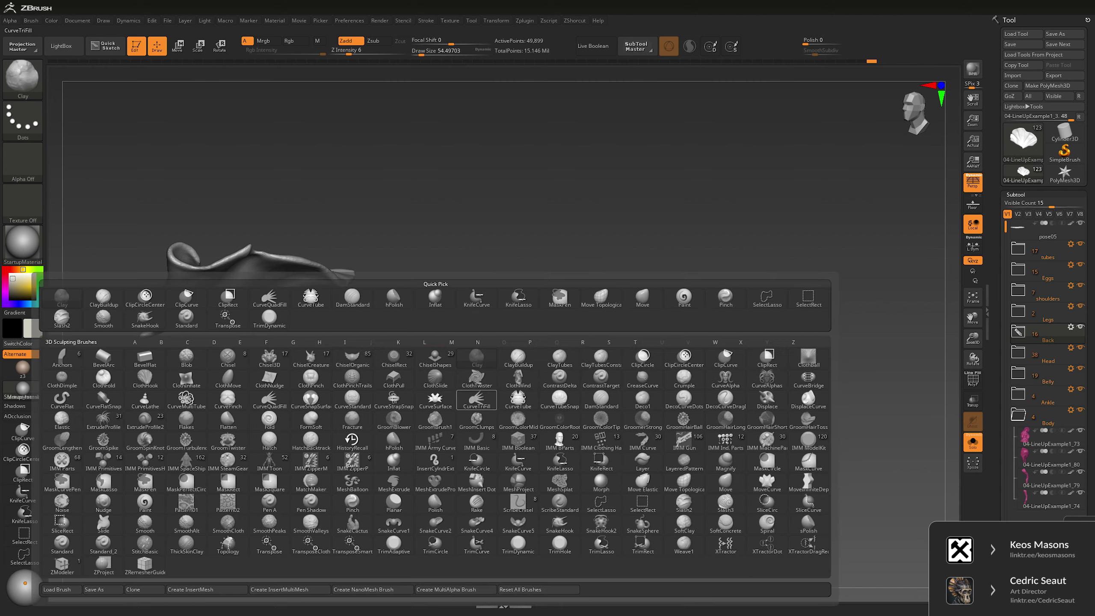
key(p)
key(i)
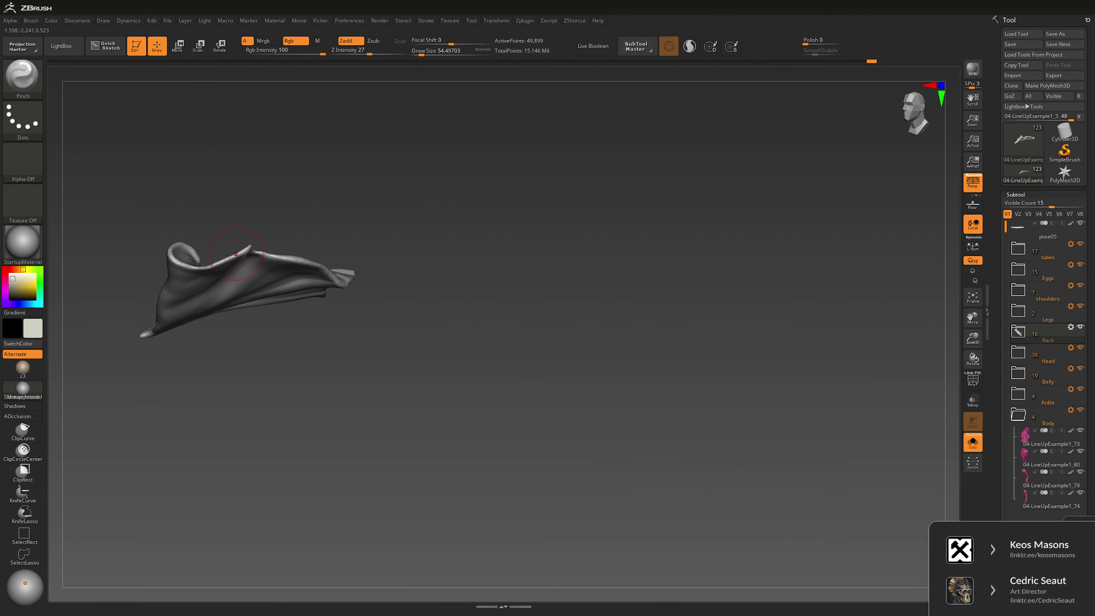
mouse_move(236, 254)
right_down()
mouse_move(403, 249)
mouse_move(370, 274)
mouse_move(396, 278)
mouse_move(280, 276)
right_up()
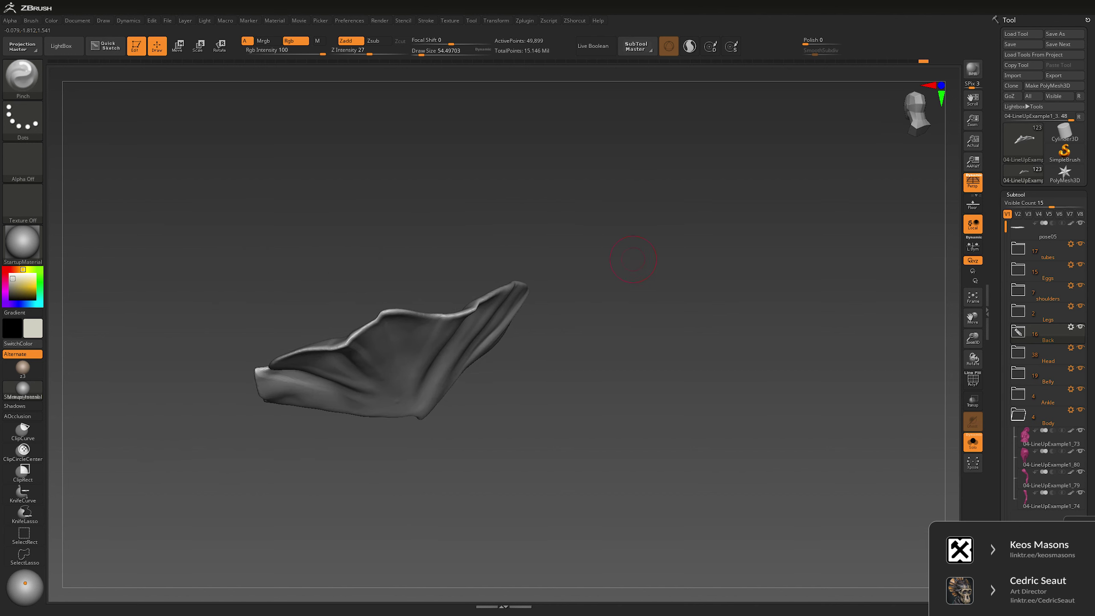
Step: Carve extra creases into the frill with the Slash2 brush at draw sizes of about 113 and 192, comparing it with the whole creature in between
key(space)
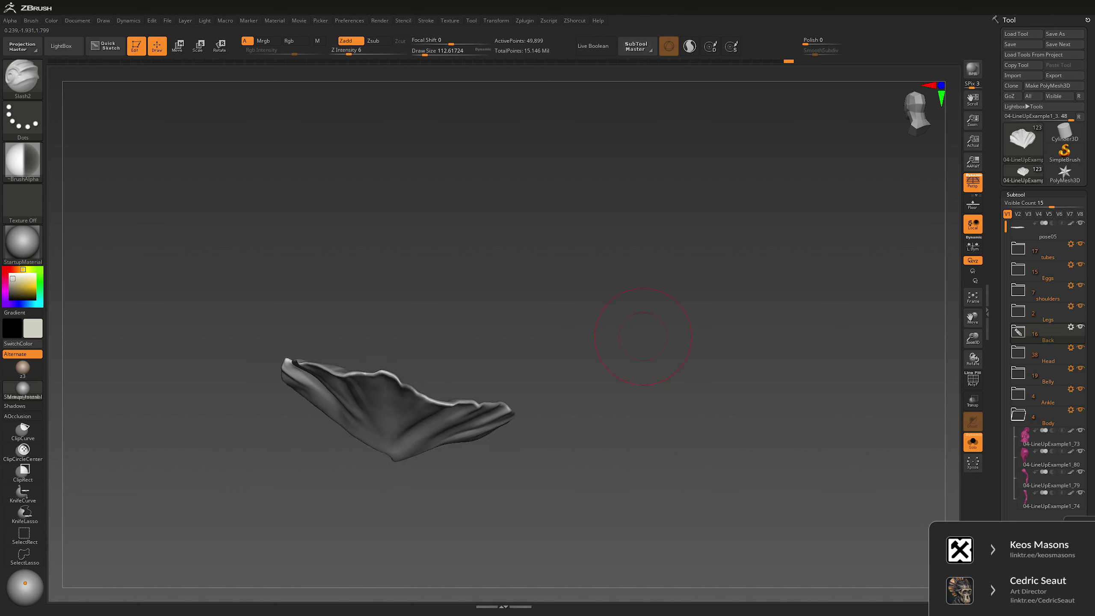
key(shift)
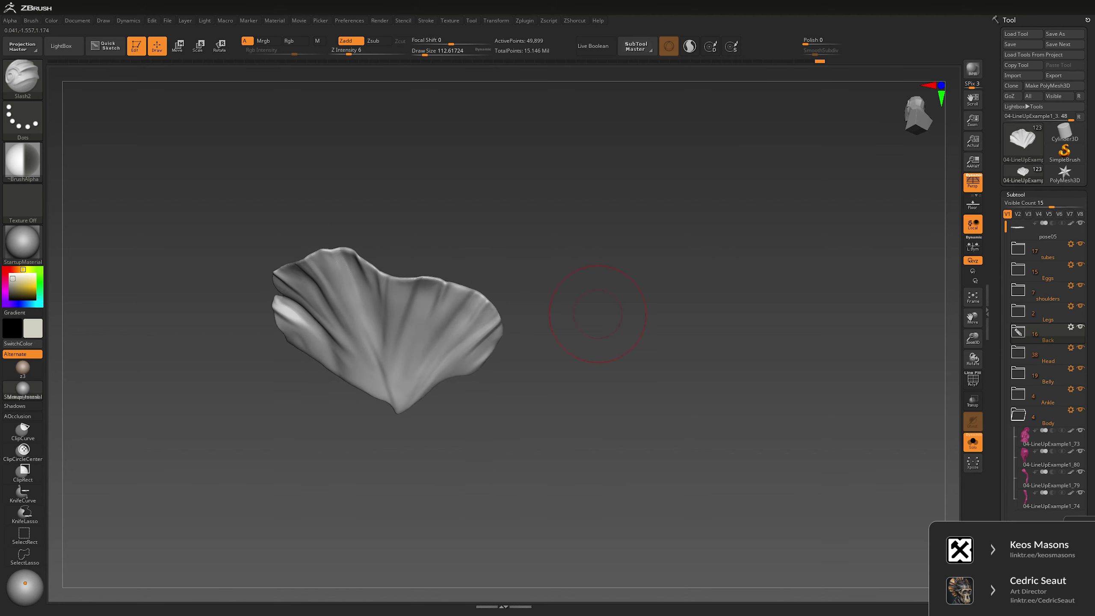
key(shift+alt+s)
drag(764, 287, 659, 300)
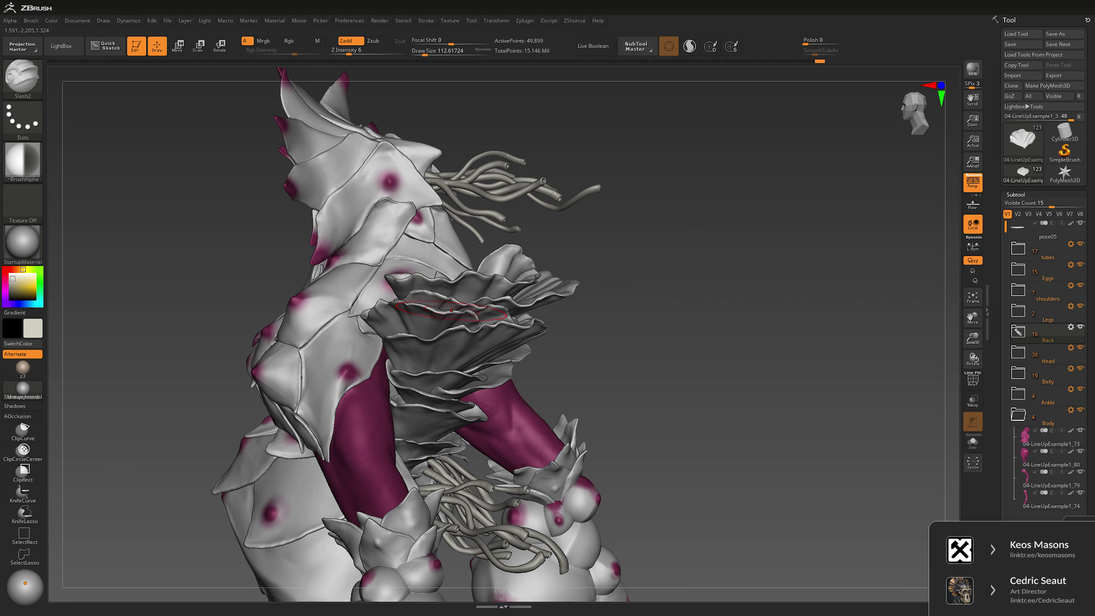
key(shift+alt+s)
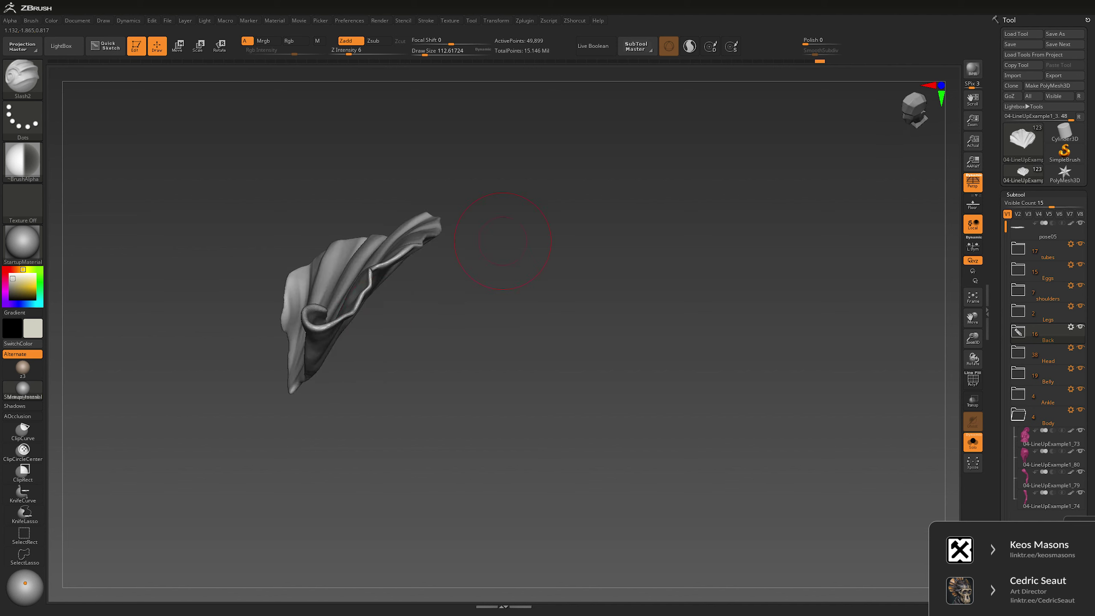
key(s)
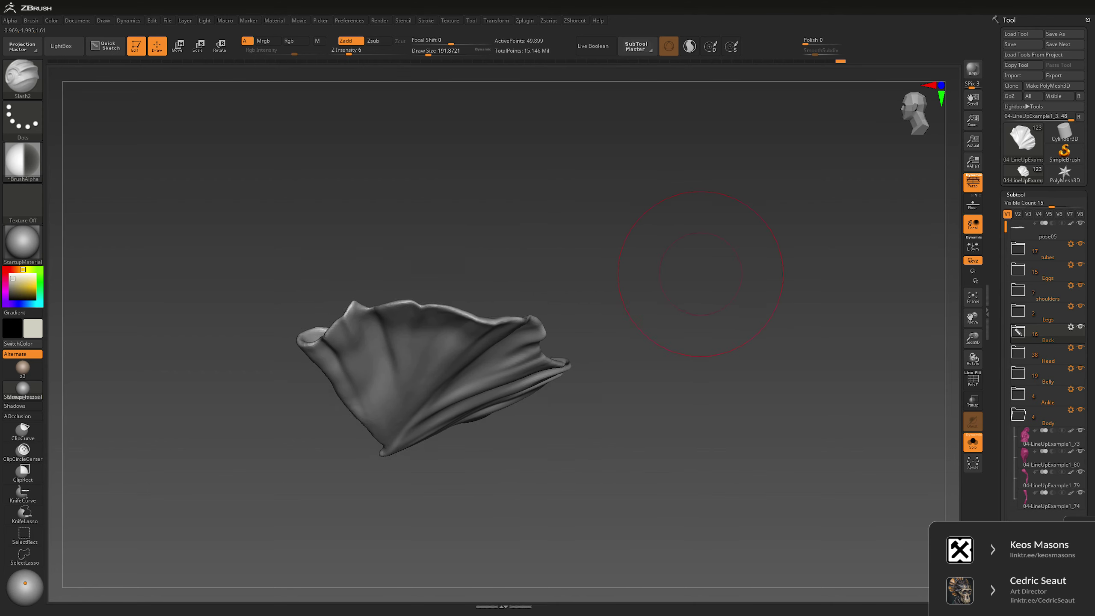
Step: Return to the whole creature, switch through other frills on its back and isolate the smooth, cone-shaped one
key(alt+shift+s)
drag(717, 266, 549, 314)
key(alt+shift+s)
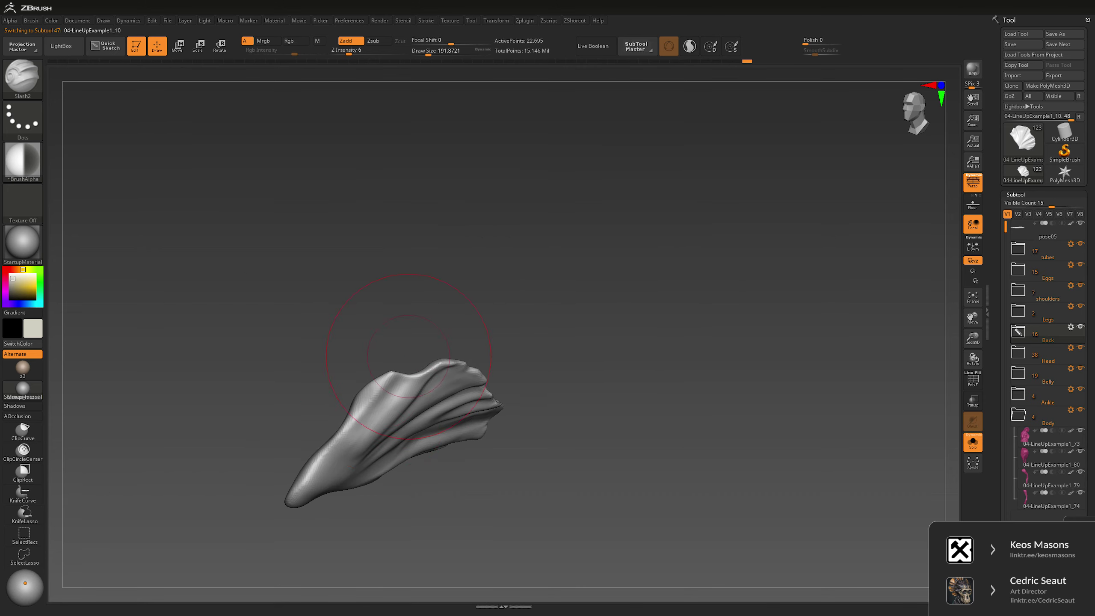
mouse_move(397, 379)
mouse_down()
mouse_move(684, 257)
mouse_move(560, 276)
mouse_move(760, 269)
mouse_move(654, 251)
mouse_move(517, 256)
mouse_move(521, 273)
mouse_up()
key(alt+shift+s)
key(ctrl+shift+s)
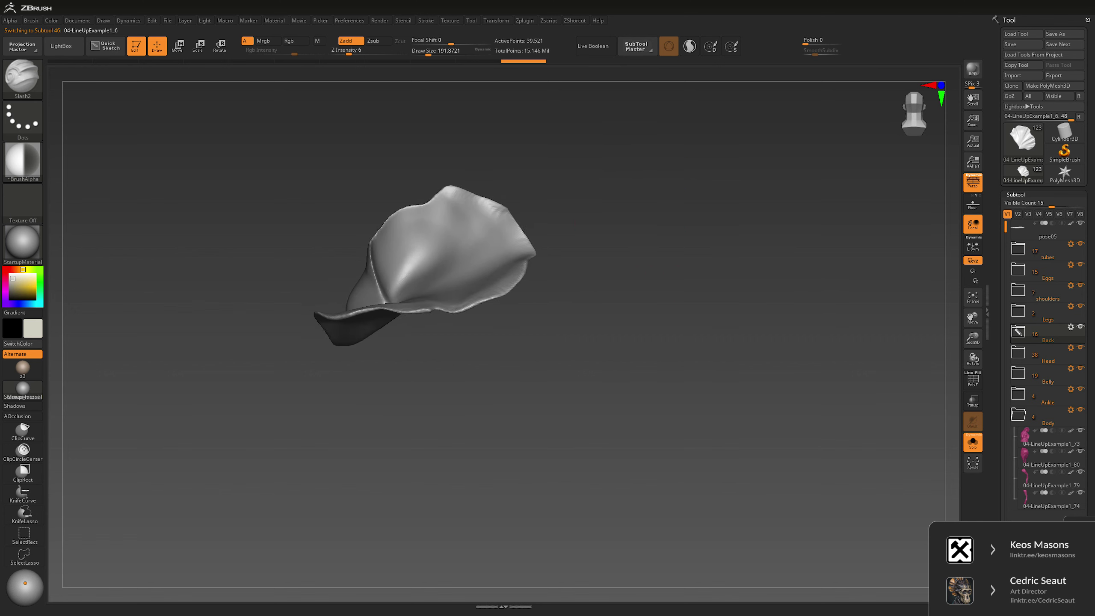
Step: Carve the first creases from the cone-shaped frill's upper rim towards its base with the Slash2 brush at a draw size of about 192
mouse_move(561, 280)
mouse_down()
mouse_move(649, 293)
mouse_move(452, 173)
mouse_up()
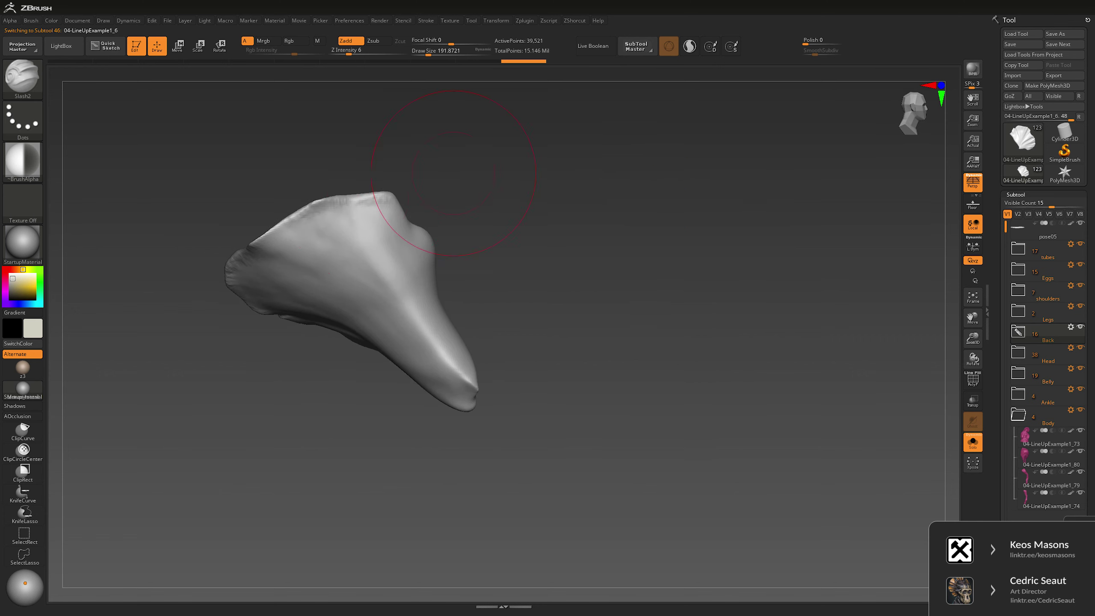
mouse_move(375, 201)
right_down()
mouse_move(341, 211)
mouse_move(367, 149)
right_up()
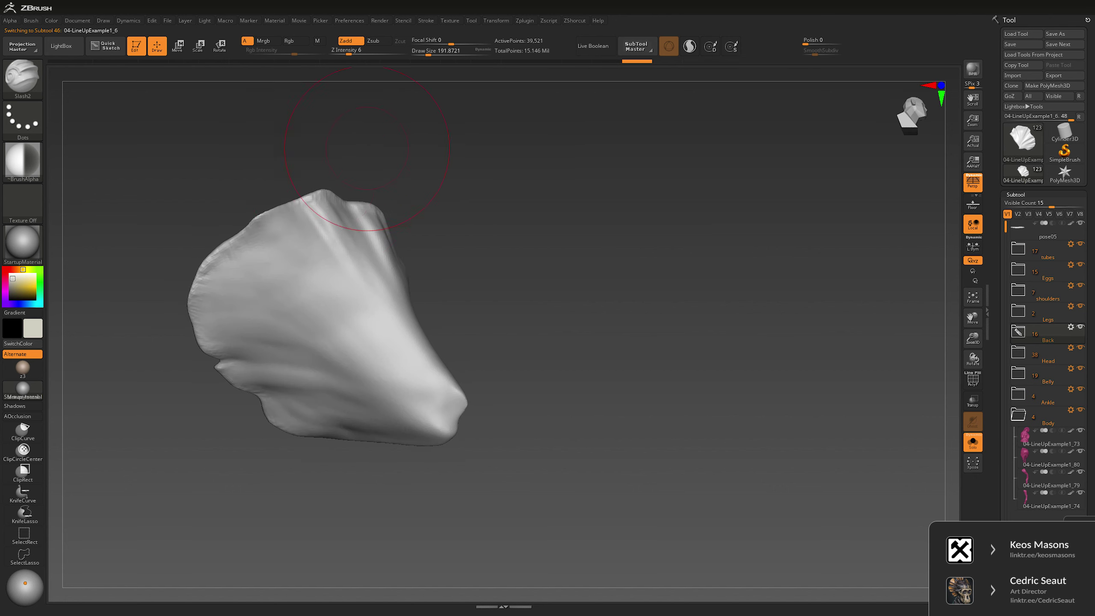
drag(256, 227, 374, 338)
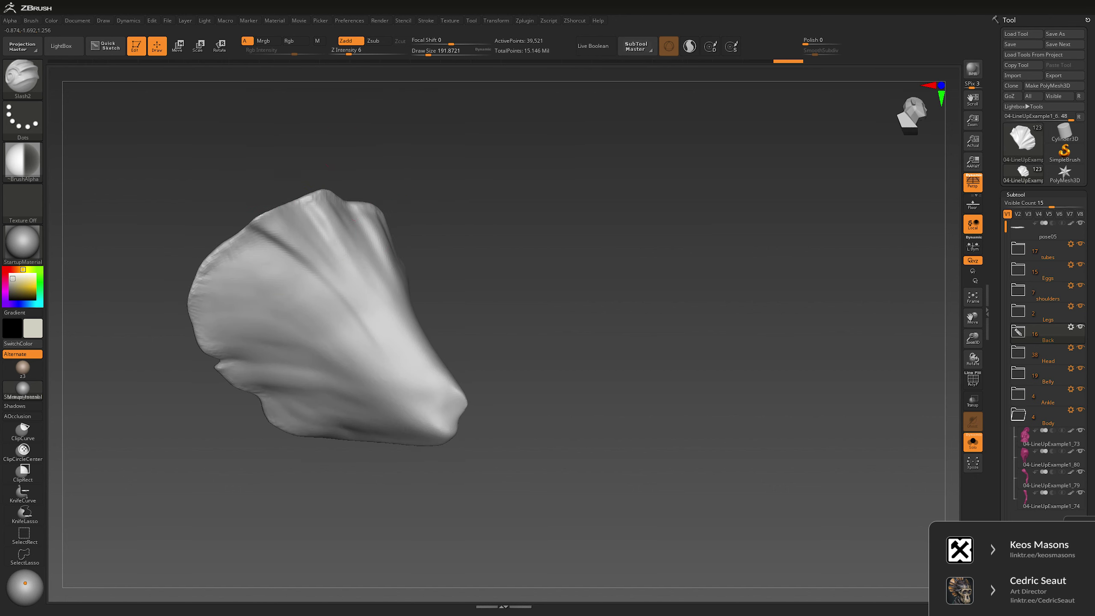
mouse_move(375, 338)
right_down()
mouse_move(446, 340)
mouse_move(616, 261)
right_up()
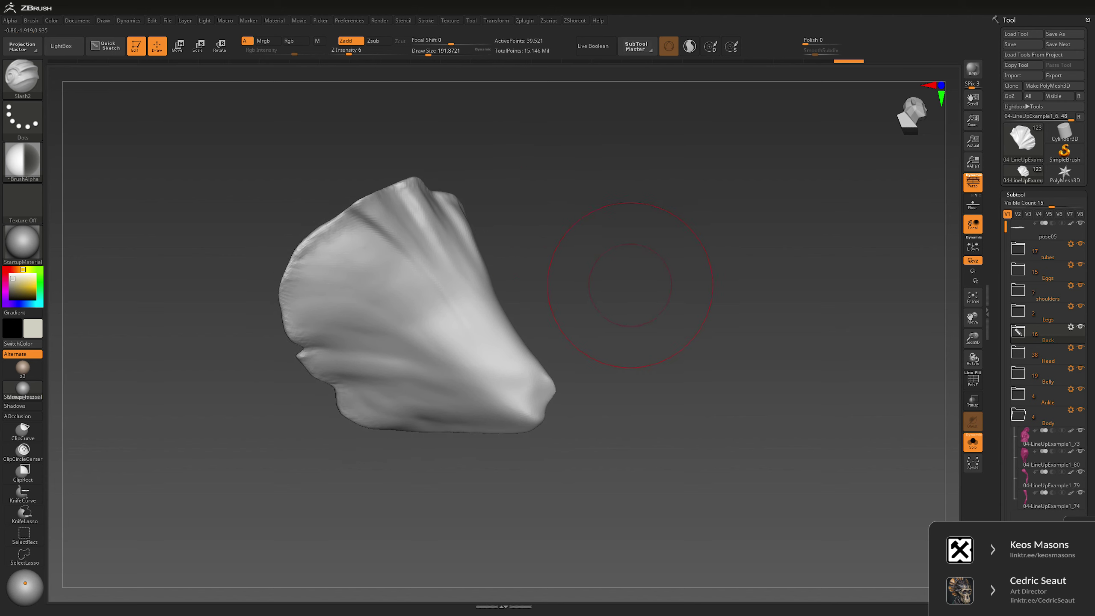
mouse_move(625, 293)
right_down()
mouse_move(724, 297)
mouse_move(659, 239)
right_up()
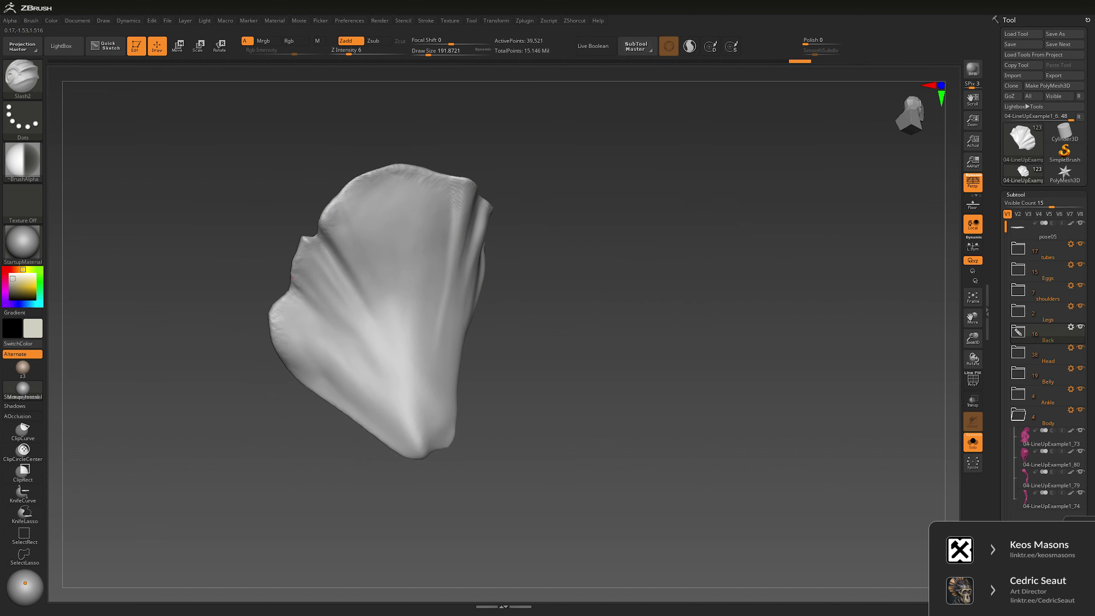
Step: Carve more radiating creases across the frill's side folds, narrow base and middle upper rim with the Slash2 brush
drag(293, 276, 529, 164)
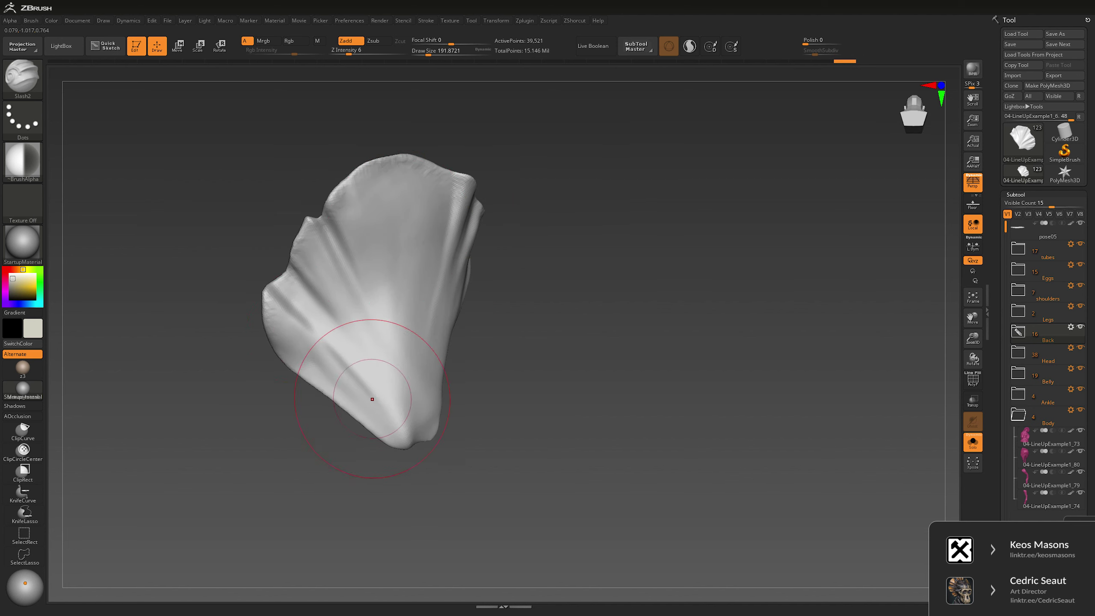
drag(511, 260, 436, 281)
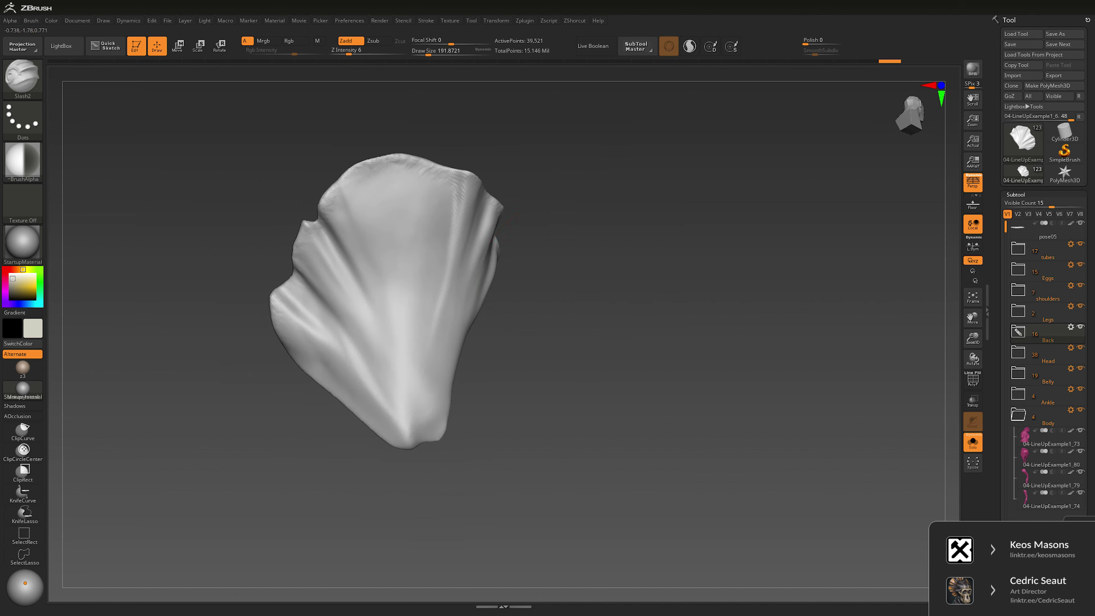
drag(411, 430, 444, 310)
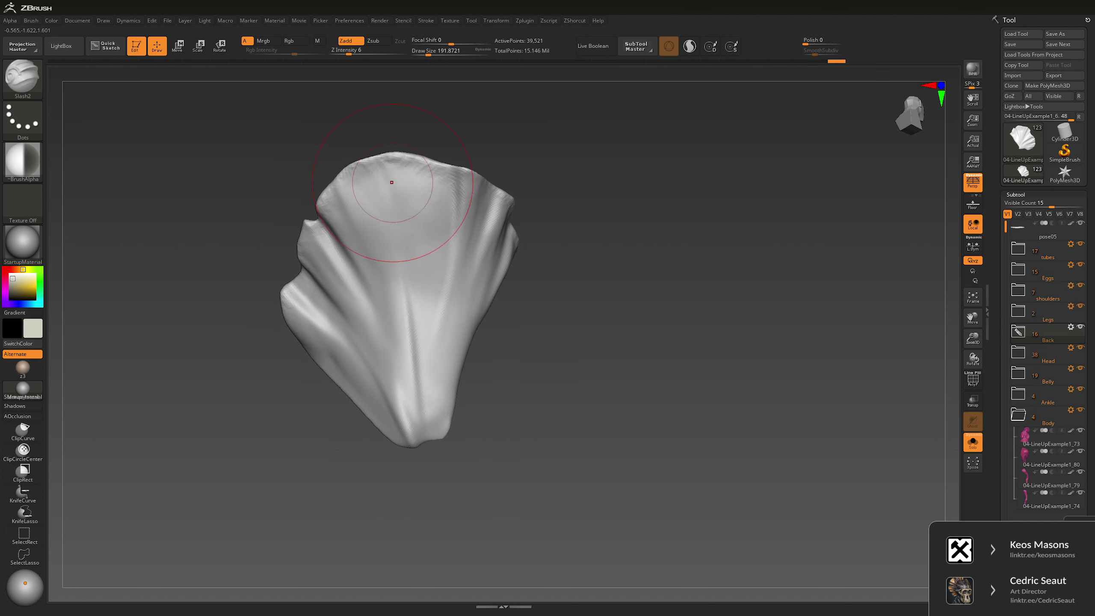
drag(389, 175, 529, 166)
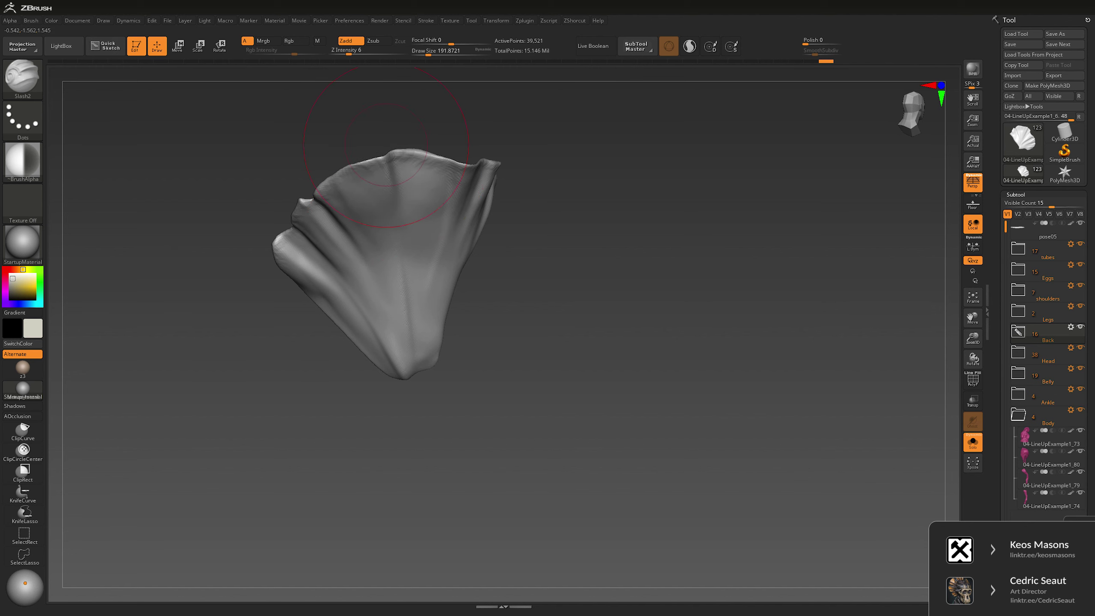
mouse_move(388, 181)
mouse_down()
mouse_move(436, 203)
mouse_move(608, 203)
mouse_move(487, 178)
mouse_up()
key(ctrl)
drag(613, 248, 578, 237)
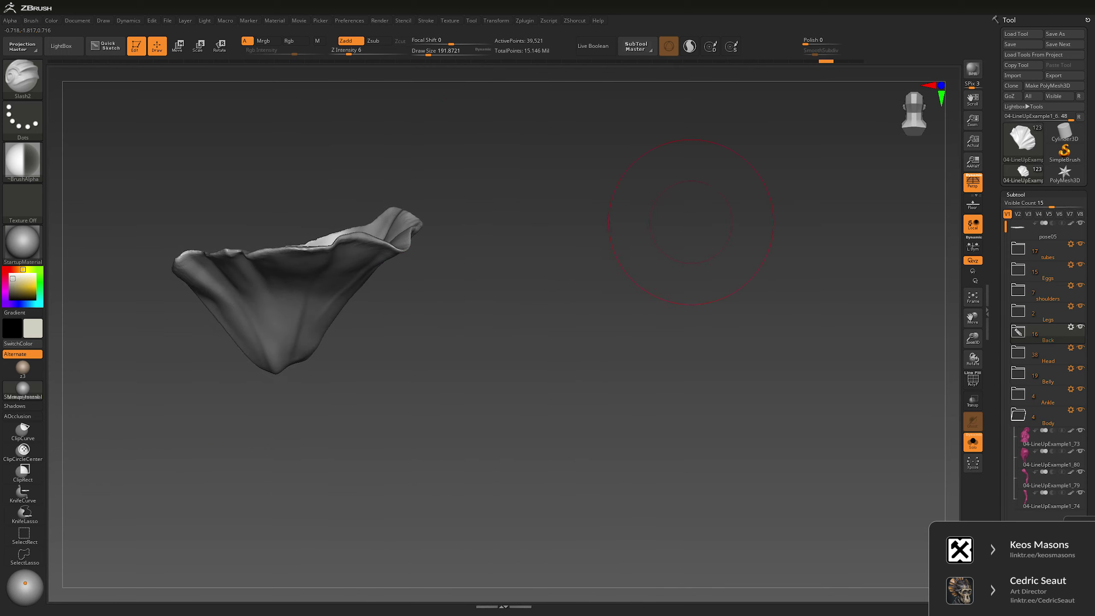
mouse_move(474, 207)
mouse_down()
mouse_move(432, 233)
mouse_move(399, 224)
mouse_move(409, 241)
mouse_move(466, 235)
mouse_move(358, 233)
mouse_up()
Step: Reduce the Slash2 draw size to about 121 and then 104, adding narrower creases along the frill's upper rim
key(space)
key(space)
key(space)
drag(496, 203, 531, 199)
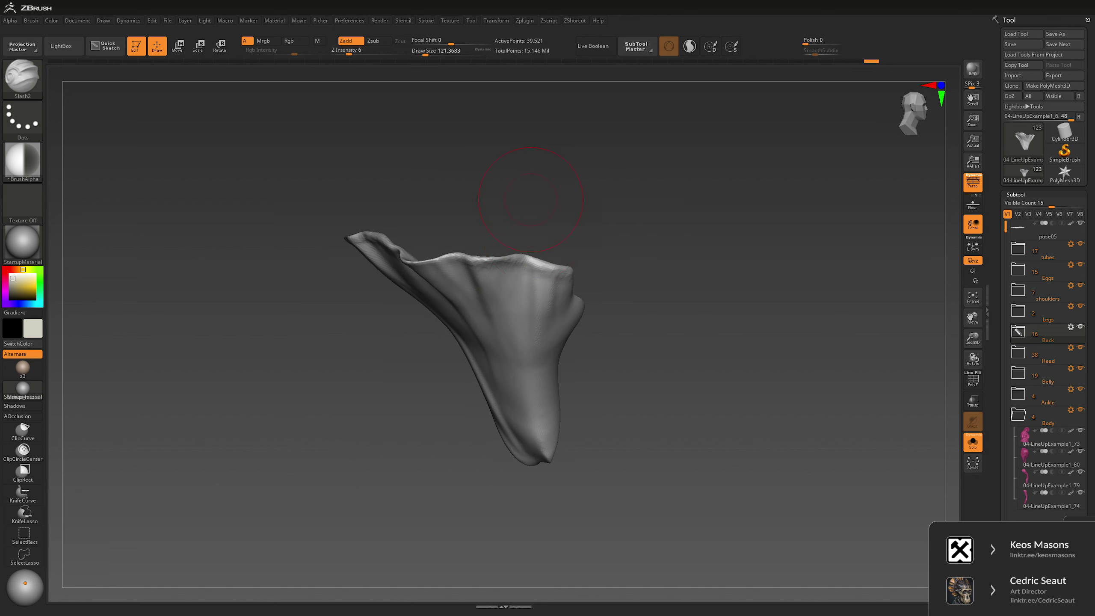
key(space)
drag(621, 239, 654, 238)
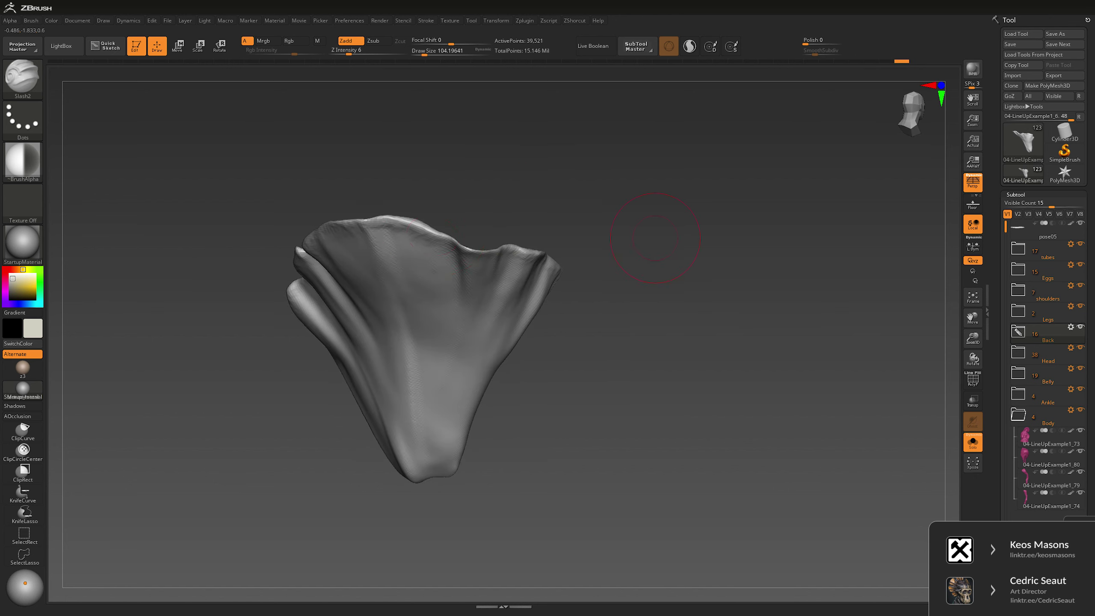
Step: Carve fine creases from the frill's rim down its outer face with the Slash2 brush at a draw size of about 104
right_drag(423, 247, 412, 226)
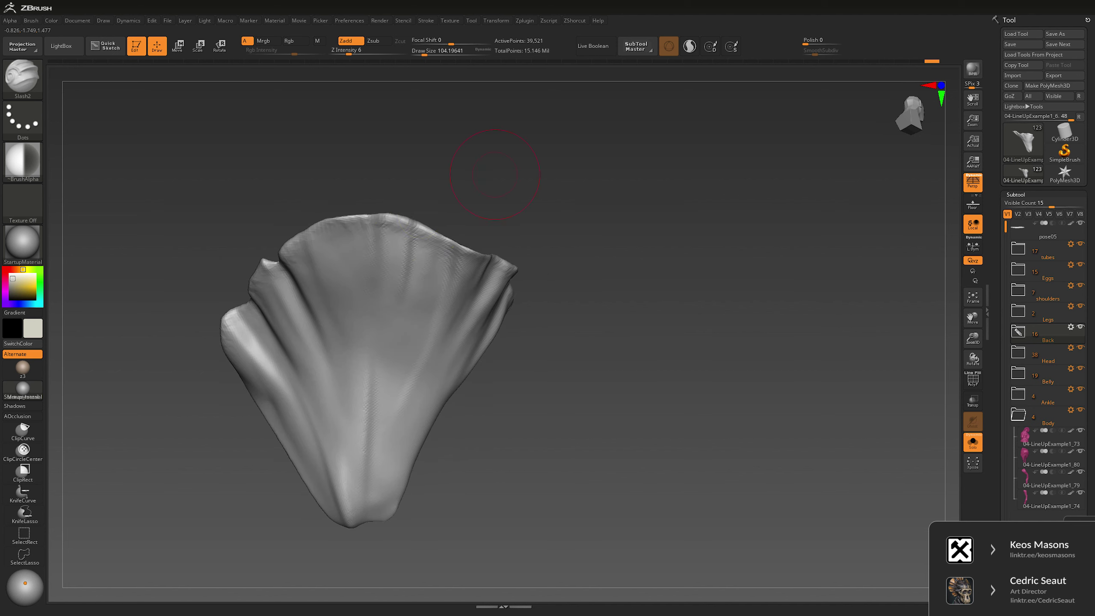
key(space)
right_drag(420, 284, 508, 224)
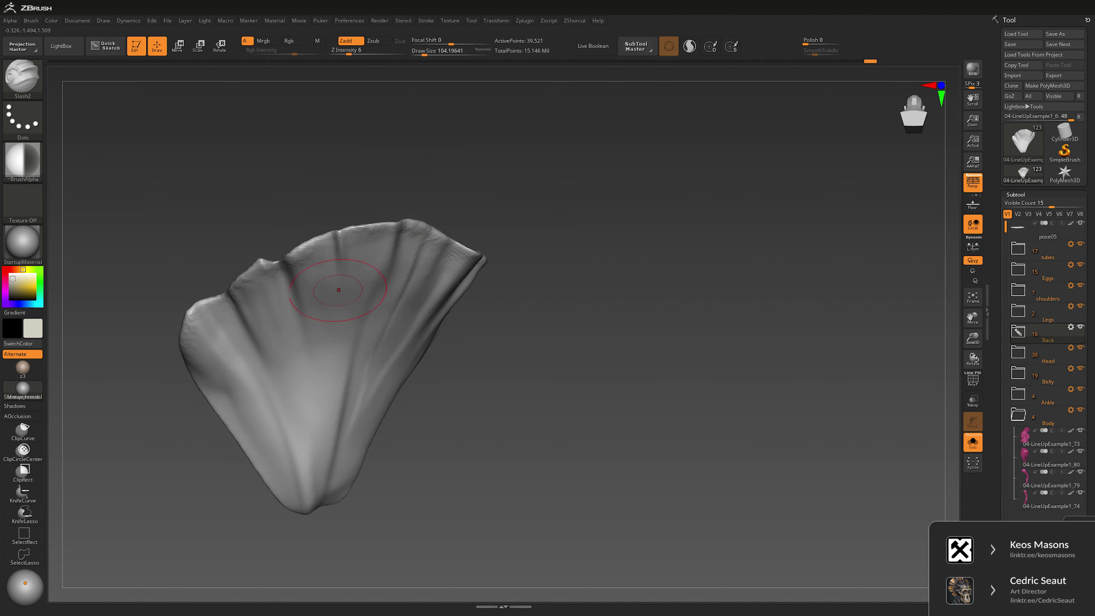
right_drag(340, 234, 365, 219)
mouse_move(392, 363)
right_down()
mouse_move(380, 341)
mouse_move(414, 319)
right_up()
click(235, 271)
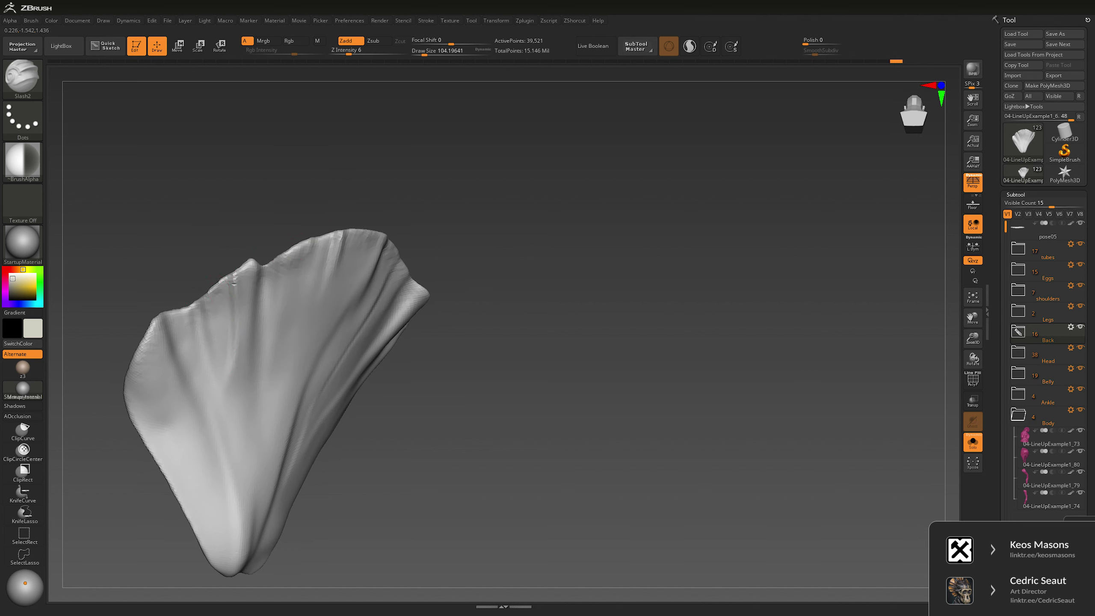
Step: Carve a fold into the isolated back petal with the Slash2 brush and bring the whole creature back into view
drag(193, 311, 194, 345)
mouse_move(171, 399)
right_down()
mouse_move(450, 409)
mouse_move(465, 358)
mouse_move(513, 358)
mouse_move(649, 285)
right_up()
click(973, 442)
Step: Reshape the petal's rim within the full figure using the Move brush at a draw size of about 170, and isolate the petal
key(b)
key(m)
key(v)
key(space)
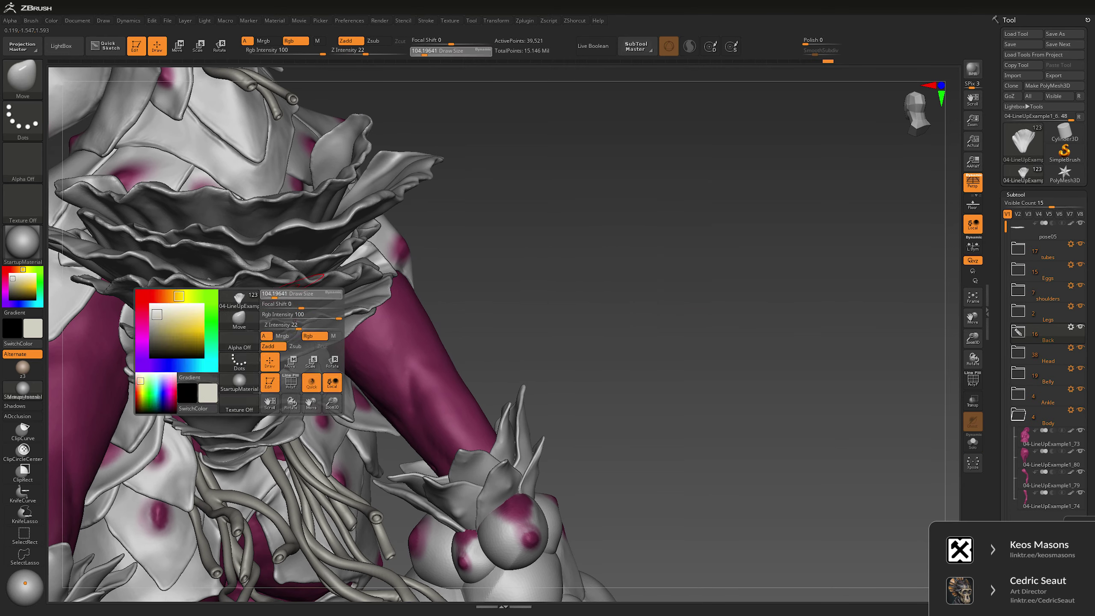
right_drag(294, 326, 362, 311)
click(973, 443)
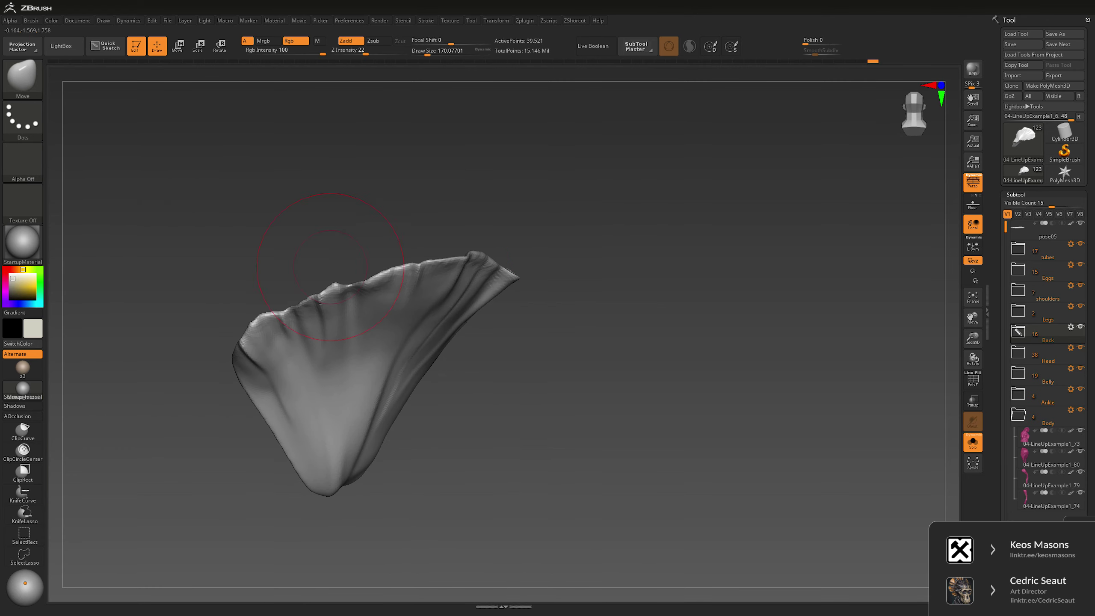
Step: Build up the ridges near the isolated petal's rim with the Clay brush at a draw size of about 54
key(b)
key(c)
key(l)
key(space)
right_drag(267, 302, 294, 316)
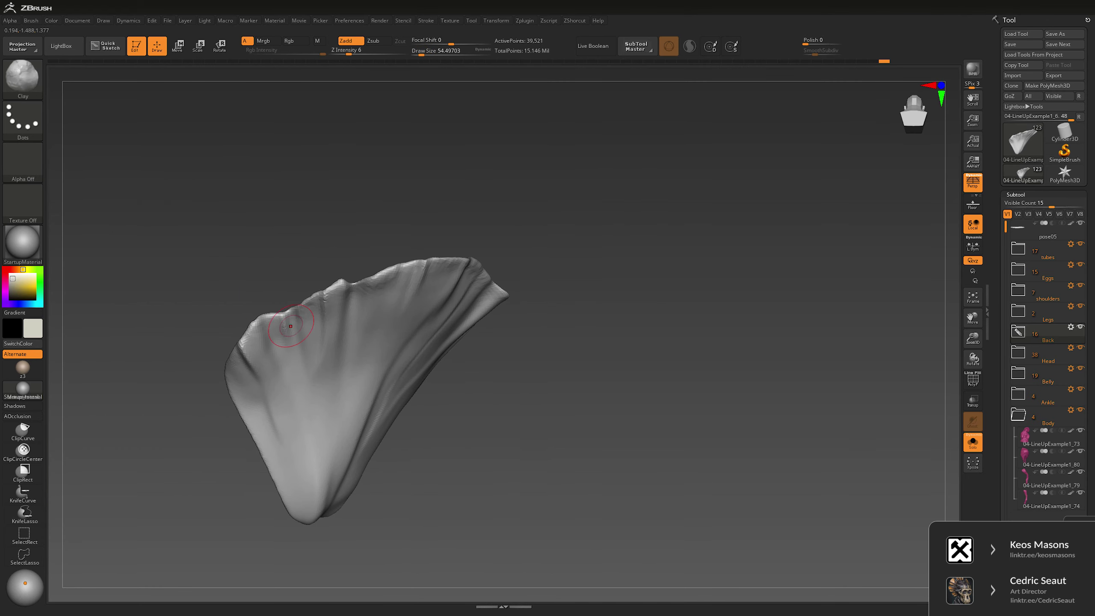
right_drag(296, 370, 410, 319)
Step: Sharpen the isolated petal's wavy rim with the Pinch brush
key(b)
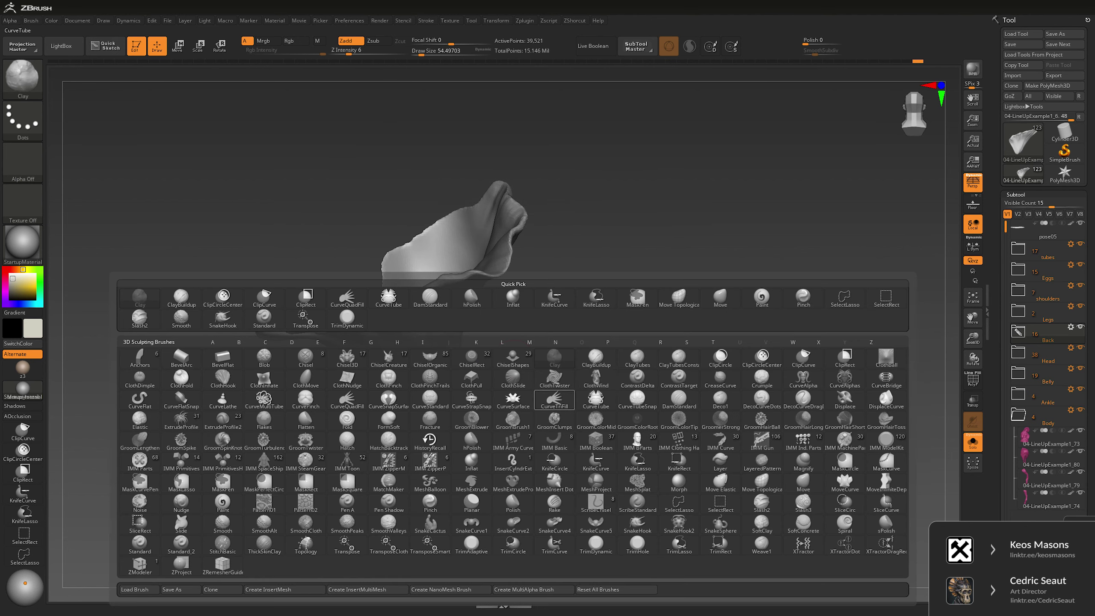
click(803, 296)
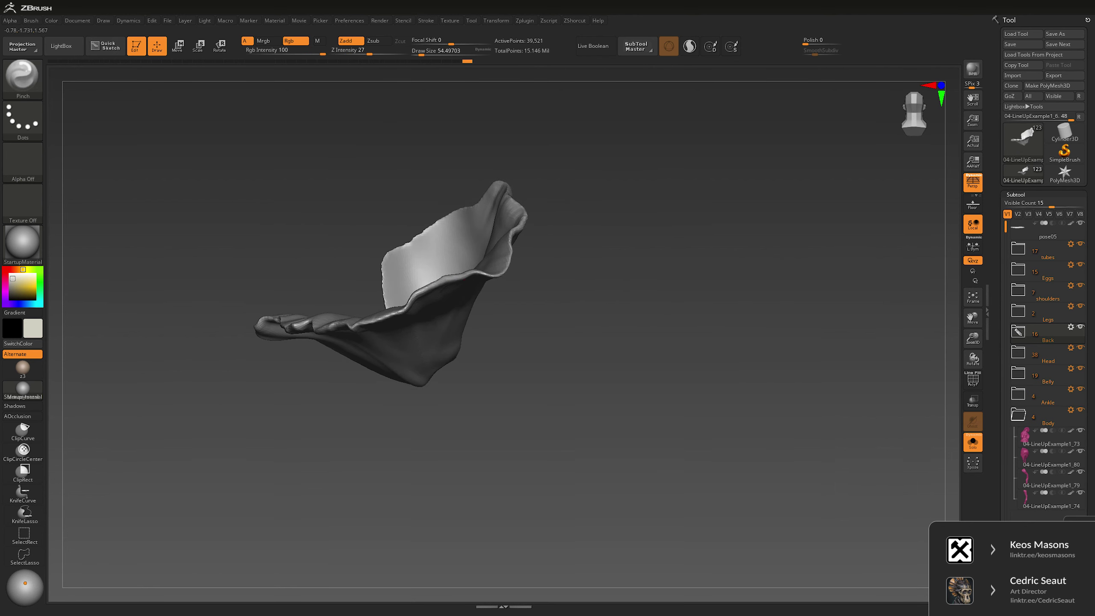
mouse_move(560, 302)
right_down()
mouse_move(649, 217)
mouse_move(622, 231)
right_up()
Step: Sculpt the petal's outer folds with the Clay brush at a draw size of about 96 and smooth them
key(b)
key(c)
key(l)
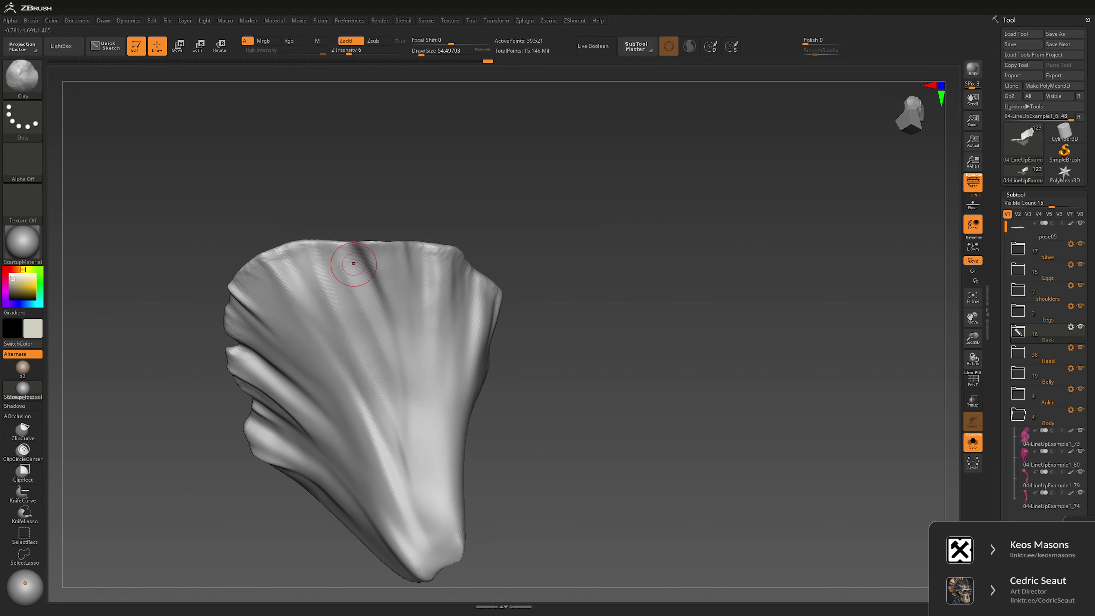
right_drag(353, 263, 281, 235)
key(space)
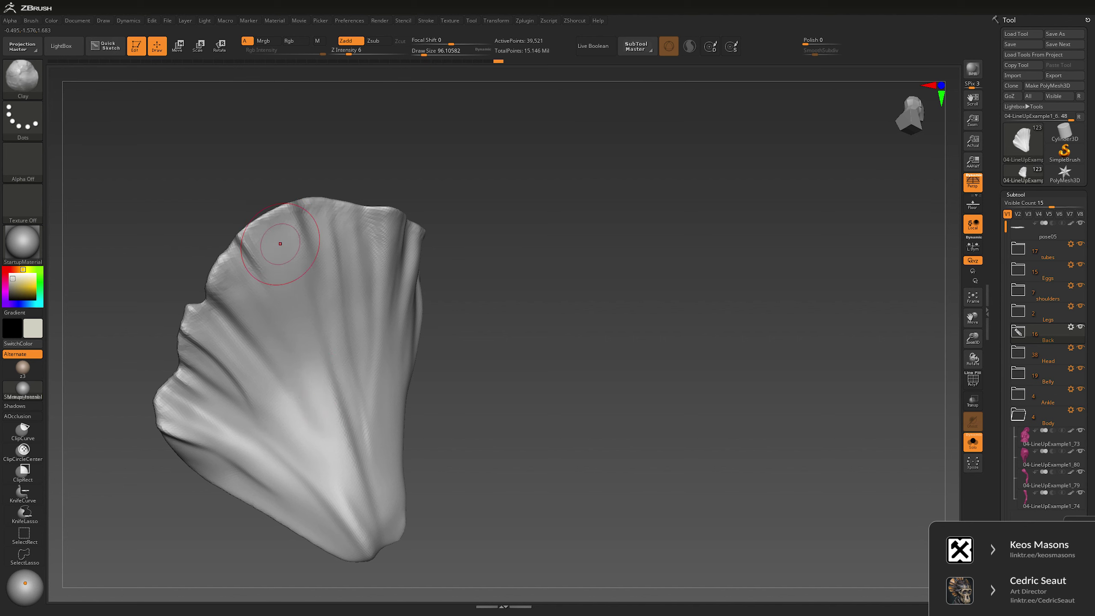
key(shift)
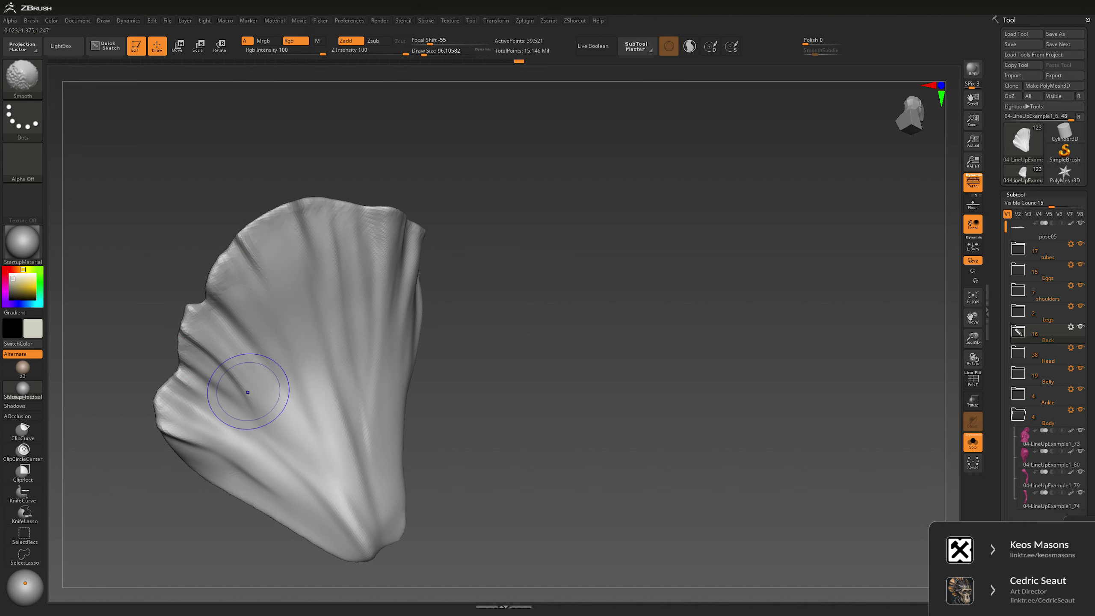
right_drag(371, 411, 629, 288)
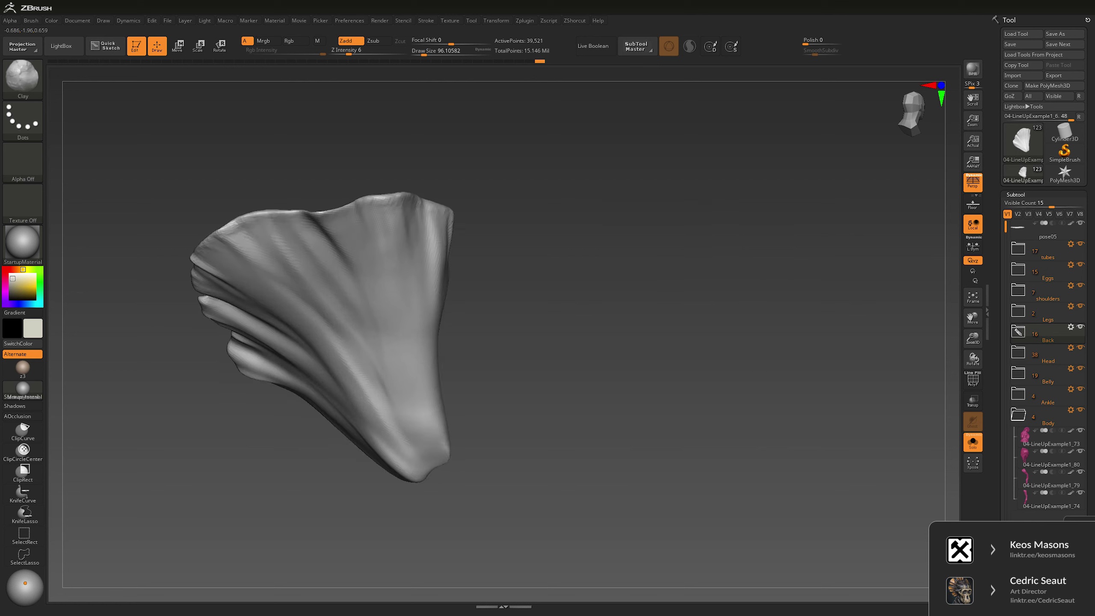
Step: Thicken the petal's rim and ridges with the Inflat brush at draw sizes of about 54 and 67, and show the whole creature
mouse_move(327, 328)
right_down()
mouse_move(379, 259)
mouse_move(399, 202)
right_up()
key(b)
key(i)
key(n)
right_click(399, 203)
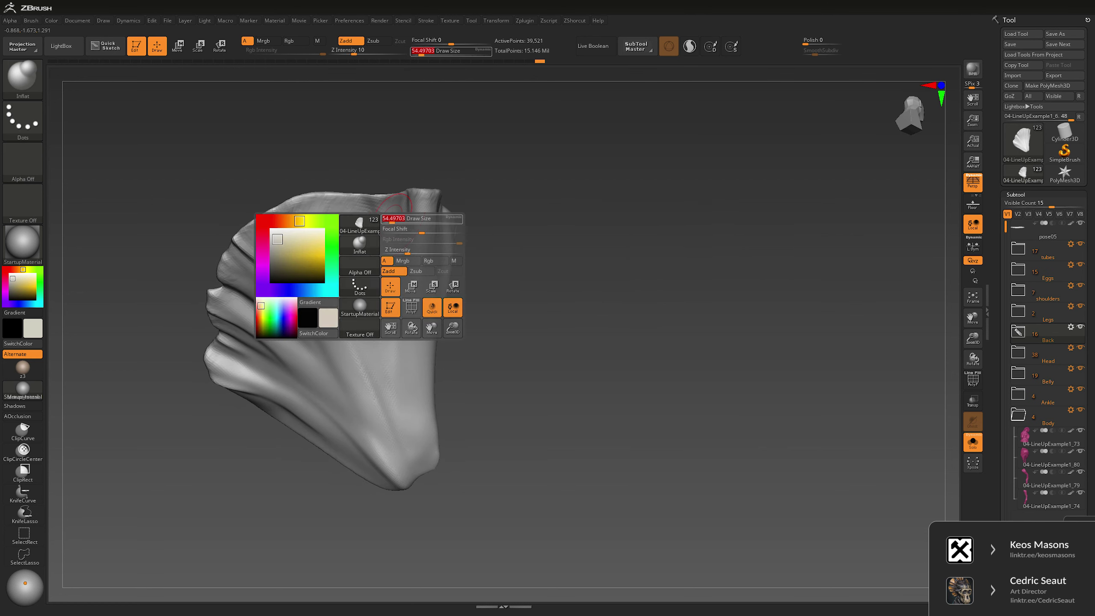
click(416, 202)
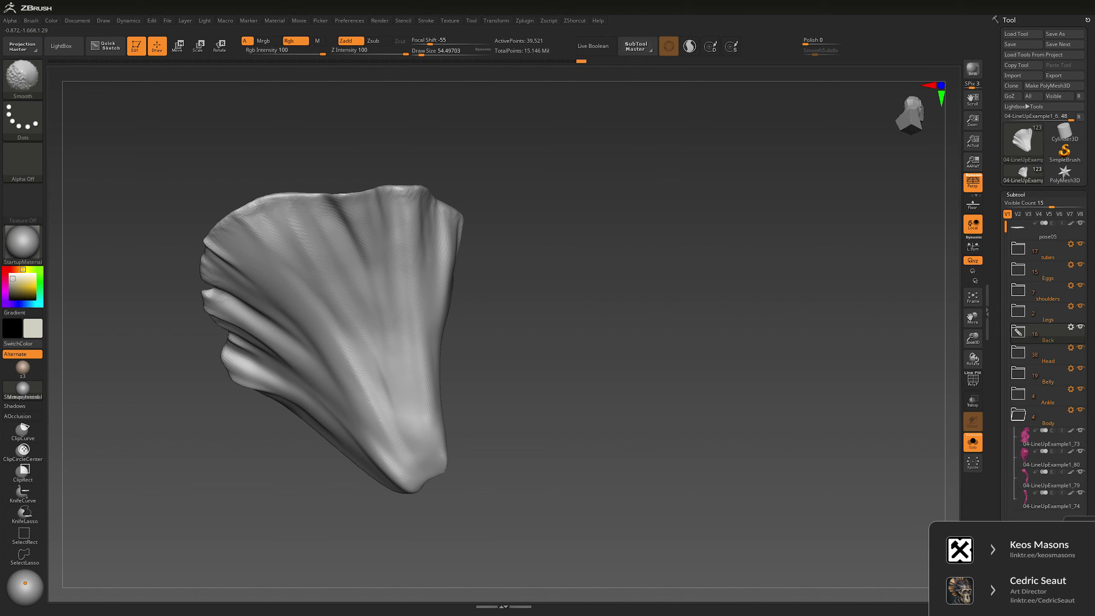
drag(146, 302, 290, 312)
key(space)
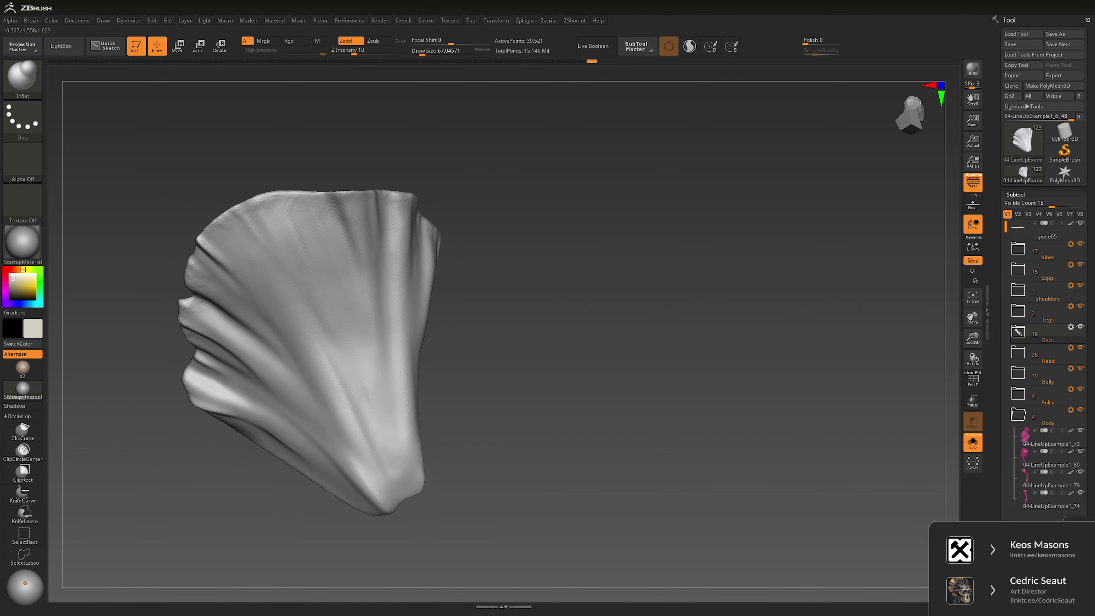
drag(254, 260, 581, 276)
key(ctrl+shift+s)
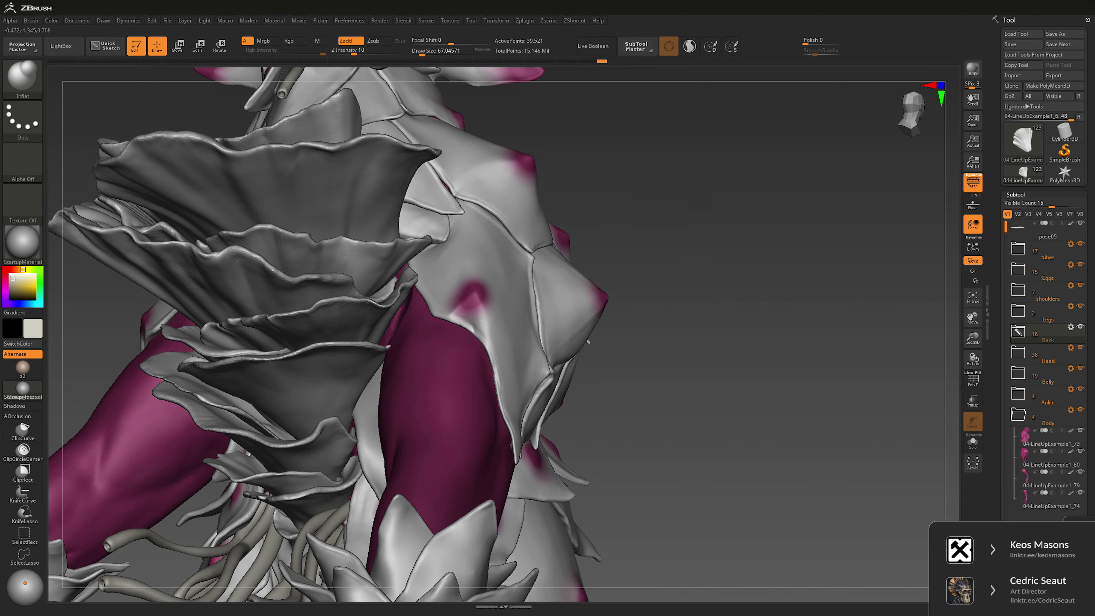
Step: Select the 04-LineUpExample1_4 petal on the creature's back and isolate it
mouse_move(589, 341)
mouse_down()
mouse_move(484, 95)
mouse_move(401, 108)
mouse_up()
alt+click(302, 302)
key(ctrl+shift+s)
Step: Tighten the wavy rim and pointed corner of the isolated petal with the Pinch brush at a draw size of about 67
drag(474, 268, 587, 233)
key(b)
click(741, 299)
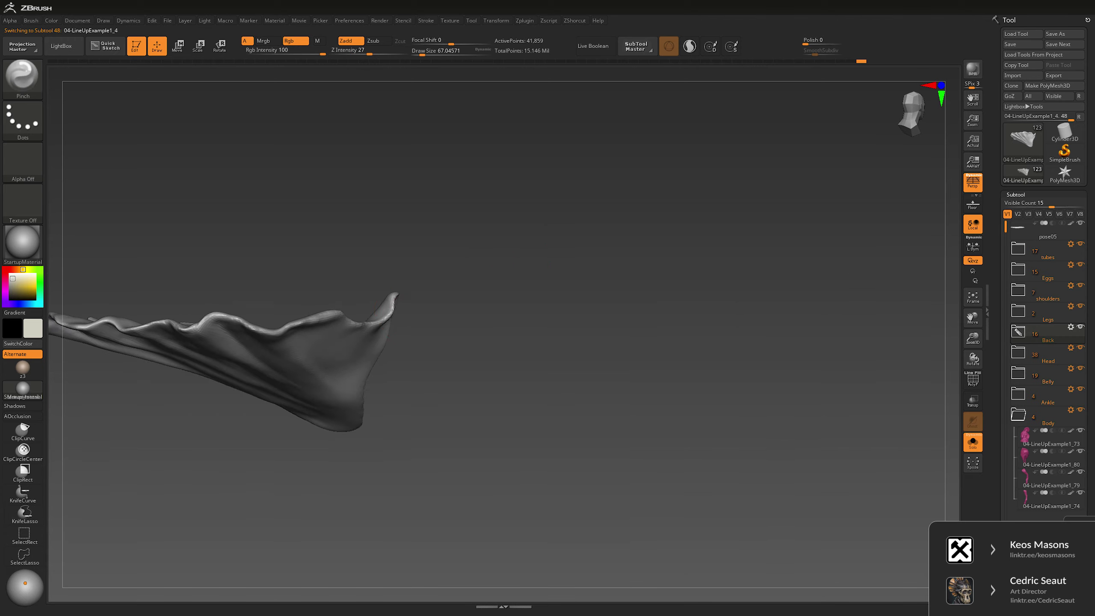
drag(369, 315, 379, 310)
drag(444, 264, 397, 307)
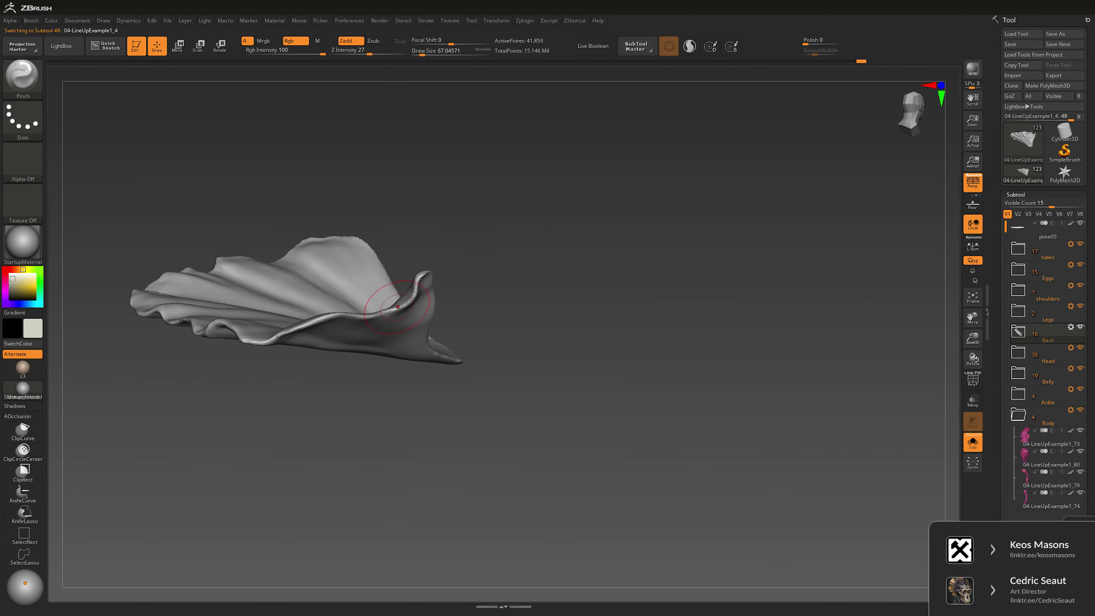
drag(485, 236, 325, 292)
mouse_move(484, 232)
mouse_down()
mouse_move(426, 394)
mouse_move(440, 380)
mouse_up()
Step: Pinch the petal's rim beside the pointed corner with the draw size enlarged to about 160
key(b)
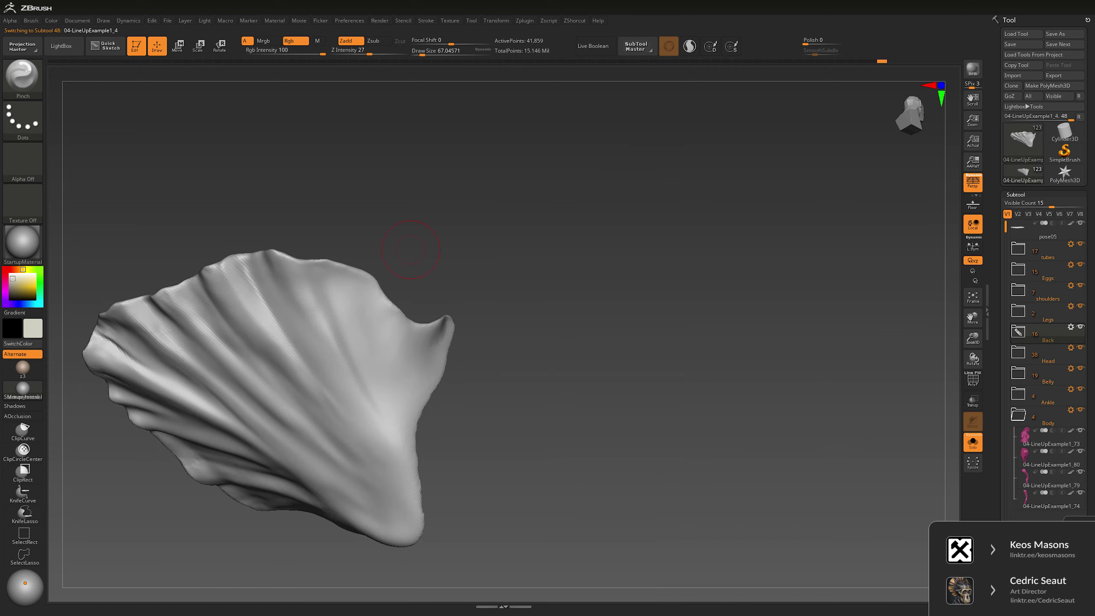
drag(364, 275, 397, 339)
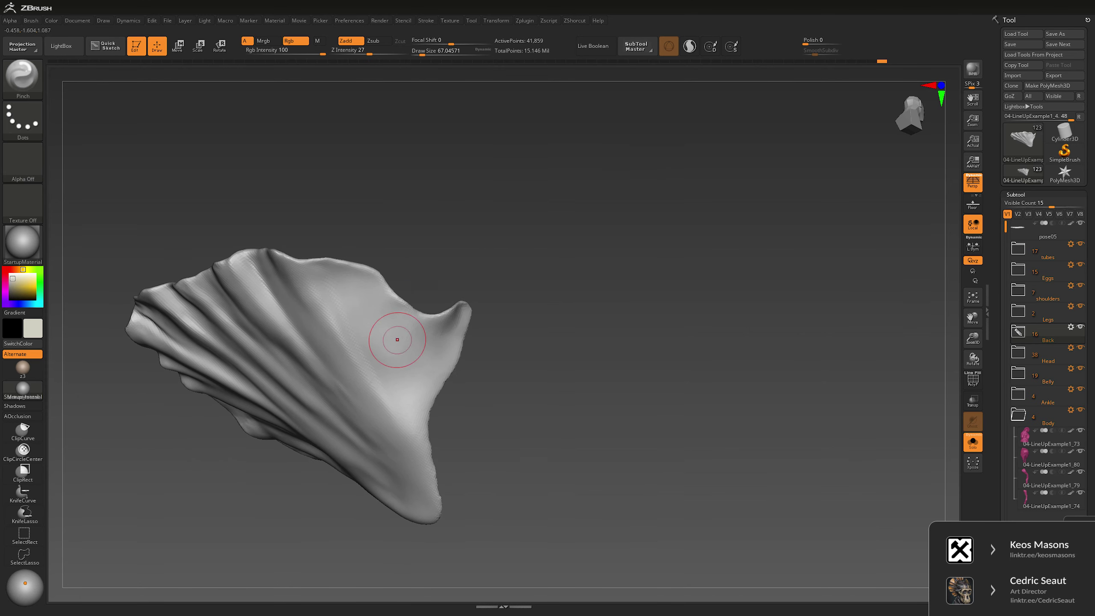
drag(384, 244, 399, 364)
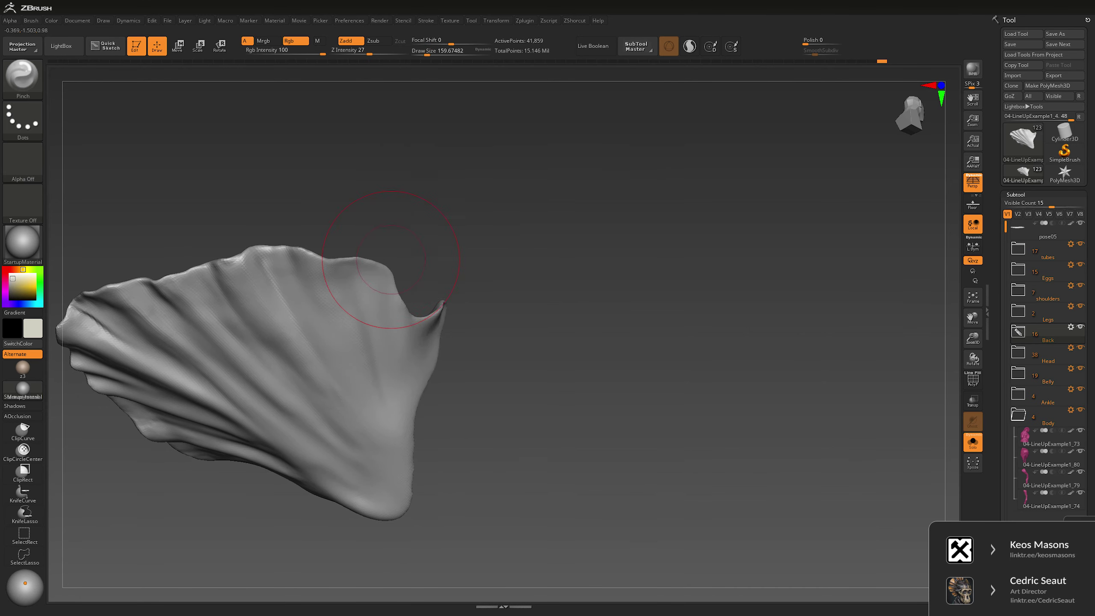
key(b)
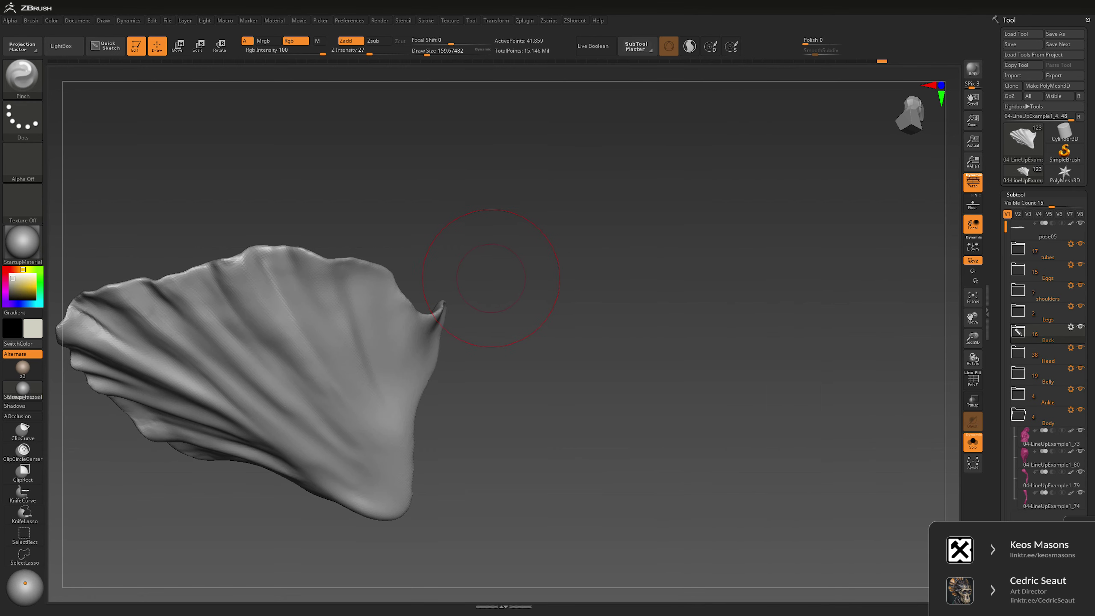
Step: Cut long folds from the petal's rim toward its base with the Slash2 brush, reducing the draw size to about 96
key(b)
key(s)
key(l)
mouse_move(490, 278)
mouse_down()
mouse_move(371, 262)
mouse_move(435, 263)
mouse_move(485, 234)
mouse_up()
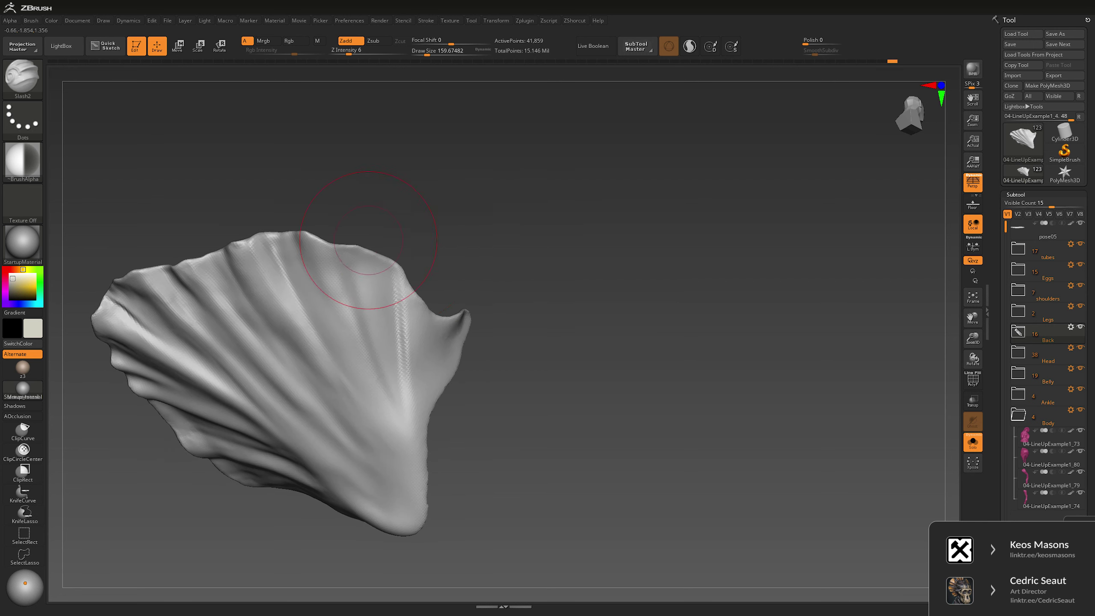
drag(379, 262, 371, 259)
key(space)
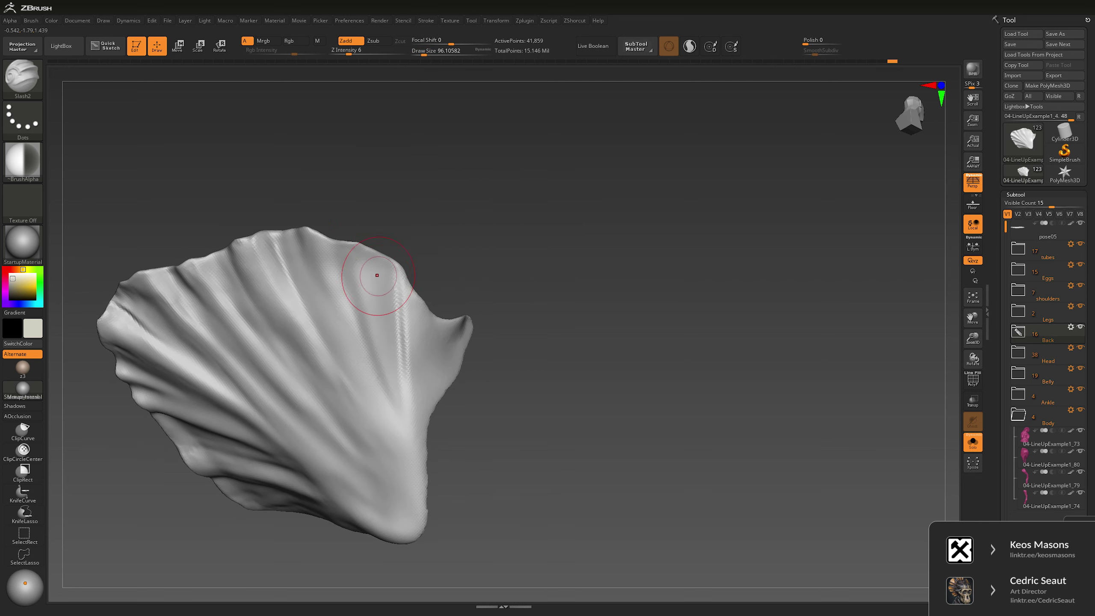
Step: Inflate the ridge beside the new fold with the Inflat brush at draw sizes of about 29 and 38, and smooth it
key(b)
key(i)
key(n)
key(space)
drag(431, 260, 415, 423)
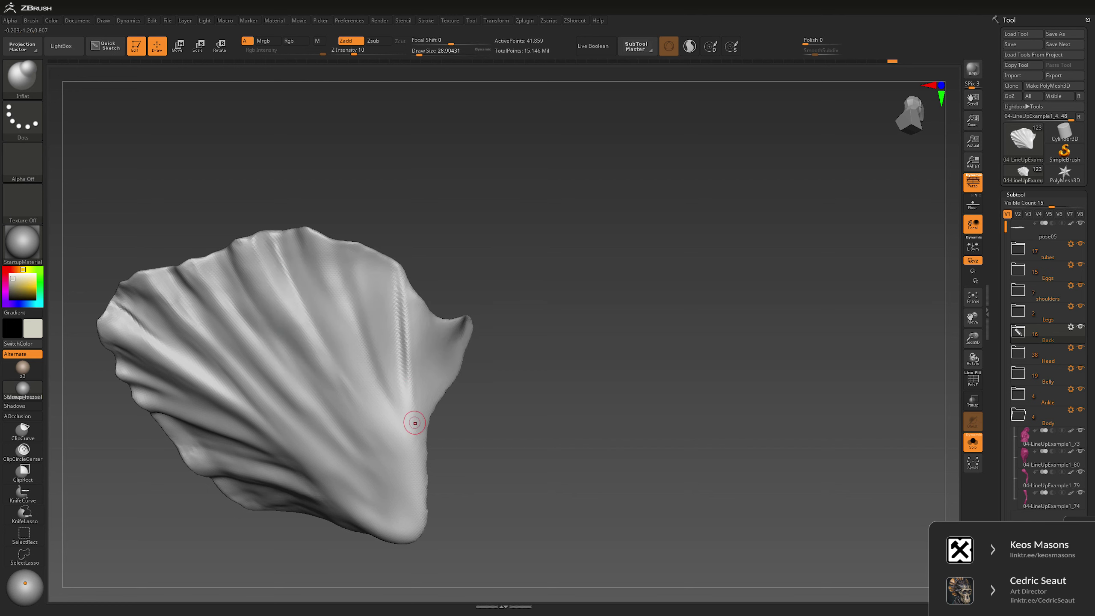
key(space)
drag(415, 343, 412, 294)
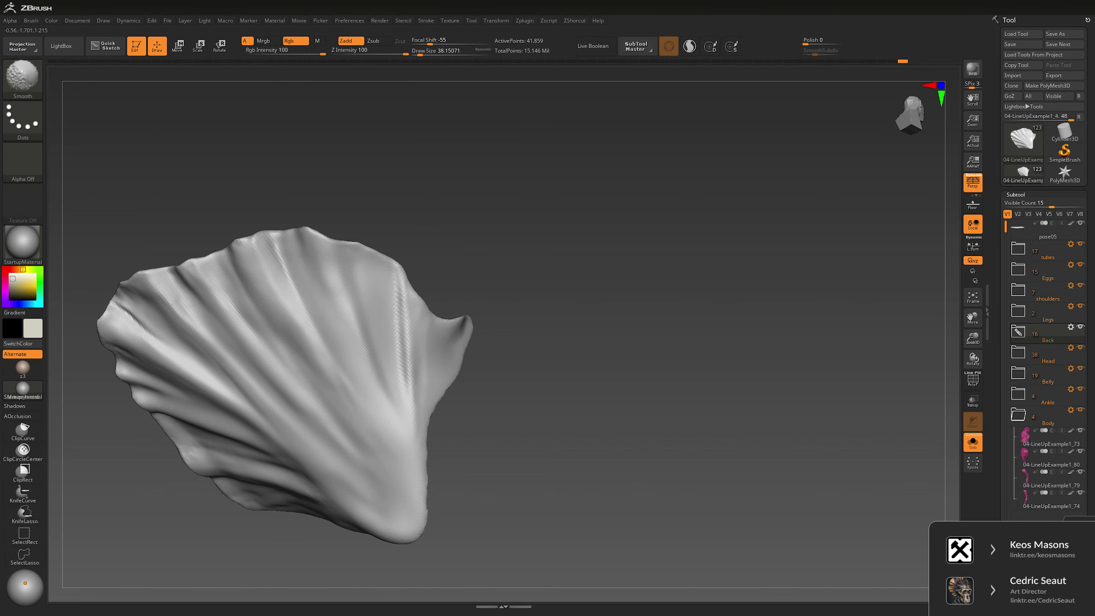
drag(415, 391, 327, 358)
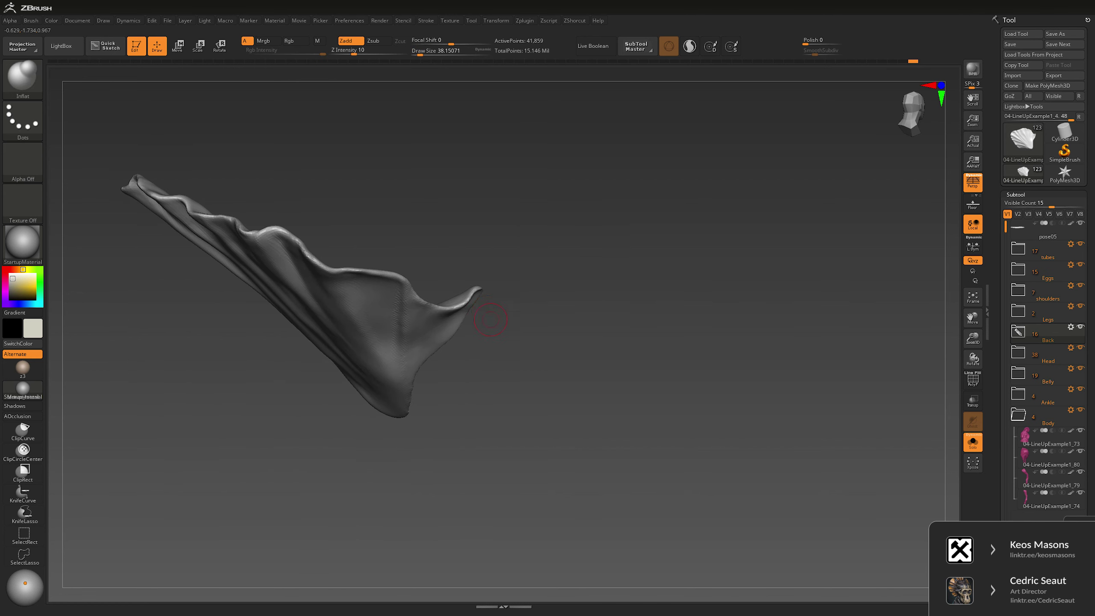
Step: Carve additional folds into the petal near its pointed corner with the Slash2 brush at a draw size of about 113
key(b)
key(s)
key(l)
key(space)
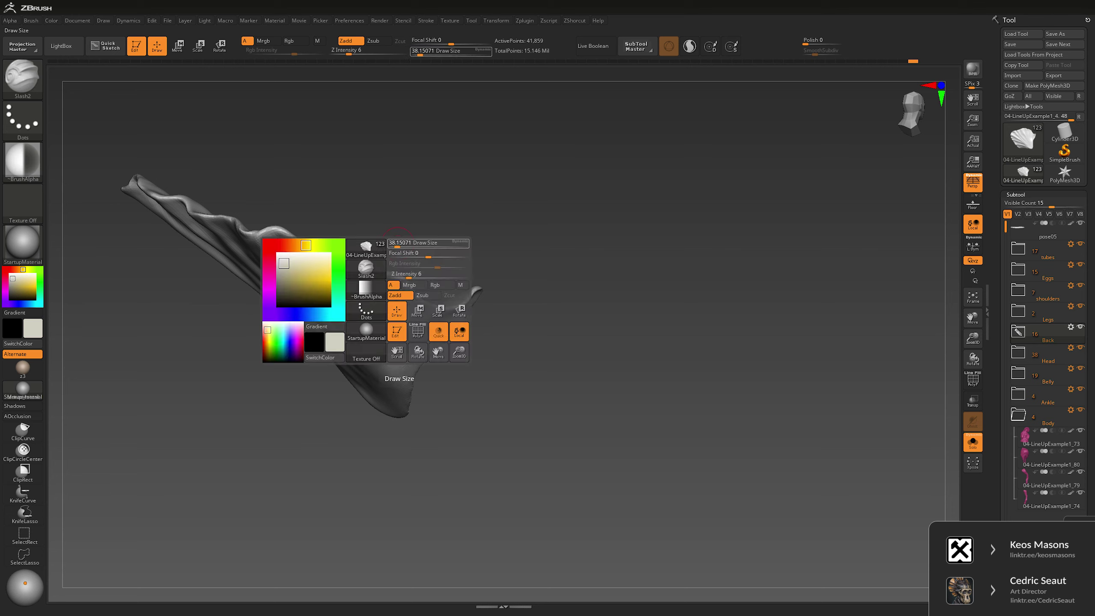
key(bracketright)
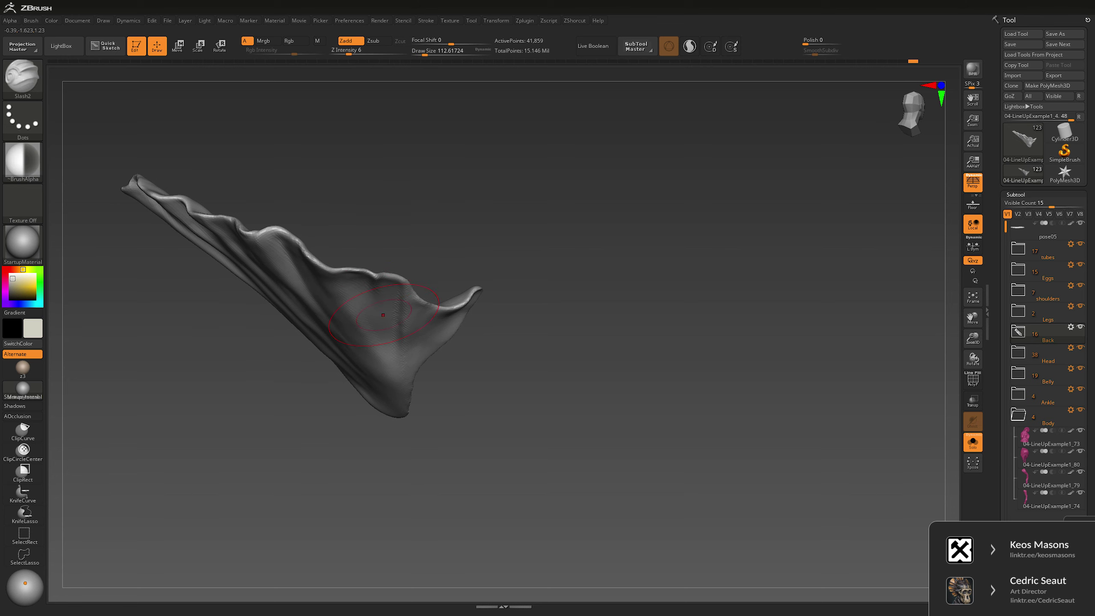
drag(383, 315, 517, 275)
Step: Show the whole creature and select the 04-LineUpExample1_7 petal on its back
key(shift+ctrl+s)
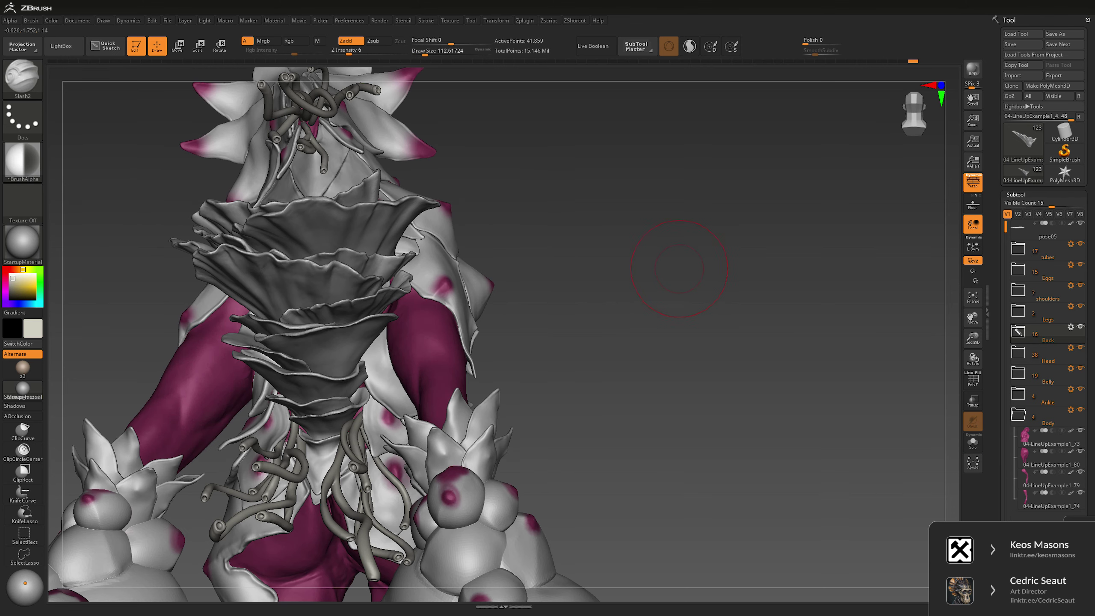
drag(681, 278, 376, 238)
alt+click(376, 238)
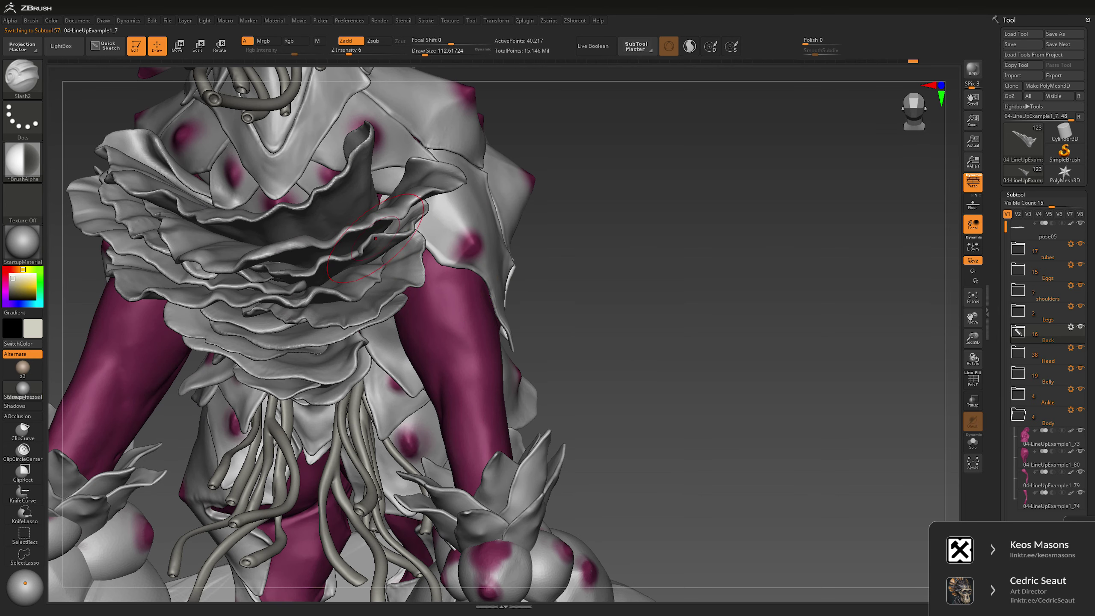
Step: Adjust the selected petal's shape against its neighbours with the Move brush and isolate it
key(b)
key(m)
key(v)
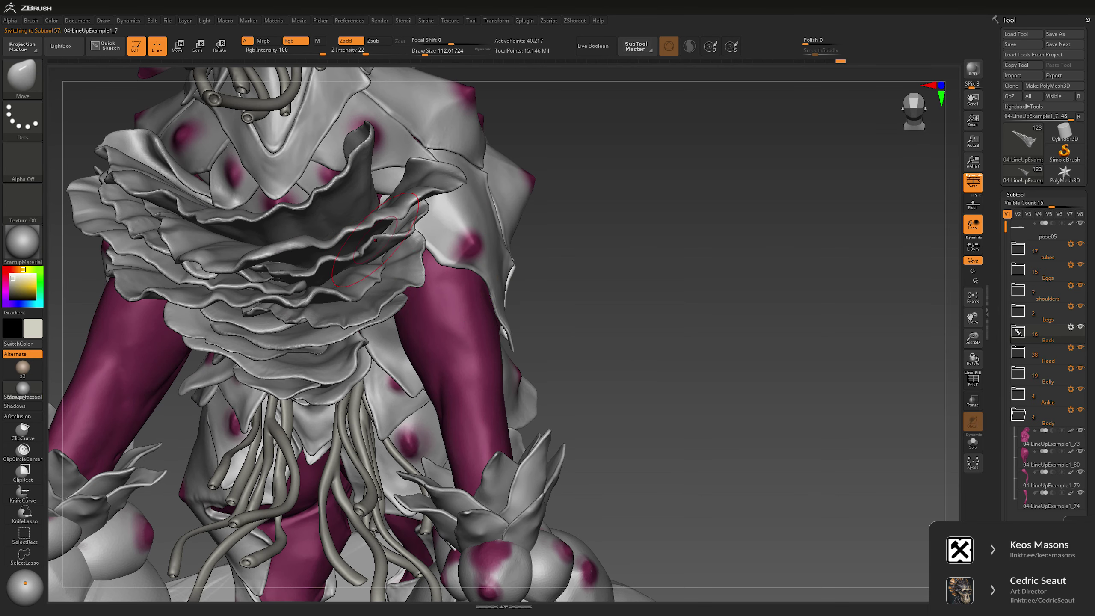
drag(561, 259, 619, 266)
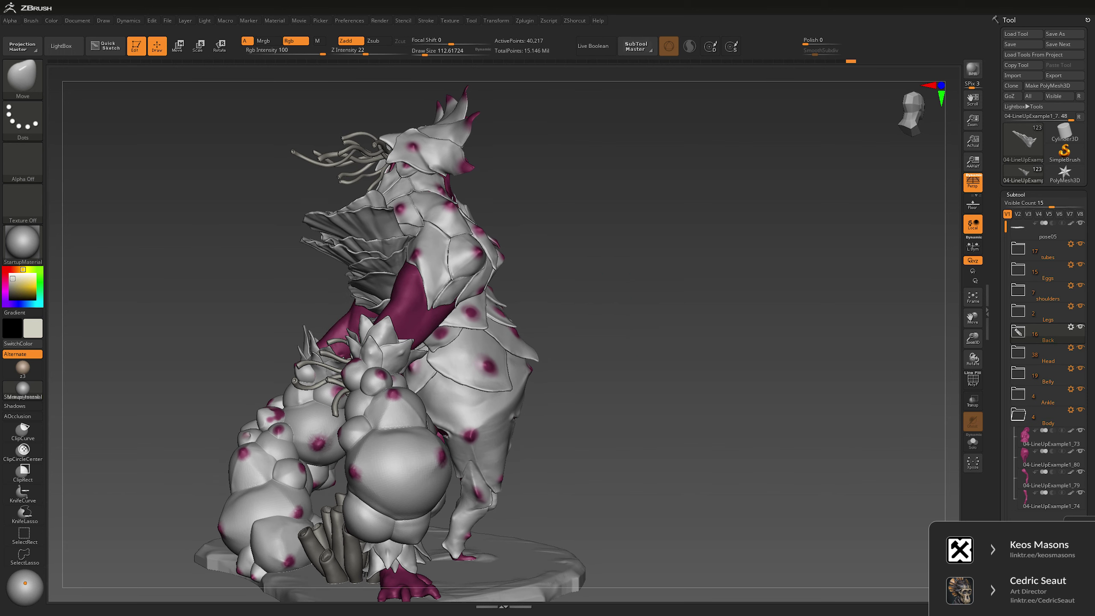
click(972, 443)
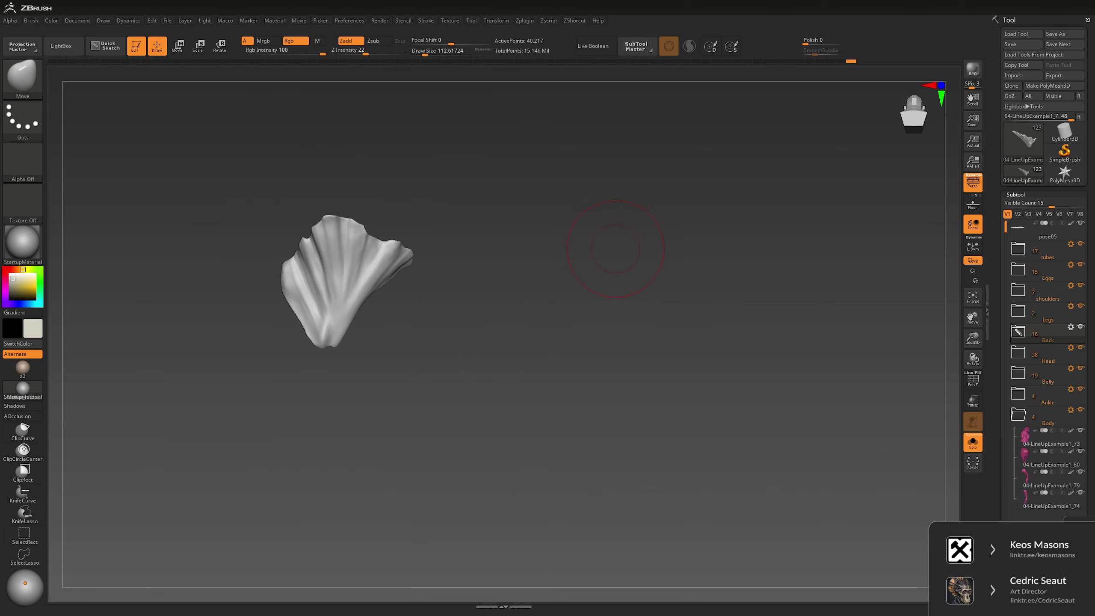
Step: Build up the isolated petal's folds with the Clay brush at a Z Intensity of 4
key(b)
key(c)
key(l)
key(space)
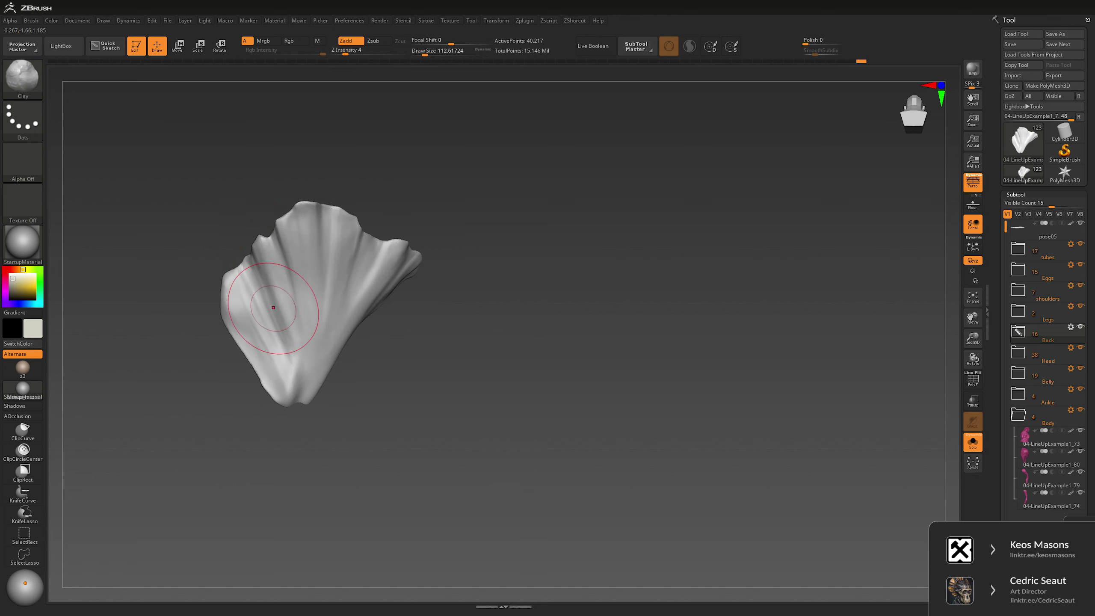
mouse_move(327, 242)
right_down()
mouse_move(346, 262)
mouse_move(310, 276)
mouse_move(328, 289)
right_up()
Step: Show the whole creature and select the pose04 petal on its back
click(972, 442)
right_drag(604, 302, 638, 310)
alt+click(328, 276)
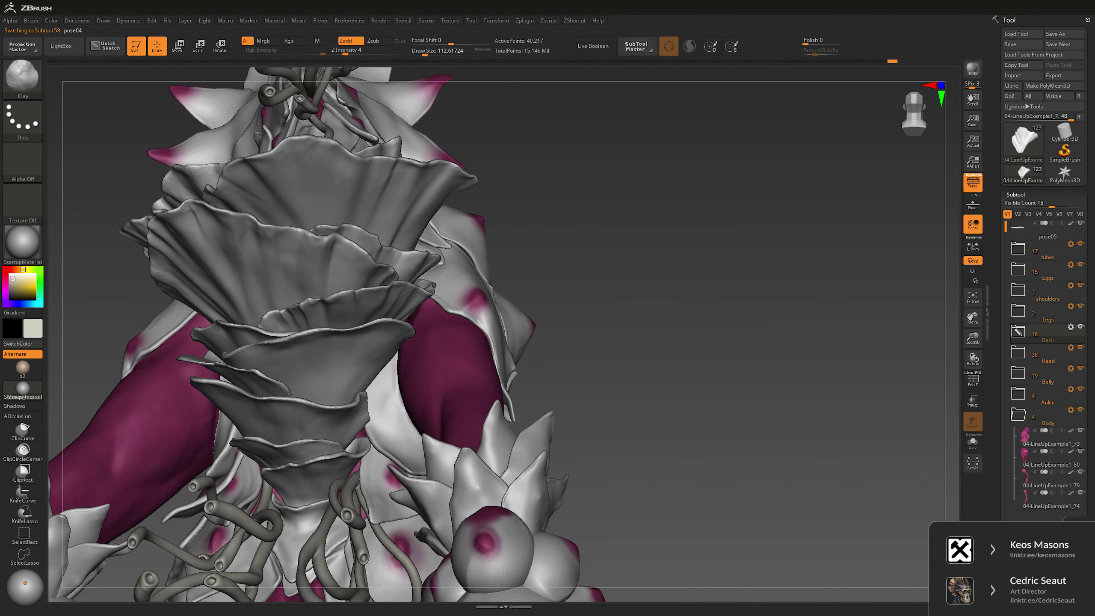
Step: Isolate the pose04 petal to examine its folds and return to the whole creature
click(973, 442)
right_drag(501, 170, 287, 177)
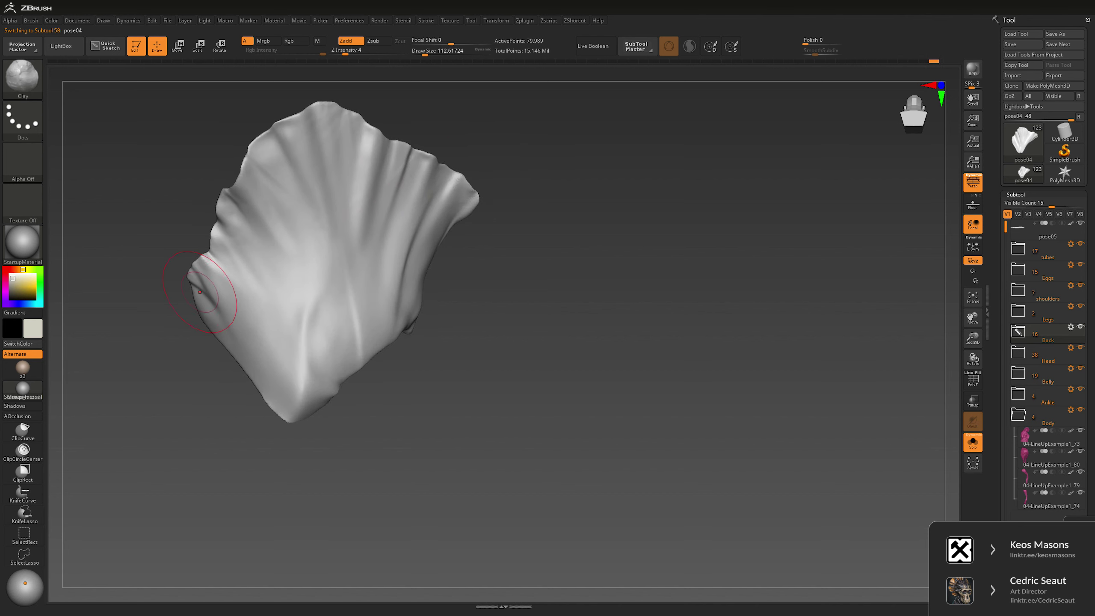
click(972, 442)
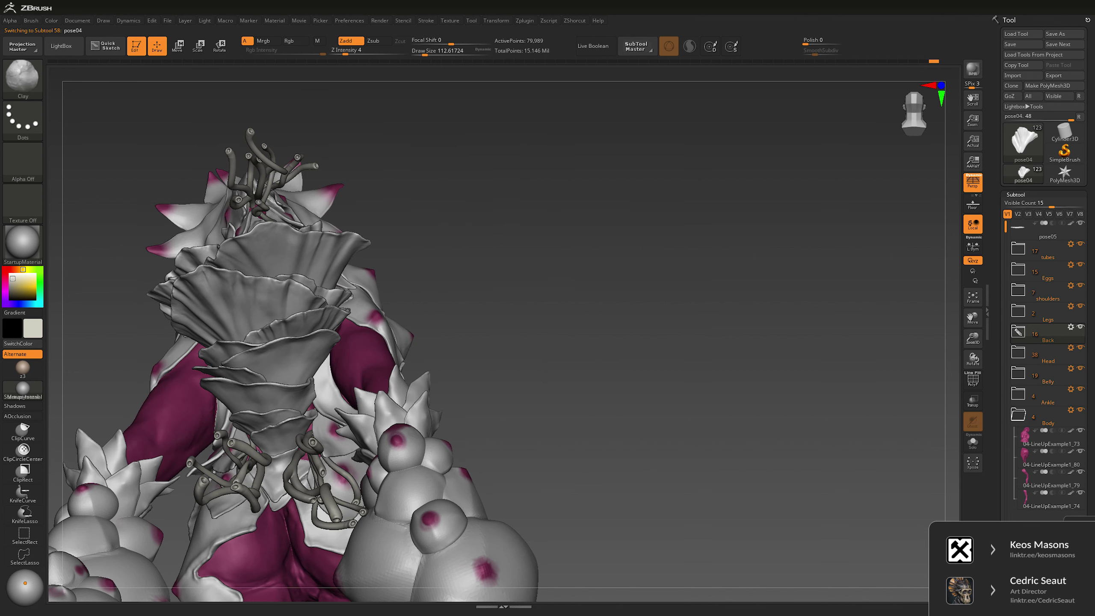
Step: Isolate the 04-LineUpExample1_4 petal and build up its folds with the Clay brush at a Draw Size of about 88
alt+click(280, 276)
click(972, 442)
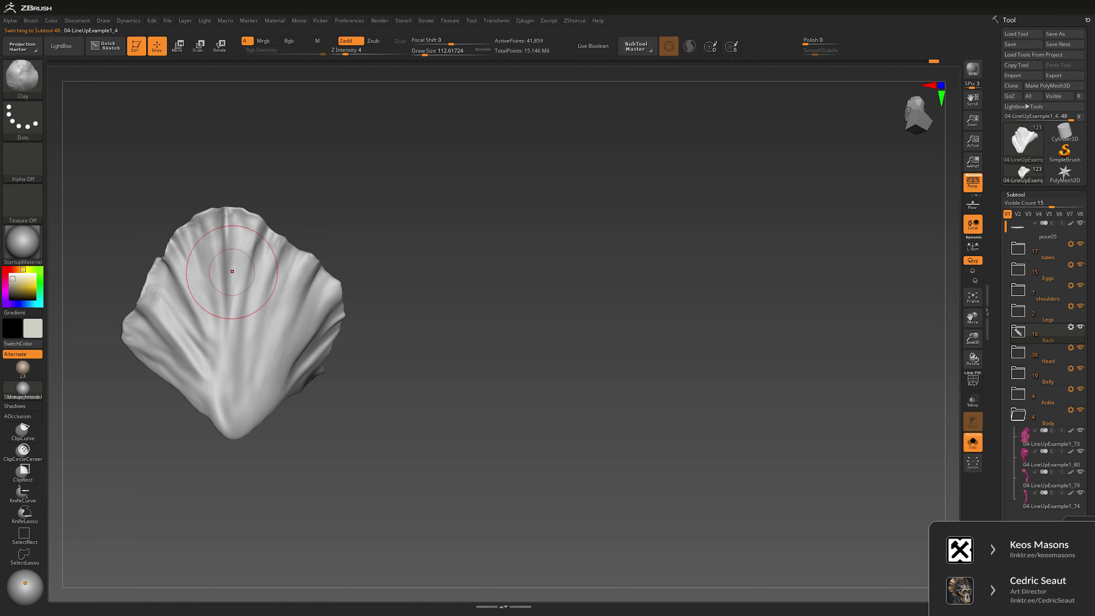
key(space)
drag(234, 259, 220, 259)
alt+right_drag(186, 303, 231, 313)
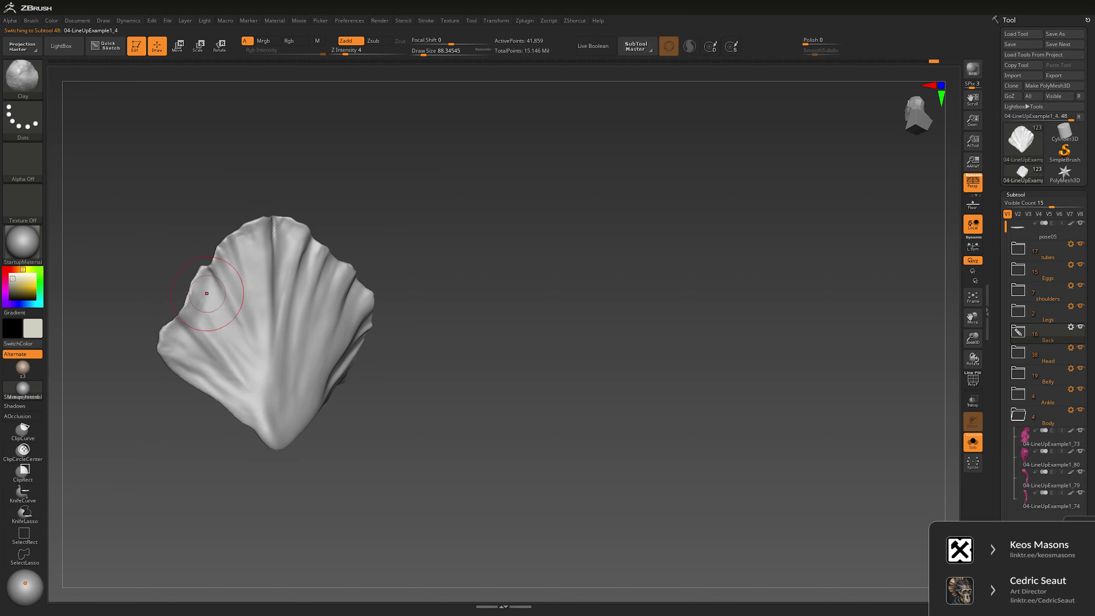
right_drag(250, 302, 267, 305)
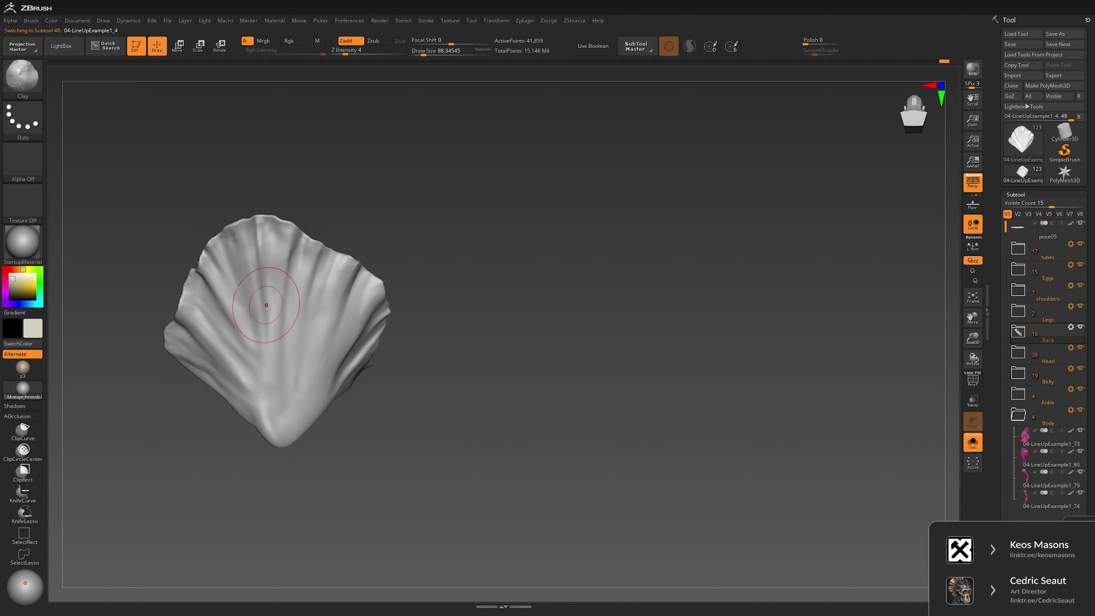
key(shift)
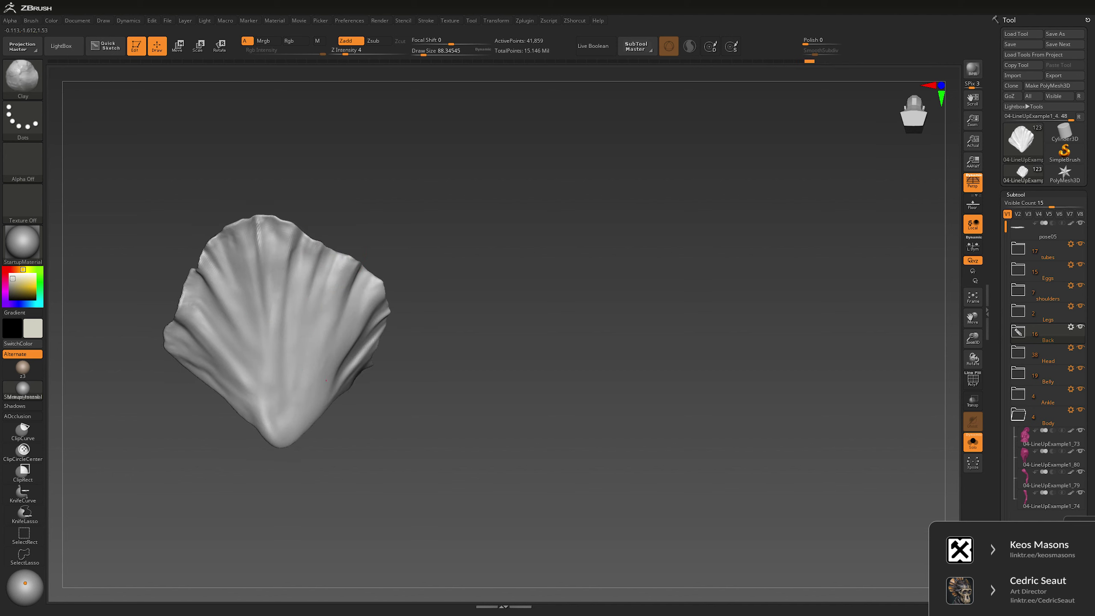
mouse_move(325, 380)
right_down()
mouse_move(353, 300)
mouse_move(336, 298)
mouse_move(315, 268)
right_up()
right_drag(288, 317, 309, 190)
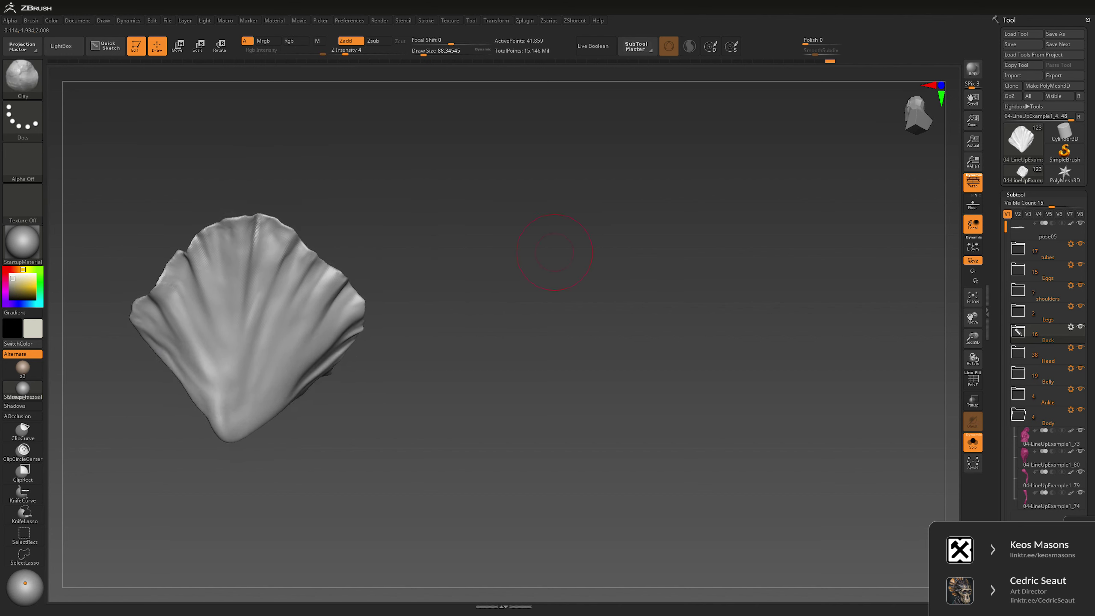
Step: Isolate the 04-LineUpExample1_3 petal and strengthen its radiating folds with the Clay brush
click(973, 442)
mouse_move(560, 328)
right_down()
mouse_move(629, 270)
mouse_move(447, 298)
right_up()
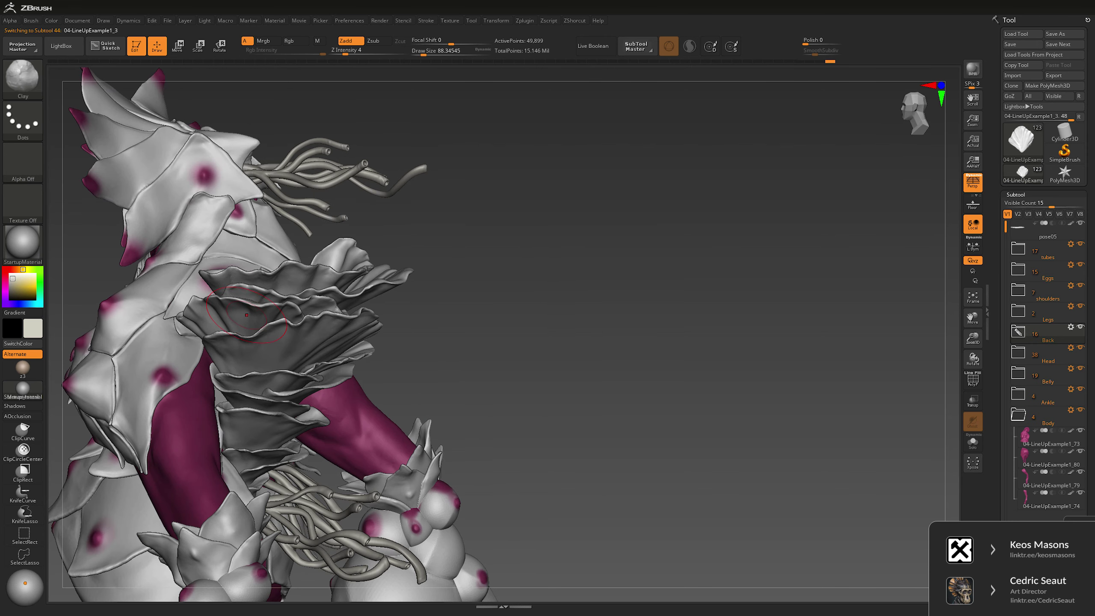
key(ctrl+shift+s)
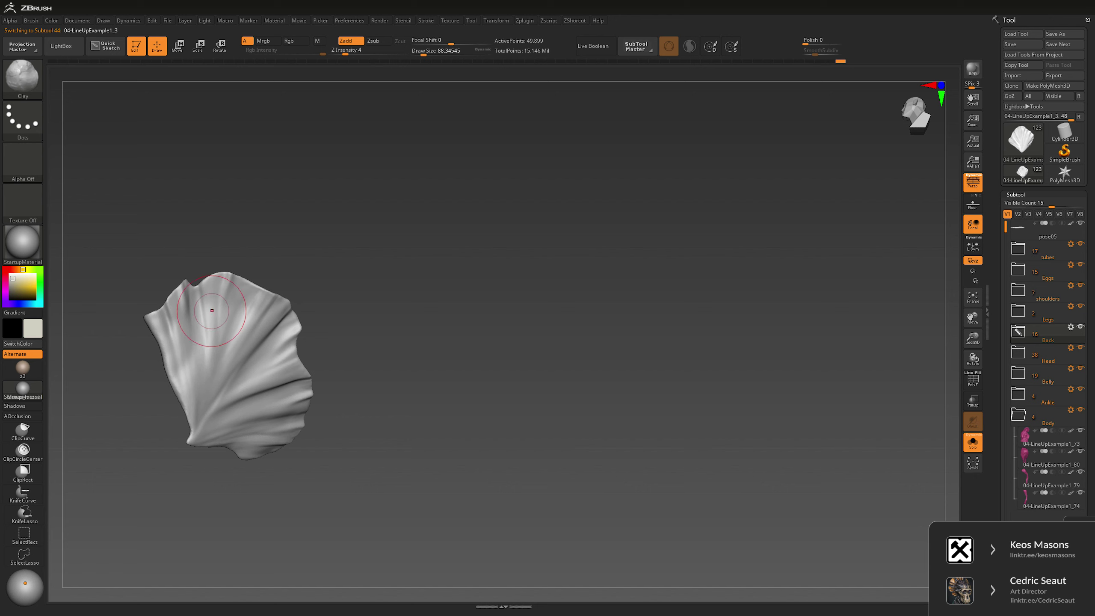
right_drag(212, 310, 283, 224)
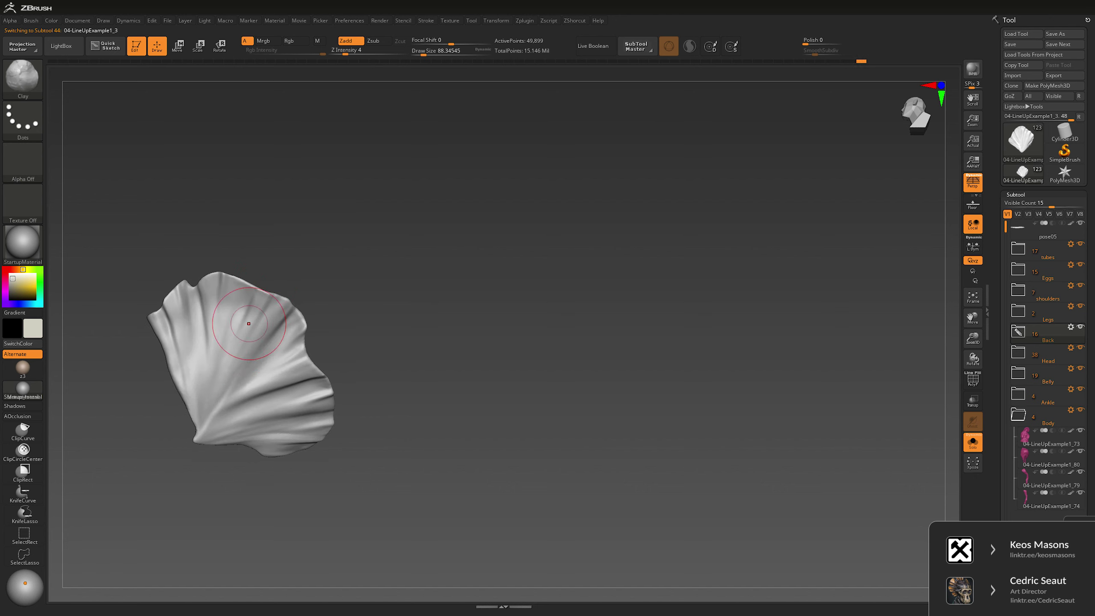
right_drag(235, 356, 447, 265)
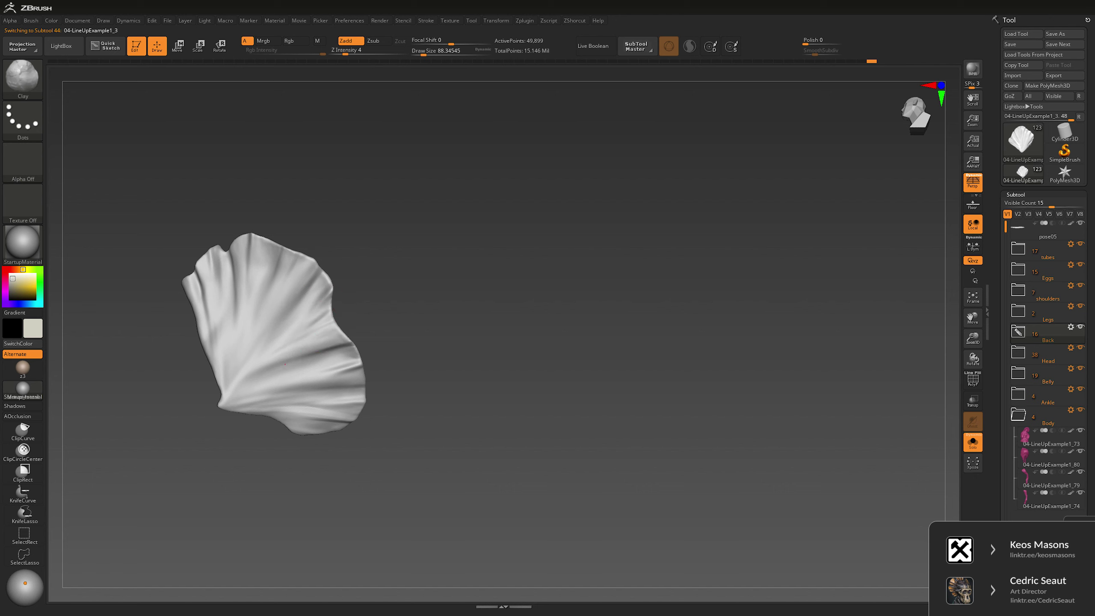
mouse_move(368, 287)
right_down()
mouse_move(296, 393)
mouse_move(310, 393)
mouse_move(272, 371)
mouse_move(244, 284)
mouse_move(259, 276)
right_up()
Step: Isolate the 04-LineUpExample1_2 petal from the whole creature and refine its folds with the Clay brush
click(973, 443)
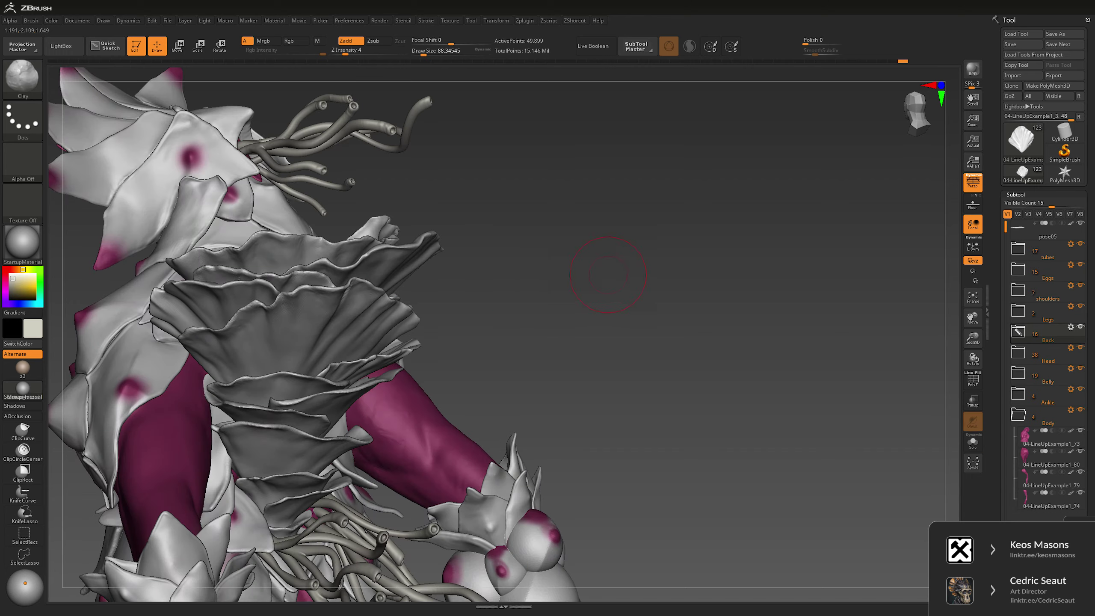
right_drag(603, 302, 302, 280)
alt+click(401, 222)
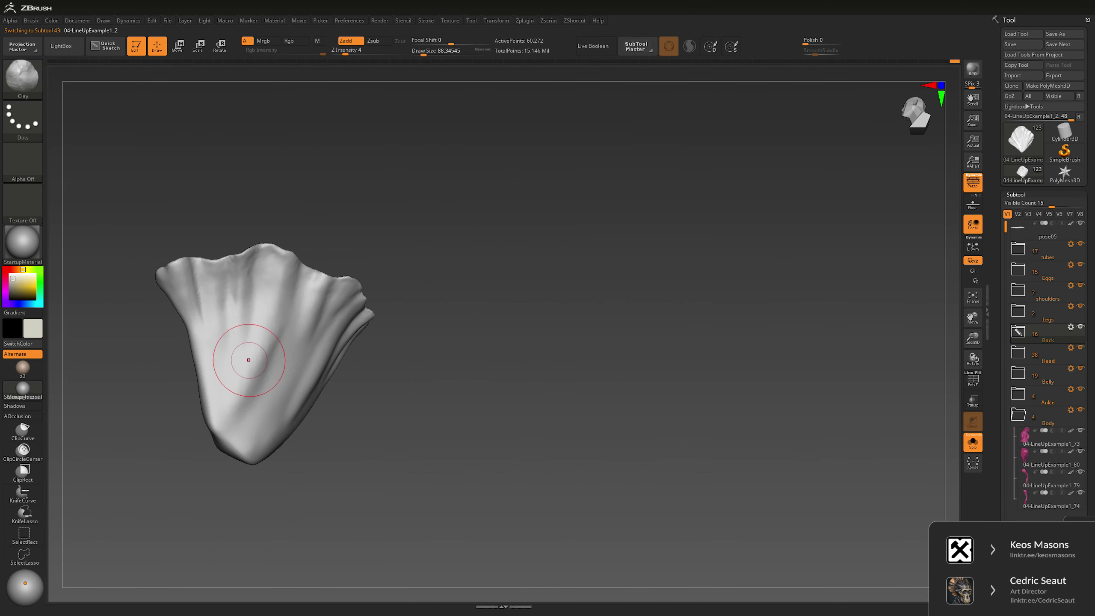
right_drag(244, 362, 411, 216)
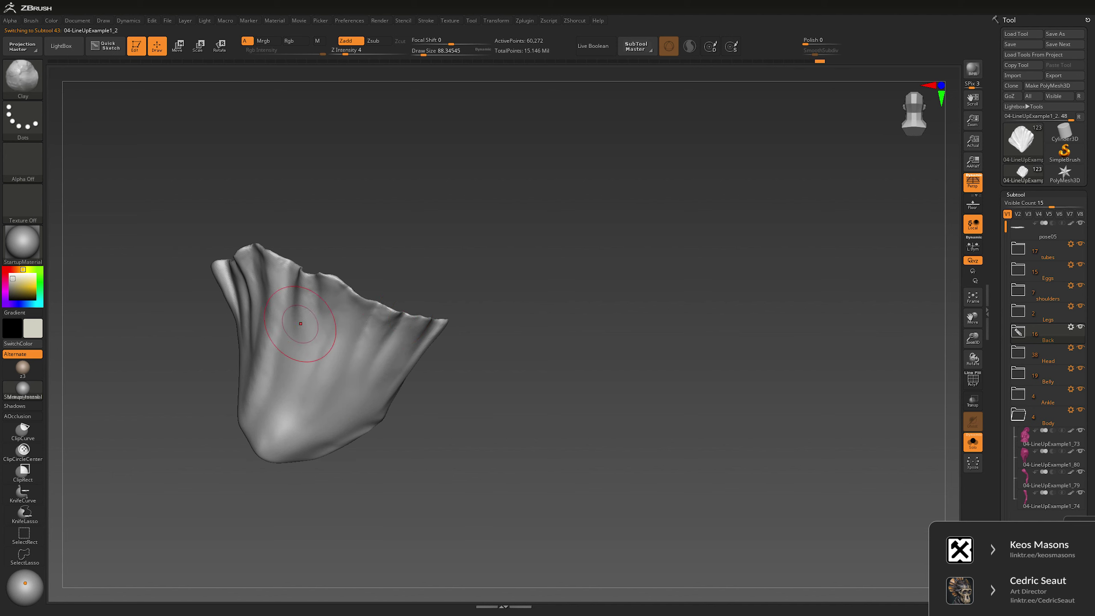
mouse_move(300, 323)
right_down()
mouse_move(345, 345)
mouse_move(542, 313)
mouse_move(595, 279)
mouse_move(627, 365)
mouse_move(672, 215)
mouse_move(651, 268)
right_up()
Step: Isolate the 04-LineUpExample1_6 petal and refine its folds with the Clay brush at a Draw Size of about 67
key(ctrl+shift+alt+s)
alt+click(415, 258)
key(ctrl+shift+alt+s)
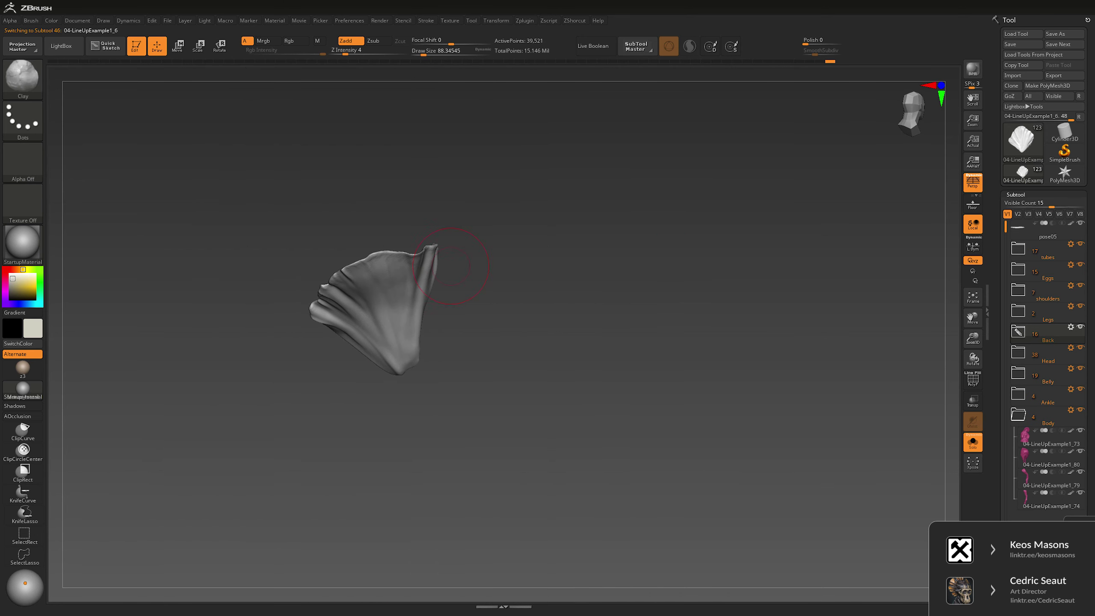
mouse_move(415, 258)
right_down()
mouse_move(407, 299)
mouse_move(425, 285)
mouse_move(440, 301)
right_up()
key(bracketleft)
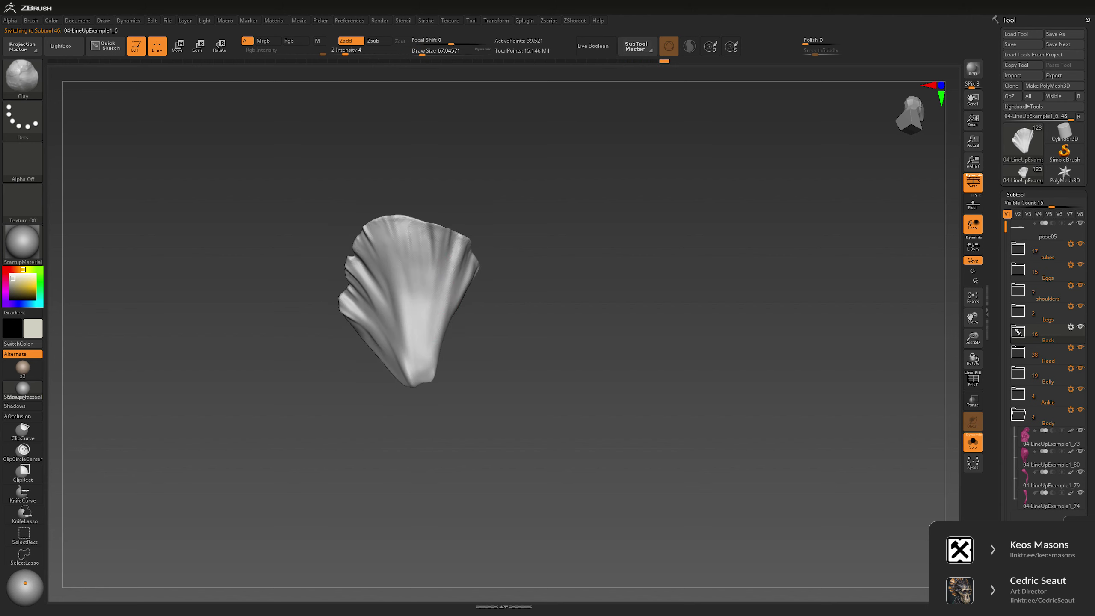
right_drag(439, 301, 368, 262)
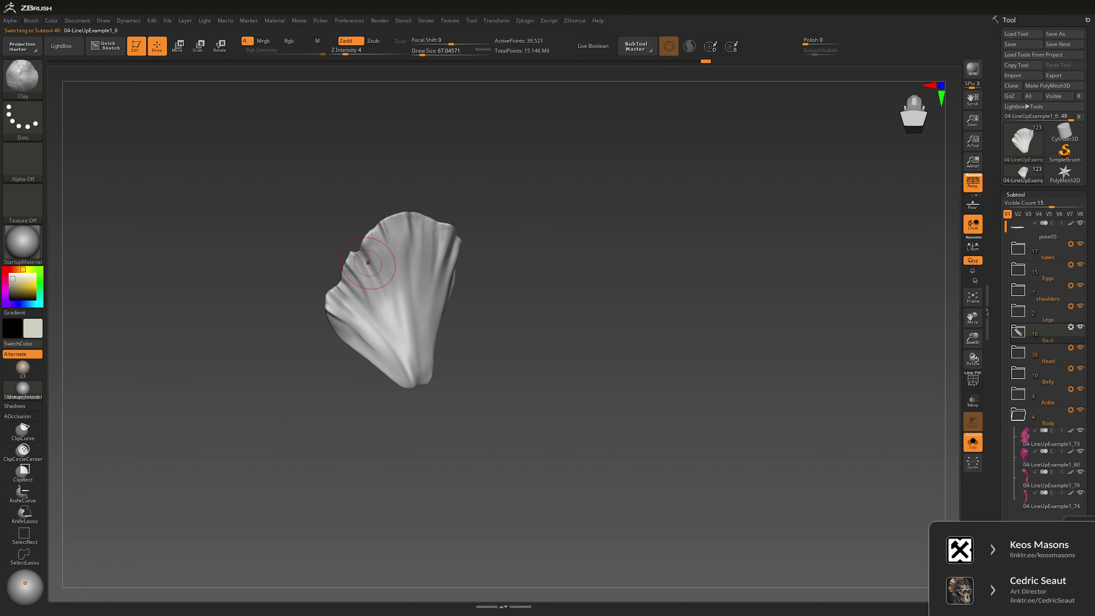
Step: Finish the current petal's folds, then select and isolate the 04-LineUpExample1_11 petal
mouse_move(539, 314)
right_down()
mouse_move(725, 254)
mouse_move(370, 317)
right_up()
key(ctrl+shift+s)
alt+click(369, 317)
key(ctrl+shift+s)
right_drag(402, 241, 546, 260)
Step: Carve broad folds from the isolated petal's rim towards its base with the Slash2 brush at a Draw Size of about 192
key(b)
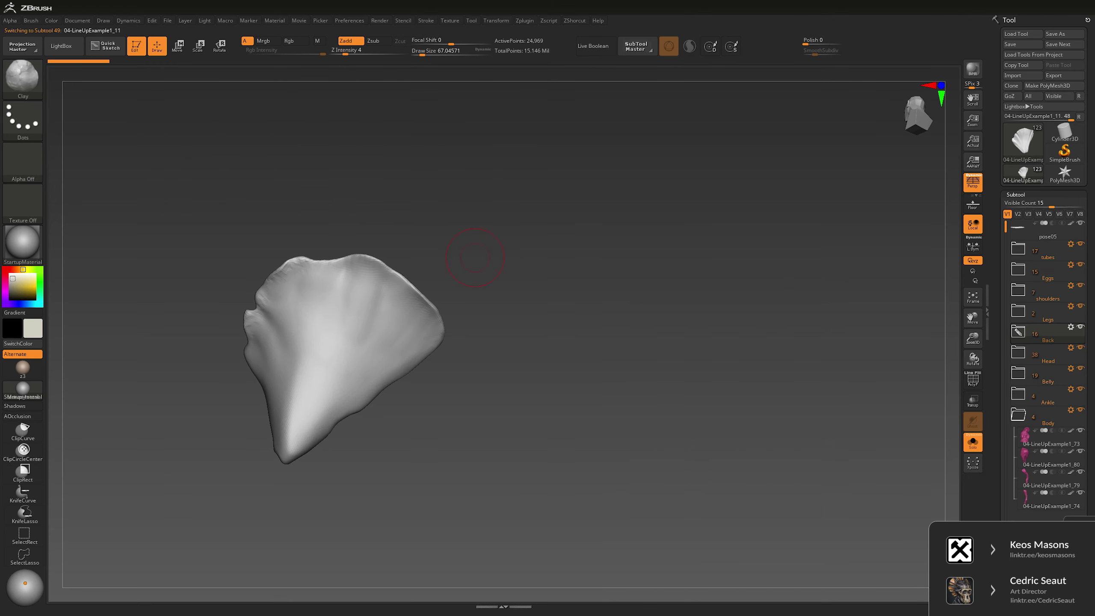
key(b)
key(s)
key(l)
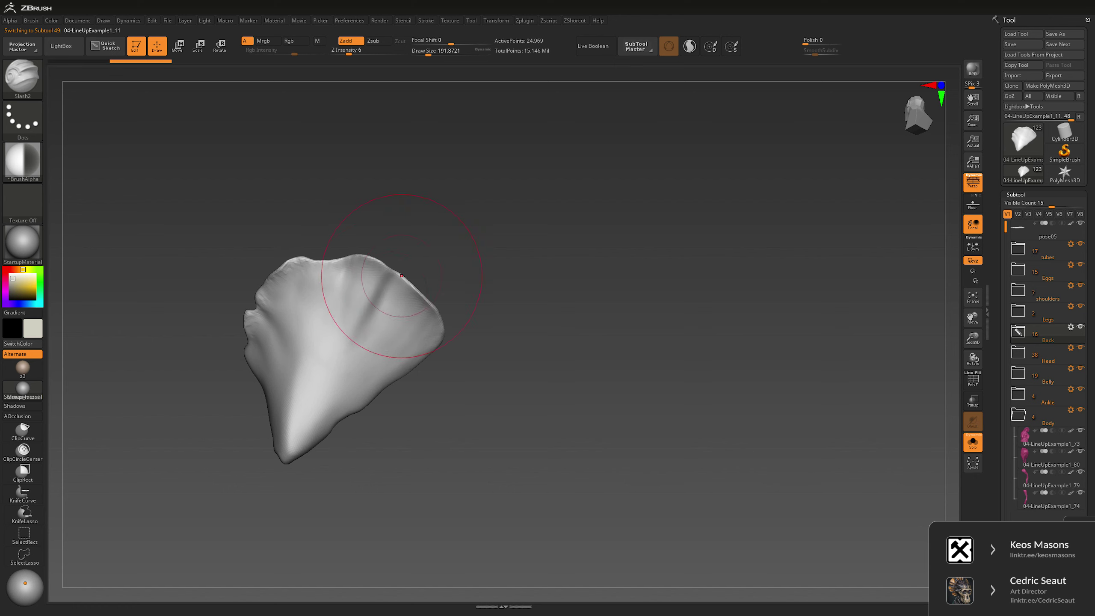
mouse_move(394, 294)
mouse_down()
mouse_move(328, 388)
mouse_move(388, 319)
mouse_move(414, 337)
mouse_up()
drag(303, 403, 309, 281)
drag(388, 177, 382, 192)
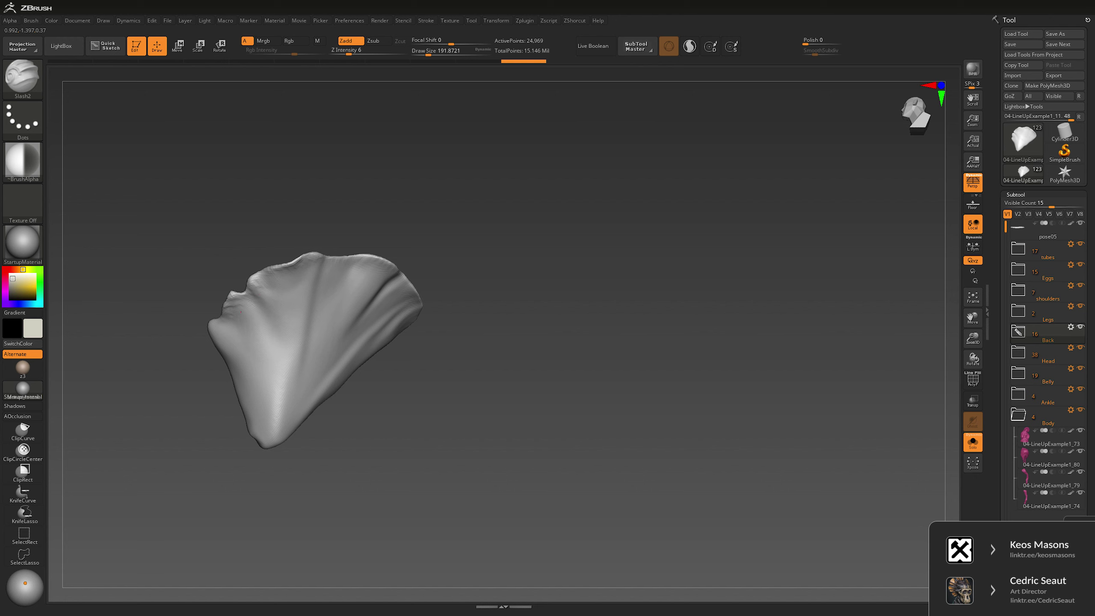
drag(233, 311, 245, 358)
Step: Cut finer folds along the petal's rim with the Slash2 brush at Draw Sizes of about 67 and 104
key(space)
mouse_move(304, 249)
mouse_down()
mouse_move(293, 249)
mouse_move(289, 315)
mouse_move(345, 297)
mouse_up()
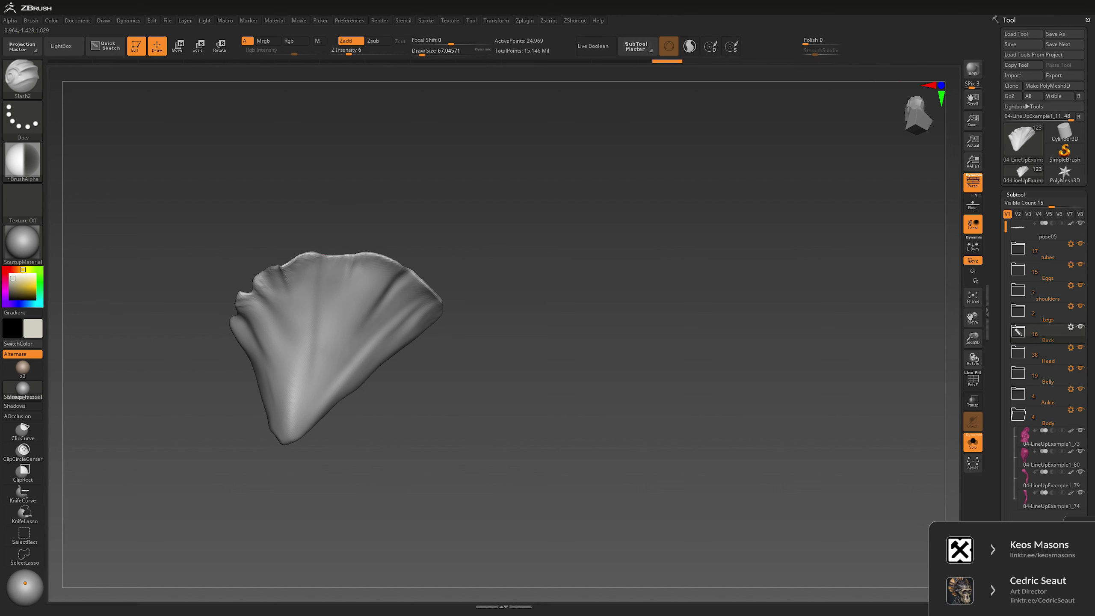
mouse_move(367, 257)
mouse_down()
mouse_move(426, 285)
mouse_move(478, 250)
mouse_move(480, 327)
mouse_up()
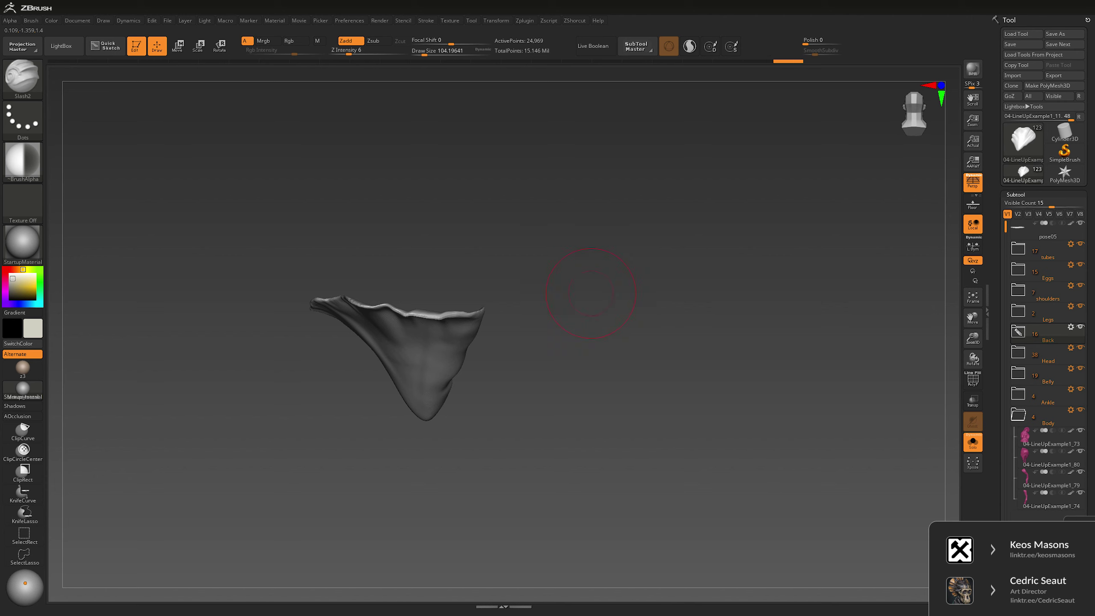
mouse_move(412, 312)
mouse_down()
mouse_move(430, 371)
mouse_move(479, 362)
mouse_move(517, 337)
mouse_move(550, 261)
mouse_up()
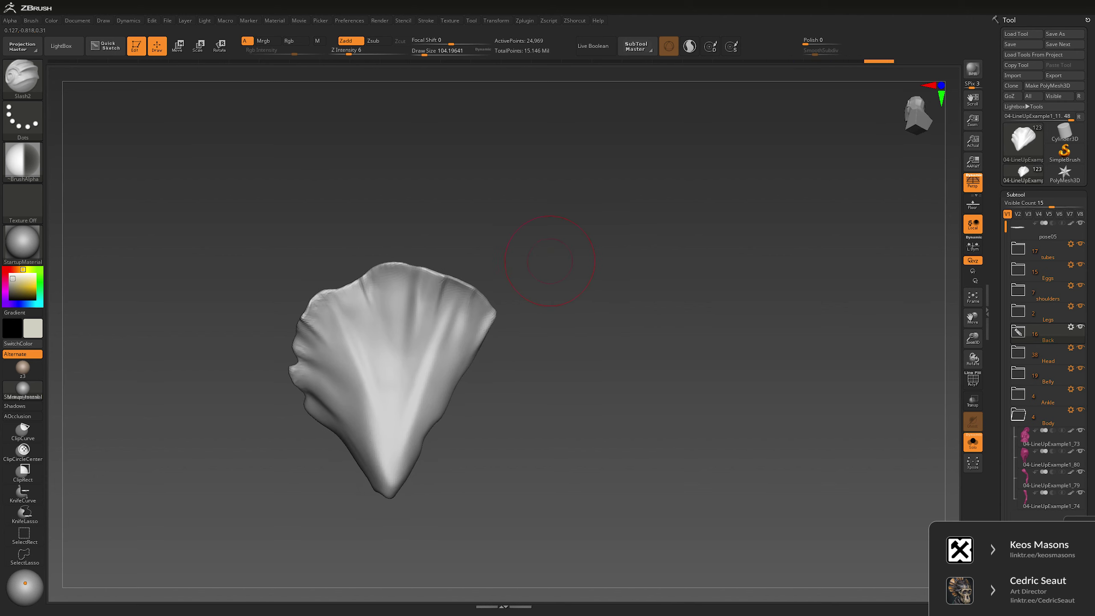
key(b)
key(i)
key(n)
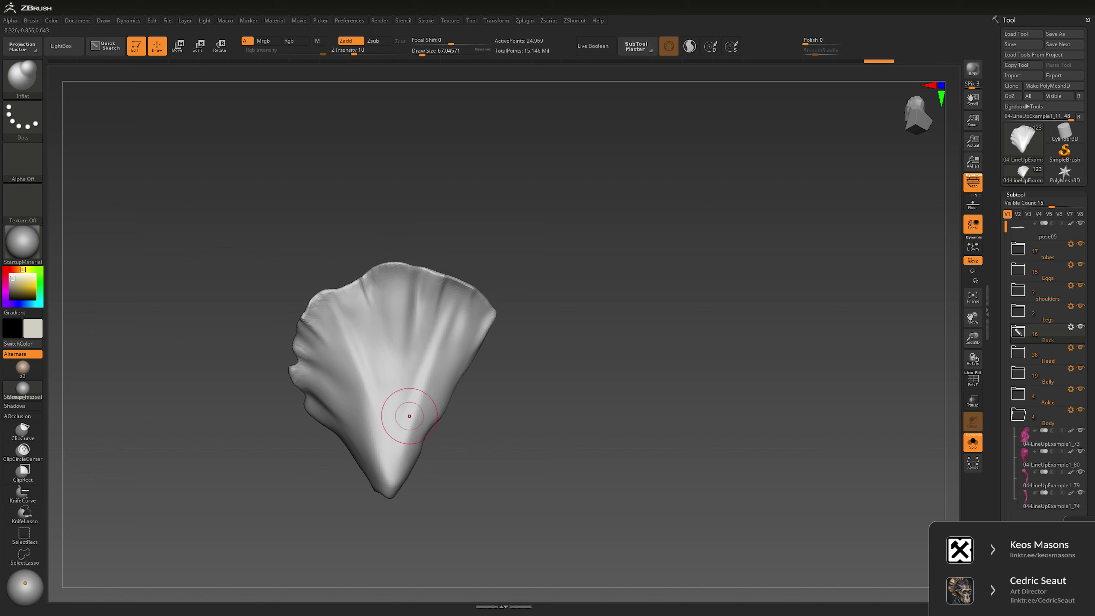
key(ctrl+z)
Step: Build up the ridges between the petal's folds with the Clay brush at Z Intensity 4 and a Draw Size of about 67
key(b)
key(c)
key(l)
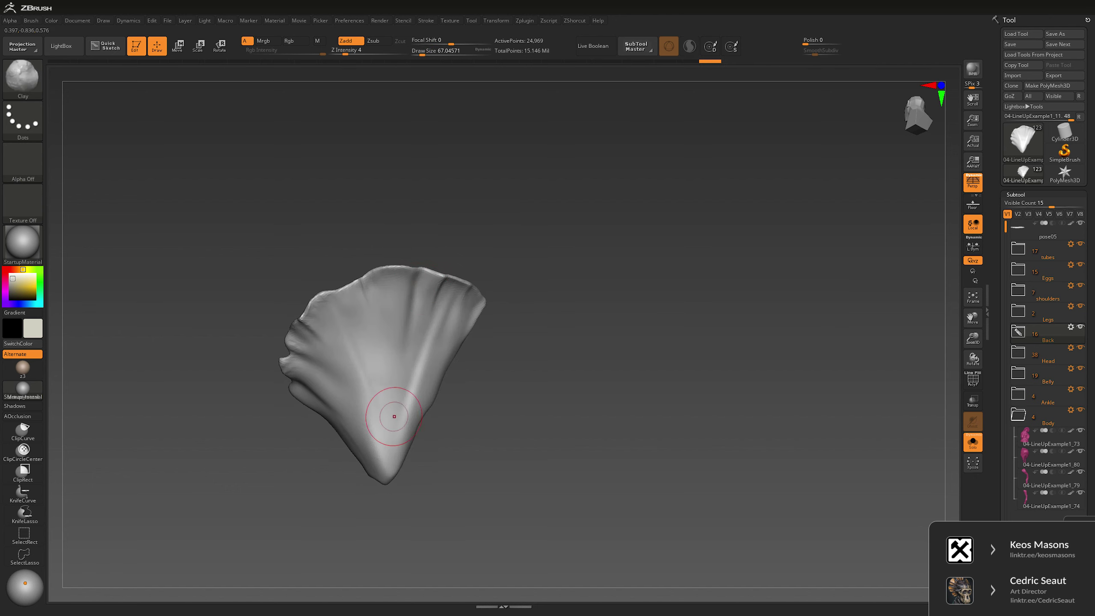
key(ctrl+shift+z)
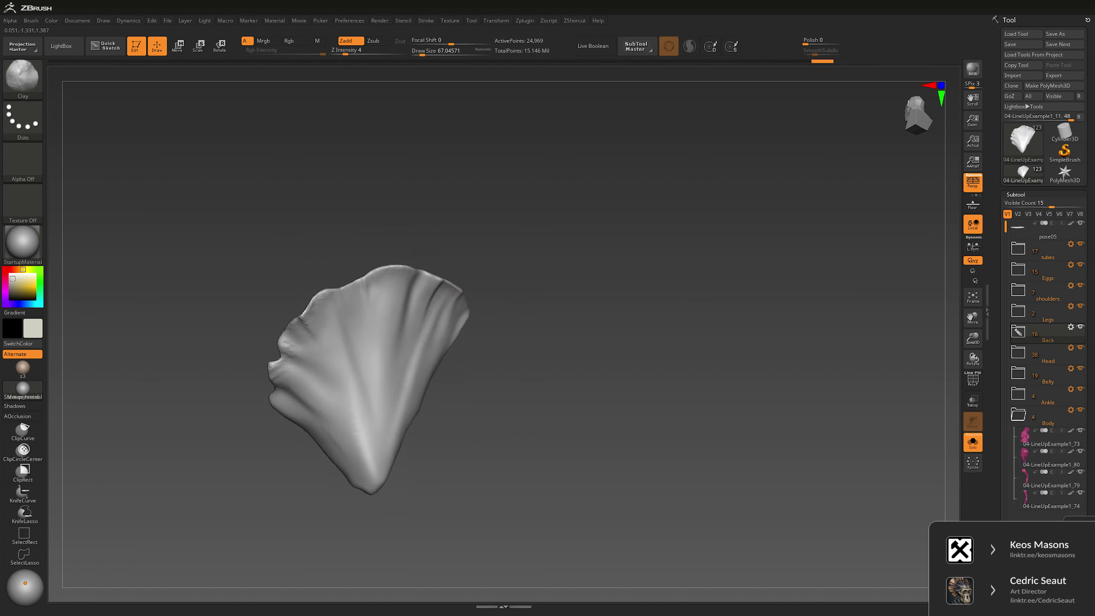
drag(276, 343, 291, 354)
drag(352, 434, 336, 446)
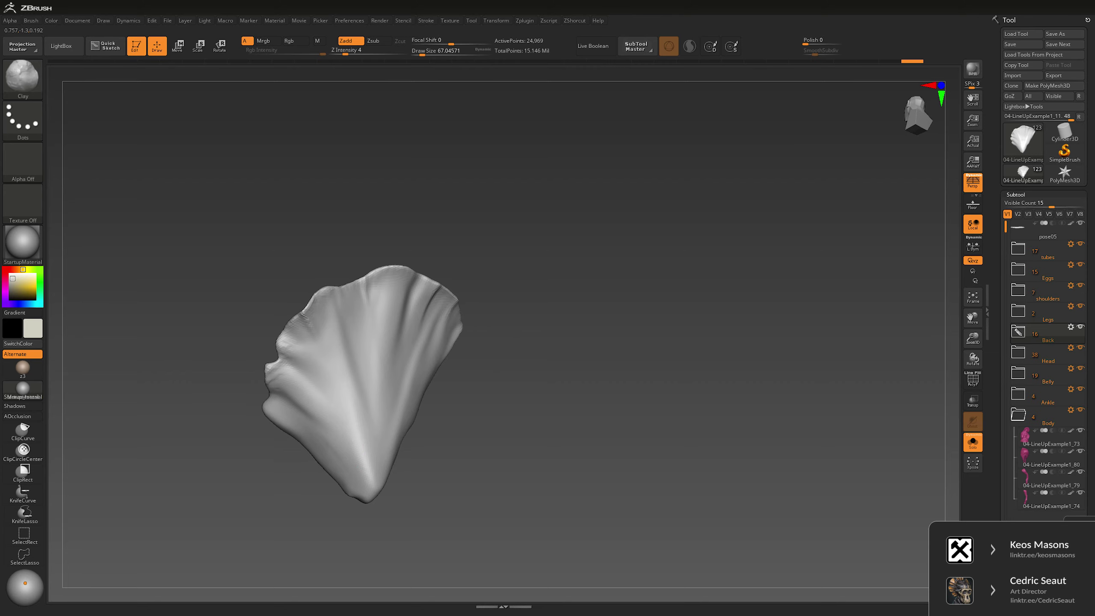
drag(539, 322, 465, 332)
Step: Isolate the 04-LineUpExample1_5 petal and carve folds across it with the Slash2 brush at a Draw Size of about 181
click(972, 442)
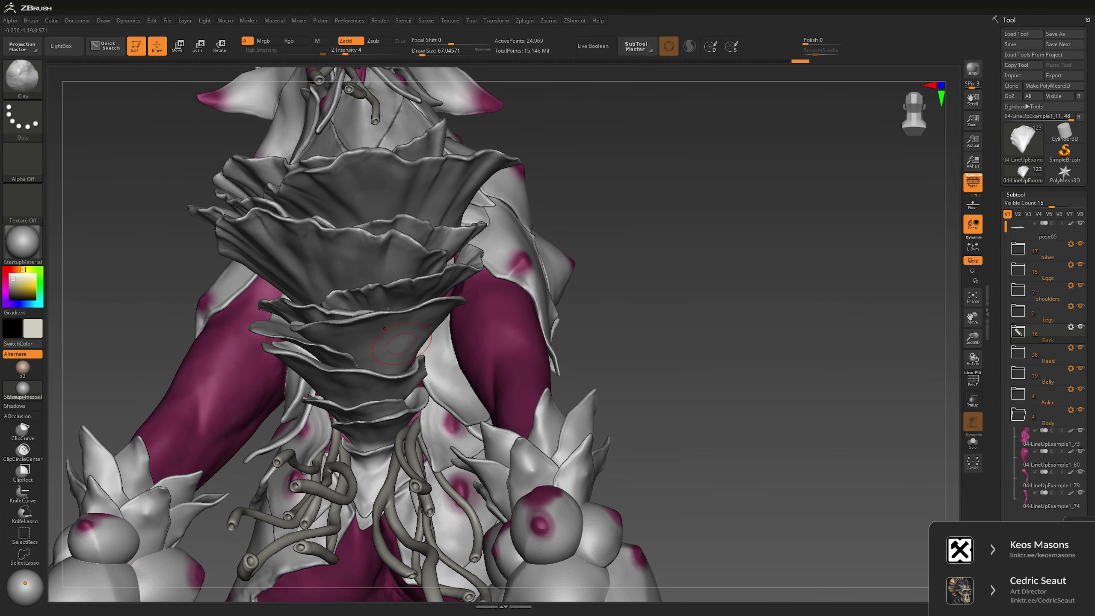
alt+click(490, 317)
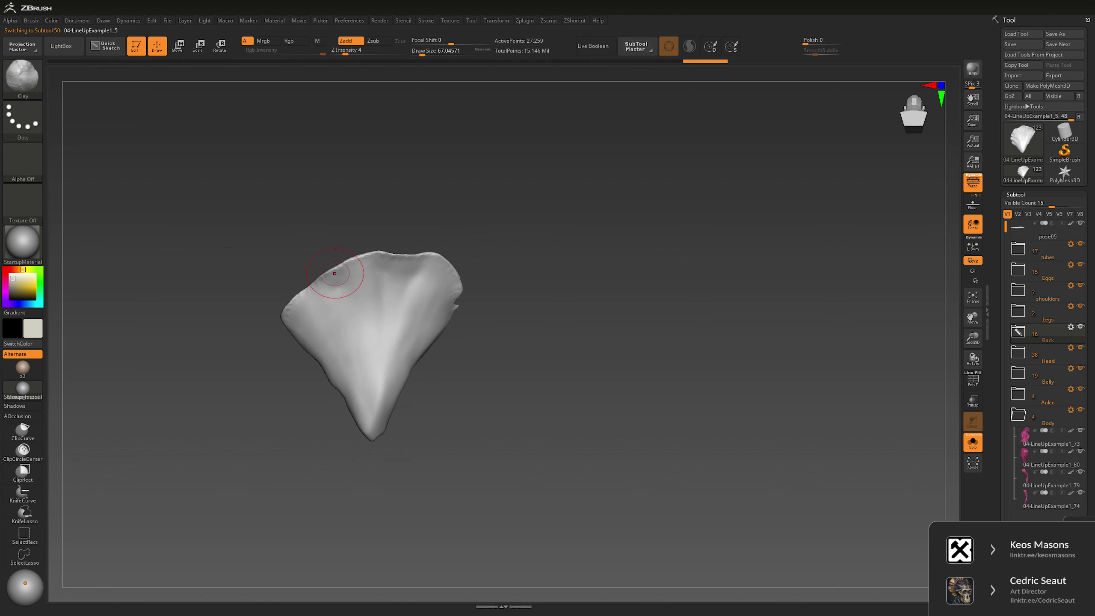
key(b)
key(s)
key(l)
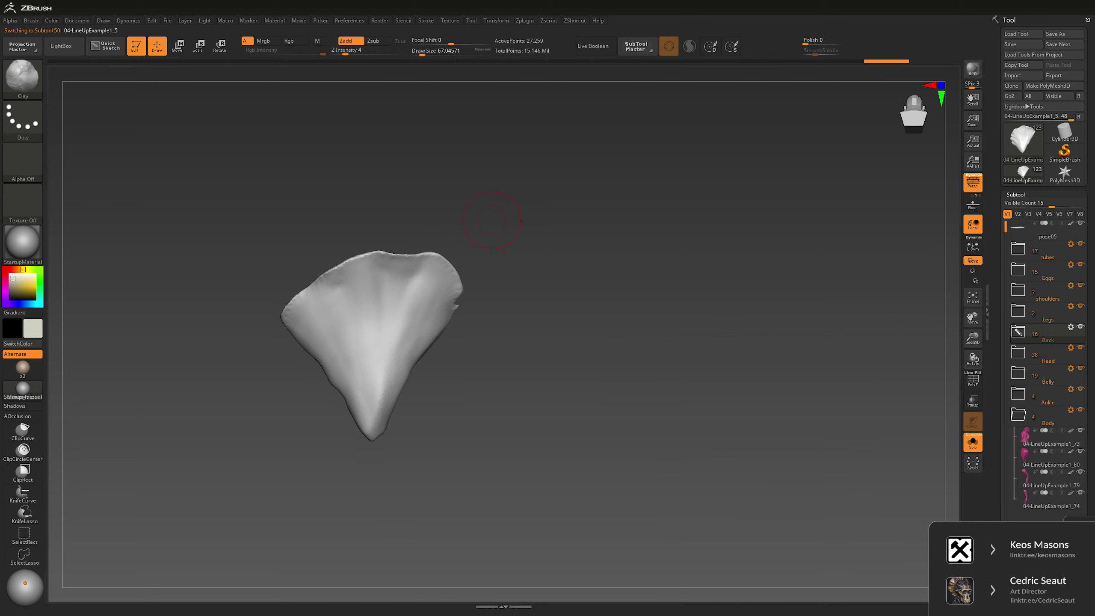
key(space)
right_drag(458, 245, 417, 351)
mouse_move(443, 312)
right_down()
mouse_move(367, 421)
mouse_move(388, 388)
mouse_move(386, 277)
mouse_move(327, 293)
right_up()
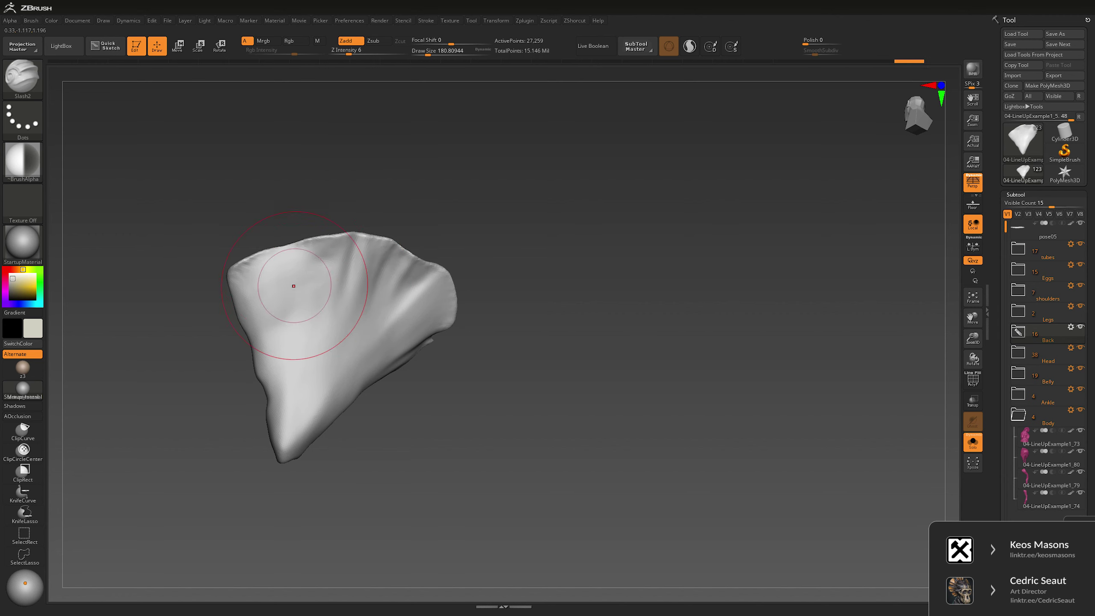
click(710, 61)
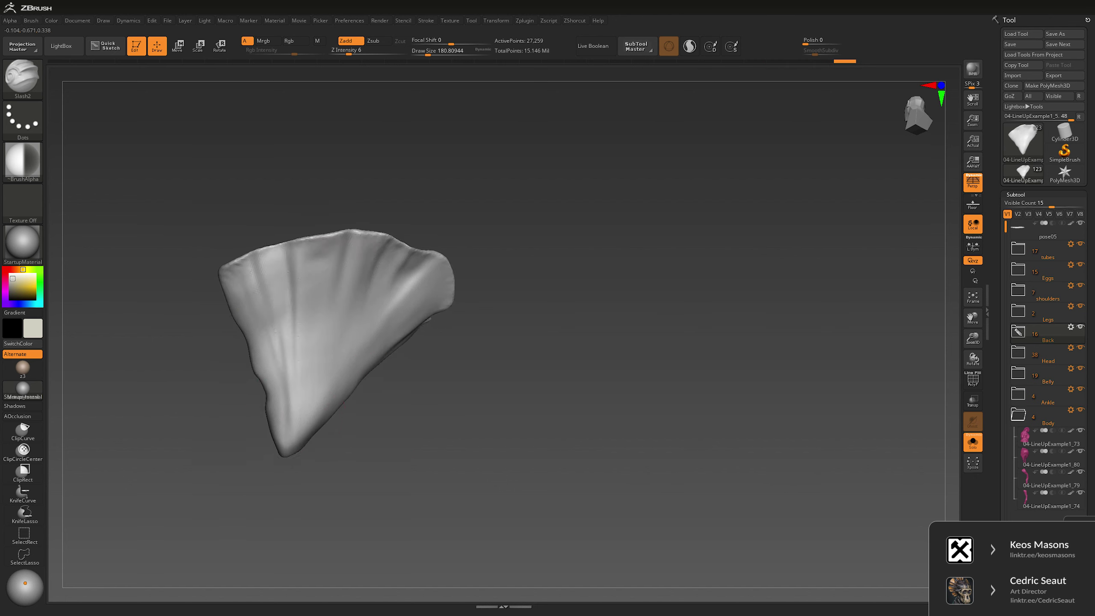
Step: Shape the petal's rim and folds with the Slash2 brush at Draw Sizes of about 279 and 113
key(space)
drag(363, 307, 368, 307)
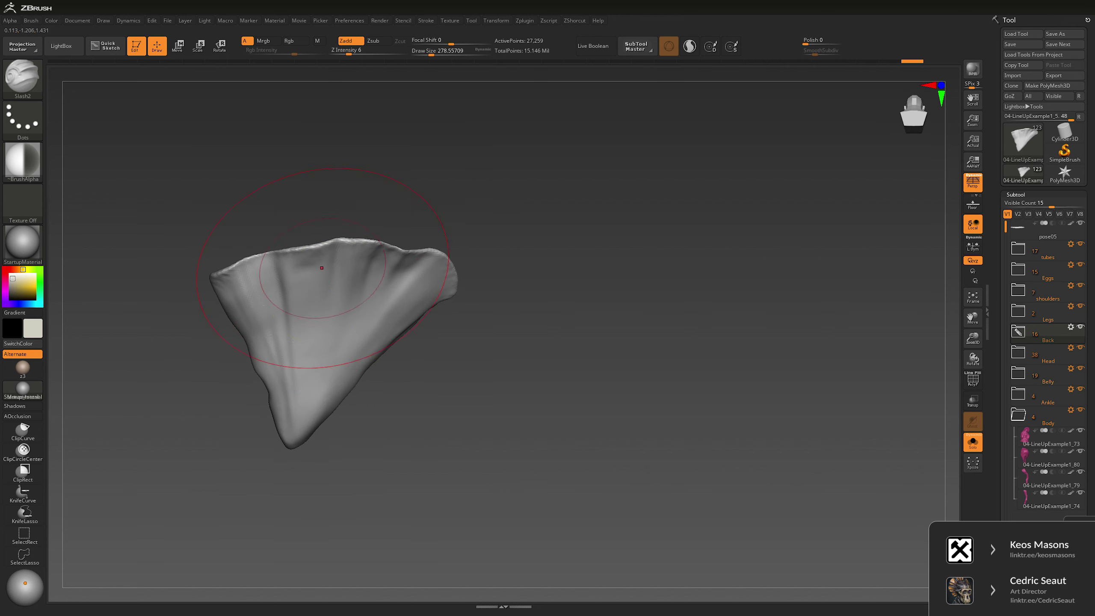
key(space)
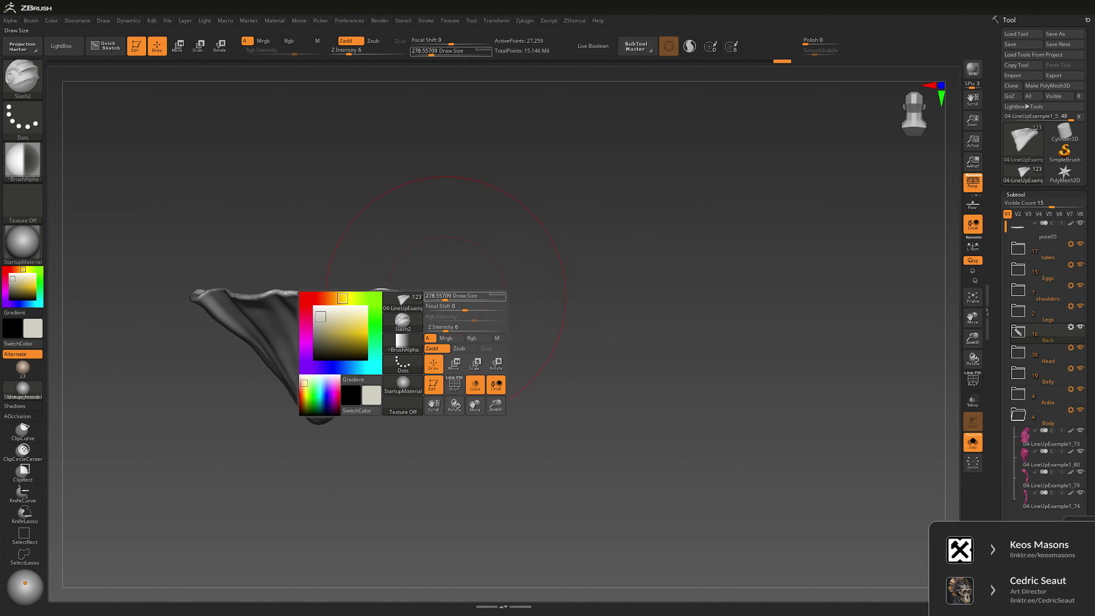
drag(450, 295, 437, 295)
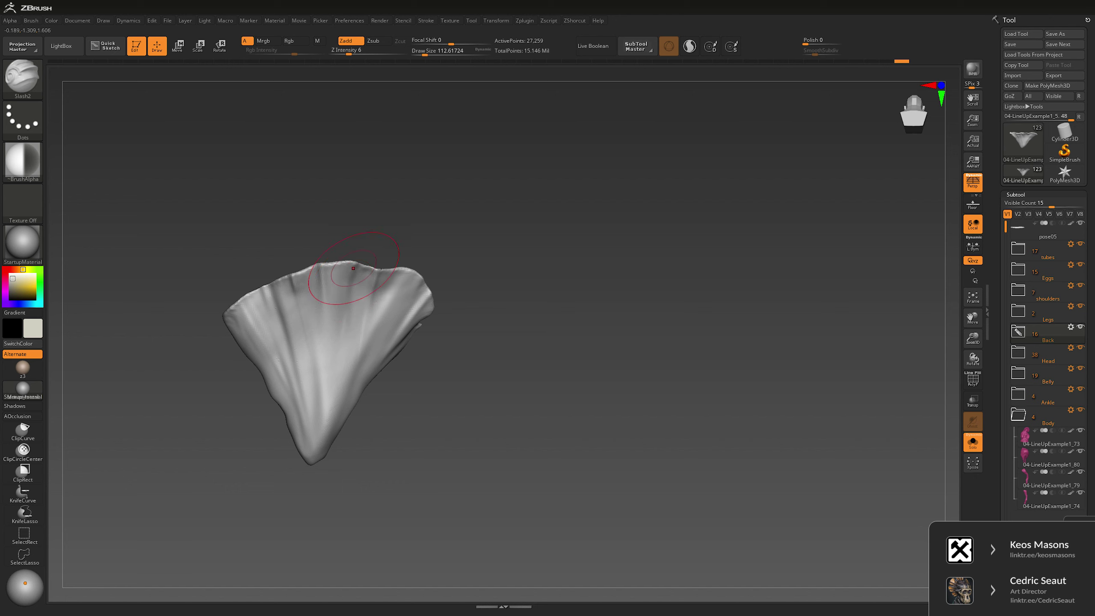
Step: Refine the petal's rim with the Clay brush at Z Intensity 4, reducing the Draw Size to about 38
key(b)
key(c)
key(l)
key(space)
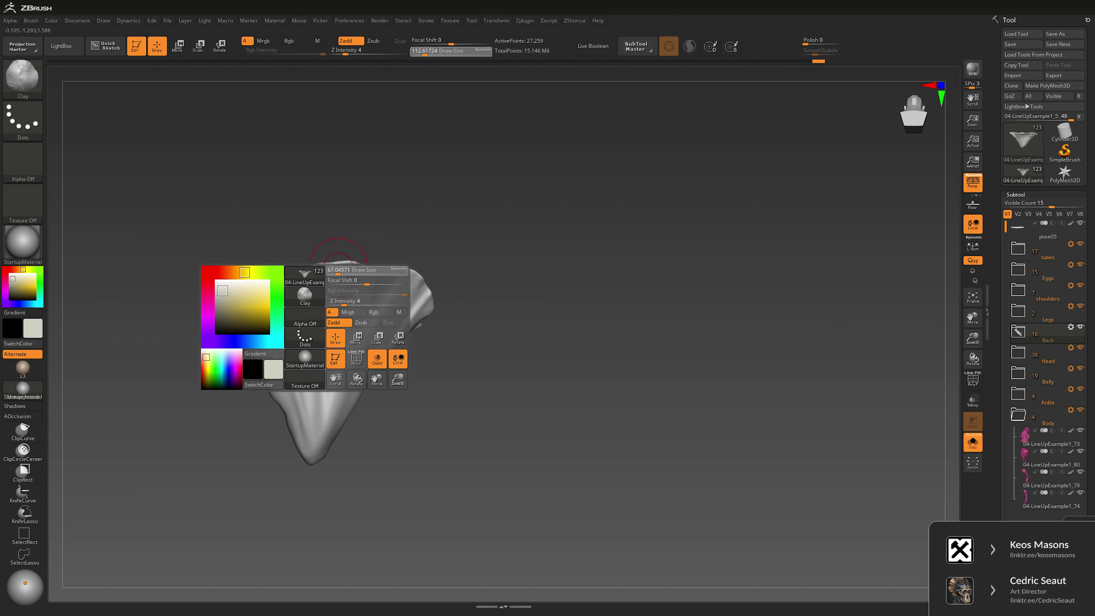
drag(337, 267, 364, 290)
key(space)
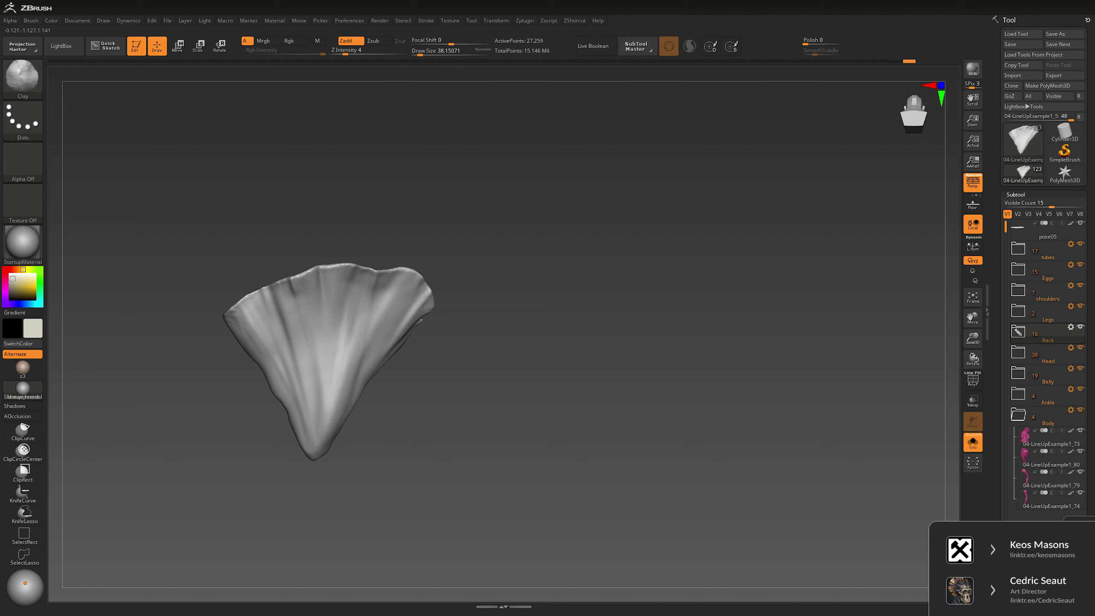
Step: Build up the isolated petal's surface with the Clay brush at Z Intensity 4 and a Draw Size of about 67, and bring back the whole creature
mouse_move(560, 388)
mouse_down()
mouse_move(474, 354)
mouse_move(318, 335)
mouse_move(312, 401)
mouse_move(306, 329)
mouse_up()
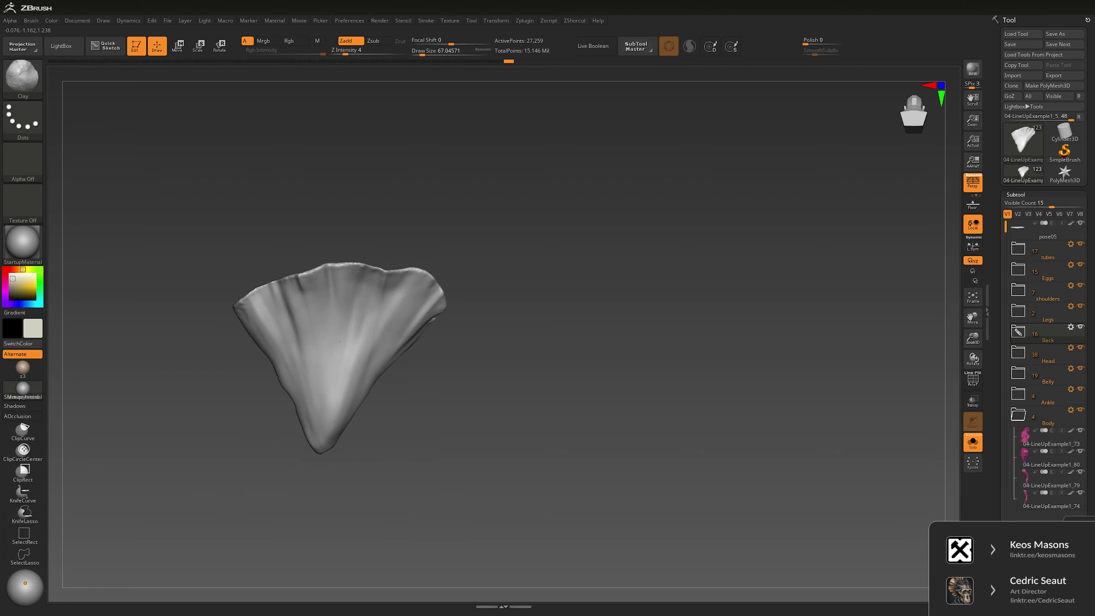
drag(511, 316, 474, 337)
key(shift+ctrl+s)
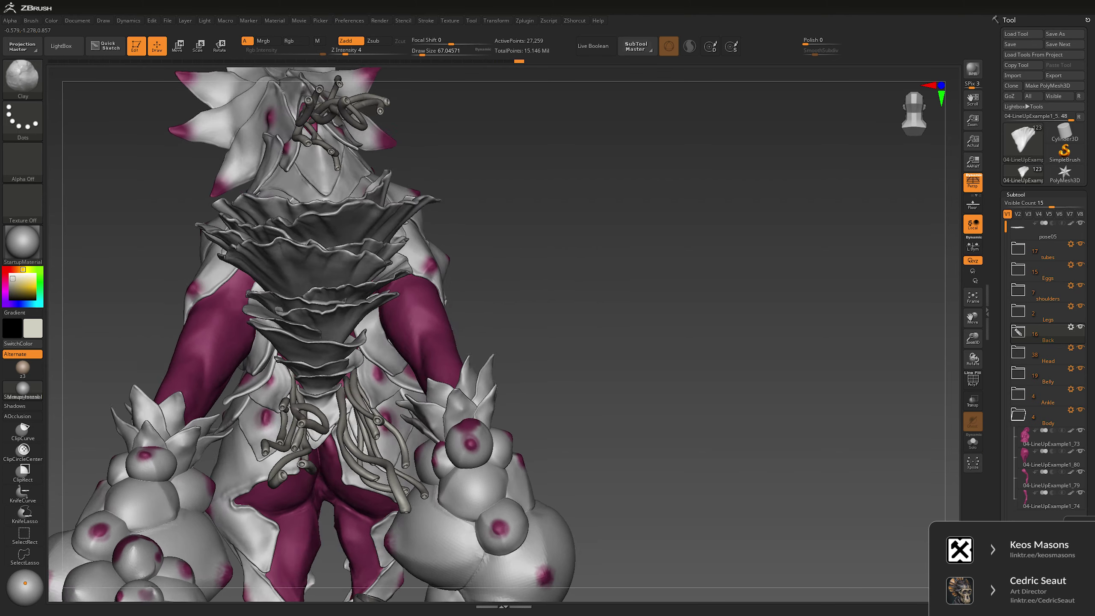
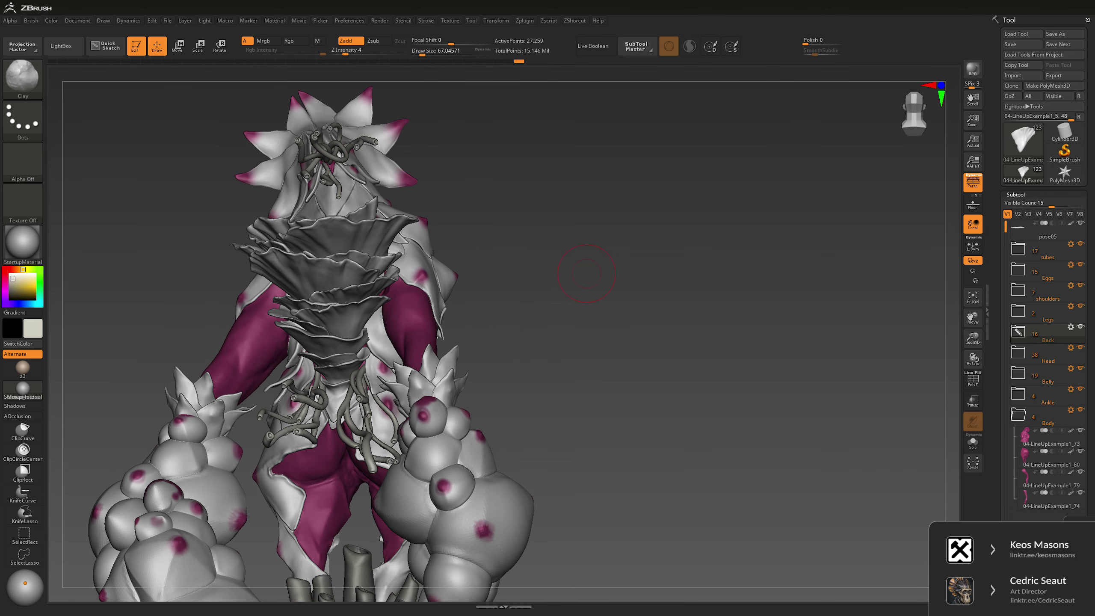
Step: Isolate the petal again and refine its folds with the Clay brush at Z Intensity 9 and a Draw Size of about 29, smoothing the surface
key(alt+s)
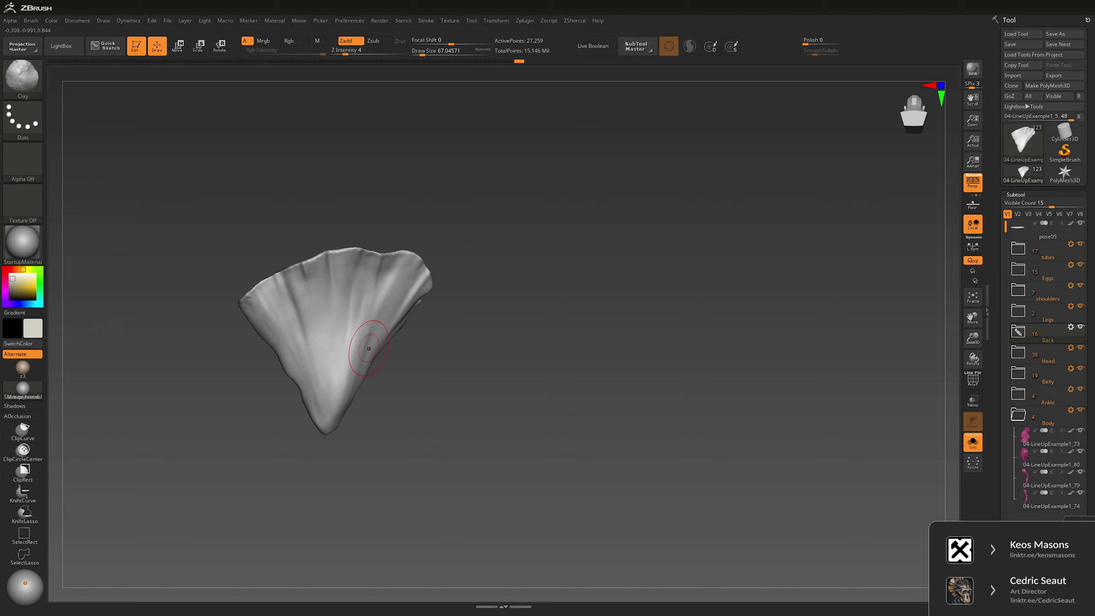
key(space)
mouse_move(390, 256)
mouse_down()
mouse_move(369, 244)
mouse_move(375, 284)
mouse_move(364, 256)
mouse_up()
key(space)
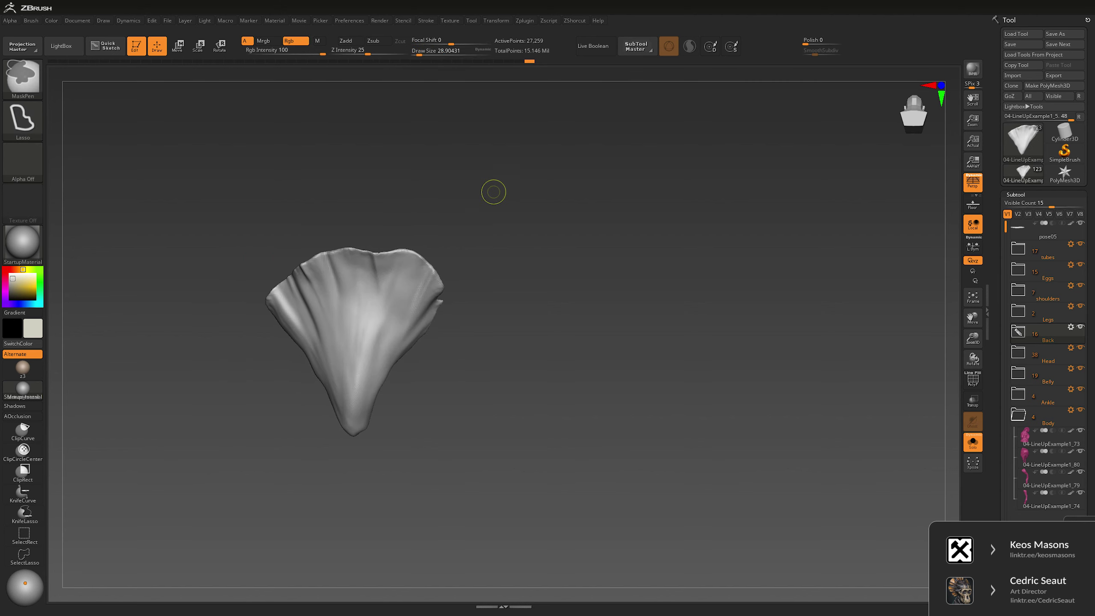
key(ctrl+shift)
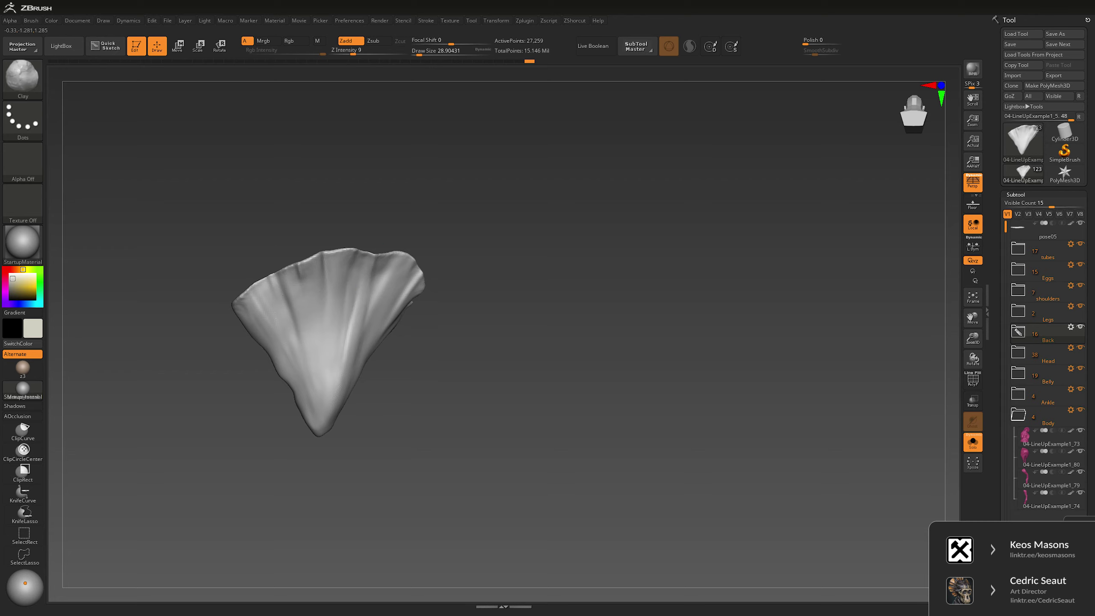
key(space)
key(shift)
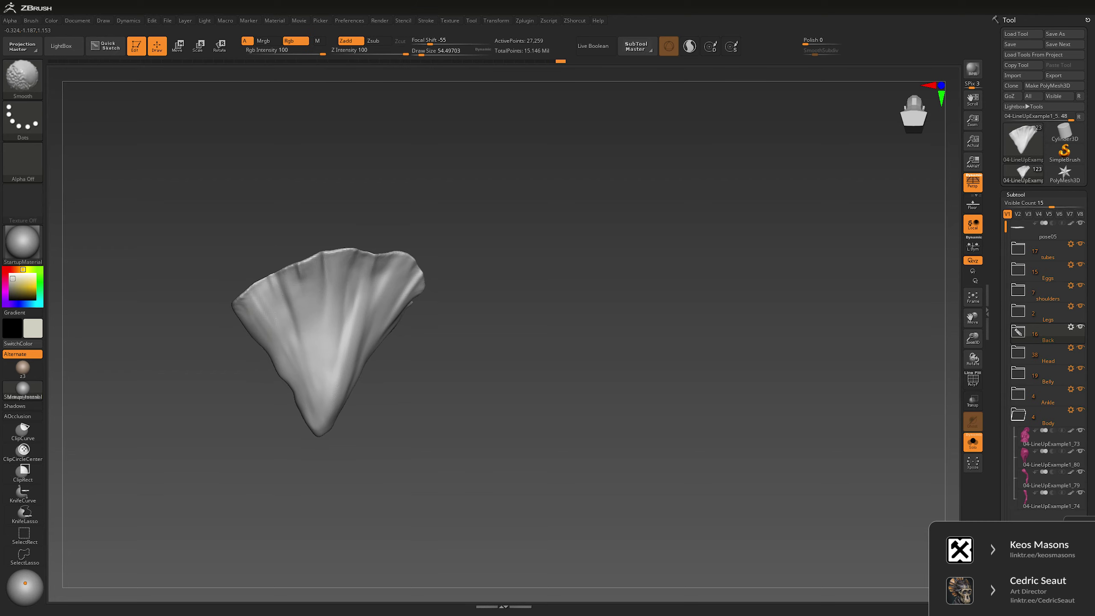
Step: Isolate the 04-LineUpExample1_9 petal and carve folds across it with the Slash2 brush at Draw Sizes of about 130 and 181
key(shift+alt+s)
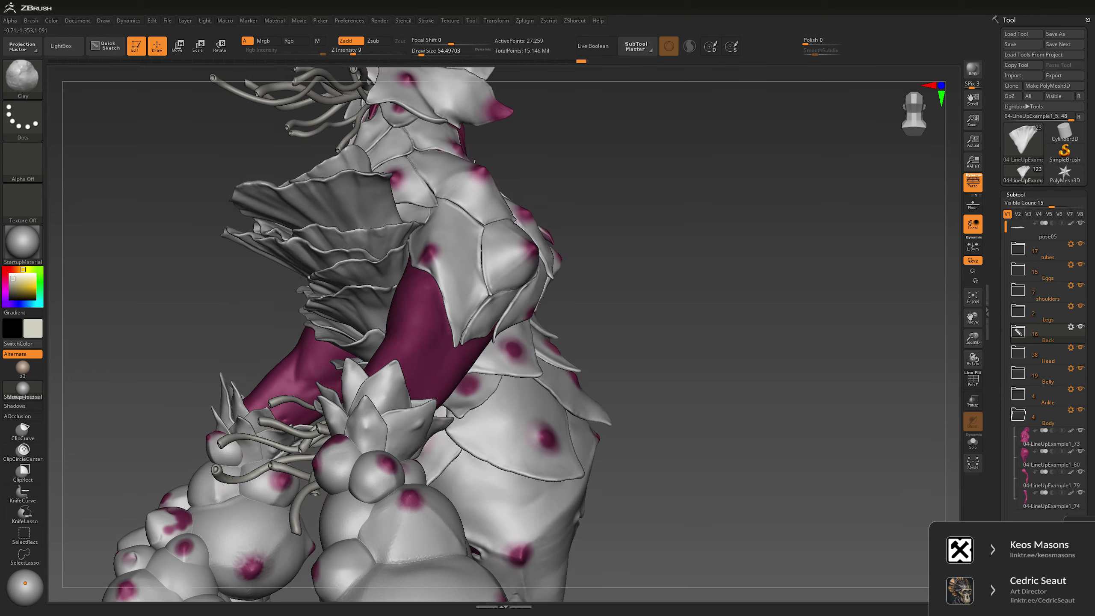
drag(732, 302, 603, 304)
alt+click(343, 322)
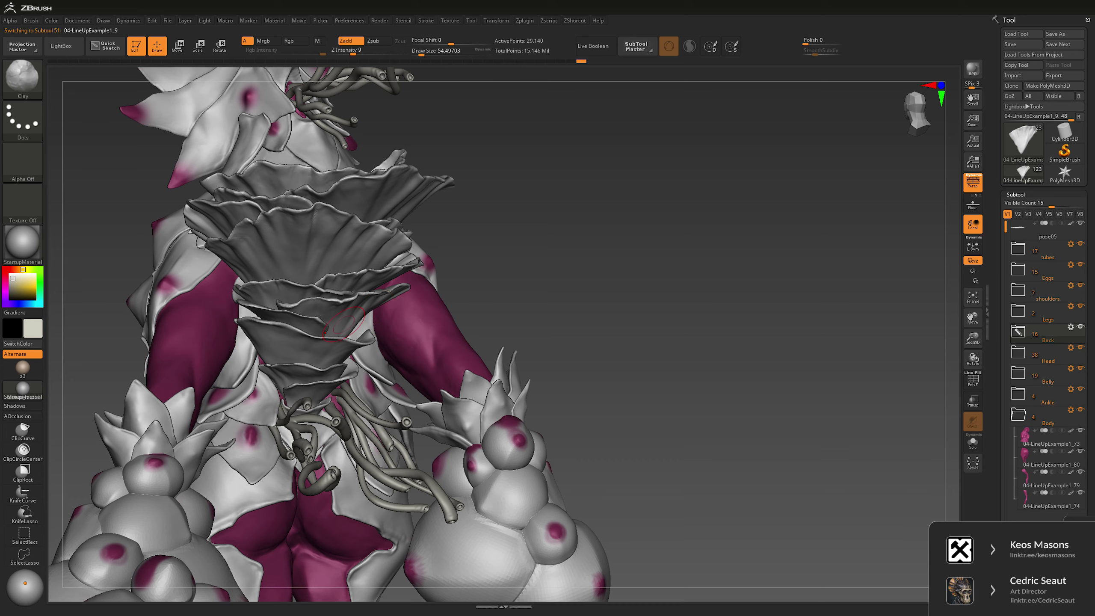
key(shift+alt+s)
key(b)
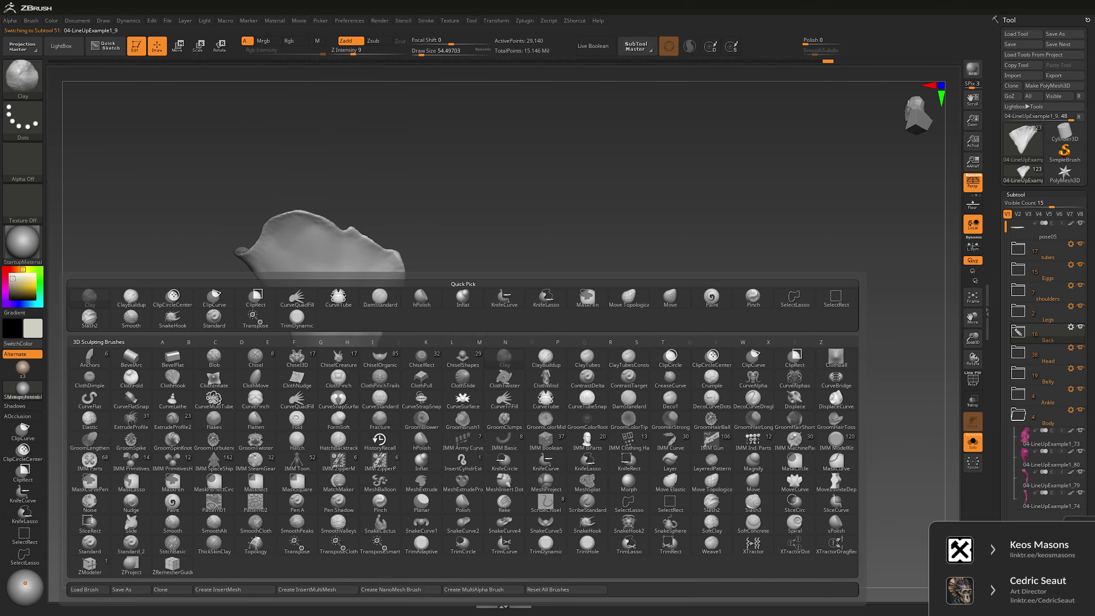
key(space)
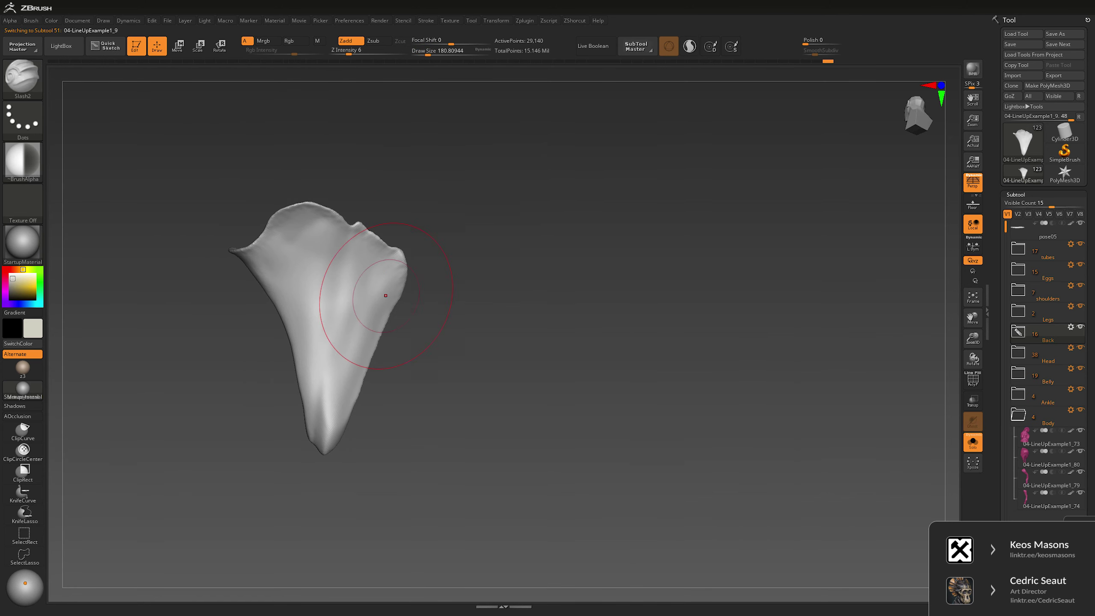
key([)
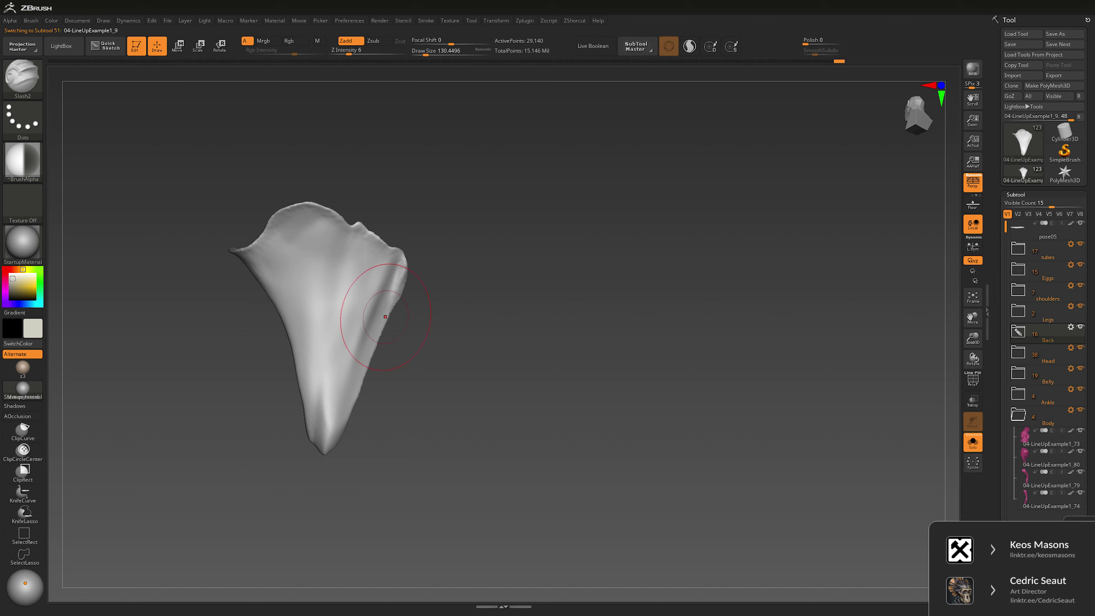
drag(373, 234, 448, 222)
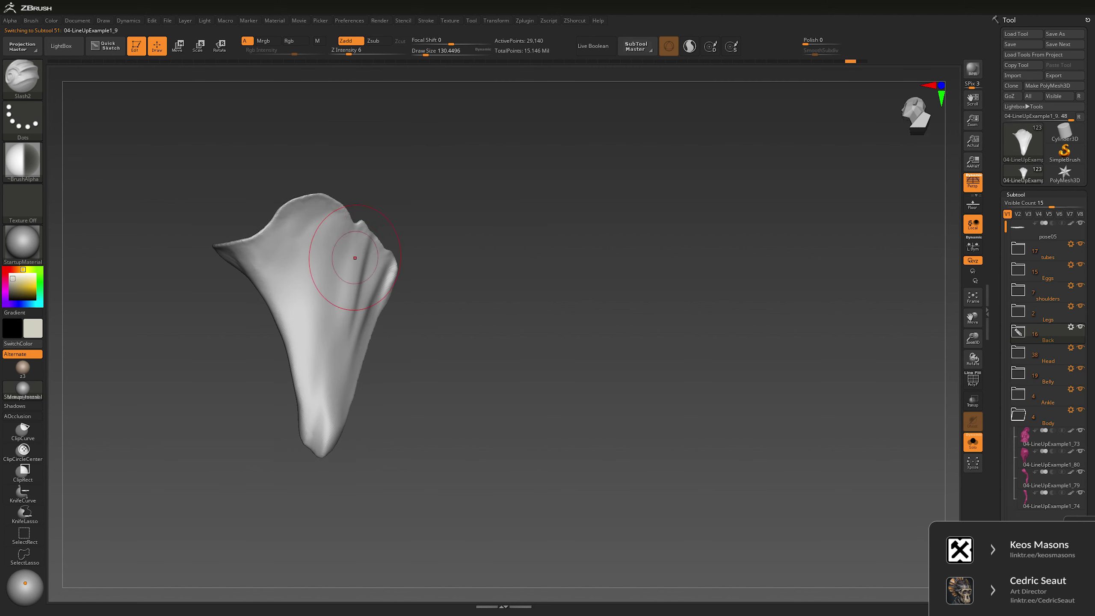
mouse_move(355, 257)
mouse_down()
mouse_move(351, 229)
mouse_move(312, 311)
mouse_up()
key(])
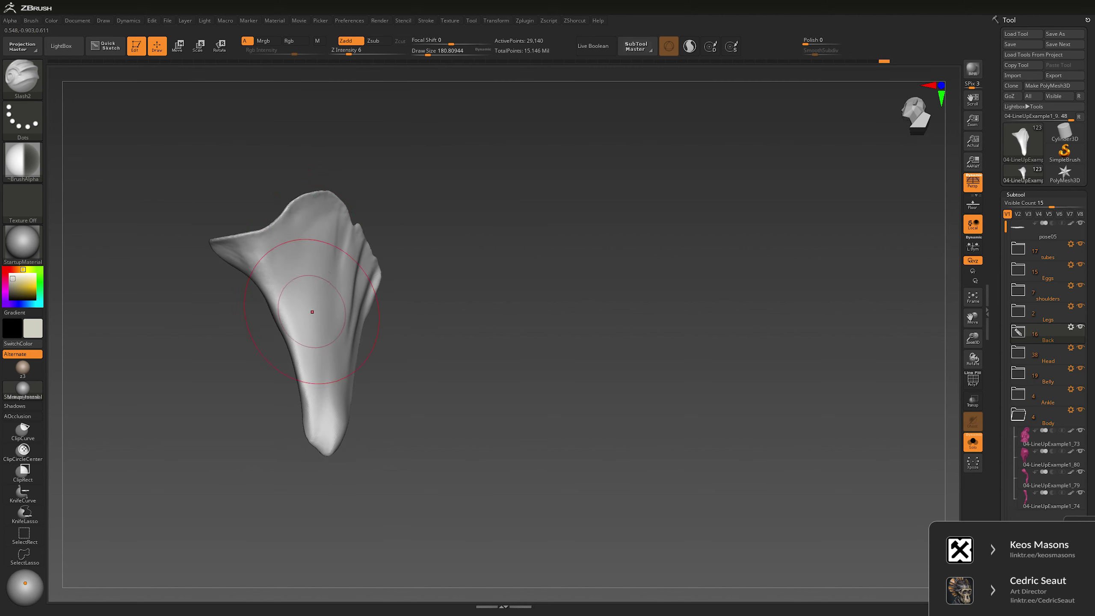
drag(317, 242, 323, 177)
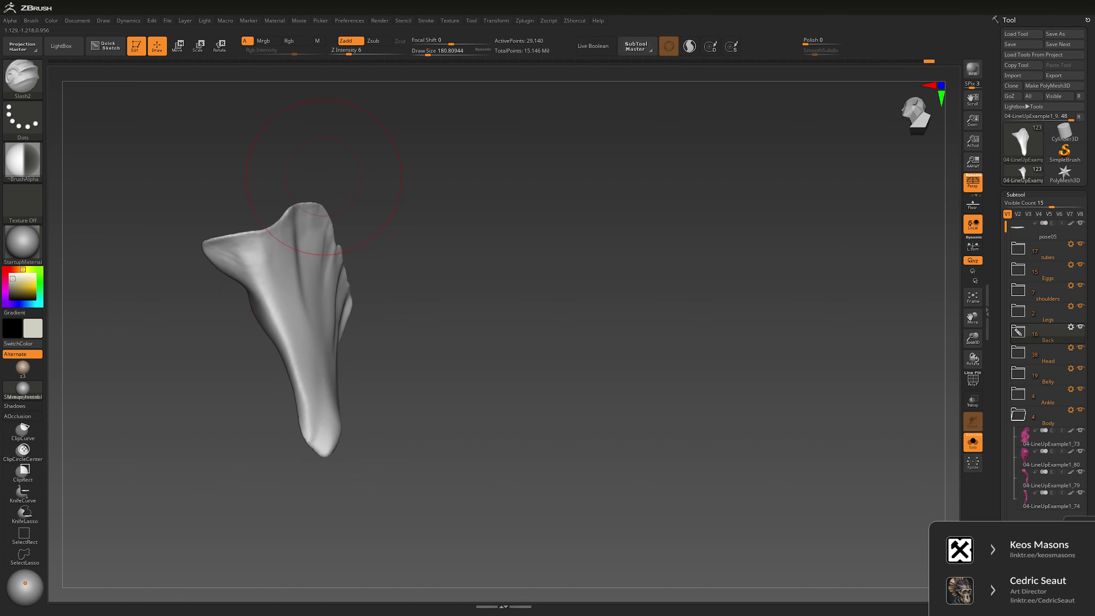
Step: Carve finer folds near the petal's rim with the Slash2 brush at a Draw Size of about 67, comparing it with the whole creature
key(space)
drag(414, 167, 351, 231)
key(space)
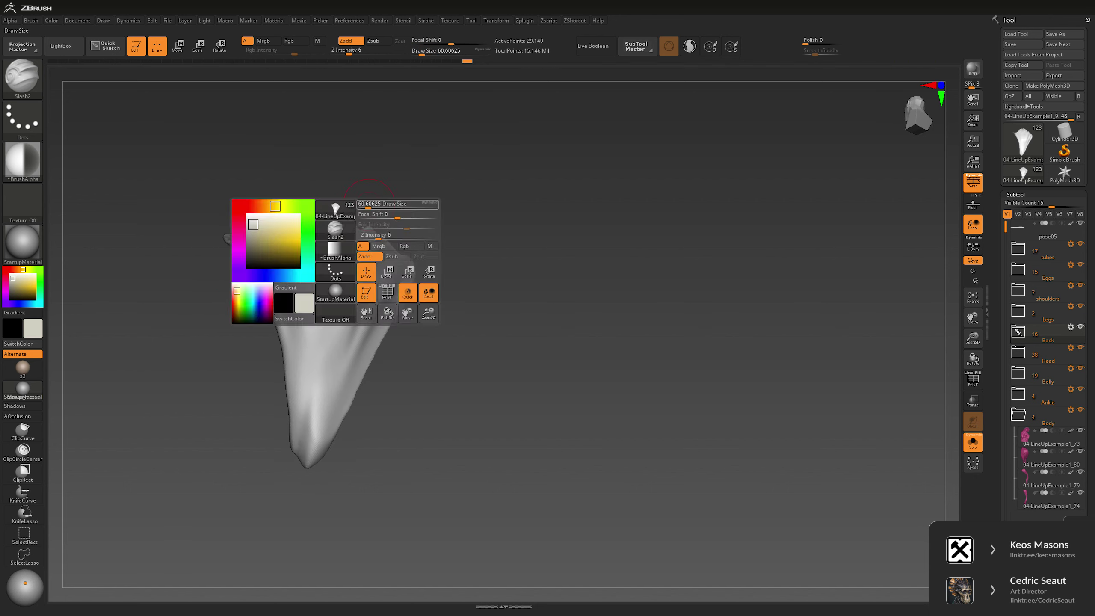
mouse_move(431, 225)
mouse_down()
mouse_move(391, 252)
mouse_move(473, 191)
mouse_up()
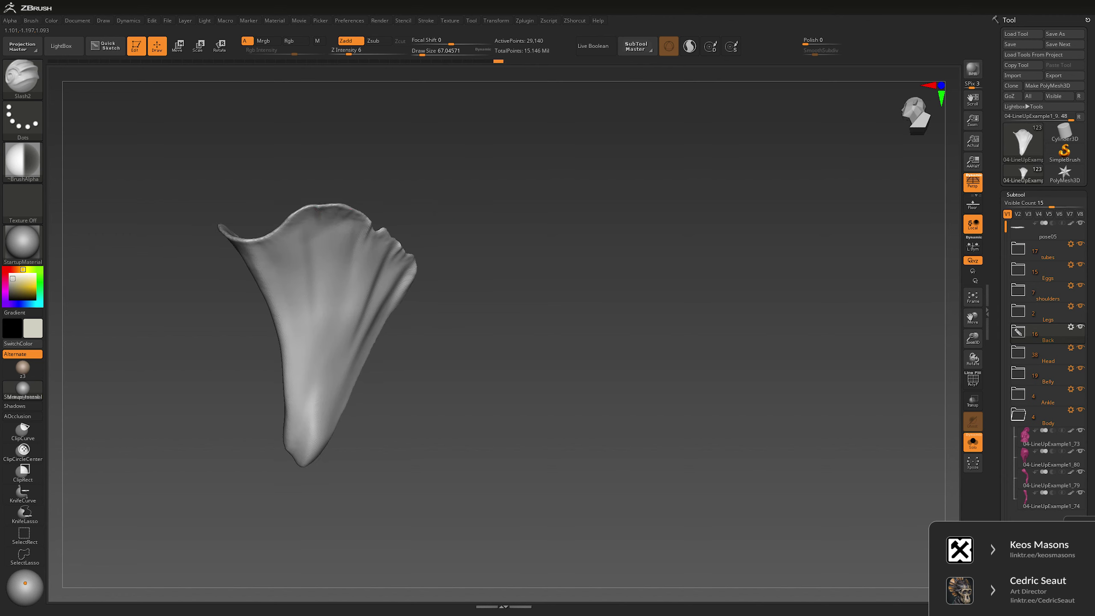
mouse_move(241, 311)
mouse_down()
mouse_move(273, 288)
mouse_move(254, 239)
mouse_move(367, 228)
mouse_move(640, 266)
mouse_move(517, 285)
mouse_up()
key(shift+alt+s)
key(shift+alt+s)
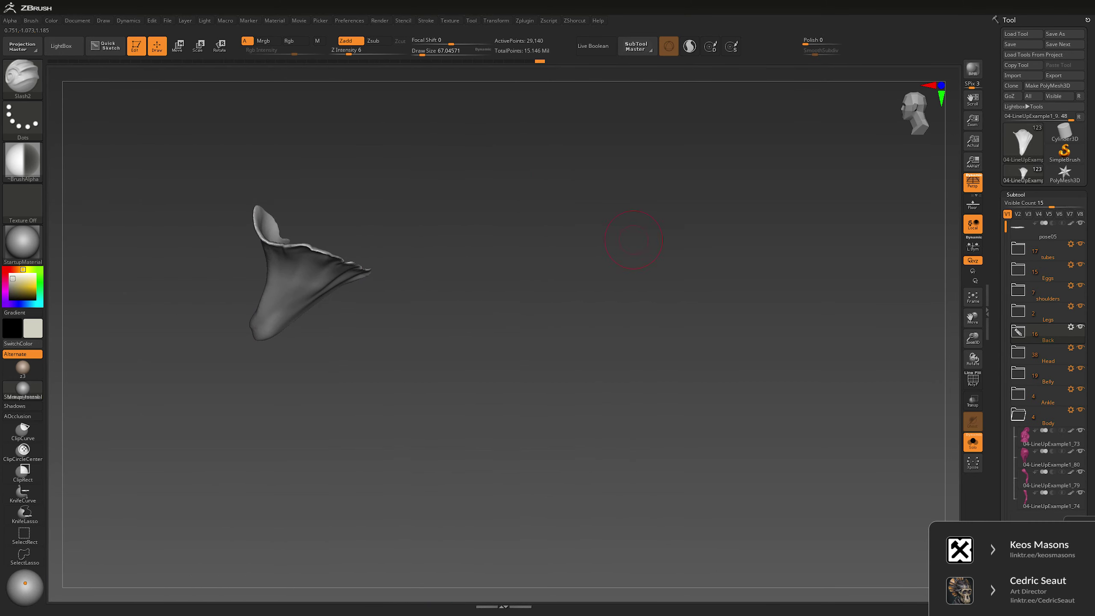
drag(582, 267, 457, 269)
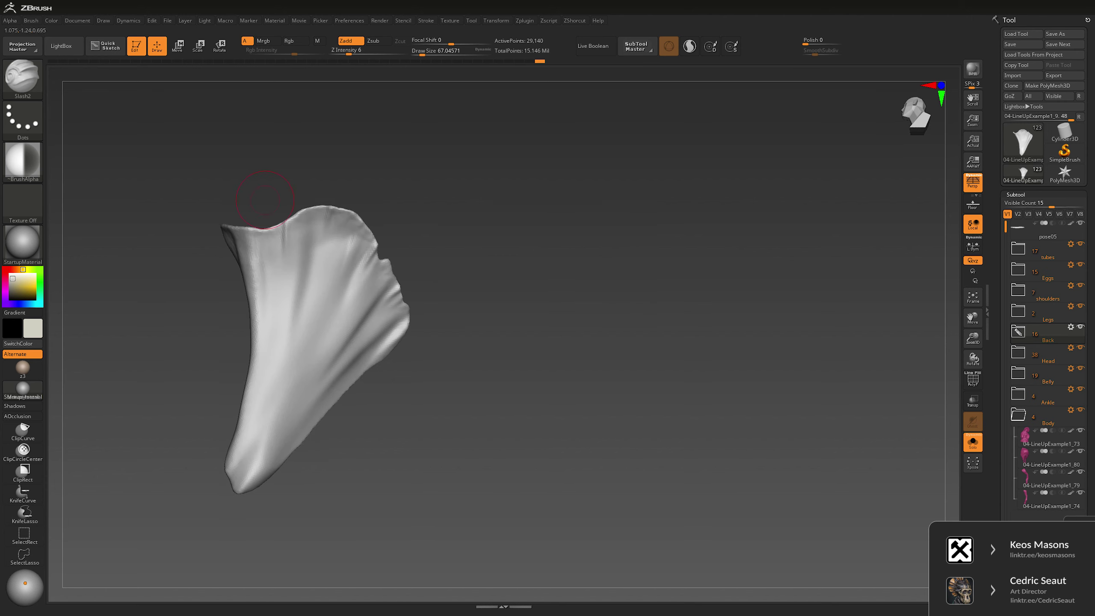
Step: Build up the ridges between the petal's folds with the Clay brush at Z Intensity 9 and a Draw Size of about 49
key(space)
key(b)
key(c)
key(l)
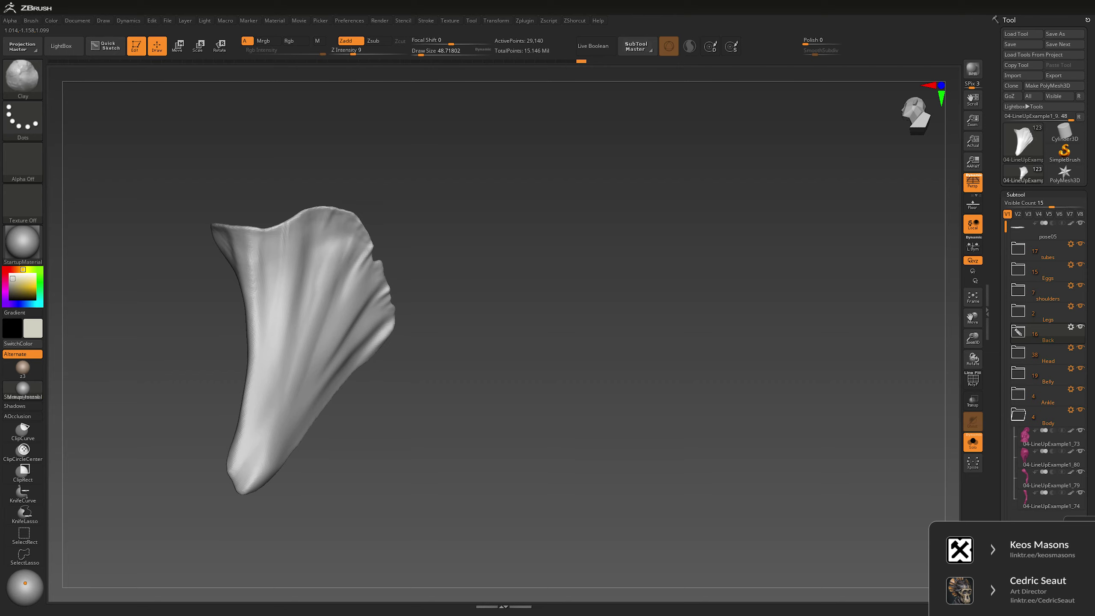
right_drag(269, 238, 384, 276)
key(shift+ctrl+s)
key(shift+ctrl+s)
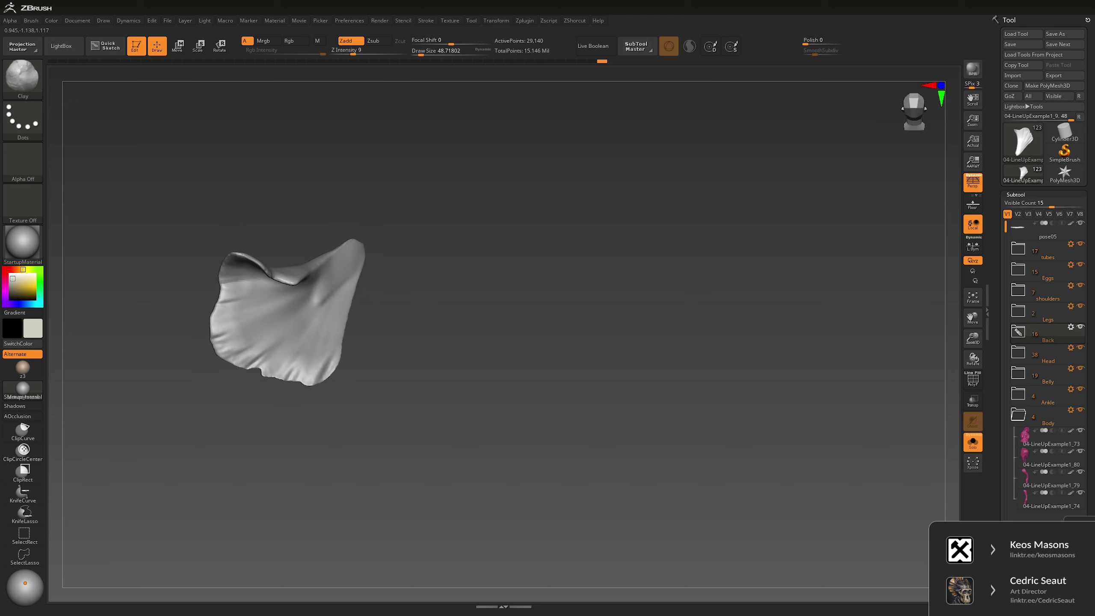
Step: Refine and smooth the petal's fine folds with the Clay and Smooth brushes at a Draw Size of about 21
key(space)
key(ctrl)
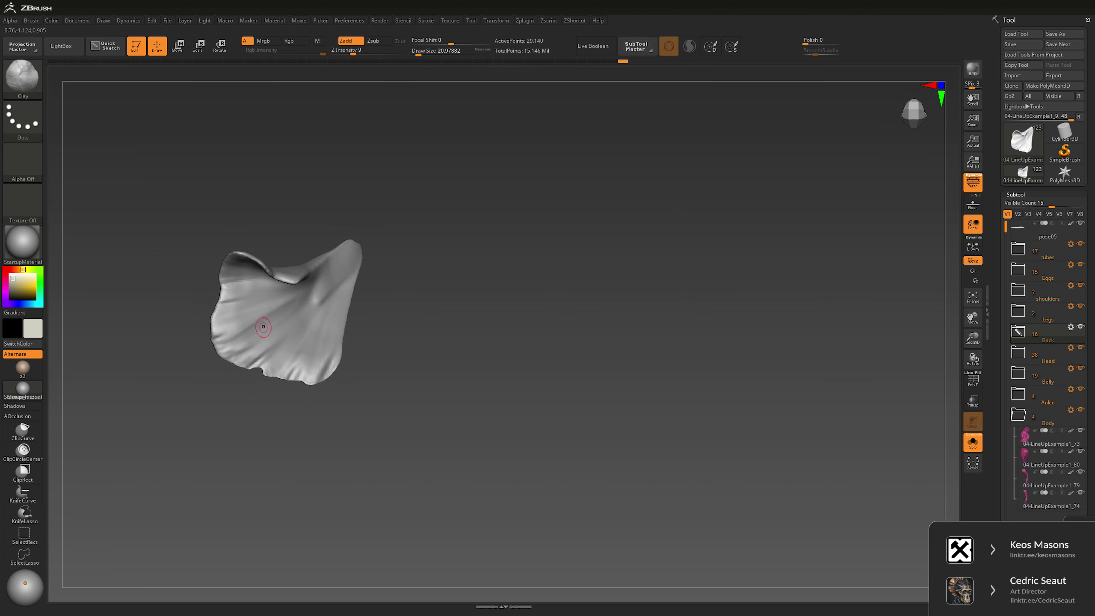
key(shift)
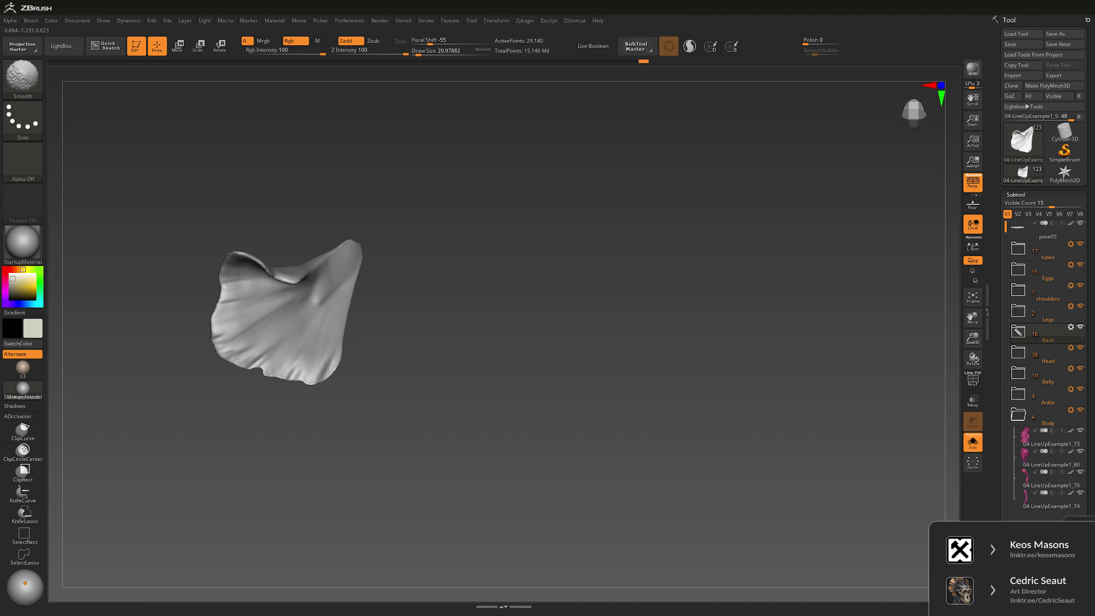
mouse_move(427, 182)
mouse_down()
mouse_move(503, 245)
mouse_move(577, 281)
mouse_up()
Step: Isolate the 04-LineUpExample1_5 petal and smooth the ridges across its middle at a Draw Size of about 21
drag(353, 242, 457, 175)
alt+click(381, 256)
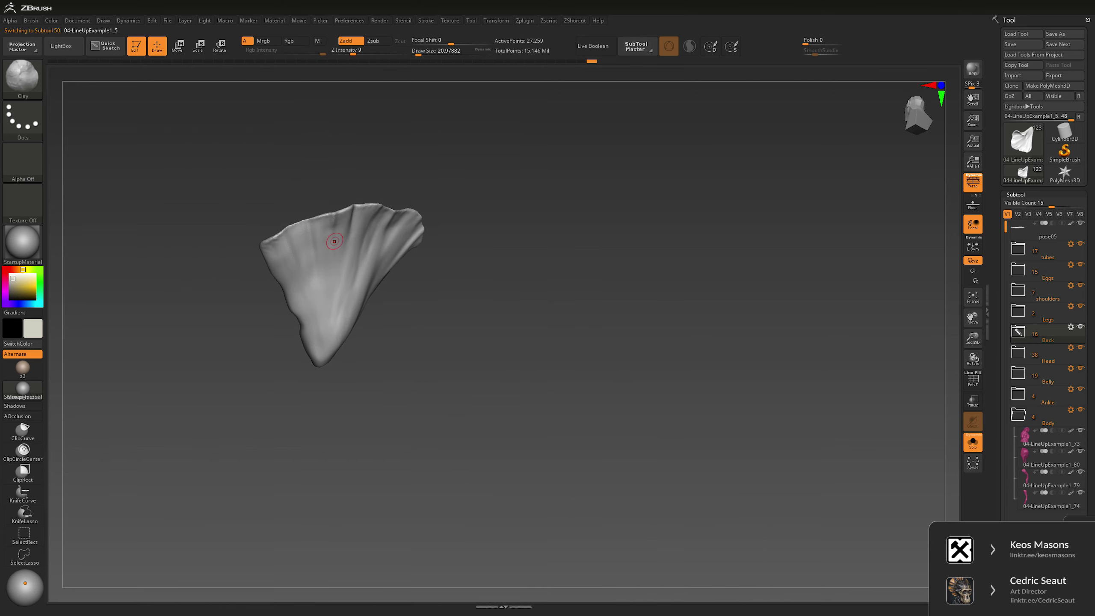
right_drag(336, 343, 367, 289)
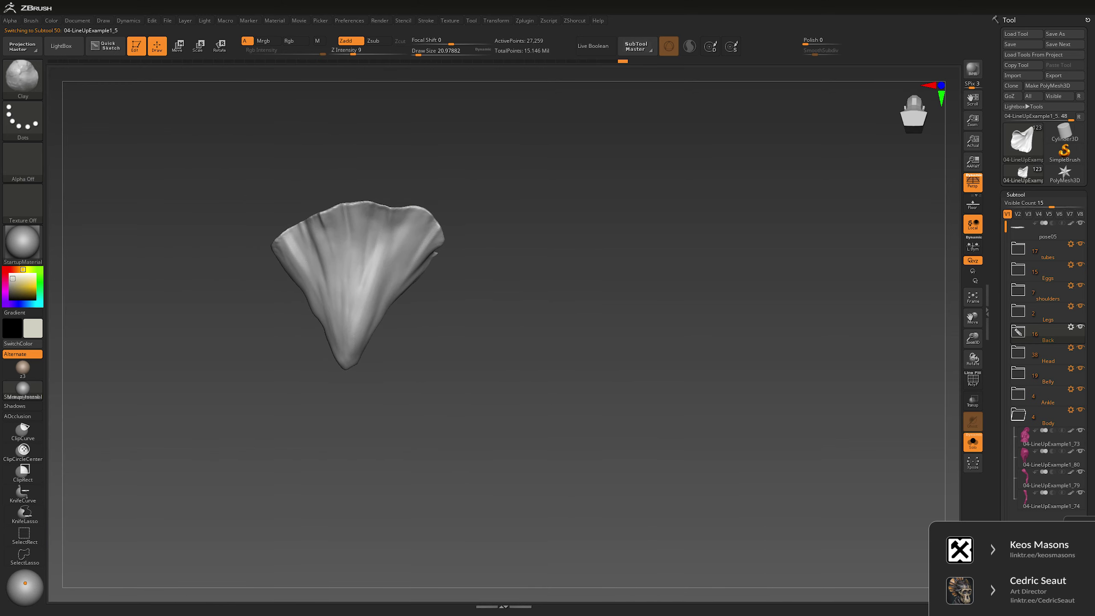
key(shift)
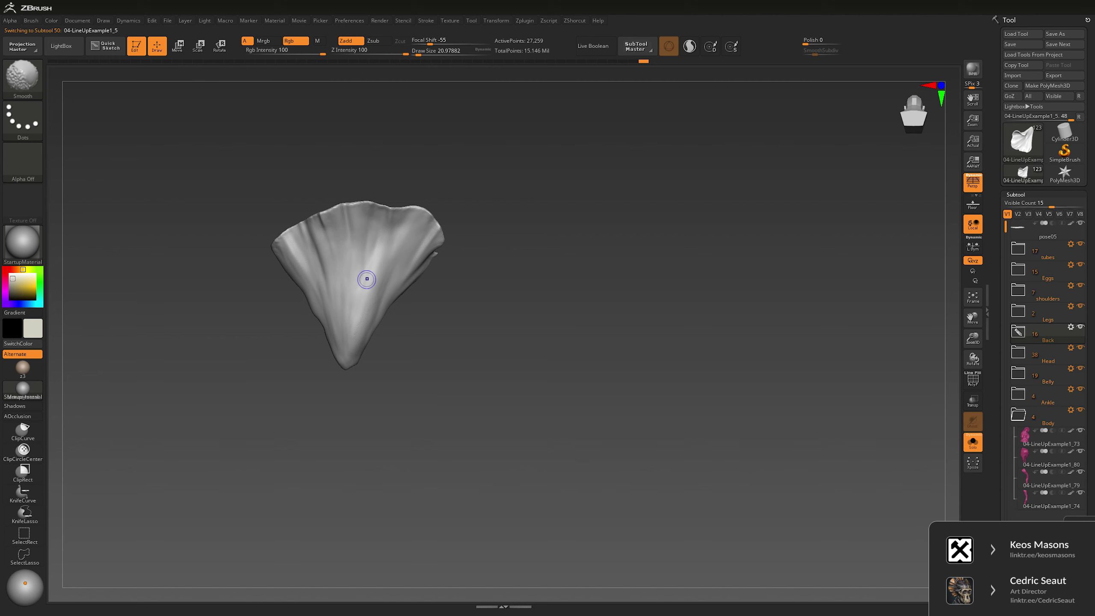
shift+drag(367, 279, 402, 258)
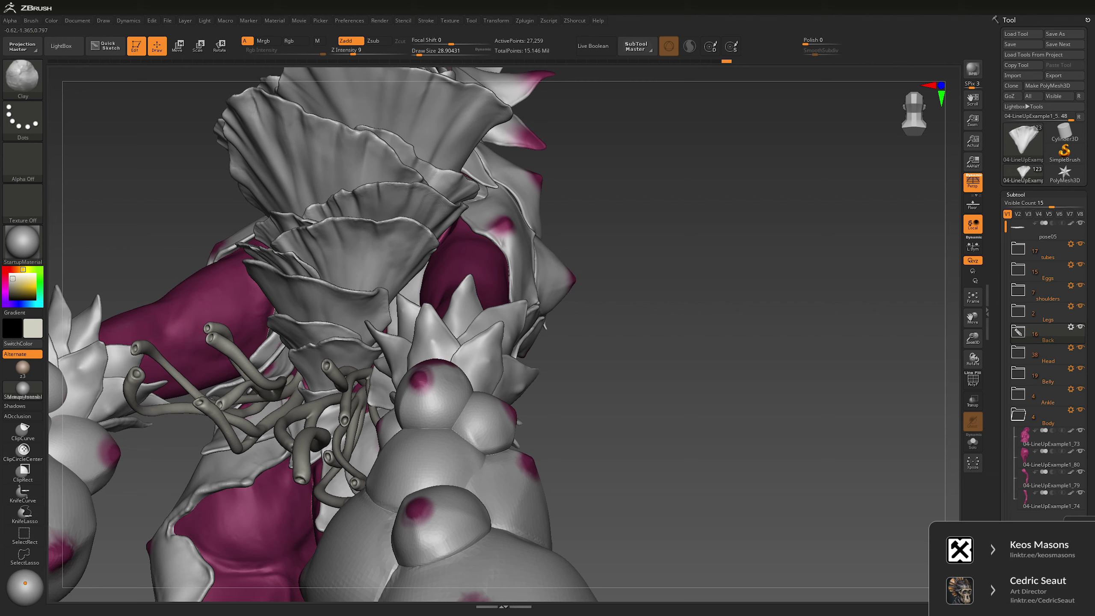
Step: Isolate the 04-LineUpExample1_6 petal and inspect its folds and rim
right_drag(388, 302, 367, 267)
alt+click(367, 267)
key(ctrl+shift+s)
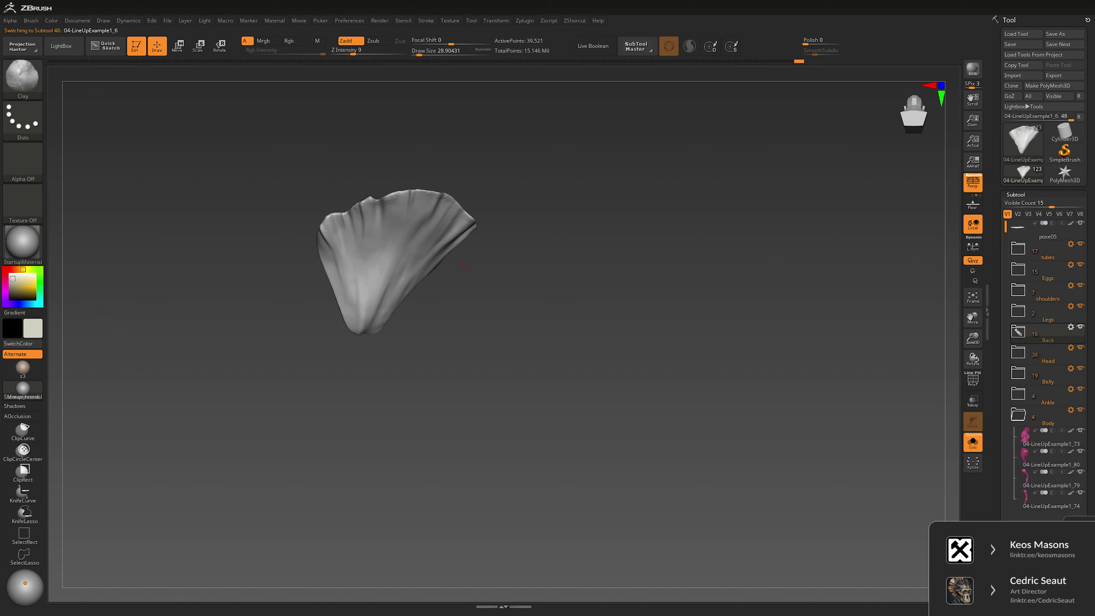
Step: Isolate the 04-LineUpExample1_11 petal and refine its folds with the Clay brush at Z Intensity 9 and a Draw Size of about 29
key(ctrl+shift+s)
alt+click(366, 258)
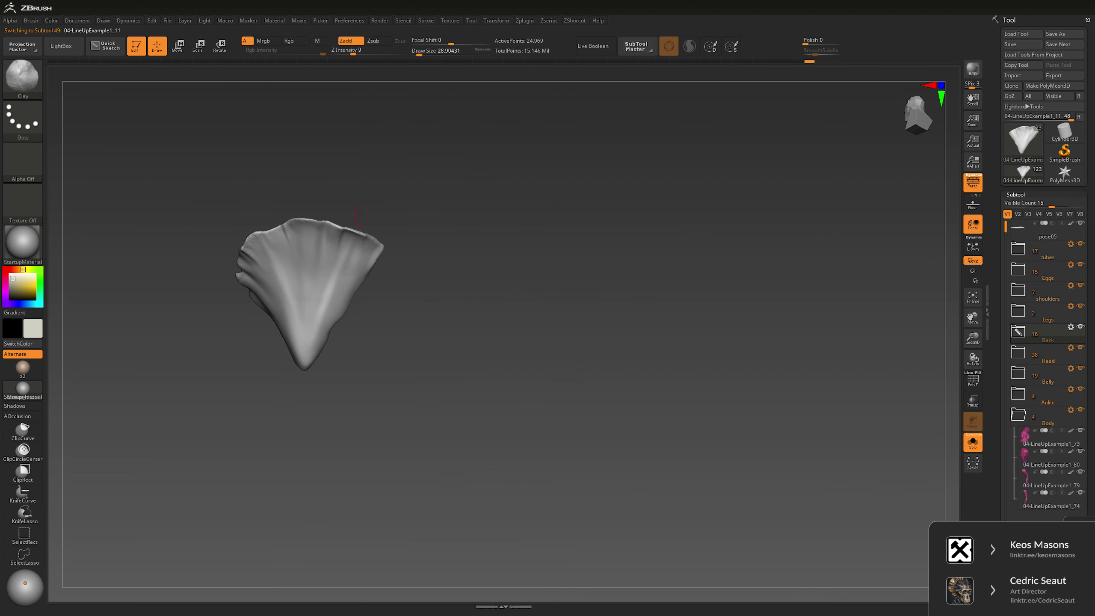
key(ctrl+shift+s)
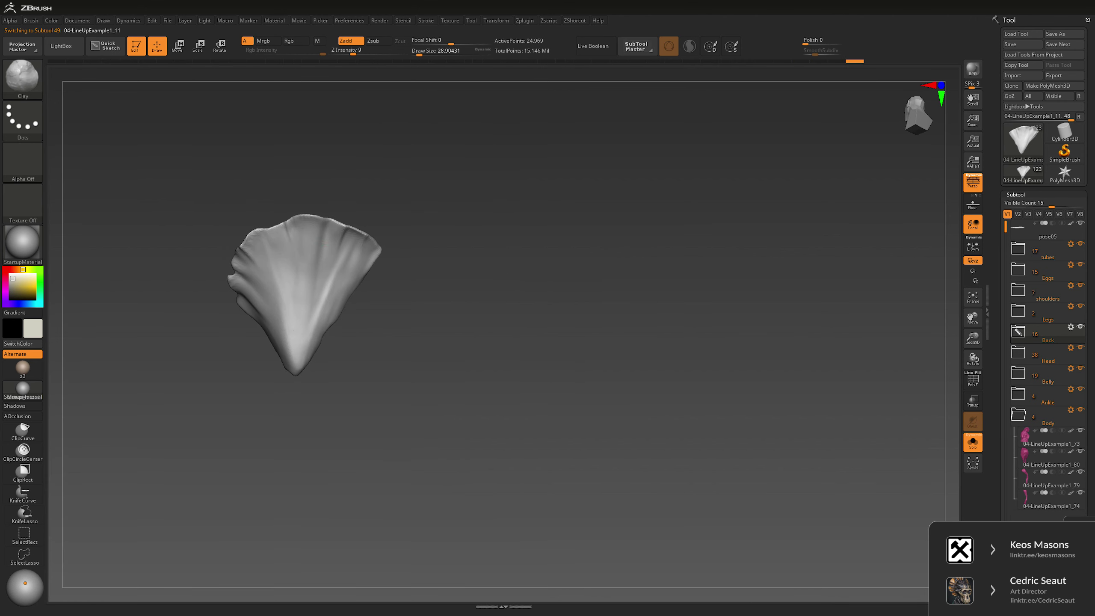
drag(373, 229, 353, 235)
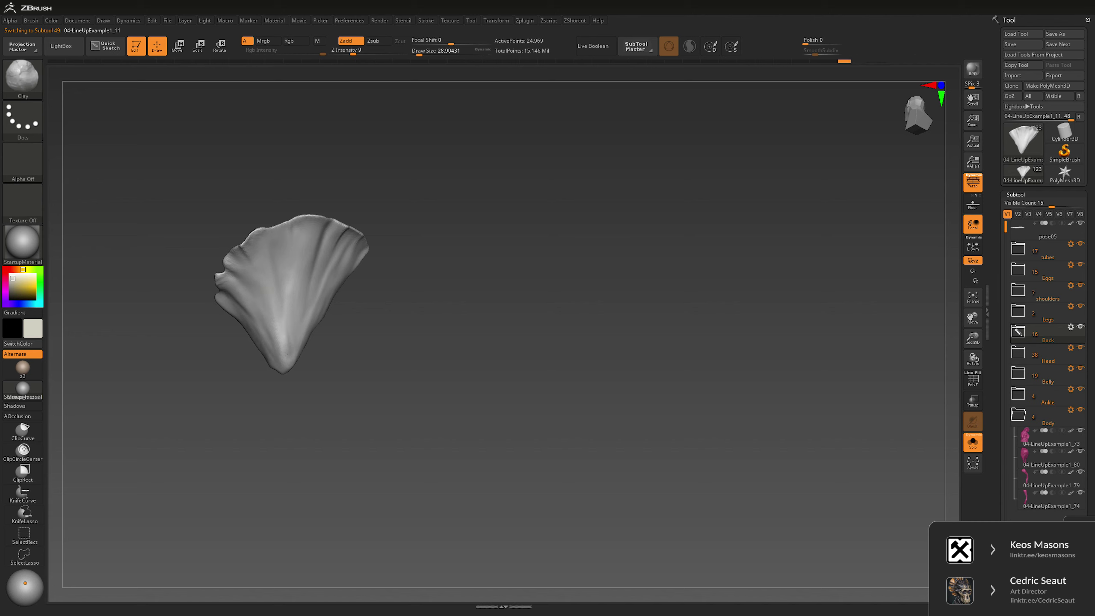
mouse_move(380, 254)
mouse_down()
mouse_move(392, 324)
mouse_move(479, 194)
mouse_move(388, 224)
mouse_up()
Step: Isolate the 04-LineUpExample1_4 petal and refine its folds with the Clay and Smooth brushes at a Draw Size of about 29
alt+click(484, 191)
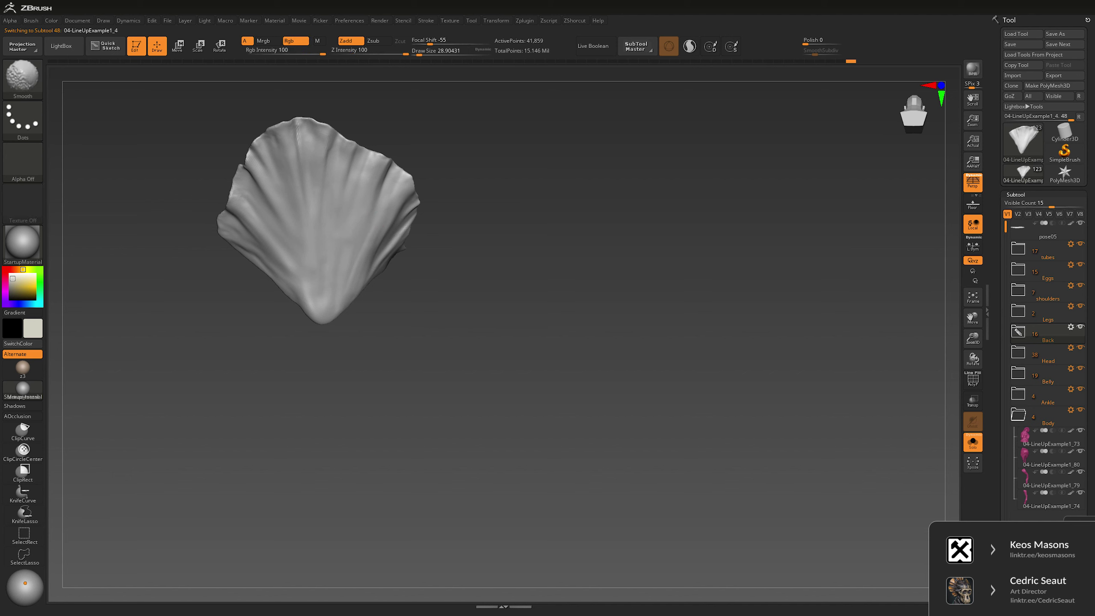
right_drag(378, 218, 333, 159)
click(324, 287)
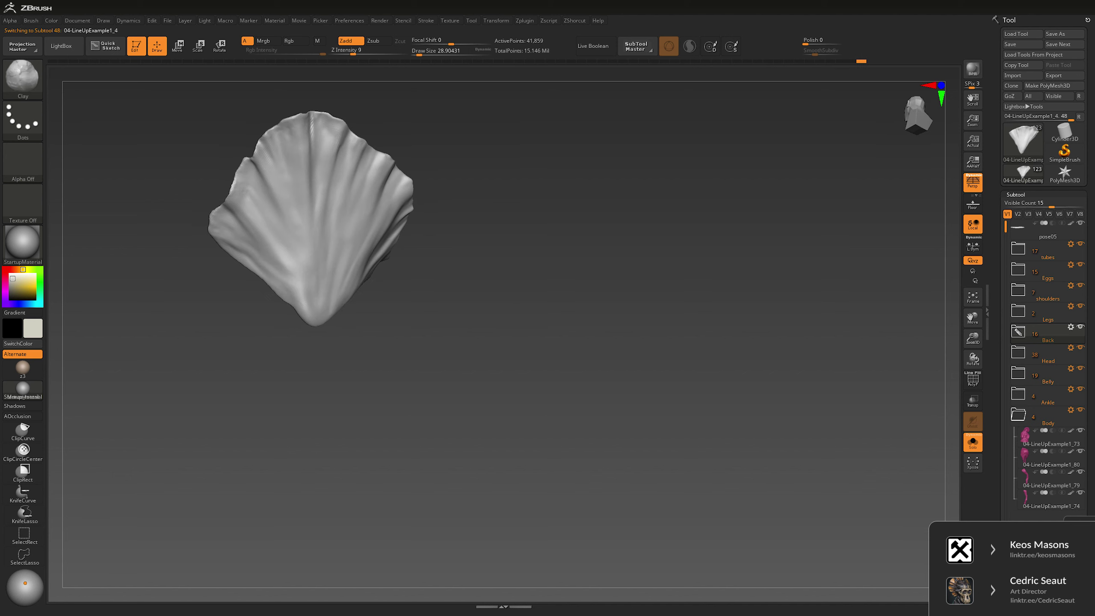
click(262, 187)
Step: Isolate the 04-LineUpExample1_7 petal and work on its folds with the Clay brush at Z Intensity 9 and a Draw Size of about 29
right_drag(535, 250, 621, 313)
key(ctrl+shift+s)
key(ctrl+shift+s)
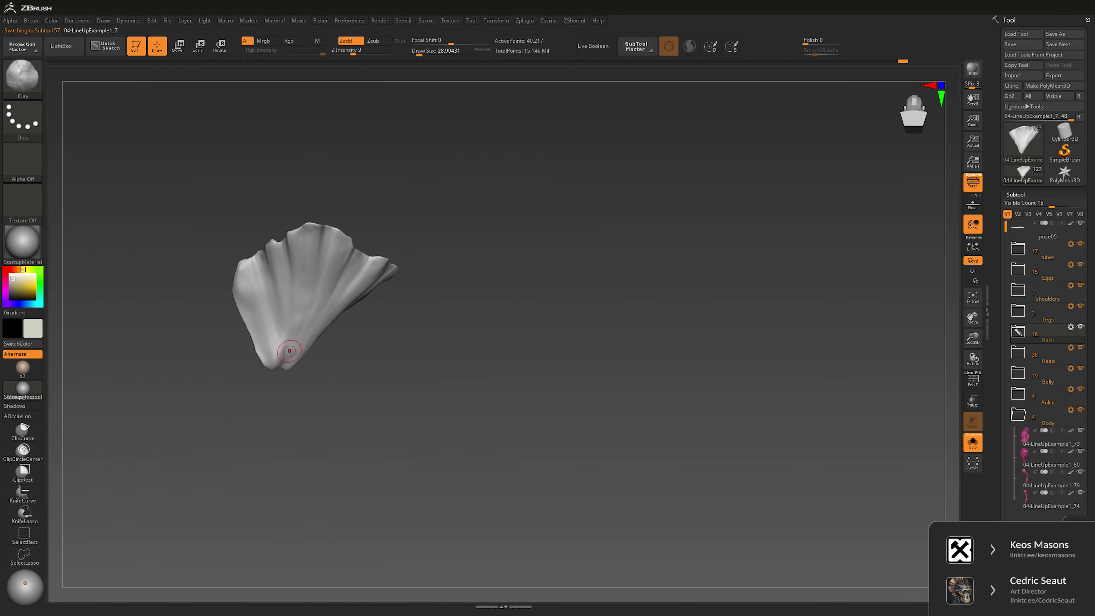
drag(327, 308, 360, 307)
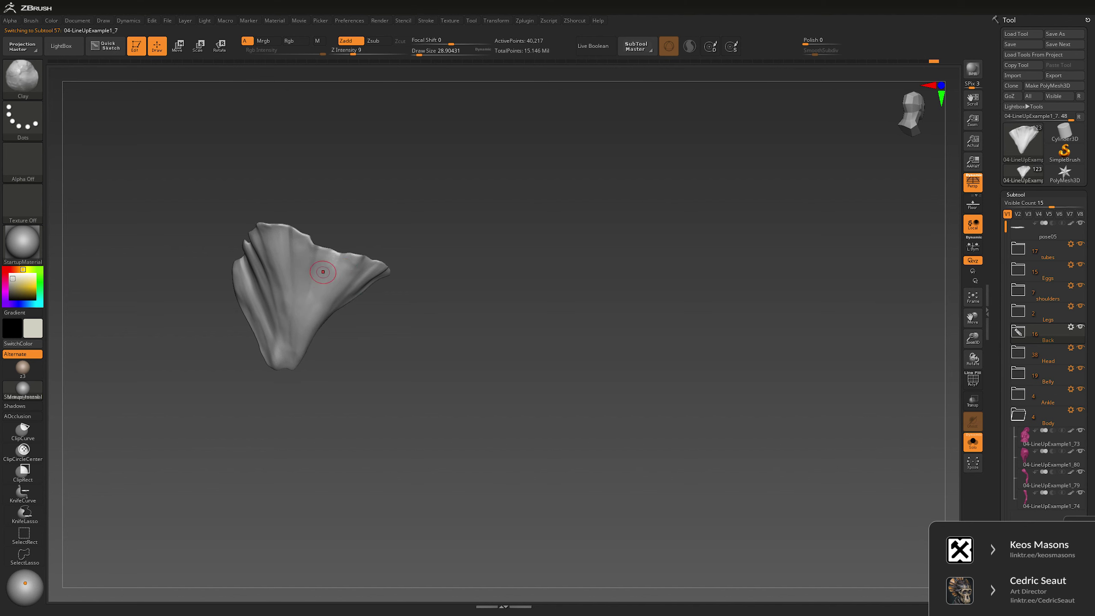
Step: Isolate the pose04 petal and refine its folds with the Clay brush at Z Intensity 9 and a Draw Size of about 43
drag(433, 286, 540, 263)
drag(651, 247, 513, 245)
alt+click(513, 245)
key(f)
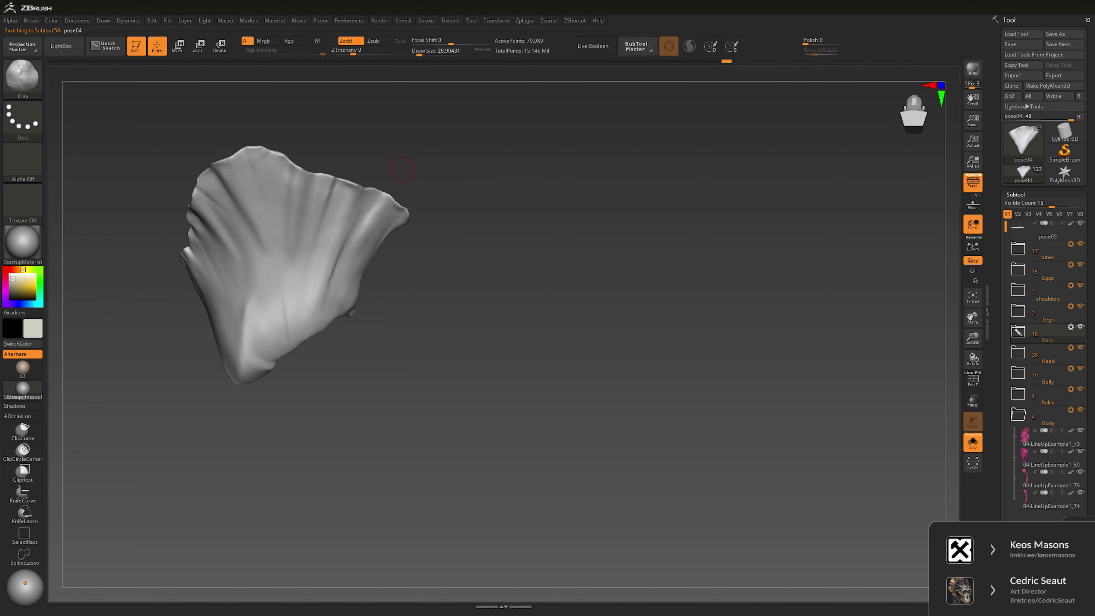
drag(402, 171, 484, 166)
right_drag(348, 210, 323, 232)
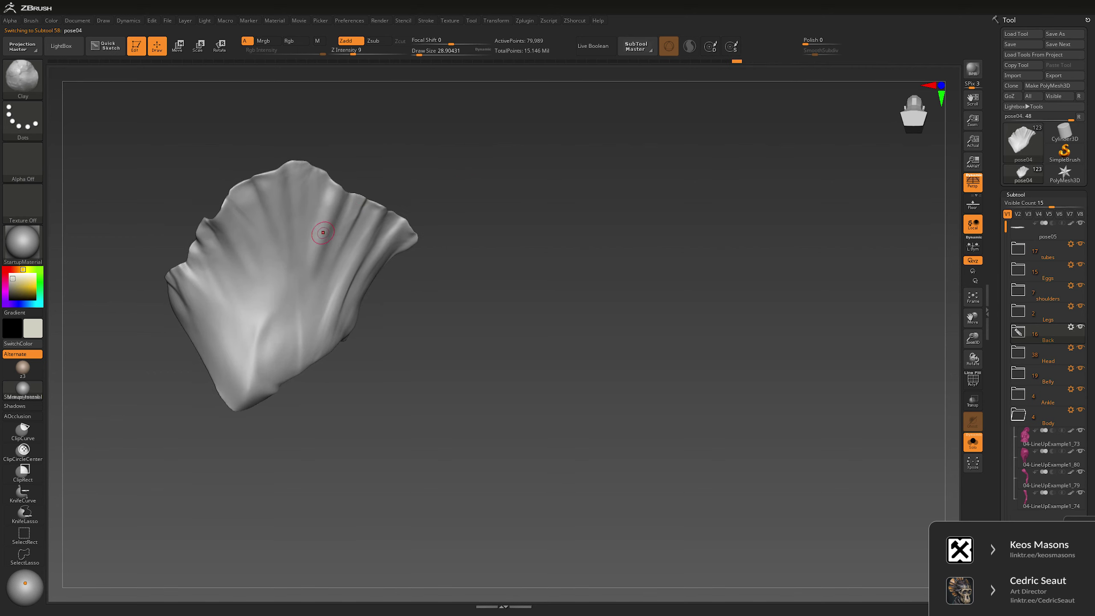
key(space)
mouse_move(318, 324)
right_down()
mouse_move(301, 177)
mouse_move(215, 223)
right_up()
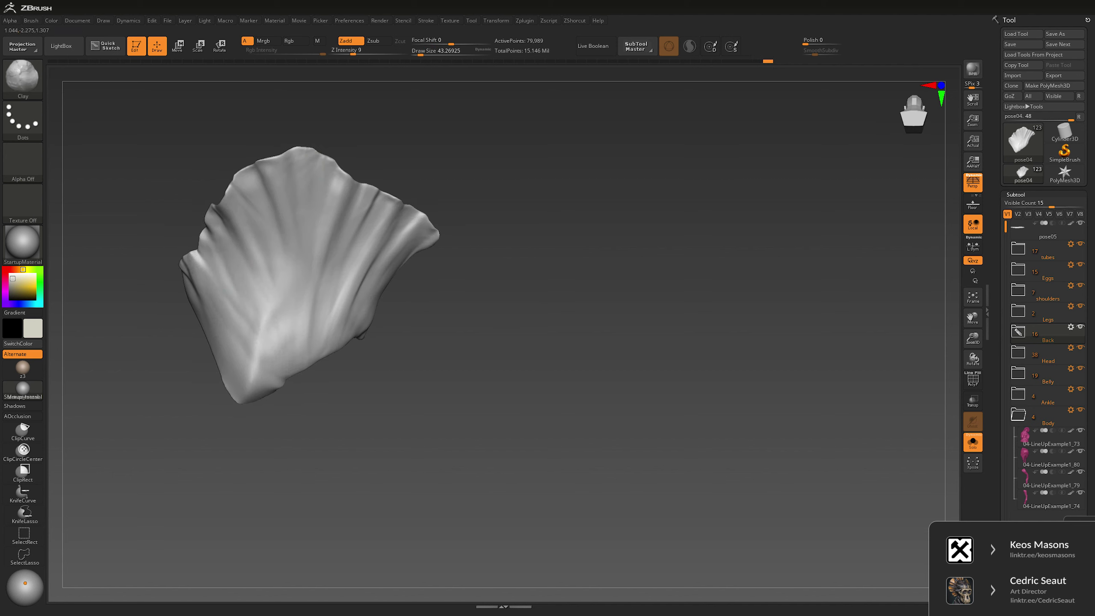
mouse_move(245, 358)
right_down()
mouse_move(407, 370)
mouse_move(680, 245)
right_up()
Step: Isolate the 04-LineUpExample1_3 petal and touch up its folds with the Clay brush at a Draw Size of about 43
key(ctrl+shift+s)
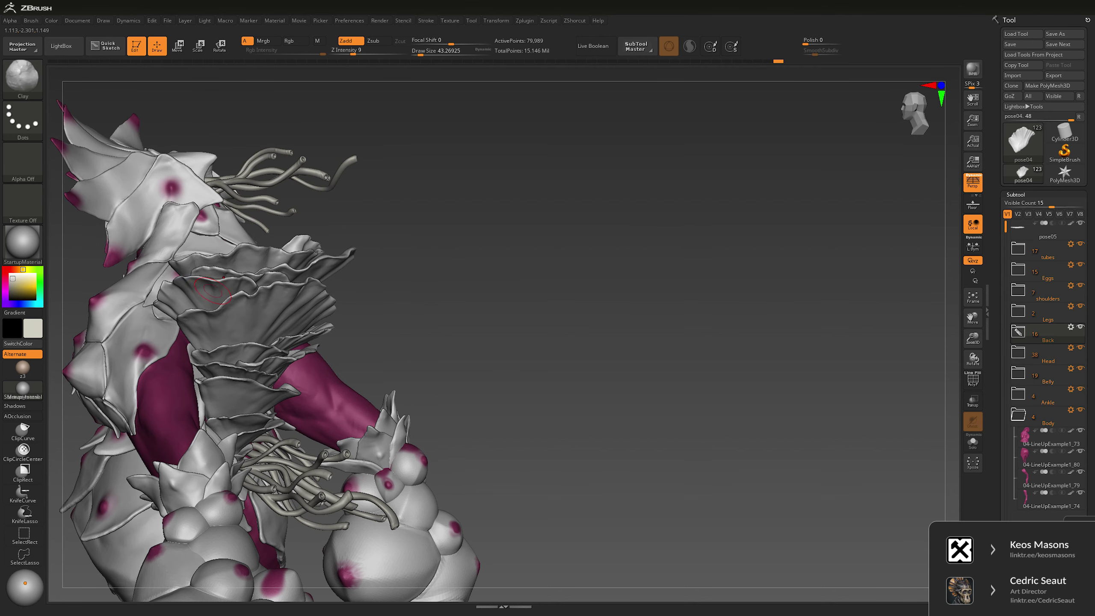
alt+click(209, 279)
key(ctrl+shift+s)
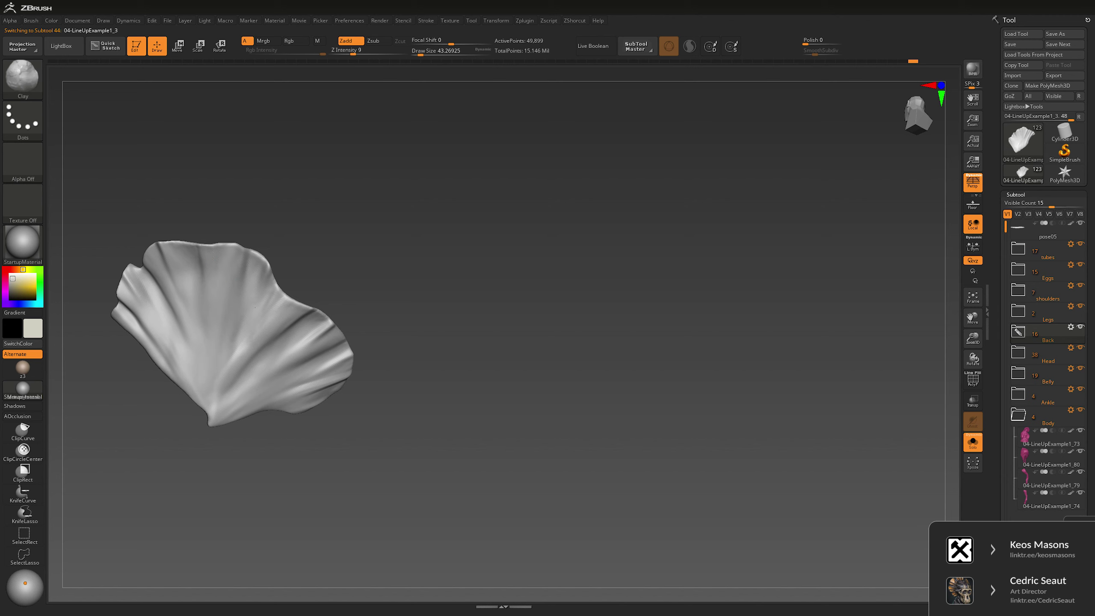
right_drag(243, 320, 220, 265)
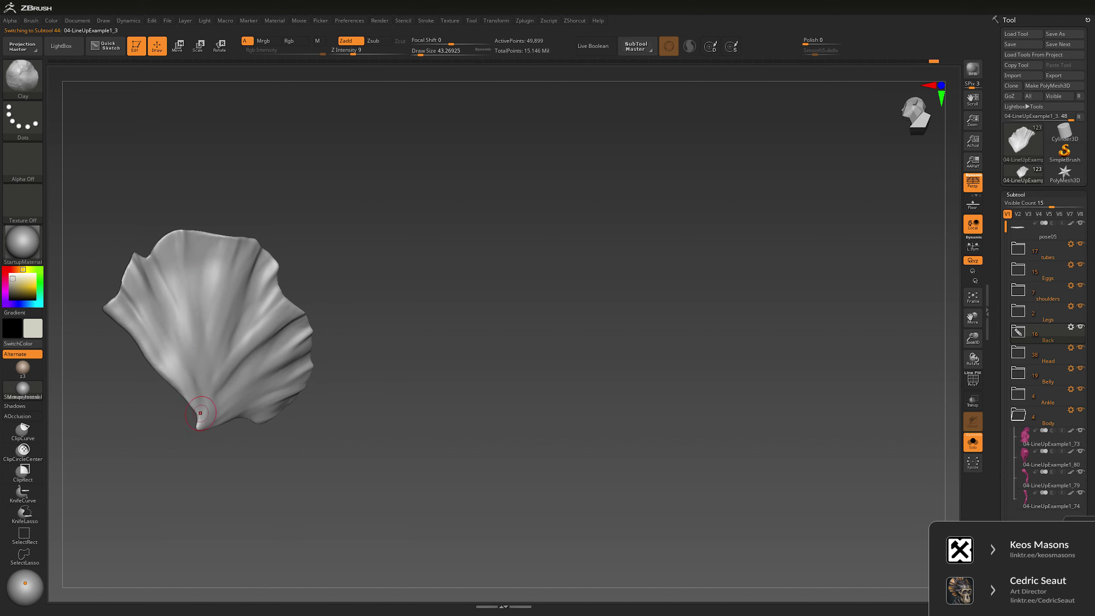
right_drag(213, 377, 208, 260)
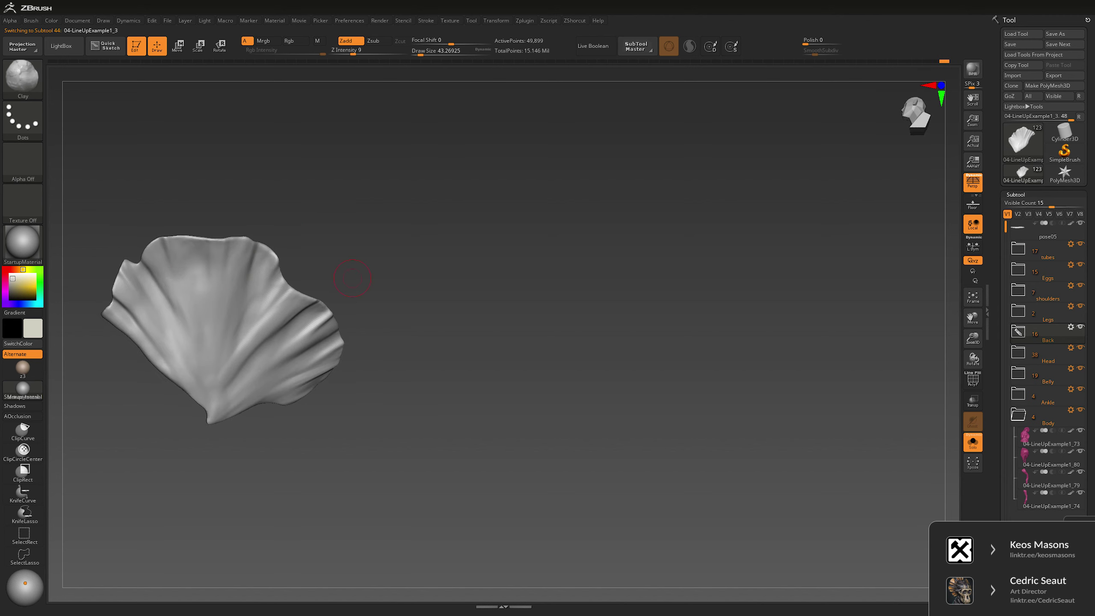
right_drag(352, 278, 265, 382)
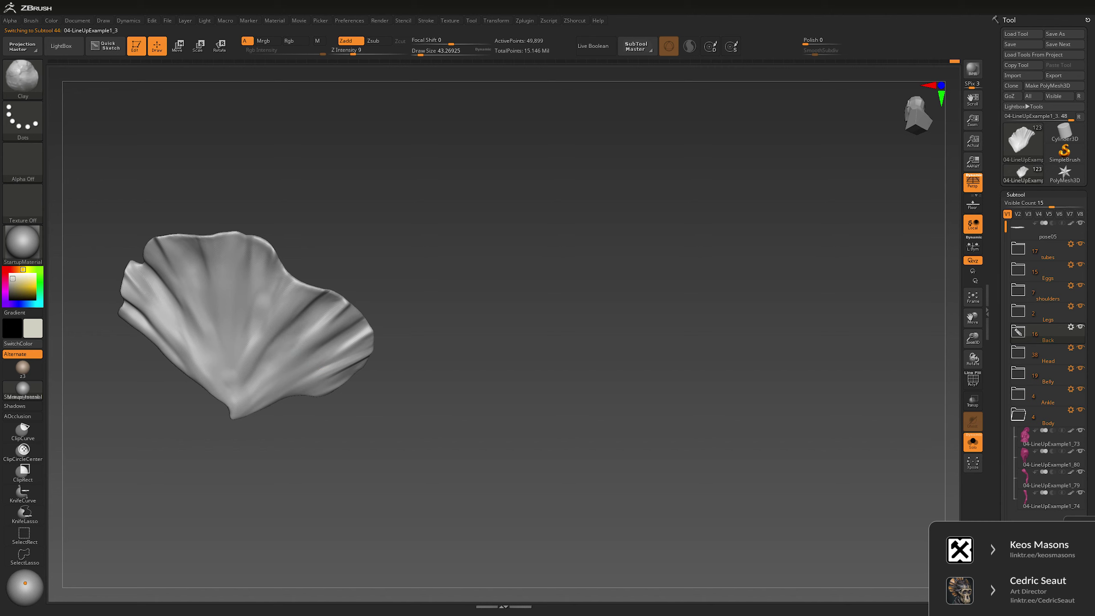
Step: Isolate the pose04 petal again and examine its rim and folds
key(ctrl+shift+alt+s)
right_drag(643, 255, 345, 306)
alt+click(344, 306)
key(ctrl+shift+alt+s)
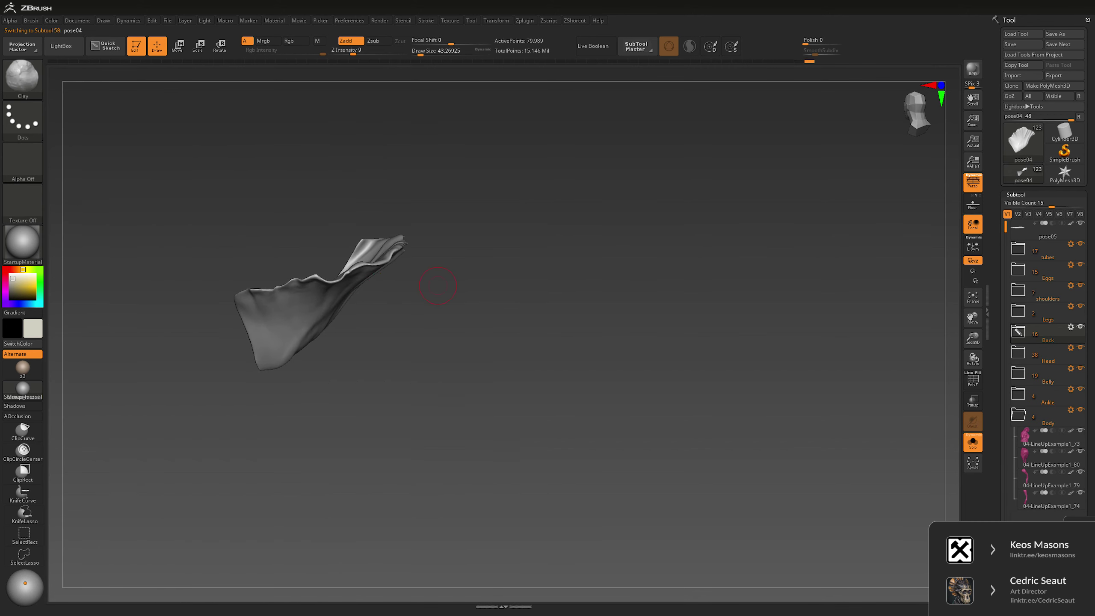
key(f)
Step: Isolate the 04-LineUpExample1_2 petal and refine its long folds with the Clay brush at Z Intensity 9
key(ctrl+shift+alt+s)
mouse_move(566, 246)
right_down()
mouse_move(440, 254)
mouse_move(427, 276)
mouse_move(436, 255)
right_up()
alt+click(414, 242)
key(ctrl+shift+alt+s)
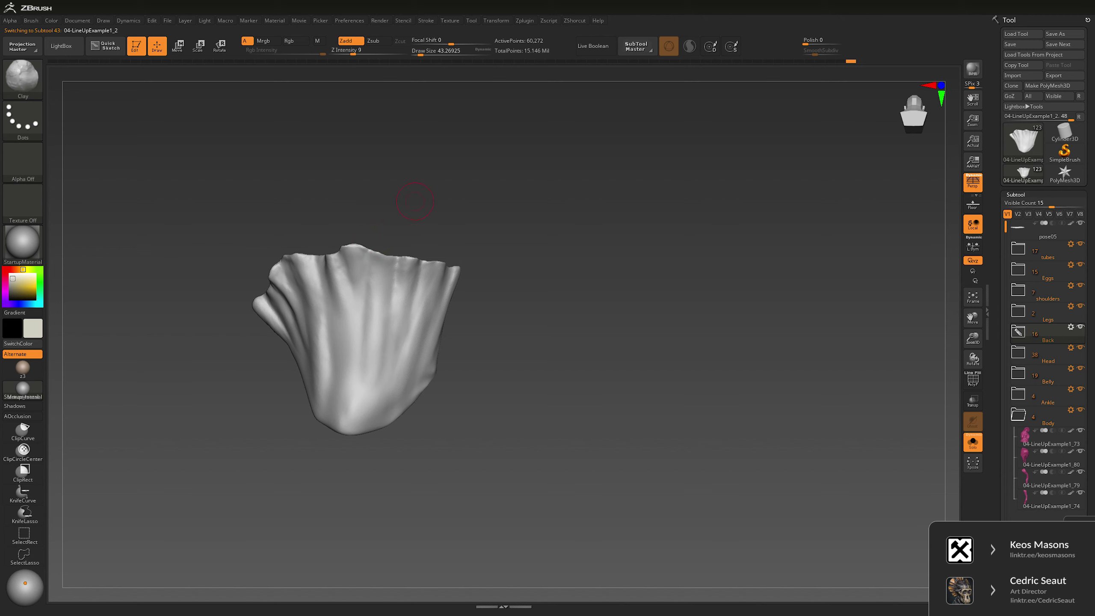
right_drag(414, 201, 397, 203)
mouse_move(388, 340)
right_down()
mouse_move(370, 342)
mouse_move(332, 264)
right_up()
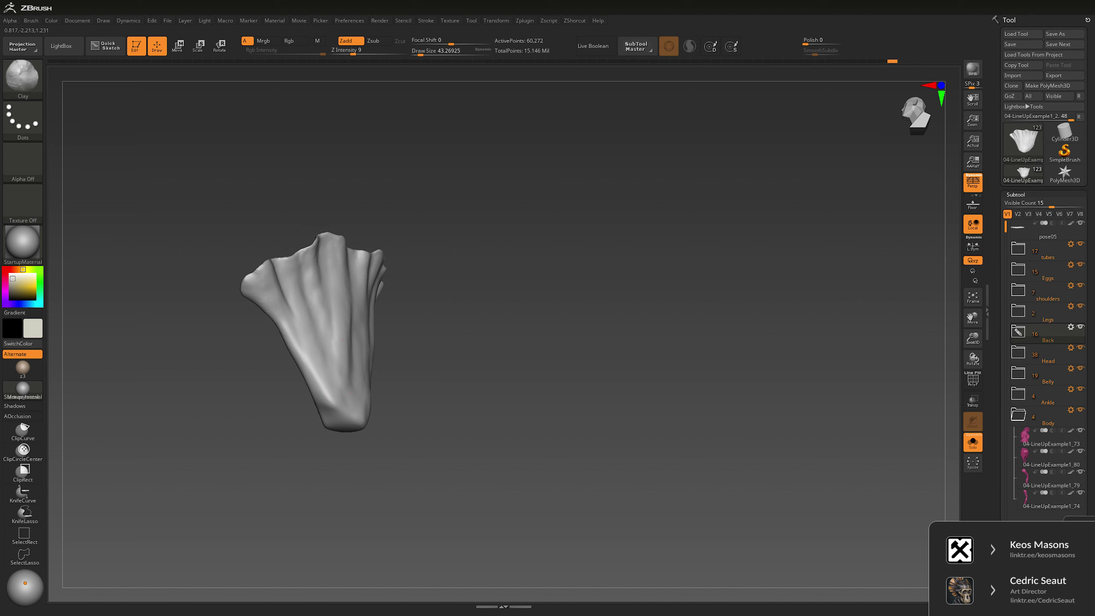
mouse_move(385, 394)
right_down()
mouse_move(496, 326)
mouse_move(646, 311)
mouse_move(625, 345)
mouse_move(652, 253)
mouse_move(733, 256)
mouse_move(409, 312)
right_up()
Step: Isolate the 04-LineUpExample1_8 petal and carve broad folds with the Slash2 brush at Z Intensity 6 and a Draw Size of about 252
key(ctrl+shift+s)
alt+click(408, 313)
key(ctrl+shift+s)
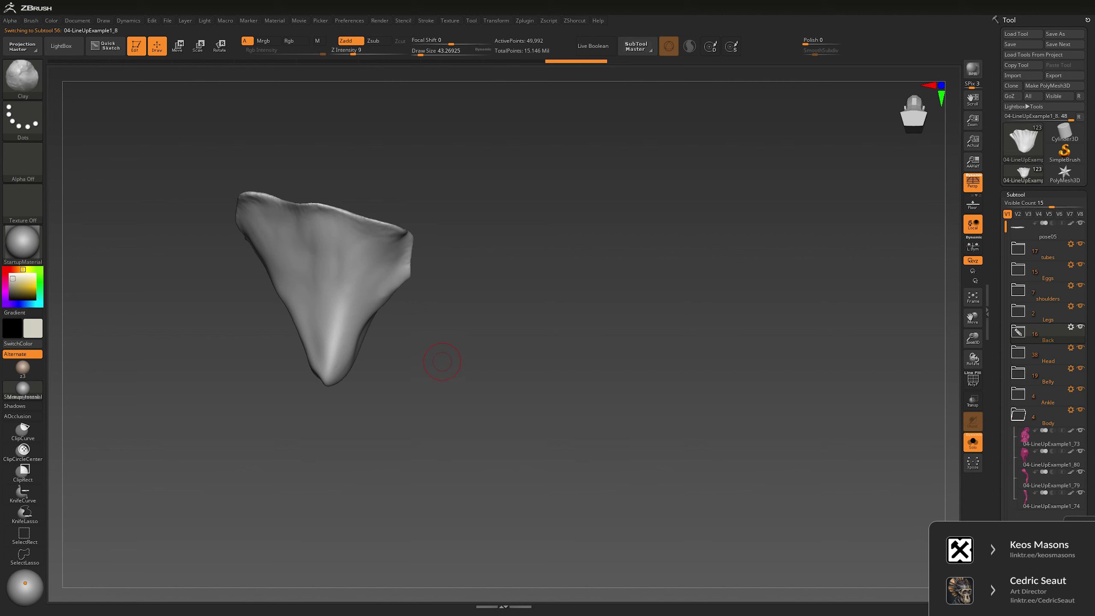
key(space)
key(space)
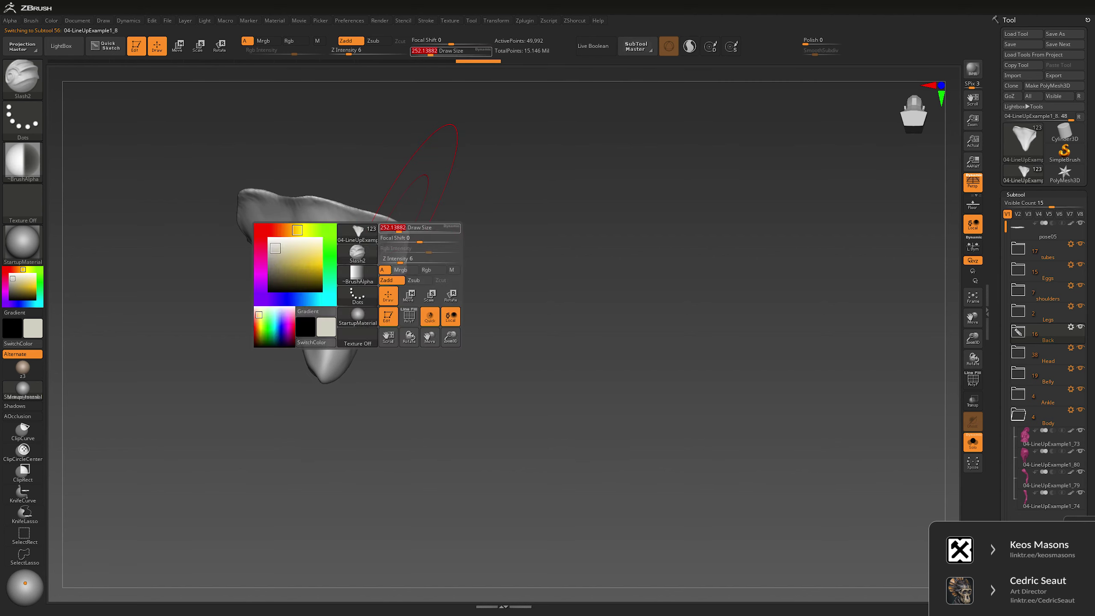
right_drag(351, 246, 309, 324)
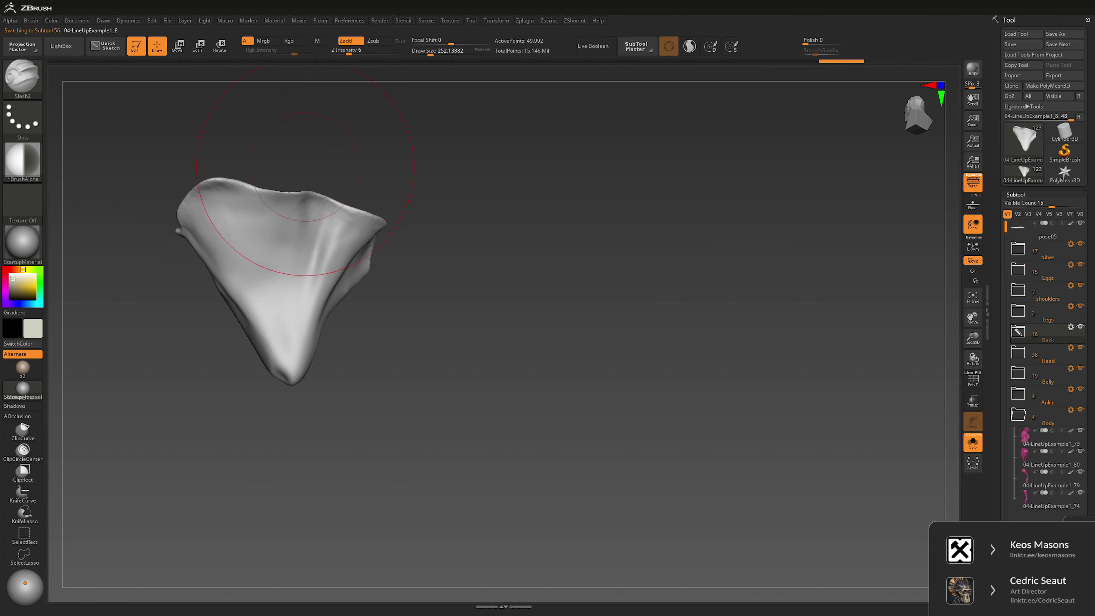
right_drag(285, 350, 251, 311)
mouse_move(178, 212)
mouse_down()
mouse_move(232, 305)
mouse_move(241, 259)
mouse_move(231, 204)
mouse_up()
right_drag(231, 204, 323, 198)
Step: Reduce the Slash2 Draw Size to about 81 and carve finer folds running down from the petal's rim
key(space)
drag(366, 198, 350, 197)
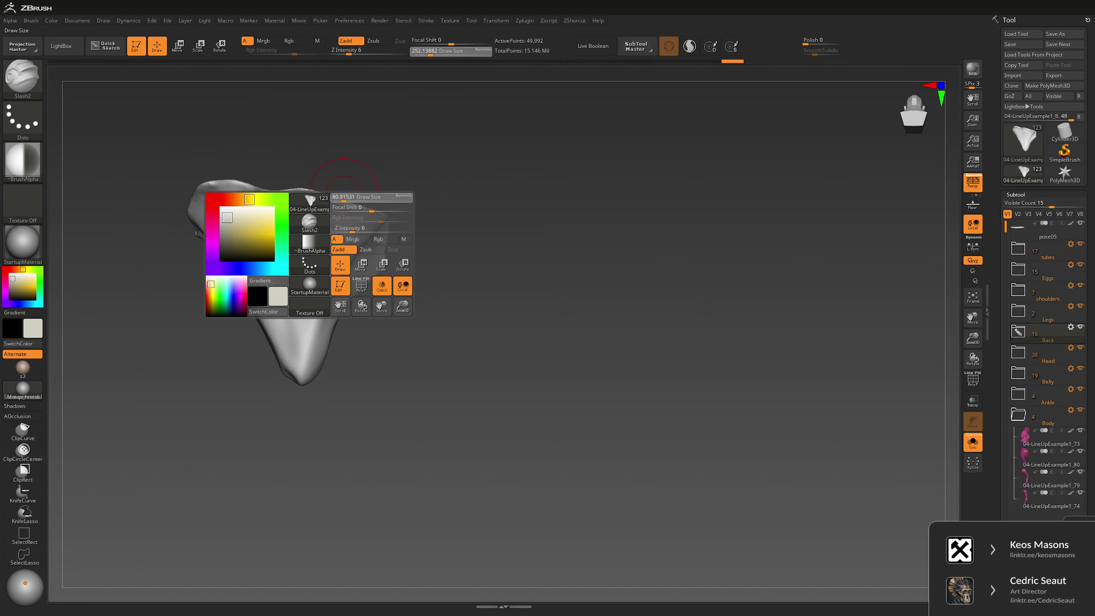
mouse_move(343, 196)
right_down()
mouse_move(381, 216)
mouse_move(341, 172)
mouse_move(296, 188)
right_up()
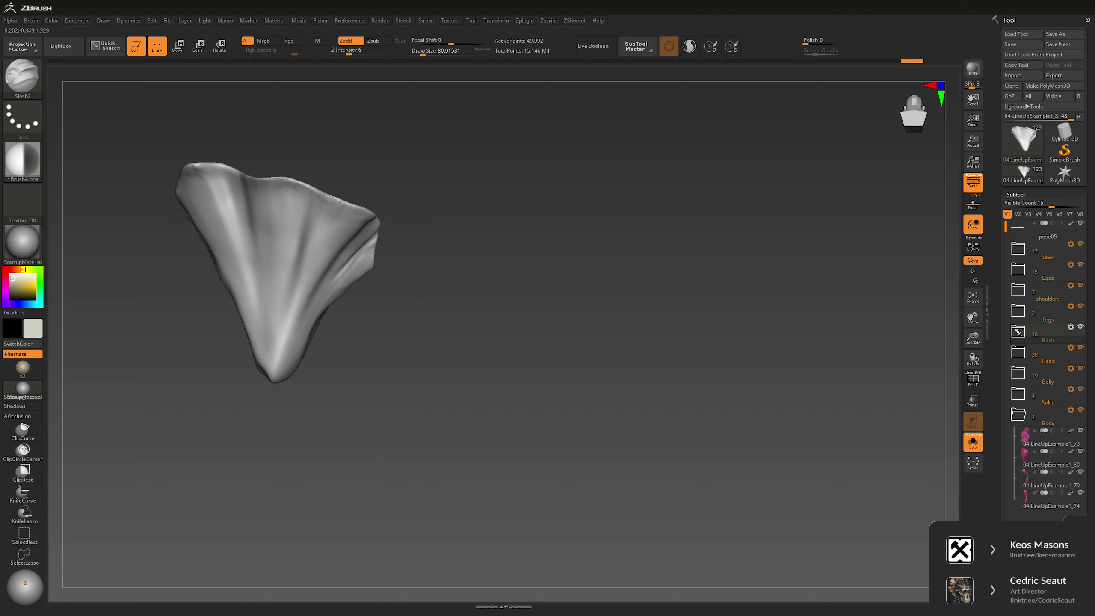
right_drag(302, 264, 241, 259)
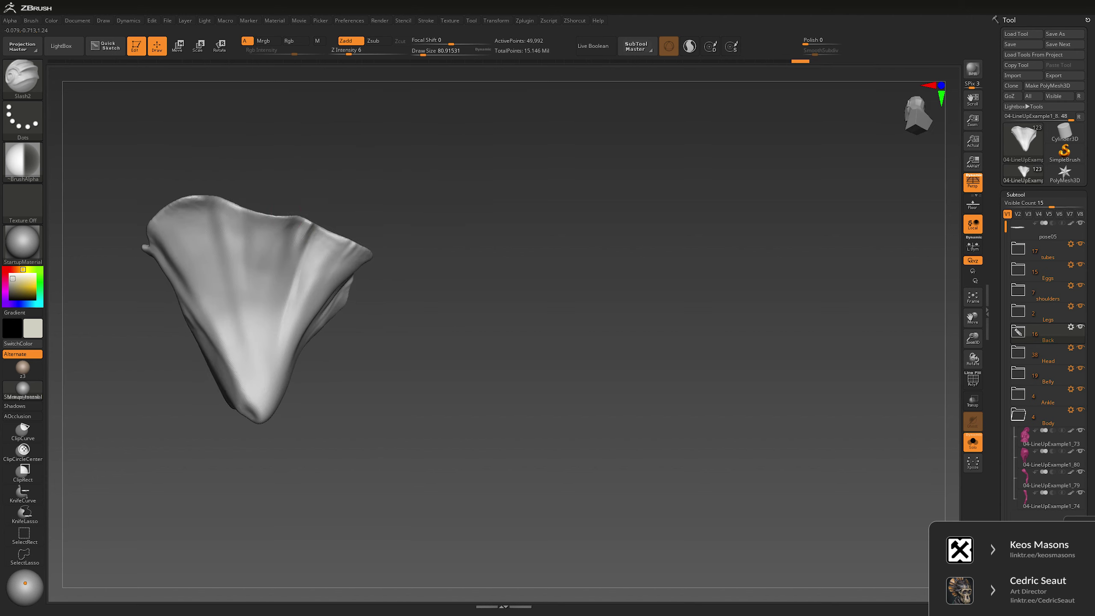
Step: Set the Slash2 Draw Size to about 113 and add more folds across the petal, undoing an unwanted stroke
key(space)
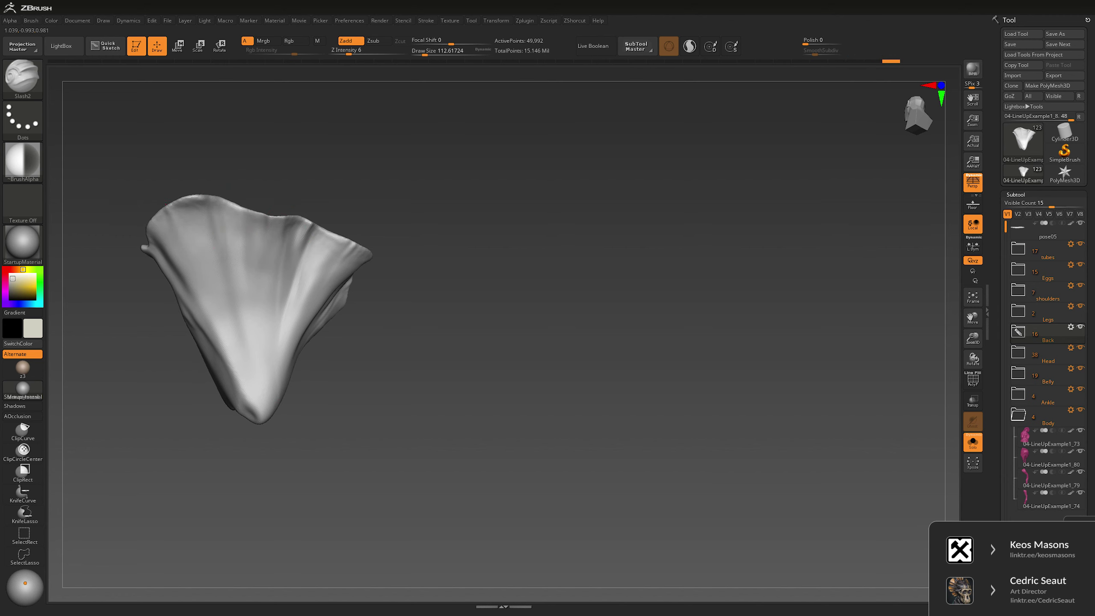
key(ctrl+z)
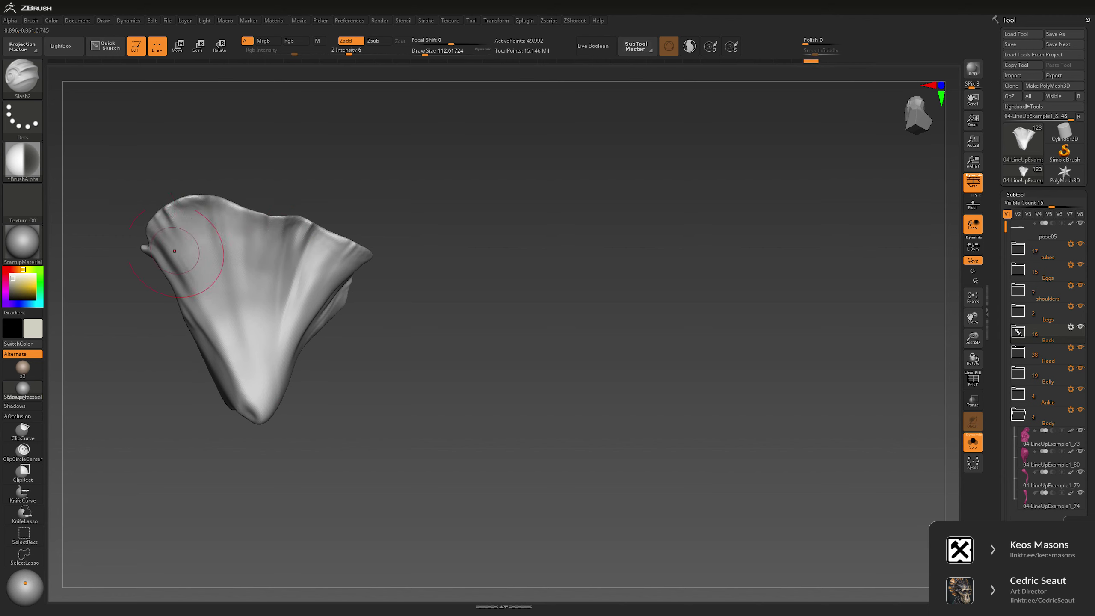
mouse_move(388, 354)
right_down()
mouse_move(367, 414)
mouse_move(372, 337)
right_up()
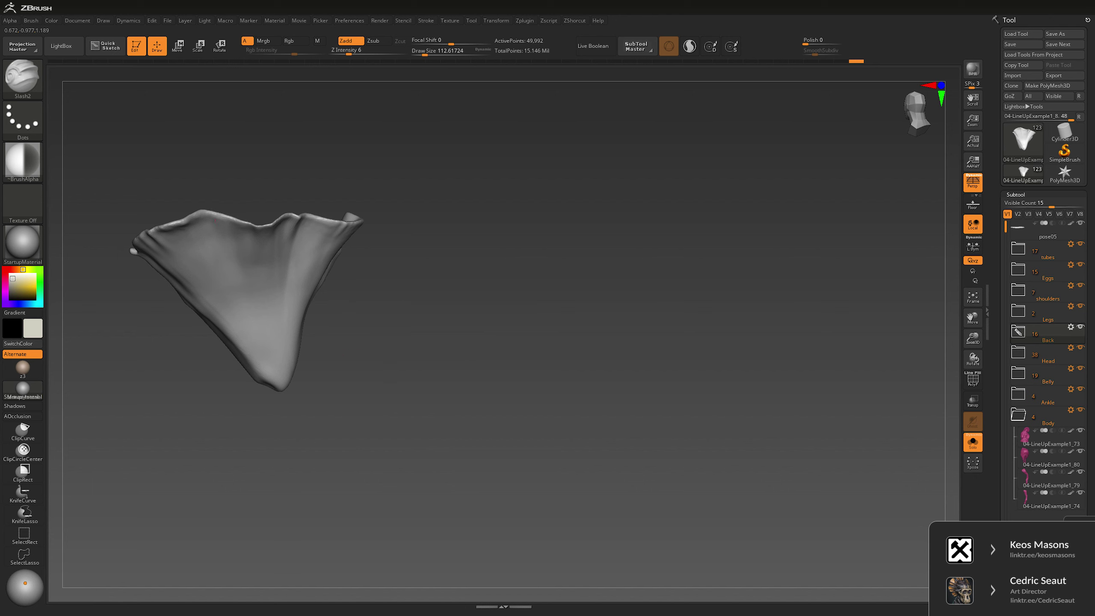
right_drag(251, 318, 196, 236)
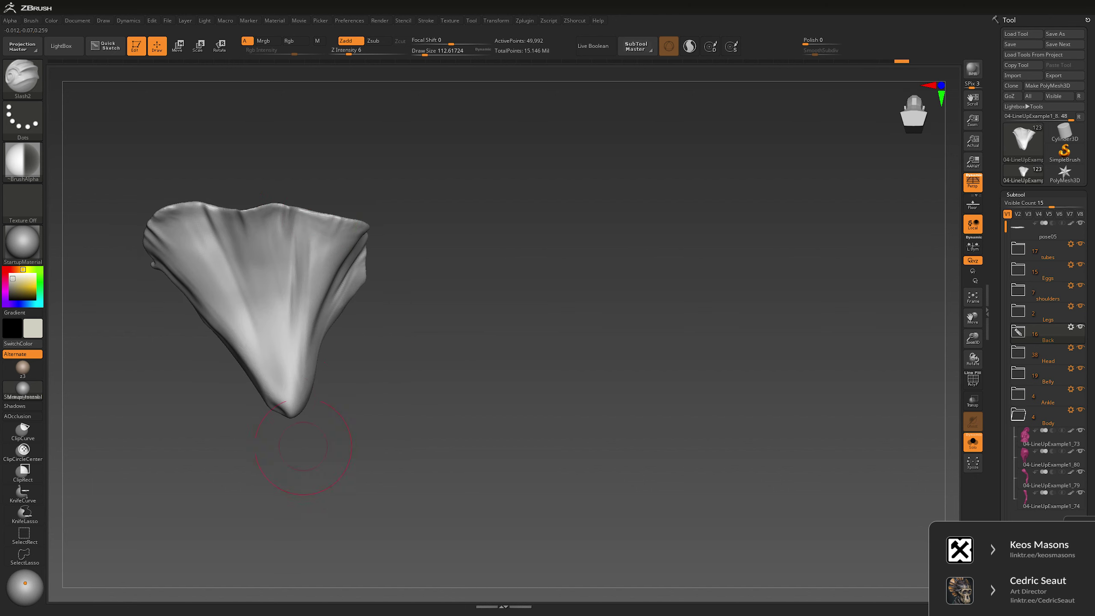
mouse_move(293, 452)
right_down()
mouse_move(379, 416)
mouse_move(281, 276)
right_up()
key(space)
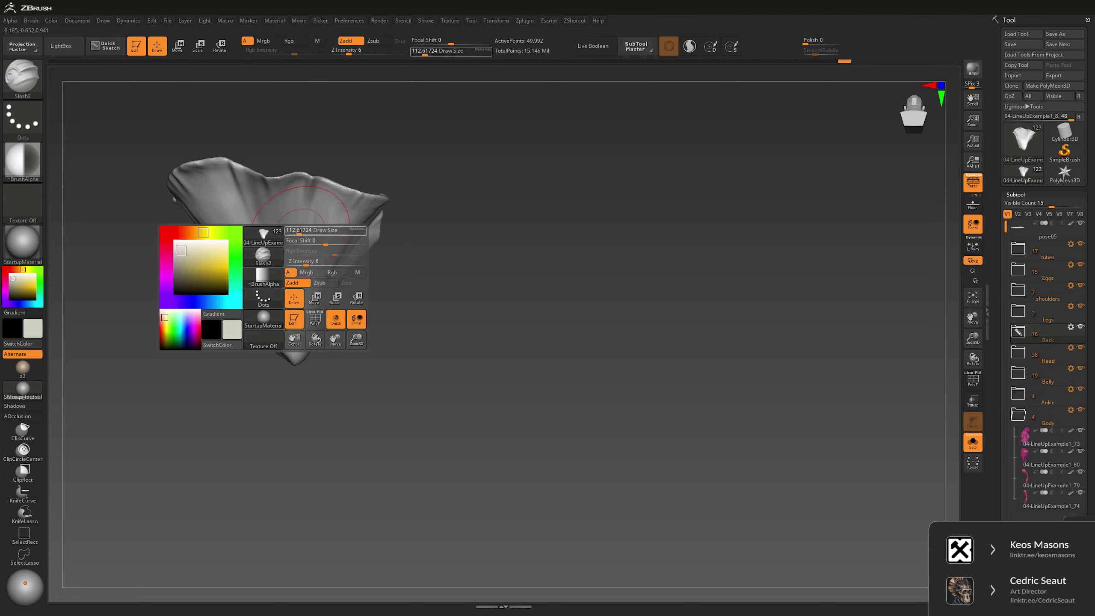
Step: Compare the petal with the full creature, then refine its folds in isolation with the Clay brush at a Draw Size of about 43
click(973, 442)
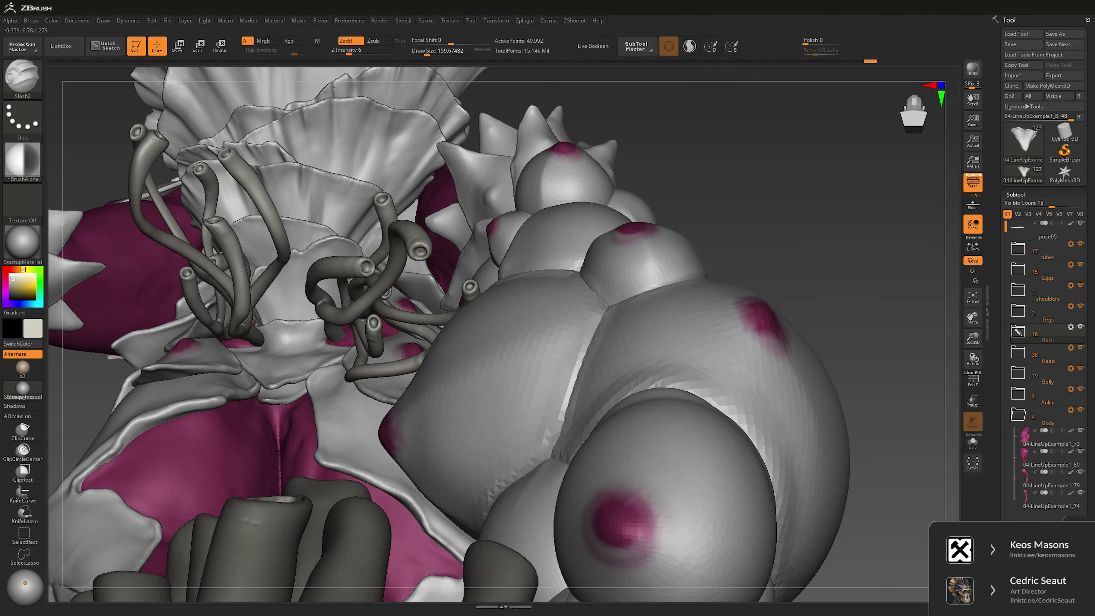
mouse_move(474, 345)
right_down()
mouse_move(371, 327)
mouse_move(431, 293)
right_up()
key(shift+s)
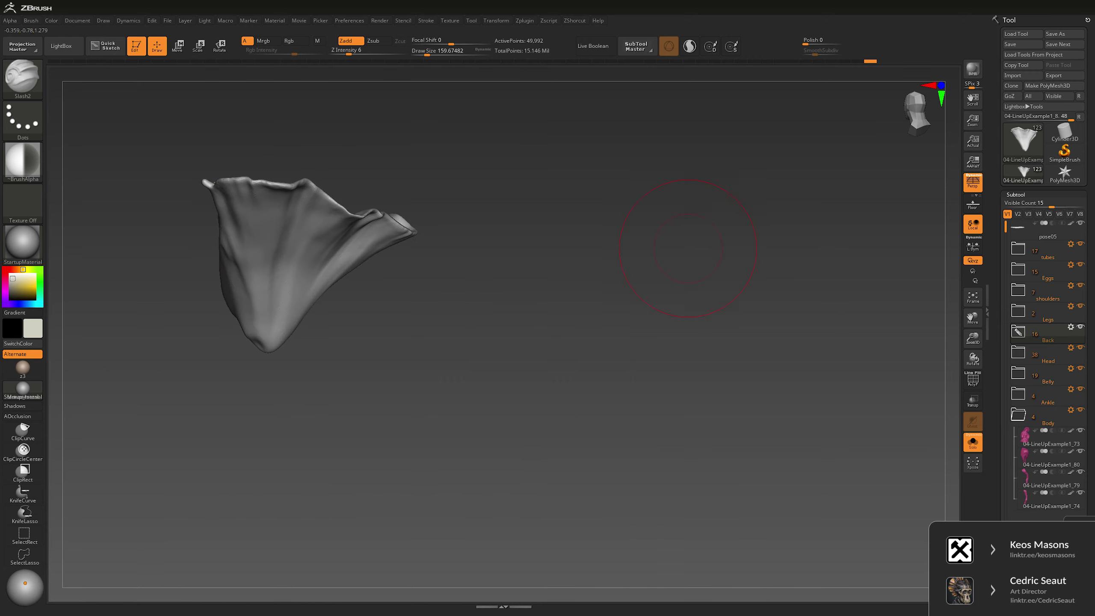
key(b)
key(c)
key(l)
key(space)
drag(340, 271, 332, 271)
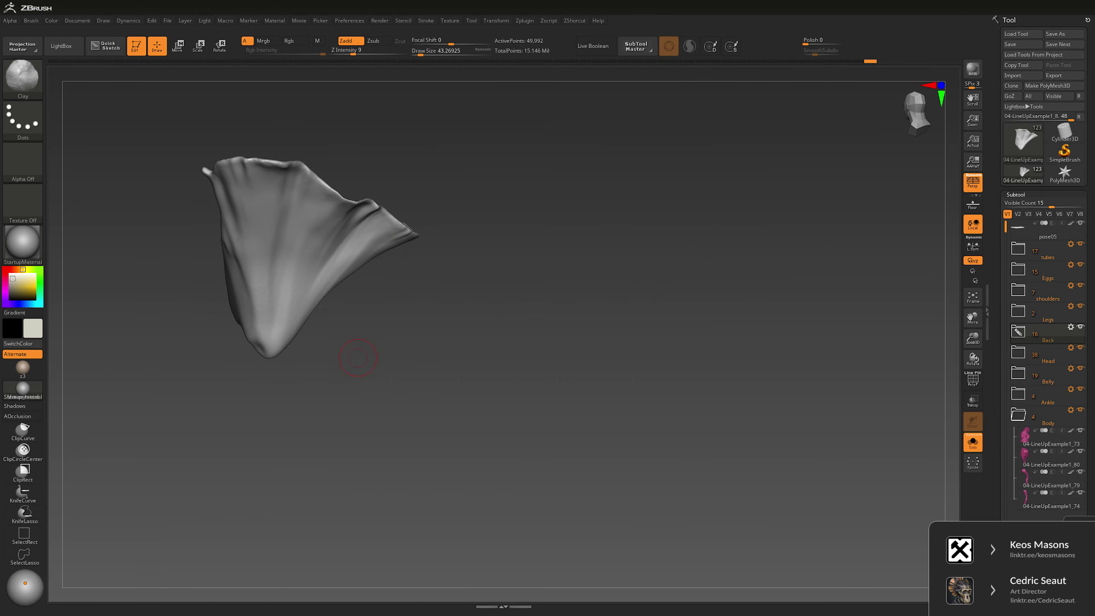
right_drag(354, 276, 372, 266)
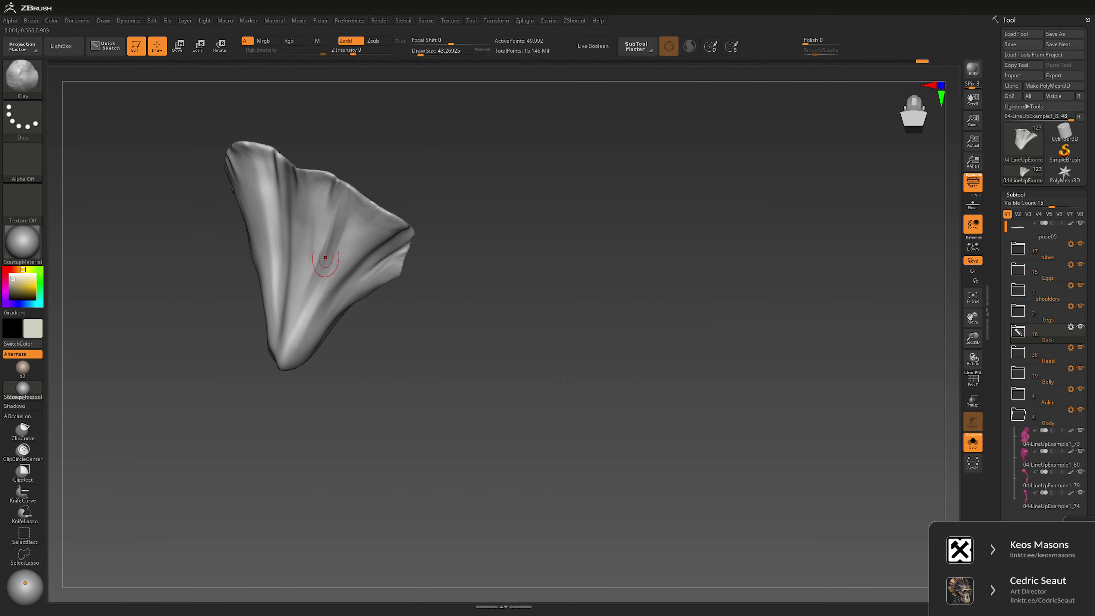
Step: Rework the inner folds and curled rim of the 04-LineUpExample1_8 petal with the Clay brush
right_drag(292, 272, 496, 323)
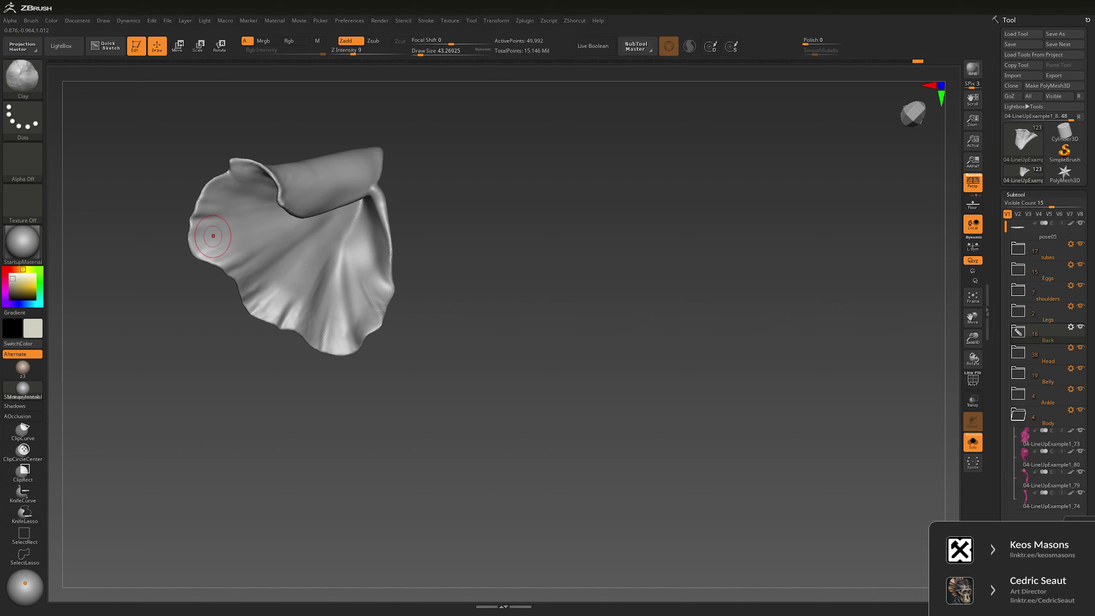
right_drag(293, 259, 275, 258)
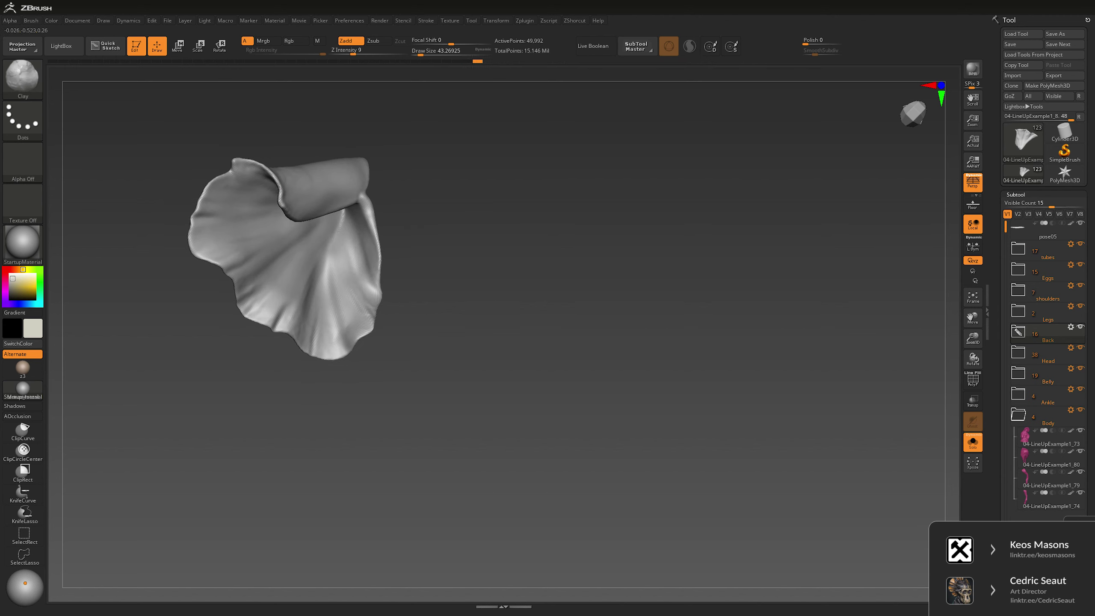
right_drag(413, 316, 354, 307)
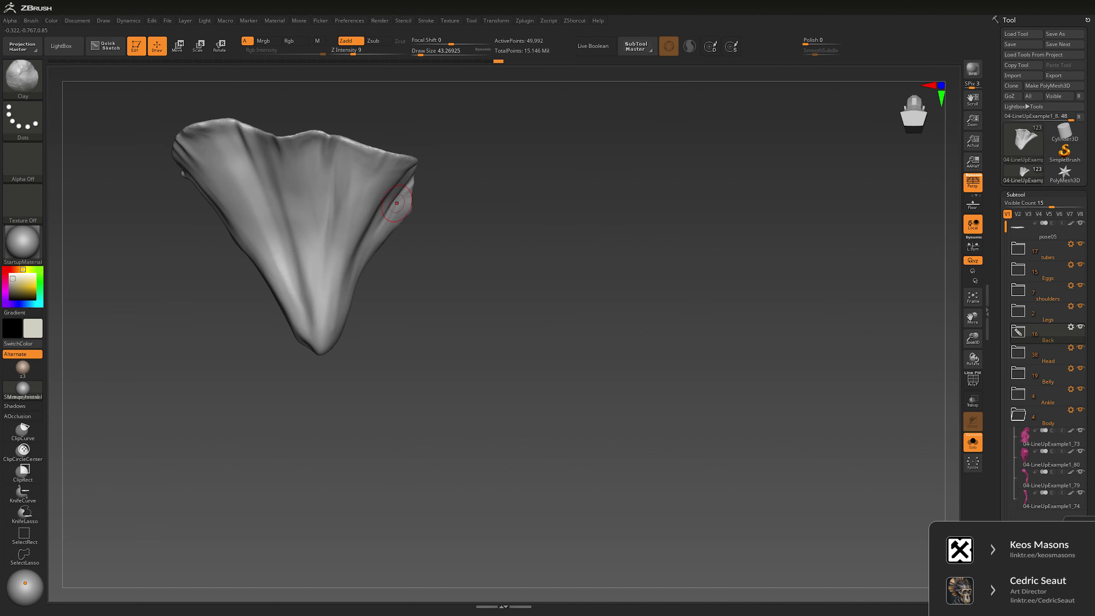
right_drag(396, 203, 362, 188)
Step: Leave the isolated view, select the lower back petal 04-LineUpExample1_13 on the creature and isolate it
click(972, 442)
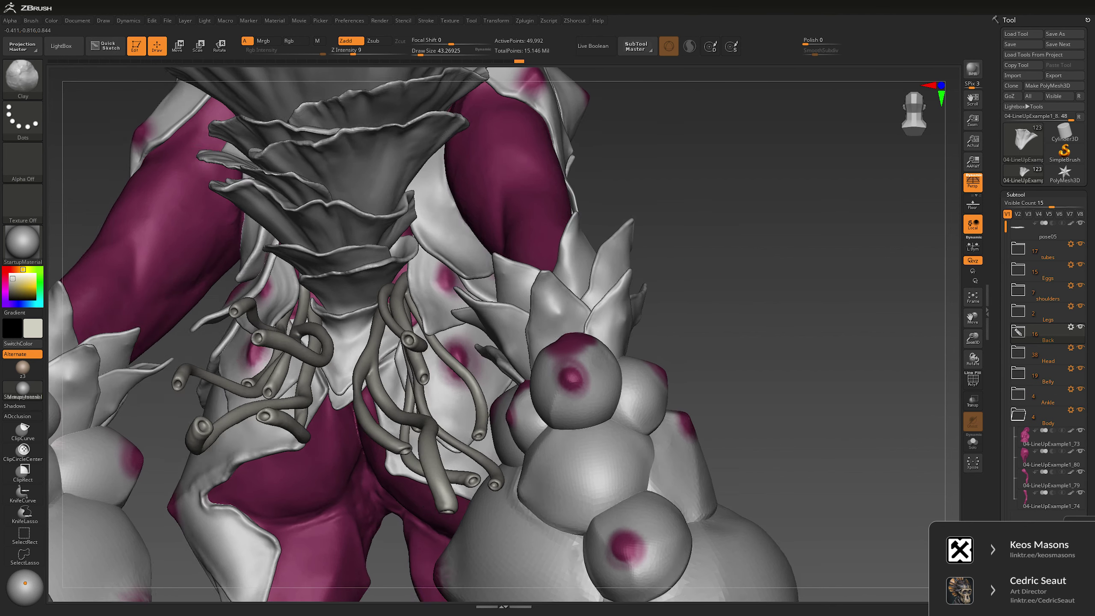
mouse_move(746, 246)
right_down()
mouse_move(638, 235)
mouse_move(662, 224)
mouse_move(653, 290)
mouse_move(638, 275)
right_up()
alt+click(551, 301)
key(shift+ctrl+s)
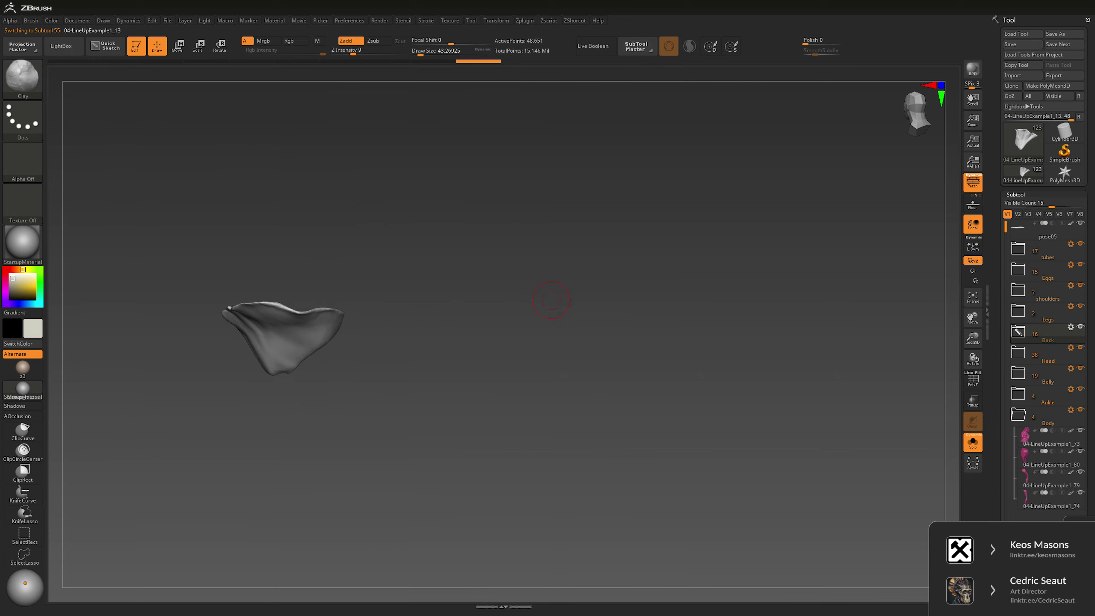
Step: Carve folds running from the petal's rim toward its base with the Slash2 brush at a Draw Size of about 181
mouse_move(551, 300)
right_down()
mouse_move(533, 269)
mouse_move(517, 302)
right_up()
key(b)
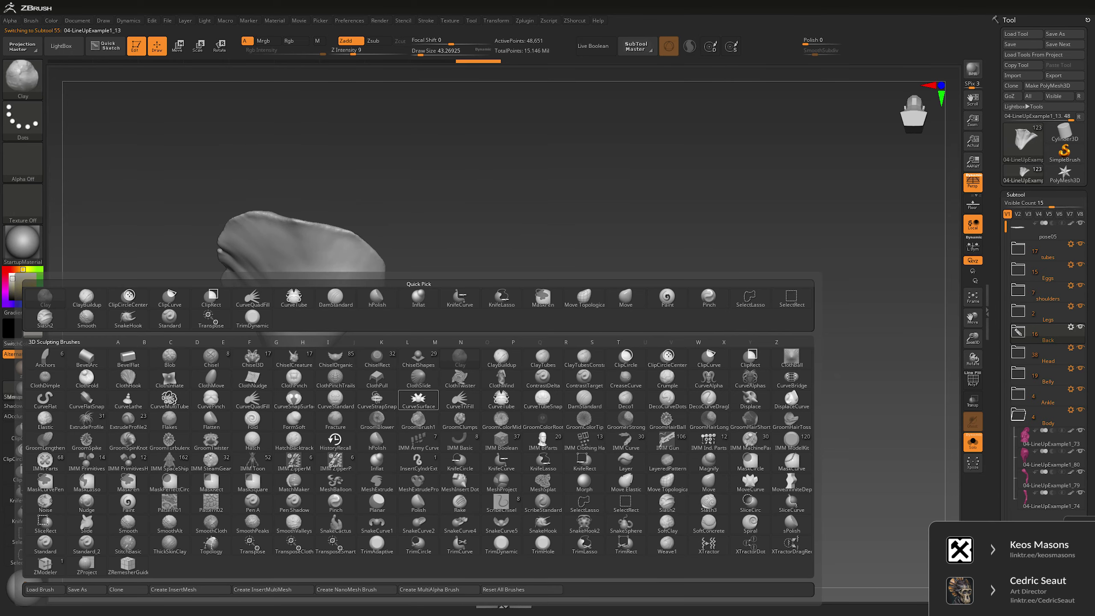
click(45, 317)
key(space)
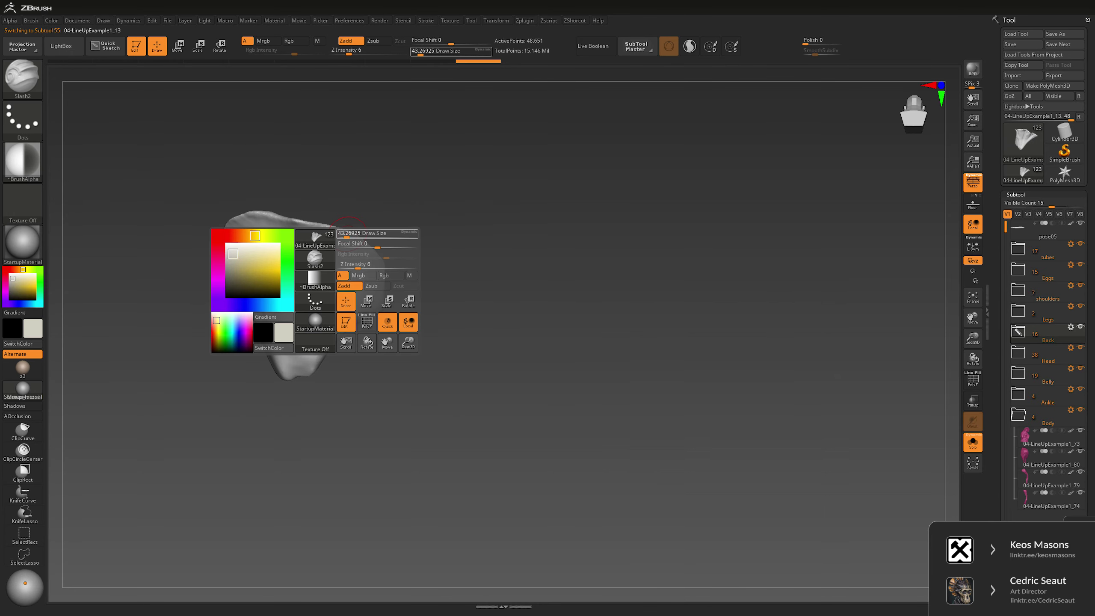
drag(334, 314, 379, 257)
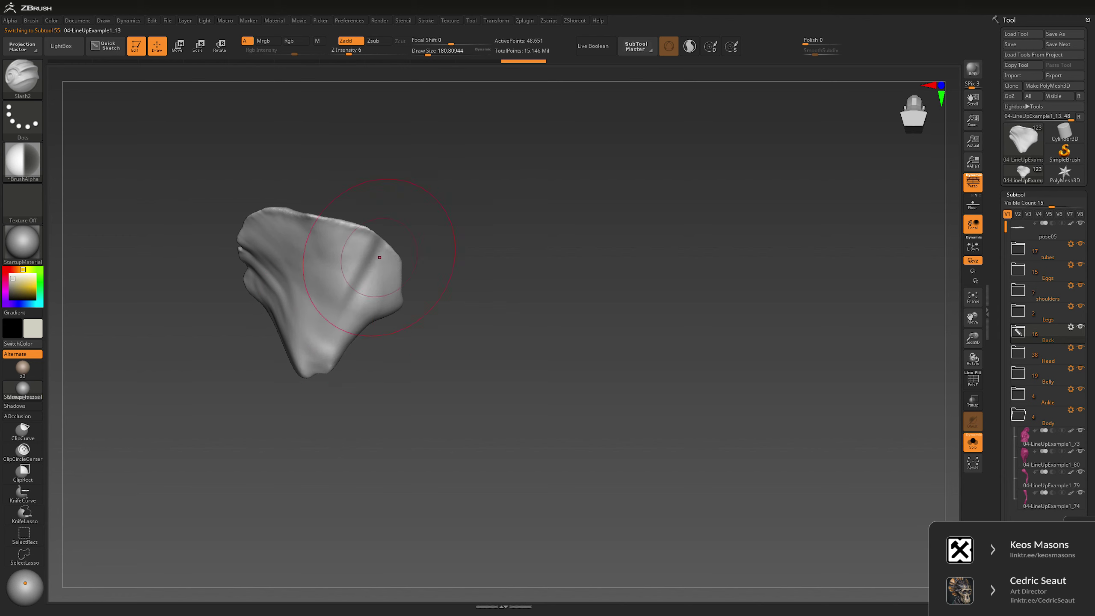
drag(308, 202, 315, 253)
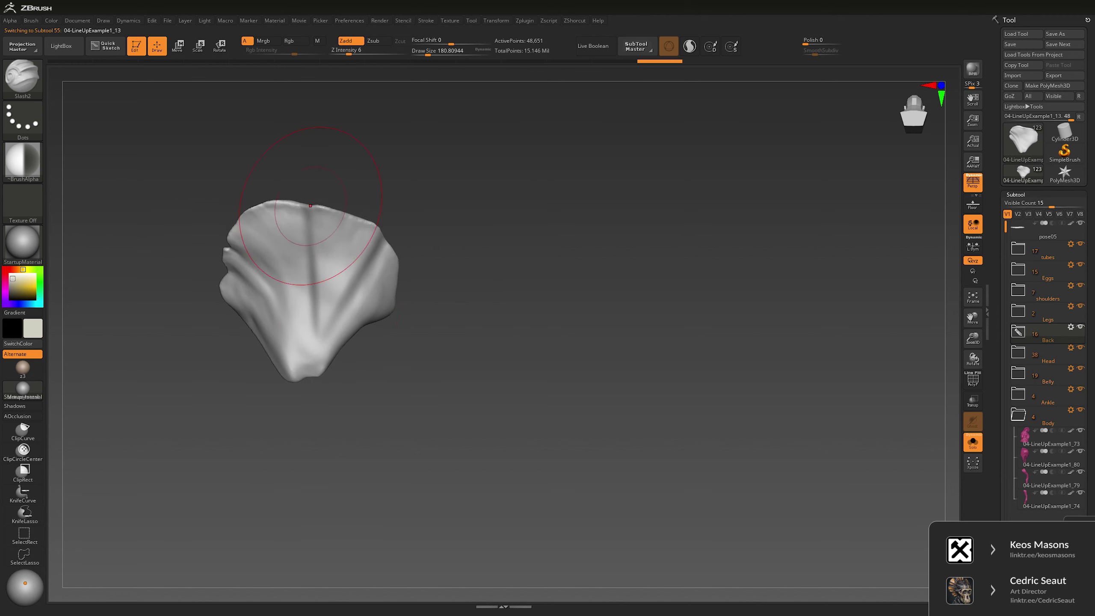
drag(310, 205, 317, 339)
mouse_move(274, 203)
mouse_down()
mouse_move(245, 277)
mouse_move(265, 351)
mouse_up()
mouse_move(225, 259)
mouse_down()
mouse_move(303, 325)
mouse_move(332, 242)
mouse_move(345, 229)
mouse_move(336, 242)
mouse_move(390, 231)
mouse_move(318, 199)
mouse_move(318, 171)
mouse_move(248, 264)
mouse_move(248, 186)
mouse_move(265, 233)
mouse_move(280, 240)
mouse_move(525, 263)
mouse_up()
Step: Sharpen the petal's wavy rim with the Pinch brush at a Draw Size of about 81
right_click(332, 242)
right_click(336, 242)
key(b)
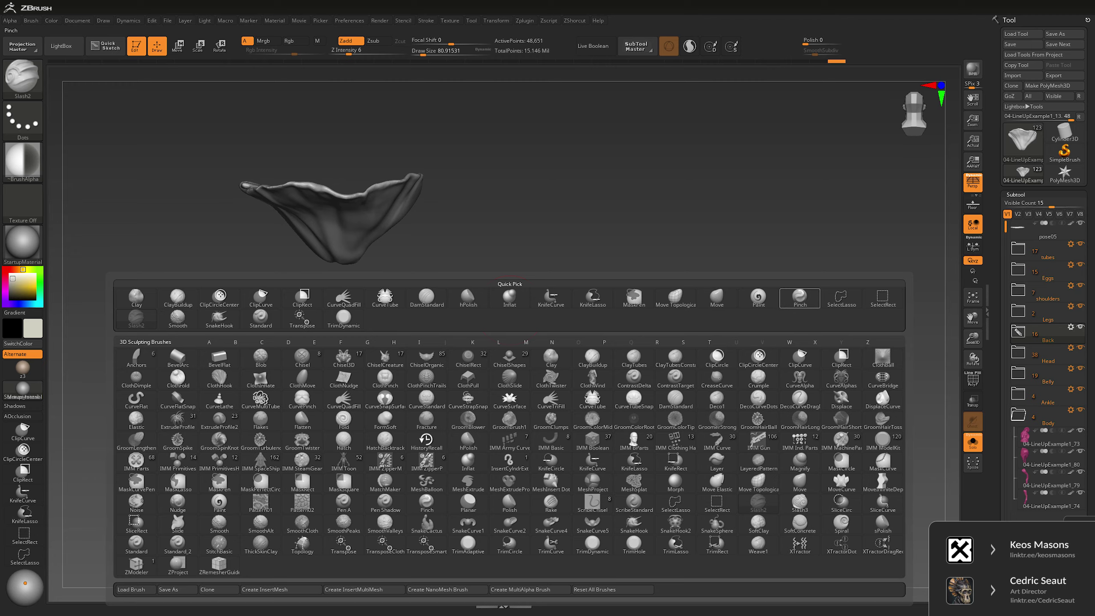
click(800, 297)
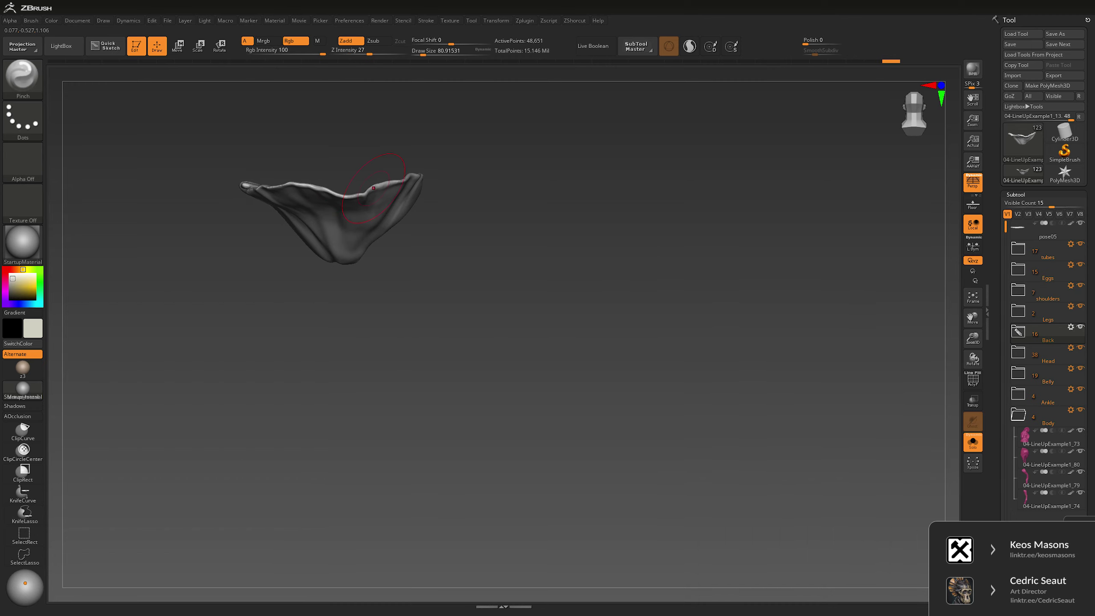
drag(373, 189, 492, 218)
mouse_move(417, 200)
right_down()
mouse_move(365, 197)
mouse_move(388, 181)
right_up()
Step: Adjust the lower petals on the full creature with the Move brush at a Draw Size of about 160, then isolate 04-LineUpExample1_13
click(972, 442)
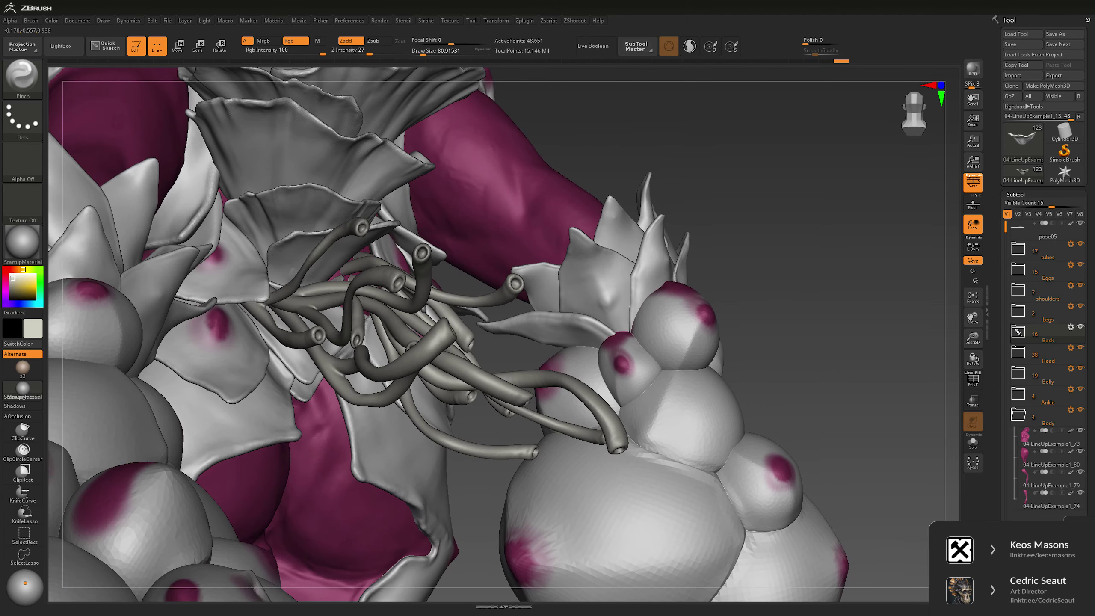
mouse_move(733, 242)
right_down()
mouse_move(845, 222)
mouse_move(438, 246)
right_up()
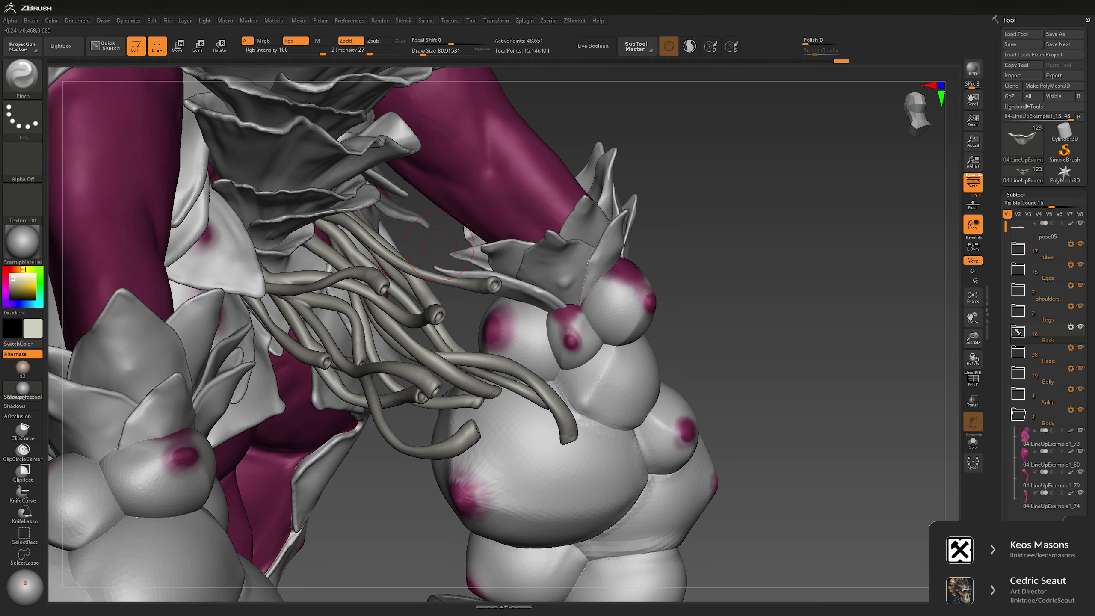
alt+click(273, 238)
key(b)
key(m)
key(v)
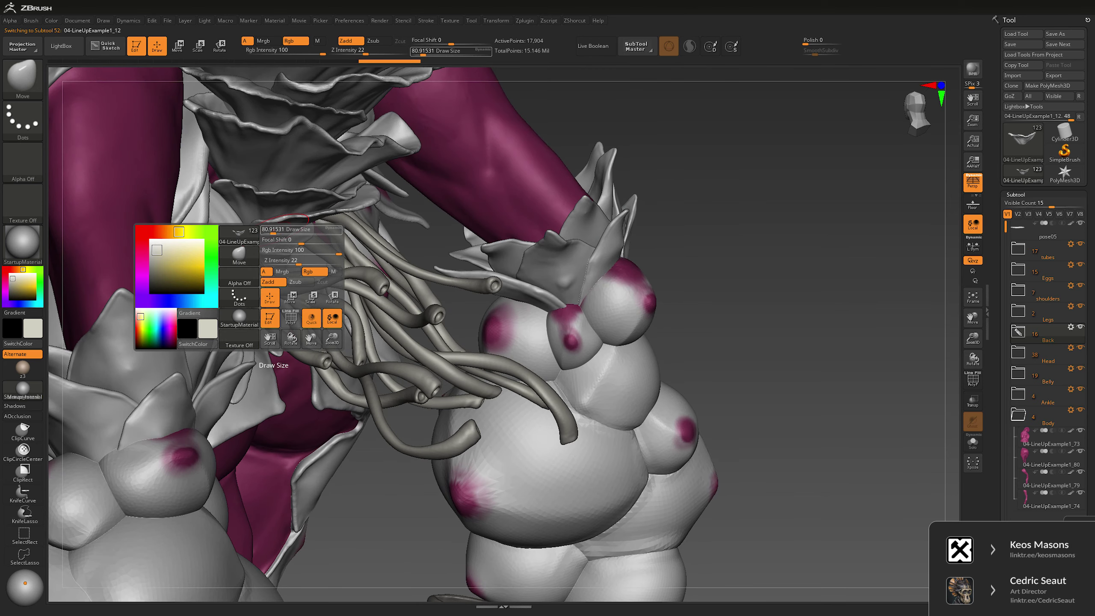
mouse_move(438, 246)
right_down()
mouse_move(552, 237)
mouse_move(317, 207)
right_up()
alt+click(317, 207)
key(shift+s)
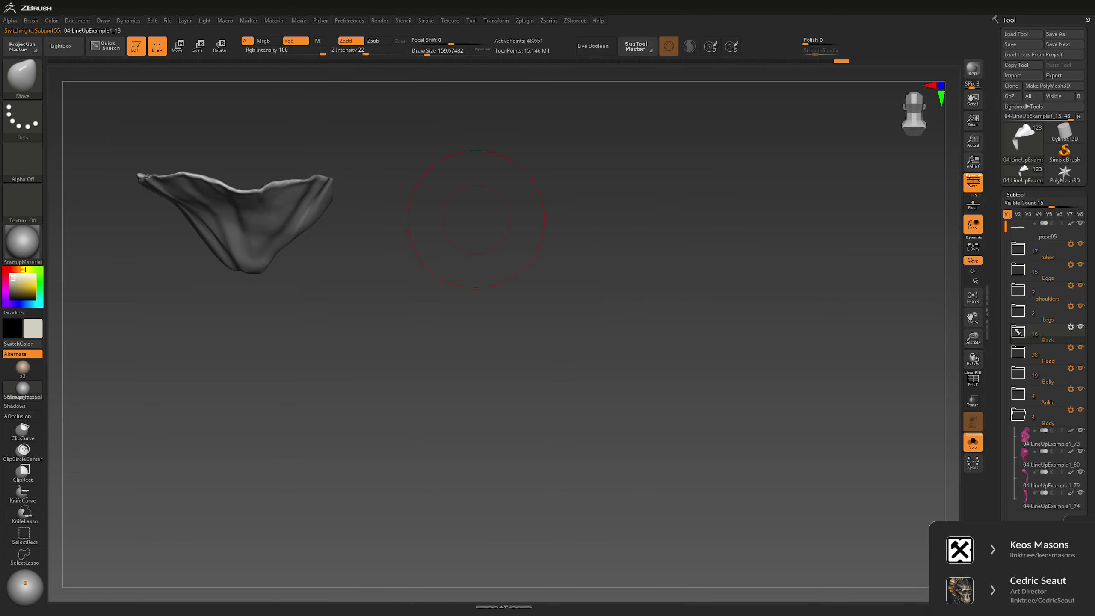
Step: Build up and soften the petal's folds with the Clay brush at a Draw Size of about 74
right_drag(476, 220, 495, 178)
key(b)
key(c)
key(l)
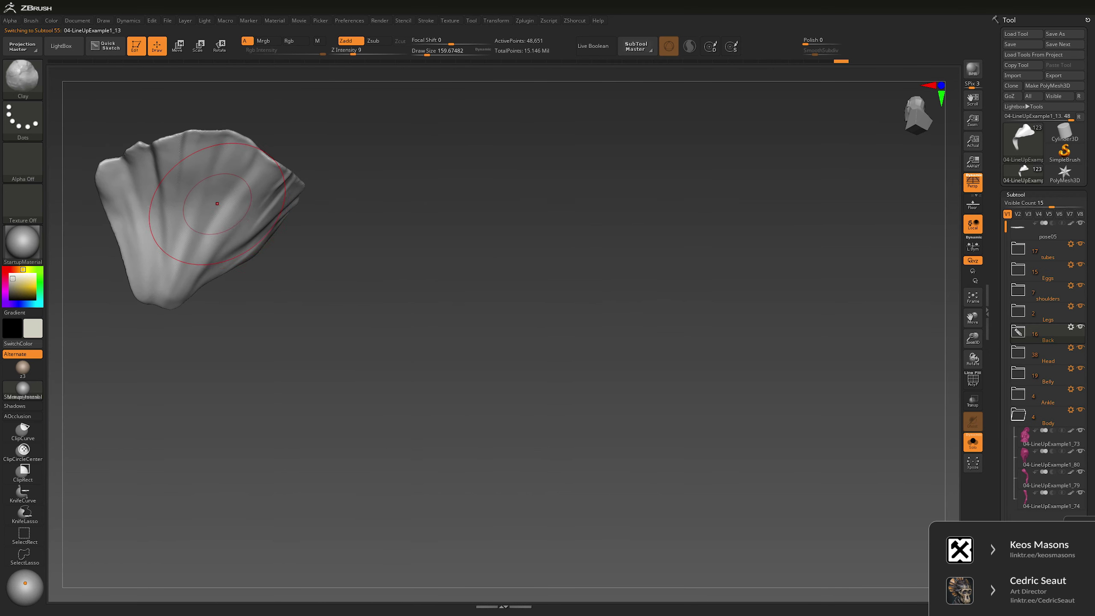
key(space)
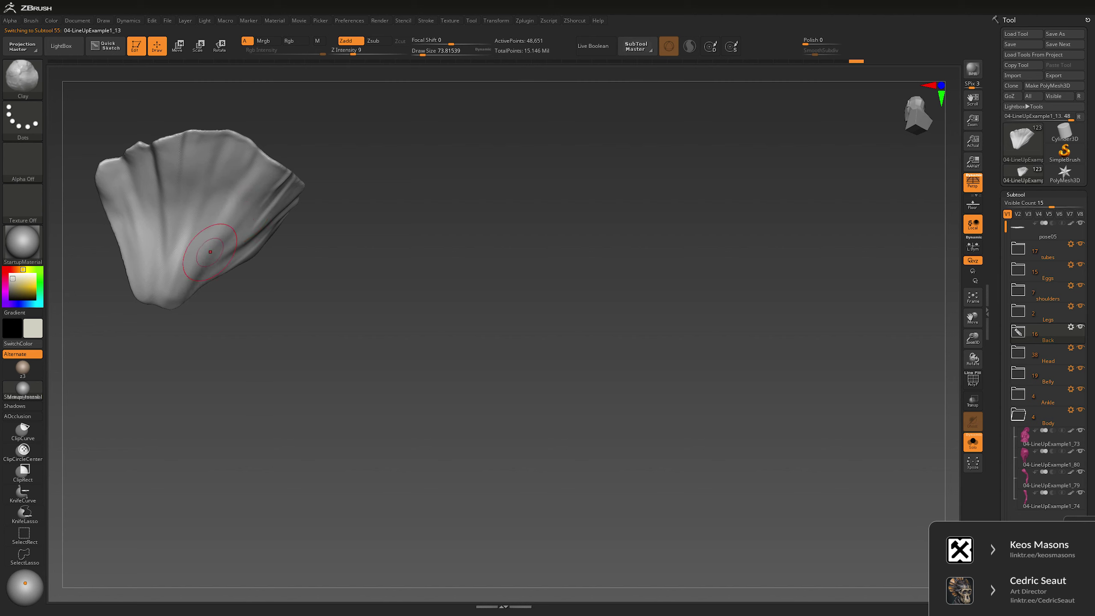
right_drag(159, 173, 300, 147)
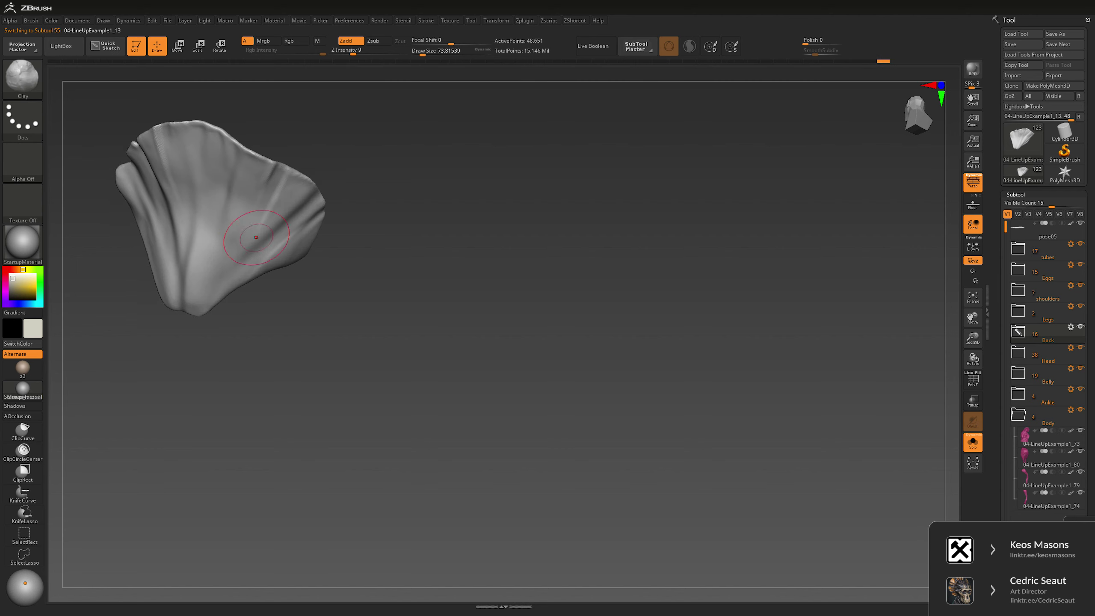
right_drag(196, 223, 183, 207)
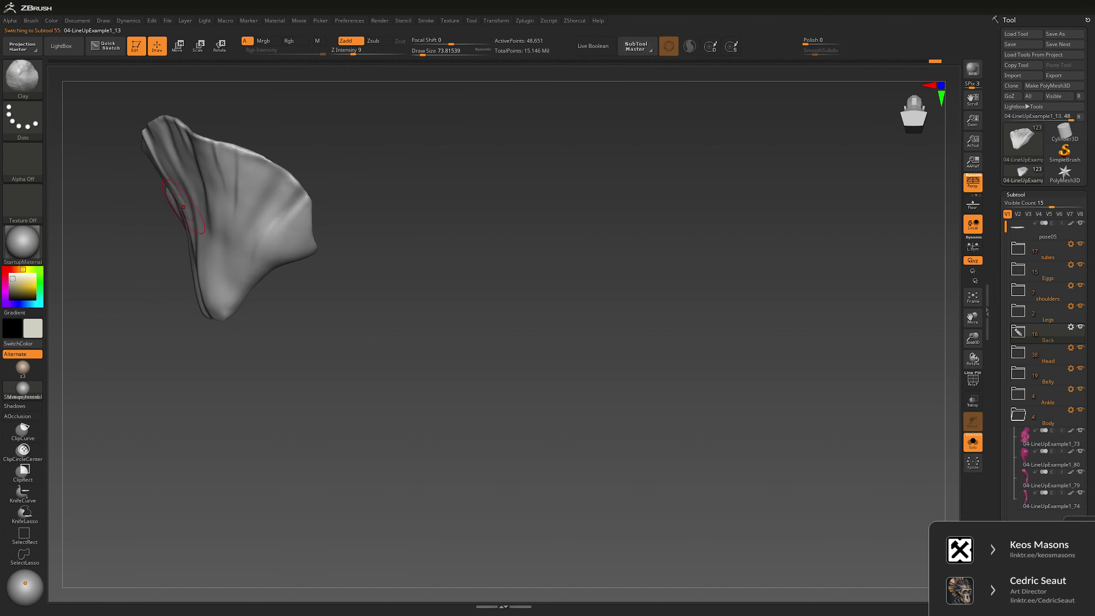
Step: Reshape the petal's folded side edge with the Move brush at a Draw Size of about 113
key(b)
key(m)
key(v)
key(space)
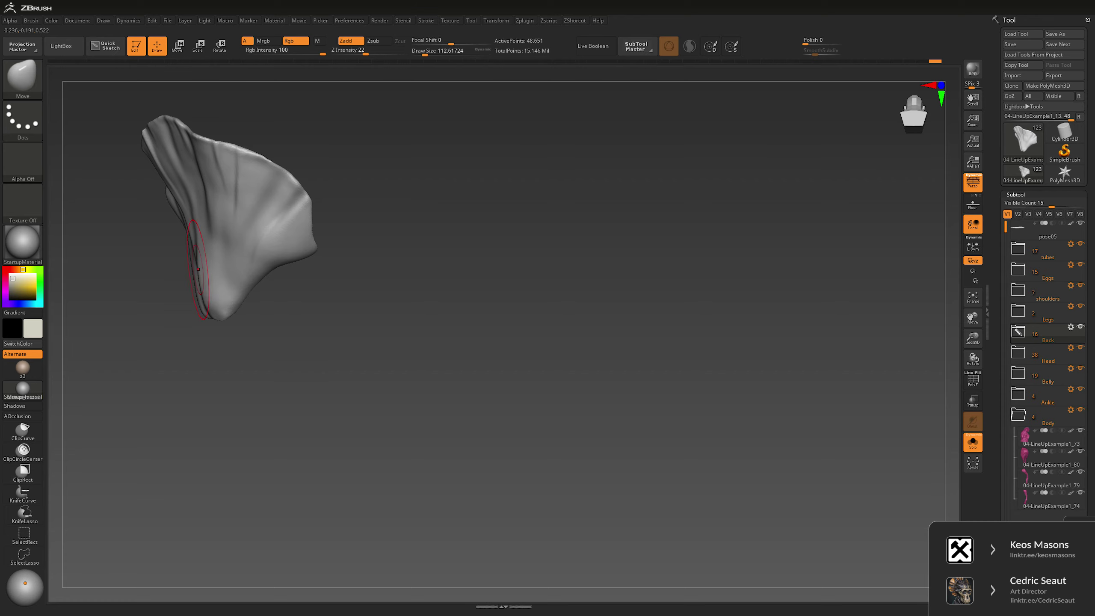
Step: Show the full creature again, select the neighbouring petal 04-LineUpExample1_12 and isolate it
click(973, 442)
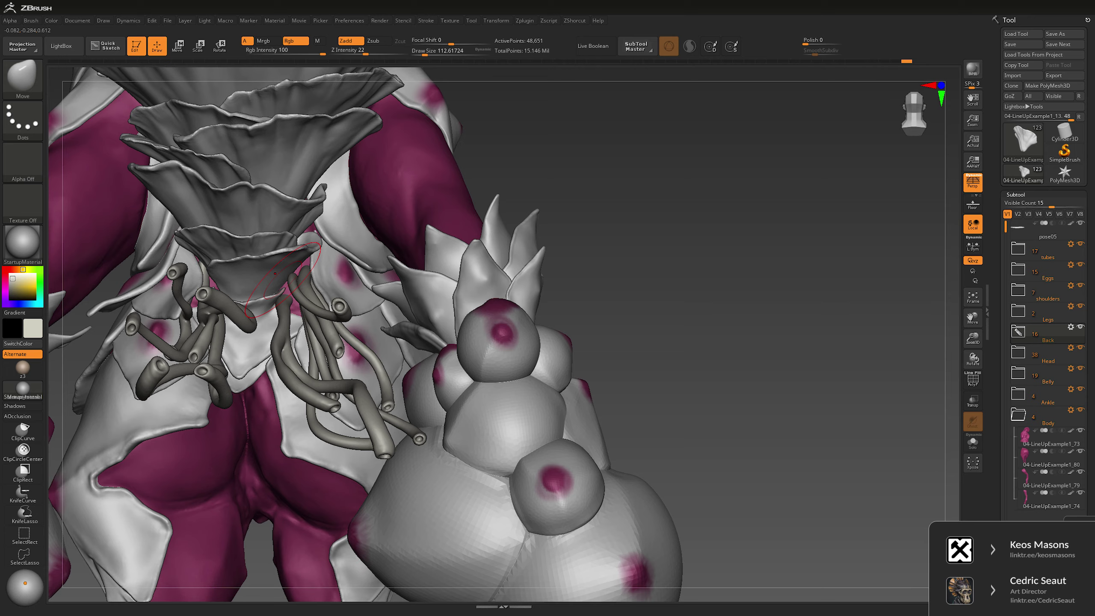
alt+click(460, 228)
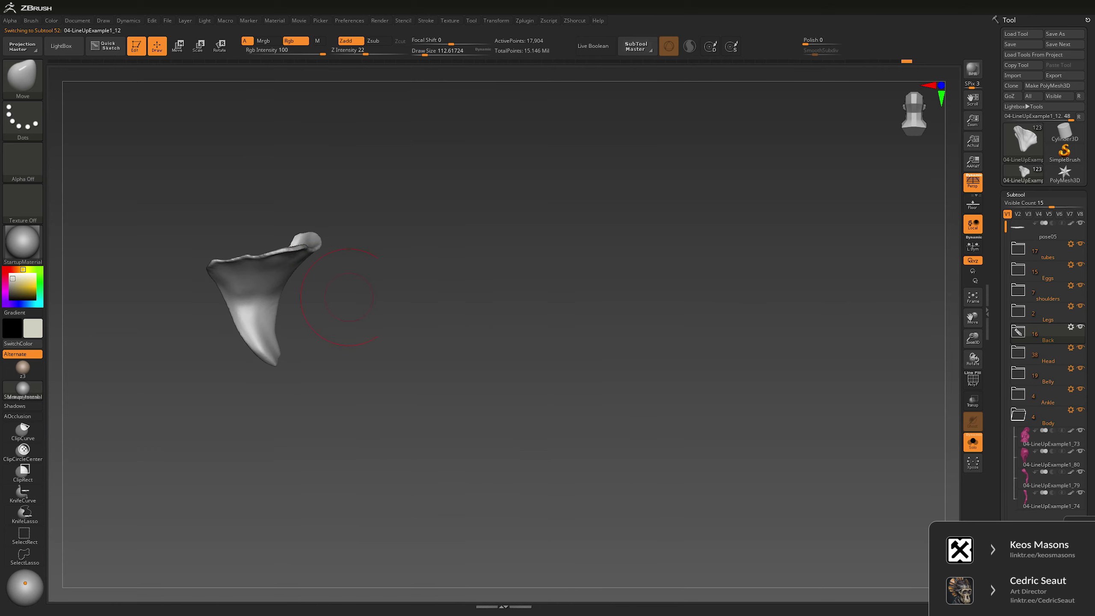
key(ctrl+shift+s)
Step: Carve broad folds down the 04-LineUpExample1_12 petal with the Slash2 brush at a Draw Size of about 203, undoing an unwanted stroke
key(b)
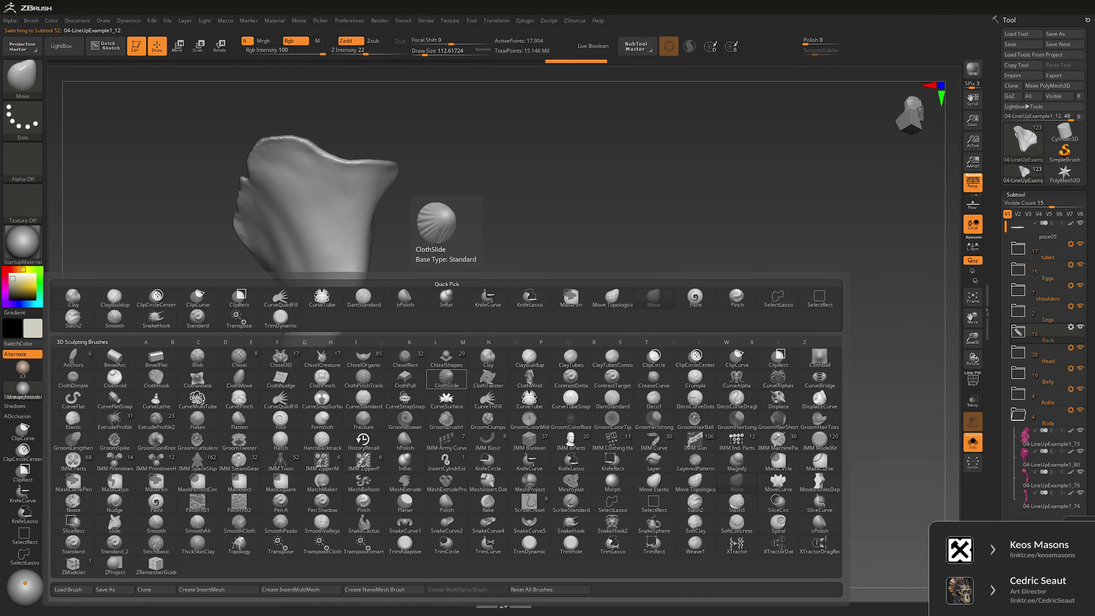
key(b)
key(s)
key(l)
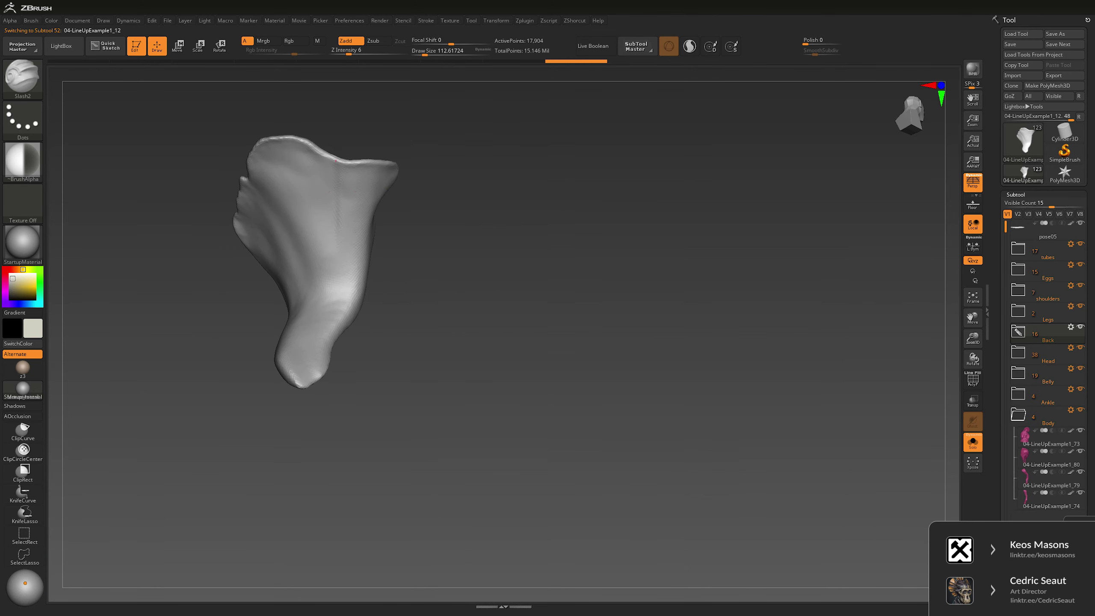
key(space)
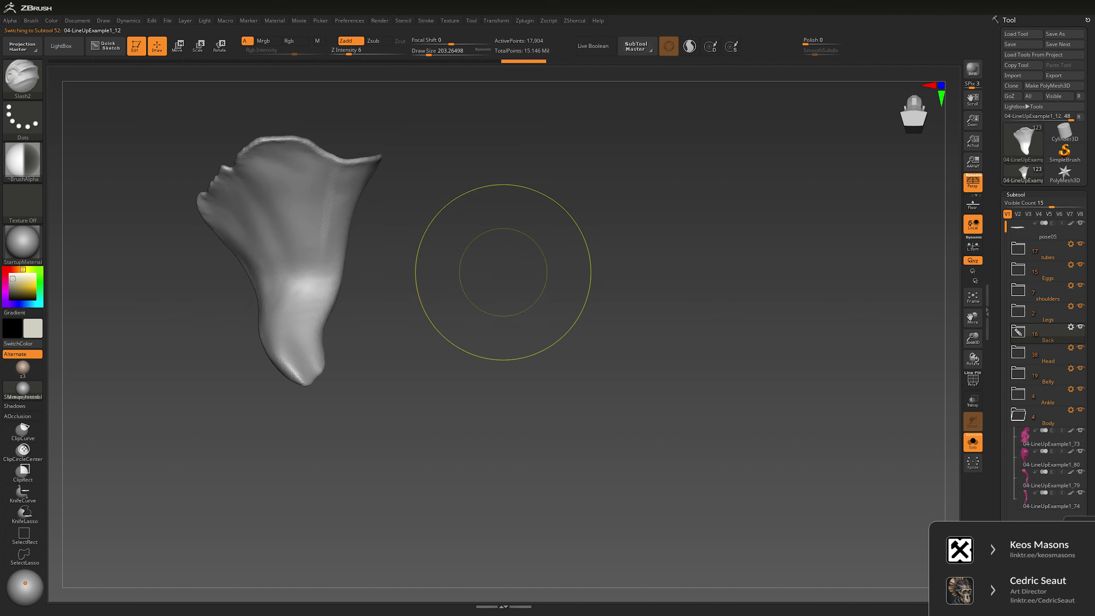
drag(503, 272, 556, 278)
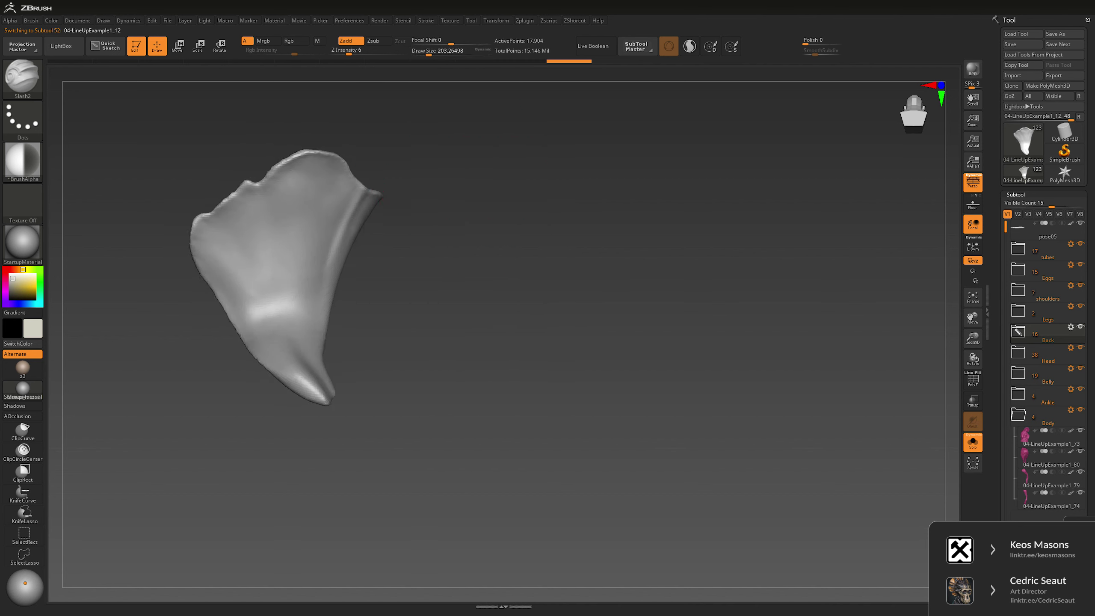
drag(276, 196, 281, 276)
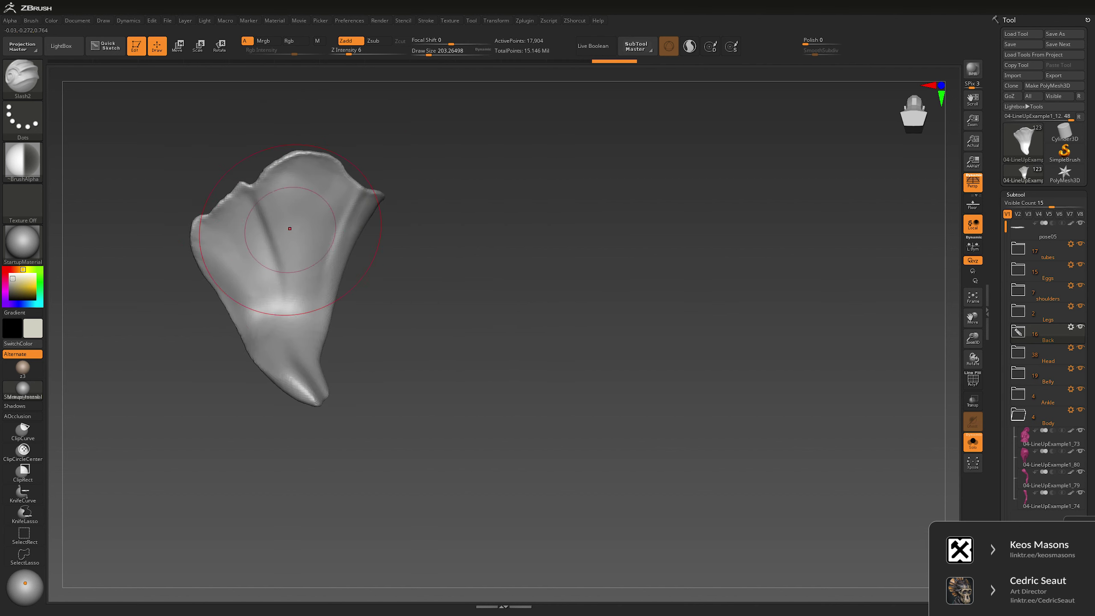
mouse_move(319, 112)
mouse_down()
mouse_move(190, 198)
mouse_move(241, 268)
mouse_move(281, 362)
mouse_up()
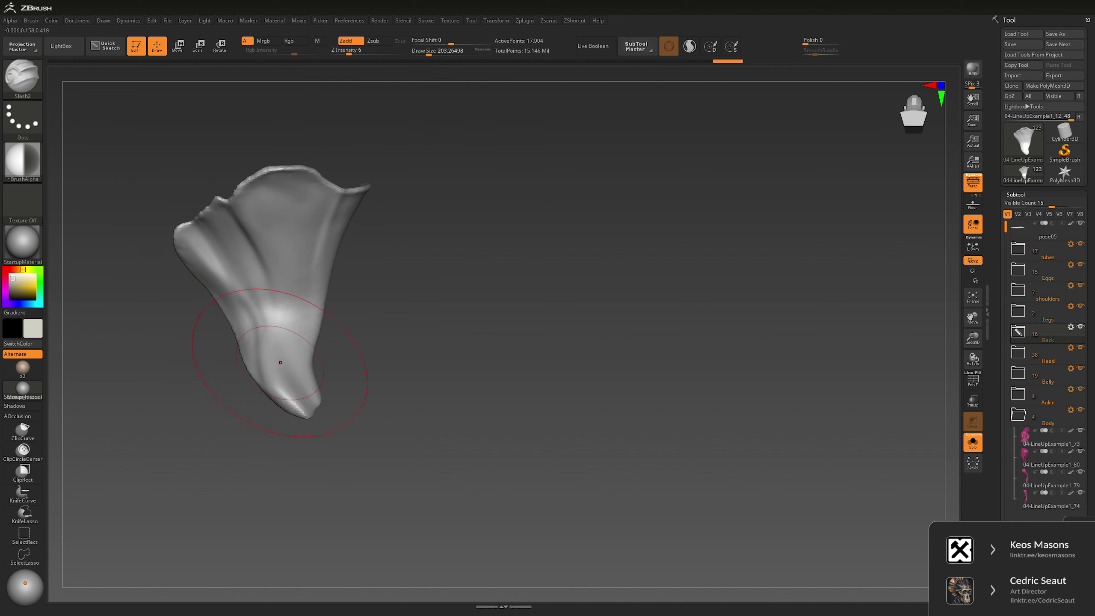
drag(306, 282, 297, 319)
key(ctrl+z)
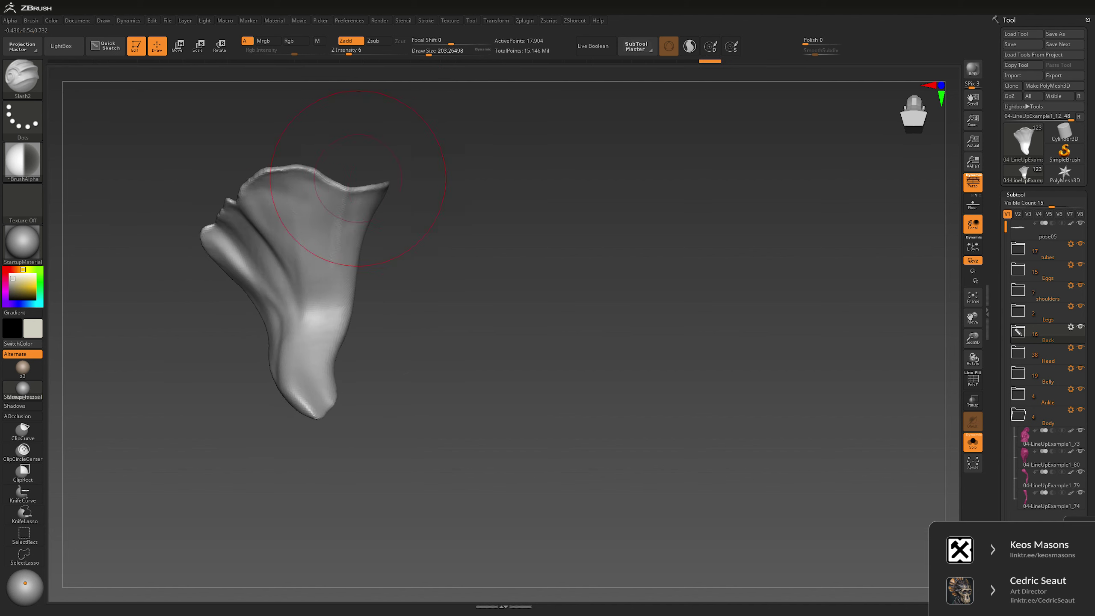
Step: Reduce the Slash2 Draw Size to about 104 and add finer folds below the rim, stepping through the undo history
drag(335, 182, 388, 216)
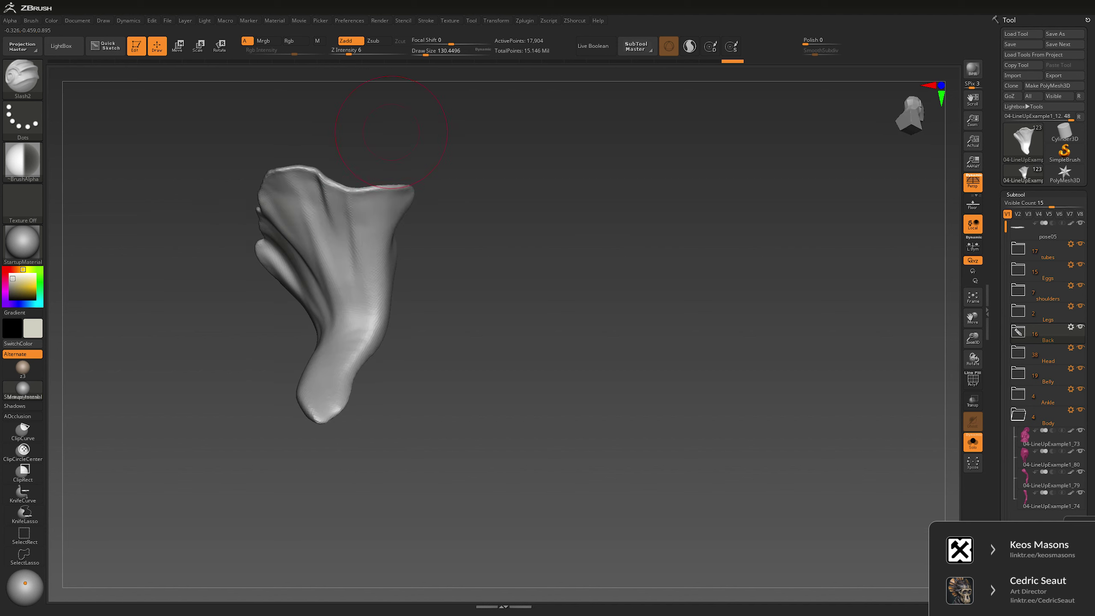
key(space)
drag(379, 175, 508, 140)
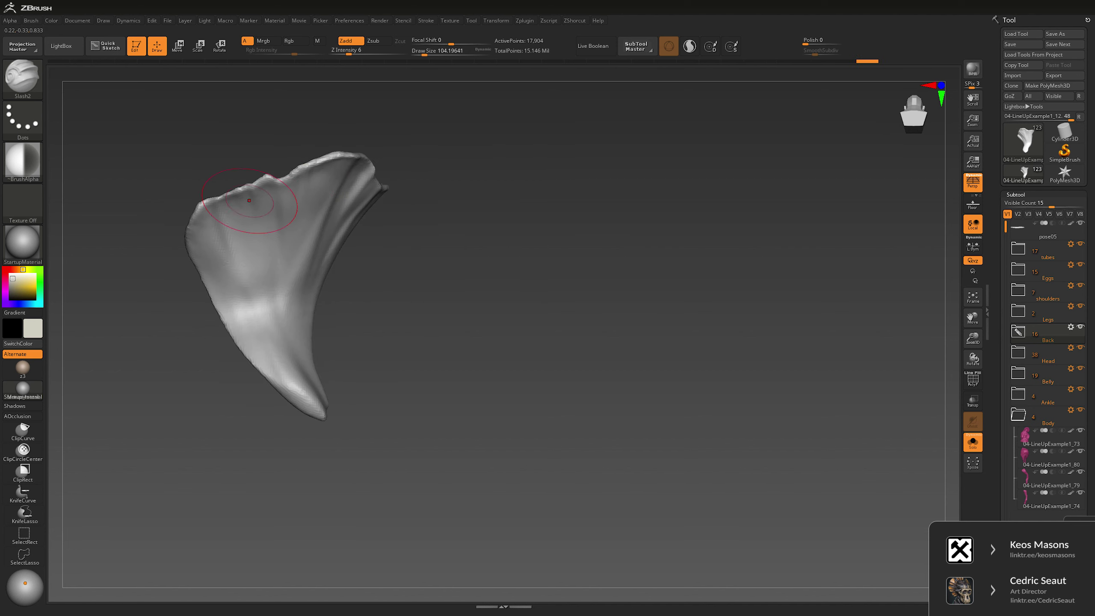
key(ctrl+shift+z)
key(ctrl+shift+z)
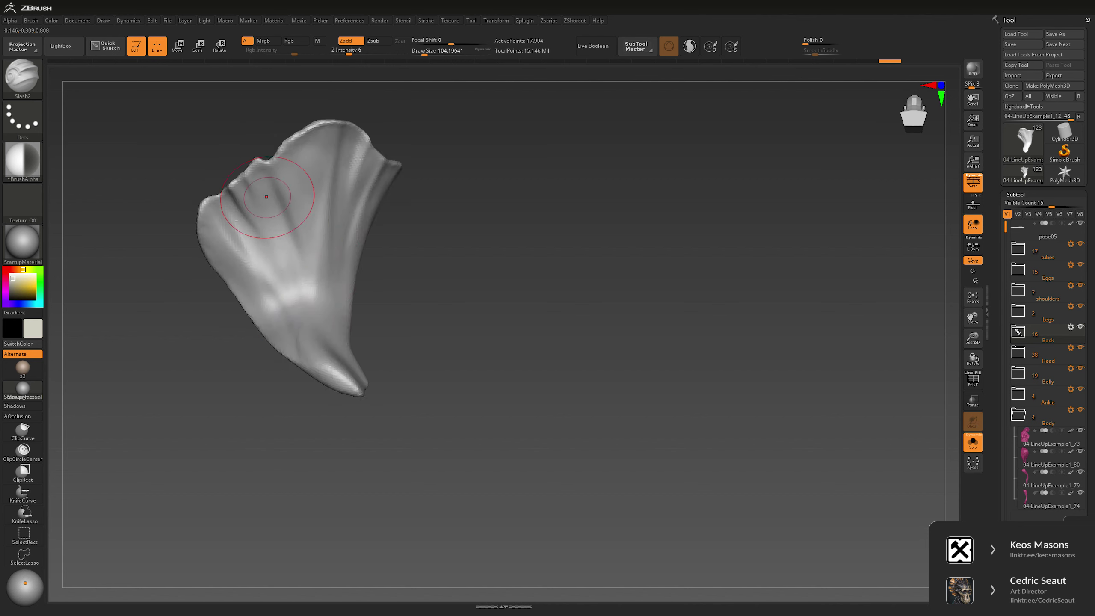
key(ctrl+z)
key(ctrl+z)
key(ctrl+z)
key(ctrl+z)
key(ctrl+z)
Step: Refine the petal's folds with the Clay brush at a Draw Size of about 54, undoing and redoing strokes to compare
key(b)
key(c)
key(l)
key(space)
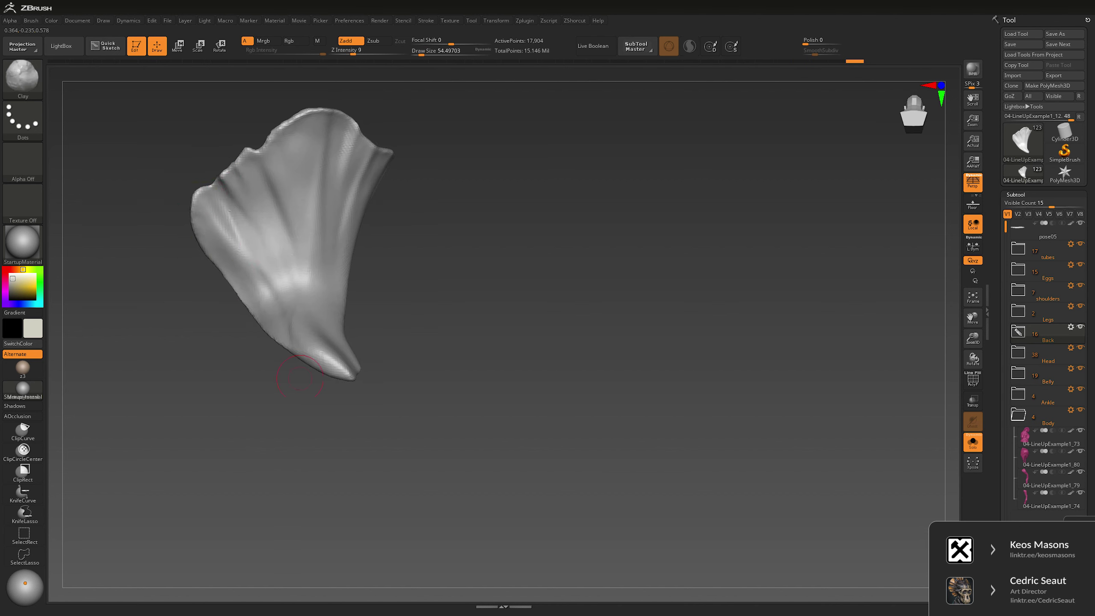
key(ctrl+shift+z)
key(ctrl+shift+z)
key(ctrl+shift+z)
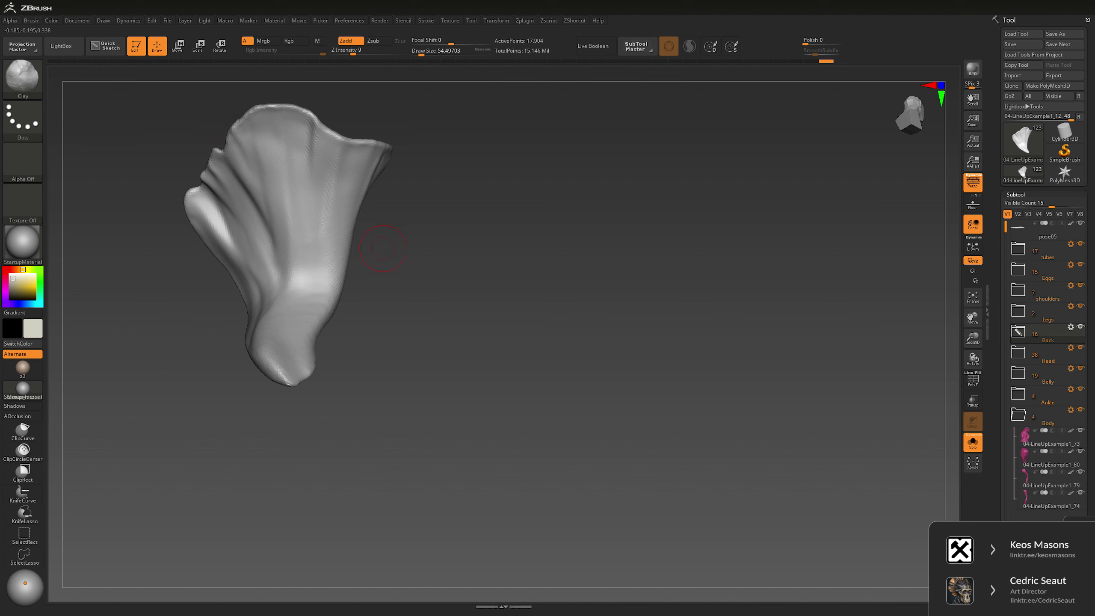
key(ctrl+shift+z)
right_drag(326, 284, 350, 158)
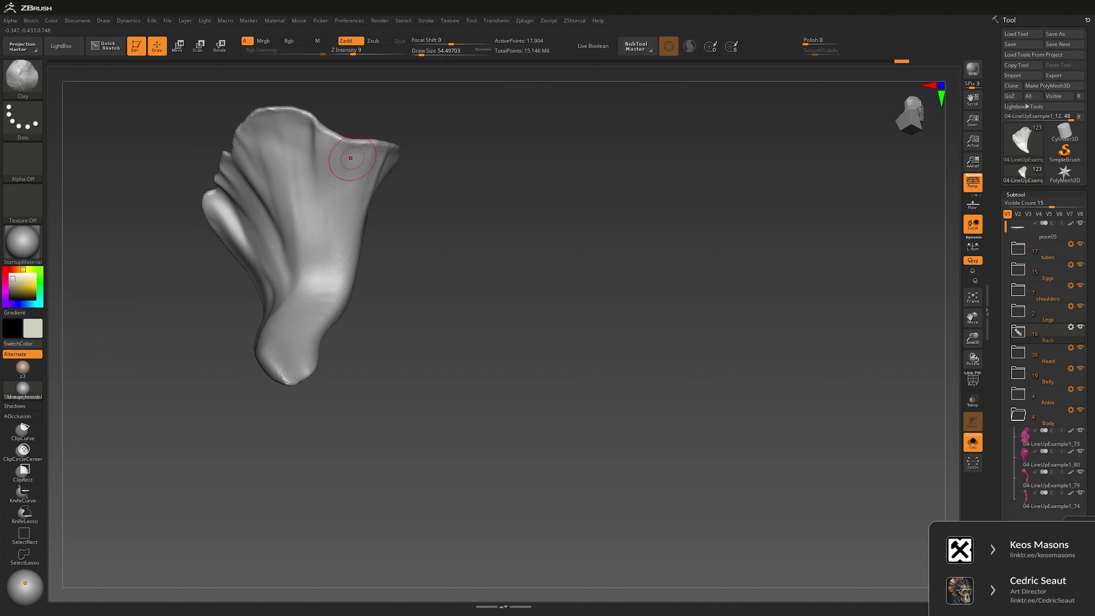
key(ctrl+z)
key(ctrl+z)
key(ctrl+z)
key(ctrl+z)
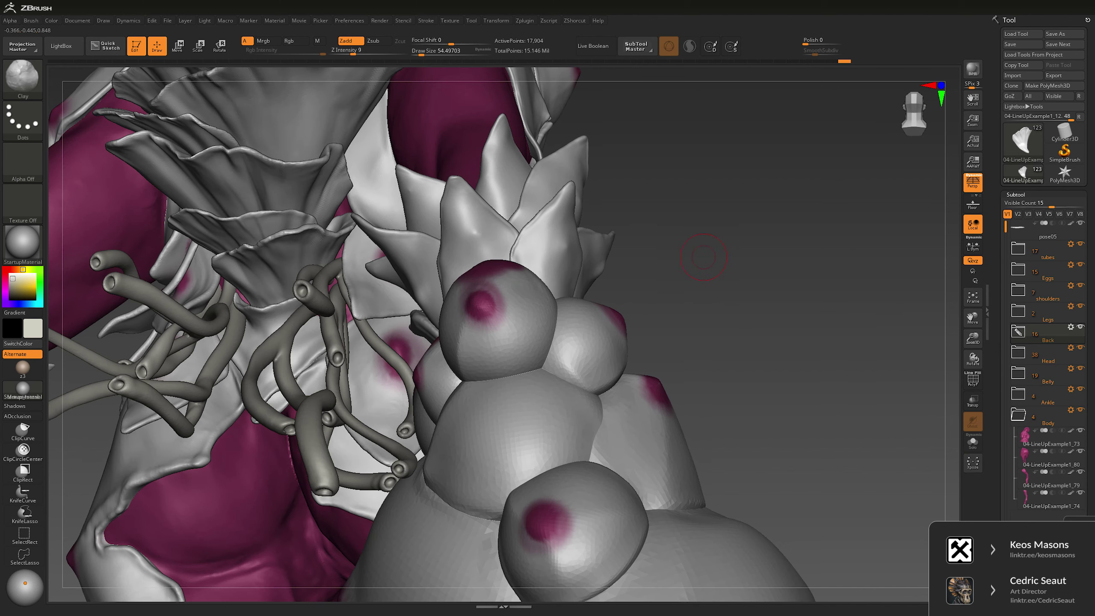
Step: Adjust the shape of the 04-LineUpExample1_12 petal with the Move brush at a Draw Size of about 150
right_drag(704, 257, 555, 235)
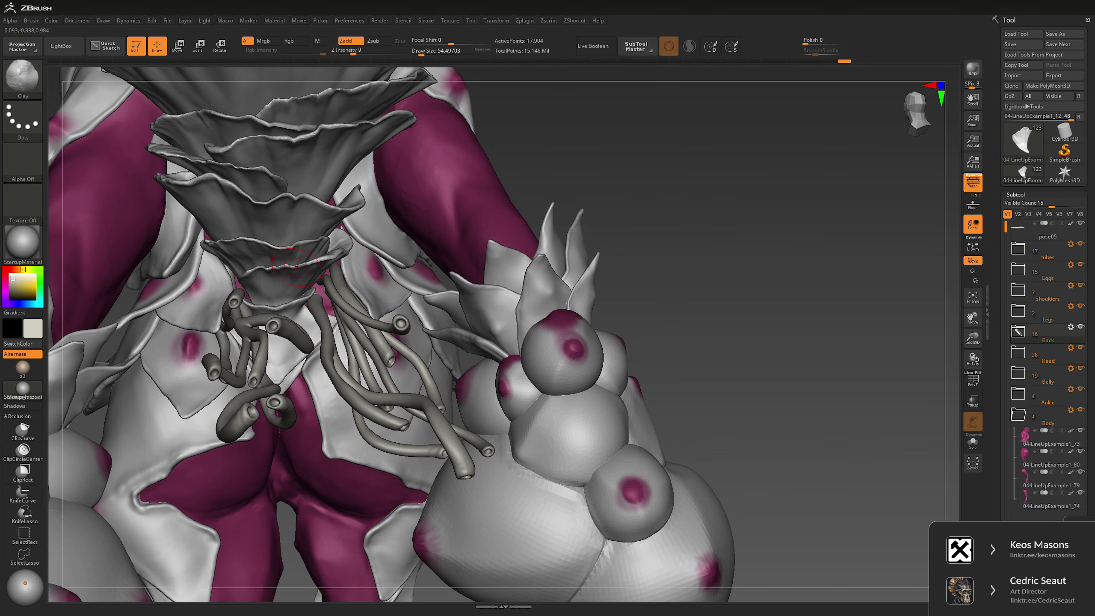
key(b)
key(m)
key(v)
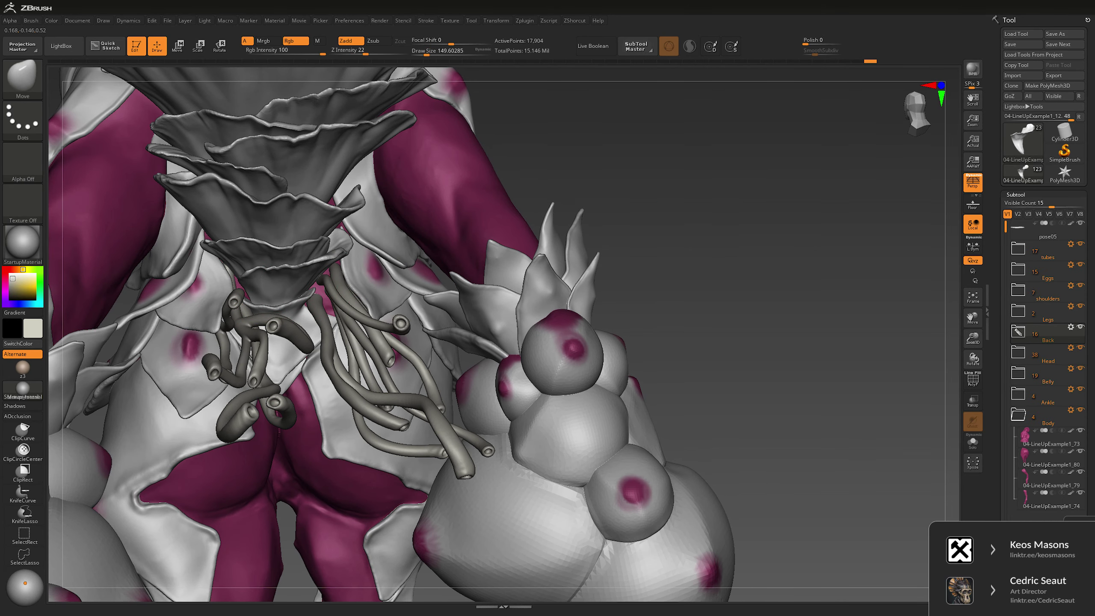
mouse_move(508, 302)
right_down()
mouse_move(431, 317)
mouse_move(674, 255)
mouse_move(500, 252)
right_up()
Step: Sharpen the rim of the same petal with the Pinch brush at a Draw Size of about 67
key(b)
key(p)
key(i)
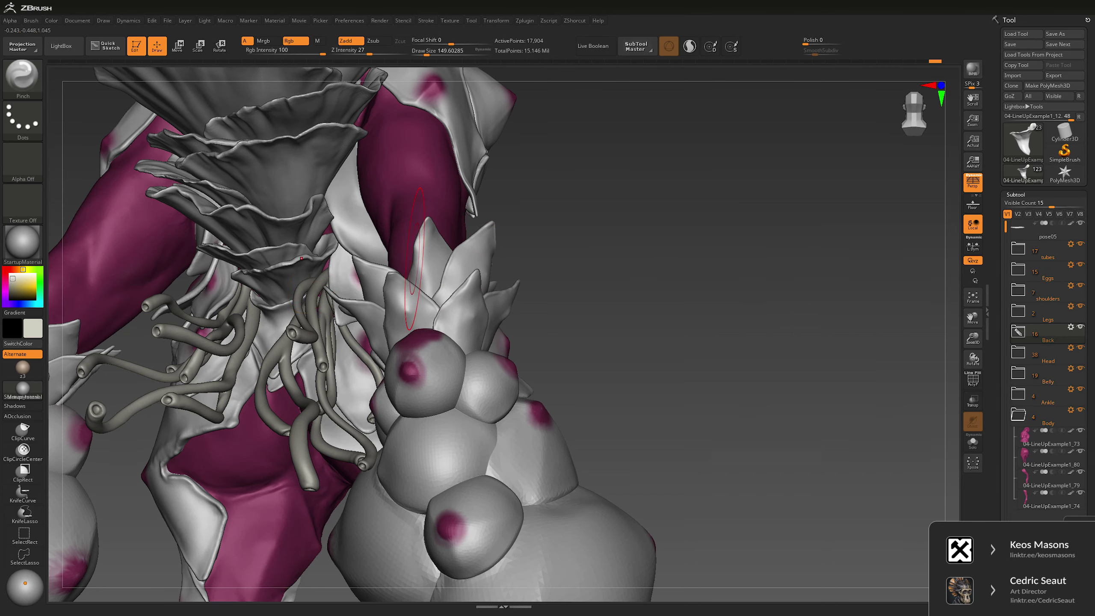
key(space)
drag(328, 264, 293, 267)
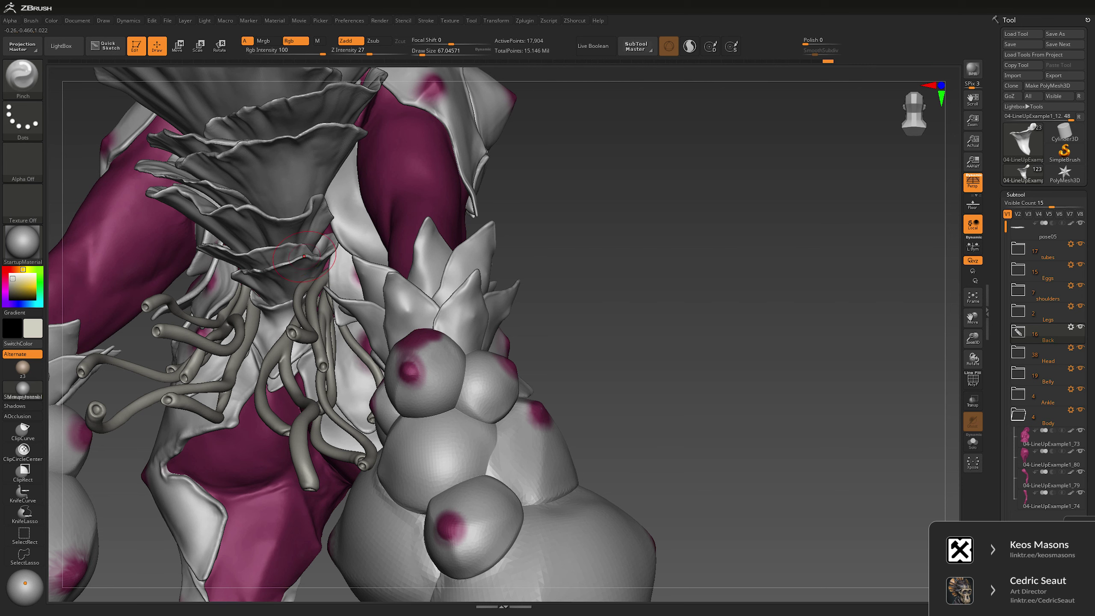
ctrl+right_drag(527, 214, 591, 257)
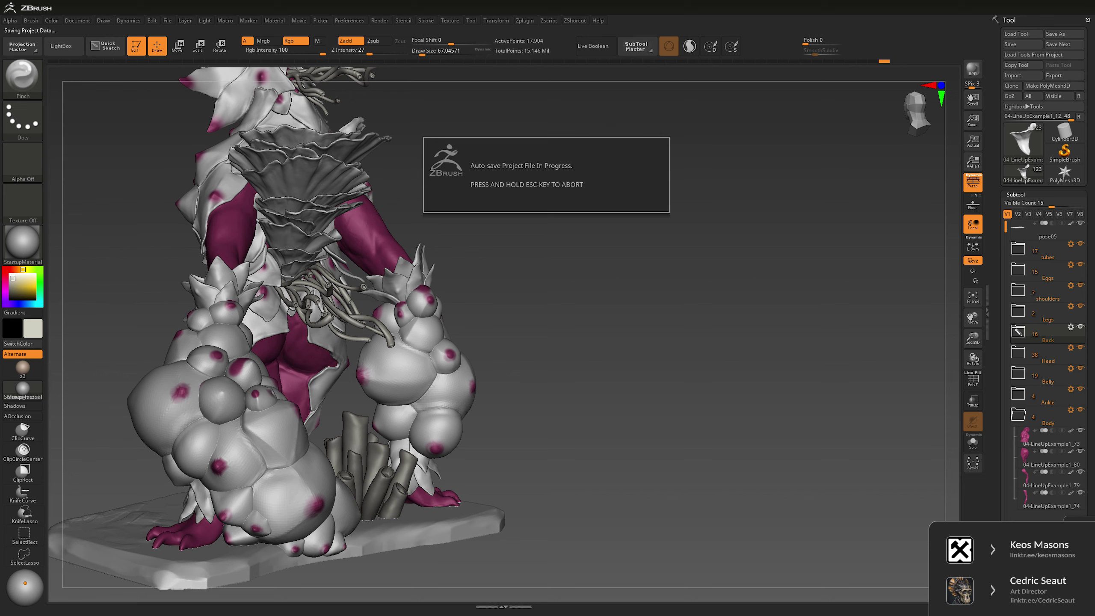
scroll(647, 256, down, 3)
mouse_move(625, 281)
mouse_down()
mouse_move(690, 282)
mouse_move(595, 280)
mouse_move(681, 283)
mouse_move(603, 280)
mouse_move(597, 294)
mouse_move(573, 285)
mouse_move(586, 281)
mouse_up()
scroll(381, 298, up, 5)
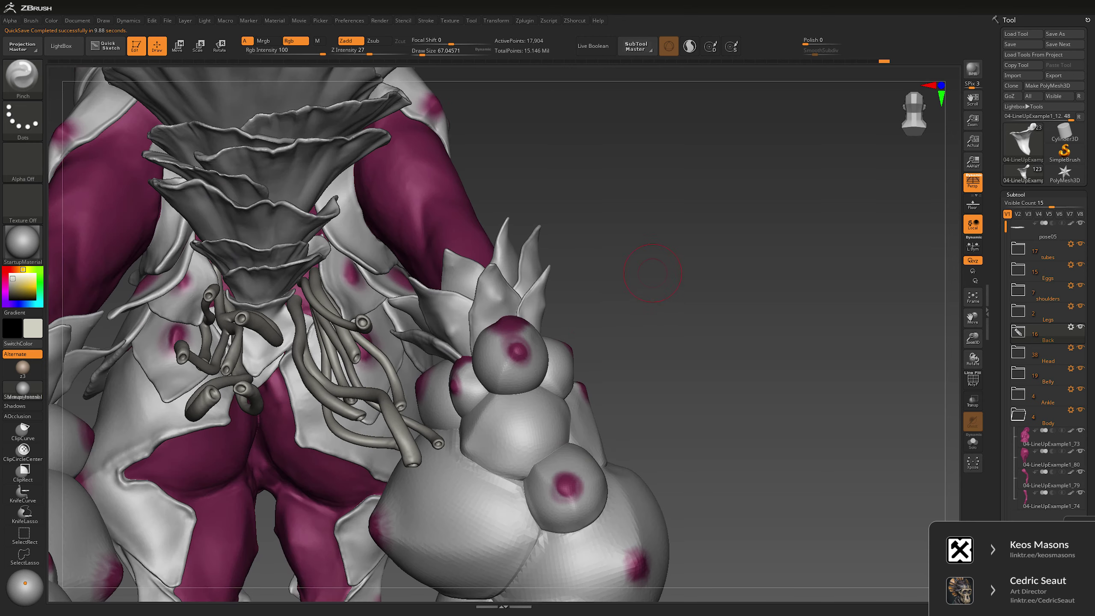
Step: Check the 04-LineUpExample1_12 petal in isolation, then select the lower petal 04-LineUpExample1_22 and isolate it
key(alt+s)
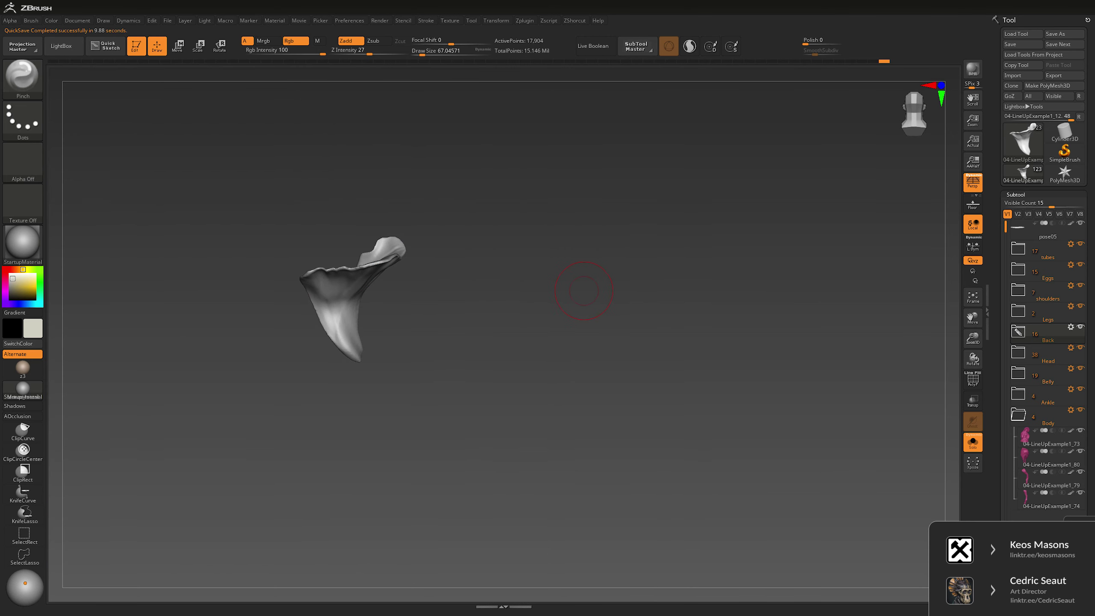
drag(574, 287, 606, 291)
key(alt+s)
right_drag(735, 246, 362, 349)
key(alt+s)
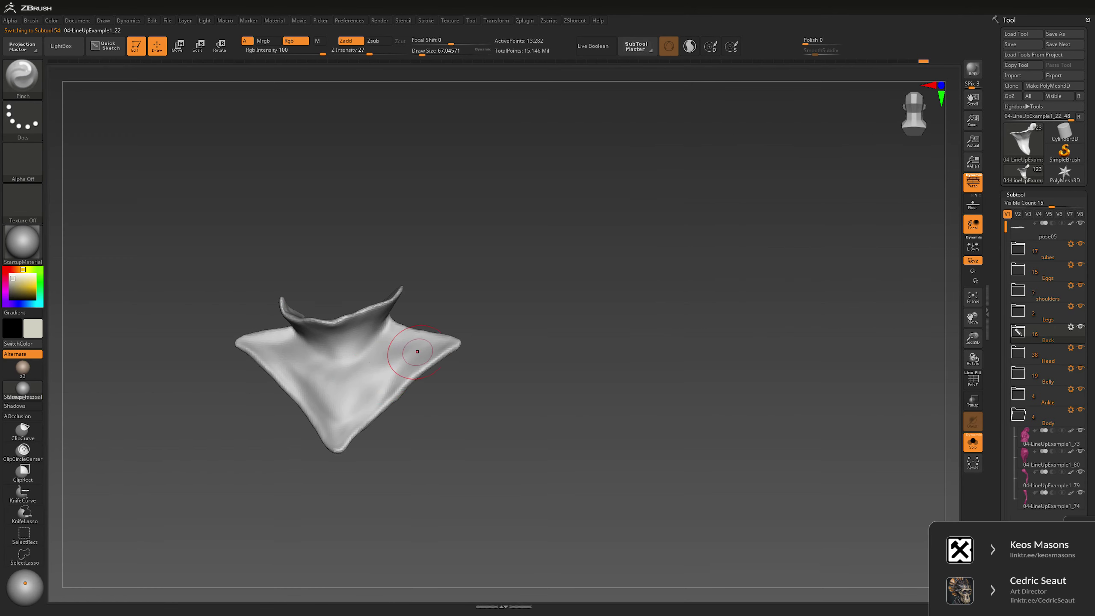
Step: Carve folds down the collar of the 04-LineUpExample1_22 petal with the Slash2 brush at a Draw Size of about 140
key(b)
key(s)
key(l)
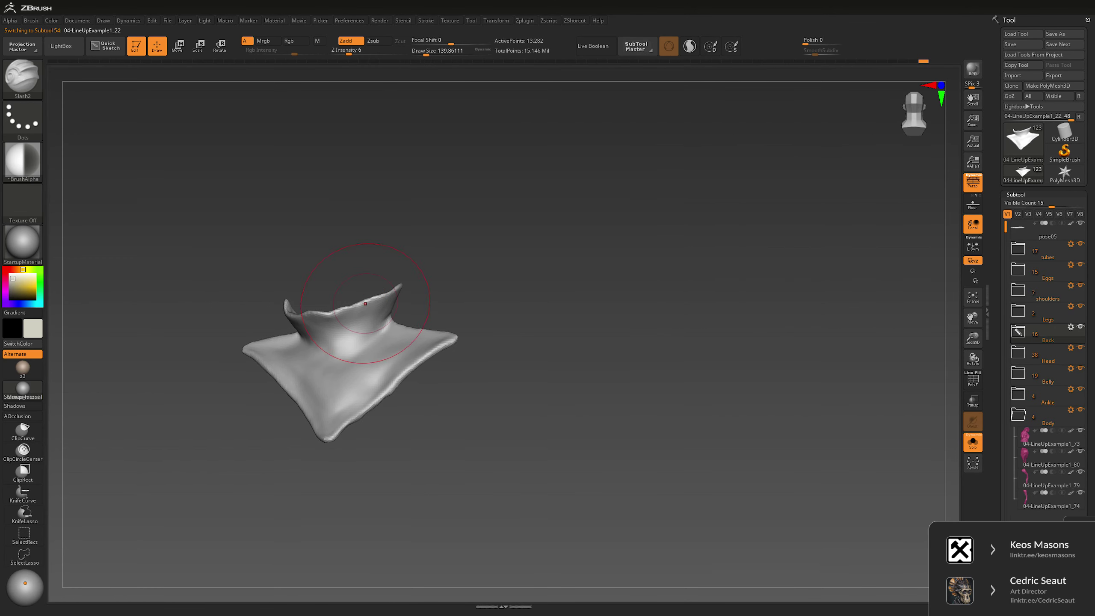
right_drag(381, 310, 435, 270)
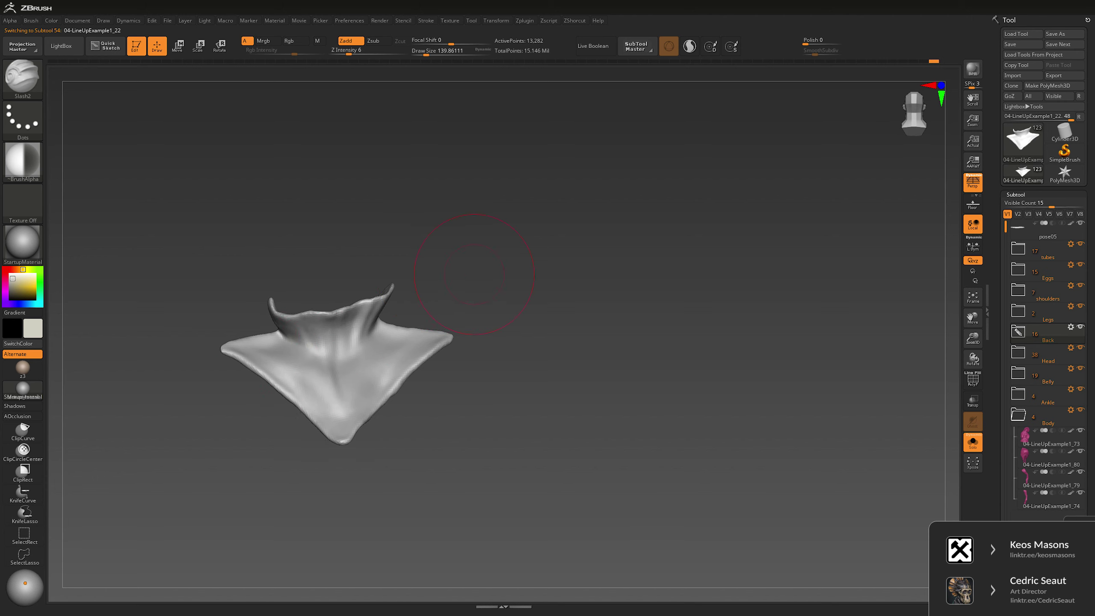
right_drag(474, 274, 463, 283)
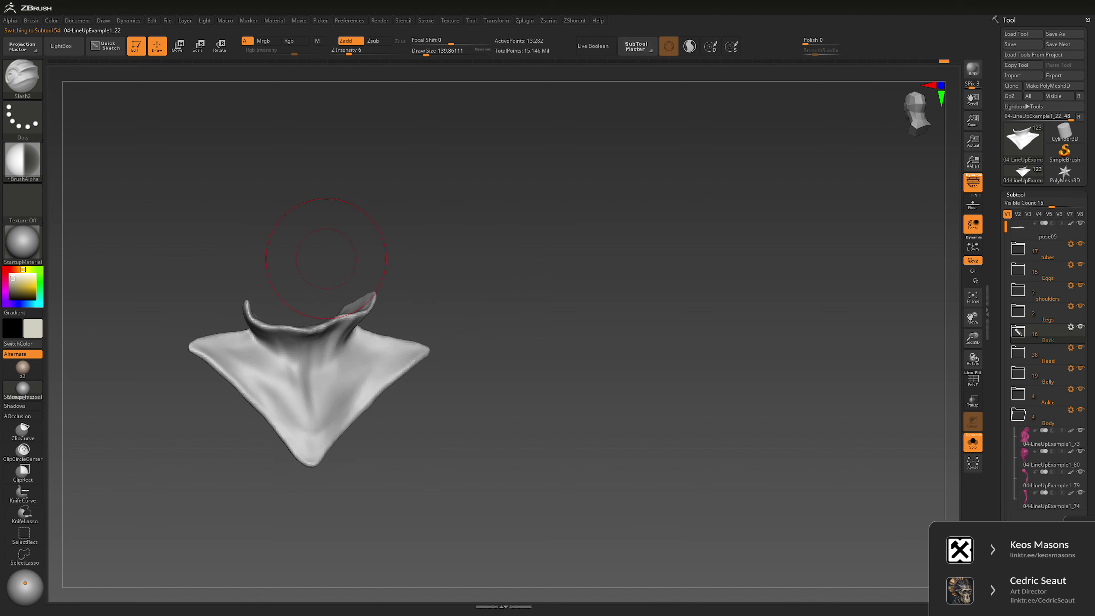
Step: Soften the collar folds with the Clay brush at a Draw Size of about 74
key(b)
key(c)
key(l)
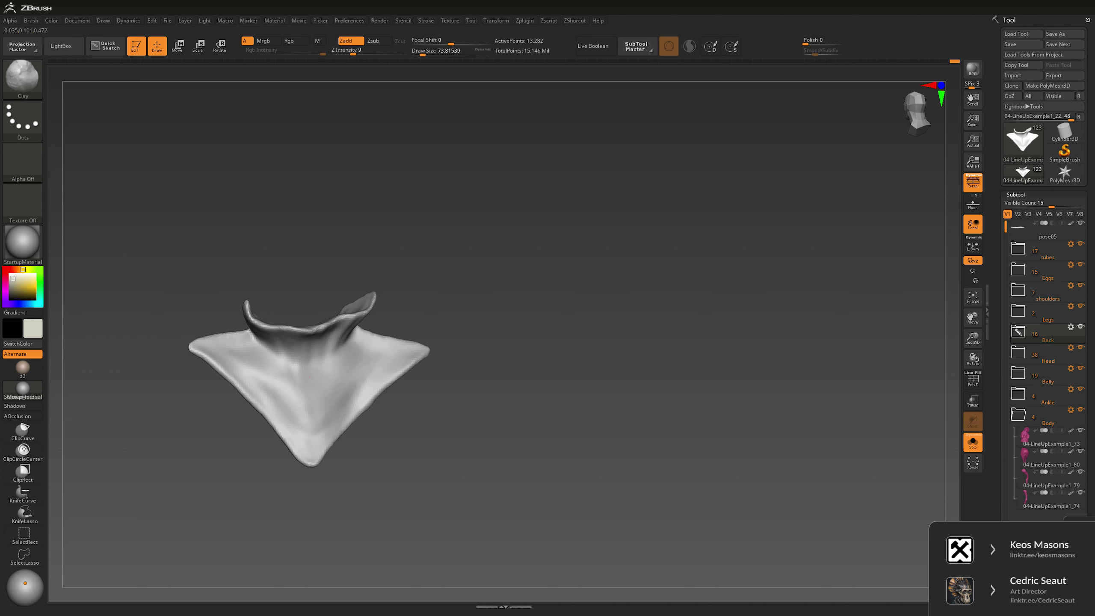
right_drag(459, 280, 490, 266)
Step: Add finer folds to the collar with the Slash2 brush at a Draw Size of about 74
key(b)
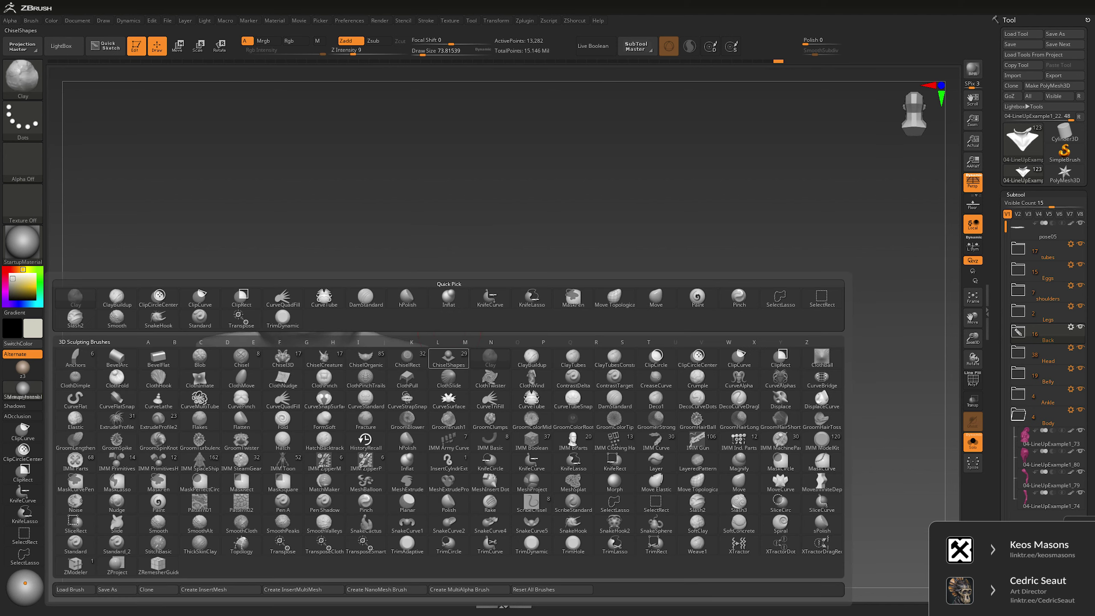
key(b)
key(s)
key(l)
key(2)
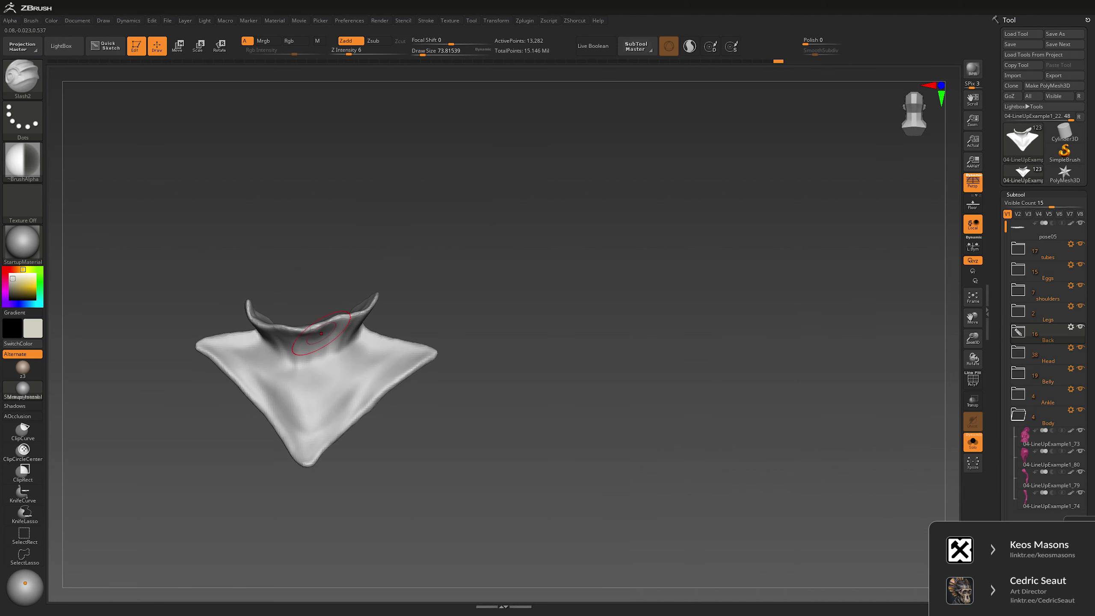
mouse_move(351, 312)
right_down()
mouse_move(332, 319)
mouse_move(435, 242)
mouse_move(408, 279)
mouse_move(325, 225)
right_up()
Step: Refine the 04-LineUpExample1_22 folds with the Clay brush at a Draw Size of about 61, then show the full creature again
key(b)
key(c)
key(l)
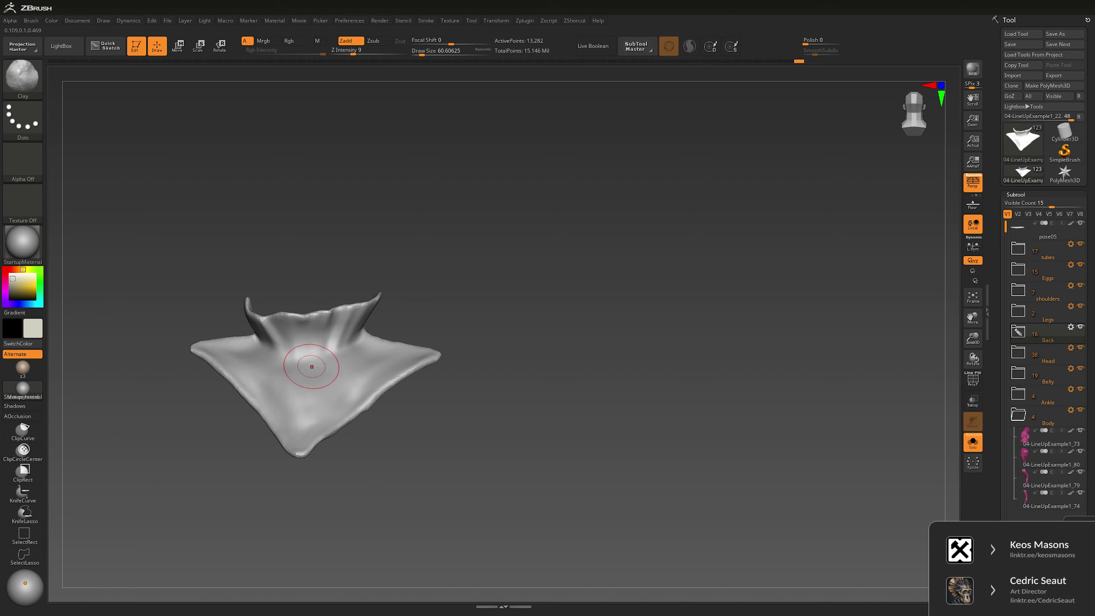
key(shift+ctrl+s)
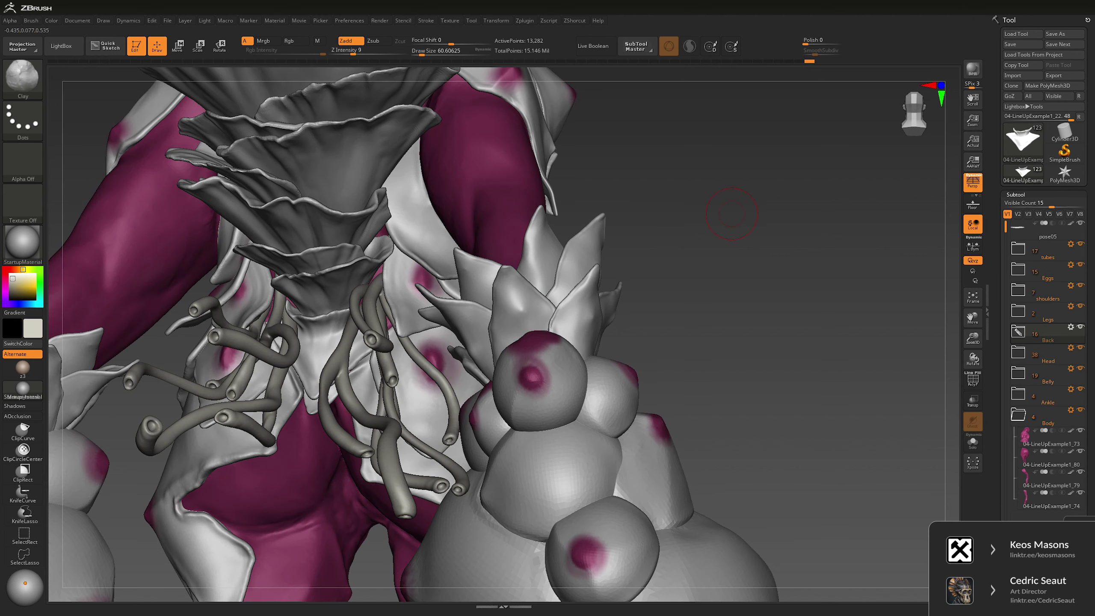
key(shift+ctrl+s)
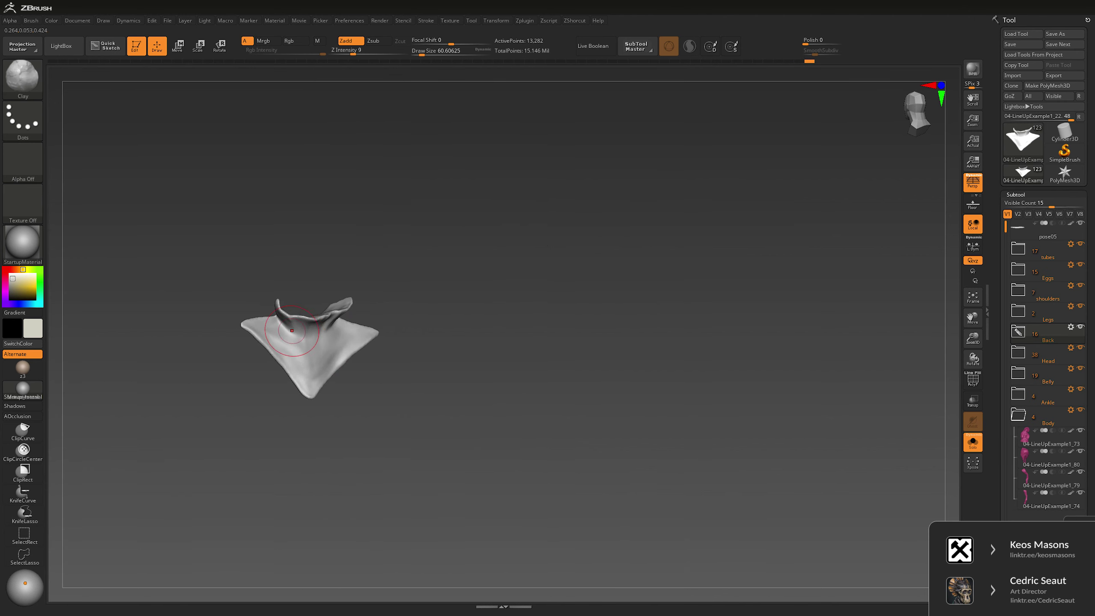
mouse_move(292, 330)
right_down()
mouse_move(709, 245)
mouse_move(694, 284)
mouse_move(591, 298)
mouse_move(732, 294)
mouse_move(543, 294)
mouse_move(593, 320)
mouse_move(552, 312)
mouse_move(573, 309)
mouse_move(555, 301)
mouse_move(594, 247)
mouse_move(681, 252)
mouse_move(765, 288)
right_up()
key(shift+ctrl+s)
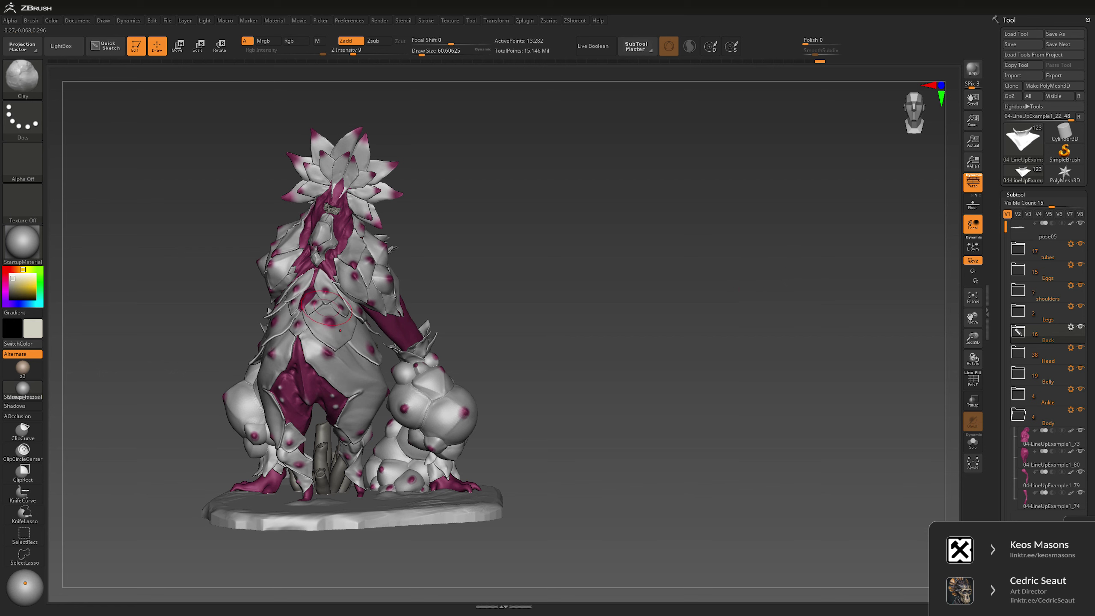
Step: Select a tube at the back of the base and merge the subtools in the tubes folder into one
key(f)
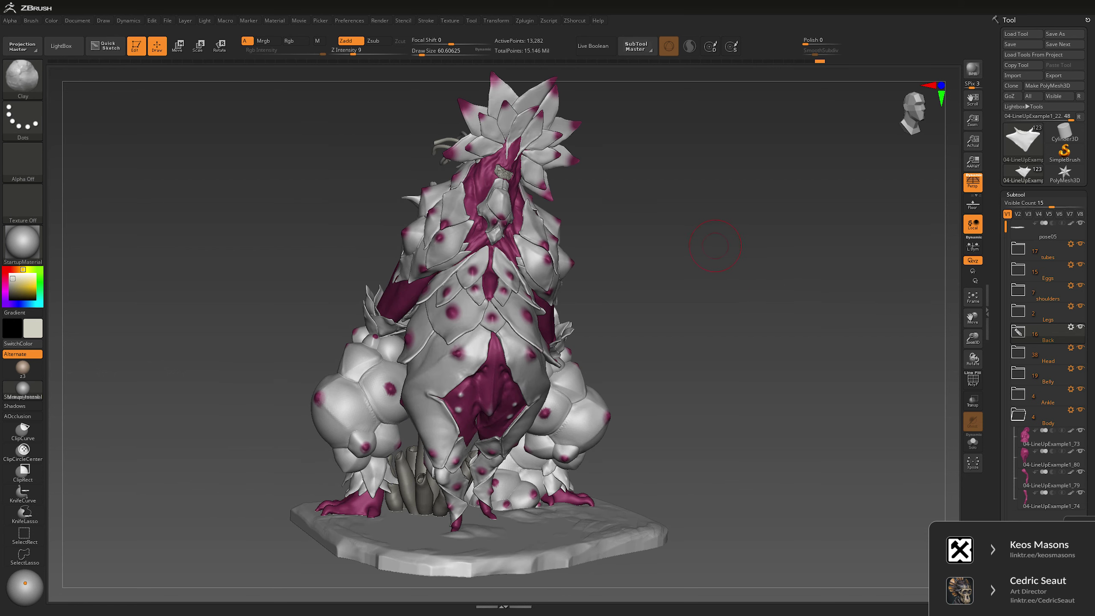
right_drag(715, 245, 819, 253)
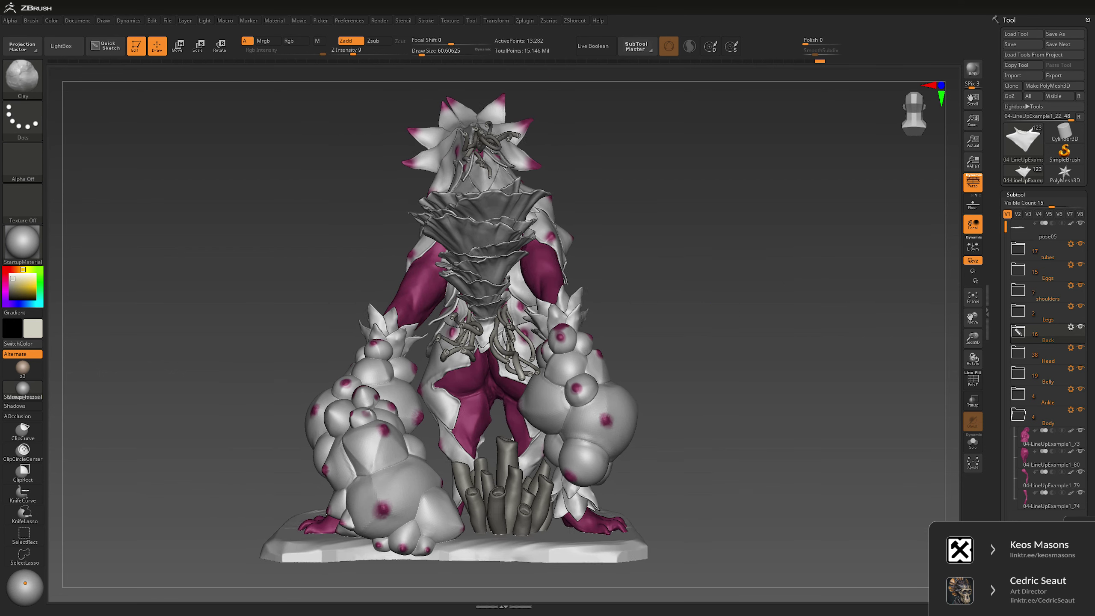
ctrl+right_drag(690, 302, 646, 354)
alt+click(412, 416)
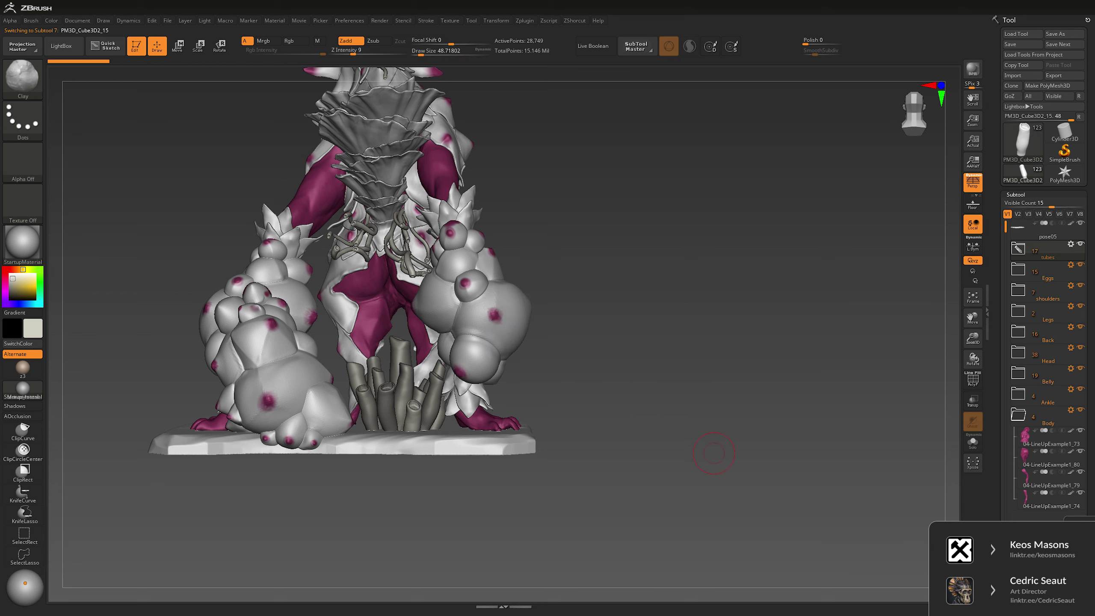
click(1018, 249)
click(1048, 272)
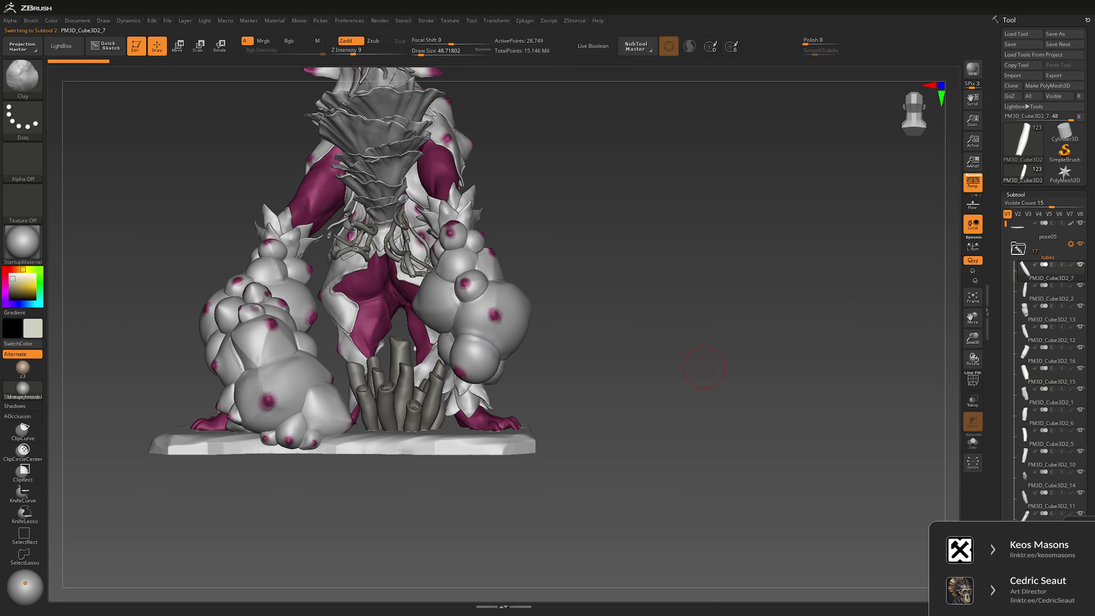
key(ctrl)
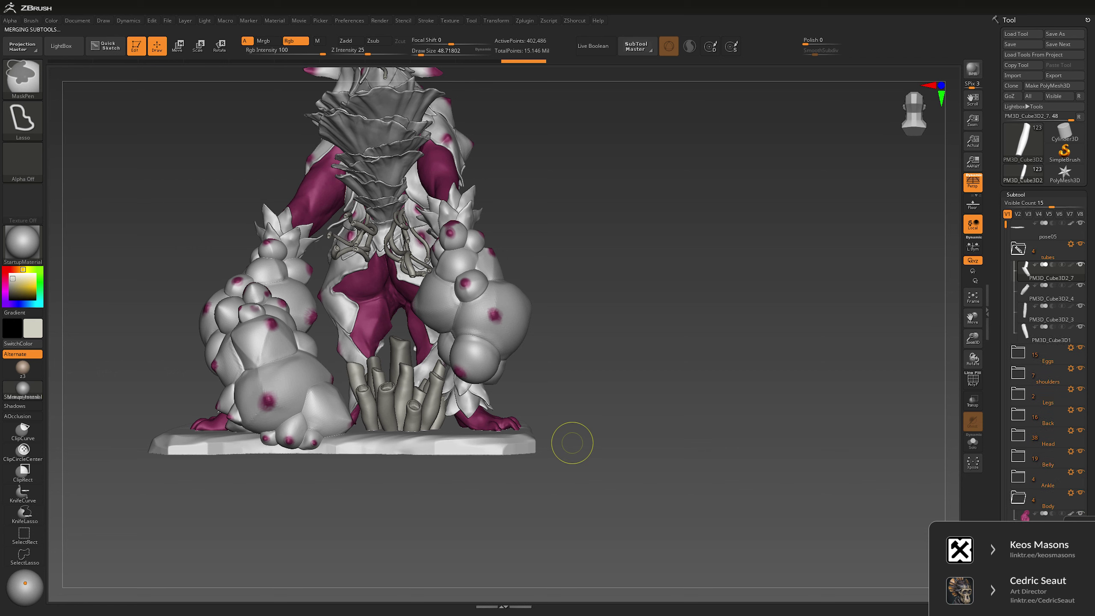
Step: Centre and realign the gizmo on the merged tubes, then raise them slightly above the base
drag(572, 441, 664, 281)
key(w)
drag(560, 388, 452, 371)
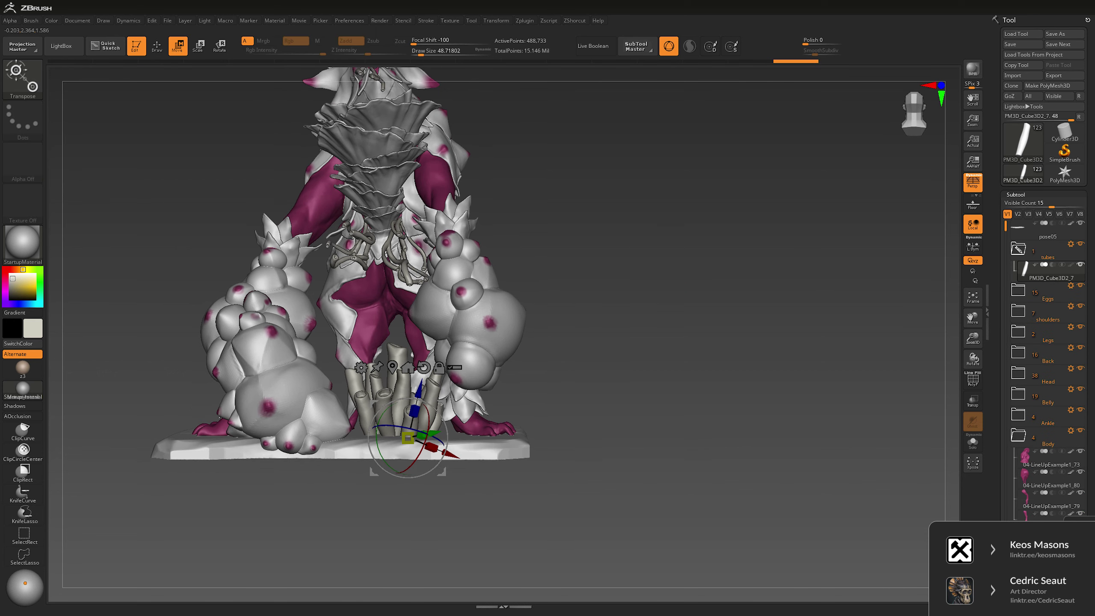
click(424, 367)
click(408, 324)
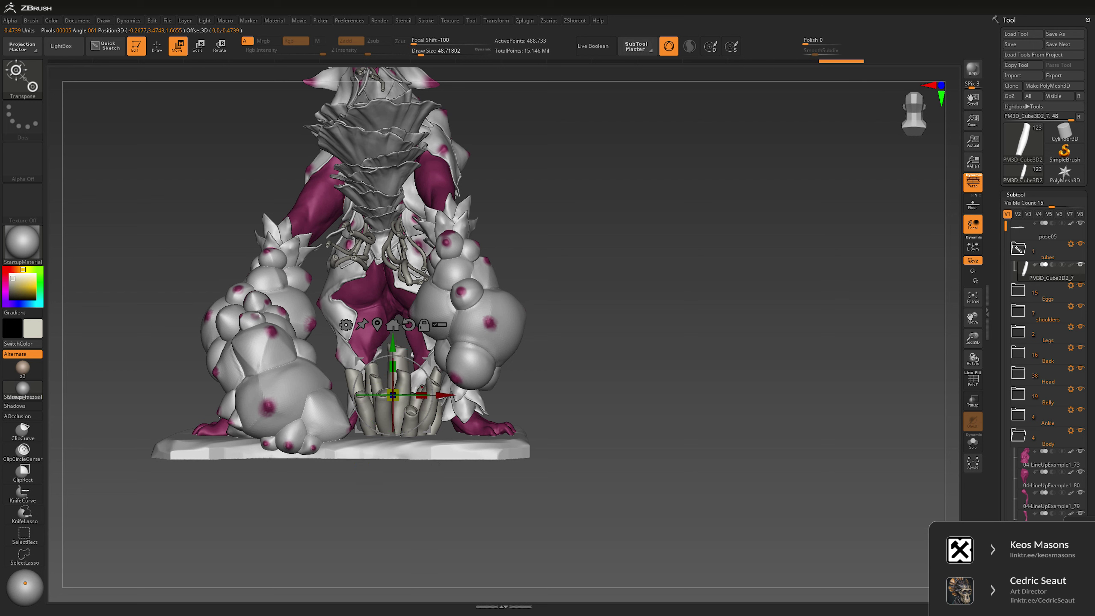
drag(392, 367, 392, 363)
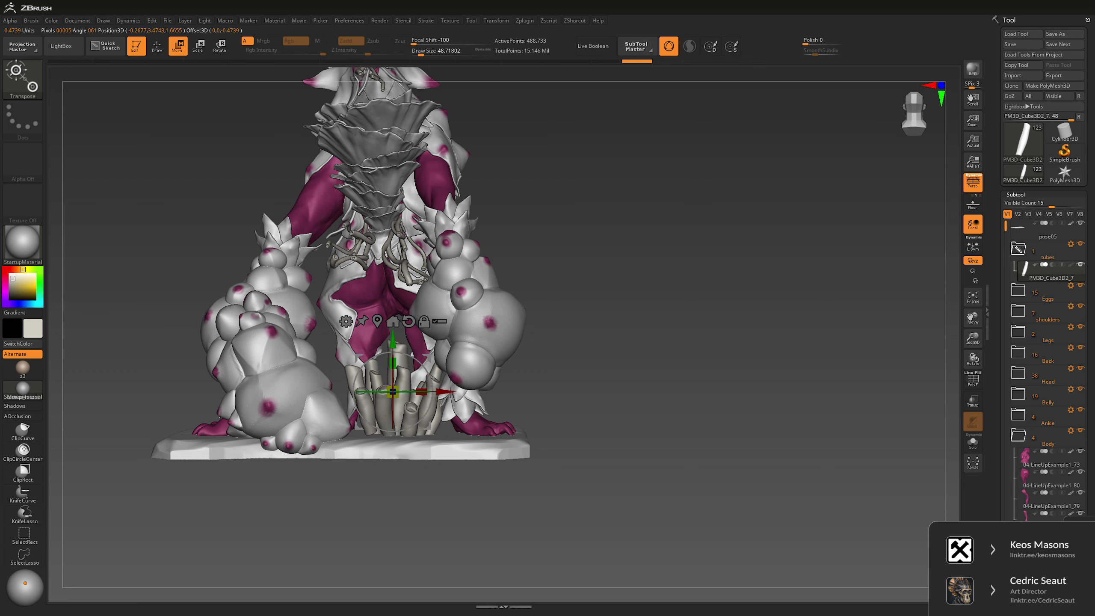
Step: Select the pose05 base, leave only the base and the tubes visible, and collapse the Body folder
key(Up)
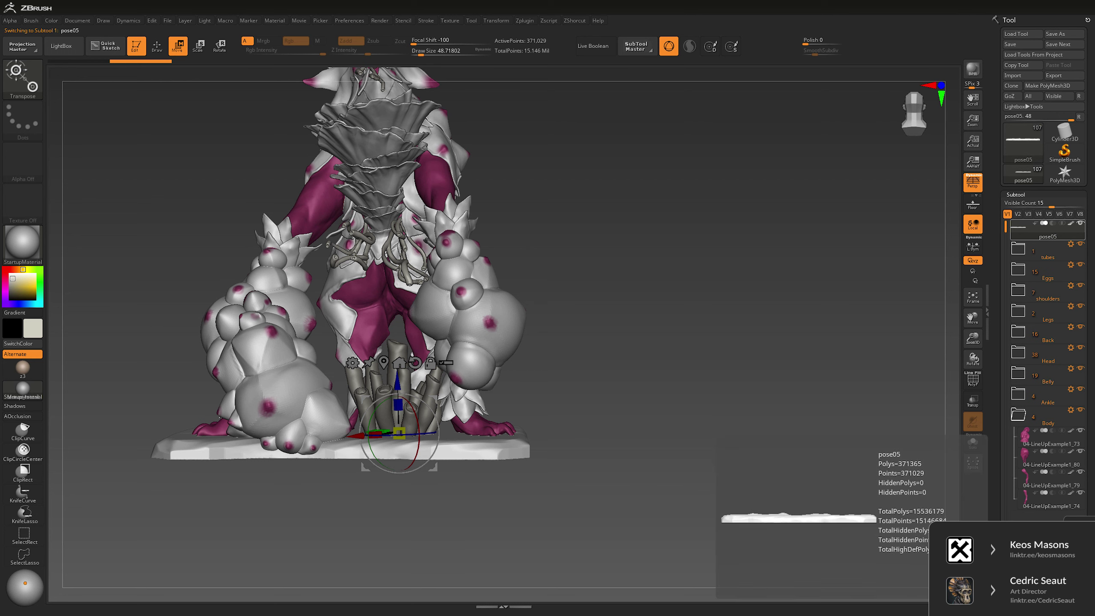
click(972, 441)
click(973, 441)
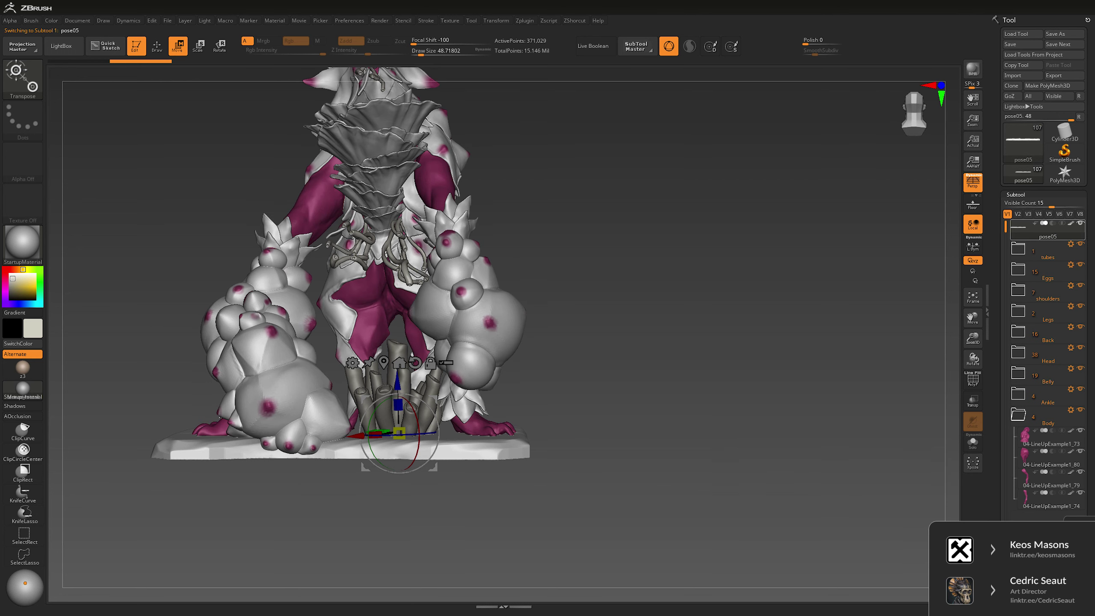
shift+click(1080, 223)
click(1080, 243)
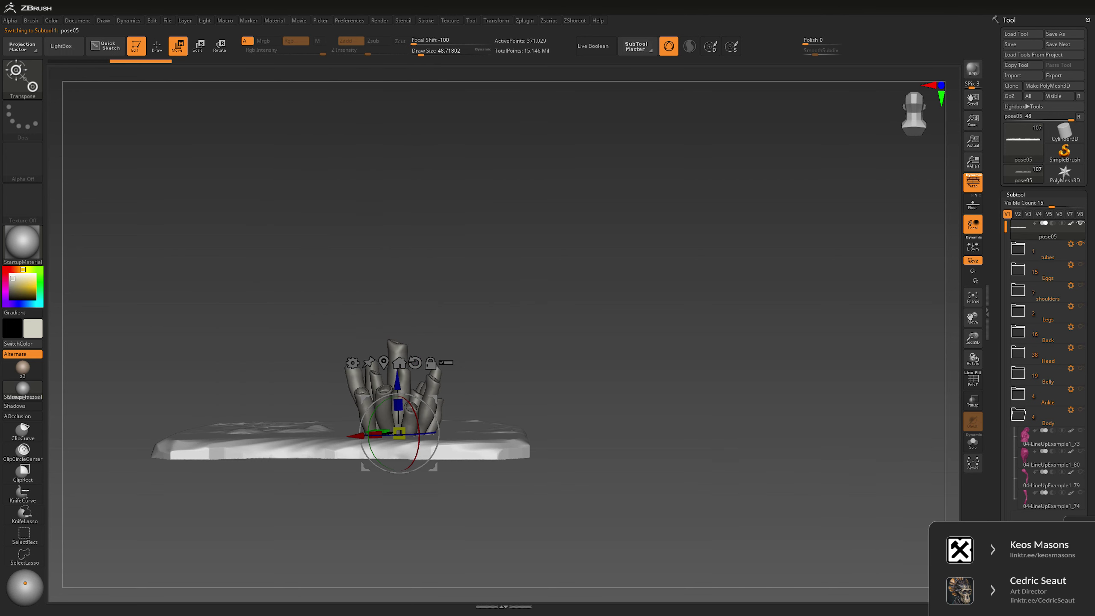
click(1018, 414)
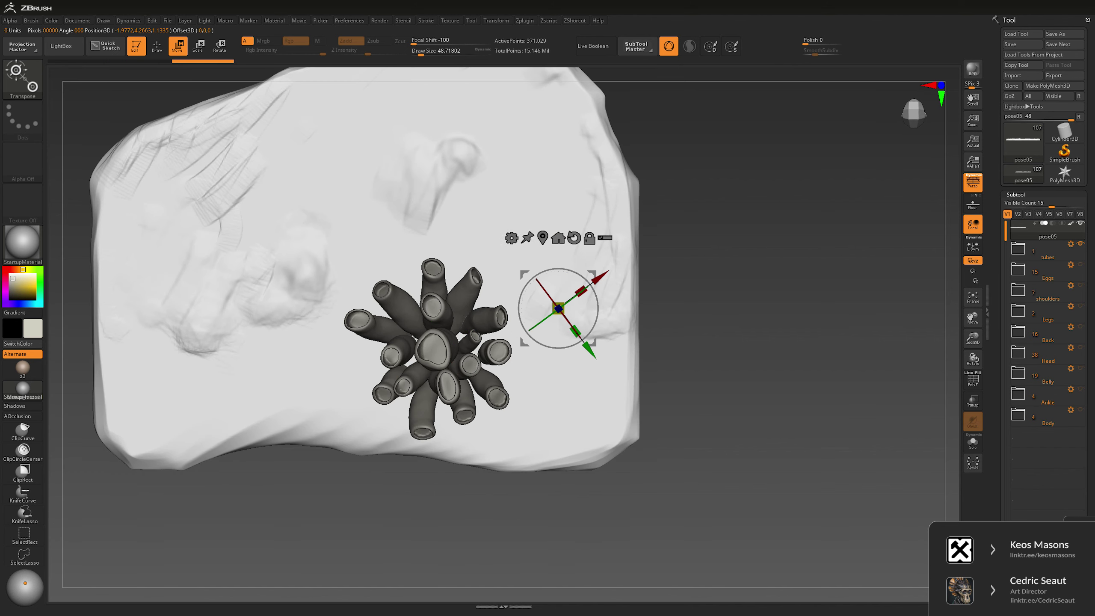
Step: With transparency on, draw a closed CurveQuadFill patch around the feet of the tubes at a Draw Size of about 17.5
click(972, 401)
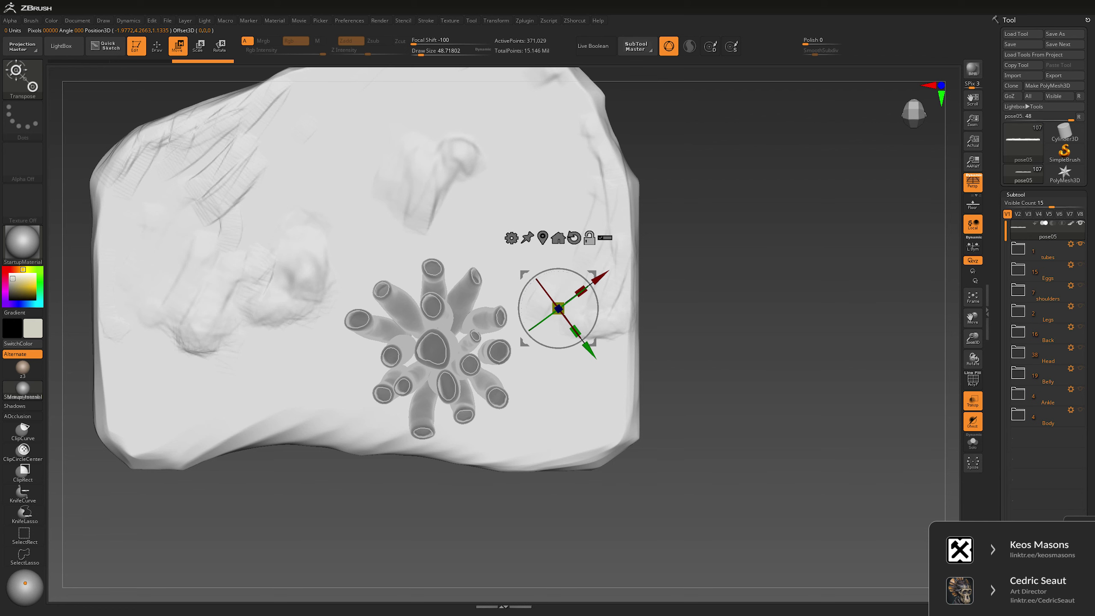
key(b)
key(c)
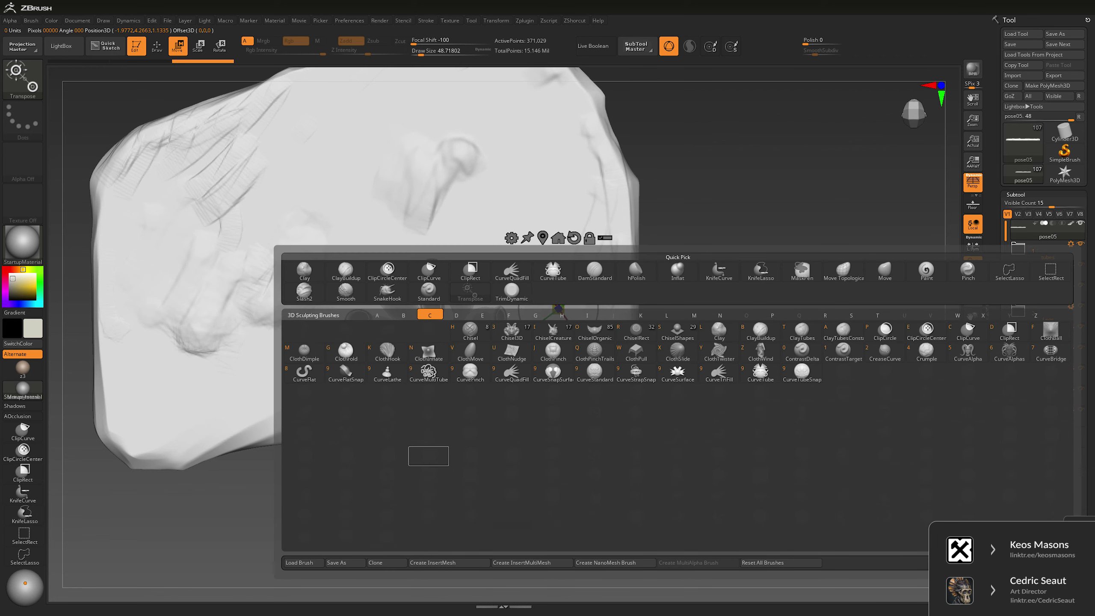
click(511, 371)
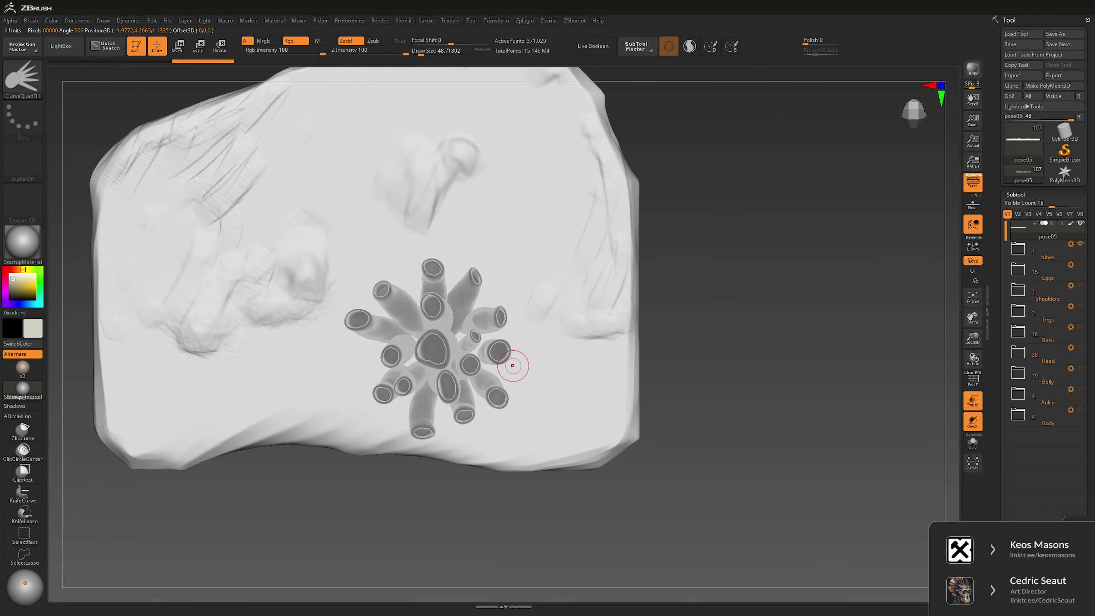
key(space)
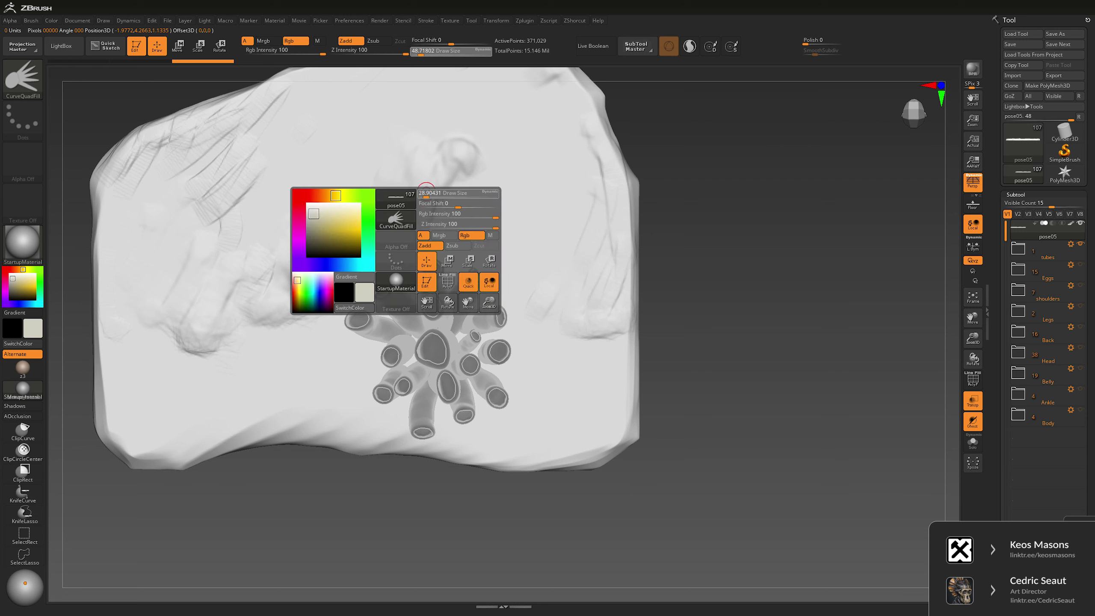
drag(457, 192, 391, 292)
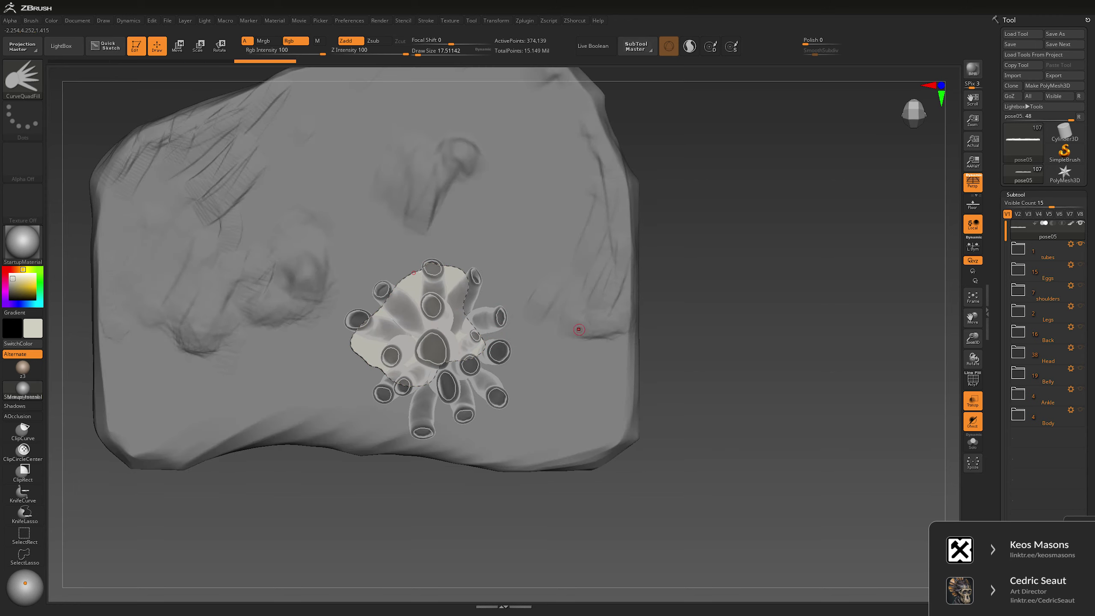
Step: Split the new patch off the base into its own subtool and switch to the move gizmo
mouse_move(577, 325)
mouse_down()
mouse_move(737, 230)
mouse_move(750, 264)
mouse_move(748, 197)
mouse_move(754, 233)
mouse_up()
key(ctrl+shift+s)
key(ctrl)
key(ctrl+shift+s)
key(w)
drag(419, 246, 414, 342)
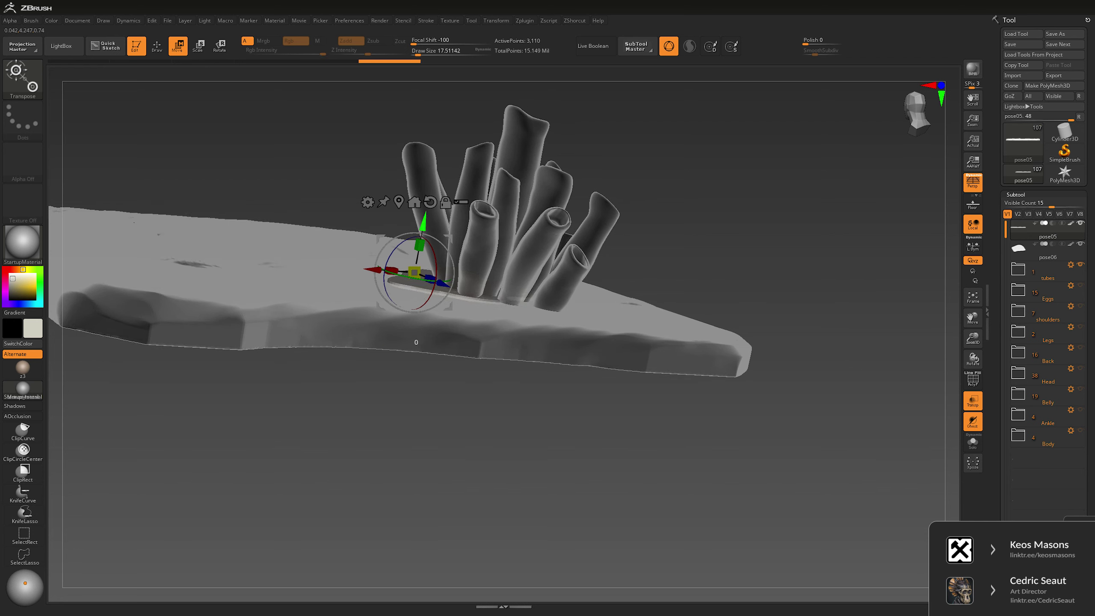
Step: Isolate the patch in Solo mode and set the Move brush to a Draw Size of about 192
key(ctrl+shift+s)
drag(750, 199, 757, 287)
key(space)
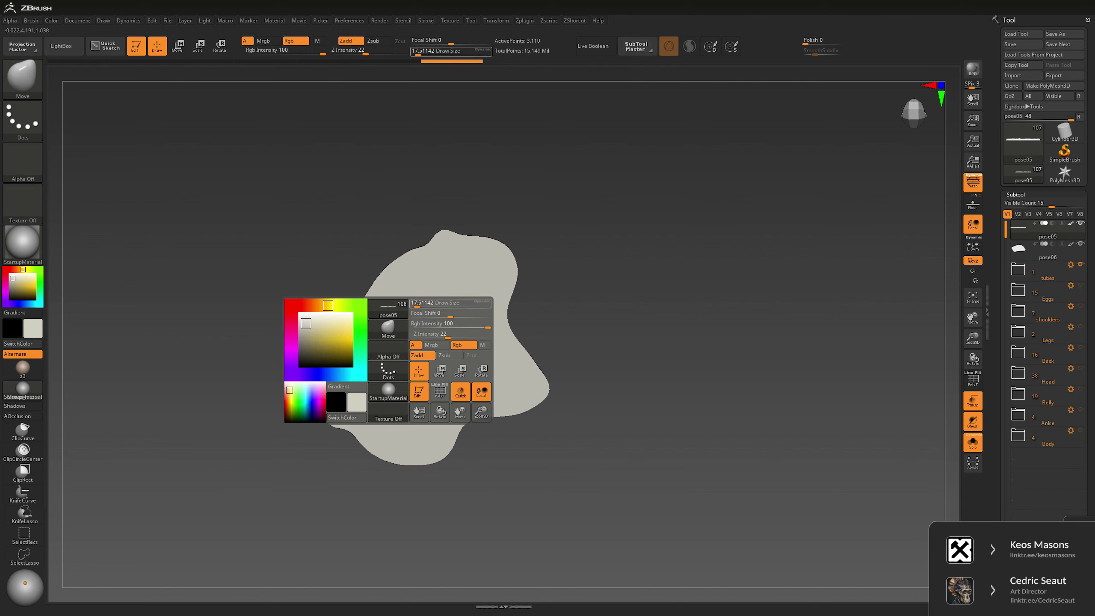
key(q)
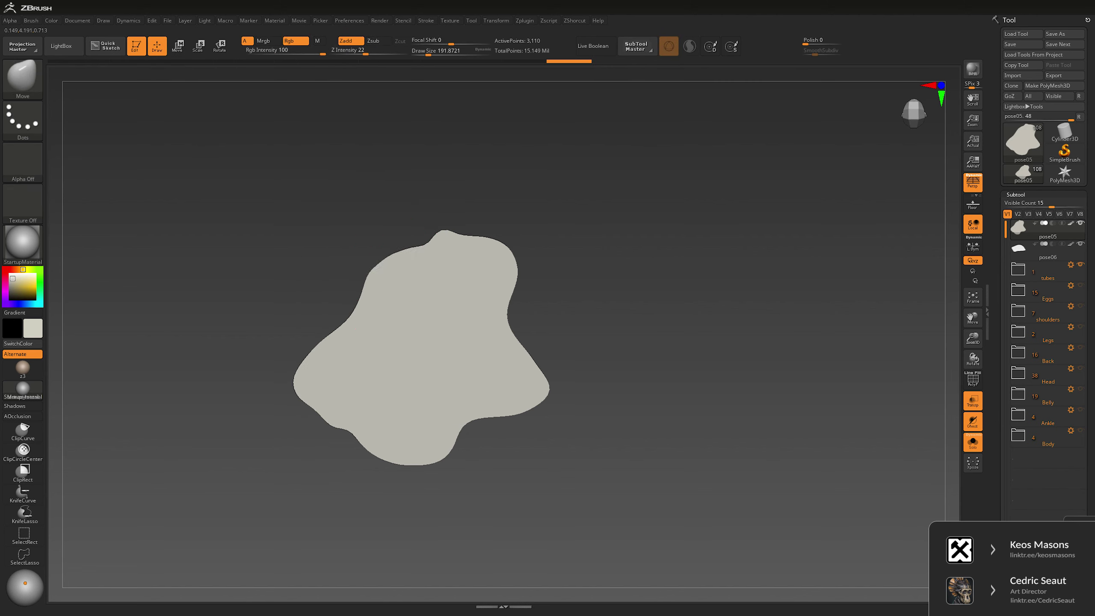
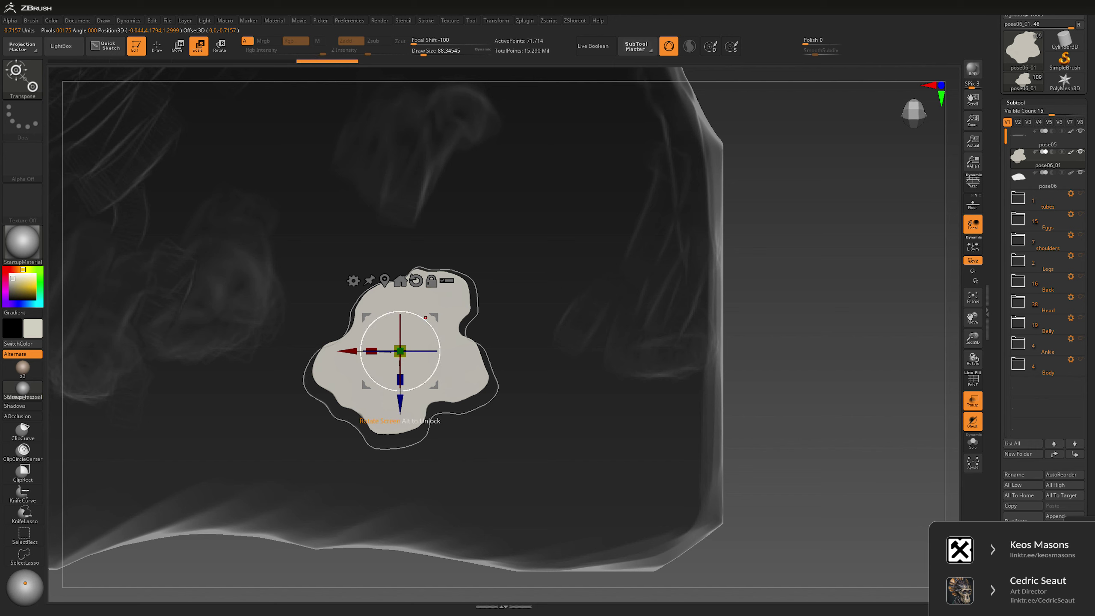
Step: Rotate the smaller upper patch within the lower patch's outline and reshape its edge with the Move brush
mouse_move(437, 328)
mouse_down()
mouse_move(432, 319)
mouse_move(426, 339)
mouse_up()
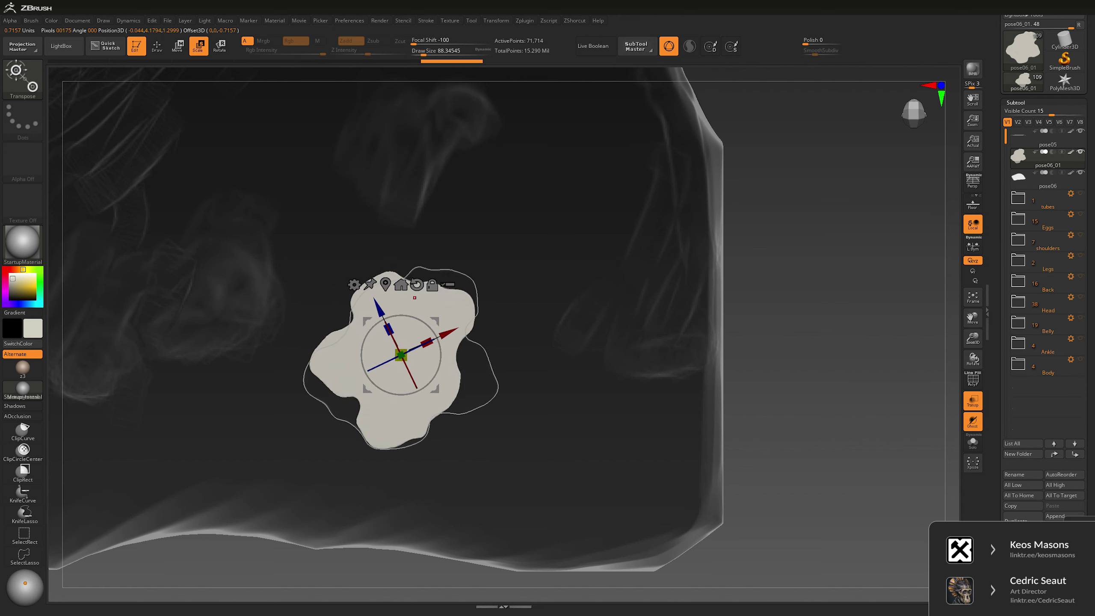
key(q)
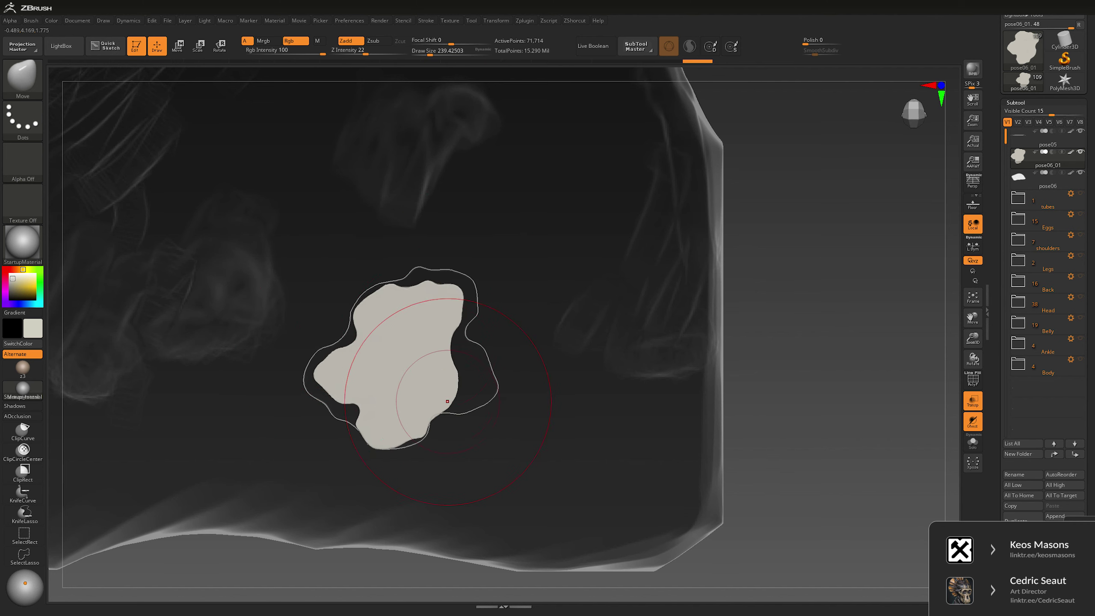
key(space)
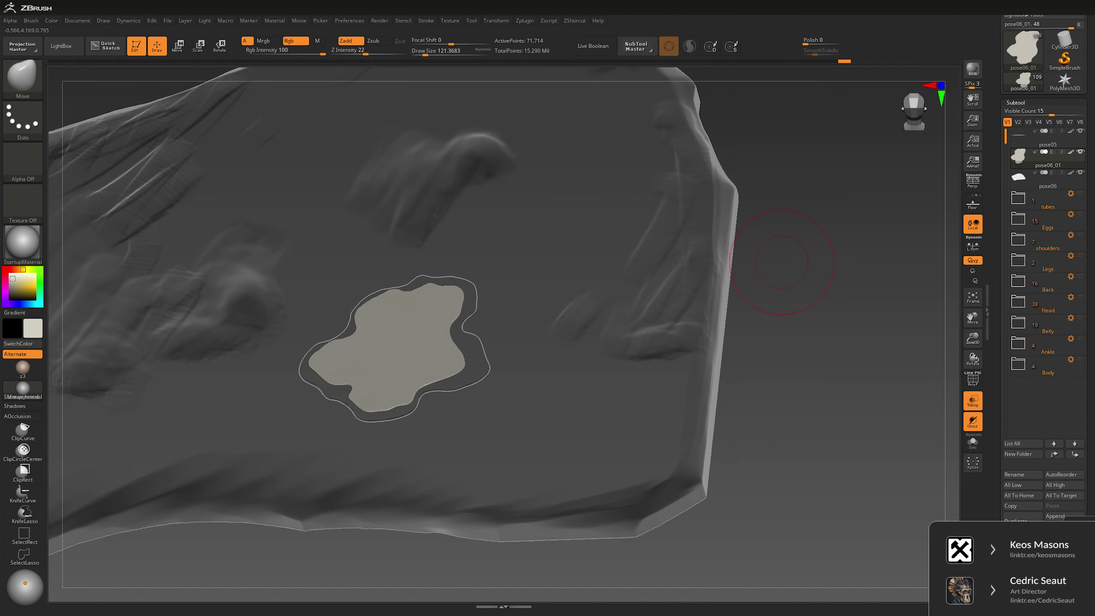
Step: Turn off transparency and lower the upper patch slightly onto the one below it
key(shift+ctrl+s)
drag(778, 280, 729, 238)
key(shift+ctrl+s)
key(shift+ctrl+t)
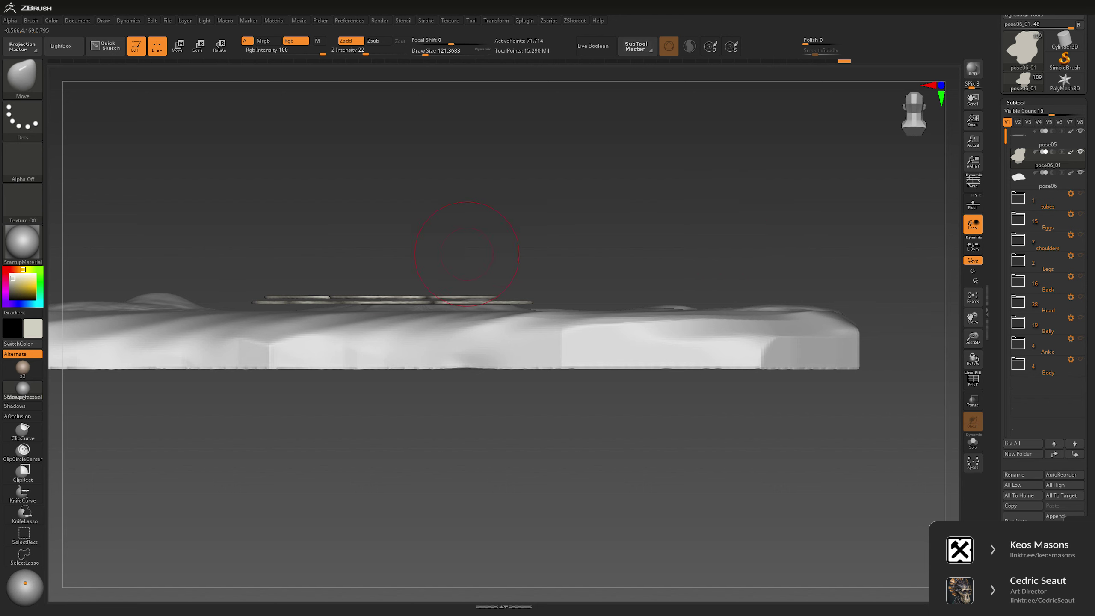
key(w)
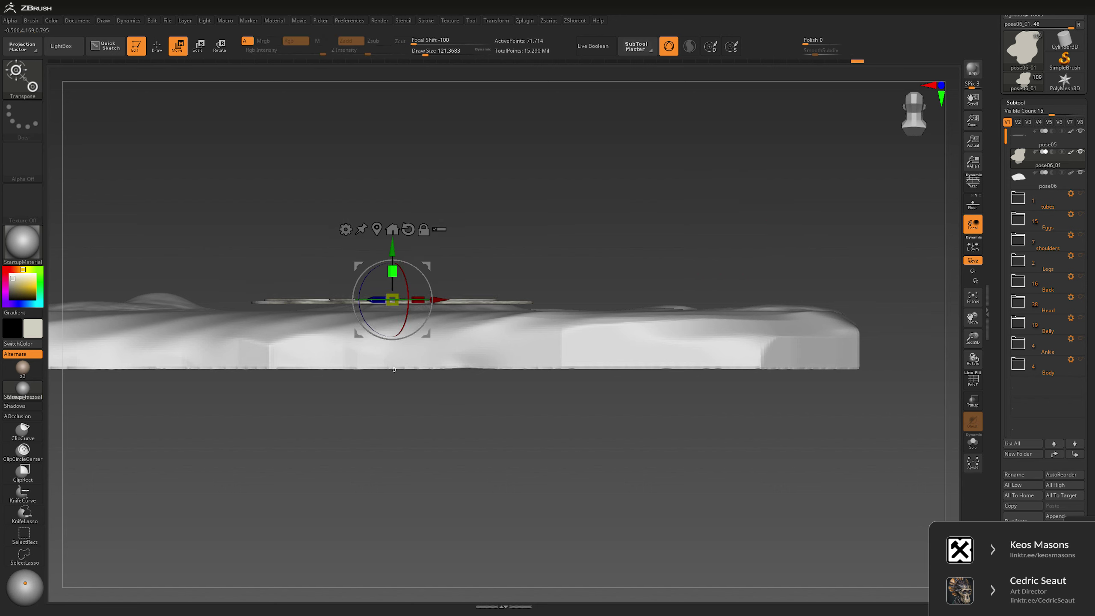
drag(392, 248, 393, 250)
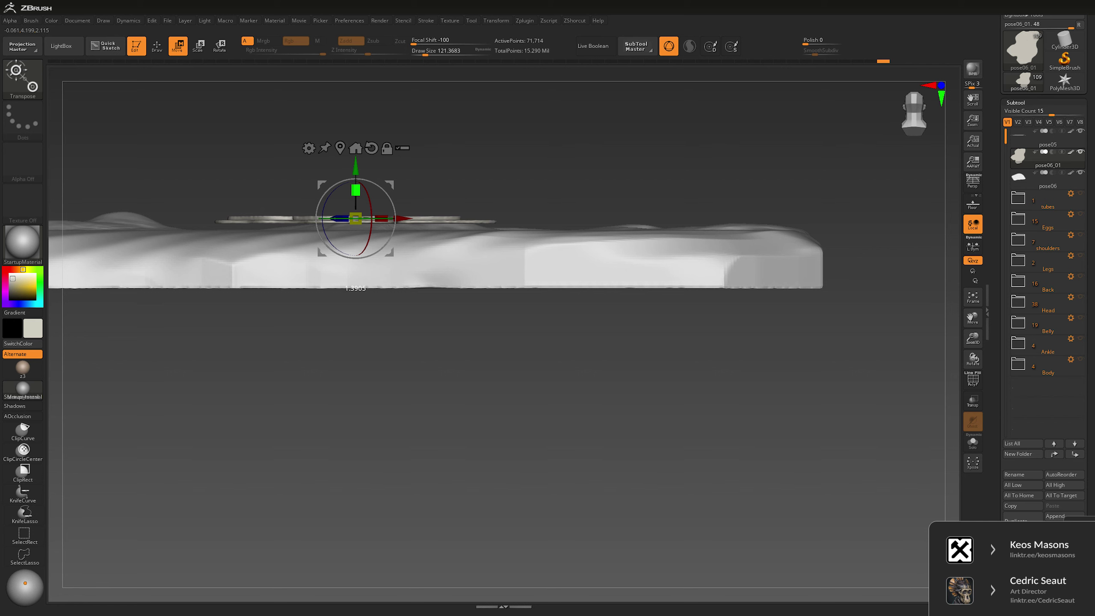
Step: Remesh the upper patch at a lower density and select the lower patch to move it down slightly
key(space)
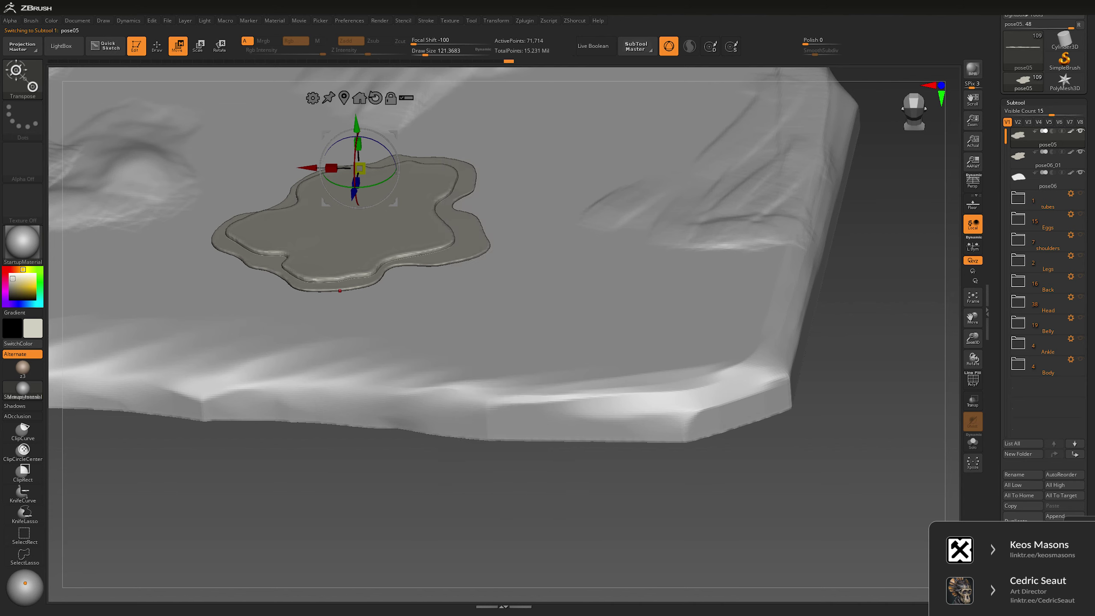
key(alt+Up)
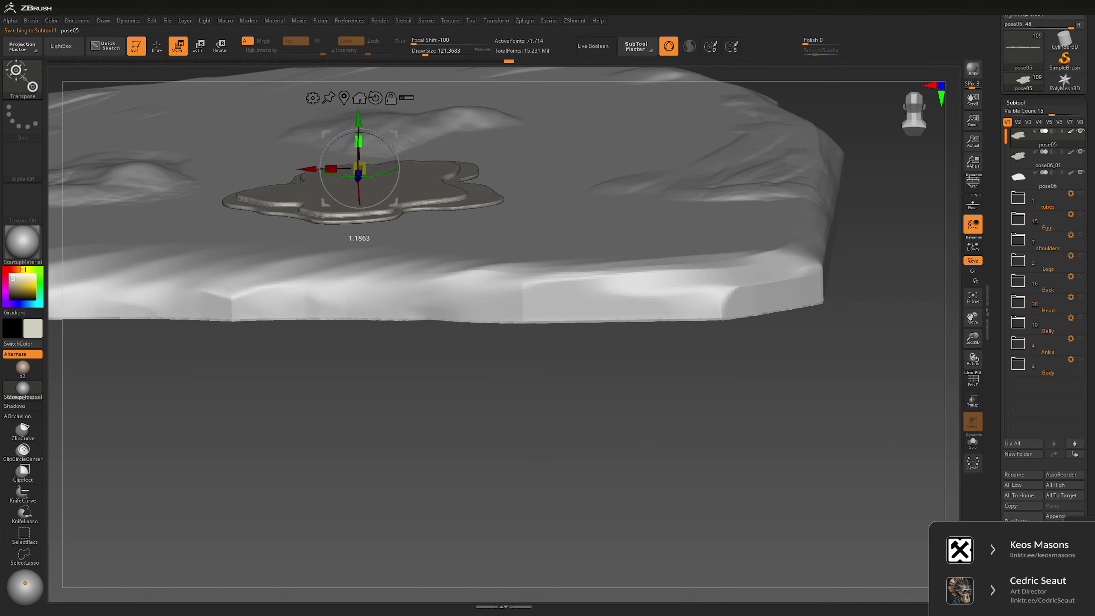
drag(393, 163, 390, 221)
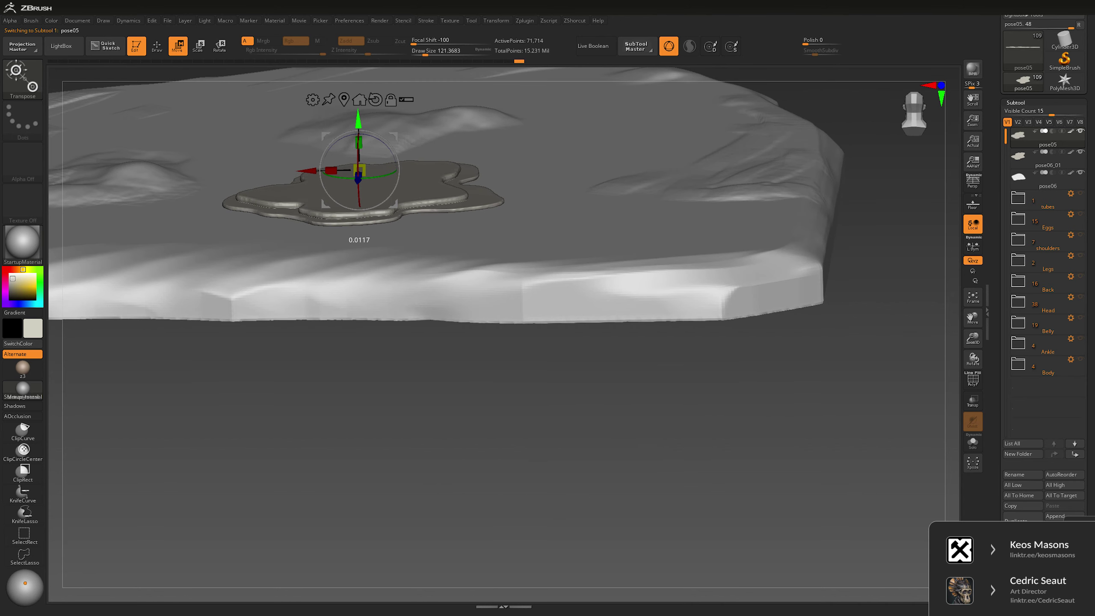
key(space)
key(ctrl)
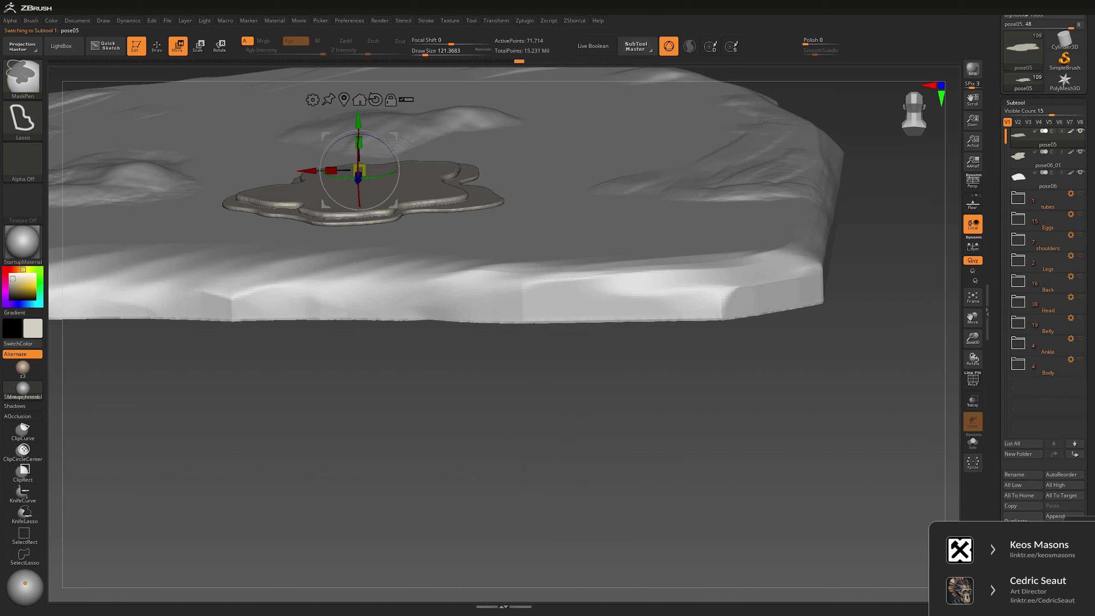
key(ctrl+d)
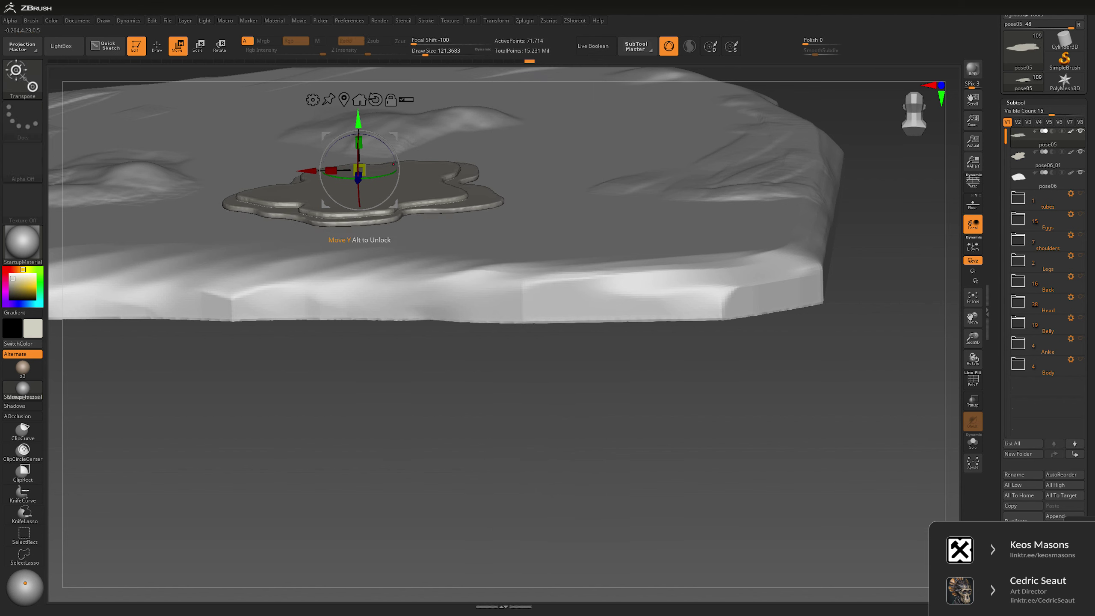
drag(359, 120, 358, 122)
Step: Remesh the lower patch at a lower density and shift the upper patch slightly down
key(space)
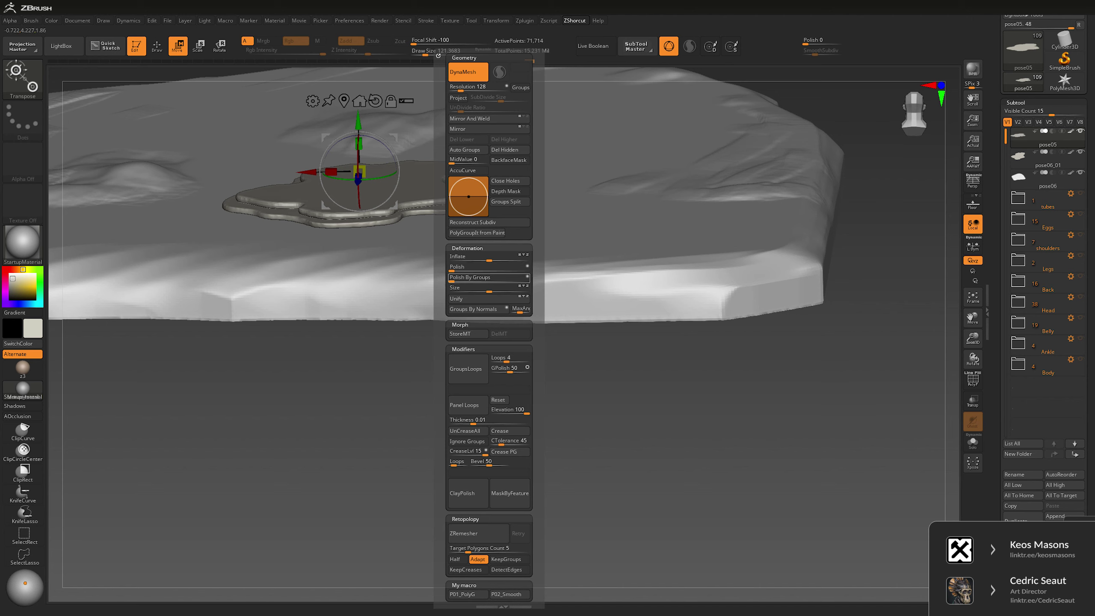
key(ctrl)
key(ctrl+z)
mouse_move(402, 454)
mouse_down()
mouse_move(414, 531)
mouse_move(440, 496)
mouse_up()
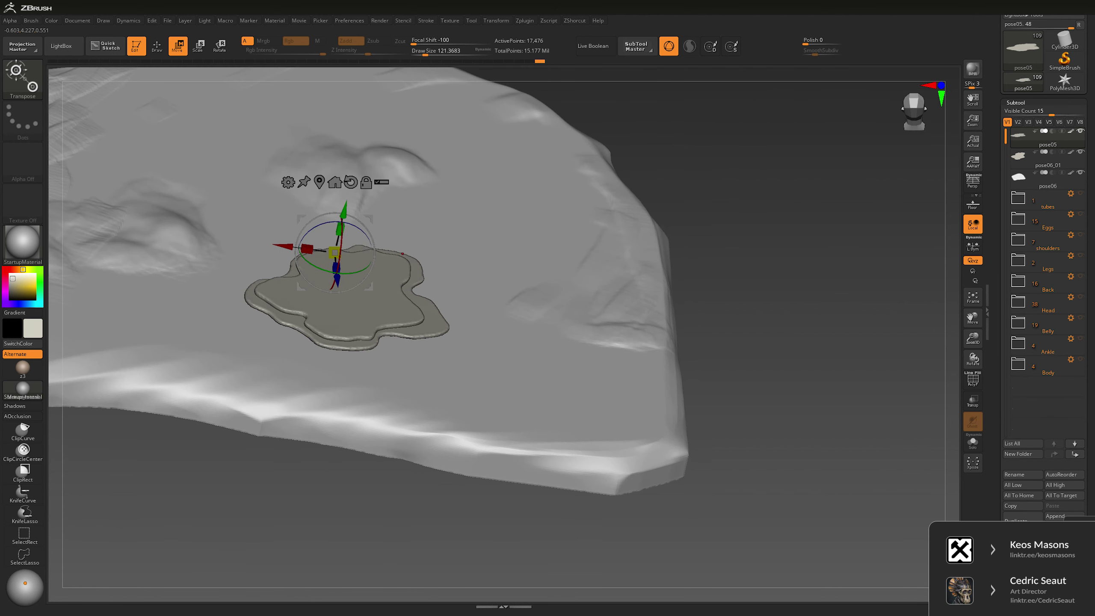
alt+click(345, 298)
drag(354, 250, 355, 252)
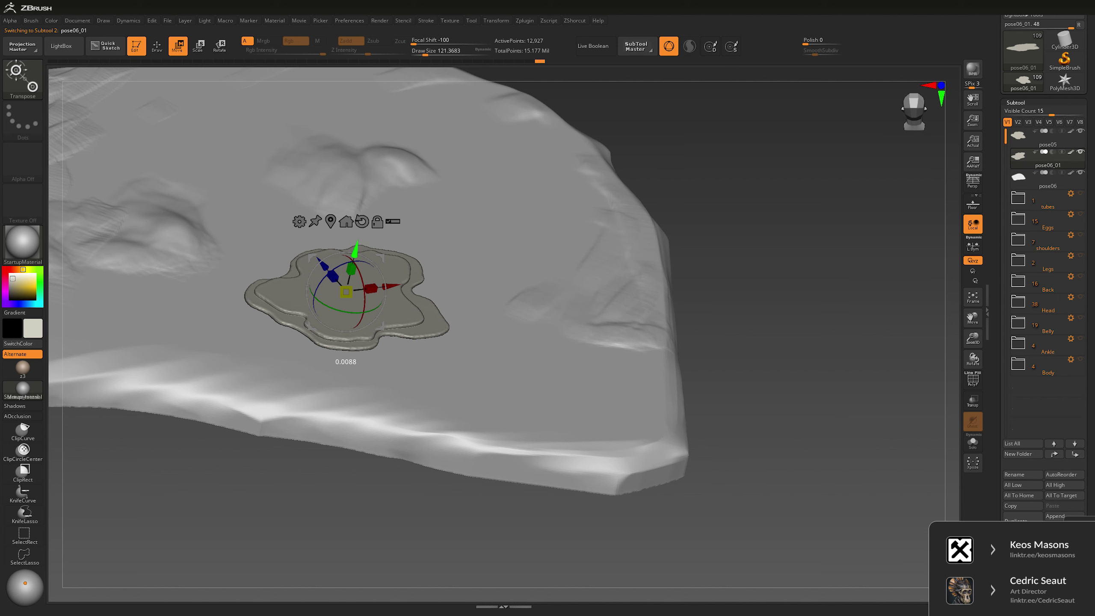
Step: Duplicate the upper patch and raise the copy slightly to start a third layer
key(q)
mouse_move(772, 285)
mouse_down()
mouse_move(781, 269)
mouse_move(767, 241)
mouse_up()
key(ctrl+shift+d)
key(w)
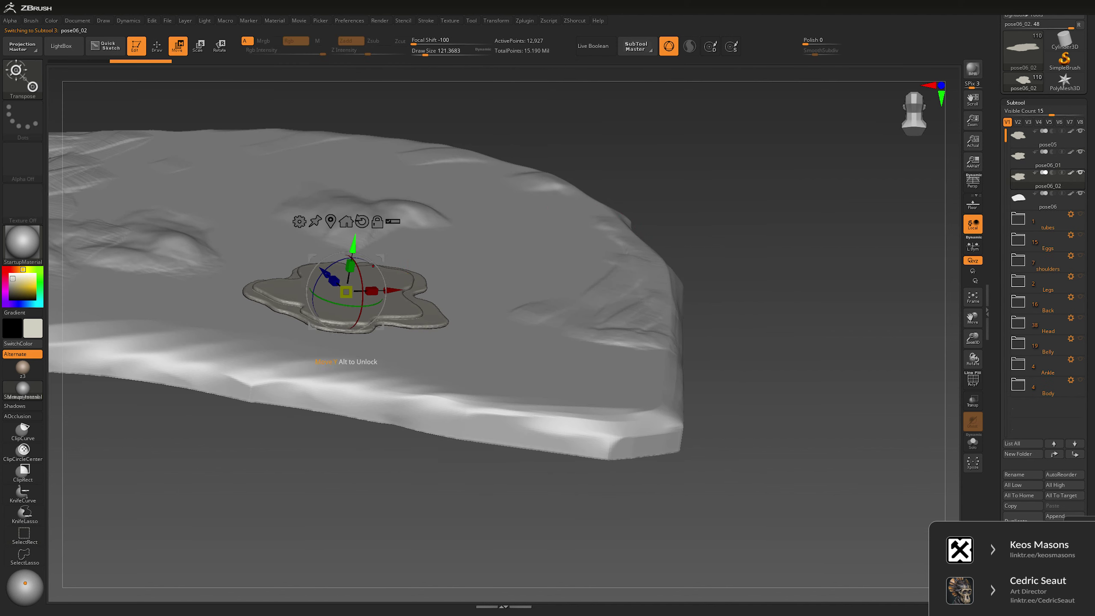
drag(352, 246, 352, 243)
Step: Scale down and rotate the third layer so it sits inside the second layer's outline
shift+drag(771, 276, 771, 242)
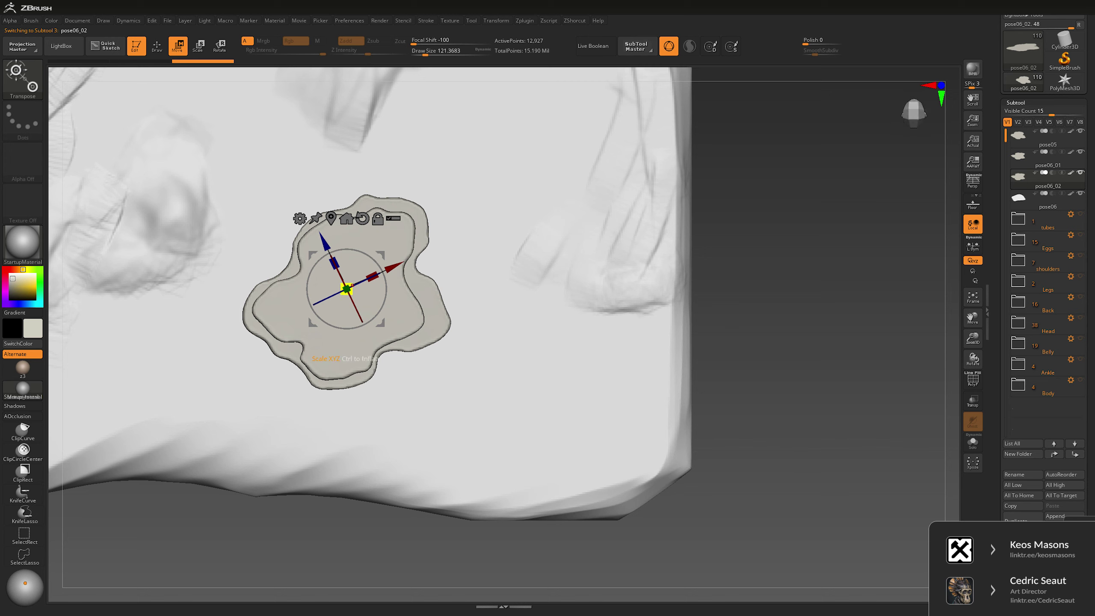
drag(346, 289, 380, 267)
key(q)
Step: Reshape the third layer's outline with the Move brush, reducing the Draw Size to about 43 for the finer edges
key(space)
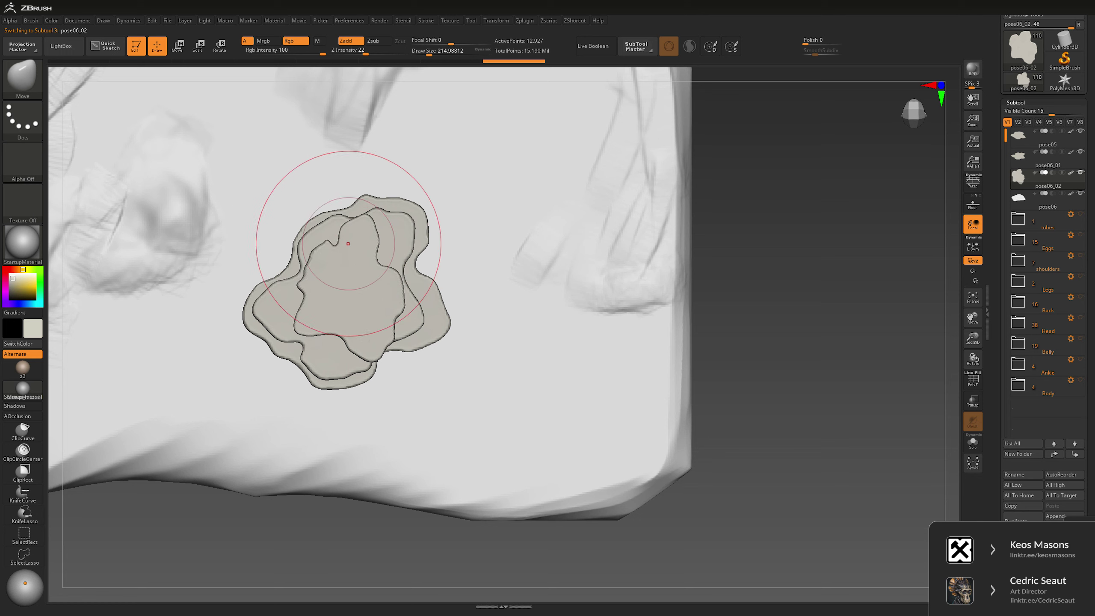
key(space)
drag(388, 233, 344, 233)
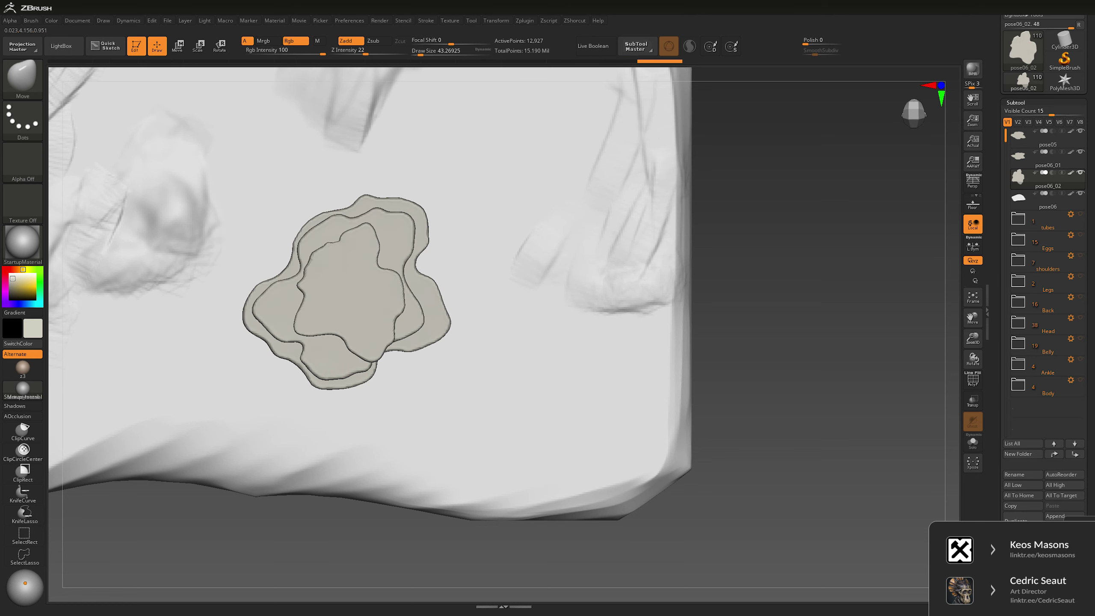
drag(306, 292, 297, 293)
mouse_move(315, 342)
mouse_down()
mouse_move(354, 342)
mouse_move(317, 372)
mouse_move(371, 351)
mouse_move(379, 318)
mouse_move(410, 328)
mouse_move(366, 230)
mouse_up()
mouse_move(392, 282)
mouse_down()
mouse_move(375, 340)
mouse_move(341, 345)
mouse_move(304, 312)
mouse_move(298, 328)
mouse_up()
Step: Raise the third layer slightly above the second one with the gizmo
right_drag(651, 298, 761, 231)
key(w)
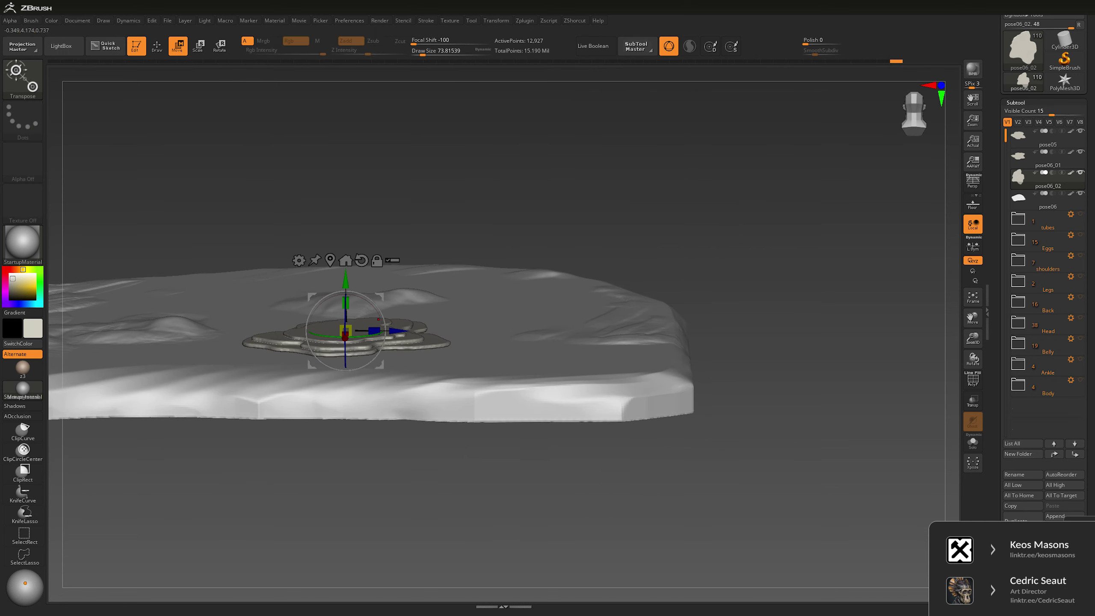
drag(346, 280, 345, 279)
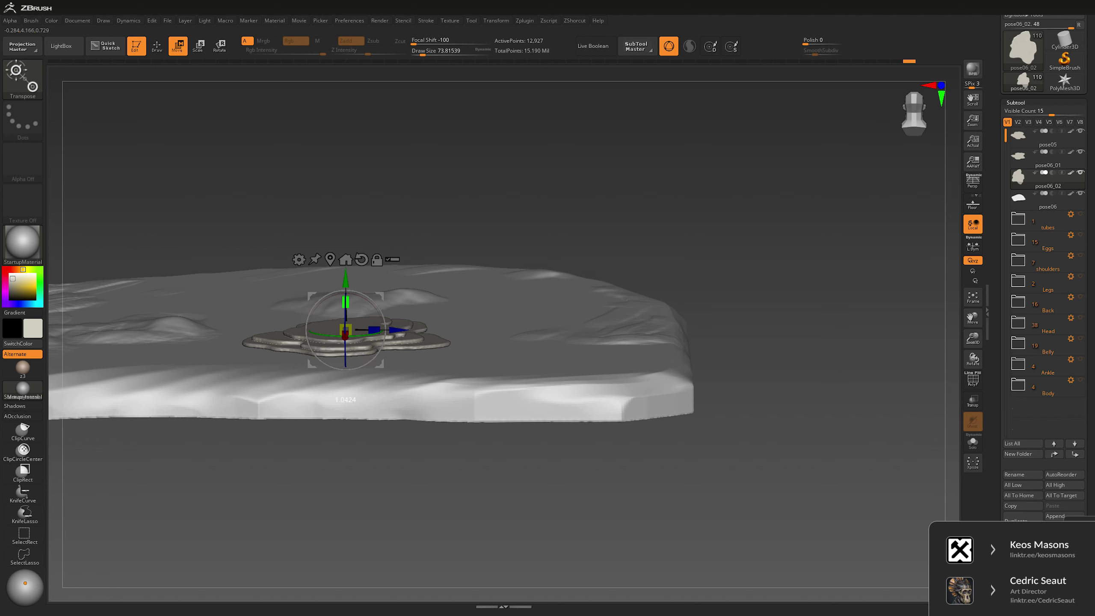
Step: Copy the third layer upward as a smaller fourth layer and reshape its outline with the Move brush at a Draw Size of about 130
right_drag(761, 231, 761, 346)
ctrl+drag(345, 279, 345, 277)
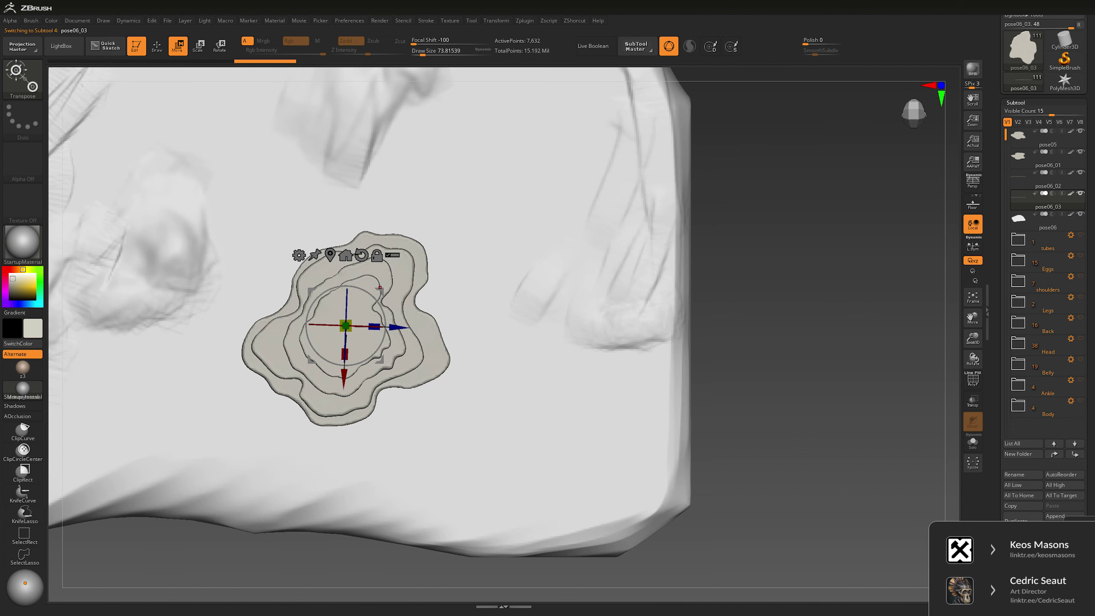
key(q)
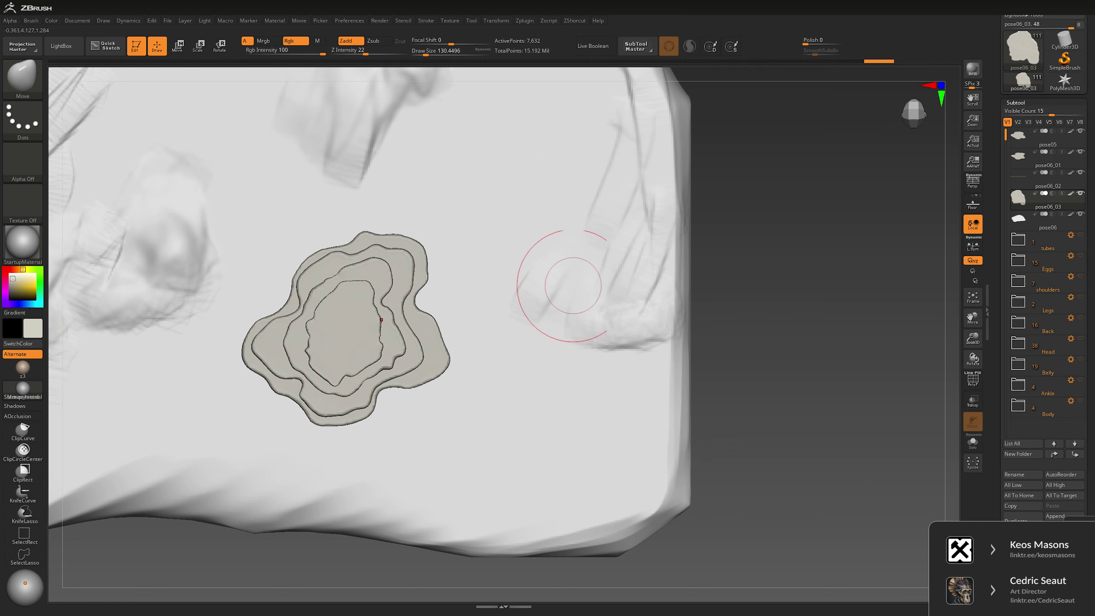
mouse_move(574, 281)
alt+mouse_down()
mouse_move(680, 252)
mouse_move(729, 274)
mouse_move(836, 229)
mouse_move(820, 232)
alt+mouse_up()
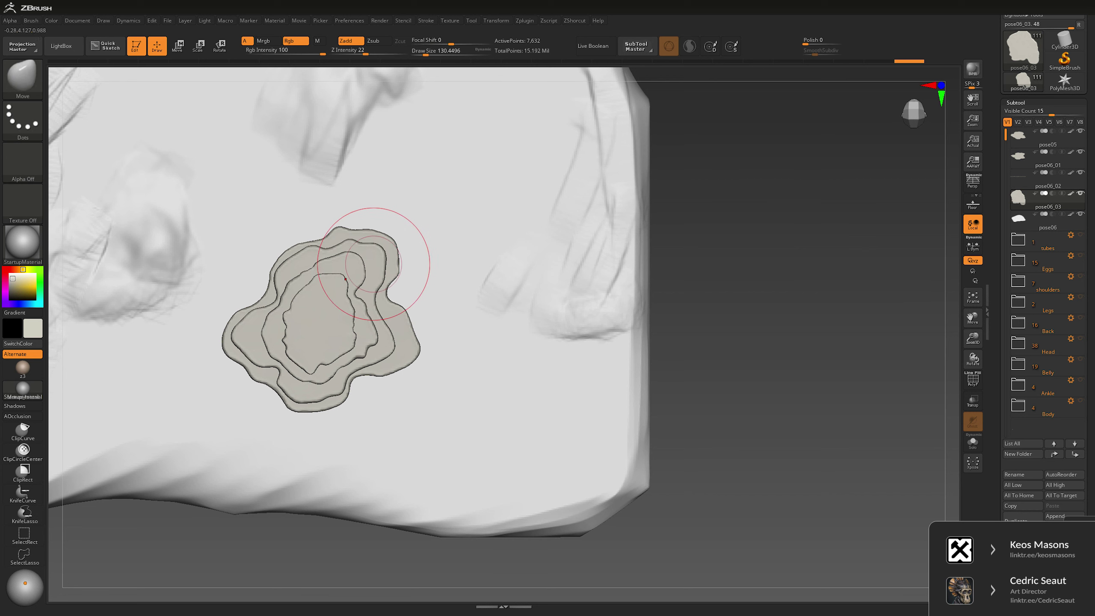
Step: Refine the second layer's outline with the Move brush at Draw Sizes of about 43 and 81
alt+click(388, 251)
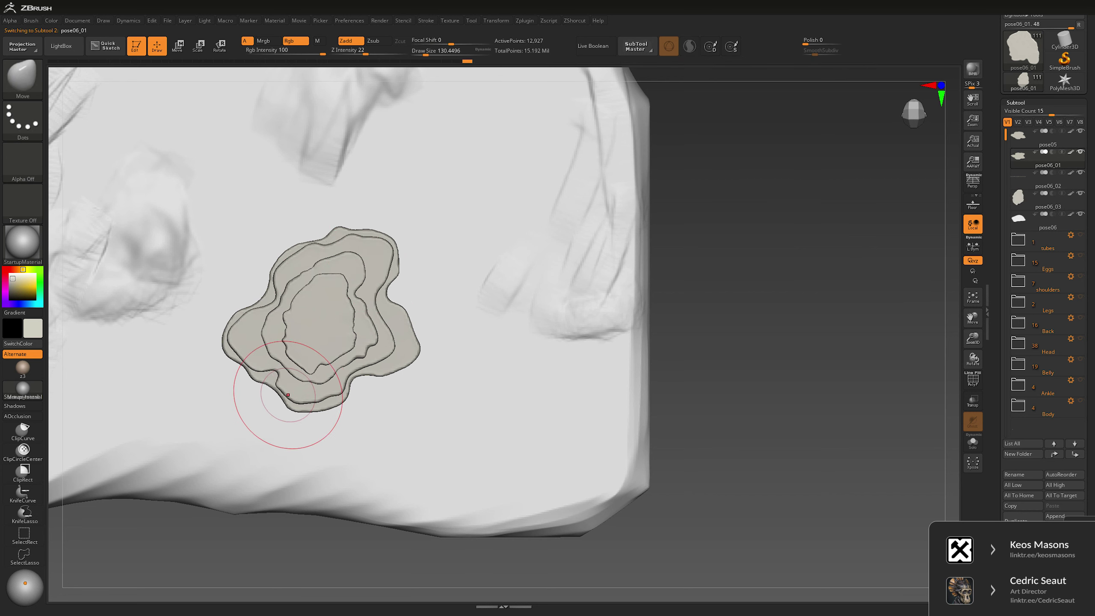
key(space)
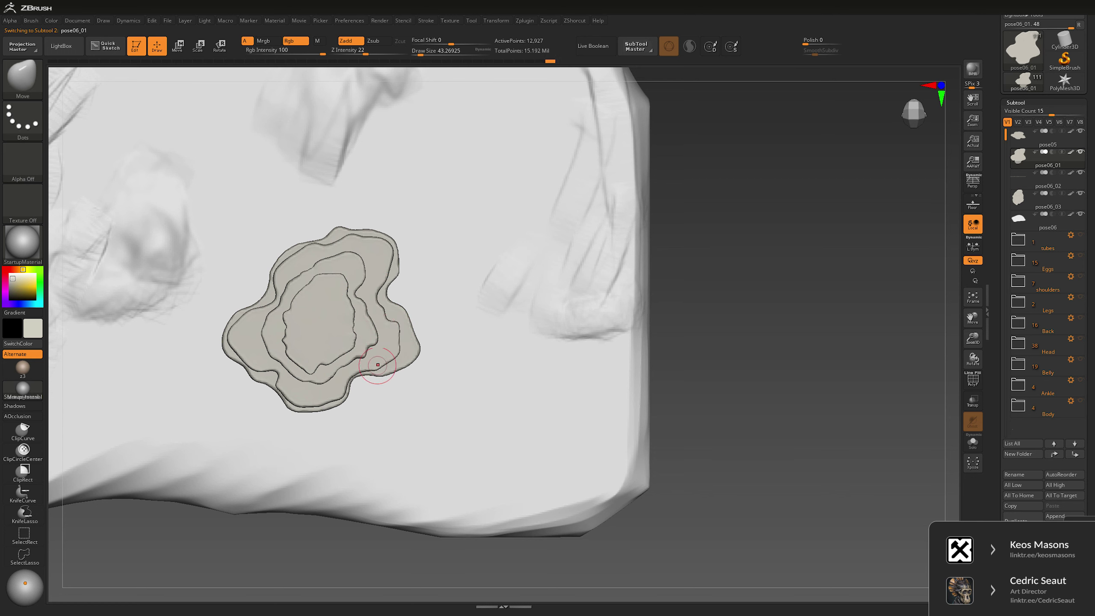
key(space)
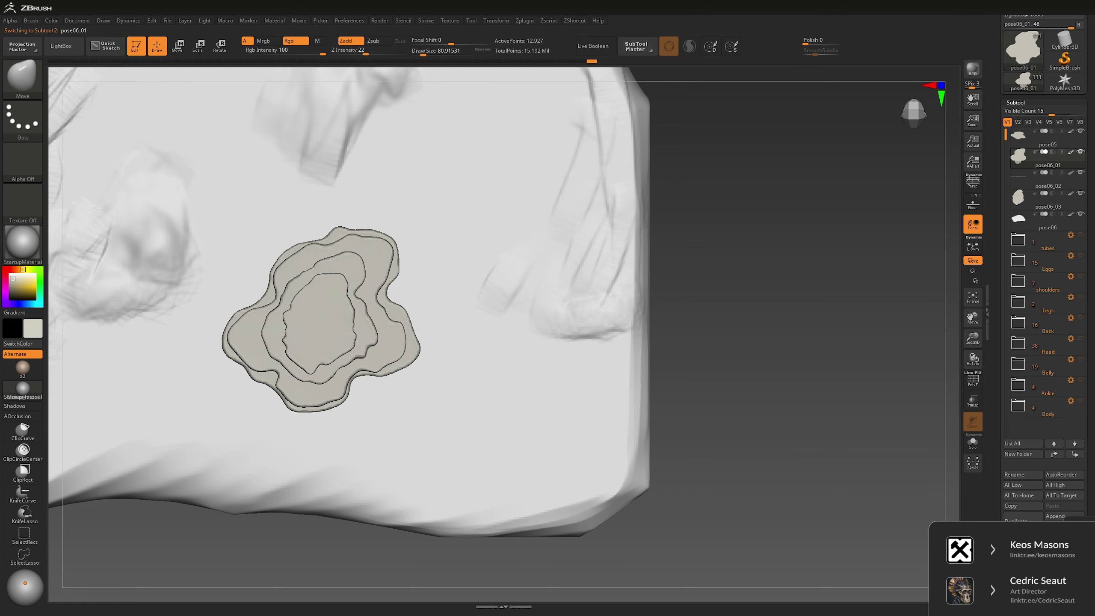
Step: Reshape the third layer's outline with the Move brush at Draw Sizes of about 81 and 121
key(space)
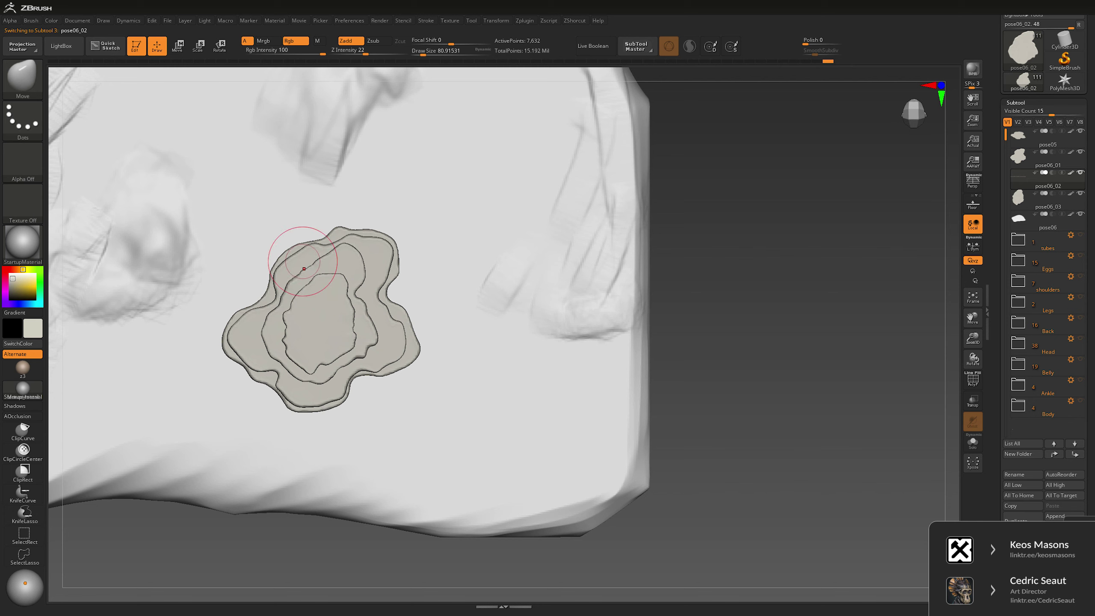
alt+click(297, 272)
mouse_move(298, 272)
mouse_down()
mouse_move(254, 330)
mouse_move(279, 347)
mouse_move(281, 369)
mouse_move(311, 373)
mouse_move(301, 369)
mouse_move(310, 391)
mouse_move(363, 361)
mouse_move(378, 307)
mouse_up()
drag(372, 348, 385, 311)
mouse_move(357, 261)
mouse_down()
mouse_move(379, 233)
mouse_move(329, 256)
mouse_move(336, 246)
mouse_up()
key(space)
mouse_move(308, 293)
mouse_down()
mouse_move(330, 294)
mouse_move(281, 330)
mouse_move(293, 367)
mouse_move(326, 376)
mouse_up()
Step: Reshape the fourth layer's edge with the Move brush at a Draw Size of about 121 and stretch its height slightly with the gizmo
alt+click(319, 311)
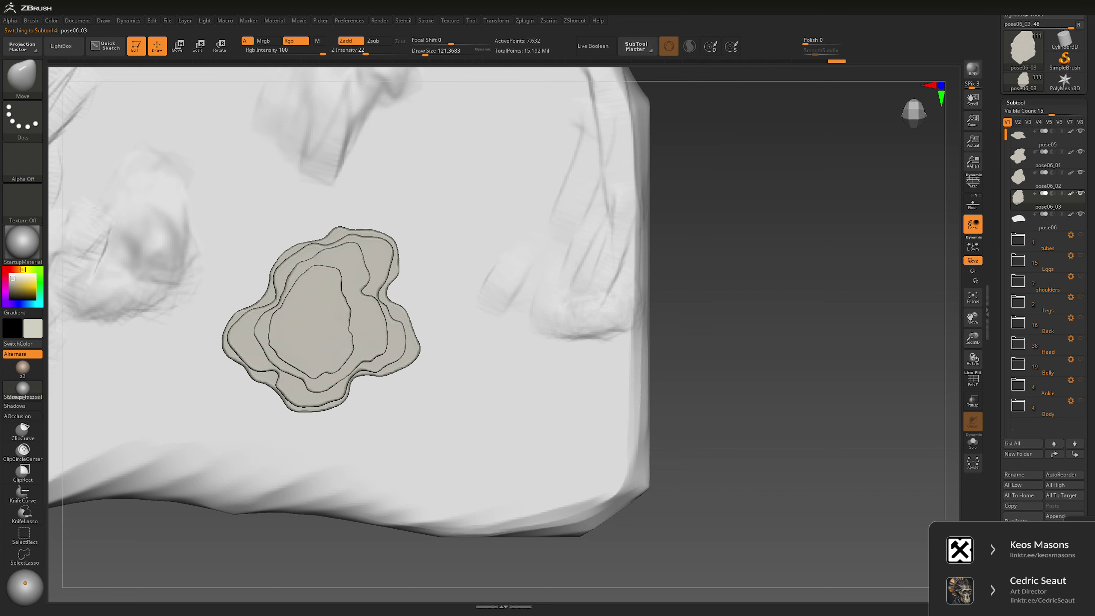
mouse_move(348, 309)
mouse_down()
mouse_move(338, 270)
mouse_move(311, 297)
mouse_up()
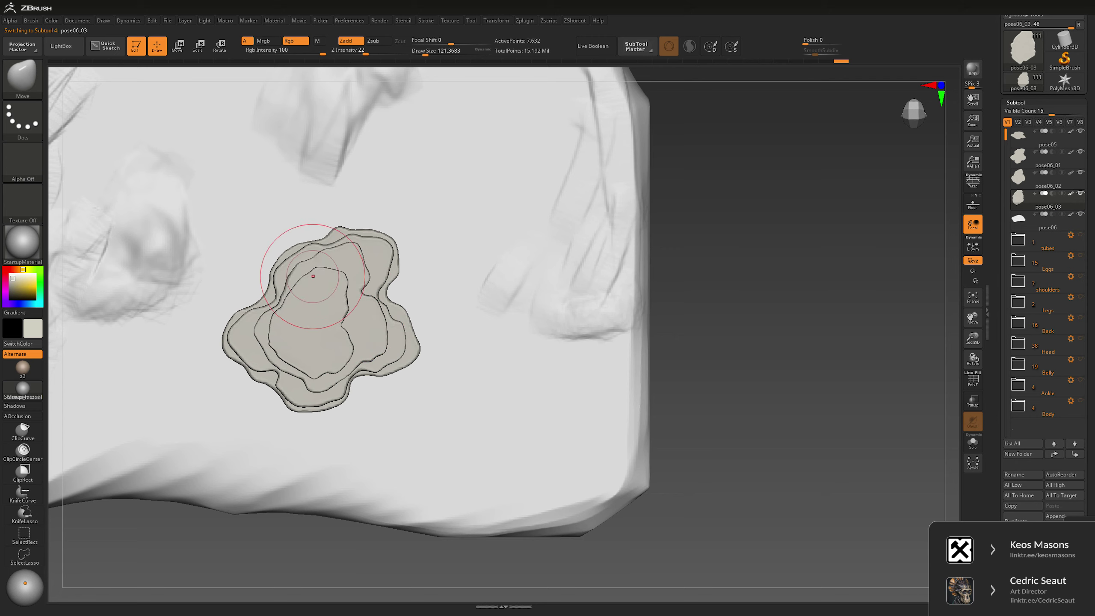
drag(711, 345, 708, 215)
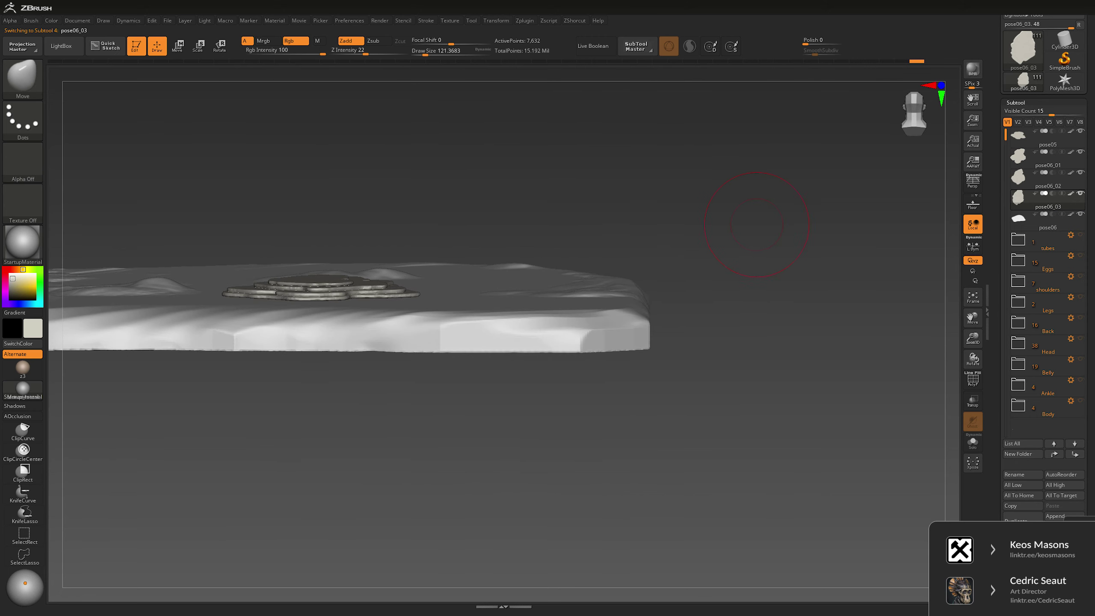
key(r)
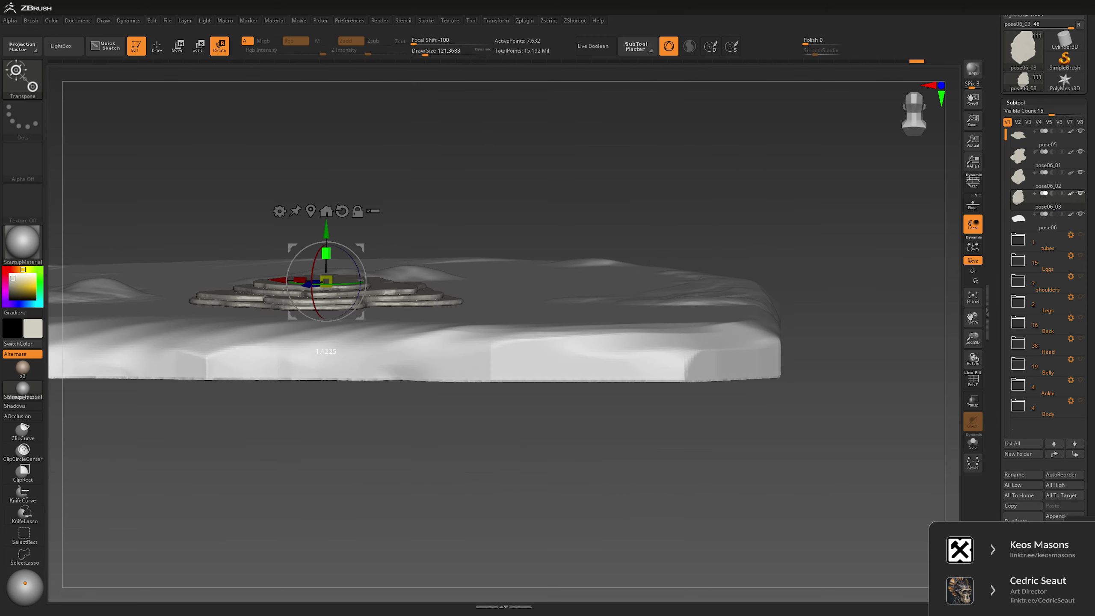
mouse_move(819, 453)
mouse_down()
mouse_move(784, 587)
mouse_move(762, 326)
mouse_move(690, 364)
mouse_up()
Step: Merge the four stacked layers into one subtool, keeping the ground slab separate
key(q)
click(1048, 137)
key(ctrl)
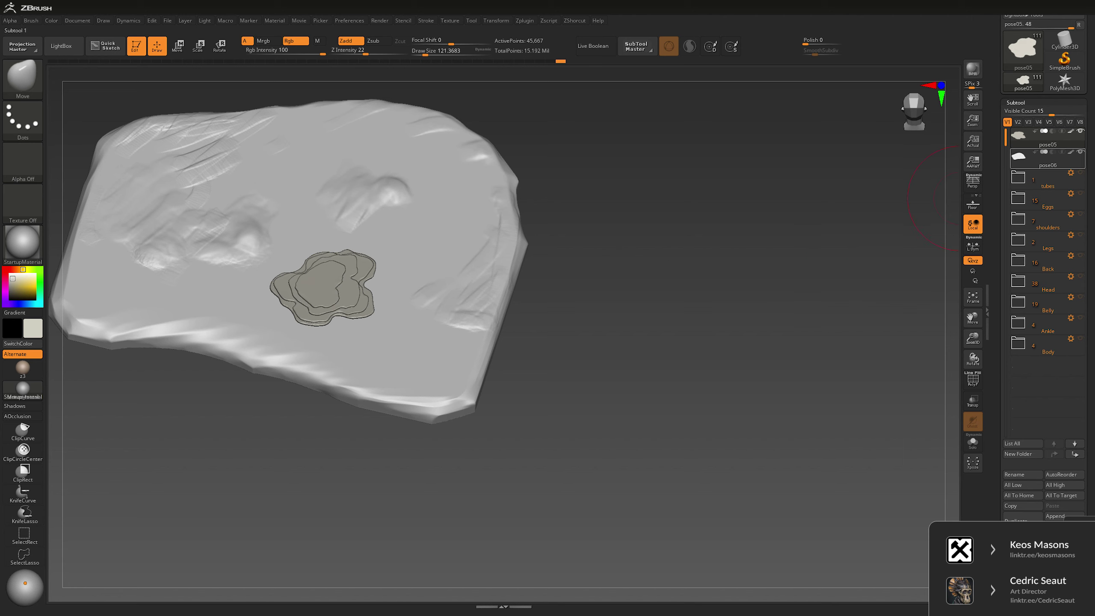
Step: Check the ground slab from the side and raise the merged stack slightly above it with the gizmo
click(1048, 158)
click(973, 443)
drag(744, 298, 739, 254)
click(973, 442)
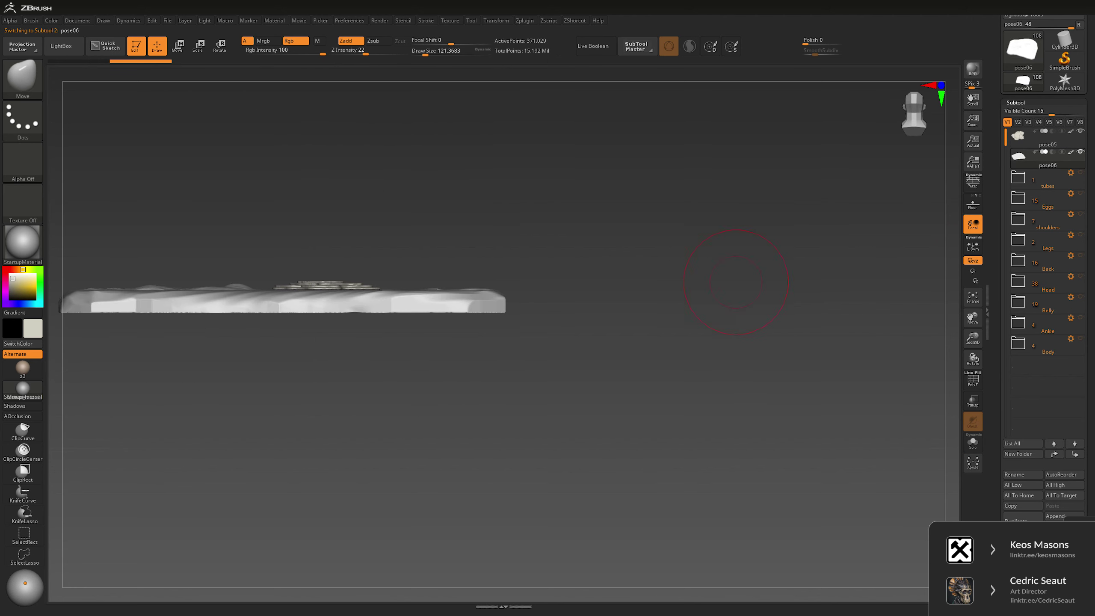
click(973, 442)
key(w)
key(alt+Up)
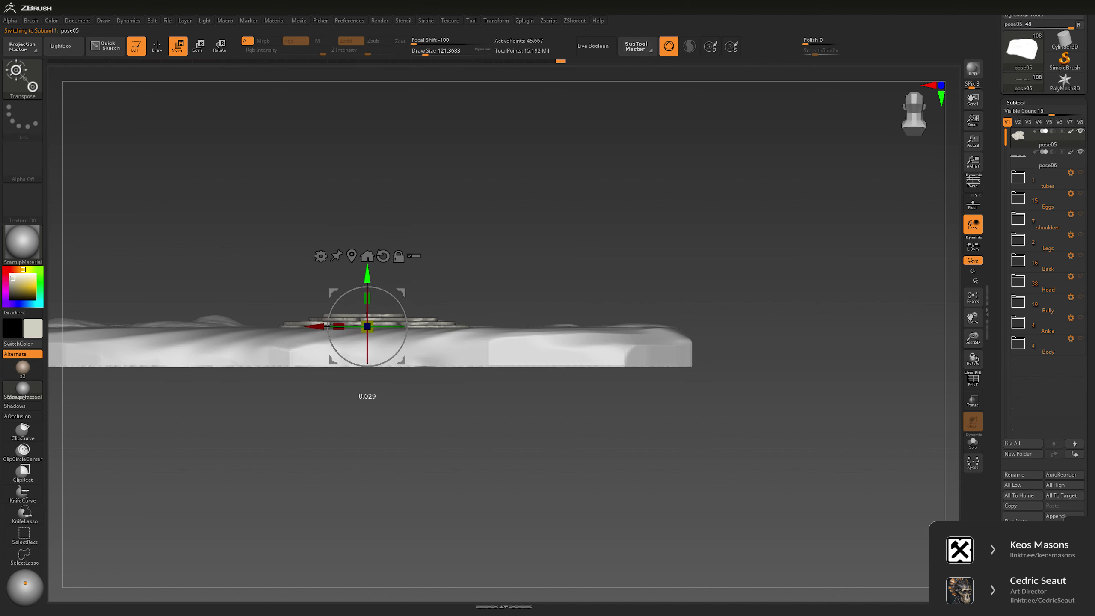
Step: Centre the gizmo on the merged stack and scale the stack down slightly
drag(367, 362, 366, 431)
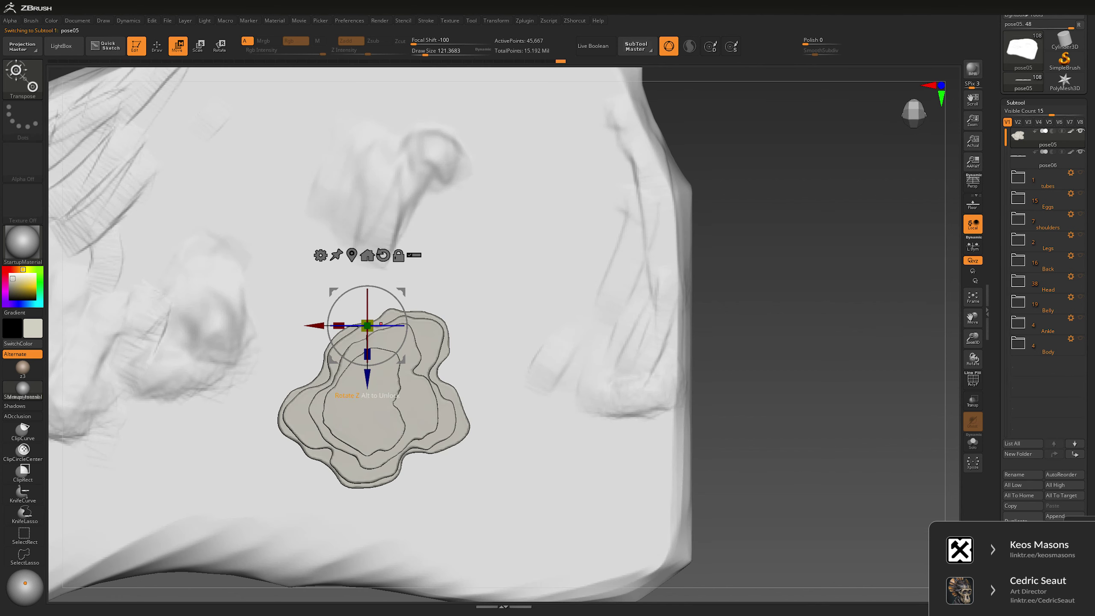
click(367, 254)
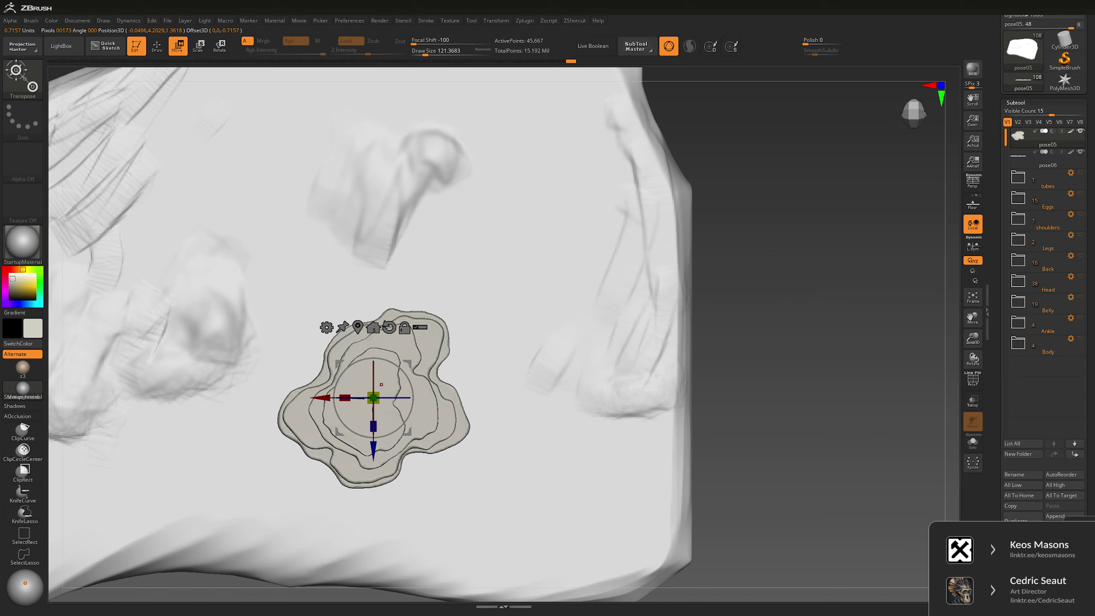
key(ctrl+shift)
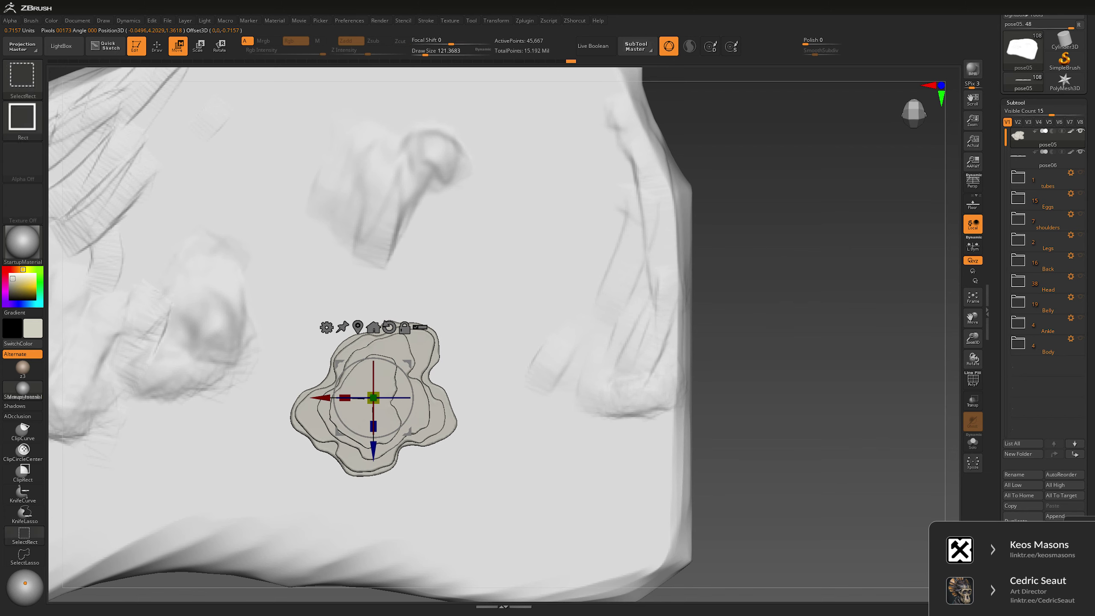
Step: Copy the stack beside the original as a smaller, rotated patch and shape it with the Move brush at a Draw Size of about 170
ctrl+drag(373, 398, 283, 352)
key(space)
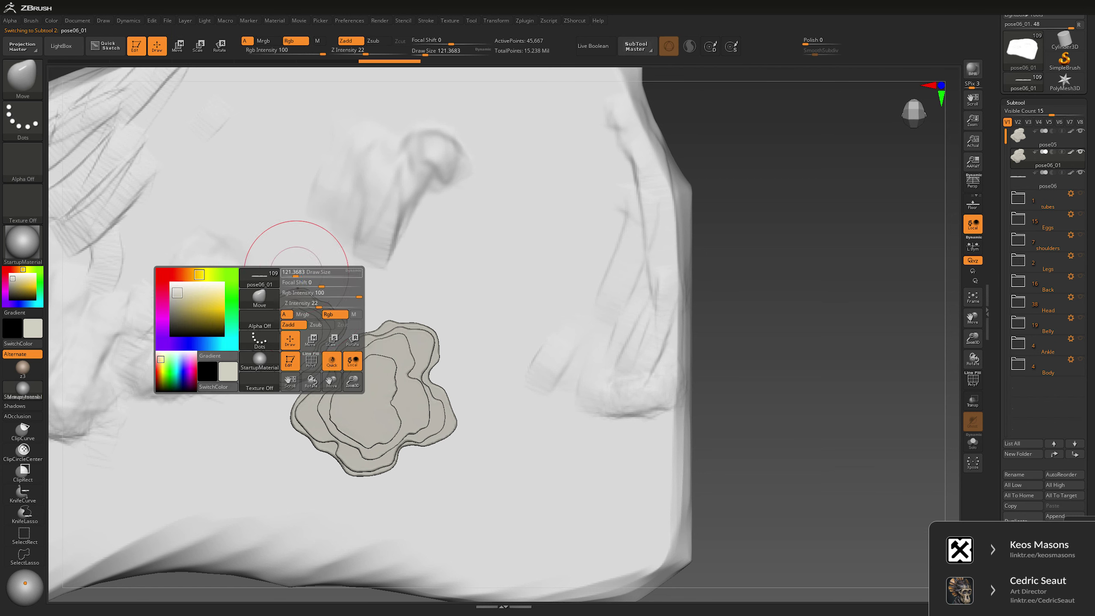
key(q)
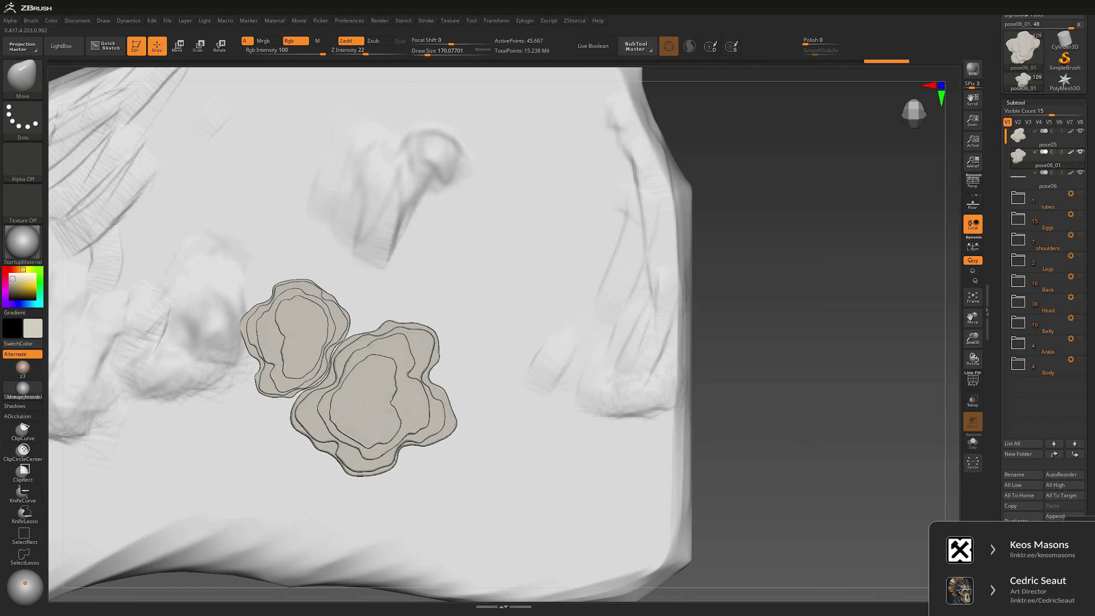
Step: Fine-tune the smaller stack's height against the ground slab with the gizmo
key(f)
drag(607, 286, 773, 249)
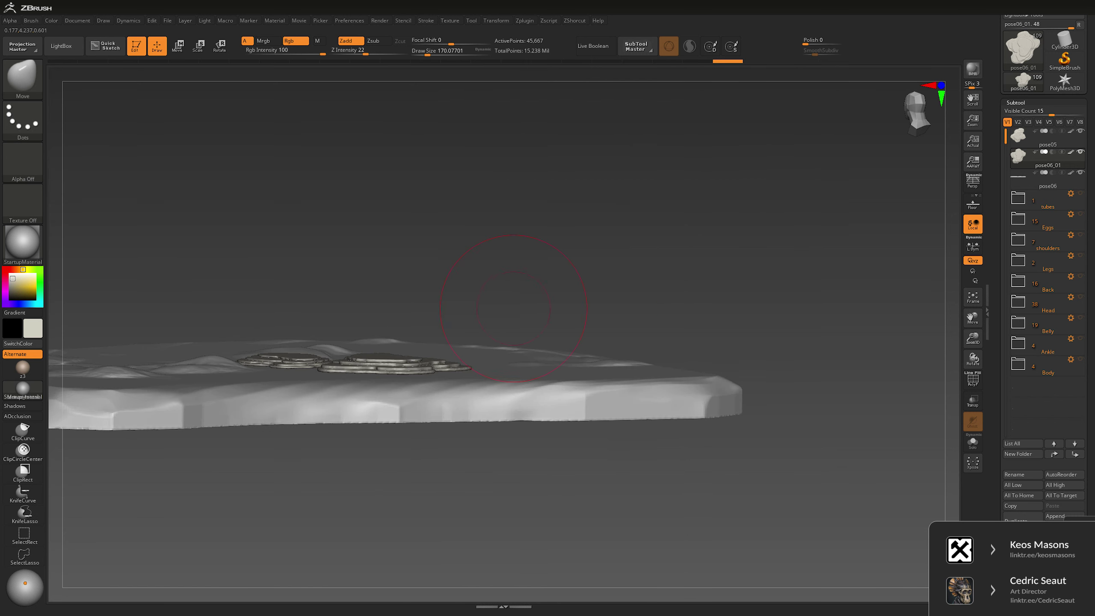
key(w)
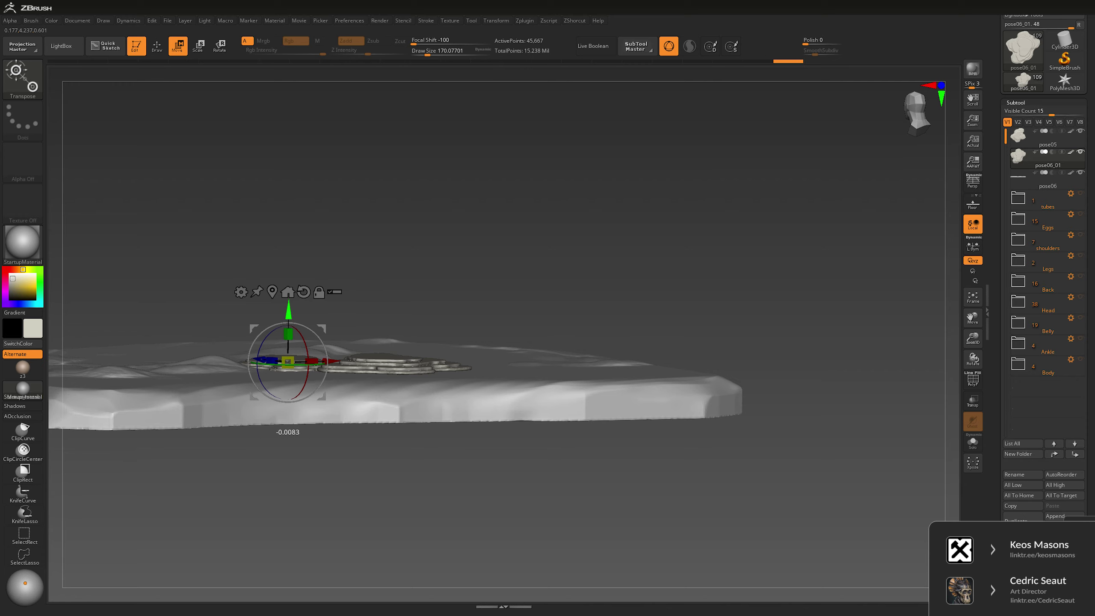
drag(561, 216, 568, 326)
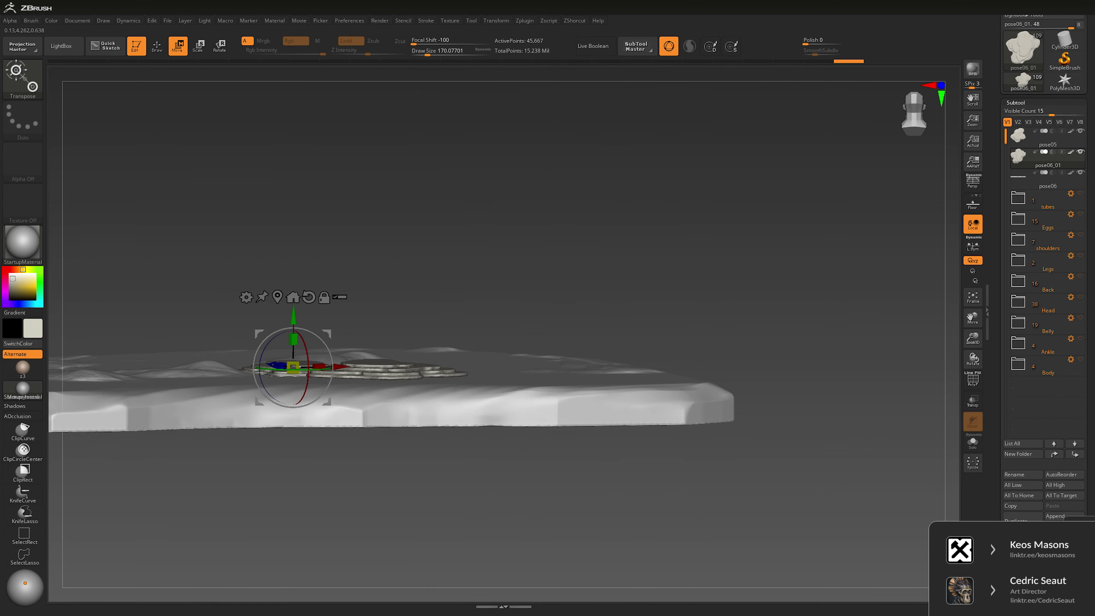
Step: Adjust the larger stack's form from the side with the Move brush at a Draw Size of about 192
key(q)
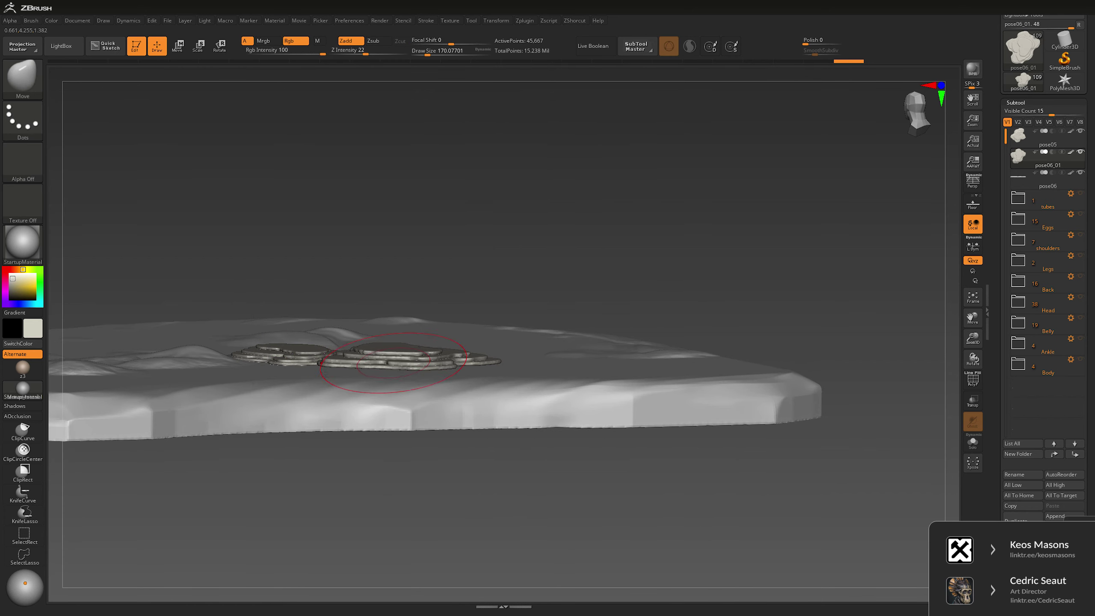
alt+click(387, 367)
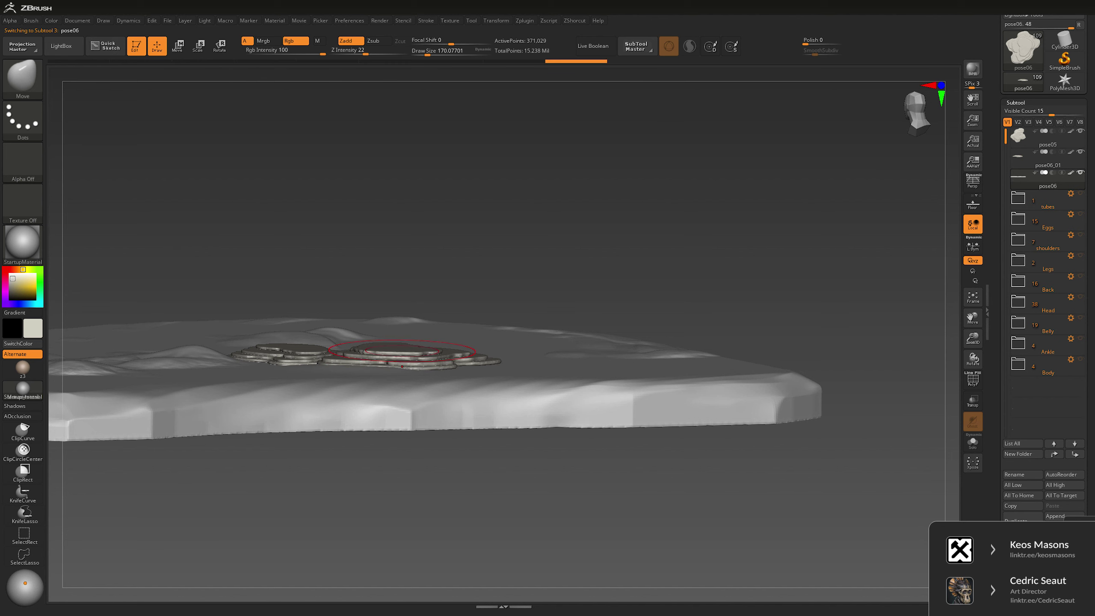
right_drag(456, 348, 510, 358)
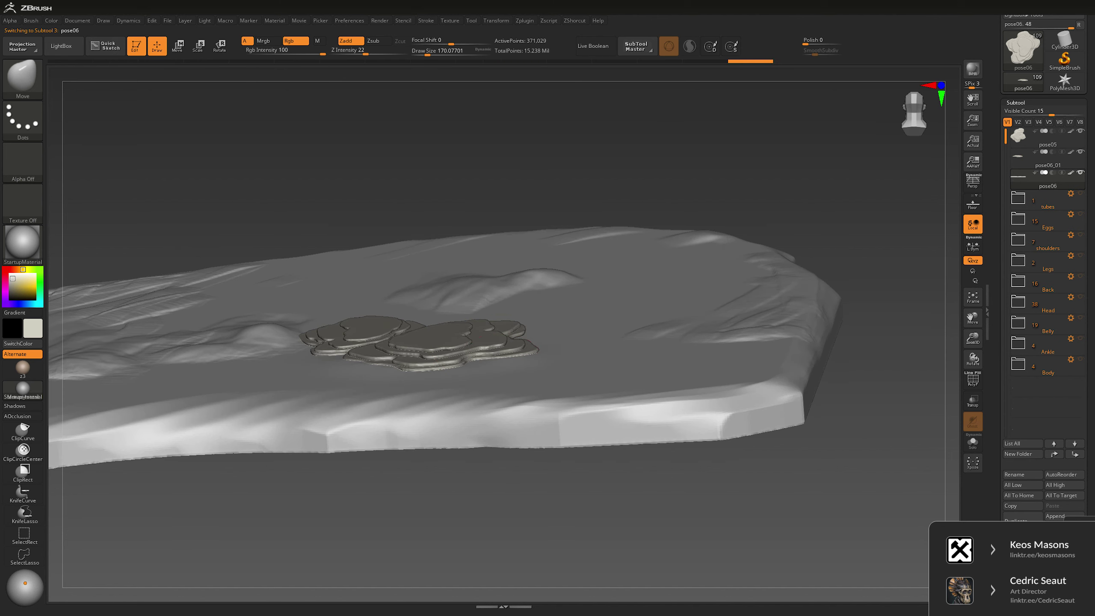
right_drag(561, 332, 488, 499)
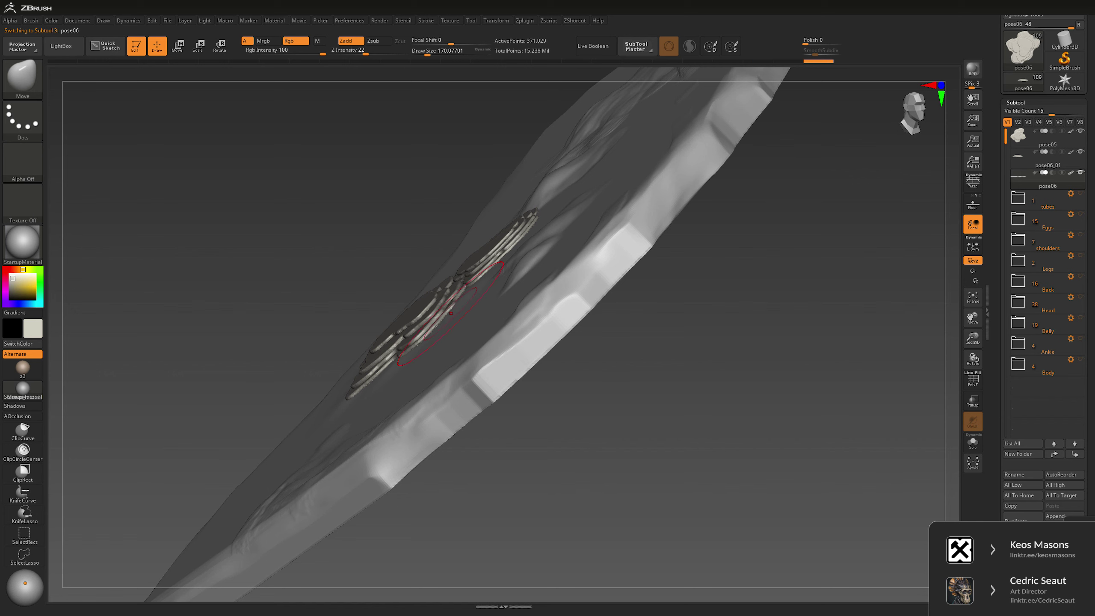
right_drag(596, 376, 658, 283)
key(f)
key(space)
drag(658, 283, 652, 283)
mouse_move(651, 283)
right_down()
mouse_move(738, 242)
mouse_move(713, 300)
right_up()
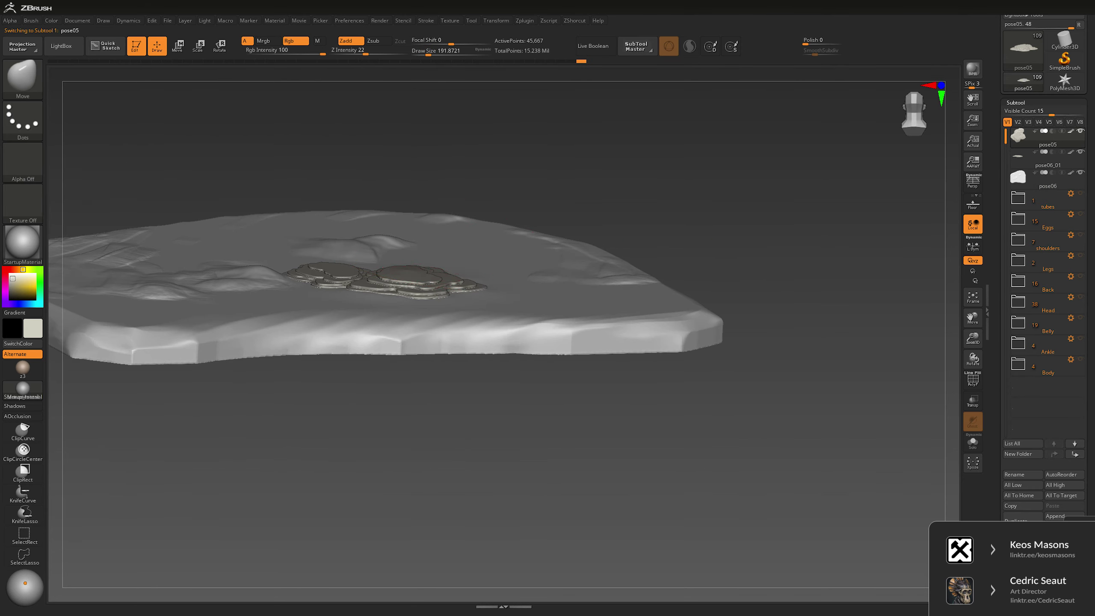
Step: Refine the larger stack's layered edges from several sides with the Move brush at Draw Sizes of about 150 and 74
key(space)
drag(431, 304, 425, 304)
right_drag(425, 304, 451, 227)
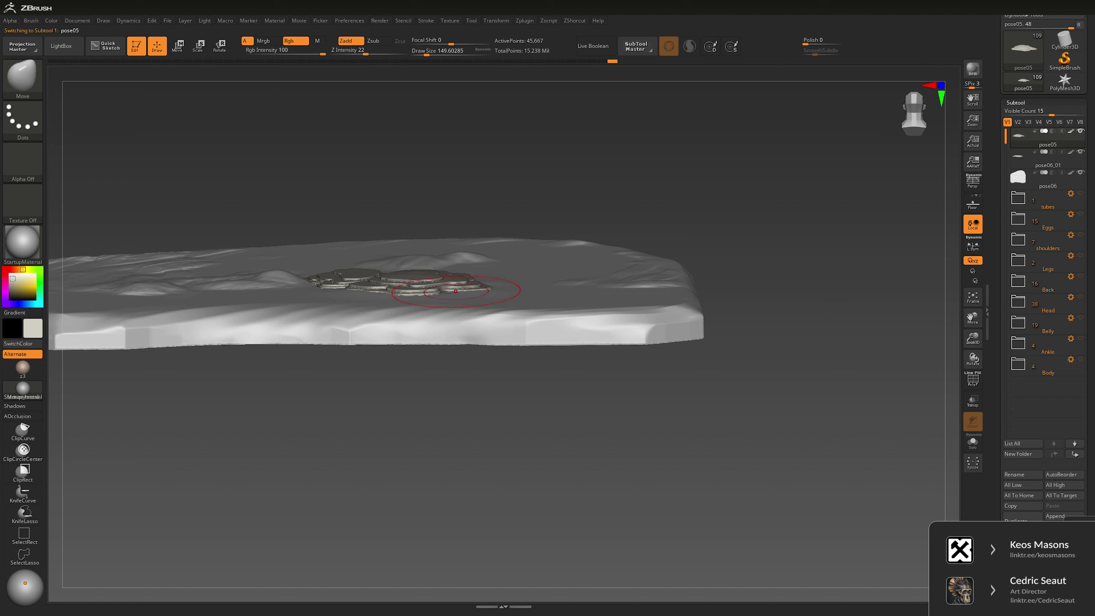
right_drag(475, 290, 441, 269)
key(bracketleft)
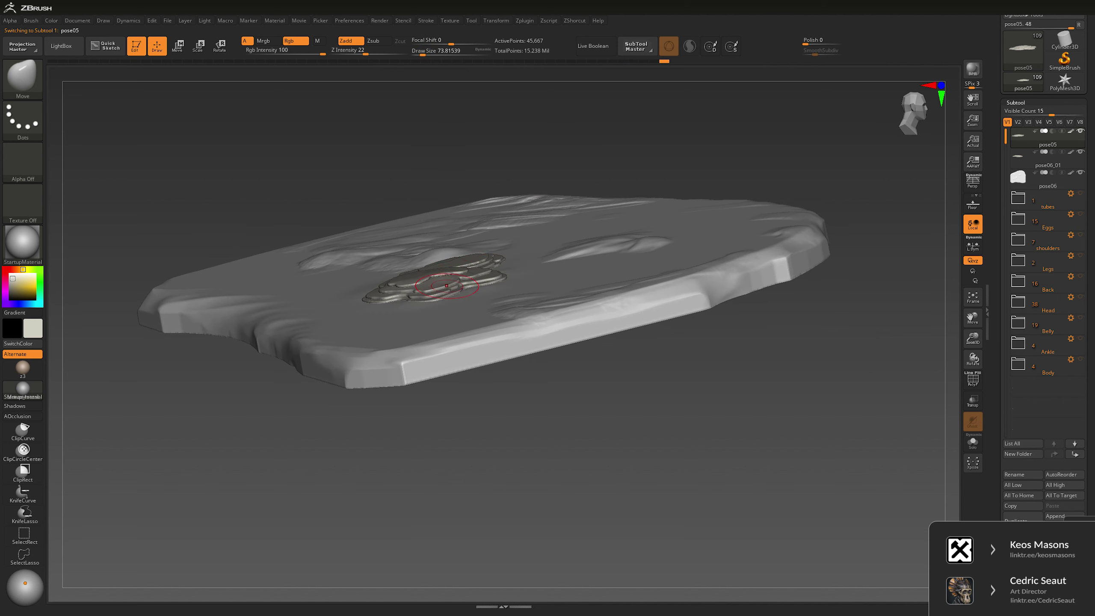
right_drag(483, 240, 498, 275)
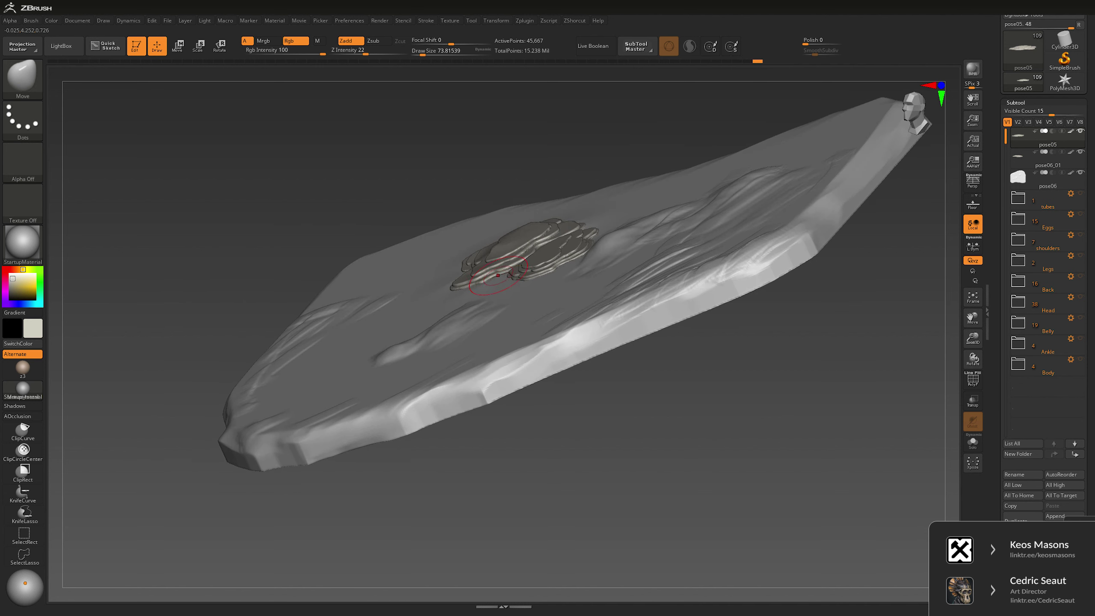
right_drag(546, 223, 424, 284)
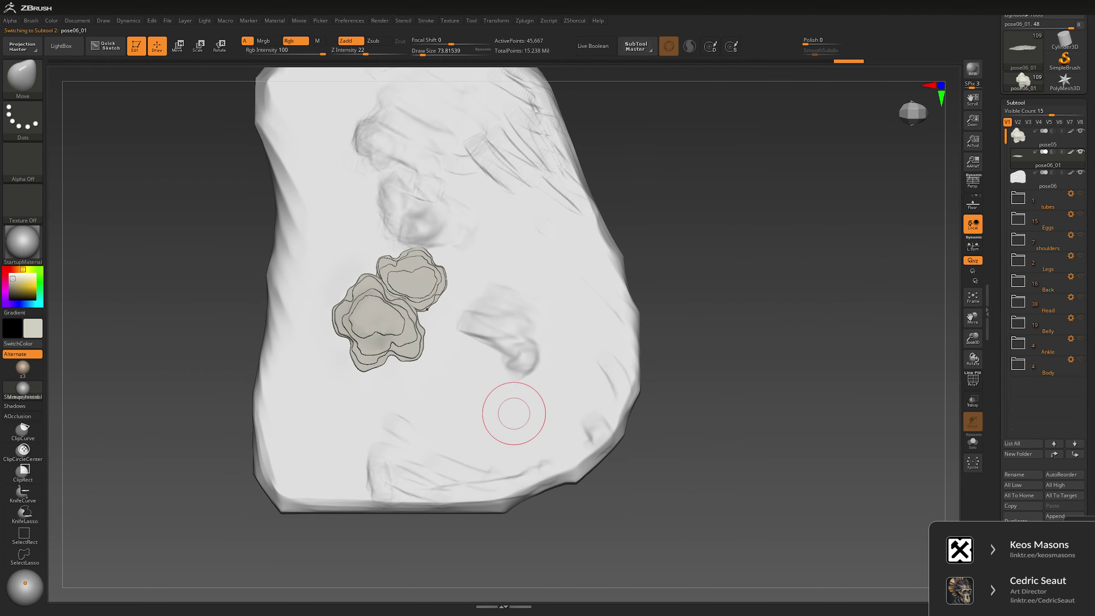
Step: Duplicate the smaller stack's subtool and reshape the first one with the Move brush at Draw Sizes of about 160 and 113
alt+click(510, 419)
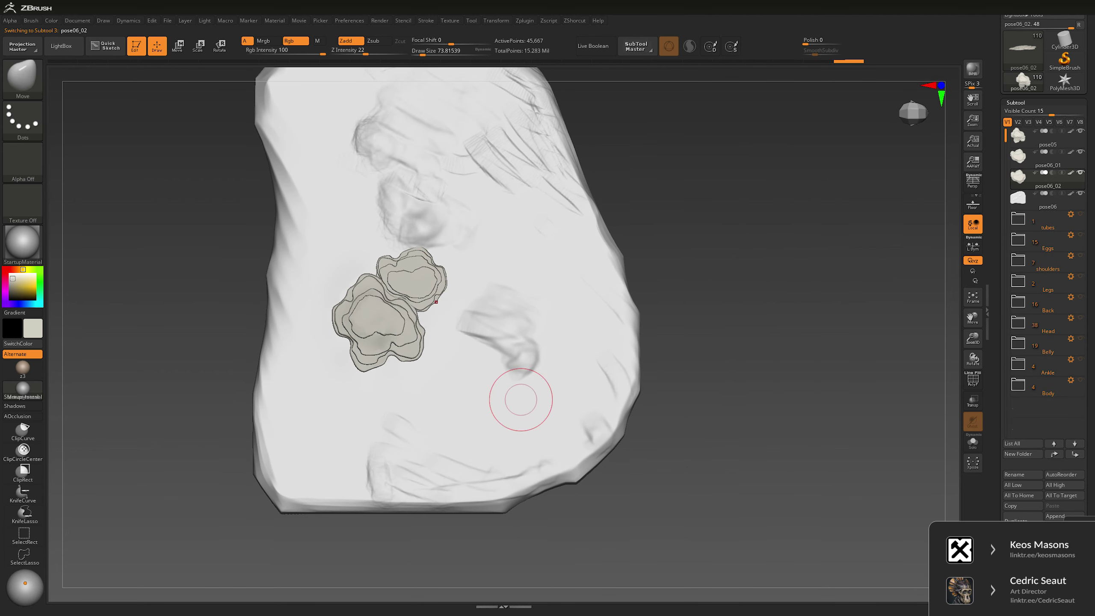
key(ctrl+shift+d)
right_drag(733, 328, 515, 204)
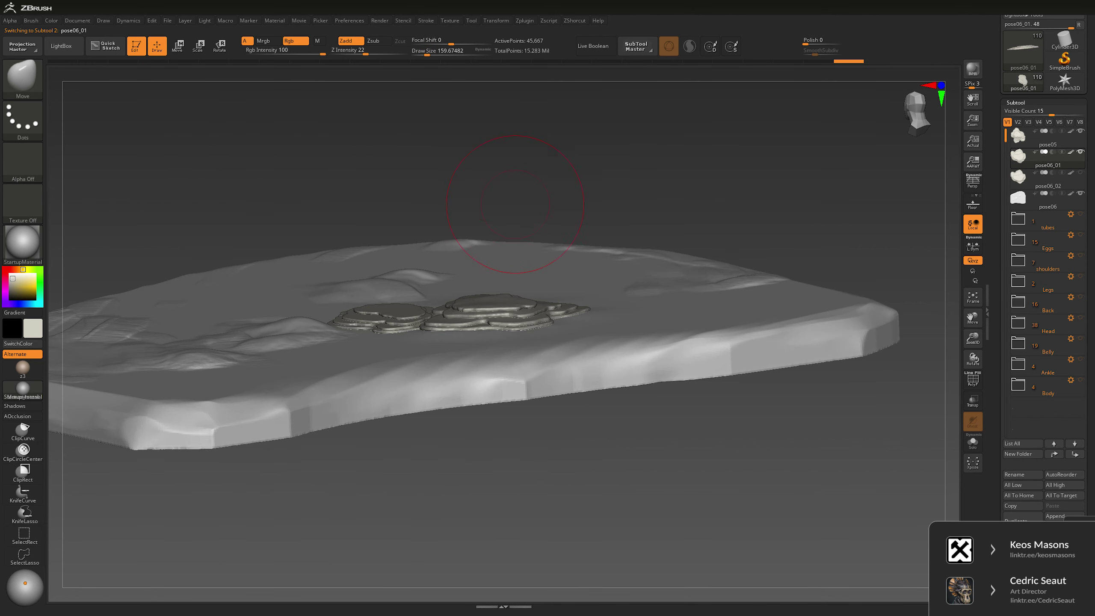
key(space)
right_click(354, 302)
drag(354, 302, 336, 302)
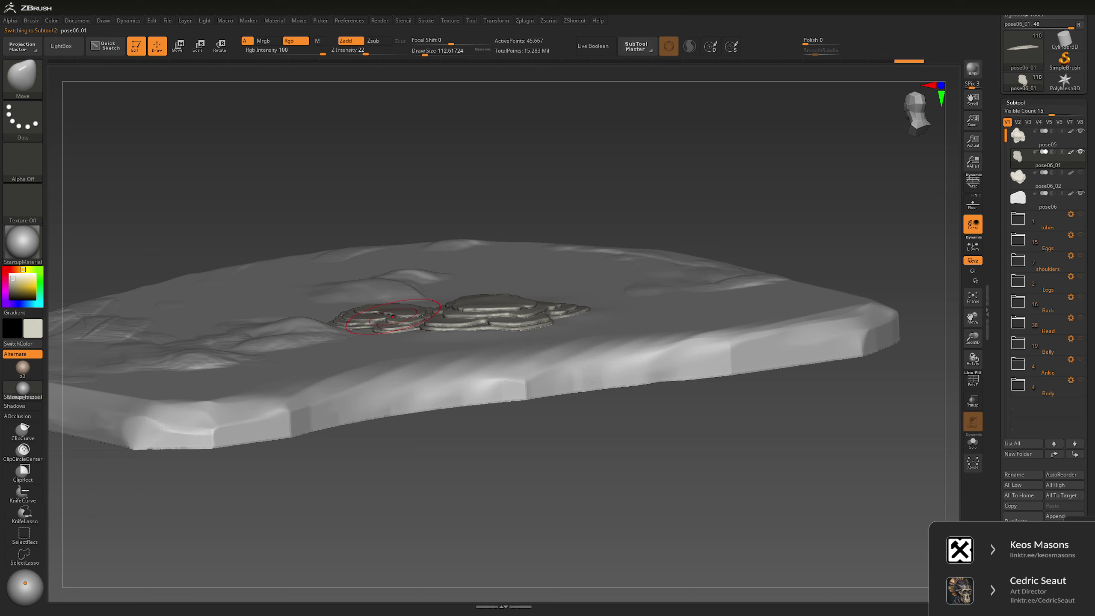
Step: Refine the smaller stack's layer edges with the Move brush, reducing the Draw Size to about 74 and 33
right_click(377, 332)
drag(376, 333, 358, 332)
right_drag(431, 242, 483, 191)
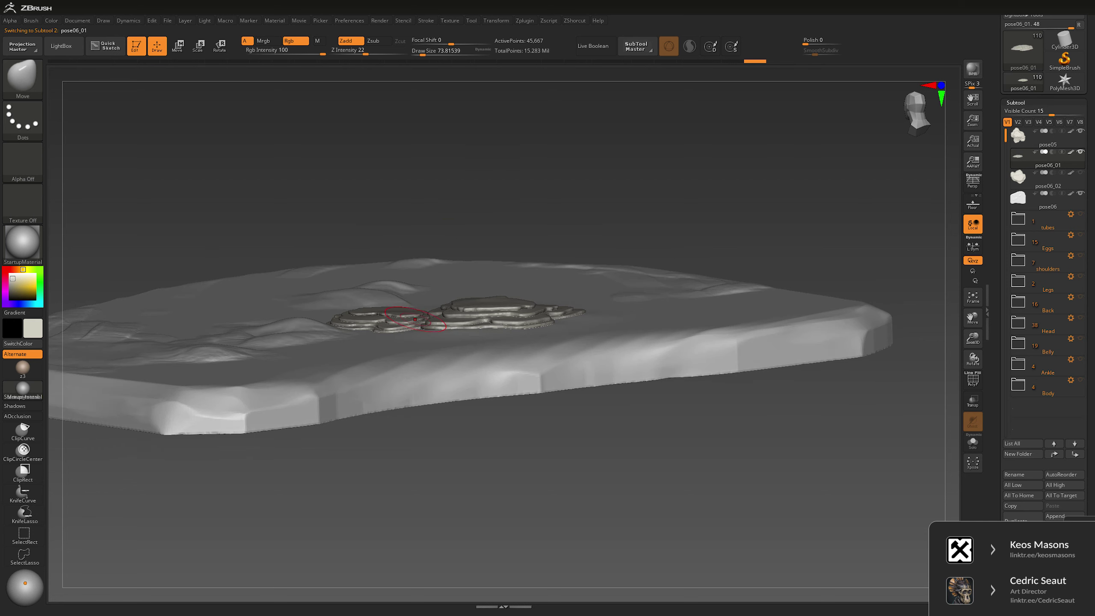
right_drag(438, 255, 344, 306)
right_click(349, 319)
drag(349, 319, 332, 319)
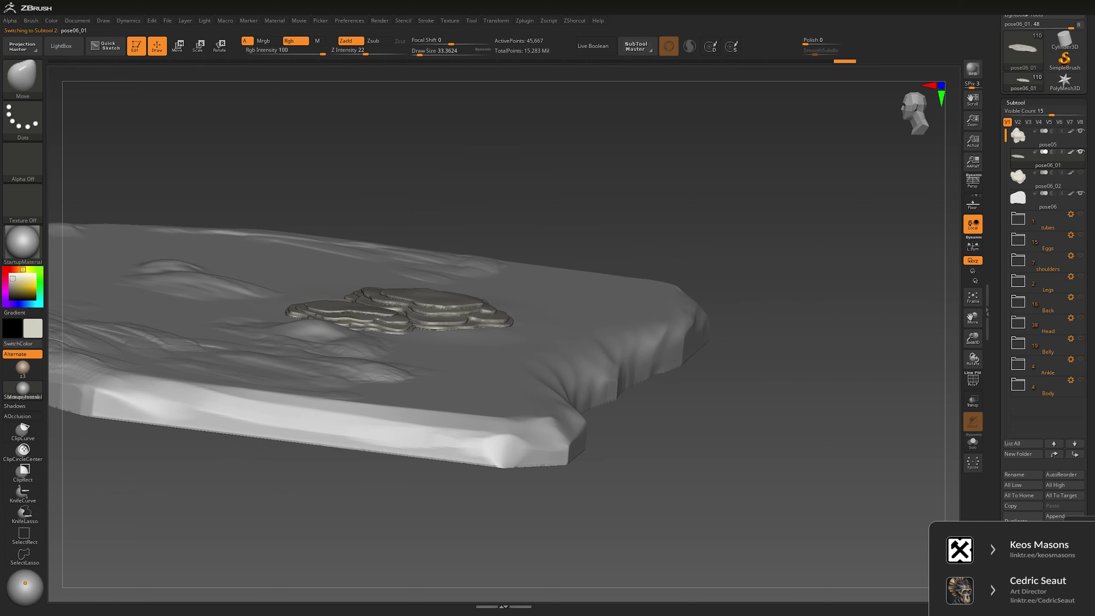
Step: Reshape the smaller stack's layered edges from several angles with the Move brush at a Draw Size of about 54
right_drag(343, 306, 501, 175)
right_click(297, 299)
drag(297, 299, 318, 299)
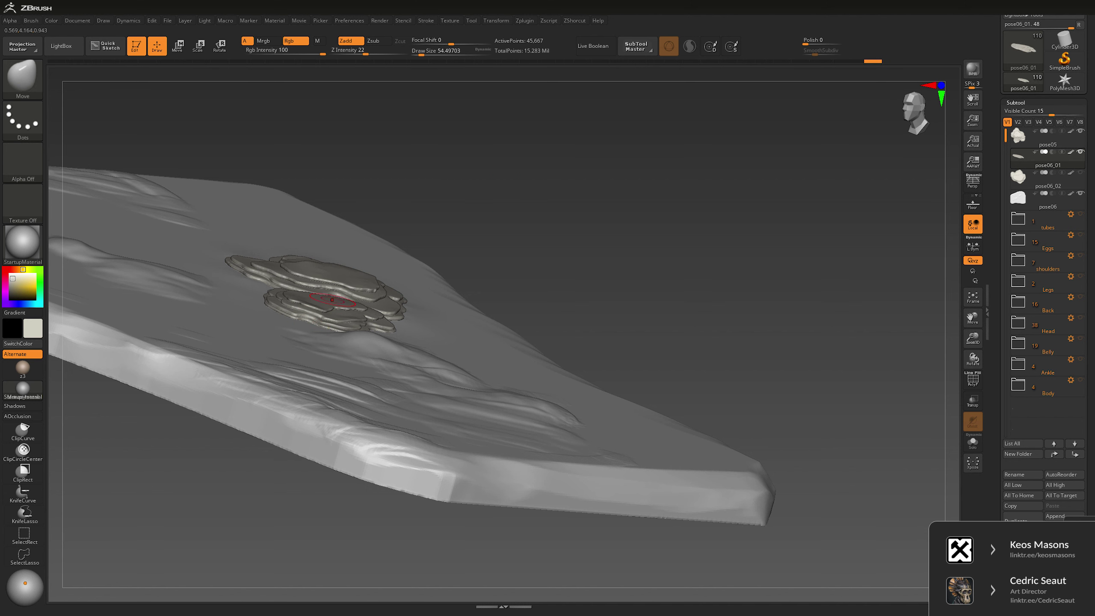
right_drag(388, 345, 388, 259)
right_click(302, 294)
drag(302, 293, 340, 294)
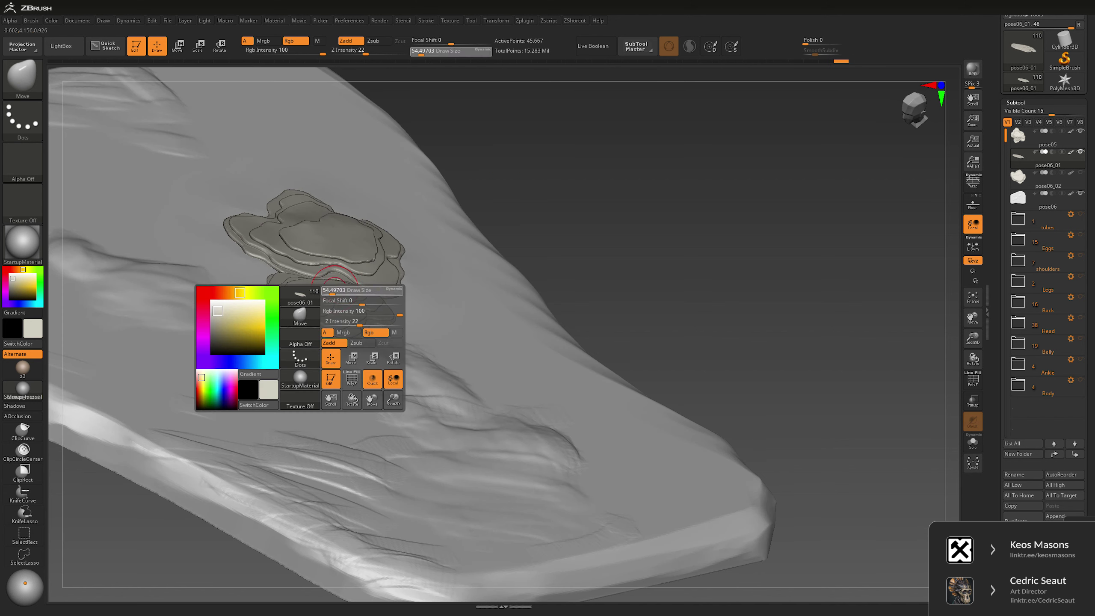
mouse_move(342, 285)
right_down()
mouse_move(344, 371)
mouse_move(344, 350)
right_up()
right_click(345, 293)
drag(362, 280, 344, 279)
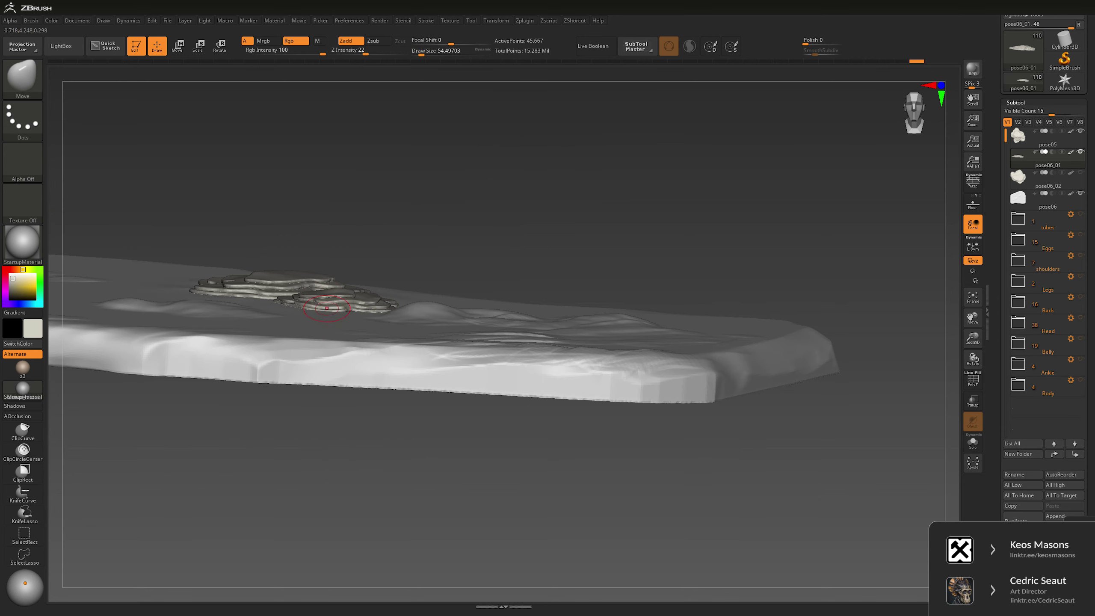
Step: Show the tubes folder and shift the merged tubes slightly over the two layered stacks
mouse_move(327, 308)
right_down()
mouse_move(327, 298)
mouse_move(328, 309)
right_up()
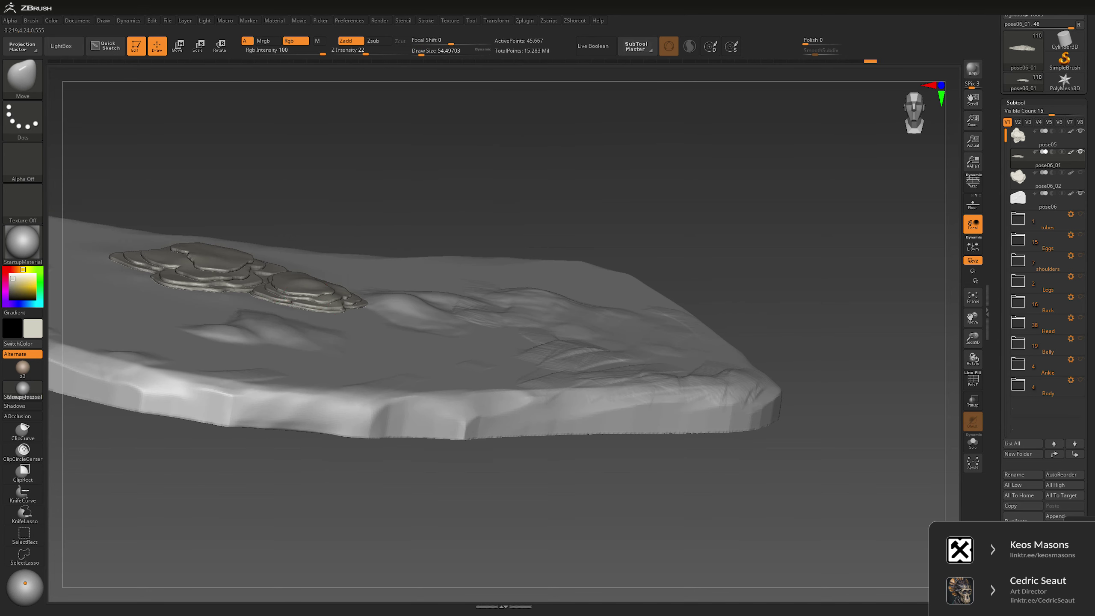
right_drag(342, 213, 557, 234)
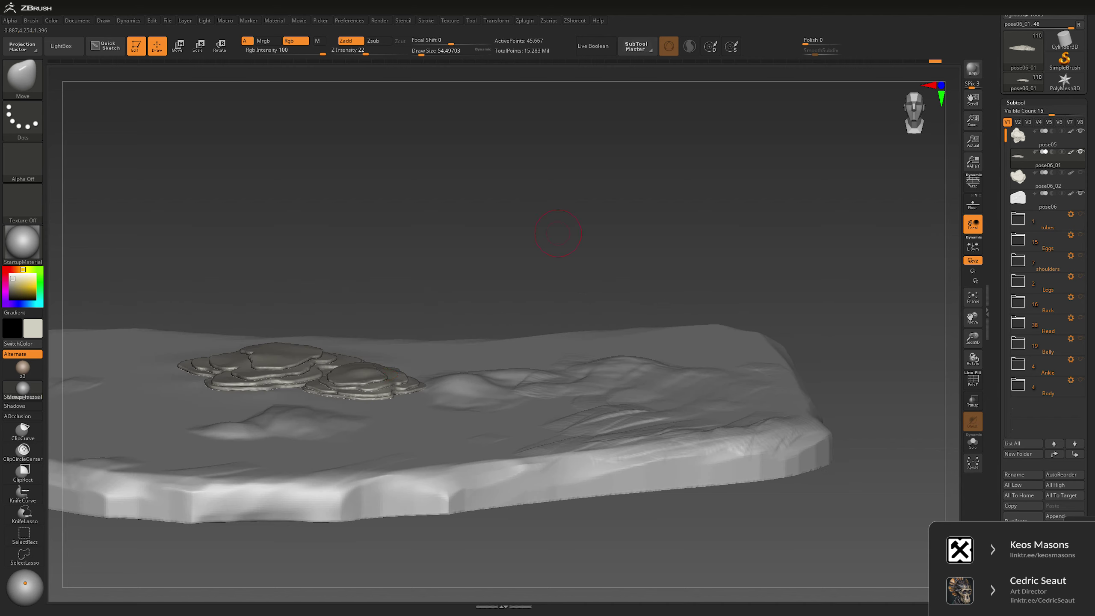
right_drag(404, 274, 304, 368)
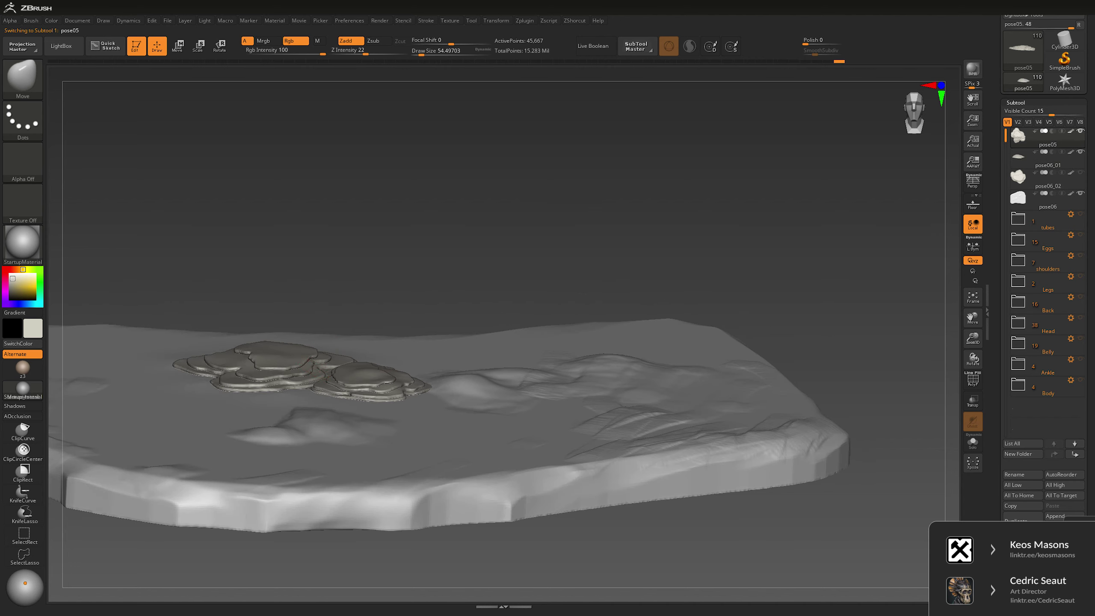
mouse_move(431, 257)
right_down()
mouse_move(741, 289)
mouse_move(699, 354)
right_up()
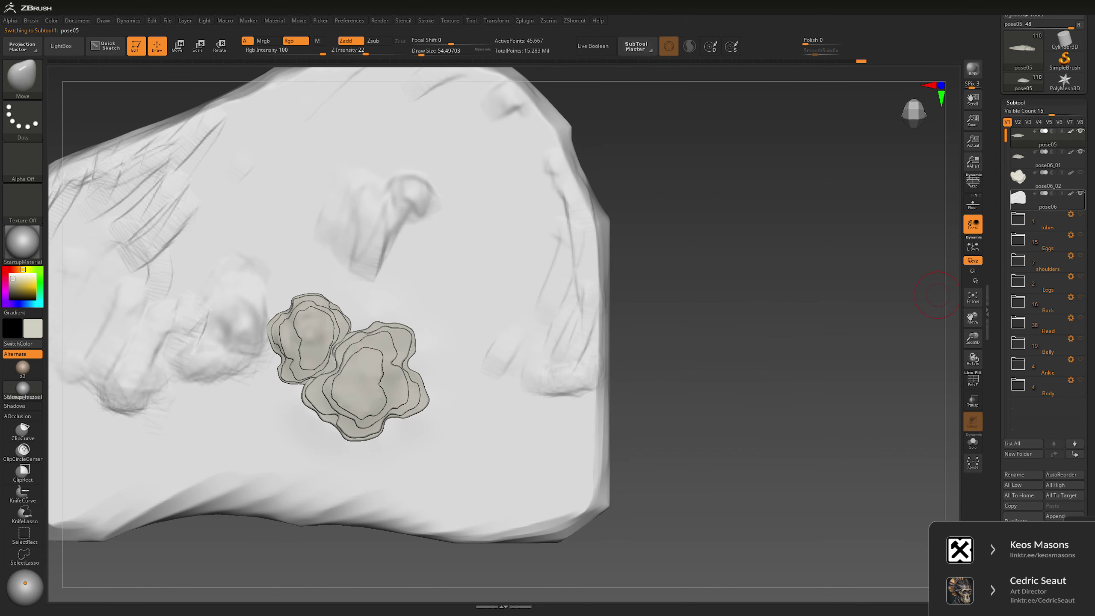
click(1035, 221)
right_drag(543, 199, 560, 217)
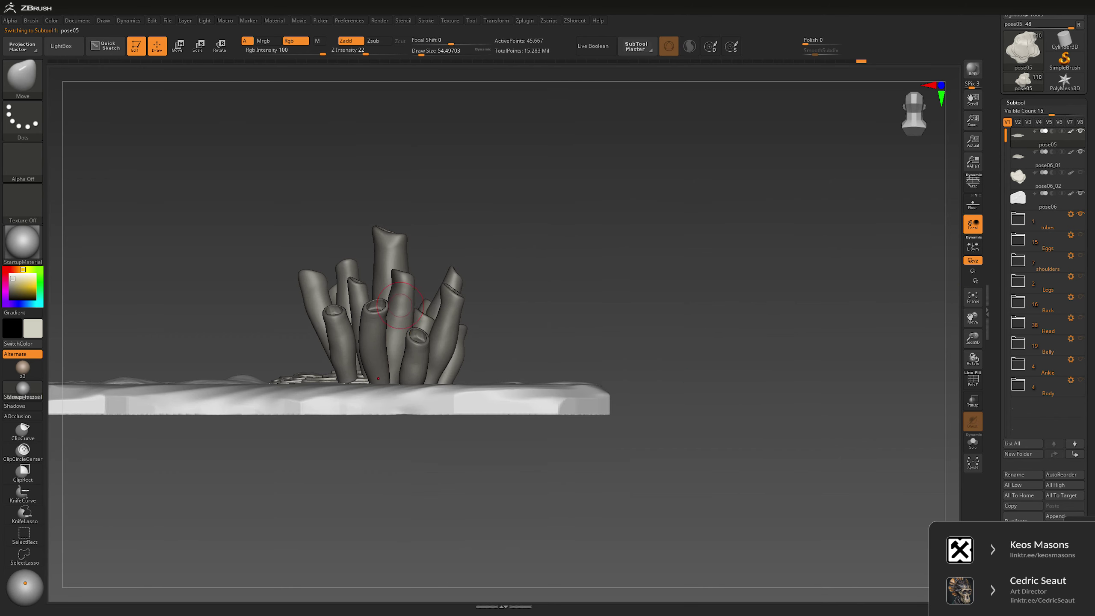
key(w)
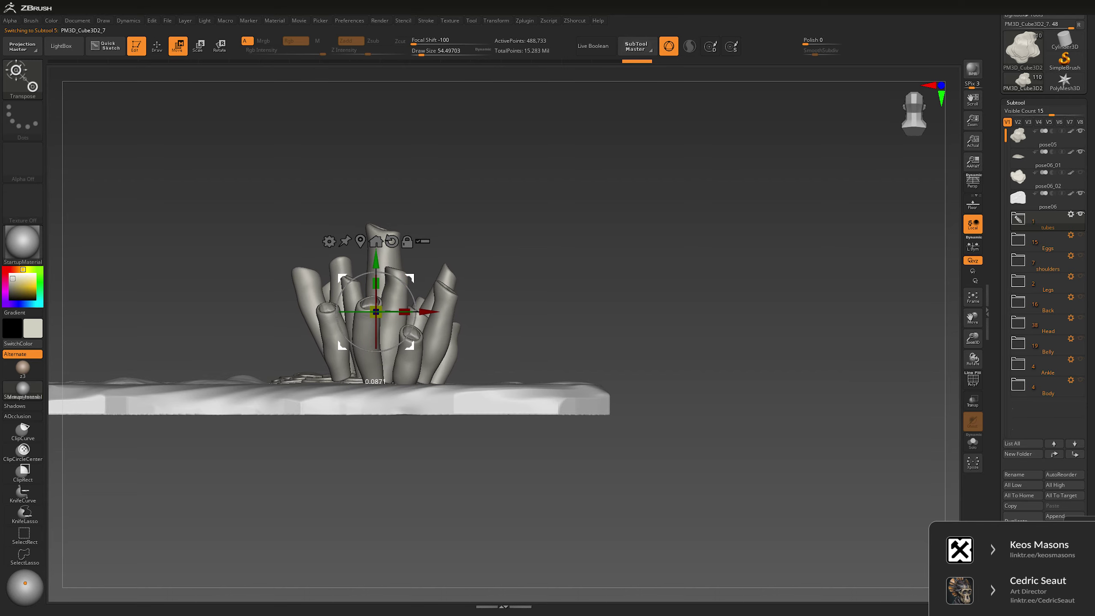
right_drag(560, 215, 624, 367)
Step: Adjust the tube cluster's bases with the Move Topological brush, reducing the Draw Size from about 215 to 130
key(b)
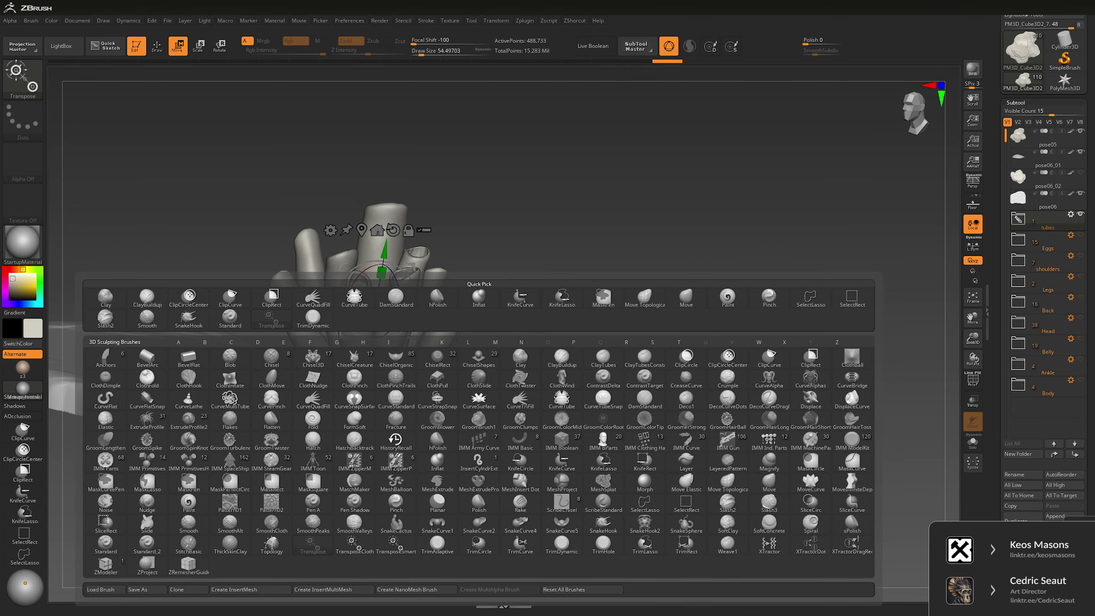
click(645, 296)
right_drag(431, 346, 395, 336)
key(space)
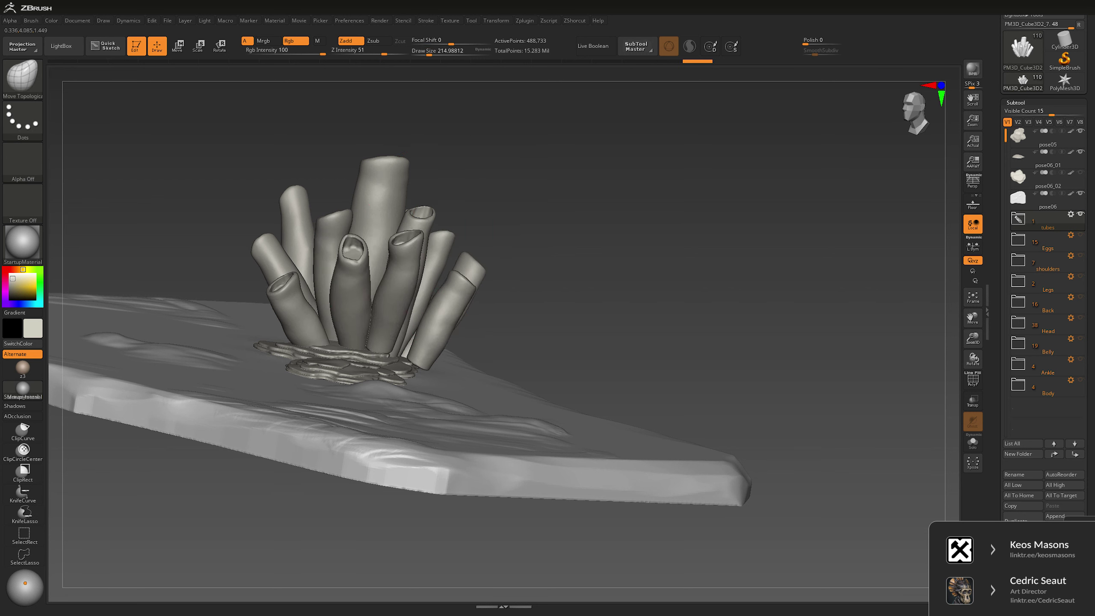
key(bracketleft)
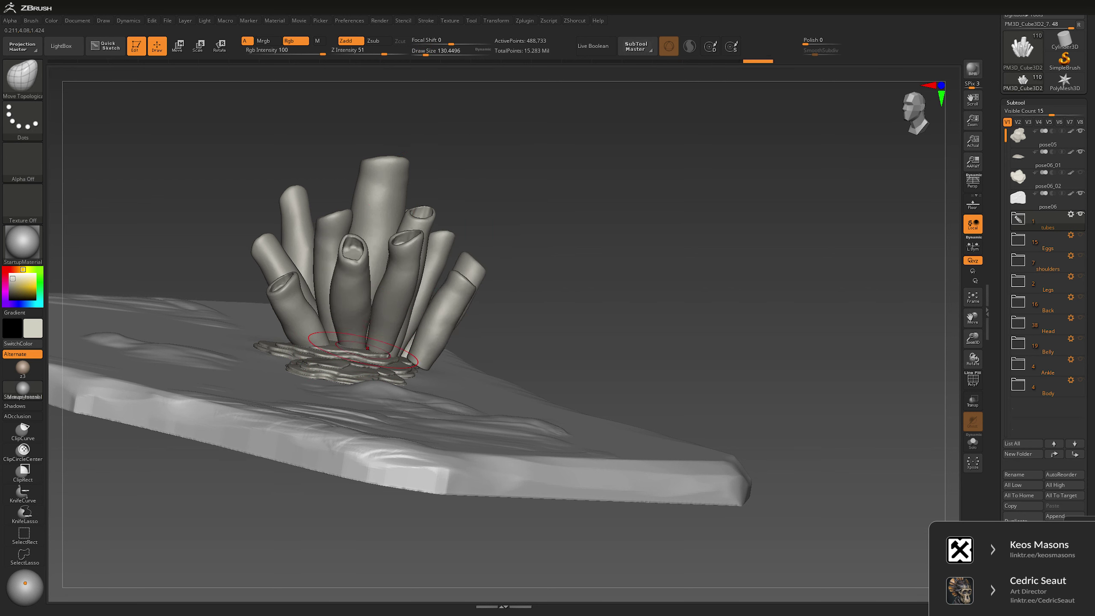
mouse_move(367, 347)
right_down()
mouse_move(640, 215)
mouse_move(604, 250)
mouse_move(517, 259)
right_up()
Step: Mask all but one tube and fit its base to the layered stack with the Move brush at a Draw Size of about 88
key(w)
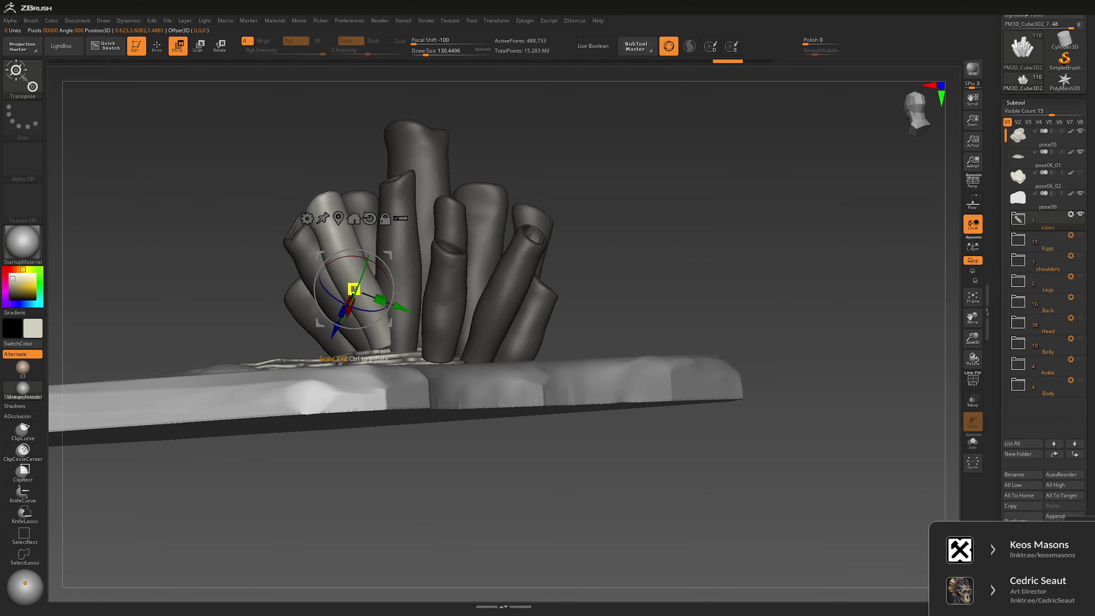
right_drag(353, 289, 336, 290)
key(q)
key(space)
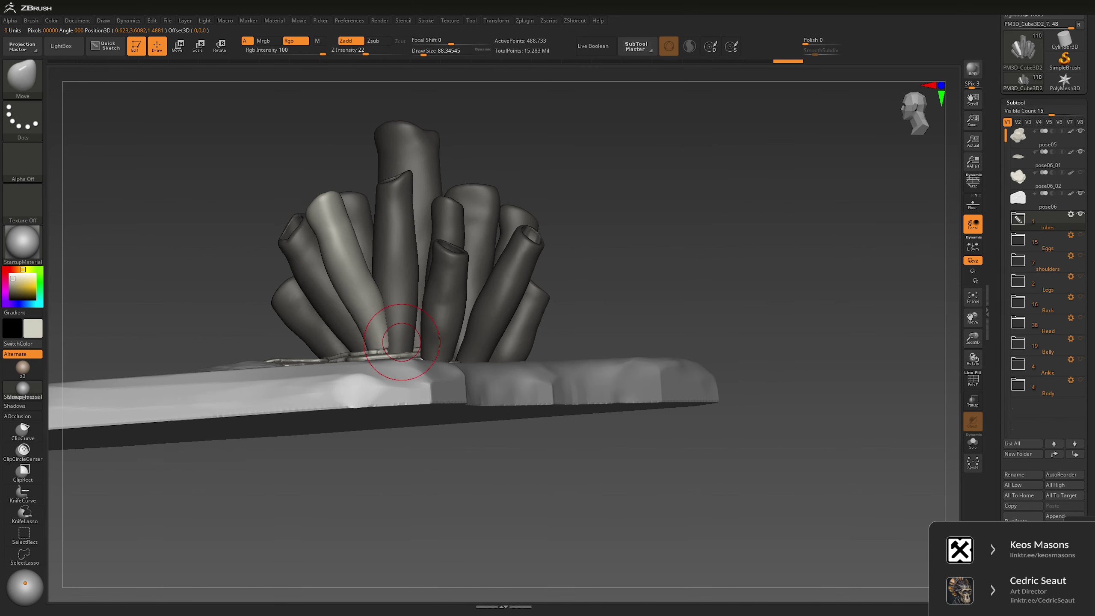
right_drag(377, 342, 381, 414)
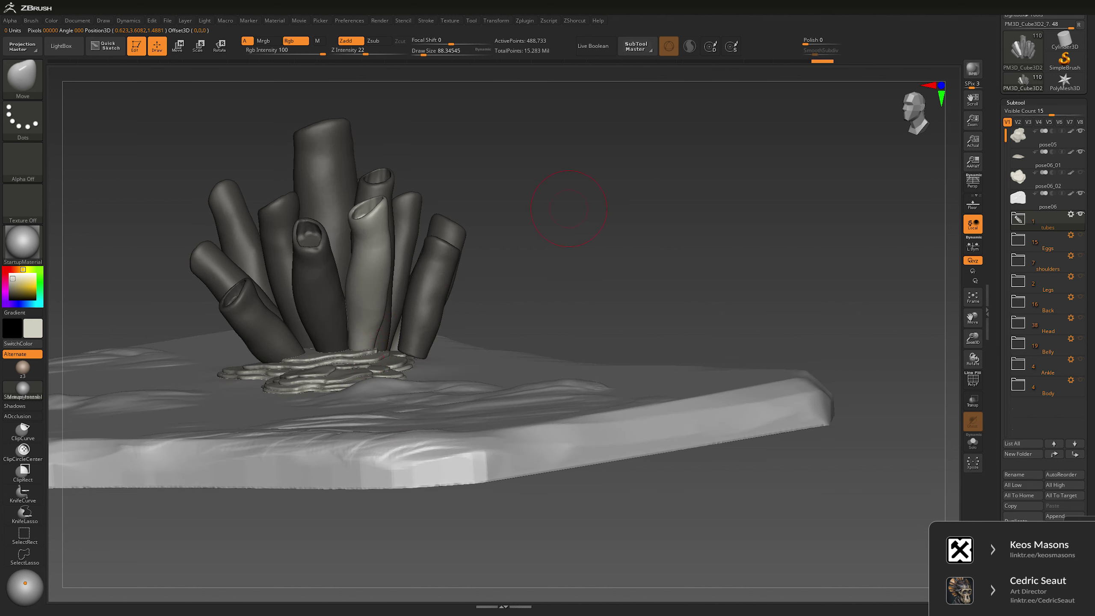
Step: Isolate a front tube by masking and adjust its buried base through the transparent slab with the Move brush at Draw Sizes of about 192 and 150
key(w)
right_drag(568, 209, 568, 182)
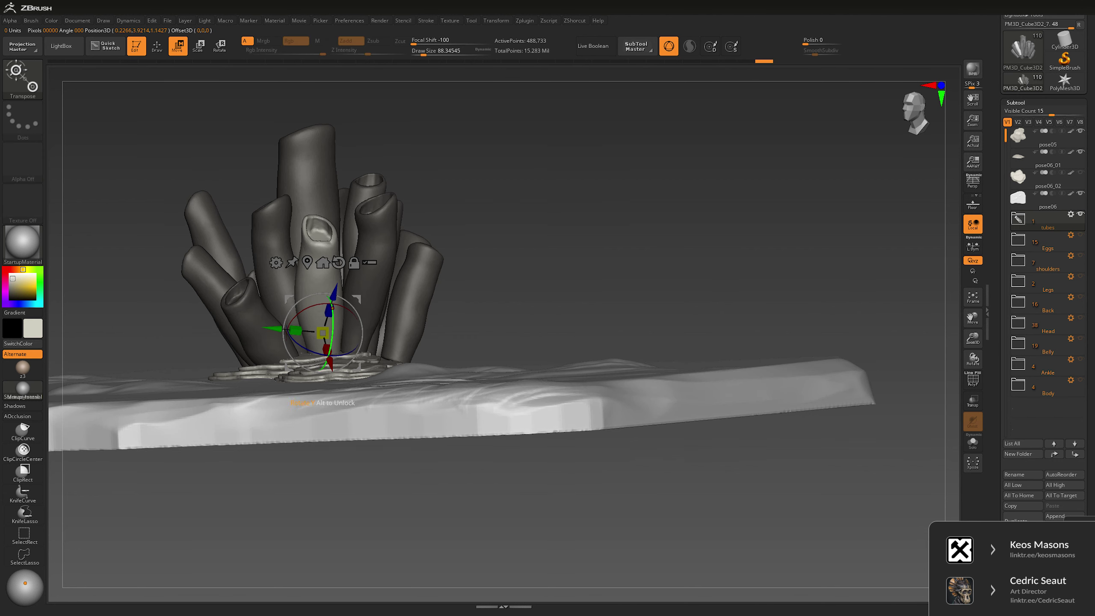
key(q)
click(973, 400)
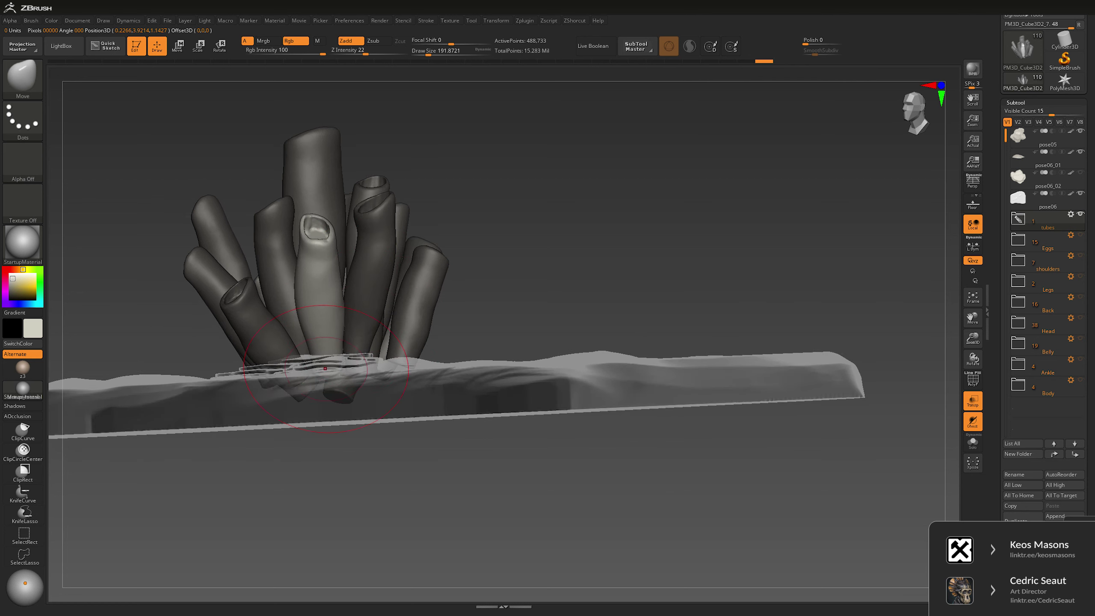
key(space)
mouse_move(448, 241)
right_down()
mouse_move(453, 290)
mouse_move(457, 263)
mouse_move(423, 272)
right_up()
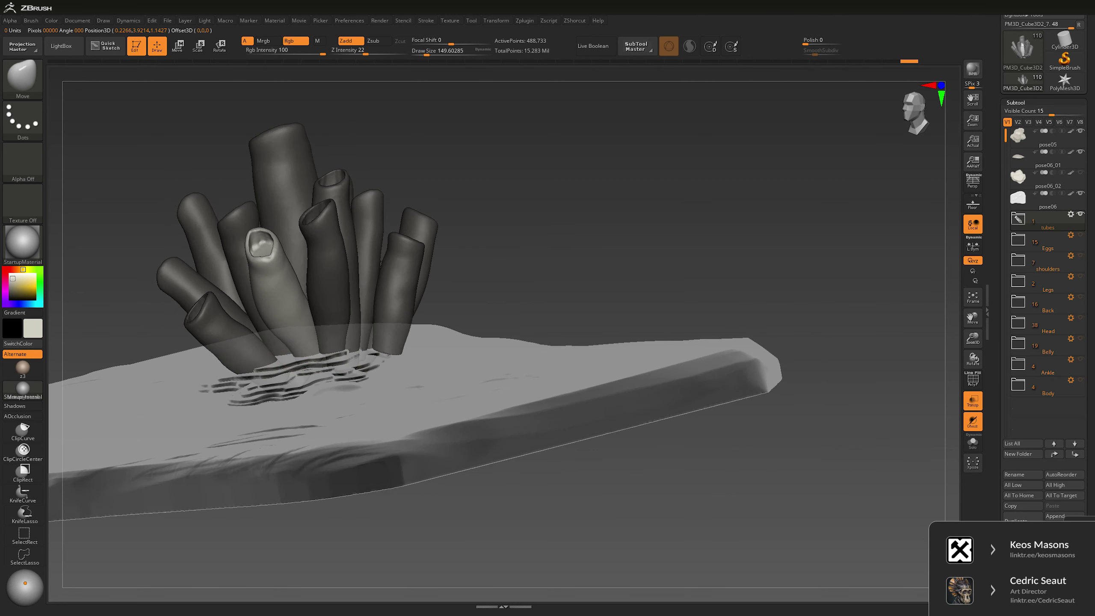
right_drag(523, 223, 786, 257)
click(973, 400)
Step: Select the larger layered stack and place a duplicate on the opposite side of the tubes from the smaller stack
alt+click(574, 366)
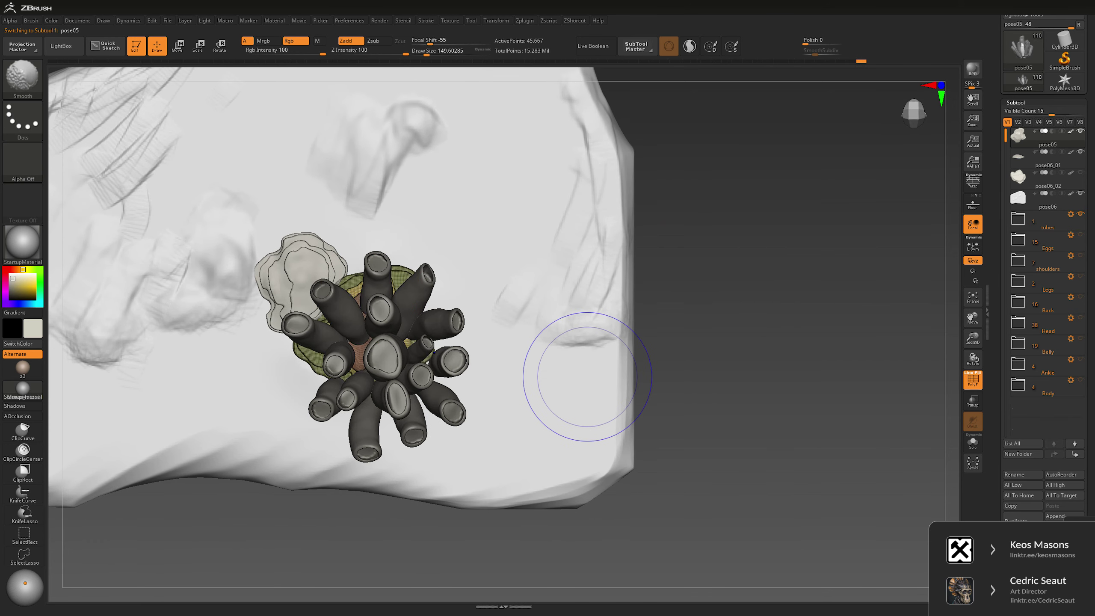
key(w)
ctrl+drag(362, 325, 463, 303)
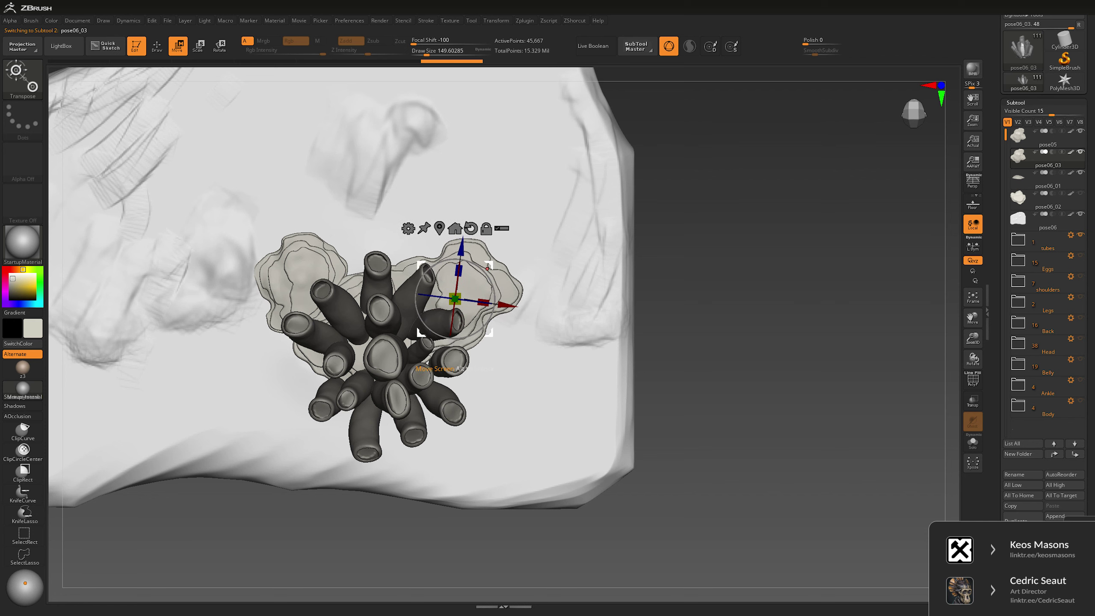
Step: Reshape the duplicated stack and fit it to the slab with the Move brush at a Draw Size of about 130
key(q)
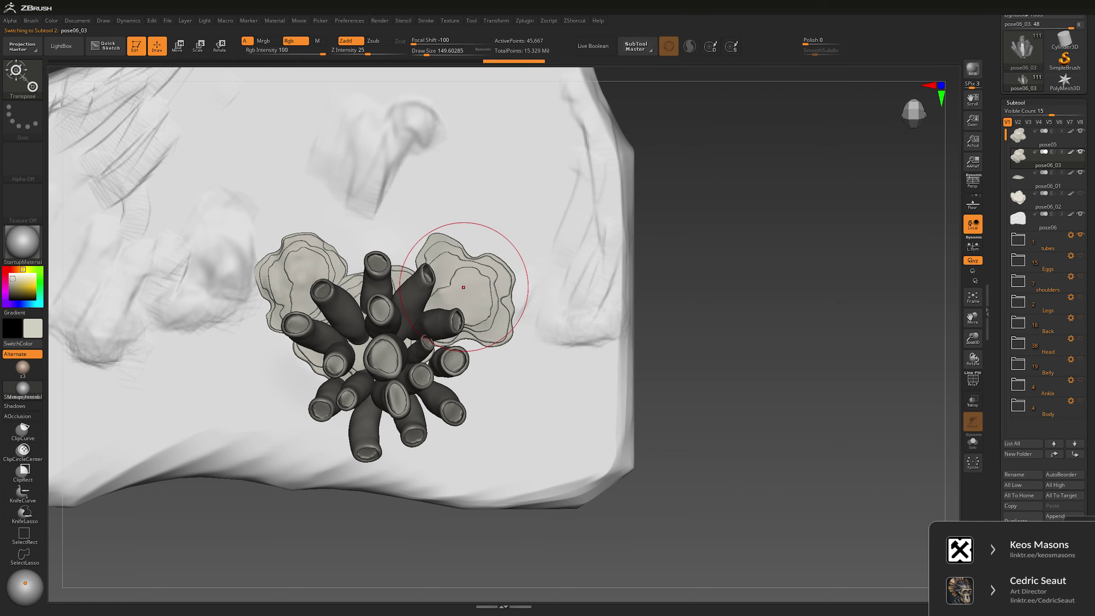
mouse_move(560, 431)
mouse_down()
mouse_move(511, 306)
mouse_move(423, 354)
mouse_up()
key(space)
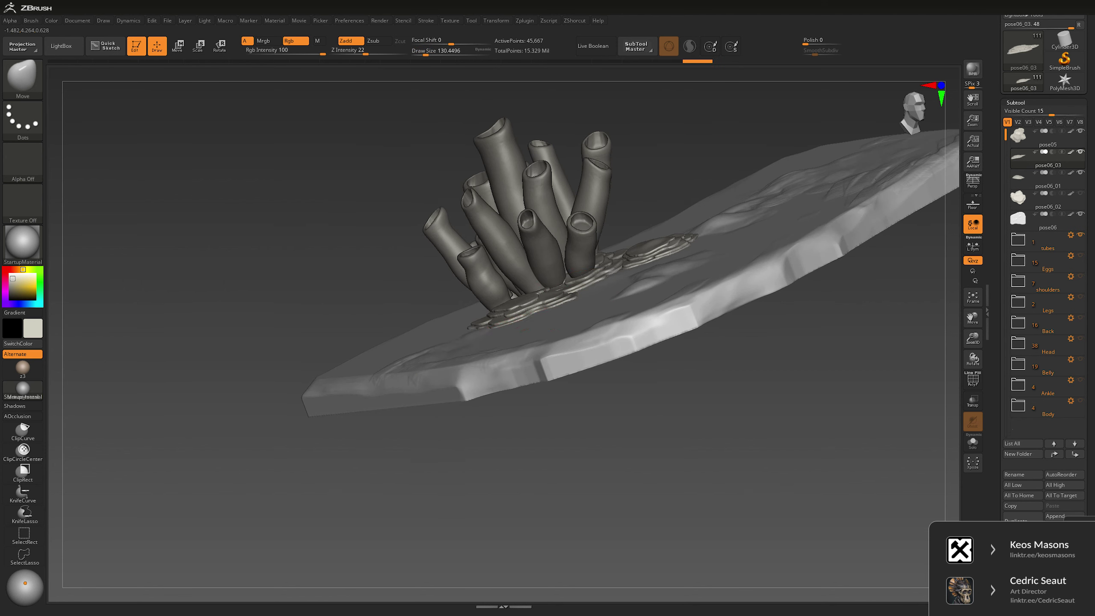
drag(427, 358, 452, 453)
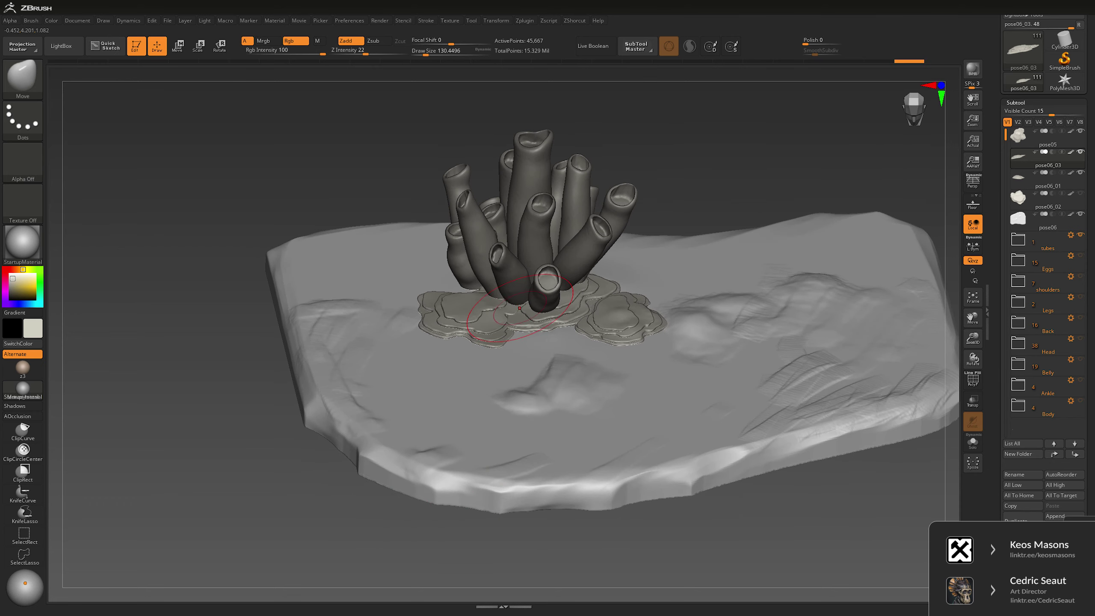
drag(518, 310, 617, 308)
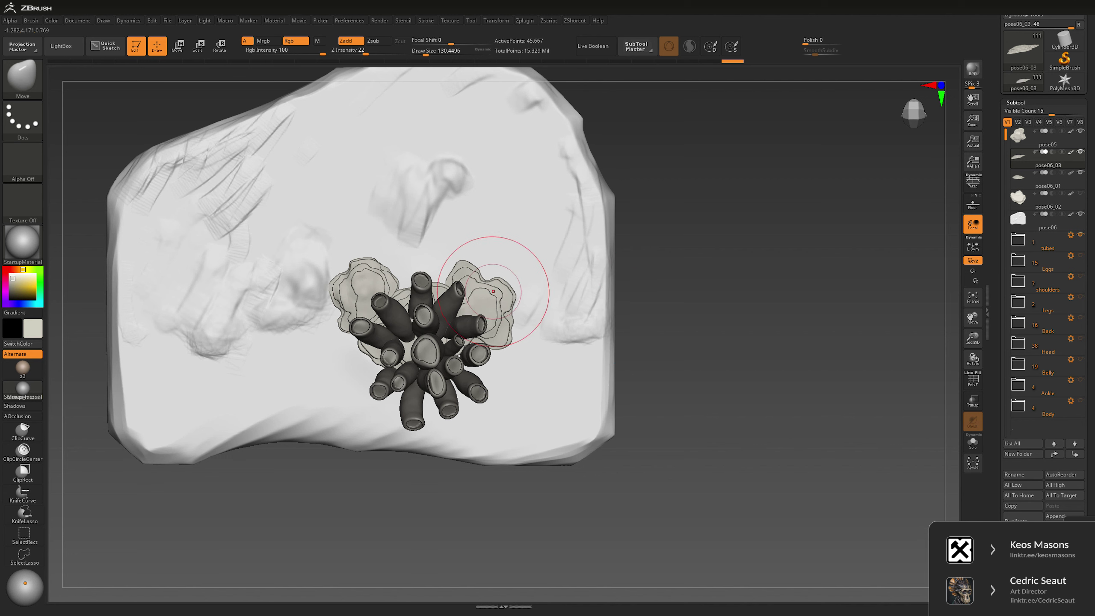
Step: Duplicate the new stack again, then rotate and position the copy beneath the tubes near the slab's edge
key(w)
ctrl+drag(479, 304, 424, 406)
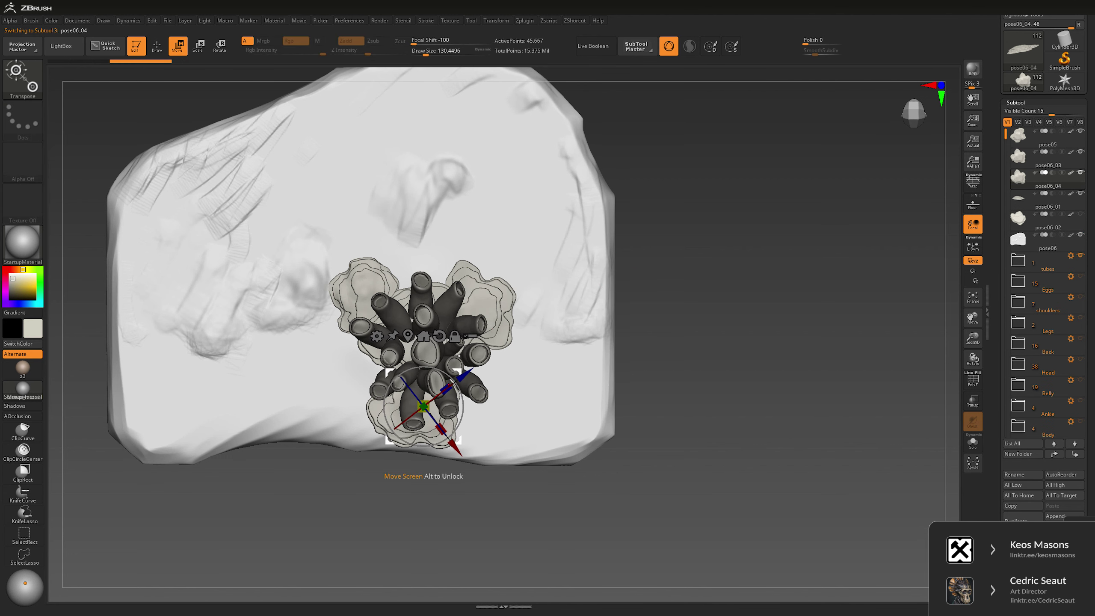
drag(732, 345, 757, 358)
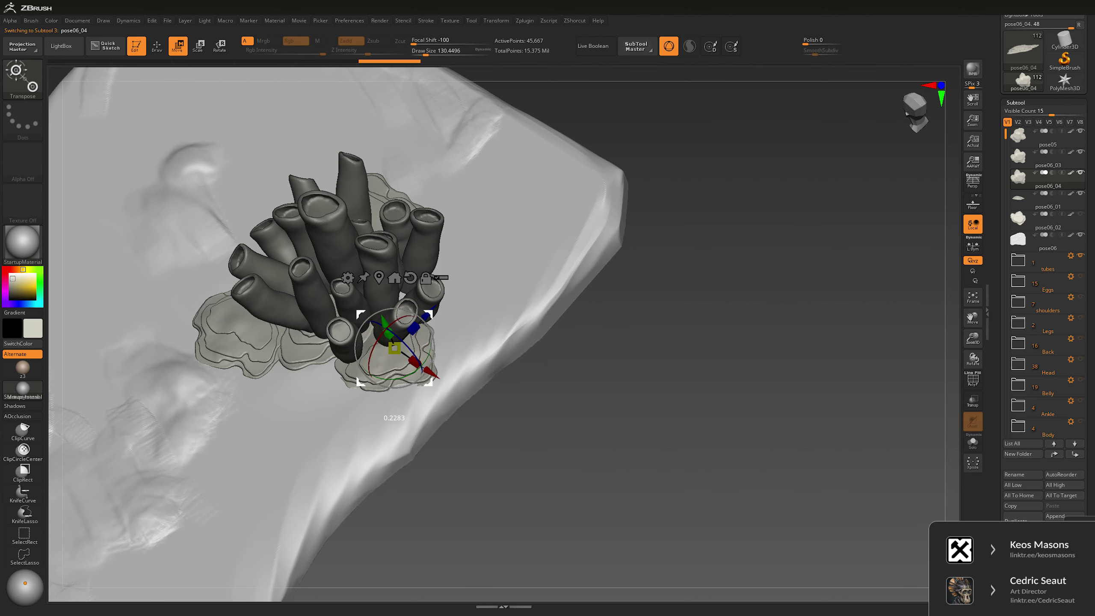
shift+drag(757, 358, 742, 297)
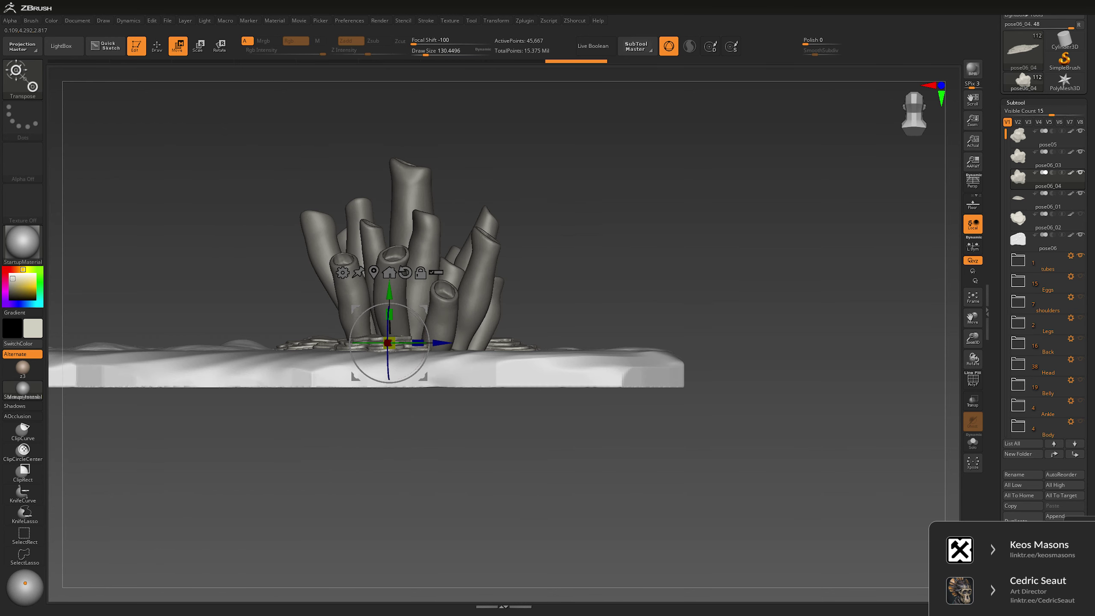
key(q)
mouse_move(391, 319)
right_down()
mouse_move(398, 364)
mouse_move(429, 350)
right_up()
Step: Select the ground slab and build up its surface around the tube bases with the ClayBuildup brush at a Draw Size of about 14
mouse_move(420, 434)
right_down()
mouse_move(420, 414)
mouse_move(431, 448)
mouse_move(423, 414)
mouse_move(448, 427)
mouse_move(431, 388)
mouse_move(431, 431)
mouse_move(423, 380)
mouse_move(526, 343)
mouse_move(604, 280)
mouse_move(700, 244)
mouse_move(730, 266)
right_up()
alt+click(525, 332)
key(space)
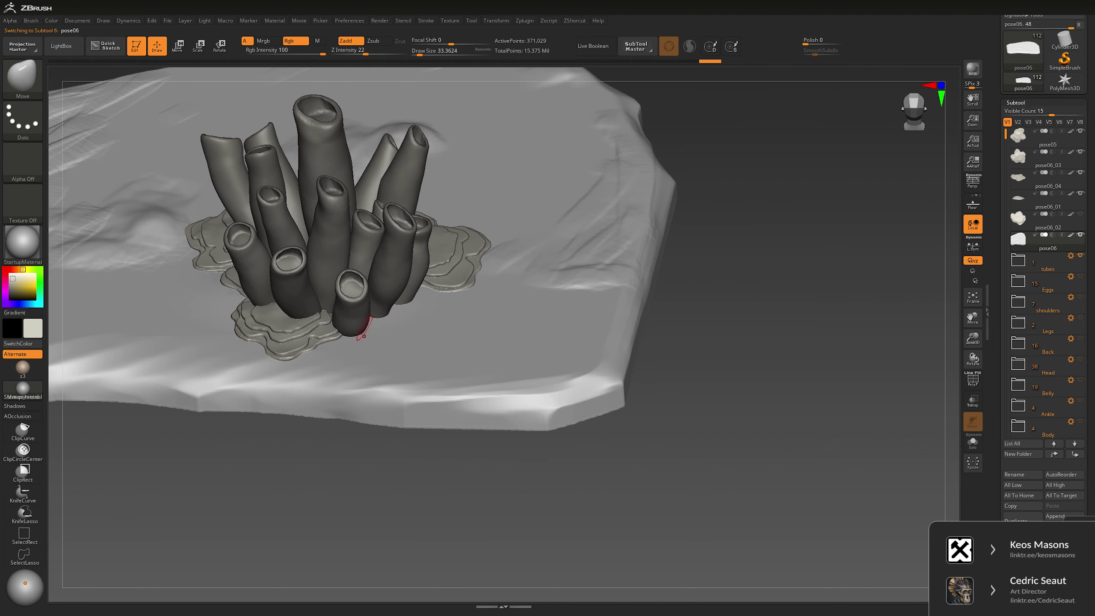
key(b)
key(c)
key(b)
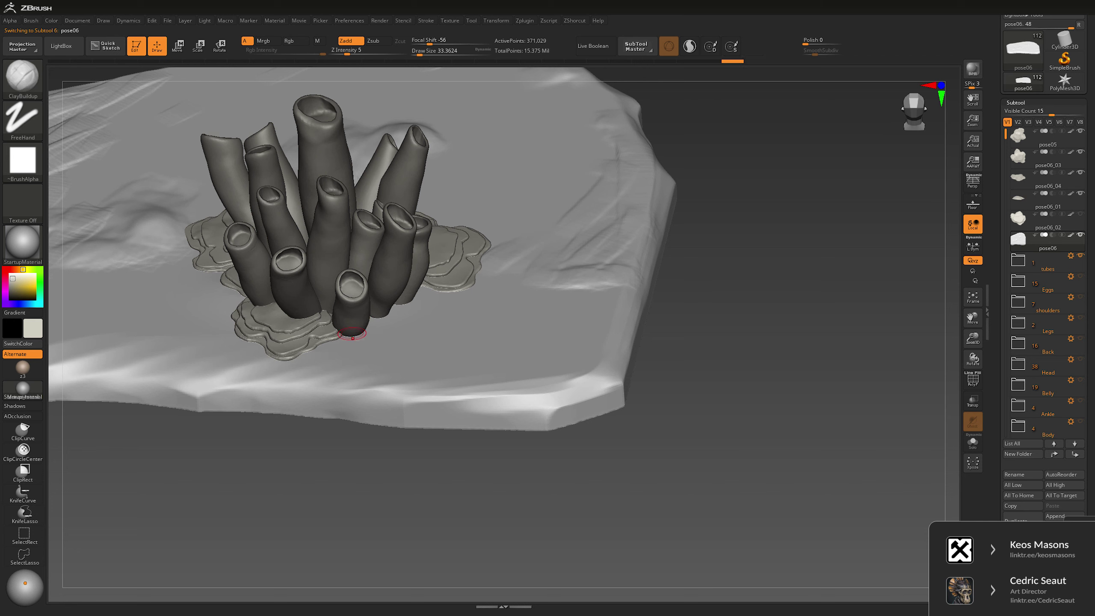
key(space)
mouse_move(371, 319)
mouse_down()
mouse_move(381, 325)
mouse_move(393, 307)
mouse_up()
key(space)
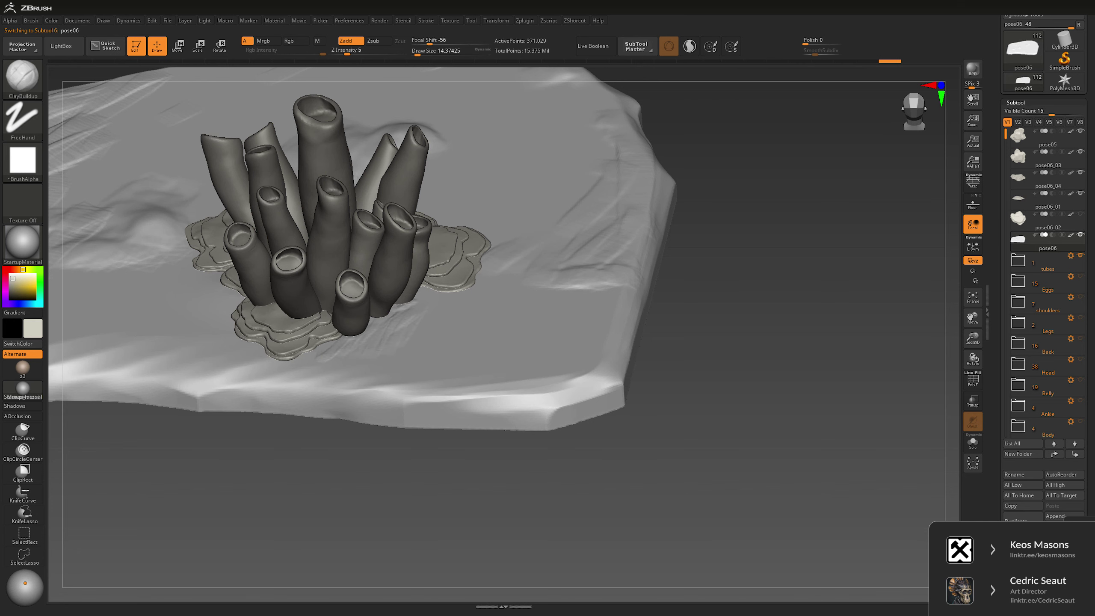
Step: Extend the slab's built-up surface beside the tubes and stacks and smooth it at a Draw Size of about 49
key(space)
key(space)
drag(421, 292, 444, 285)
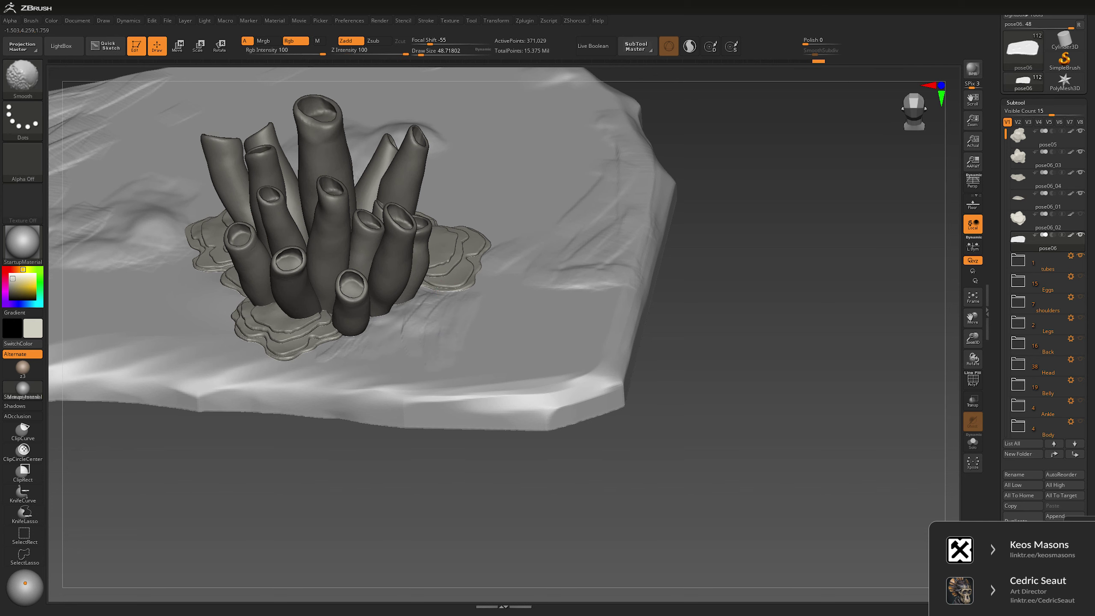
mouse_move(704, 287)
mouse_down()
mouse_move(691, 308)
mouse_move(616, 320)
mouse_up()
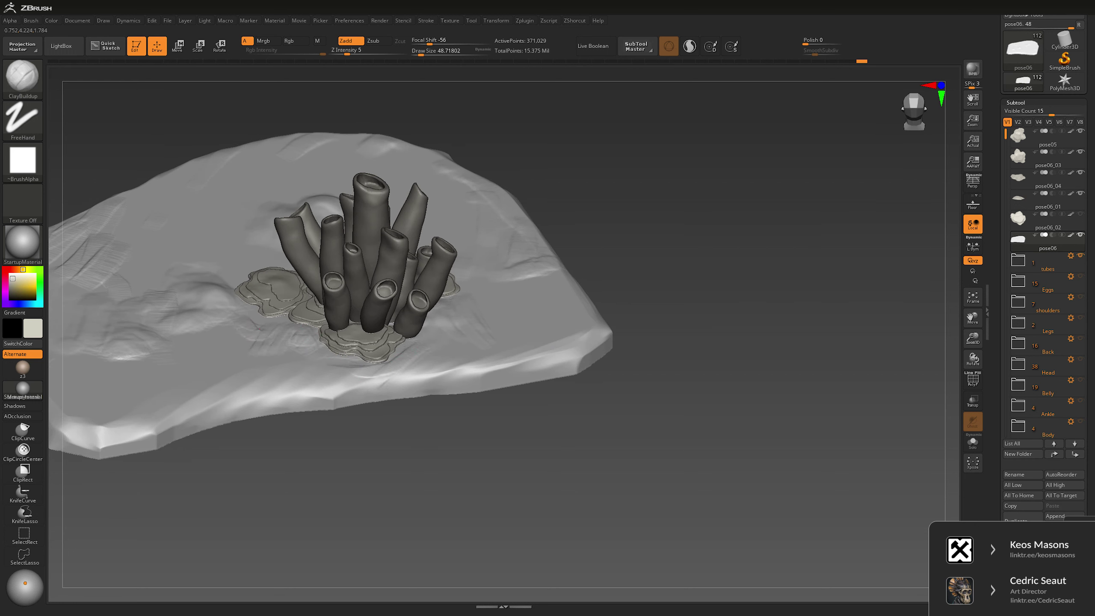
key(shift)
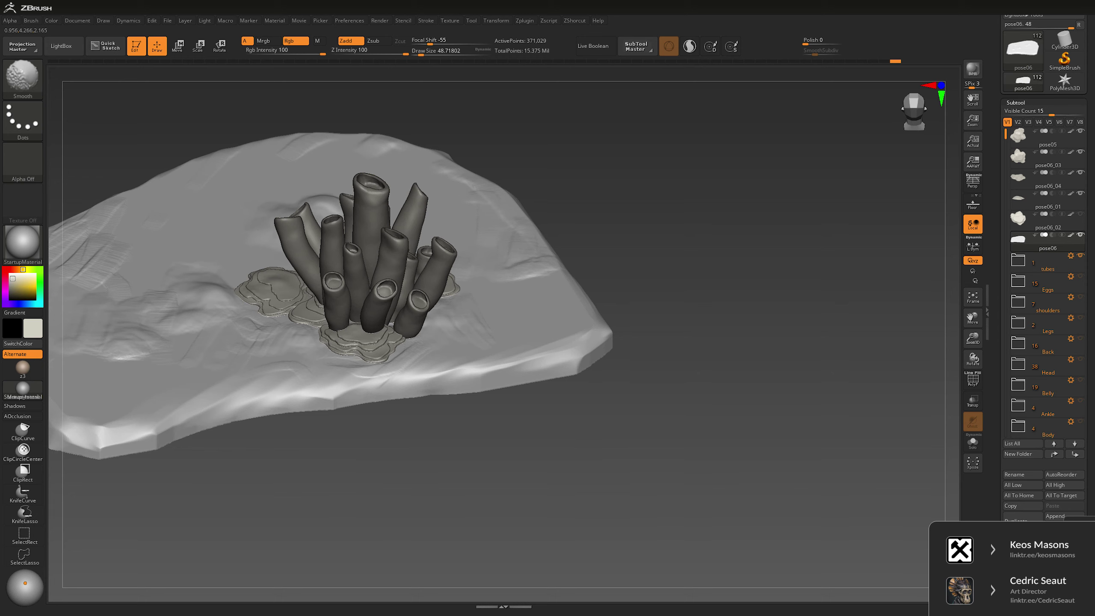
mouse_move(328, 509)
mouse_down()
mouse_move(362, 479)
mouse_move(379, 552)
mouse_move(405, 578)
mouse_move(560, 328)
mouse_move(733, 259)
mouse_move(880, 244)
mouse_up()
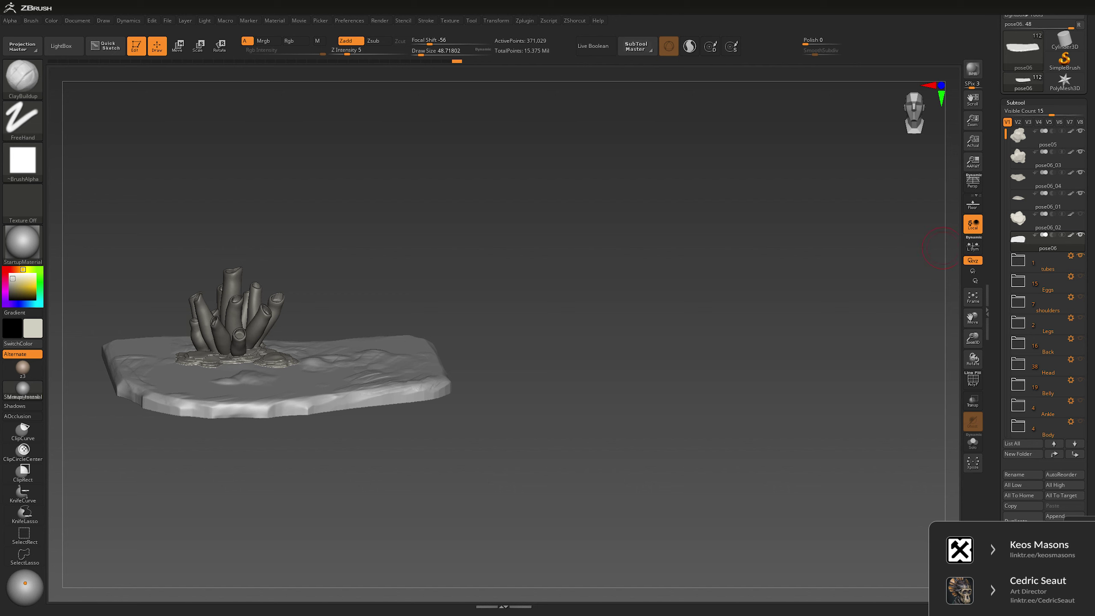
mouse_move(1048, 220)
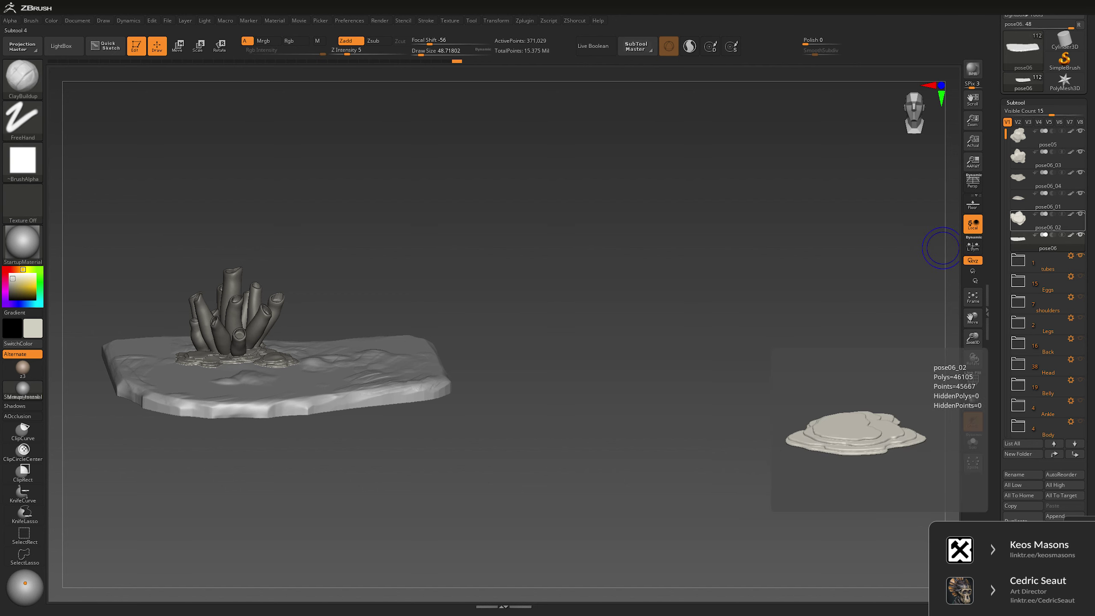
Step: Make the creature's subtool folders visible again above the ground slab
drag(677, 310, 899, 245)
shift+click(1080, 255)
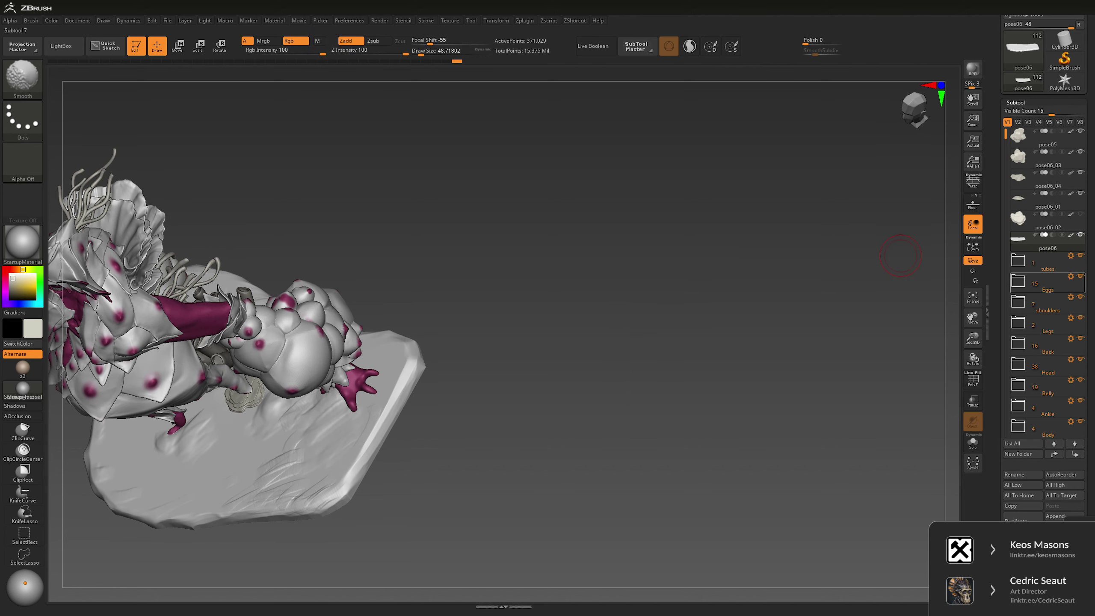
drag(699, 281, 382, 390)
Step: Select the small layered stack beside the creature's front foot and adjust its size and placement with the transform gizmo
alt+click(382, 390)
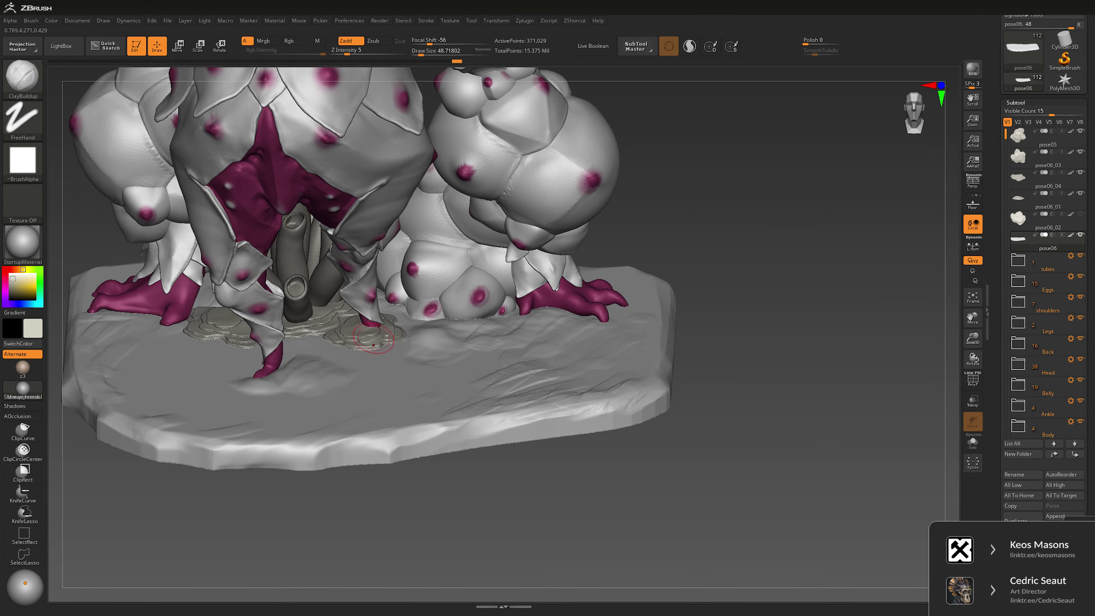
key(e)
mouse_move(382, 438)
mouse_down()
mouse_move(365, 370)
mouse_move(280, 417)
mouse_move(327, 399)
mouse_up()
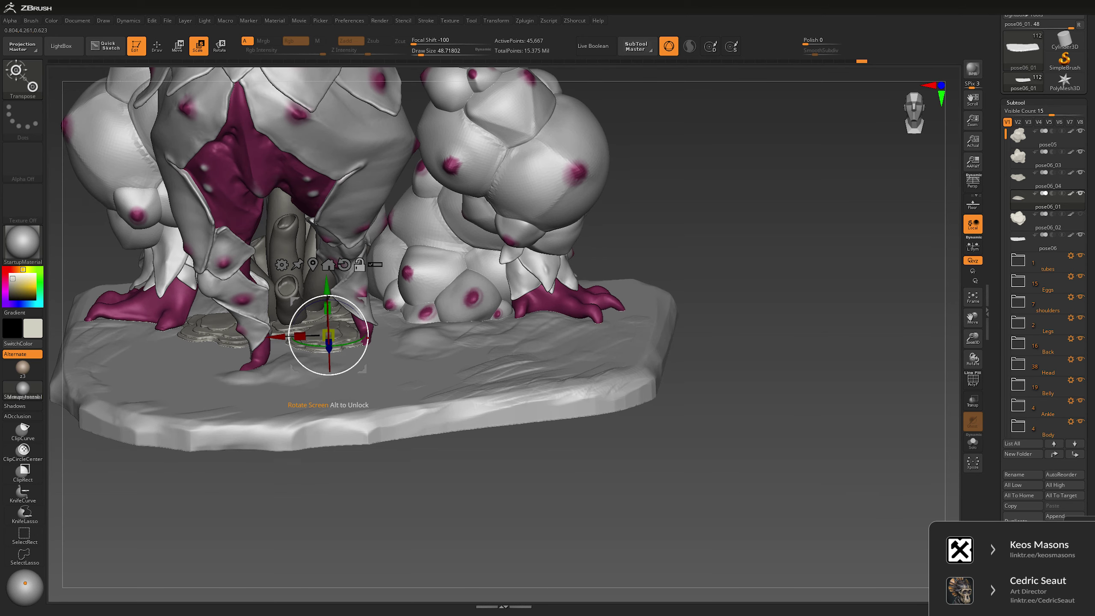
key(q)
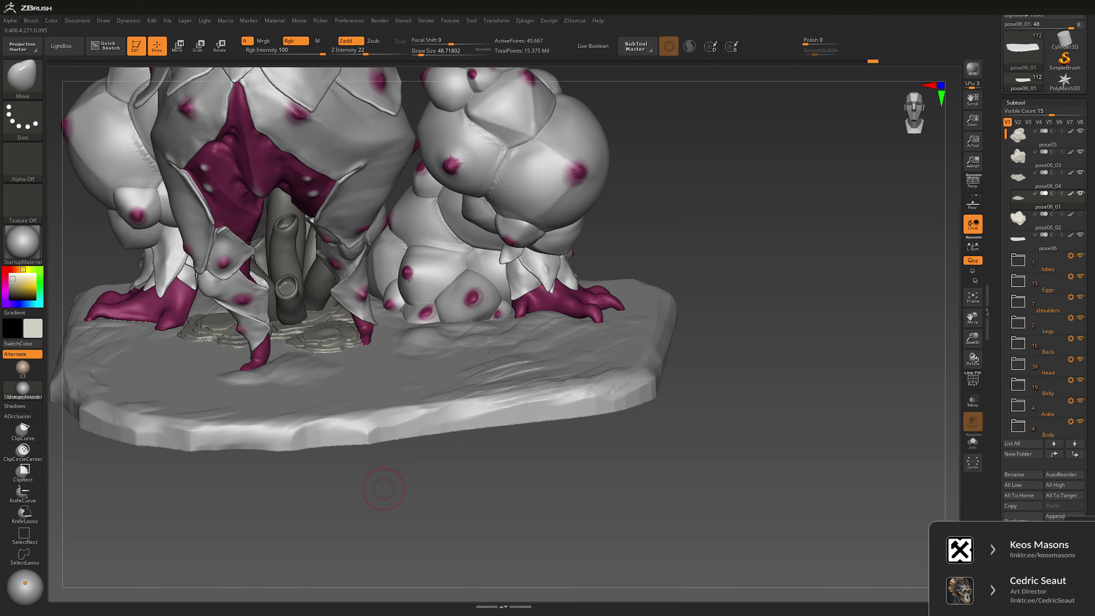
Step: Select the creature's body and pull out the toe beside the small stack with the Move brush at a Draw Size of about 74
scroll(383, 489, up, 3)
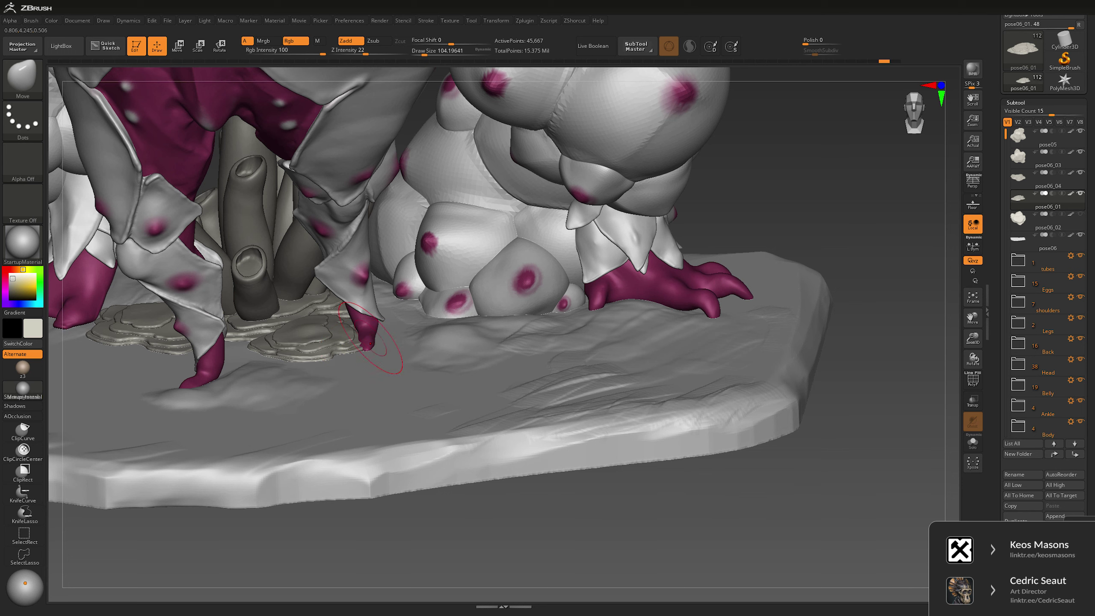
alt+click(369, 339)
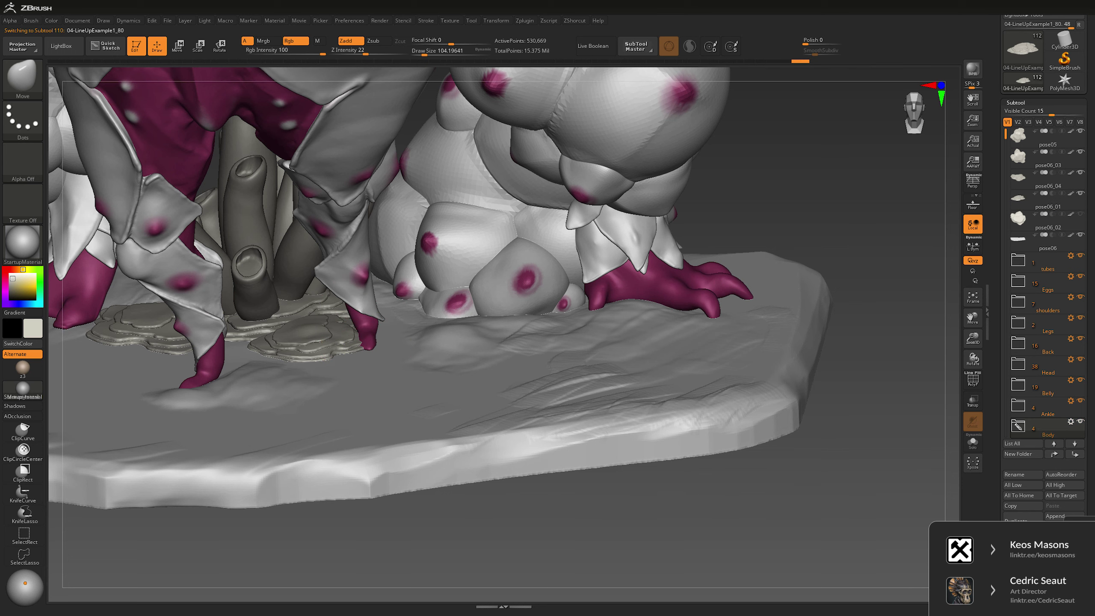
drag(364, 543, 328, 521)
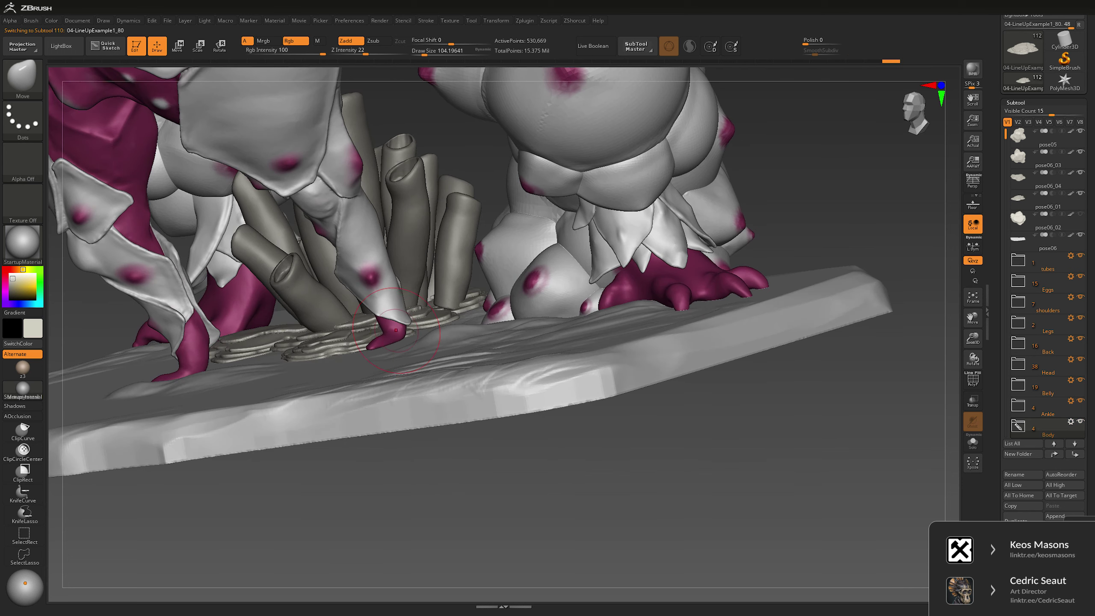
right_drag(396, 330, 392, 358)
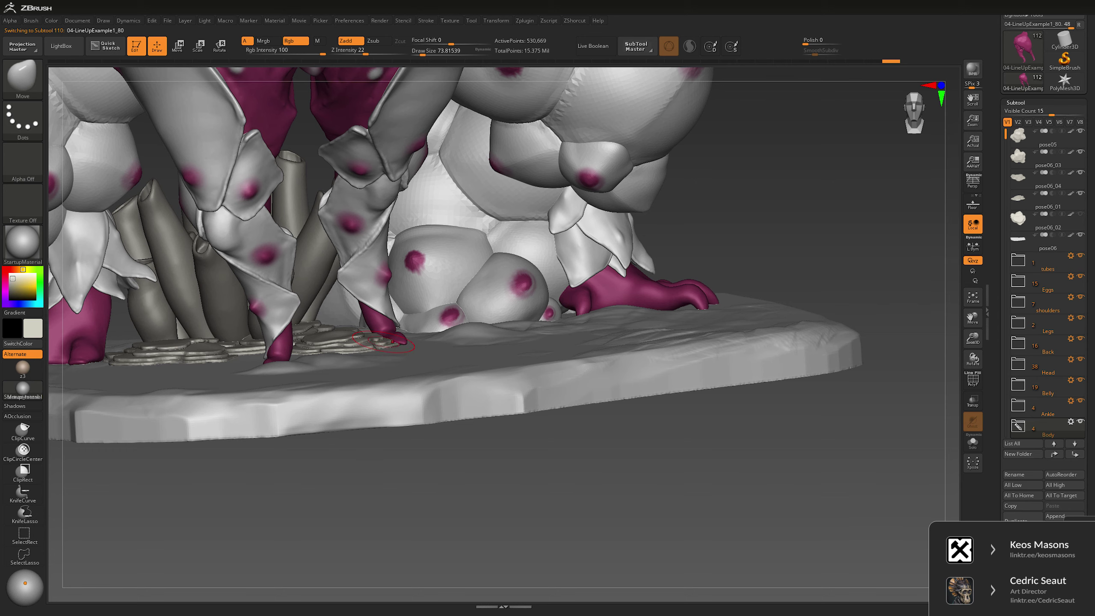
mouse_move(394, 513)
mouse_down()
mouse_move(379, 556)
mouse_move(449, 475)
mouse_move(476, 379)
mouse_move(427, 367)
mouse_move(416, 343)
mouse_move(442, 347)
mouse_up()
Step: Isolate the body and reshape the same foot's sole with the Move brush at a Draw Size of about 38
key(space)
key(space)
key(ctrl+shift+s)
key(space)
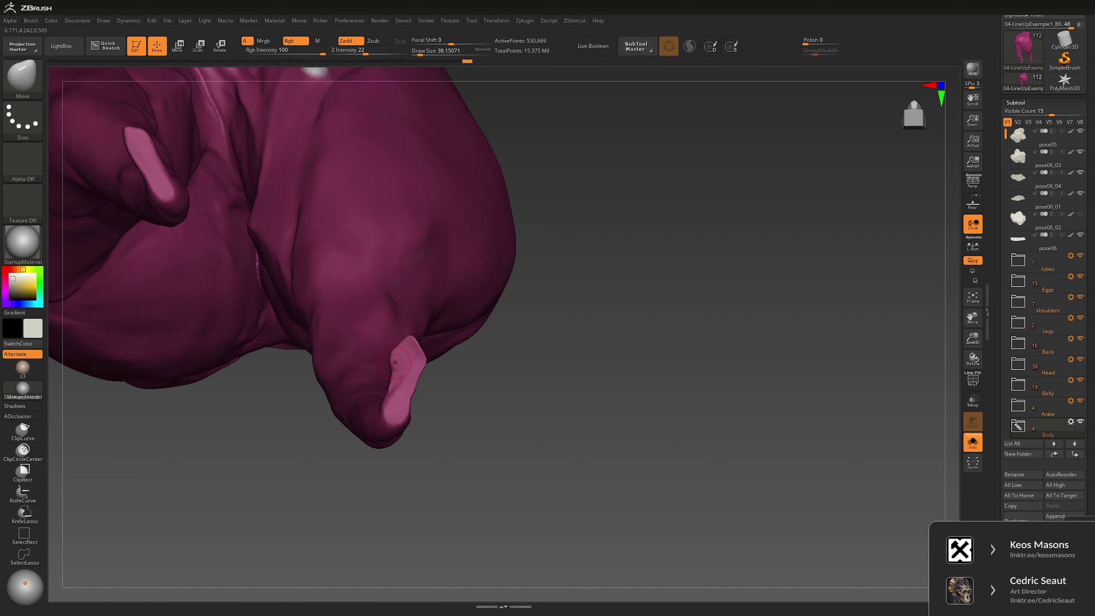
drag(427, 394, 492, 373)
Step: Fit that foot to the slab's surface with the Move brush, raising the Draw Size to about 170
key(bracketright)
key(bracketright)
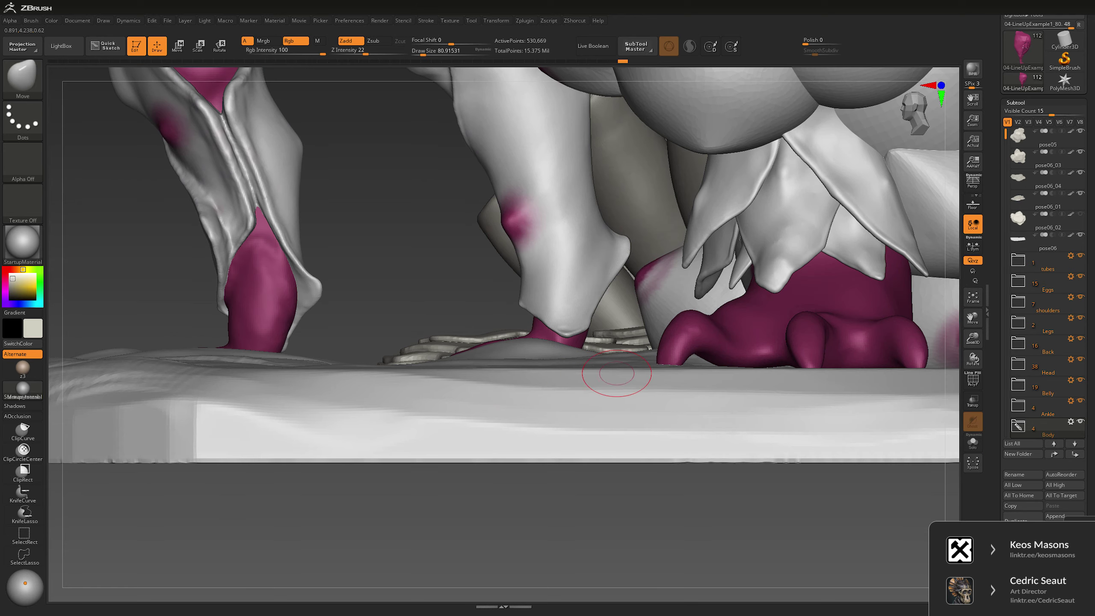
mouse_move(611, 367)
mouse_down()
mouse_move(643, 379)
mouse_move(579, 447)
mouse_up()
key(space)
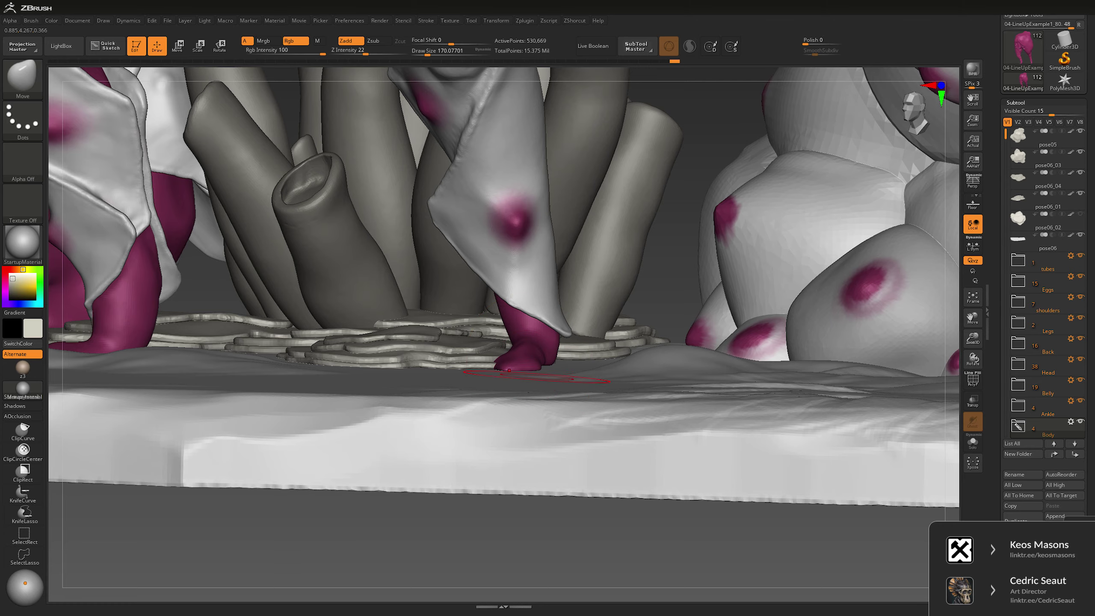
drag(478, 474, 500, 422)
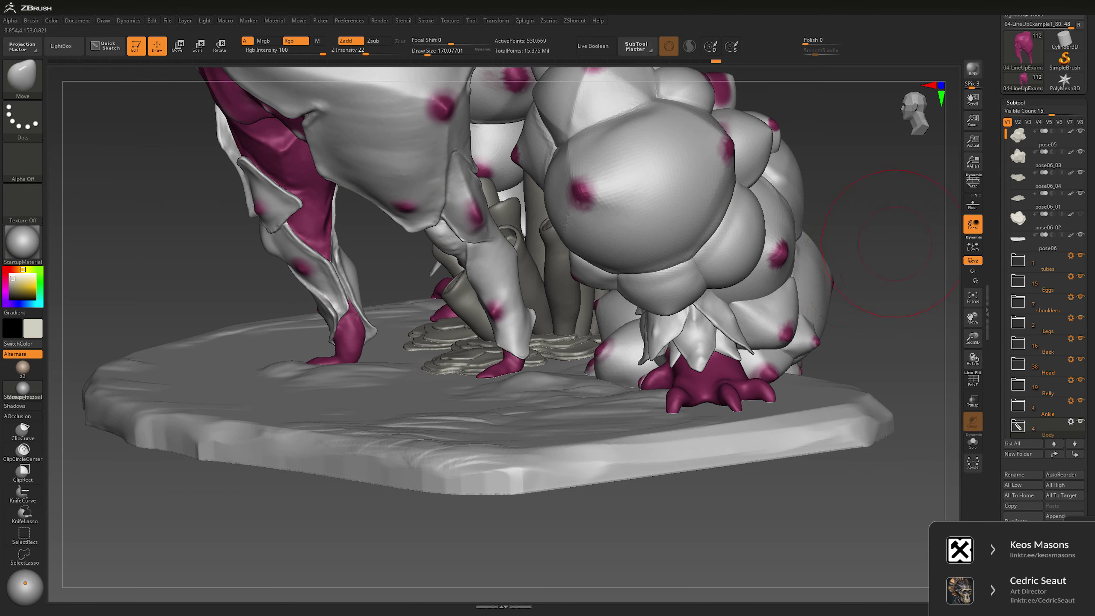
Step: Select the small layered stack beside the foot and nudge its shape with the Move brush at a Draw Size of about 227
mouse_move(866, 238)
mouse_down()
mouse_move(880, 236)
mouse_move(408, 370)
mouse_up()
alt+click(387, 401)
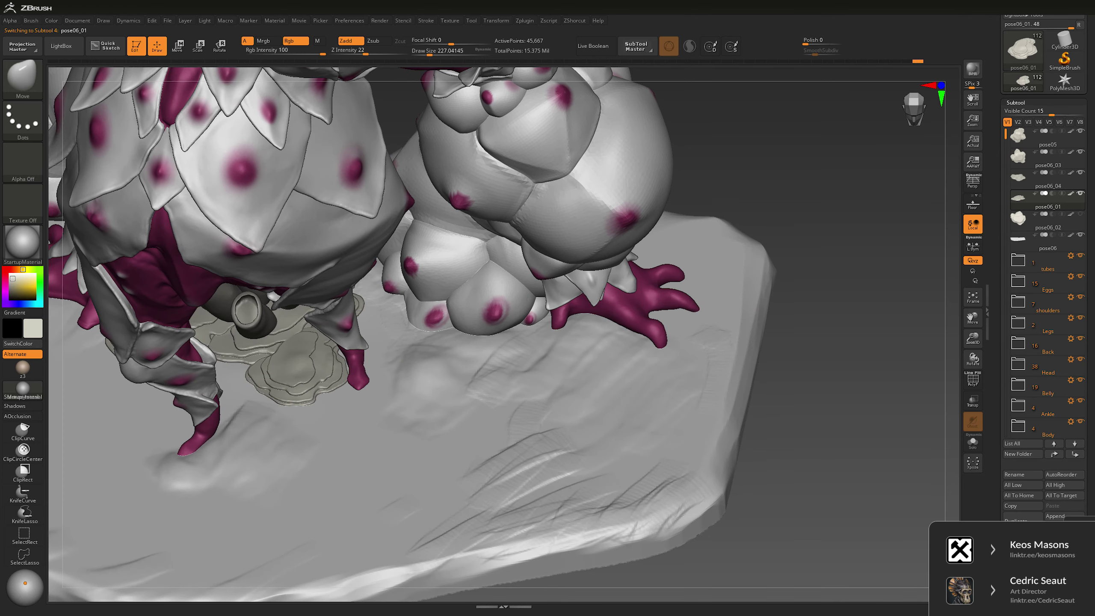
drag(366, 416, 379, 216)
drag(328, 405, 332, 397)
Step: Isolate the creature's body and thicken the foot nearest the small stack with the Inflat brush at a Draw Size of about 14
alt+click(344, 379)
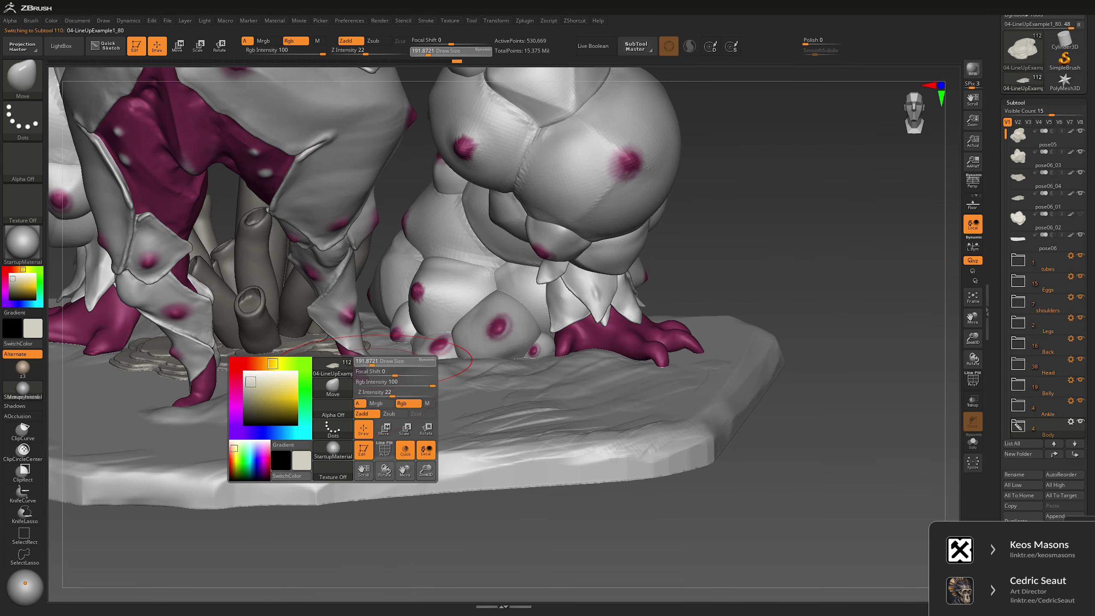
key(ctrl+shift+s)
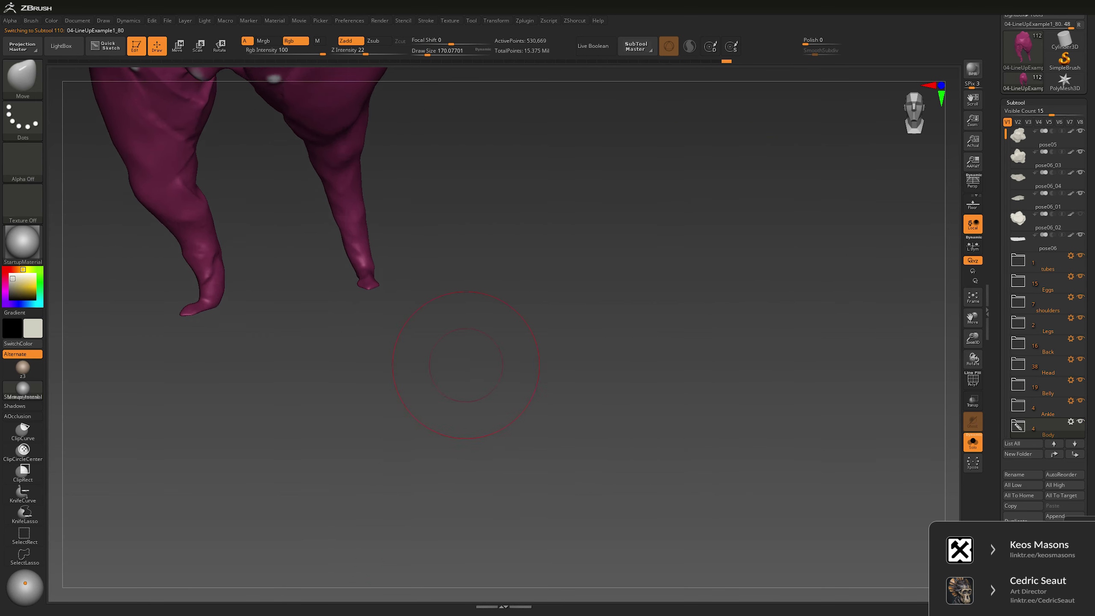
mouse_move(427, 474)
alt+mouse_down()
mouse_move(440, 380)
mouse_move(431, 258)
alt+mouse_up()
key(space)
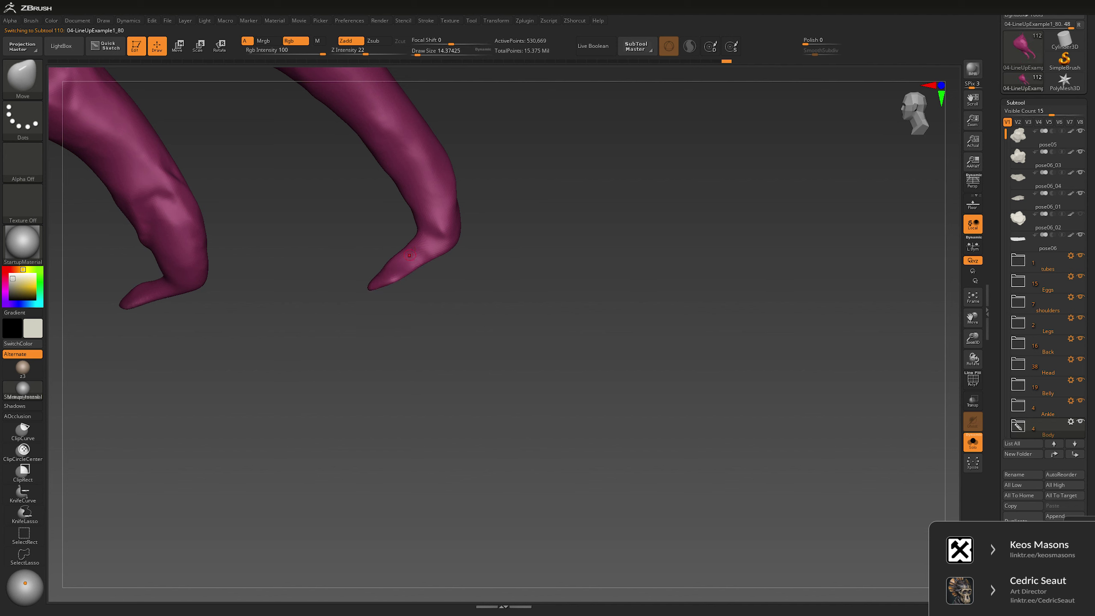
key(b)
key(i)
key(n)
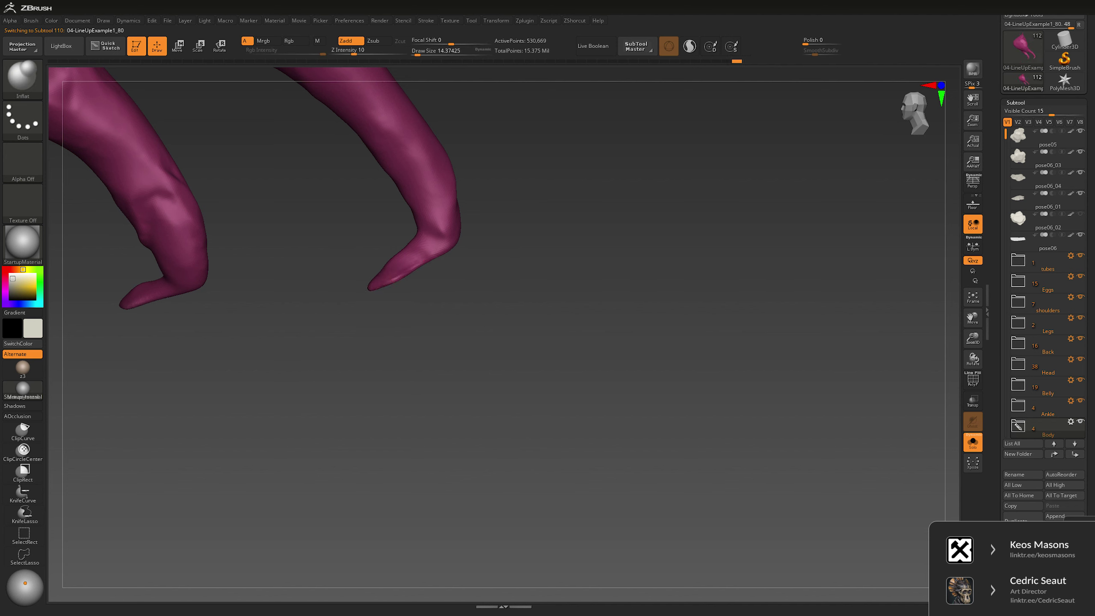
mouse_move(495, 267)
mouse_down()
mouse_move(519, 230)
mouse_move(574, 227)
mouse_move(489, 259)
mouse_move(457, 447)
mouse_move(431, 474)
mouse_move(333, 259)
mouse_move(331, 279)
mouse_up()
Step: Reshape the sole of the creature's other front foot with the Move brush at a Draw Size of about 61
key(b)
key(m)
key(v)
key(space)
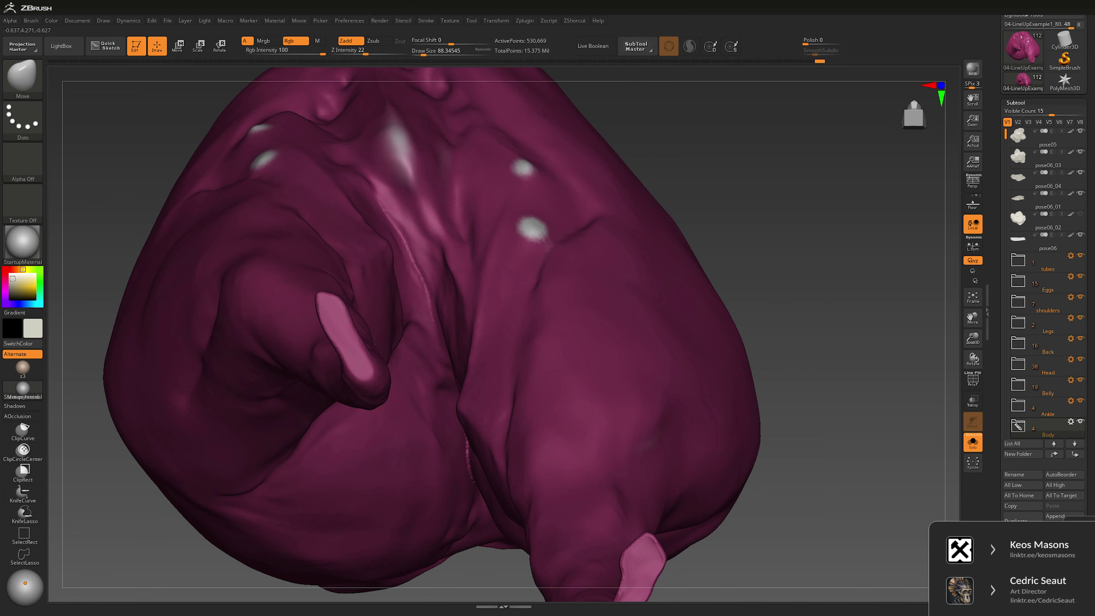
key(space)
drag(351, 306, 336, 305)
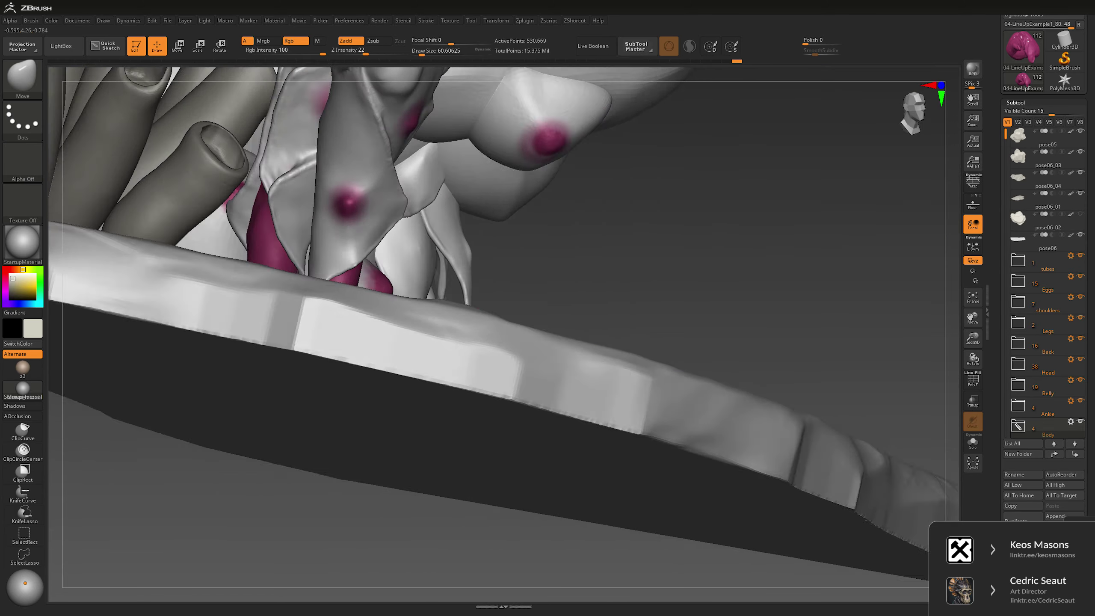
Step: Display the surrounding subtools as transparent and adjust the second foot's toe with the Move brush at a Draw Size of about 54
key(space)
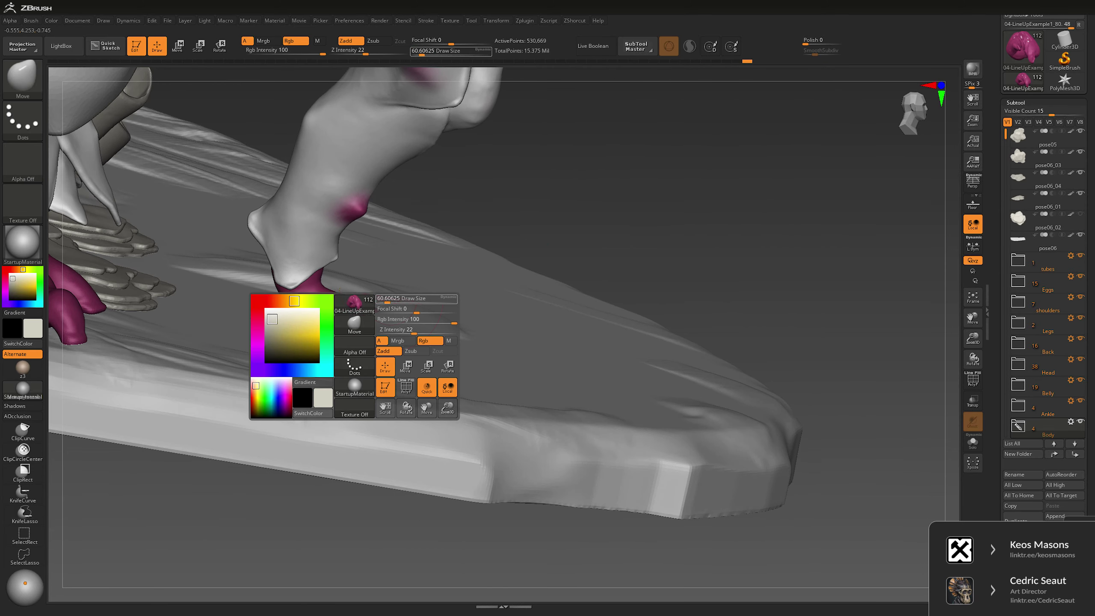
mouse_move(366, 302)
mouse_down()
mouse_move(401, 302)
mouse_move(366, 317)
mouse_up()
key(ctrl+shift+t)
key(space)
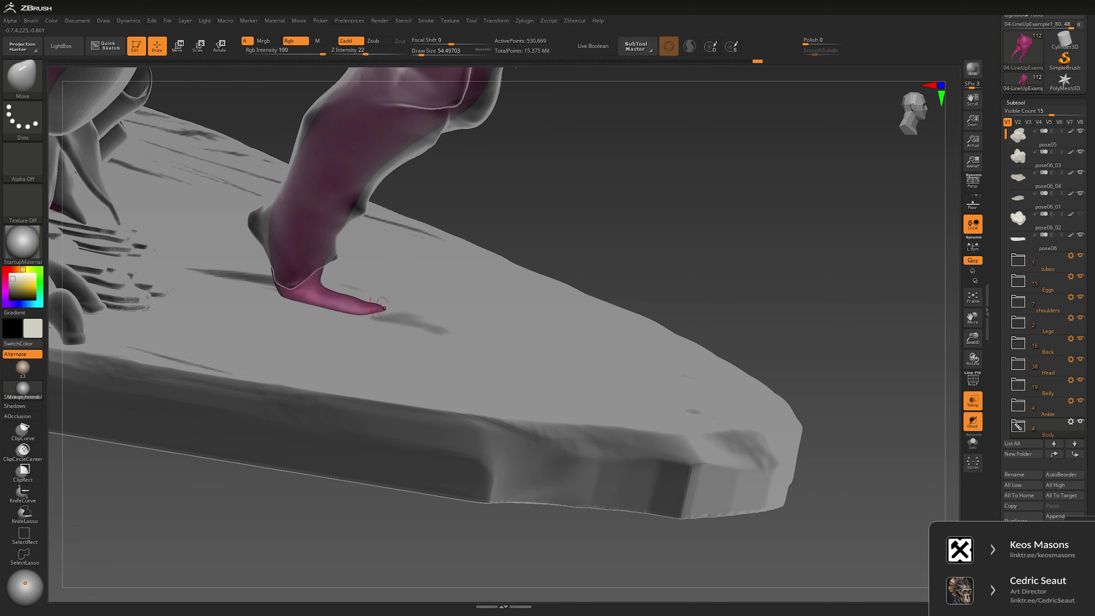
Step: Isolate the body, inflate the second foot's toe at a Draw Size of about 21, and restore the full opaque scene
key(ctrl+shift+s)
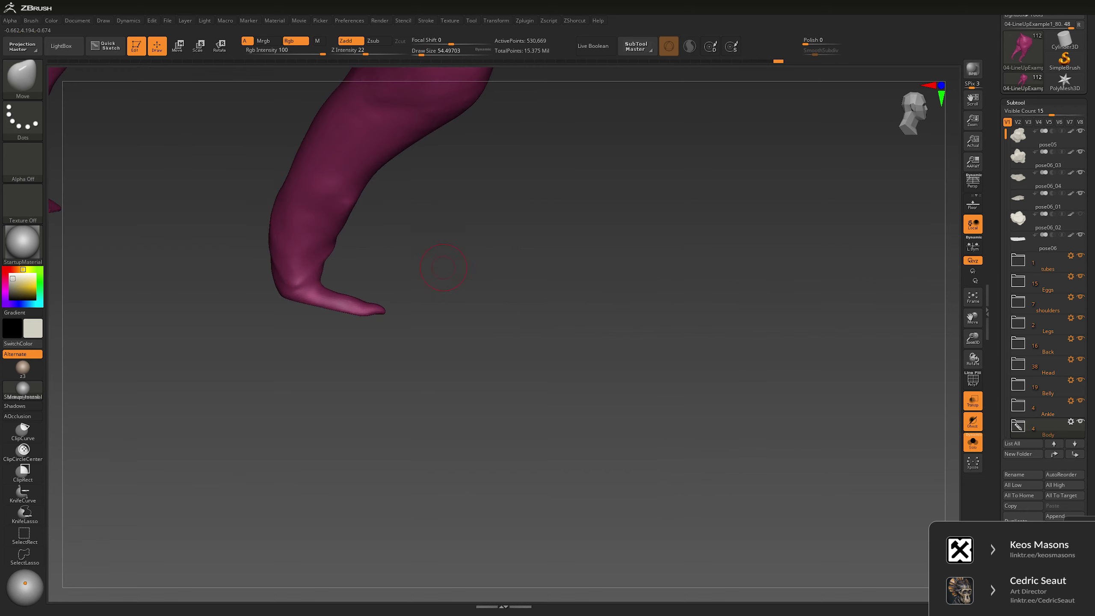
key(space)
drag(436, 258, 414, 258)
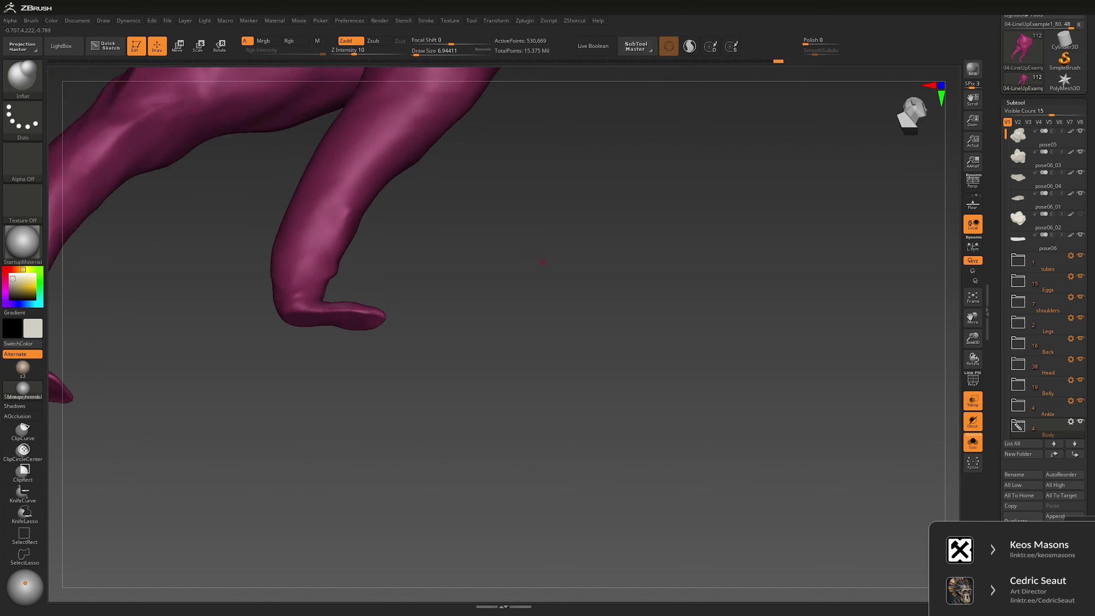
key(space)
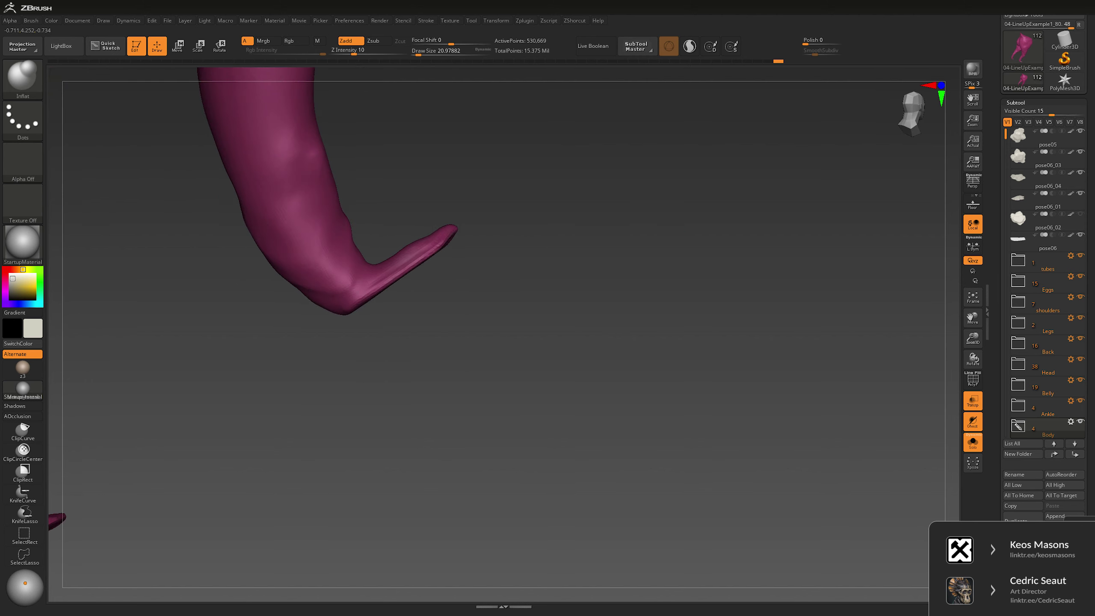
mouse_move(504, 224)
mouse_down()
mouse_move(539, 224)
mouse_move(495, 255)
mouse_move(513, 259)
mouse_move(493, 255)
mouse_move(513, 384)
mouse_move(478, 467)
mouse_up()
key(shift+s)
click(972, 402)
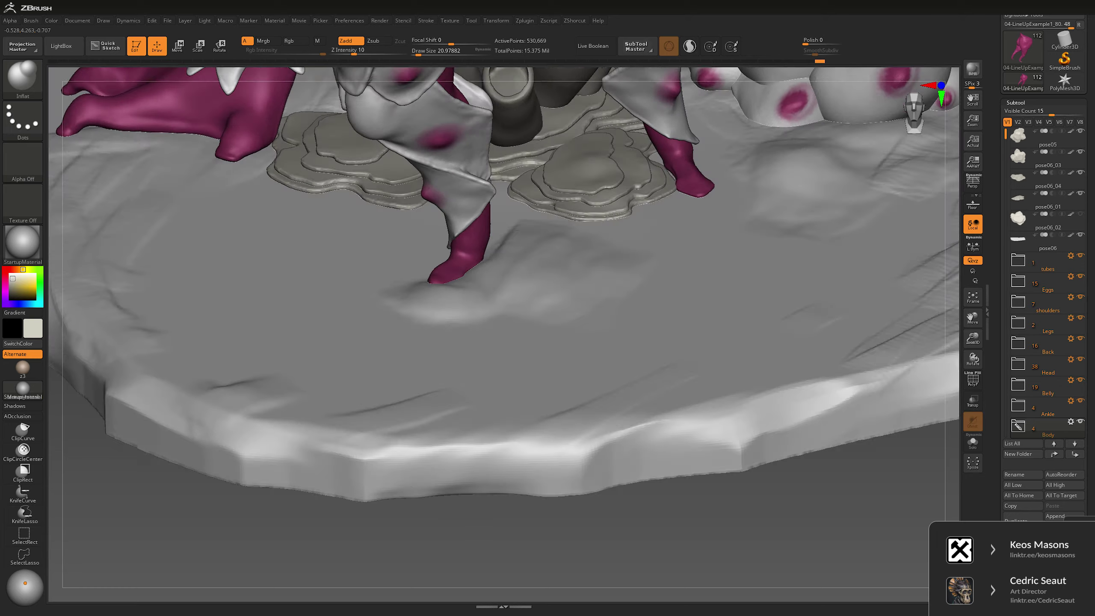
Step: Select the ground slab and adjust the mound beneath the second foot with the Move brush at a Draw Size of about 192
mouse_move(948, 259)
mouse_down()
mouse_move(912, 90)
mouse_move(905, 172)
mouse_move(883, 215)
mouse_move(475, 514)
mouse_move(464, 416)
mouse_move(435, 354)
mouse_move(379, 285)
mouse_move(409, 242)
mouse_move(423, 246)
mouse_move(452, 539)
mouse_move(500, 363)
mouse_move(477, 462)
mouse_move(464, 327)
mouse_up()
key(alt+s)
key(alt+s)
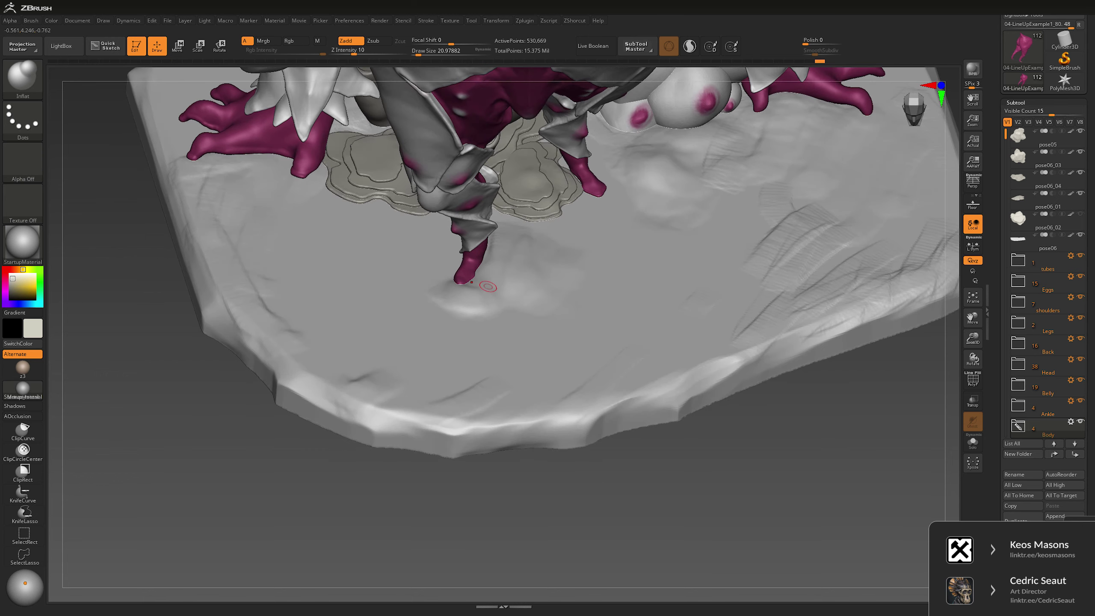
key(space)
drag(496, 276, 473, 281)
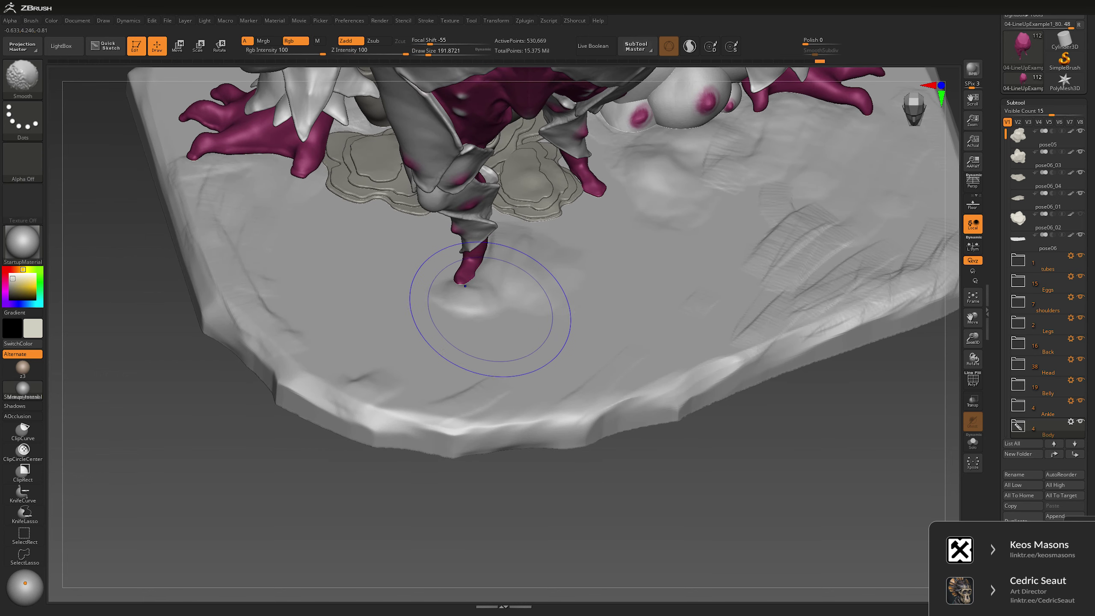
alt+click(502, 296)
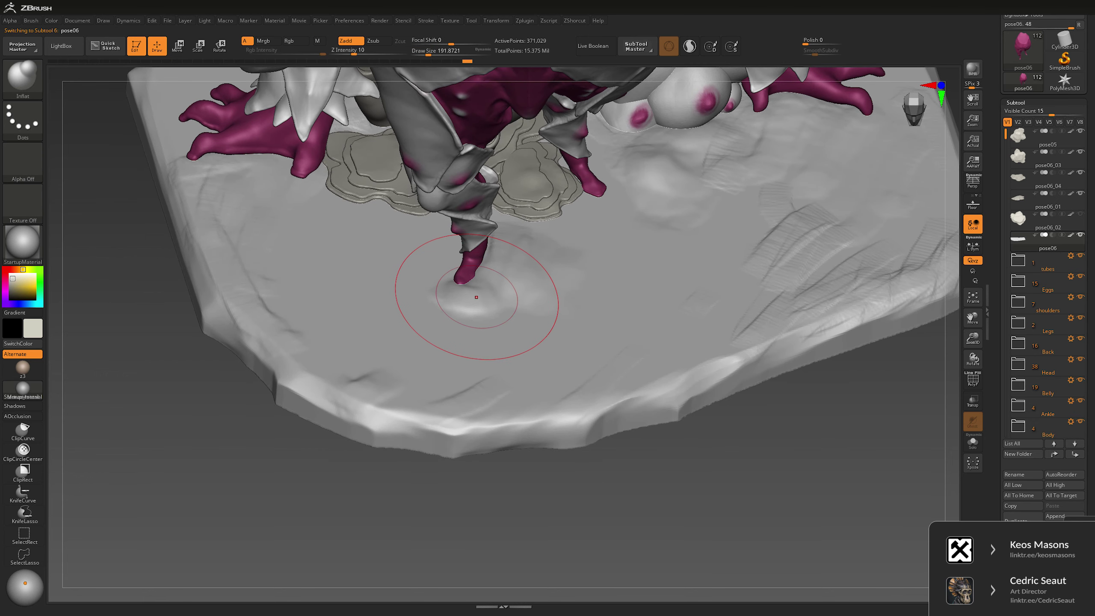
key(b)
key(m)
key(v)
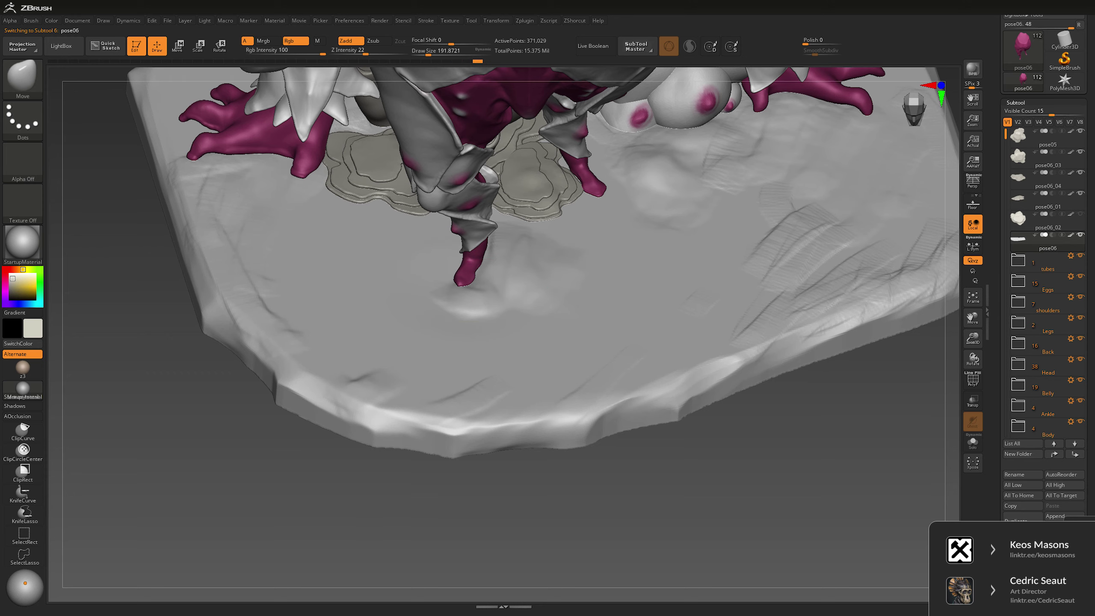
mouse_move(386, 514)
mouse_down()
mouse_move(398, 548)
mouse_move(427, 531)
mouse_move(379, 474)
mouse_move(452, 281)
mouse_up()
Step: Select the creature's body again and refine the second foot's contact with the slab using the Move brush at a Draw Size of about 38
alt+click(451, 259)
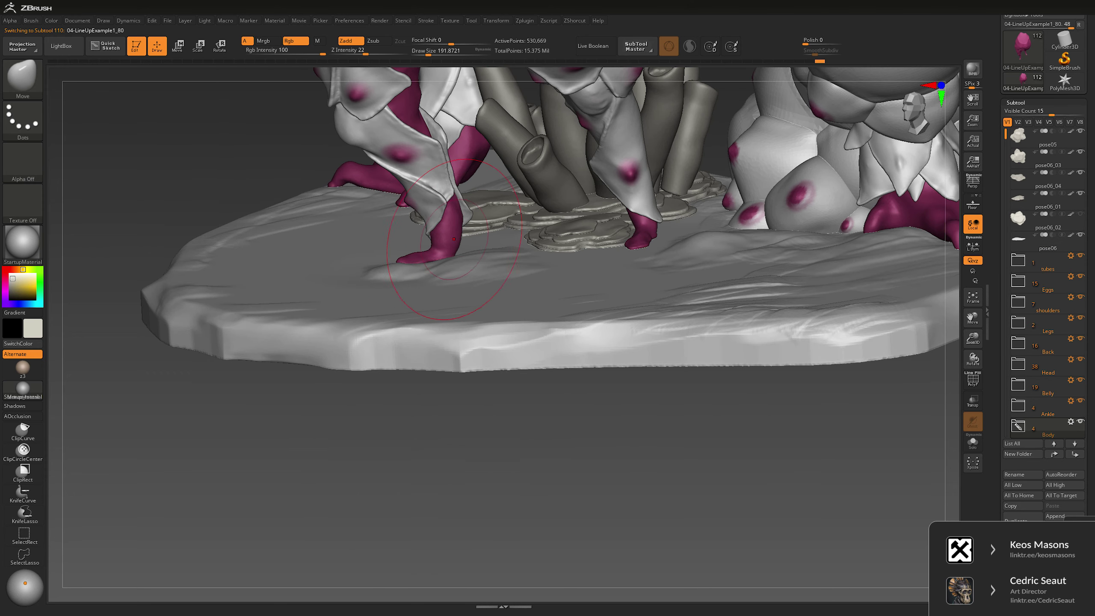
key(space)
mouse_move(448, 240)
mouse_down()
mouse_move(449, 249)
mouse_move(435, 216)
mouse_up()
key(space)
right_drag(435, 319, 458, 253)
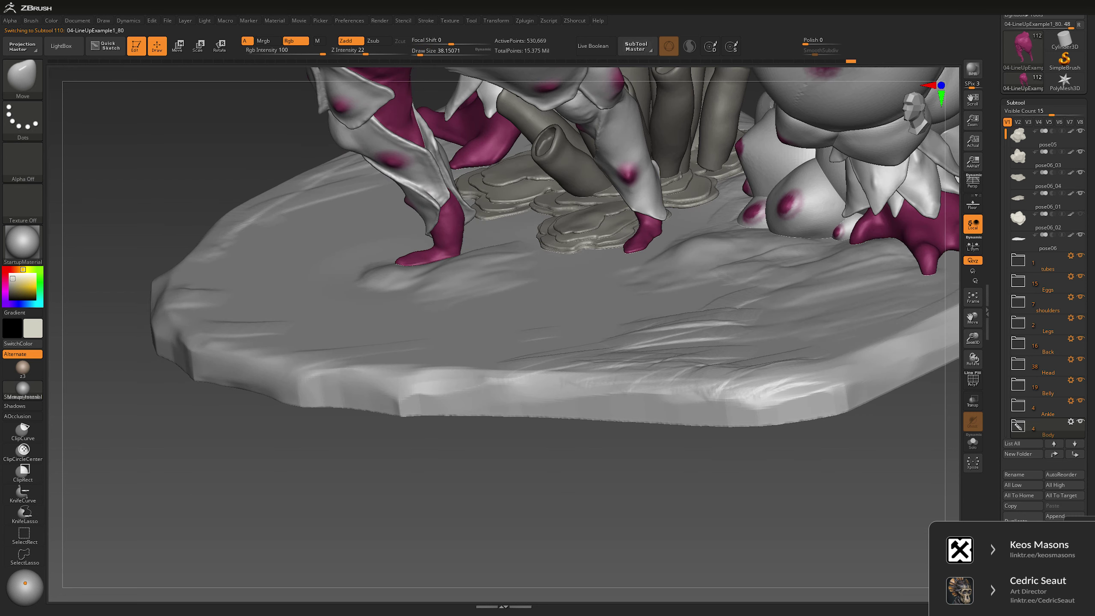
Step: Duplicate the layered stack behind the tubes and move the copy across the slab toward the nearby clawed hand
right_drag(384, 403, 638, 383)
drag(560, 346, 396, 338)
alt+click(396, 338)
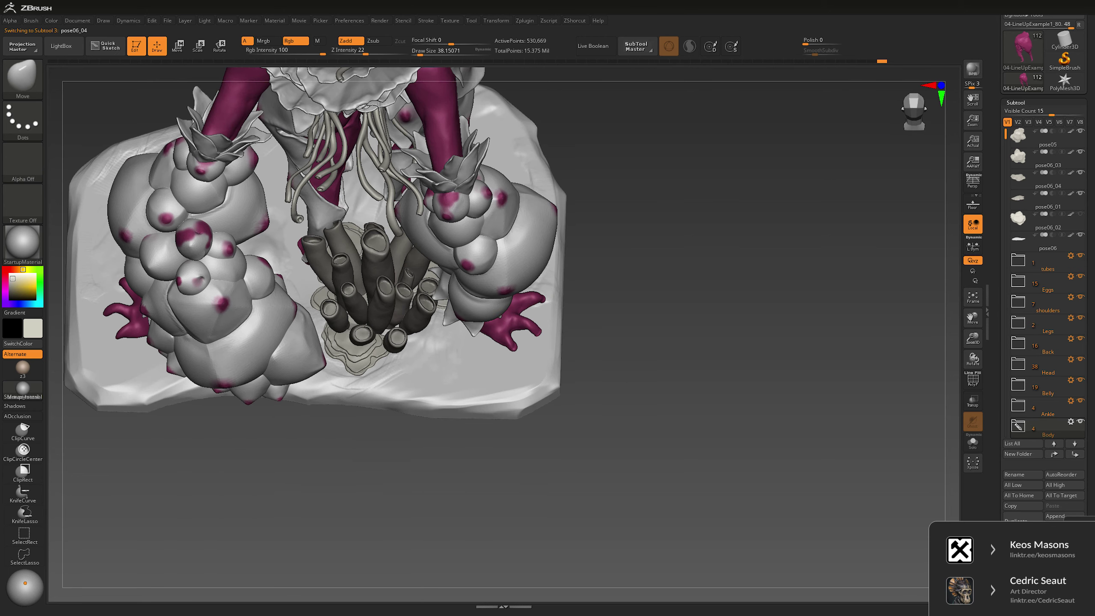
key(shift+f)
key(shift+f)
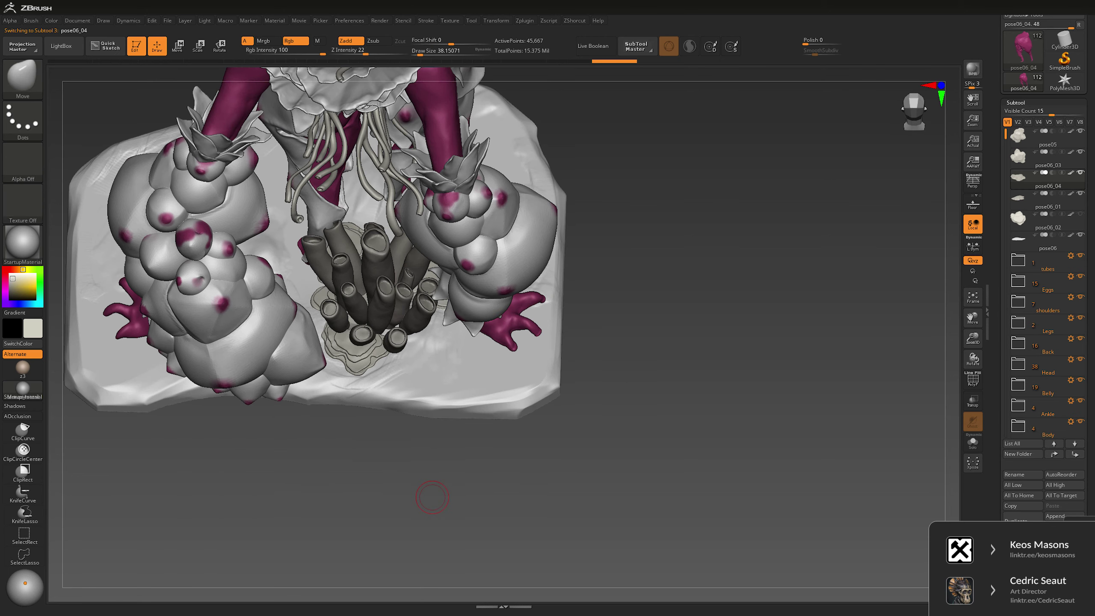
alt+click(360, 341)
key(w)
drag(390, 344, 462, 348)
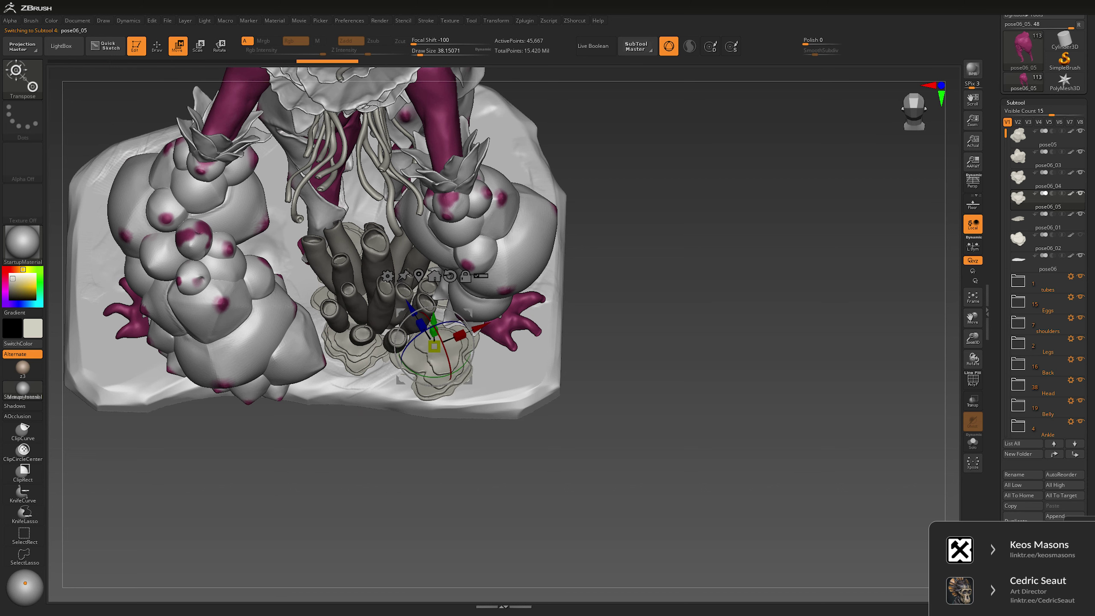
mouse_move(448, 367)
right_down()
mouse_move(410, 341)
mouse_move(417, 375)
right_up()
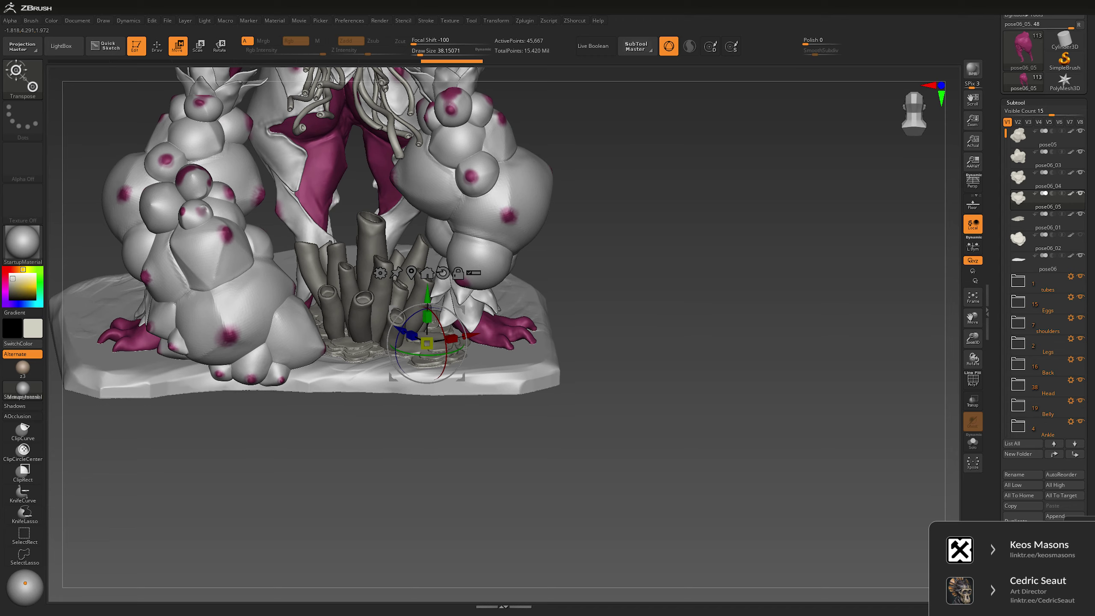
Step: Select the ground slab, isolate it, and face its long front edge with open space above it
key(q)
key(b)
key(m)
key(v)
mouse_move(666, 304)
right_down()
mouse_move(634, 315)
mouse_move(629, 358)
mouse_move(595, 363)
mouse_move(612, 302)
mouse_move(552, 224)
mouse_move(732, 268)
mouse_move(690, 242)
right_up()
mouse_move(634, 185)
ctrl+right_down()
mouse_move(669, 228)
mouse_move(667, 283)
mouse_move(618, 276)
mouse_move(651, 273)
mouse_move(651, 285)
ctrl+right_up()
alt+click(466, 366)
click(972, 443)
key(space)
drag(535, 246, 522, 246)
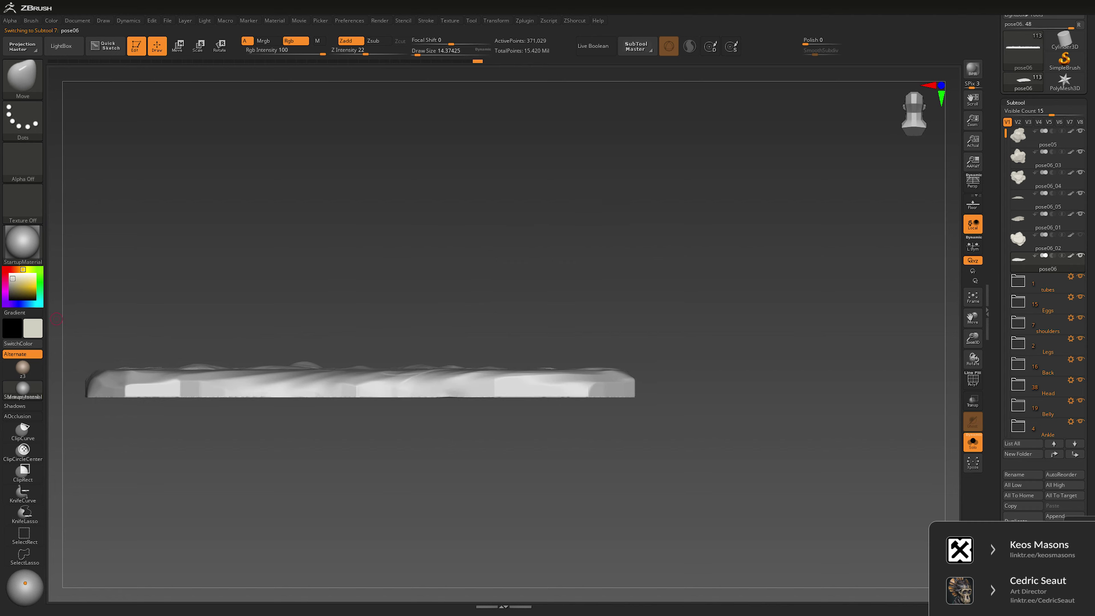
alt+right_drag(618, 259, 641, 242)
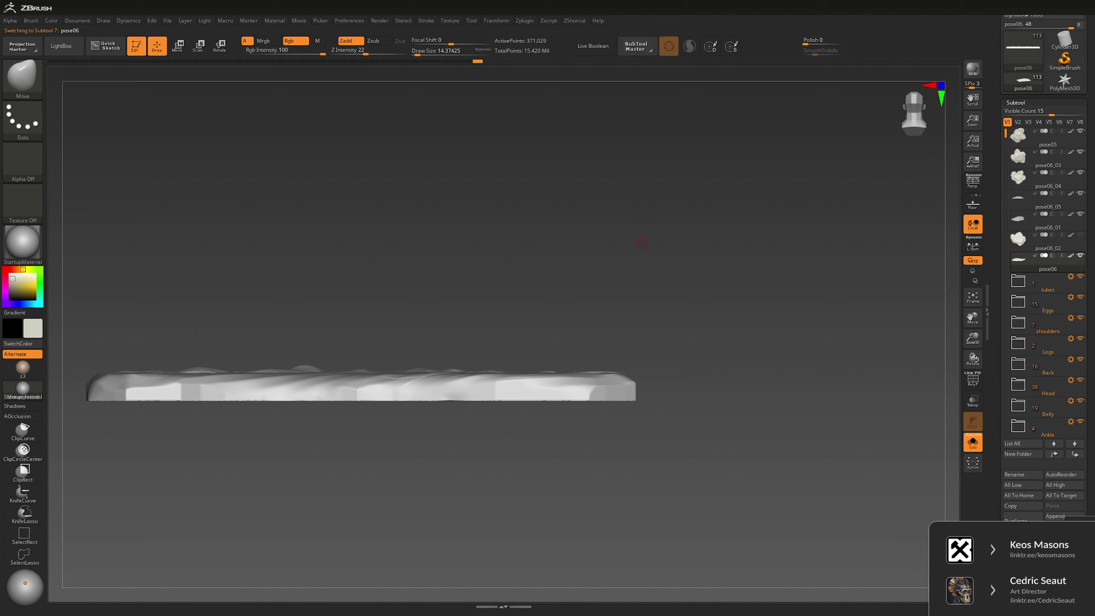
Step: Draw a branching, coral-like outline rising from the slab with the CurveQuadFill brush at a Draw Size of about 7
key(b)
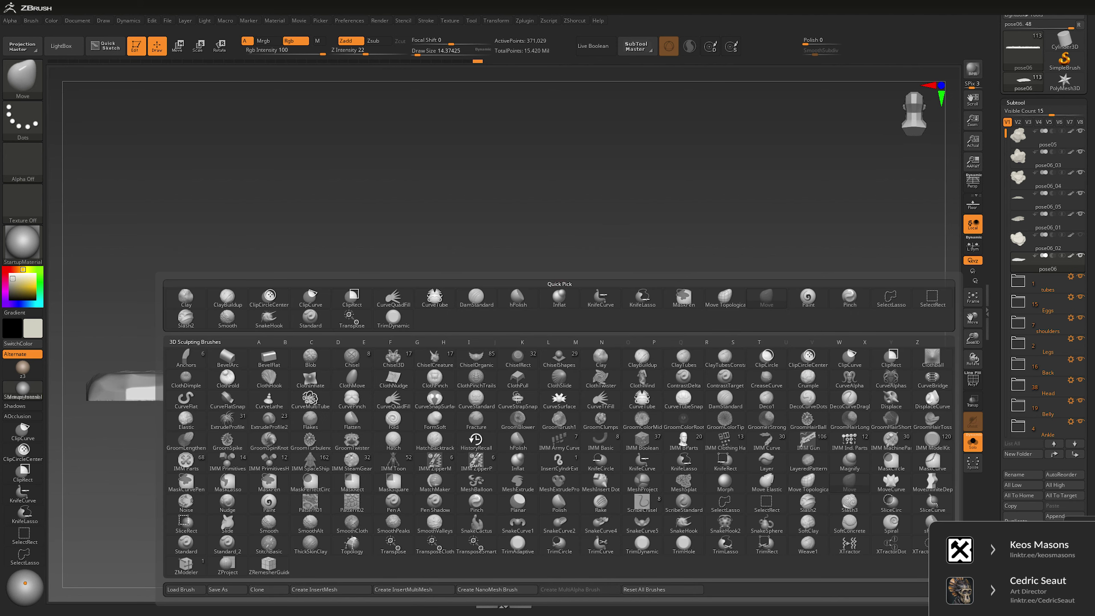
key(c)
click(399, 297)
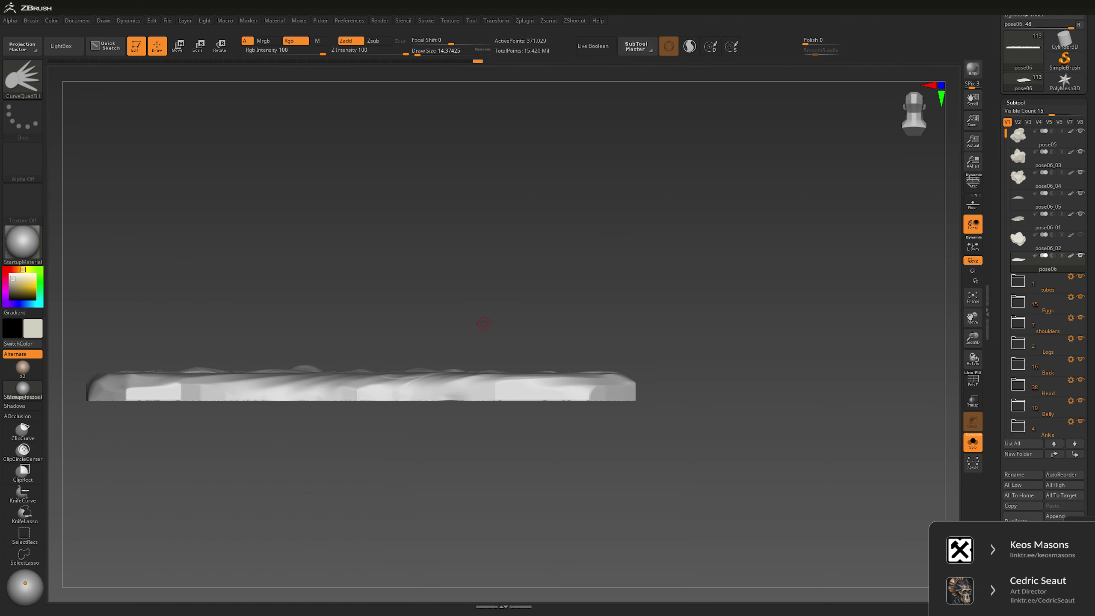
key(space)
drag(476, 341, 474, 341)
mouse_move(448, 303)
mouse_down()
mouse_move(432, 171)
mouse_move(444, 163)
mouse_move(441, 250)
mouse_move(446, 281)
mouse_move(461, 290)
mouse_move(494, 276)
mouse_move(487, 171)
mouse_up()
mouse_move(474, 101)
mouse_down()
mouse_move(503, 191)
mouse_move(503, 141)
mouse_up()
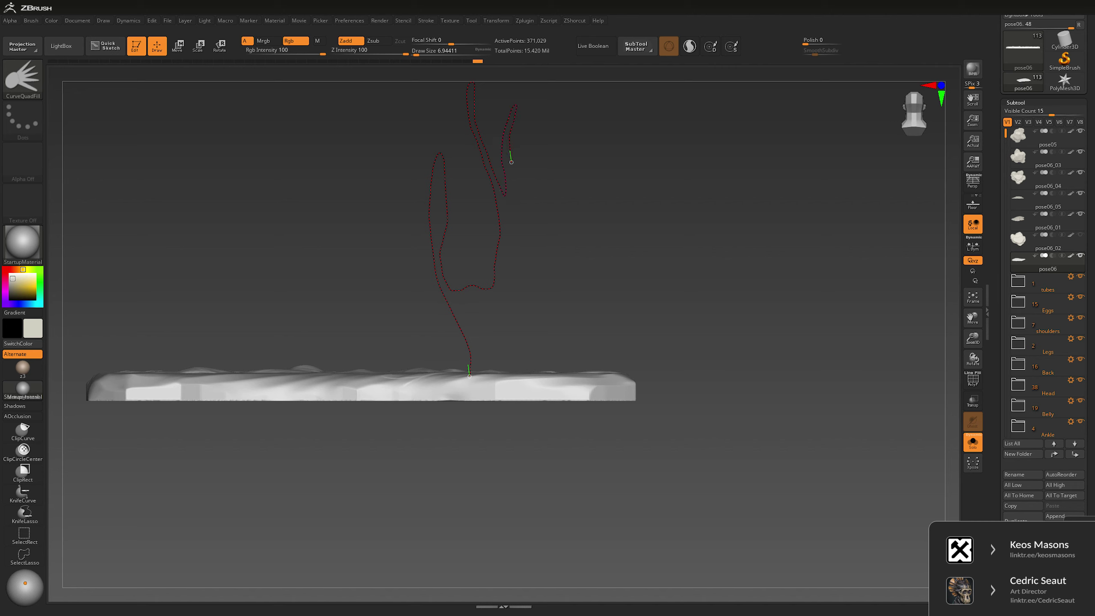
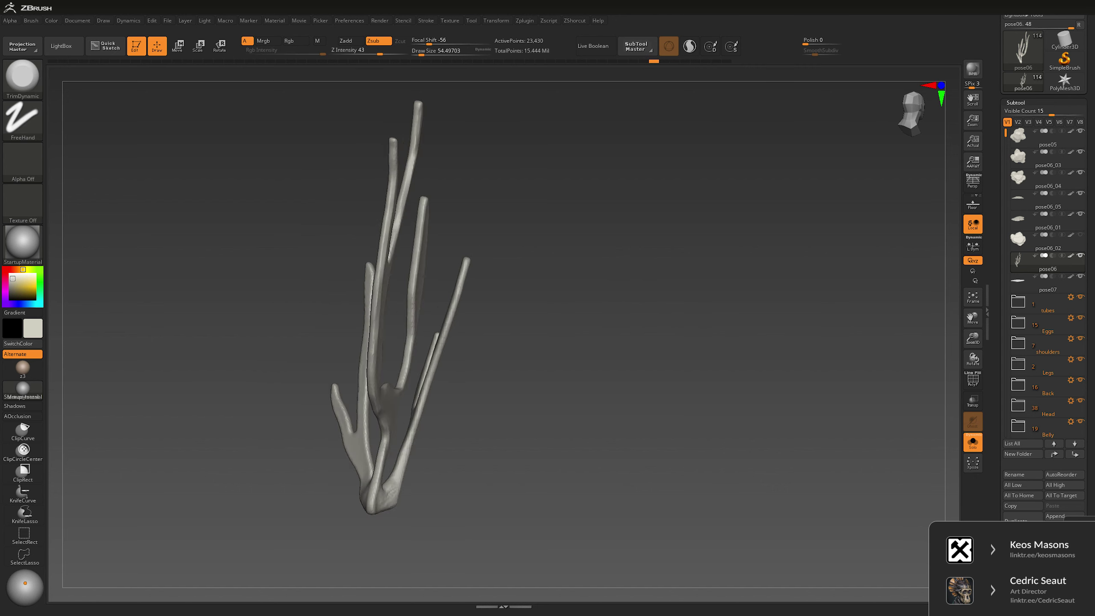
Step: Flatten and smooth the coral's branches using TrimDynamic at a Draw Size of about 49 and Z Intensity 43
key(ctrl+z)
key(ctrl+z)
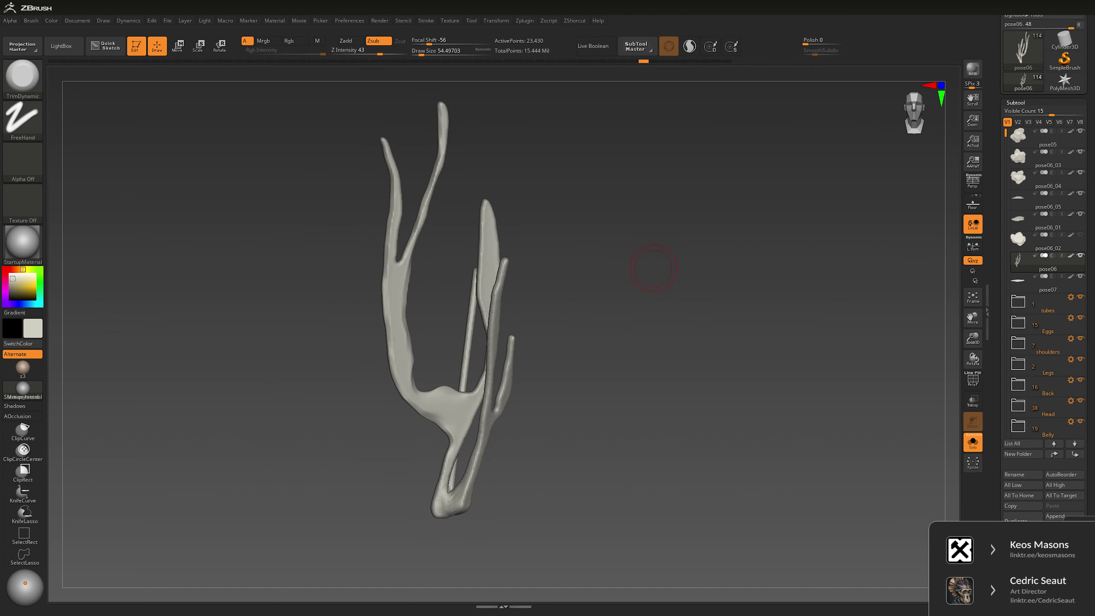
key(space)
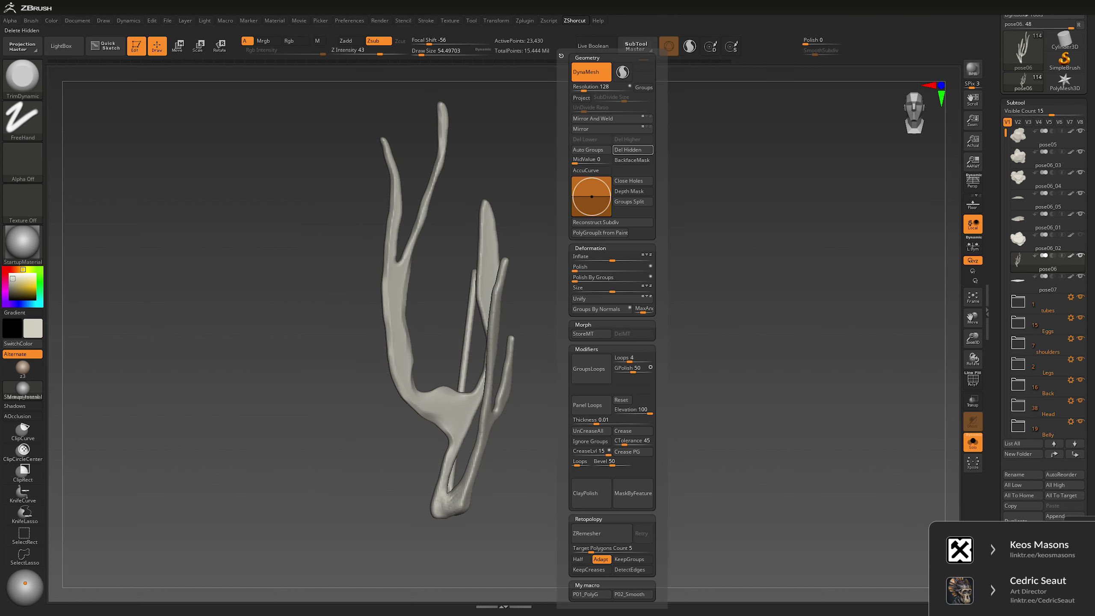
key(shift)
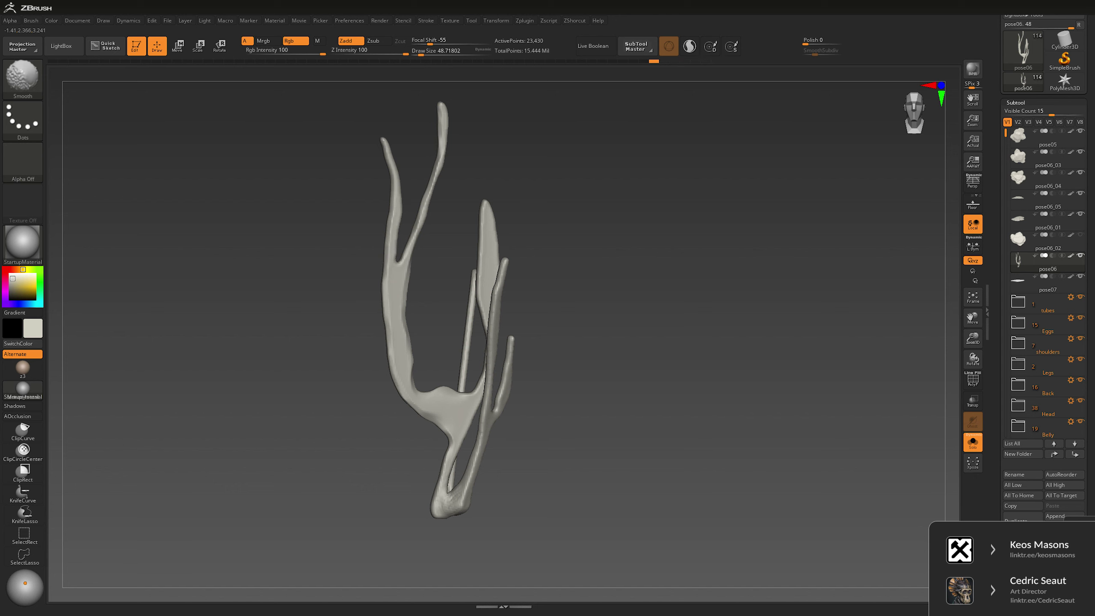
key(ctrl+shift+z)
key(ctrl+shift+z)
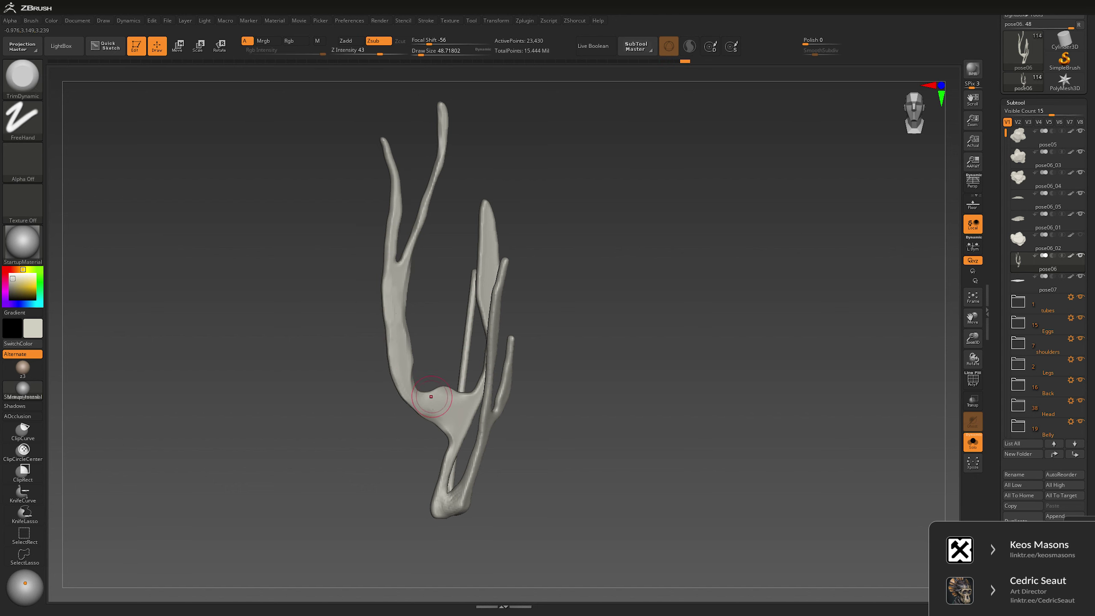
drag(561, 197, 482, 196)
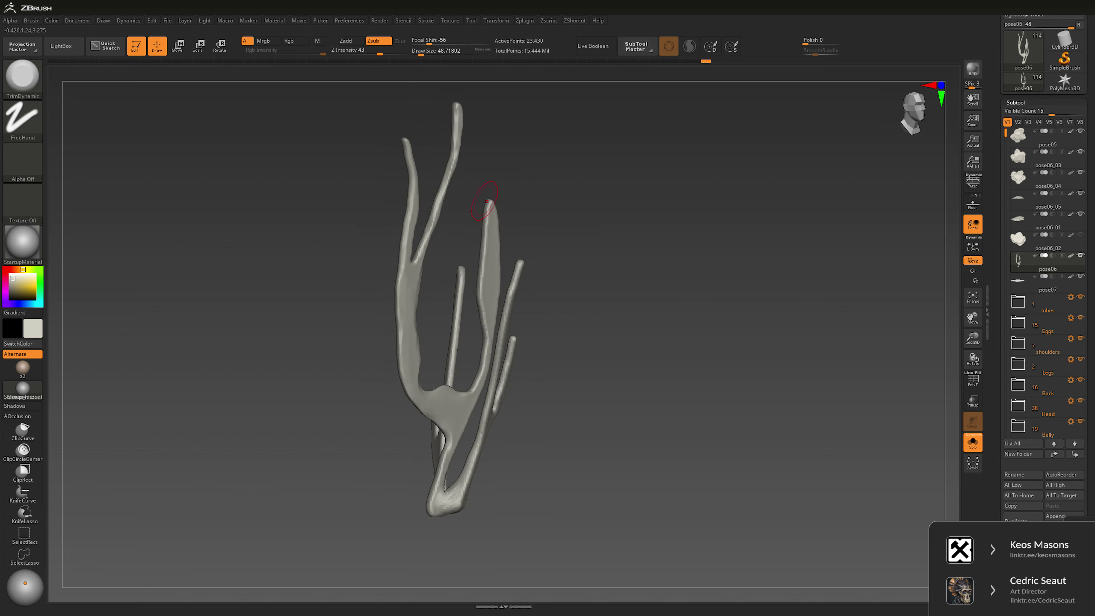
key(ctrl+shift+z)
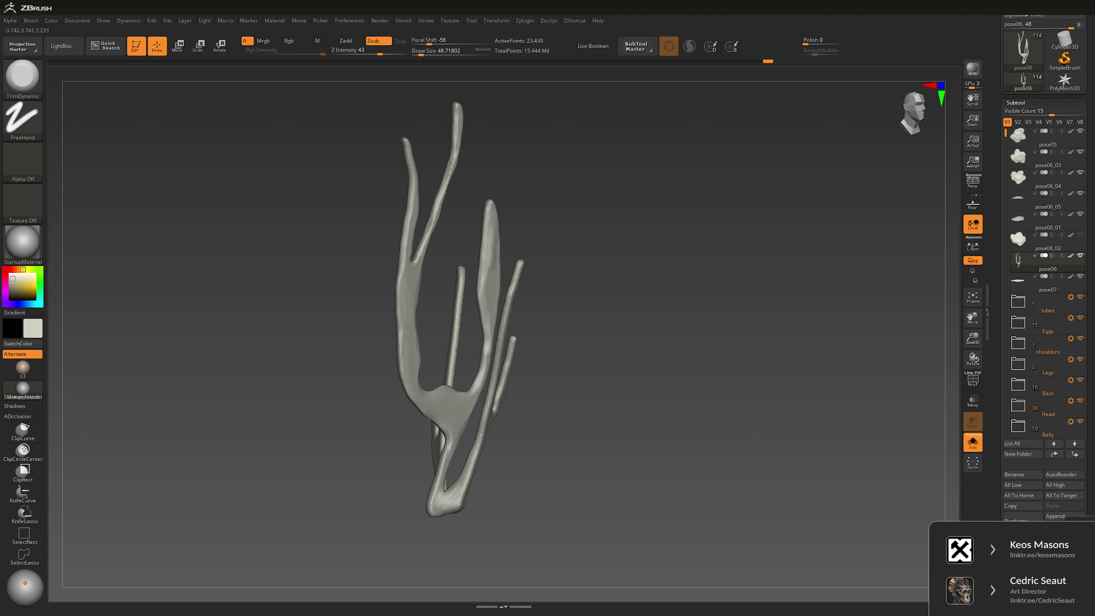
Step: Lower TrimDynamic's Z Intensity to 22 and refine the coral's branch surfaces from several sides
key(space)
drag(565, 288, 549, 287)
key(ctrl+shift+z)
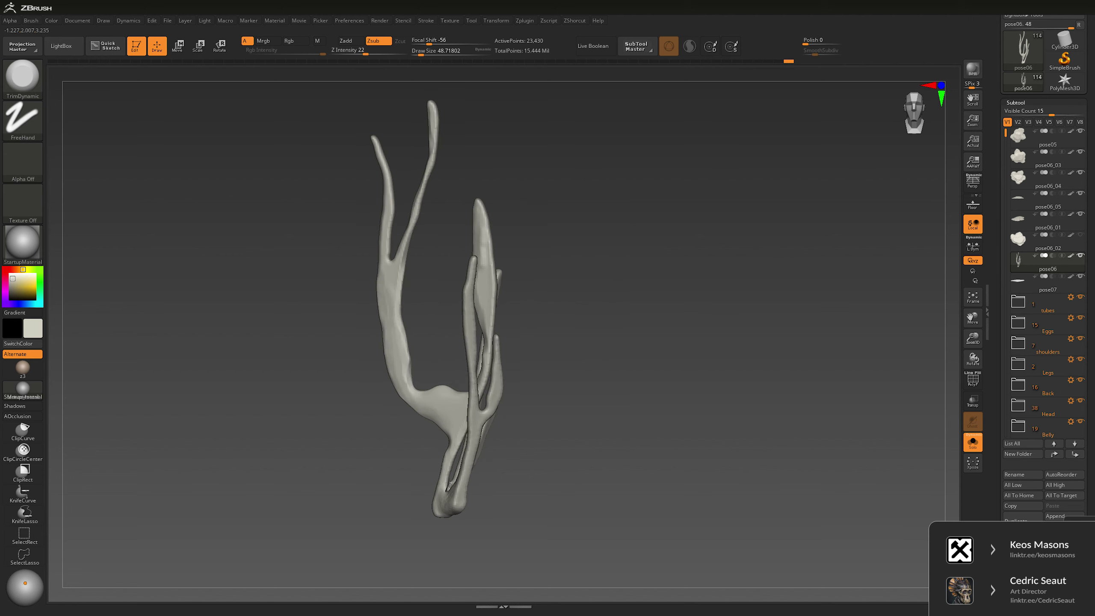
key(ctrl+shift+z)
key(ctrl+shift+z)
key(ctrl+shift+z)
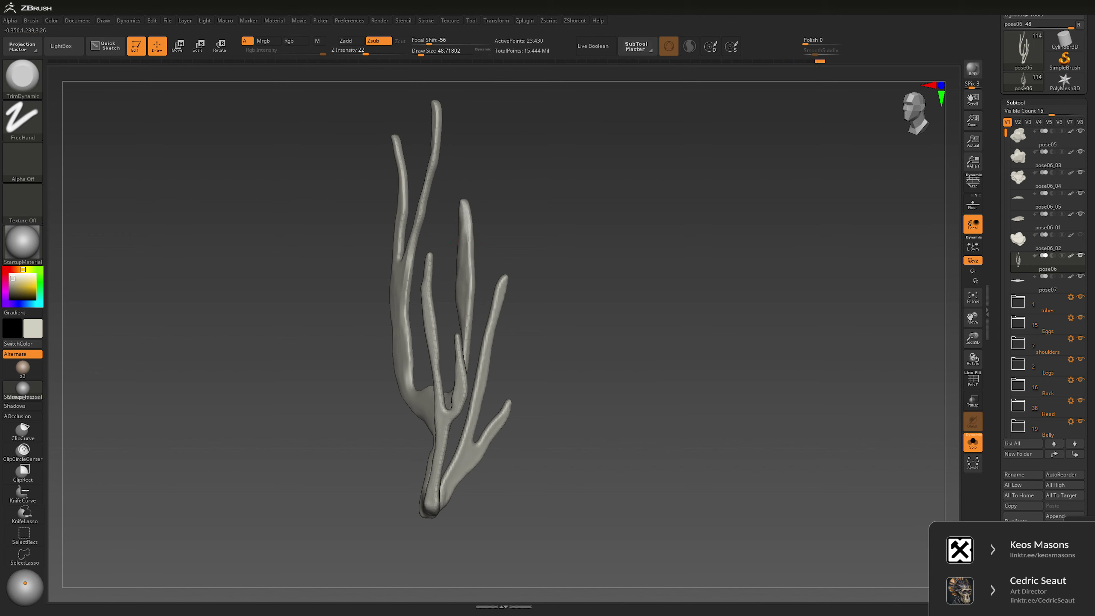
key(ctrl+shift+z)
key(ctrl+shift+z)
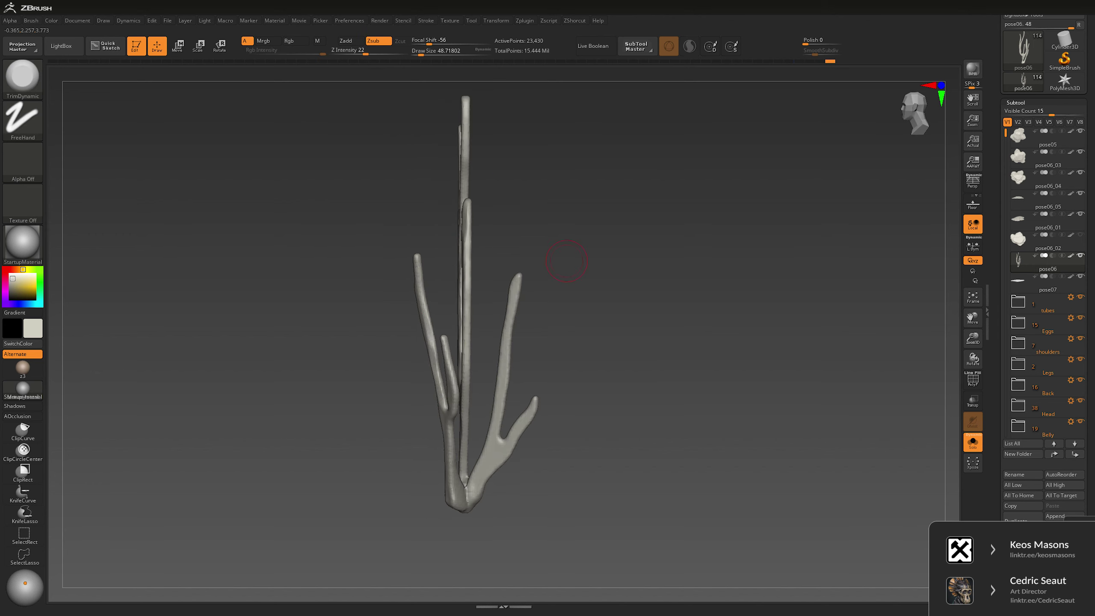
key(ctrl+shift+z)
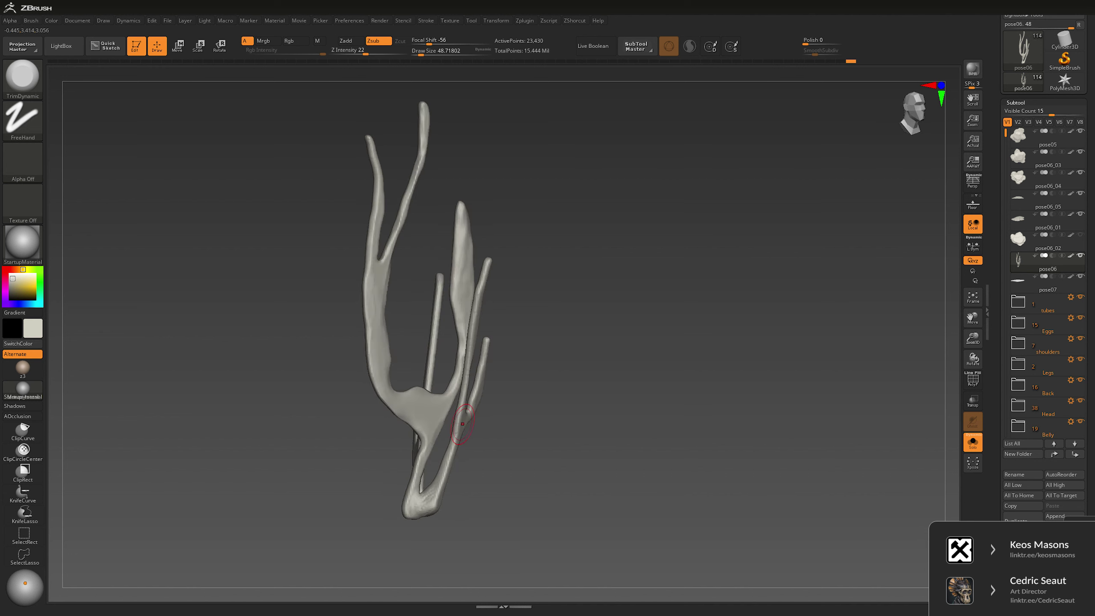
key(ctrl+shift+z)
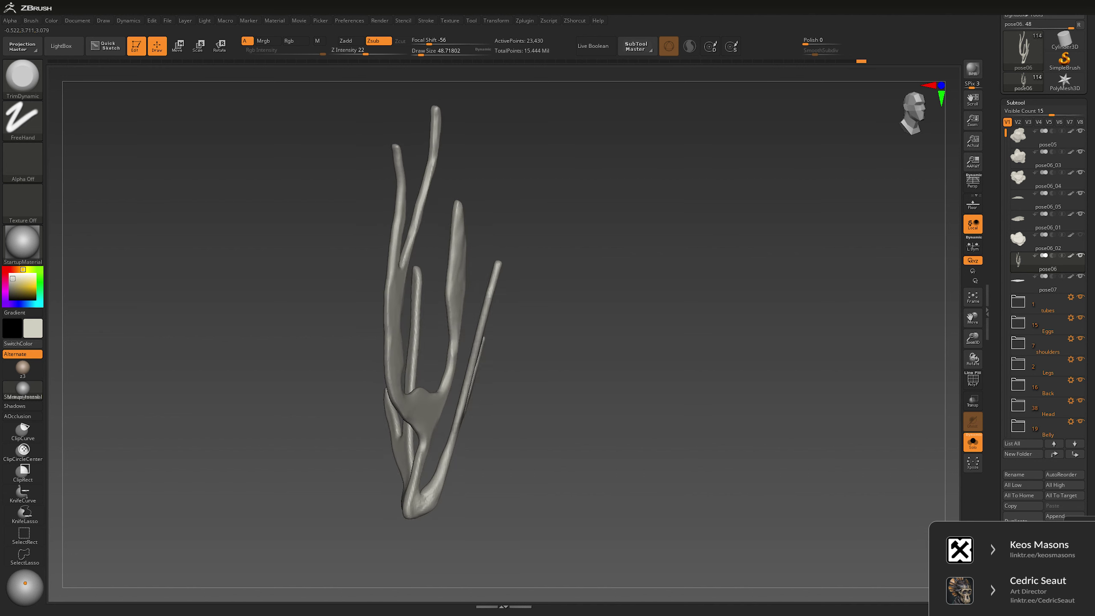
mouse_move(558, 245)
mouse_down()
mouse_move(370, 392)
mouse_move(405, 302)
mouse_up()
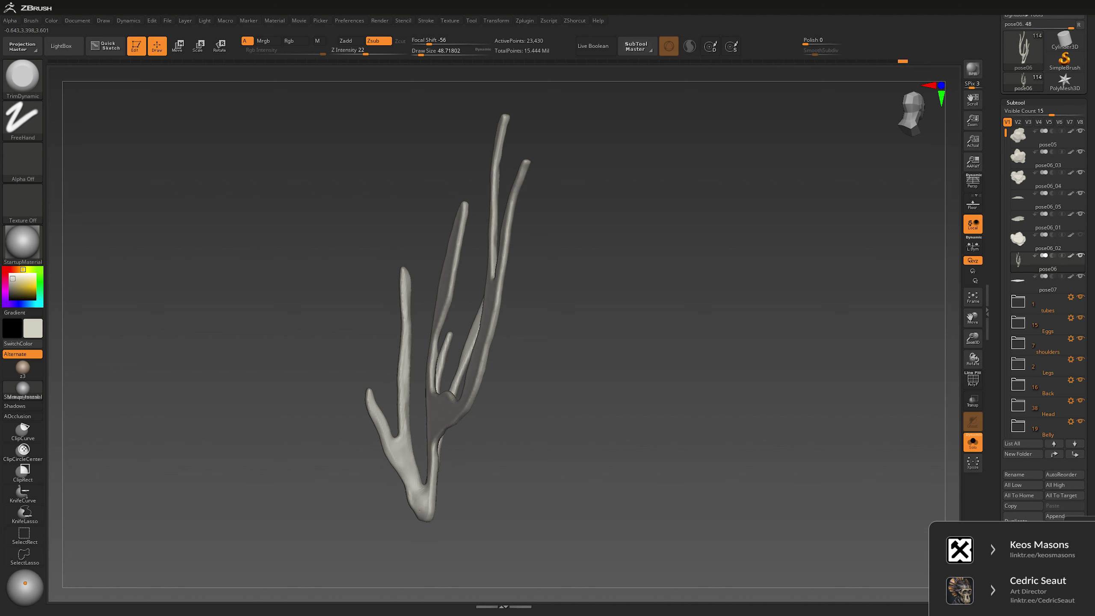
key(ctrl+shift+z)
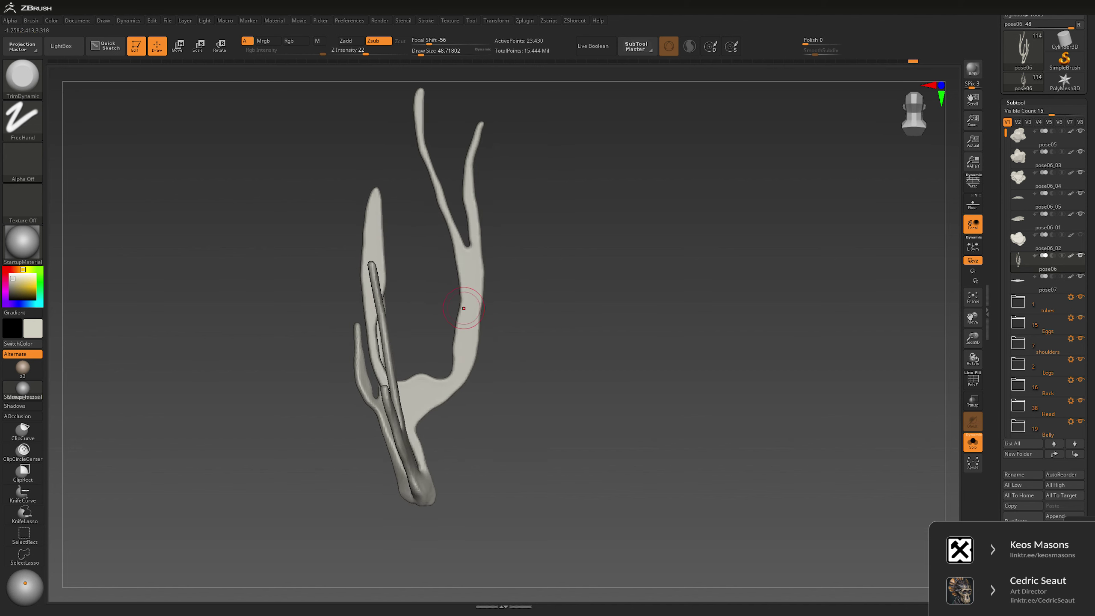
Step: Curve the coral's thin inner branch with the Move Topological brush at a Draw Size of about 181
key(b)
key(m)
key(t)
key(space)
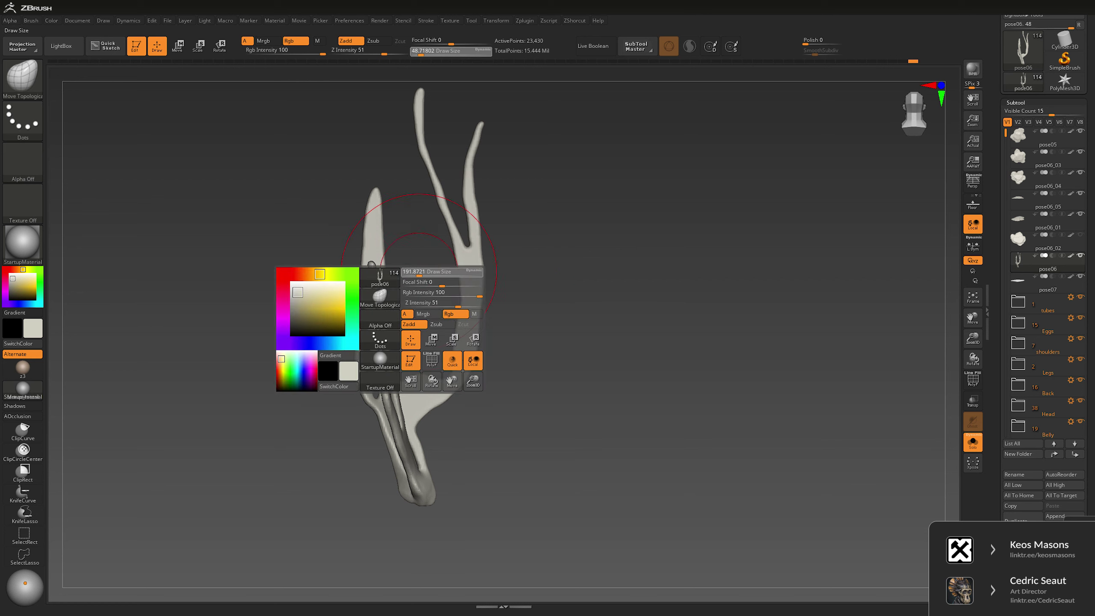
drag(389, 337, 407, 340)
key(space)
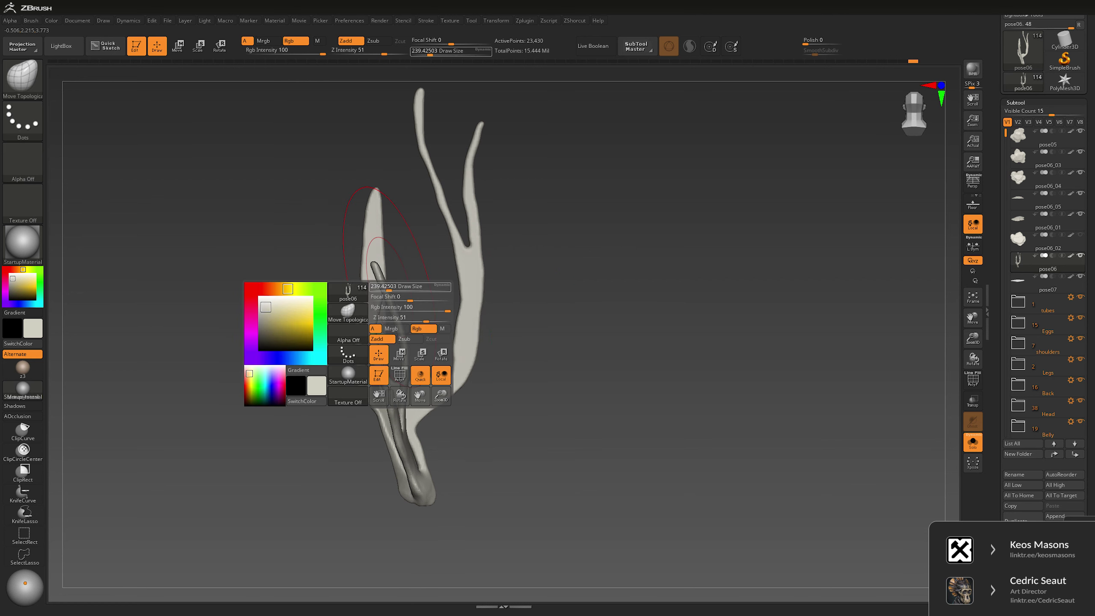
drag(431, 288, 371, 298)
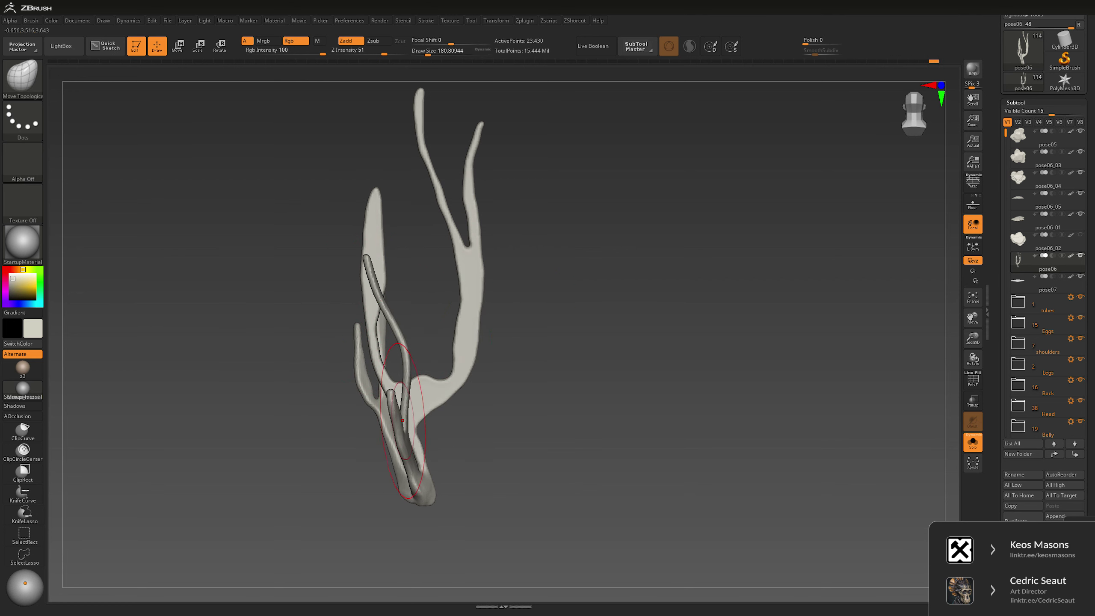
key(ctrl+shift+z)
key(ctrl+shift+z)
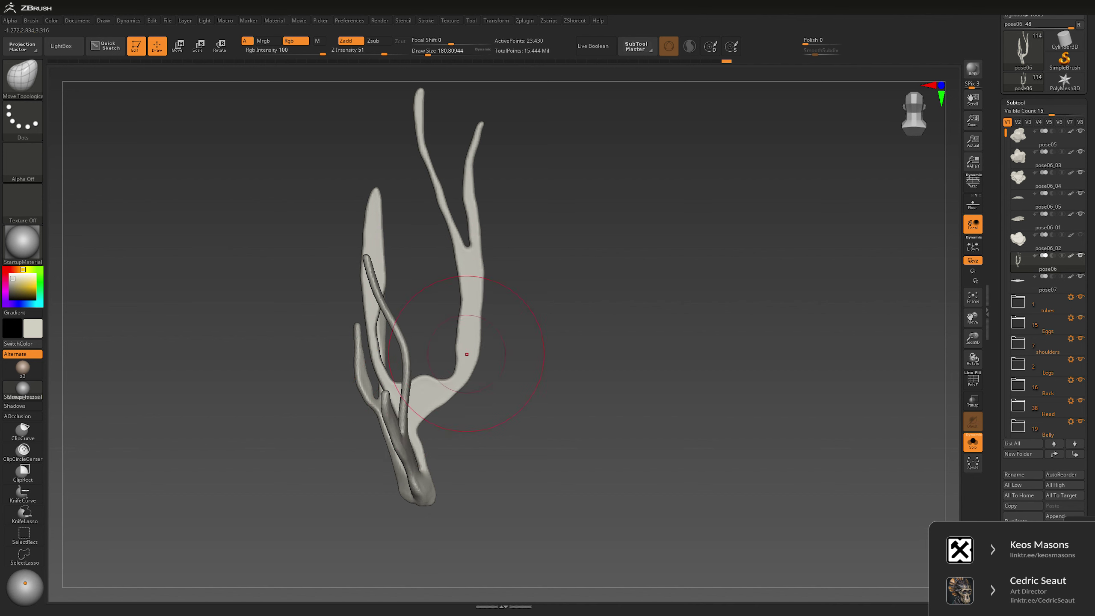
Step: Enlarge the Move Topological brush to a Draw Size of about 335 and separate the overlapping central branches in side view
key(space)
key(ctrl+shift+z)
key(ctrl+shift+z)
key(ctrl+shift+z)
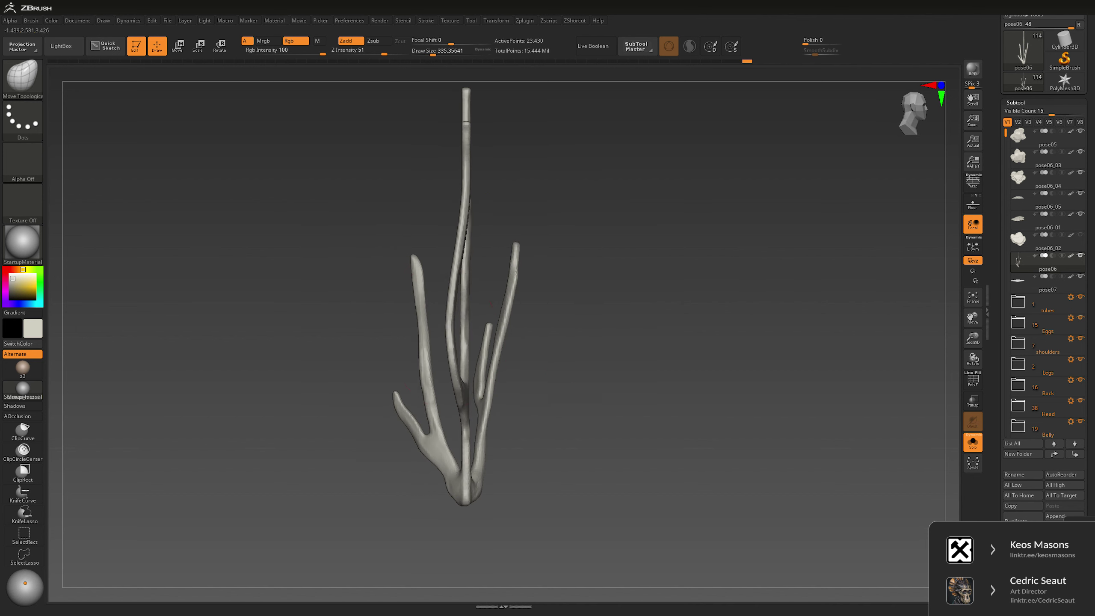
key(ctrl+shift+z)
key(ctrl+shift+z)
key(ctrl+shift+z)
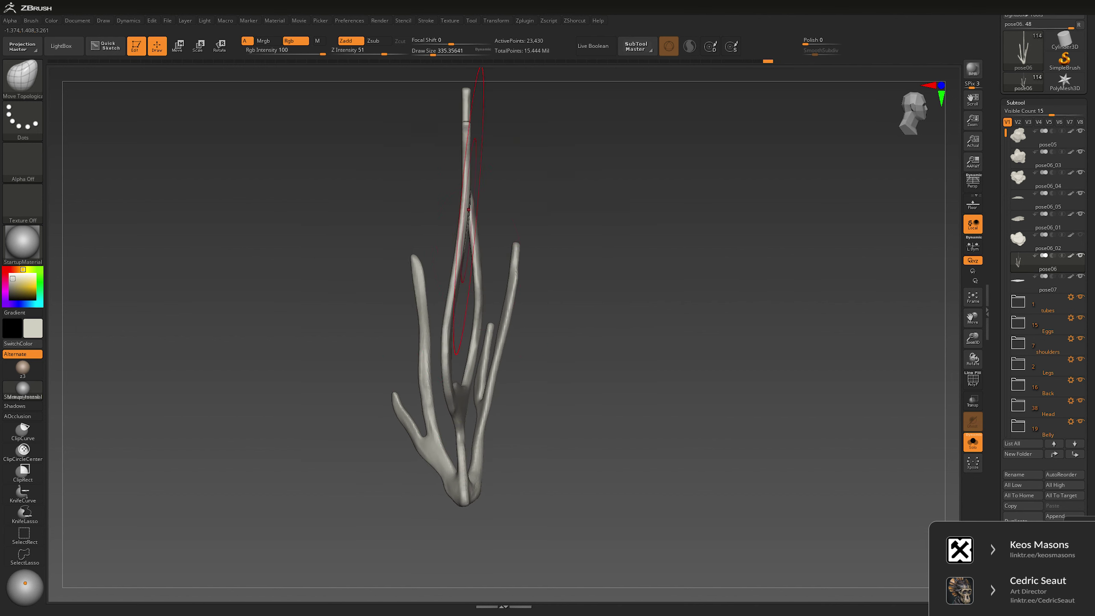
Step: Bend and spread the two tallest branches apart with Move Topological at a Draw Size of about 203
key(ctrl+shift+z)
key(ctrl+shift+z)
key(ctrl+shift+z)
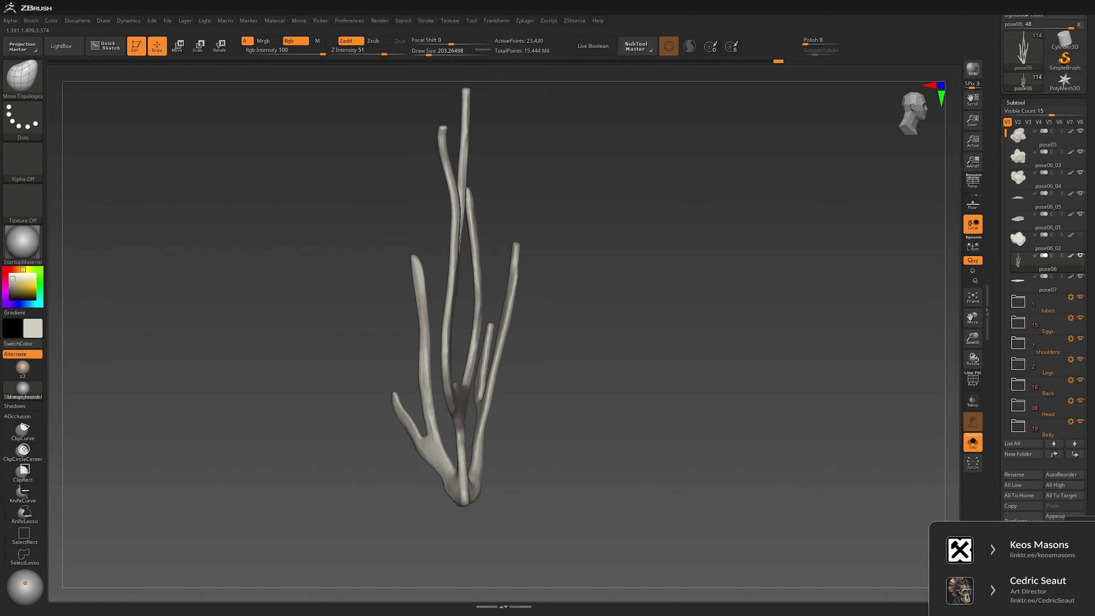
key(ctrl+shift+z)
key(ctrl+shift+z)
key(ctrl+shift+z)
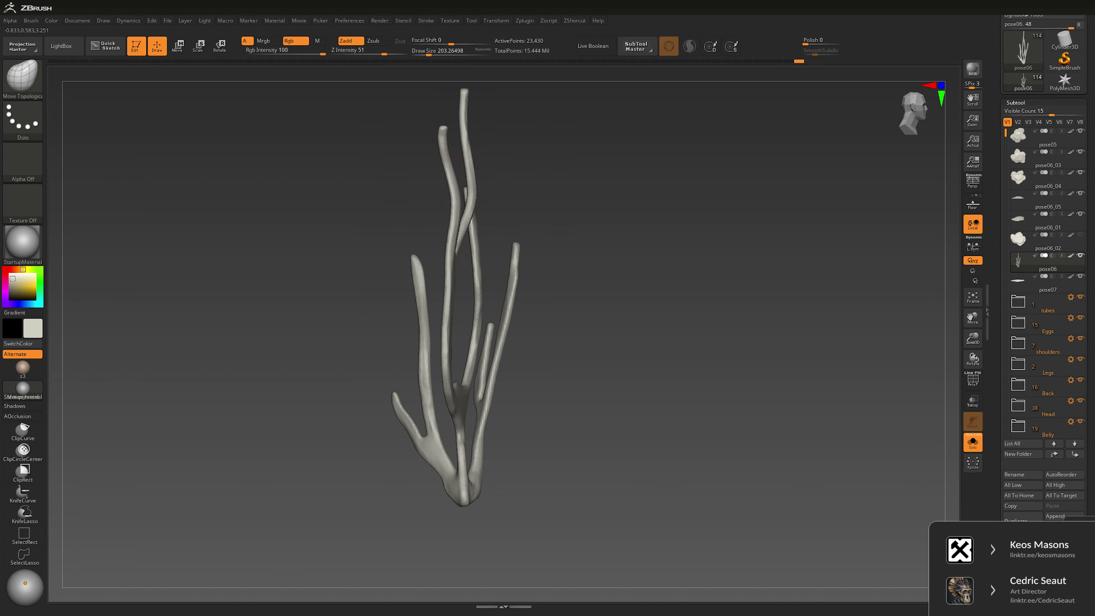
key(ctrl+shift+z)
key(ctrl+shift+z)
key(ctrl+shift+z)
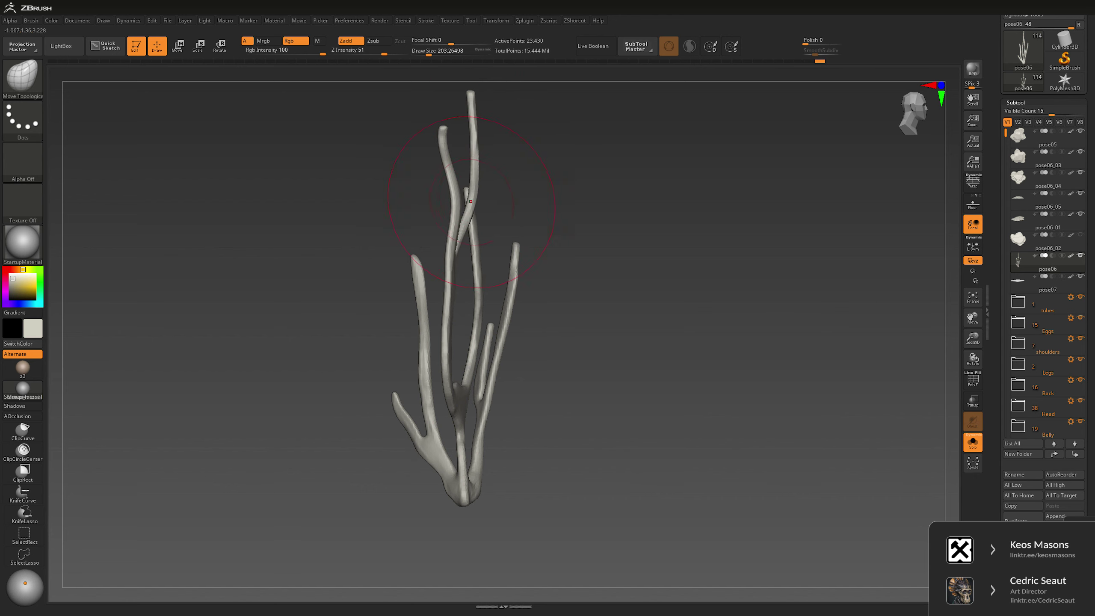
key(ctrl+shift+z)
key(ctrl+shift+z)
key(ctrl+shift+z)
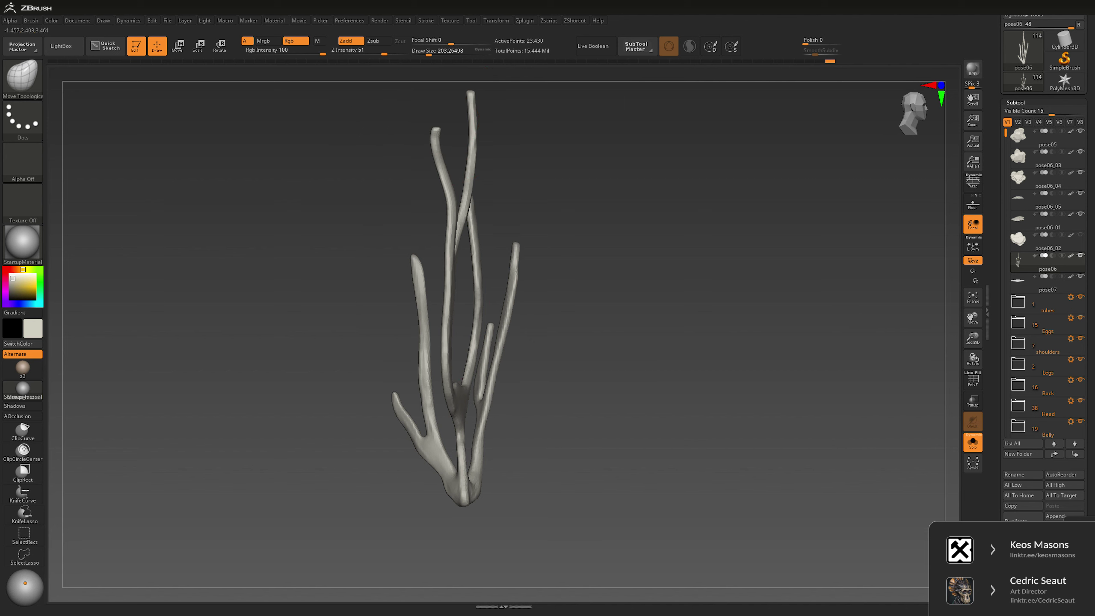
Step: Curve the coral's slender outer branch away from the central stems with the Move Topological brush
key(ctrl+shift+z)
key(ctrl+shift+z)
key(ctrl+shift+z)
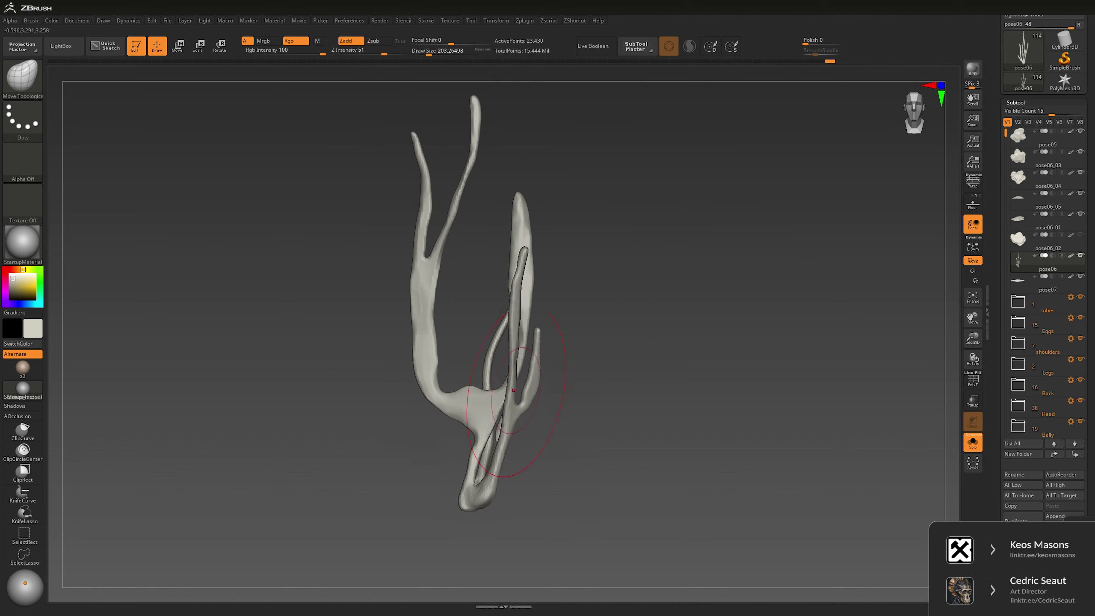
key(ctrl+shift+z)
key(ctrl+shift+z)
key(ctrl+shift+z)
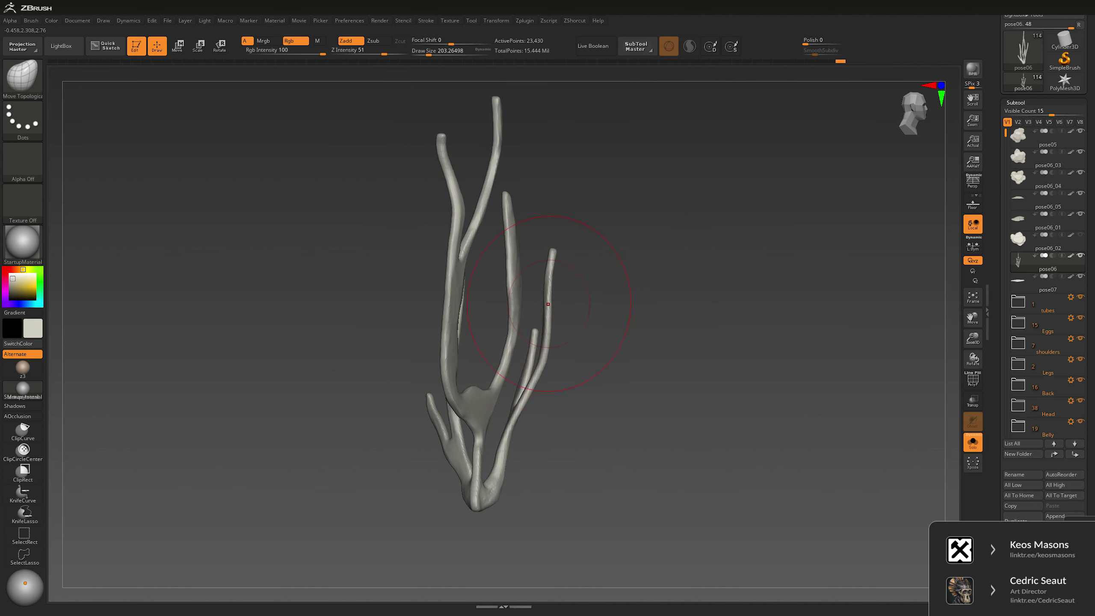
key(ctrl+shift+z)
key(ctrl+shift+z)
key(ctrl+shift+z)
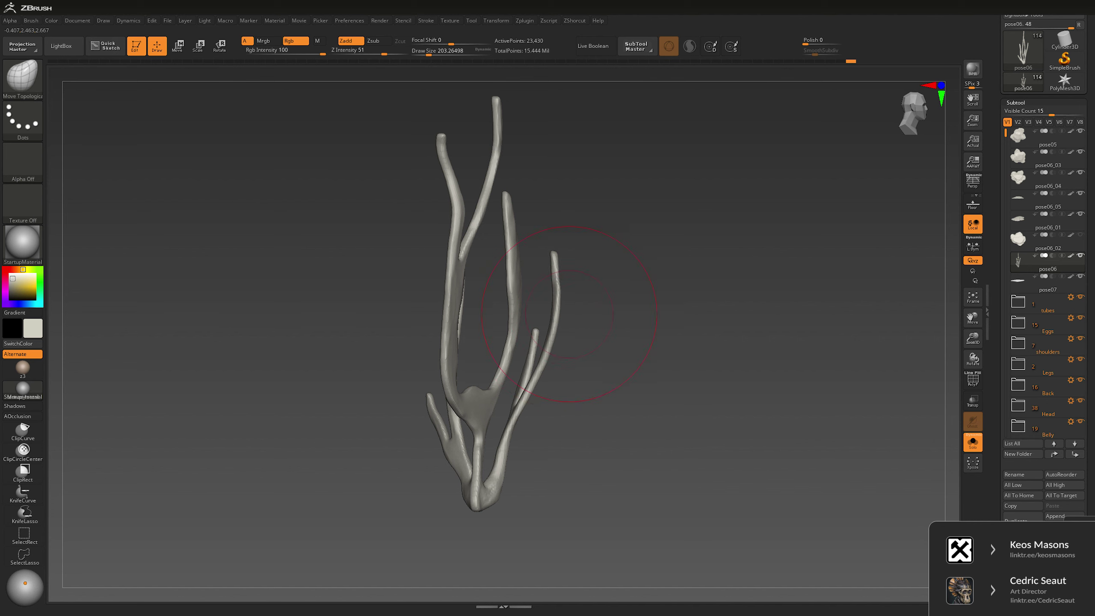
Step: Reshape the short fork on the outer stem with Move Topological at a Draw Size of about 130
key(ctrl+shift+z)
key(ctrl+shift+z)
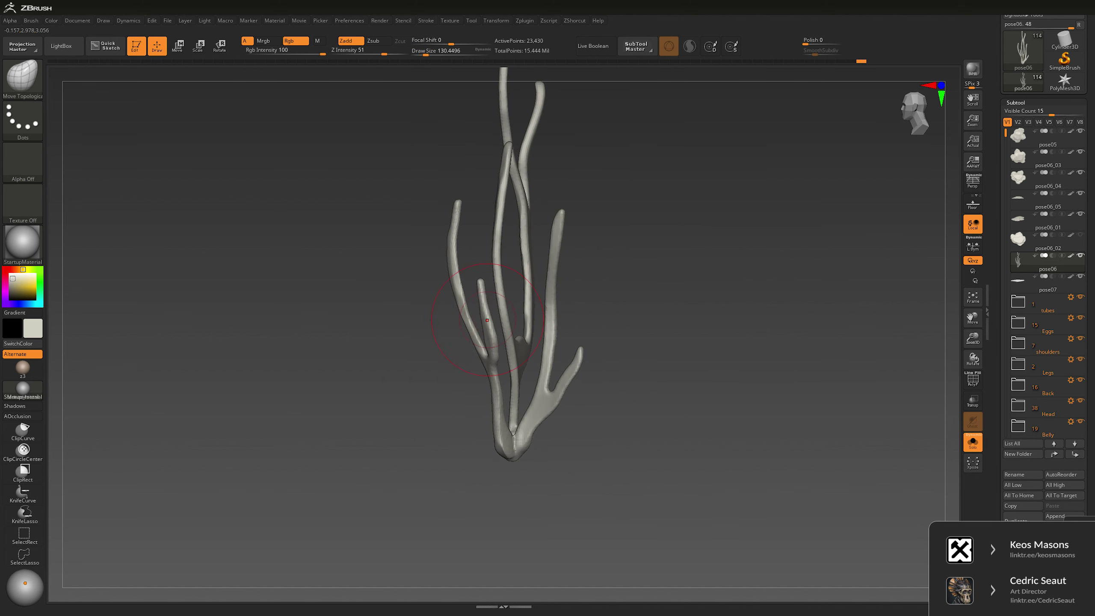
key(ctrl+shift+z)
key(ctrl+shift+z)
key(ctrl+shift+z)
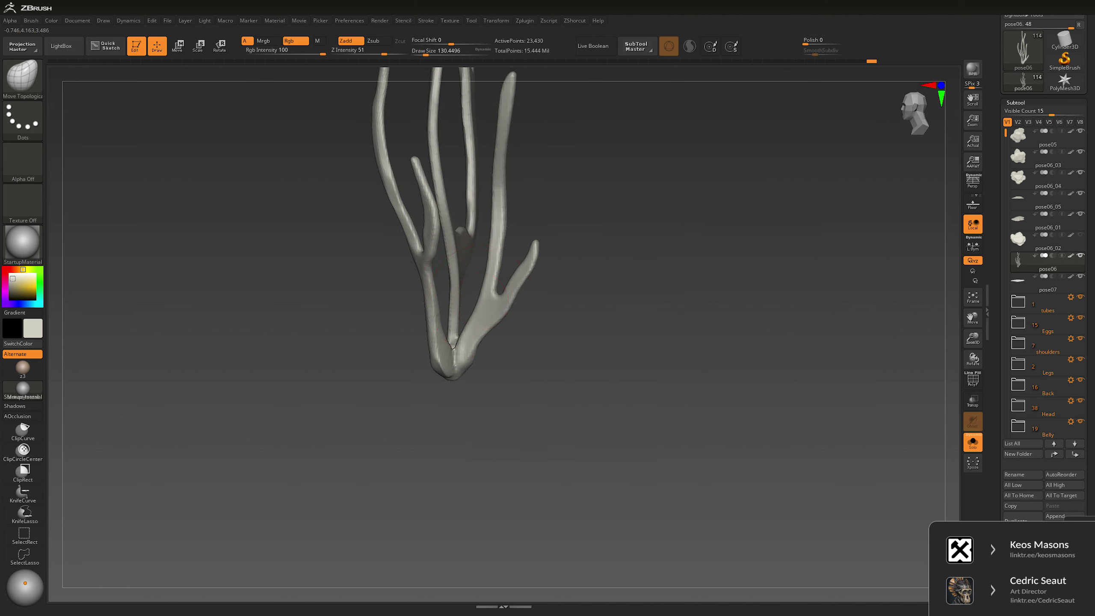
Step: Build up the coral's base joint where the stems meet with ClayBuildup at a Draw Size of about 33, smoothing the surface
key(space)
drag(460, 294, 449, 293)
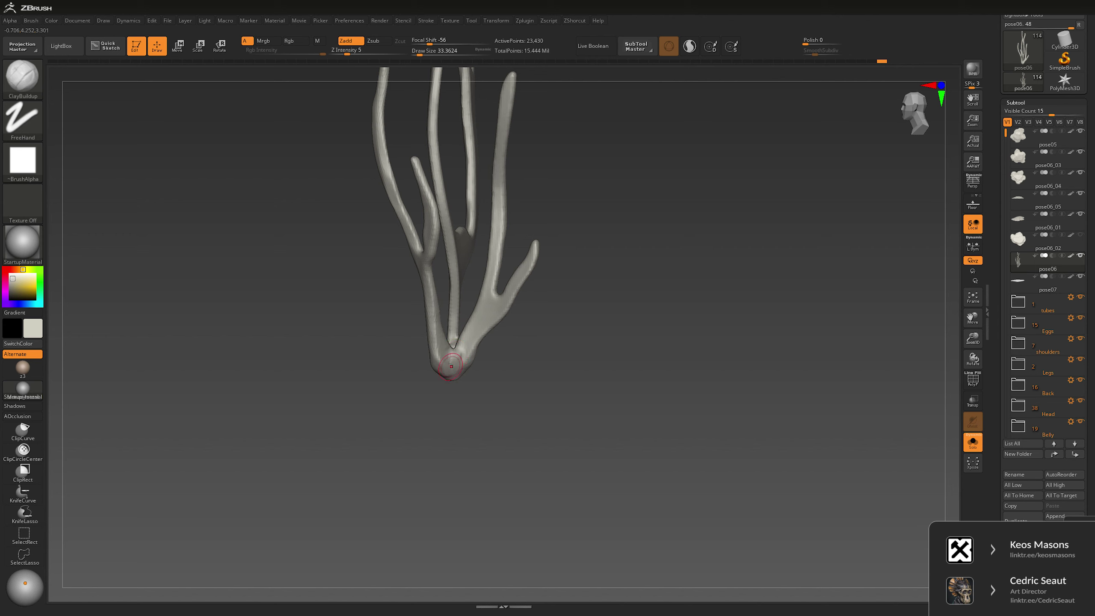
key(ctrl+shift+z)
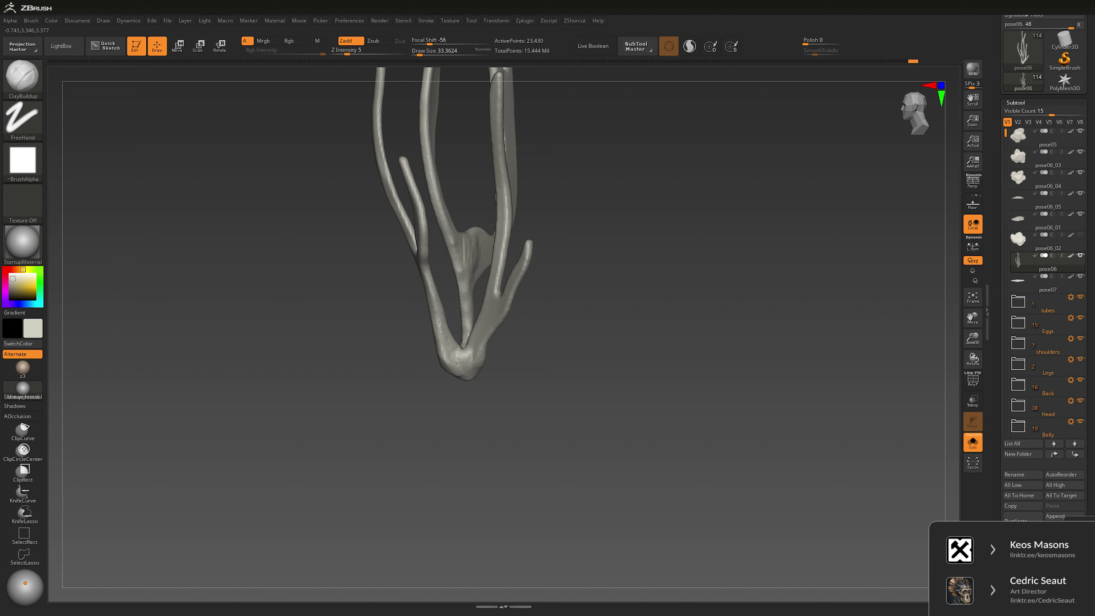
key(shift)
key(ctrl+shift+z)
key(ctrl+shift+z)
Step: Thicken both sides of the coral's broad, pointed branch with ClayBuildup strokes at a Draw Size of about 25
key(space)
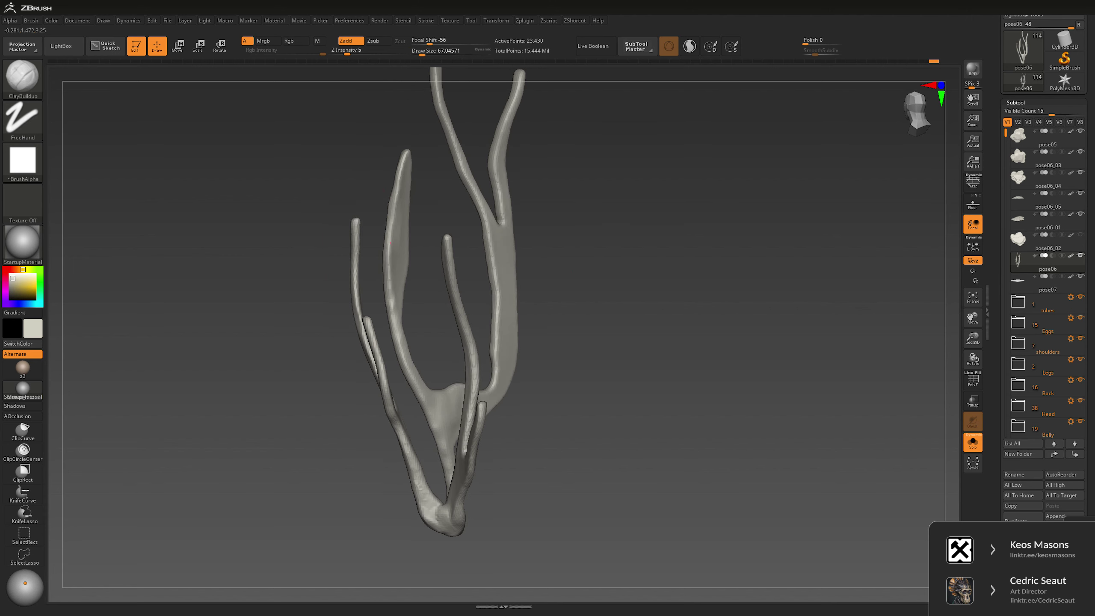
key(space)
drag(403, 209, 390, 210)
drag(393, 297, 393, 202)
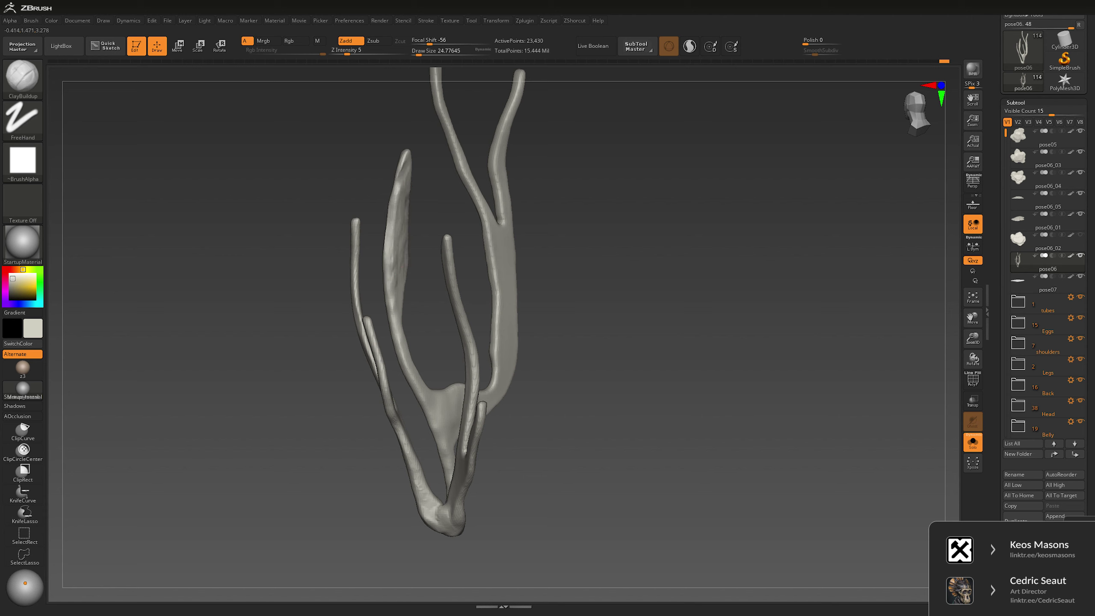
drag(646, 345, 560, 345)
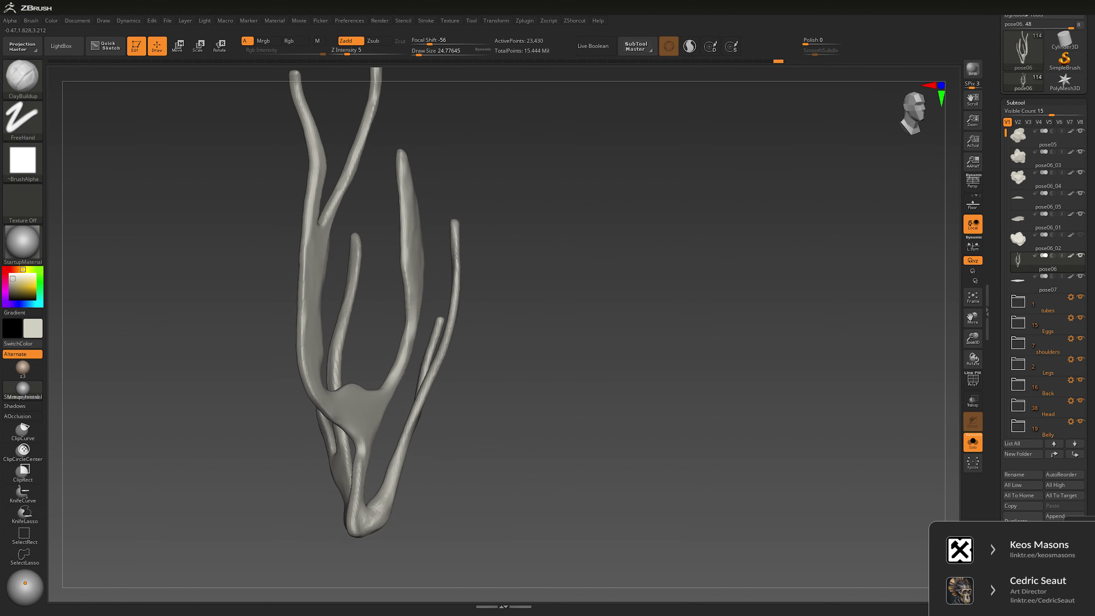
drag(416, 234, 405, 232)
drag(483, 284, 432, 302)
Step: Add volume to the outer forked stem with ClayBuildup at a Draw Size of about 33
key(space)
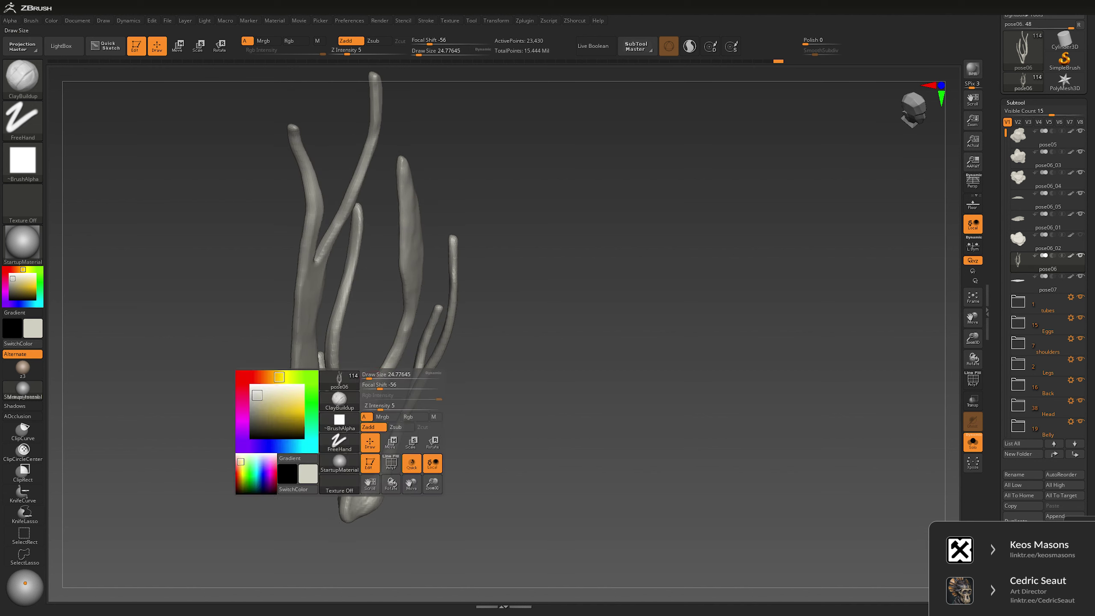
mouse_move(361, 411)
mouse_down()
mouse_move(337, 405)
mouse_move(566, 317)
mouse_move(596, 314)
mouse_move(598, 344)
mouse_move(380, 373)
mouse_move(390, 354)
mouse_move(405, 367)
mouse_move(451, 313)
mouse_move(503, 307)
mouse_up()
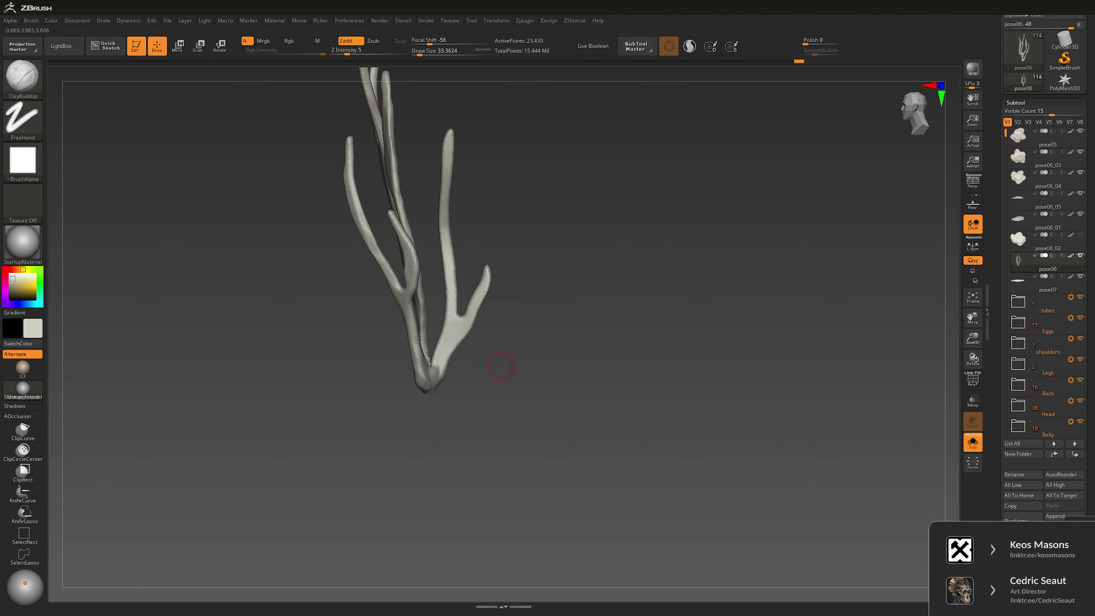
drag(500, 366, 461, 336)
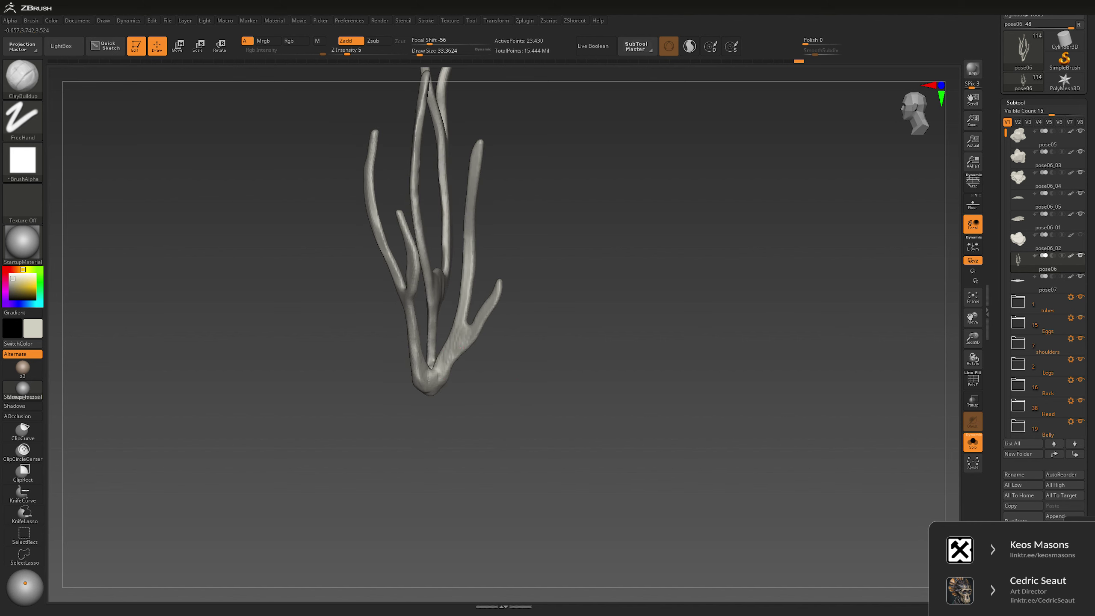
drag(502, 273, 474, 279)
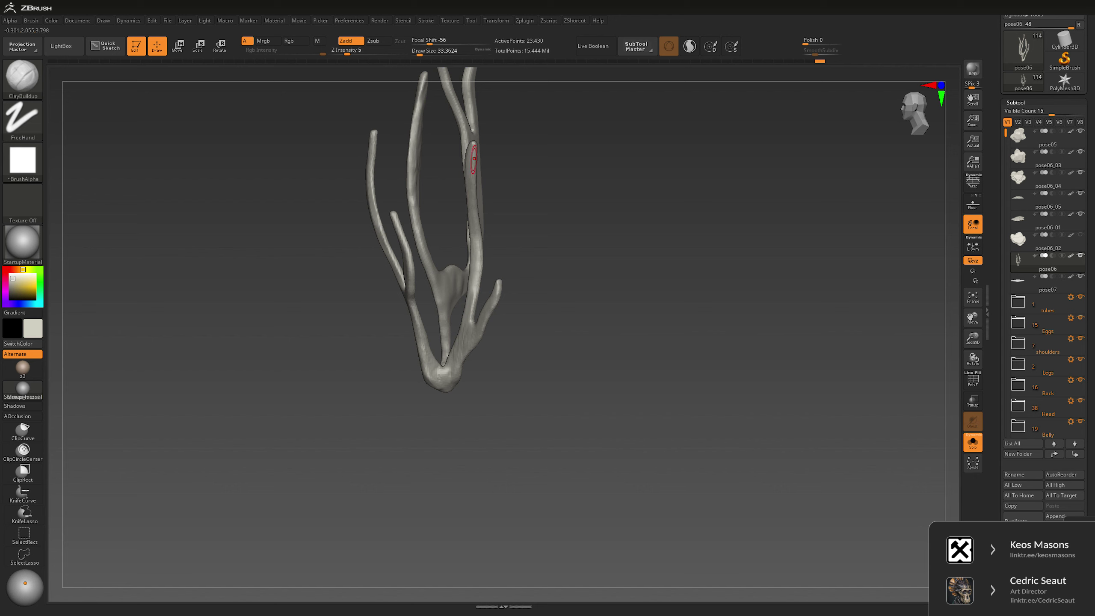
drag(472, 307, 518, 254)
Step: Smooth the clay strokes along the outer stem and the broad, pointed branch
key(shift+space)
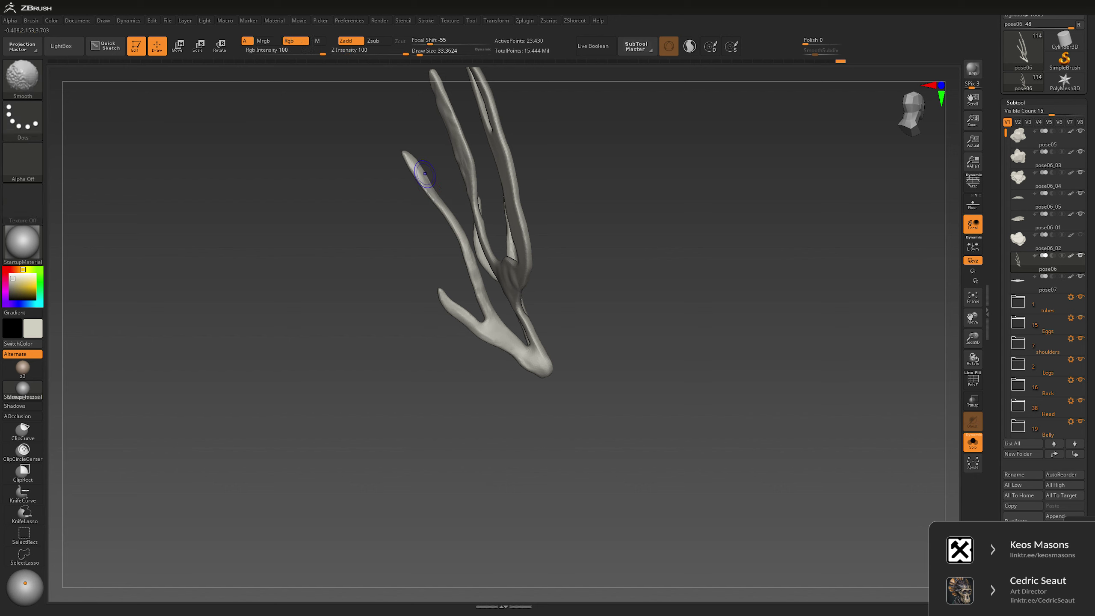
mouse_move(420, 171)
mouse_down()
mouse_move(587, 215)
mouse_move(400, 170)
mouse_up()
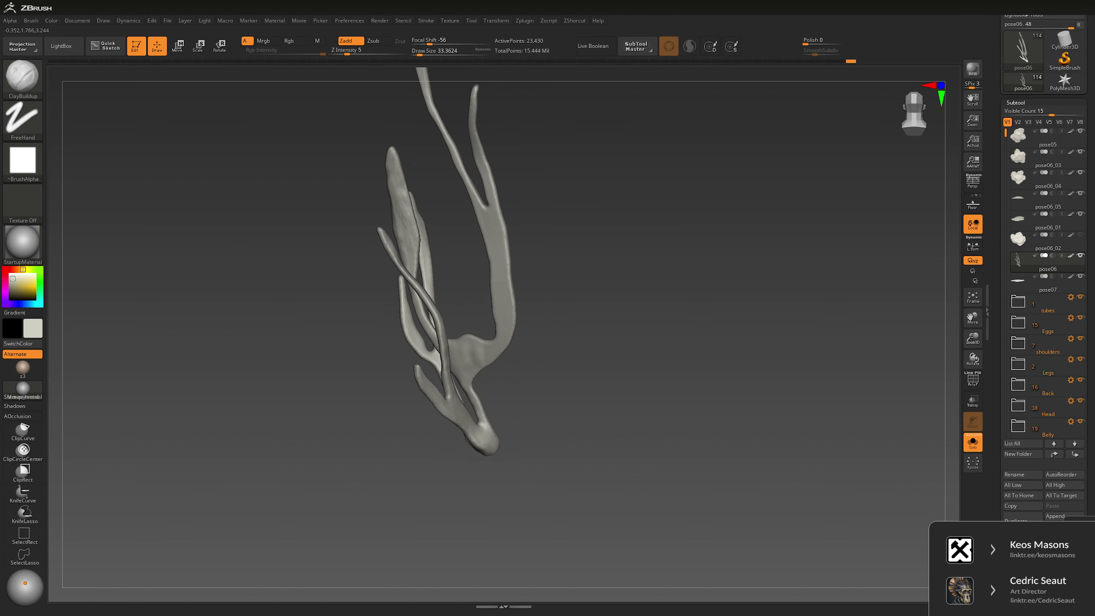
key(shift)
mouse_move(638, 276)
mouse_down()
mouse_move(603, 263)
mouse_move(647, 261)
mouse_move(625, 272)
mouse_move(657, 285)
mouse_up()
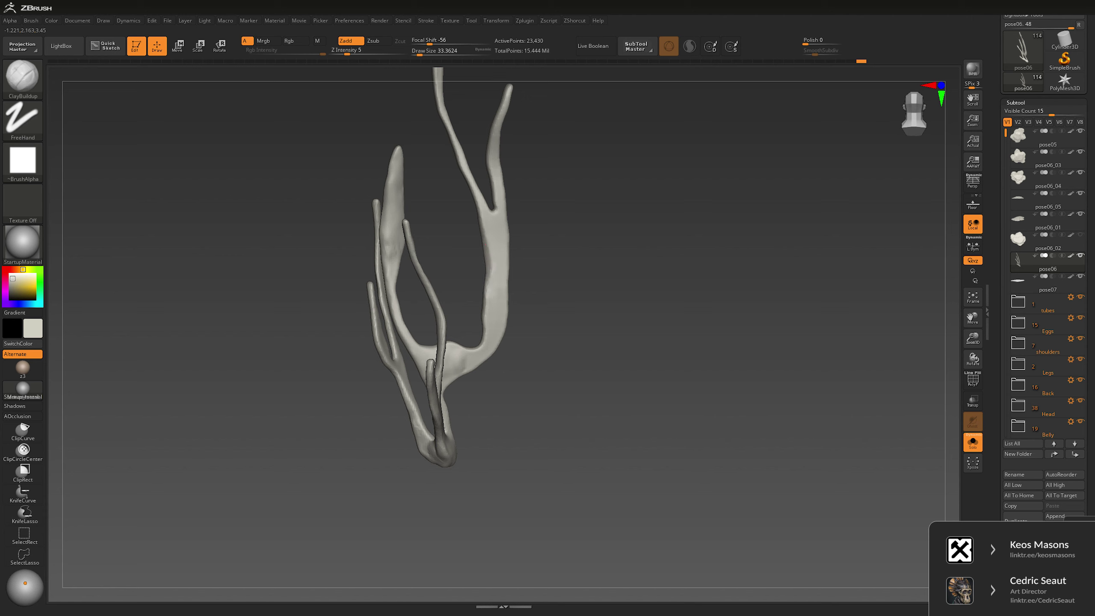
Step: Swell the thick stem below the tall fork with the Inflat brush at a Draw Size of about 38
key(b)
key(i)
key(n)
key(space)
mouse_move(493, 228)
mouse_down()
mouse_move(489, 343)
mouse_move(468, 362)
mouse_up()
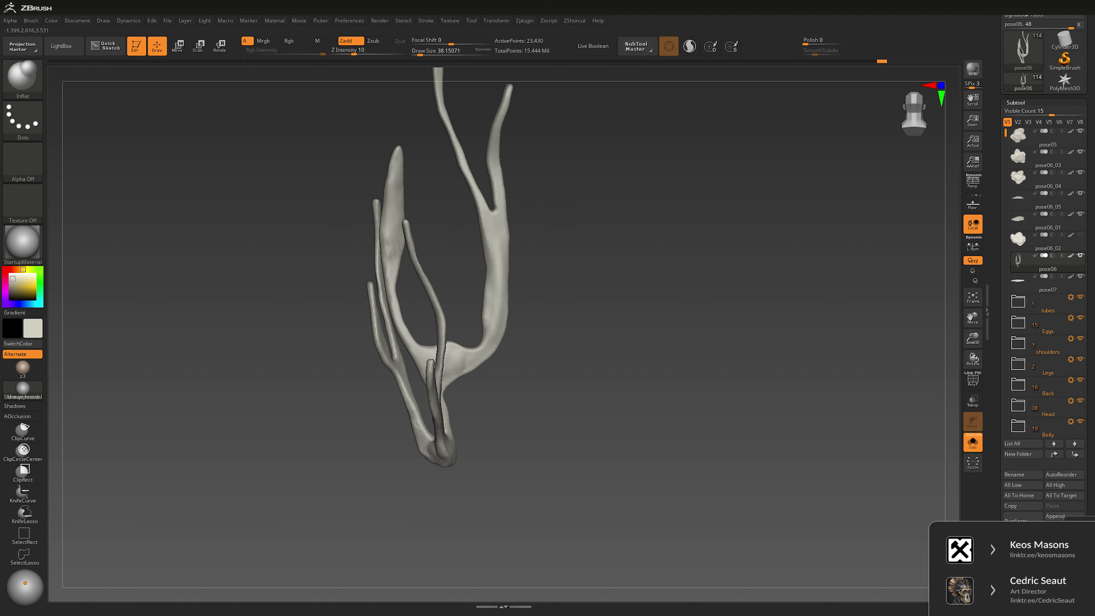
mouse_move(468, 362)
right_down()
mouse_move(481, 218)
mouse_move(496, 218)
right_up()
Step: Plane and smooth the thick forked stem and its webbed junction using TrimDynamic at a Draw Size of about 29
key(b)
key(t)
key(d)
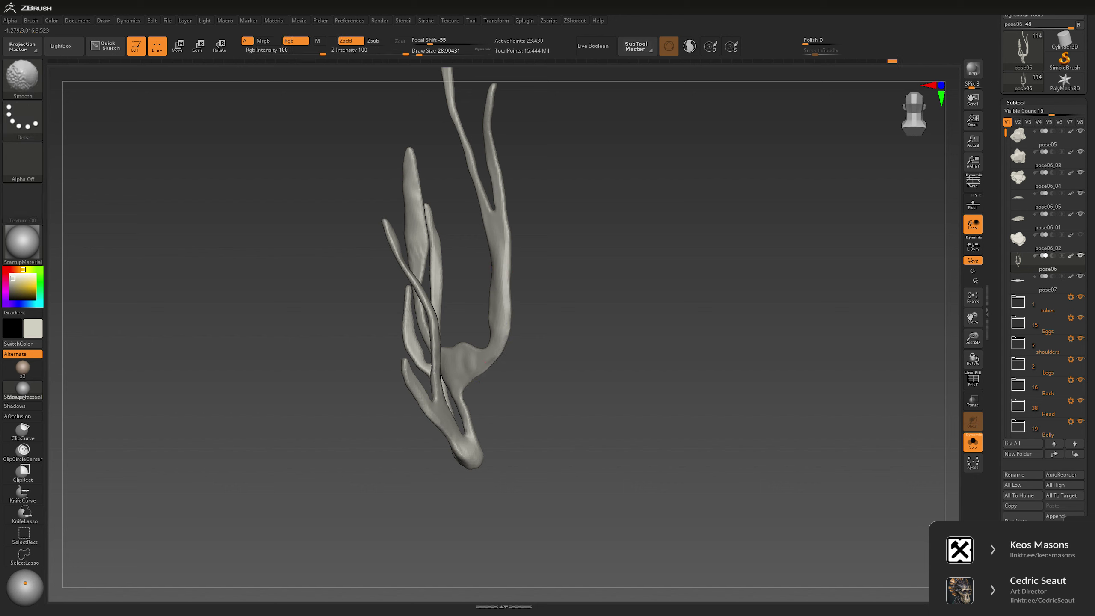
right_drag(483, 224, 443, 155)
mouse_move(452, 215)
right_down()
mouse_move(742, 341)
mouse_move(704, 347)
mouse_move(628, 319)
mouse_move(655, 320)
mouse_move(643, 354)
mouse_move(573, 313)
mouse_move(603, 315)
mouse_move(641, 293)
mouse_move(492, 349)
right_up()
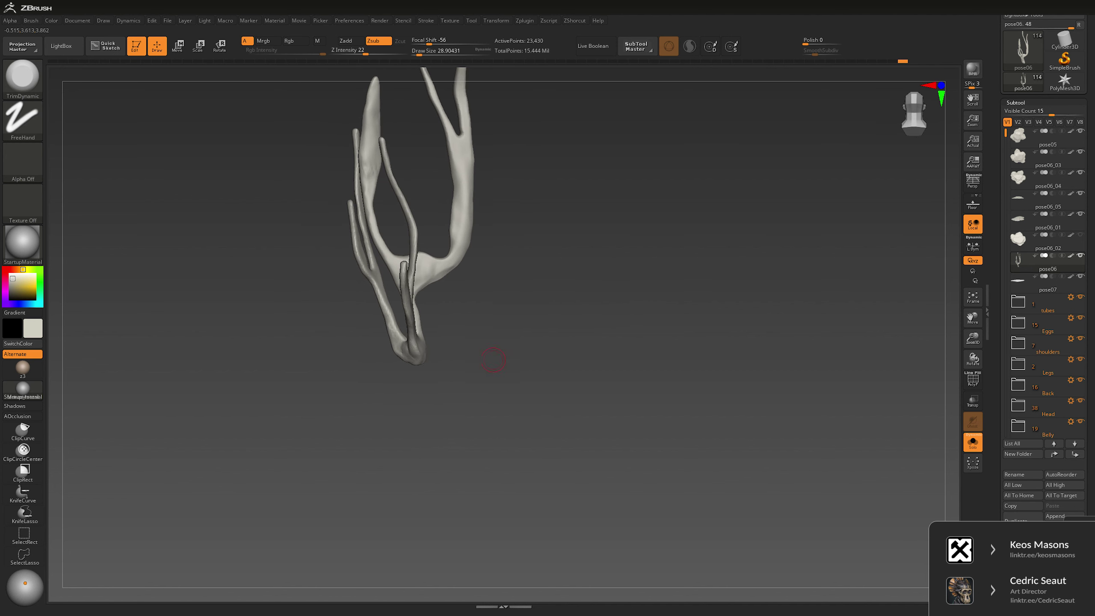
Step: Draw a new curved, flat branch outward from the coral's base with CurveQuadFill at a Draw Size of about 5
key(b)
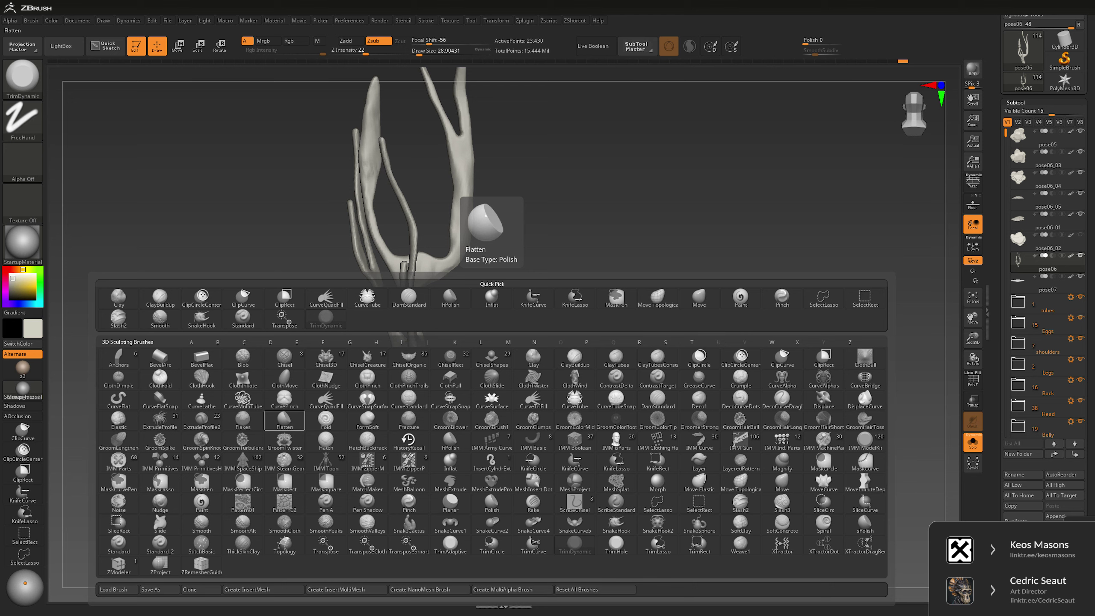
click(326, 399)
right_drag(432, 302, 455, 286)
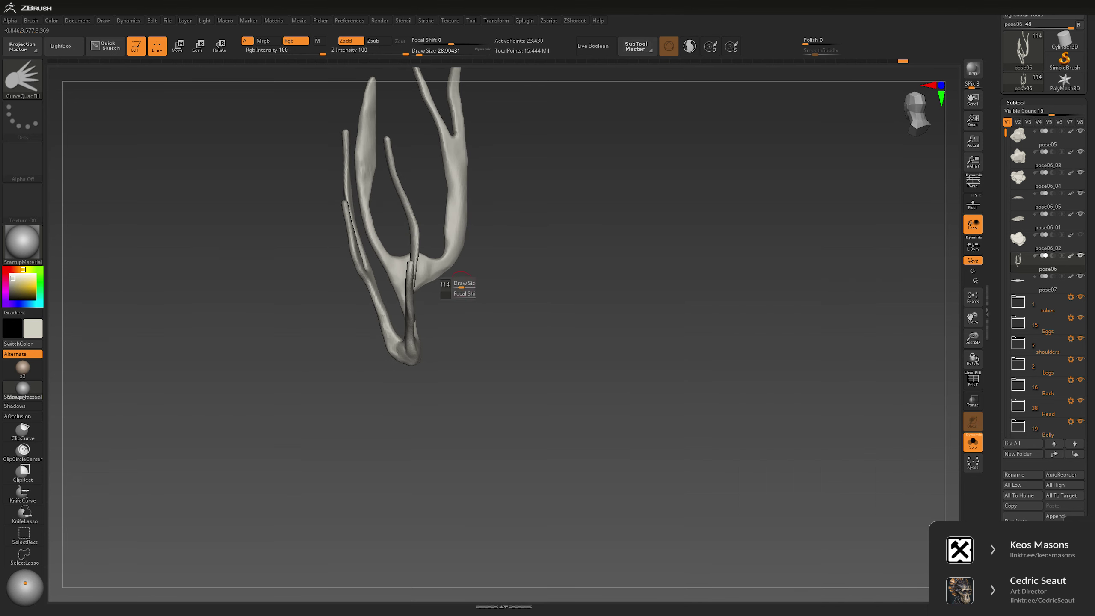
right_click(454, 286)
drag(458, 284, 456, 283)
right_drag(456, 284, 478, 288)
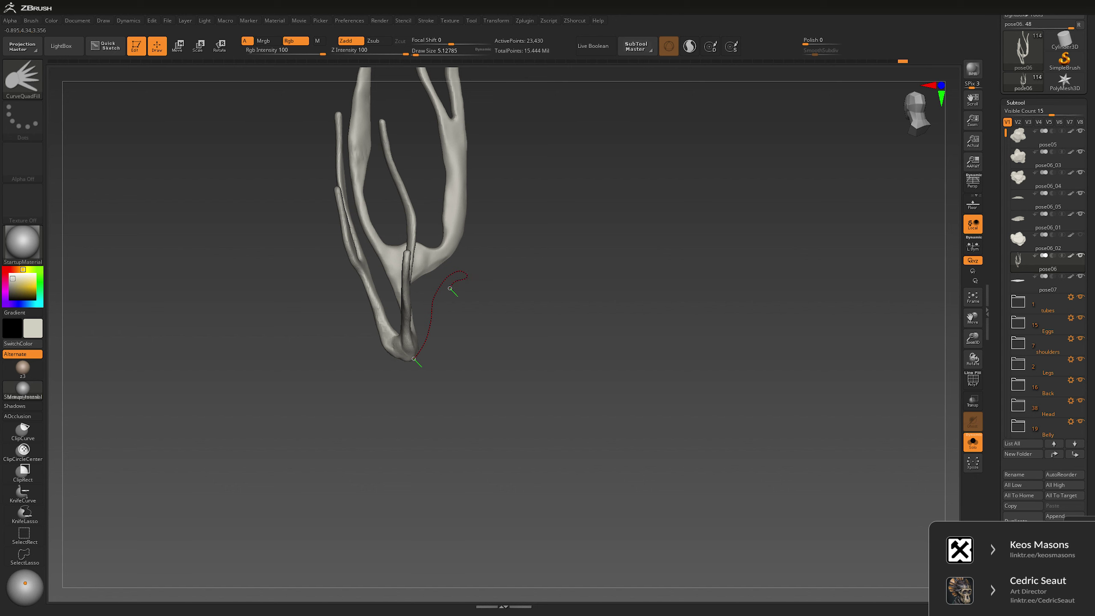
drag(414, 360, 415, 360)
mouse_move(496, 388)
mouse_down()
mouse_move(594, 387)
mouse_move(563, 346)
mouse_up()
key(ctrl)
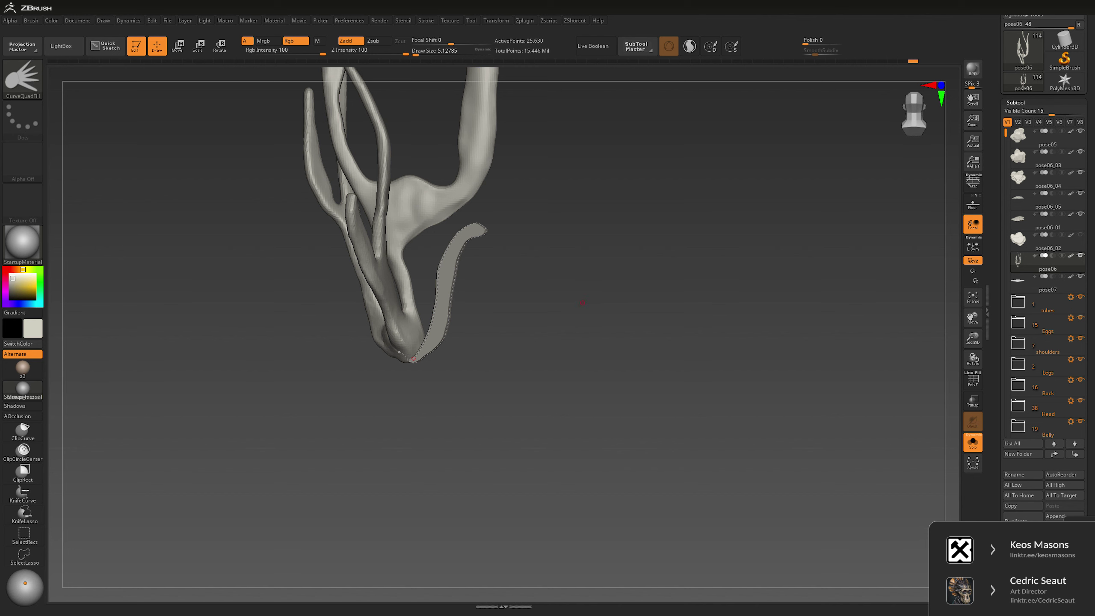
Step: Merge the new curve-drawn branch into the body with DynaMesh, and refine its surface with TrimDynamic and Smooth
key(space)
ctrl+drag(528, 414, 545, 360)
key(b)
key(t)
key(d)
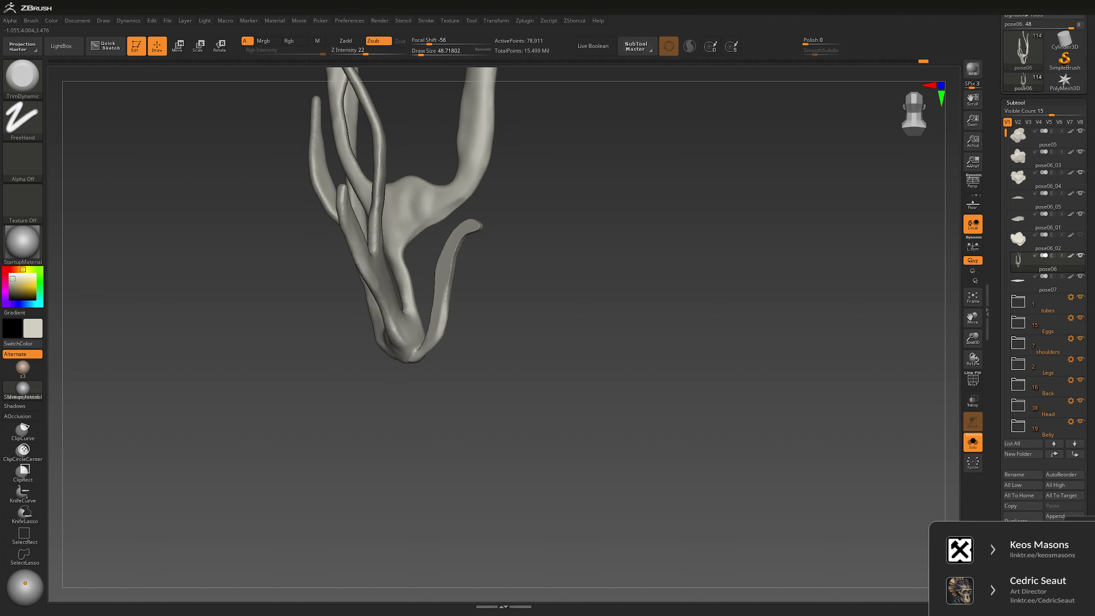
key(shift)
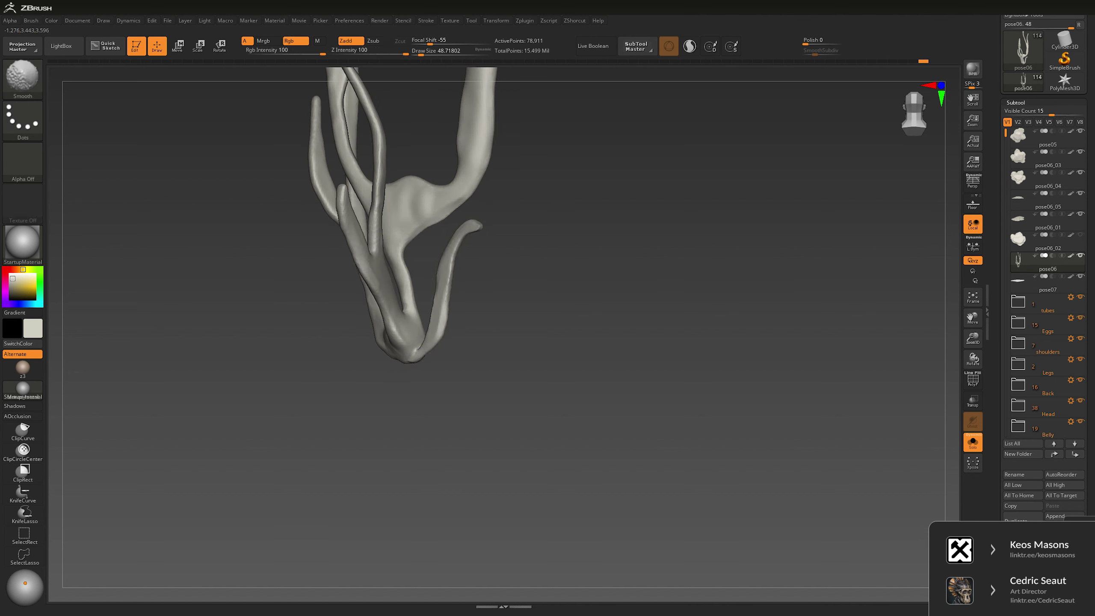
key(ctrl+z)
Step: Reposition the new branch with the Move brush and remesh the model with DynaMesh
key(b)
key(m)
key(v)
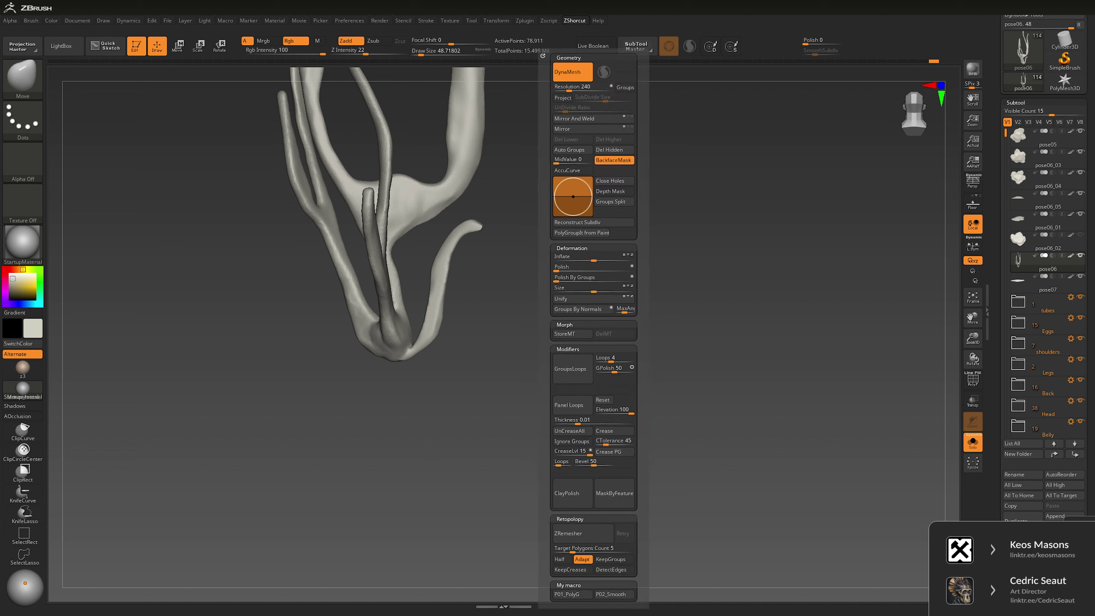
right_drag(409, 353, 415, 355)
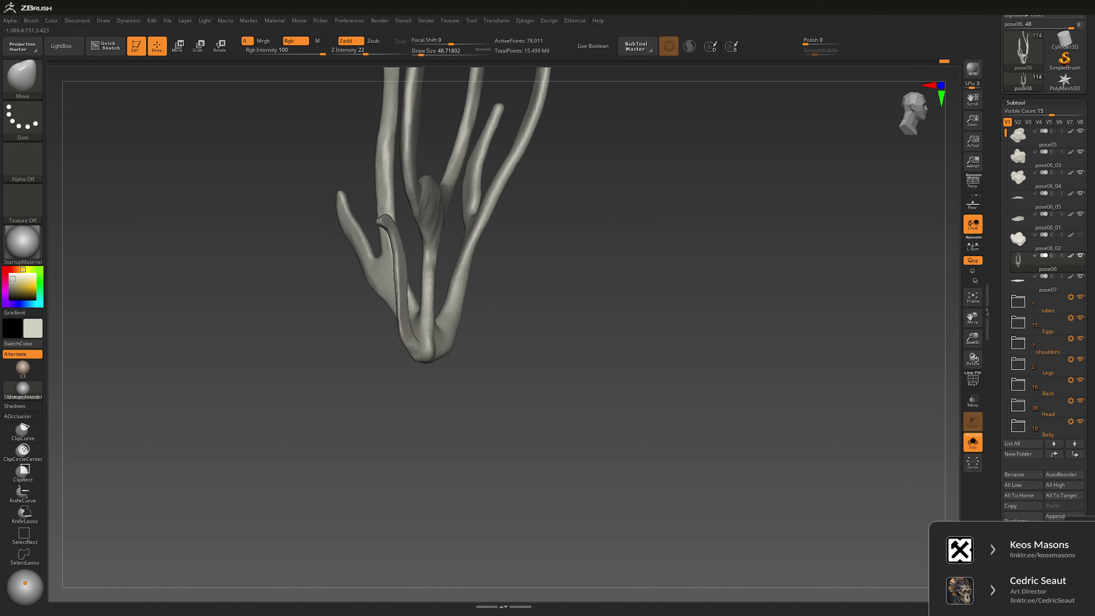
alt+right_drag(407, 291, 435, 345)
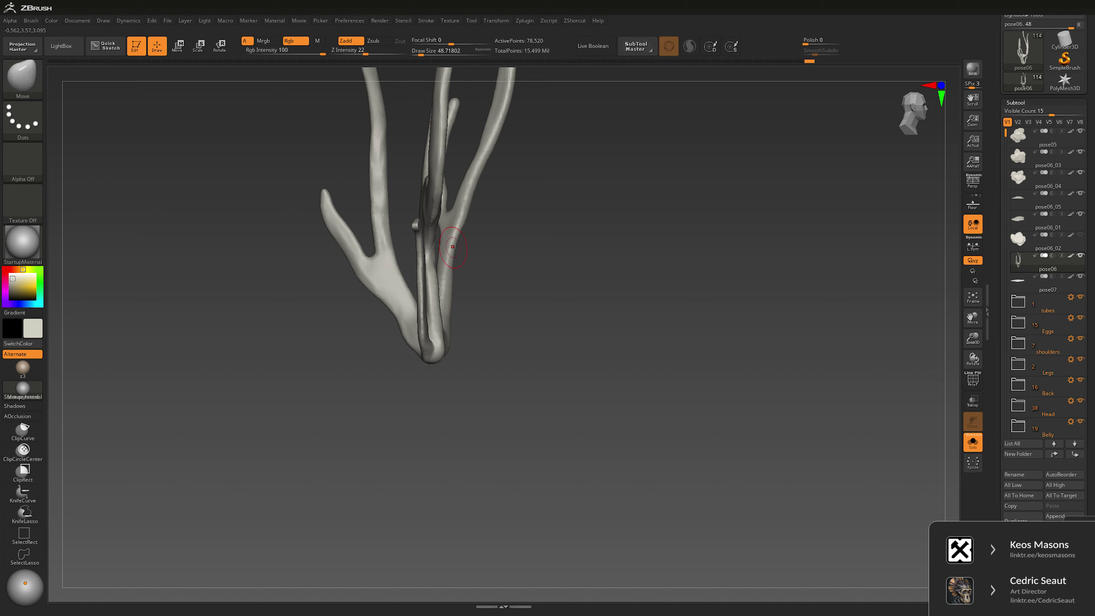
Step: Build up volume at the base where the branches meet with ClayBuildup at Z Intensity 5
key(b)
key(c)
key(b)
key(space)
drag(440, 264, 437, 264)
mouse_move(436, 264)
alt+right_down()
mouse_move(440, 337)
mouse_move(452, 318)
alt+right_up()
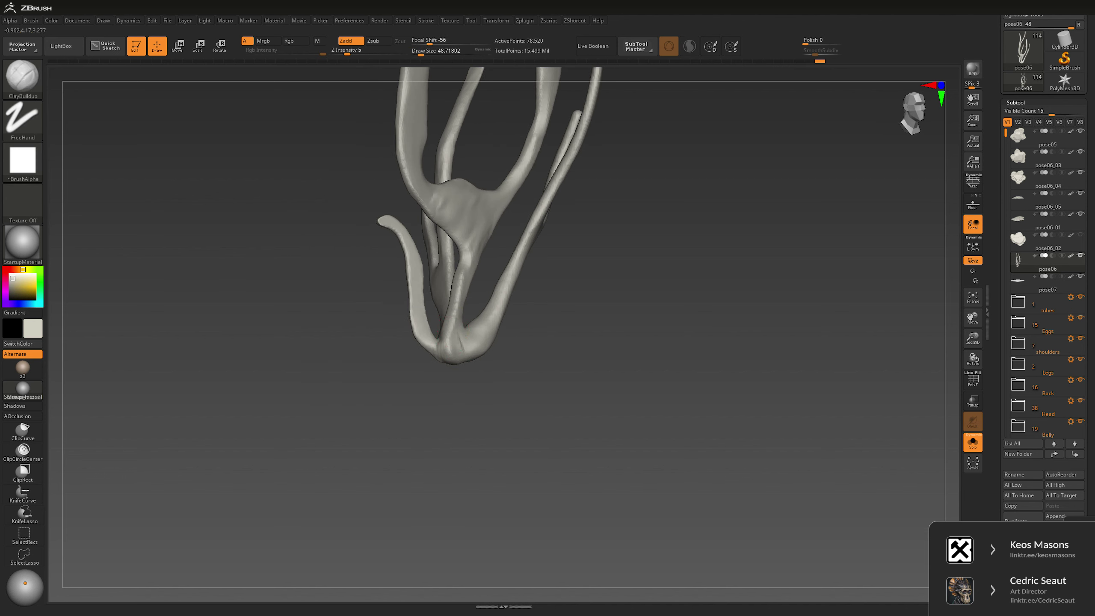
drag(455, 325, 465, 351)
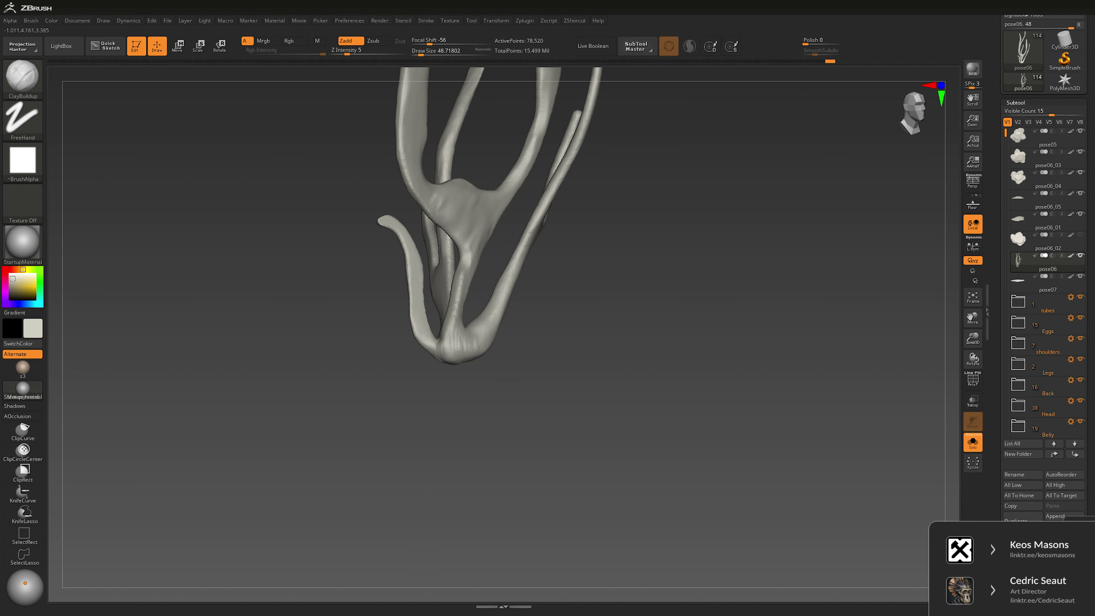
Step: Reshape the new hooked branch and the lower stems with Move Topological, using a draw size of about 140
right_drag(413, 314, 506, 326)
key(b)
key(m)
key(t)
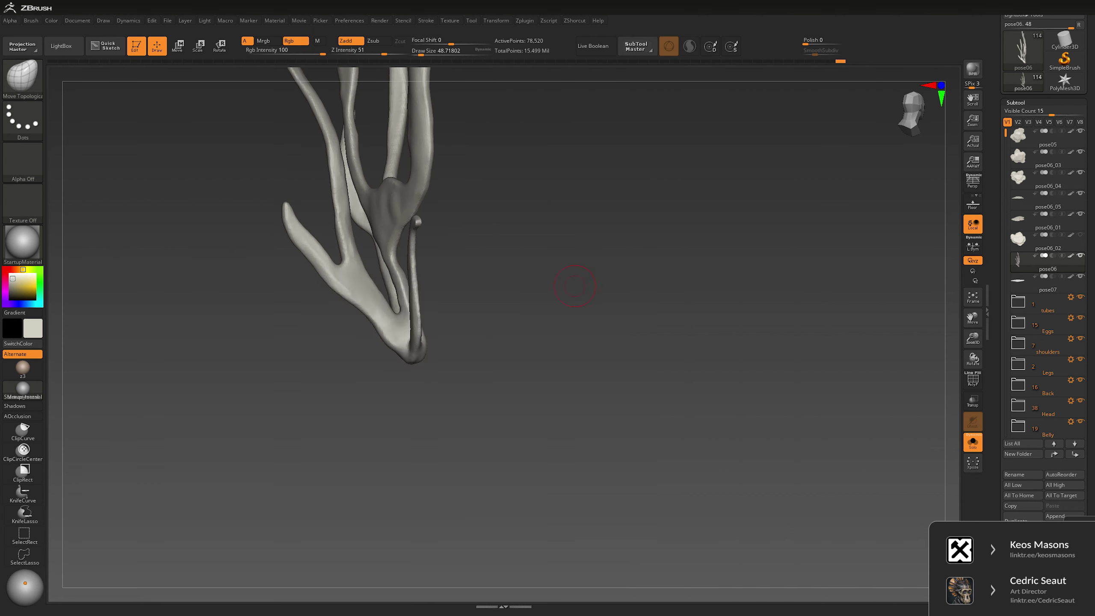
key(space)
right_drag(456, 328, 427, 304)
key(space)
drag(431, 216, 416, 216)
right_drag(422, 307, 402, 233)
Step: Add clay along the new hooked branch with ClayBuildup at a draw size of about 29
key(b)
key(c)
key(b)
key(space)
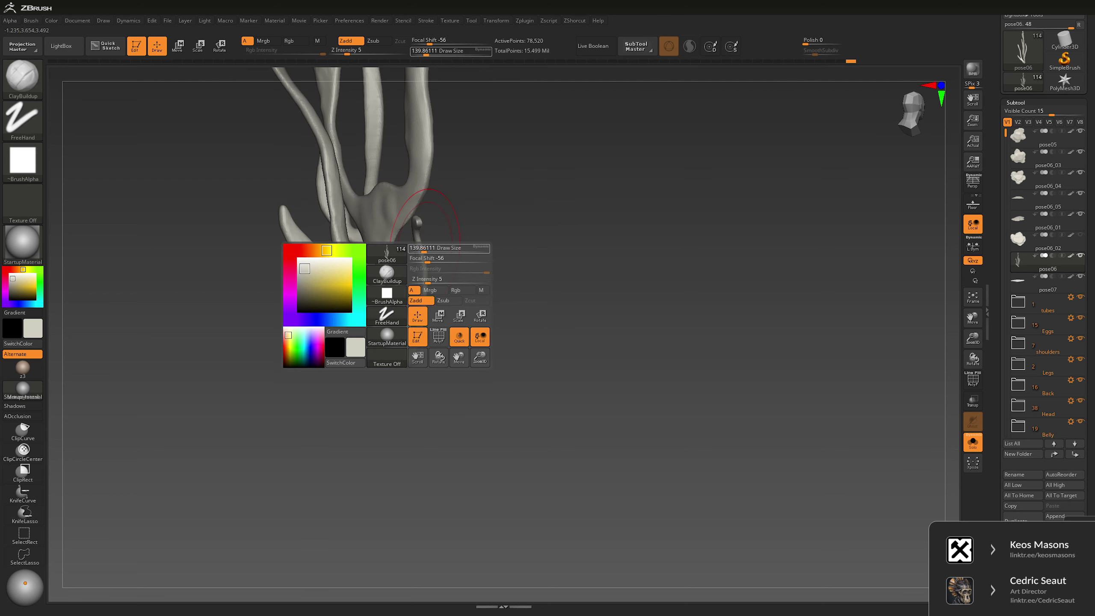
drag(436, 250, 421, 250)
mouse_move(421, 249)
right_down()
mouse_move(431, 312)
mouse_move(406, 339)
mouse_move(504, 270)
right_up()
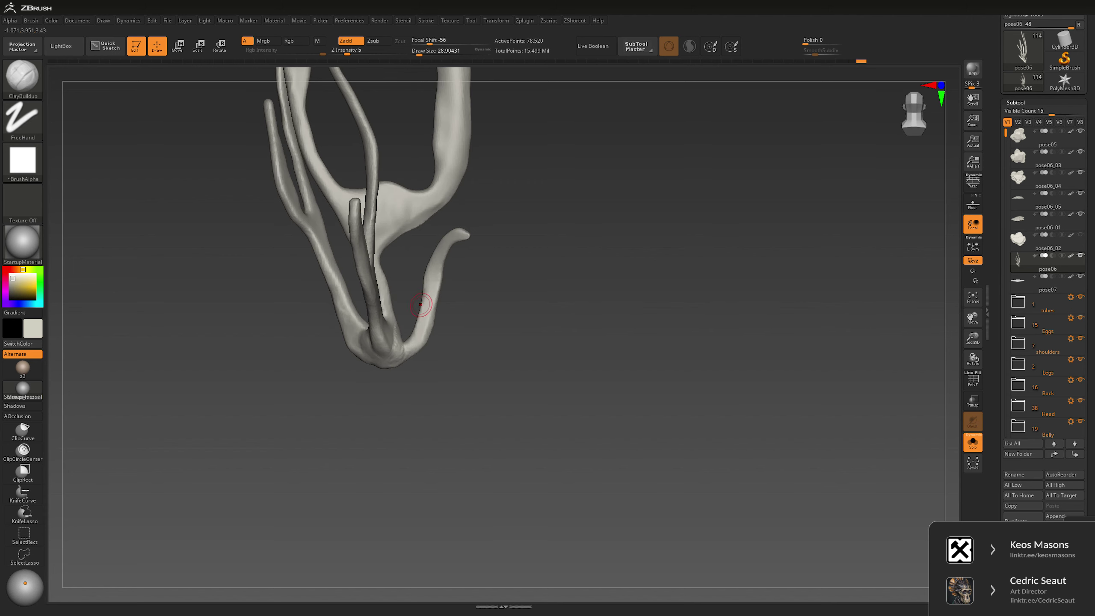
Step: Thicken the hooked branch with Inflate at Z Intensity 10 and draw size about 49, and remesh with DynaMesh
key(b)
key(i)
key(n)
key(space)
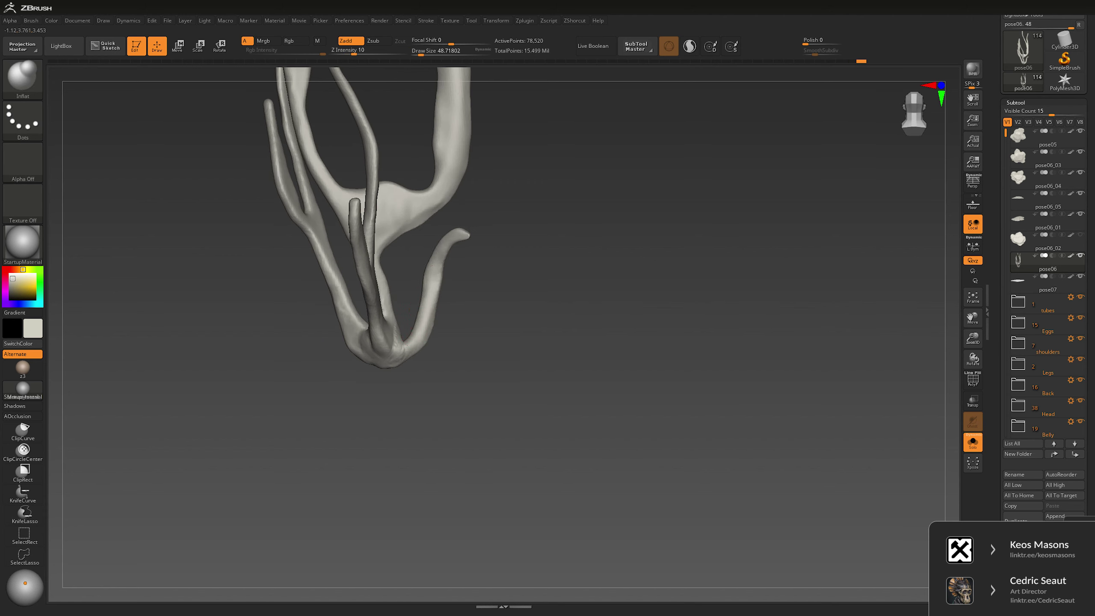
right_drag(414, 275, 443, 334)
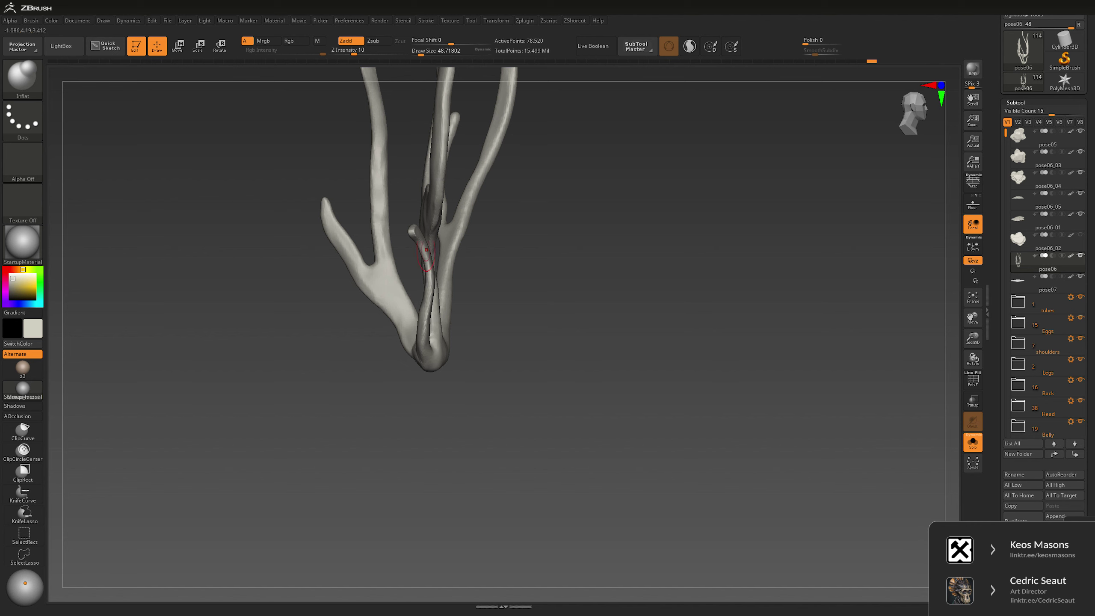
ctrl+right_drag(556, 241, 556, 216)
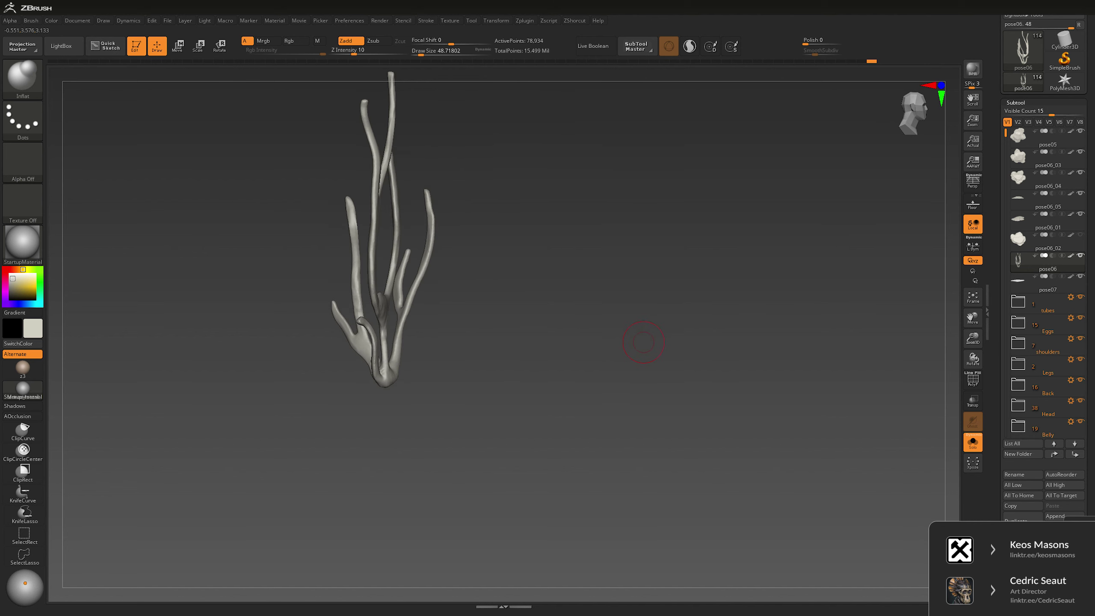
drag(643, 342, 634, 370)
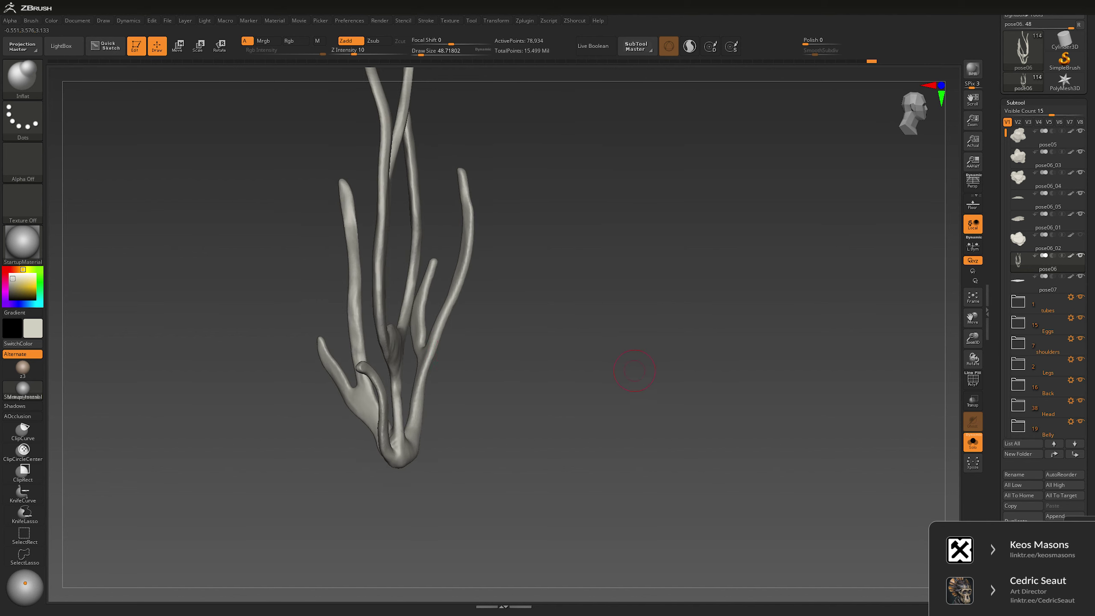
Step: Bend the upper part of the mid-height side branch with Move Topological at a draw size of about 49
key(b)
key(m)
key(t)
key(space)
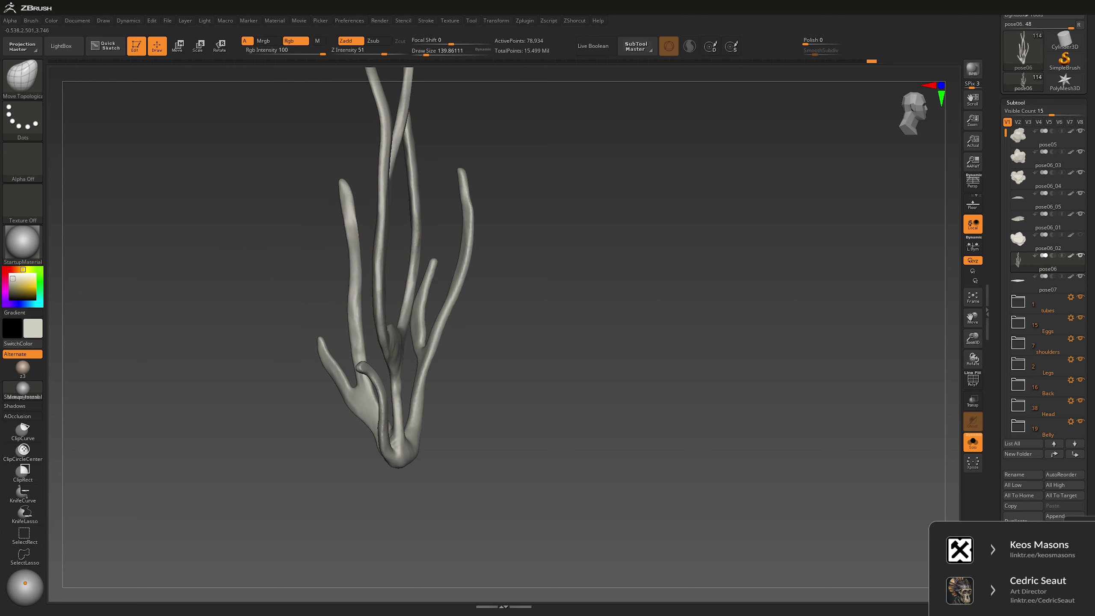
right_drag(360, 238, 353, 234)
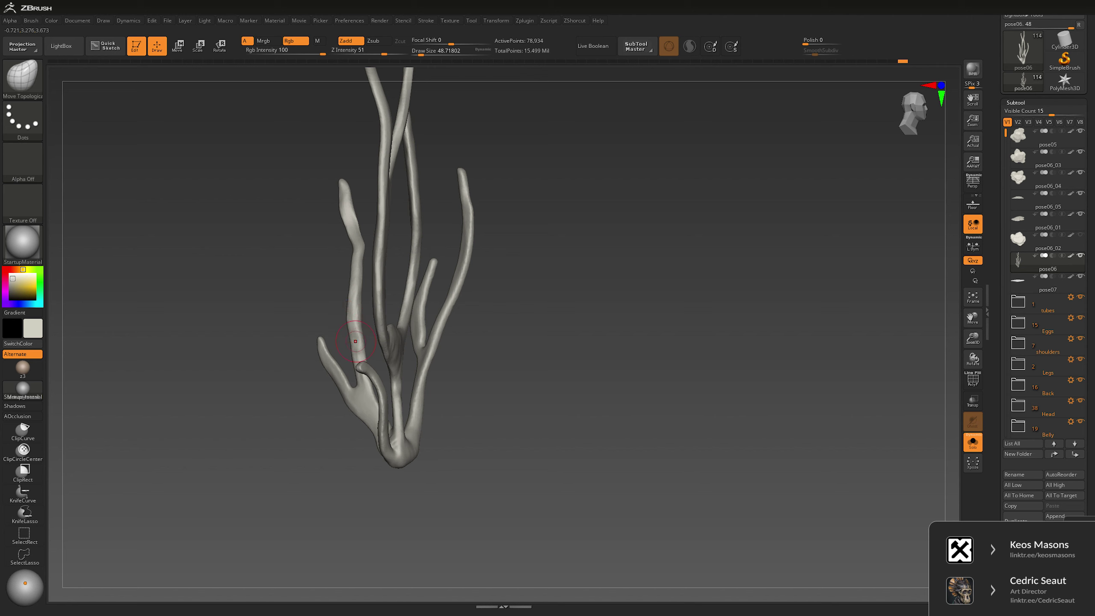
Step: Reshape the thin outer branch beside the lower stems with Move Topological at a draw size of about 54
drag(372, 367, 520, 347)
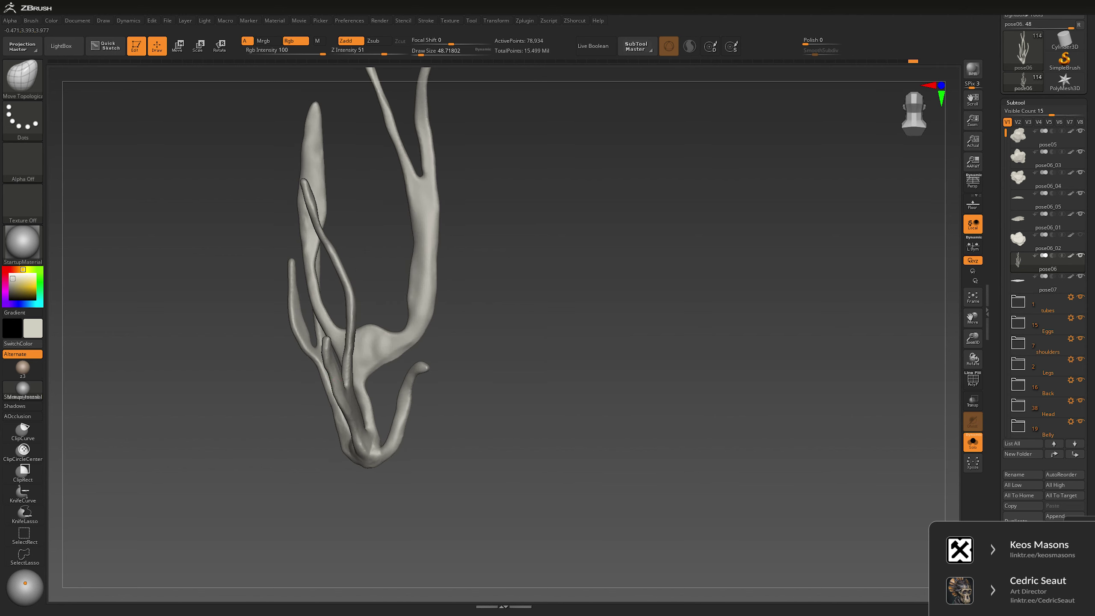
key(space)
drag(310, 297, 294, 297)
key(space)
drag(271, 258, 288, 259)
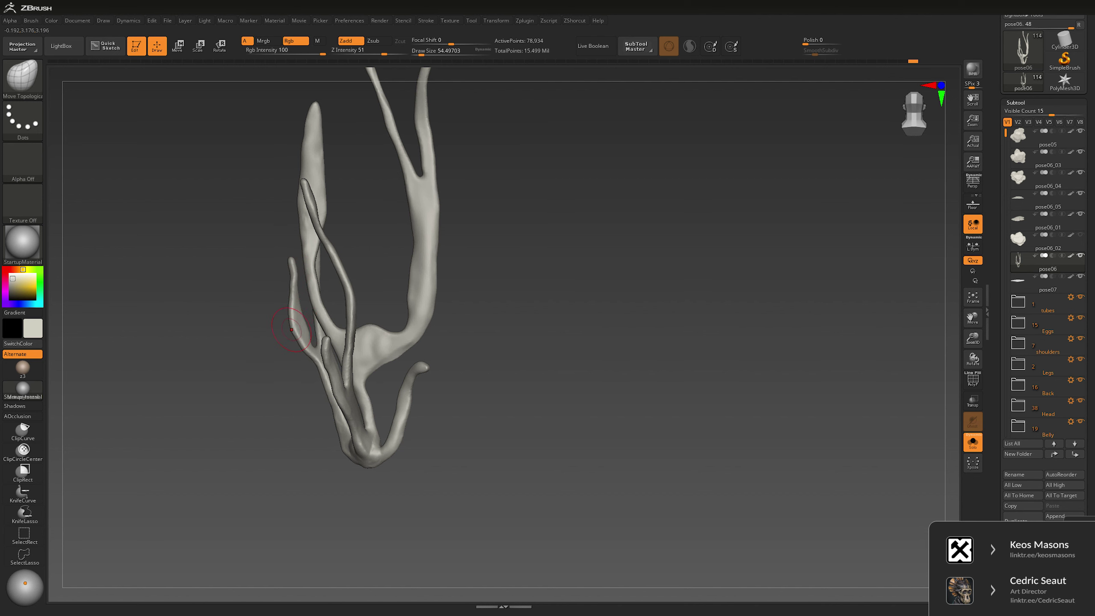
key(space)
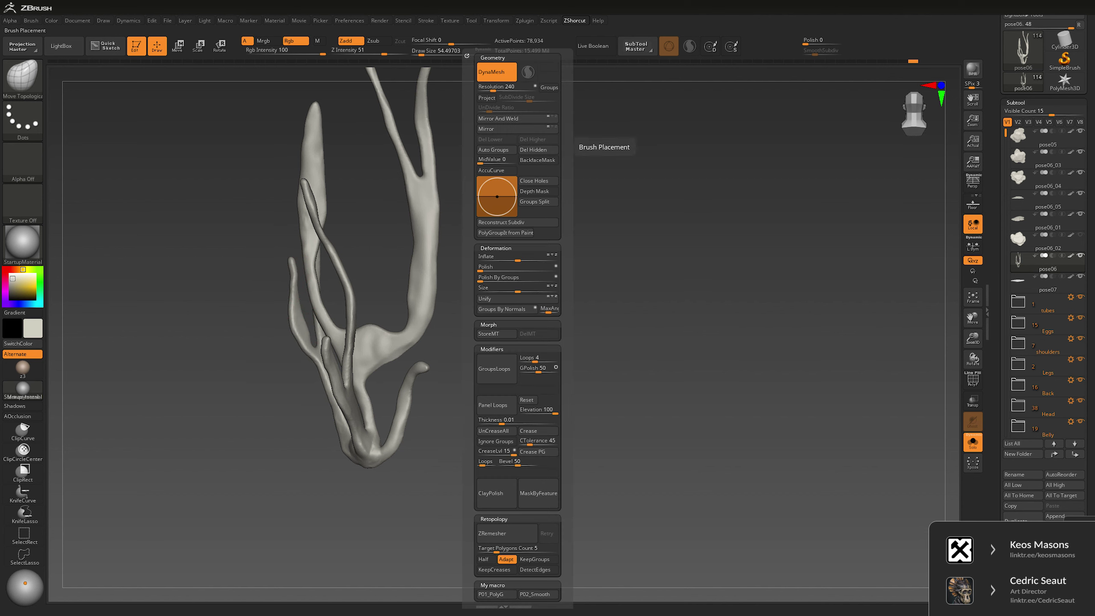
Step: Adjust the tapered branch's tip and curve the thick forked branch and its prongs, using draw sizes of about 81 and 61
mouse_move(457, 197)
alt+mouse_down()
mouse_move(348, 245)
mouse_move(357, 222)
alt+mouse_up()
key(space)
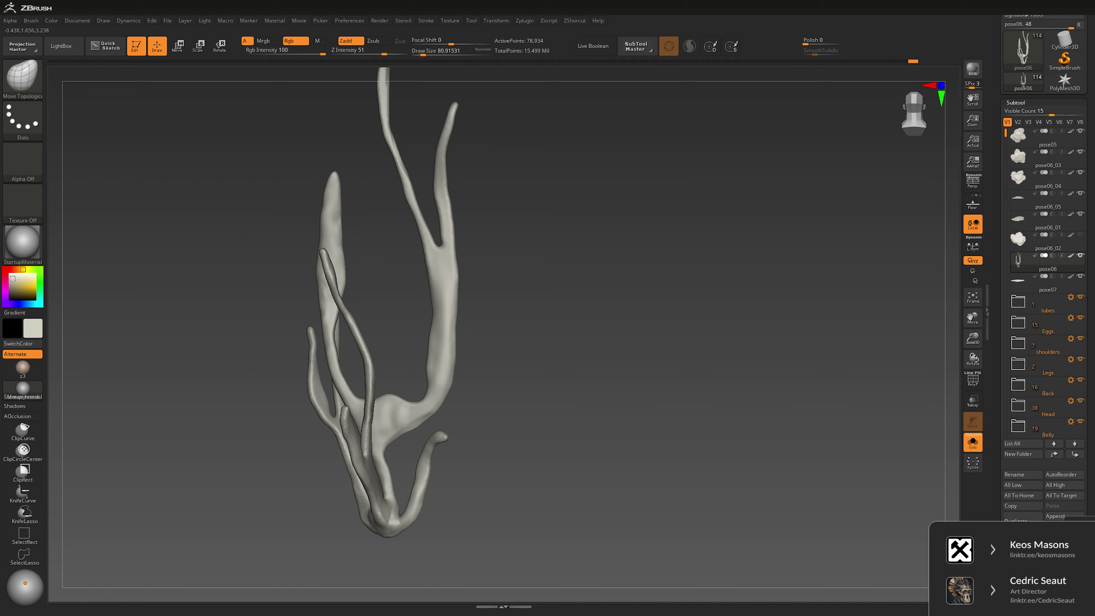
drag(330, 188, 338, 169)
drag(388, 253, 422, 198)
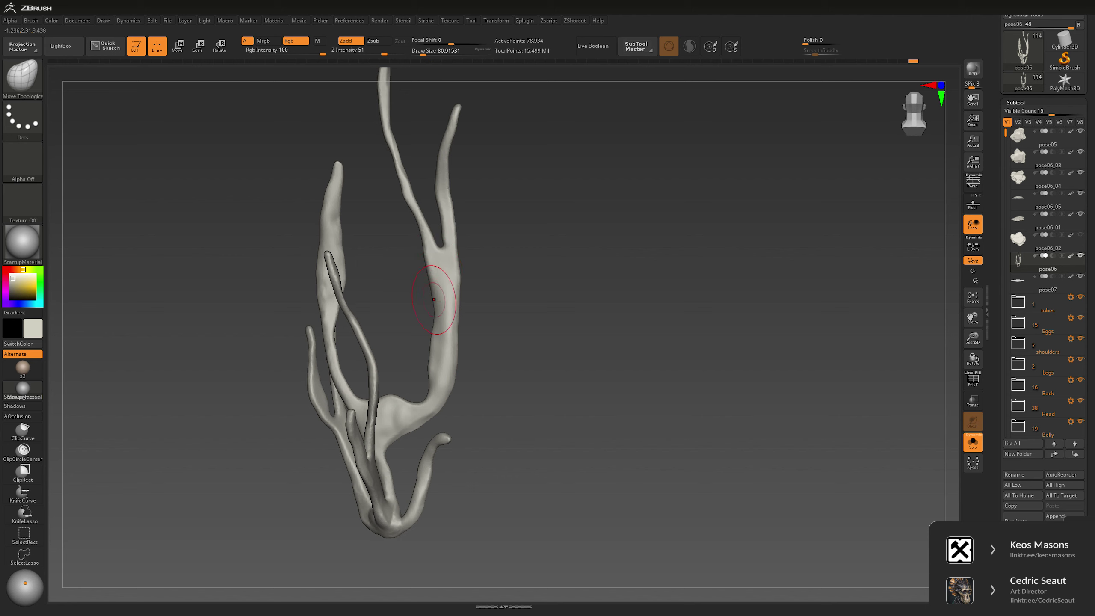
drag(434, 299, 450, 211)
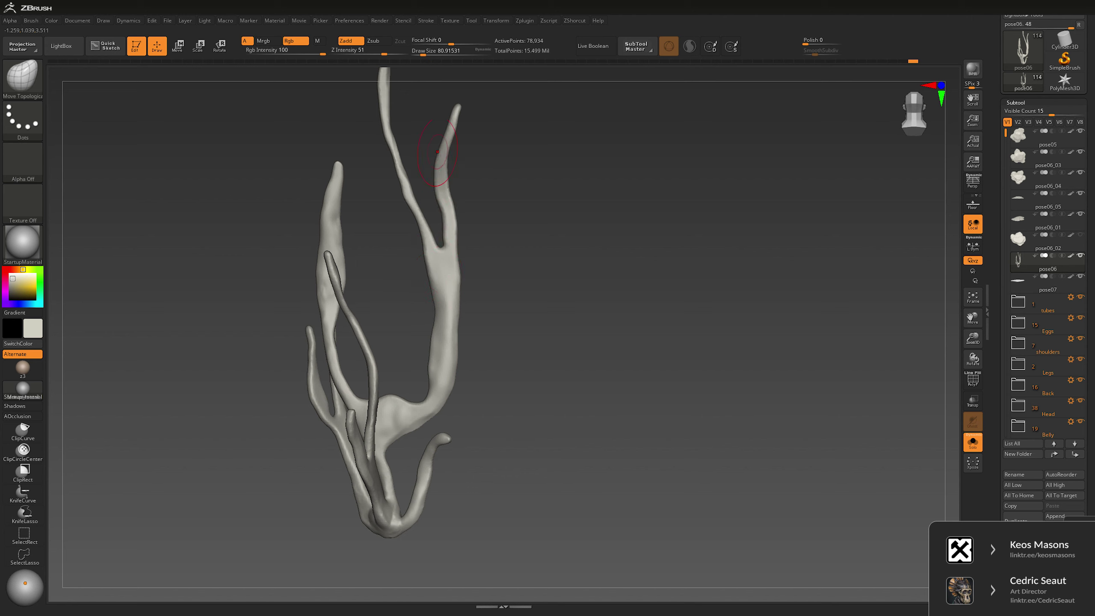
key(bracketleft)
right_drag(459, 103, 394, 183)
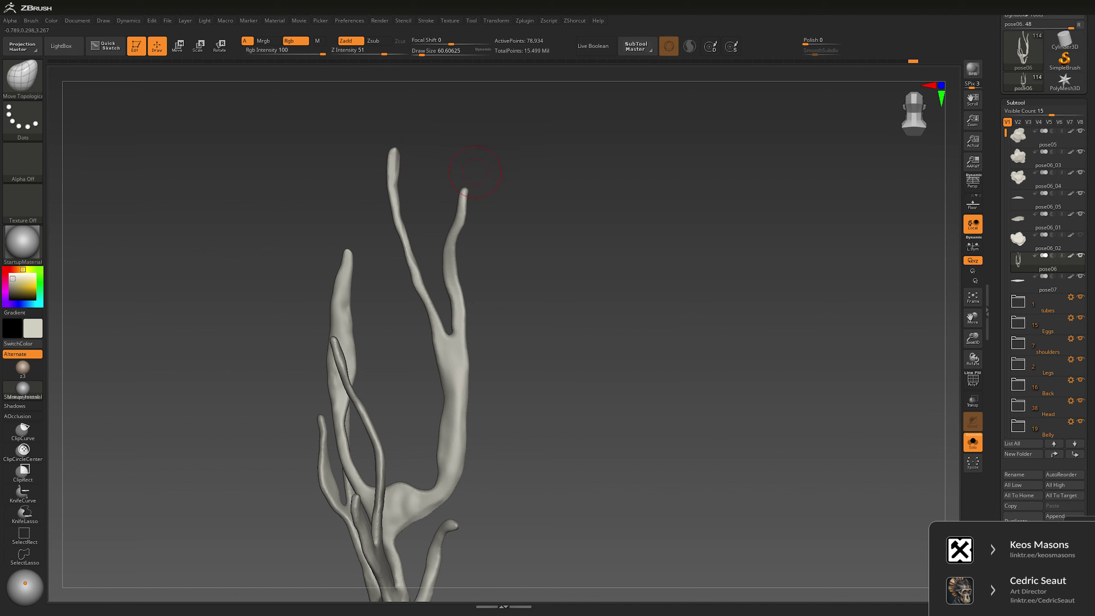
Step: Bend the two tall prongs and their stem into wavier curves from the side, using a draw size of about 104
right_drag(474, 171, 395, 215)
key(s)
drag(392, 215, 405, 218)
drag(397, 263, 402, 129)
drag(372, 201, 364, 157)
drag(381, 249, 380, 276)
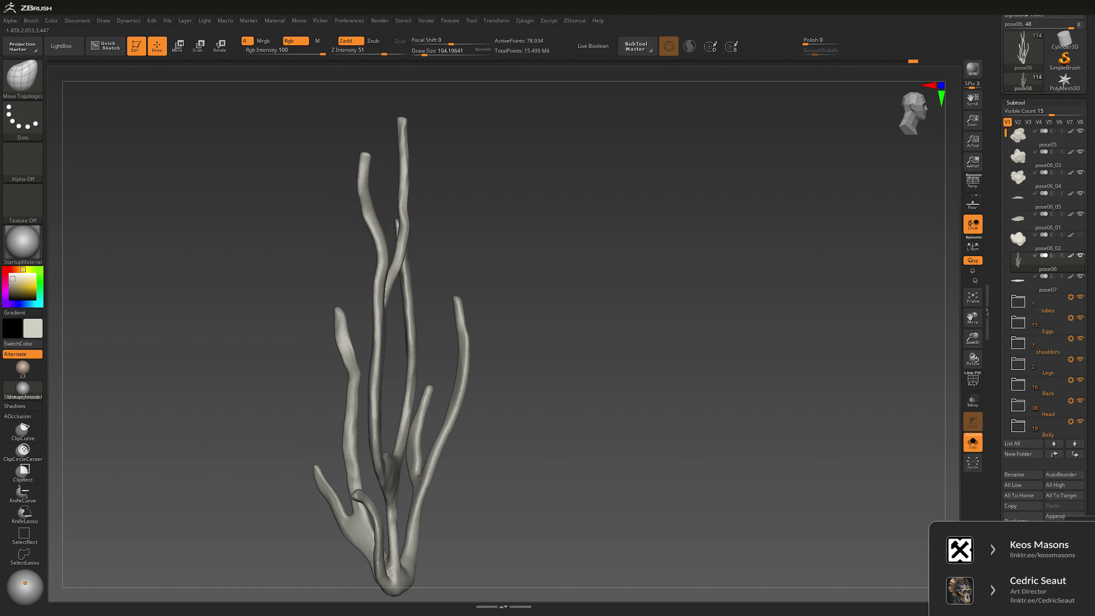
drag(373, 397, 372, 442)
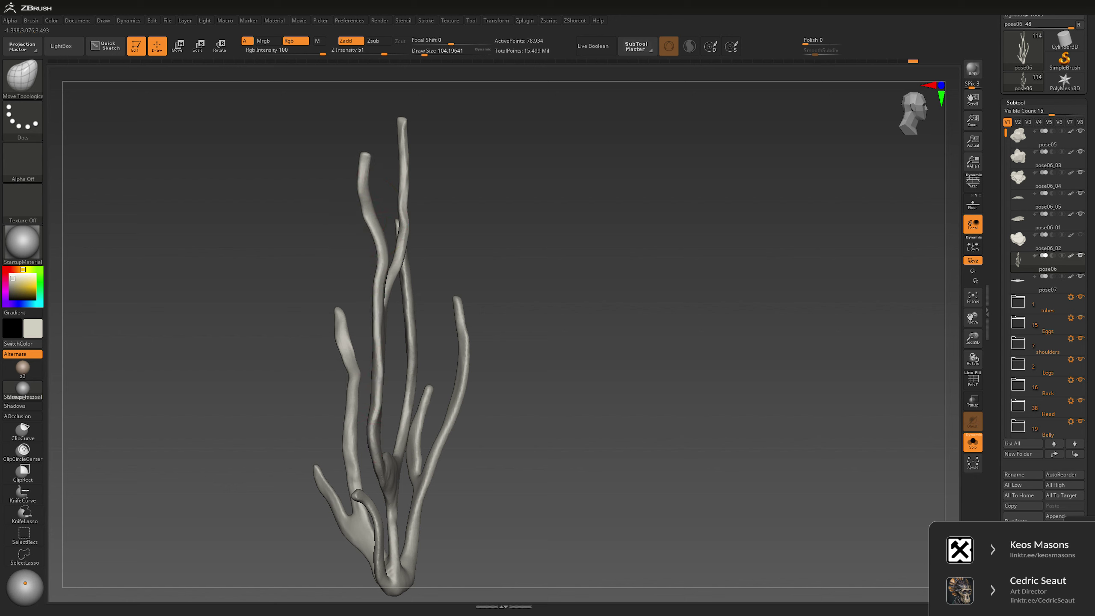
Step: Give the outer rear branch a sharper bend and add curvature to the side branch and short lower branch
alt+right_drag(404, 367, 409, 340)
mouse_move(474, 294)
mouse_down()
mouse_move(448, 375)
mouse_move(432, 346)
mouse_move(445, 305)
mouse_up()
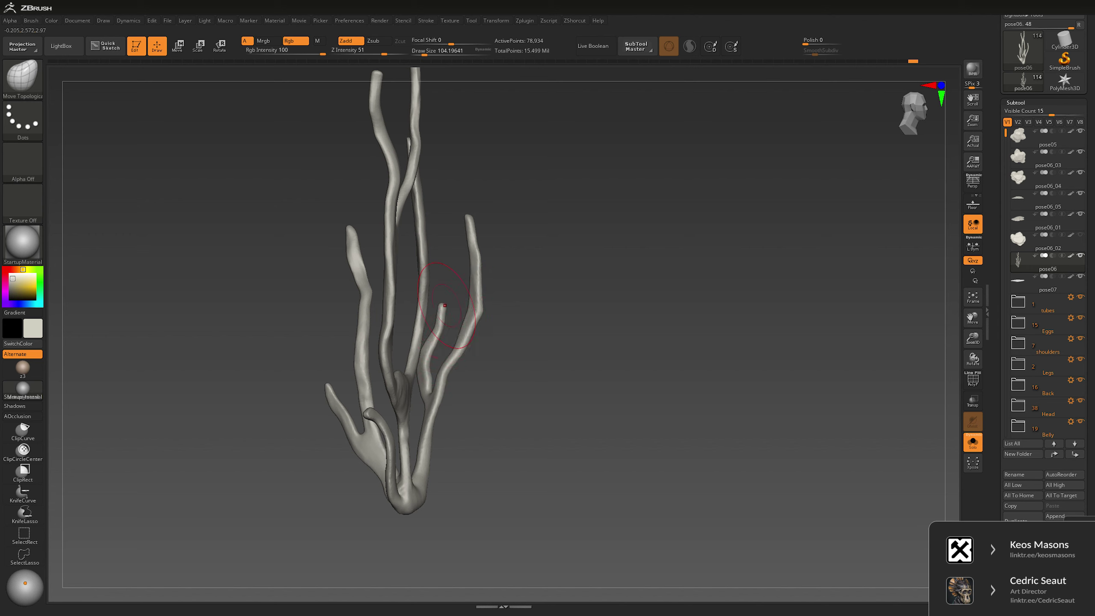
drag(464, 264, 469, 245)
drag(474, 293, 471, 233)
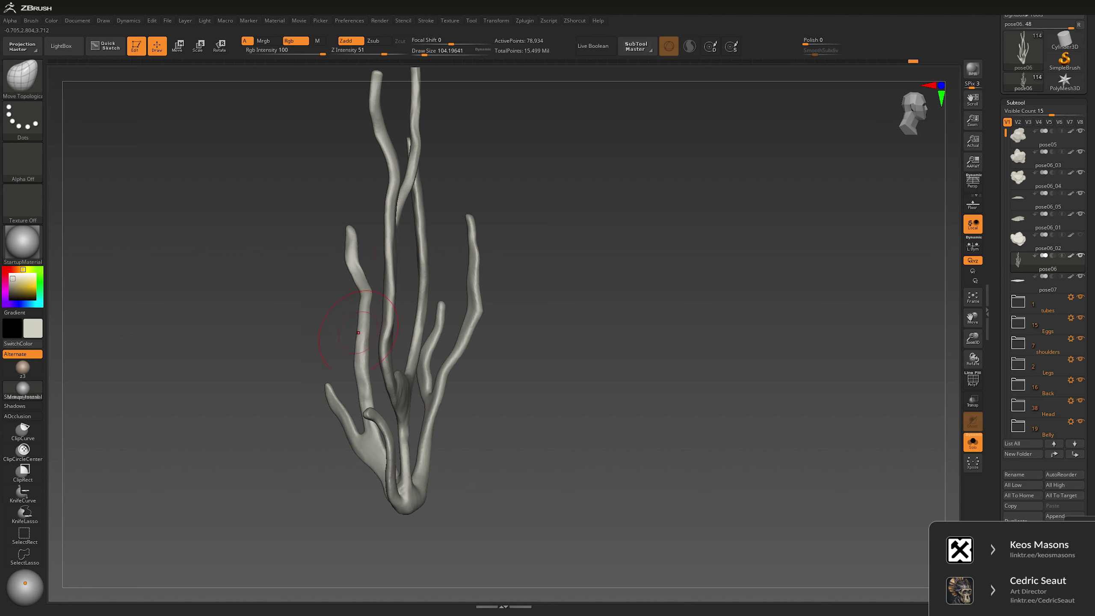
drag(359, 332, 371, 449)
drag(347, 410, 340, 431)
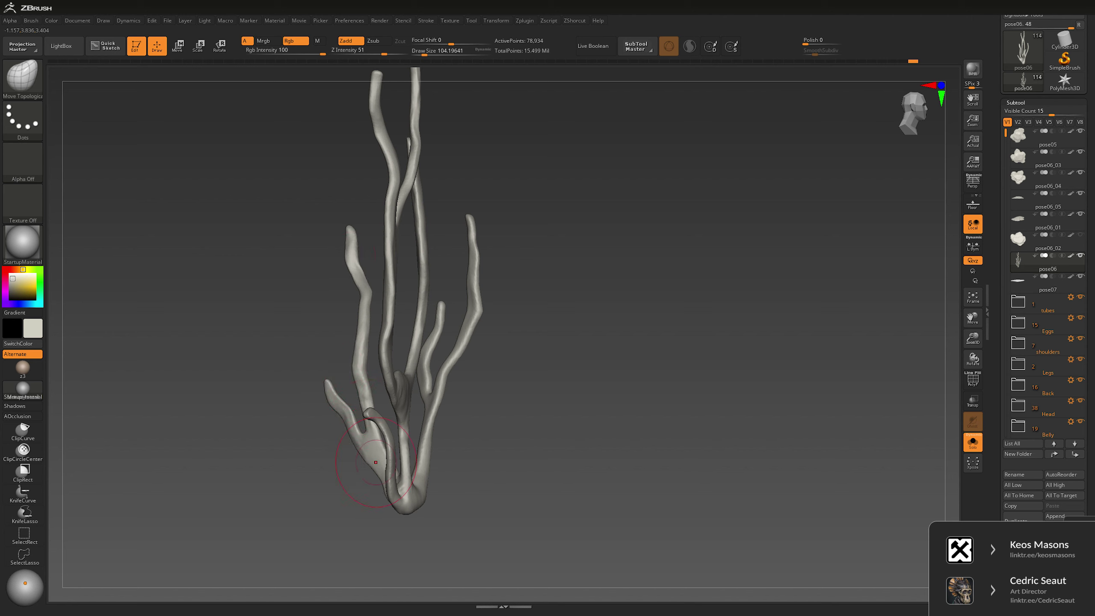
Step: Refine the curves of the hooked branch and the lower stems near the base at a draw size of about 67
alt+drag(379, 440, 380, 375)
alt+drag(383, 329, 384, 276)
alt+drag(479, 328, 479, 349)
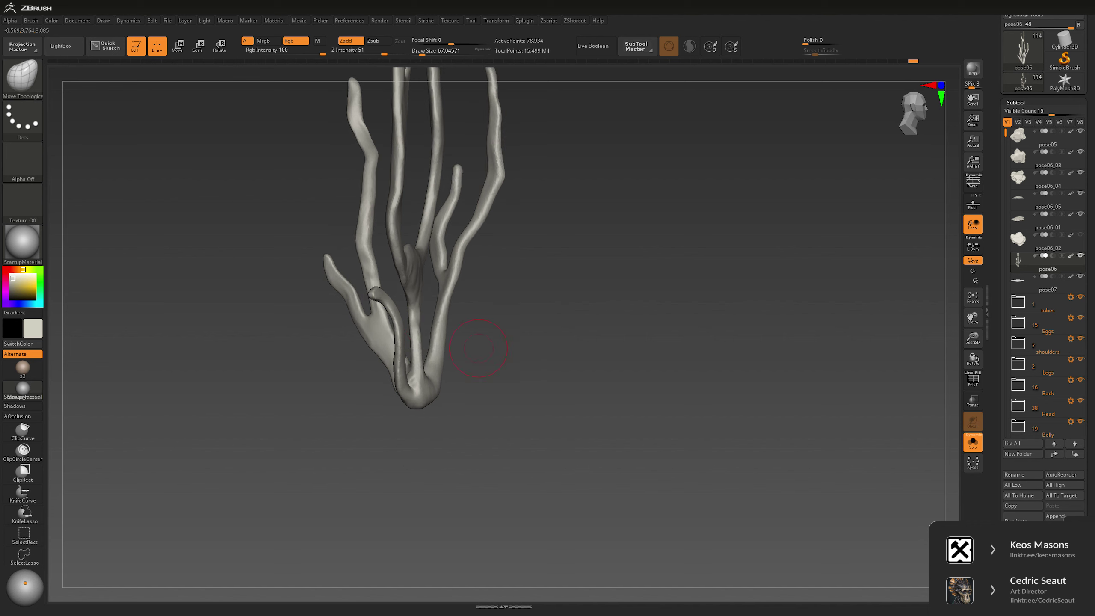
drag(399, 333, 380, 294)
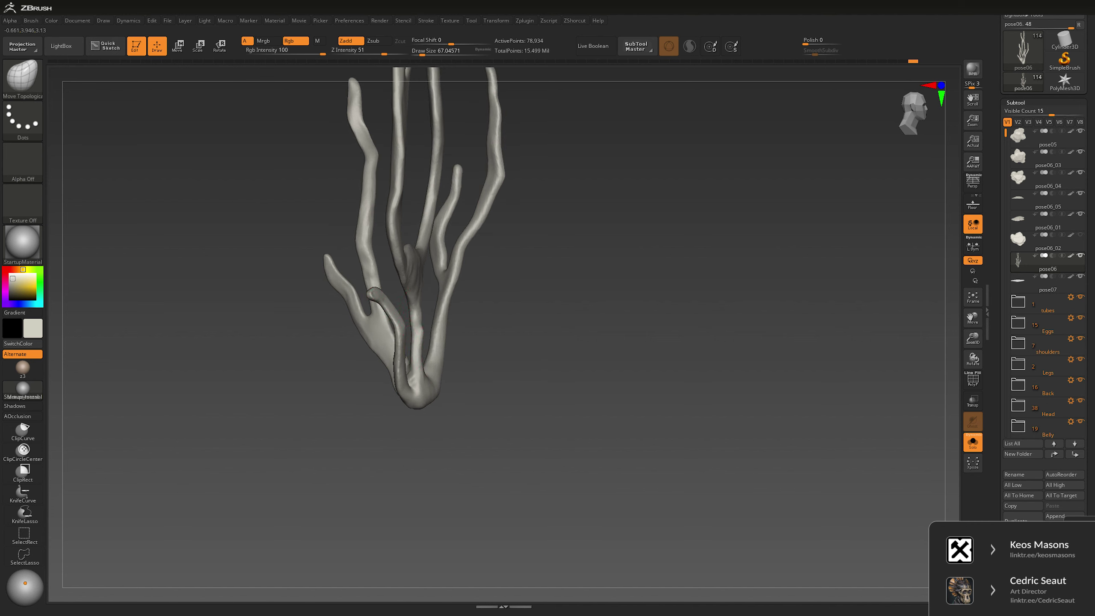
drag(437, 341, 430, 345)
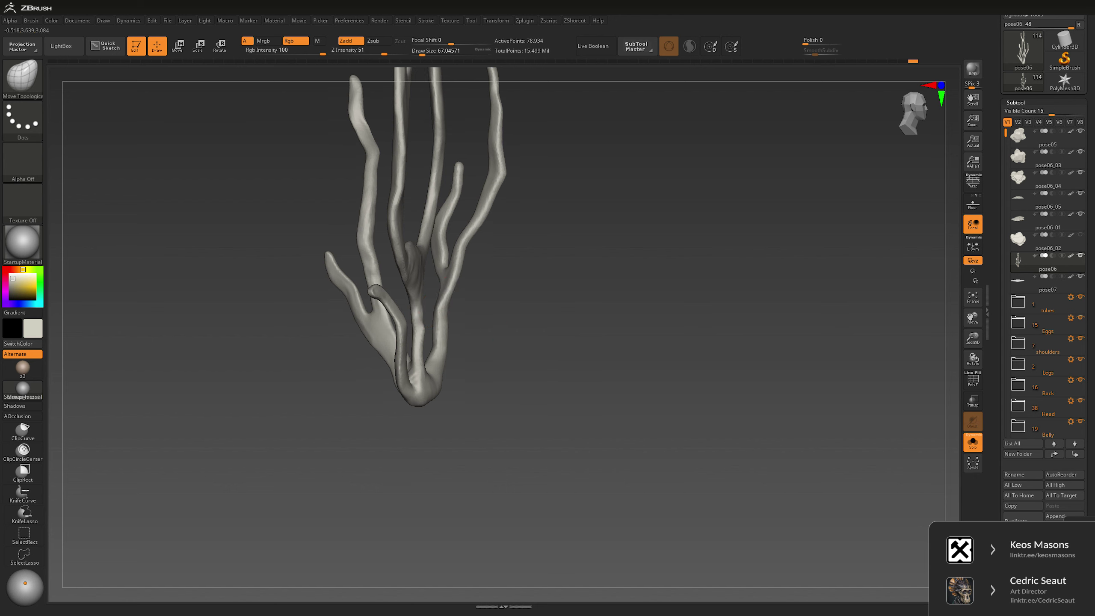
Step: Undo the last six shape adjustments
key(ctrl+z)
key(ctrl+z)
key(ctrl+z)
key(ctrl+z)
key(ctrl+z)
key(ctrl+z)
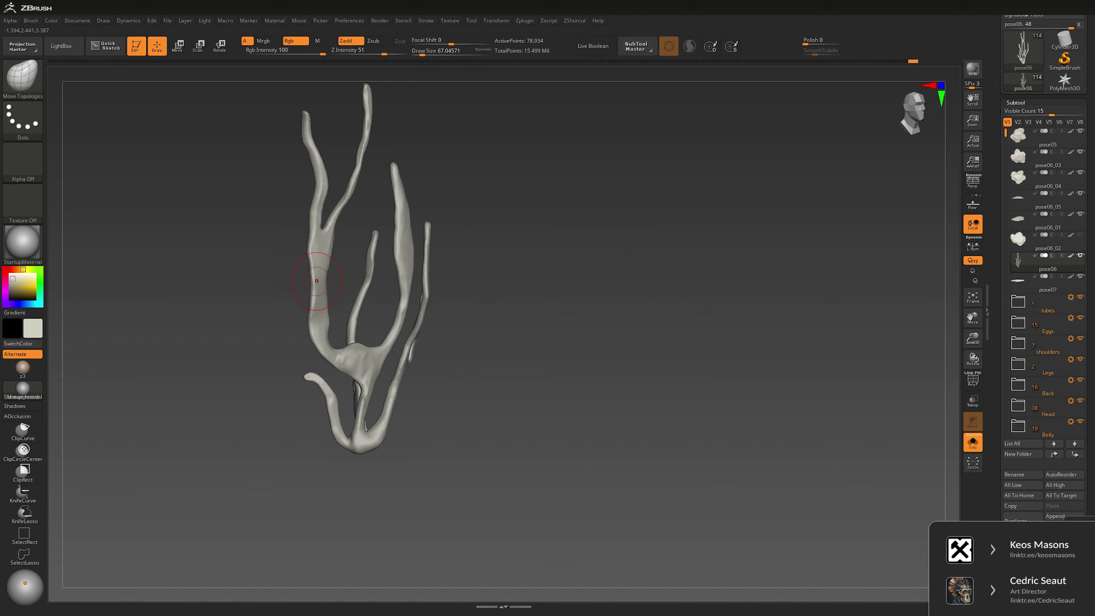
Step: Build up muscle-like strands on the thick forked branch with ClayBuildup at draw size about 21, and smooth them
key(space)
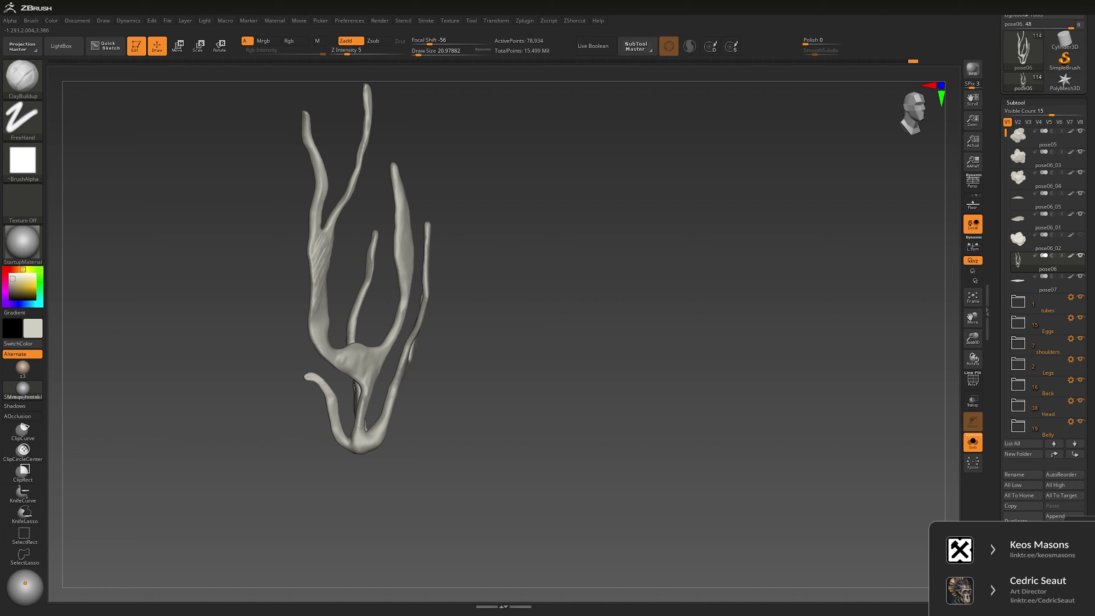
key(shift)
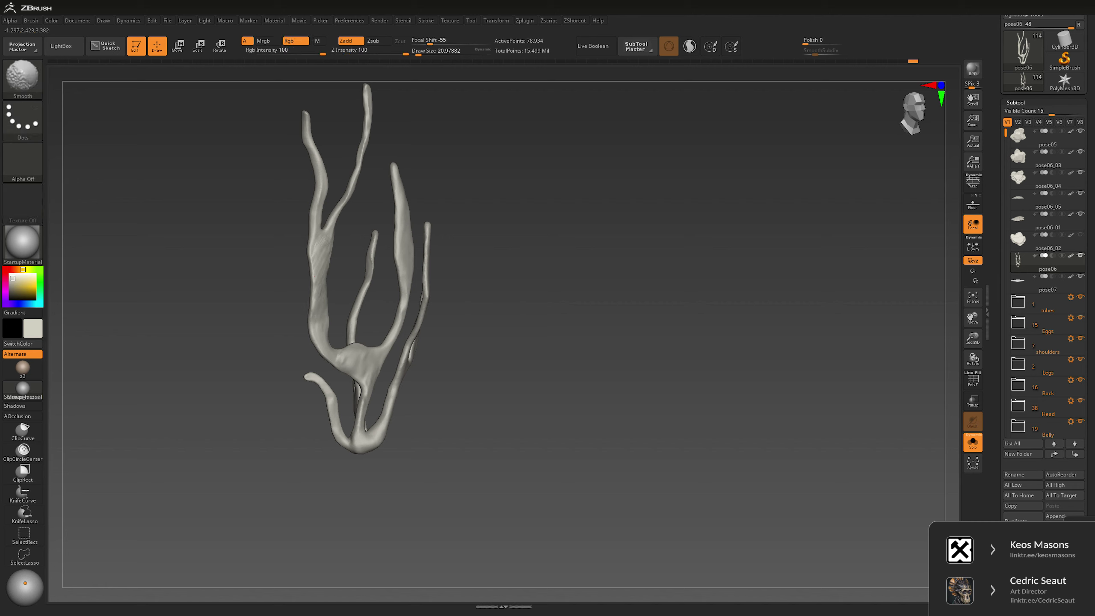
key(alt)
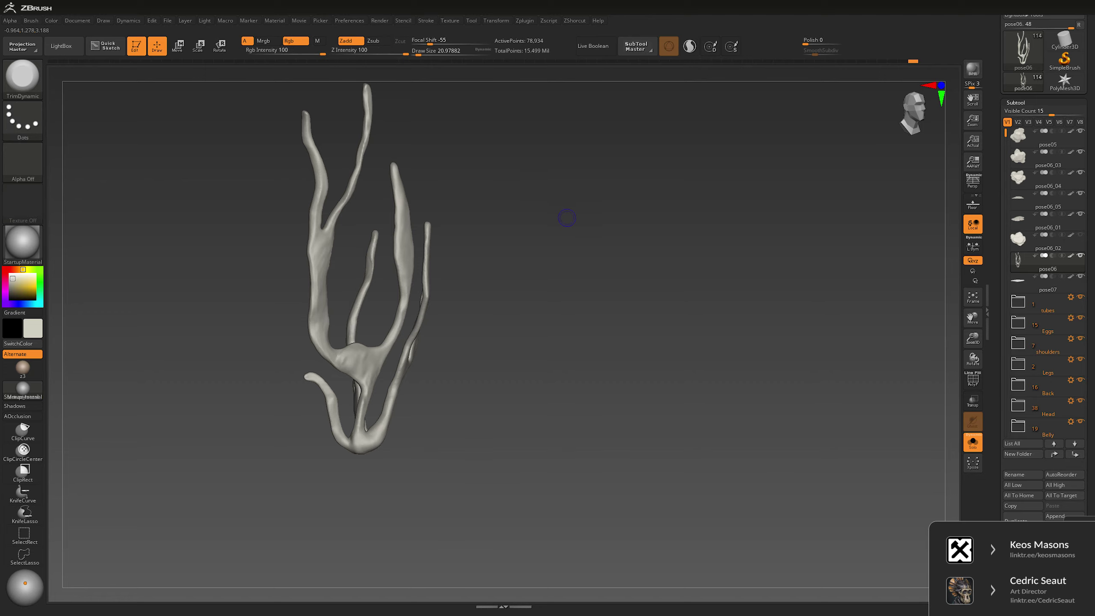
Step: Show the full model and reposition the tendril piece on the base beside the tube cluster
mouse_move(375, 259)
right_down()
mouse_move(457, 258)
mouse_move(379, 259)
mouse_move(431, 269)
mouse_move(379, 261)
right_up()
key(ctrl+shift+s)
mouse_move(682, 267)
right_down()
mouse_move(682, 304)
mouse_move(487, 307)
right_up()
key(w)
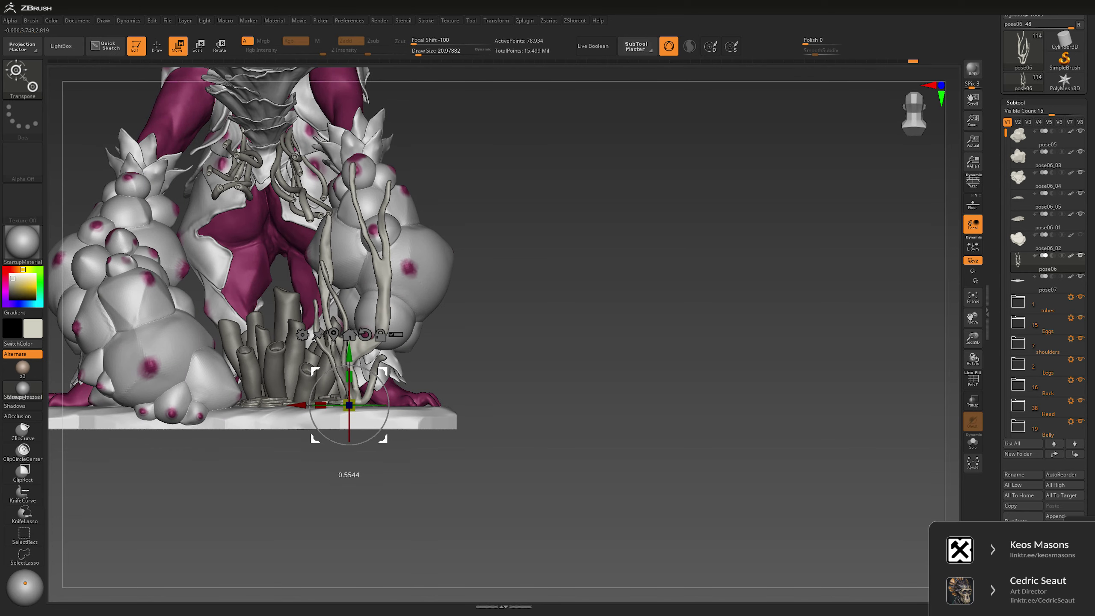
right_drag(487, 307, 371, 431)
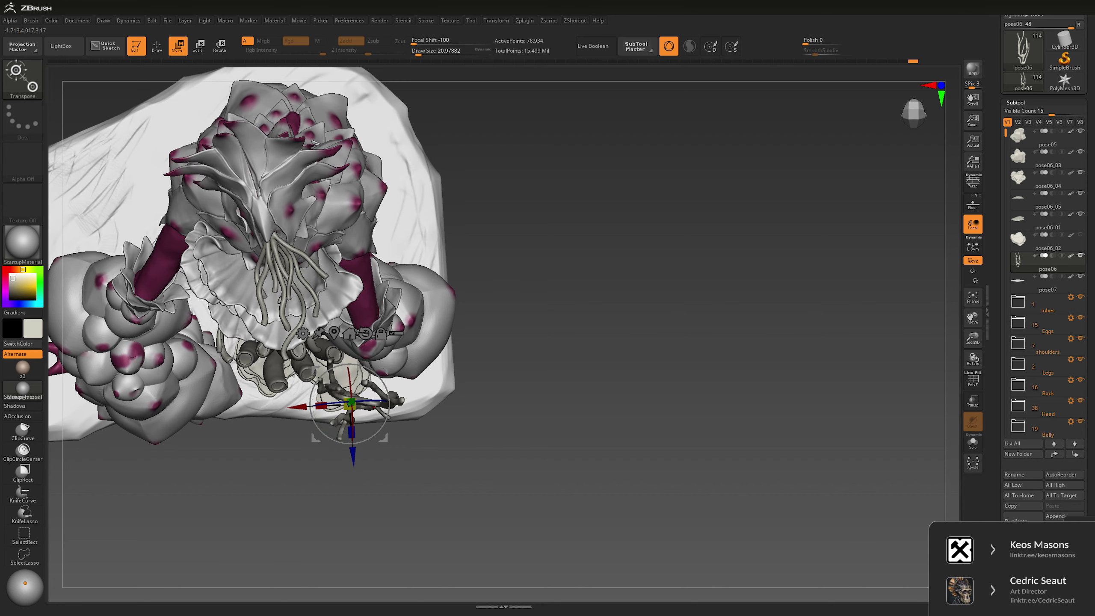
drag(371, 431, 366, 436)
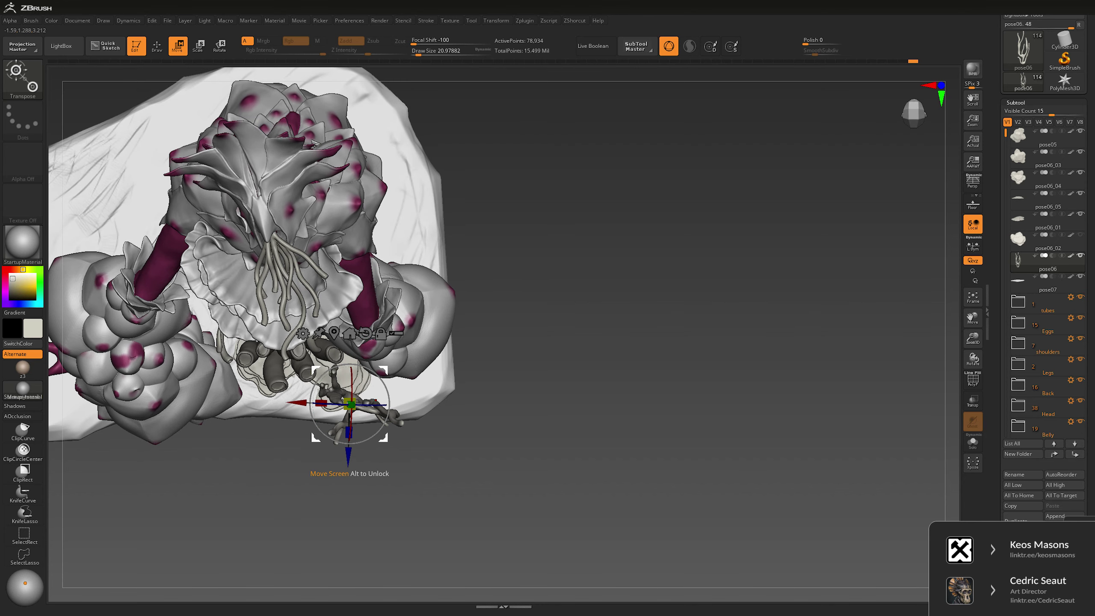
mouse_move(367, 435)
right_down()
mouse_move(366, 414)
mouse_move(371, 444)
mouse_move(370, 433)
right_up()
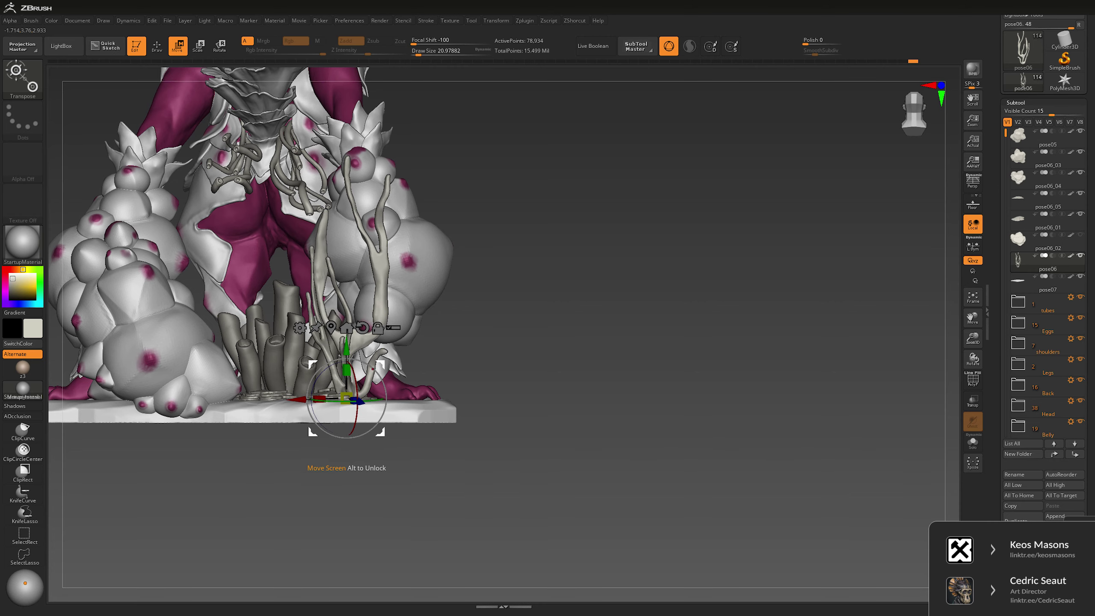
Step: Scale the tendril piece down slightly from its root
key(q)
mouse_move(370, 433)
right_down()
mouse_move(387, 433)
mouse_move(374, 454)
right_up()
mouse_move(643, 328)
ctrl+right_down()
mouse_move(672, 242)
mouse_move(737, 242)
mouse_move(675, 310)
mouse_move(675, 328)
mouse_move(716, 319)
mouse_move(675, 314)
ctrl+right_up()
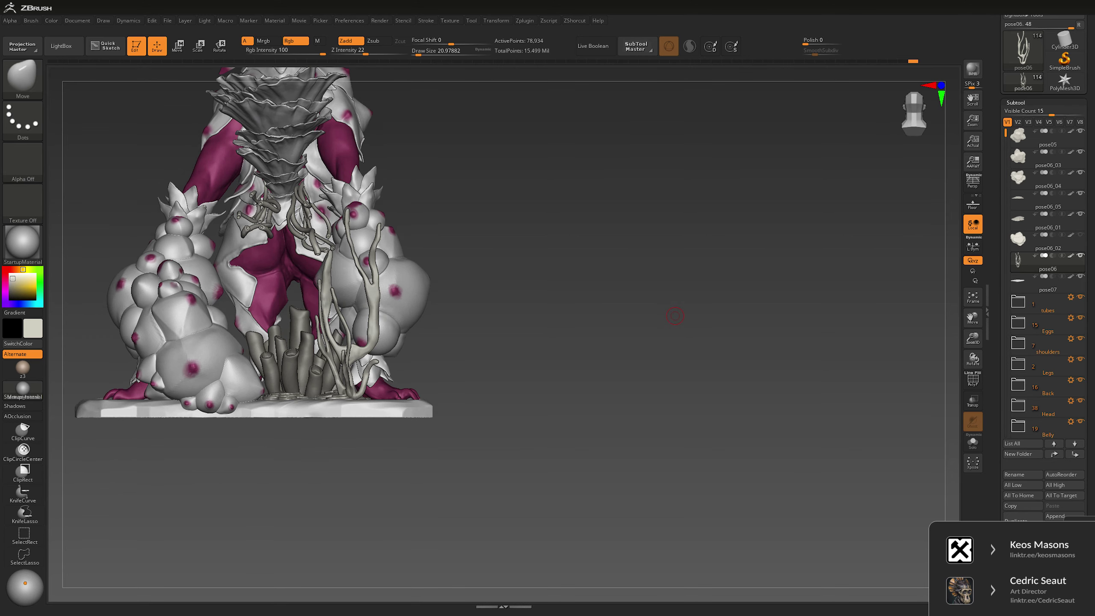
key(e)
drag(346, 397, 346, 398)
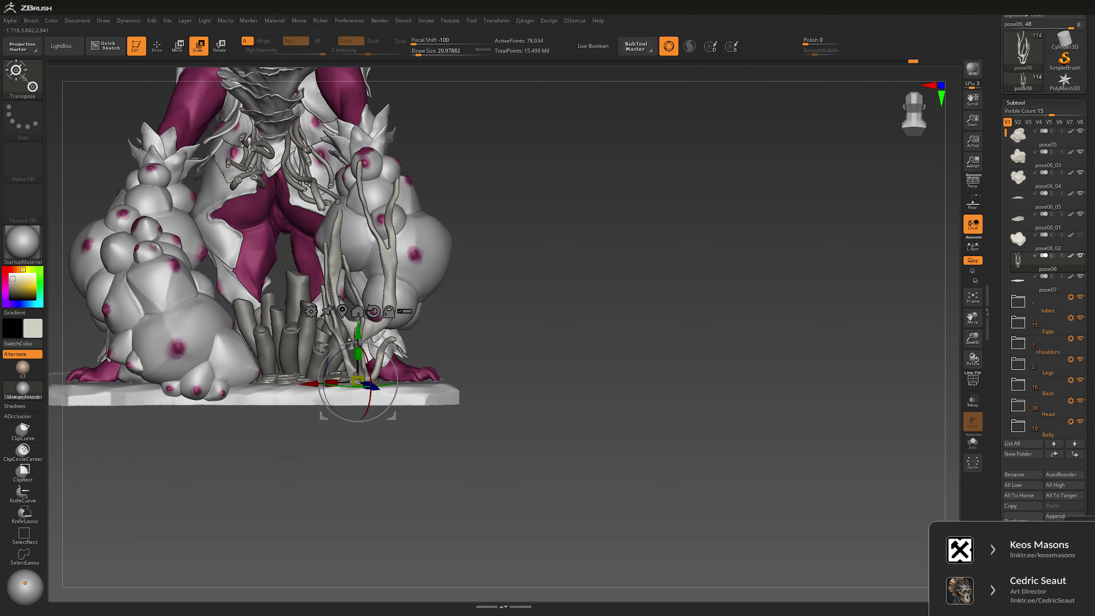
key(q)
Step: Select the rocky base (pose07) and set the ClayBuildup draw size to about 54
key(space)
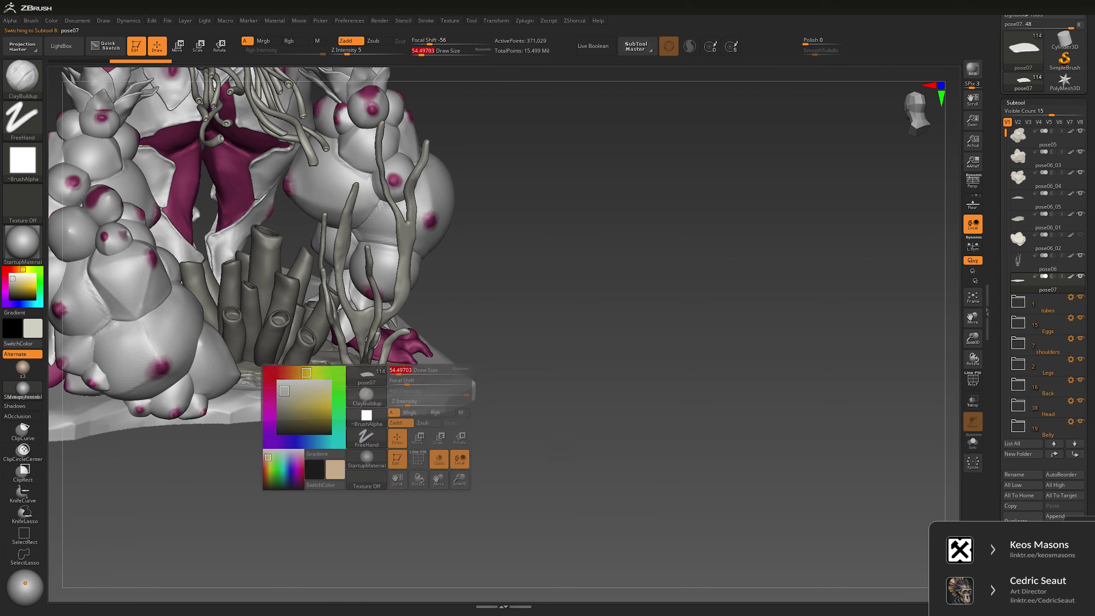
alt+click(384, 383)
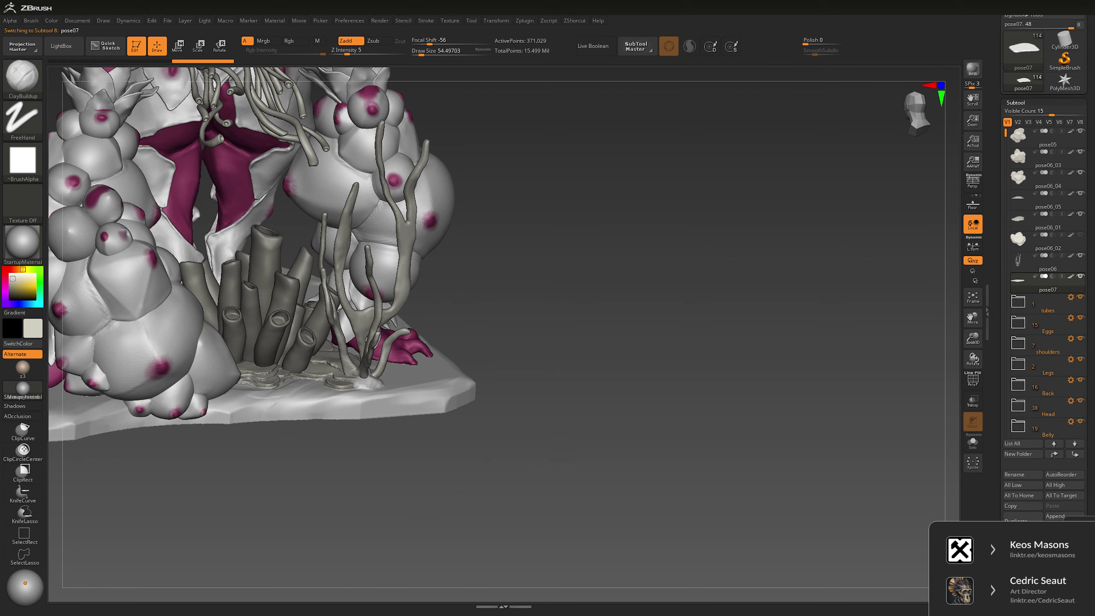
right_drag(381, 376, 381, 376)
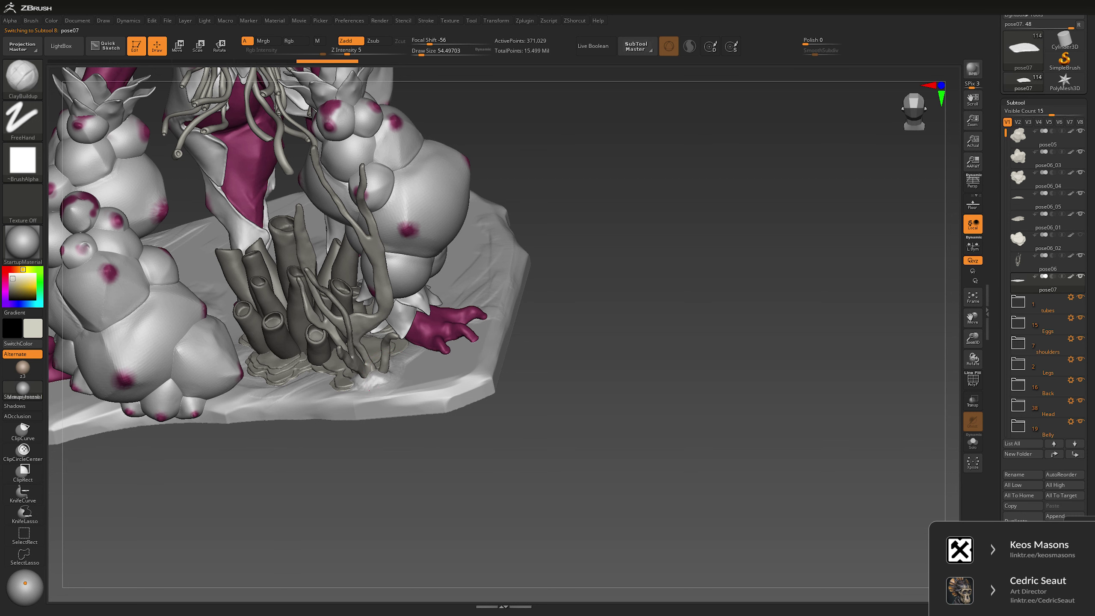
Step: Try building up clay on the base around the tendril's root, checking the base in isolation
right_drag(621, 294, 603, 293)
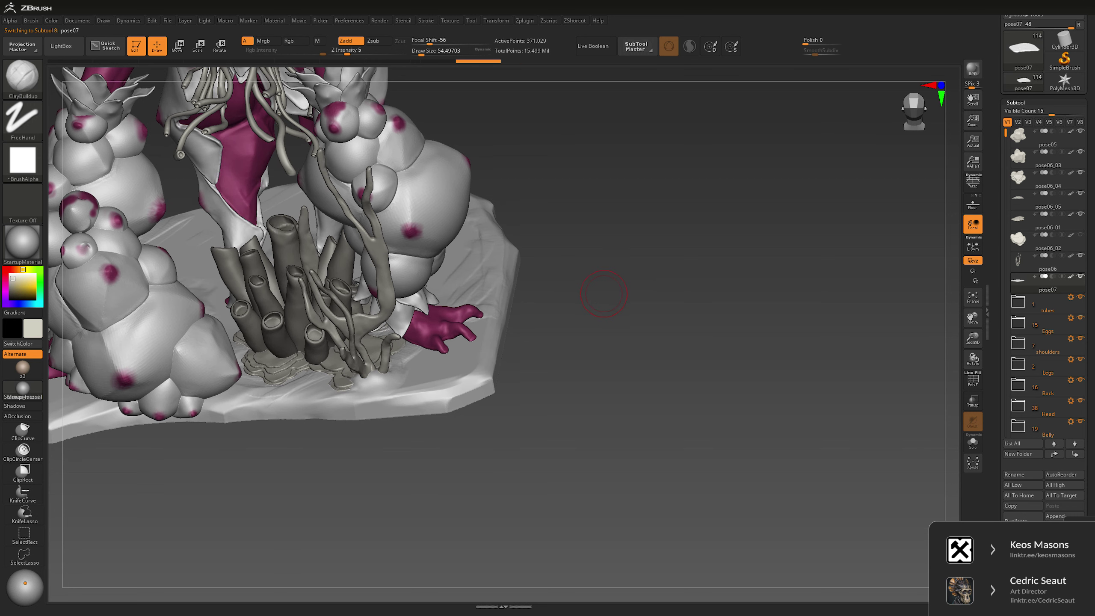
key(ctrl)
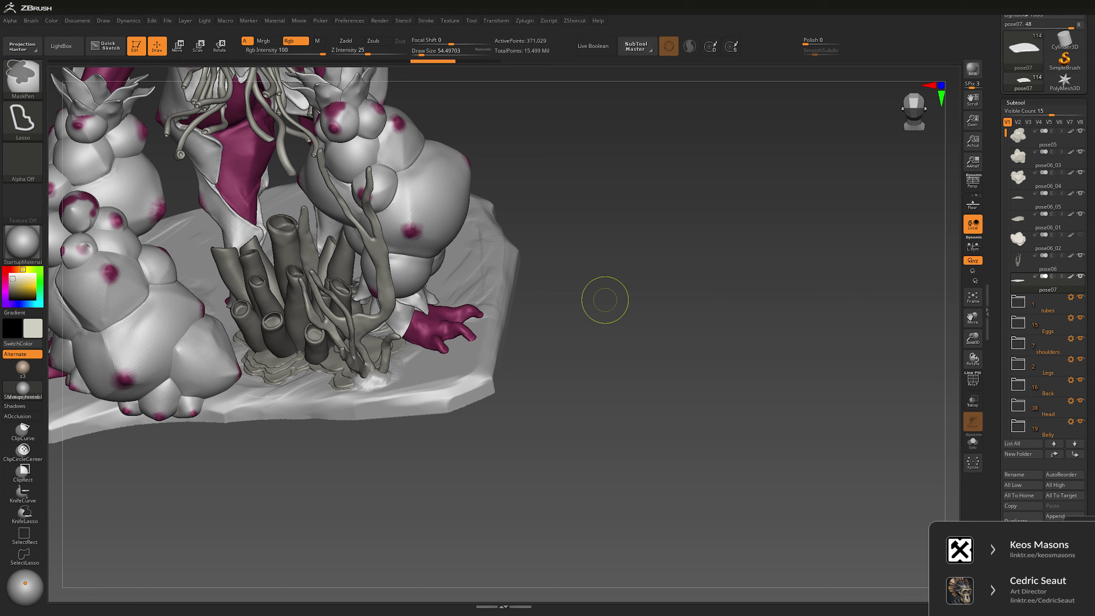
key(ctrl+shift+s)
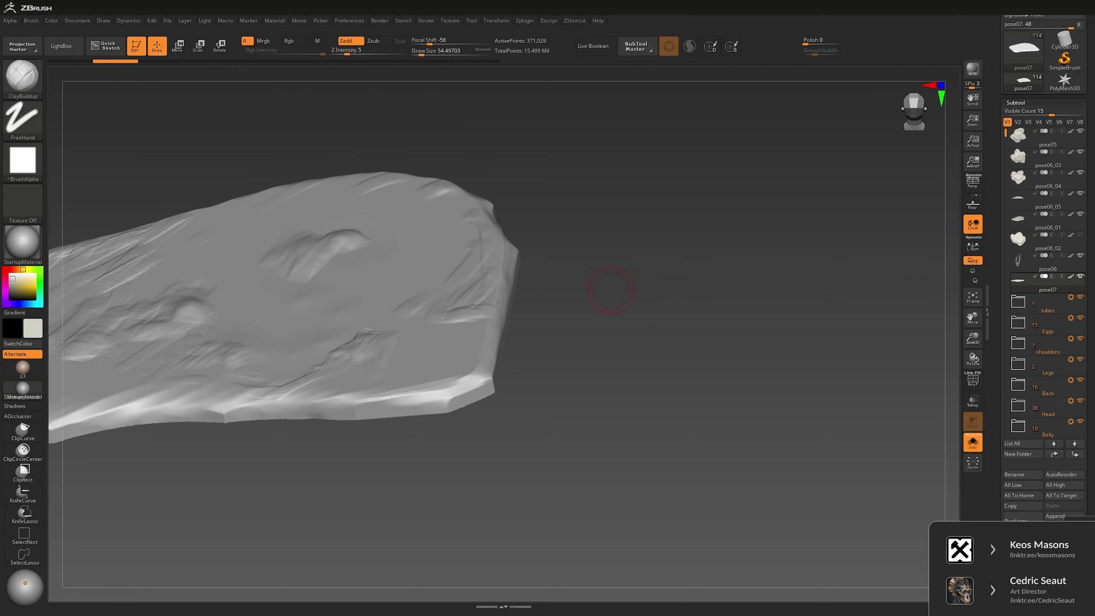
right_drag(612, 290, 410, 342)
key(ctrl)
key(ctrl+shift+s)
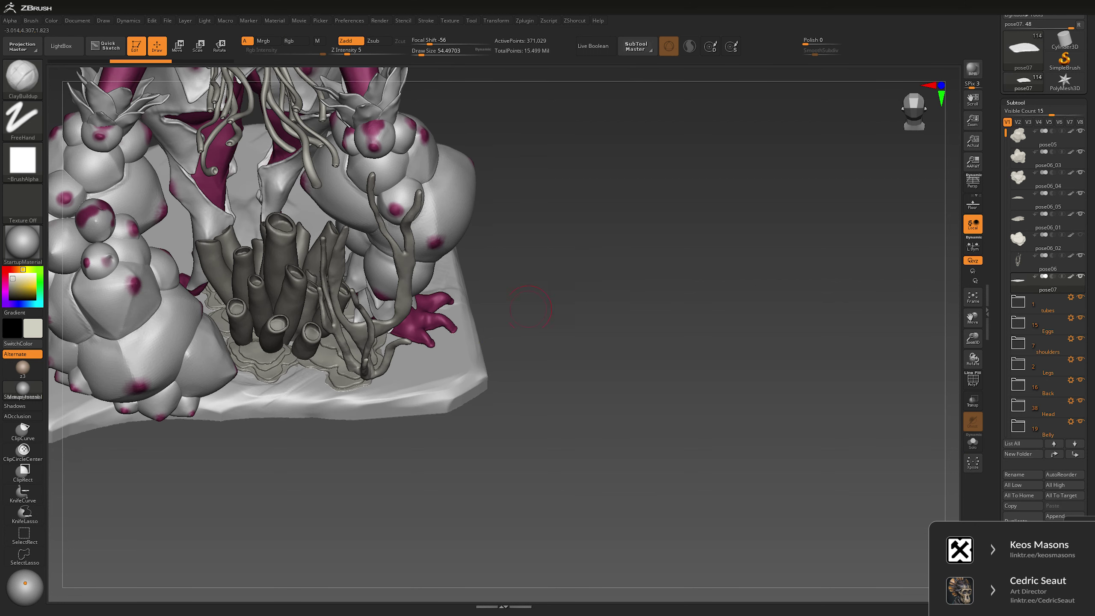
Step: Insert an IMM Primitives sphere at the tendril's root and split it off as its own isolated subtool
key(b)
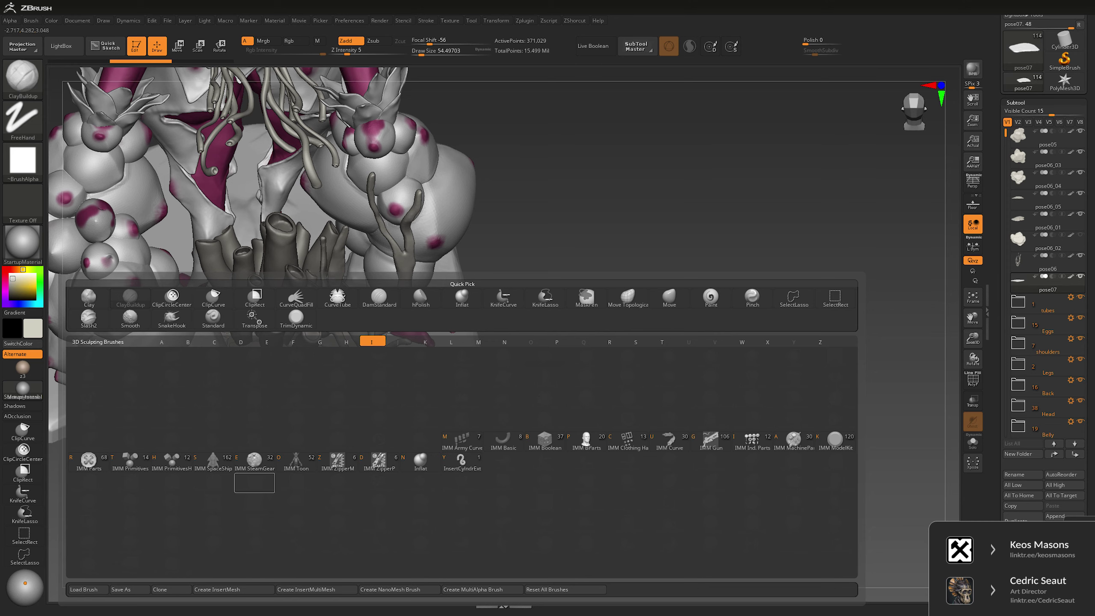
click(130, 461)
key(ctrl+z)
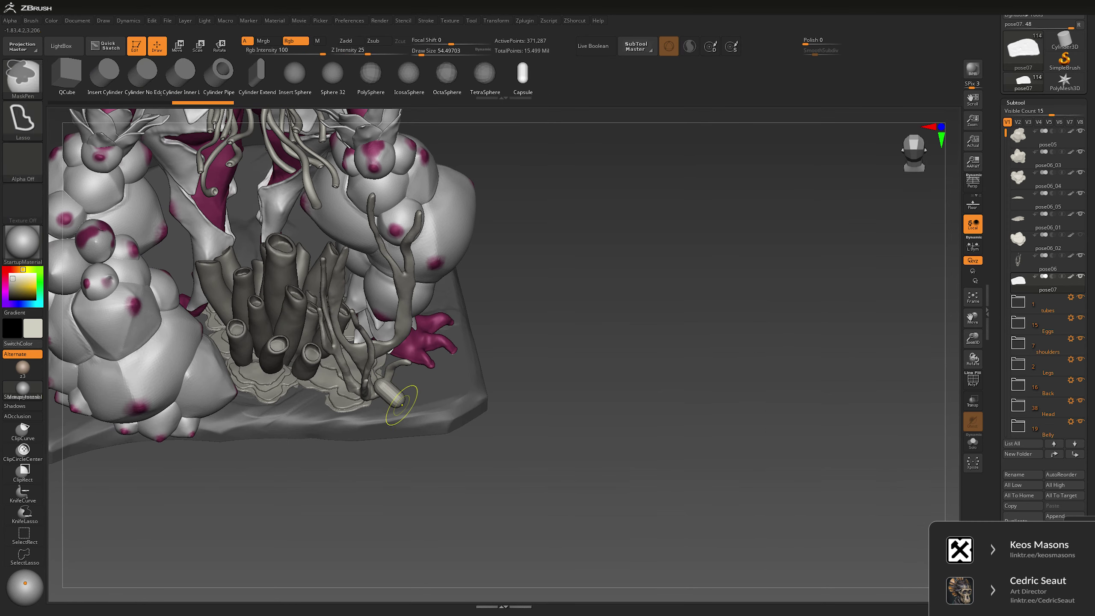
click(295, 73)
drag(381, 397, 385, 382)
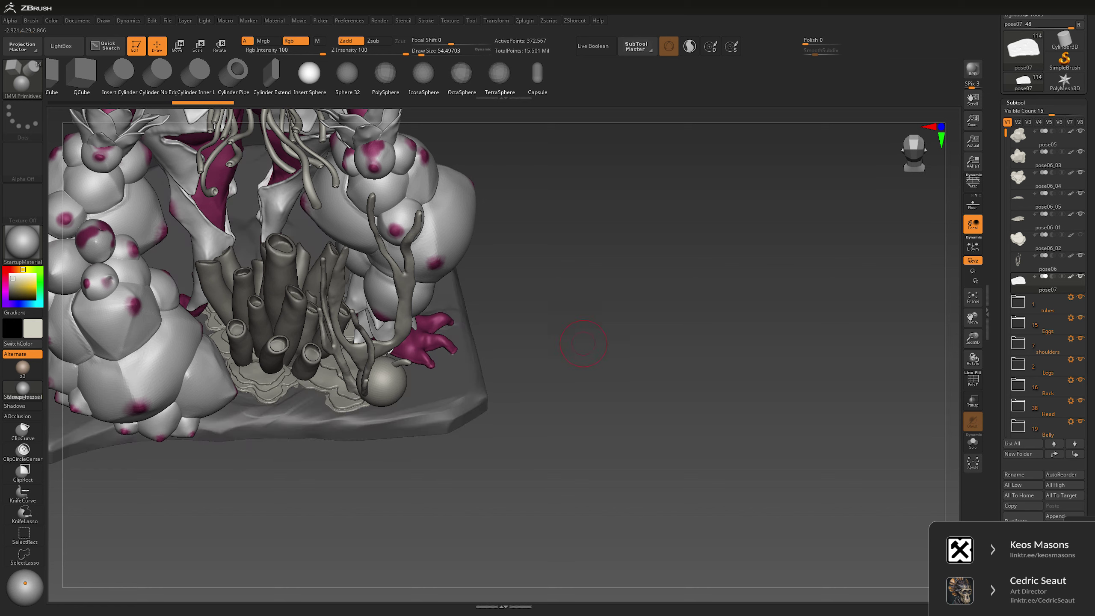
key(alt+s)
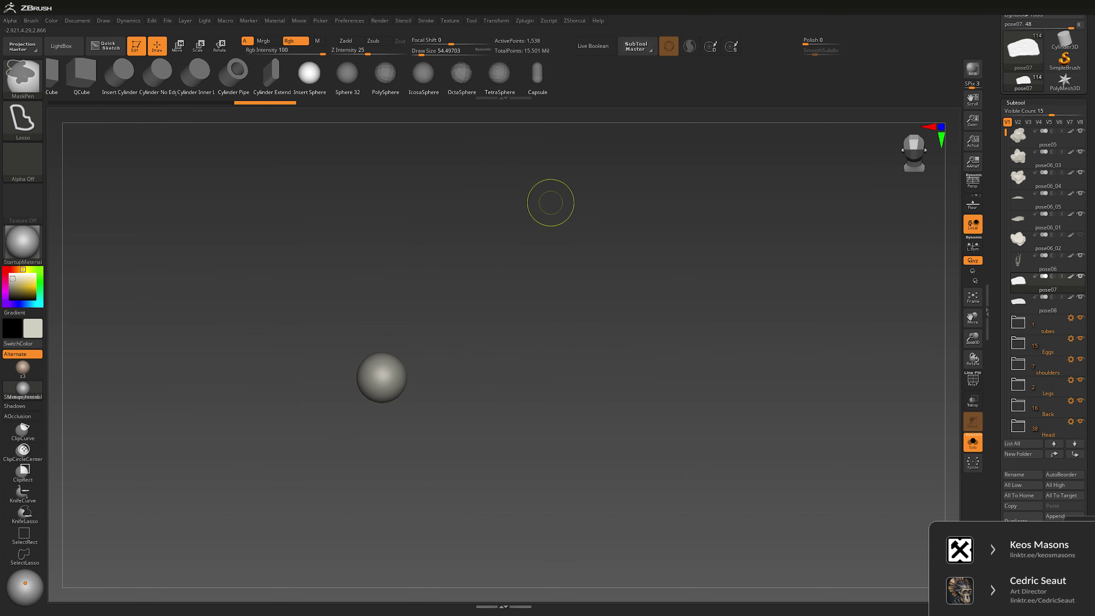
Step: Sculpt the sphere into an uneven, rock-like lump with ClayBuildup at draw size about 54
key(b)
key(c)
key(b)
mouse_move(429, 344)
mouse_down()
mouse_move(384, 354)
mouse_move(390, 346)
mouse_move(371, 341)
mouse_move(375, 363)
mouse_move(392, 341)
mouse_move(366, 332)
mouse_up()
drag(496, 354, 531, 336)
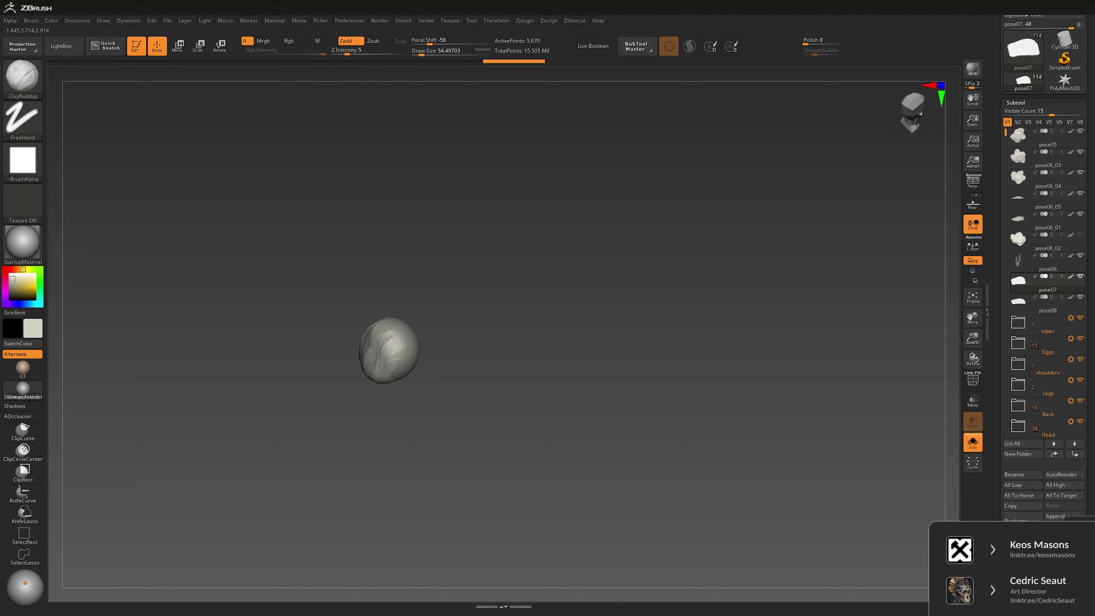
mouse_move(397, 345)
mouse_down()
mouse_move(388, 324)
mouse_move(407, 352)
mouse_move(392, 354)
mouse_up()
drag(496, 353, 474, 341)
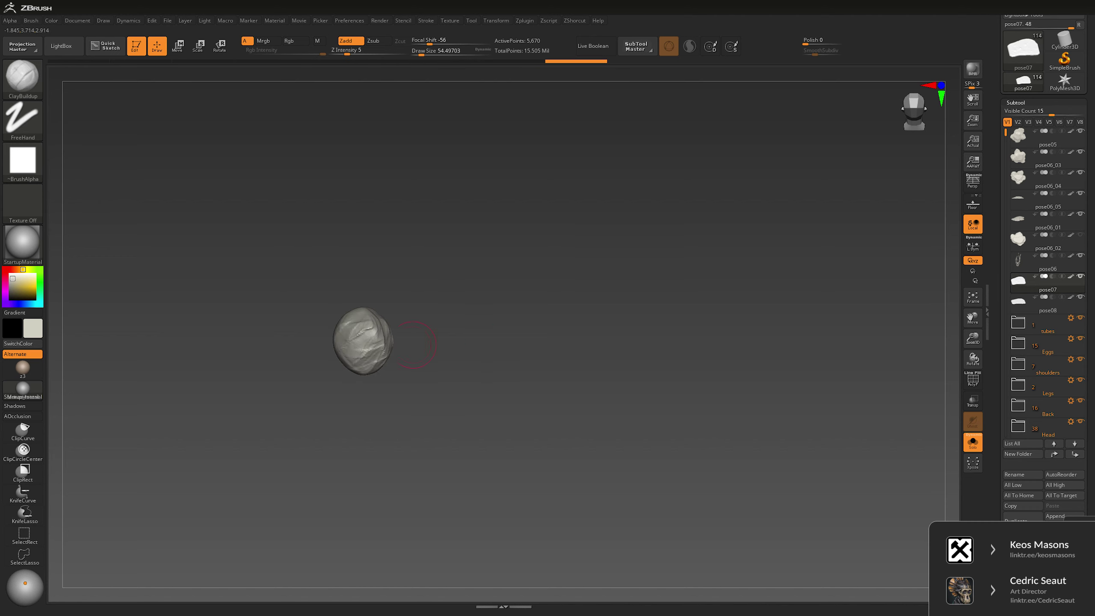
mouse_move(345, 328)
mouse_down()
mouse_move(362, 319)
mouse_move(358, 361)
mouse_move(377, 358)
mouse_up()
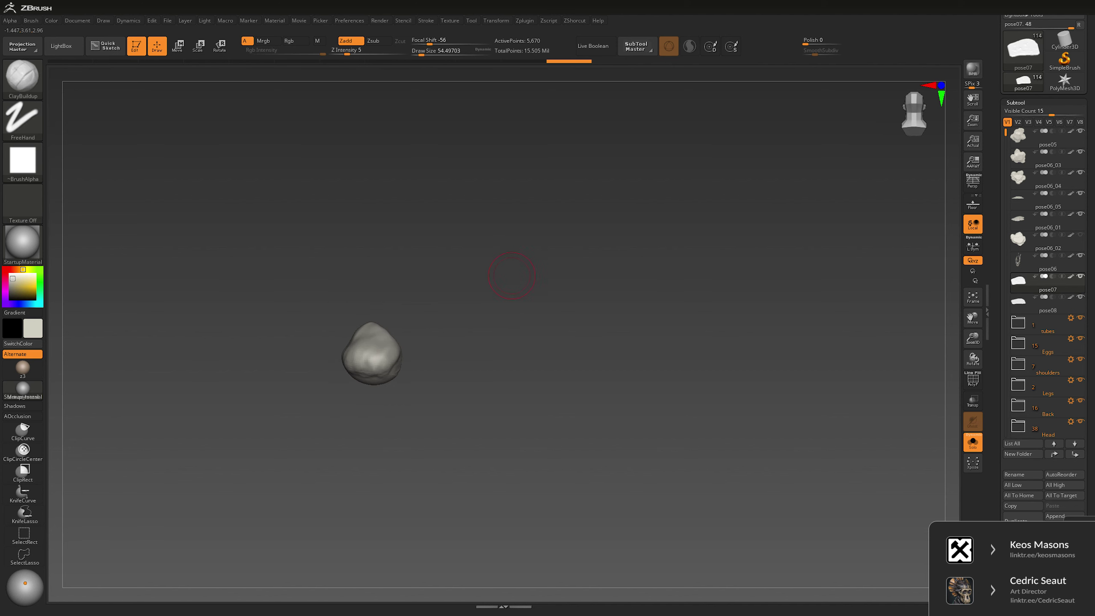
Step: Show the full model and flatten the lump onto the base with the Move brush at draw size about 215
key(shift+ctrl+s)
ctrl+shift+drag(355, 317, 358, 314)
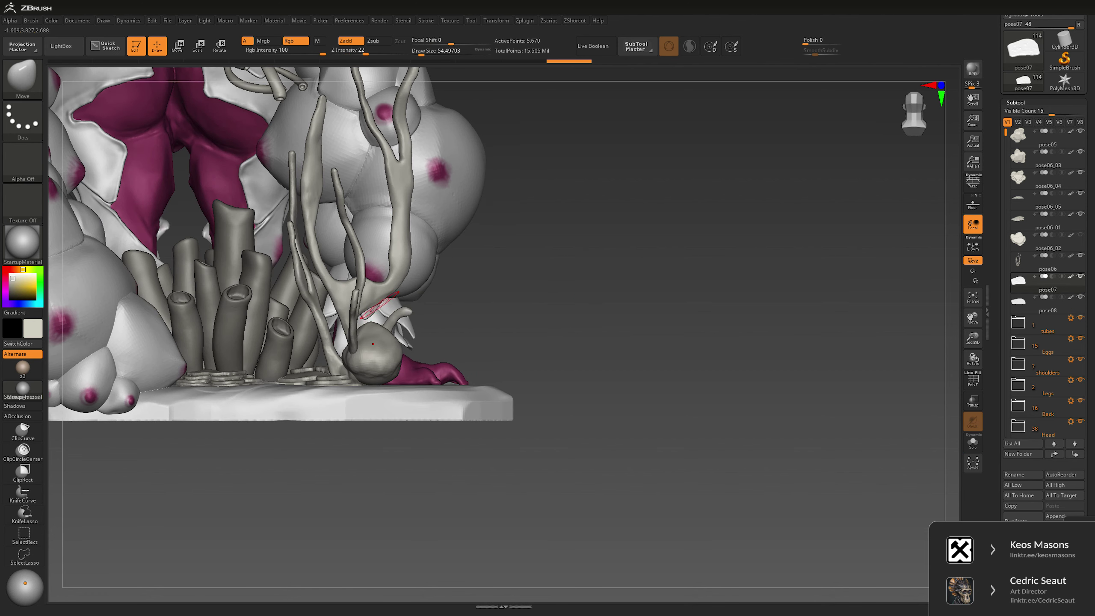
key(space)
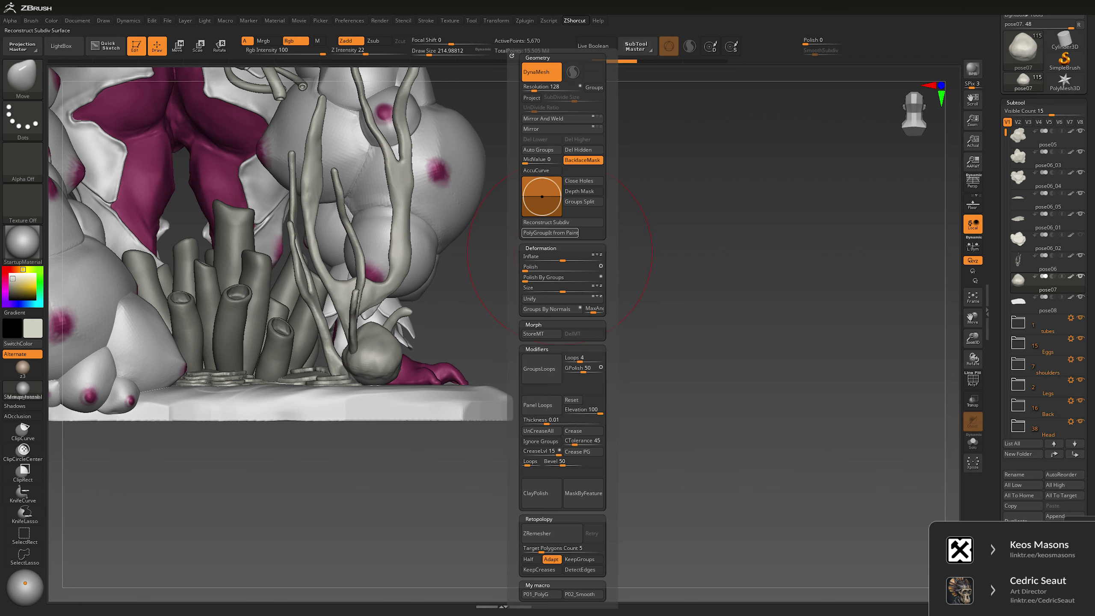
key(ctrl+z)
key(ctrl+shift+z)
key(ctrl+shift+z)
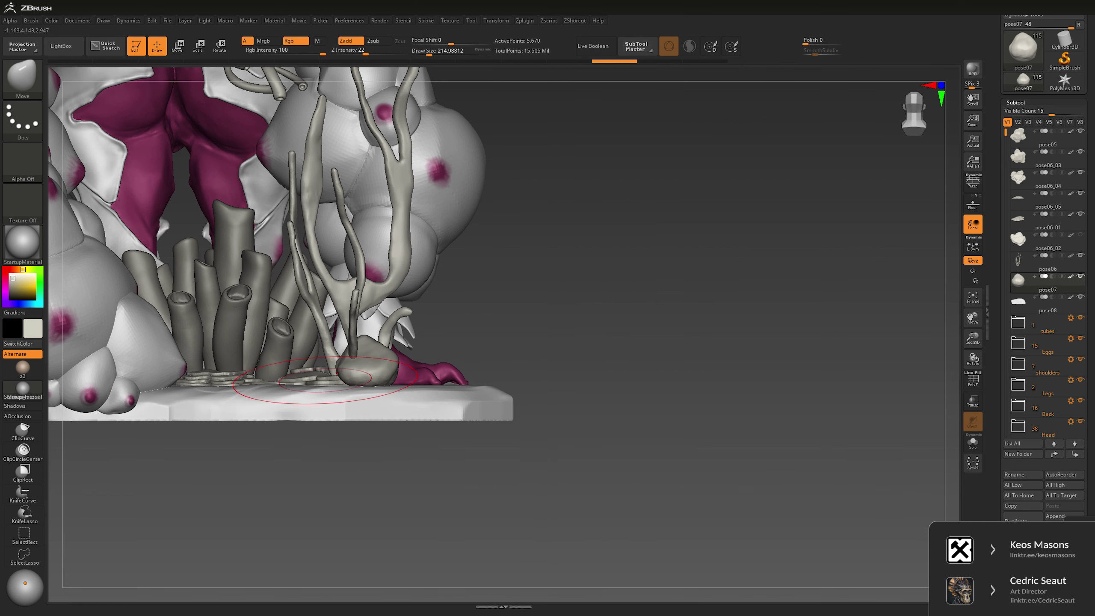
key(ctrl+z)
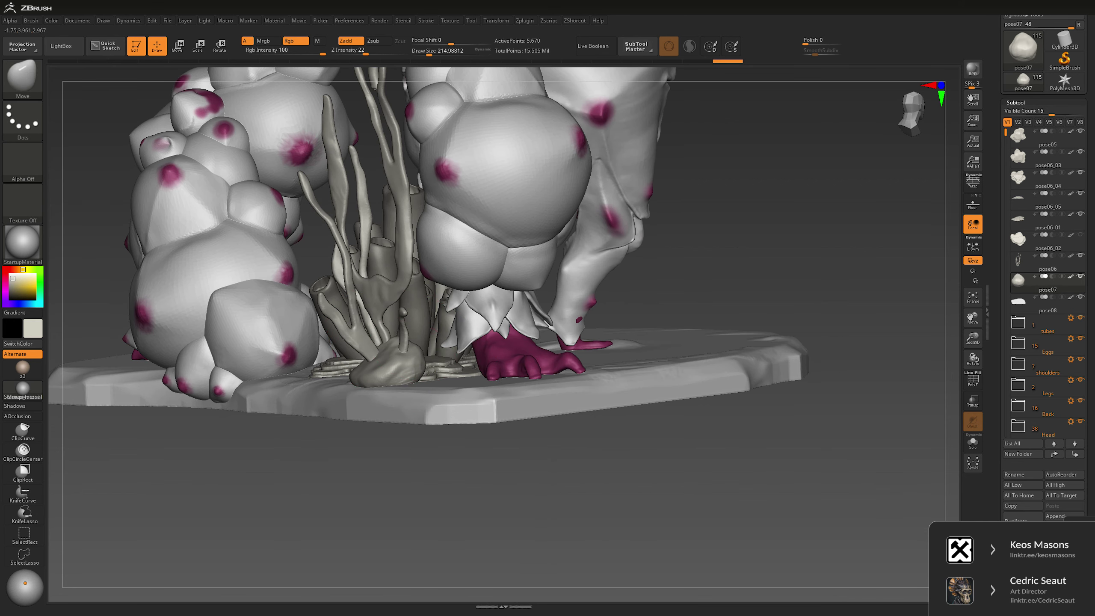
key(ctrl+shift+z)
Step: Refine the lump into a low mound around the tendril stems with the Move brush at draw size about 104
key(space)
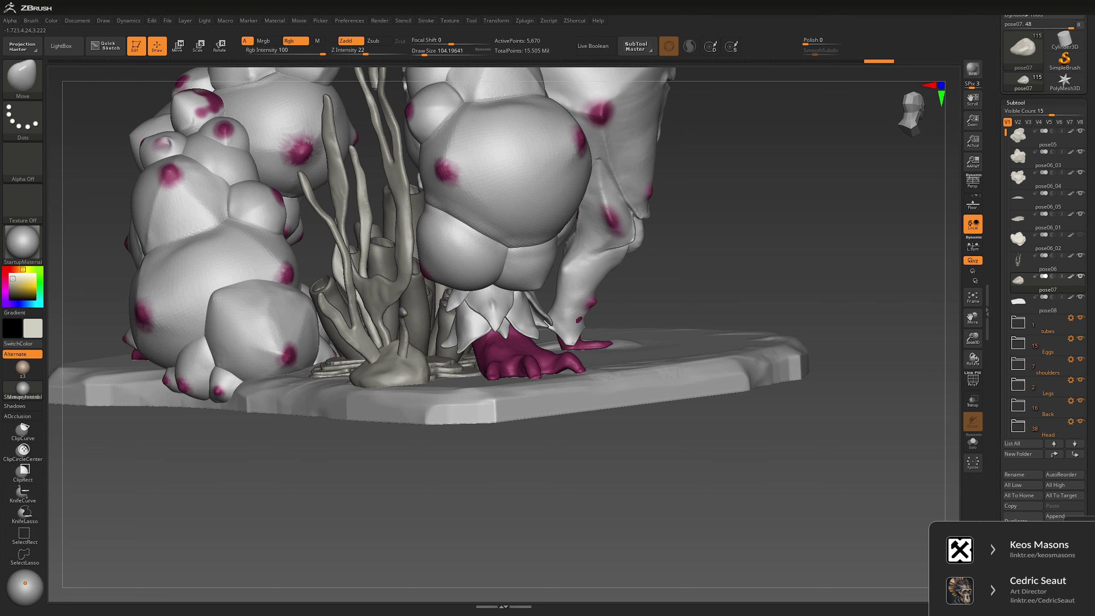
key(ctrl+z)
key(ctrl+shift+z)
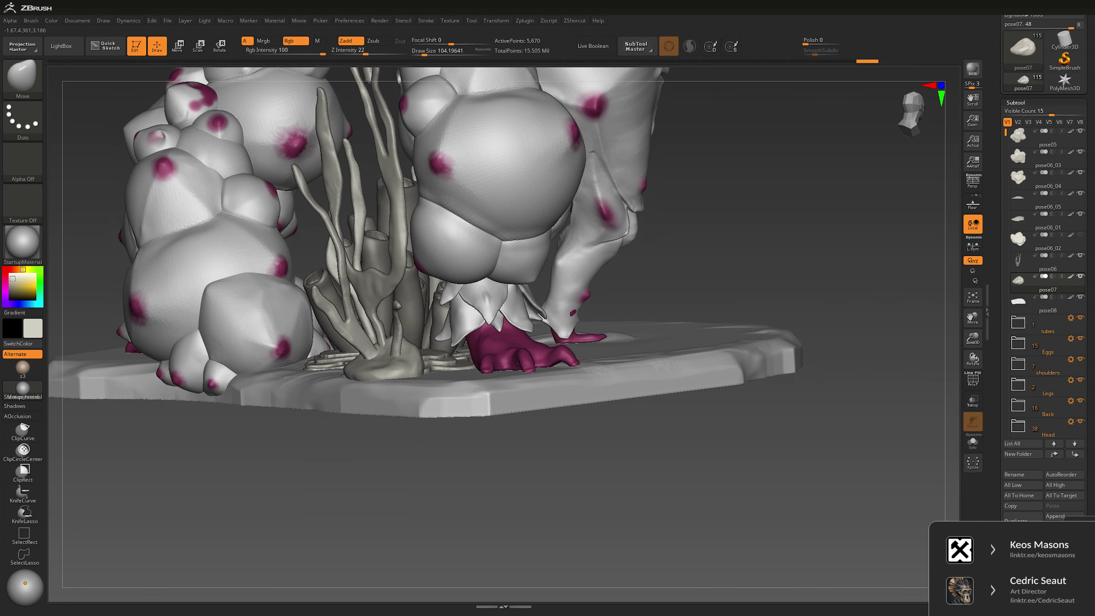
key(ctrl+shift+z)
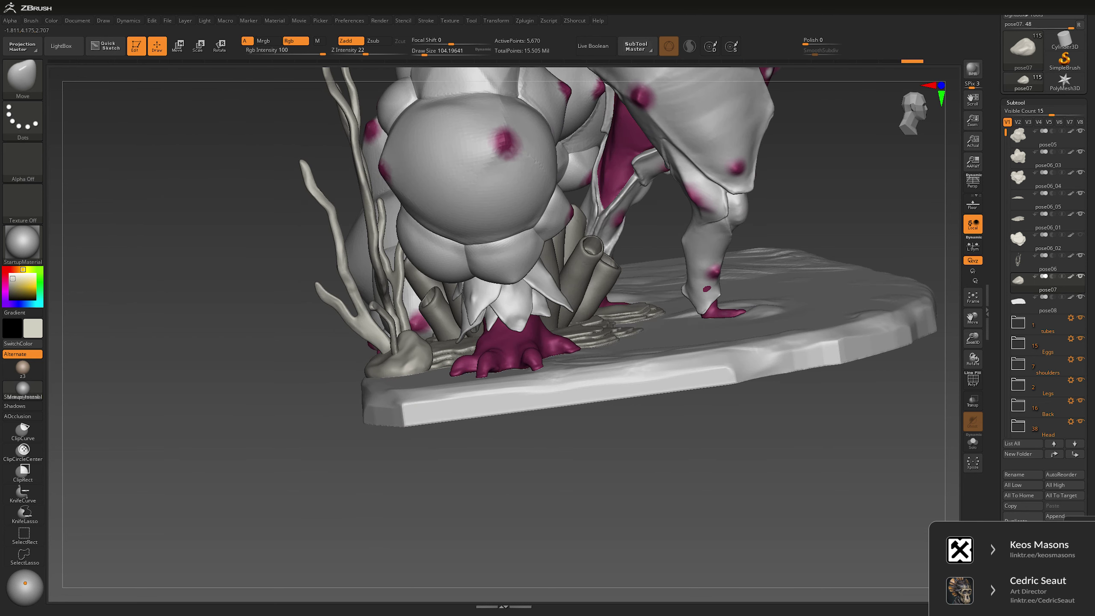
key(ctrl+z)
key(ctrl+shift+z)
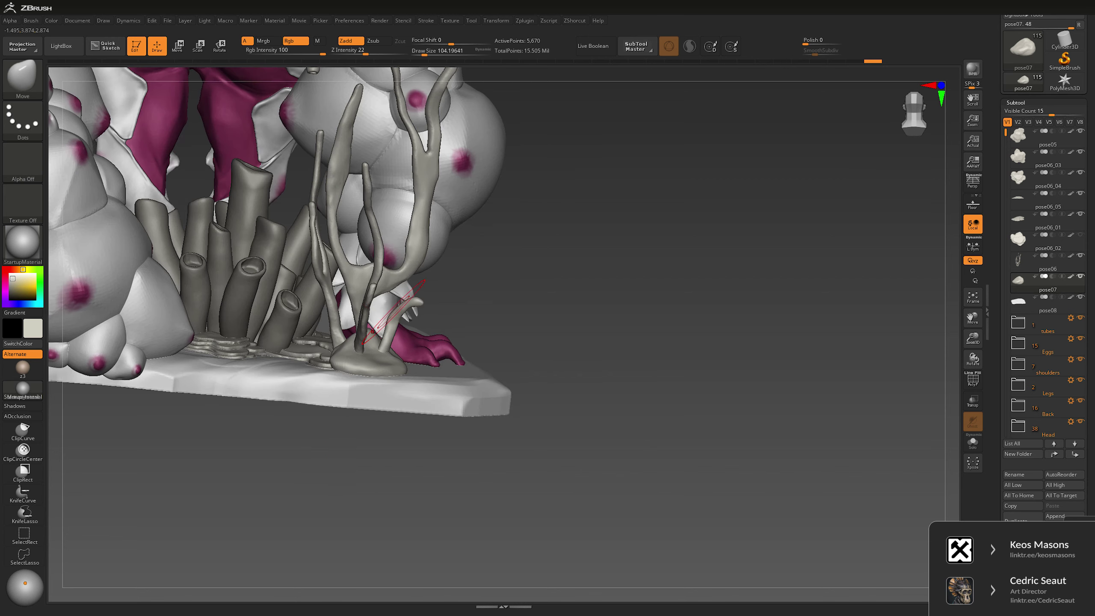
Step: Build up root-like ridges on the mound where the stems emerge, using ClayBuildup at draw size about 29
key(b)
key(c)
key(b)
drag(552, 248, 392, 344)
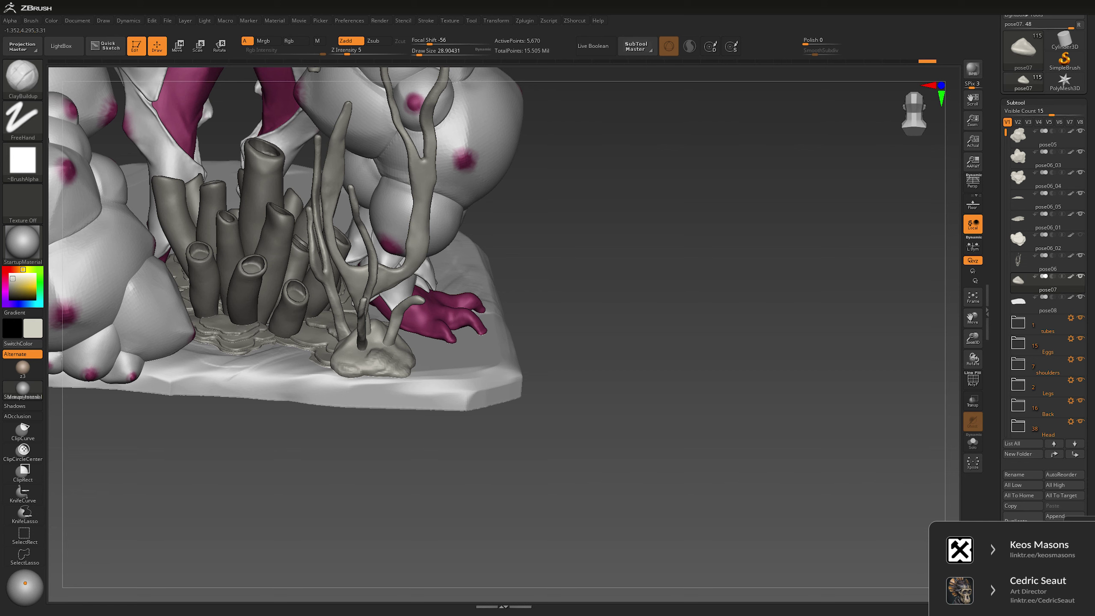
key(ctrl+z)
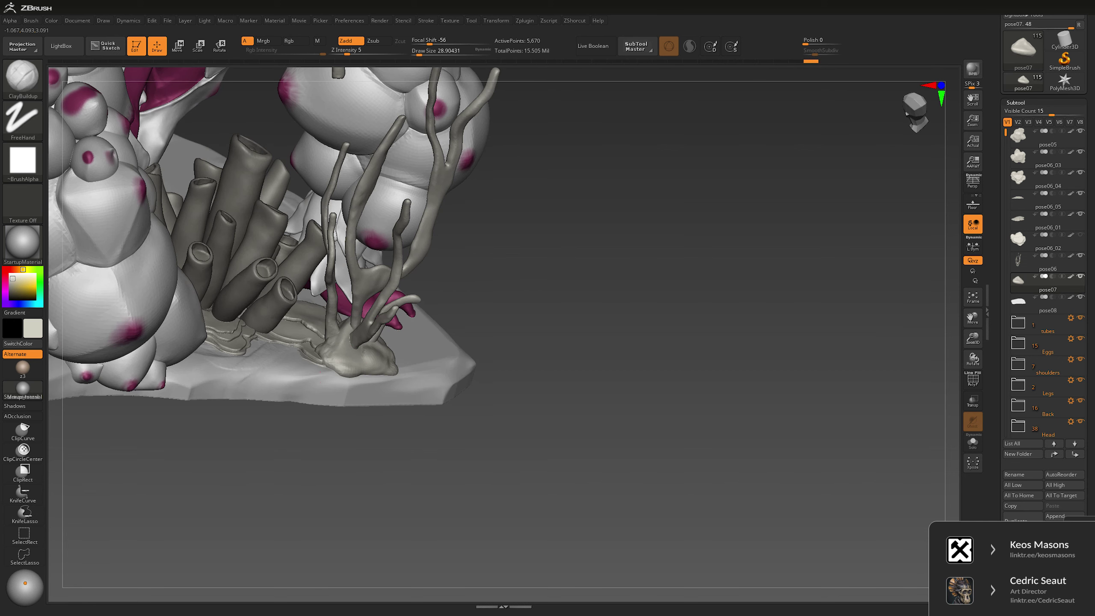
key(ctrl+z)
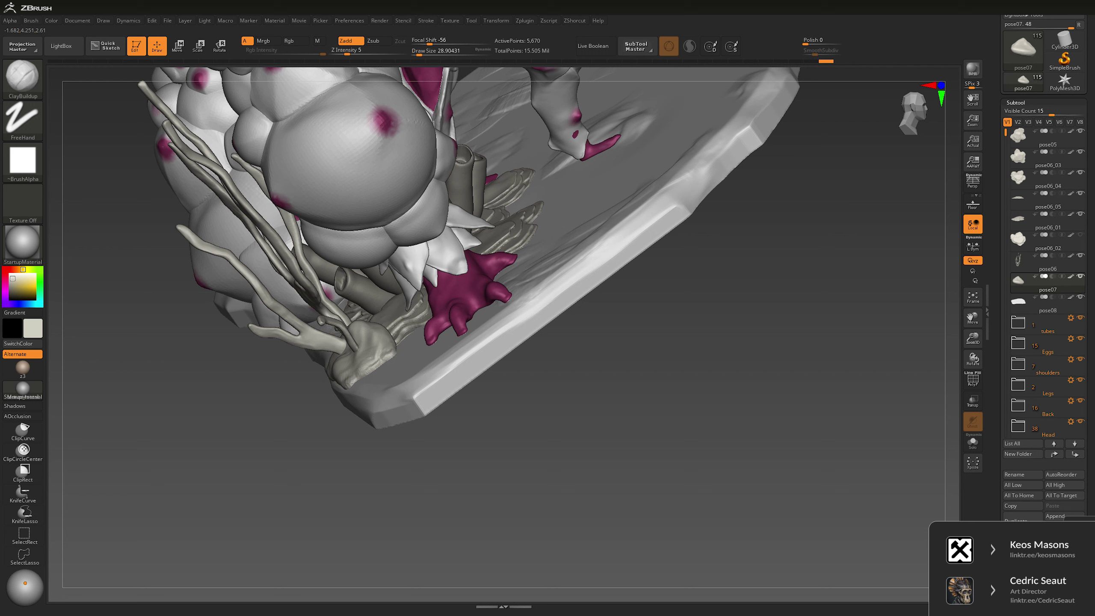
key(ctrl+shift+z)
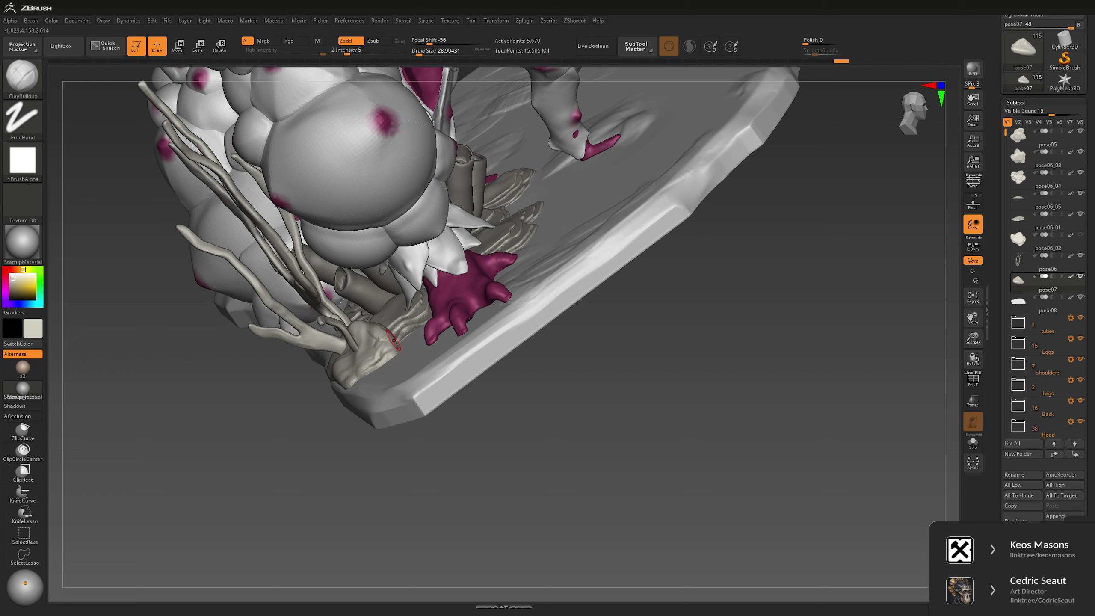
Step: Remesh the root mound with DynaMesh at a resolution higher than 128
key(ctrl+shift+z)
key(ctrl+shift+z)
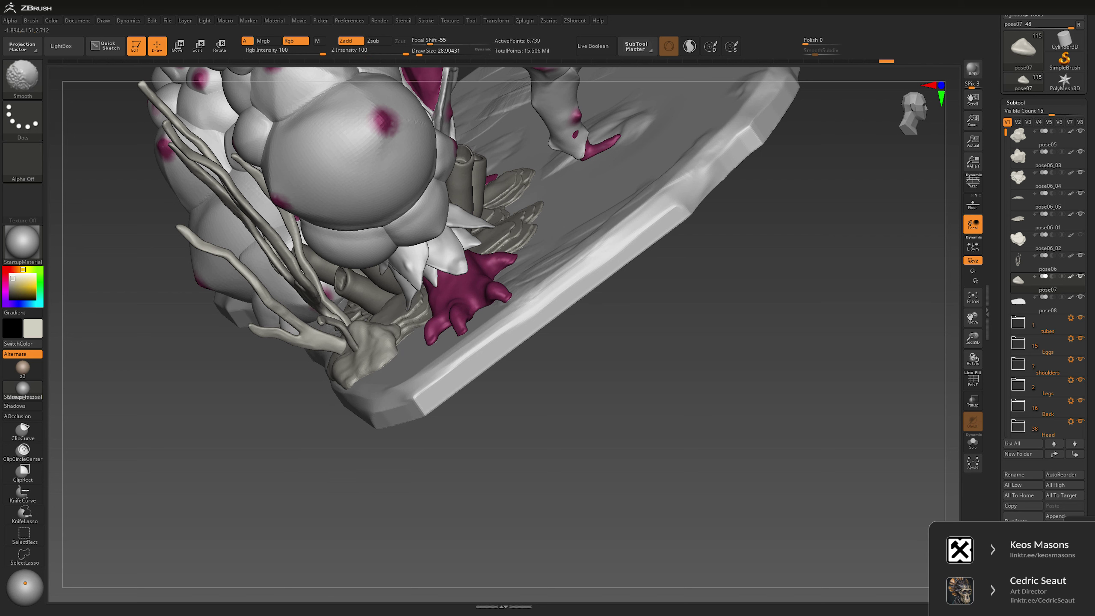
key(ctrl+z)
key(space)
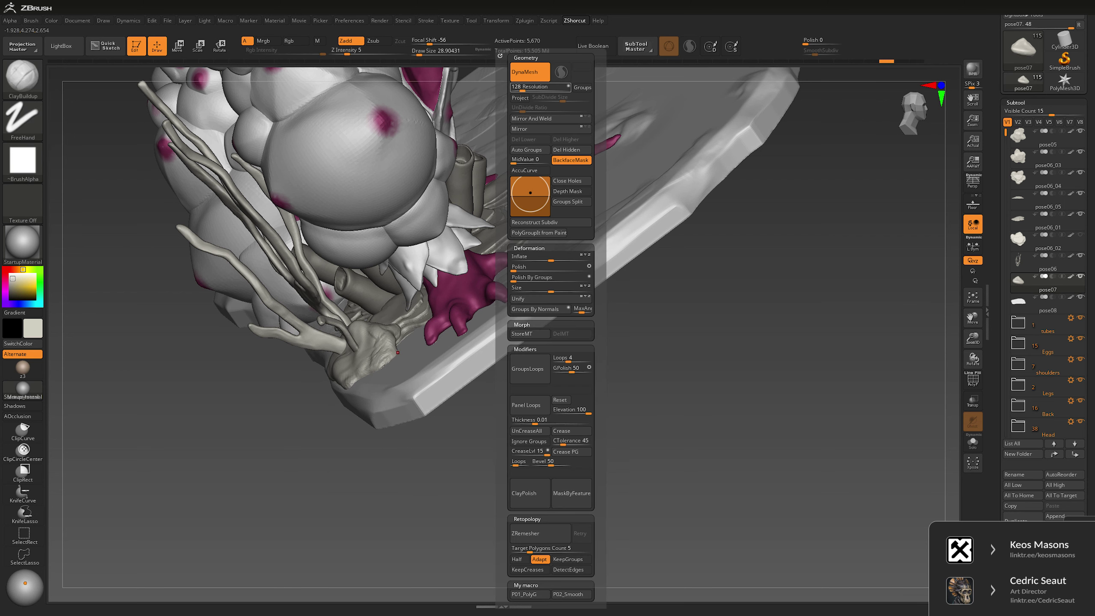
key(shift)
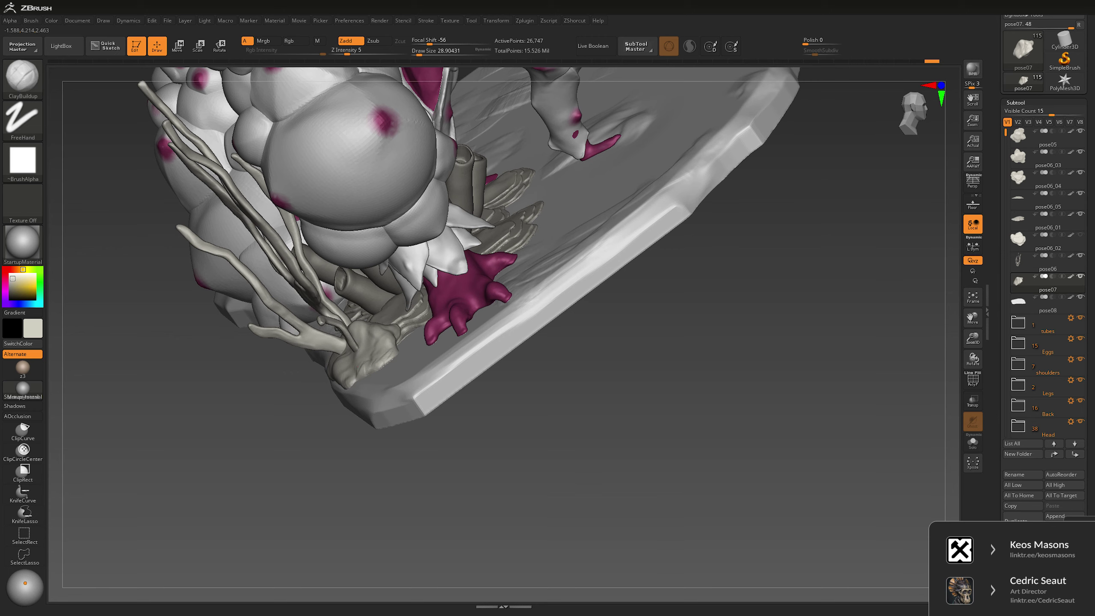
Step: Select the tendril piece and reshape its stems beside the bulbous limb with the Move Topological brush at draw size about 170
right_drag(376, 391, 413, 494)
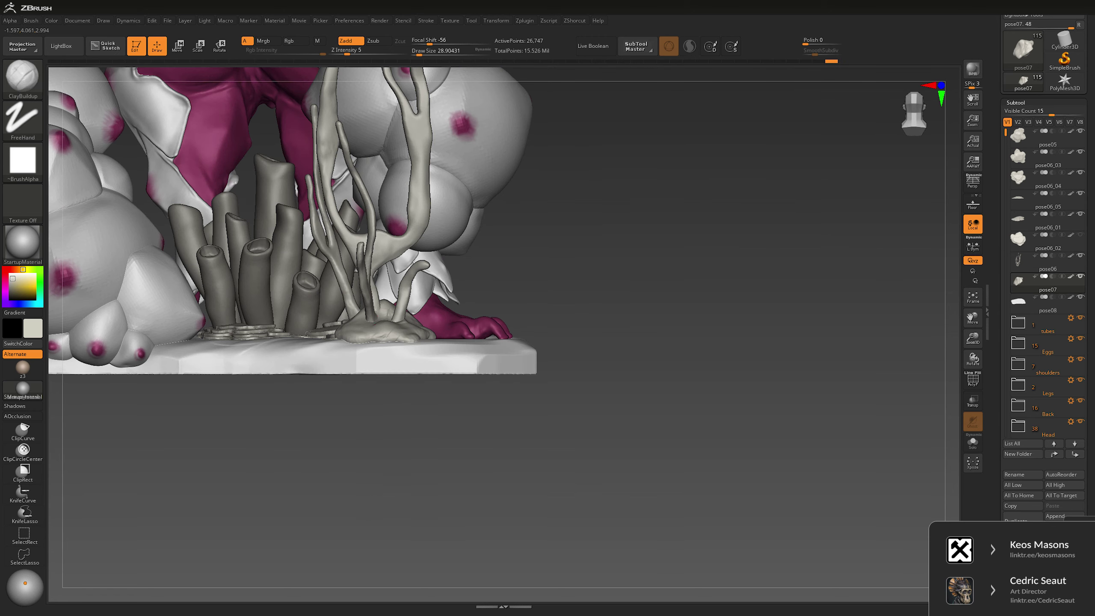
right_drag(108, 125, 246, 180)
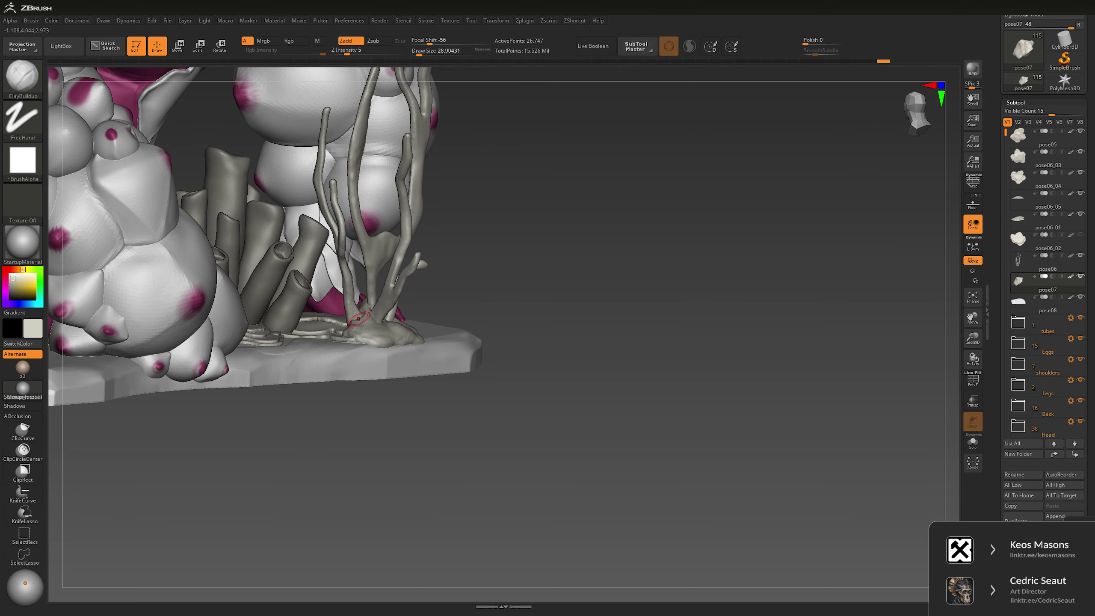
right_drag(359, 318, 351, 333)
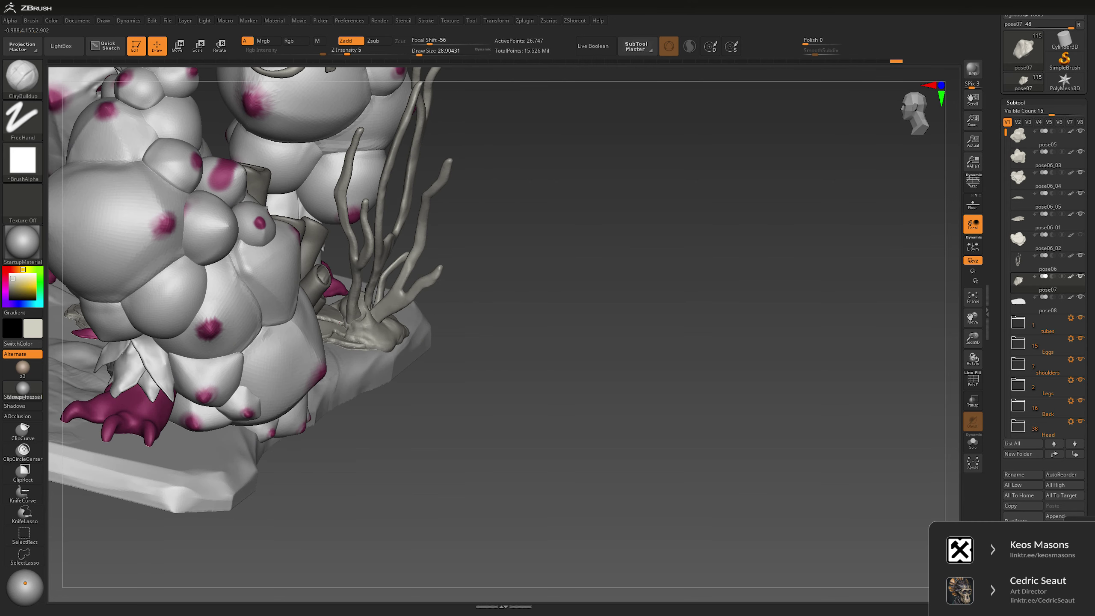
right_drag(370, 494, 660, 335)
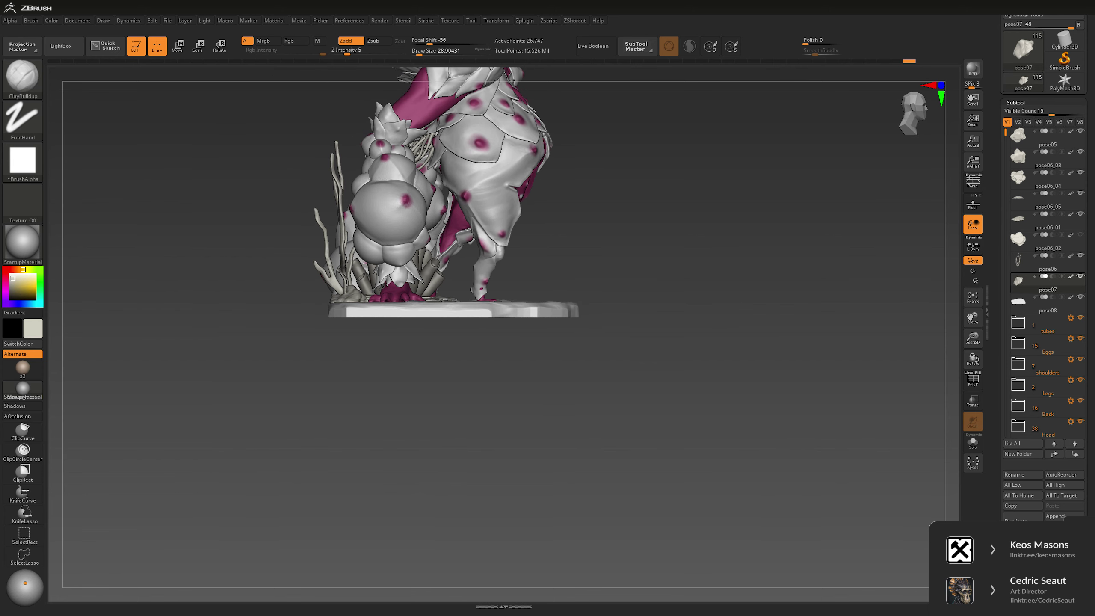
scroll(379, 218, up, 2)
alt+click(379, 218)
key(b)
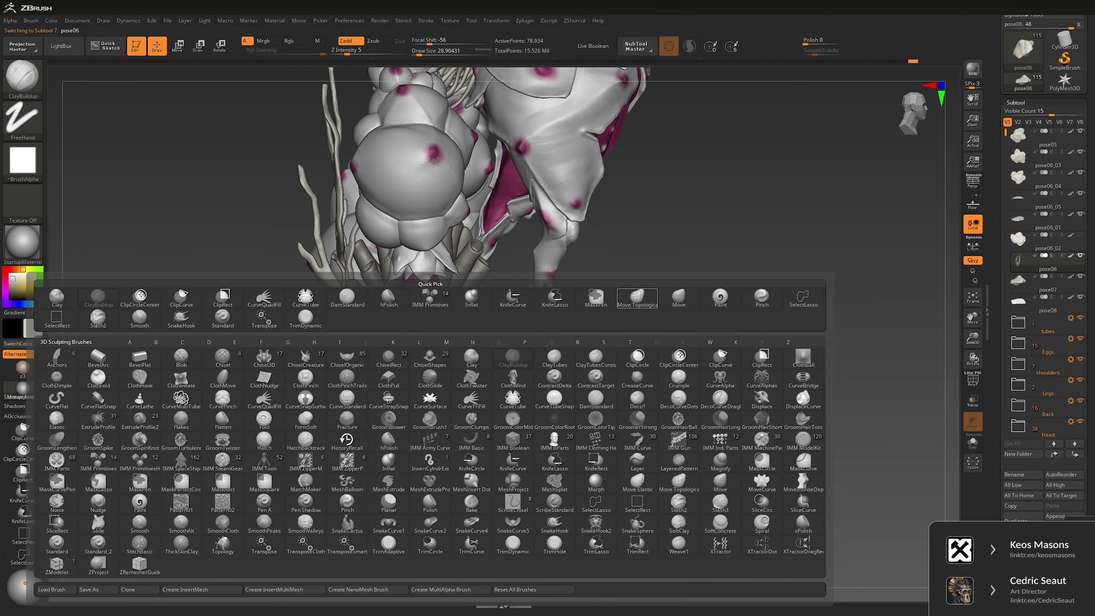
click(638, 298)
key(space)
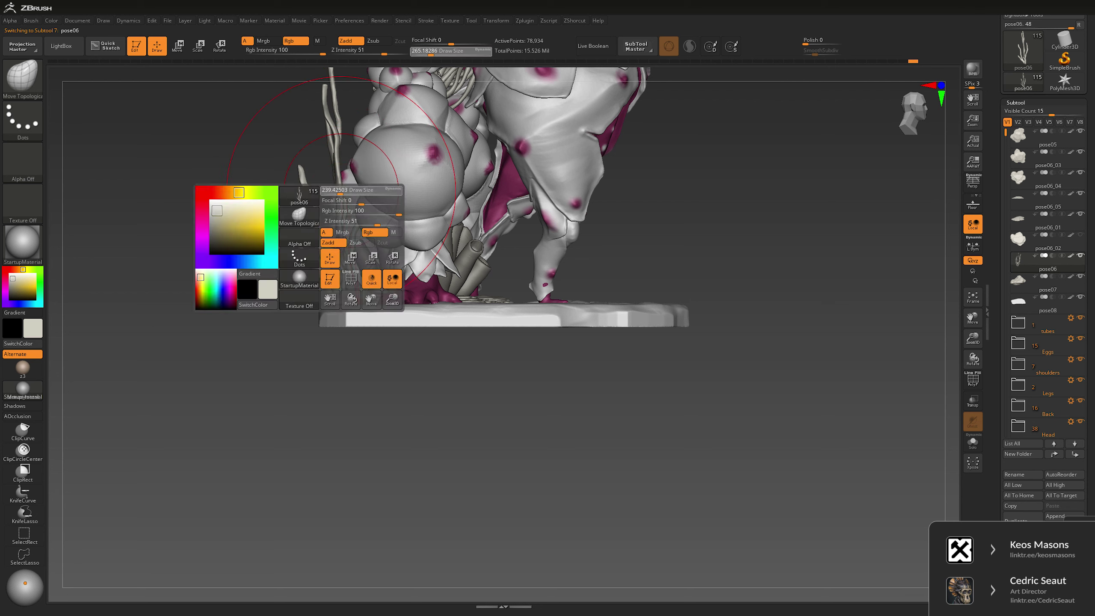
drag(341, 190, 335, 191)
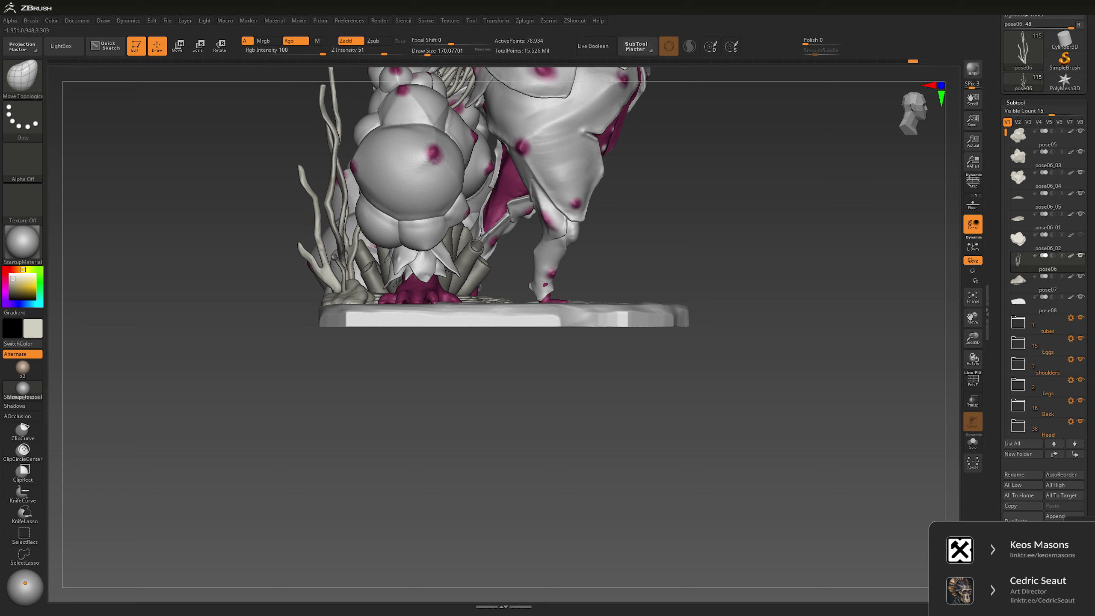
Step: Adjust the upper ends of the tall tendril stems with the Move Topological brush at draw size about 227
alt+right_drag(320, 81, 330, 173)
key(space)
drag(330, 172, 335, 172)
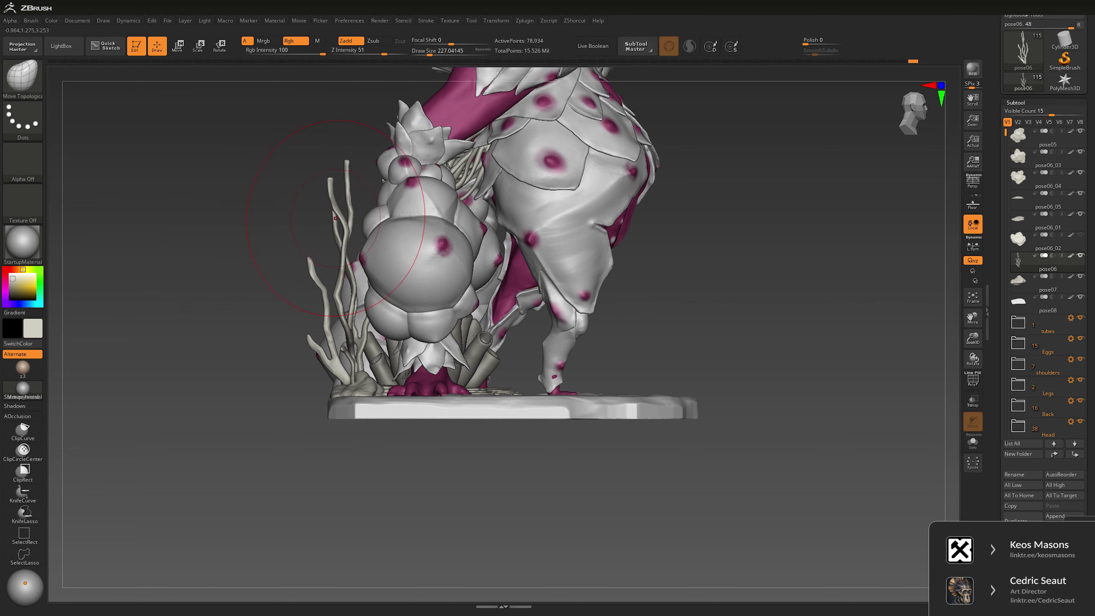
ctrl+right_drag(416, 561, 416, 509)
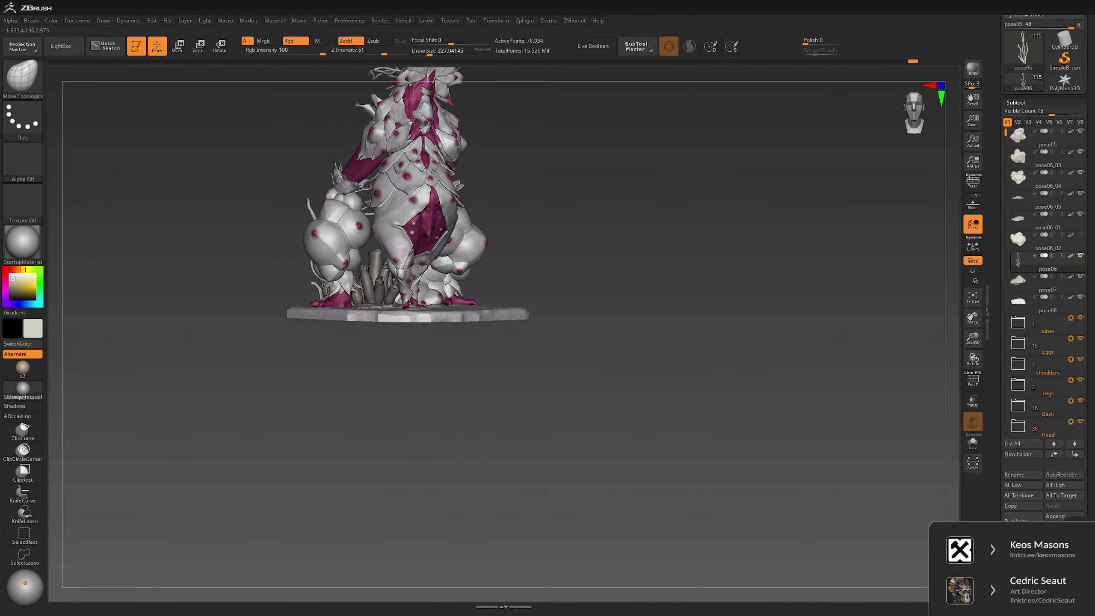
Step: Select the base and insert a primitive sphere on it beside the creature's front foot
key(space)
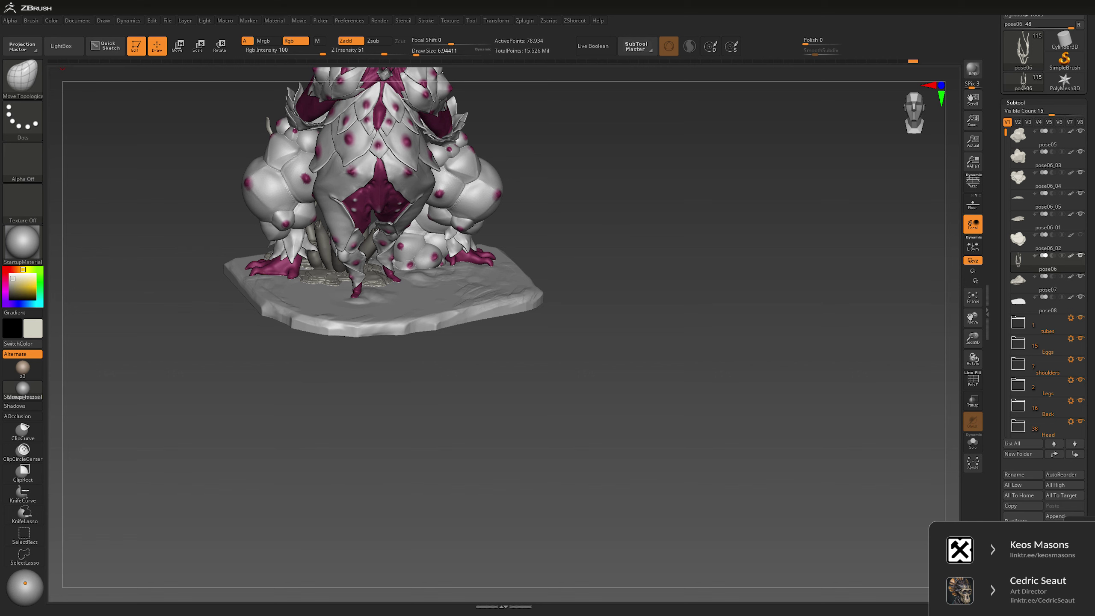
drag(660, 248, 648, 240)
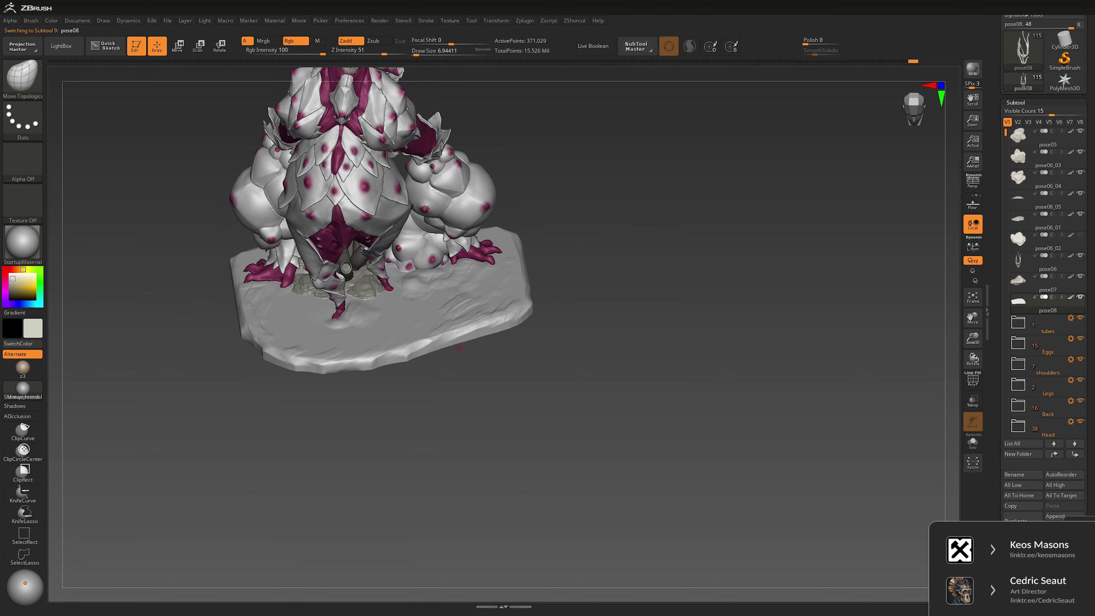
key(b)
click(454, 296)
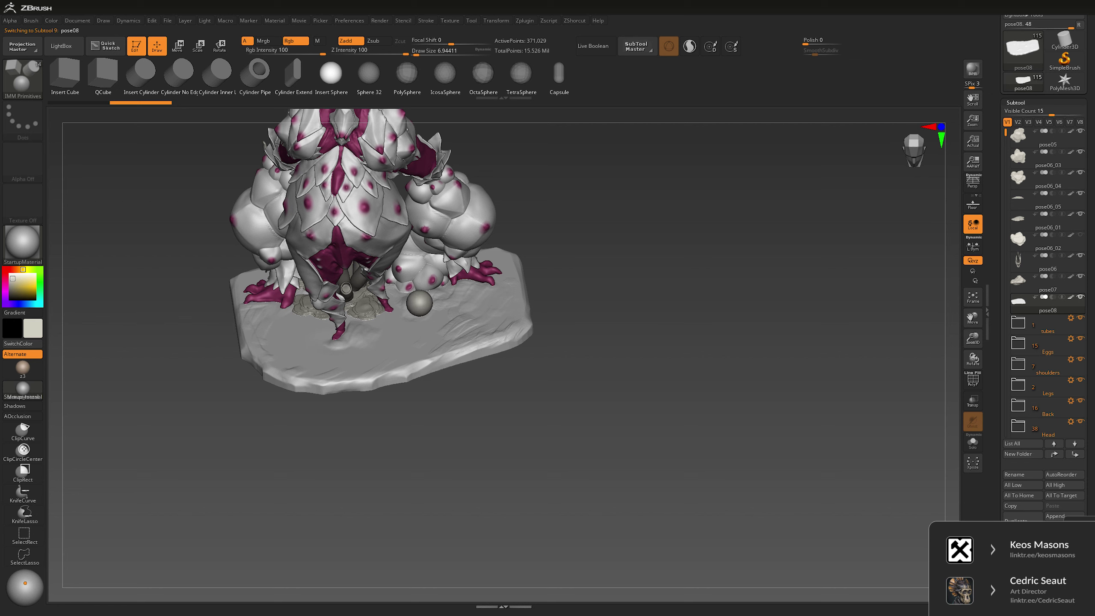
drag(646, 242, 647, 280)
Step: Position the sphere so it is partly sunk into the base, and split it off as its own subtool
key(w)
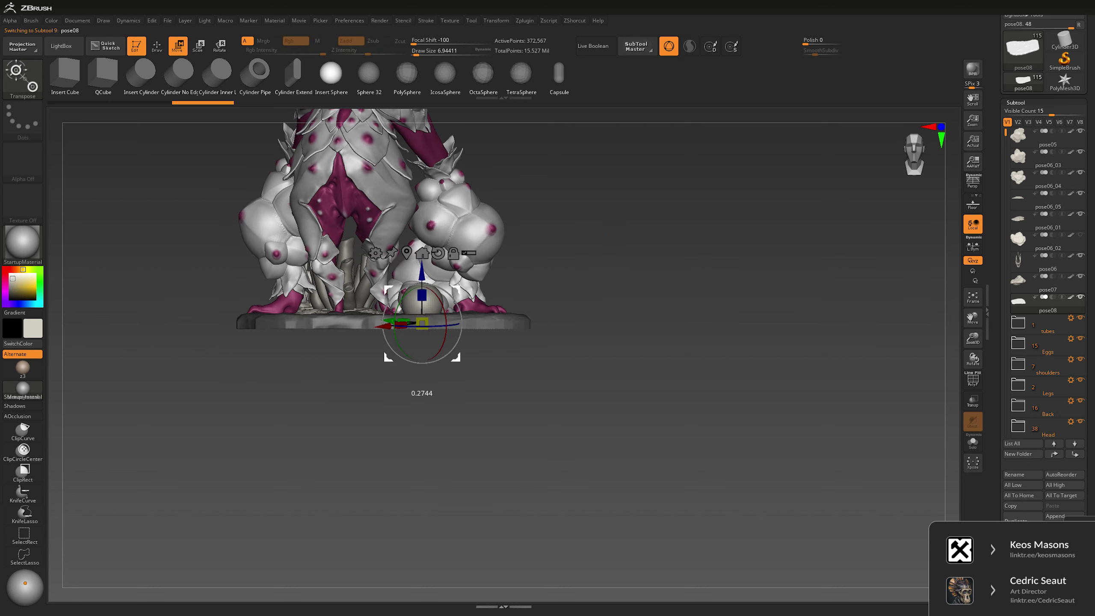
drag(420, 383, 482, 417)
drag(423, 325, 432, 327)
drag(474, 414, 496, 409)
scroll(435, 327, up, 5)
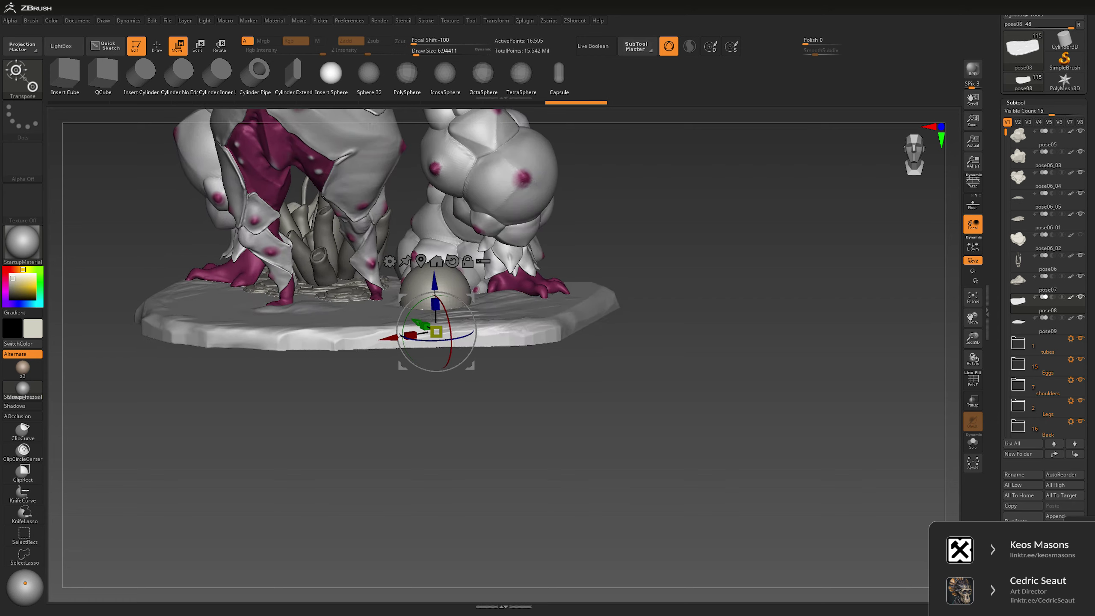
Step: Return to drawing with the Move brush and show the surrounding parts as transparent ghosts around the sphere
key(space)
key(q)
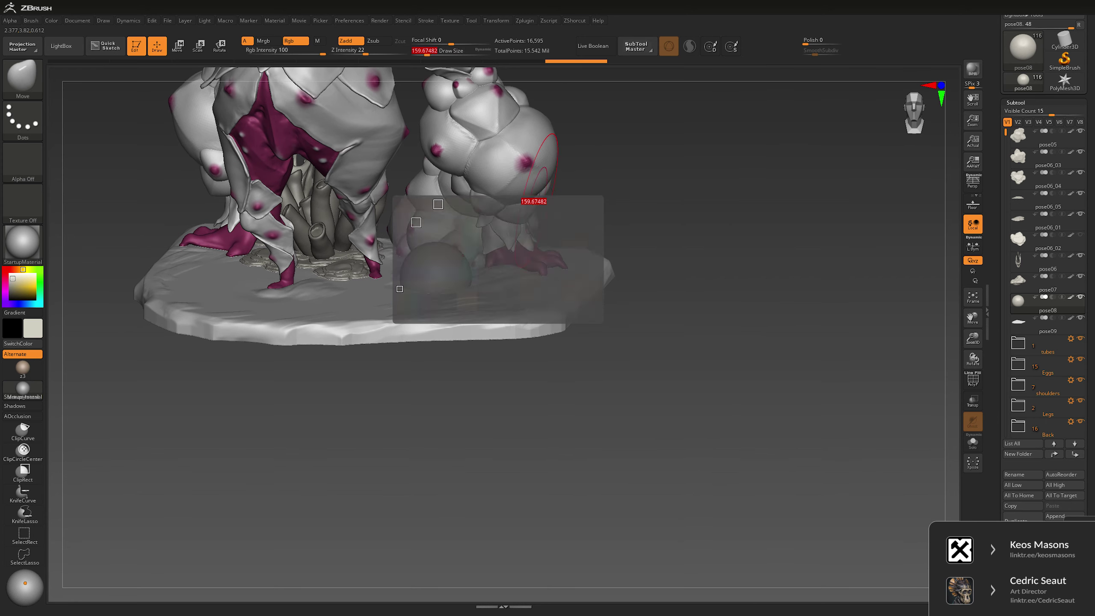
scroll(673, 185, up, 5)
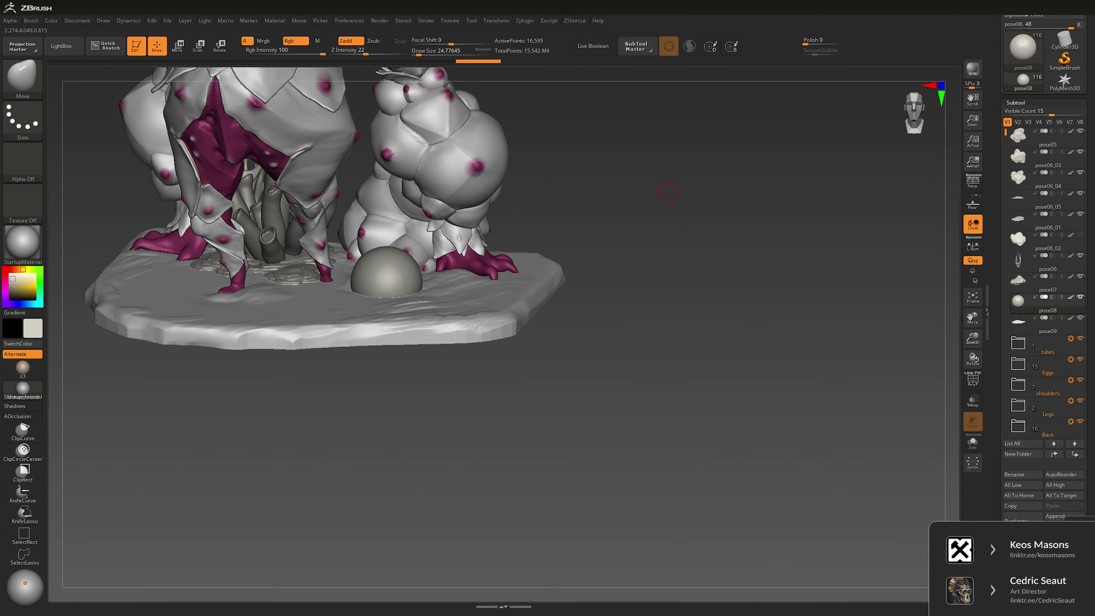
click(973, 401)
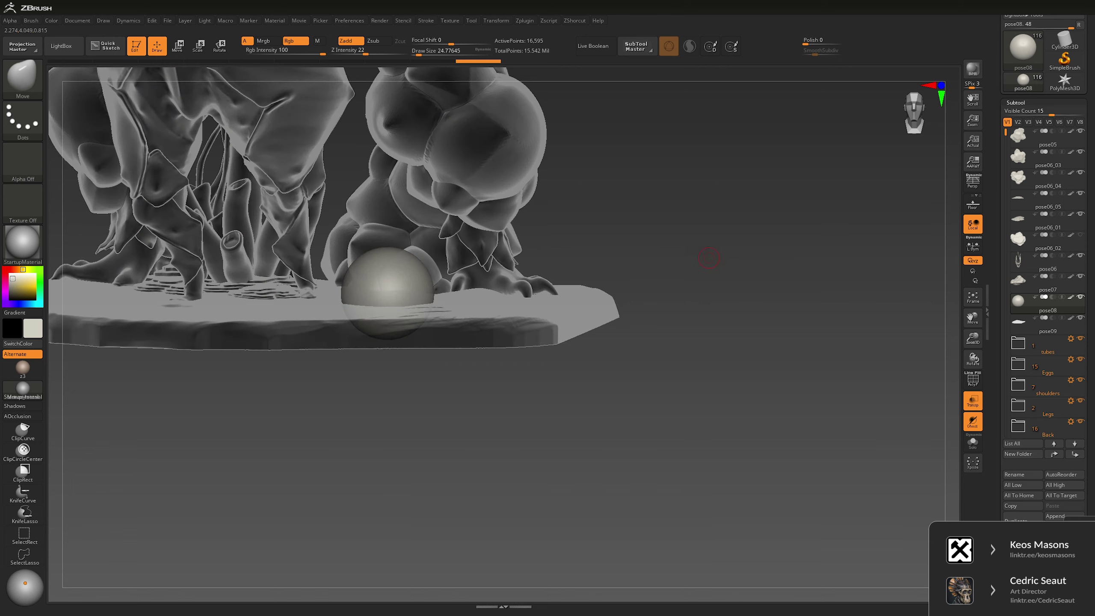
scroll(683, 276, up, 2)
scroll(664, 257, up, 1)
Step: Try to cut the sphere's underside flush with the base surface using ClipCurve, and isolate the result
key(ctrl+shift)
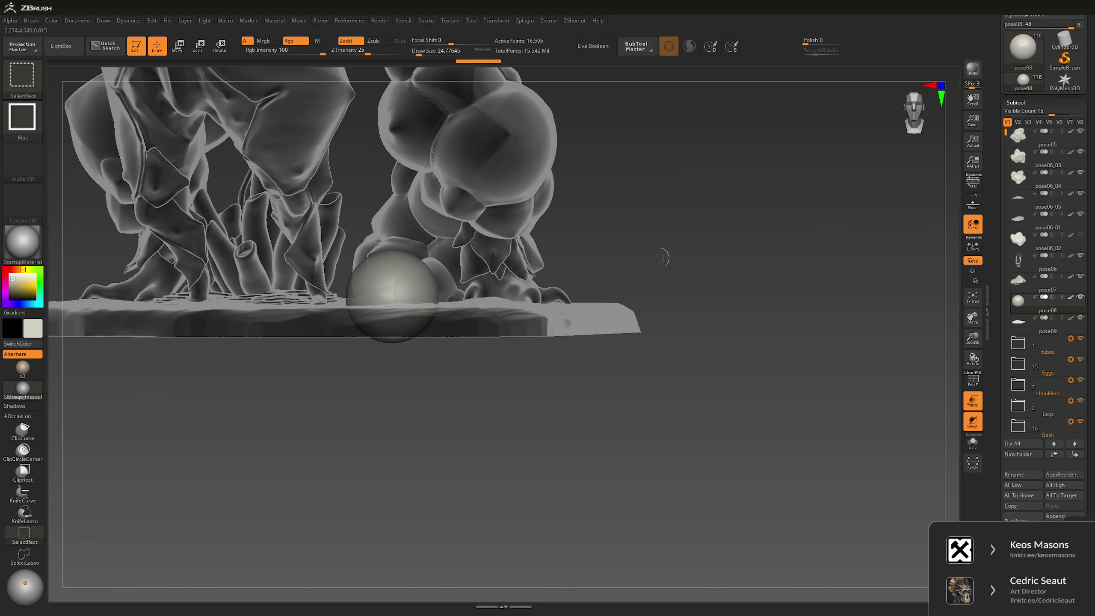
click(23, 431)
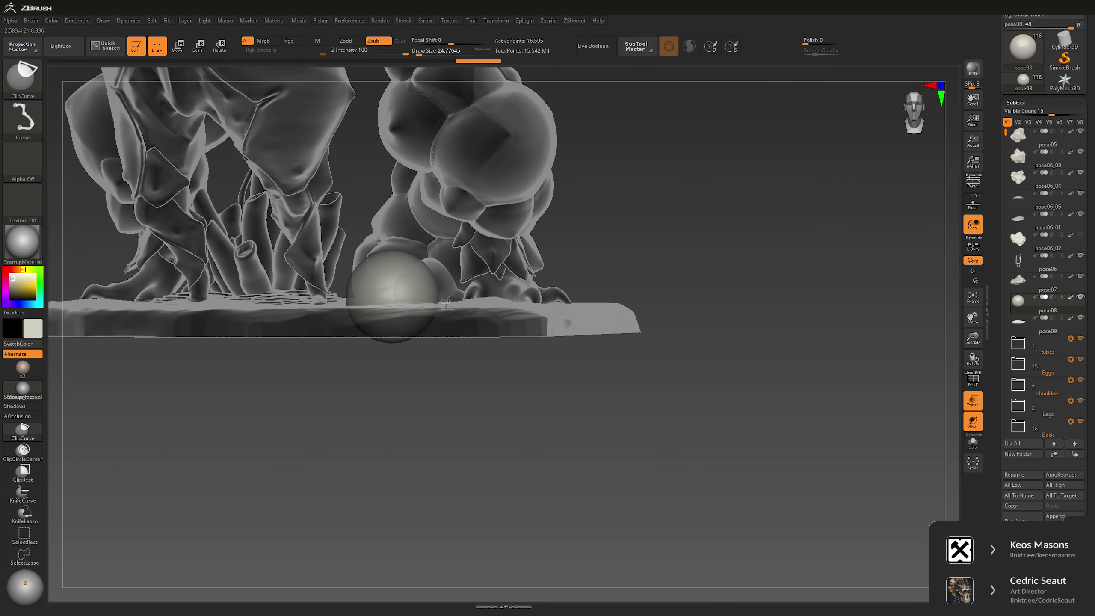
ctrl+shift+drag(349, 304, 348, 304)
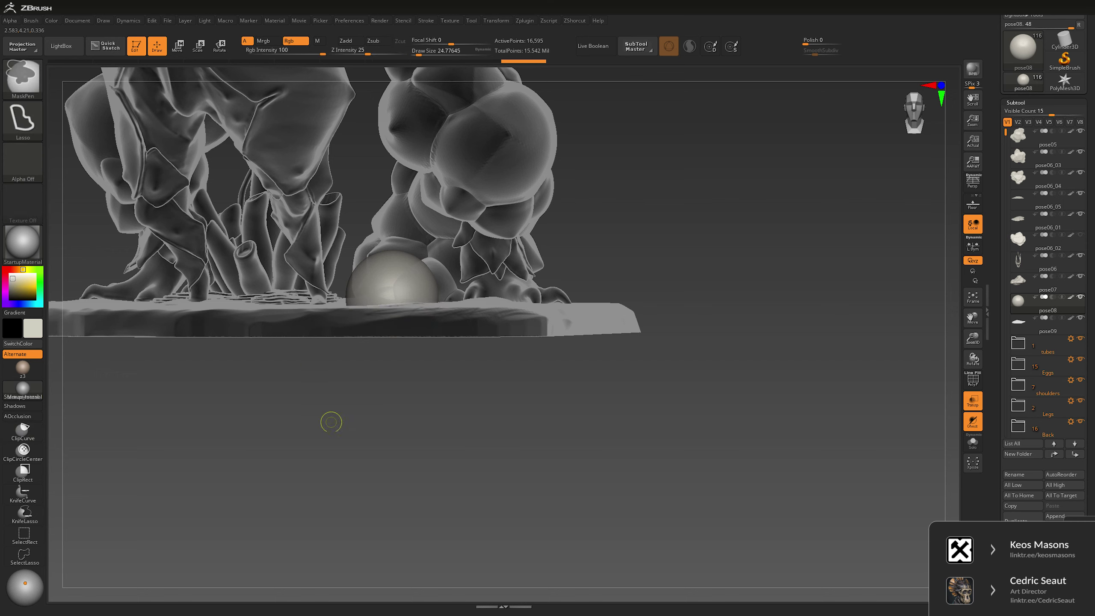
key(alt+s)
drag(410, 446, 380, 309)
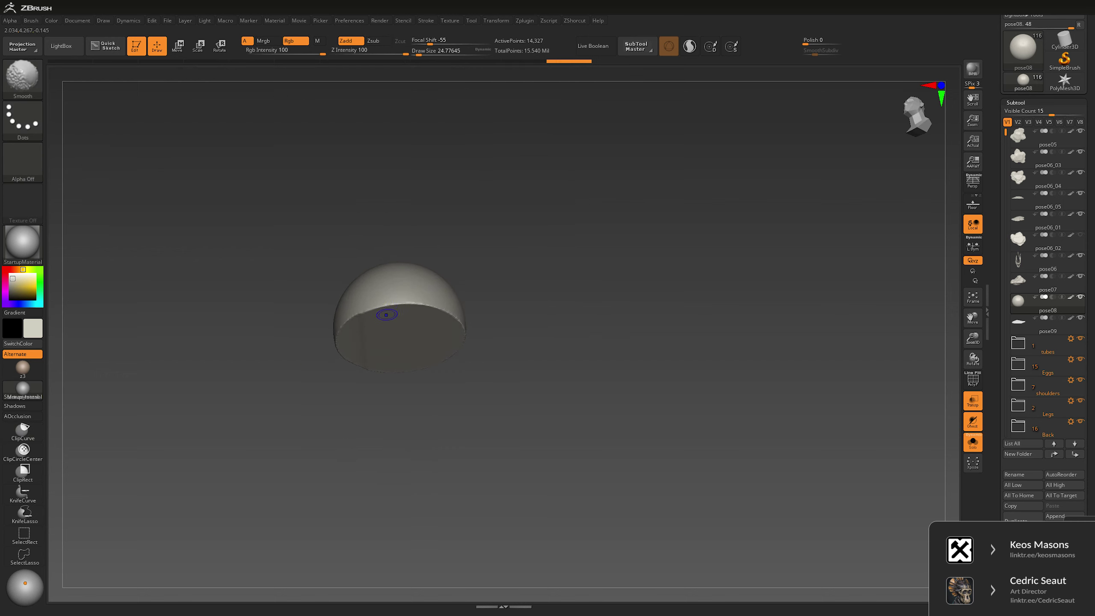
Step: Try smoothing the dome's cut edge at draw size about 38, and undo both the smoothing and the clip
key(shift)
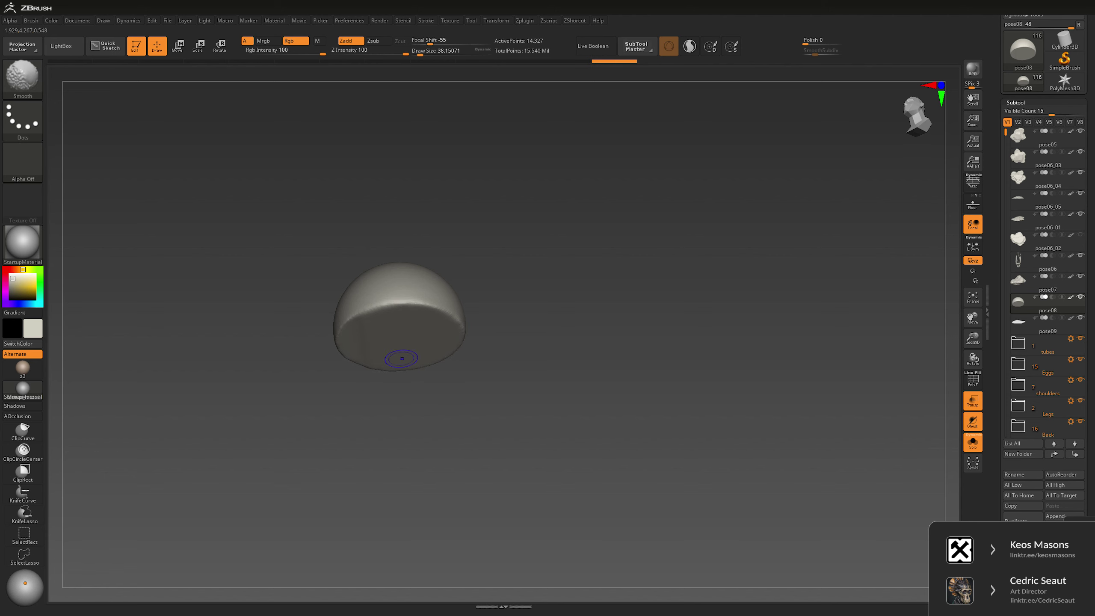
drag(391, 360, 611, 274)
key(alt+s)
drag(759, 242, 708, 259)
key(alt+s)
key(space)
key(alt+s)
drag(796, 260, 797, 268)
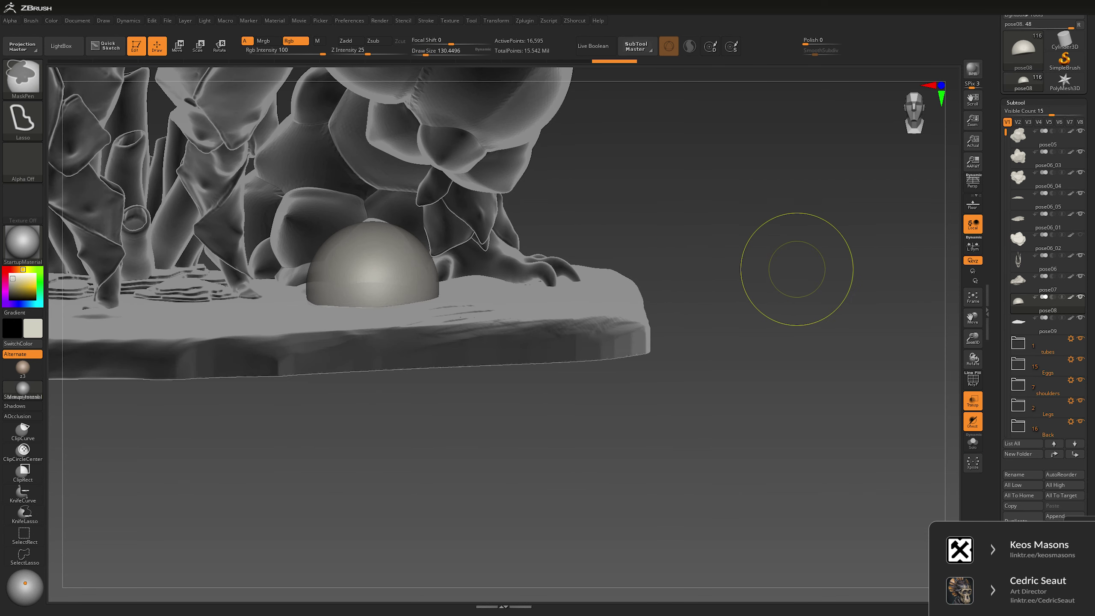
ctrl+shift+click(797, 268)
Step: Raise the full sphere slightly so that more of it stands above the base
key(w)
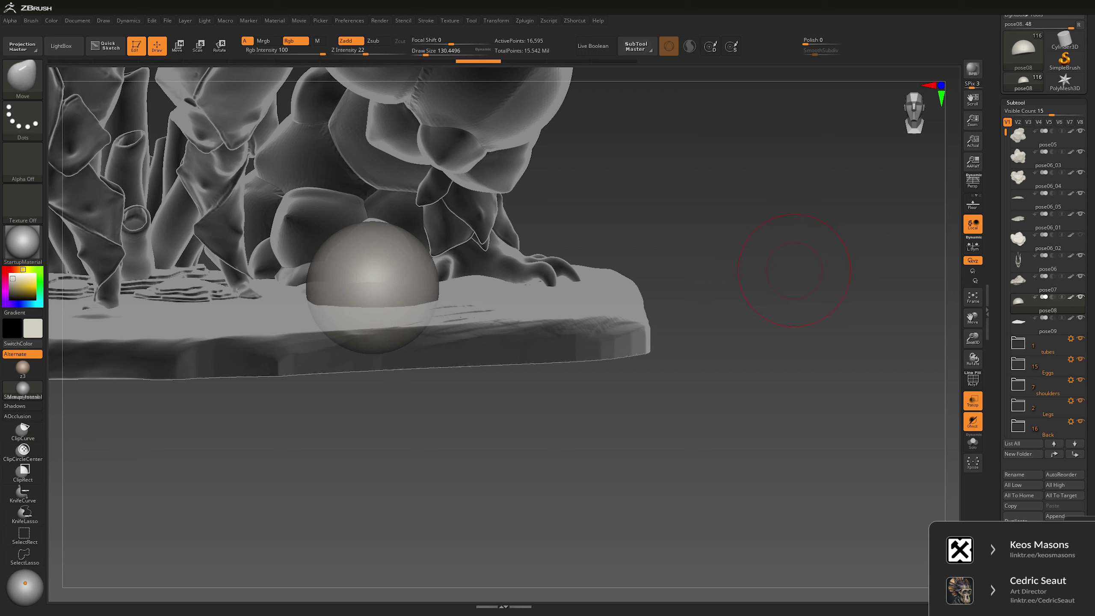
drag(371, 302, 372, 285)
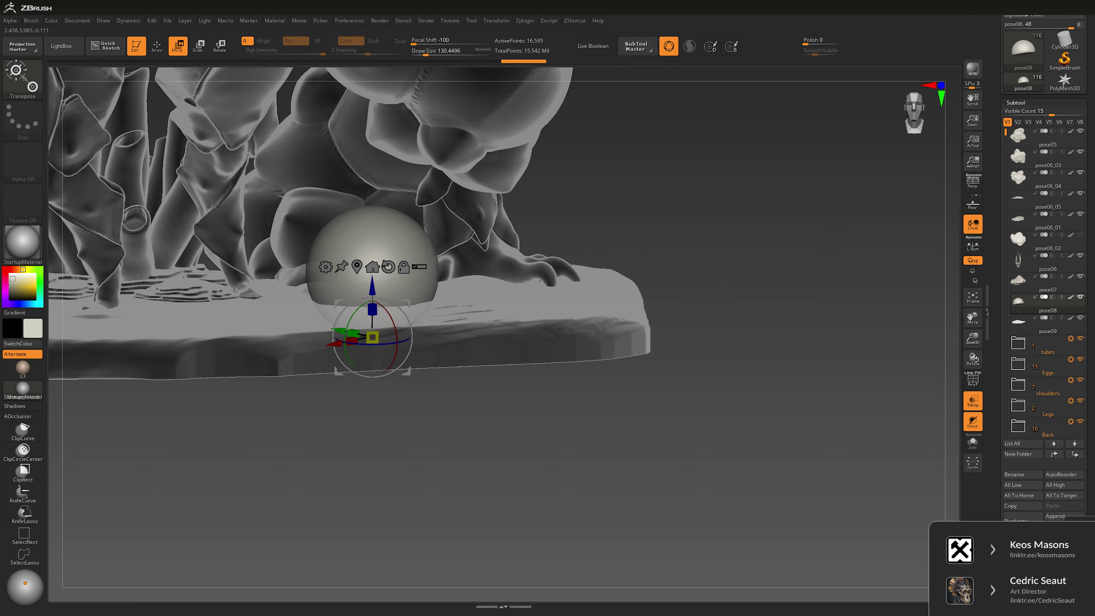
drag(796, 267, 796, 254)
key(q)
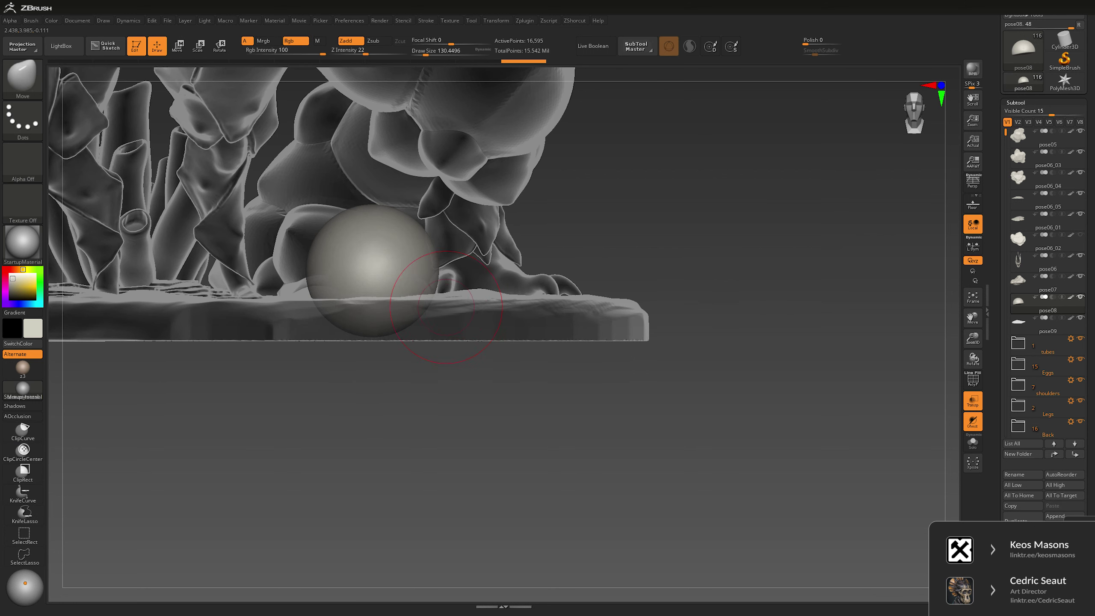
Step: Clip the raised sphere's underside along the base surface and smooth the cut edge at draw size about 49
ctrl+shift+drag(412, 296, 297, 298)
click(972, 442)
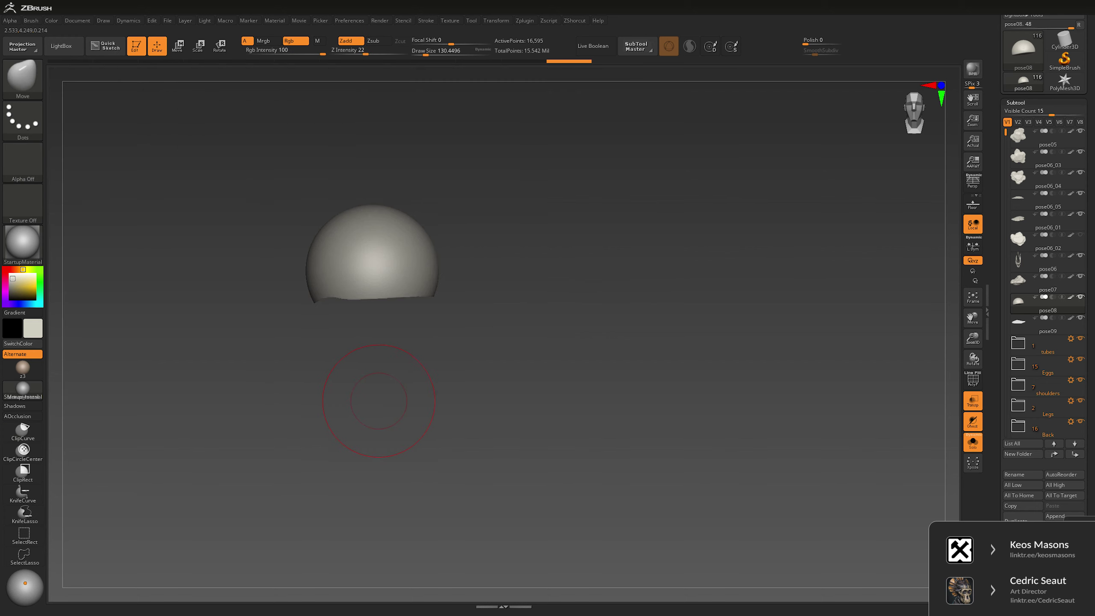
key(space)
drag(487, 185, 463, 185)
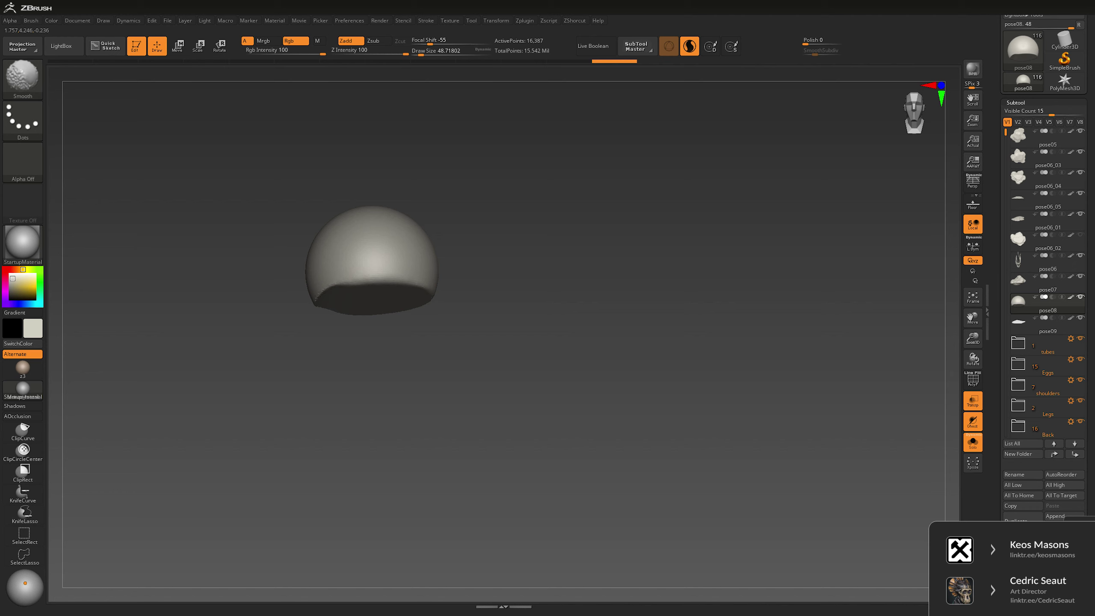
drag(603, 388, 603, 280)
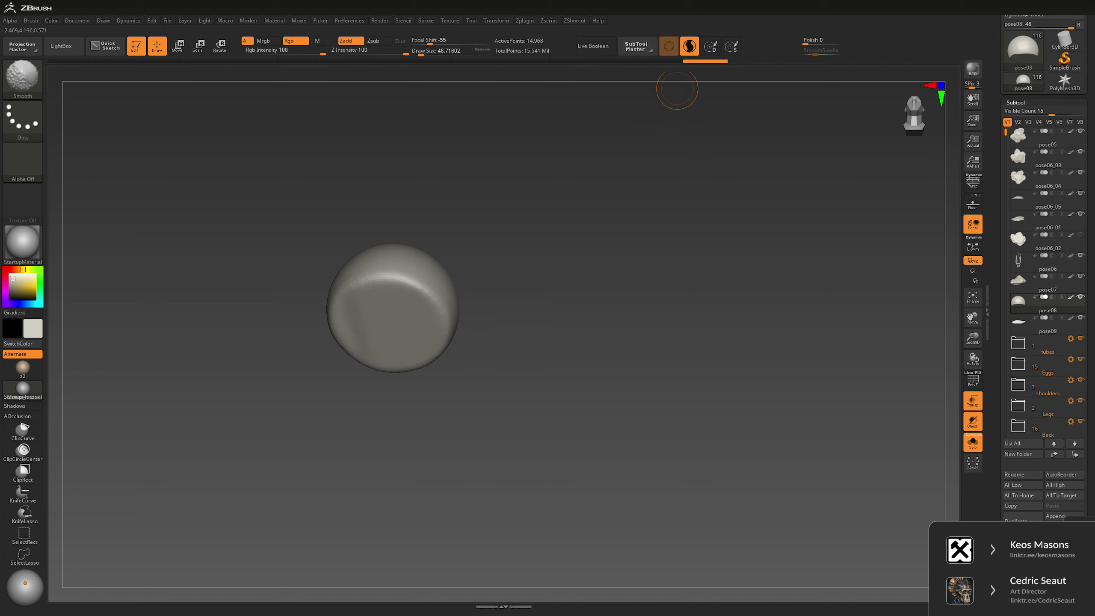
Step: Leave the isolated view and turn off the ghost transparency to show the full solid model around the dome
key(b)
key(m)
key(v)
drag(613, 138, 589, 181)
key(shift+alt+s)
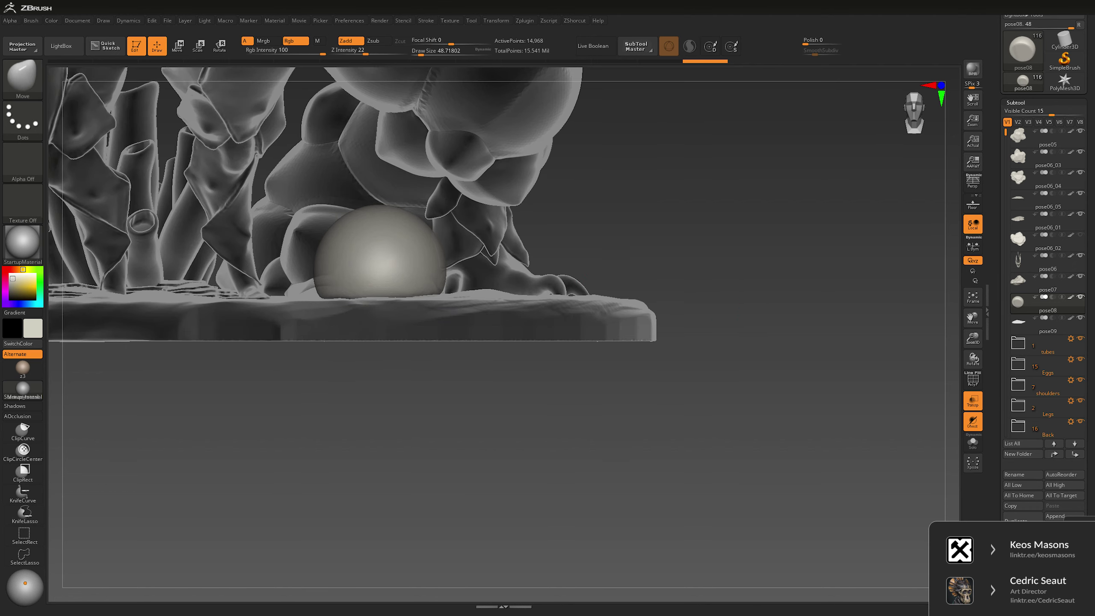
key(shift+alt+t)
drag(732, 410, 854, 423)
key(f)
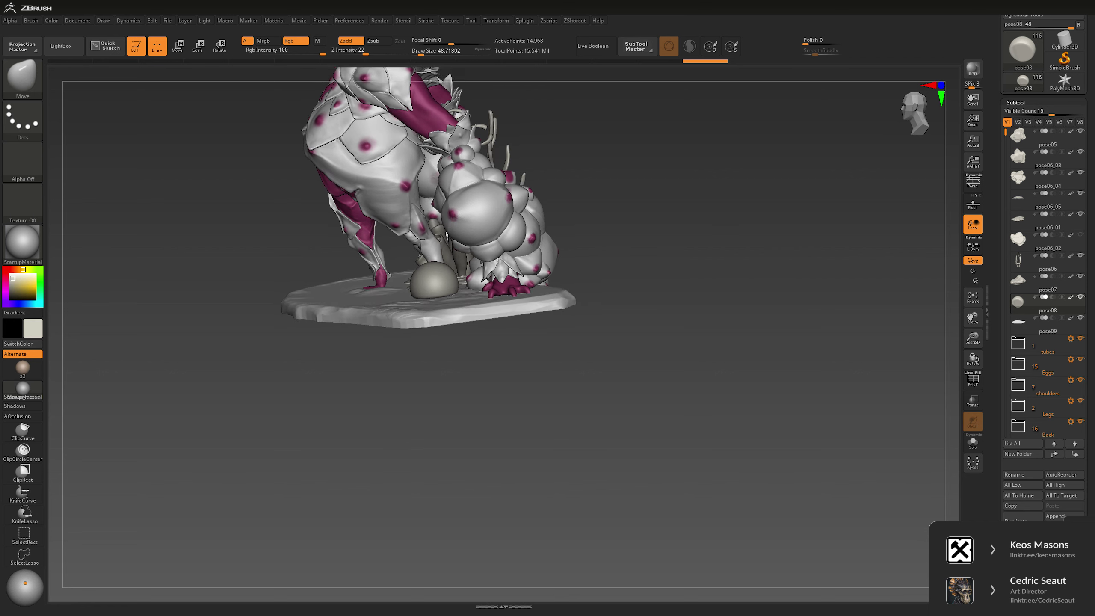
Step: Refine the dome's shape with the Move brush at draw sizes of about 192 and 67
scroll(427, 274, up, 2)
key(space)
drag(427, 243, 441, 243)
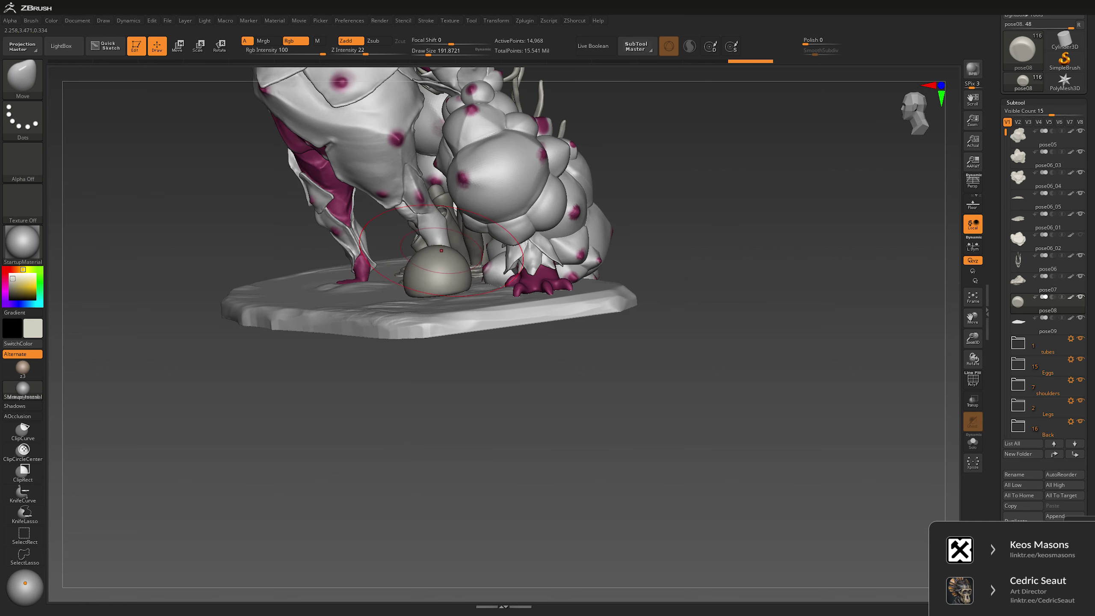
mouse_move(656, 223)
mouse_down()
mouse_move(462, 252)
mouse_move(495, 259)
mouse_move(479, 267)
mouse_move(462, 251)
mouse_move(687, 287)
mouse_up()
key(space)
scroll(462, 251, down, 3)
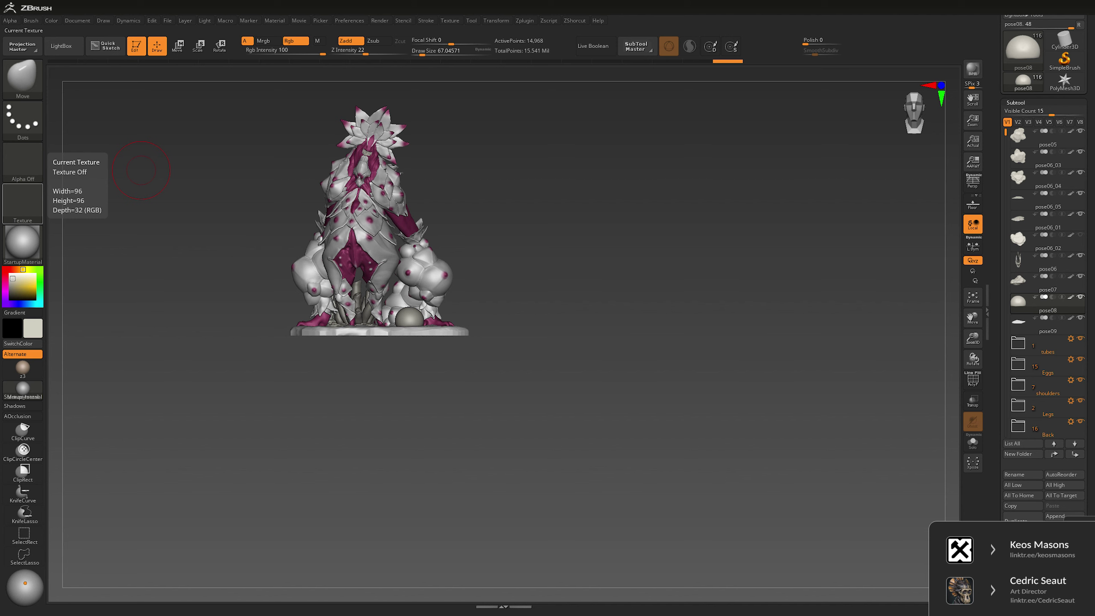
Step: Insert a sphere on the base beside the dome with the IMM Primitives brush and split it into its own subtool
right_drag(352, 265, 587, 233)
alt+click(456, 341)
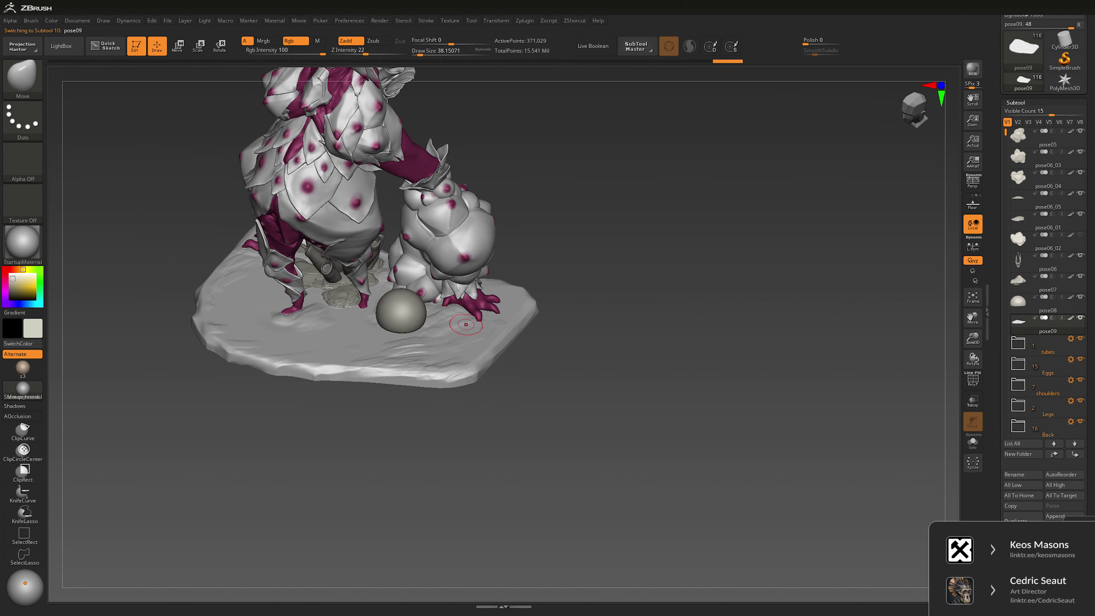
key(b)
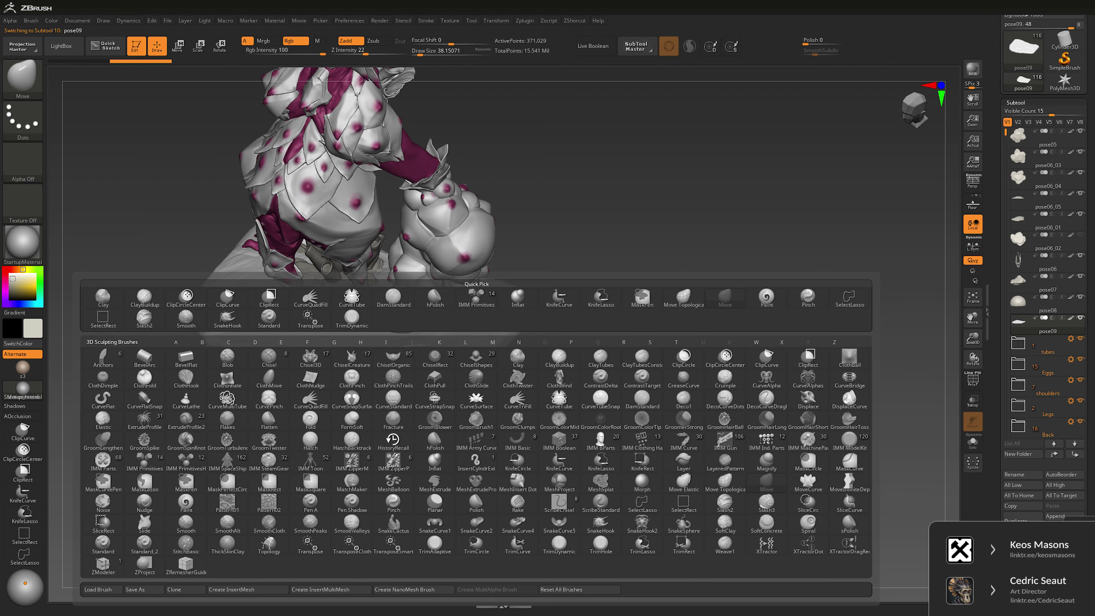
click(476, 298)
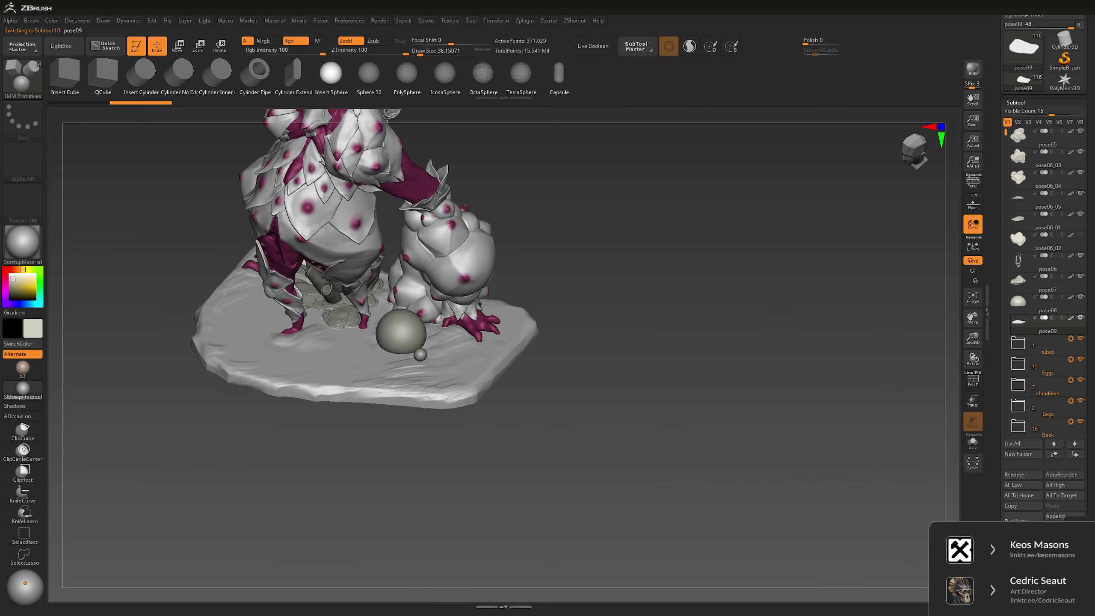
drag(425, 343, 425, 345)
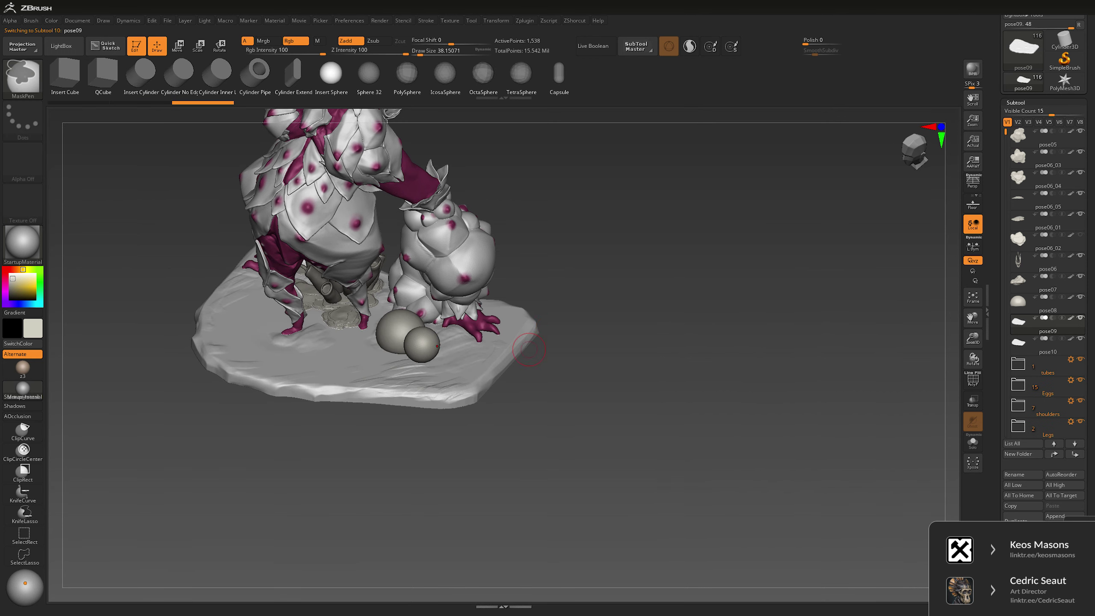
Step: Sink the new sphere into the base beside the dome with the Move brush at draw size about 181
shift+right_drag(424, 342, 436, 302)
key(b)
key(m)
key(v)
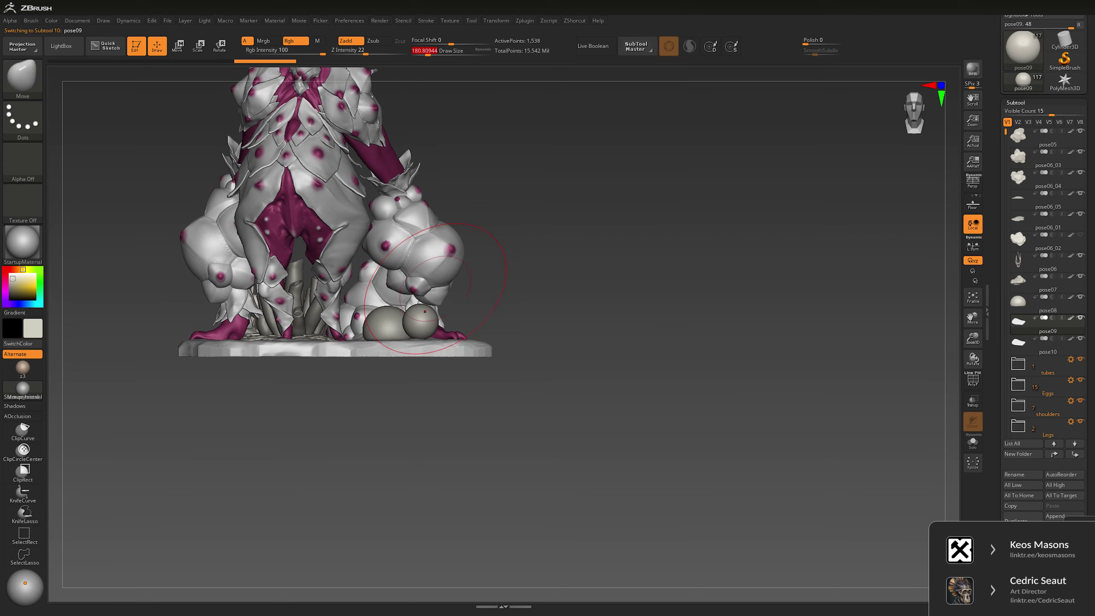
drag(471, 308, 462, 315)
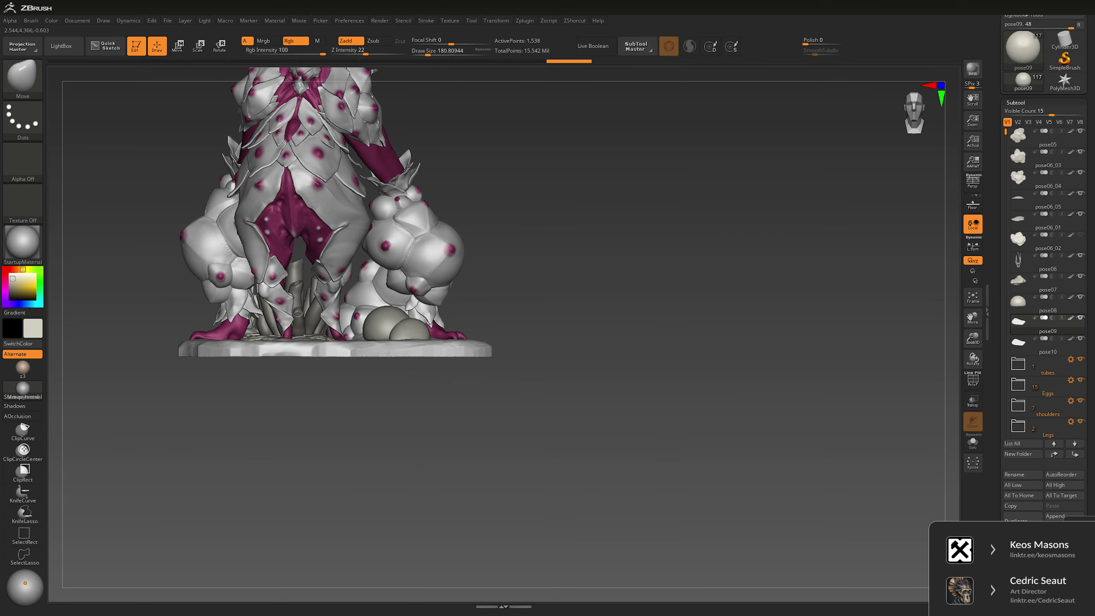
Step: Sculpt the sunken sphere into a folded, rocky mound with ClayBuildup at draw size about 25 and Z intensity 5
mouse_move(462, 315)
right_down()
mouse_move(413, 324)
mouse_move(432, 276)
right_up()
key(b)
key(c)
key(b)
key(space)
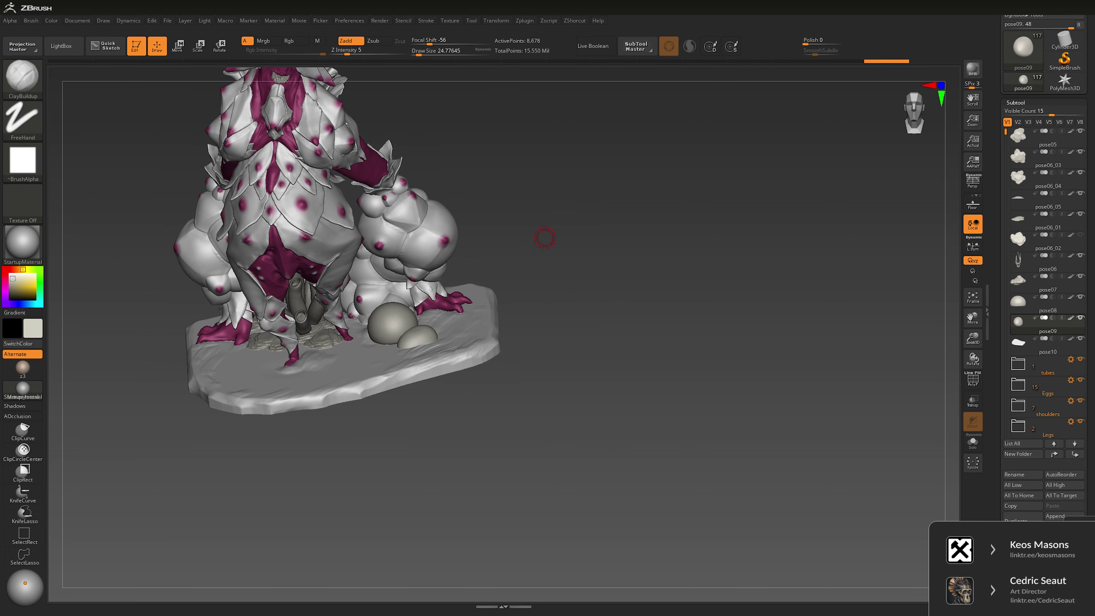
right_drag(548, 237, 428, 339)
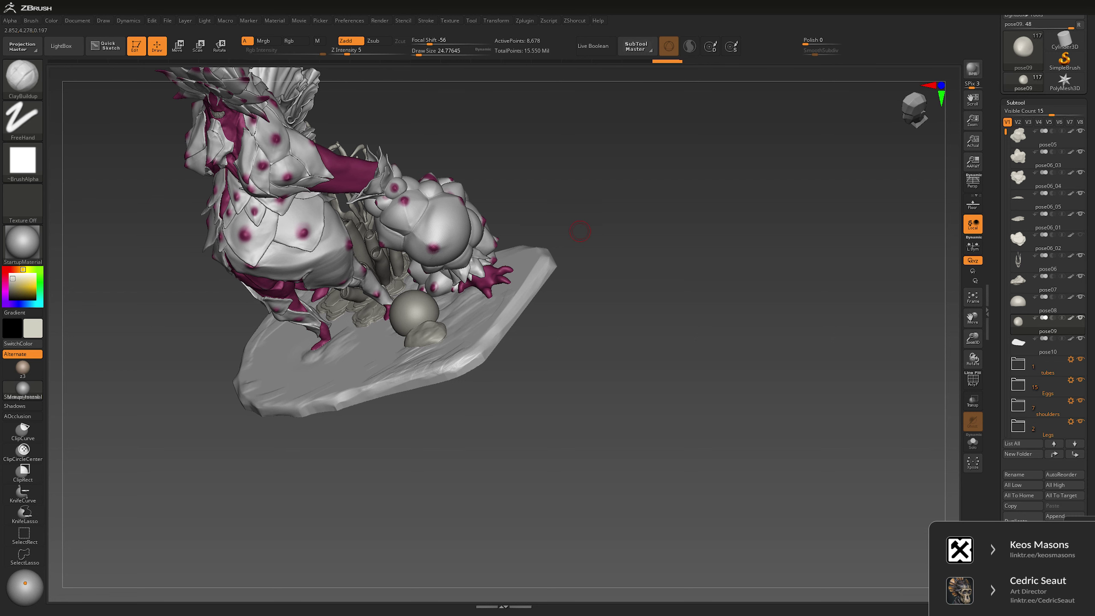
right_drag(646, 280, 638, 327)
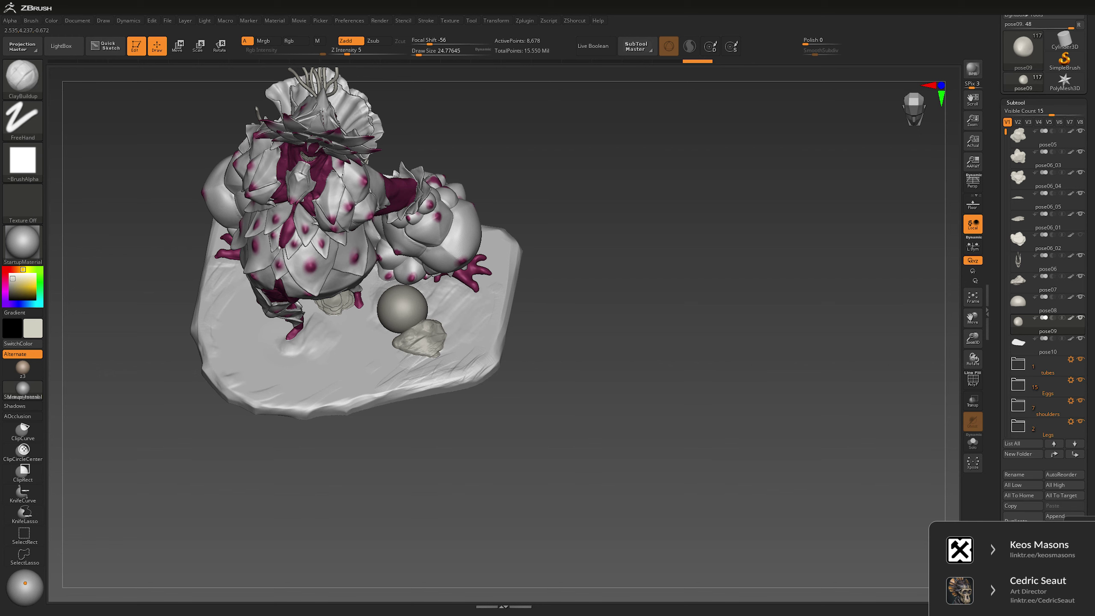
right_drag(436, 323, 446, 326)
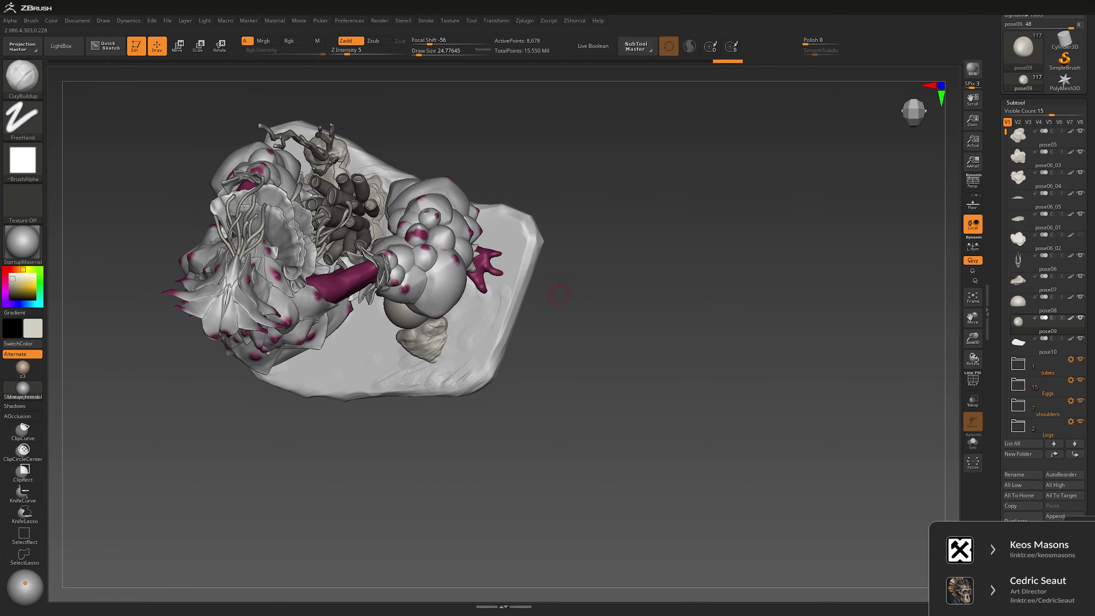
right_drag(559, 294, 413, 348)
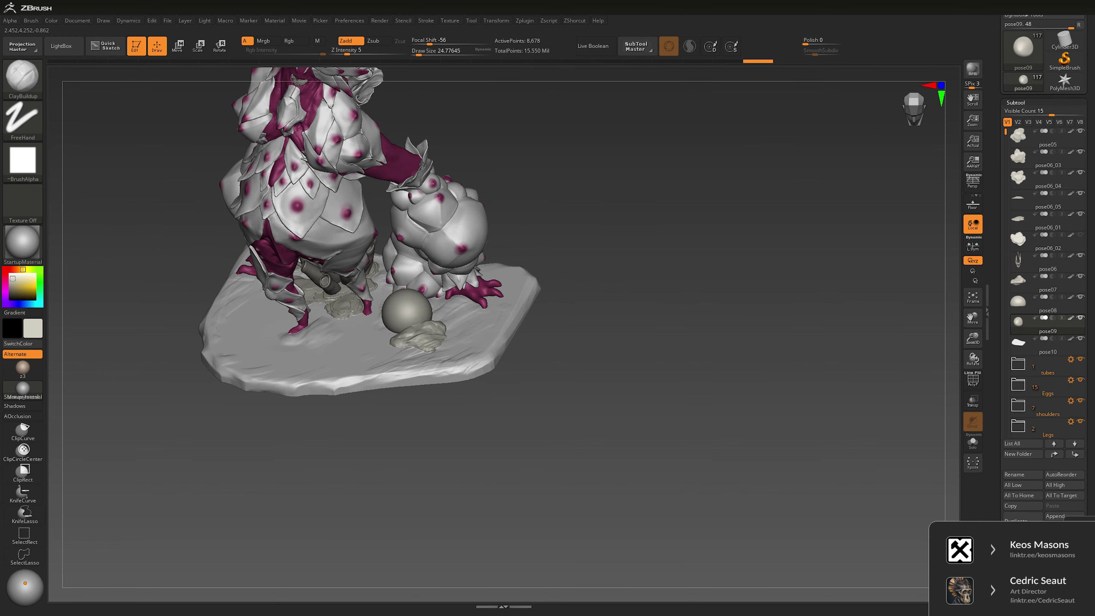
Step: Isolate the folded mound, build up its hidden sides with ClayBuildup, and restore the full model
alt+click(416, 339)
key(shift+s)
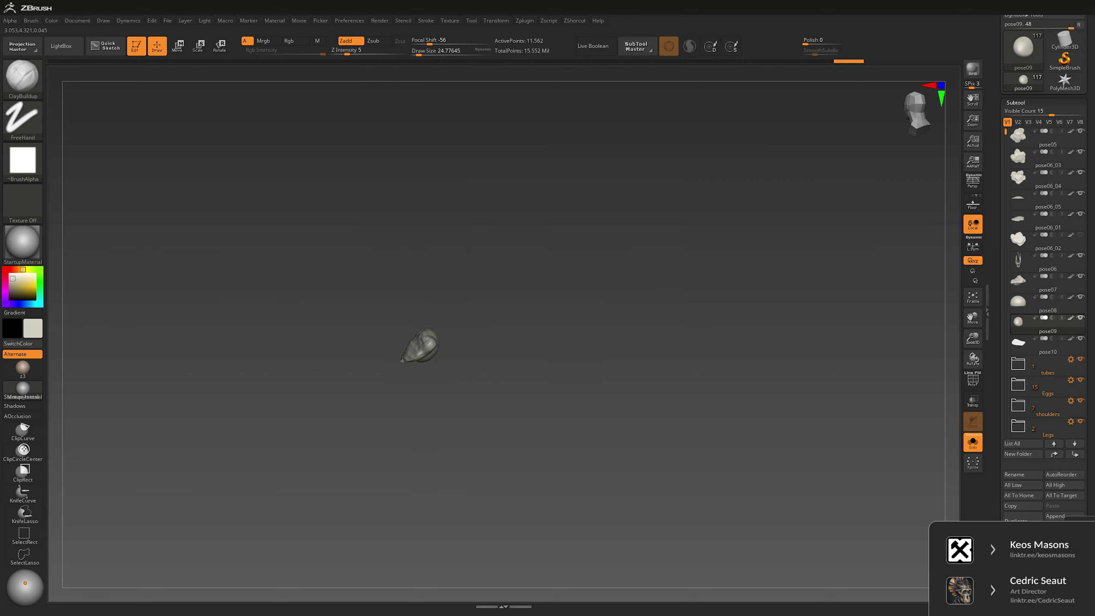
right_drag(424, 343, 448, 331)
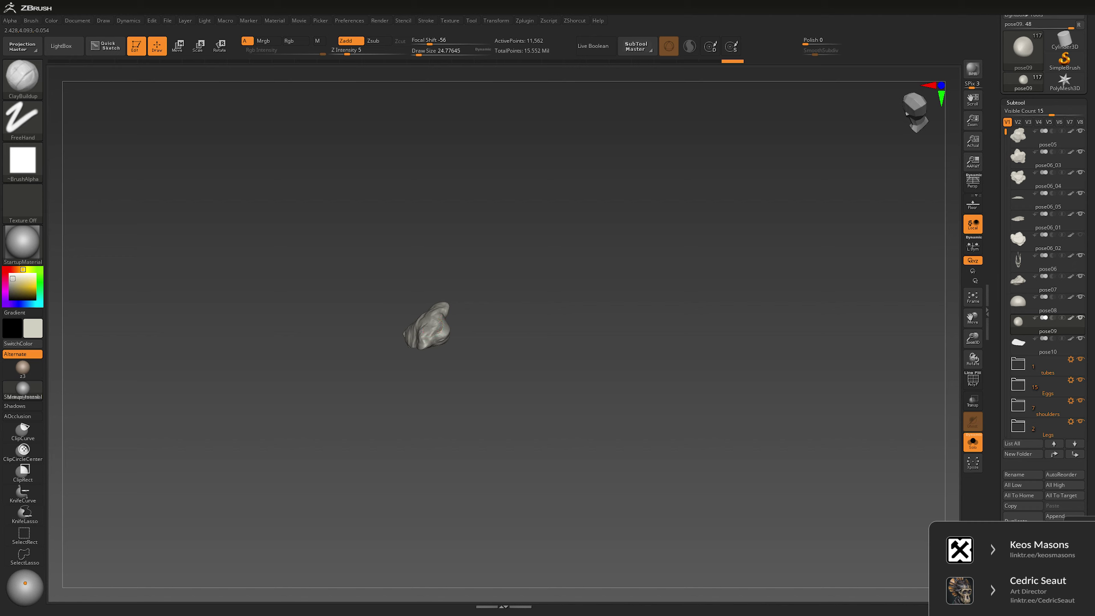
right_drag(425, 337, 450, 332)
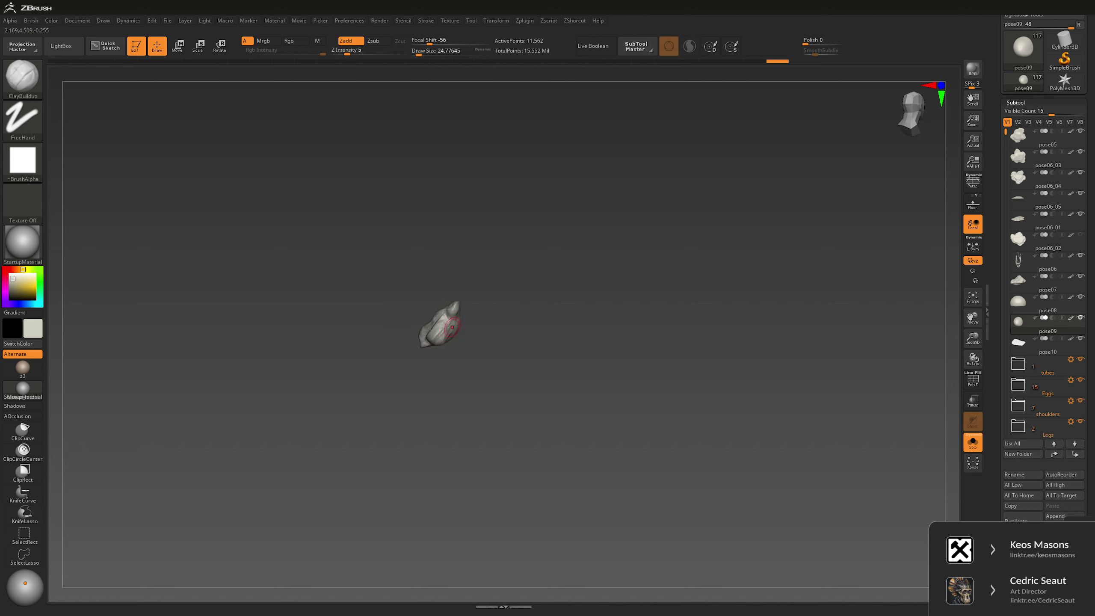
mouse_move(498, 281)
right_down()
mouse_move(509, 279)
mouse_move(472, 303)
mouse_move(606, 215)
right_up()
click(973, 442)
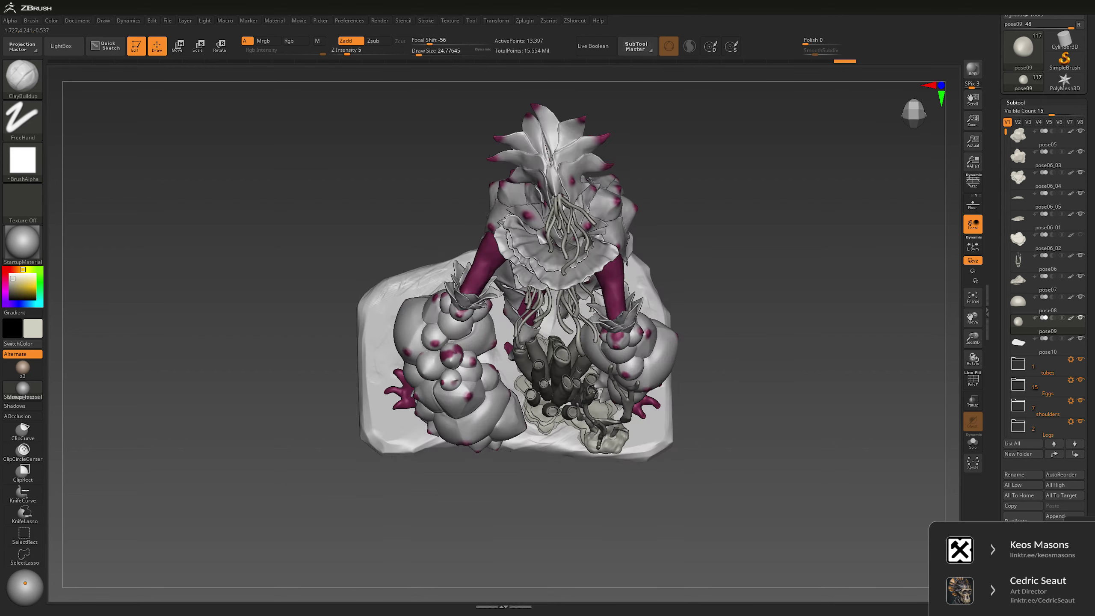
Step: Reshape the mound against the dome and base with the Move brush at draw size about 140
right_drag(767, 278, 806, 224)
key(b)
key(m)
key(v)
right_drag(472, 319, 469, 300)
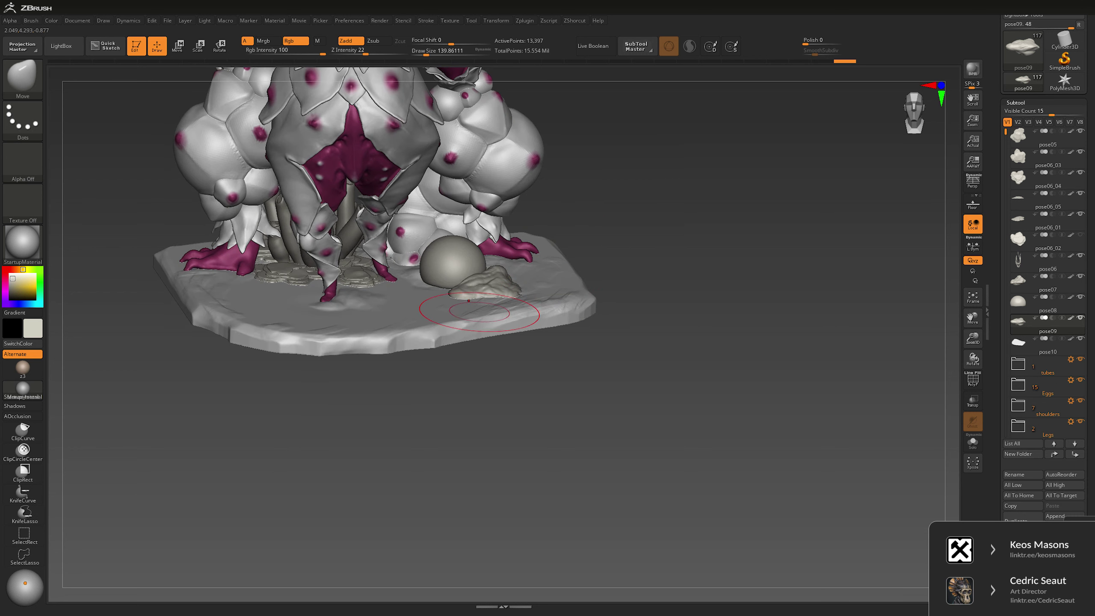
Step: Add finer folds to the mound with ClayBuildup, reducing the draw size to about 18
key(b)
key(c)
key(b)
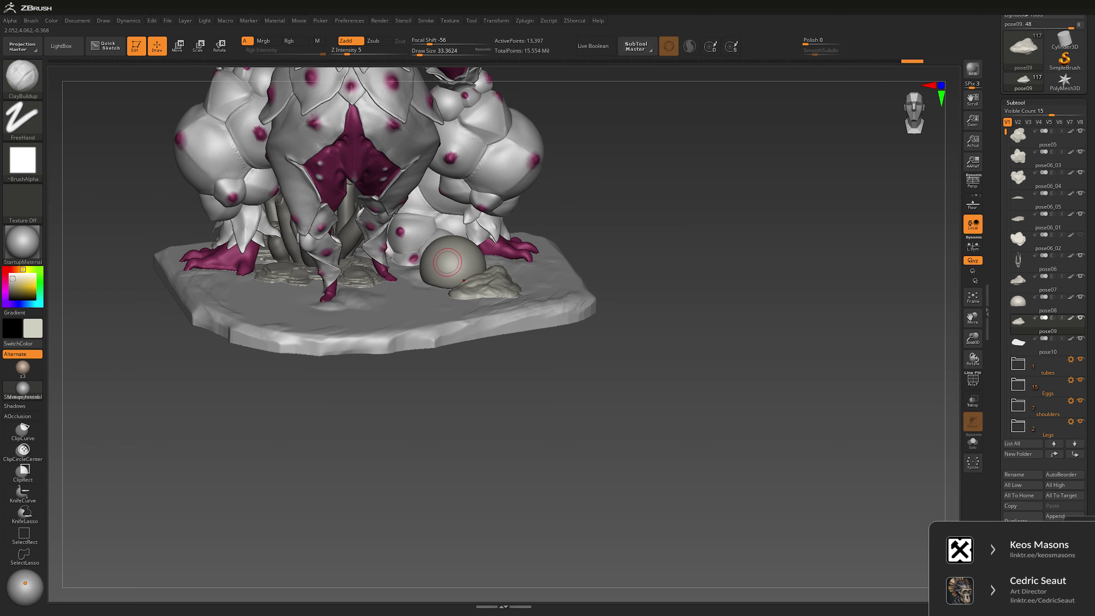
right_drag(447, 261, 448, 280)
key(space)
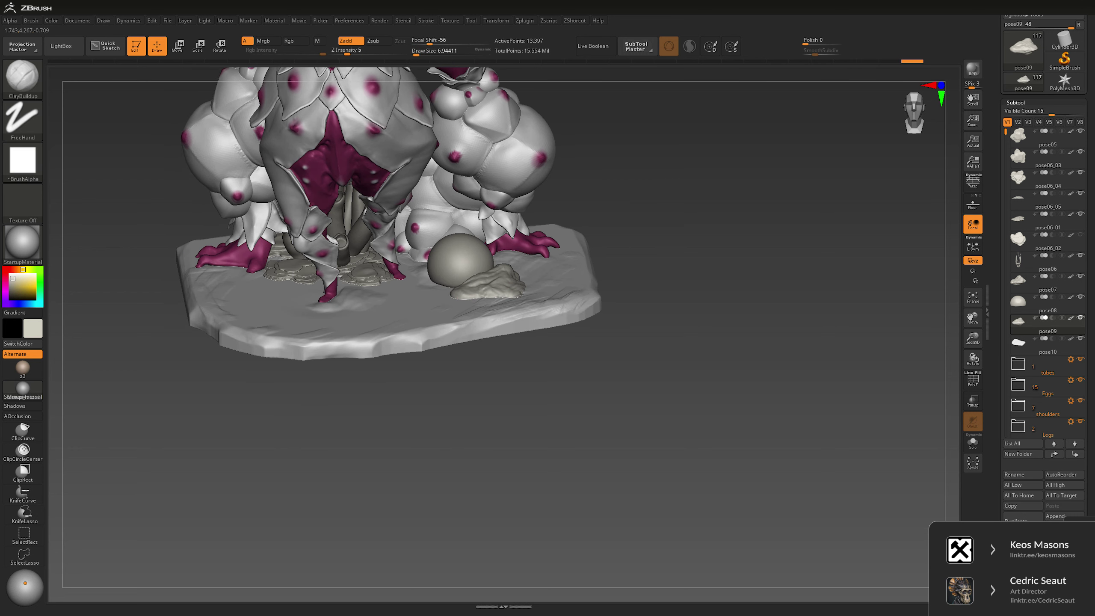
key(space)
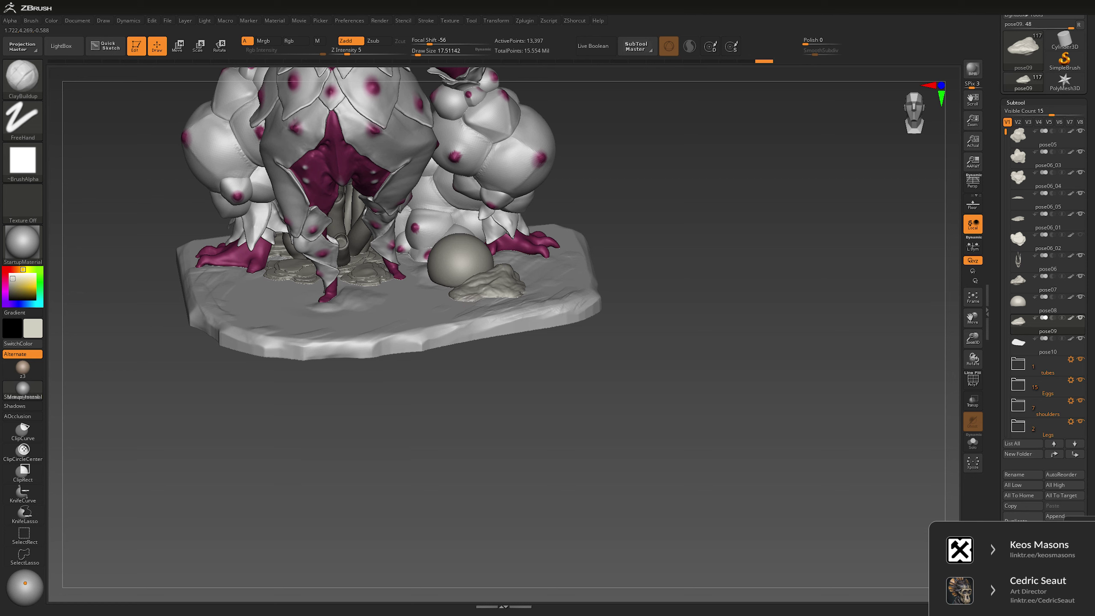
Step: Adjust the mound's lower edge with the Move brush at draw size about 43
key(b)
key(m)
key(v)
key(b)
key(c)
key(b)
key(b)
key(m)
key(v)
key(space)
drag(470, 280, 479, 280)
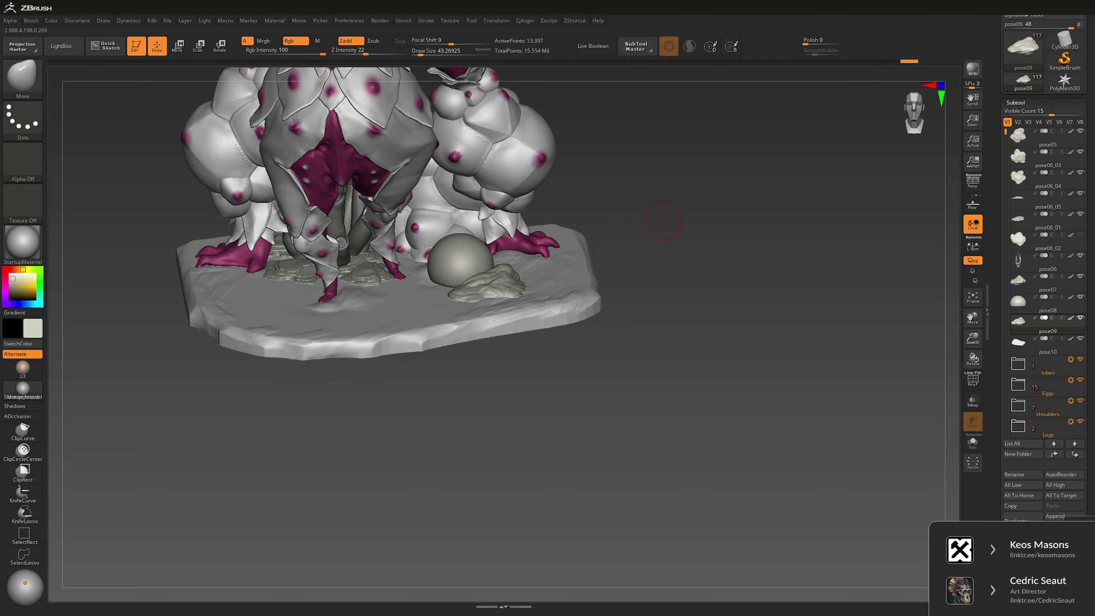
Step: Select the dome, then reposition and tilt it slightly so that it sits against the mound
shift+drag(450, 388, 466, 370)
key(w)
alt+click(478, 268)
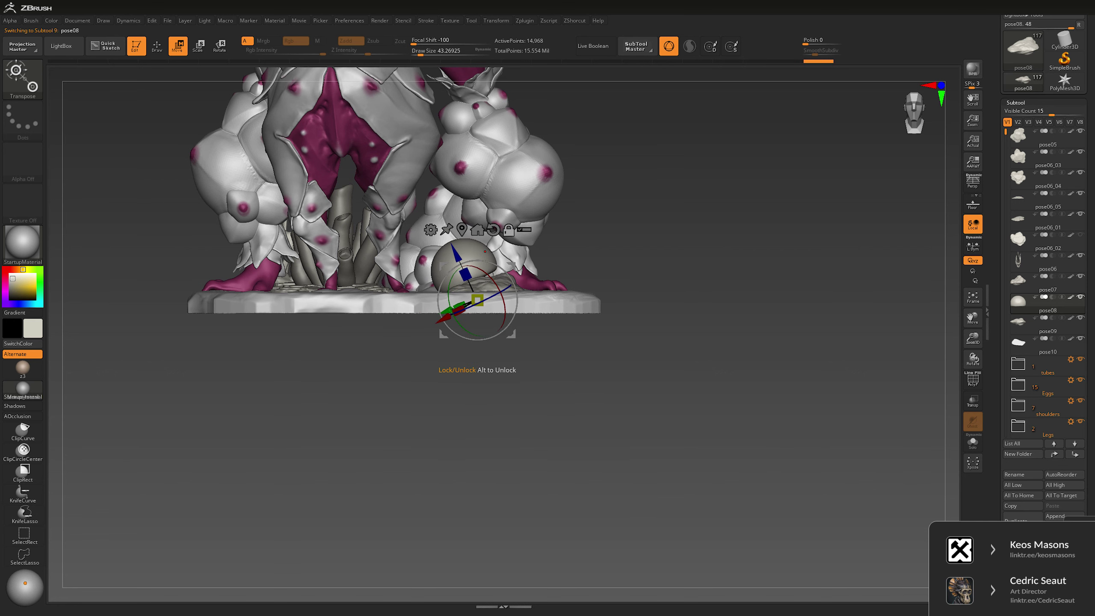
drag(647, 410, 578, 414)
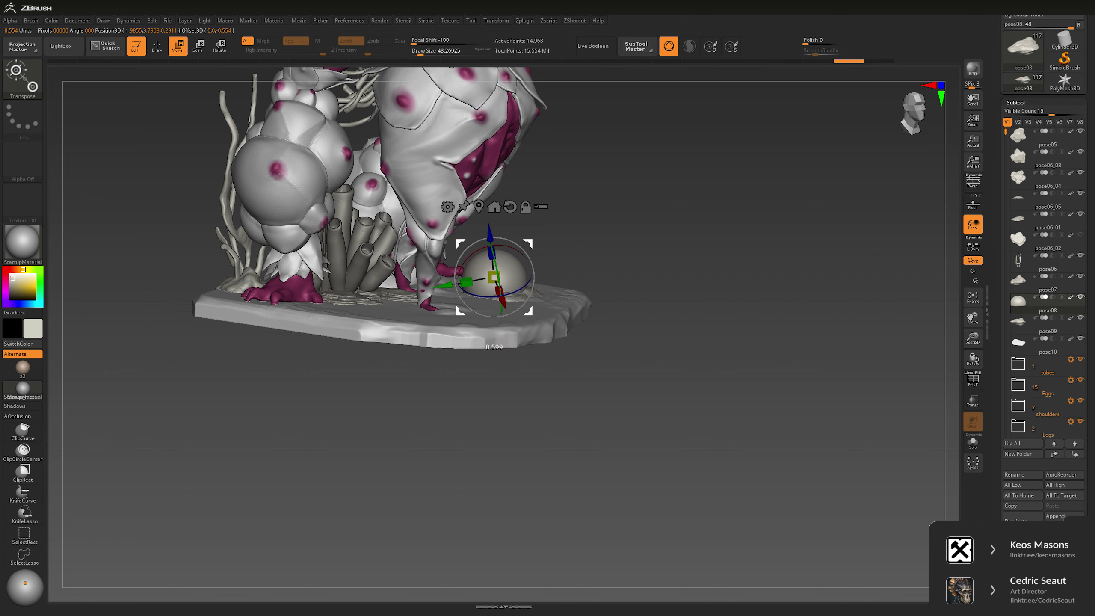
drag(647, 410, 732, 410)
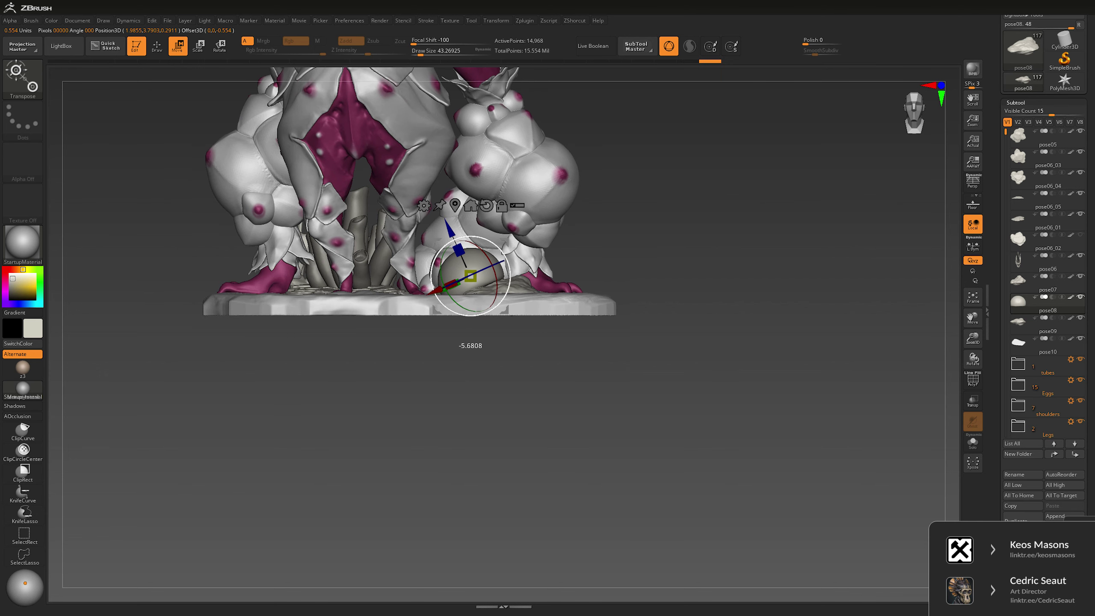
drag(502, 302, 492, 310)
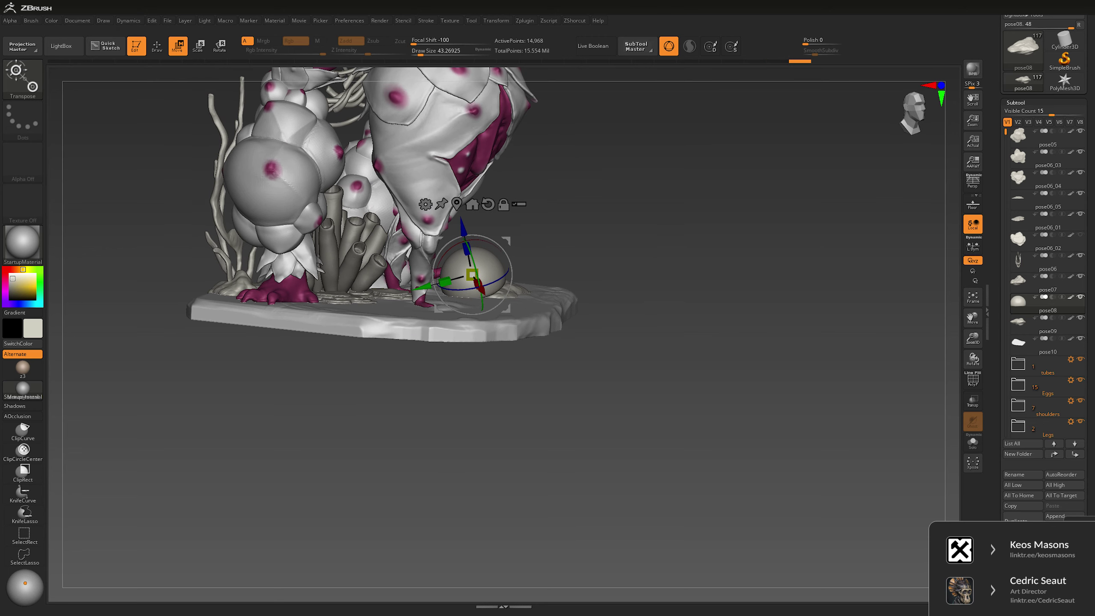
Step: Reshape the tilted dome with the Move brush at draw size about 81
key(q)
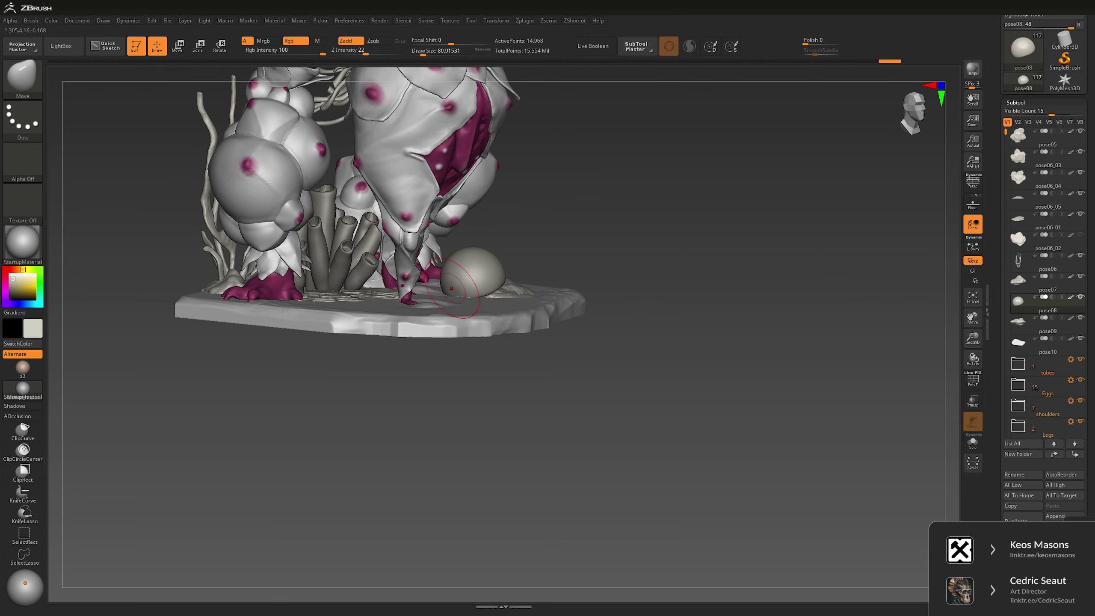
drag(538, 249, 483, 284)
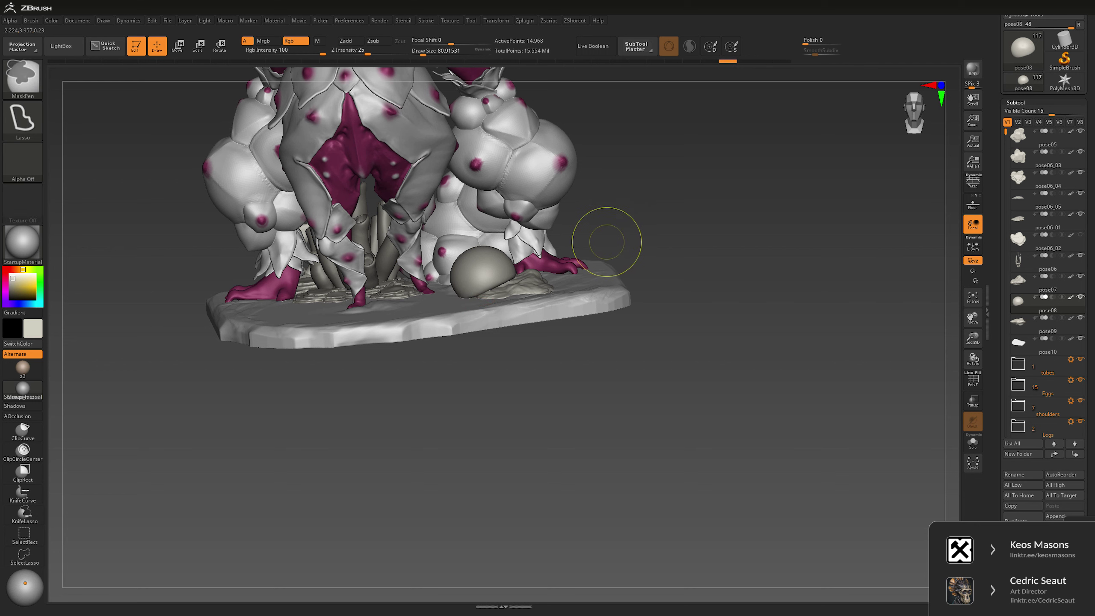
key(shift+space)
drag(474, 409, 464, 321)
Step: Turn on ghost transparency and adjust the dome's edge where it meets the base at draw size about 25
key(shift+ctrl+t)
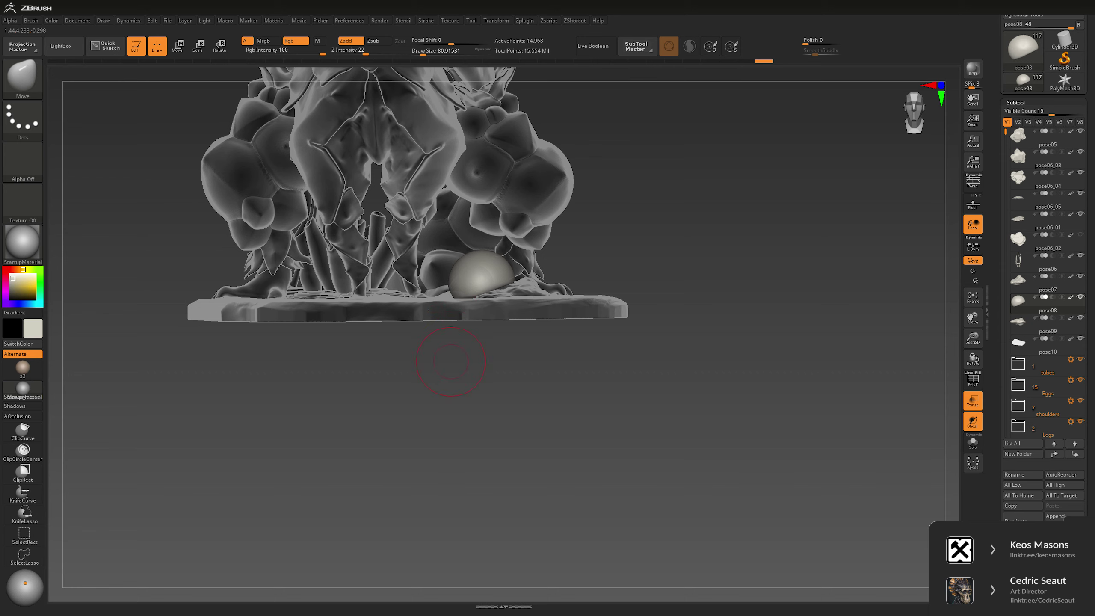
drag(450, 362, 507, 280)
key([)
key([)
key([)
key([)
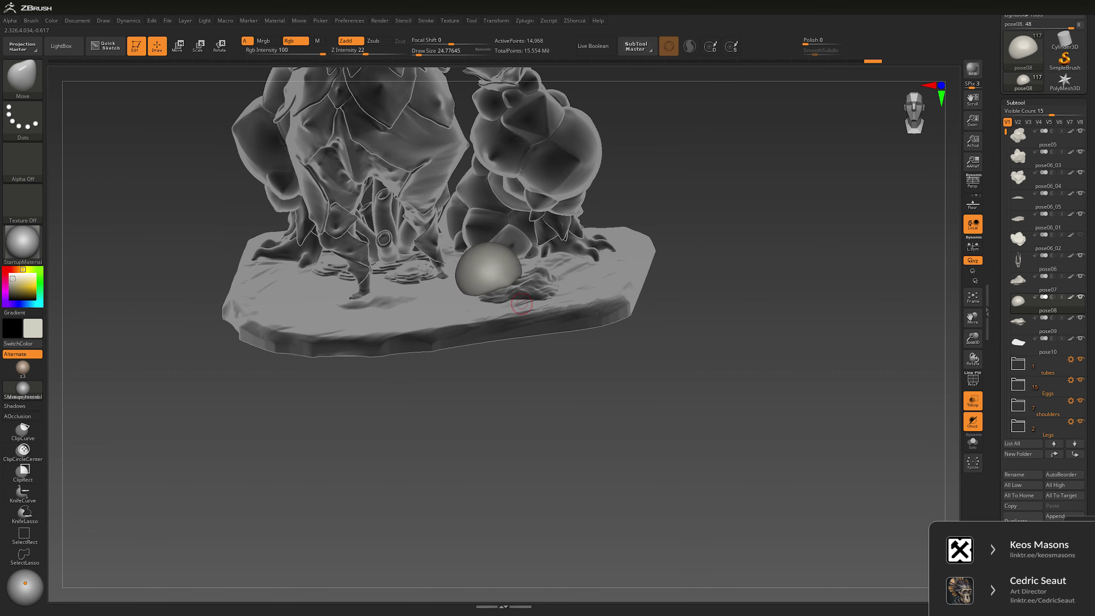
key(space)
Step: Refine the dome's overall form with the Move brush at draw size about 74, showing the model solid
key(])
key(])
key(])
key(])
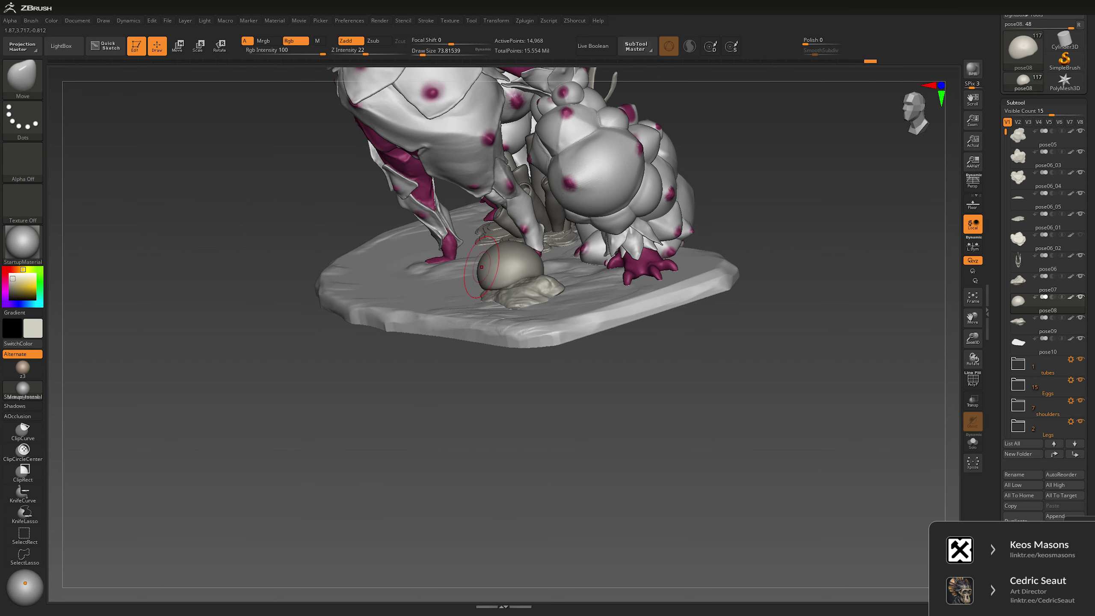
drag(495, 431, 559, 267)
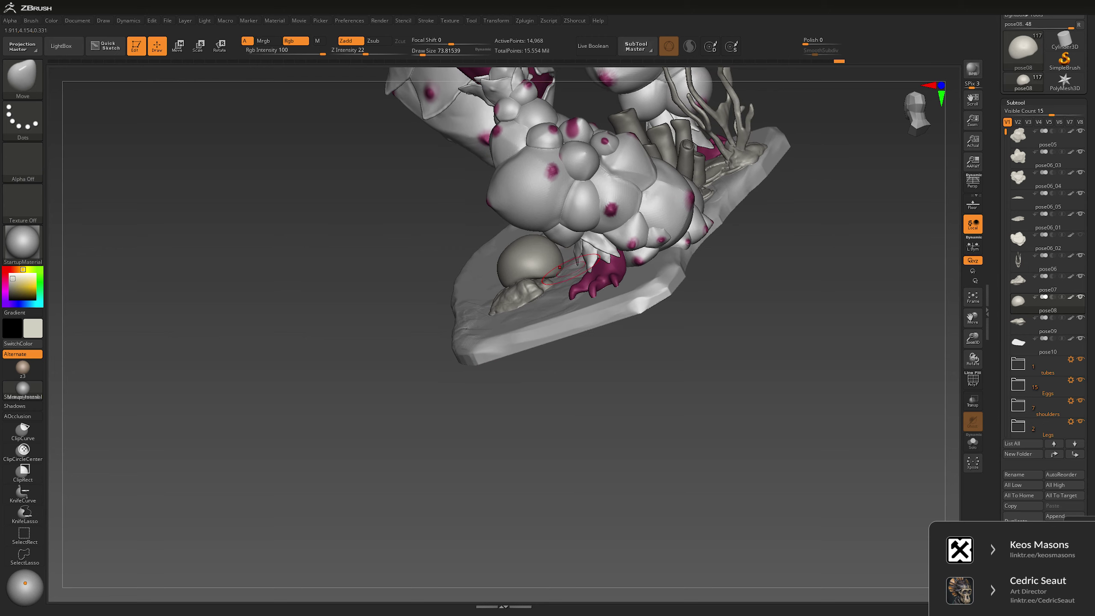
mouse_move(551, 328)
mouse_down()
mouse_move(634, 242)
mouse_move(566, 274)
mouse_move(569, 332)
mouse_move(535, 262)
mouse_move(561, 287)
mouse_up()
key(shift+t)
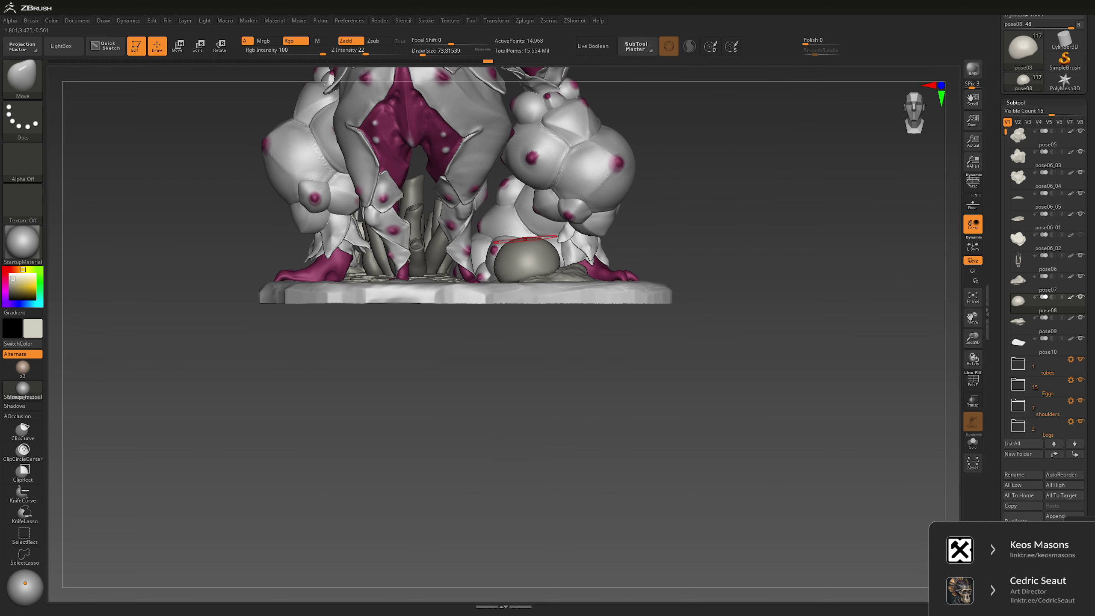
Step: Duplicate the dome and place the smaller copy beside the original near the front foot
key(f)
mouse_move(532, 309)
mouse_down()
mouse_move(475, 285)
mouse_move(660, 318)
mouse_move(638, 302)
mouse_up()
key(w)
alt+click(407, 327)
ctrl+drag(407, 328, 437, 332)
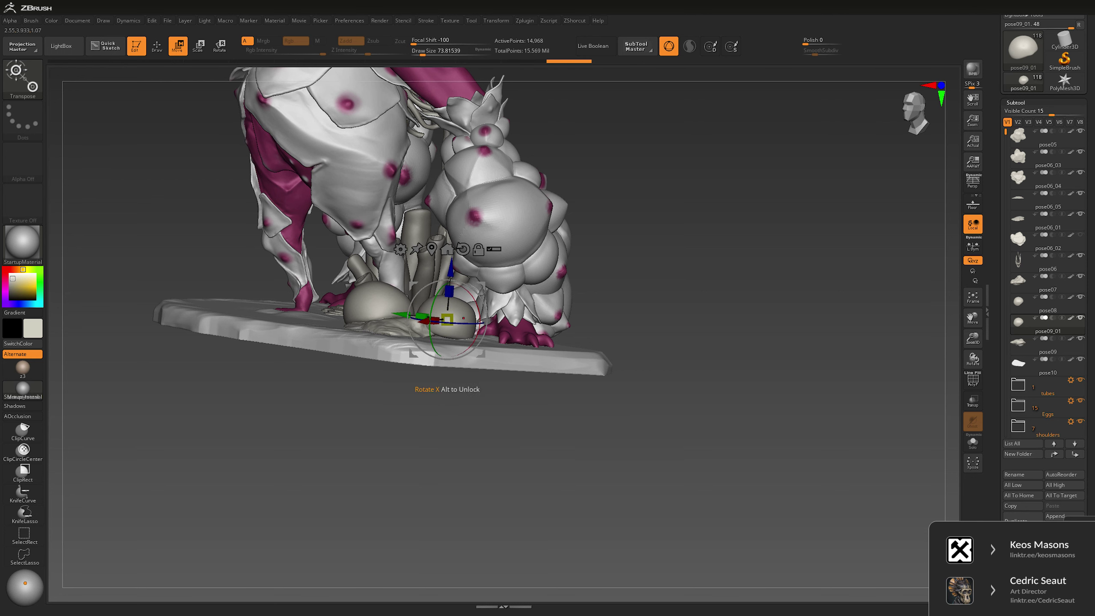
key(q)
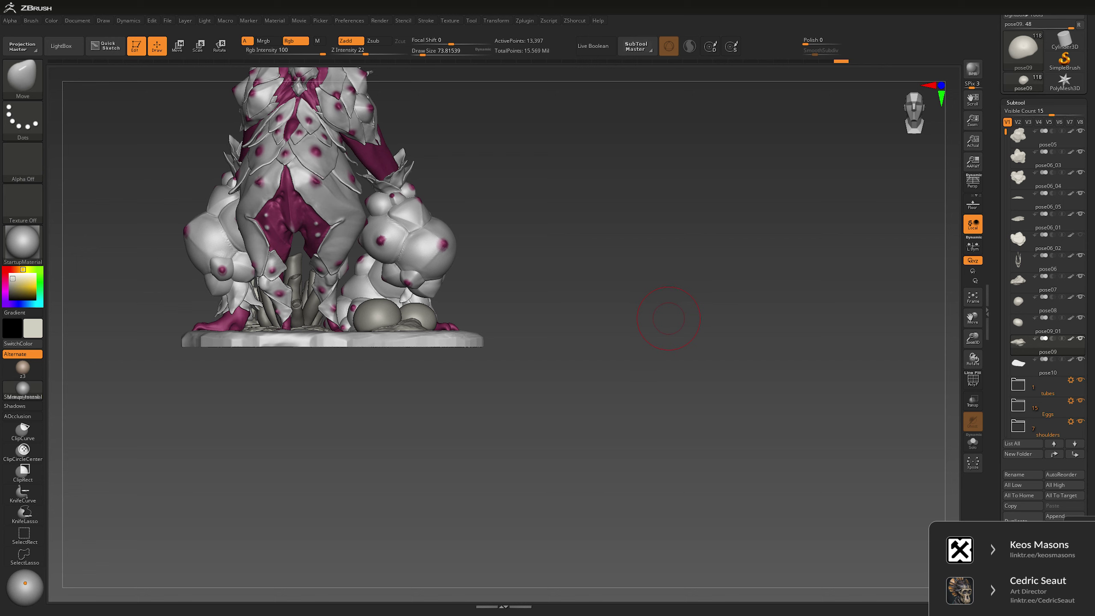
Step: Duplicate the flat folded mound by the roots and place the copy beside the two domes near the front foot
mouse_move(647, 255)
mouse_down()
mouse_move(686, 307)
mouse_move(569, 349)
mouse_up()
alt+click(317, 299)
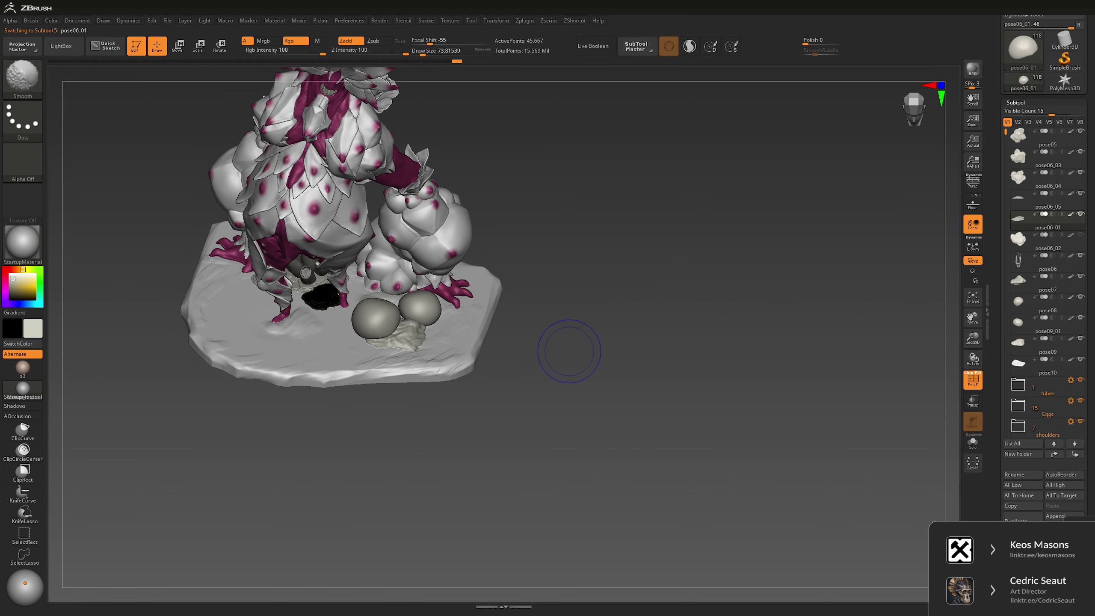
key(w)
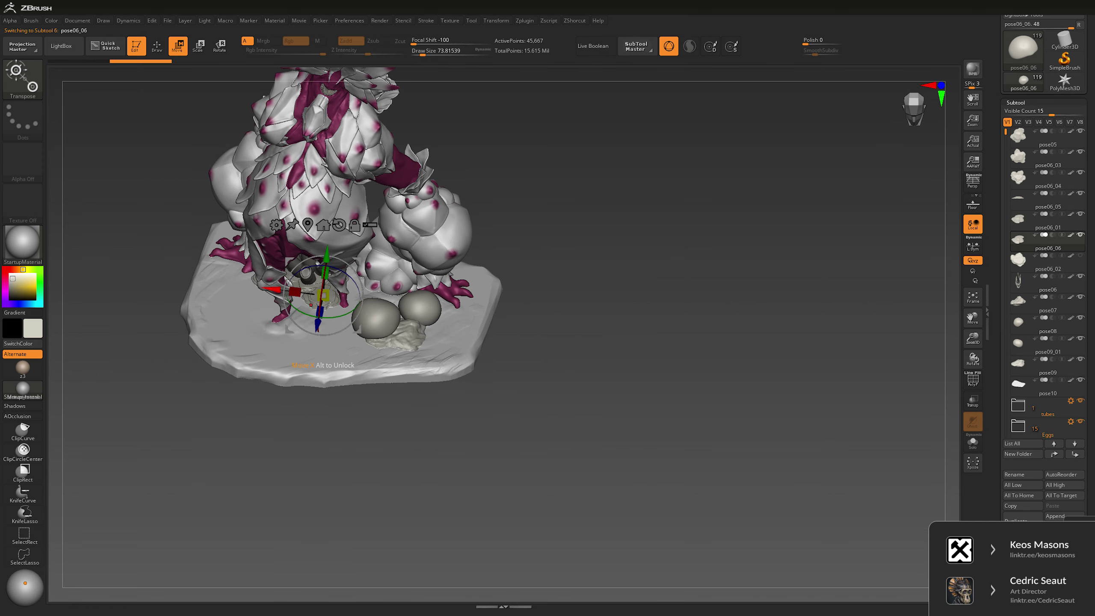
alt+click(422, 307)
click(914, 110)
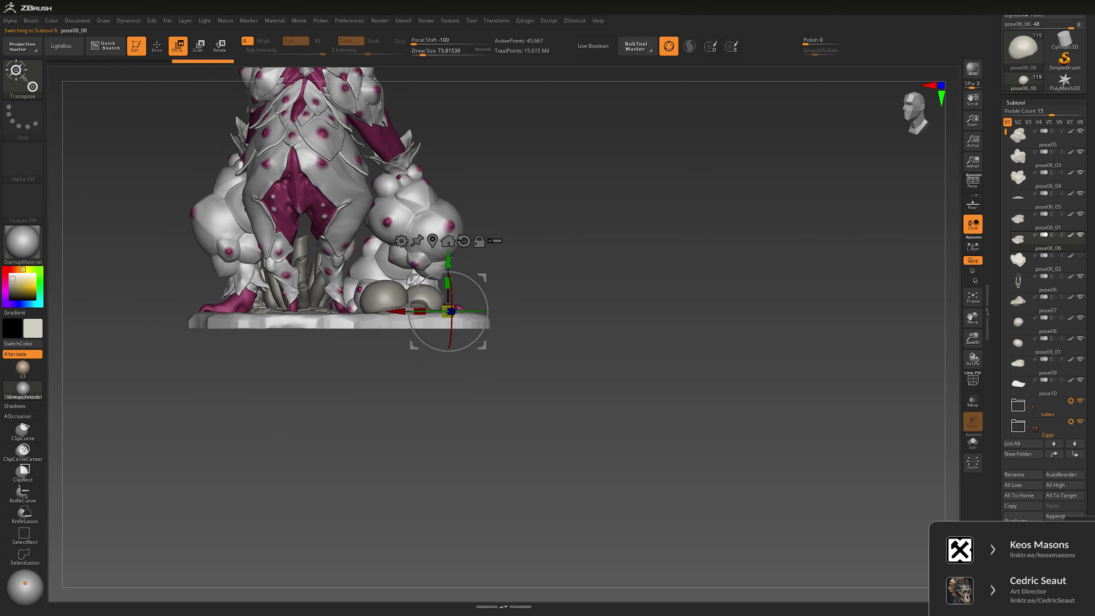
mouse_move(914, 110)
mouse_down()
mouse_move(926, 98)
mouse_move(917, 108)
mouse_up()
drag(448, 340, 384, 336)
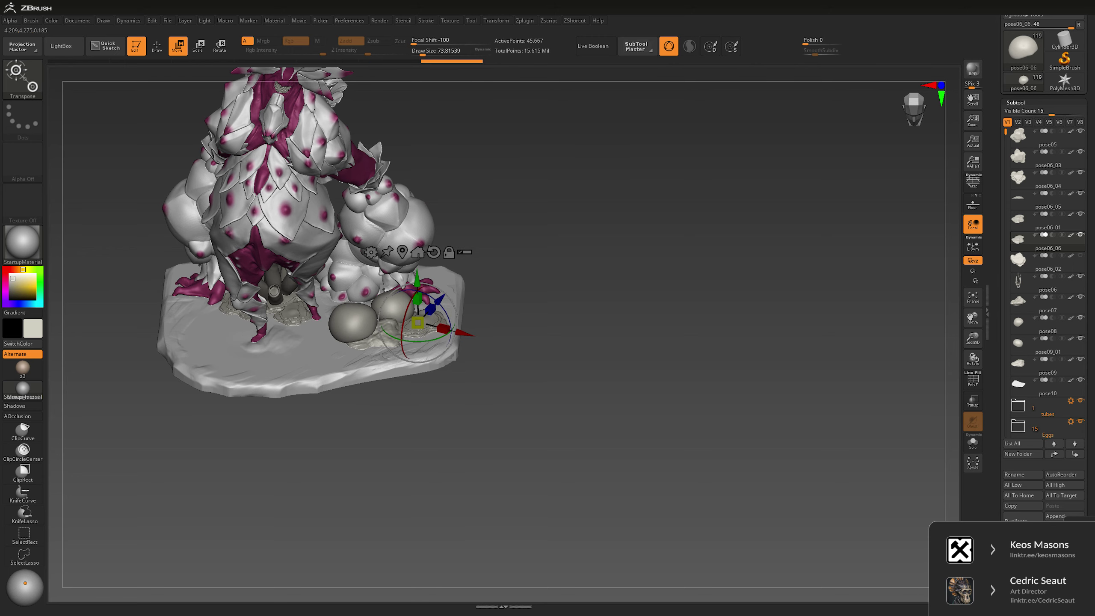
Step: Reshape the copied folded mound with the Move brush at draw size about 88 so it settles onto the base
key(q)
mouse_move(610, 306)
mouse_down()
mouse_move(634, 409)
mouse_move(551, 345)
mouse_move(453, 307)
mouse_up()
key(space)
mouse_move(483, 354)
mouse_down()
mouse_move(469, 354)
mouse_move(686, 288)
mouse_move(672, 325)
mouse_up()
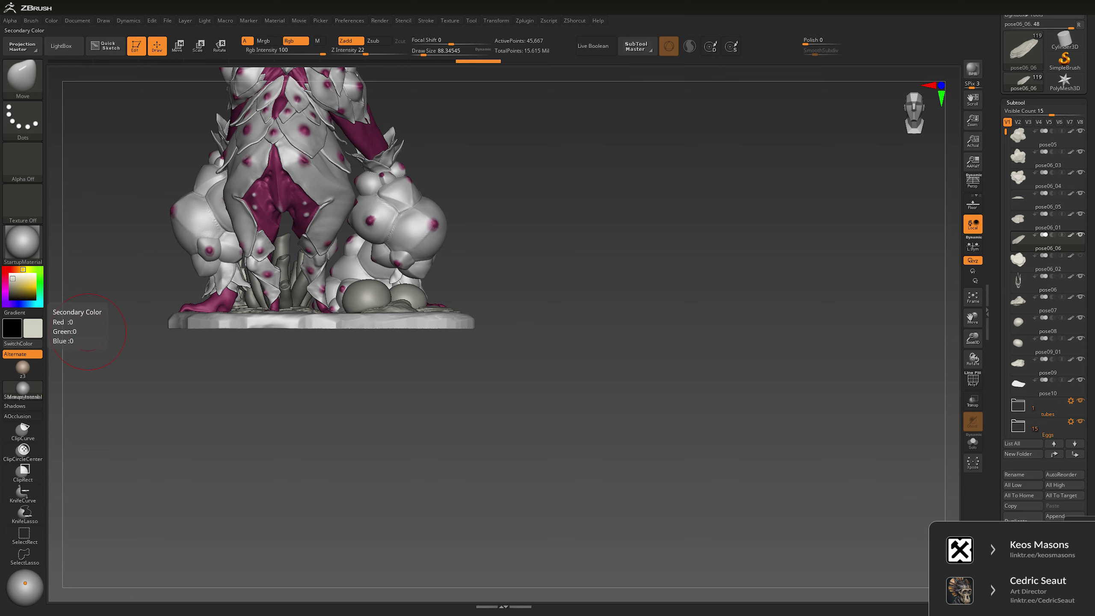
mouse_move(88, 332)
mouse_down()
mouse_move(563, 299)
mouse_move(552, 300)
mouse_up()
key(space)
drag(406, 300, 359, 300)
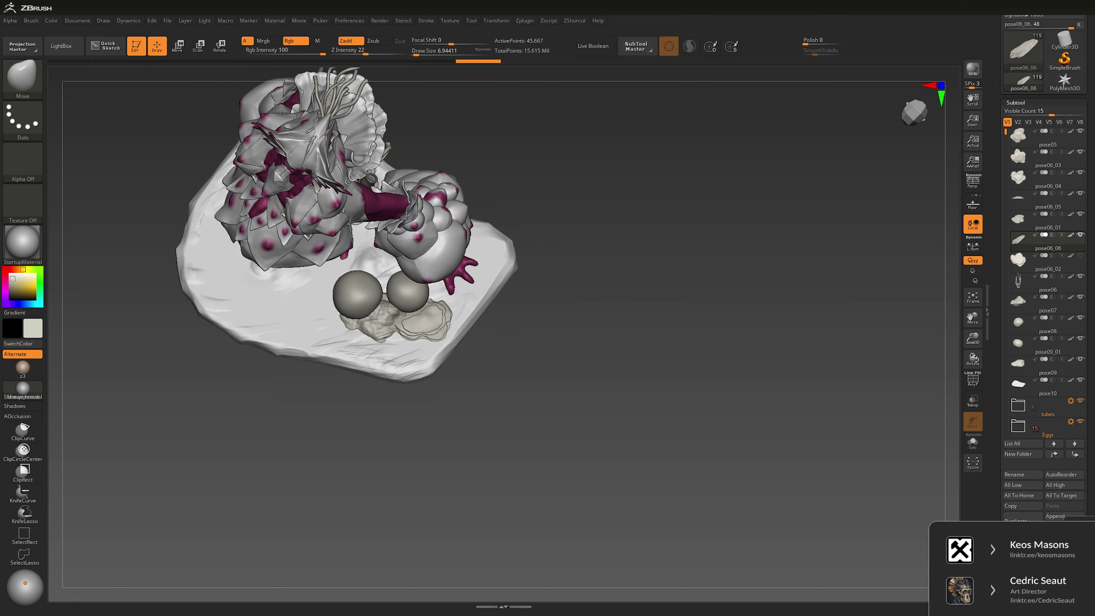
Step: Isolate the base and draw a five-armed starfish outline on its surface with the CurveQuadFill brush at draw size about 7
alt+click(469, 308)
mouse_move(469, 308)
mouse_down()
mouse_move(613, 334)
mouse_move(606, 343)
mouse_up()
key(space)
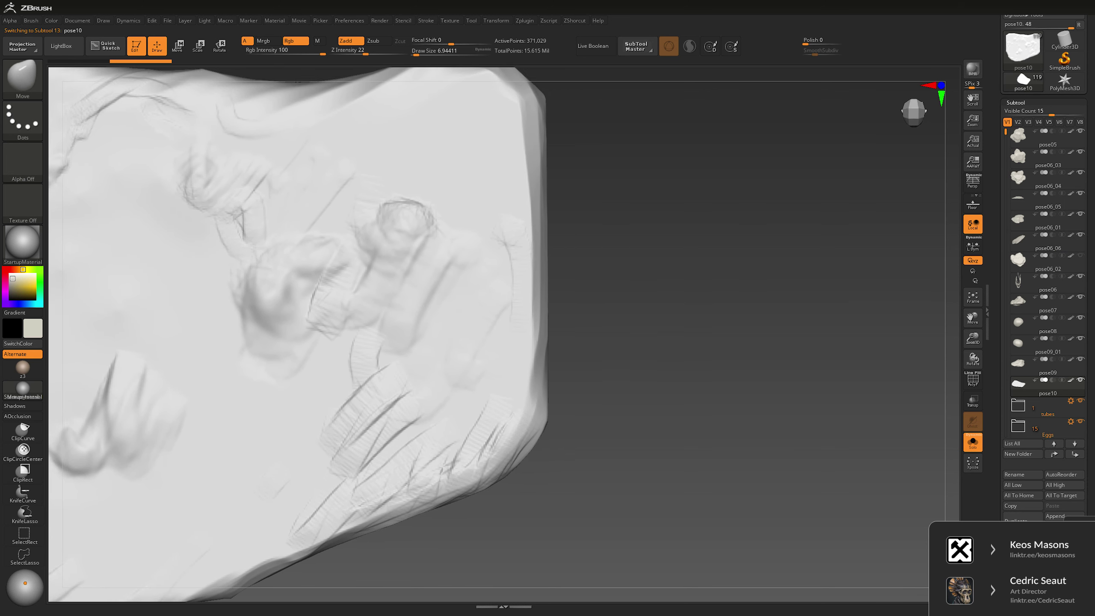
key(b)
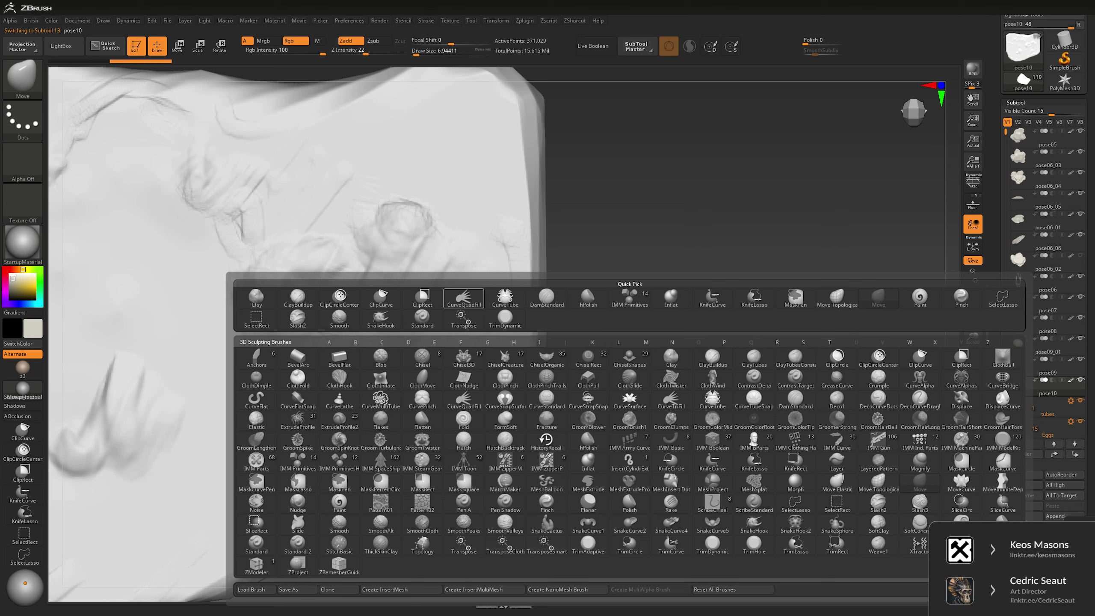
click(465, 297)
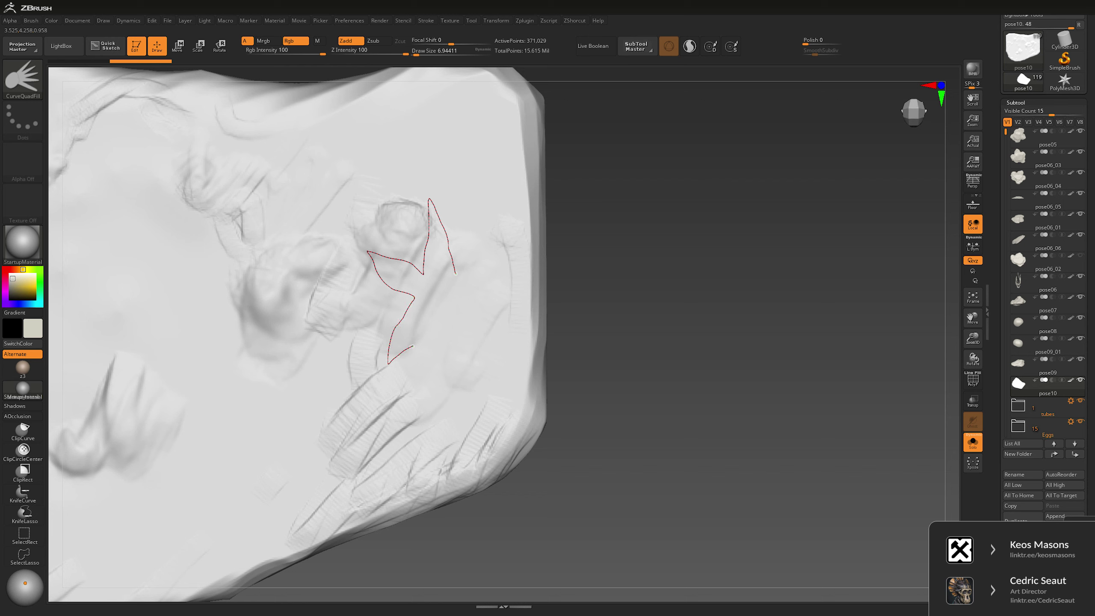
drag(437, 318, 440, 319)
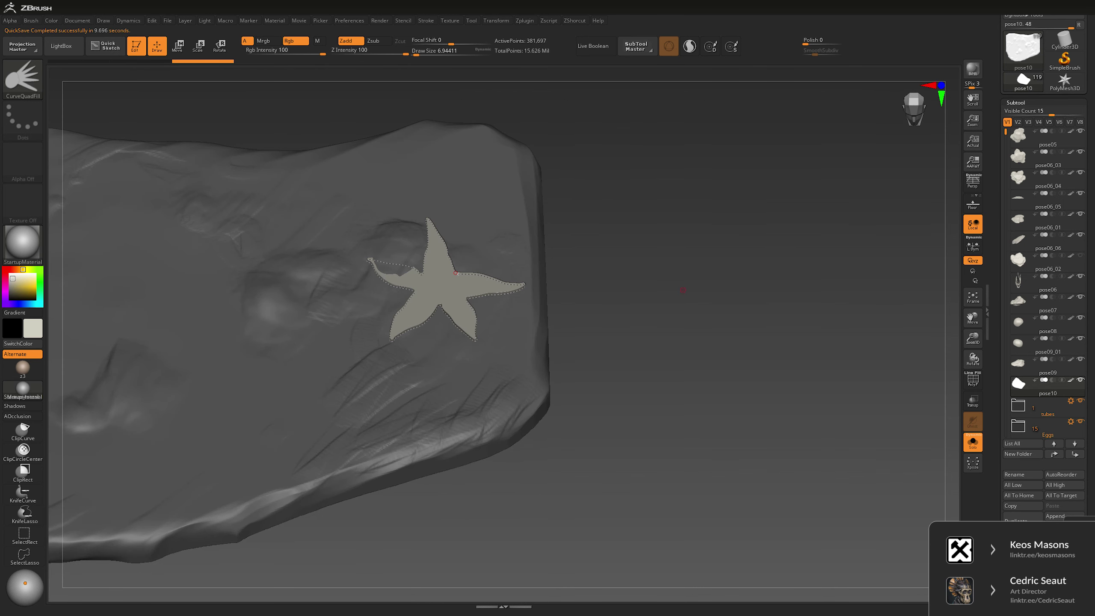
Step: Thicken the starfish shape at draw size about 33 and split it from the base into its own subtool
drag(683, 290, 685, 389)
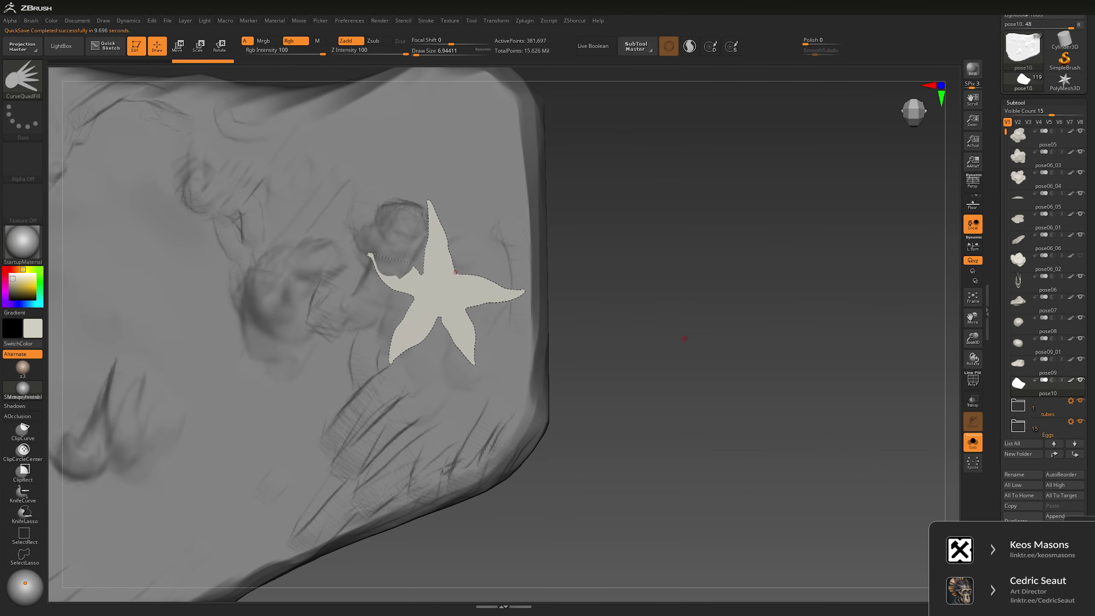
key(space)
drag(586, 302, 587, 397)
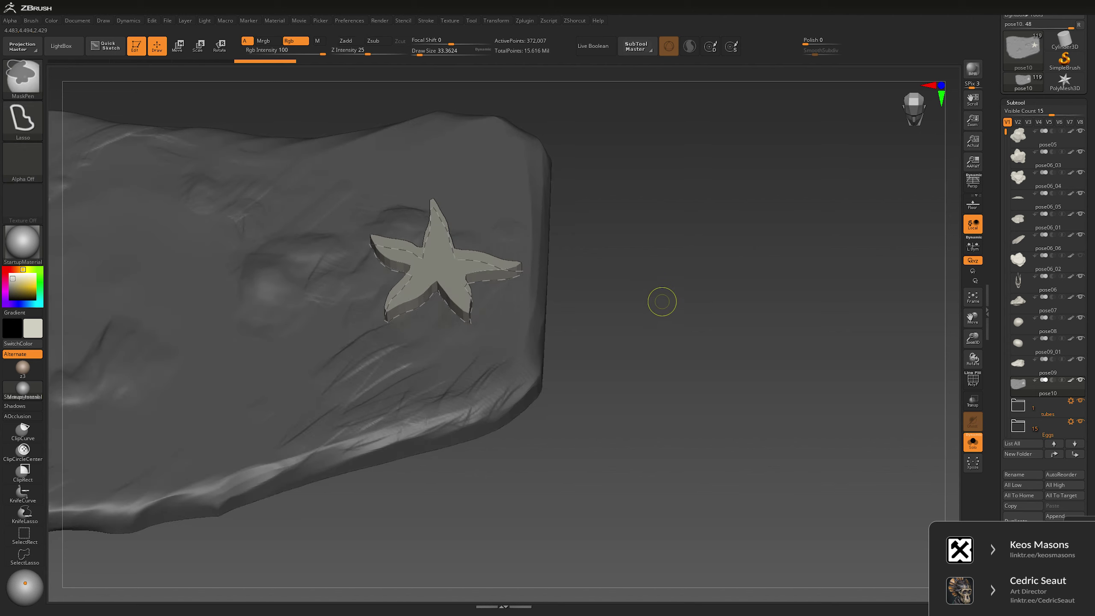
drag(691, 276, 691, 224)
key(w)
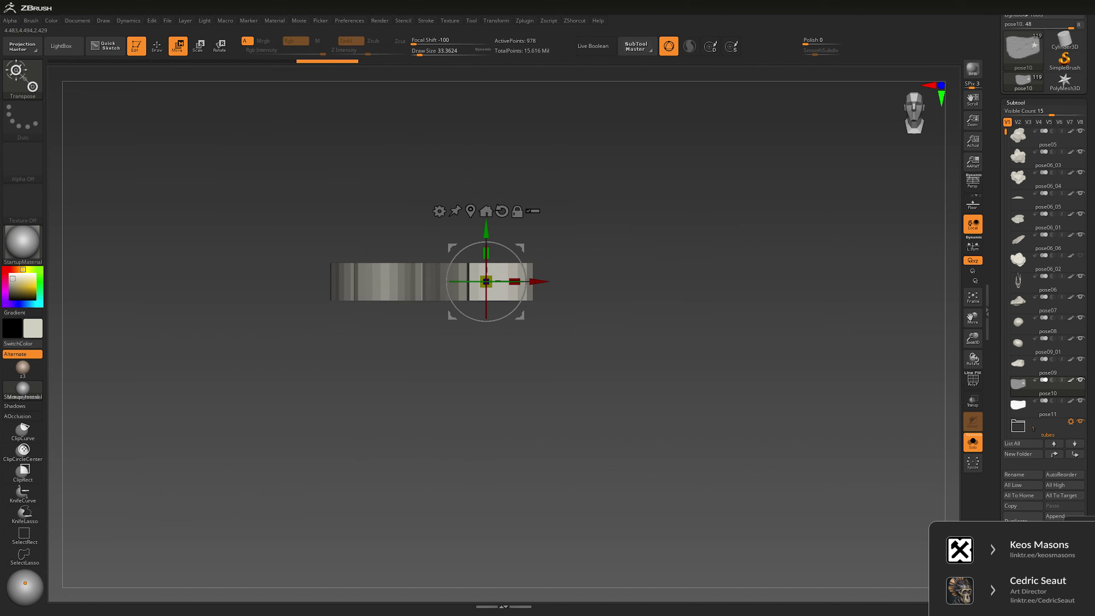
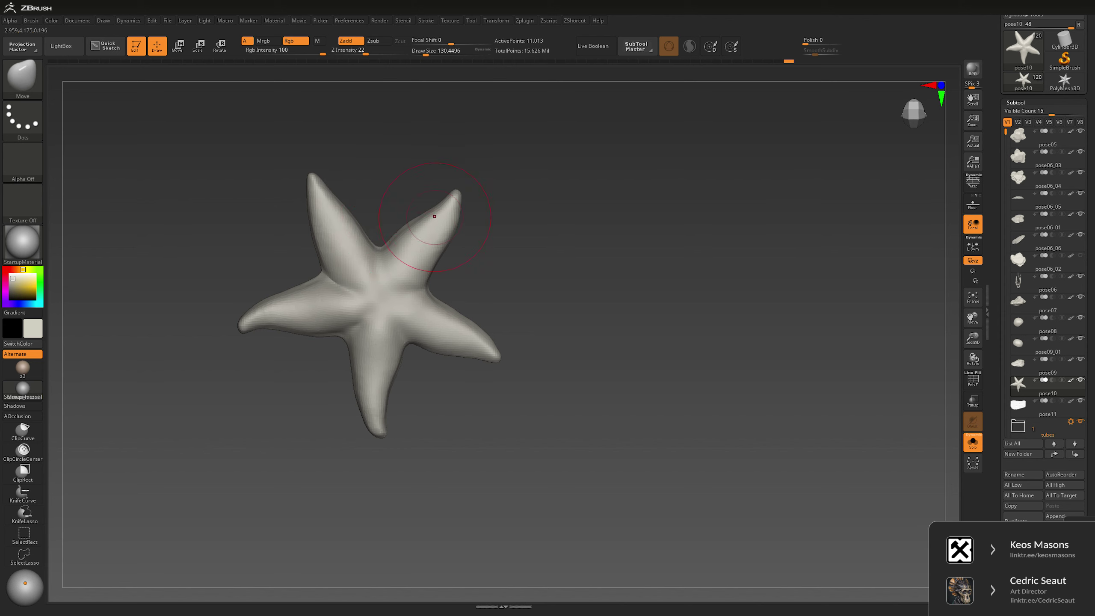
Step: Refine the isolated starfish's arms with the Move brush at draw sizes about 130 and 192
drag(440, 215, 420, 245)
drag(416, 305, 449, 322)
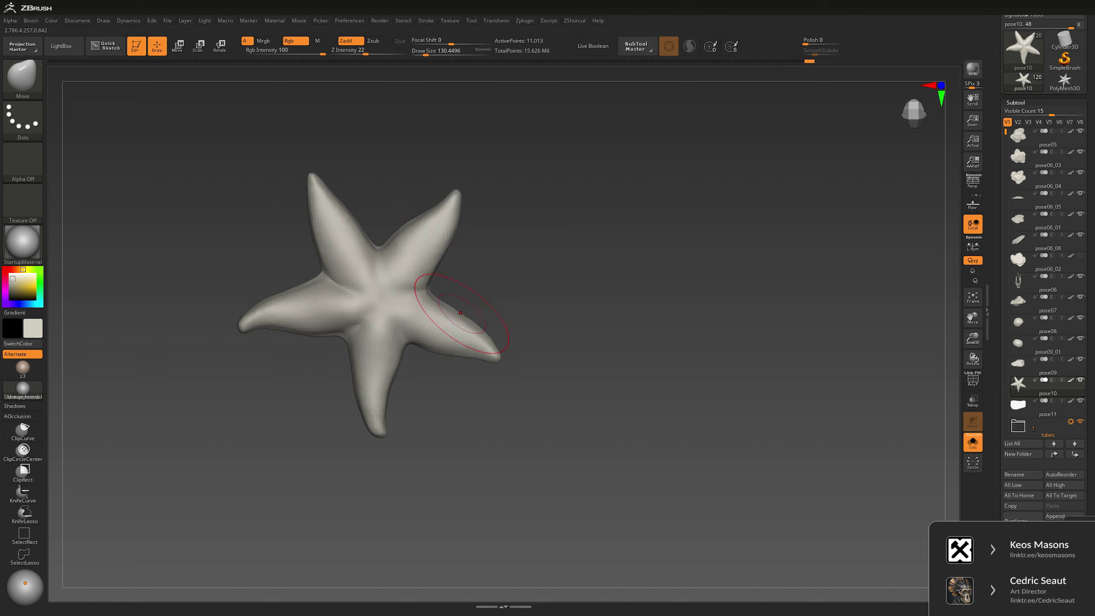
mouse_move(380, 345)
mouse_down()
mouse_move(342, 371)
mouse_move(276, 323)
mouse_up()
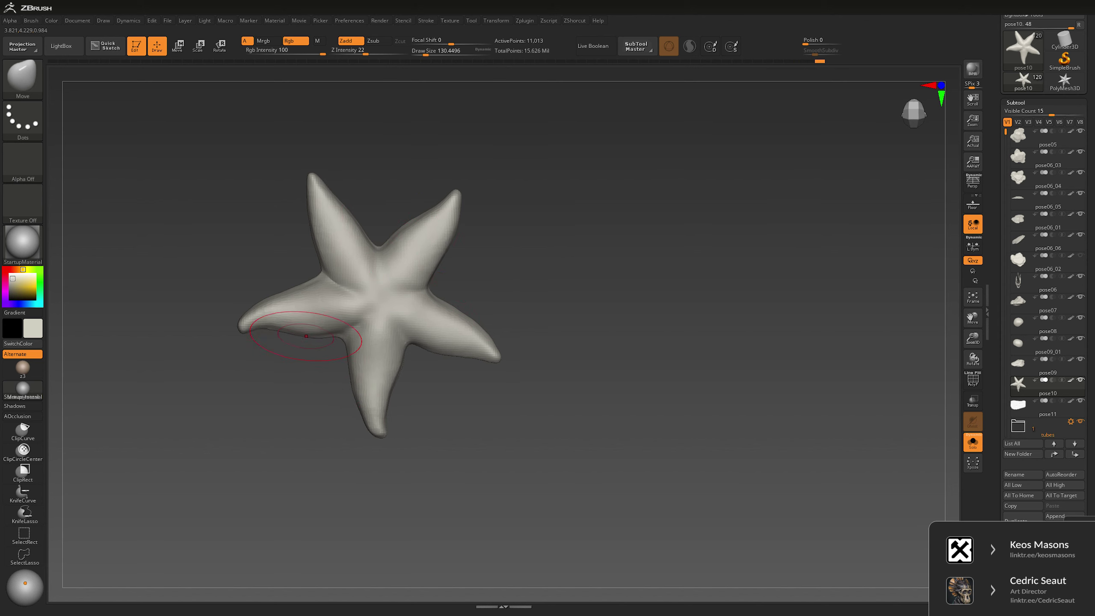
shift+drag(535, 336, 604, 370)
key(space)
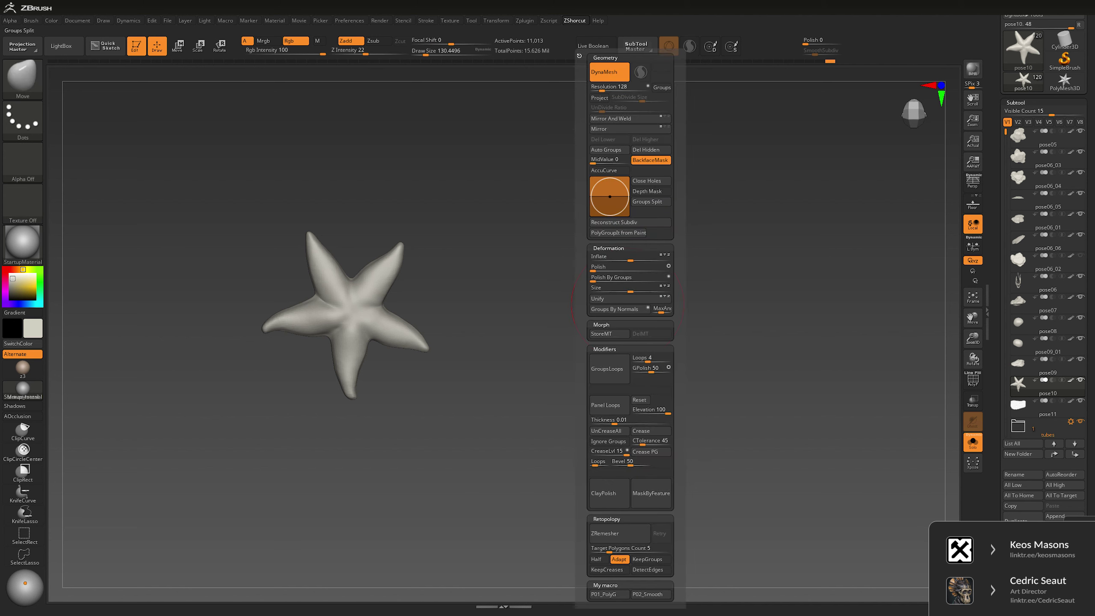
shift+drag(269, 328, 285, 331)
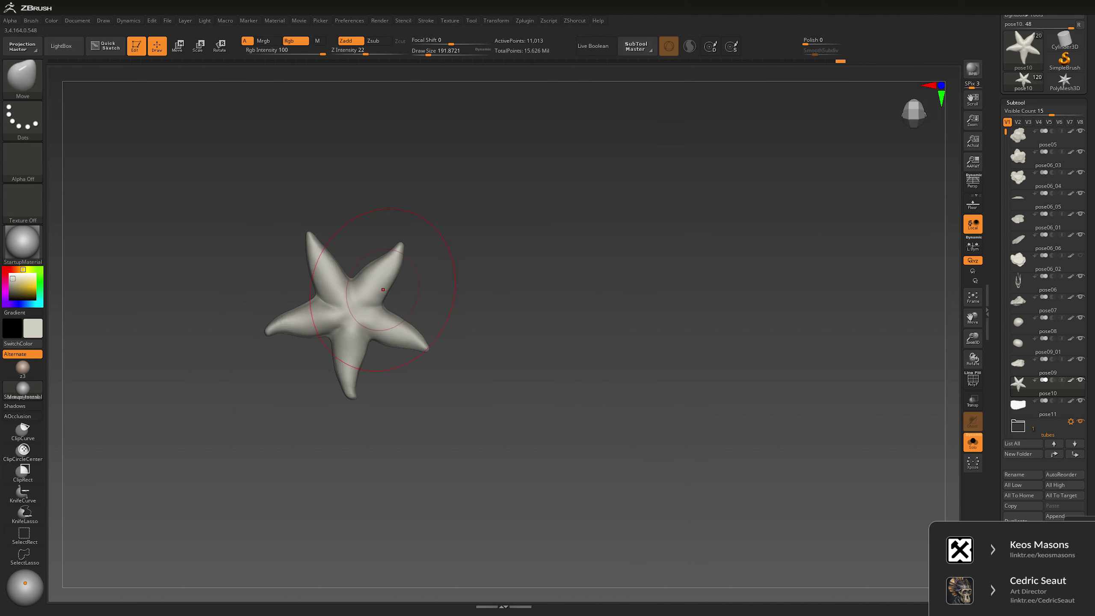
drag(353, 391, 432, 432)
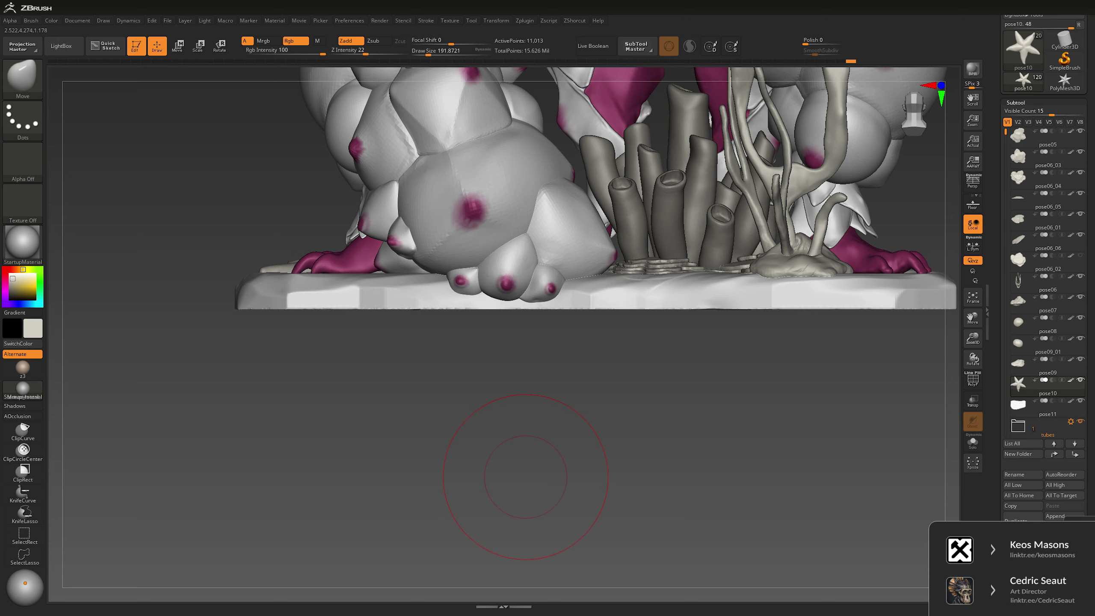
Step: Show the whole model and position and scale the starfish over the flat folded mound at the base's edge
drag(525, 476, 285, 306)
key(w)
drag(561, 345, 604, 311)
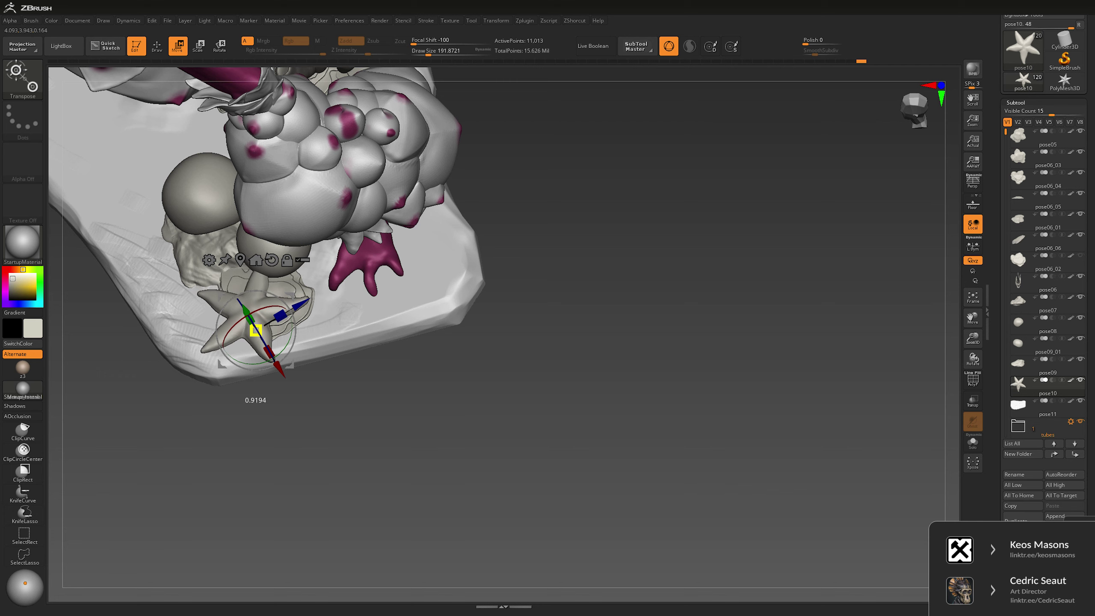
mouse_move(244, 395)
mouse_down()
mouse_move(245, 358)
mouse_move(263, 449)
mouse_move(259, 365)
mouse_up()
Step: Bend the starfish's outer arms down toward the base's edge with the Move brush at draw sizes about 150 and 113
key(q)
key(space)
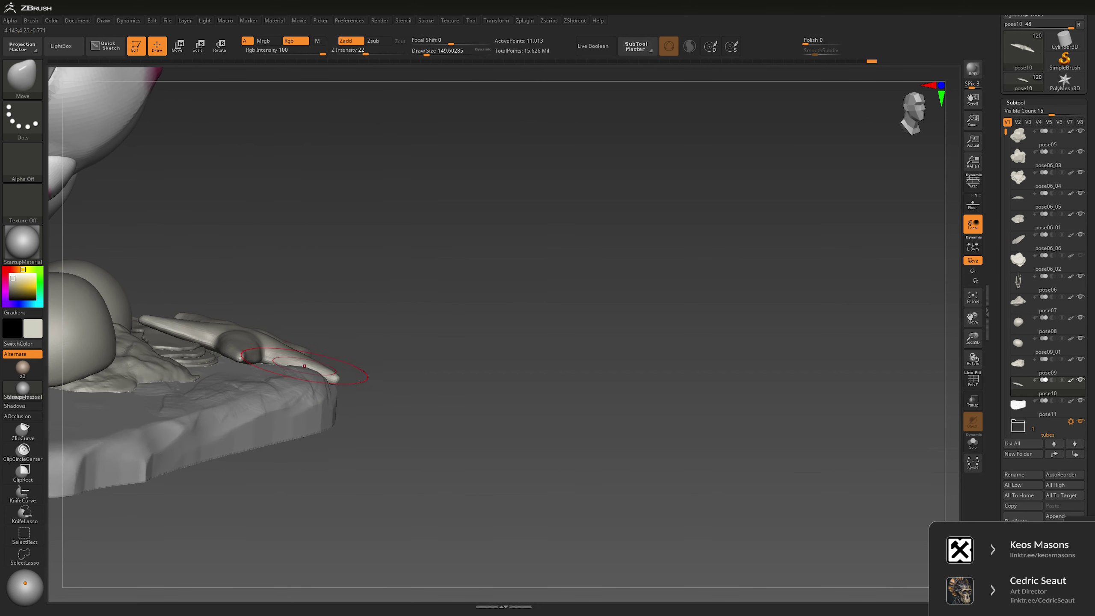
key(s)
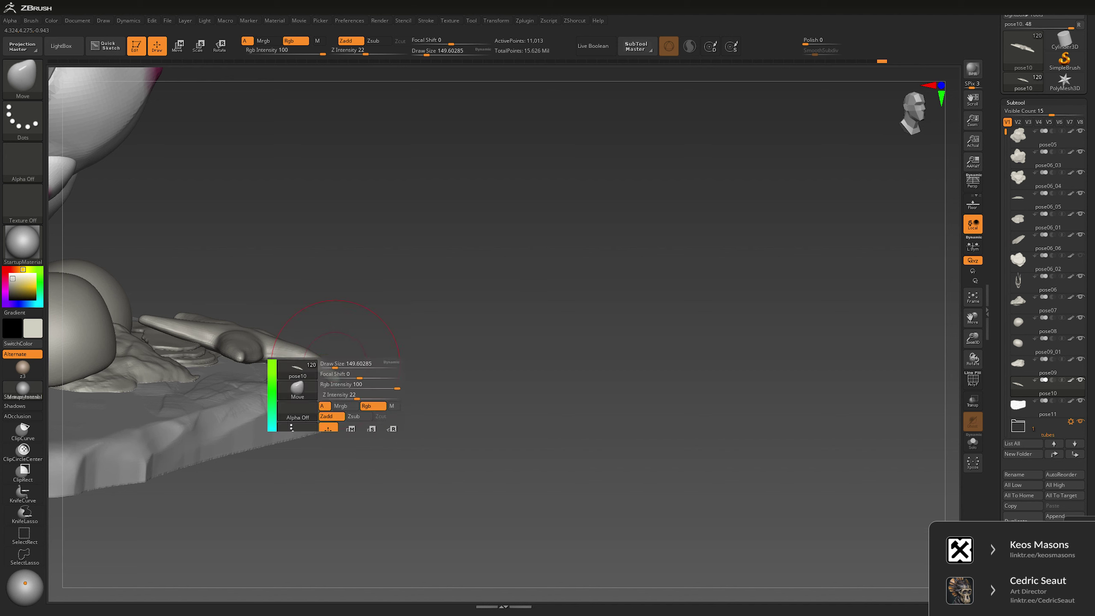
drag(339, 376, 337, 384)
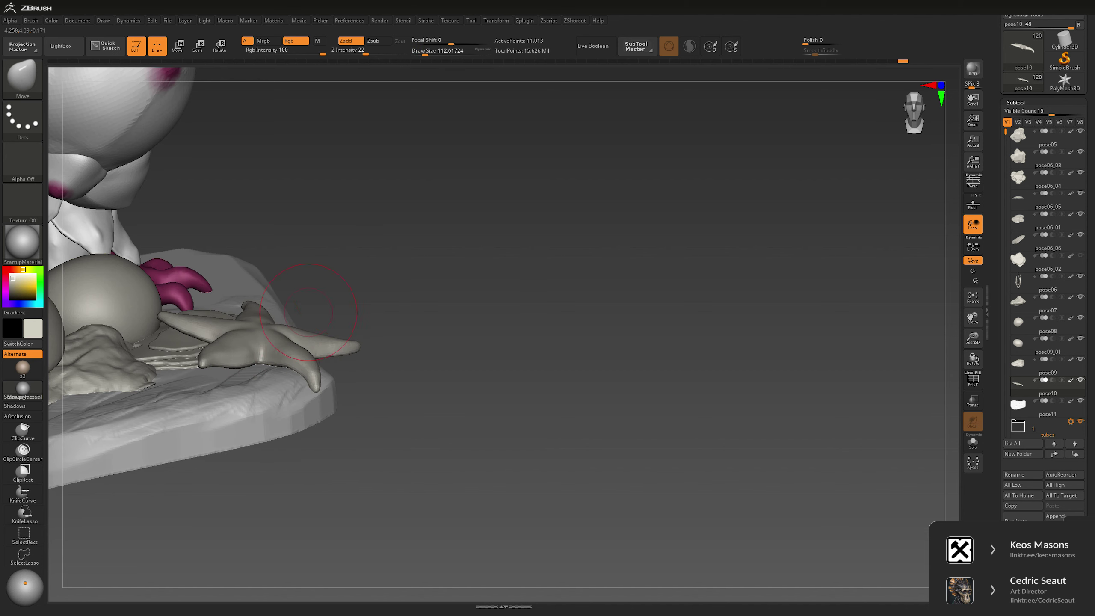
drag(308, 311, 388, 267)
key(g)
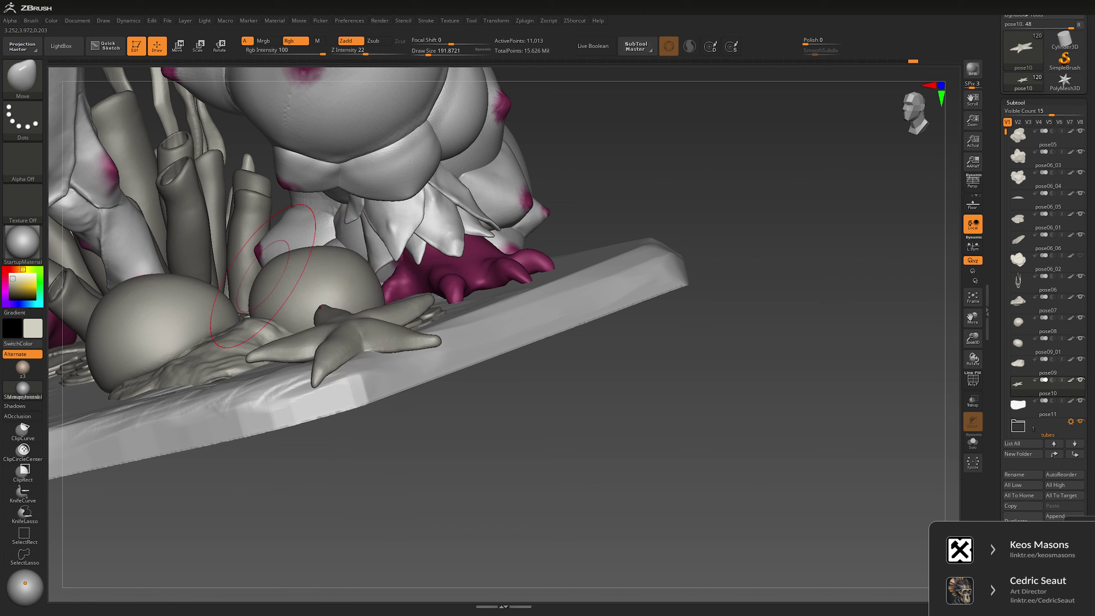
Step: Lower the starfish's body and curve its front arms onto the base with the Move brush at draw sizes about 279 and 150
key(space)
key(space)
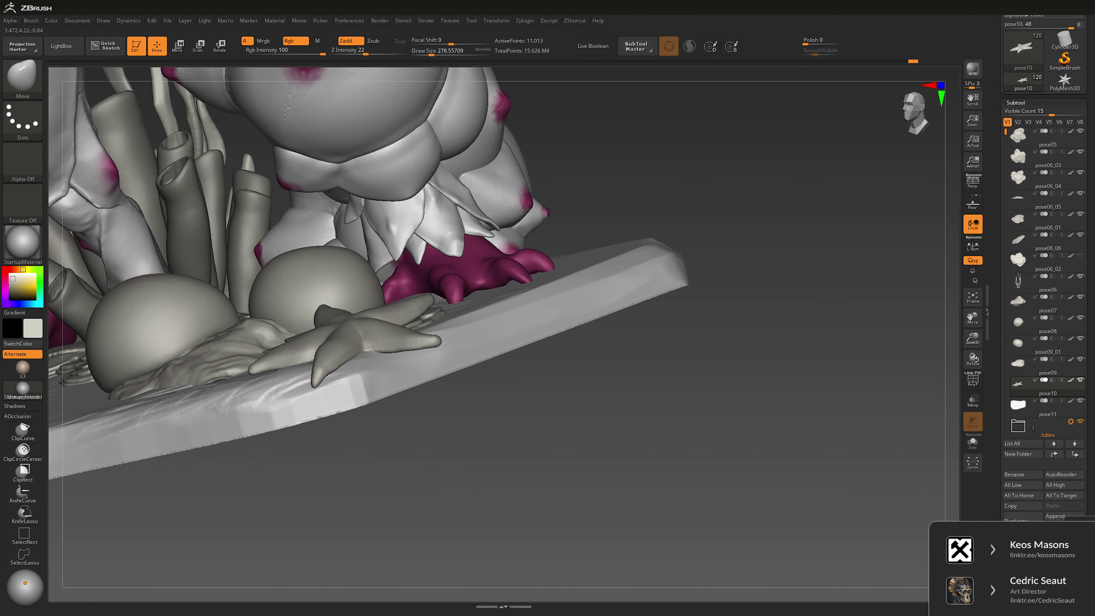
mouse_move(259, 374)
right_down()
mouse_move(344, 370)
mouse_move(265, 371)
right_up()
key(space)
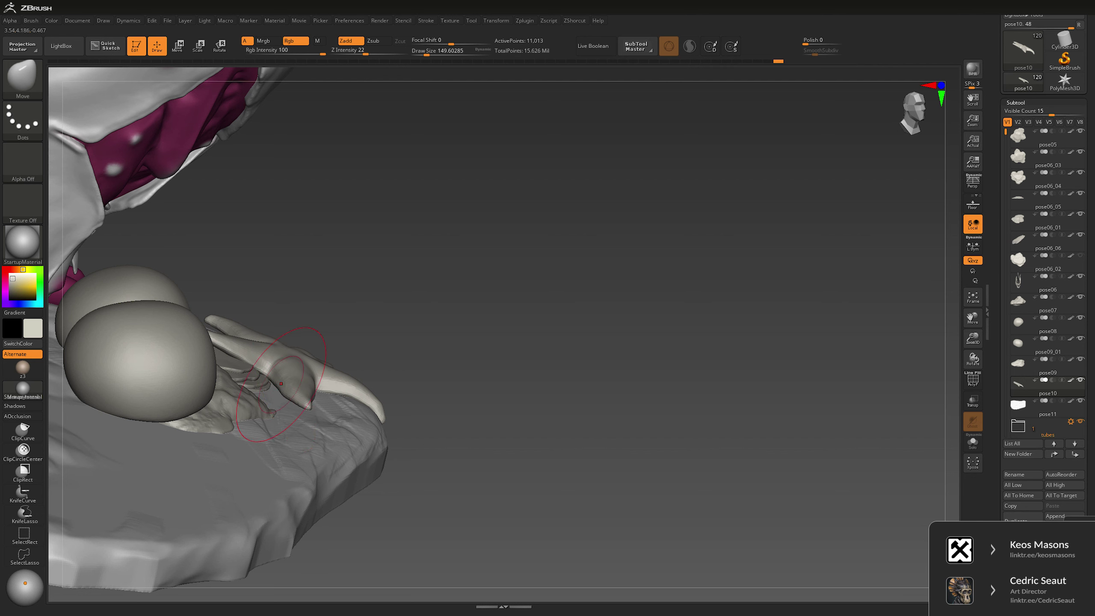
right_drag(430, 304, 298, 407)
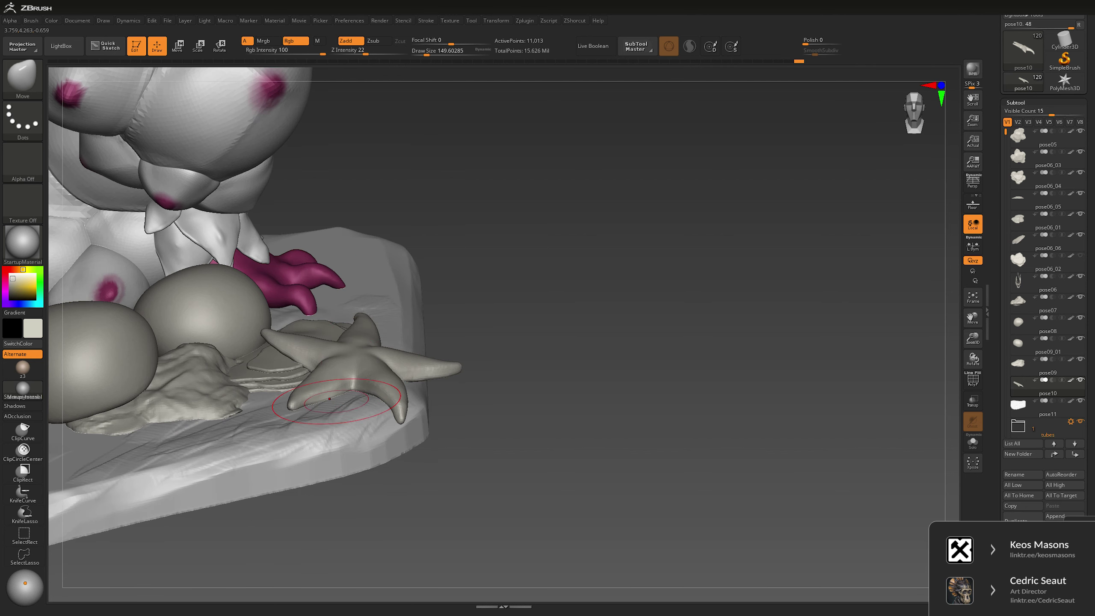
mouse_move(474, 302)
right_down()
mouse_move(489, 390)
mouse_move(250, 264)
right_up()
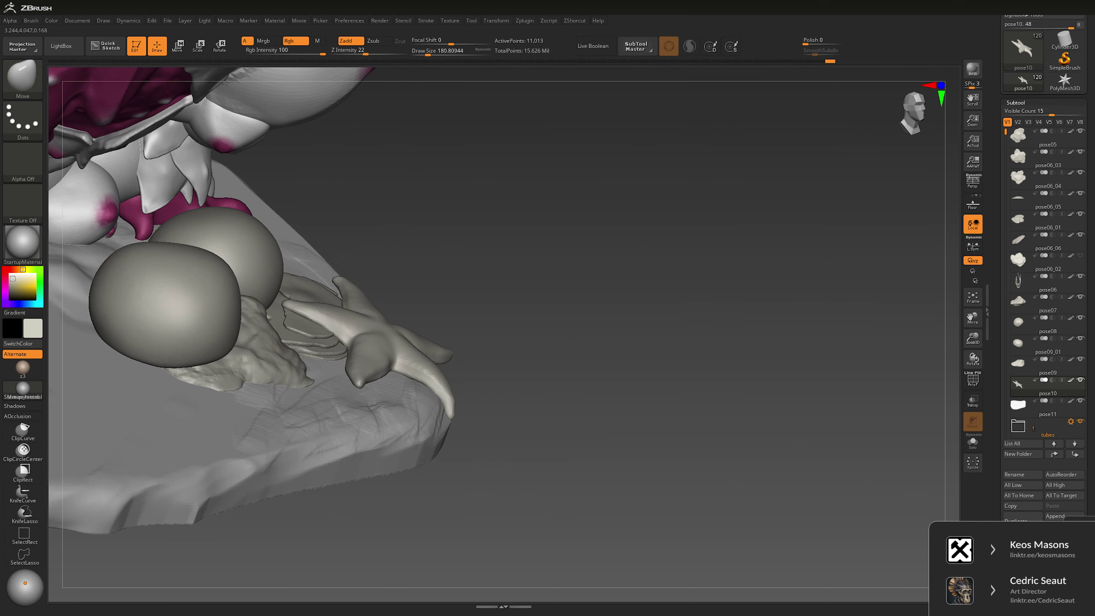
Step: Fit the starfish's arms to the folded mound from several angles with the Move brush at draw sizes about 88 to 160
mouse_move(341, 304)
right_down()
mouse_move(311, 293)
mouse_move(324, 254)
mouse_move(320, 317)
right_up()
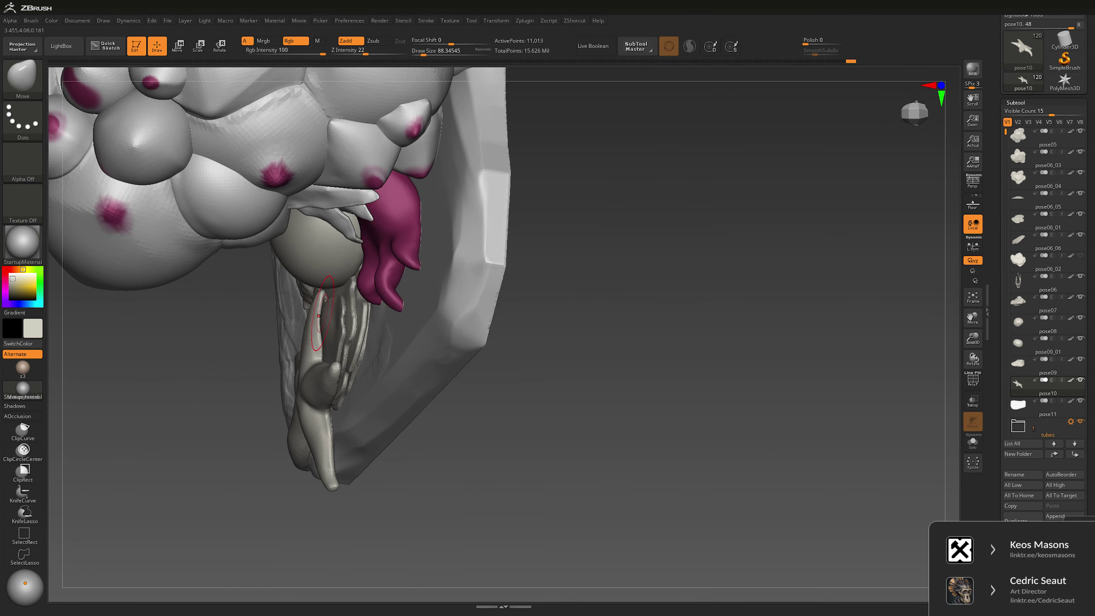
right_drag(383, 469, 323, 365)
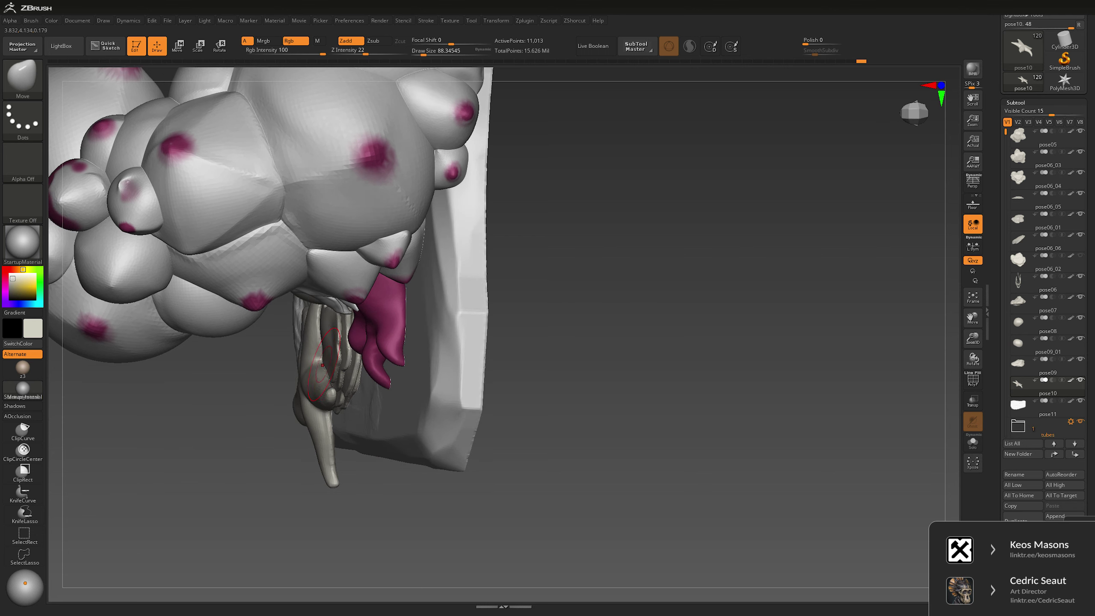
right_drag(388, 521, 350, 343)
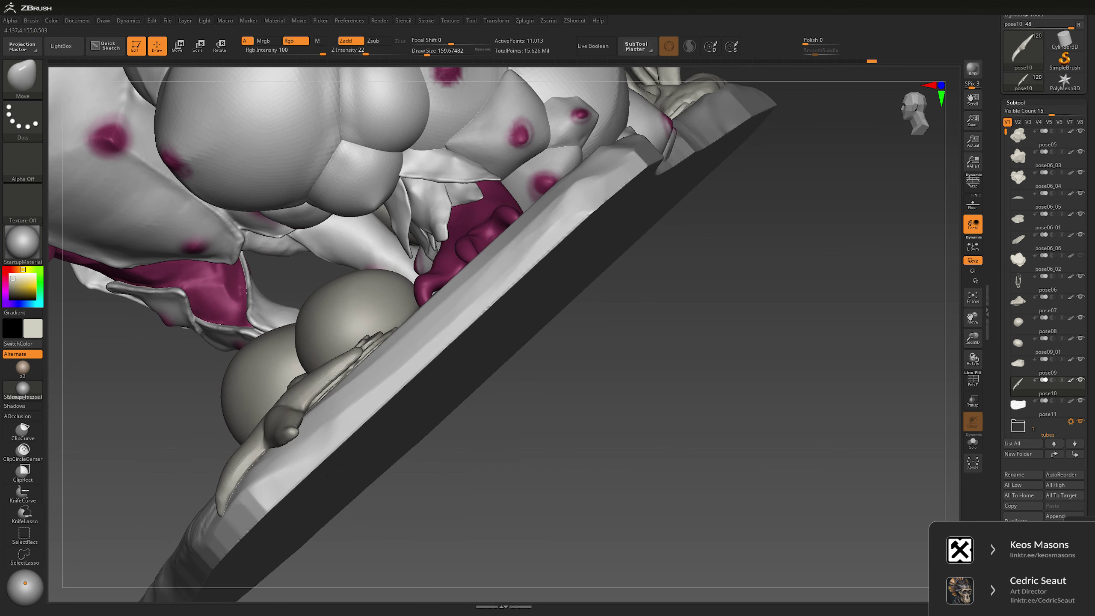
right_drag(355, 364, 367, 453)
key(space)
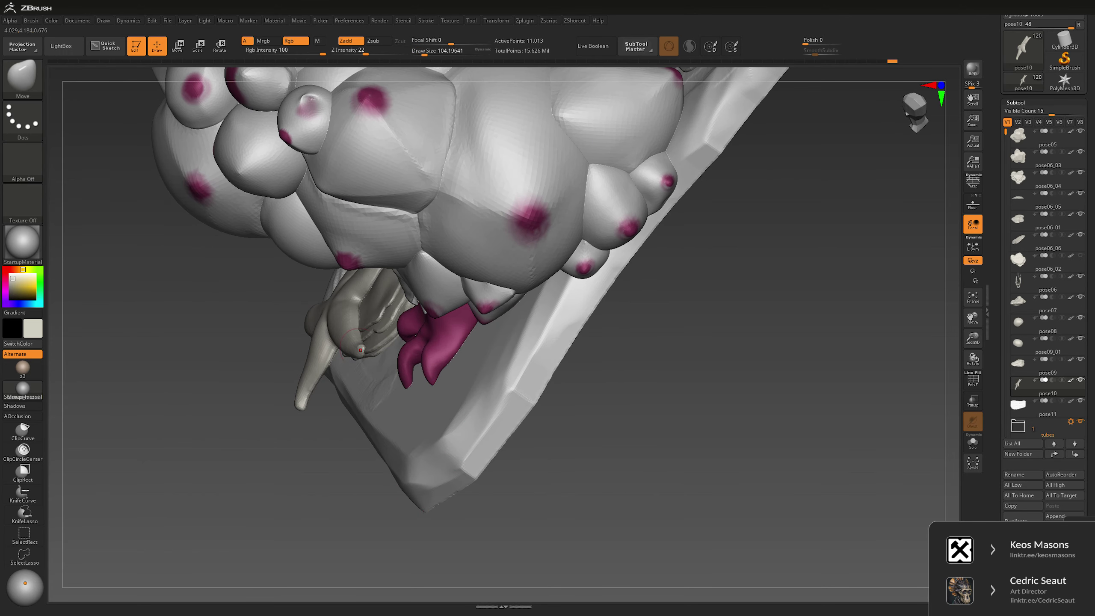
right_drag(359, 336, 336, 390)
Step: Mask the starfish except its front arm, rotate that arm about 28 degrees over the base's edge, and clear the mask
key(ctrl)
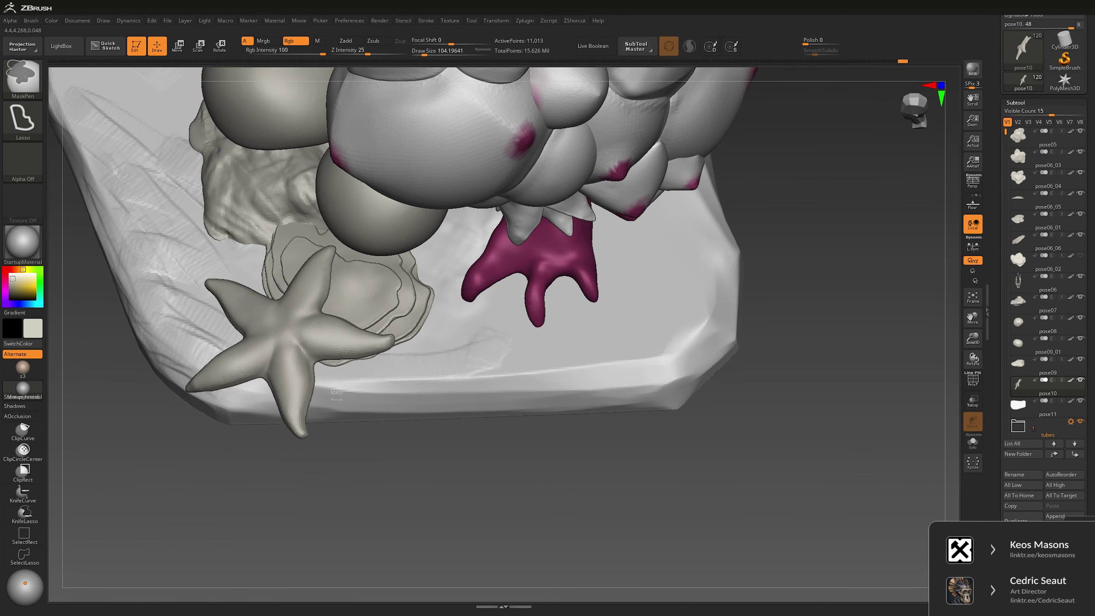
ctrl+drag(302, 466, 328, 468)
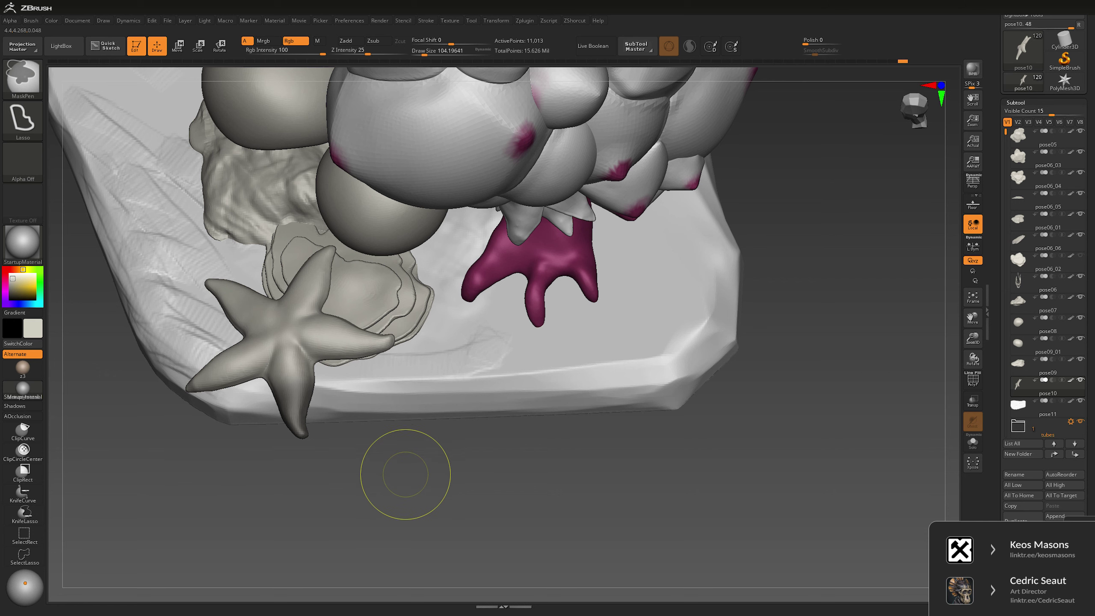
ctrl+click(408, 472)
key(w)
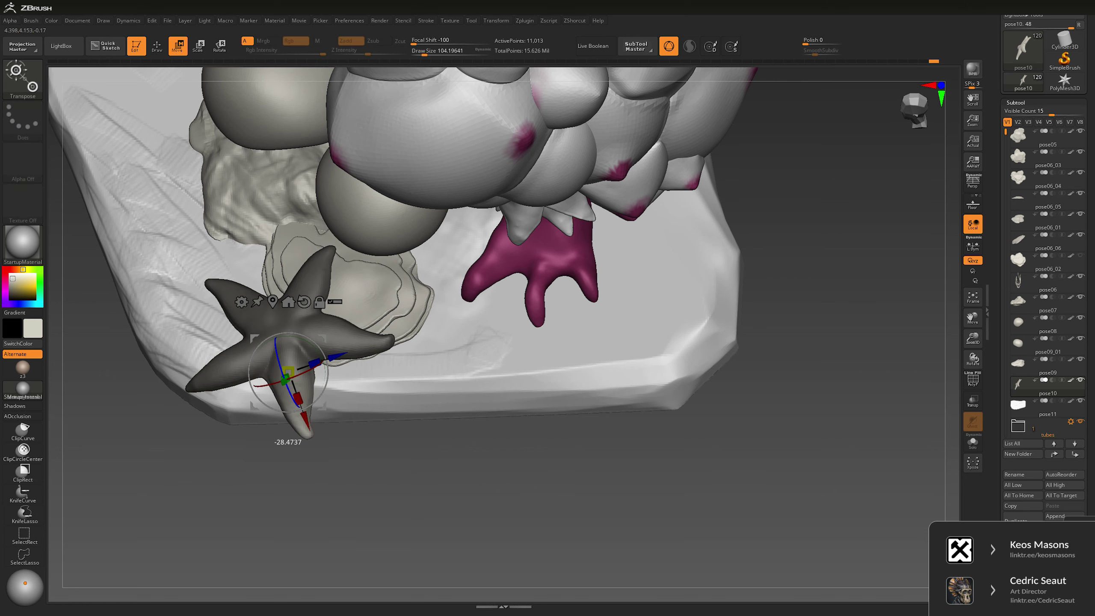
mouse_move(336, 391)
right_down()
mouse_move(328, 457)
mouse_move(321, 445)
right_up()
key(ctrl+shift+a)
key(q)
key(space)
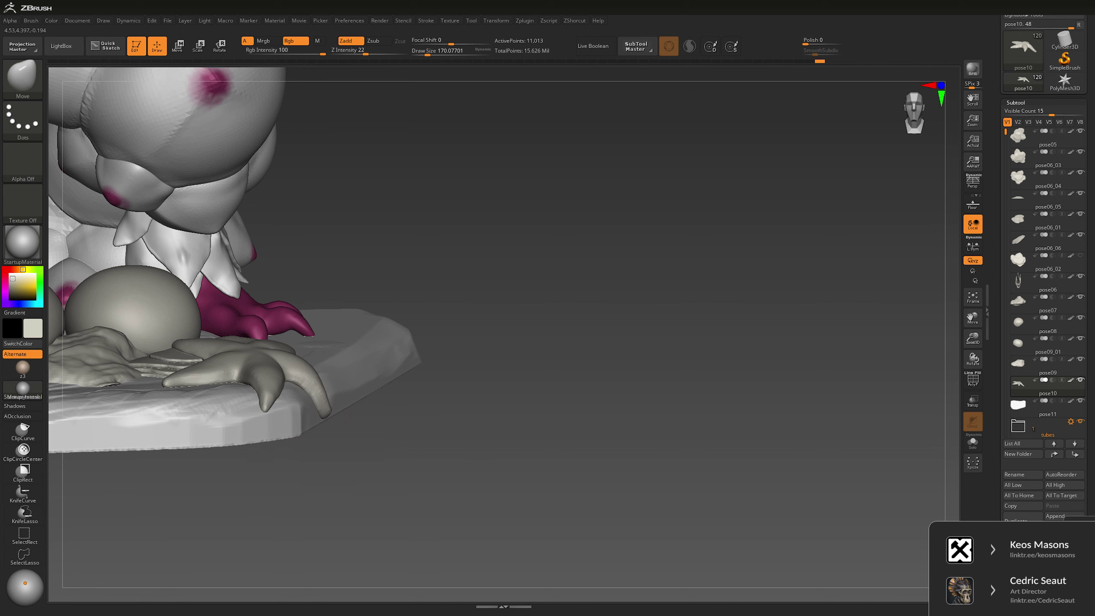
Step: Refine how the starfish's arms drape over the base's edge with the Move brush at draw sizes about 170 and 96
right_drag(343, 459, 317, 449)
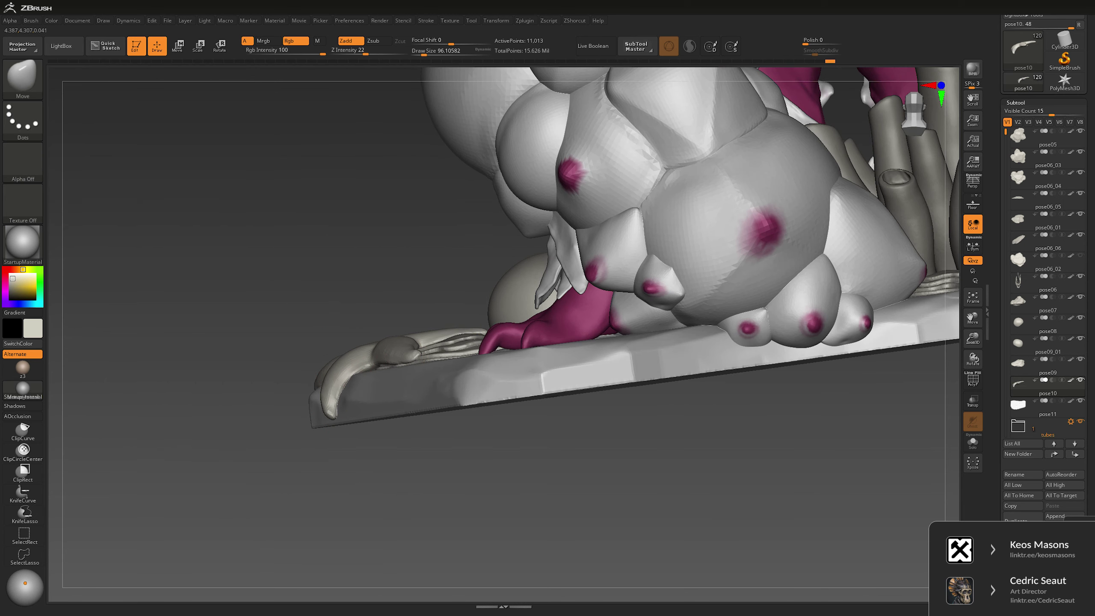
right_drag(317, 449, 350, 371)
mouse_move(365, 516)
right_down()
mouse_move(328, 444)
mouse_move(321, 412)
mouse_move(336, 401)
mouse_move(344, 414)
mouse_move(569, 330)
mouse_move(569, 302)
mouse_move(569, 388)
mouse_move(669, 371)
mouse_move(560, 351)
mouse_move(539, 298)
right_up()
right_click(321, 410)
right_click(345, 414)
key(space)
drag(539, 292, 532, 292)
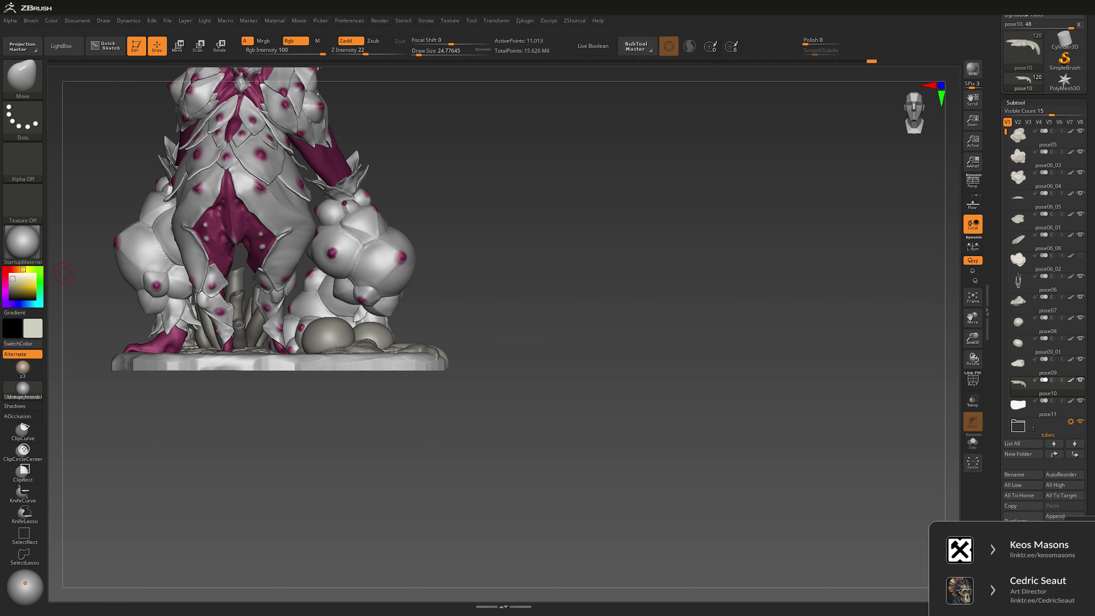
Step: Insert a small sphere on the folded mound beside the domes with IMM Primitives and split it into its own subtool
ctrl+right_drag(607, 281, 383, 308)
alt+click(383, 307)
drag(535, 302, 552, 305)
key(b)
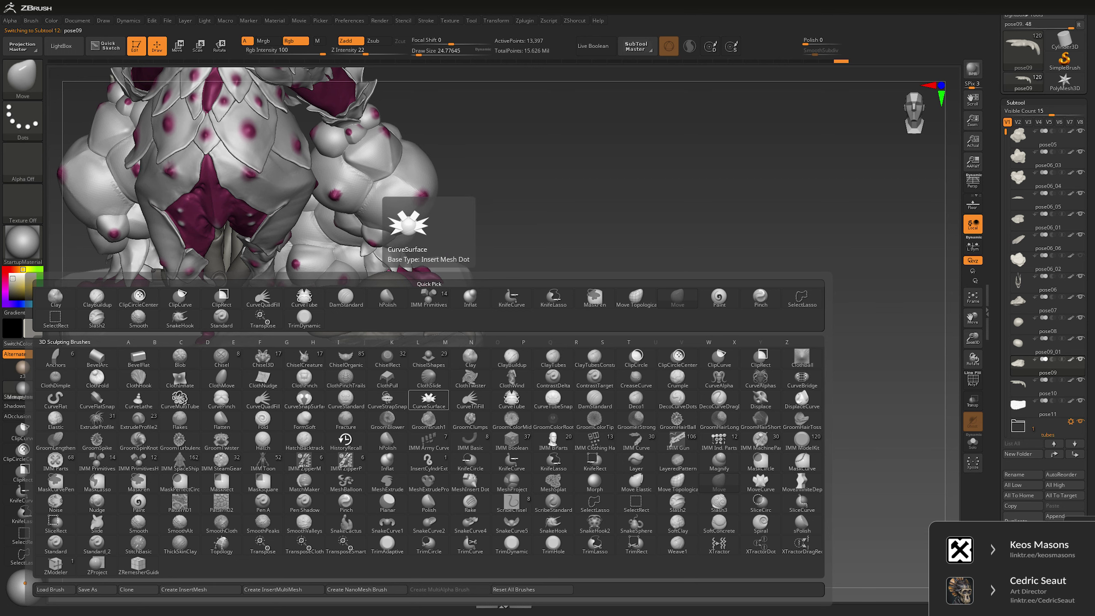
click(429, 297)
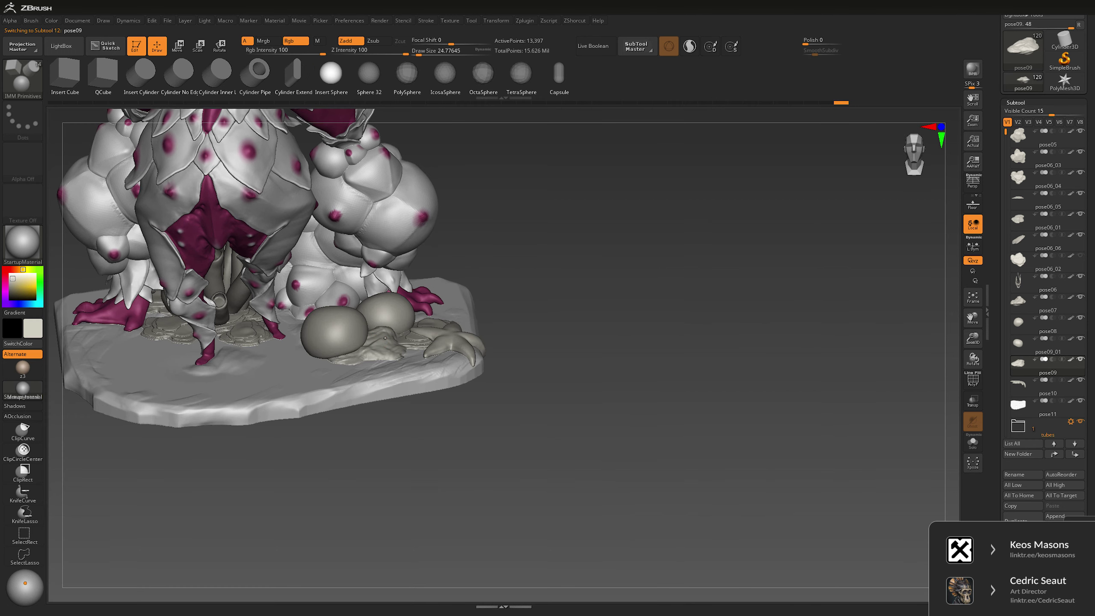
drag(388, 331, 397, 341)
ctrl+click(583, 335)
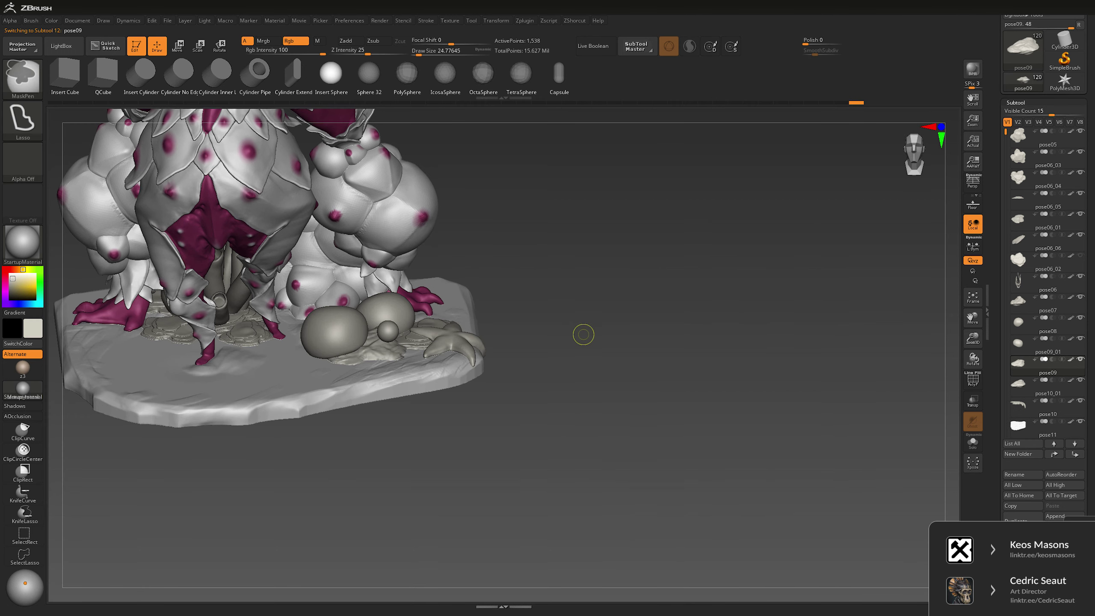
Step: Stretch the new sphere upward into an egg-shaped lump with the Move brush at draw size about 160
drag(584, 335, 472, 283)
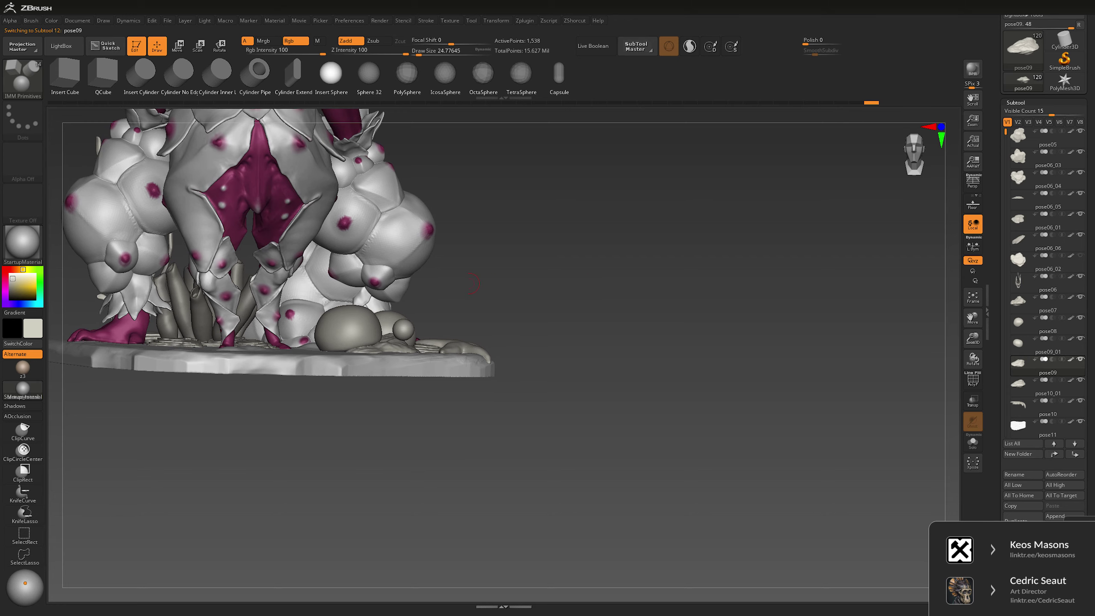
key(b)
key(m)
key(v)
key(space)
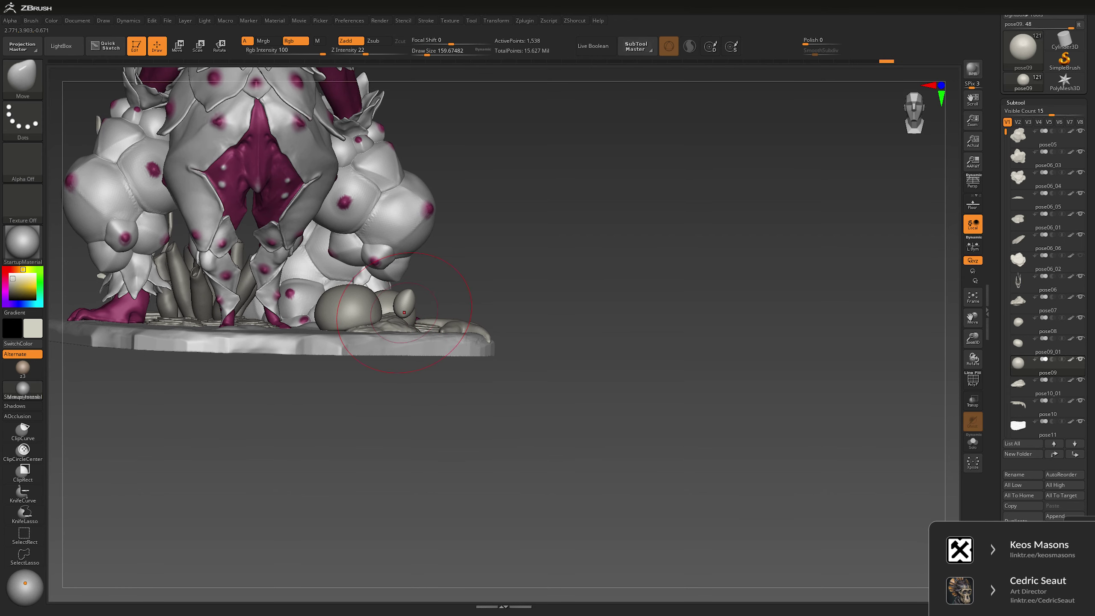
Step: Sculpt the lump into an irregular rock with ClayBuildup and Smooth strokes at draw size about 43 and ClayBuildup intensity 5
key(space)
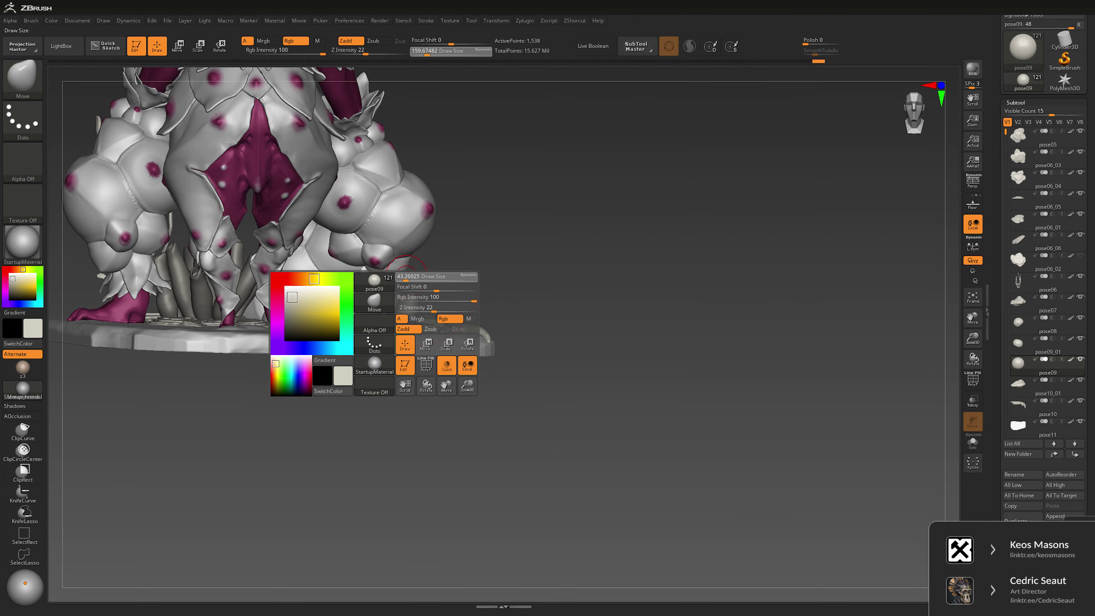
key(b)
key(c)
key(b)
mouse_move(415, 295)
right_down()
mouse_move(408, 301)
mouse_move(432, 314)
mouse_move(388, 309)
right_up()
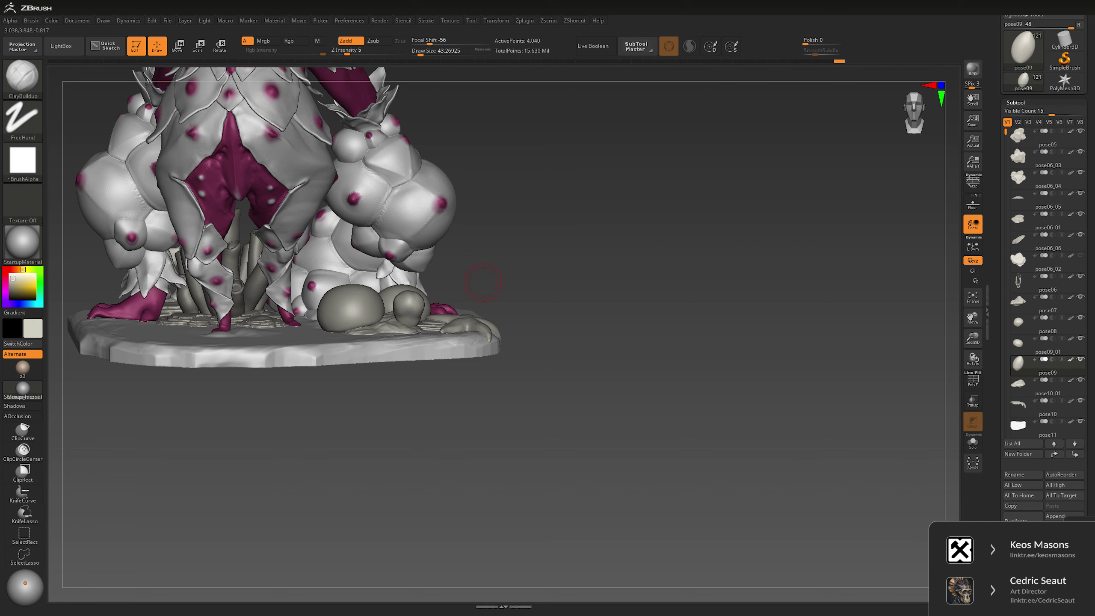
mouse_move(422, 303)
right_down()
mouse_move(489, 257)
mouse_move(446, 208)
right_up()
key(shift)
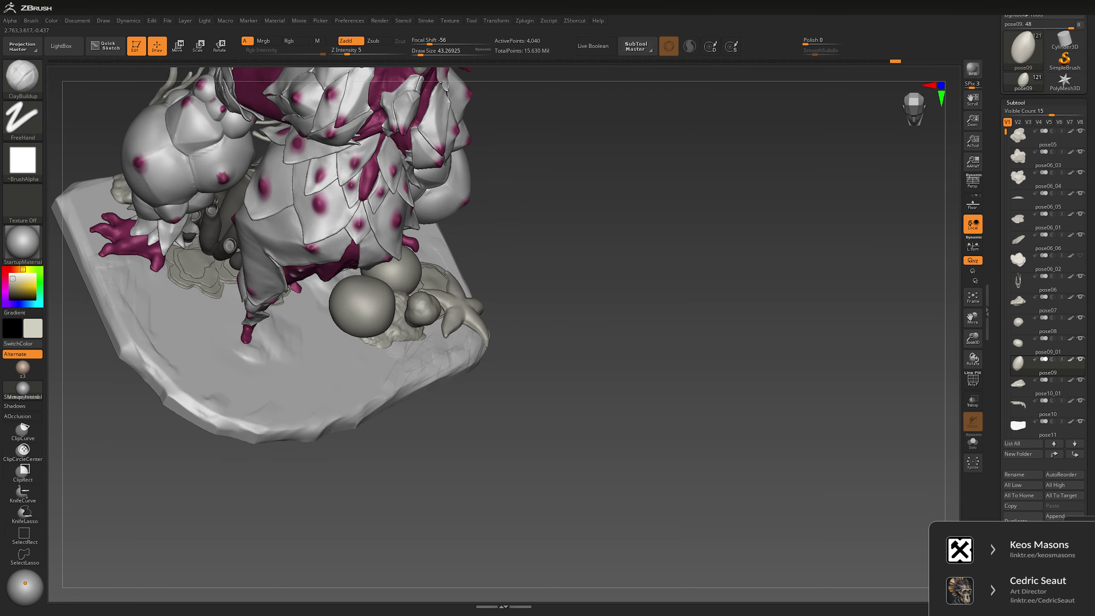
key(shift)
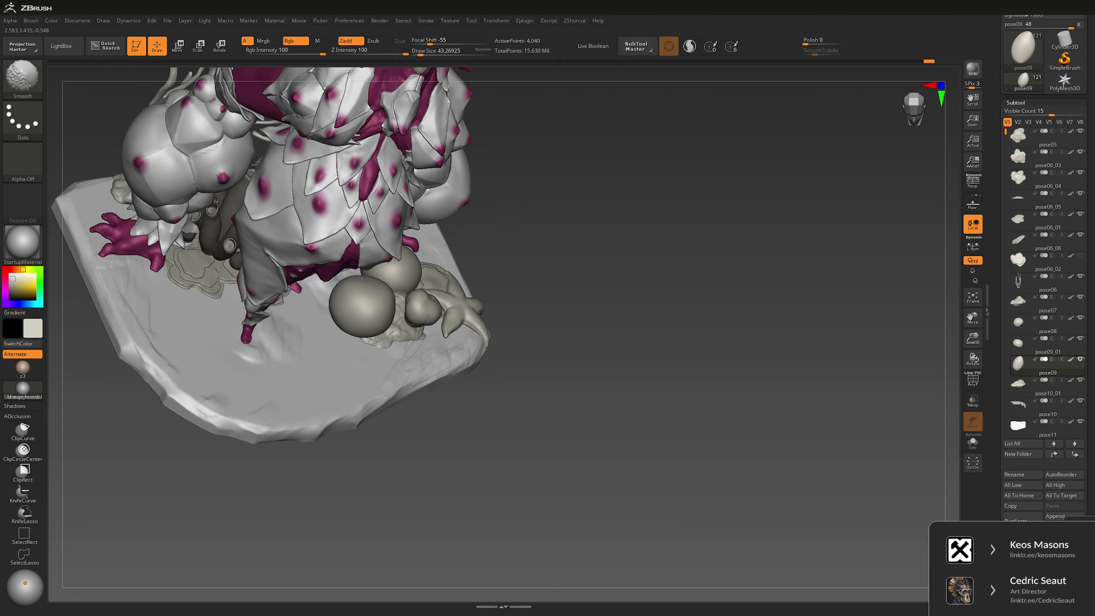
right_drag(562, 281, 552, 276)
shift+right_drag(442, 290, 453, 319)
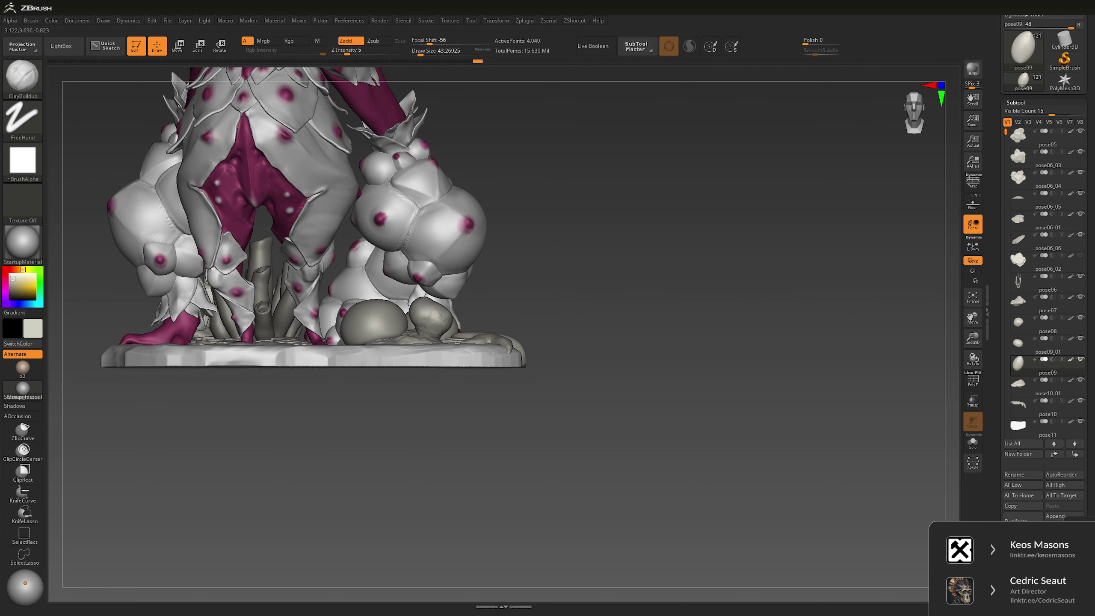
drag(432, 317, 442, 324)
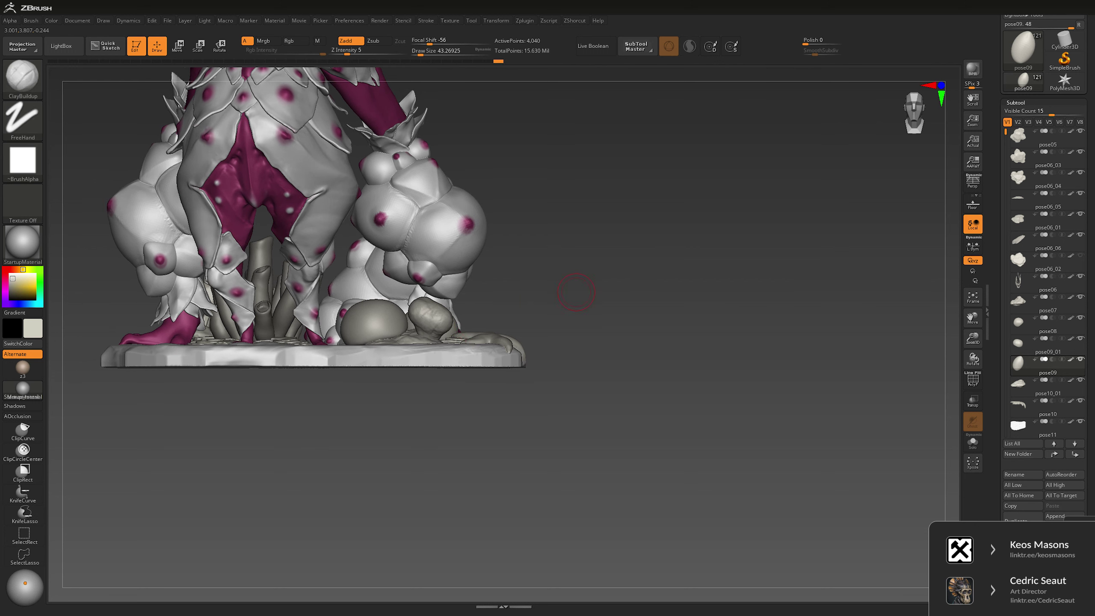
Step: Draw a curved tube rising from the lump's outer side with CurveTube and thin it to a draw size of about 9
mouse_move(576, 292)
right_down()
mouse_move(449, 327)
mouse_move(588, 275)
mouse_move(671, 269)
mouse_move(639, 284)
mouse_move(542, 202)
mouse_move(452, 252)
mouse_move(572, 238)
right_up()
key(b)
key(c)
key(t)
key(space)
key(space)
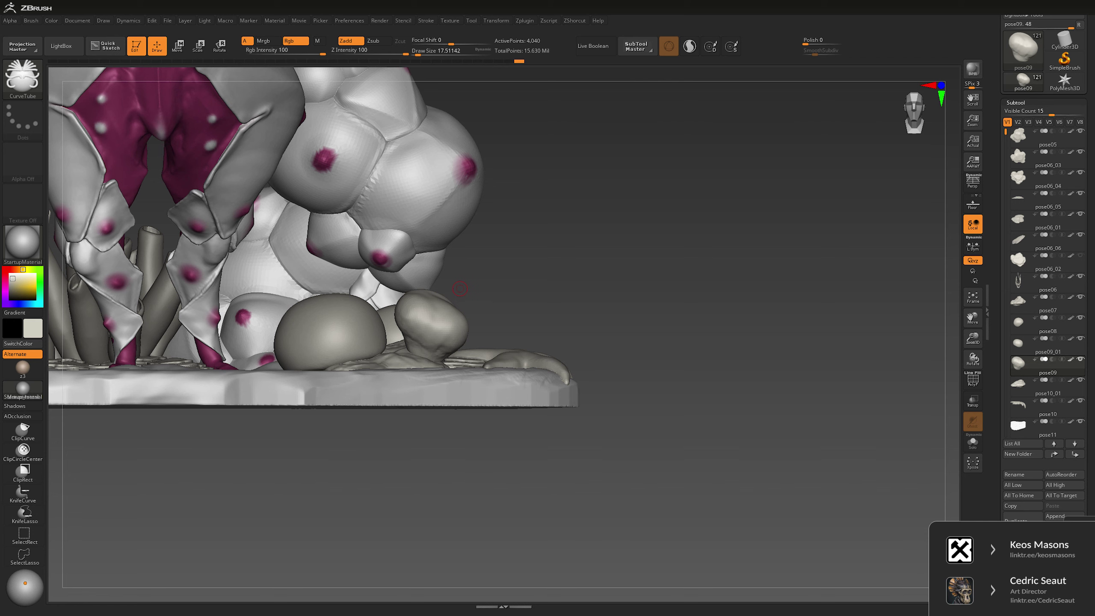
drag(495, 278, 537, 250)
key(space)
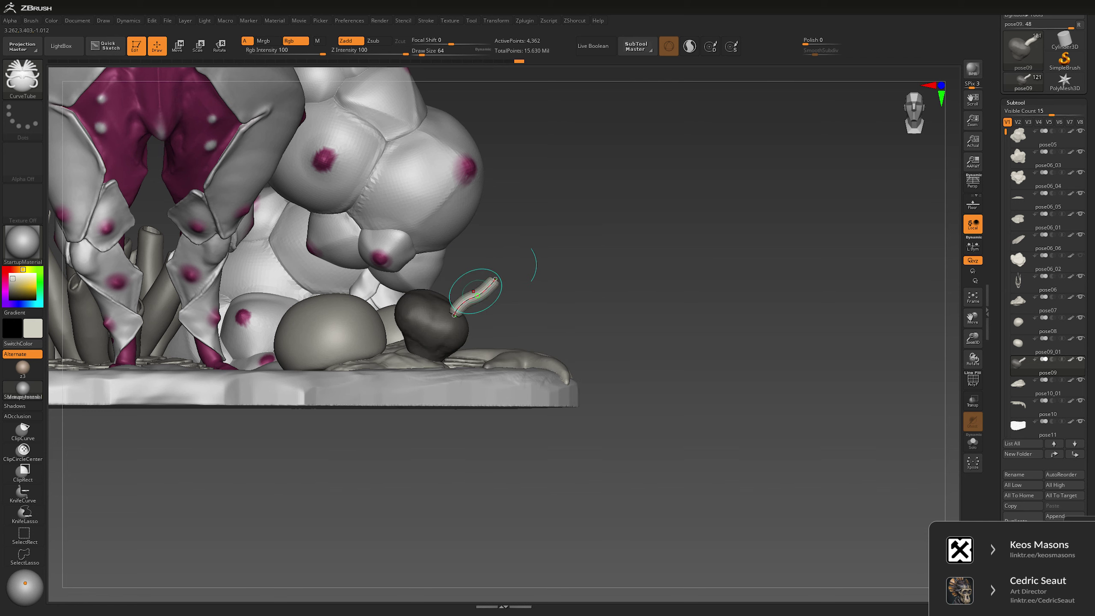
key([)
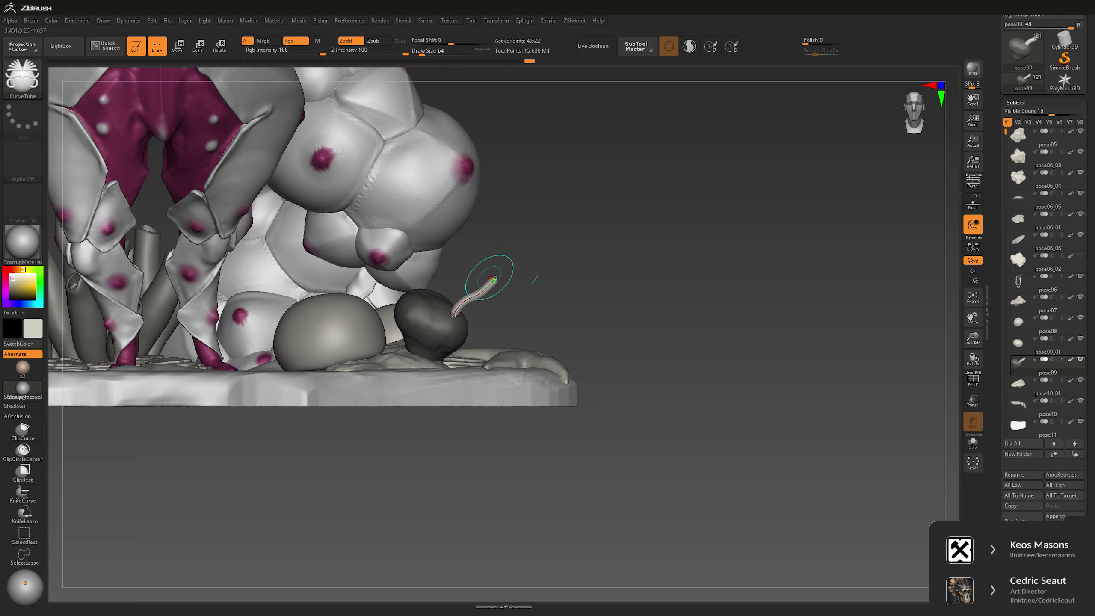
key(space)
drag(556, 230, 603, 229)
key([)
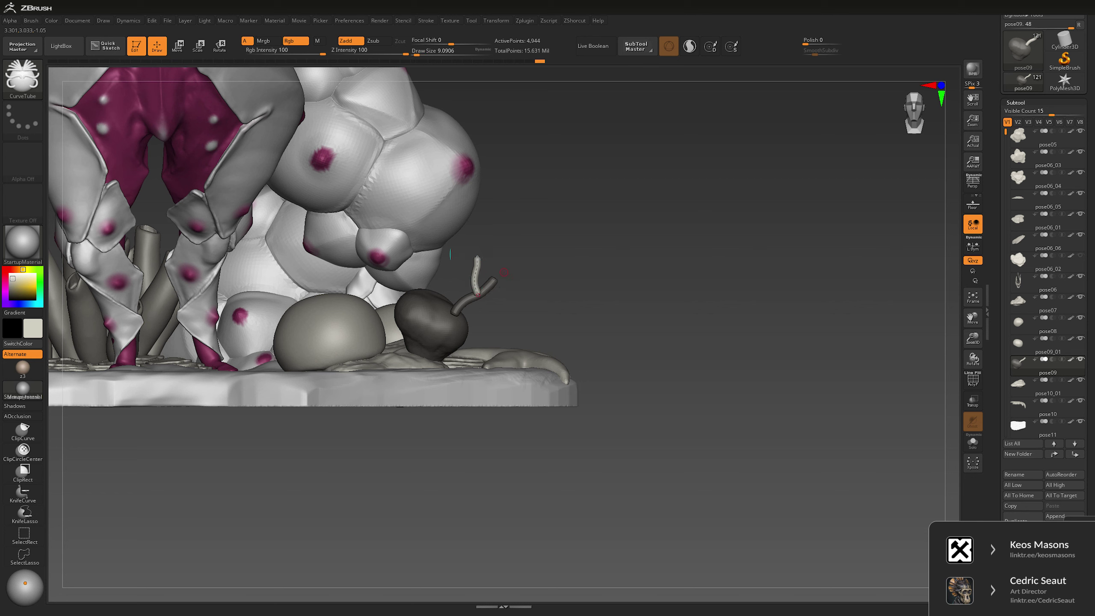
Step: Fork the outer coral tube into smaller branches and add a branching middle stalk with CurveTube at draw size about 9
drag(478, 294, 478, 260)
drag(492, 250, 492, 251)
drag(492, 304, 493, 304)
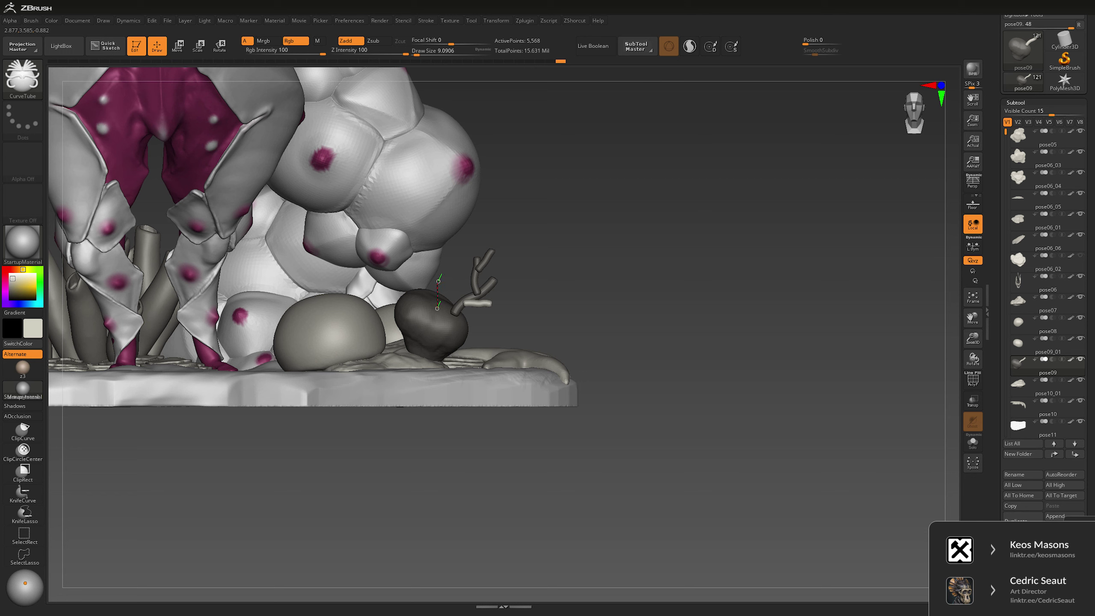
drag(438, 280, 439, 258)
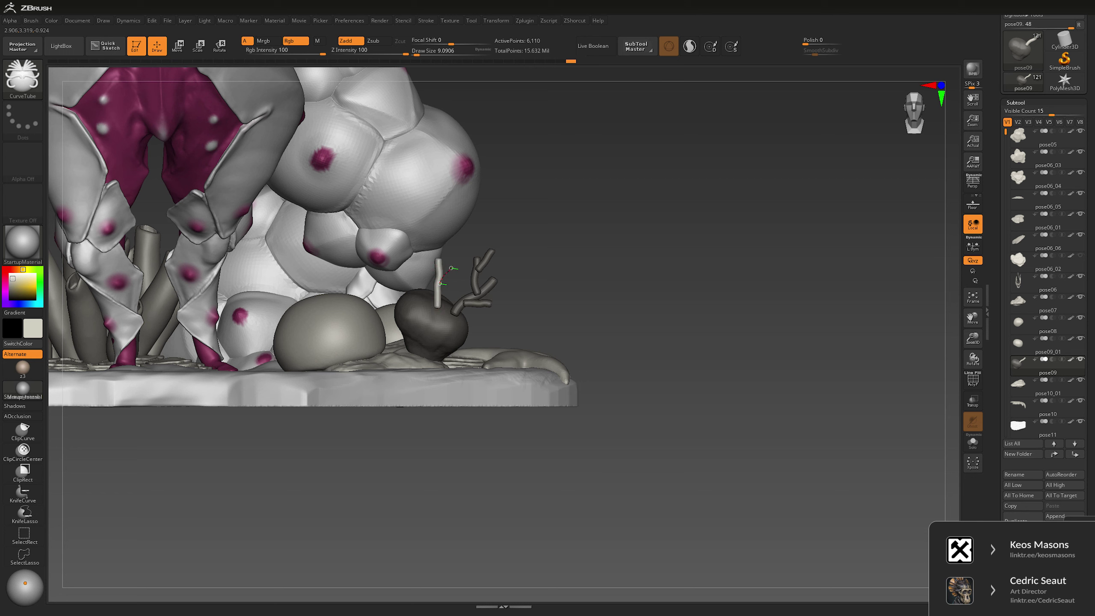
click(451, 268)
drag(437, 298, 423, 278)
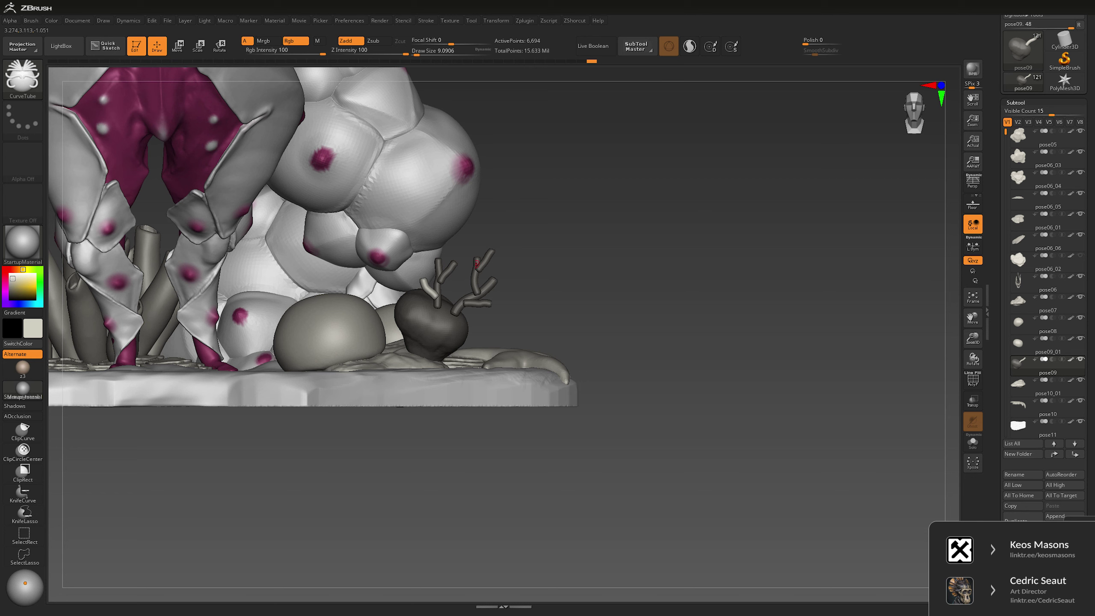
mouse_move(452, 288)
mouse_down()
mouse_move(451, 268)
mouse_move(453, 289)
mouse_up()
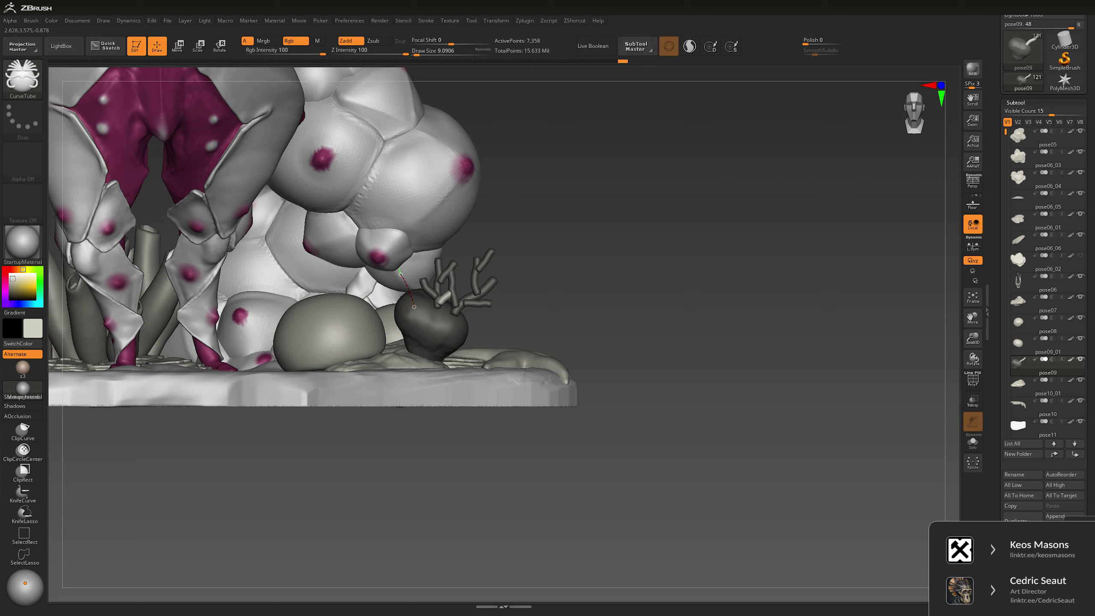
Step: Add a third branching stalk on the lump's inner side and extra twigs on the other stalks with CurveTube
mouse_move(401, 273)
mouse_down()
mouse_move(420, 242)
mouse_move(439, 263)
mouse_move(405, 238)
mouse_up()
click(423, 252)
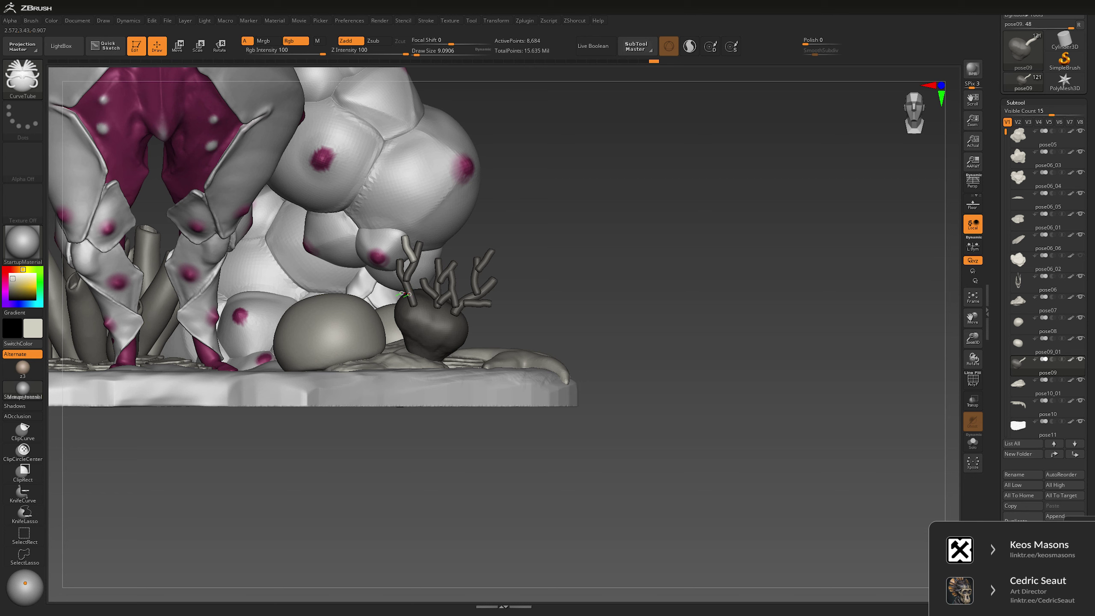
mouse_move(402, 294)
mouse_down()
mouse_move(387, 286)
mouse_move(427, 286)
mouse_up()
click(414, 303)
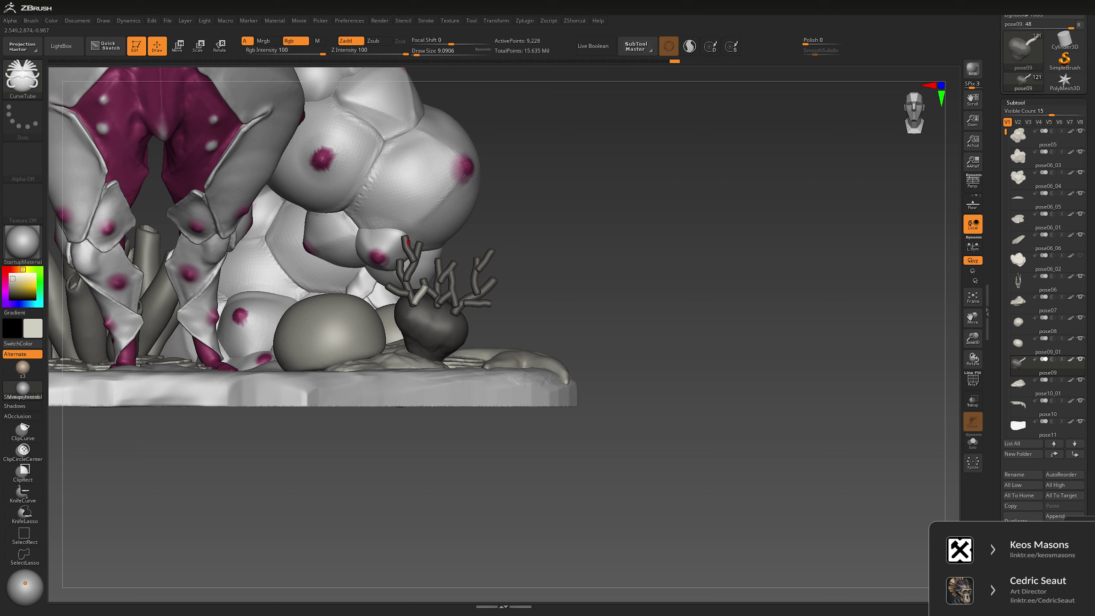
drag(399, 273, 385, 257)
drag(486, 256, 482, 242)
key(space)
drag(472, 283, 462, 264)
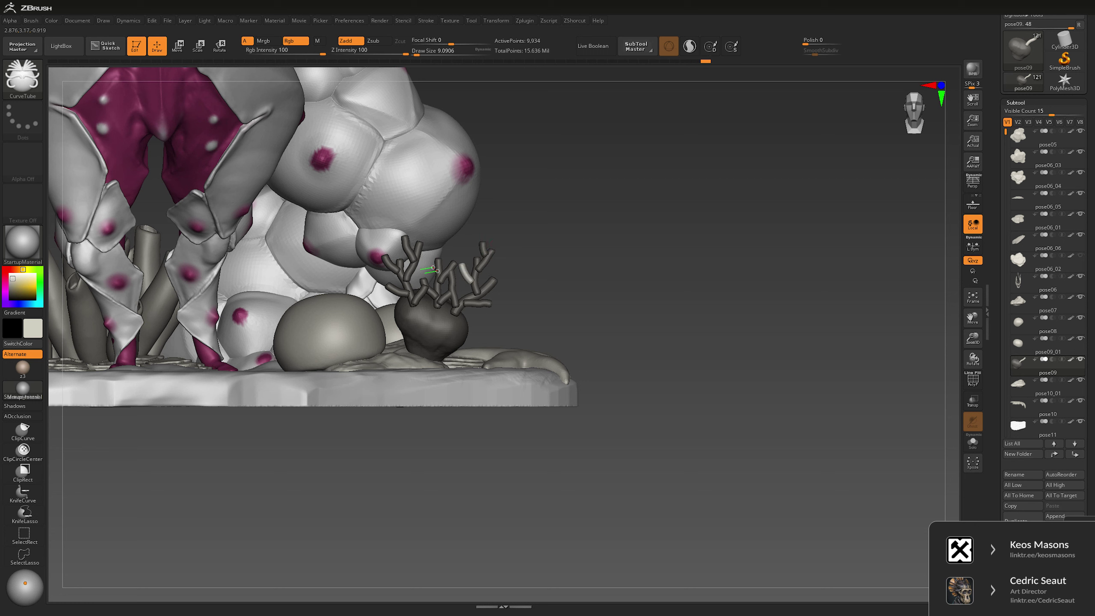
drag(438, 271, 434, 234)
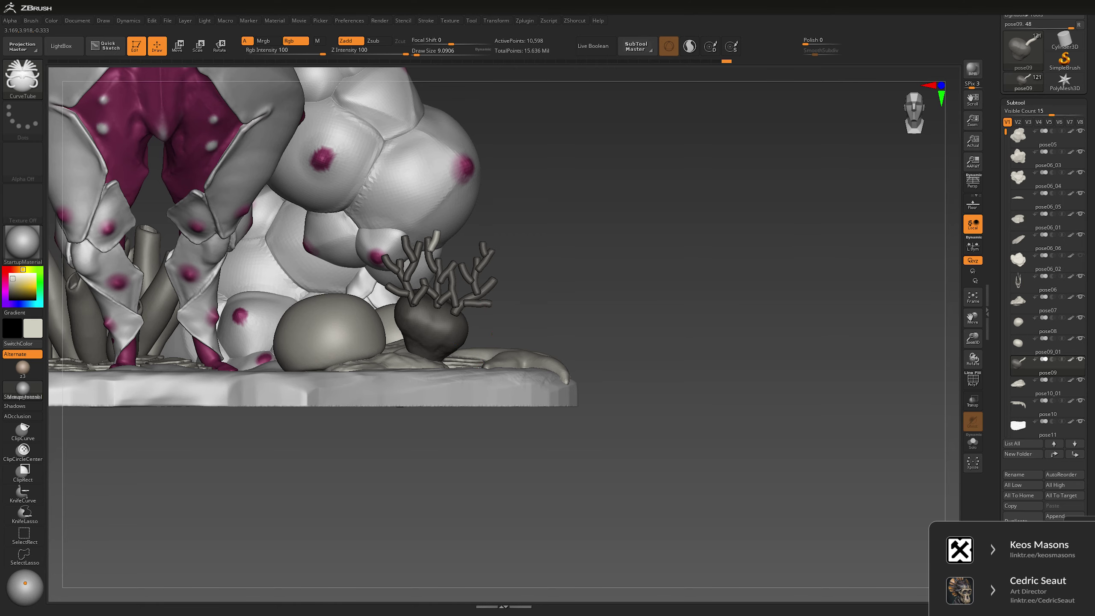
Step: Isolate the rock and its coral branches with Solo and clear the mask from the model
mouse_move(690, 302)
mouse_down()
mouse_move(638, 267)
mouse_move(689, 293)
mouse_move(698, 280)
mouse_move(611, 328)
mouse_up()
click(972, 442)
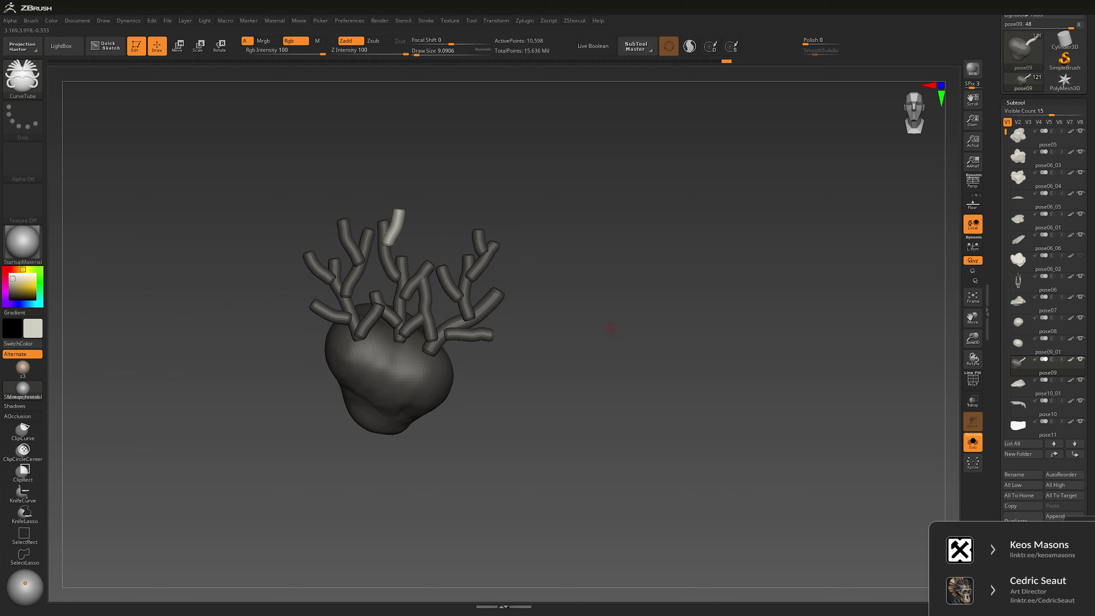
key(ctrl+shift)
drag(560, 276, 537, 274)
Step: Bend and spread the coral stalks in depth with the Move Topological brush at draw size about 150
key(b)
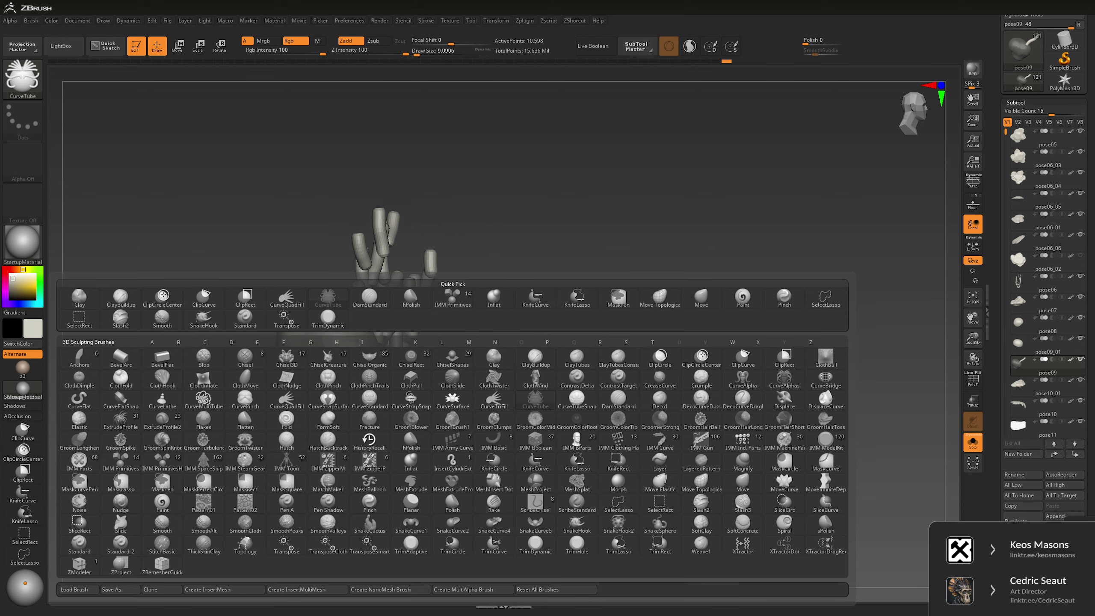
click(660, 296)
key(space)
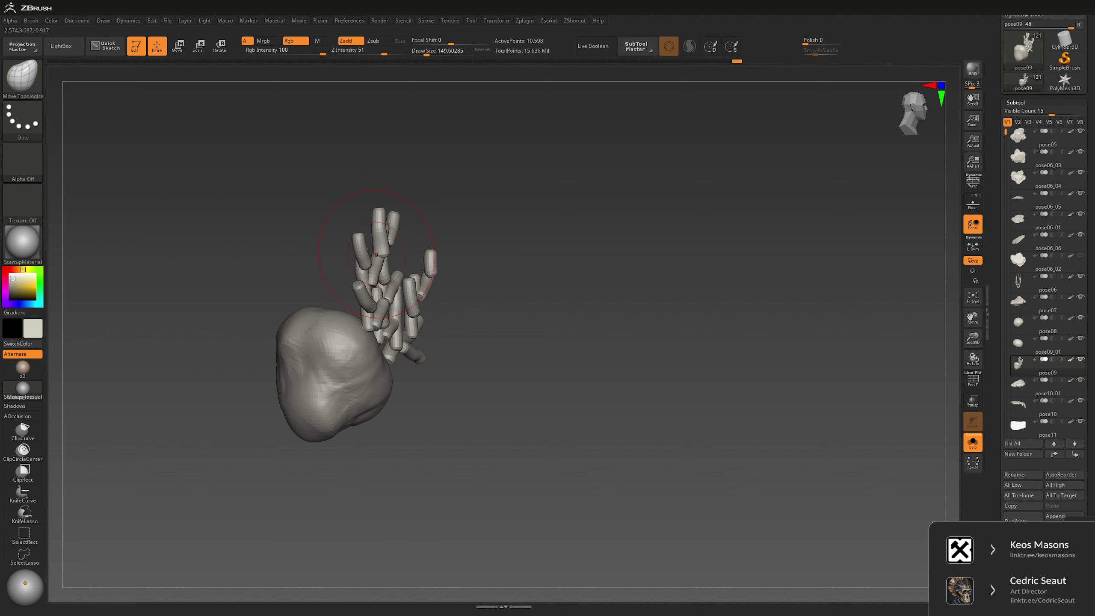
key(space)
key(space)
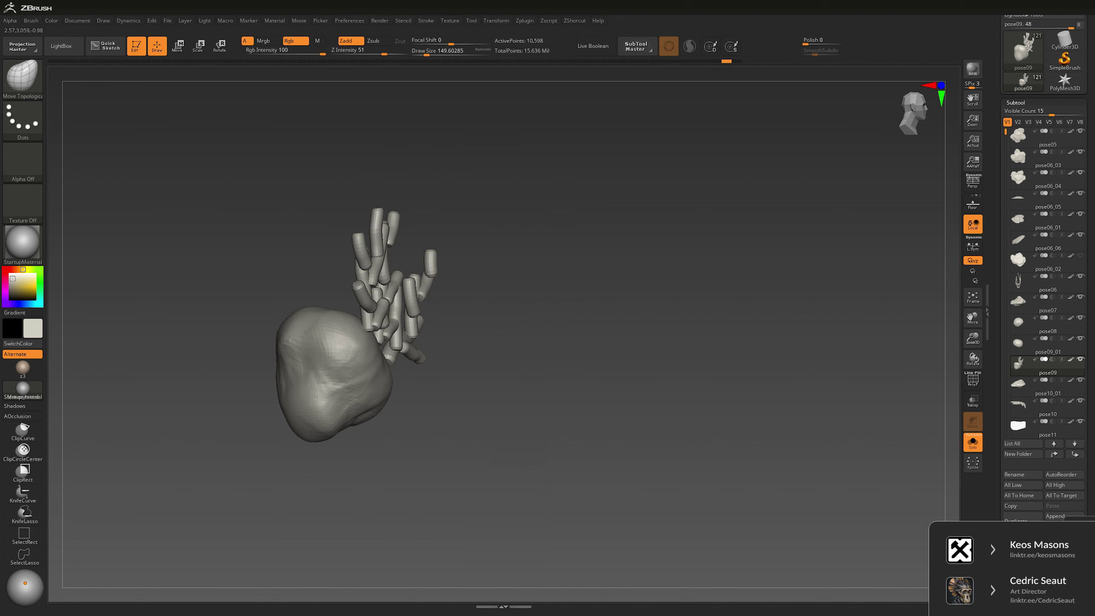
mouse_move(539, 267)
mouse_down()
mouse_move(390, 256)
mouse_move(377, 260)
mouse_move(380, 275)
mouse_up()
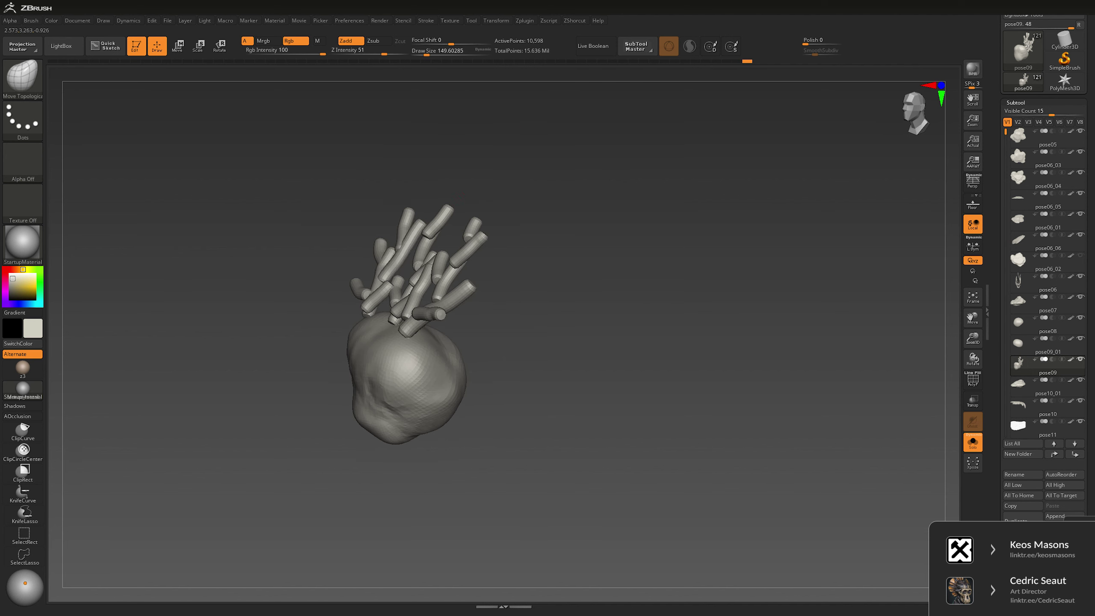
drag(508, 242, 581, 208)
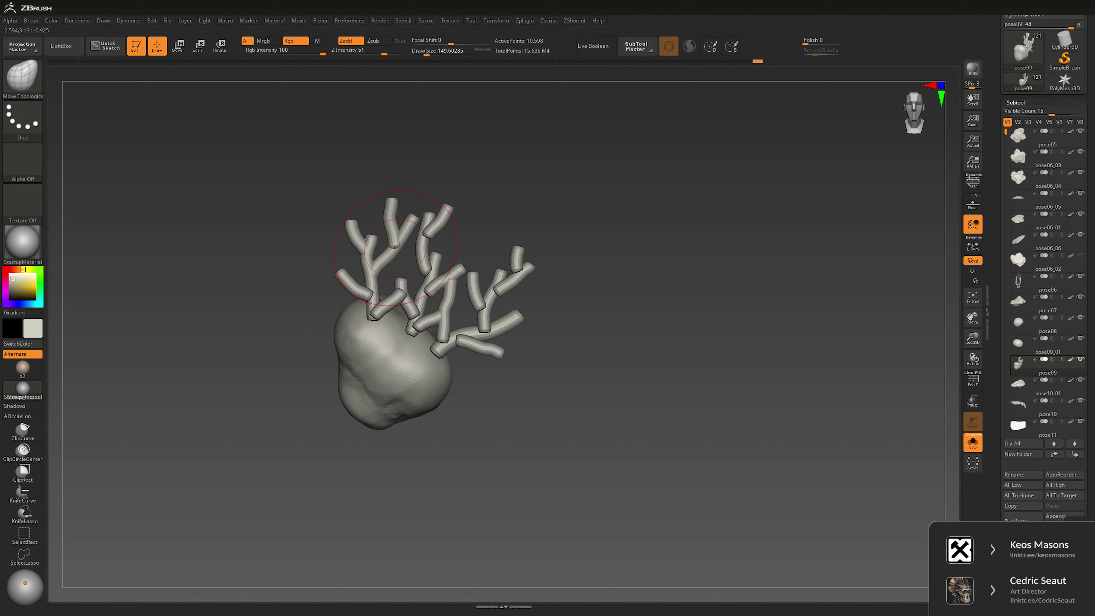
mouse_move(395, 248)
mouse_down()
mouse_move(467, 182)
mouse_move(375, 290)
mouse_up()
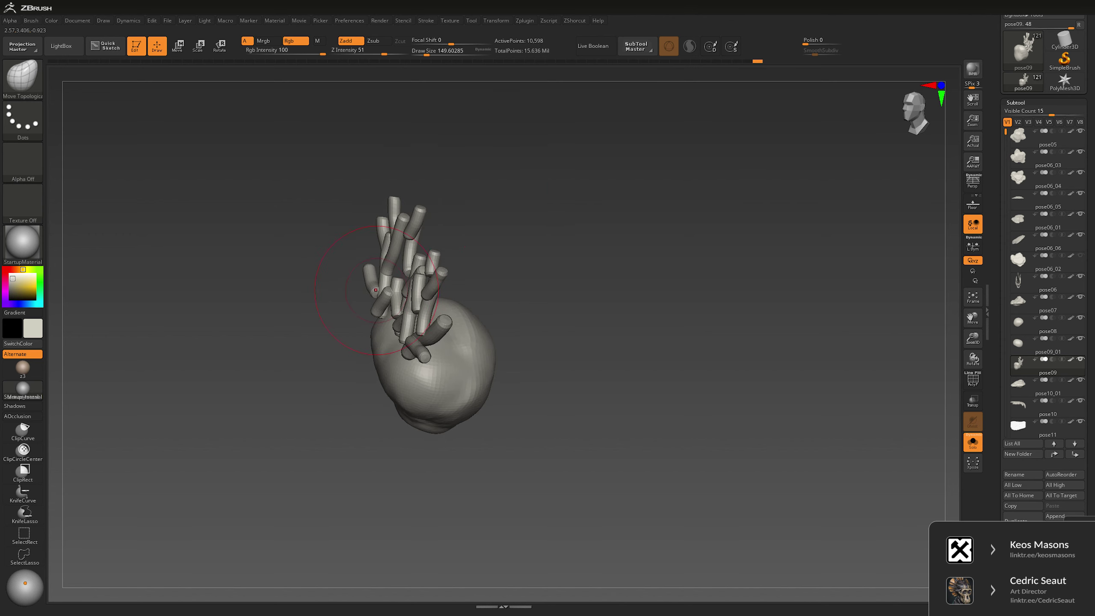
drag(506, 219, 614, 204)
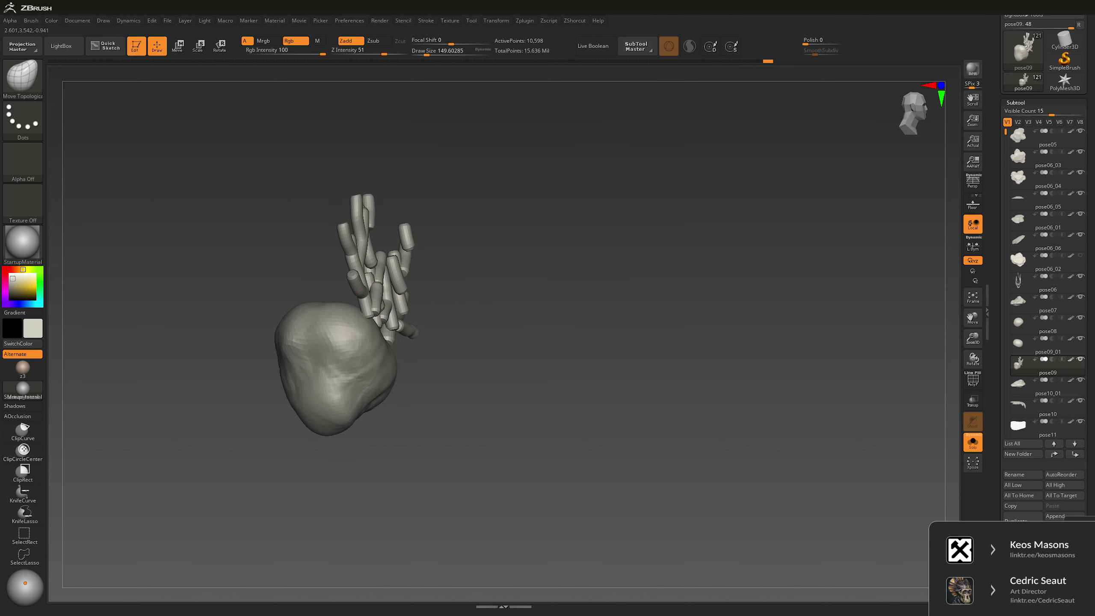
drag(532, 257, 476, 275)
drag(574, 188, 431, 276)
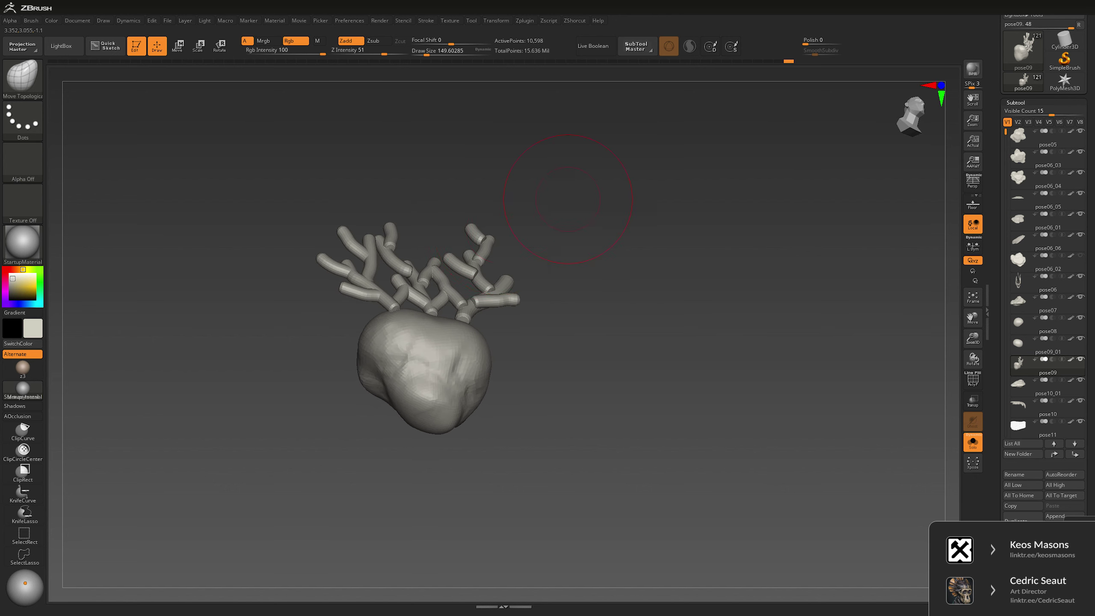
Step: Refine the curve and spacing of individual coral branches with Move Topological at draw size about 104
key(space)
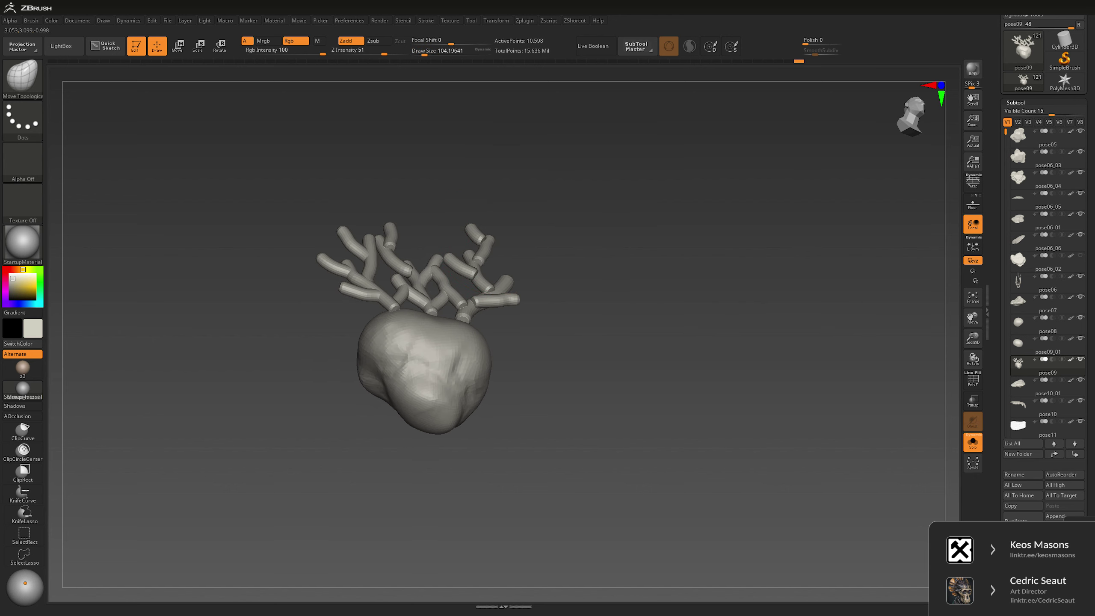
mouse_move(432, 276)
mouse_down()
mouse_move(413, 270)
mouse_move(536, 168)
mouse_move(569, 171)
mouse_move(408, 322)
mouse_up()
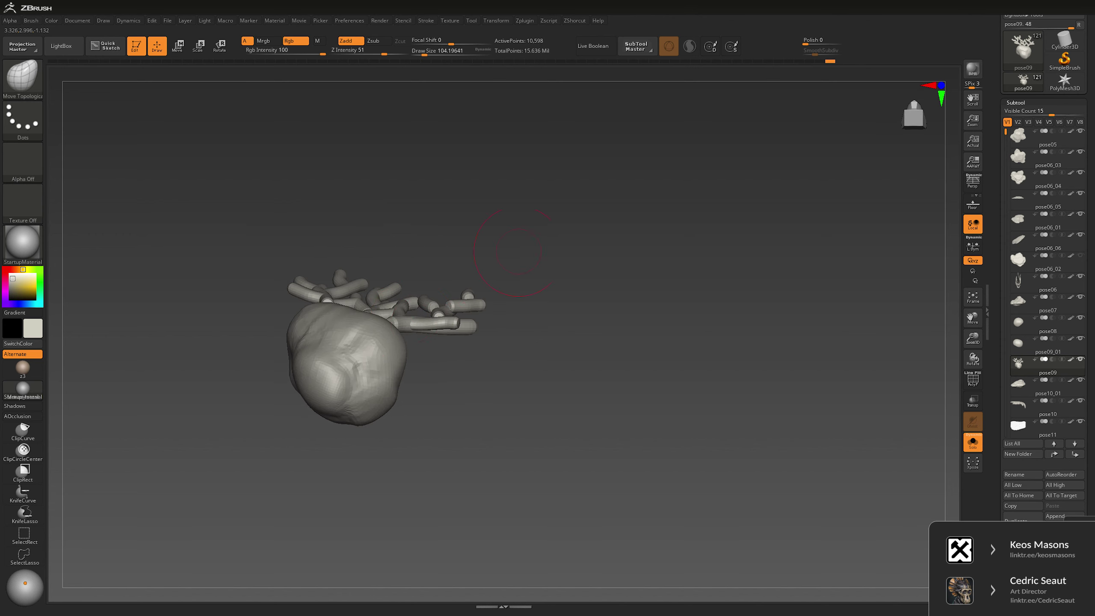
drag(517, 253, 507, 279)
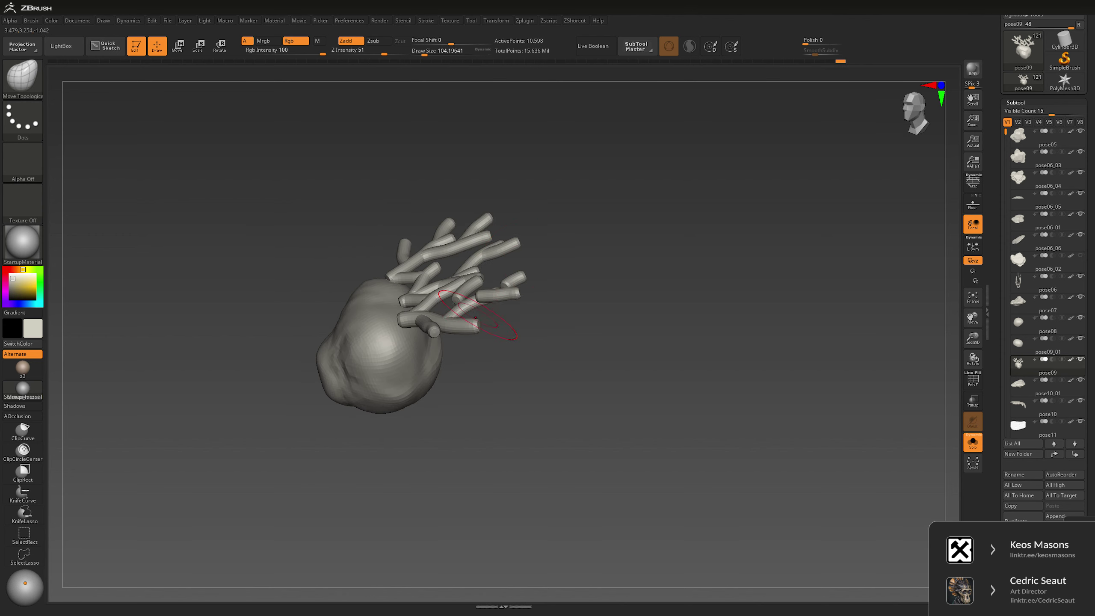
drag(476, 317, 436, 336)
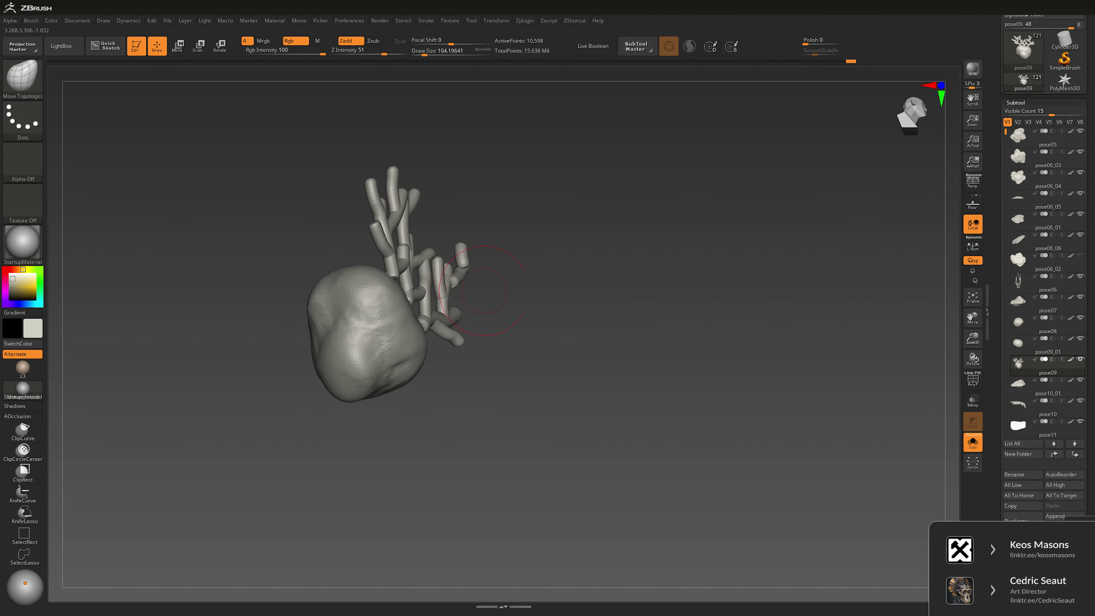
mouse_move(483, 291)
mouse_down()
mouse_move(496, 296)
mouse_move(465, 298)
mouse_move(535, 309)
mouse_move(560, 287)
mouse_move(616, 276)
mouse_up()
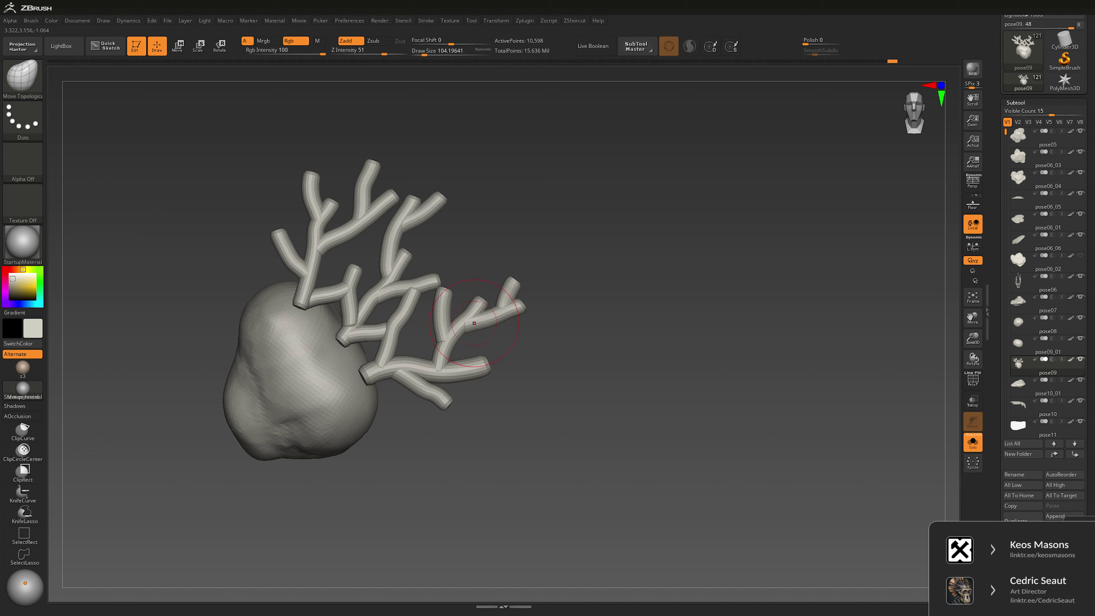
drag(458, 315, 404, 315)
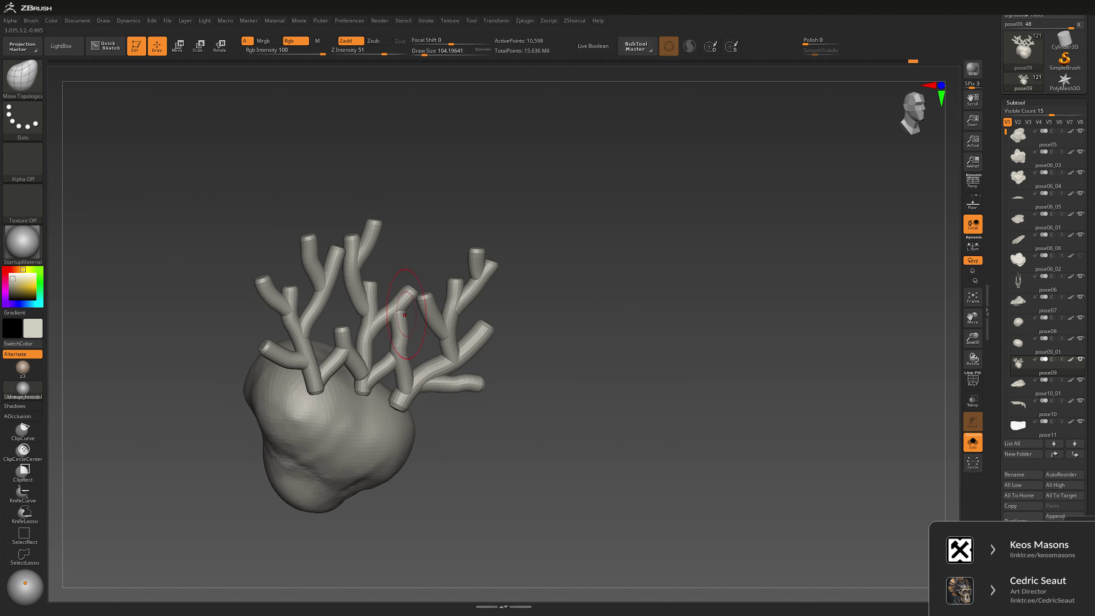
drag(506, 283, 592, 332)
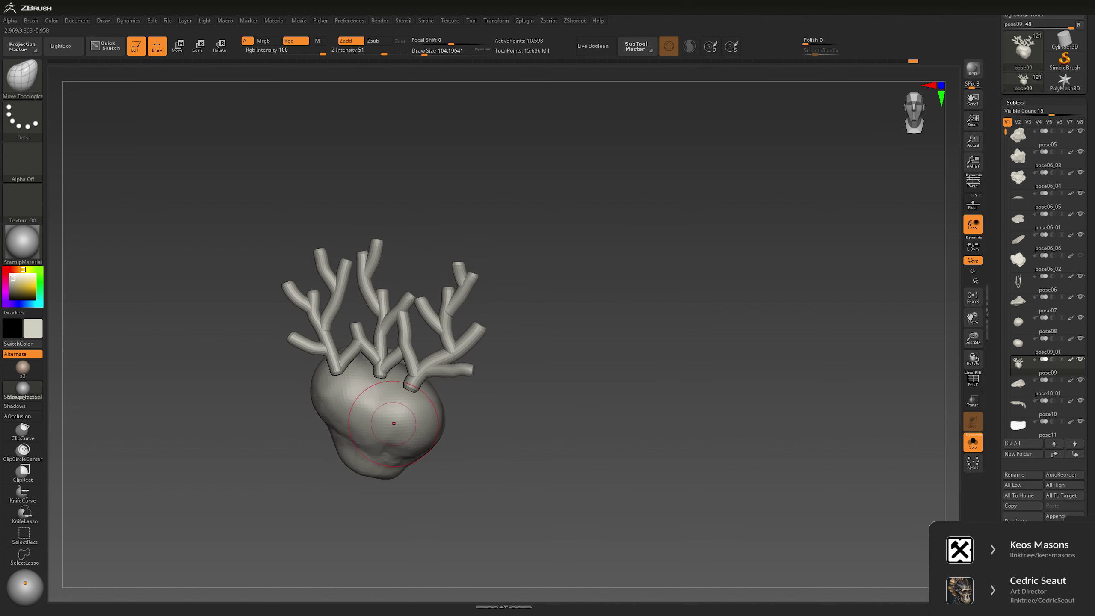
Step: Mask the rock and use the gizmo to move and tilt the coral branches over its upper side
key(w)
drag(560, 388, 672, 393)
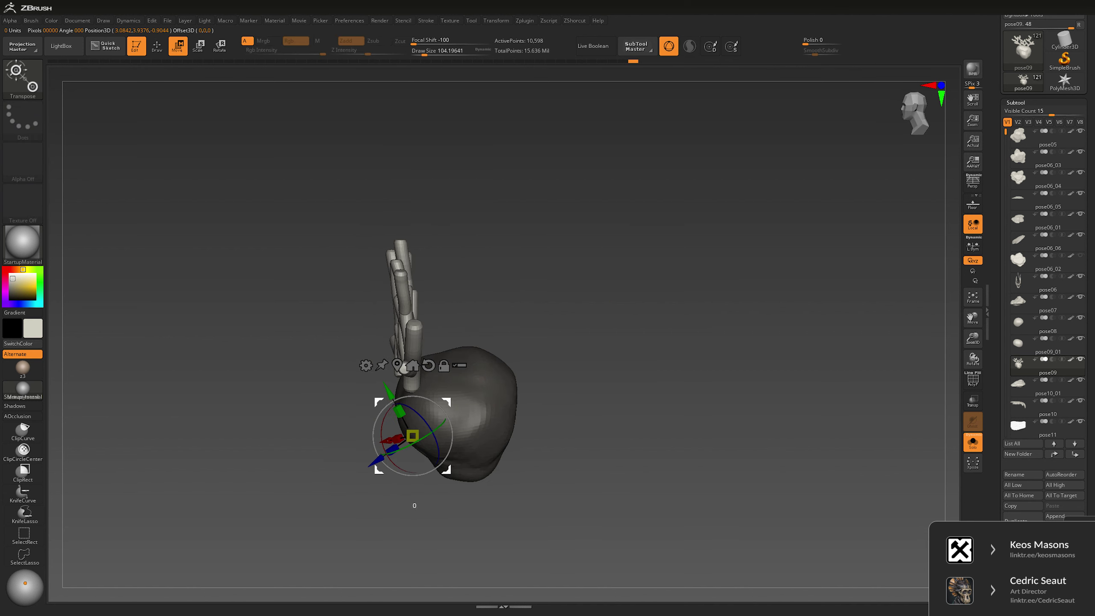
drag(433, 425, 460, 371)
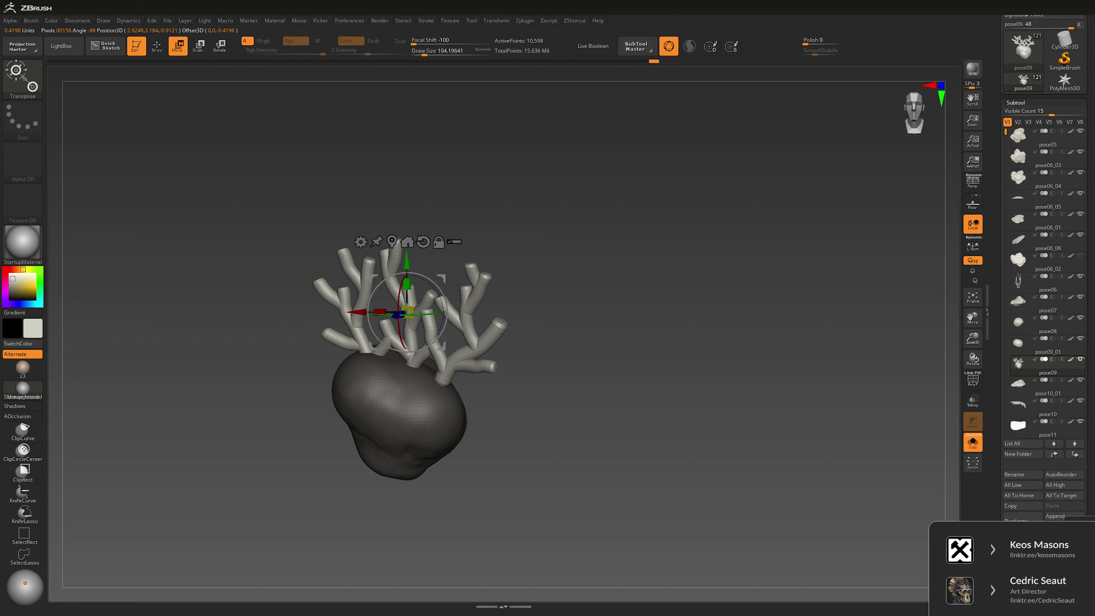
drag(406, 313, 414, 311)
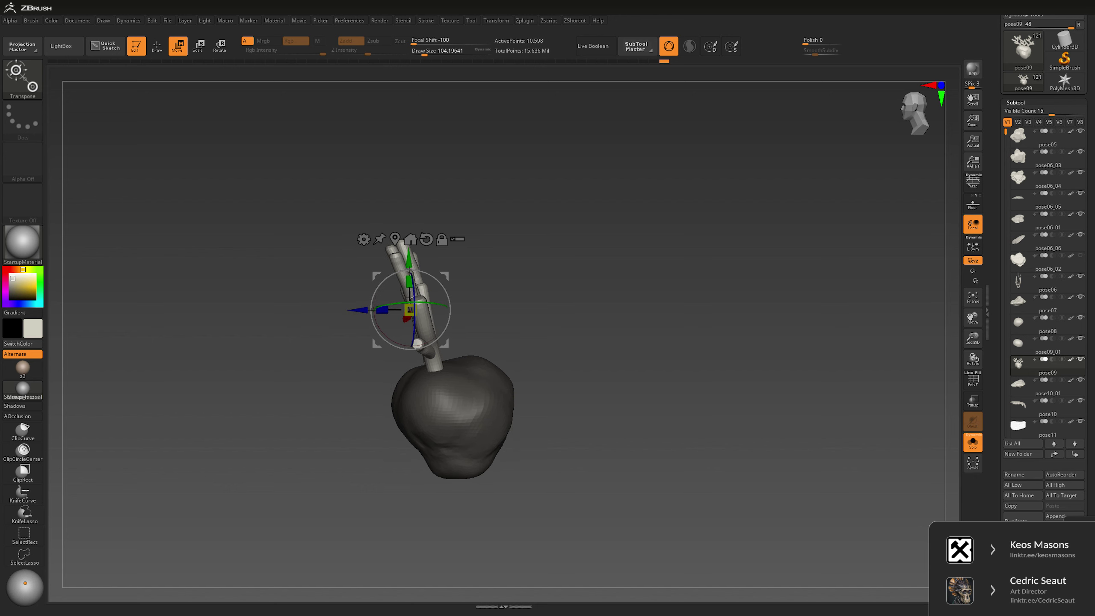
Step: Duplicate the coral cluster with the gizmo, then rotate and place the copy behind the original on the rock
ctrl+drag(382, 310, 413, 302)
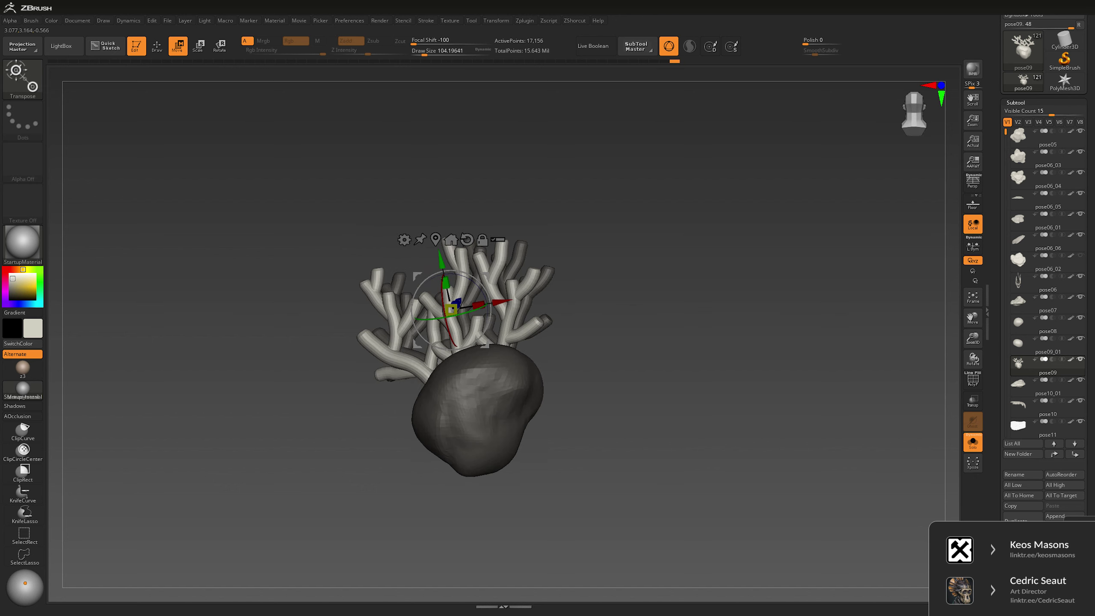
right_drag(415, 381, 461, 381)
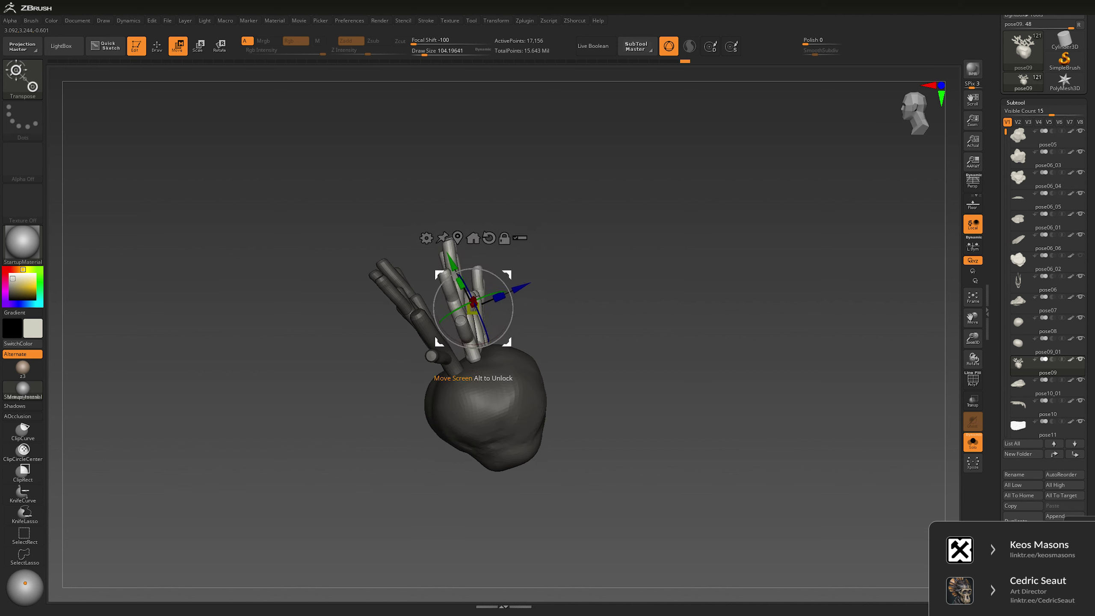
mouse_move(475, 378)
right_down()
mouse_move(391, 359)
mouse_move(452, 379)
mouse_move(472, 366)
right_up()
drag(472, 366, 479, 373)
right_drag(479, 373, 478, 327)
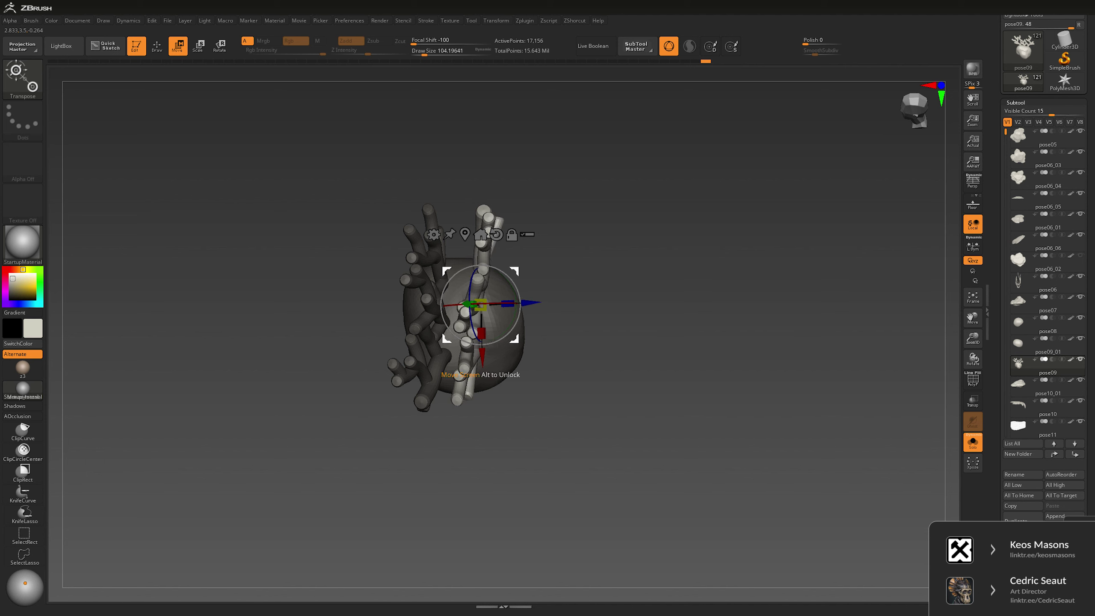
mouse_move(478, 328)
right_down()
mouse_move(472, 390)
mouse_move(475, 347)
right_up()
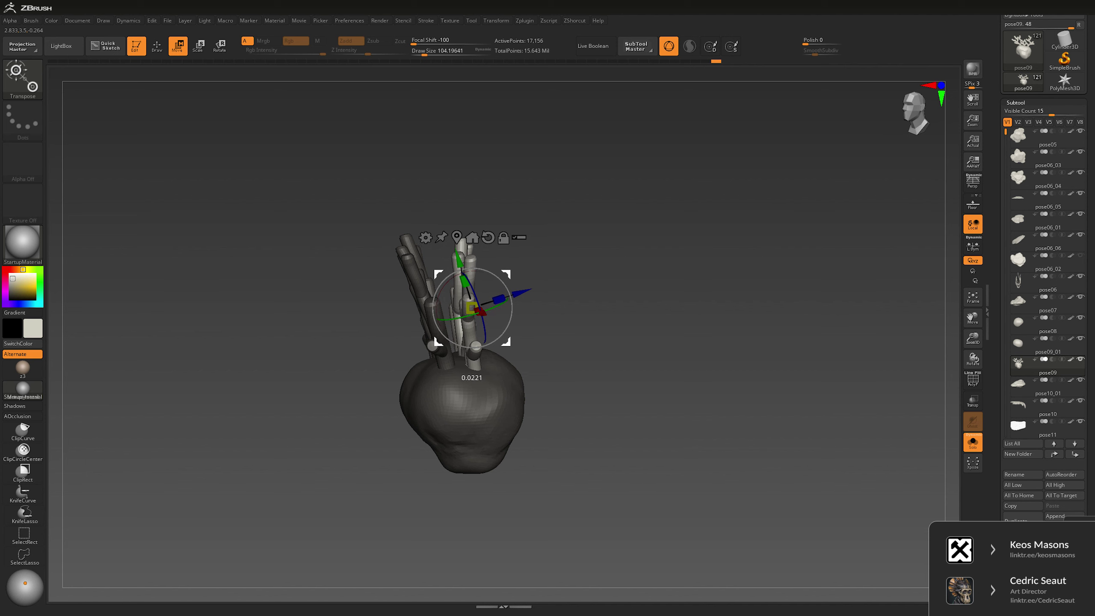
Step: Duplicate the branches a second time and fit this copy beside the other clusters on the rock
right_drag(474, 345, 435, 394)
alt+click(431, 341)
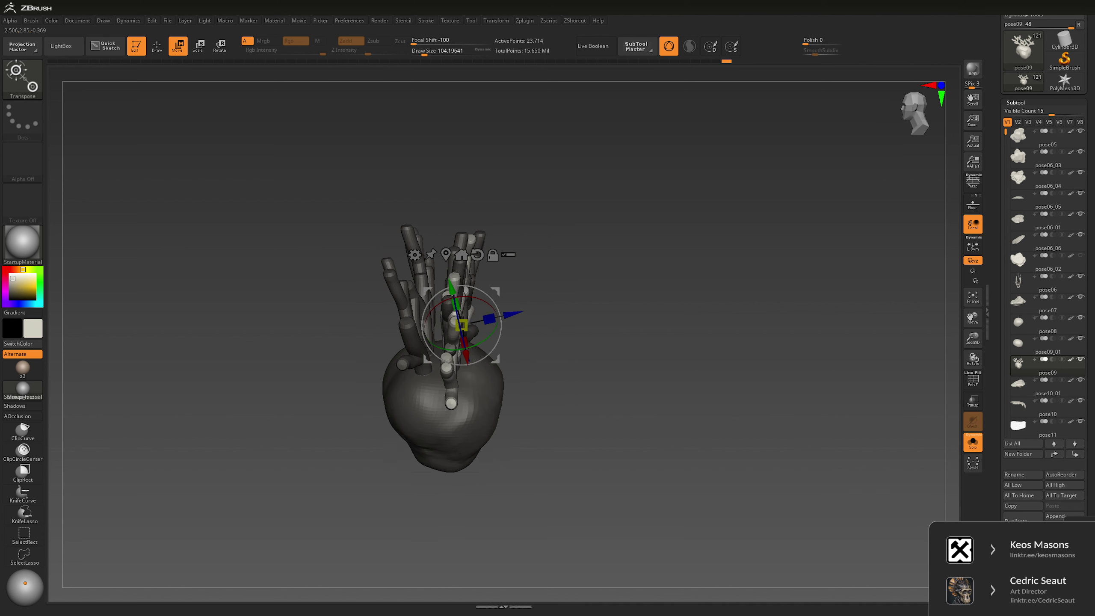
drag(451, 399, 512, 399)
mouse_move(479, 396)
right_down()
mouse_move(452, 396)
mouse_move(560, 398)
mouse_move(462, 398)
mouse_move(578, 369)
right_up()
Step: Reshape the second copied cluster with the Move brush at draw size about 104 and rotate it with the gizmo
key(q)
drag(625, 302, 672, 308)
key(ctrl)
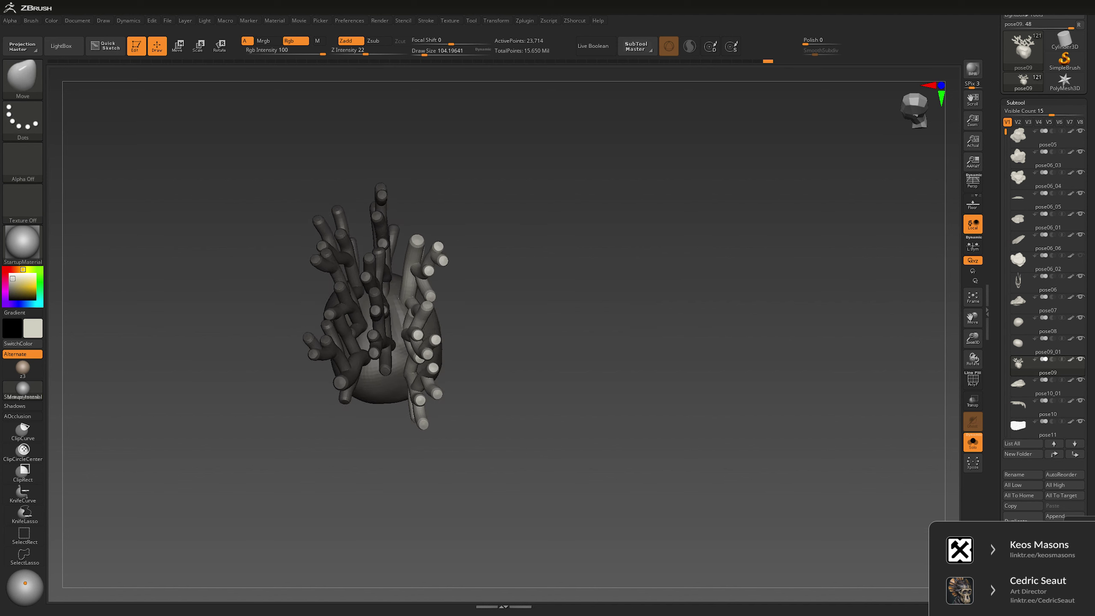
key(e)
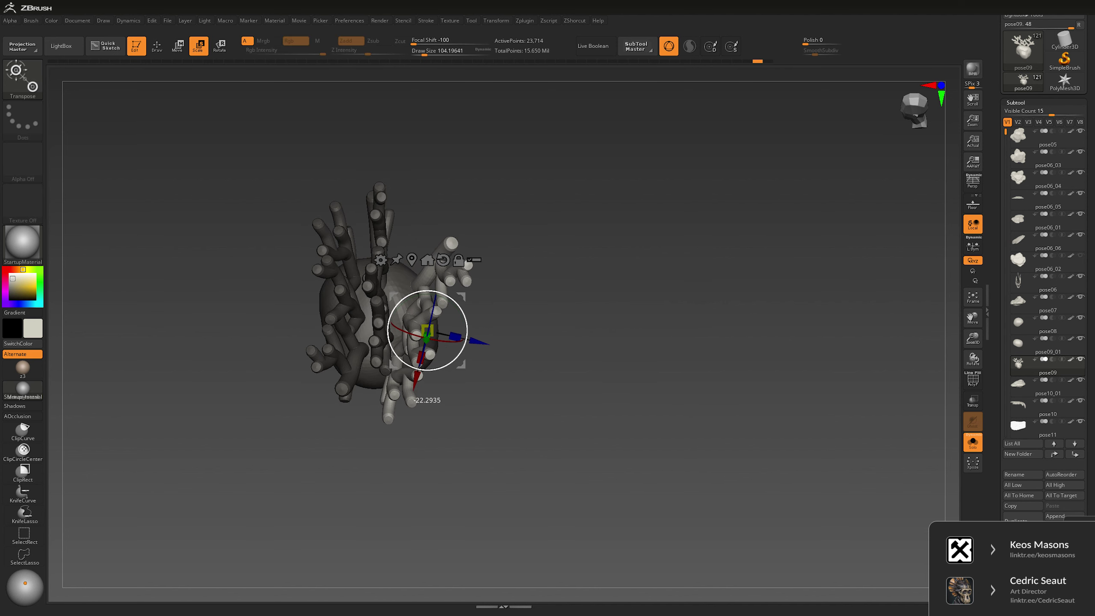
drag(673, 307, 625, 259)
Step: Add a third copy of the branch cluster and fit it among the existing coral on the rock
key(ctrl)
key(ctrl)
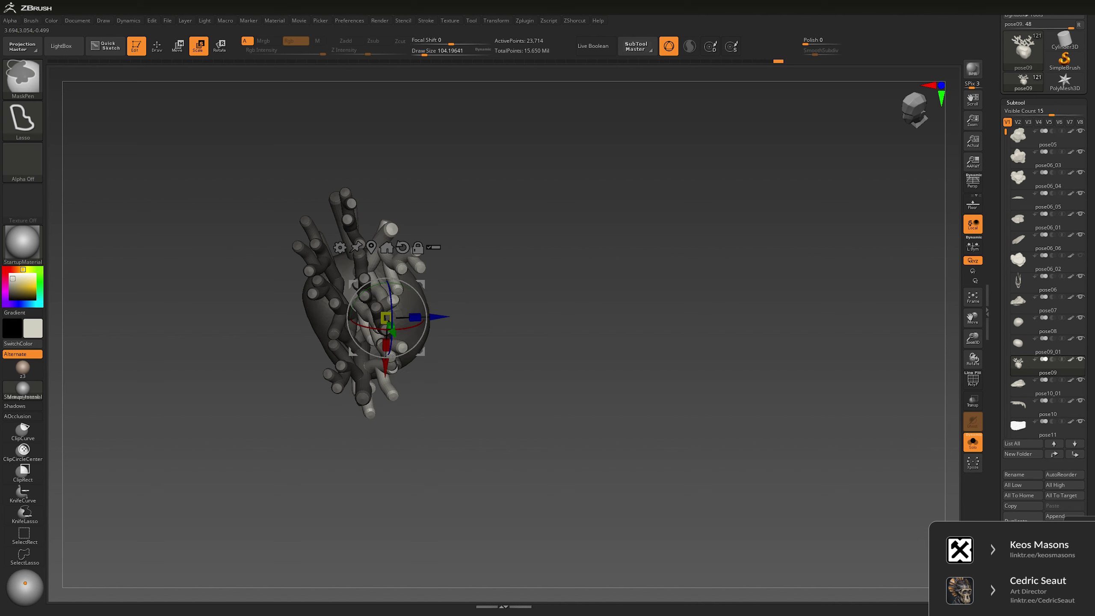
mouse_move(443, 285)
ctrl+mouse_down()
mouse_move(436, 319)
mouse_move(409, 332)
ctrl+mouse_up()
drag(625, 259, 573, 203)
Step: Fan out the coral clusters with the Move brush at draw sizes about 430 and 215, clearing the mask in between
key(q)
key(space)
drag(351, 292, 388, 292)
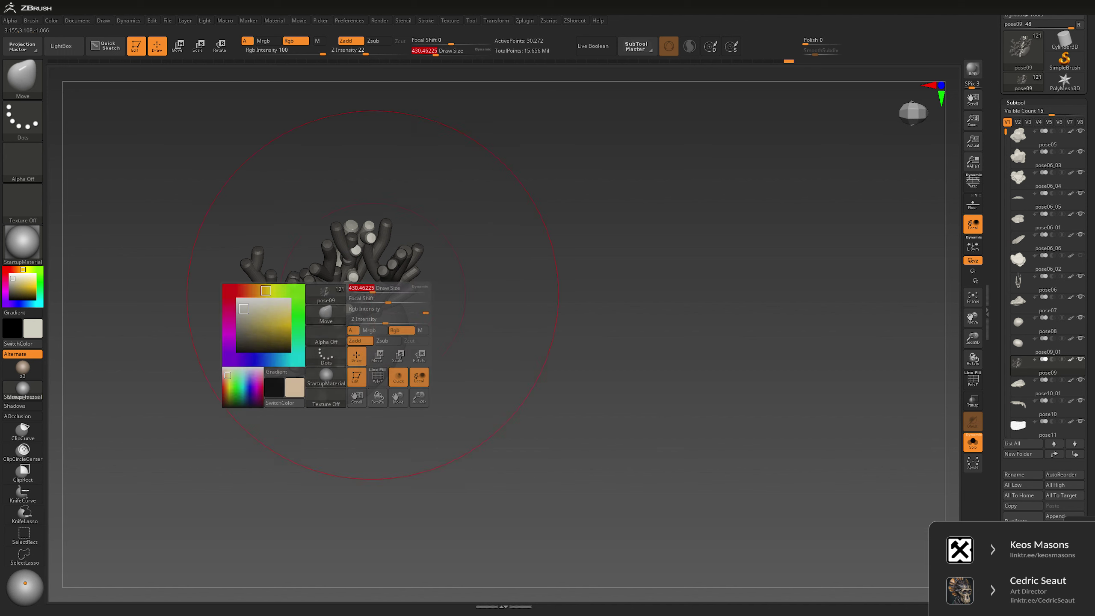
mouse_move(487, 250)
mouse_down()
mouse_move(487, 283)
mouse_move(512, 283)
mouse_move(496, 307)
mouse_up()
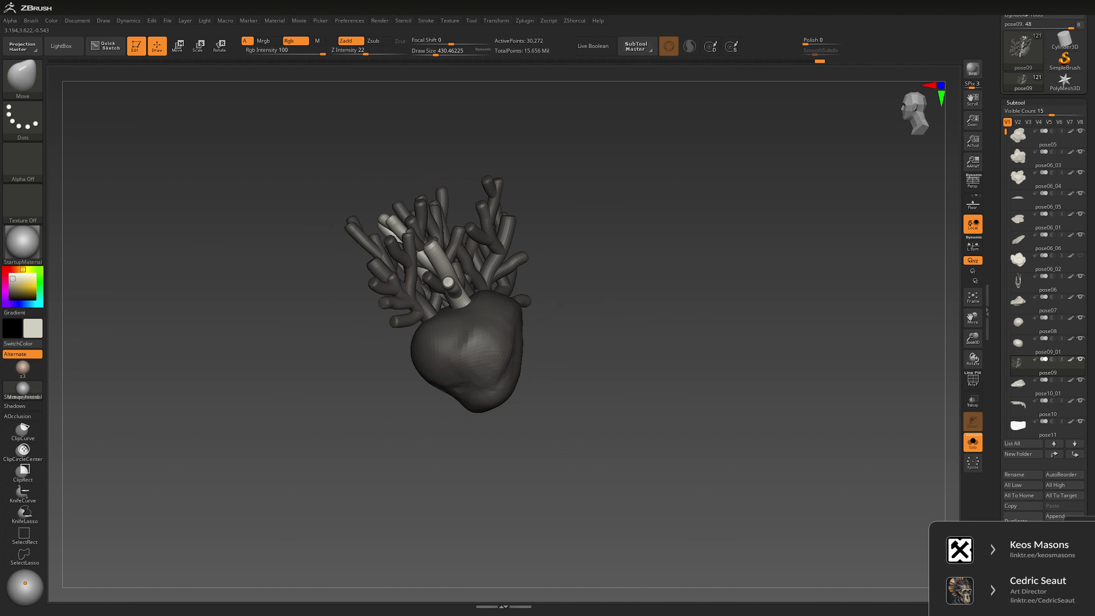
drag(550, 241, 483, 245)
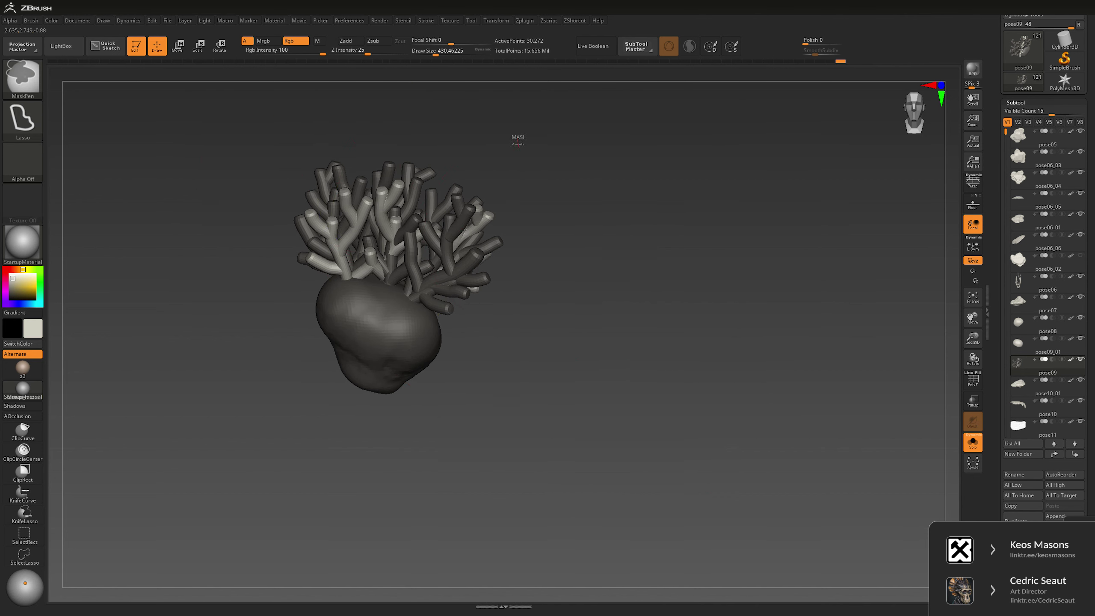
mouse_move(515, 138)
mouse_down()
mouse_move(556, 141)
mouse_move(653, 210)
mouse_up()
key(space)
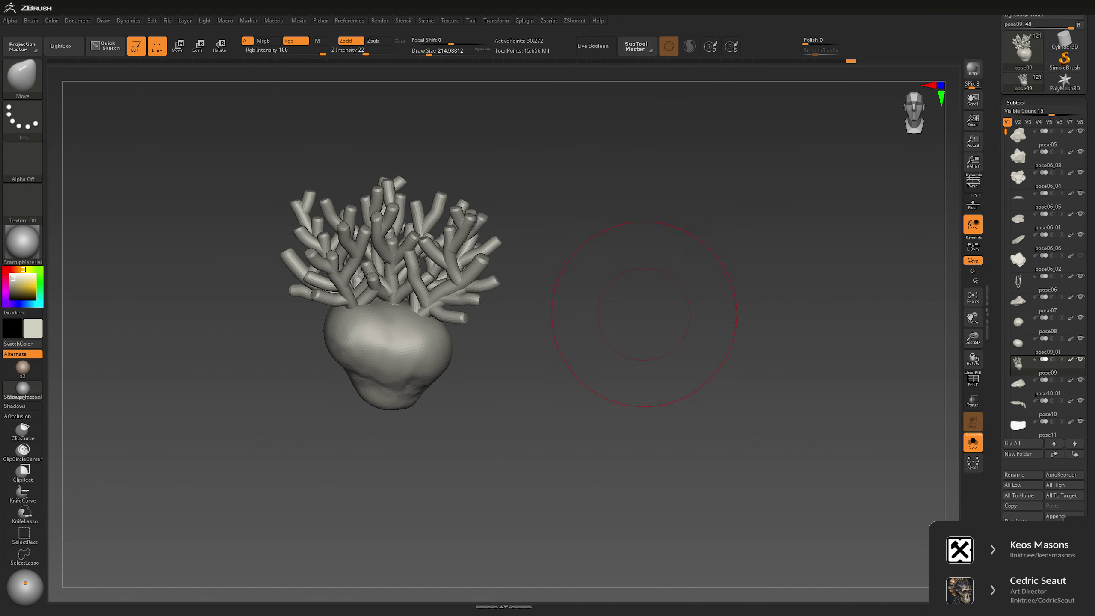
Step: Fuse the coral and rock with DynaMesh at resolution 376 and soften the surface with the Polish deformation
key(space)
drag(624, 86, 627, 87)
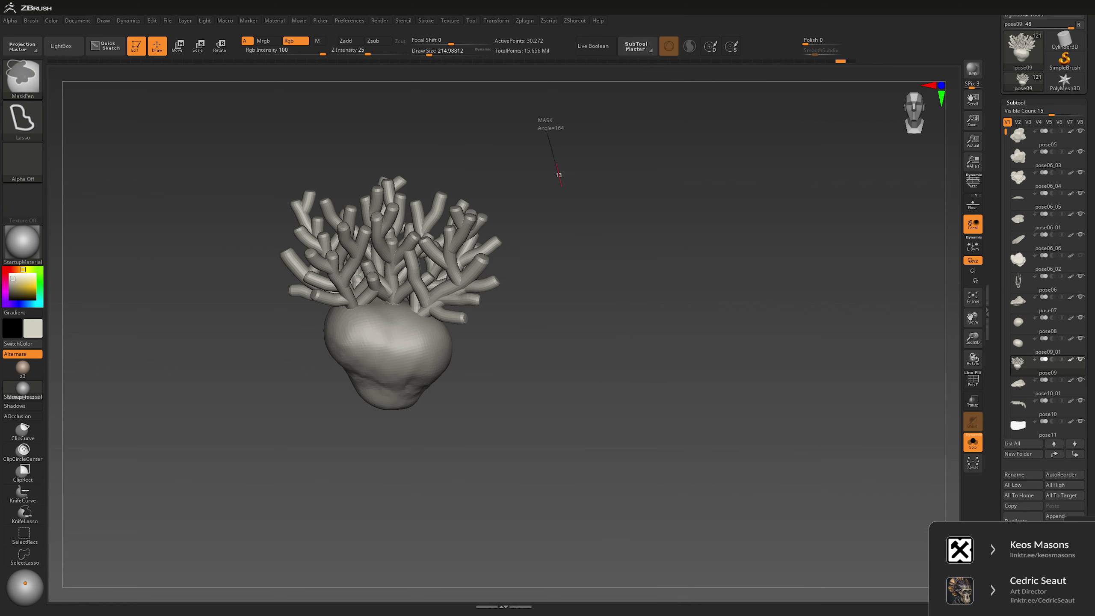
key(space)
key(space)
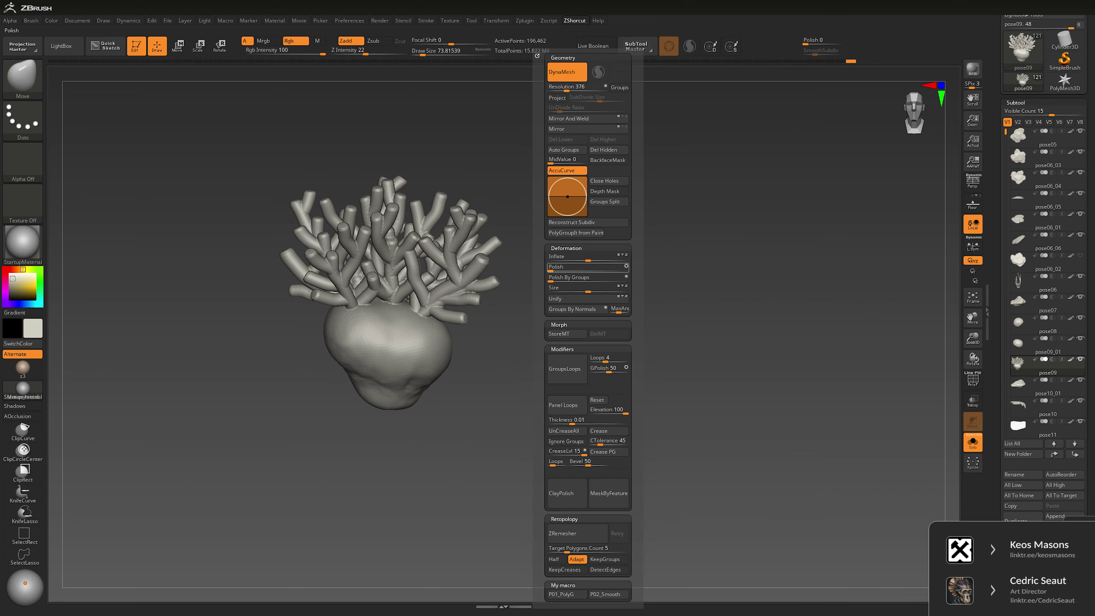
drag(551, 271, 578, 271)
Step: Build up the joints where the coral branches meet the rock with the Clay brush at draw size about 33 and Z intensity 9
key(space)
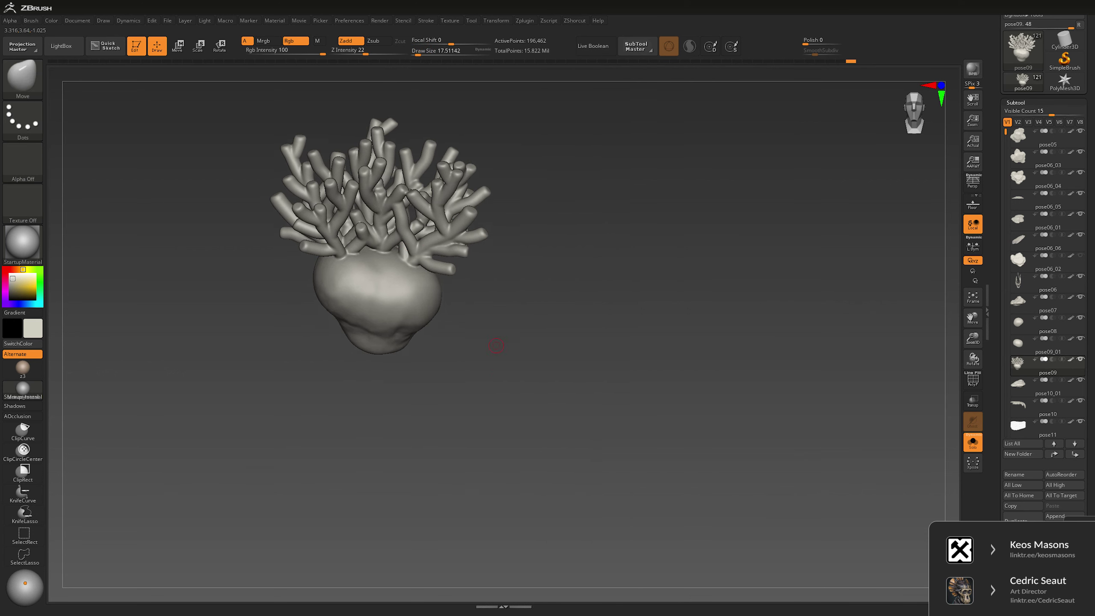
drag(501, 343, 470, 327)
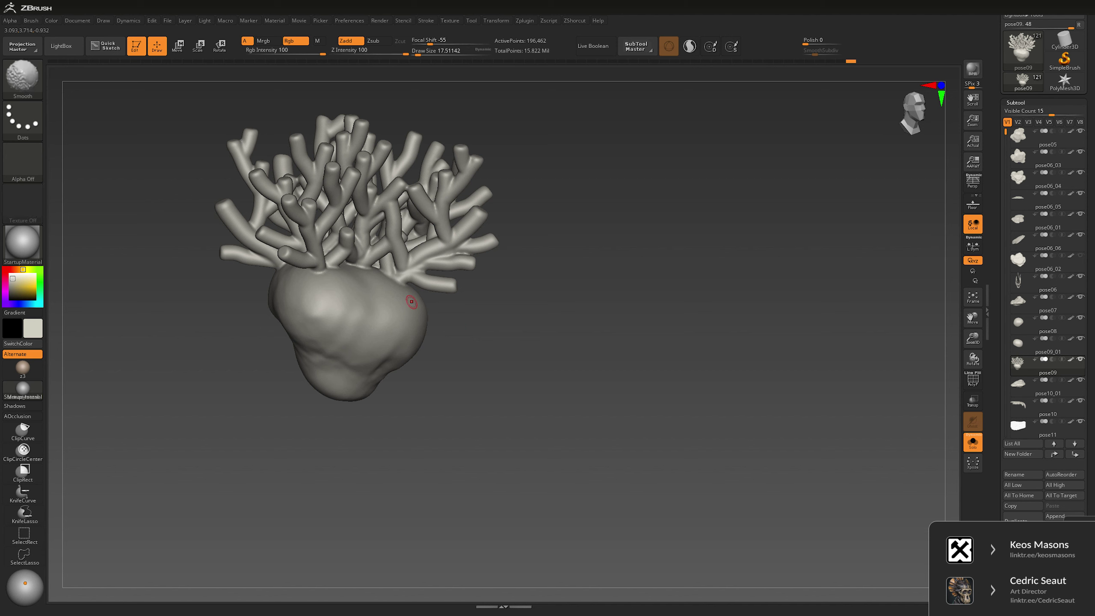
key(b)
key(c)
key(l)
key(space)
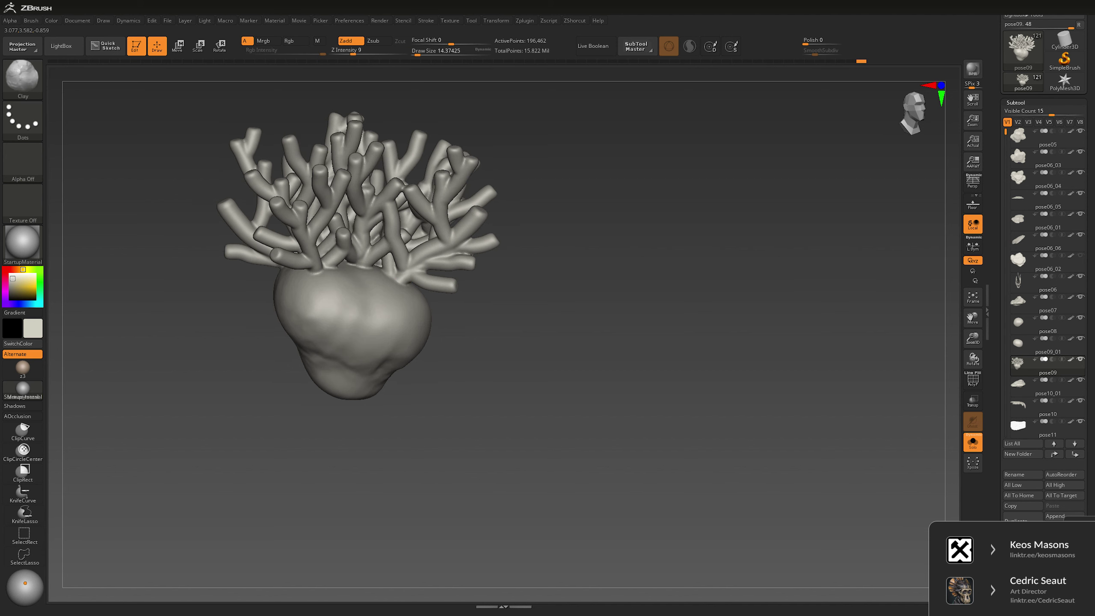
key(space)
mouse_move(405, 264)
mouse_down()
mouse_move(427, 264)
mouse_move(362, 259)
mouse_up()
click(323, 266)
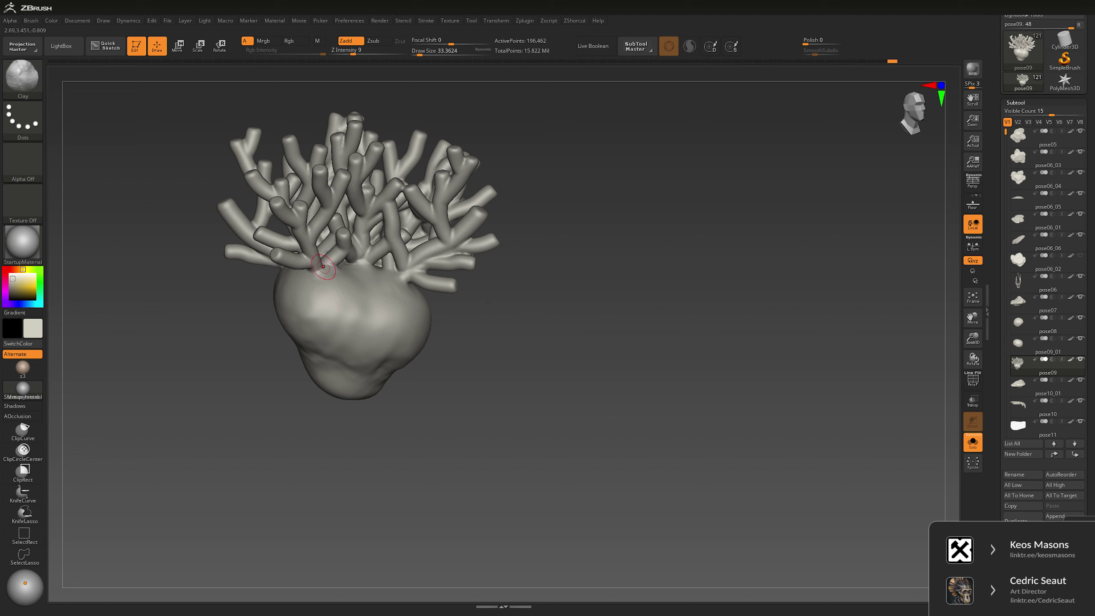
Step: Blend the remaining coral roots into the rock from all sides with the Clay brush and show the whole creature again
mouse_move(409, 378)
mouse_down()
mouse_move(486, 384)
mouse_move(479, 403)
mouse_move(356, 316)
mouse_up()
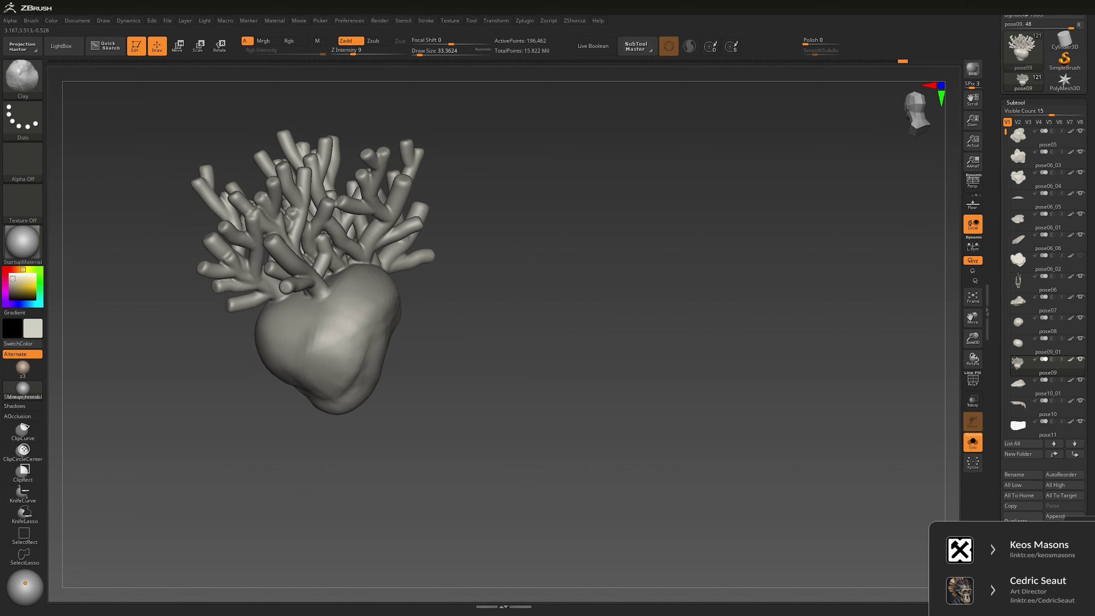
drag(398, 414, 454, 445)
drag(386, 258, 424, 271)
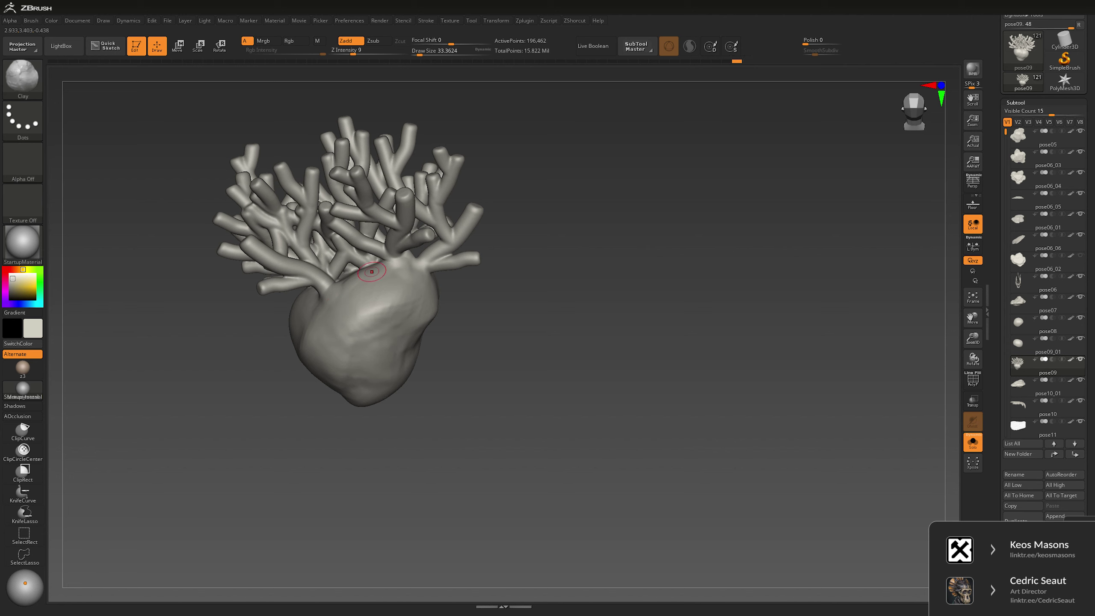
mouse_move(496, 302)
mouse_down()
mouse_move(302, 300)
mouse_move(388, 345)
mouse_move(451, 406)
mouse_up()
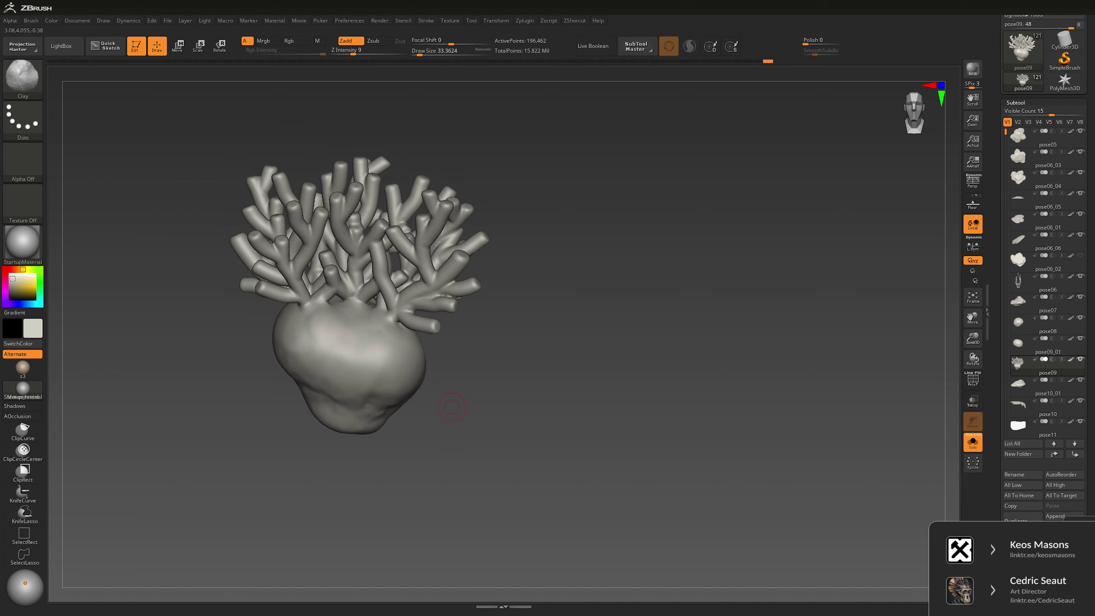
drag(364, 354, 334, 308)
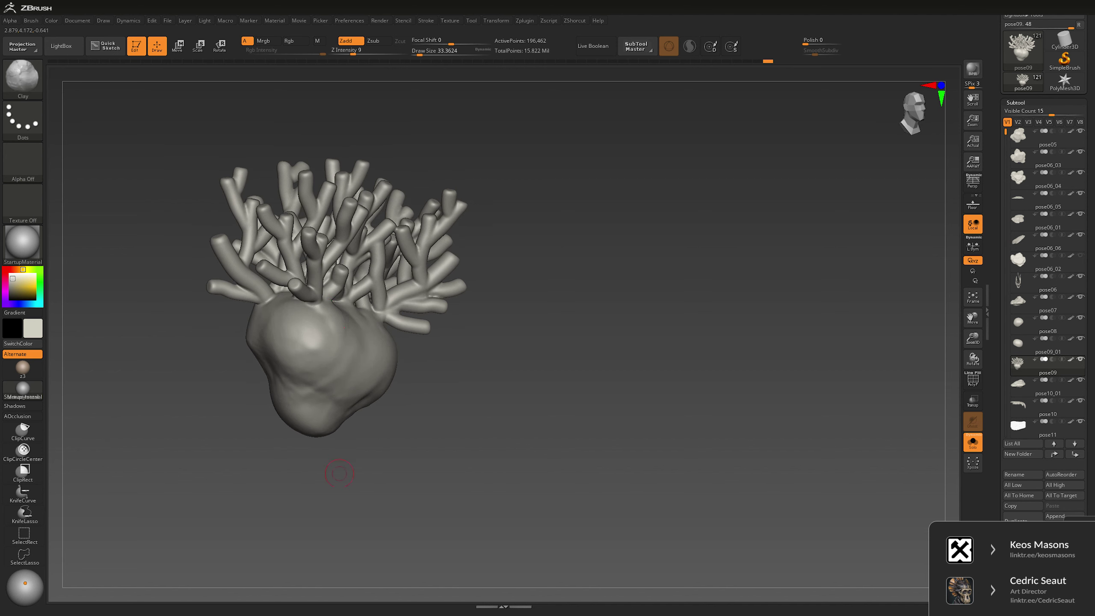
drag(339, 473, 315, 475)
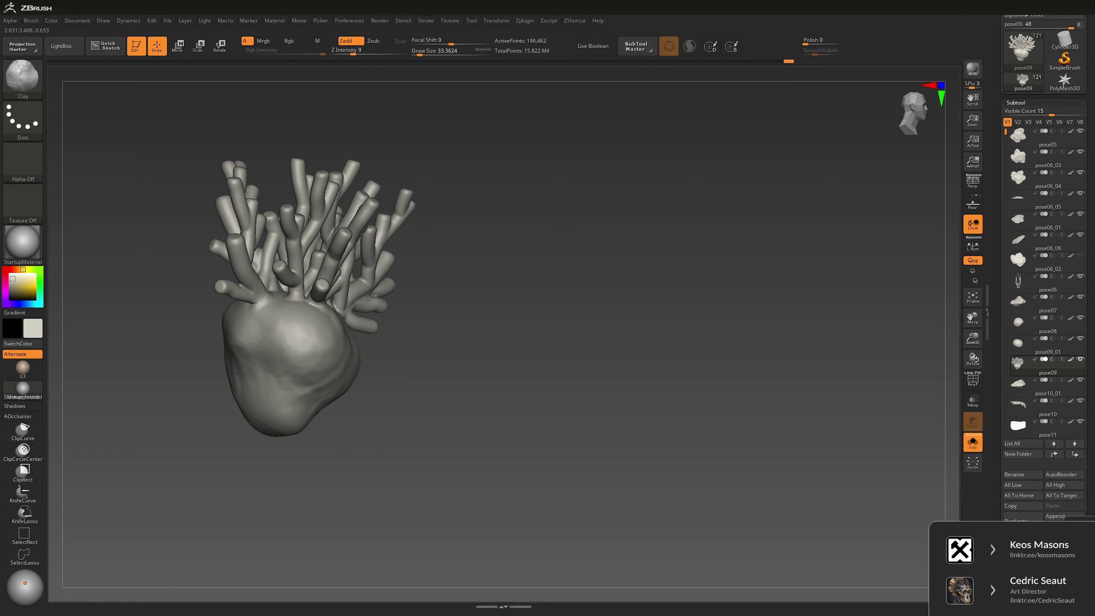
drag(284, 332, 339, 422)
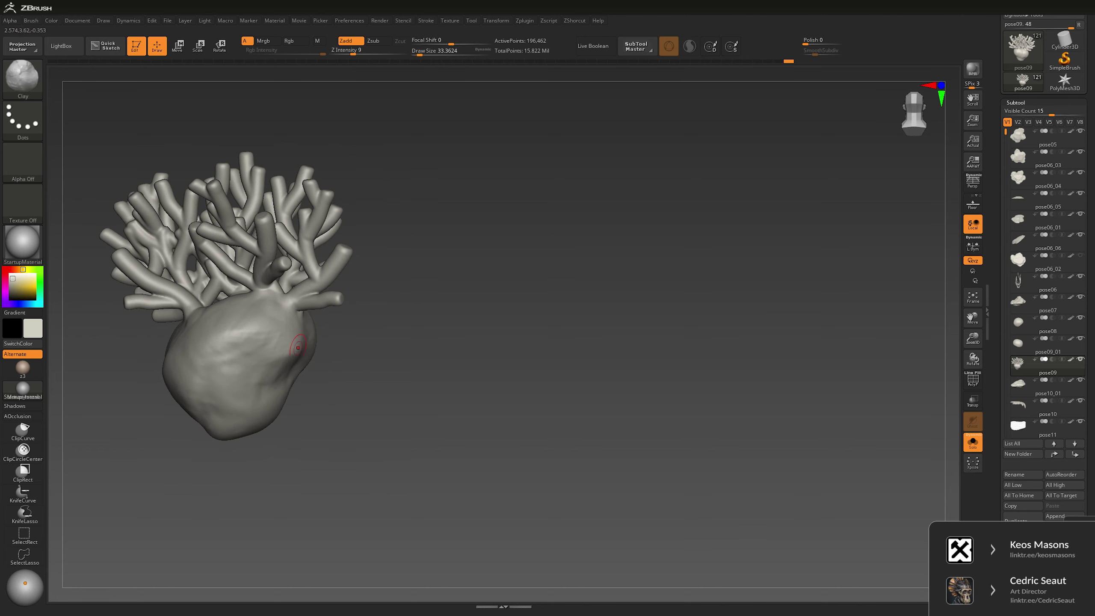
drag(298, 347, 477, 411)
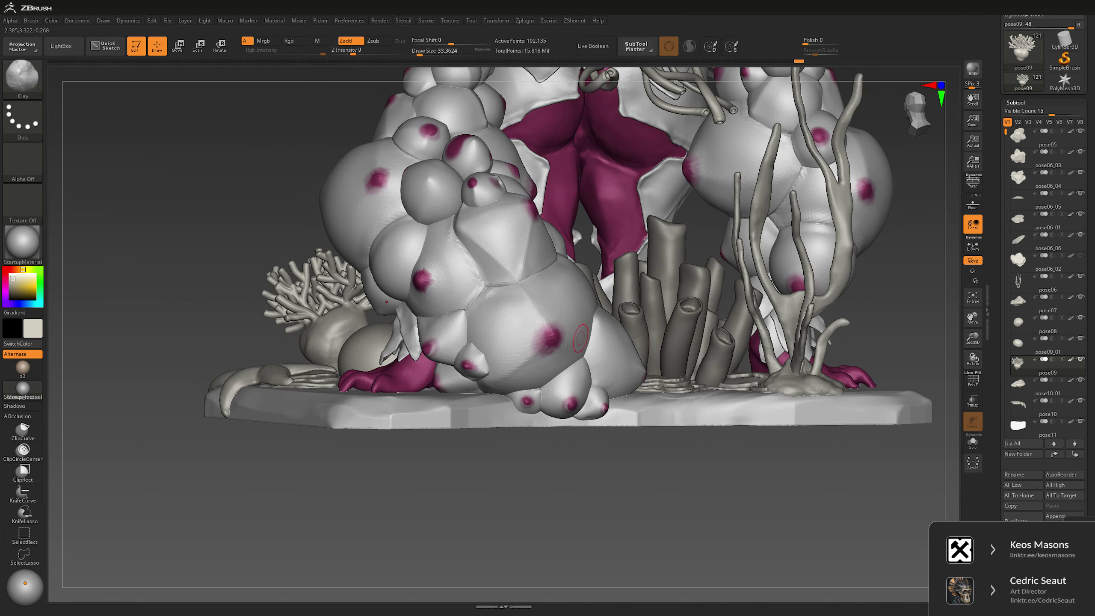
Step: Select the base slab and rework its surface with the ClayBuildup brush at draw size about 33 and Z intensity 5, smoothing the strokes
drag(507, 494, 194, 479)
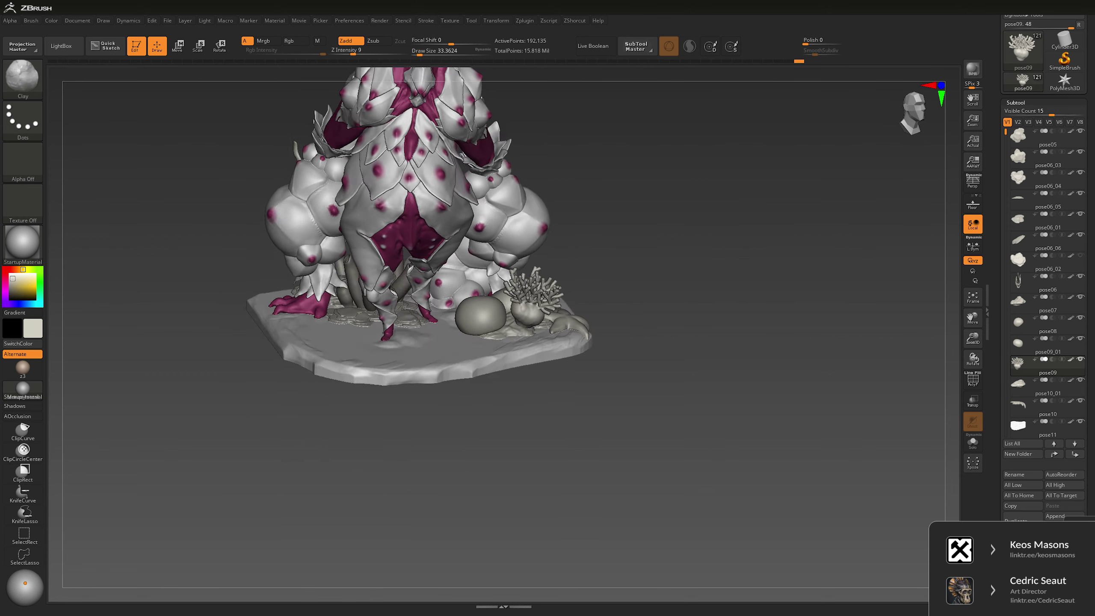
alt+click(479, 356)
key(b)
key(c)
key(b)
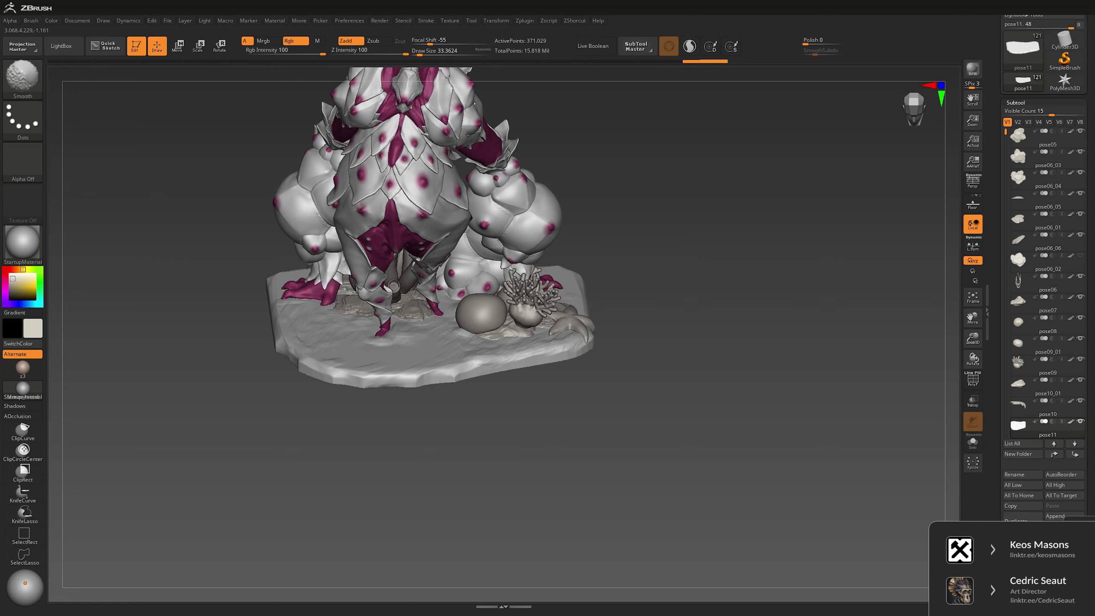
drag(776, 231, 522, 265)
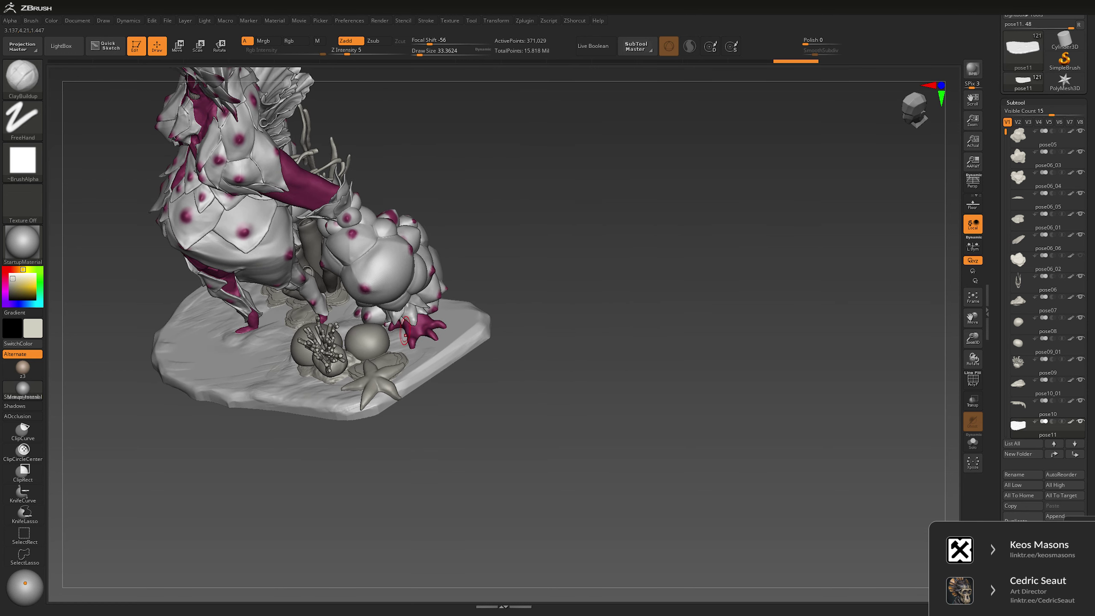
scroll(431, 271, up, 4)
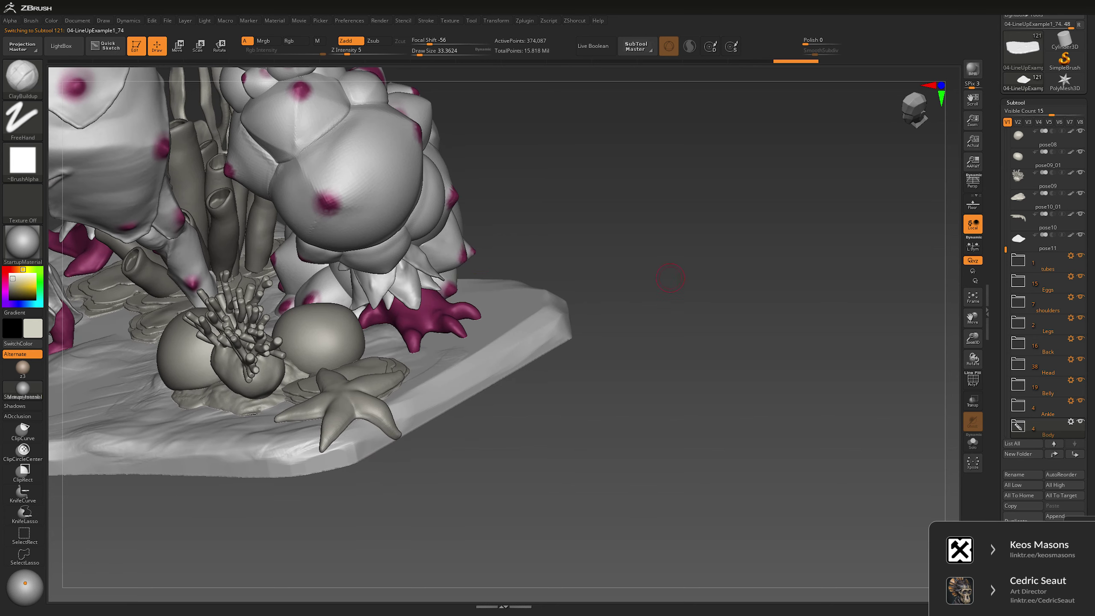
Step: Select the creature's magenta hand, adjust it with the Move brush at draw size about 74 and ready the Inflat brush at size 14
mouse_move(419, 271)
right_down()
mouse_move(378, 321)
mouse_move(454, 337)
right_up()
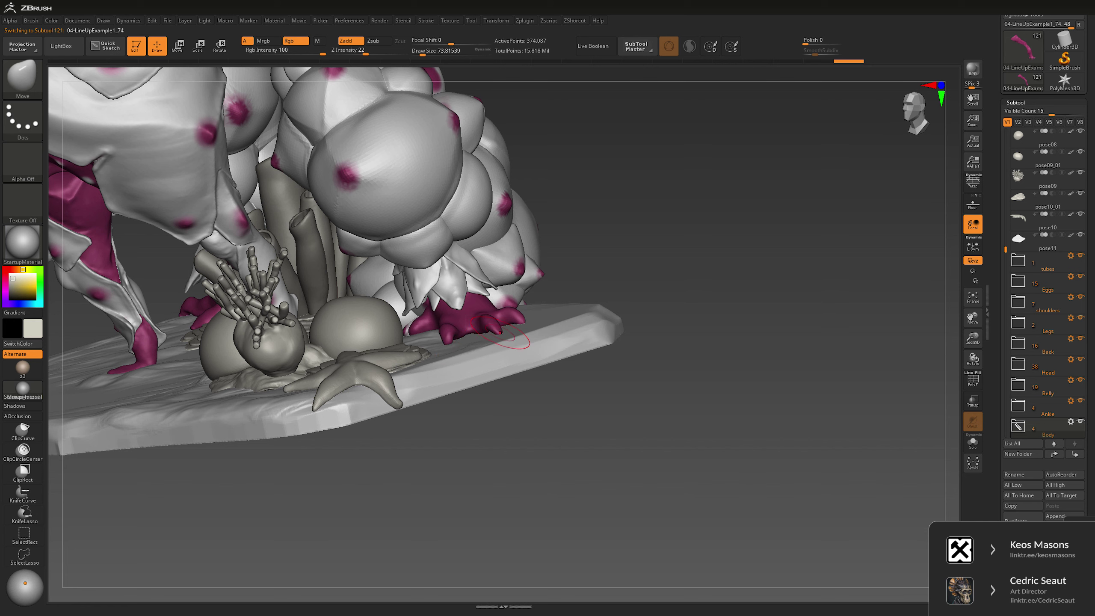
right_drag(523, 317, 564, 315)
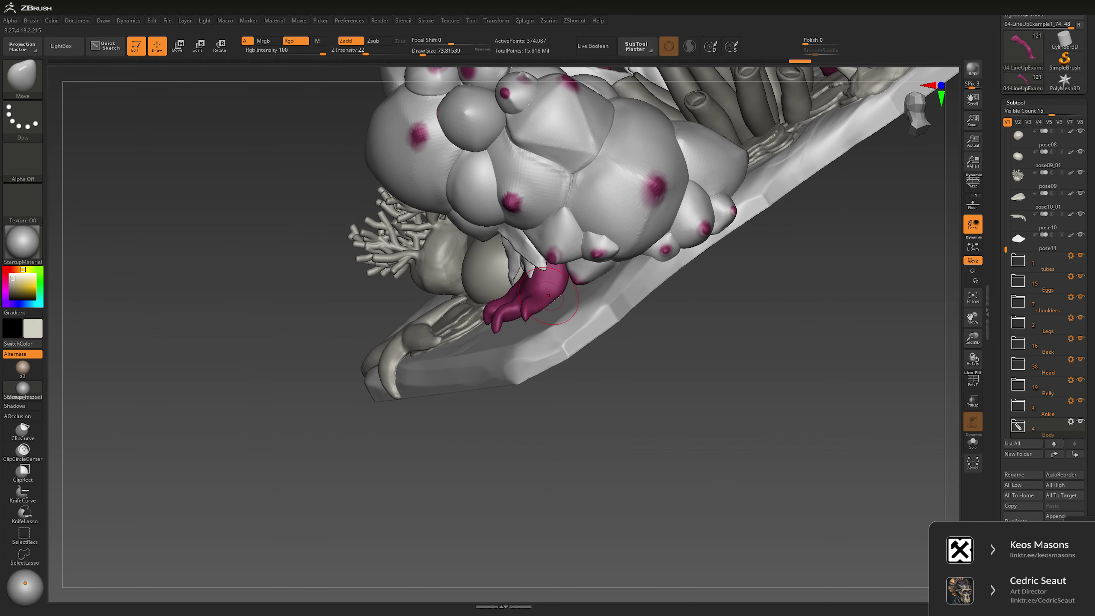
key(space)
drag(556, 274, 530, 274)
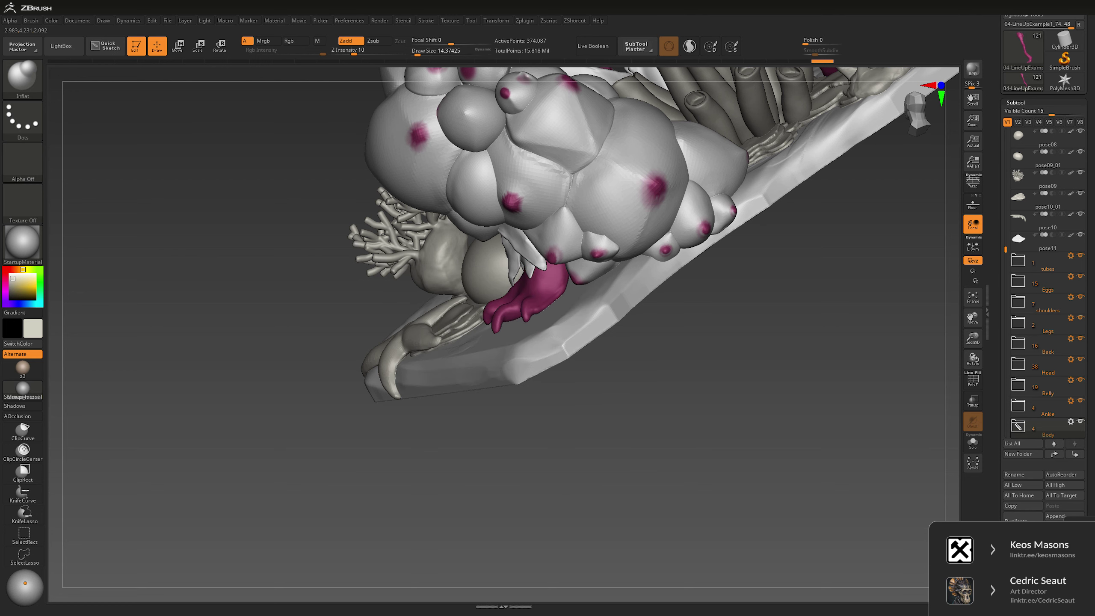
right_drag(578, 267, 585, 313)
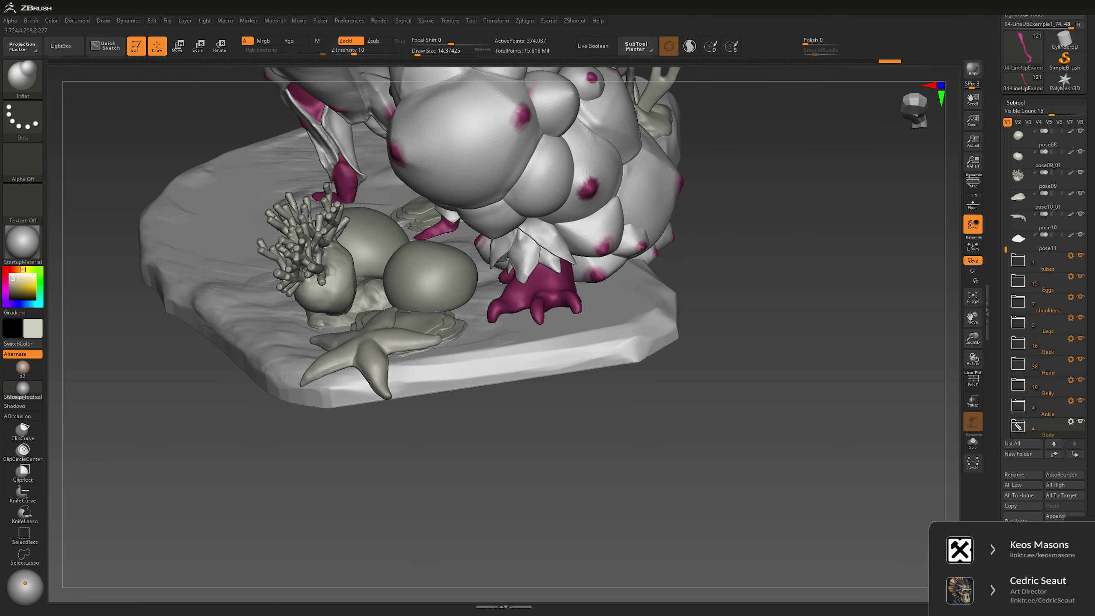
Step: Thicken the fingers of the magenta hand with the Inflat brush at Z intensity 10, stepping back and forward through the strokes
key(ctrl+z)
key(ctrl+z)
key(ctrl+z)
key(ctrl+z)
key(ctrl+z)
key(ctrl+shift+z)
key(ctrl+shift+z)
key(ctrl+shift+z)
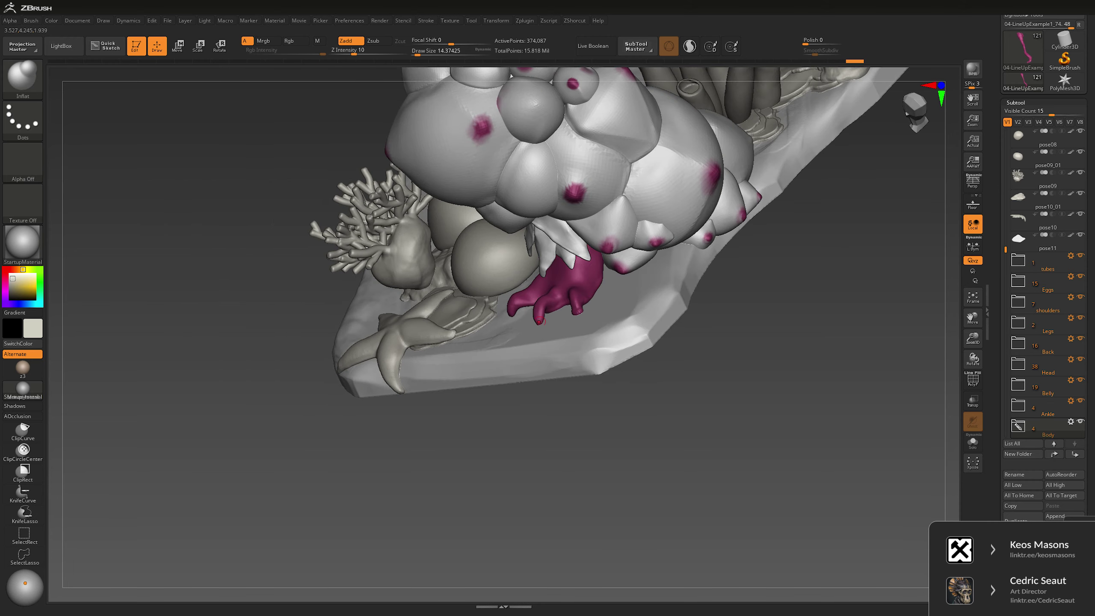
key(ctrl+shift+z)
key(ctrl+shift+z)
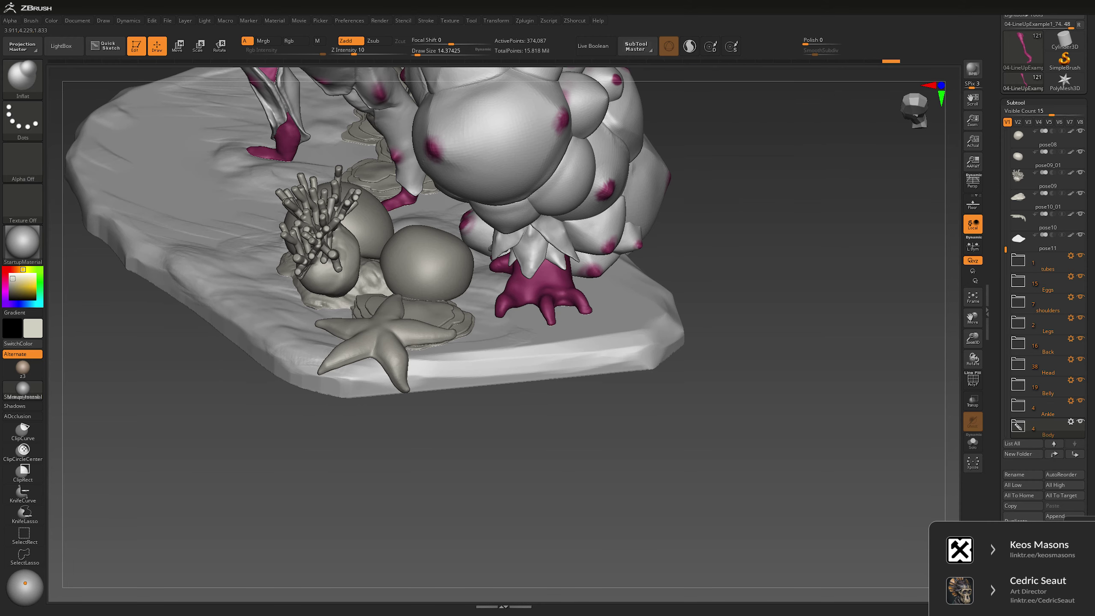
key(ctrl+shift+z)
key(ctrl+shift+z)
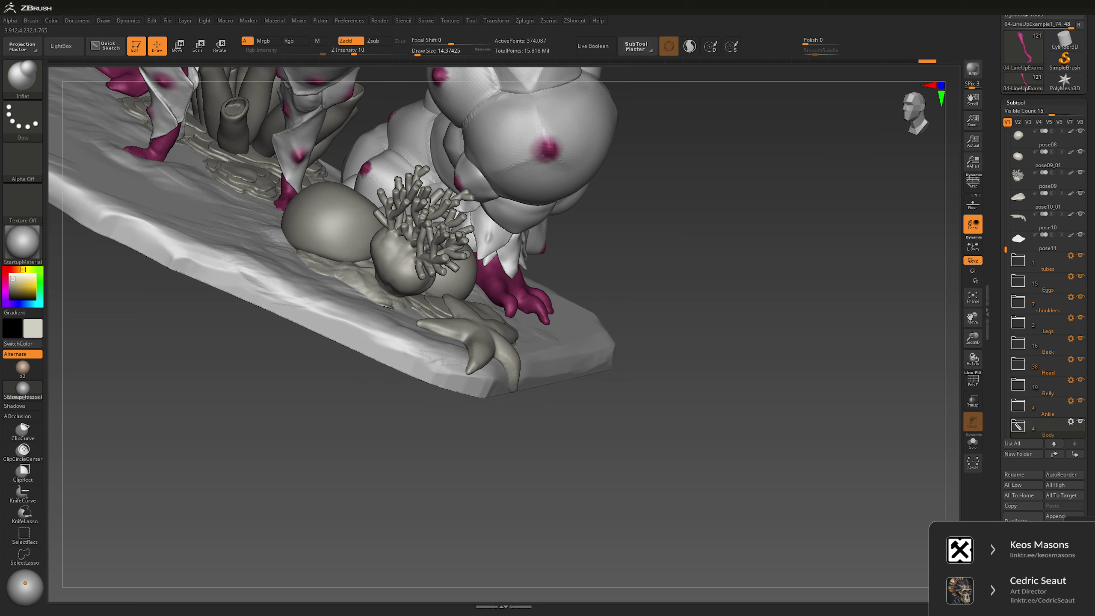
key(ctrl+z)
key(ctrl+z)
key(ctrl+z)
key(ctrl+z)
key(ctrl+z)
key(ctrl+z)
key(ctrl+z)
key(ctrl+shift+z)
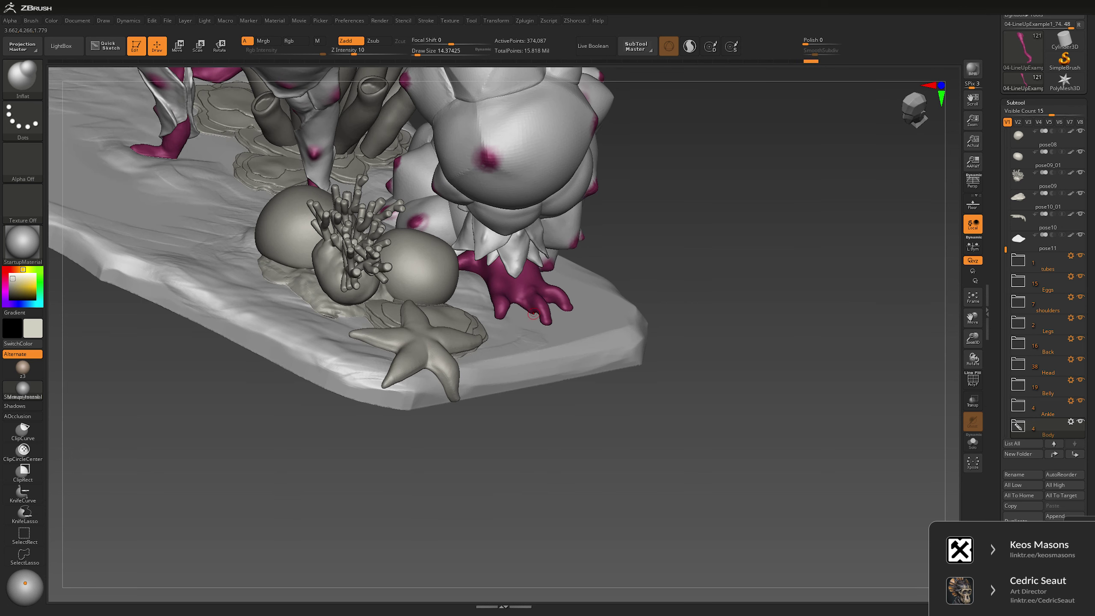
key(ctrl+shift+z)
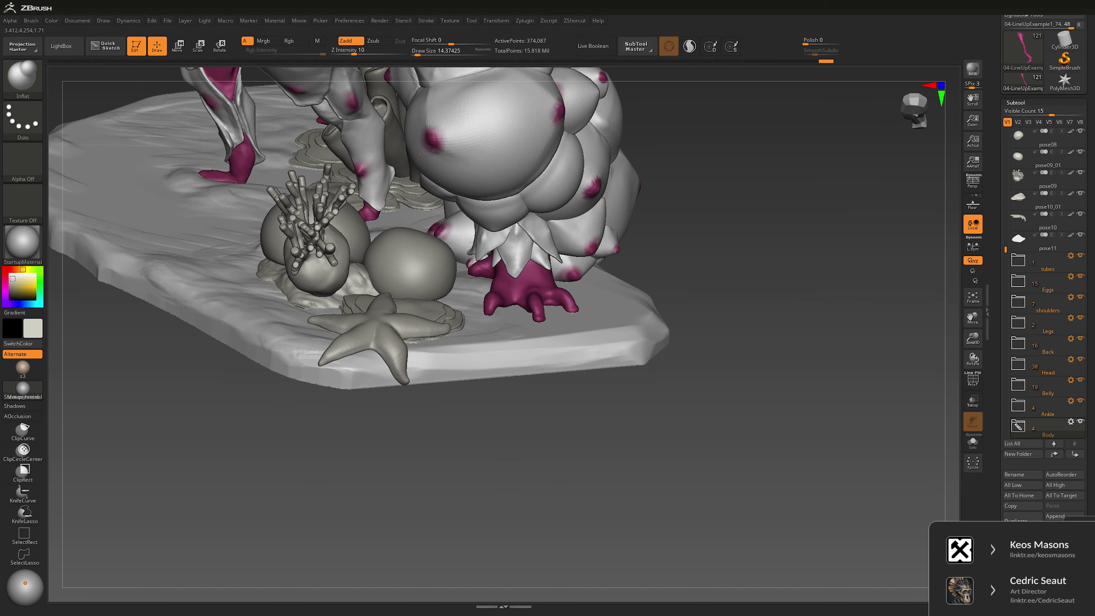
key(ctrl+shift+z)
Step: Refine the pose of the hand's fingers on the base with the Move brush at draw size about 38
key(space)
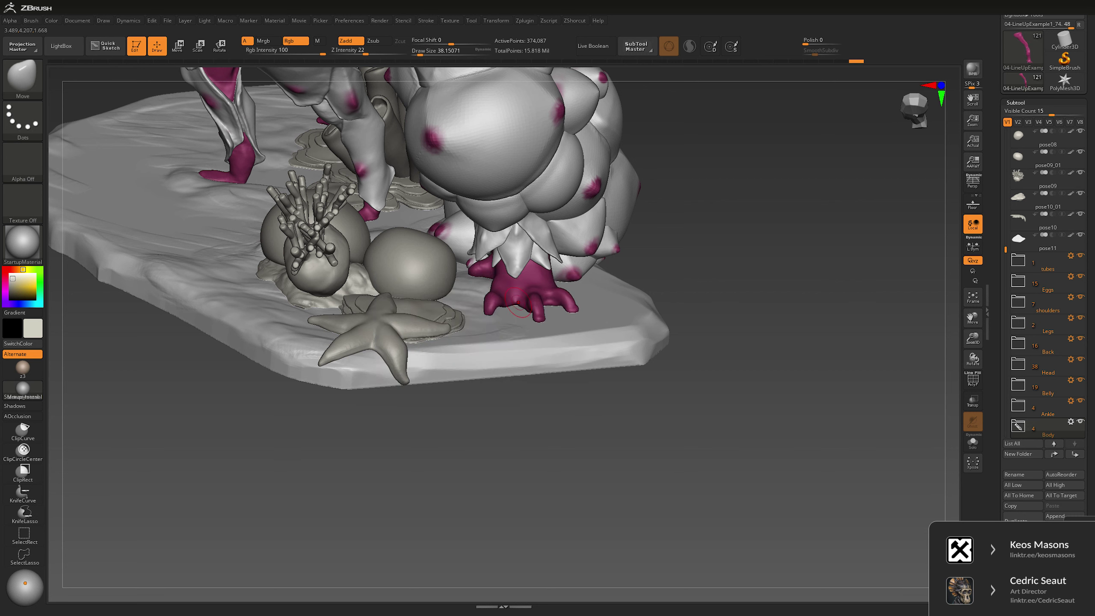
key(ctrl+shift+z)
key(ctrl+shift+z)
key(ctrl+shift+z)
key(ctrl+shift+z)
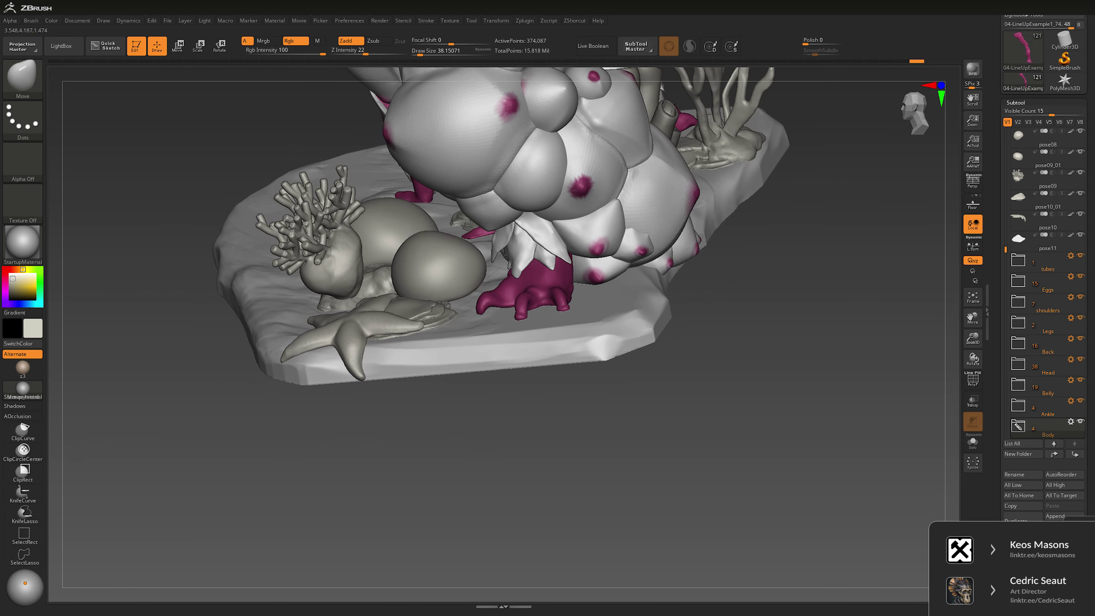
key(ctrl+shift+z)
Step: Inflate and smooth the fingers at draw size about 17.5 with Inflat Z intensity 10, and isolate the arm
key(space)
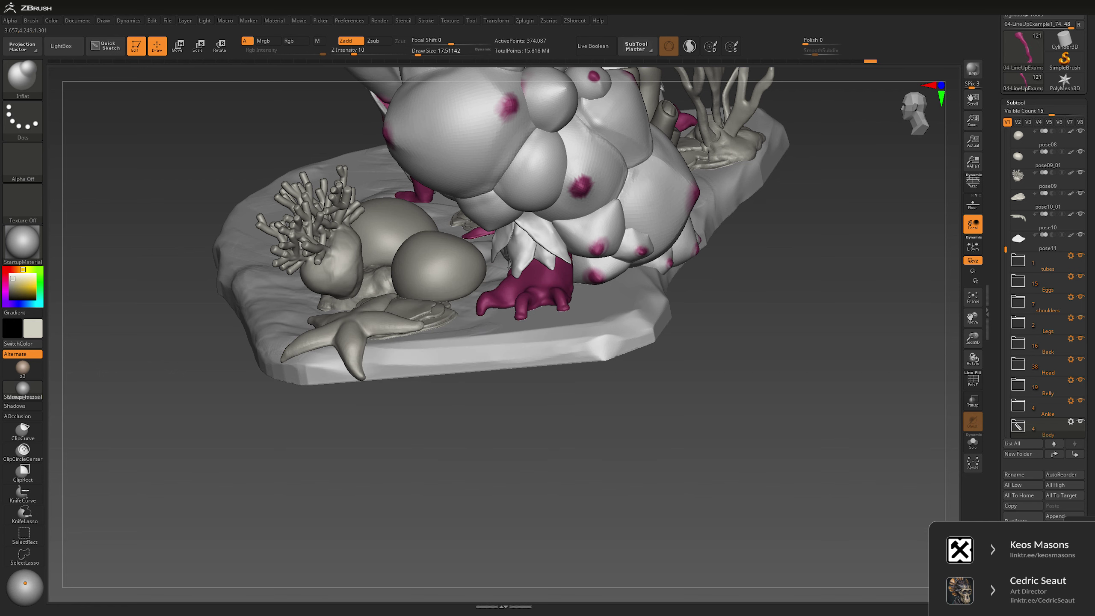
key(ctrl+shift+z)
key(ctrl+shift+z)
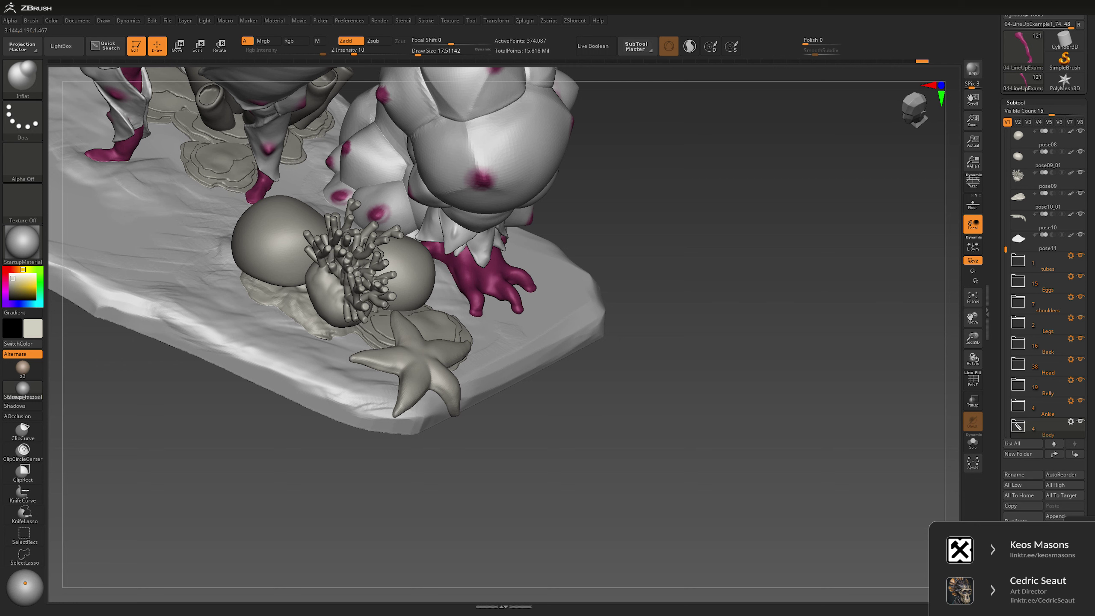
key(ctrl+z)
key(ctrl+z)
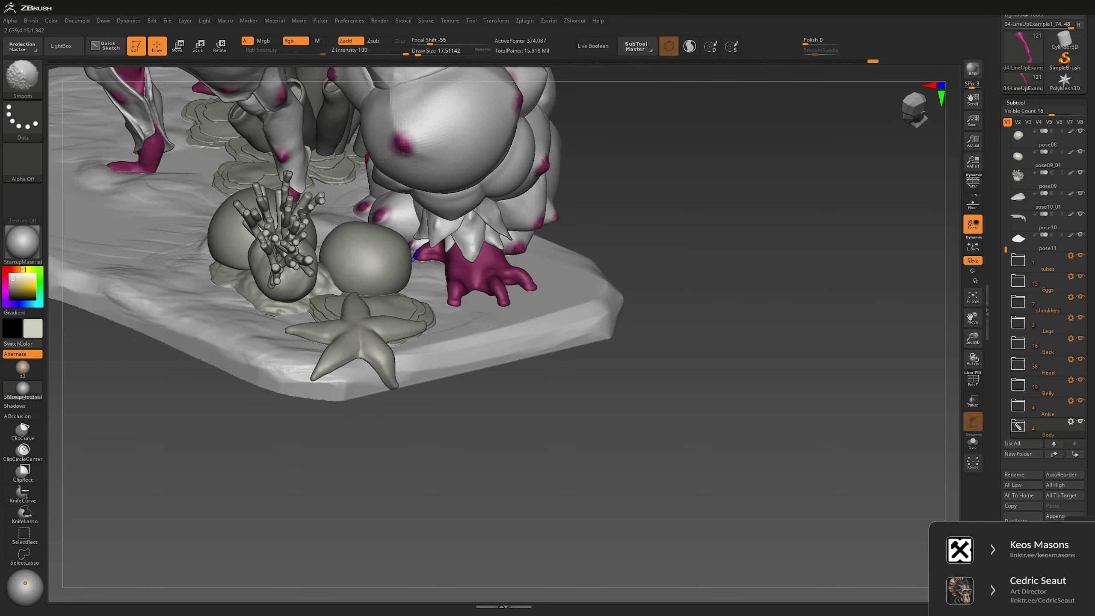
key(ctrl+shift+z)
key(ctrl+shift+z)
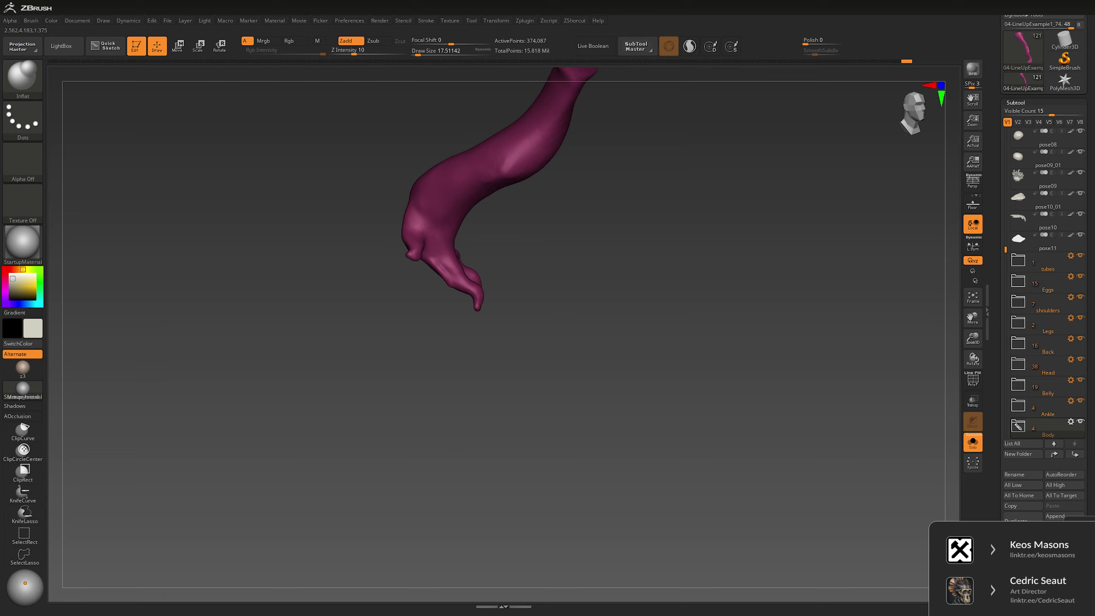
Step: Undo the latest sculpting strokes on the arm and hand and bring the whole creature back into view
drag(412, 381, 406, 252)
key(ctrl+z)
key(ctrl+z)
key(ctrl+z)
key(ctrl+z)
key(ctrl+z)
key(ctrl+z)
key(ctrl+z)
key(ctrl+z)
key(ctrl+z)
key(ctrl+z)
key(ctrl+z)
key(ctrl+z)
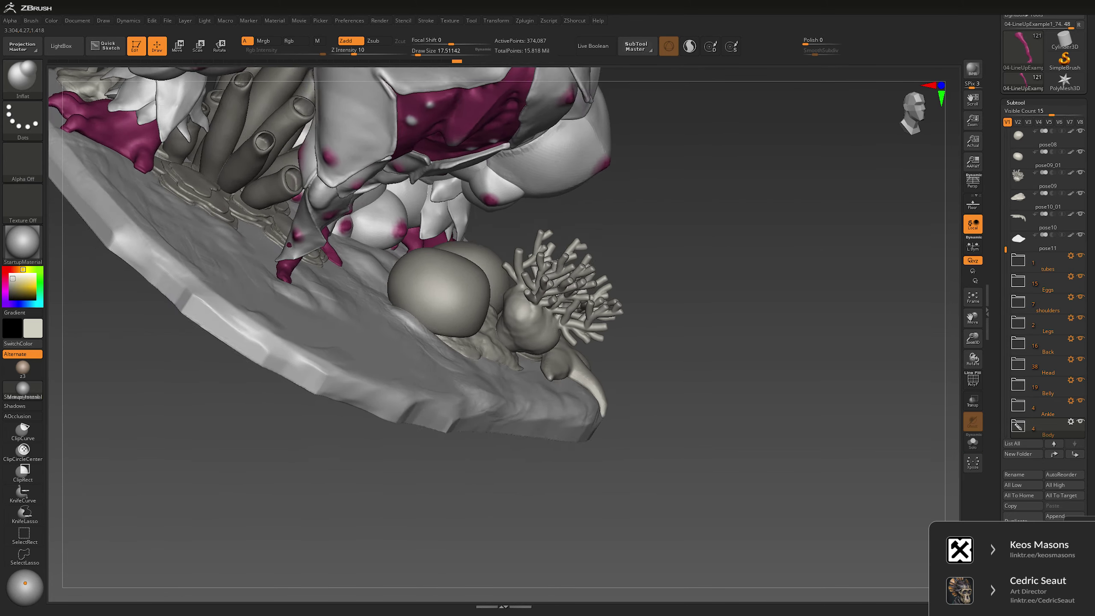
Step: Smooth the hand behind the domes and reshape it with the Move brush at draw size about 54
key(shift)
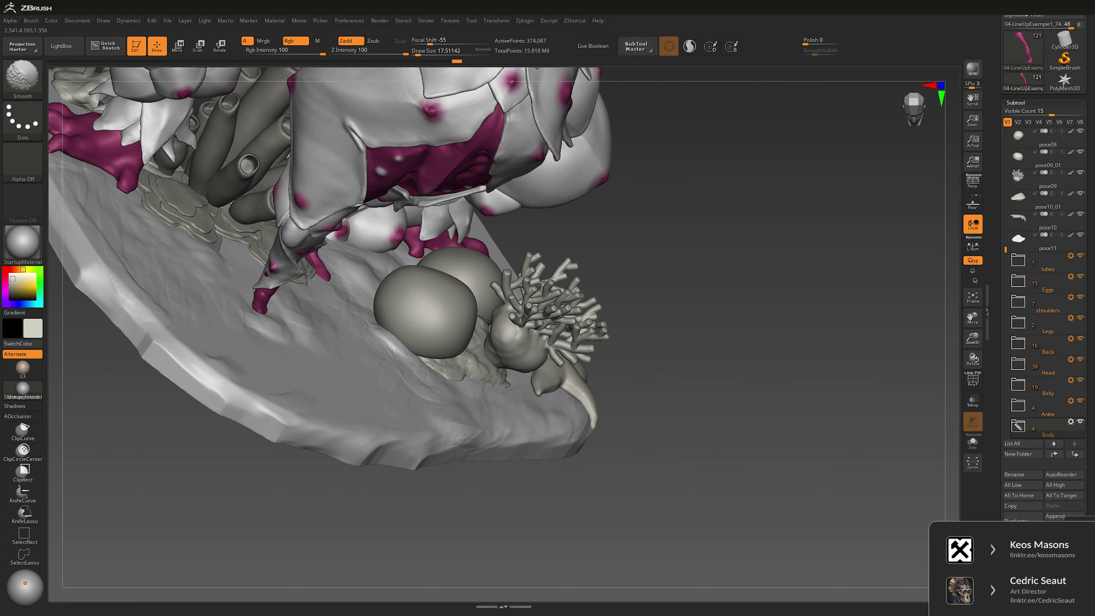
drag(431, 483, 410, 237)
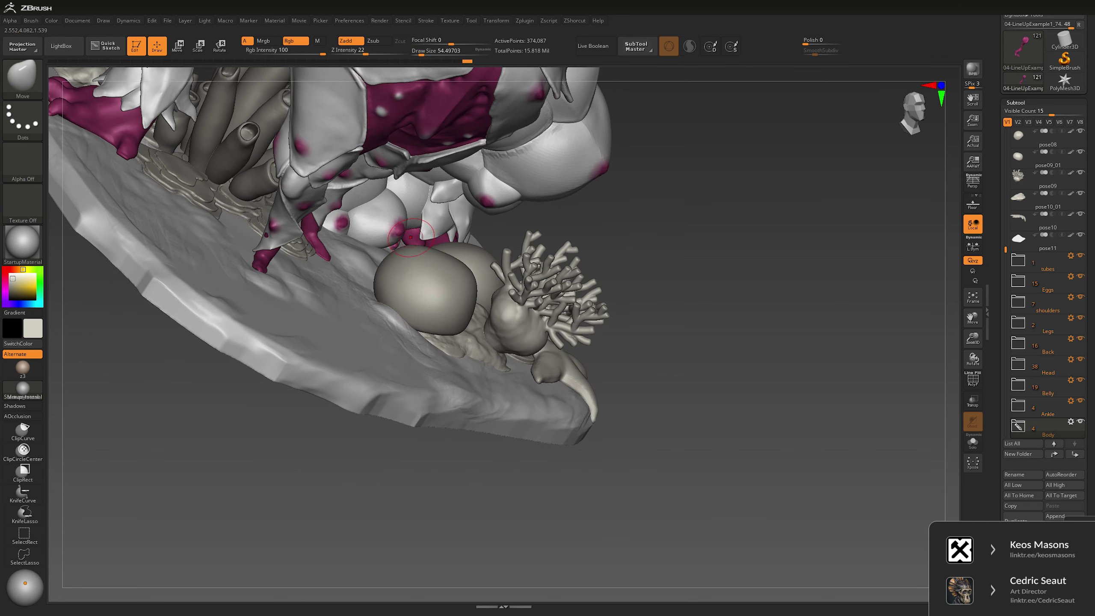
key(ctrl+shift+z)
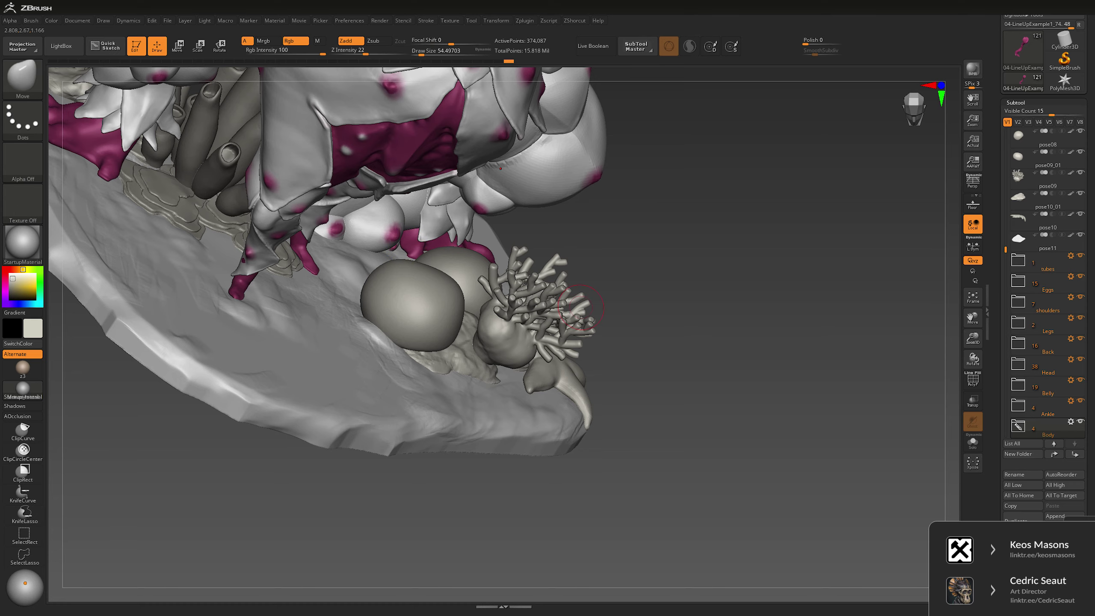
key(ctrl+shift+z)
key(ctrl+shift+z)
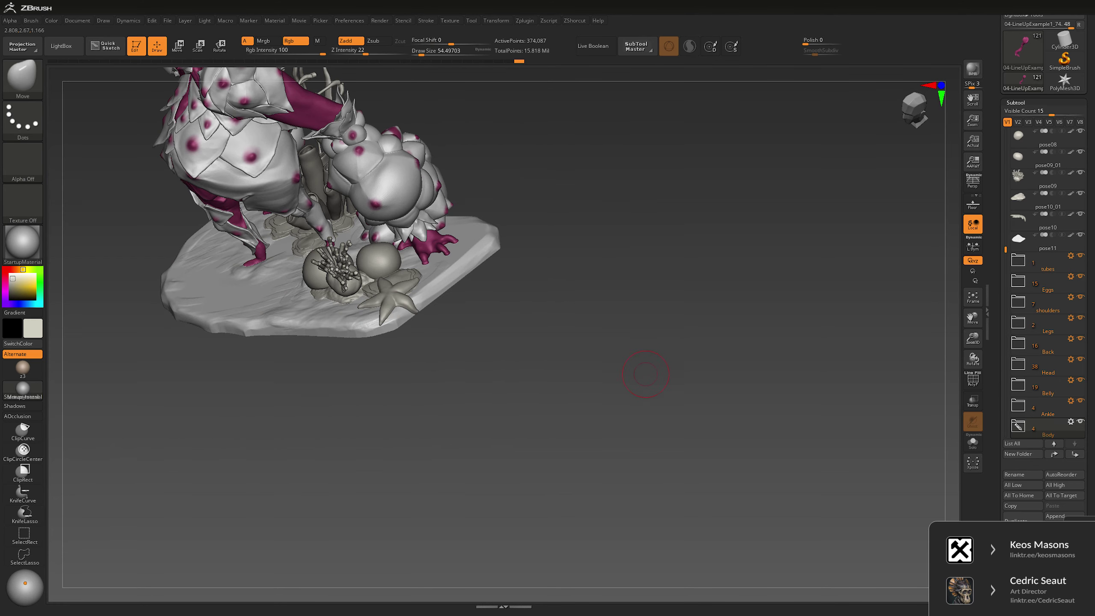
Step: Duplicate the branching coral that stands beside the tube cluster and place the copy at the opposite hand, next to the domes and starfish
alt+drag(648, 295, 460, 290)
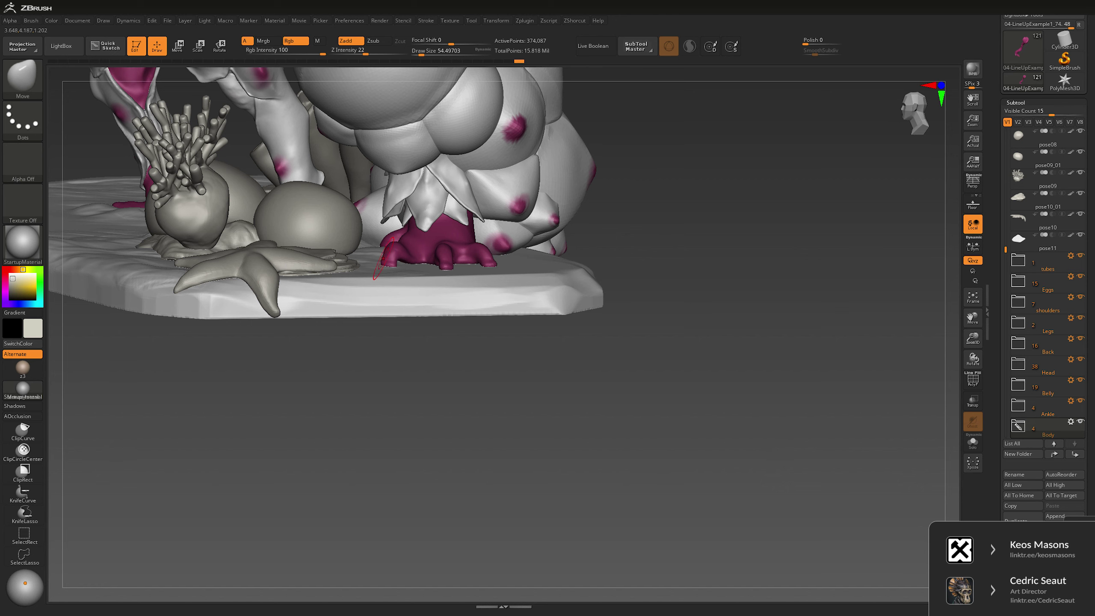
mouse_move(427, 414)
mouse_down()
mouse_move(383, 274)
mouse_move(401, 402)
mouse_move(524, 408)
mouse_up()
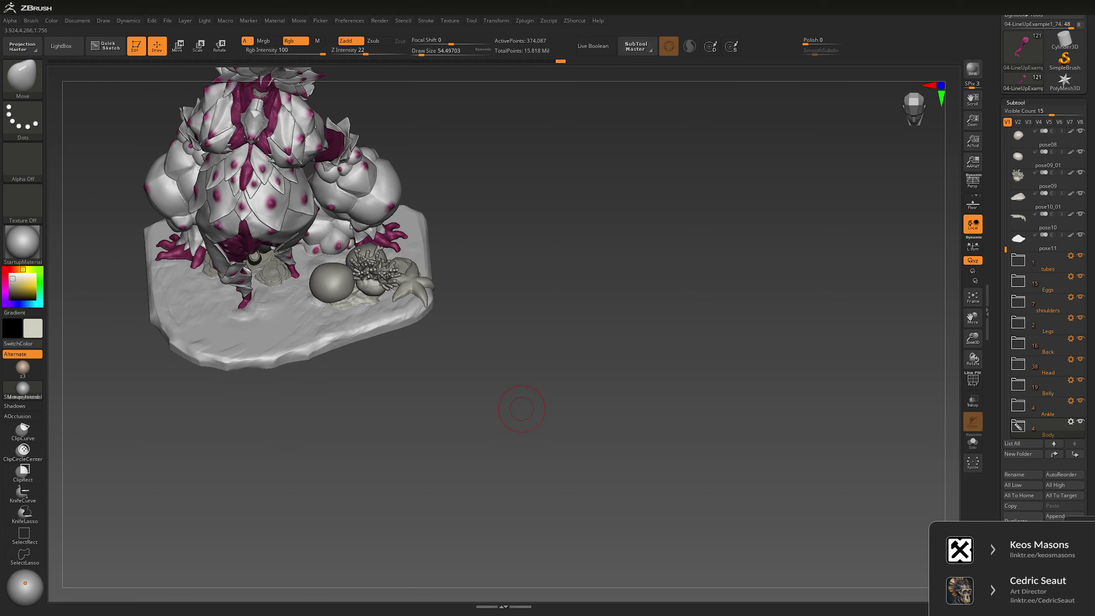
mouse_move(522, 409)
mouse_down()
mouse_move(519, 375)
mouse_move(586, 378)
mouse_move(523, 386)
mouse_up()
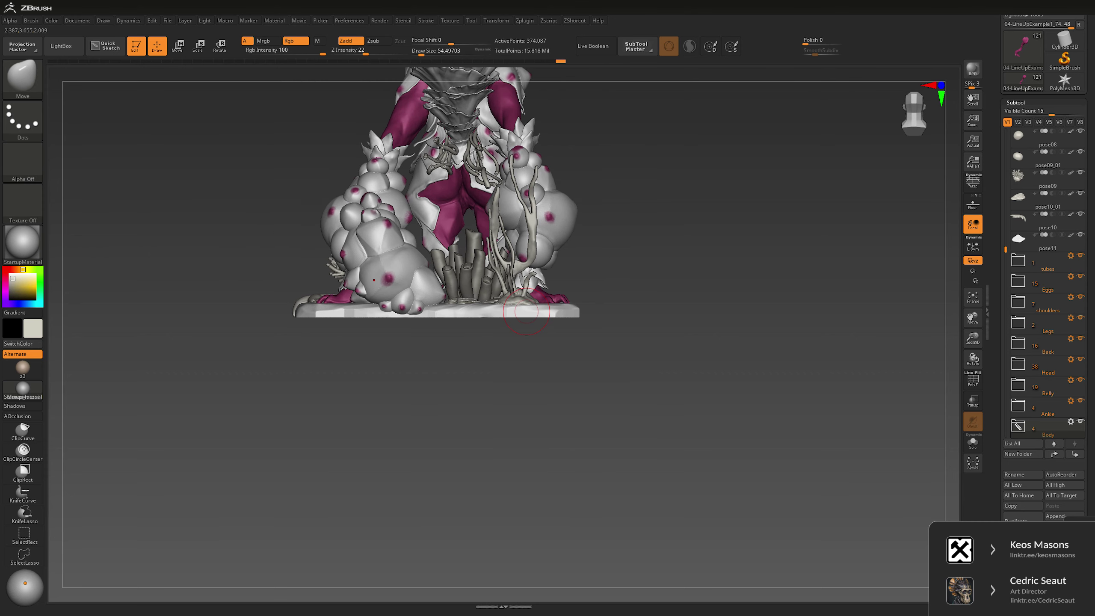
drag(704, 265, 569, 269)
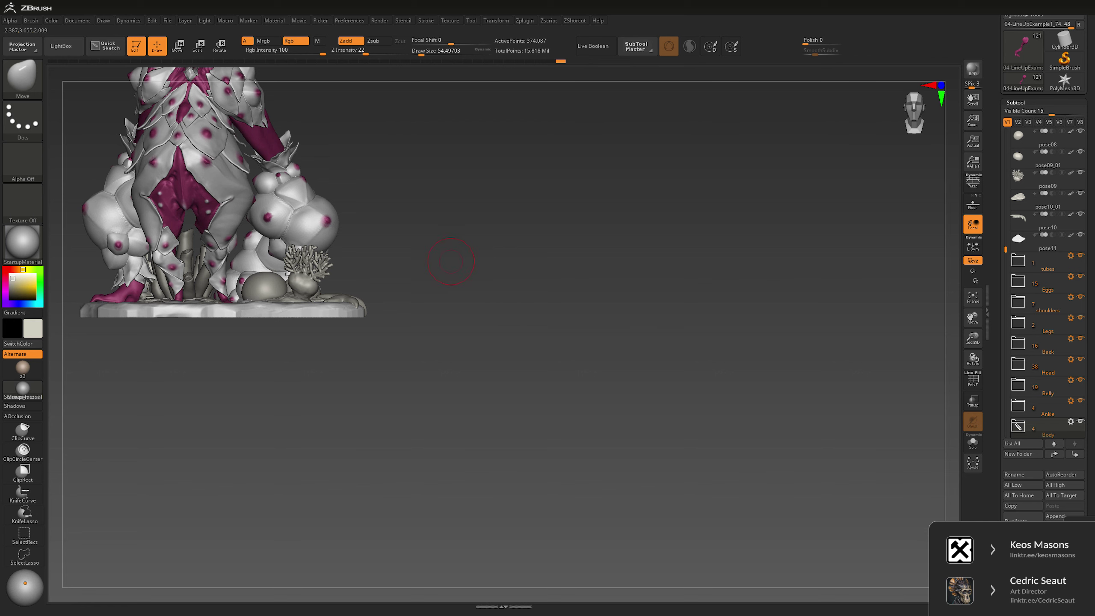
key(space)
drag(451, 261, 380, 271)
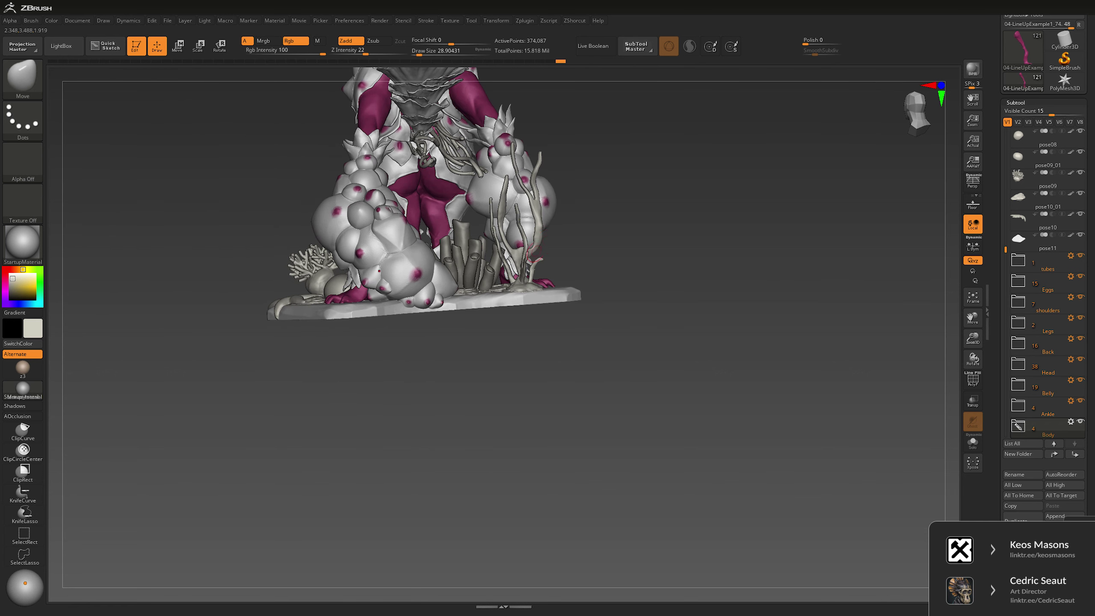
alt+click(533, 244)
key(ctrl+shift)
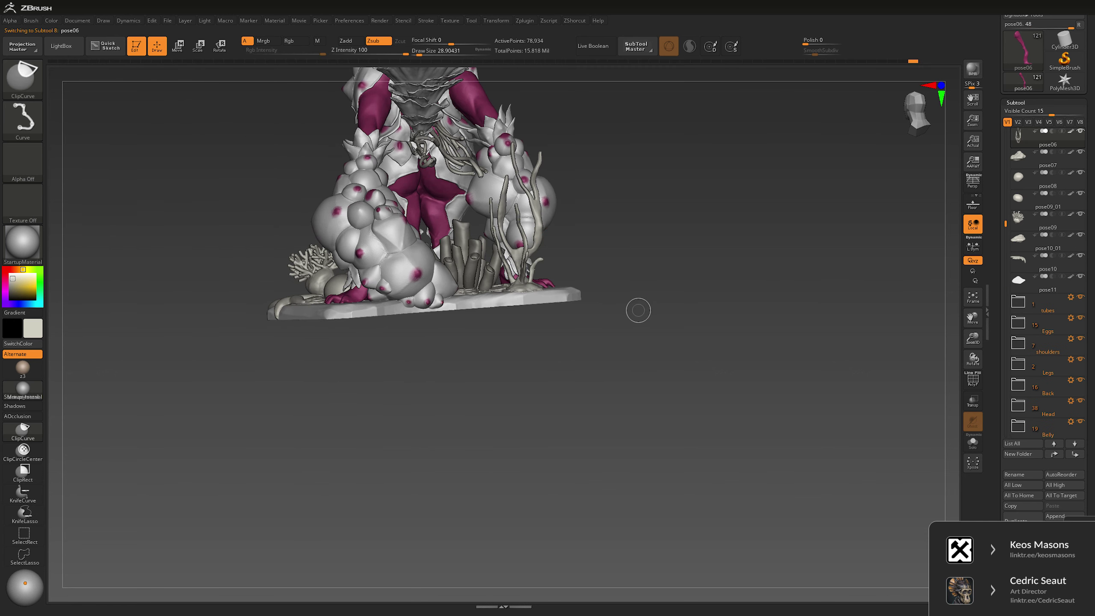
key(w)
ctrl+drag(520, 293, 315, 311)
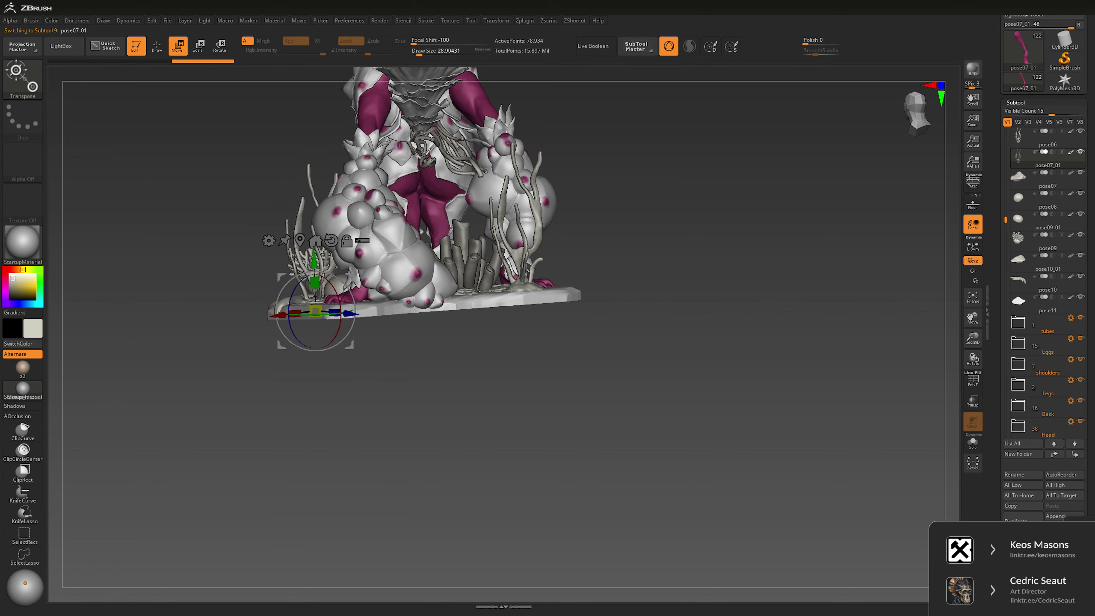
drag(647, 431, 475, 431)
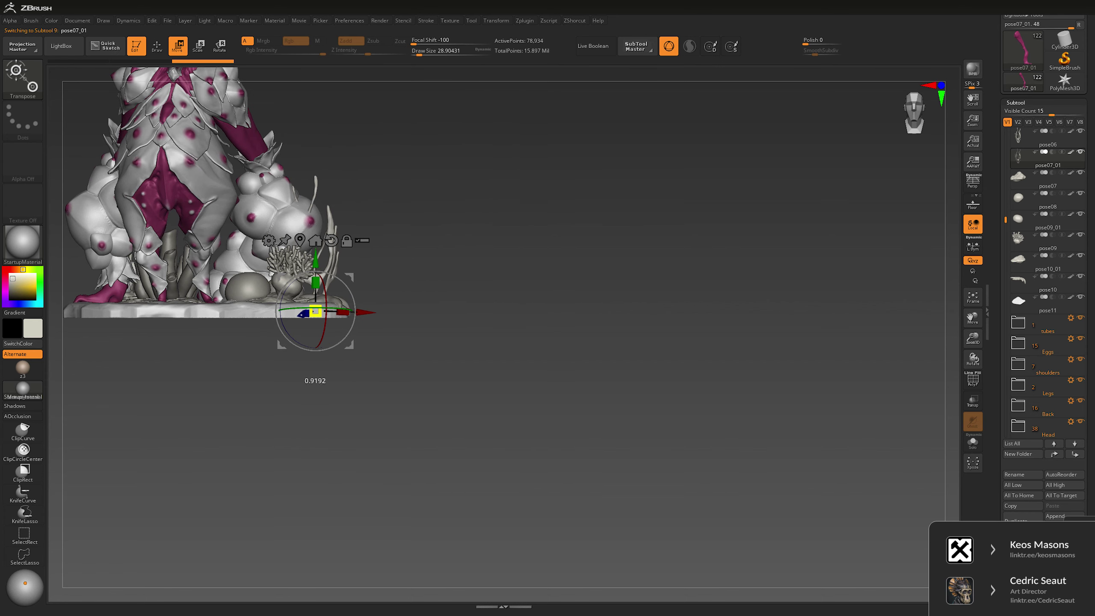
Step: Isolate the coral copy, lasso away its tall forked branch and delete the hidden geometry with the hole closed
key(alt+s)
drag(560, 432, 448, 406)
key(q)
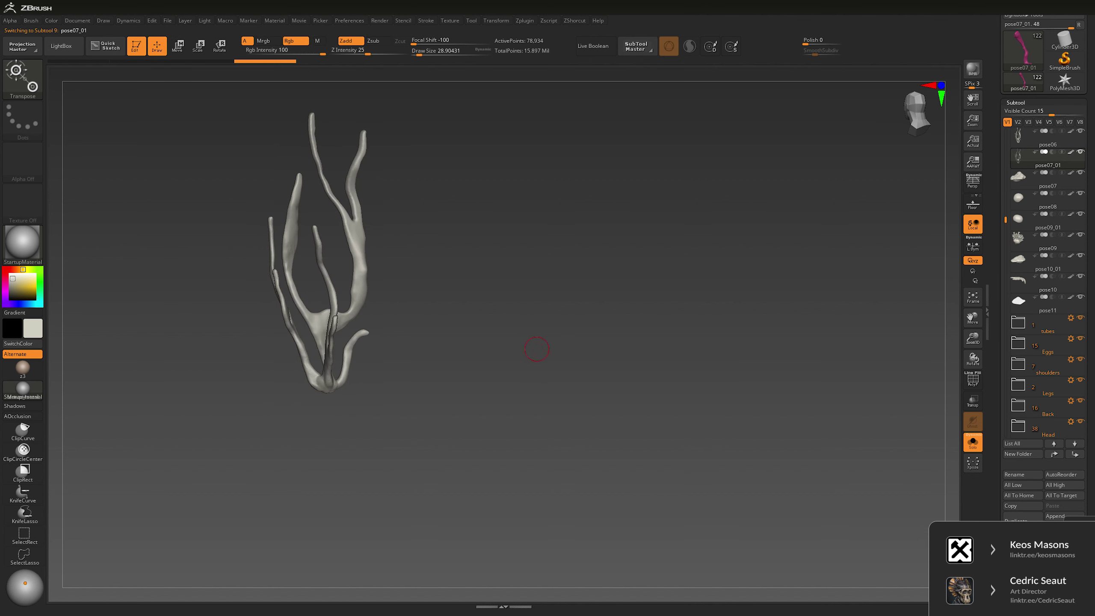
drag(542, 343, 518, 343)
key(ctrl+shift)
ctrl+shift+click(24, 557)
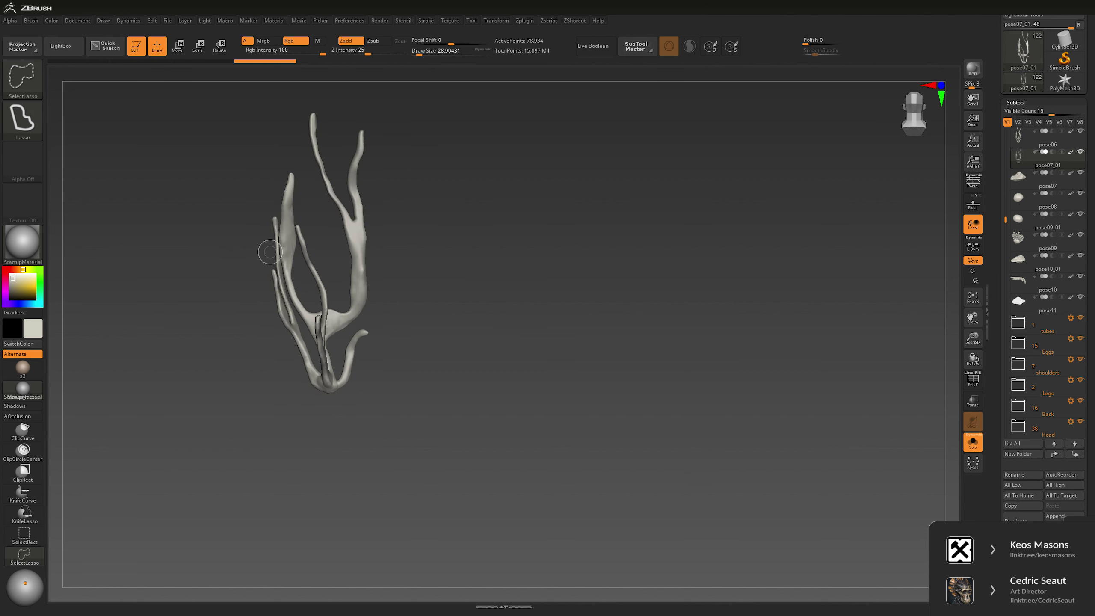
mouse_move(269, 249)
ctrl+shift+mouse_down()
mouse_move(384, 127)
mouse_move(342, 268)
mouse_move(302, 275)
ctrl+shift+mouse_up()
key(space)
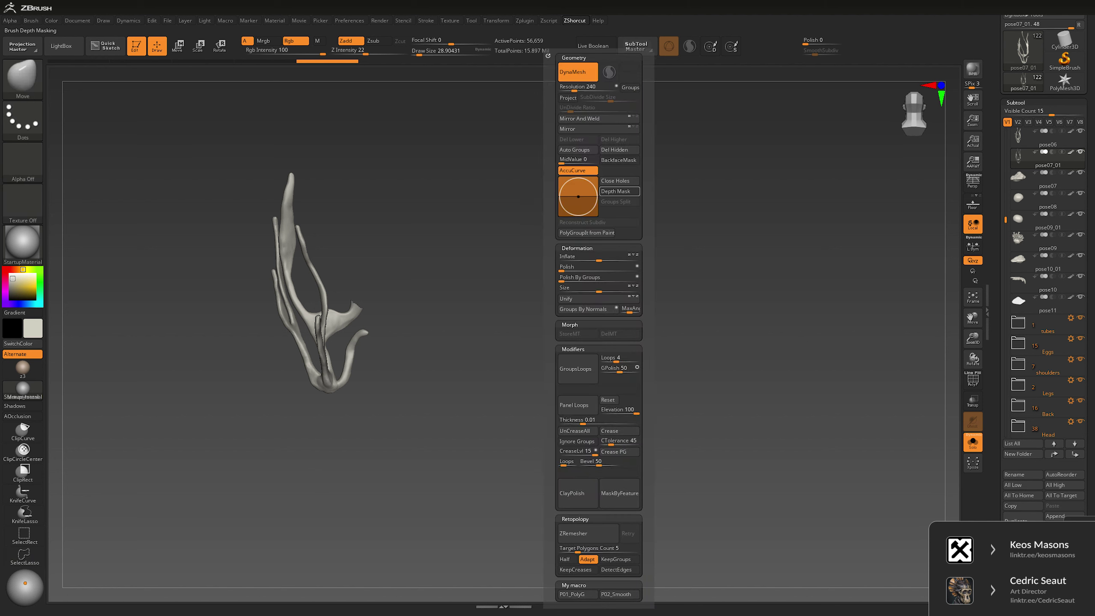
drag(526, 211, 508, 210)
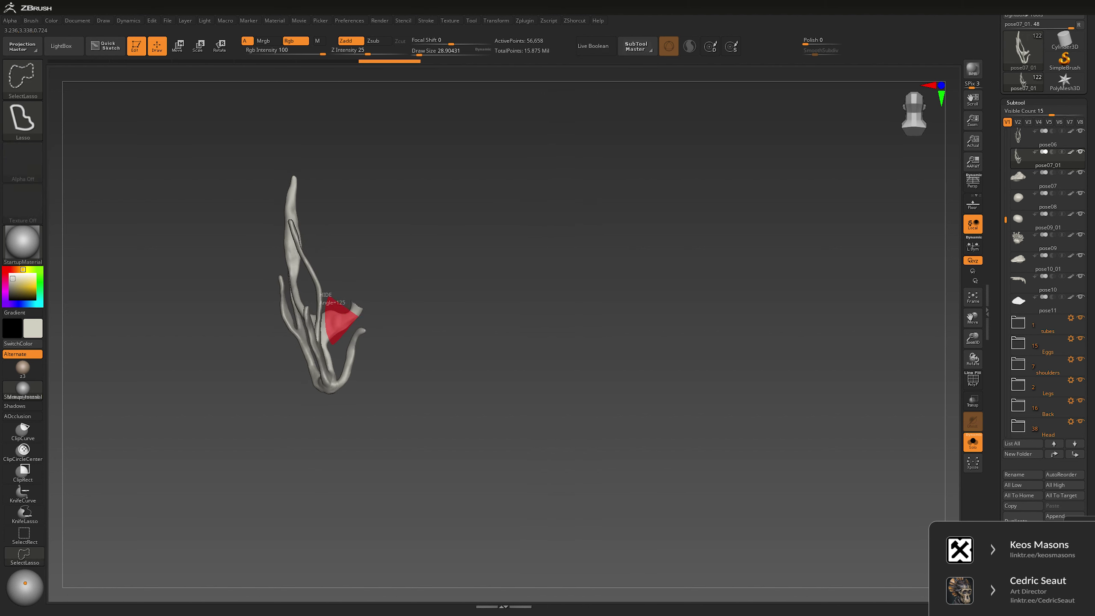
Step: Trim the leftover stub of the cut branch, mask part of the coral to spread the unmasked branches apart, and clear the mask
mouse_move(332, 302)
ctrl+shift+mouse_down()
mouse_move(326, 273)
mouse_move(468, 261)
mouse_move(365, 278)
ctrl+shift+mouse_up()
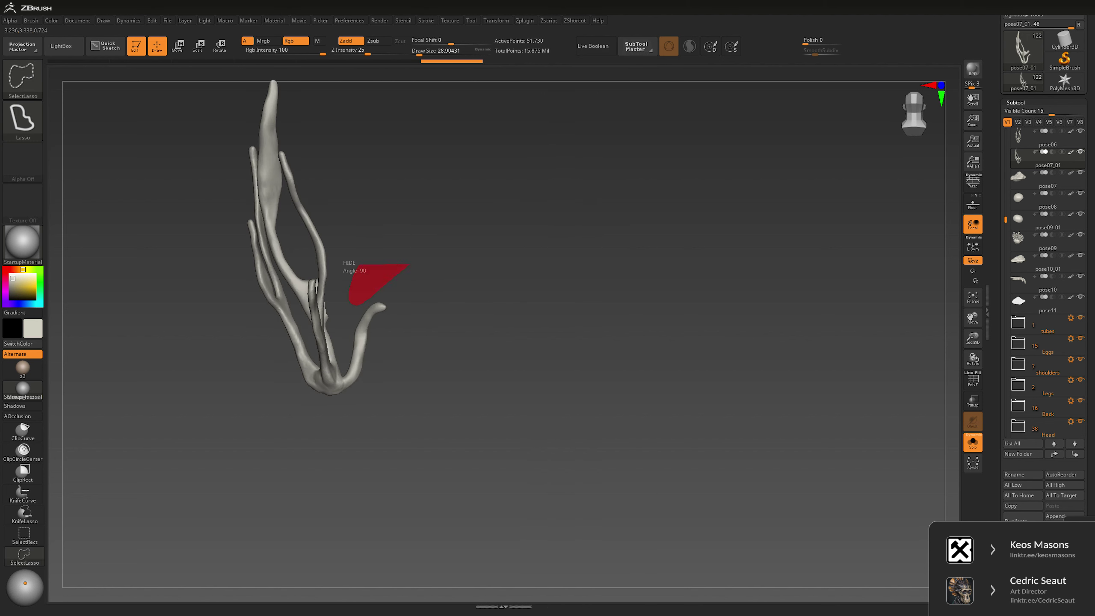
key(space)
drag(611, 195, 548, 202)
mouse_move(332, 105)
ctrl+mouse_down()
mouse_move(382, 259)
mouse_move(324, 347)
ctrl+mouse_up()
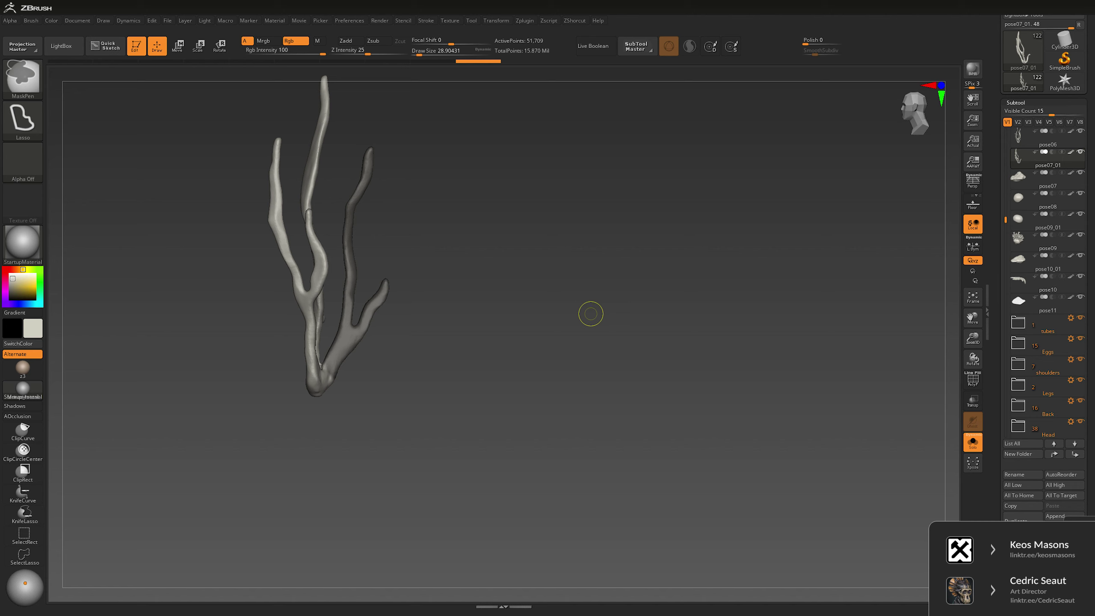
ctrl+drag(590, 311, 589, 336)
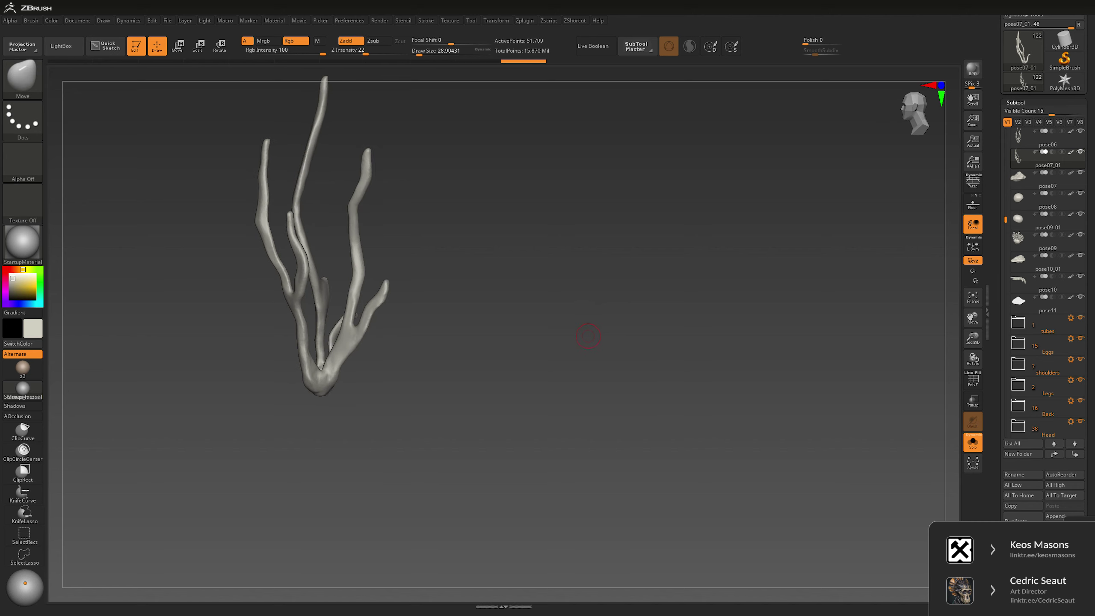
Step: Duplicate the trimmed coral and hide everything on the copy except one forked branch, with the whole creature back in view
key(ctrl+shift+d)
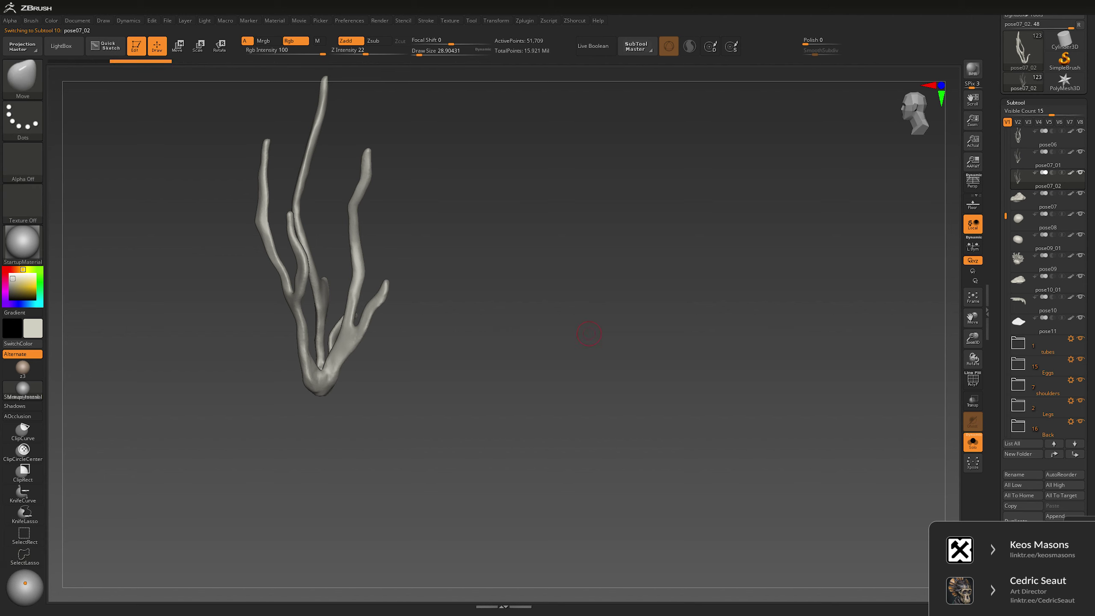
key(ctrl+shift)
mouse_move(442, 213)
ctrl+shift+mouse_down()
mouse_move(342, 181)
mouse_move(340, 276)
mouse_move(321, 367)
mouse_move(439, 216)
ctrl+shift+mouse_up()
key(space)
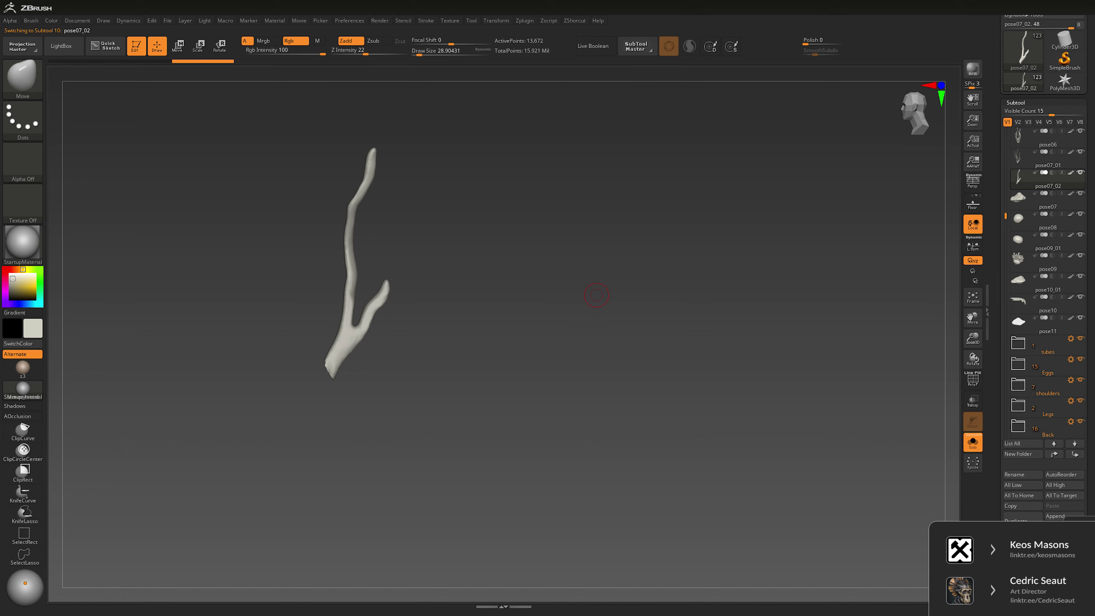
ctrl+shift+click(597, 296)
drag(596, 295, 558, 294)
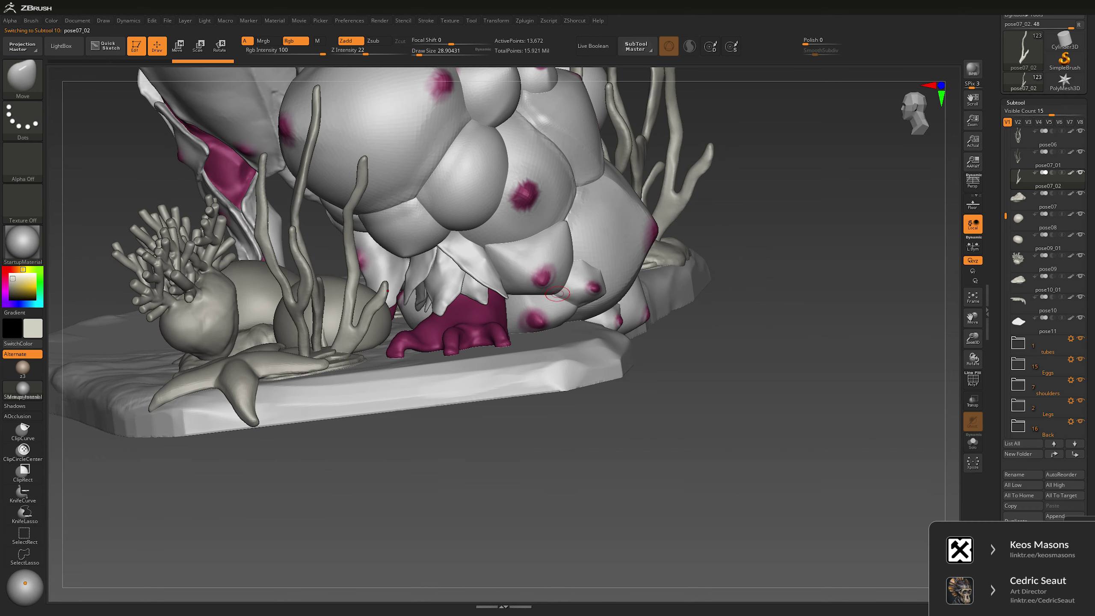
Step: Move and rotate the single forked branch into a gap in the coral clump, showing only the two coral pieces
key(w)
drag(312, 349, 439, 294)
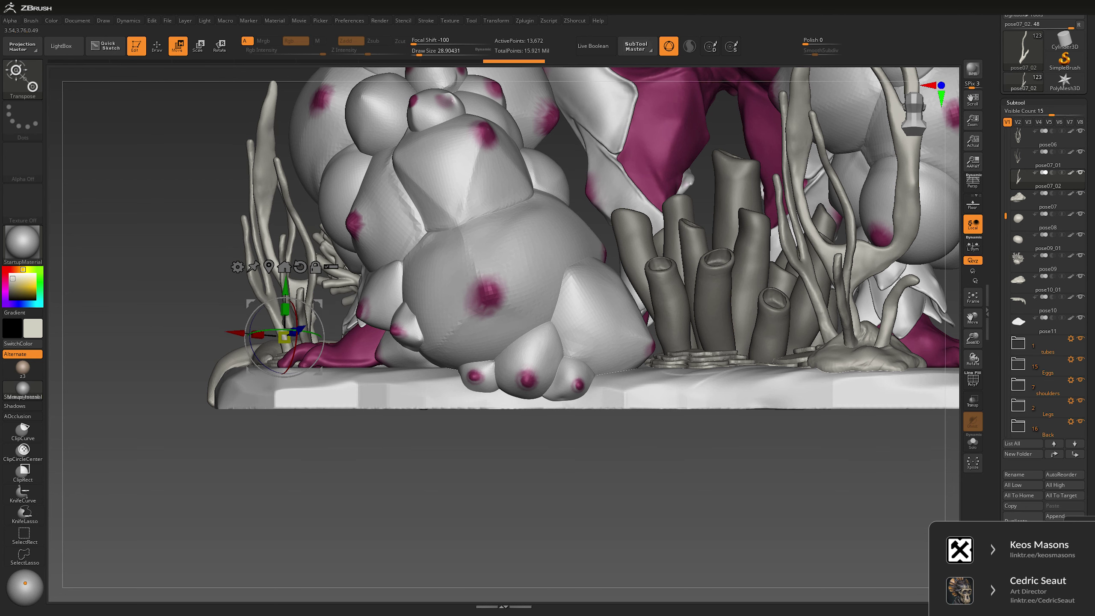
drag(295, 328, 299, 325)
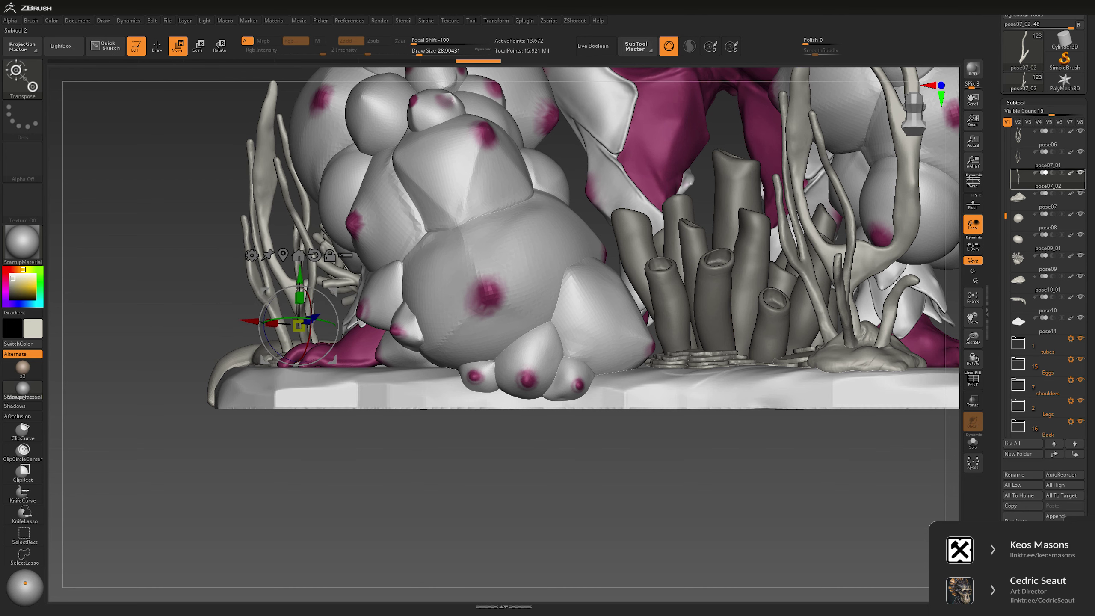
ctrl+shift+click(299, 325)
drag(560, 302, 595, 293)
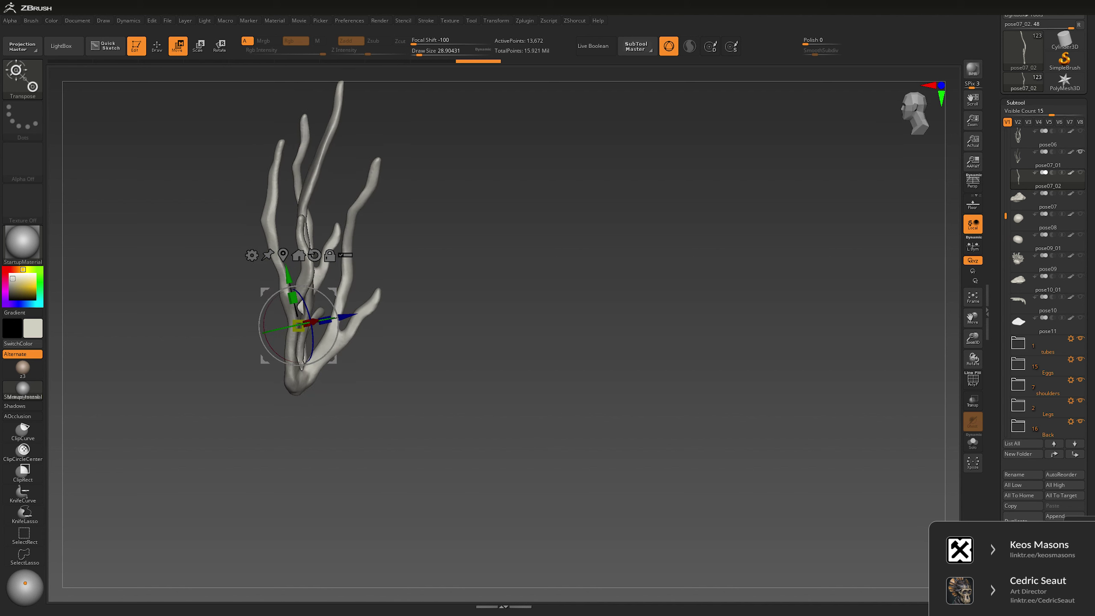
drag(298, 326, 310, 326)
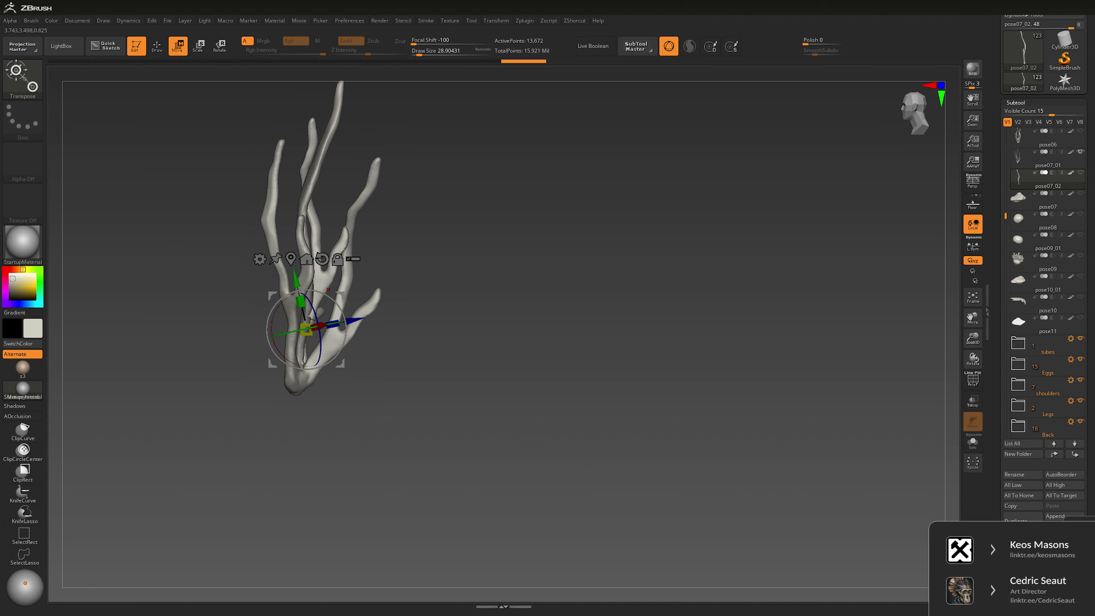
drag(328, 290, 320, 287)
mouse_move(595, 293)
mouse_down()
mouse_move(664, 287)
mouse_move(395, 188)
mouse_up()
key(q)
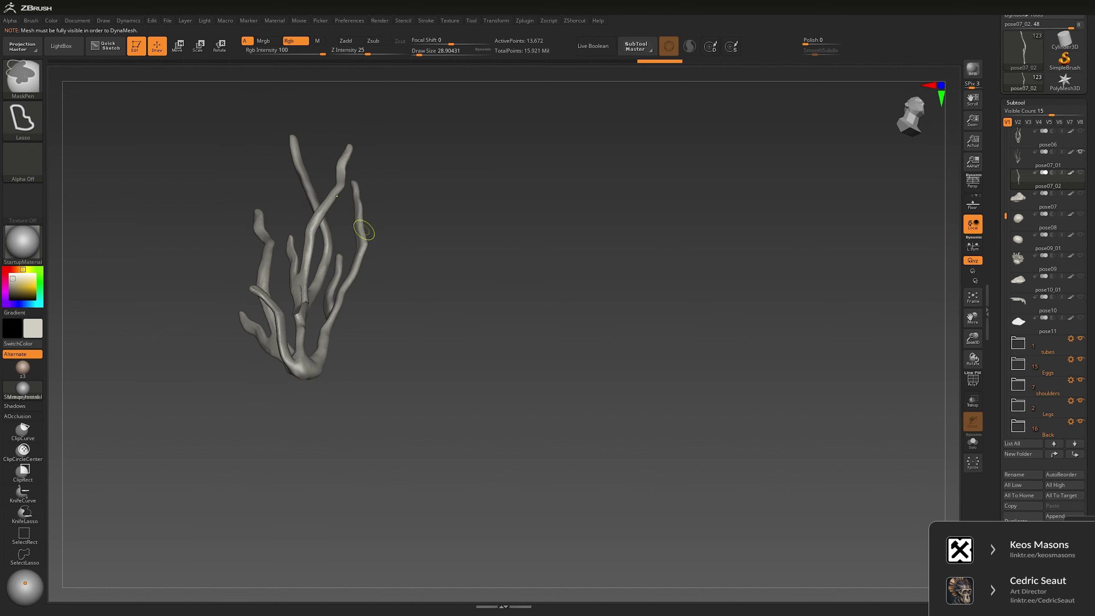
alt+click(367, 194)
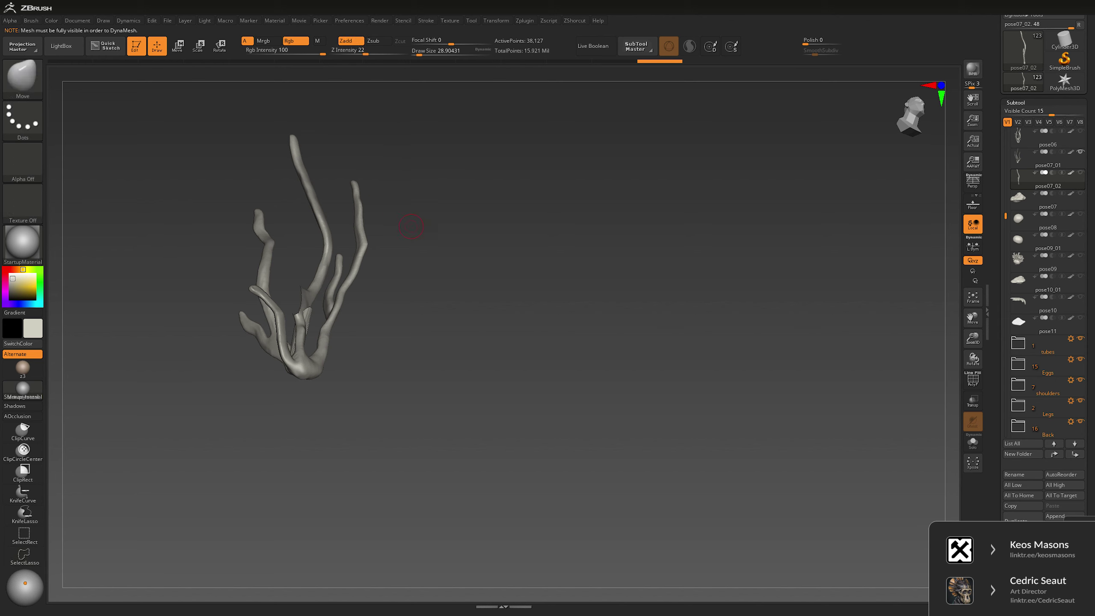
key(ctrl+z)
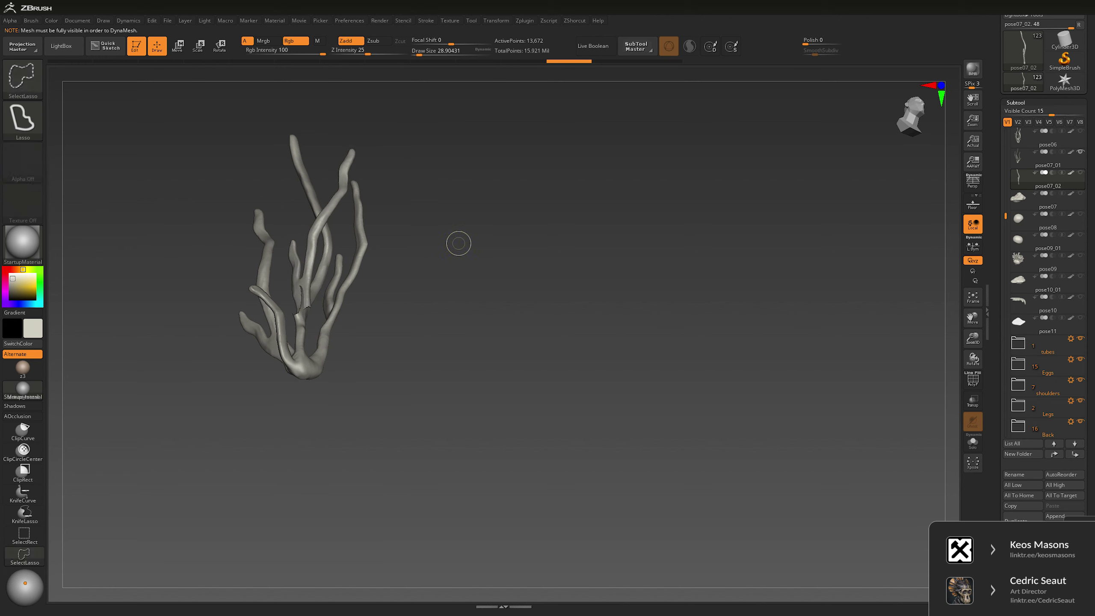
Step: Lasso away surplus branches from the main coral piece, delete the hidden geometry, and nudge the separate forked branch outward
alt+click(371, 196)
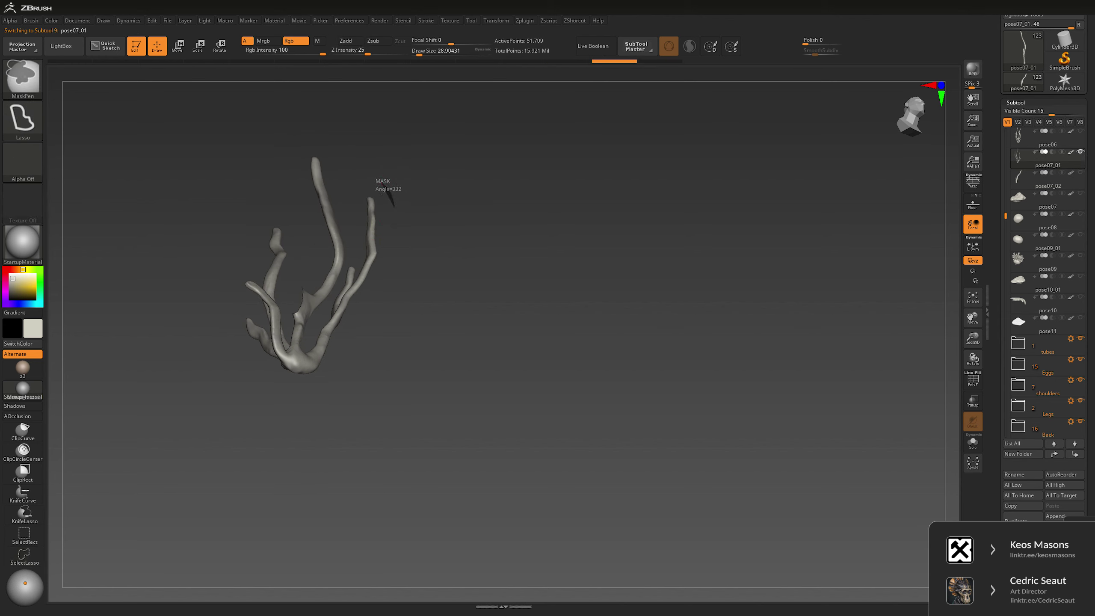
ctrl+shift+click(381, 194)
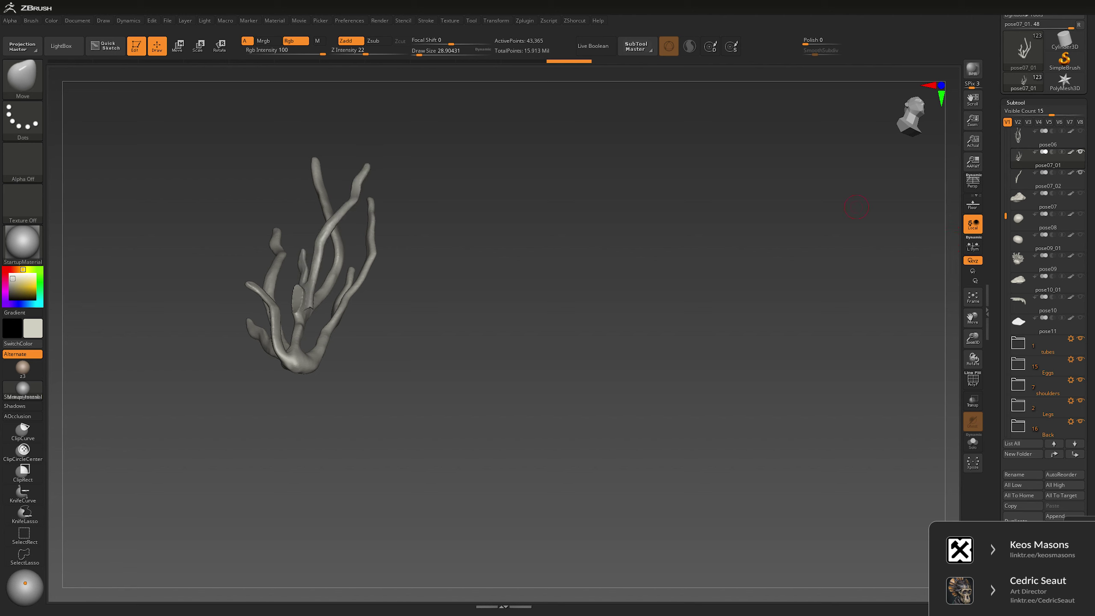
mouse_move(381, 195)
mouse_down()
mouse_move(358, 226)
mouse_move(367, 278)
mouse_up()
key(f)
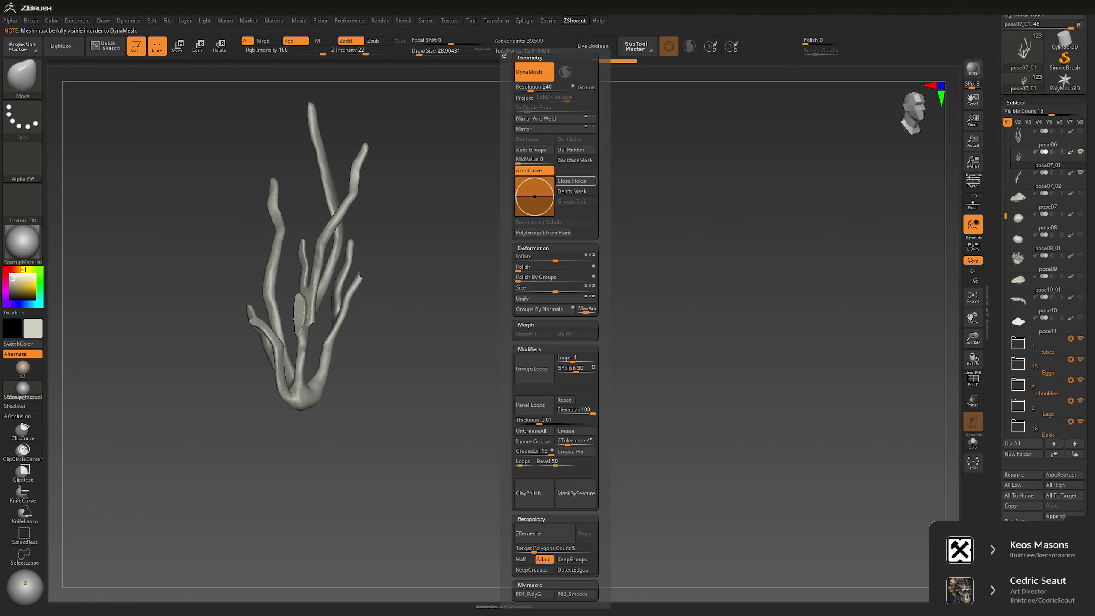
click(570, 149)
drag(460, 203, 610, 317)
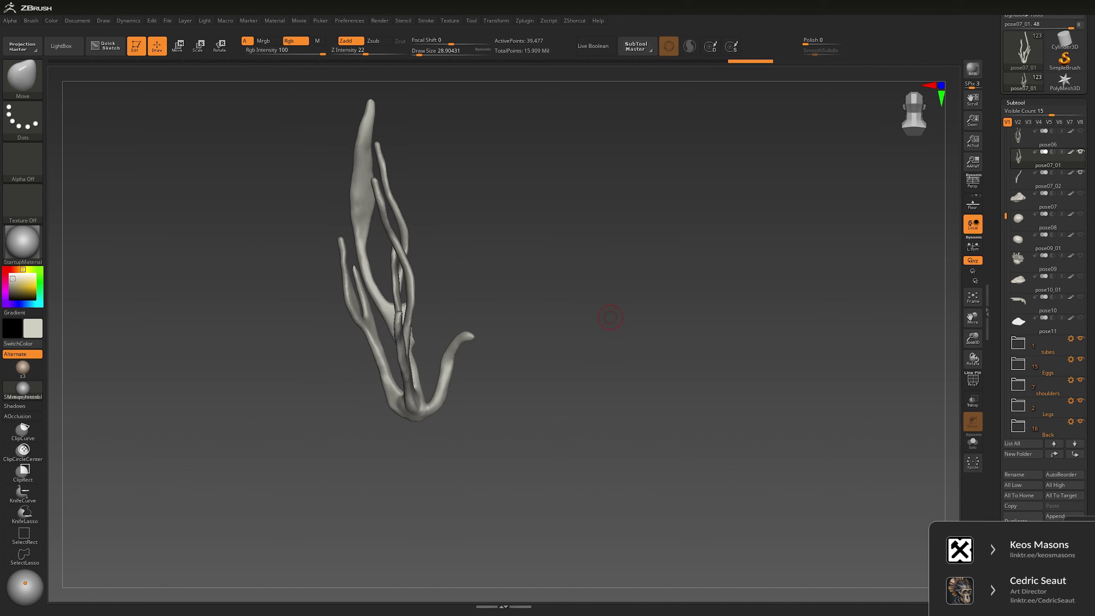
key(w)
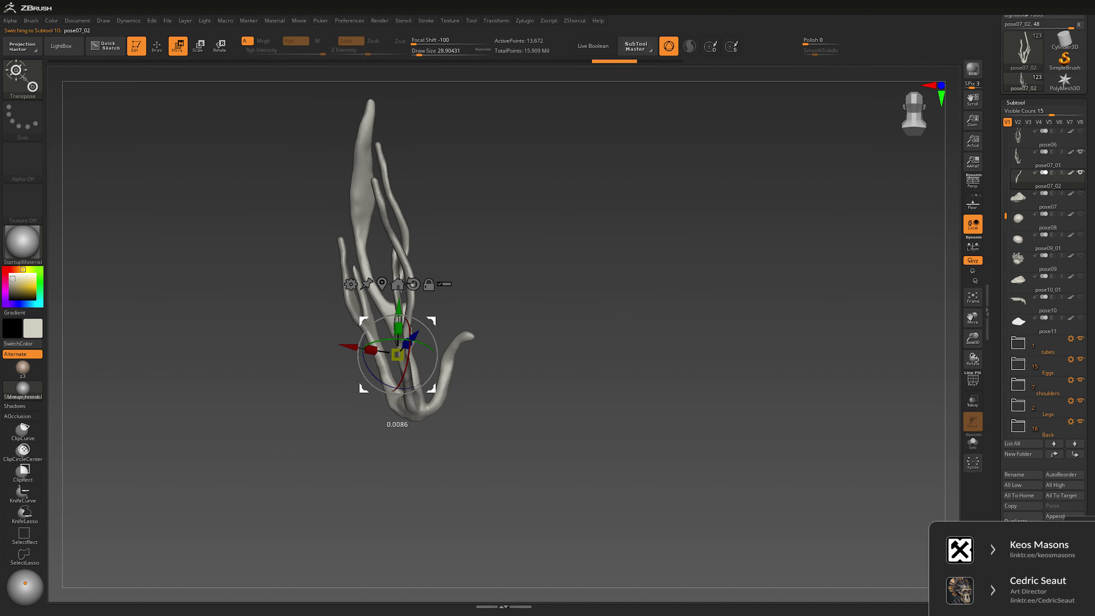
key(q)
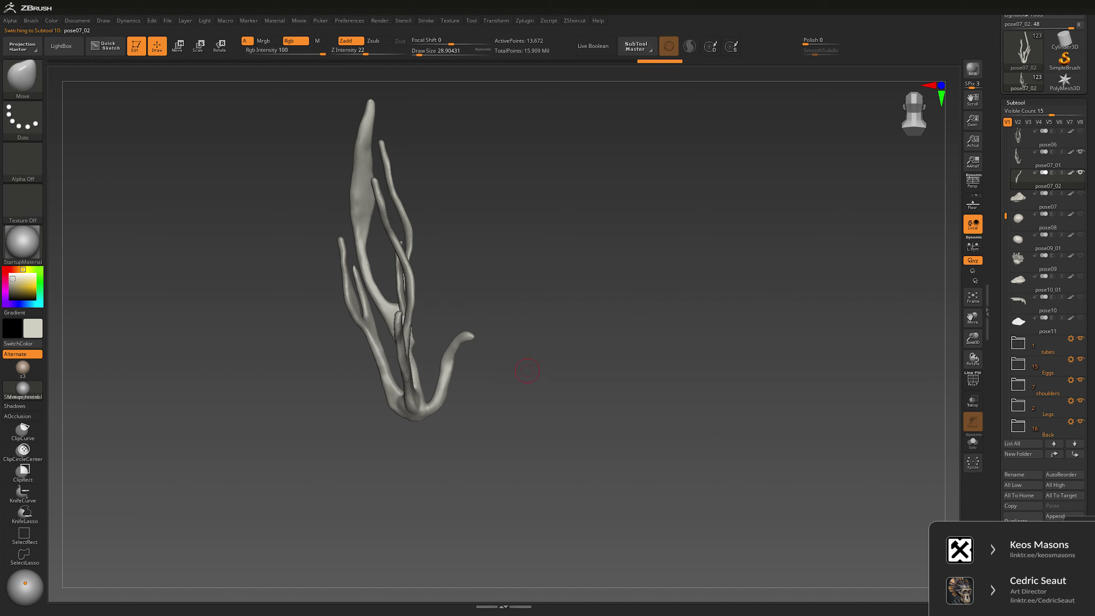
Step: Hide the low outward-curving branch of the main coral piece and delete the hidden geometry
alt+click(496, 332)
mouse_move(500, 302)
ctrl+mouse_down()
mouse_move(449, 305)
mouse_move(516, 411)
ctrl+mouse_up()
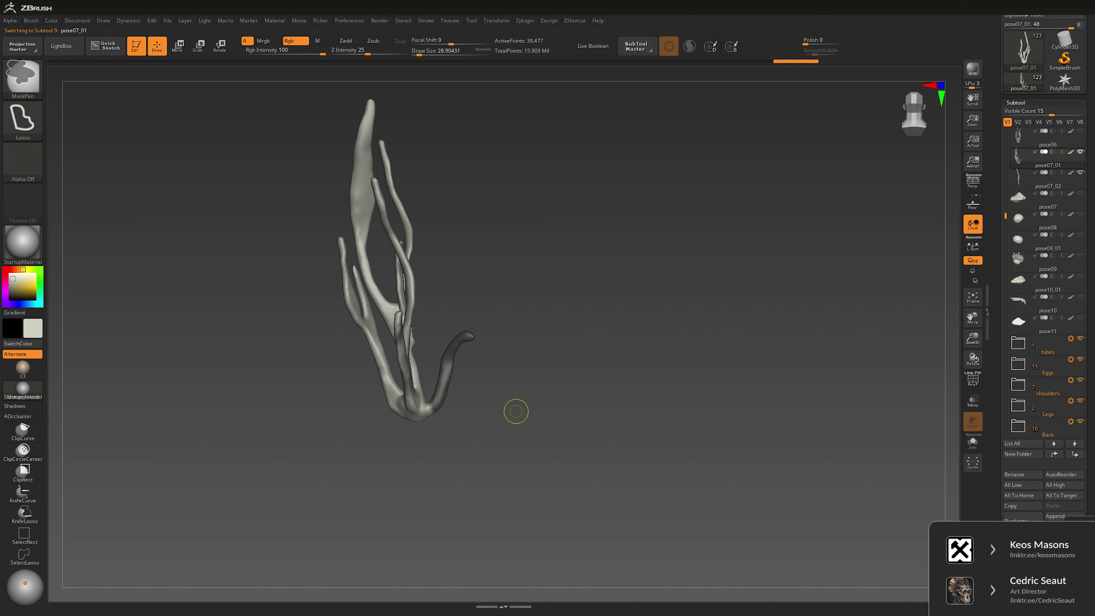
key(space)
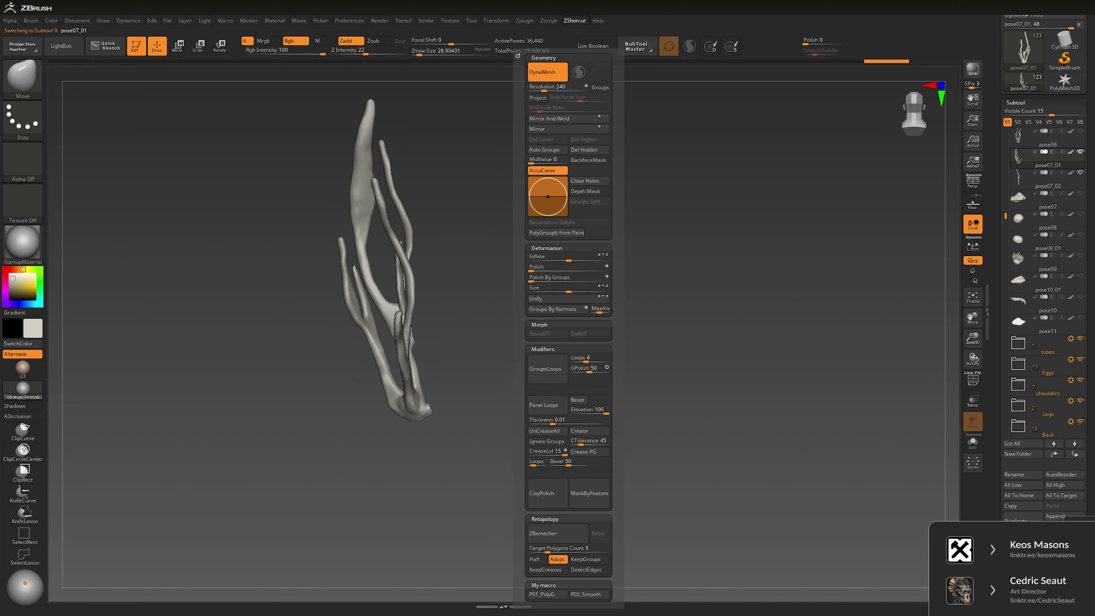
drag(496, 358, 353, 353)
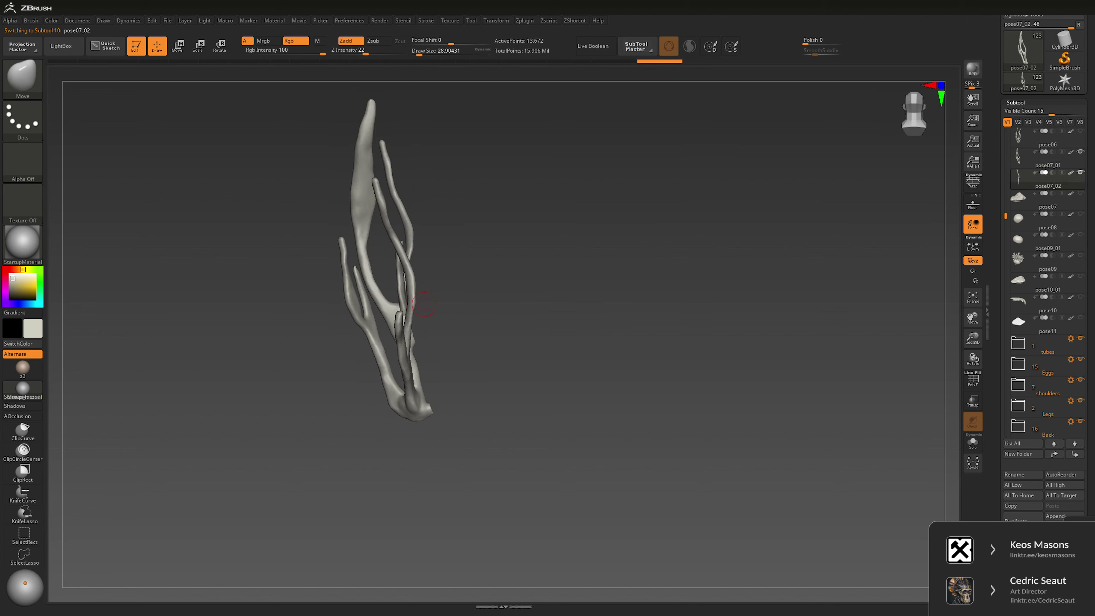
Step: Scale and nudge the separate forked branch outward from the main coral clump with the transform gizmo
key(e)
click(417, 282)
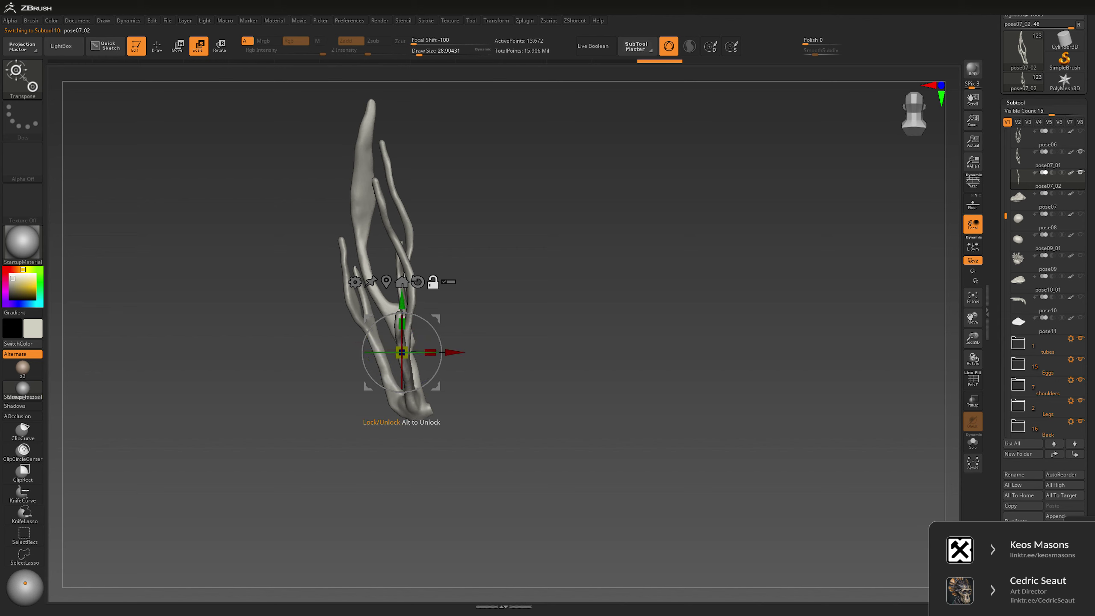
drag(430, 352, 435, 355)
key(ctrl+z)
key(ctrl+z)
key(ctrl+z)
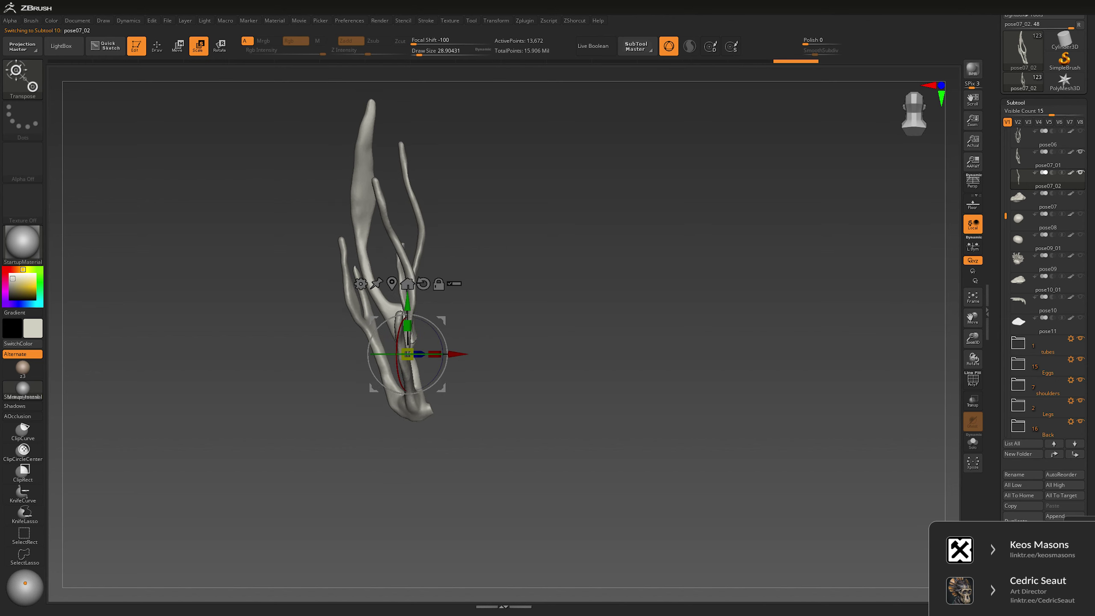
Step: Duplicate the main coral piece, isolate one branch of the copy with a lasso selection, and delete the hidden geometry
key(q)
drag(567, 321, 405, 393)
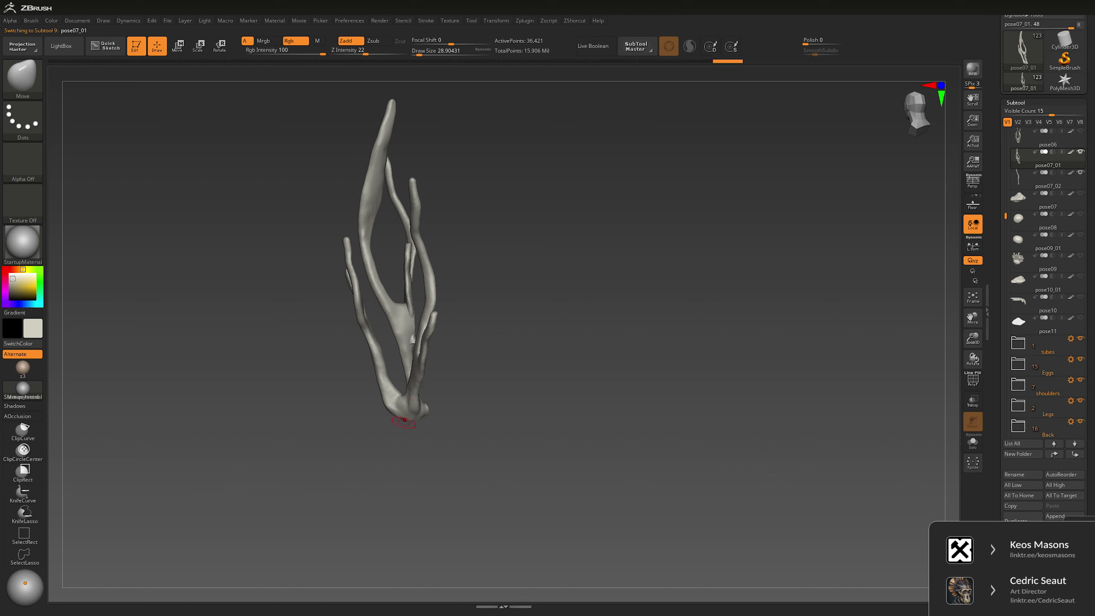
key(ctrl+shift+d)
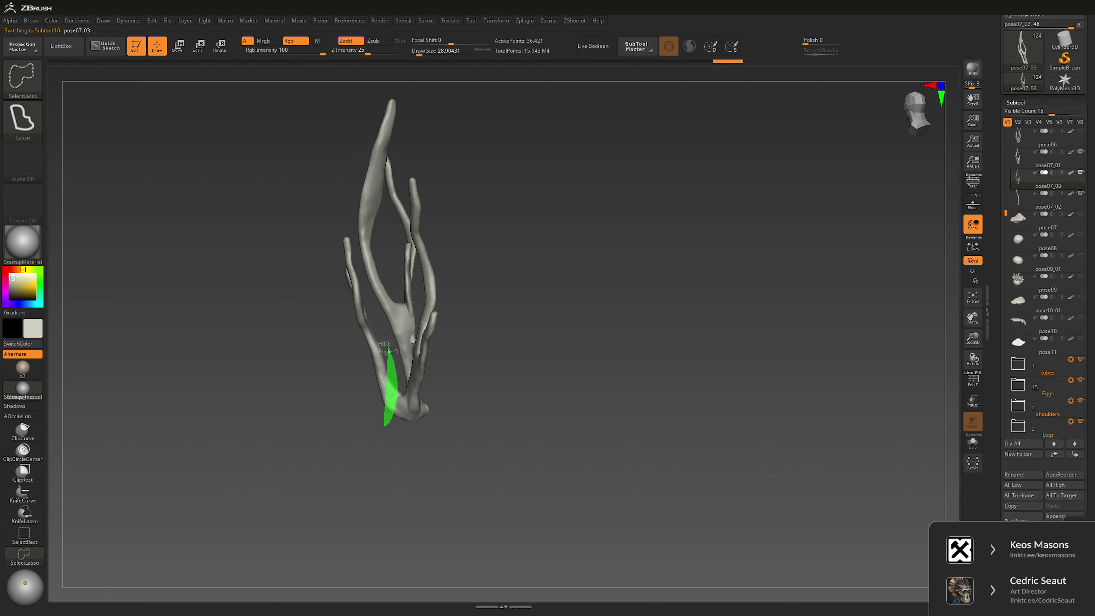
mouse_move(354, 273)
ctrl+shift+mouse_down()
mouse_move(350, 236)
mouse_move(304, 207)
ctrl+shift+mouse_up()
key(b)
key(m)
key(v)
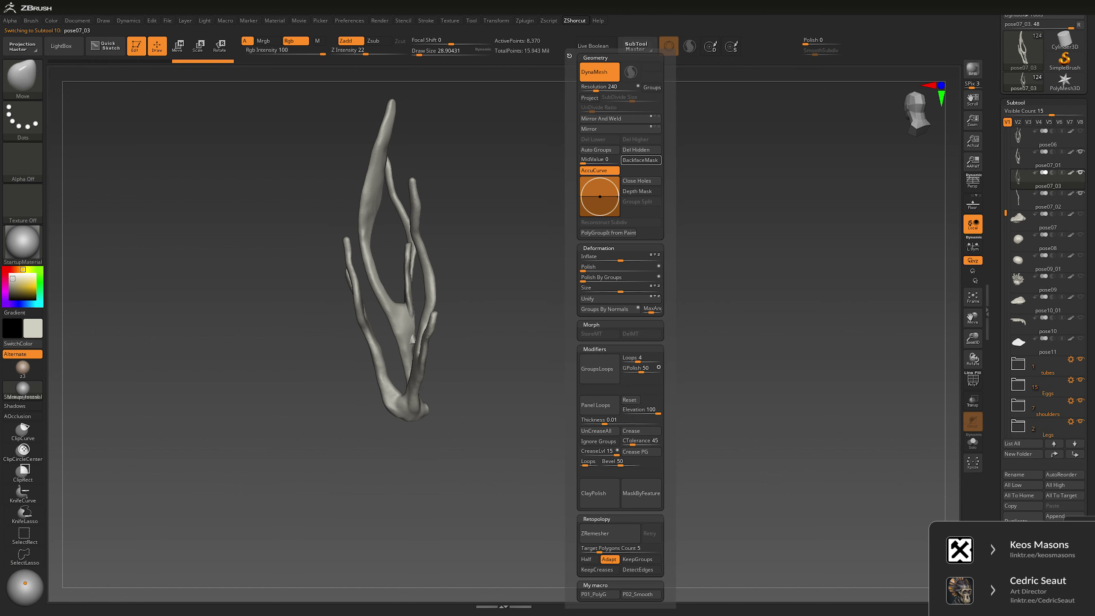
Step: Move the duplicated branch out beside the coral base, lasso away its excess geometry, and delete the hidden part
key(w)
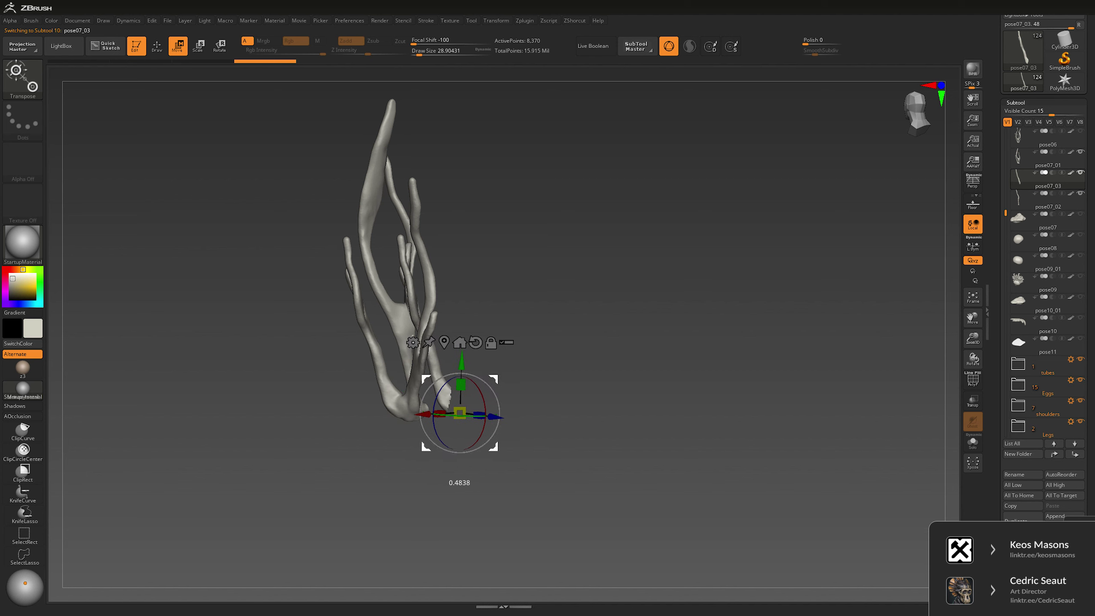
drag(483, 416, 423, 445)
key(q)
ctrl+shift+drag(473, 397, 400, 431)
key(shift+g)
click(657, 149)
Step: Scale and position the trimmed duplicate branch so its stem sits in the coral's base
key(e)
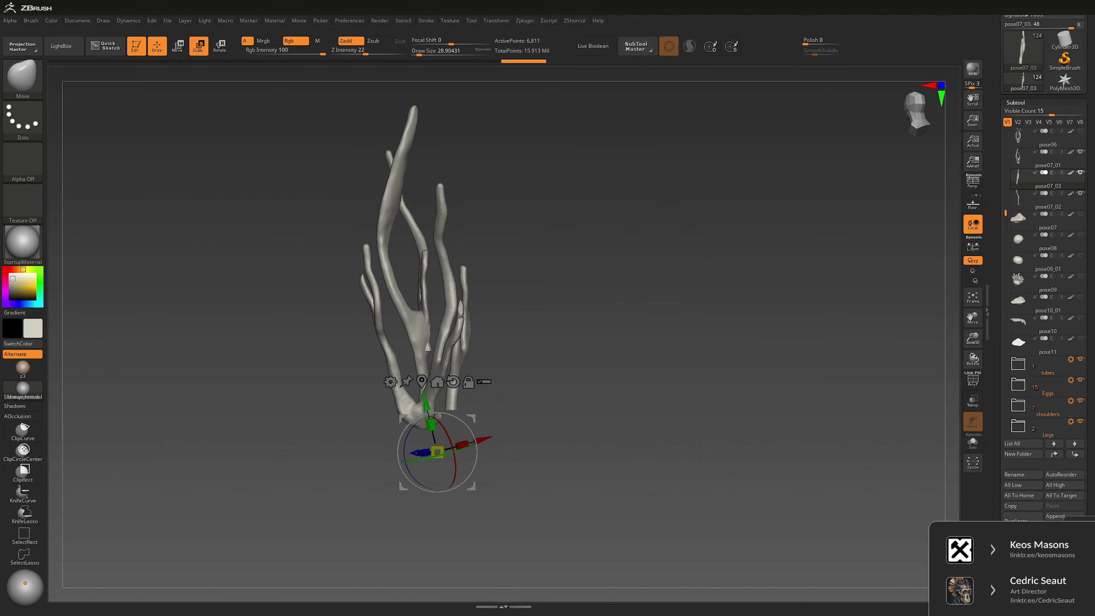
drag(280, 302, 495, 247)
mouse_move(487, 316)
mouse_down()
mouse_move(545, 311)
mouse_move(488, 341)
mouse_up()
key(q)
Step: Reshape the added branch's fork with a large Move brush and smooth its form
key(space)
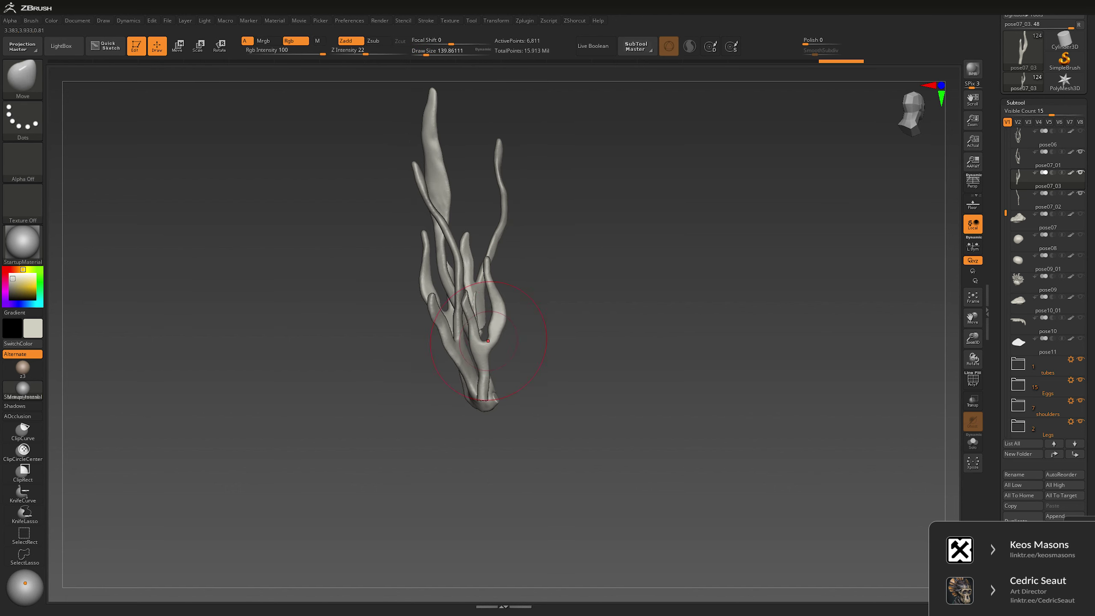
key(bracketleft)
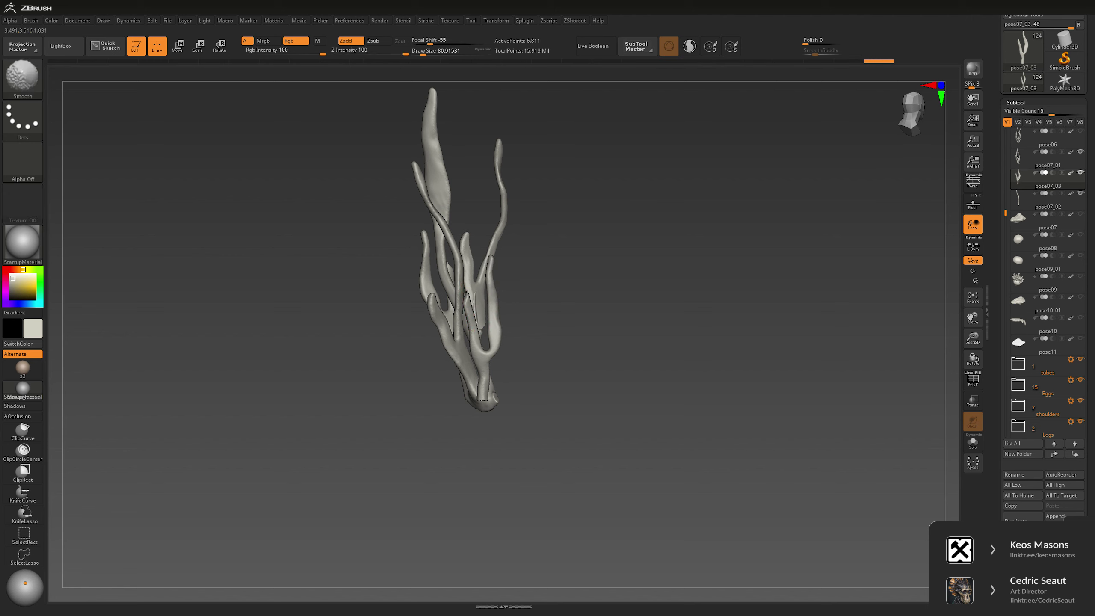
key(ctrl+z)
mouse_move(494, 397)
mouse_down()
mouse_move(483, 401)
mouse_move(492, 407)
mouse_move(500, 320)
mouse_move(676, 361)
mouse_up()
key(space)
key(space)
Step: Merge the separate coral pieces down into one subtool and fuse them with DynaMesh
alt+click(495, 327)
key(ctrl+shift+m)
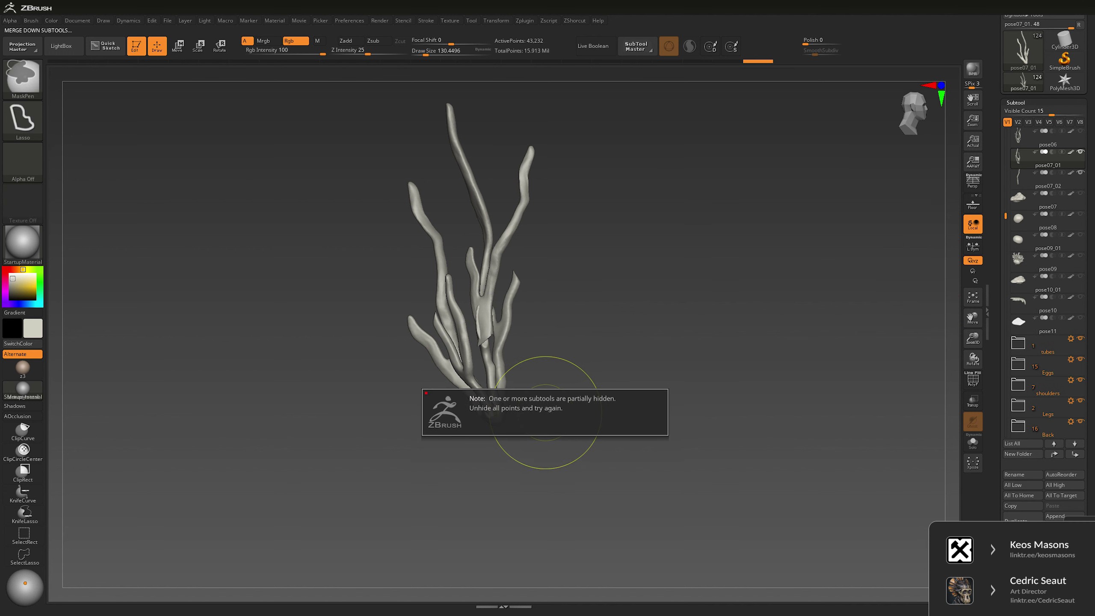
drag(545, 413, 607, 312)
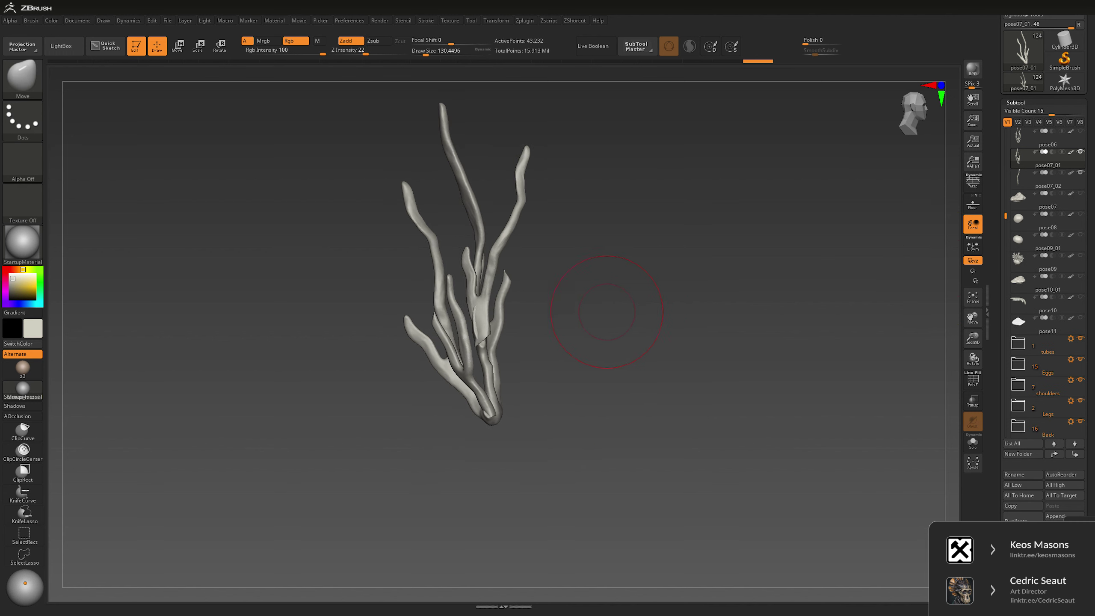
alt+click(482, 225)
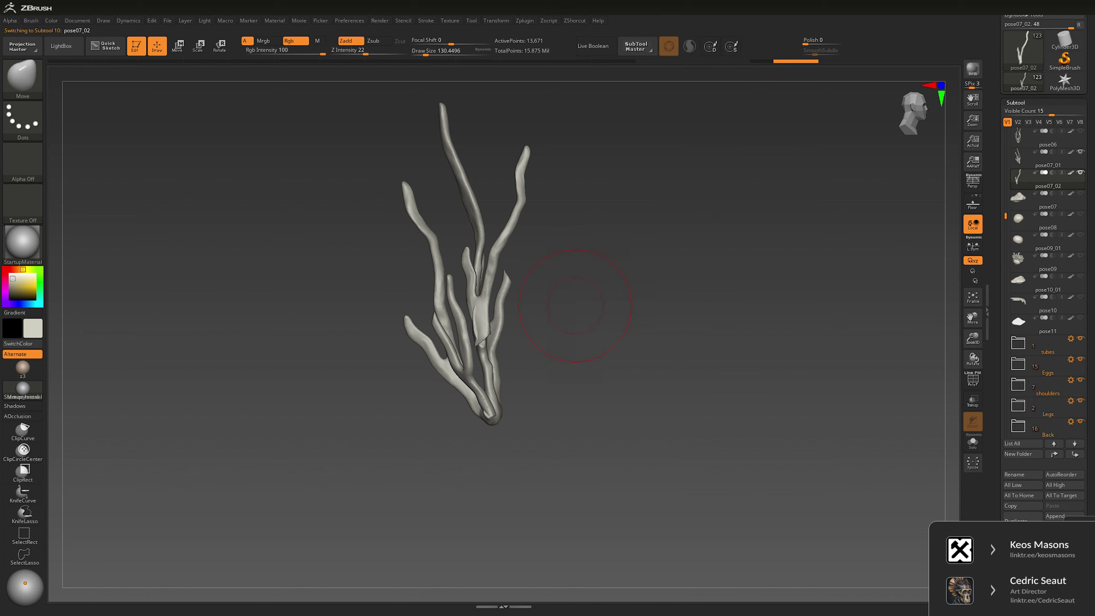
key(ctrl+z)
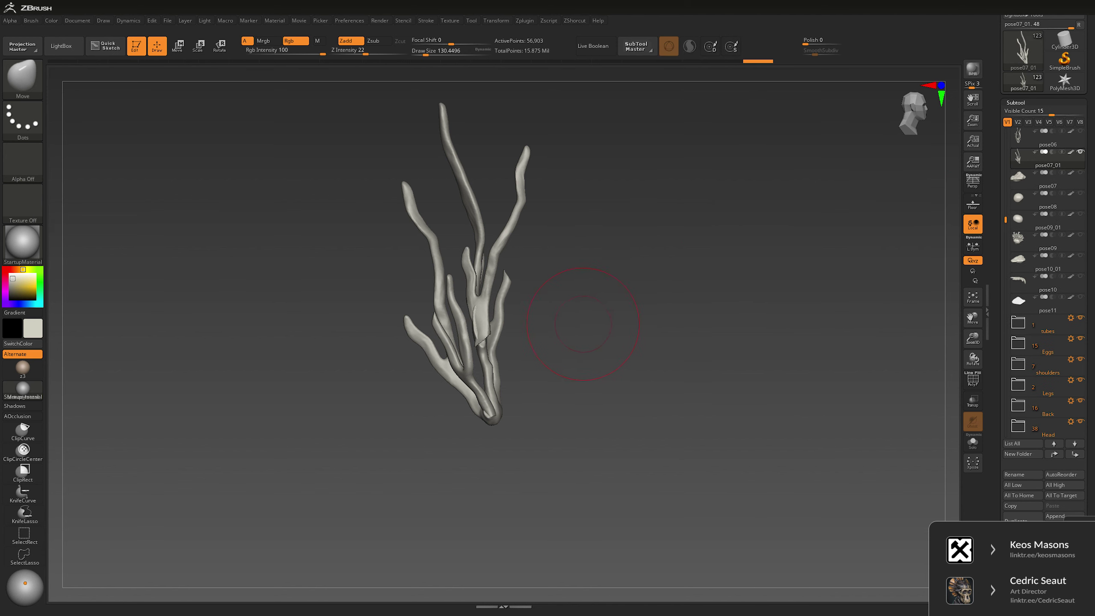
key(ctrl+z)
ctrl+right_drag(616, 327, 560, 302)
Step: Build up the junctions between the fused branches with ClayBuildup at Z Intensity 5, and smooth the transitions
key(space)
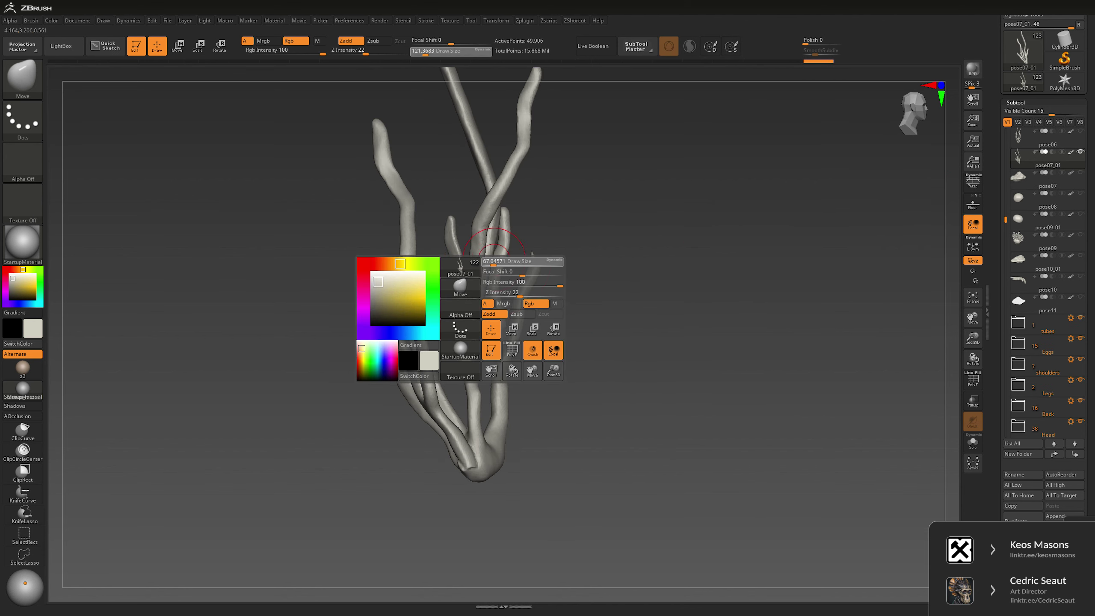
key(b)
key(c)
key(b)
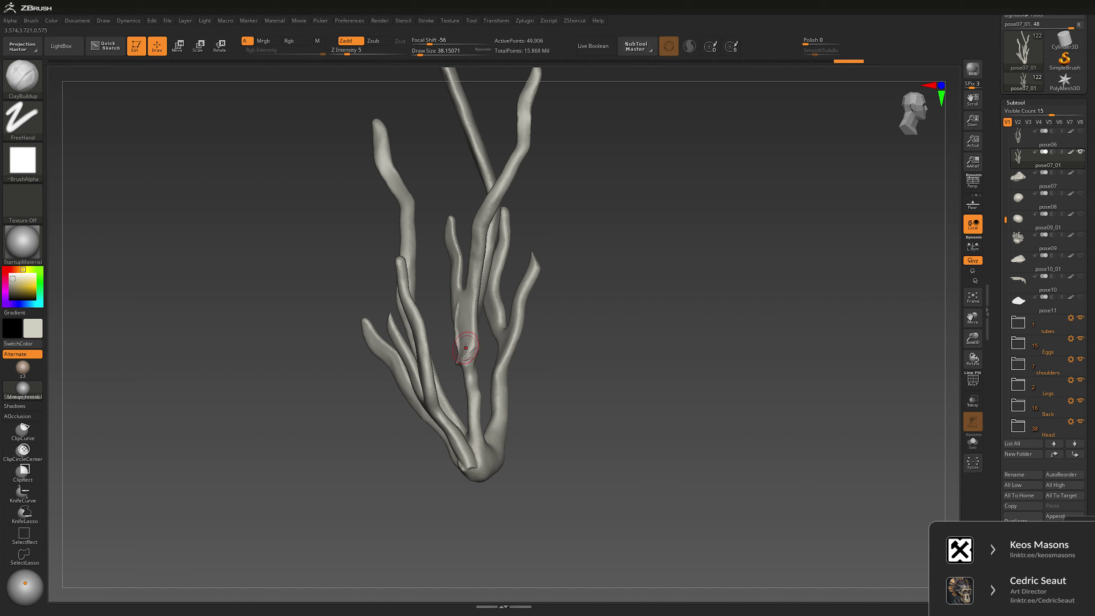
drag(466, 347, 458, 343)
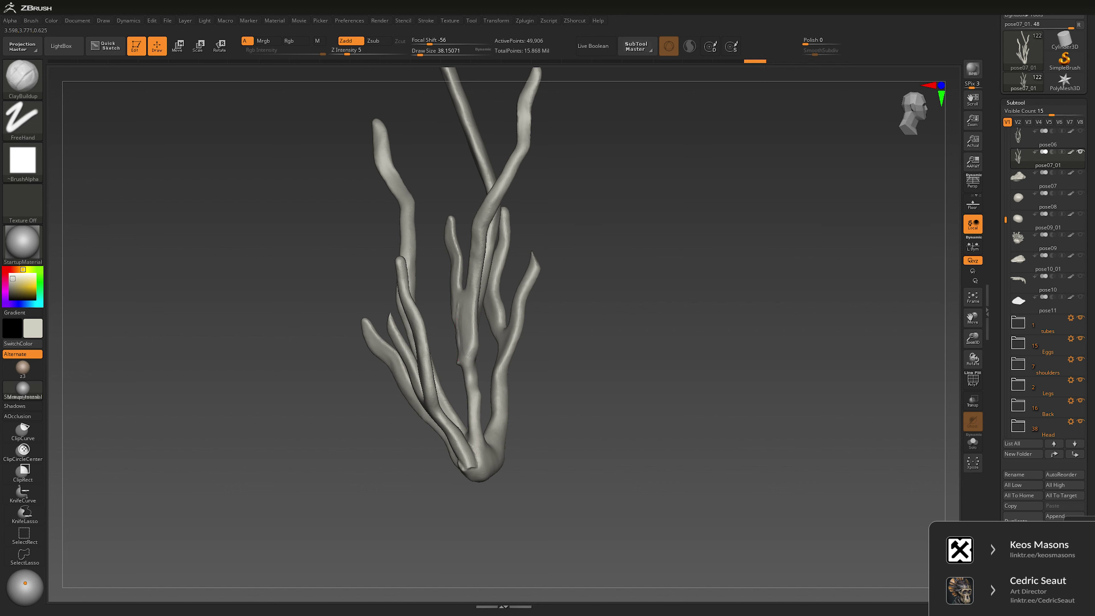
shift+drag(560, 328, 597, 326)
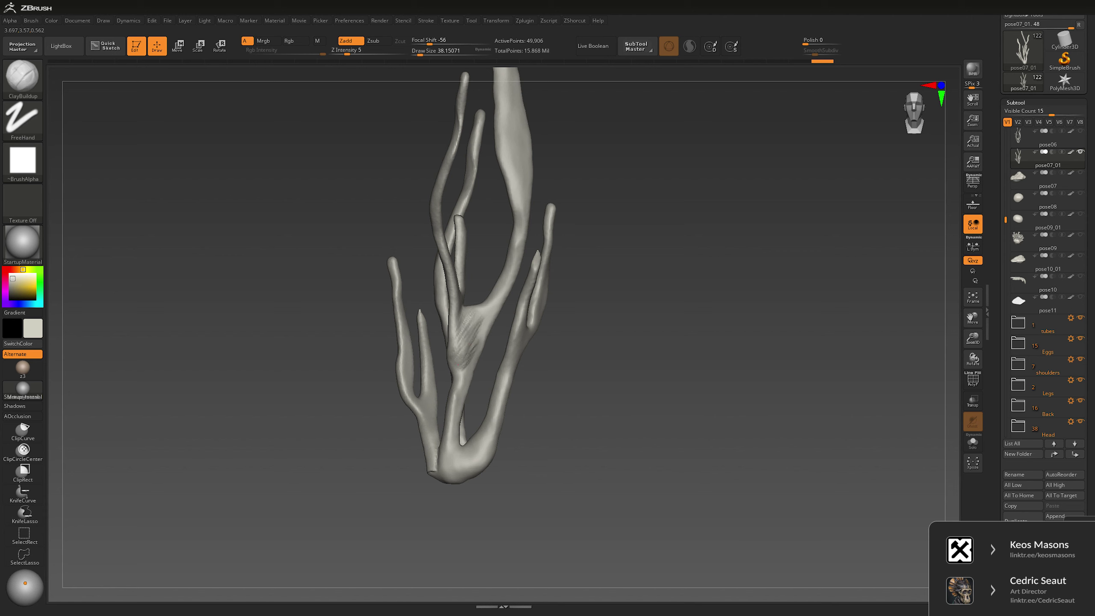
key(shift)
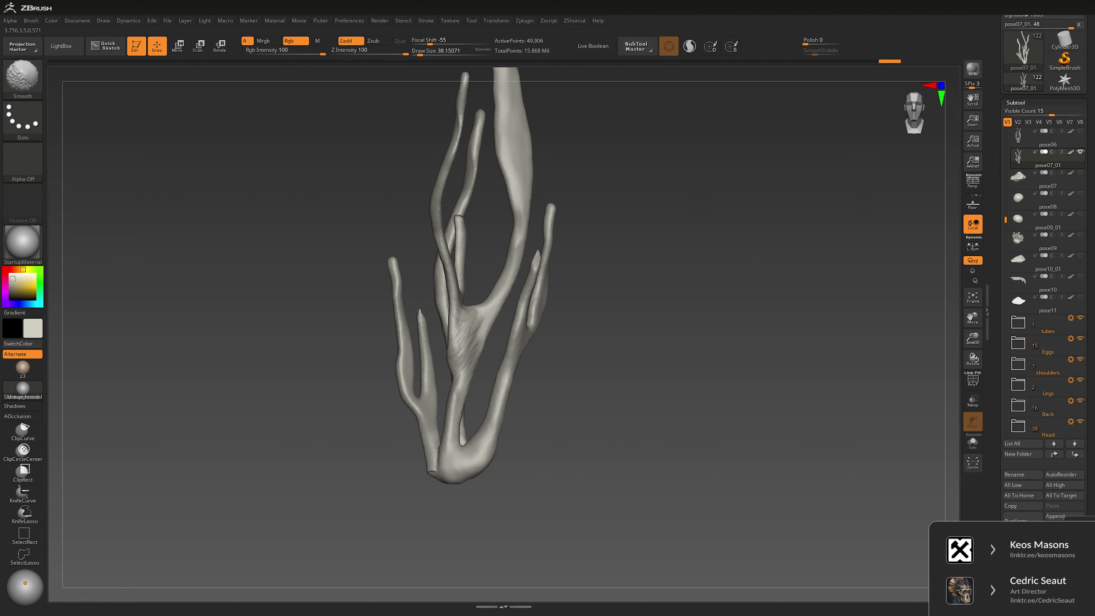
drag(483, 362, 459, 367)
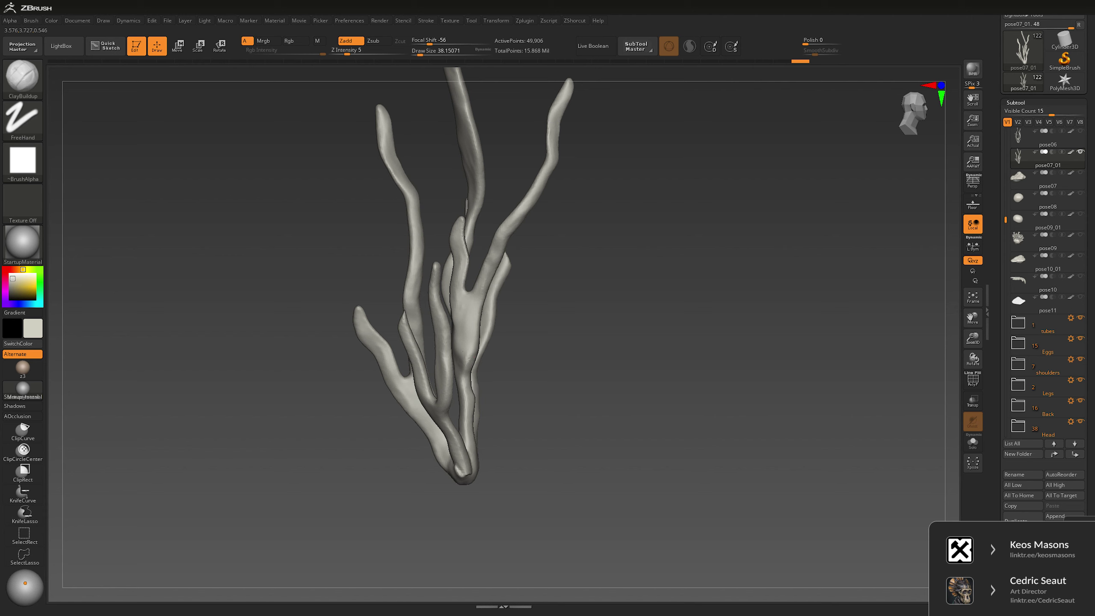
drag(497, 301, 502, 383)
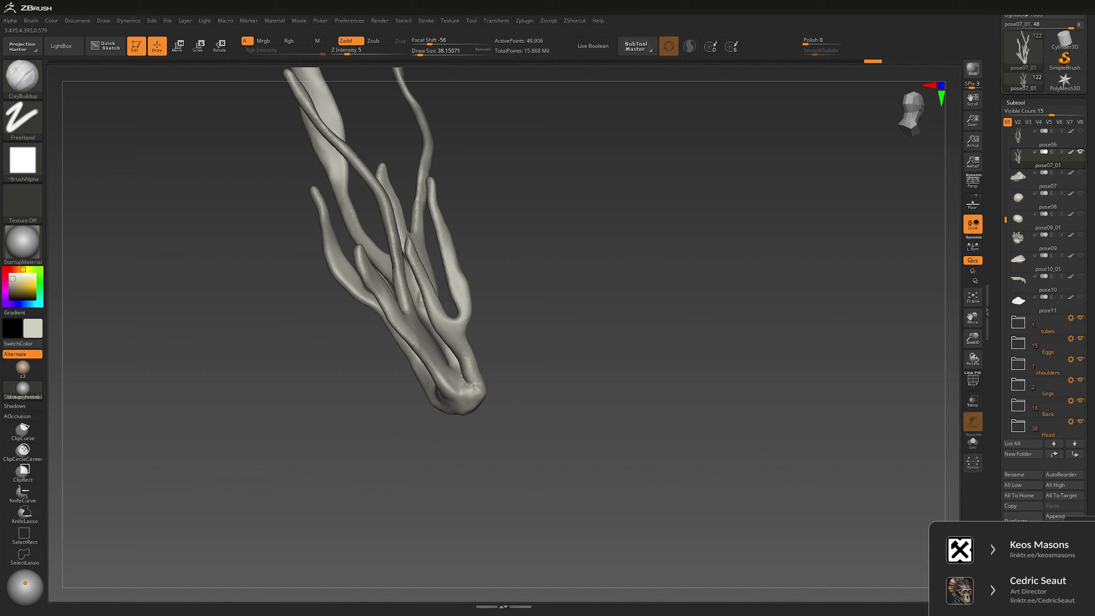
Step: Smooth the small forked branch near the coral's base with Sculptris Pro enabled, dismissing the auto-masking notes
key(shift)
drag(599, 280, 578, 307)
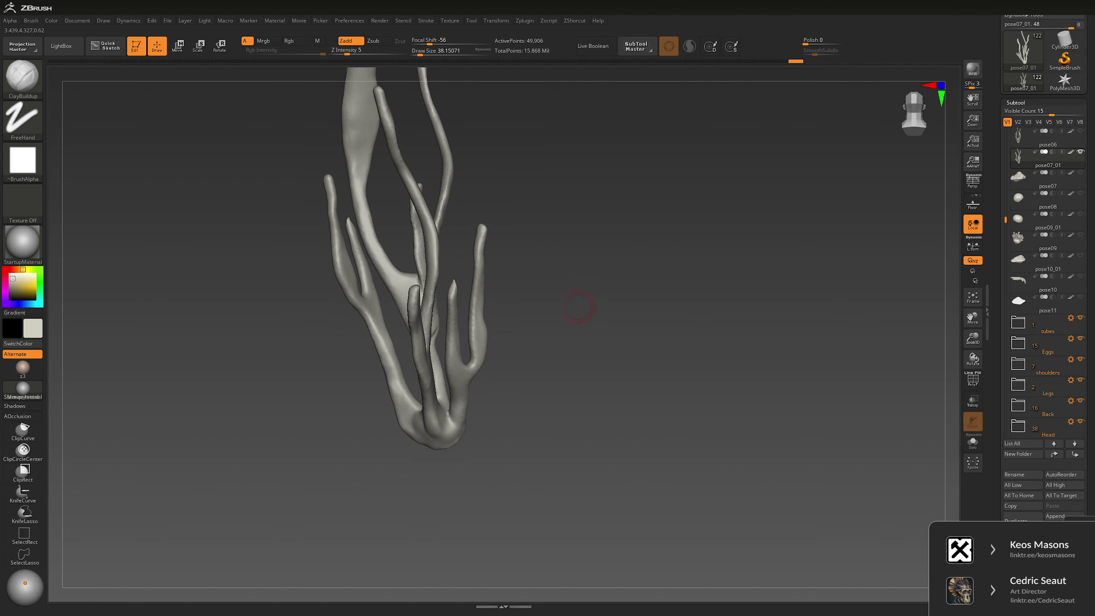
key(shift)
key(shift)
key(ctrl)
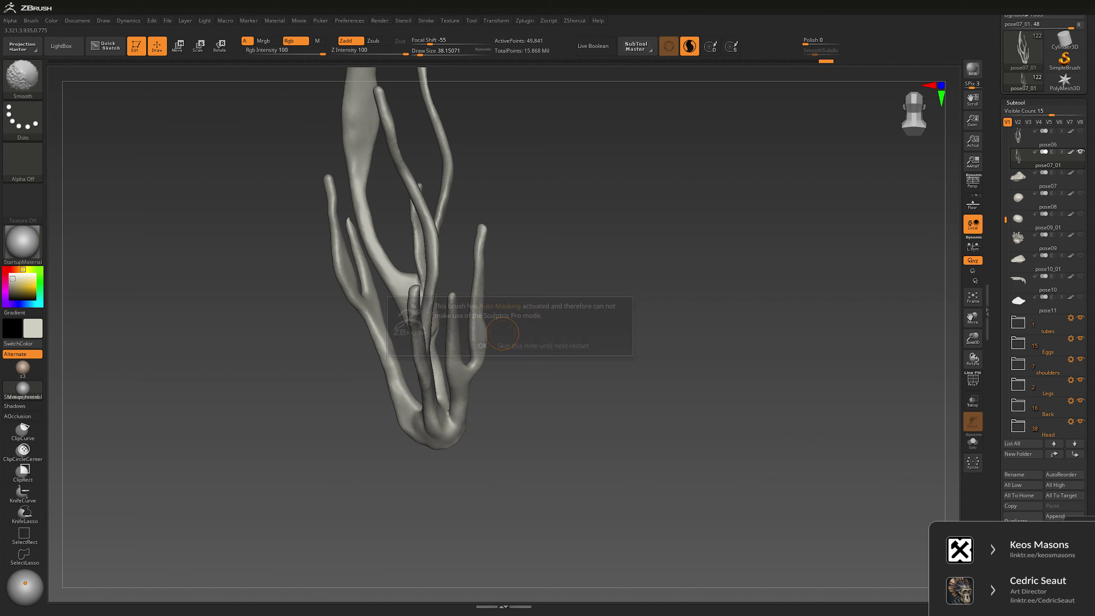
click(482, 347)
key(ctrl)
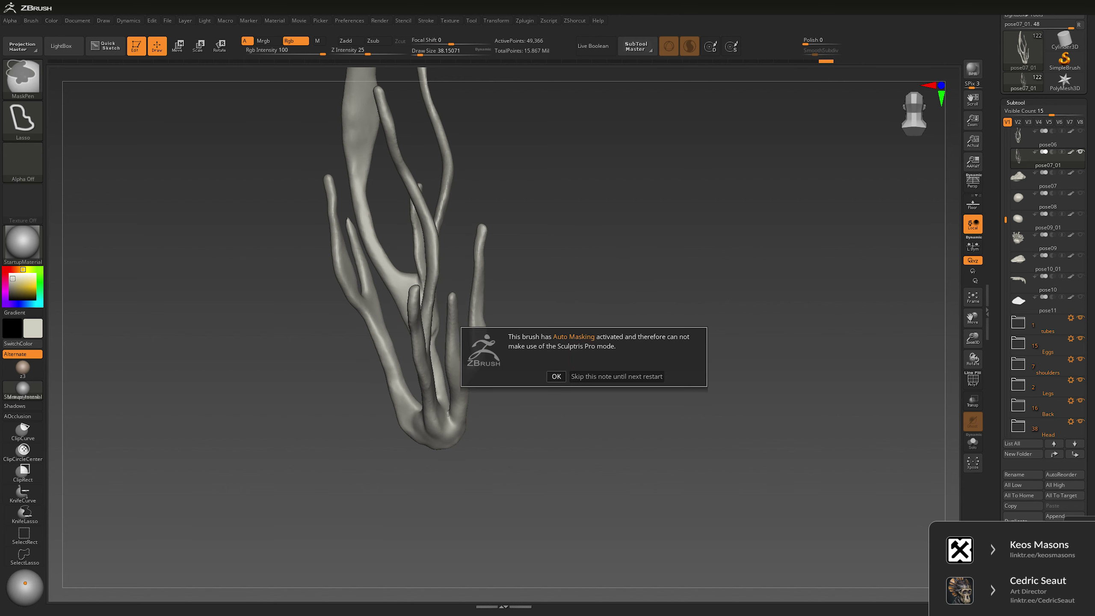
click(556, 376)
Step: Enable BackfaceMask for the Move brush and try nudging the low forked branch, undoing the last stroke
drag(637, 272, 631, 270)
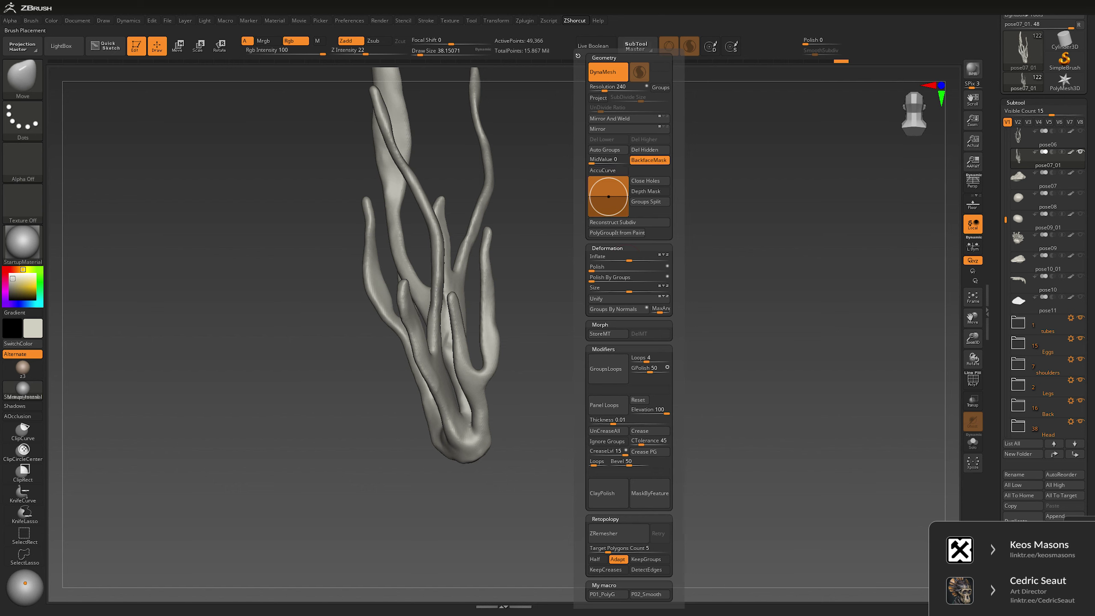
key(space)
drag(485, 369, 482, 372)
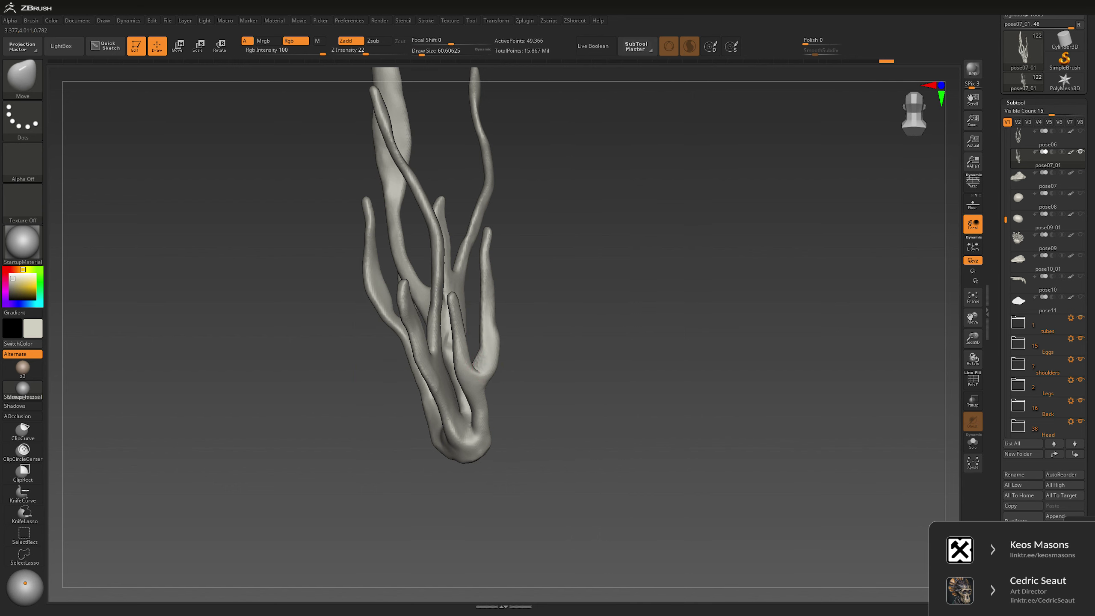
key(ctrl+z)
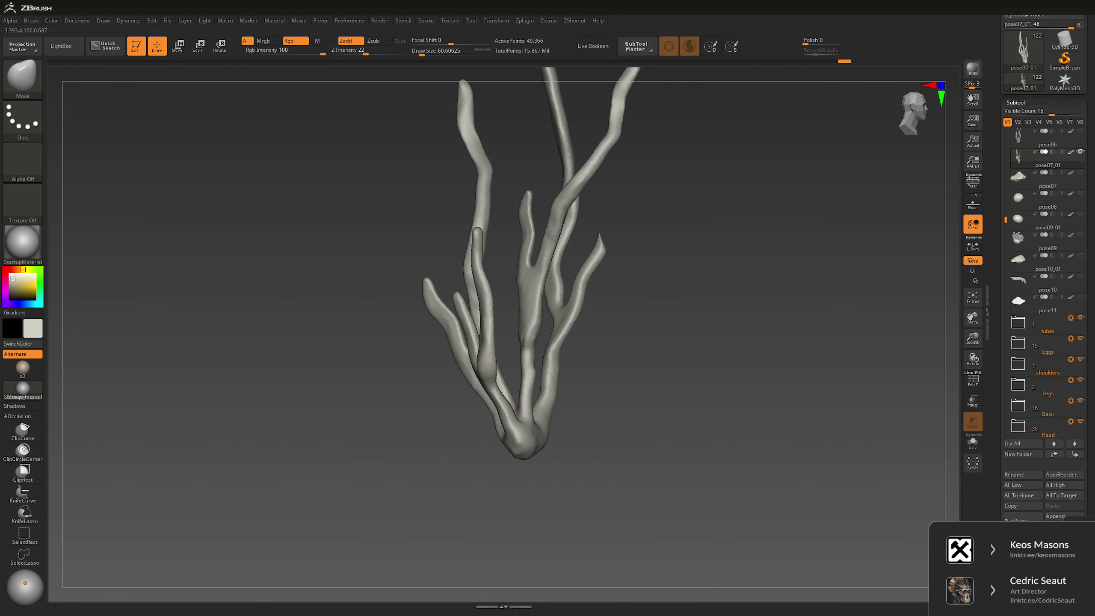
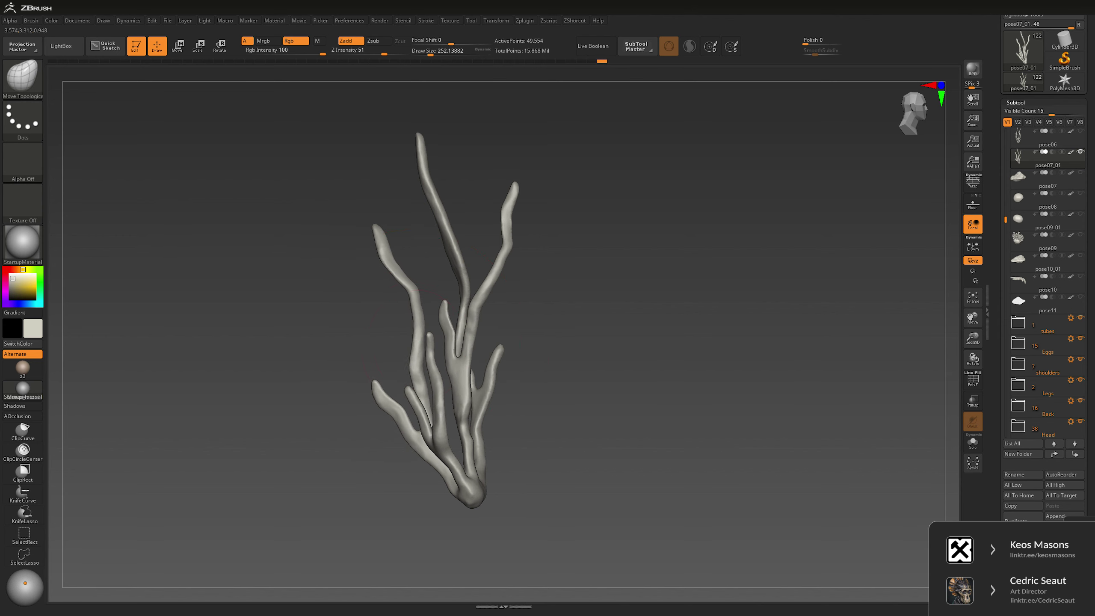
Step: Bend the outer and tallest coral branches into softer curves using Move Topological at a draw size of about 252
mouse_move(390, 275)
mouse_down()
mouse_move(400, 272)
mouse_move(391, 238)
mouse_up()
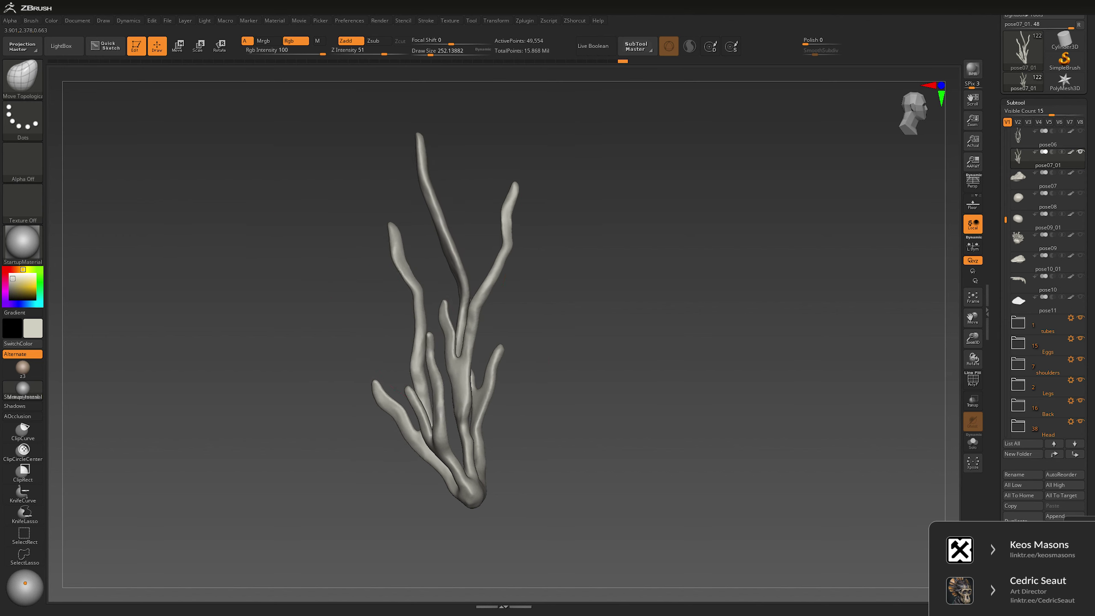
mouse_move(470, 327)
mouse_down()
mouse_move(459, 327)
mouse_move(485, 331)
mouse_up()
drag(447, 239, 443, 240)
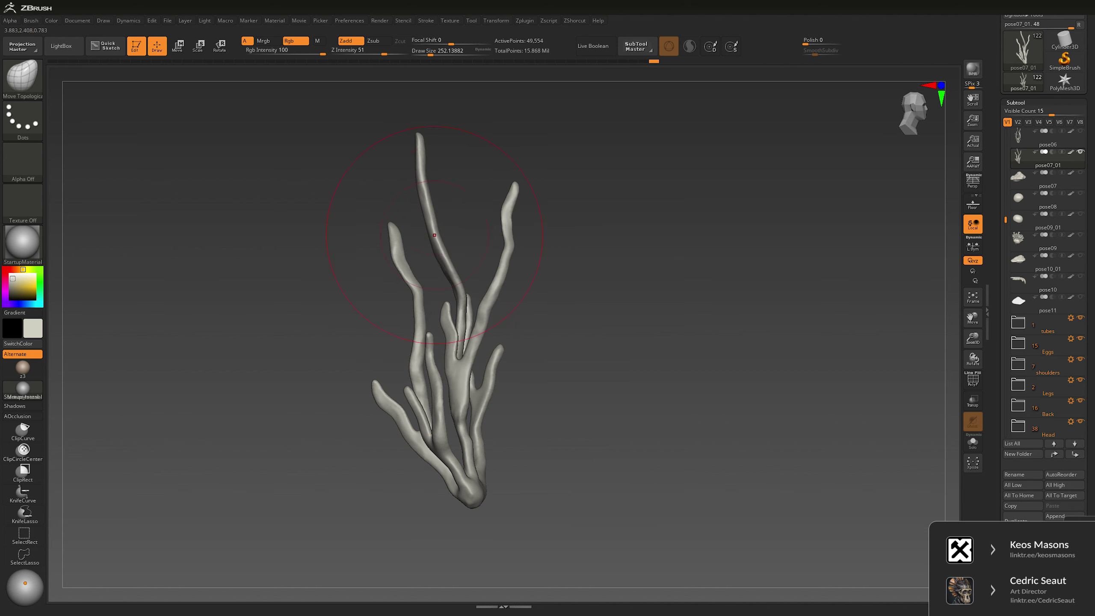
drag(429, 190, 436, 149)
drag(444, 216, 448, 215)
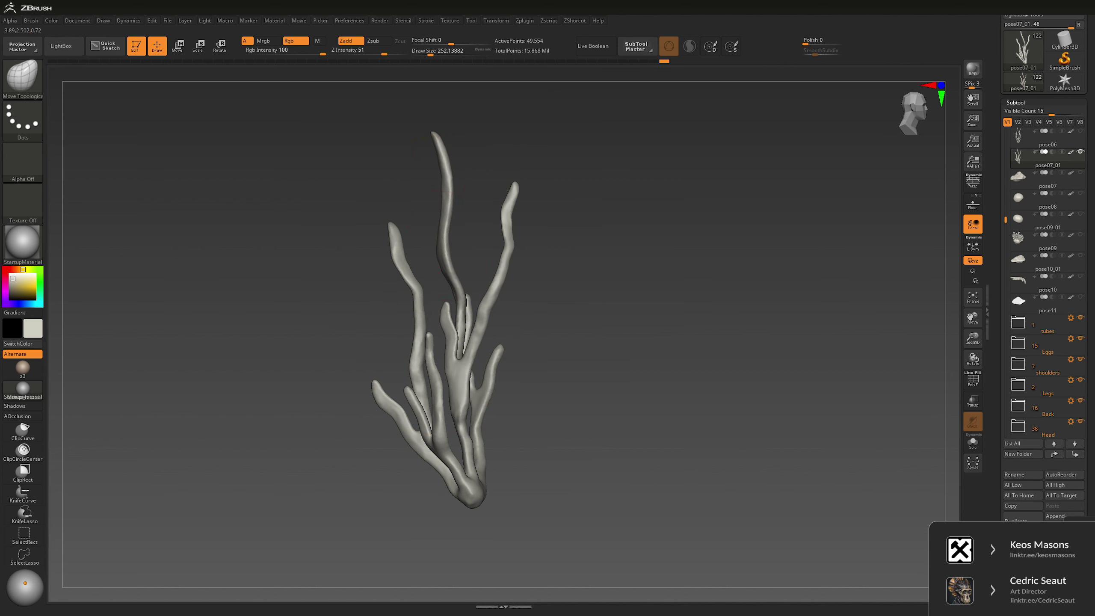
Step: Curve the second-tallest coral branch into an S-shape and adjust the lower branches with Move Topological
drag(512, 194, 508, 196)
drag(511, 242, 514, 243)
drag(502, 297, 513, 276)
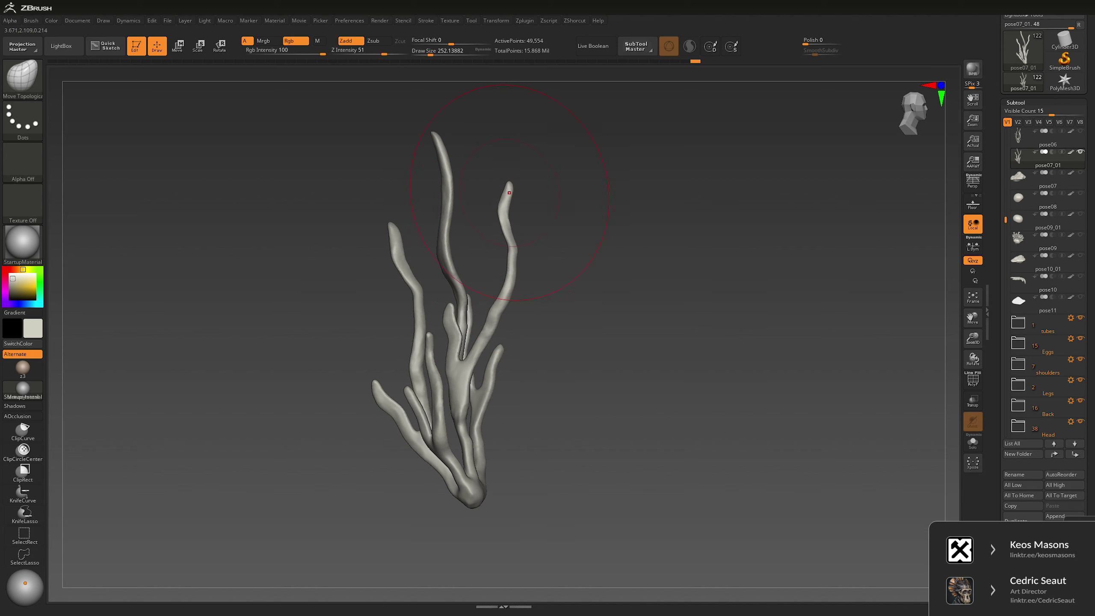
drag(508, 202, 505, 199)
drag(502, 242, 504, 263)
alt+right_drag(524, 315, 516, 283)
drag(479, 354, 485, 357)
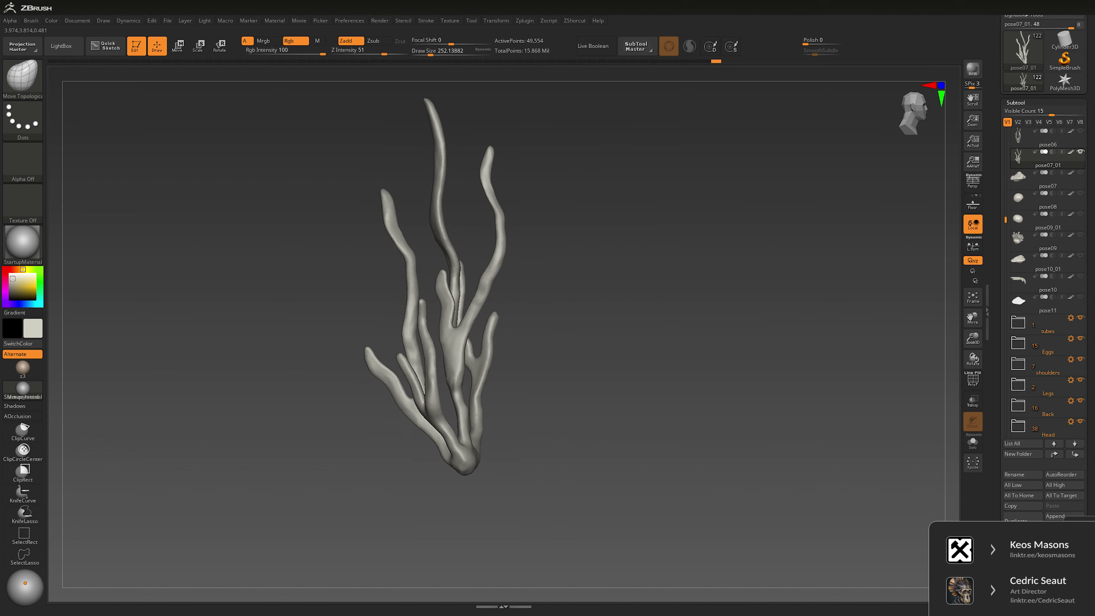
Step: Bring all subtools back into view and frame the whole creature's base to check the new coral in place
drag(604, 339, 638, 309)
click(973, 442)
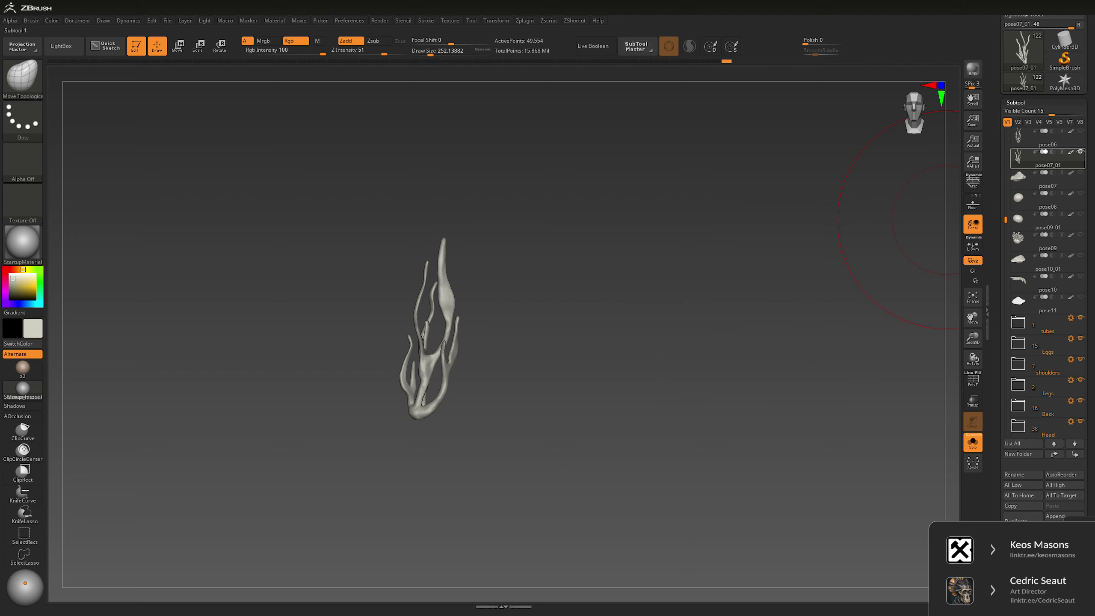
click(973, 441)
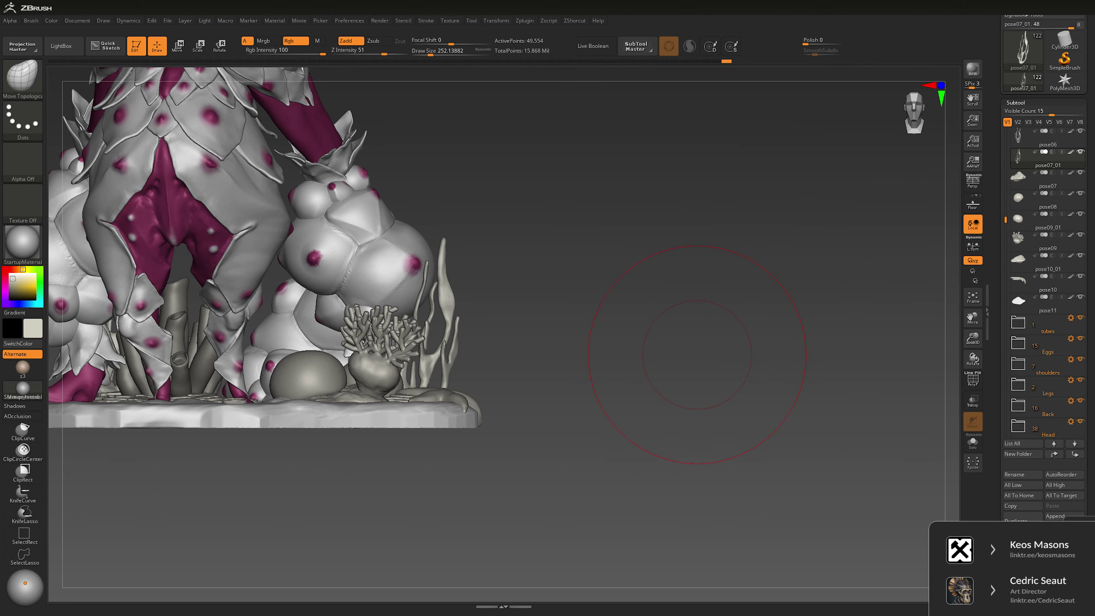
mouse_move(697, 355)
mouse_down()
mouse_move(683, 331)
mouse_move(759, 308)
mouse_up()
key(shift)
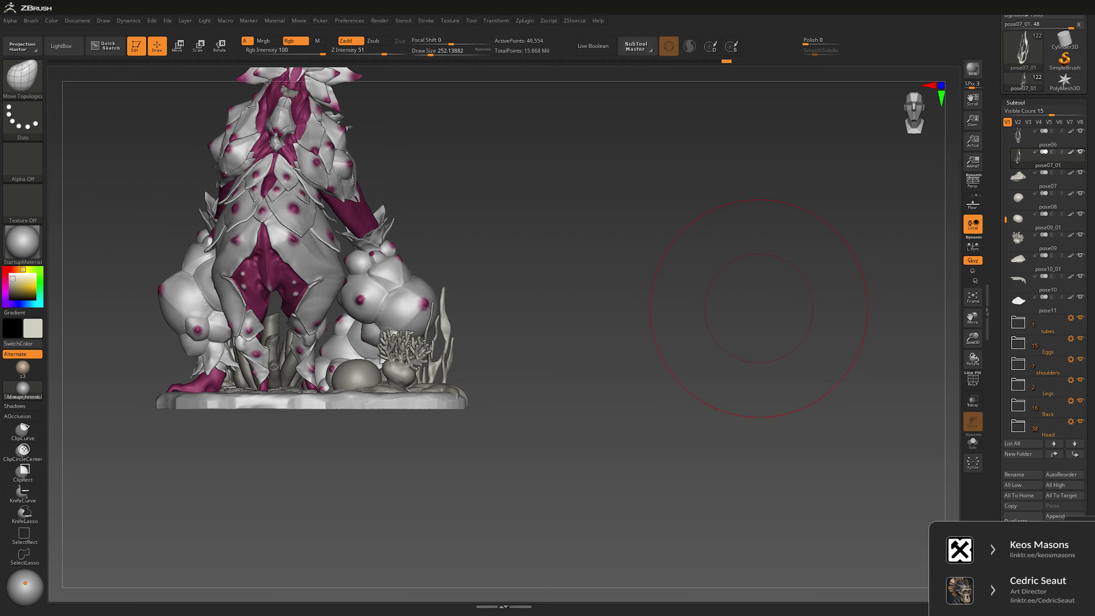
Step: Scale and reposition the new coral variant beside the starfish at the base's front corner with the transform gizmo
key(e)
scroll(430, 401, up, 3)
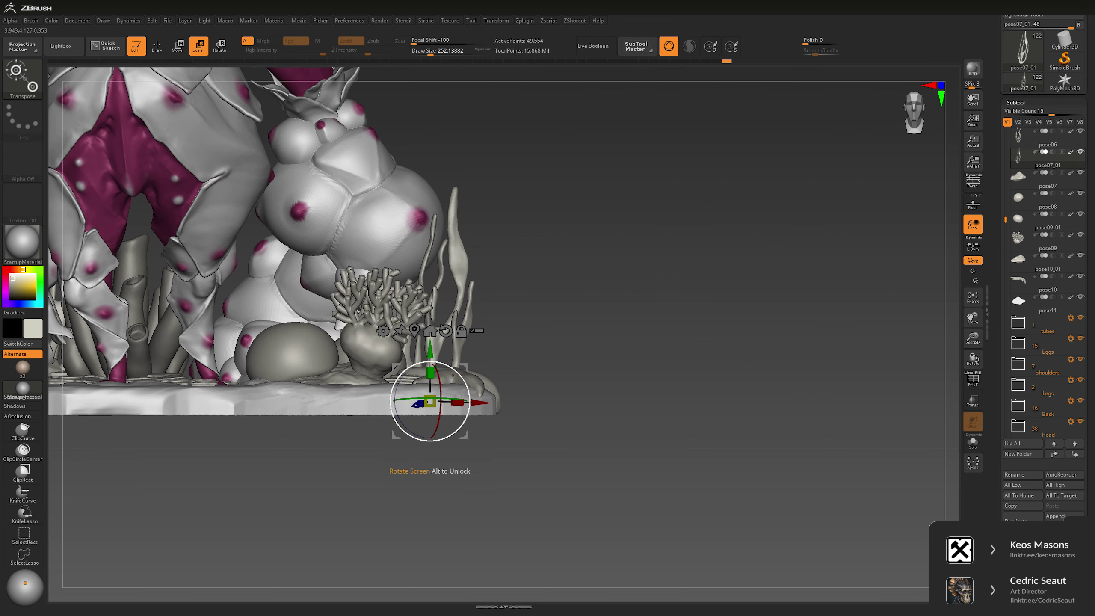
drag(367, 475, 431, 466)
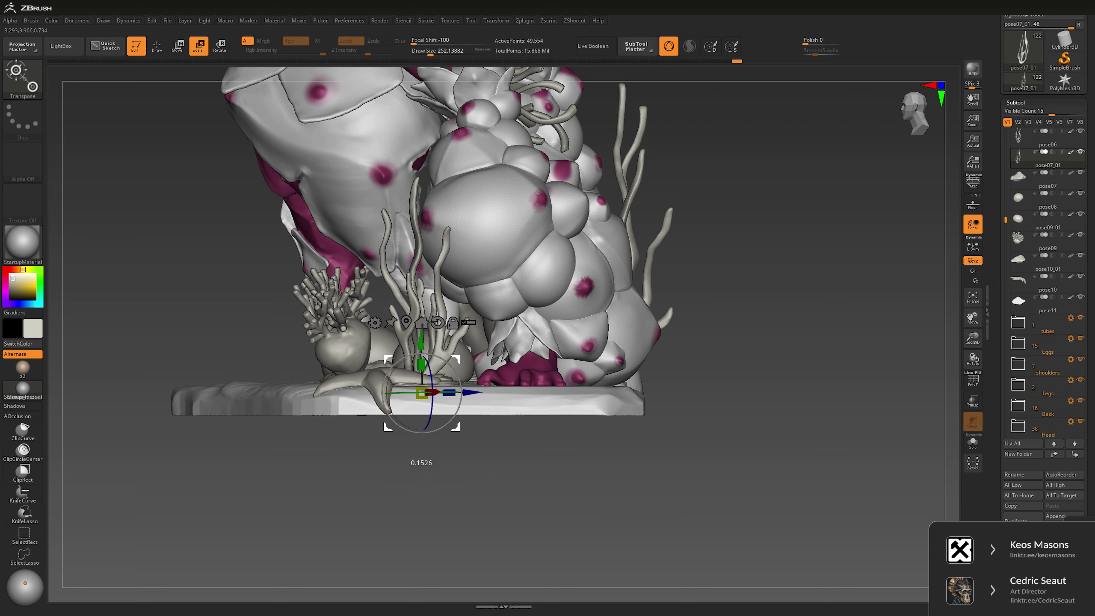
mouse_move(431, 466)
mouse_down()
mouse_move(451, 507)
mouse_move(595, 502)
mouse_up()
Step: Bend the coral's tall branches with the Move brush, using draw sizes of about 500 and about 306
key(space)
key(q)
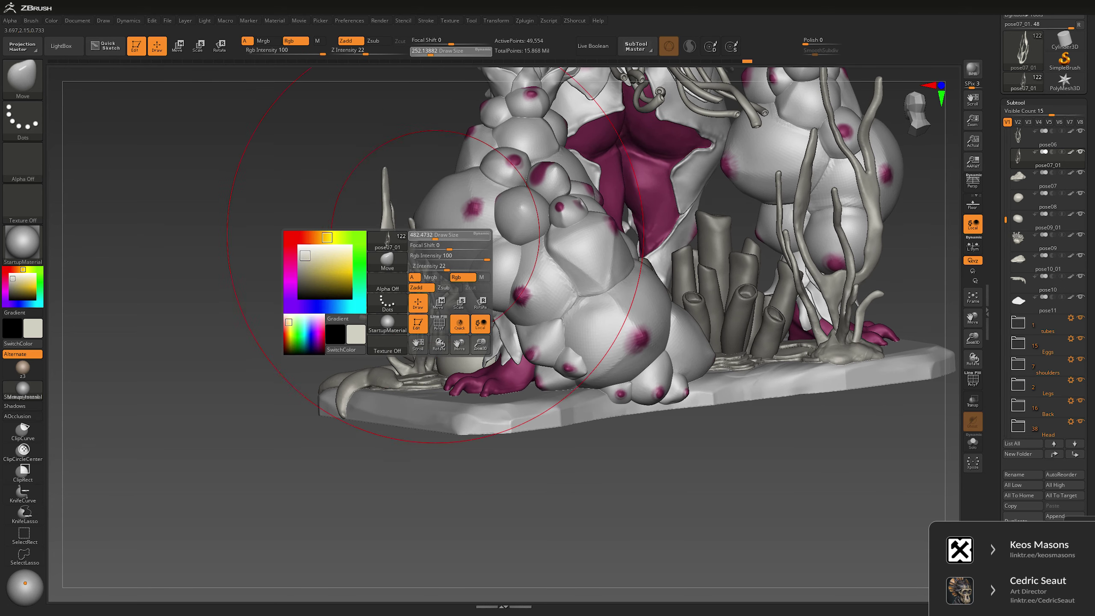
key(ctrl)
key(space)
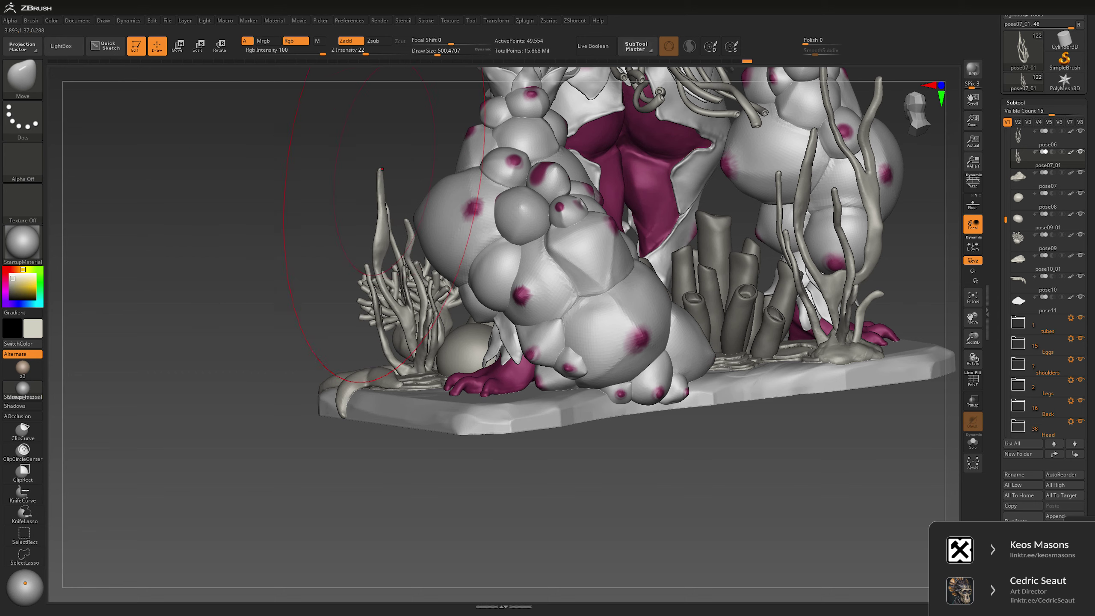
mouse_move(366, 130)
mouse_down()
mouse_move(302, 136)
mouse_move(400, 362)
mouse_move(496, 391)
mouse_move(427, 474)
mouse_up()
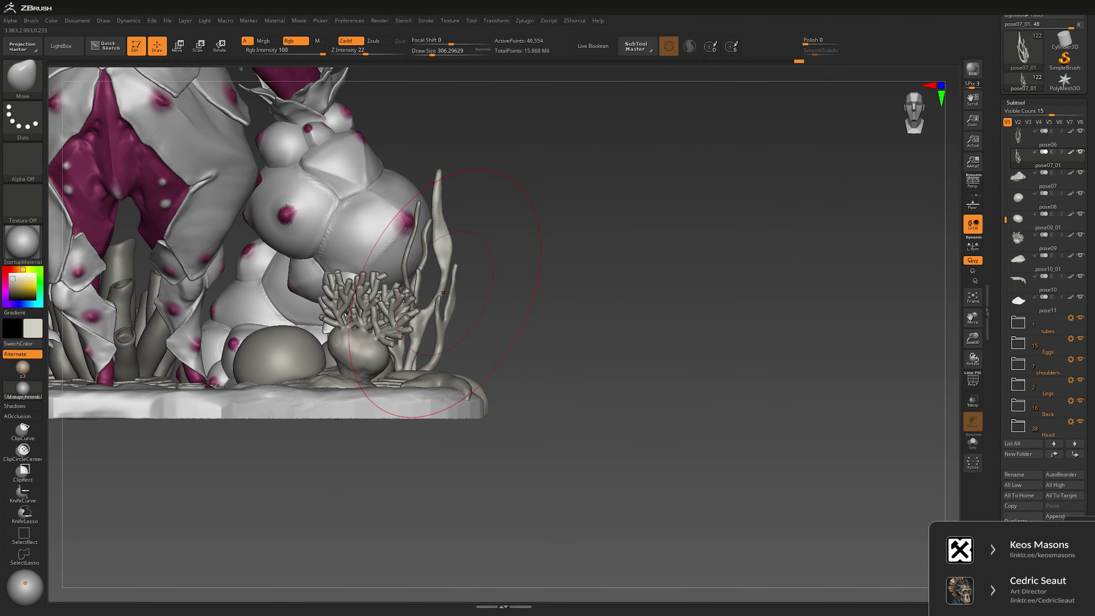
drag(620, 267, 573, 327)
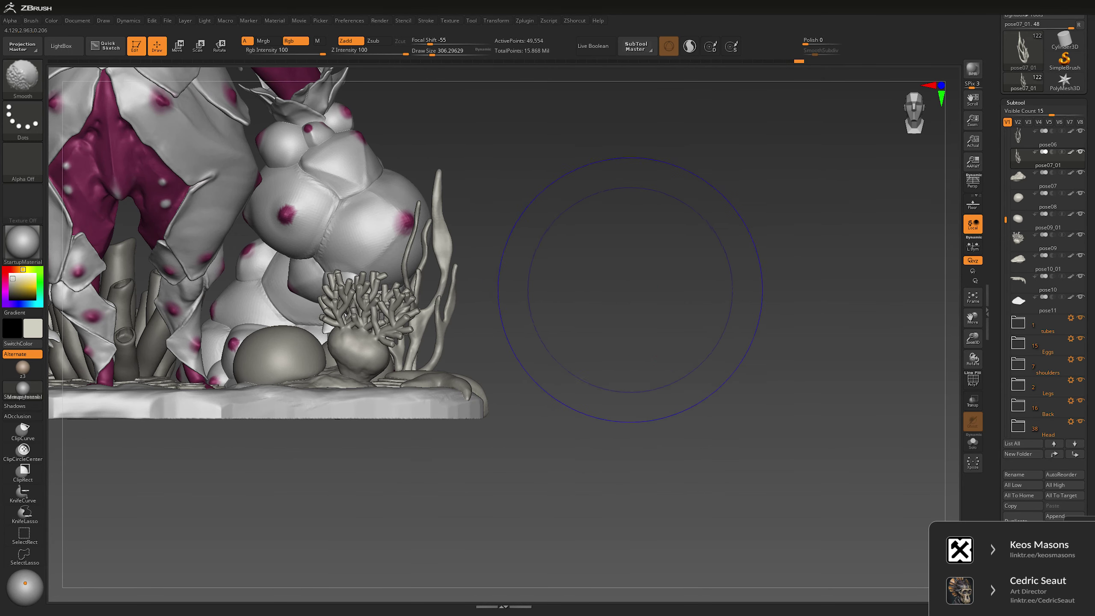
drag(604, 280, 652, 309)
drag(697, 260, 695, 263)
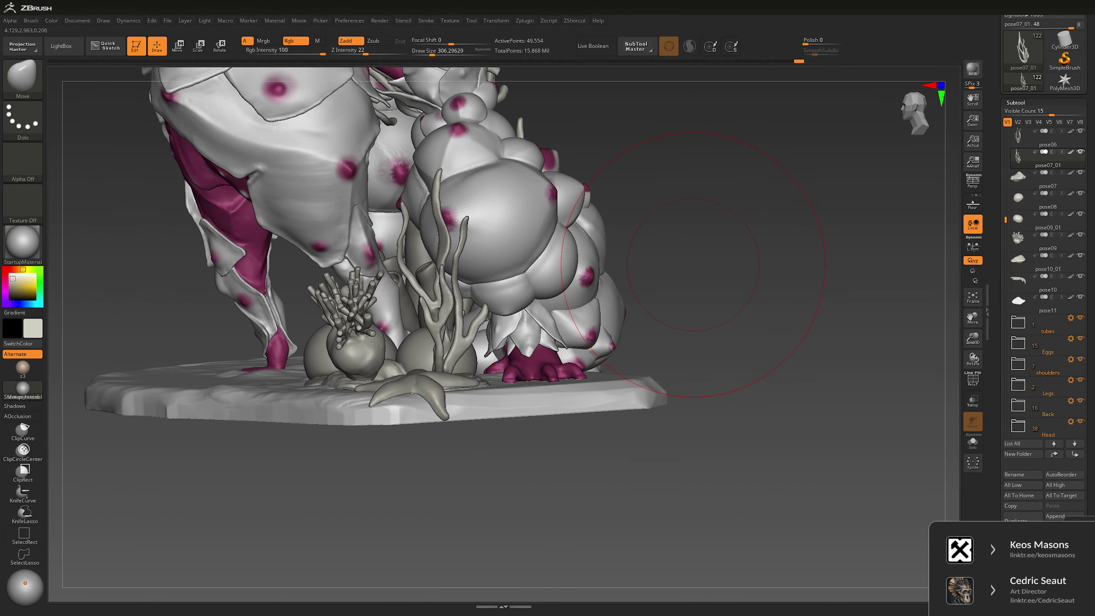
Step: Refine the coral's branch silhouette from the front with the Move brush, reducing the draw size to about 180 and about 104
key(e)
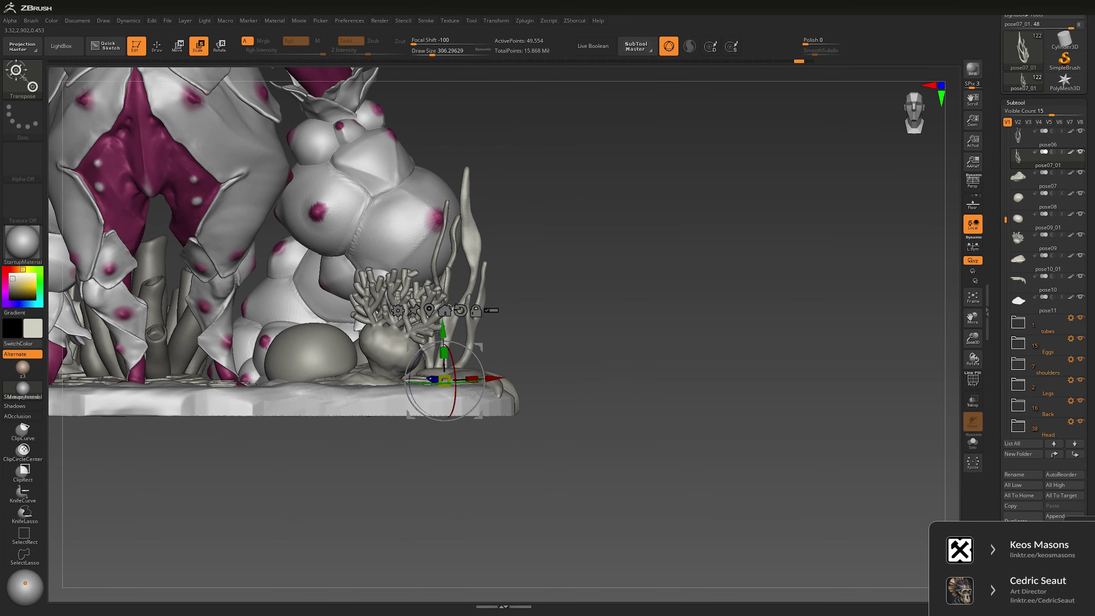
key(q)
key(b)
key(m)
key(v)
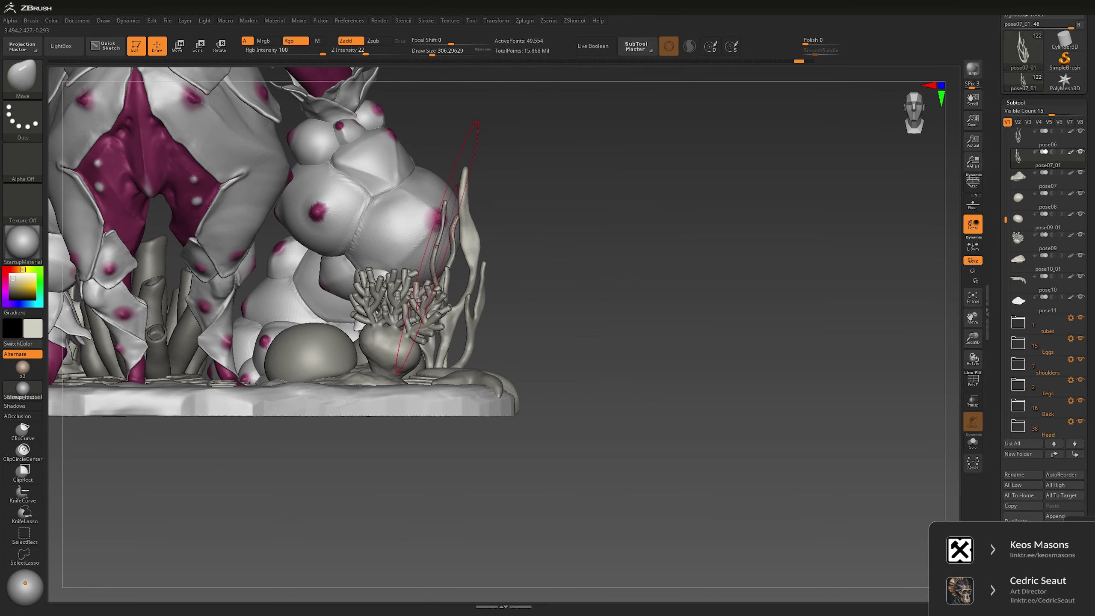
drag(445, 262, 449, 242)
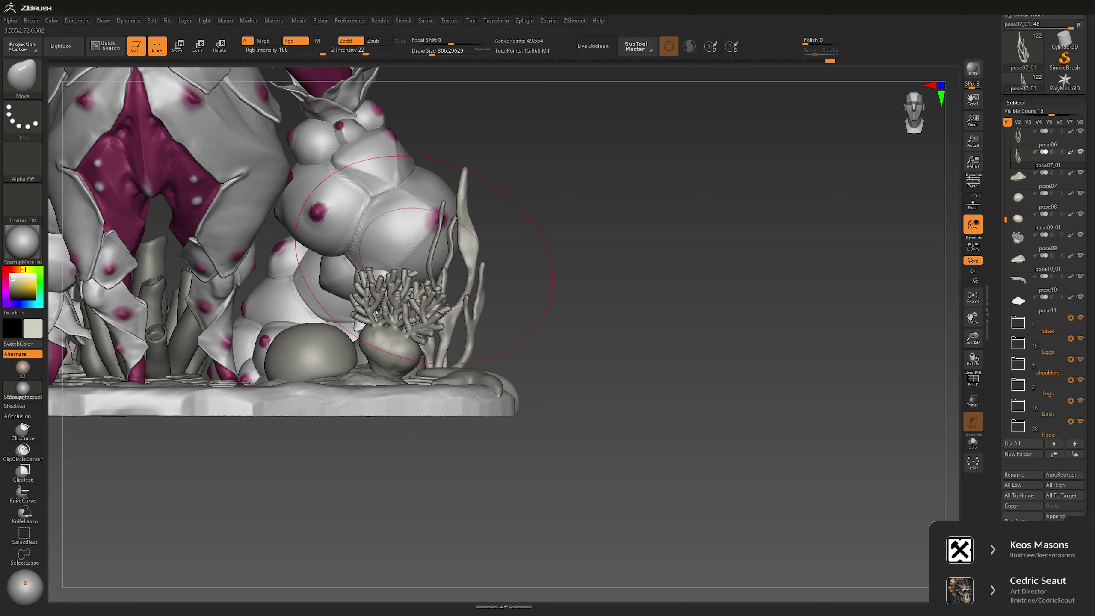
key(space)
drag(517, 311, 496, 310)
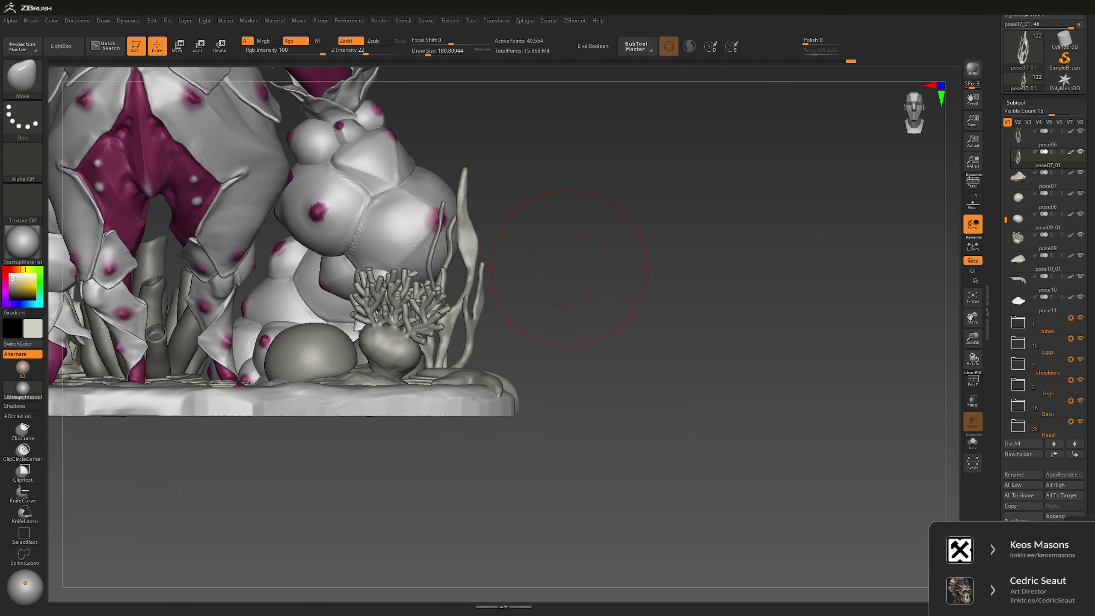
mouse_move(560, 302)
mouse_down()
mouse_move(534, 273)
mouse_move(582, 259)
mouse_up()
key(g)
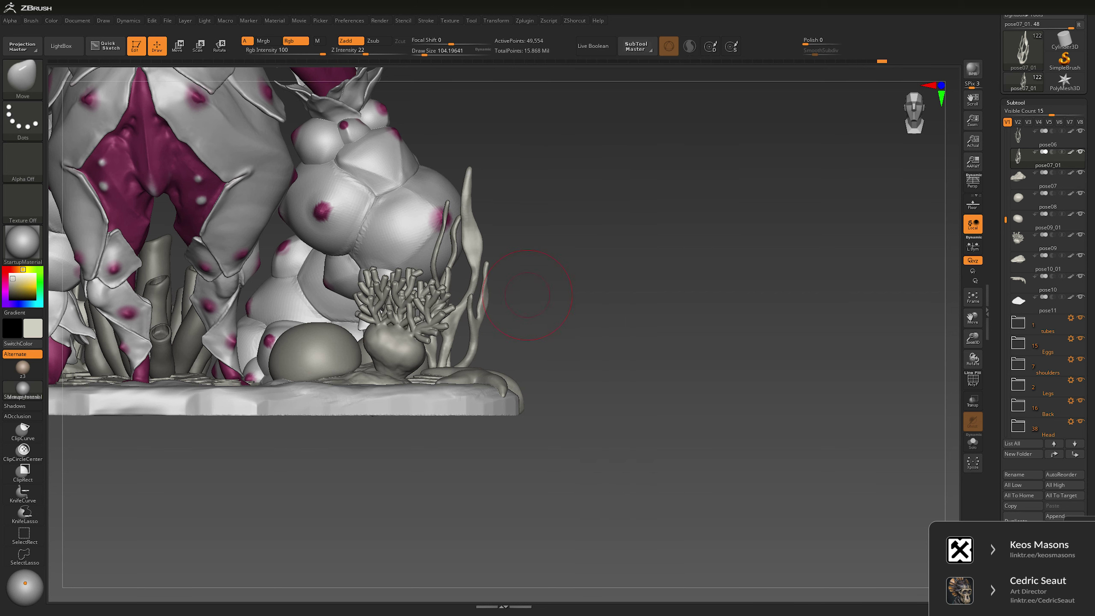
Step: Set Move Topological to a draw size of about 239, and shift the reselected coral slightly with the move gizmo
key(b)
key(m)
key(t)
key(space)
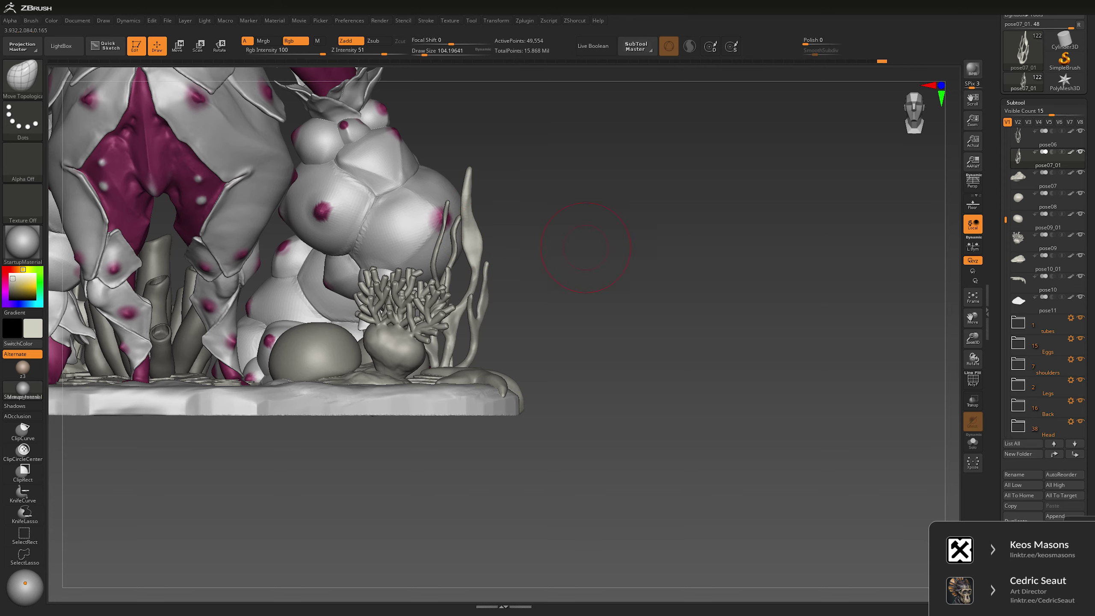
mouse_move(585, 247)
mouse_down()
mouse_move(737, 285)
mouse_move(730, 388)
mouse_move(794, 273)
mouse_up()
alt+click(467, 299)
key(space)
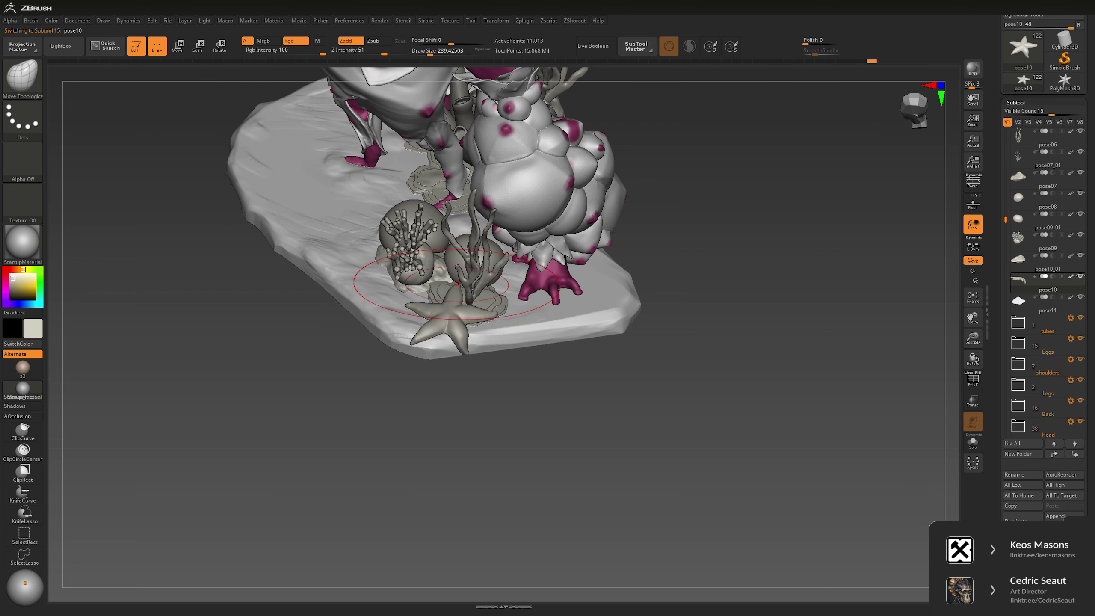
alt+click(458, 296)
key(space)
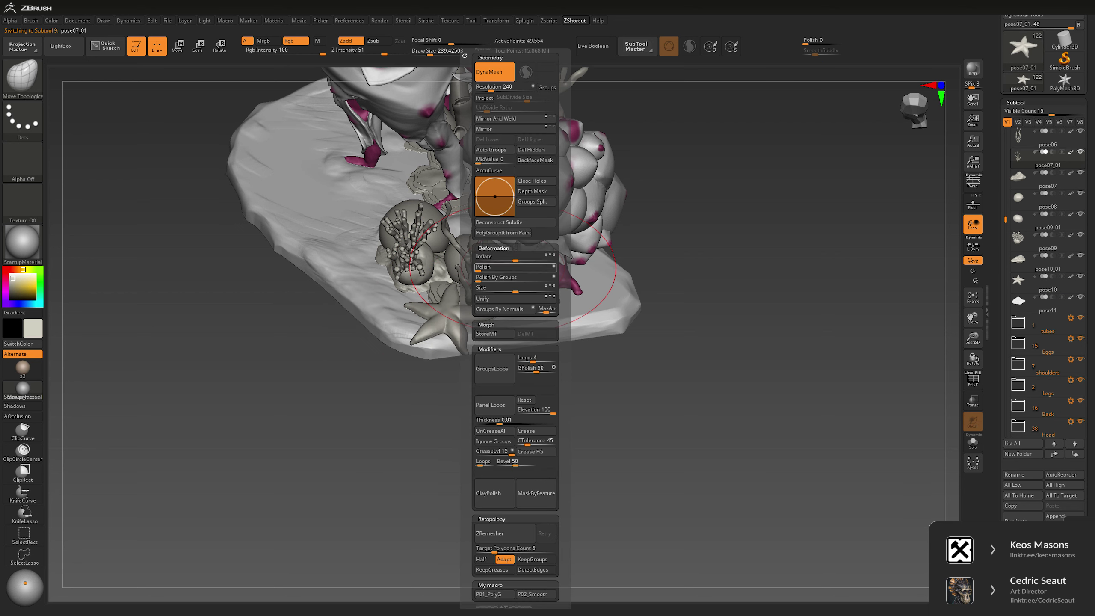
key(w)
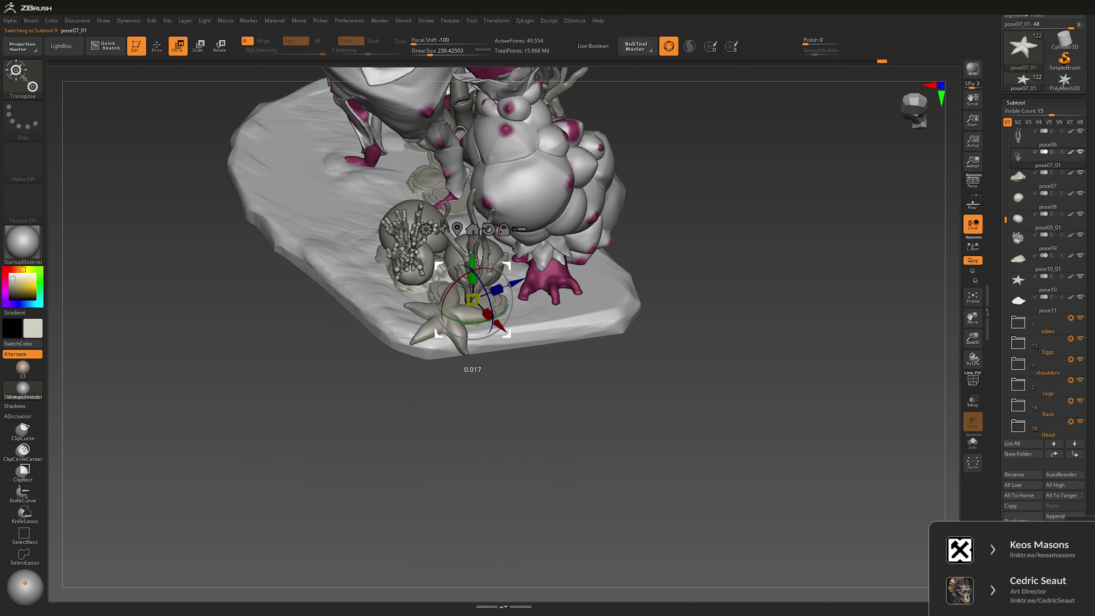
shift+drag(732, 432, 732, 367)
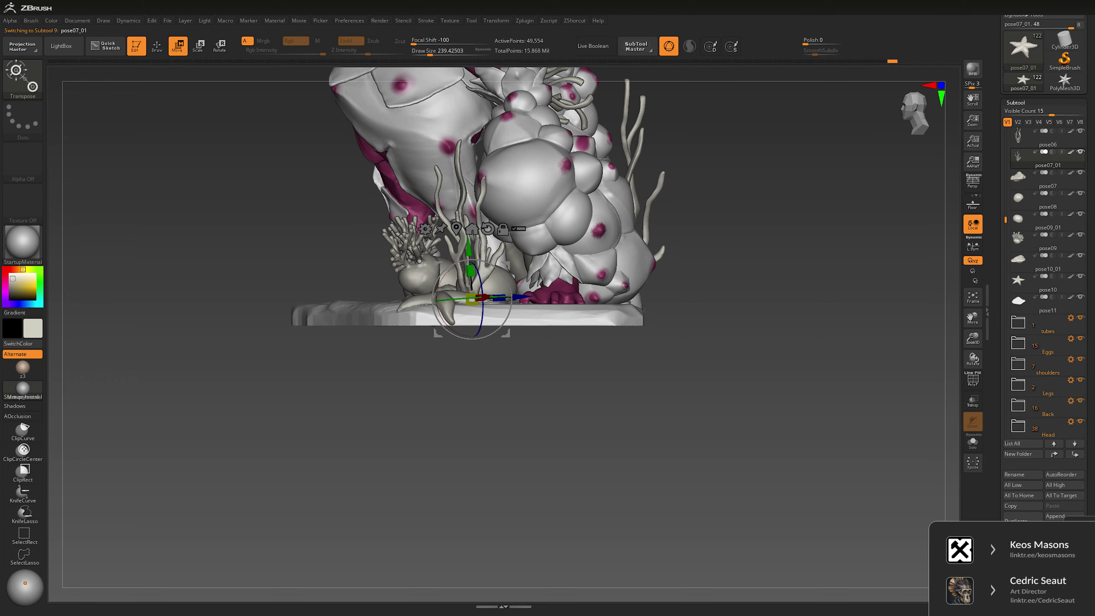
Step: Review the whole figure from several sides and raise the coral slightly along the Y axis
key(q)
drag(733, 431, 603, 431)
mouse_move(690, 388)
alt+mouse_down()
mouse_move(690, 453)
mouse_move(690, 389)
alt+mouse_up()
drag(690, 431, 862, 431)
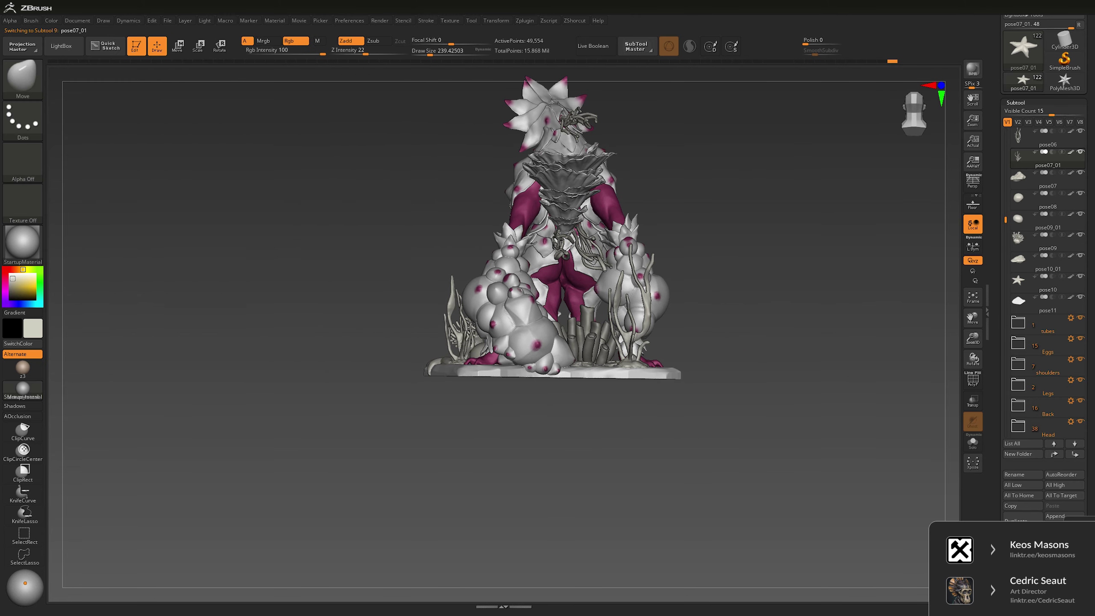
drag(733, 431, 603, 431)
alt+drag(690, 388, 646, 431)
key(w)
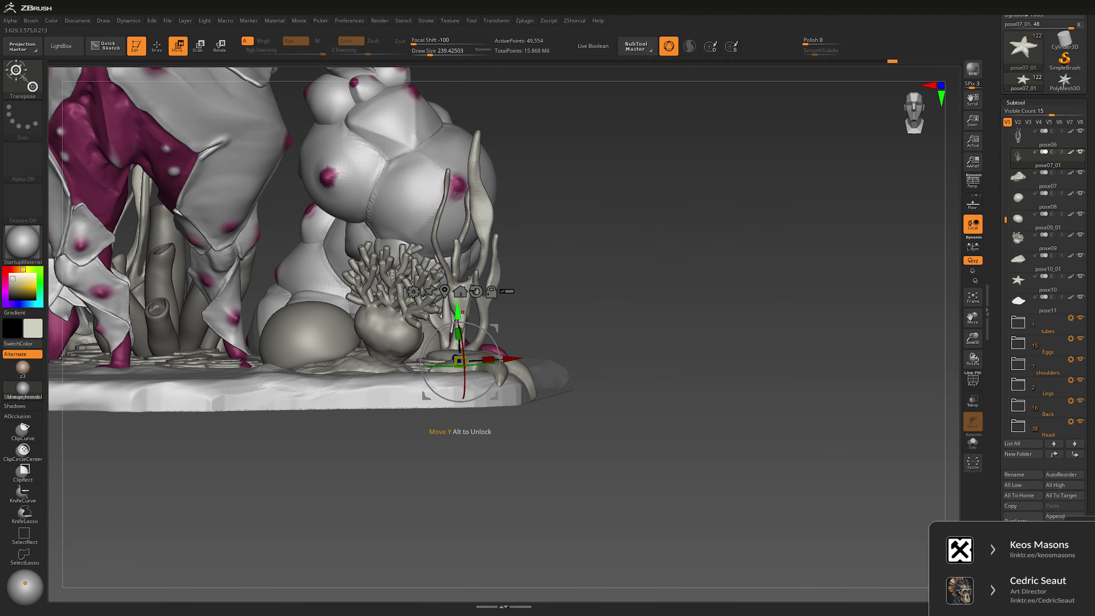
drag(458, 332, 457, 321)
mouse_move(690, 432)
mouse_down()
mouse_move(656, 431)
mouse_move(647, 475)
mouse_up()
Step: Refine the coral's foot with a draw size of about 49 and check its polygroups with the polyframe display
key(q)
key(space)
drag(527, 323, 462, 343)
alt+click(462, 340)
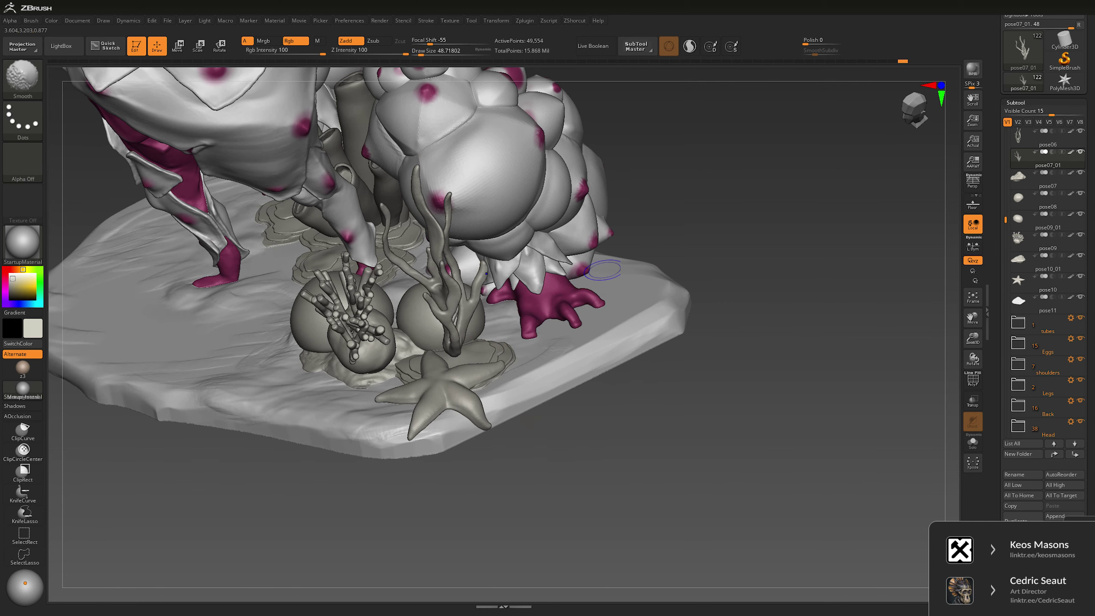
alt+click(431, 216)
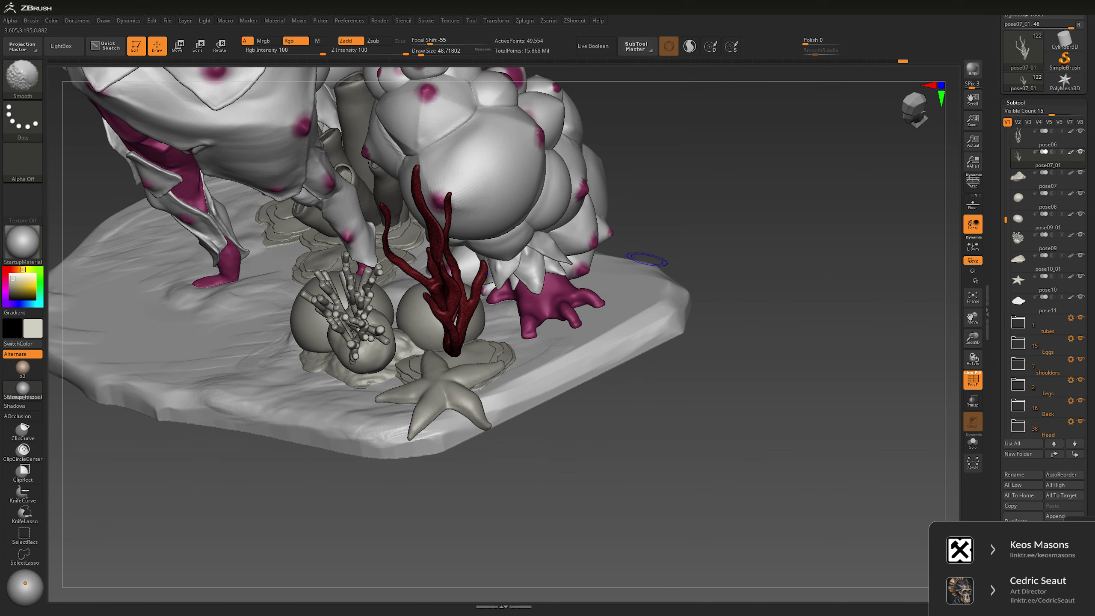
Step: Insert an IMM Primitives sphere from the layered disc subtool, split it off, and place it at the coral's foot
alt+click(507, 344)
key(b)
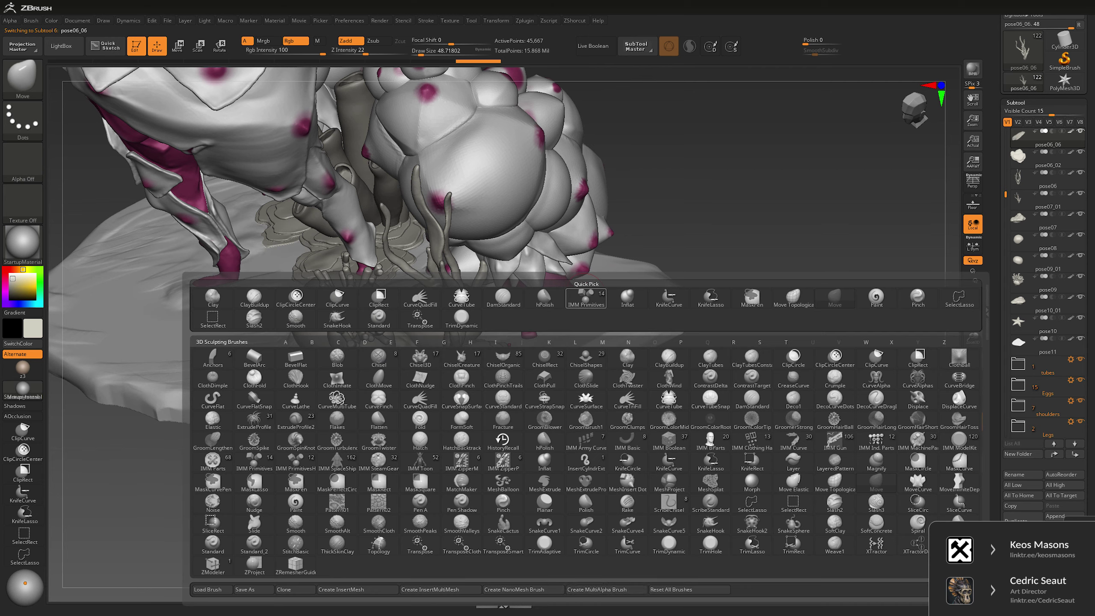
click(586, 298)
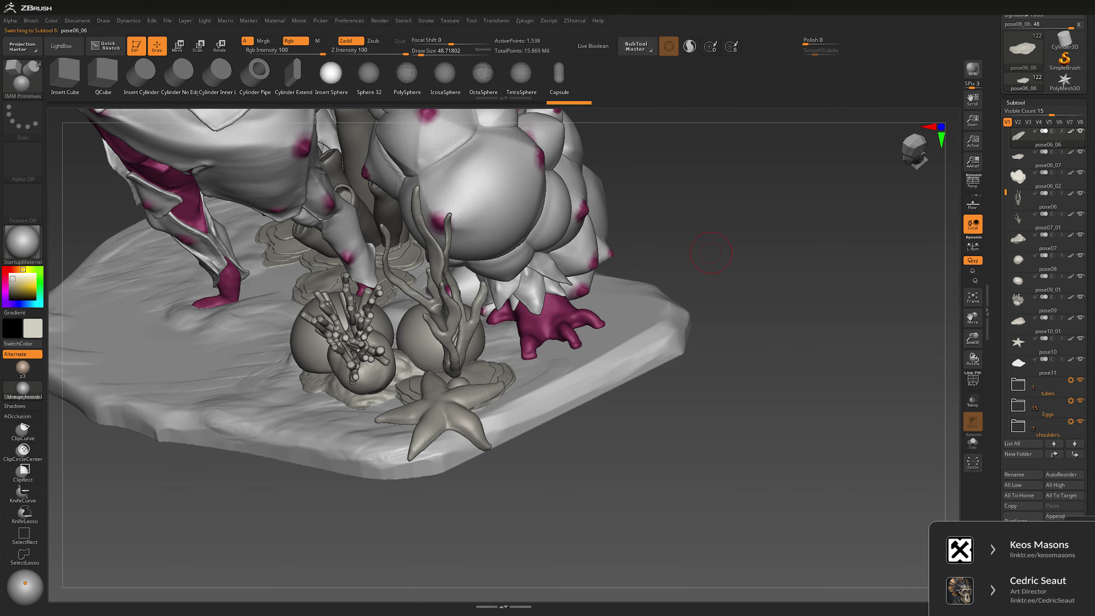
key(w)
drag(776, 496, 621, 285)
key(q)
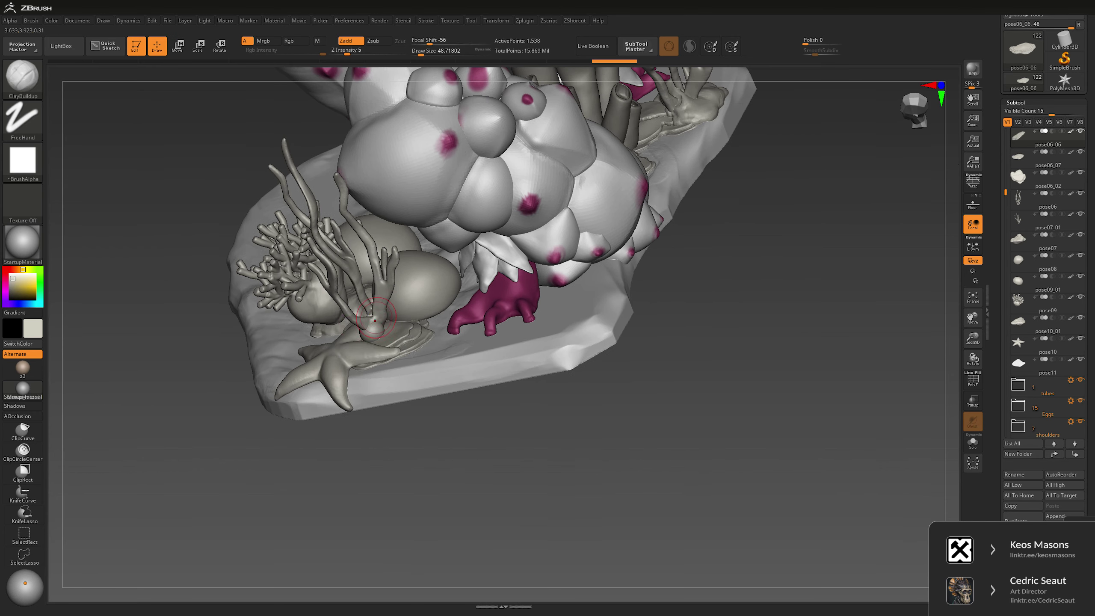
Step: Set ClayBuildup to a draw size of about 33 and hide the starfish in front of the coral's foot
key(space)
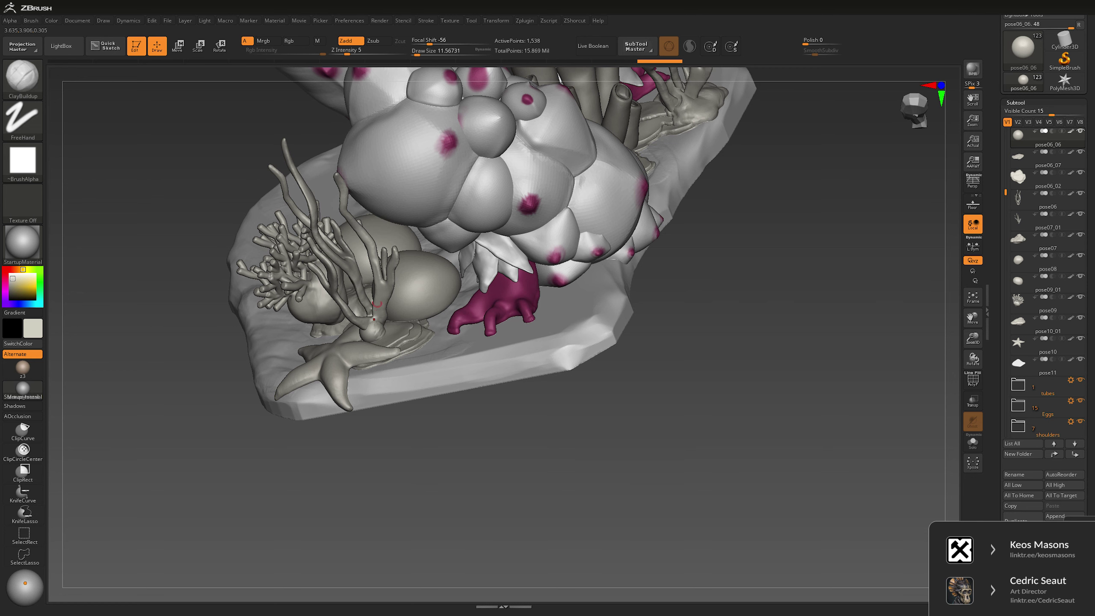
key(])
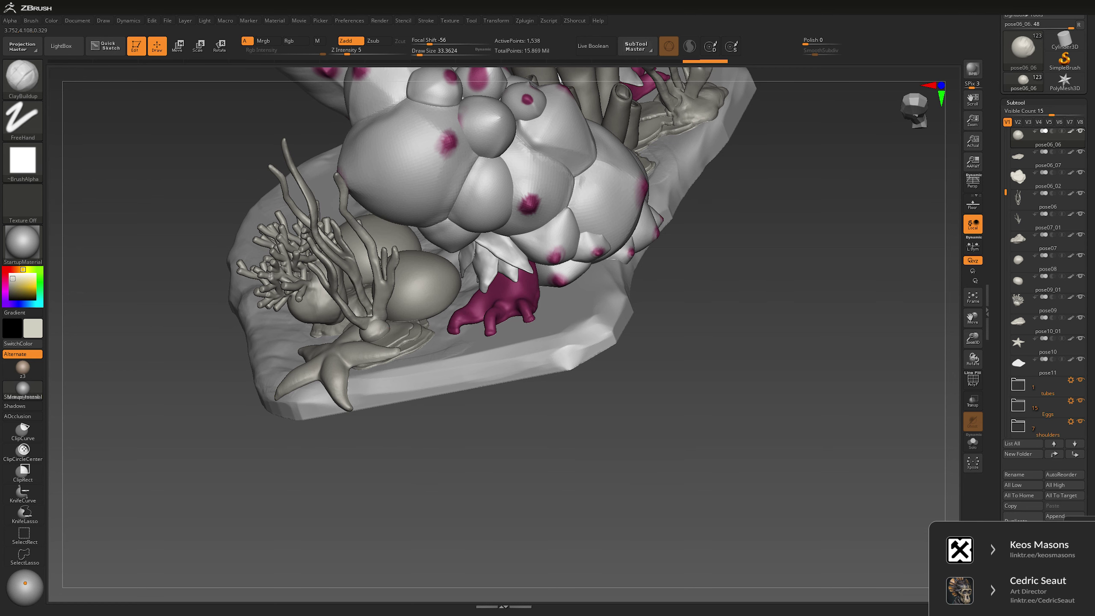
drag(405, 471, 393, 357)
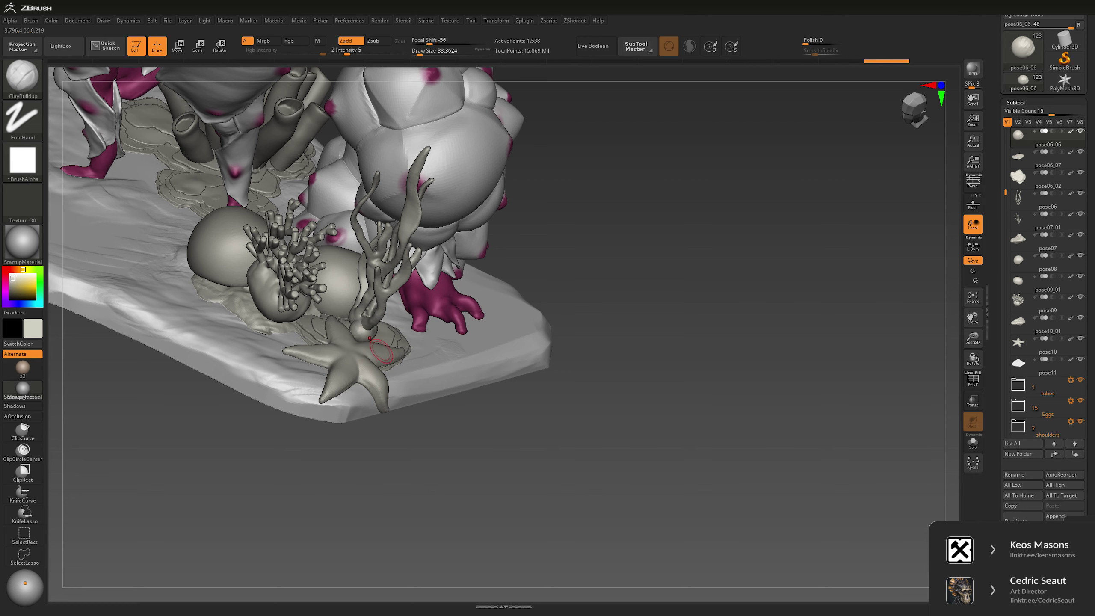
alt+click(381, 358)
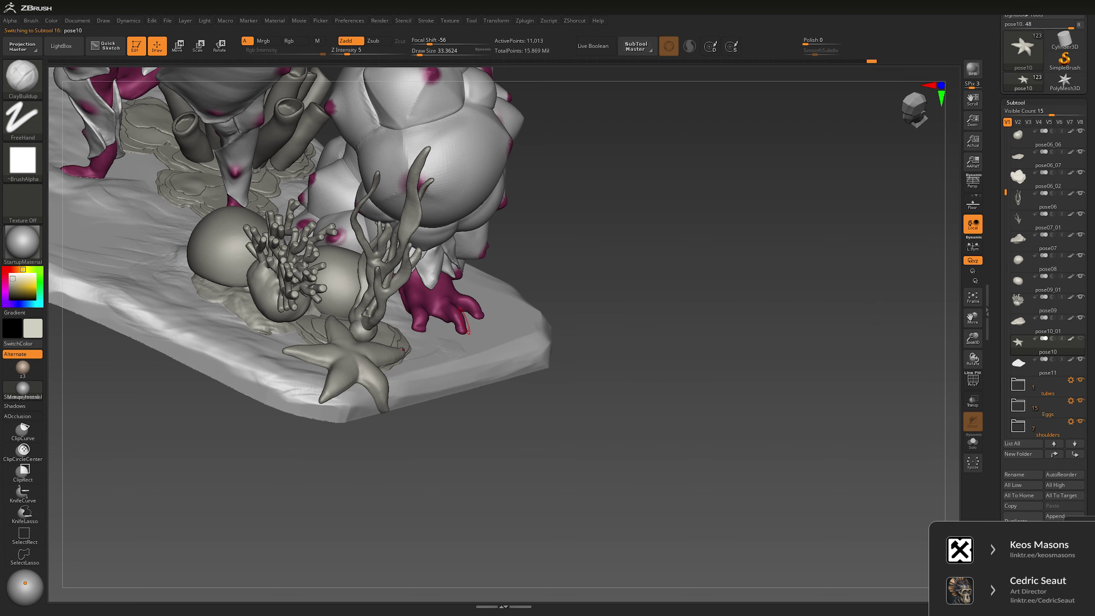
drag(647, 388, 569, 365)
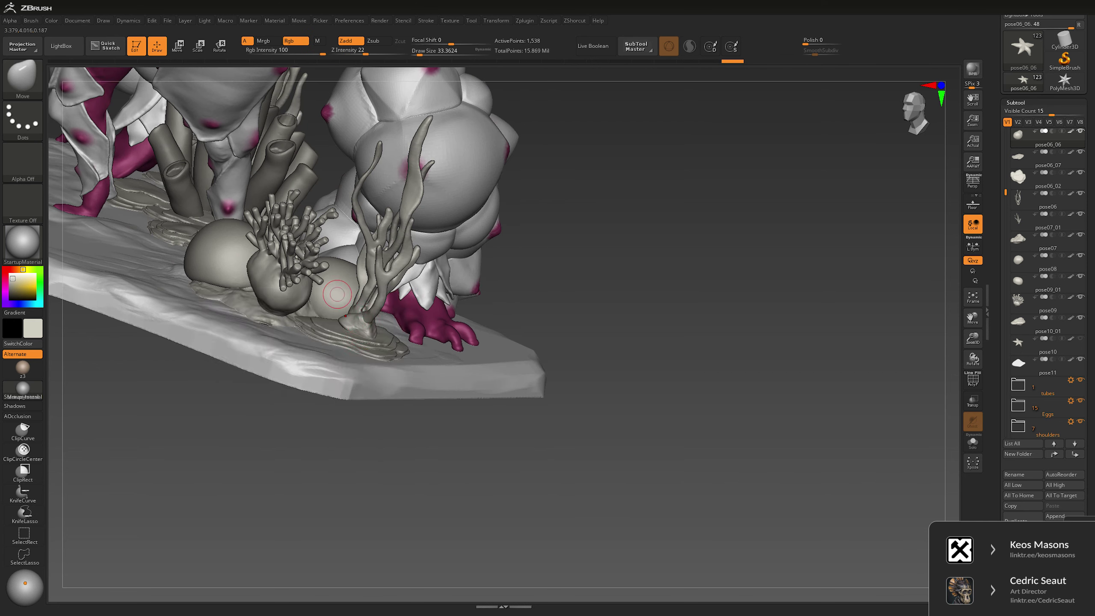
Step: Shape the sphere into a root mound under the coral with Move and ClayBuildup at draw sizes between about 9 and 54
mouse_move(348, 320)
right_down()
mouse_move(302, 354)
mouse_move(341, 387)
right_up()
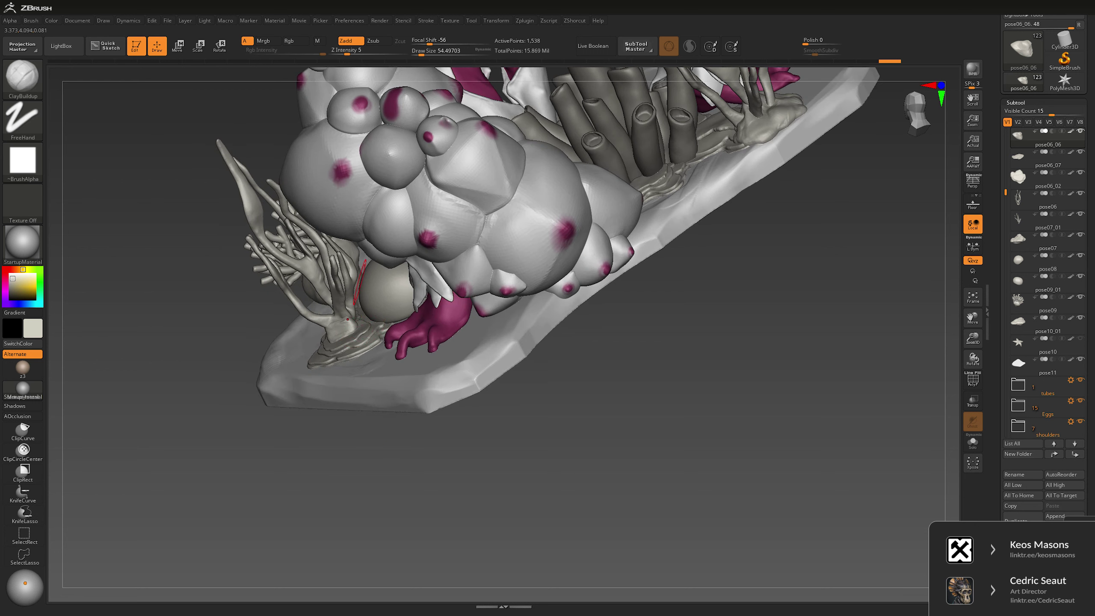
key(space)
right_drag(306, 447, 316, 424)
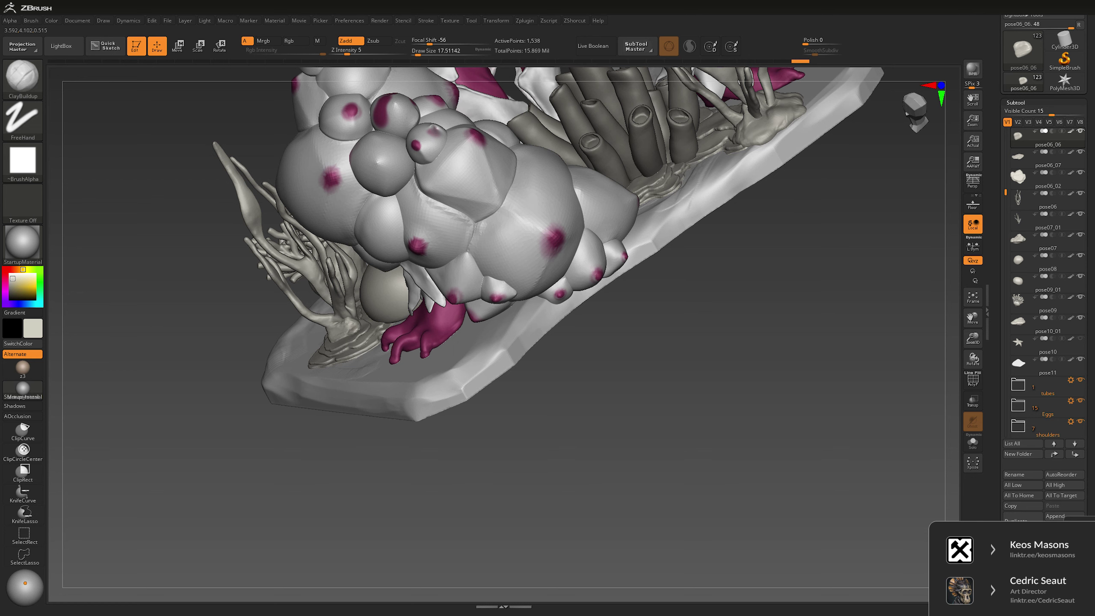
right_drag(364, 407, 336, 392)
key(space)
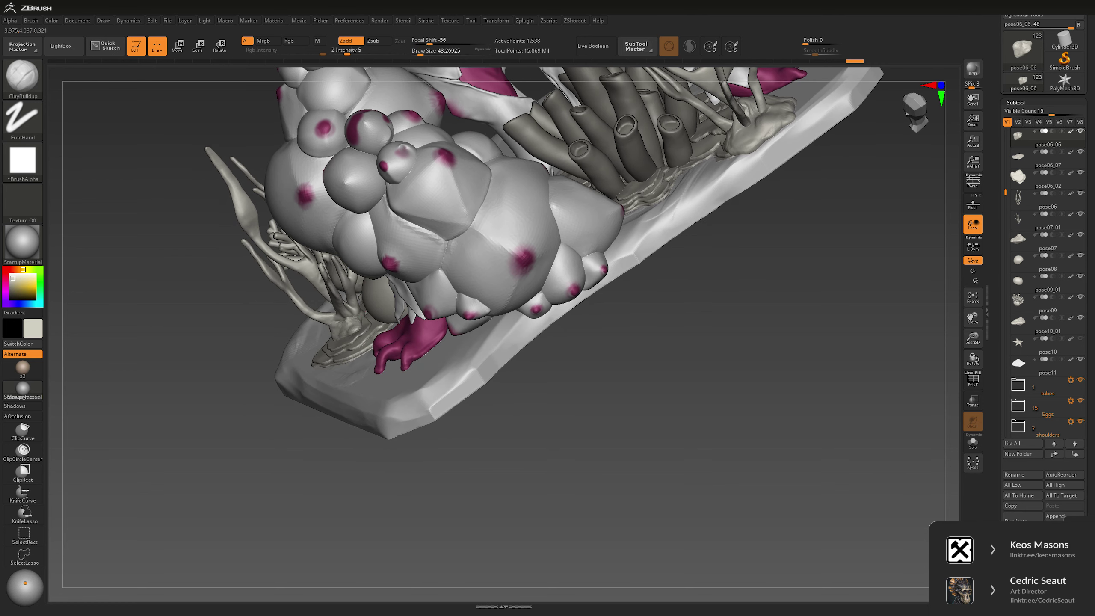
mouse_move(337, 525)
right_down()
mouse_move(401, 501)
mouse_move(342, 415)
mouse_move(309, 484)
right_up()
key(space)
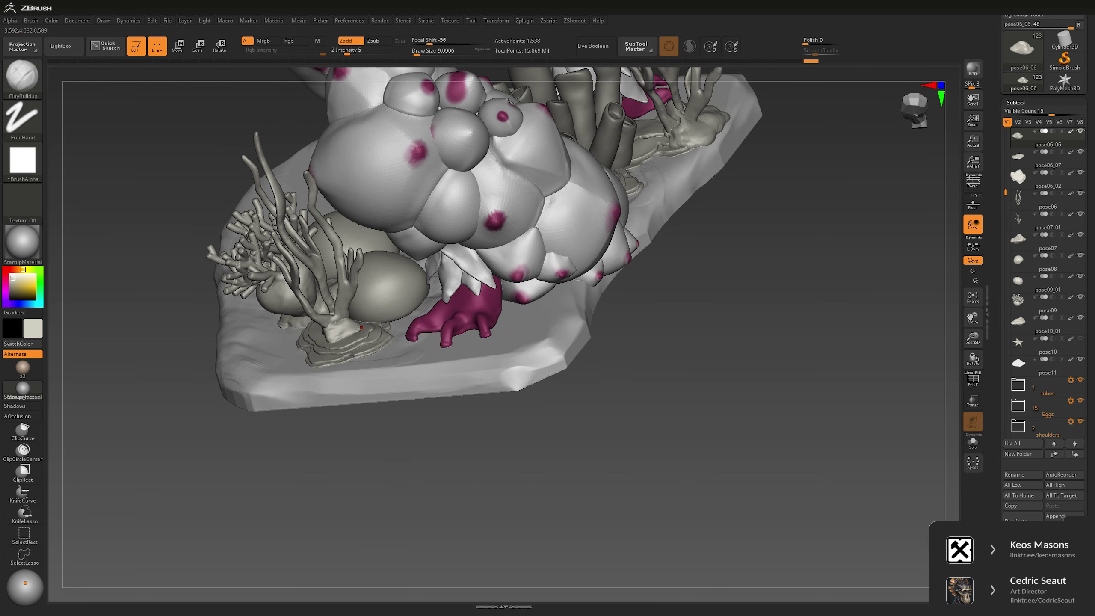
Step: DynaMesh the root mound and set ClayBuildup to a draw size of about 14 for blending it
key(f)
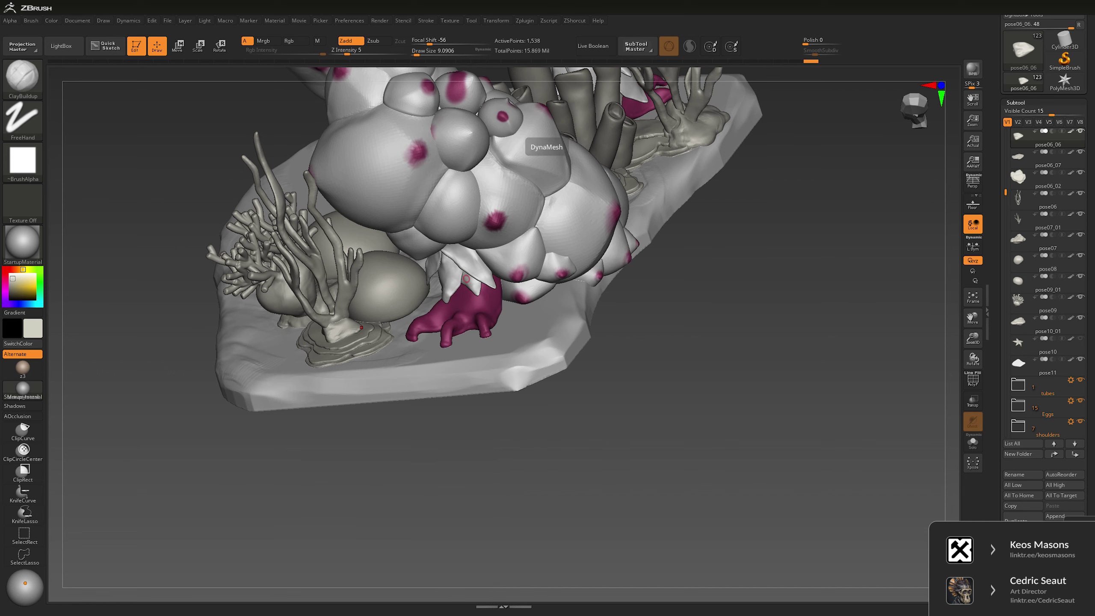
key(space)
right_drag(358, 440, 360, 354)
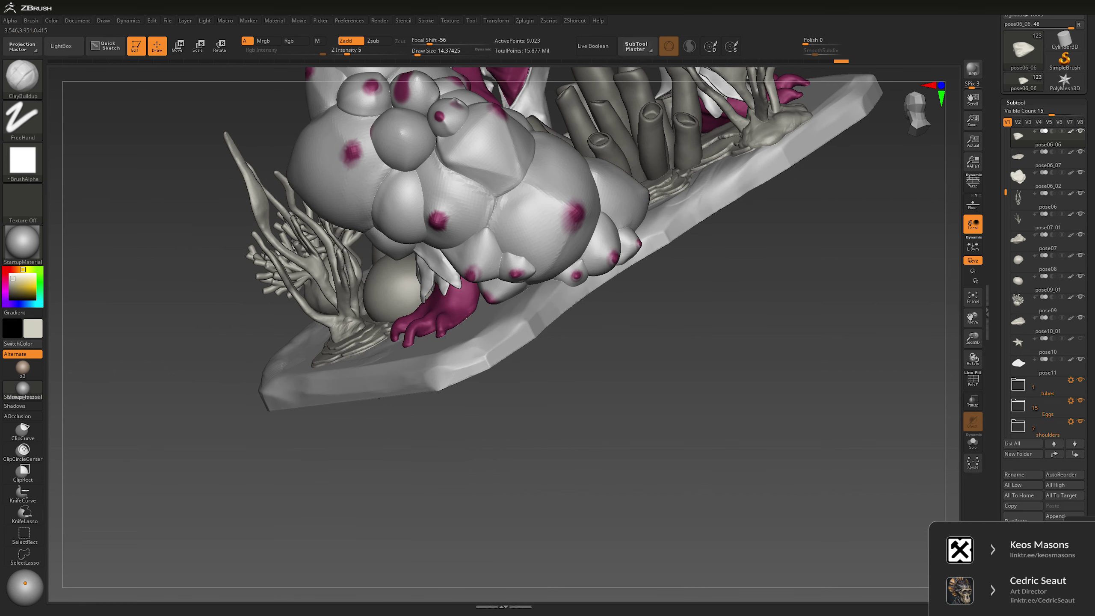
Step: Refine the root mound at the coral's foot using Move at a draw size of about 43 and ClayBuildup at about 21
right_drag(365, 359, 350, 338)
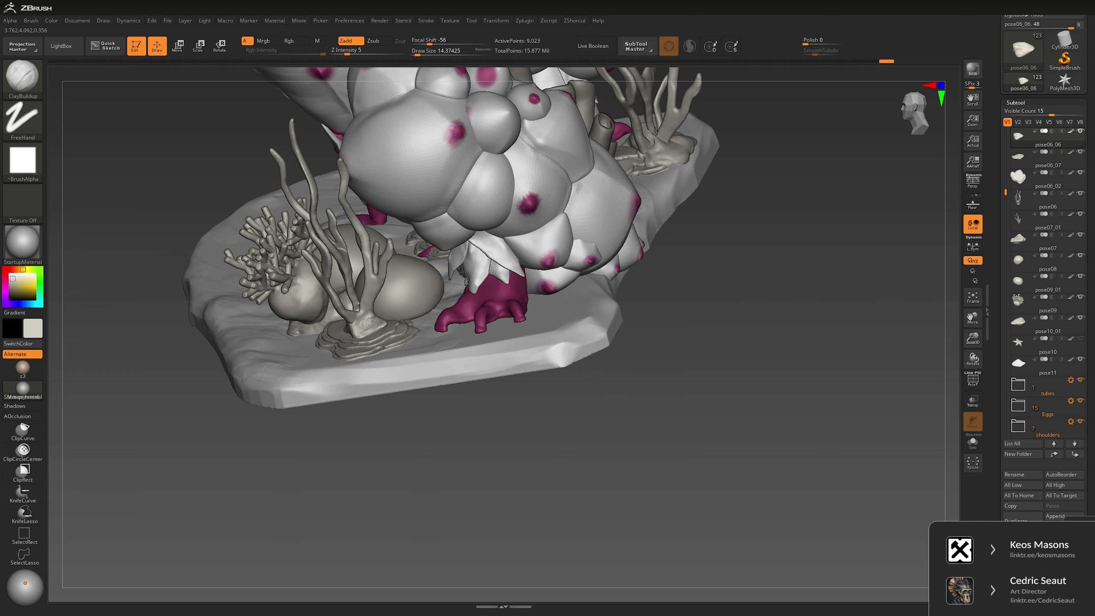
key(b)
key(m)
key(v)
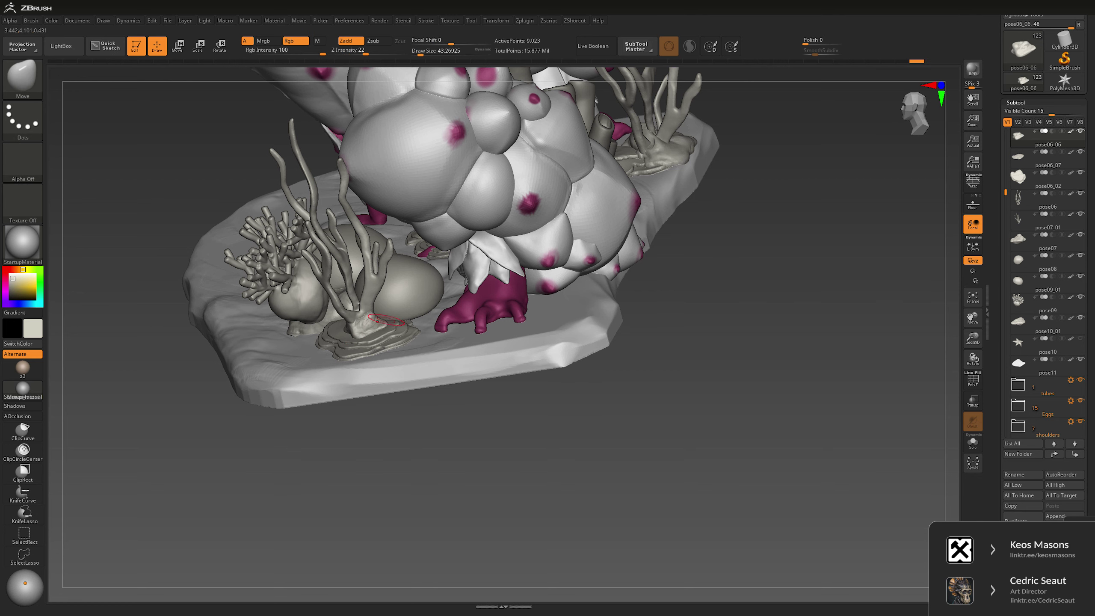
right_drag(367, 358, 367, 285)
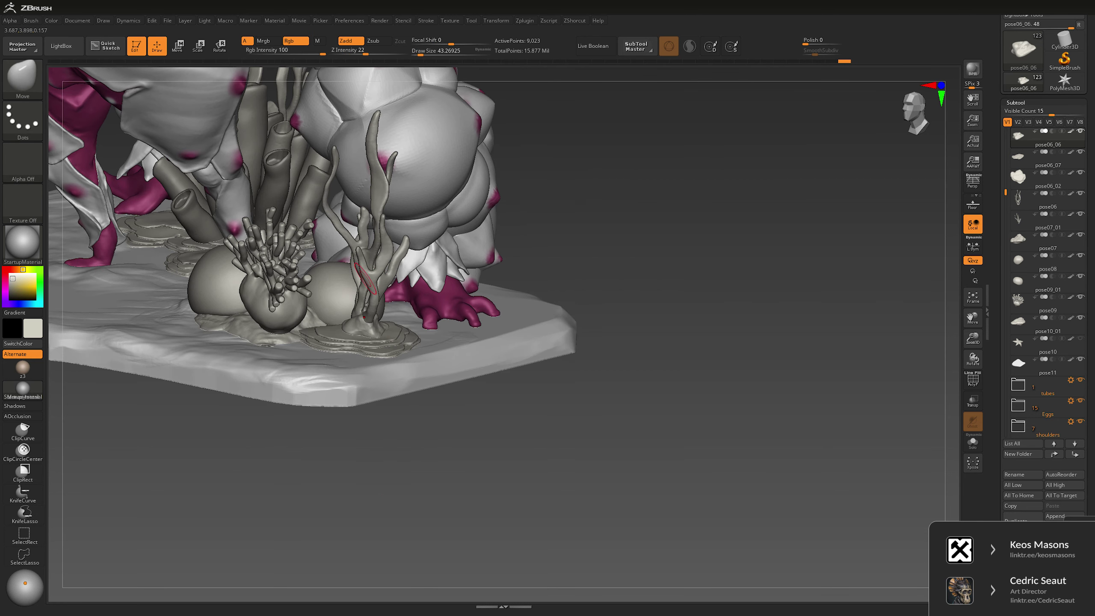
key(b)
key(c)
key(b)
key(space)
drag(367, 292, 364, 292)
right_drag(364, 302, 343, 305)
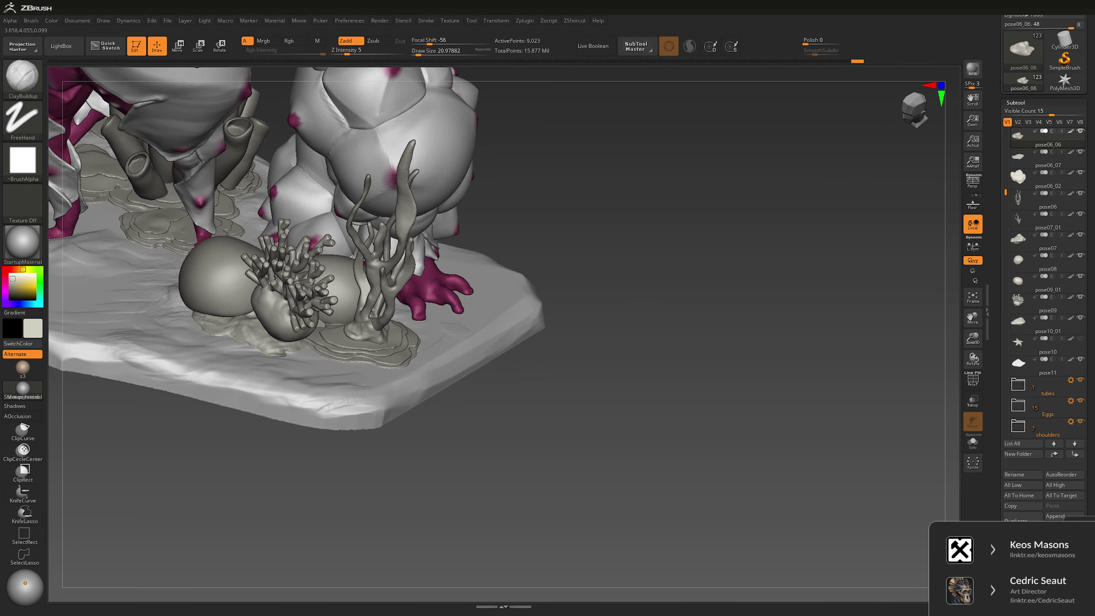
Step: Reshape the coral's root mound with Move at draw sizes between about 21 and 54, and show the starfish again
right_drag(353, 494, 350, 327)
key(b)
key(m)
key(v)
key(space)
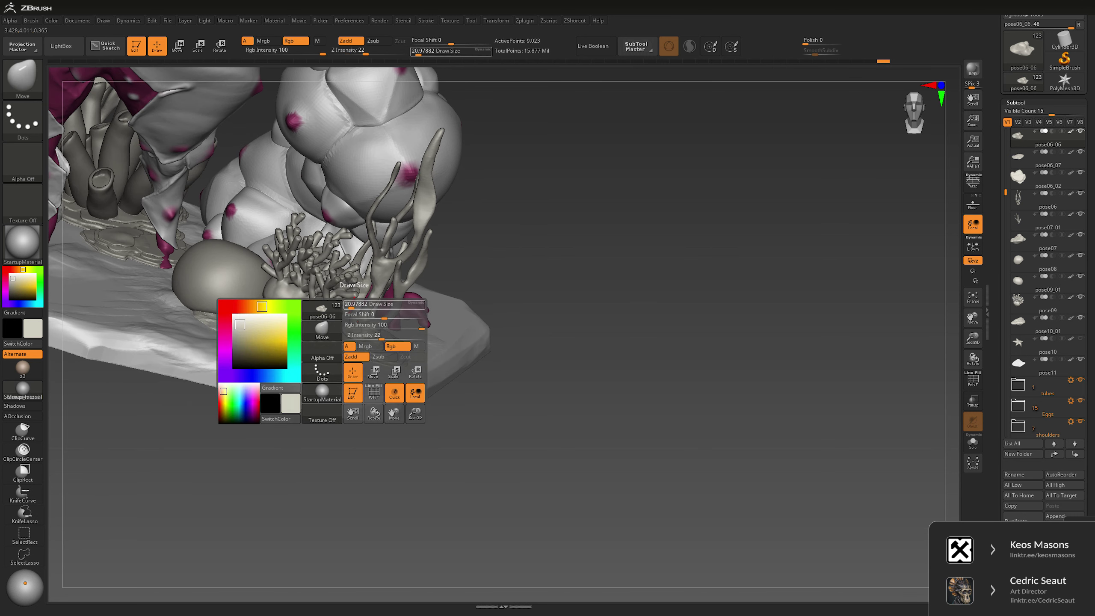
right_drag(338, 393, 354, 327)
mouse_move(374, 379)
right_down()
mouse_move(604, 362)
mouse_move(625, 319)
mouse_move(648, 308)
mouse_move(646, 403)
mouse_move(347, 341)
mouse_move(349, 322)
right_up()
alt+click(347, 341)
key(space)
mouse_move(349, 321)
mouse_down()
mouse_move(363, 321)
mouse_move(332, 324)
mouse_up()
key(space)
right_drag(332, 323, 363, 322)
alt+click(363, 322)
key(space)
drag(363, 323, 378, 342)
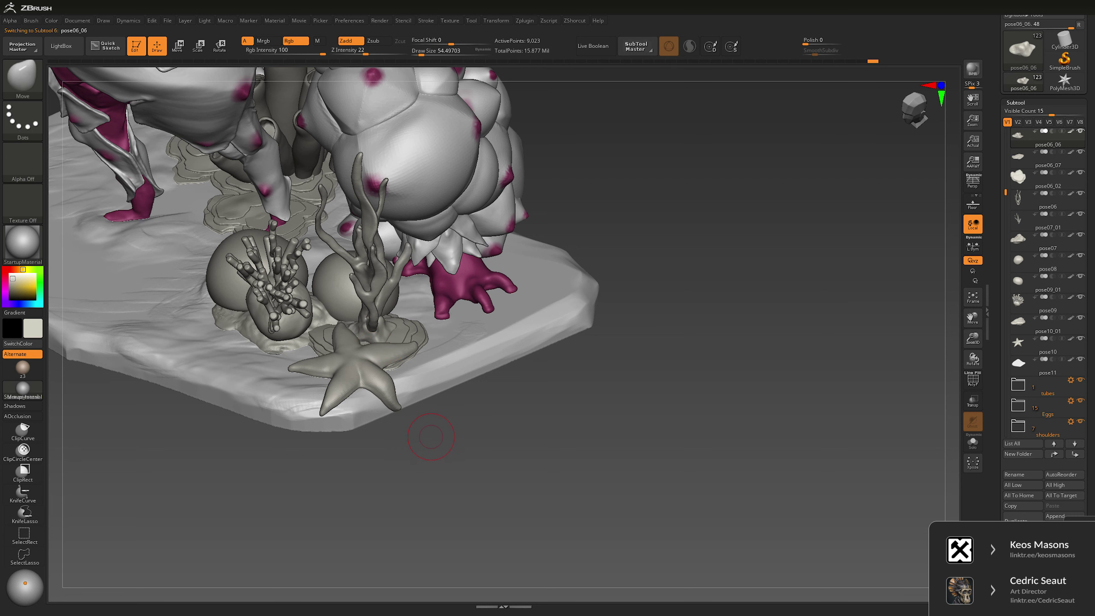
Step: Adjust the root mound with Move at a draw size of about 33, using ghost transparency to see through the neighbouring parts
key(ctrl+shift+t)
key(space)
drag(348, 336, 336, 336)
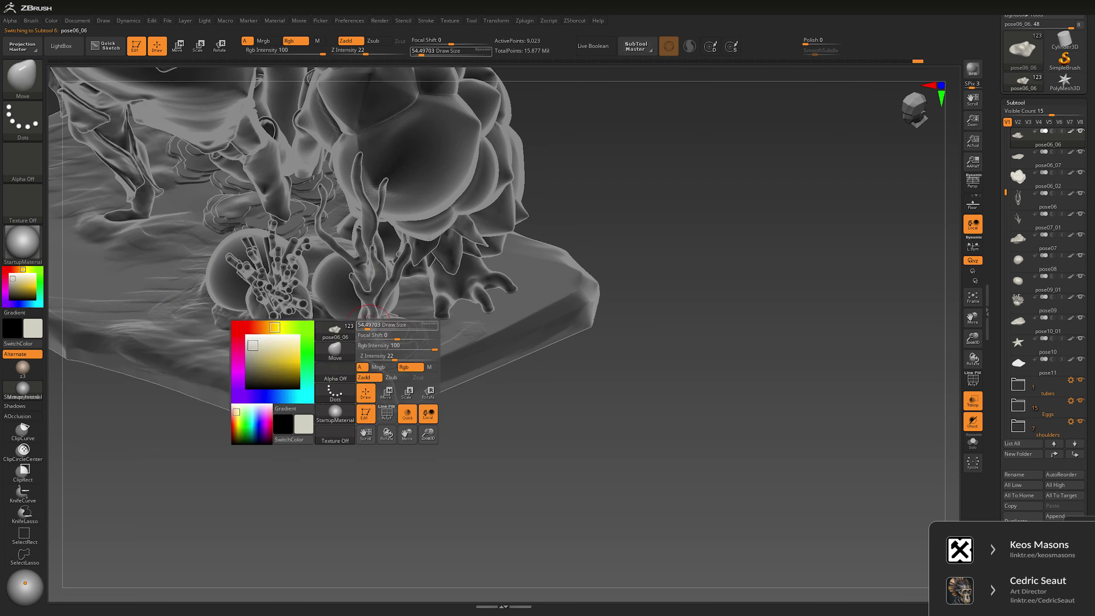
right_drag(347, 337, 348, 341)
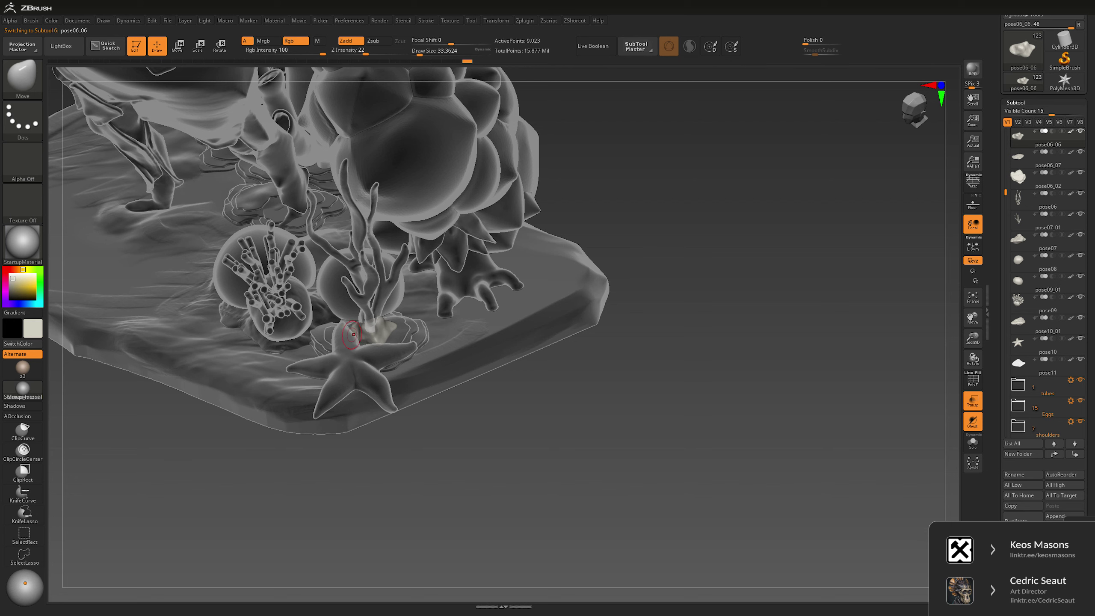
key(ctrl+shift+t)
Step: Turn on perspective and duplicate the starfish subtool
mouse_move(366, 496)
mouse_down()
mouse_move(379, 521)
mouse_move(686, 315)
mouse_move(677, 281)
mouse_move(642, 305)
mouse_move(612, 299)
mouse_move(623, 294)
mouse_move(539, 354)
mouse_up()
key(p)
alt+click(449, 440)
key(ctrl+shift+d)
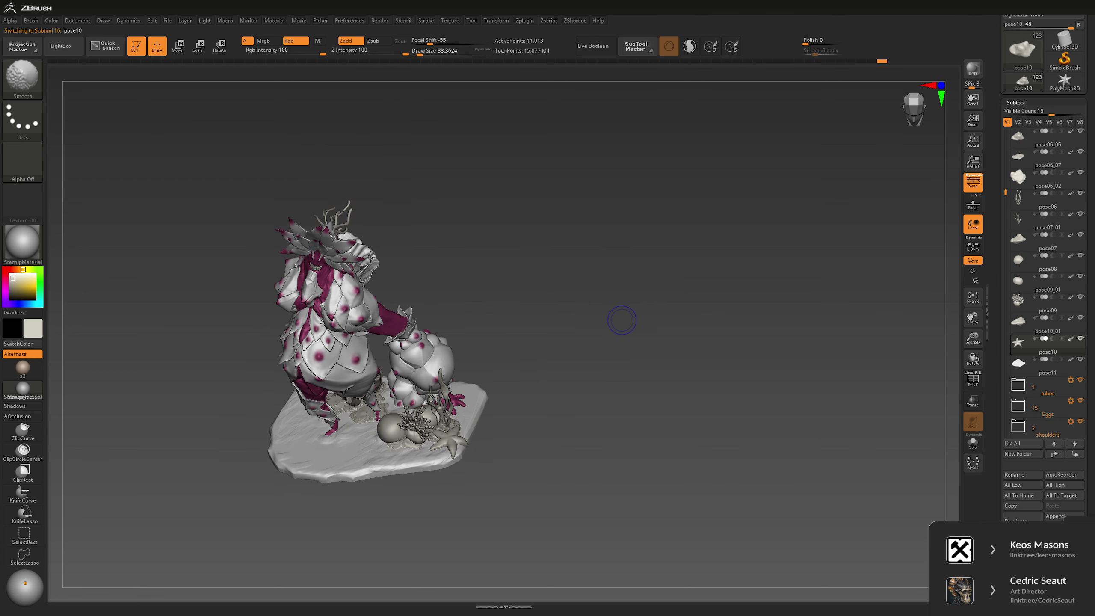
Step: Reset the gizmo orientation on the starfish copy and move it across the base to the creature's opposite foot
key(w)
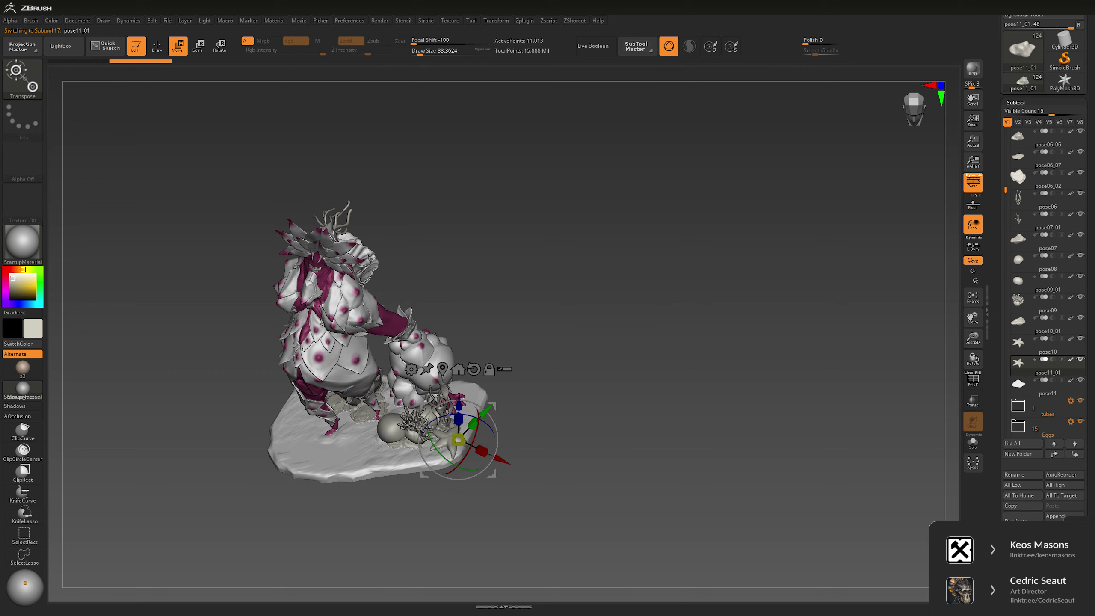
drag(617, 323, 623, 445)
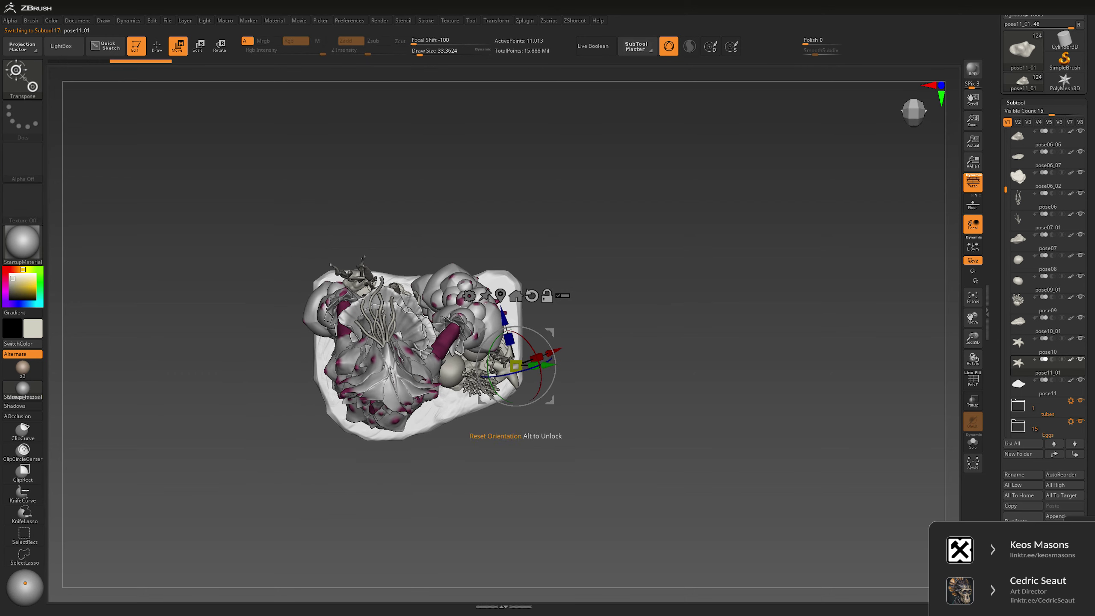
click(532, 296)
drag(488, 367, 309, 387)
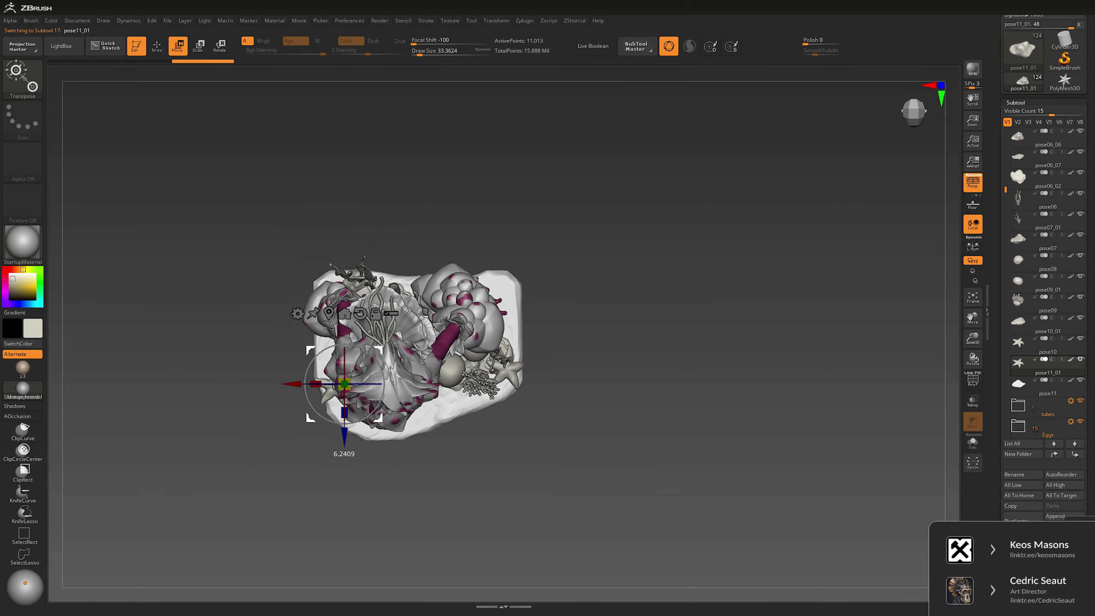
shift+drag(259, 432, 259, 366)
scroll(431, 242, up, 3)
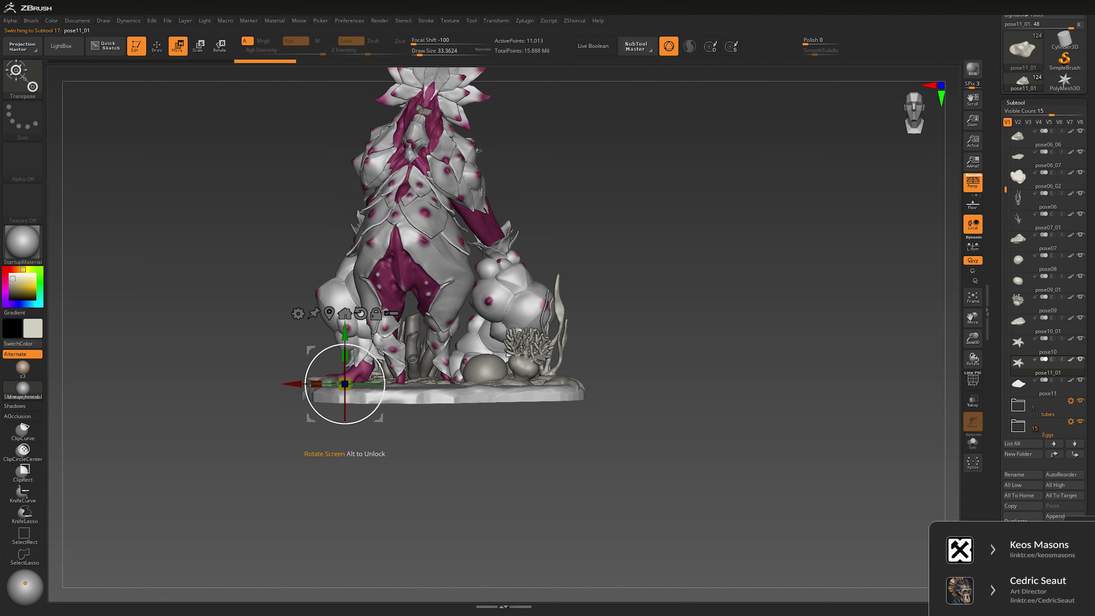
mouse_move(377, 379)
mouse_down()
mouse_move(257, 384)
mouse_move(332, 384)
mouse_up()
drag(388, 475, 164, 475)
Step: Isolate the starfish copy in Solo mode and return to Draw mode for masking
click(972, 442)
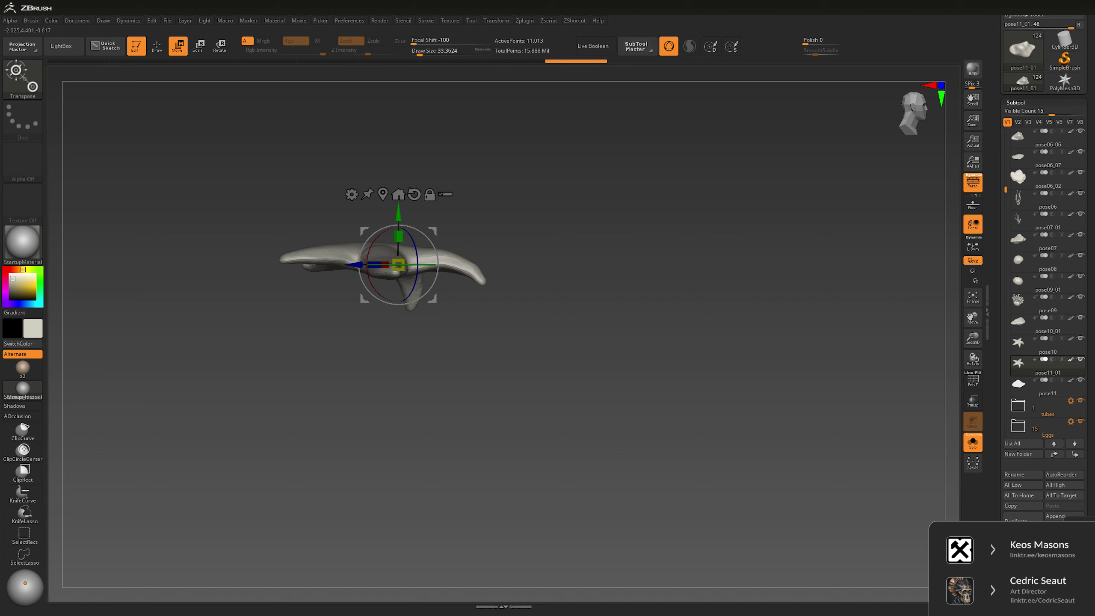
key(q)
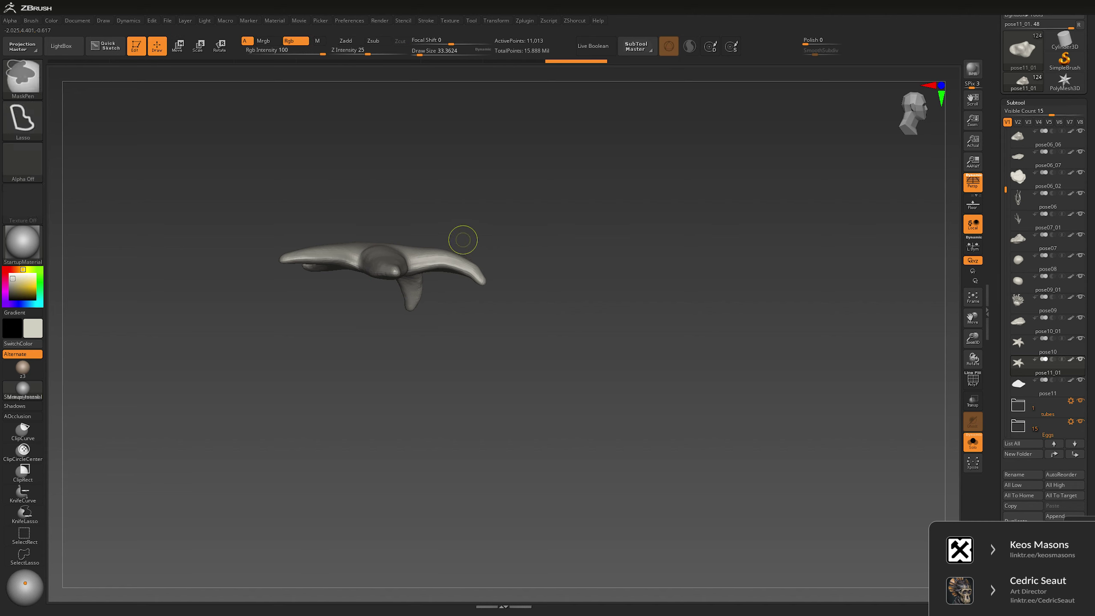
Step: Mask the starfish except its downward-bent arm, rotate that arm up level with the body, and clear the mask
mouse_move(462, 237)
ctrl+mouse_down()
mouse_move(538, 231)
mouse_move(463, 239)
ctrl+mouse_up()
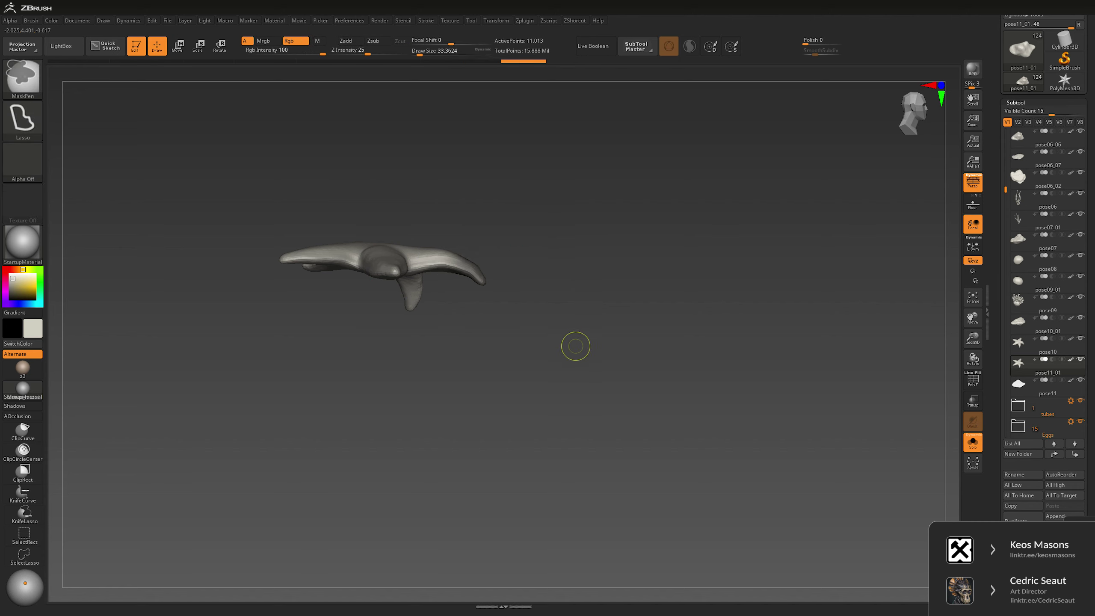
ctrl+click(574, 342)
key(e)
drag(439, 275, 450, 265)
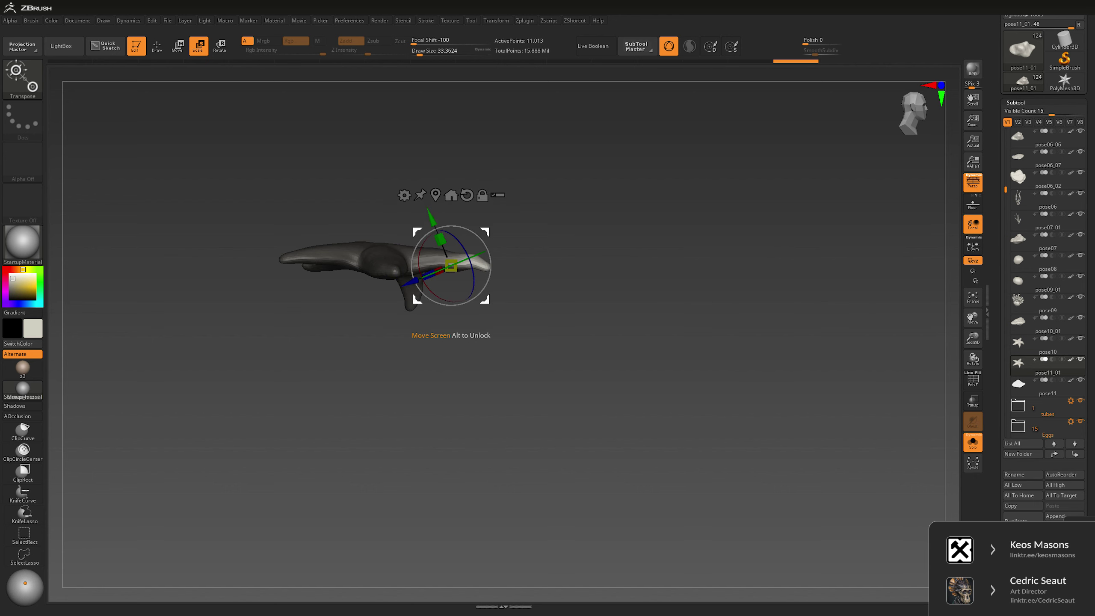
key(ctrl+shift+a)
Step: Straighten the tip of the raised starfish arm with the Move brush, using draw sizes of about 74 and 54
key(q)
key(space)
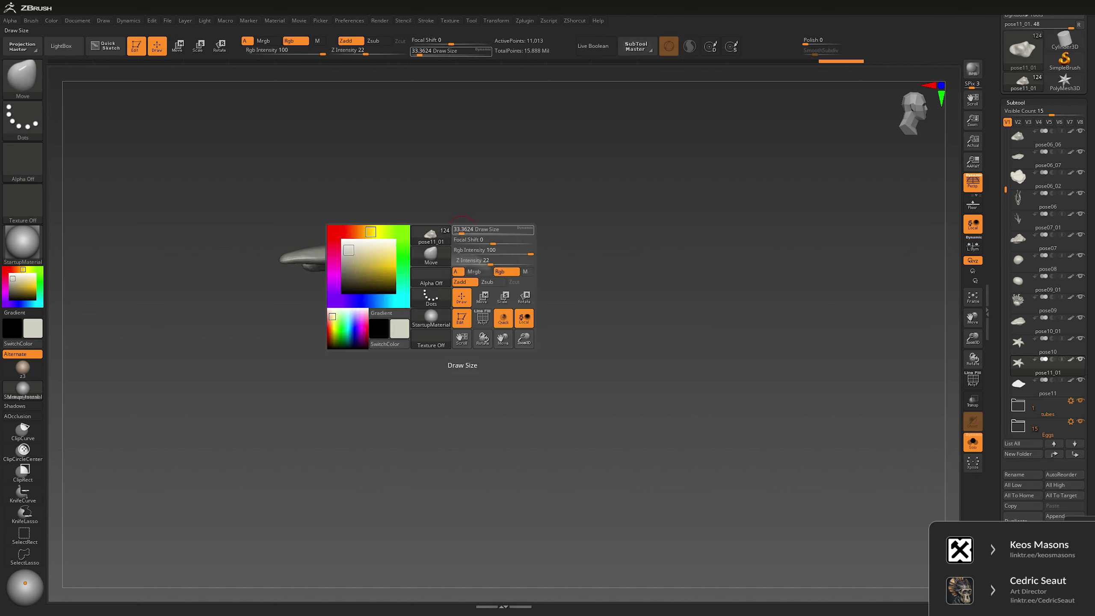
key(space)
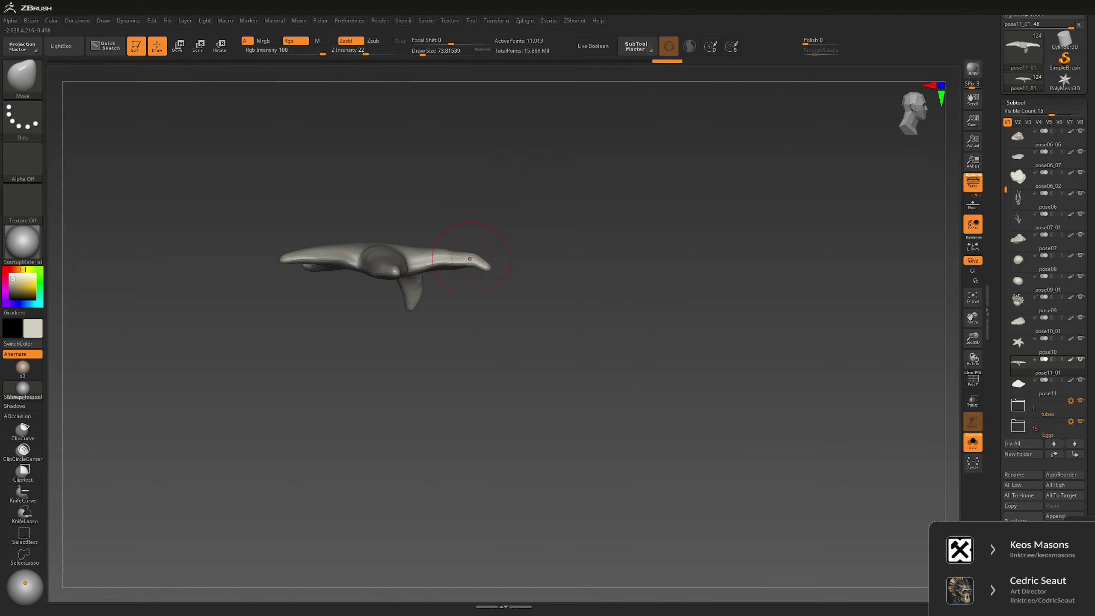
key(bracketleft)
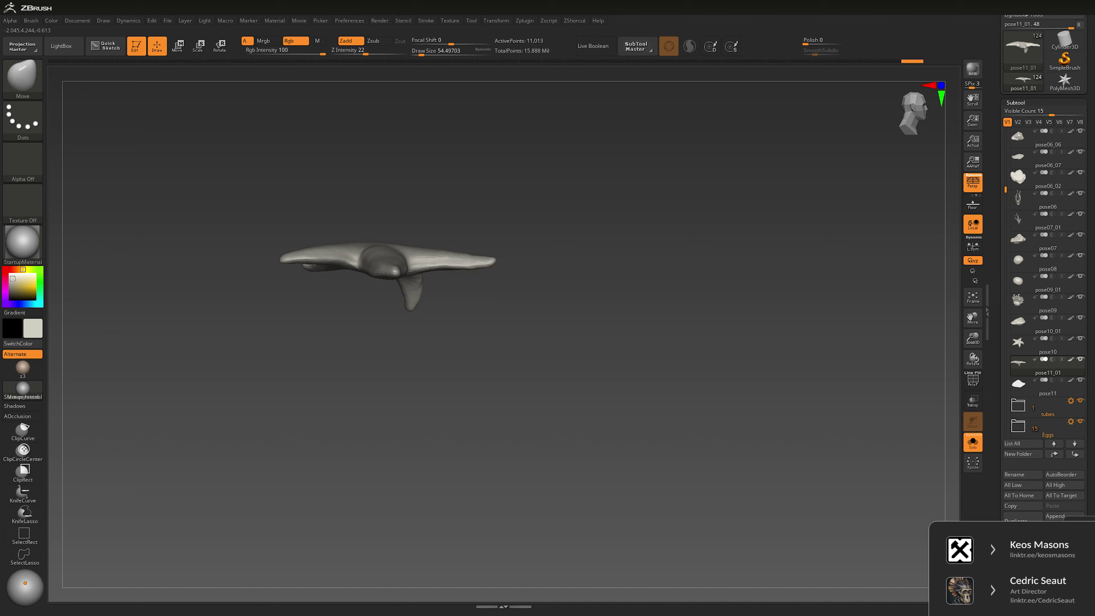
Step: Isolate the second drooping starfish arm with a lasso mask, rotate it up level with the body, and clear the mask
drag(535, 310, 484, 396)
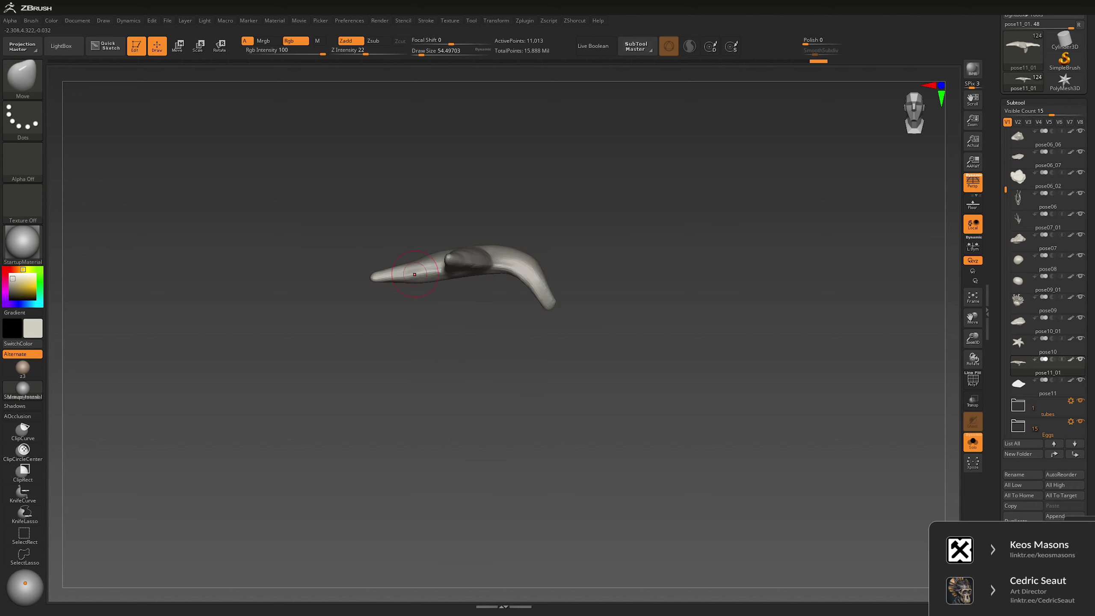
key(ctrl)
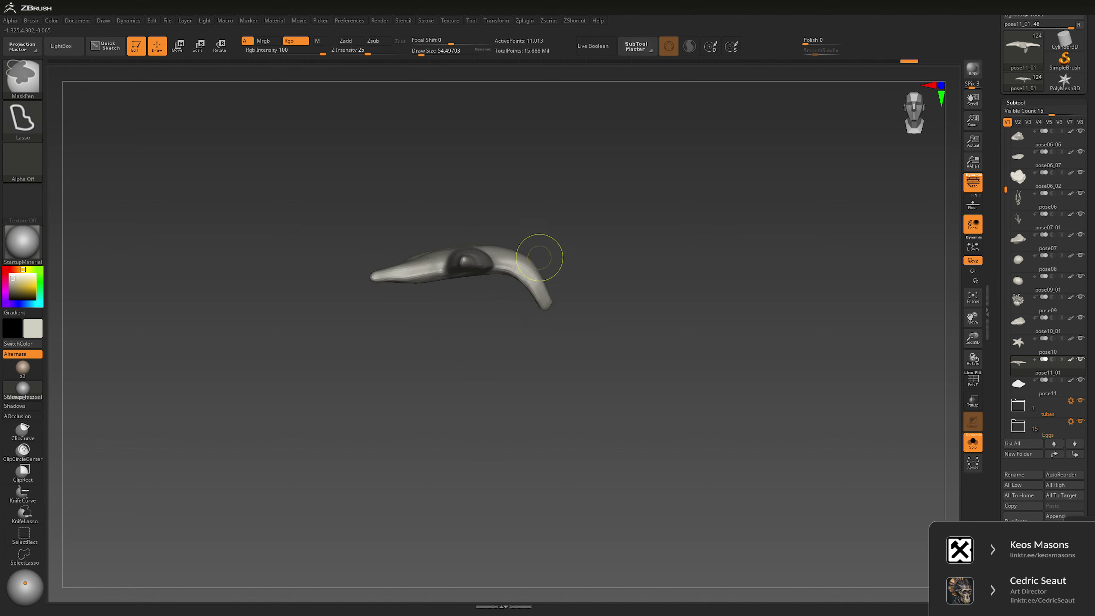
ctrl+click(648, 359)
key(e)
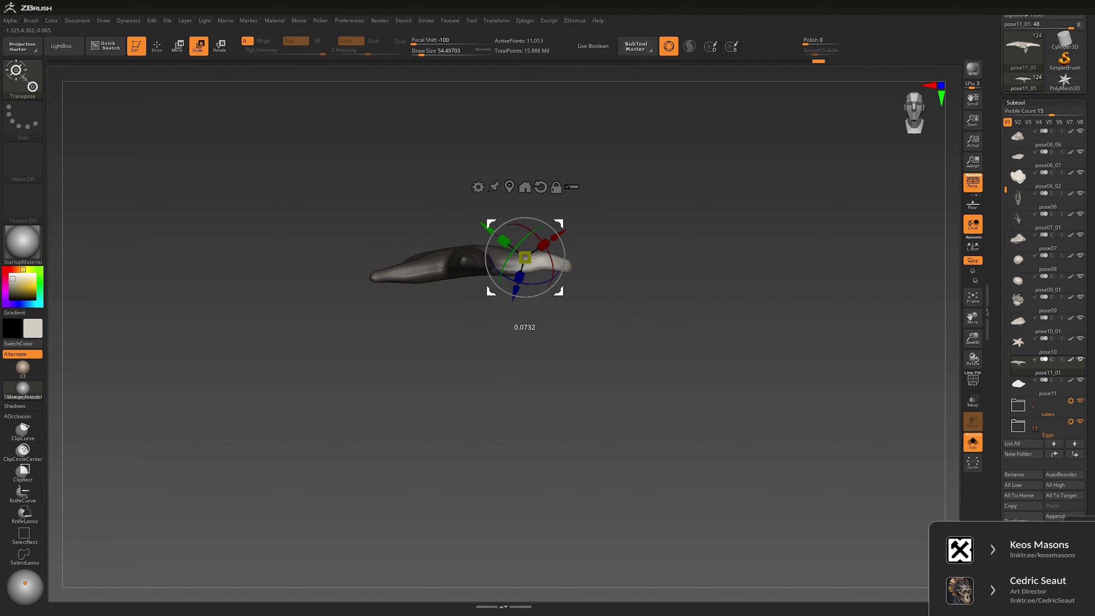
key(ctrl)
key(ctrl+shift+a)
Step: Even out the straightened starfish arms with the Move brush at draw sizes of about 81 and 61
key(q)
key(space)
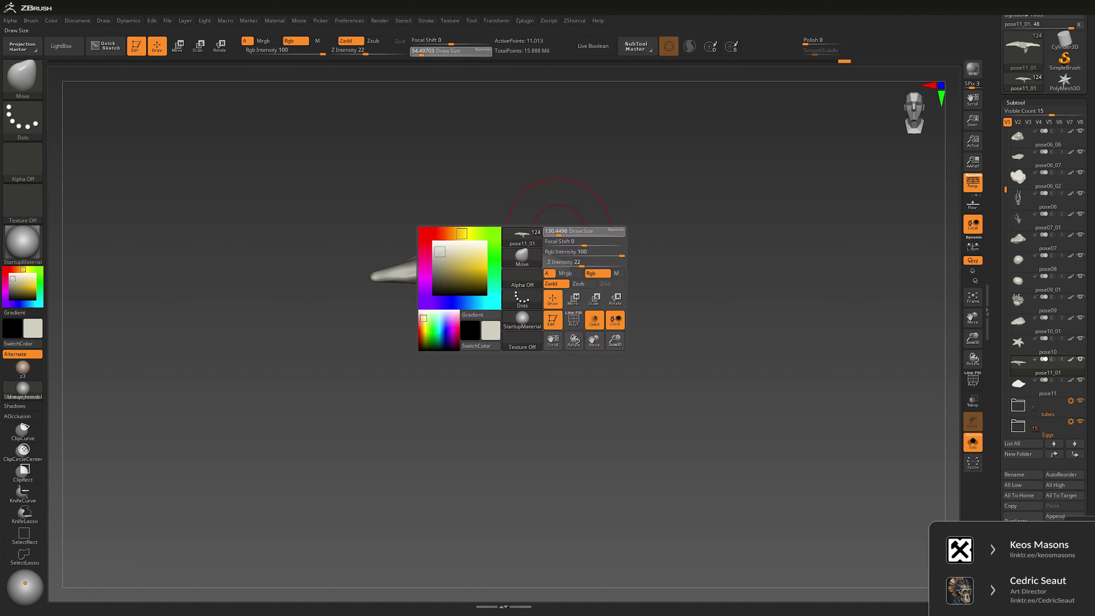
key([)
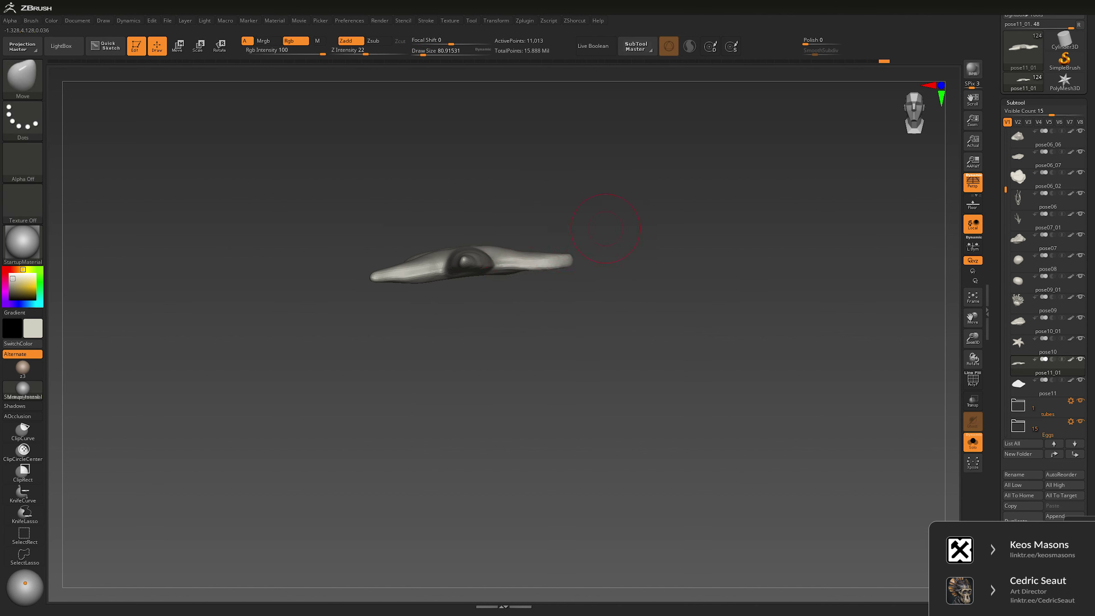
drag(605, 229, 534, 280)
key(space)
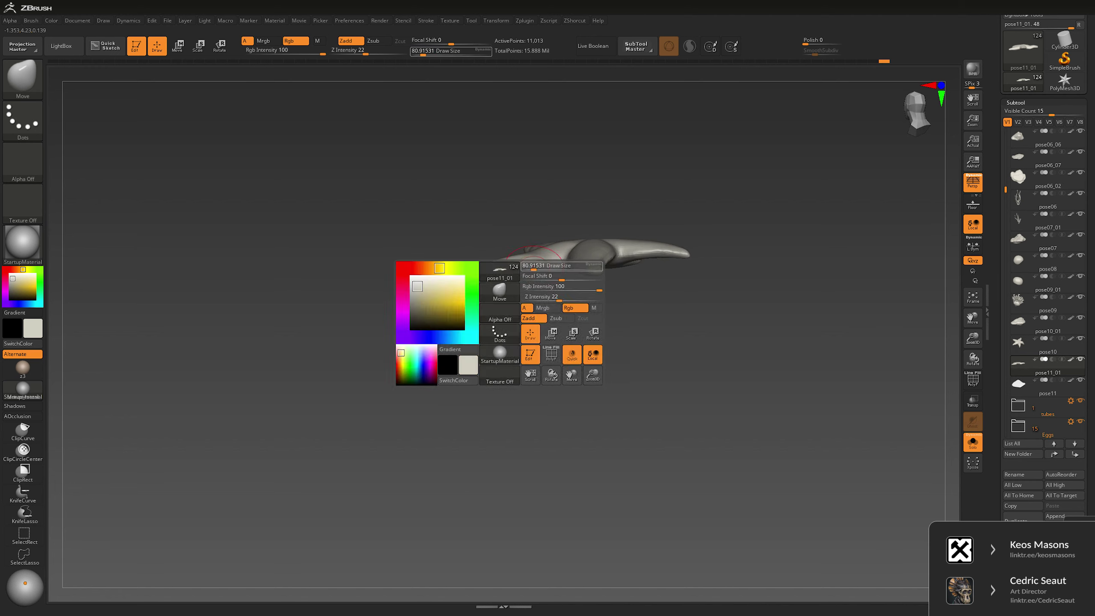
key([)
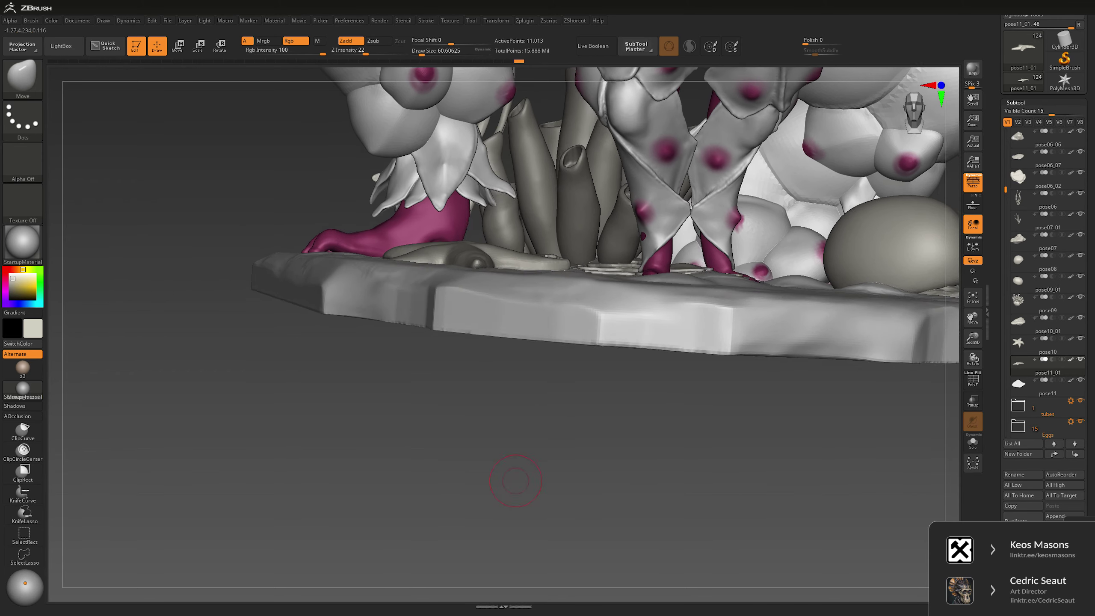
Step: Flatten the starfish against the rocky base with the Move brush at draw sizes of about 227 and 181, ghosting the surrounding subtools
key(space)
drag(548, 261, 559, 260)
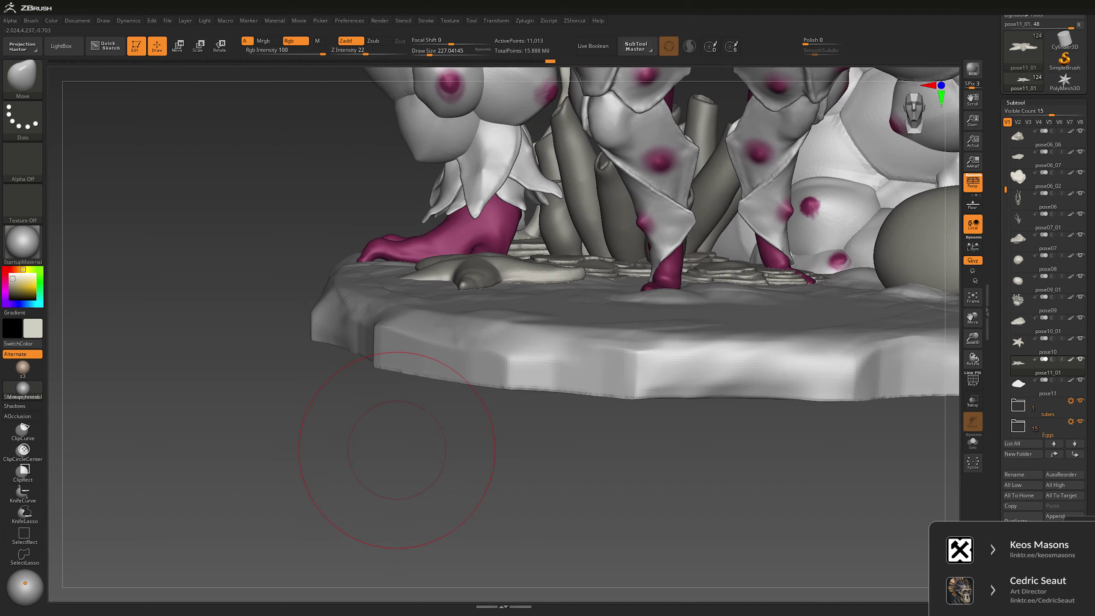
drag(384, 291, 380, 278)
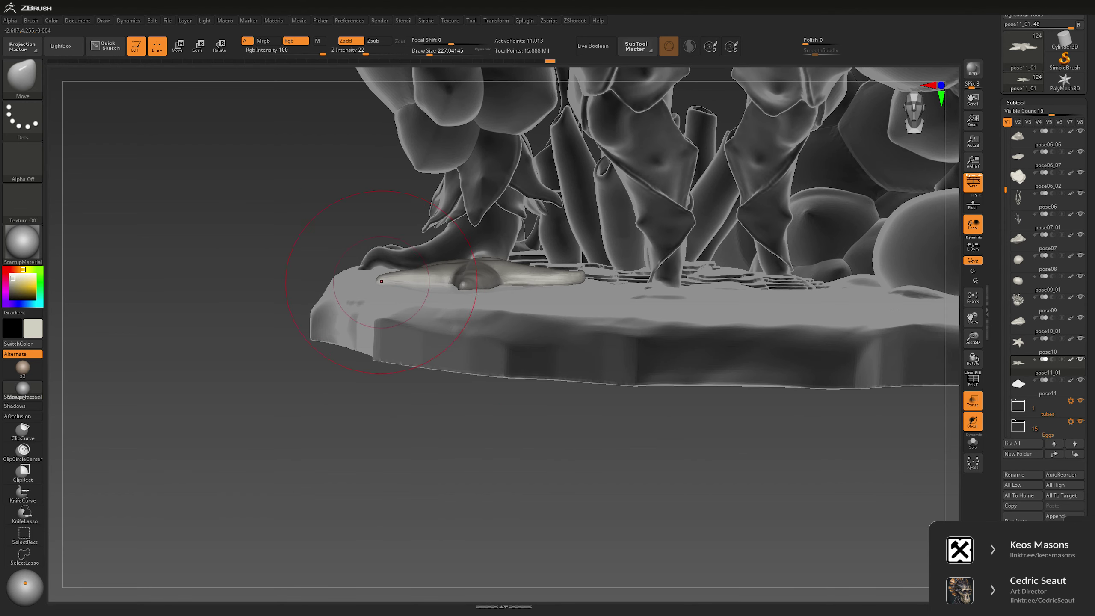
key(space)
drag(470, 259, 461, 259)
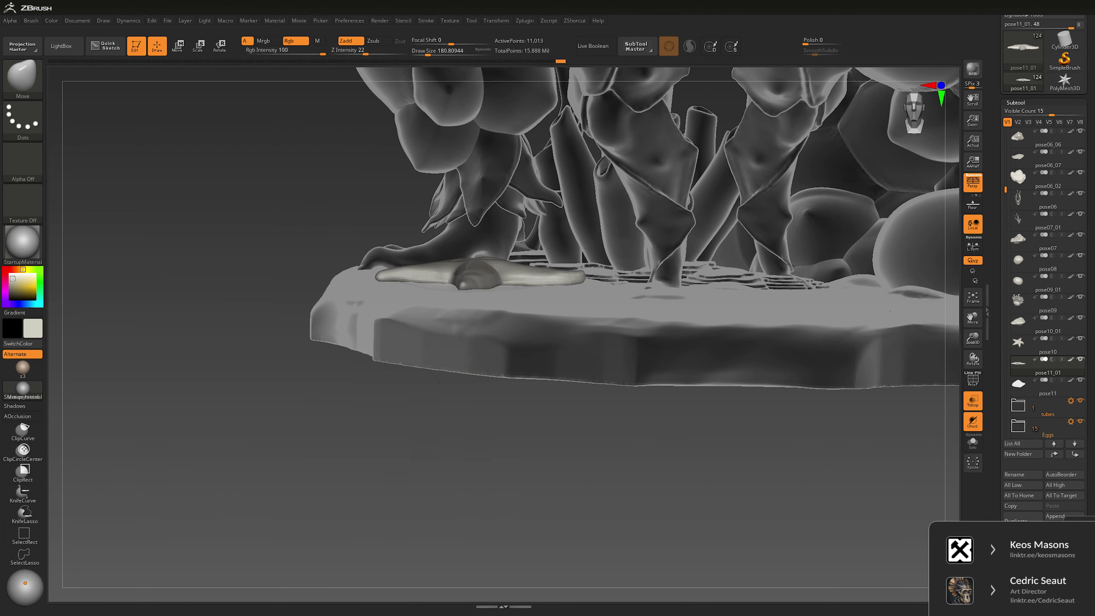
Step: Fit the starfish's arms to the base using the Move brush at a draw size of about 96, and turn transparency off
drag(431, 424, 505, 314)
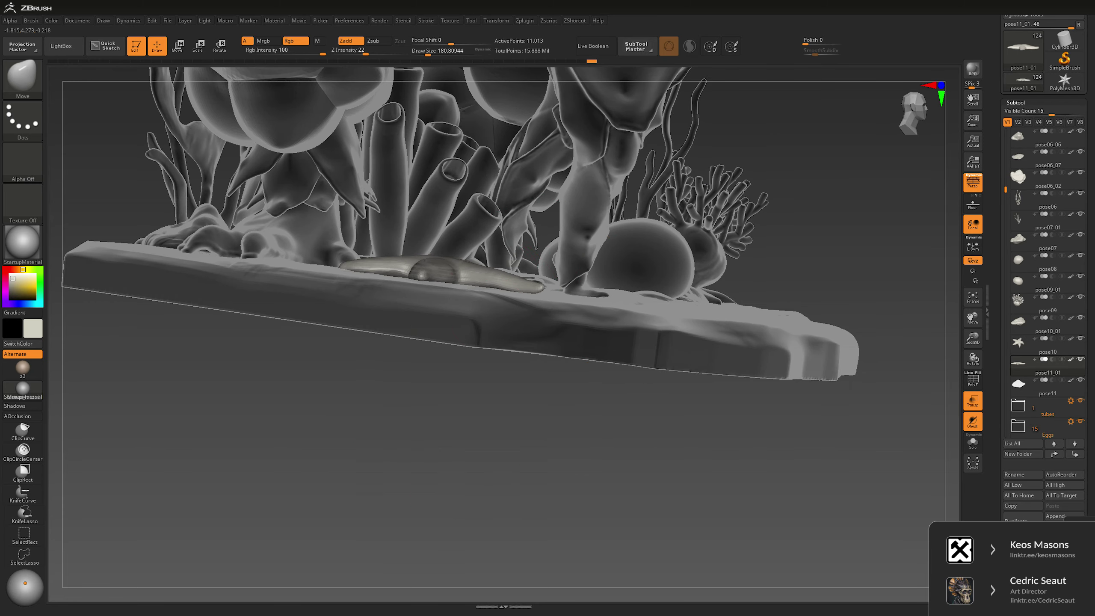
mouse_move(474, 431)
mouse_down()
mouse_move(466, 474)
mouse_move(431, 432)
mouse_up()
key(s)
drag(432, 268, 397, 269)
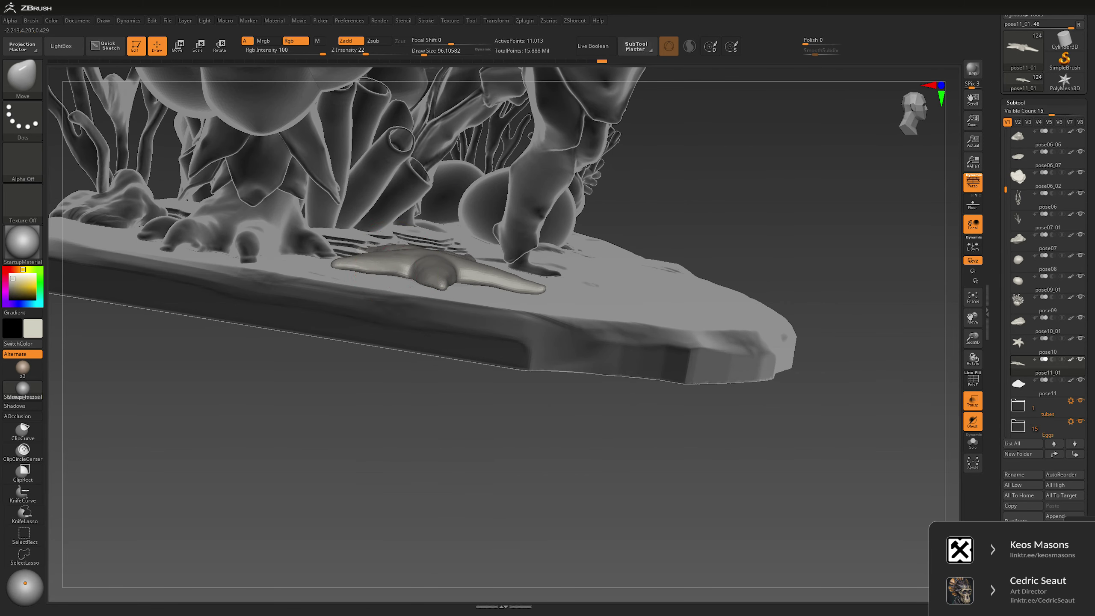
click(972, 400)
Step: Reshape the starfish arms beside the creature's pink foot with the Move brush so they rest on the base
drag(973, 358, 939, 364)
drag(338, 379, 324, 211)
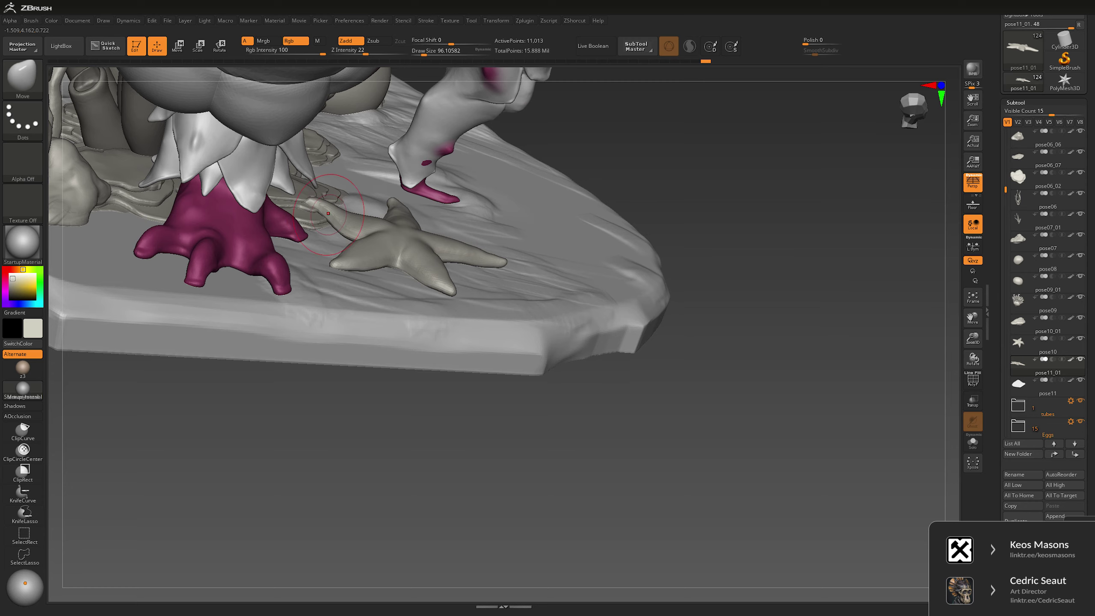
drag(336, 388, 356, 224)
drag(473, 367, 484, 414)
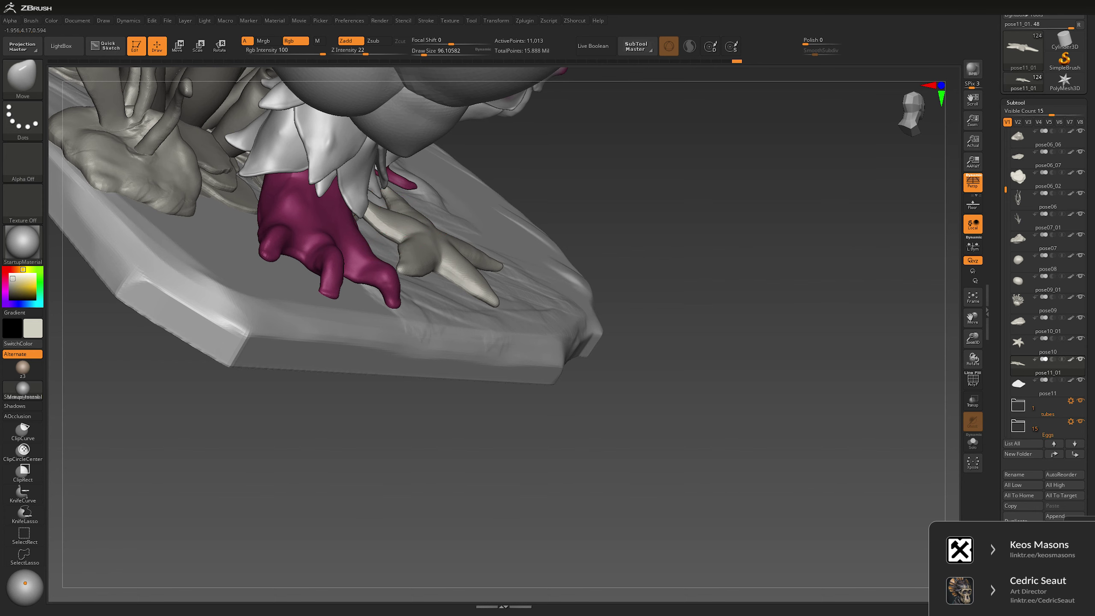
drag(560, 186, 376, 223)
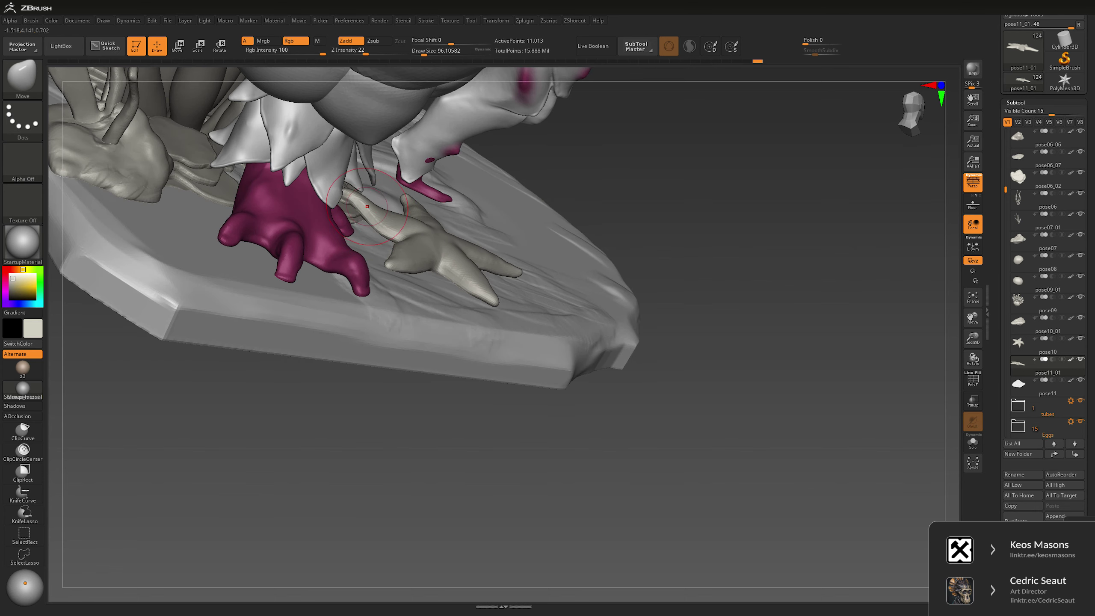
mouse_move(452, 319)
mouse_down()
mouse_move(461, 181)
mouse_move(423, 345)
mouse_move(423, 305)
mouse_move(523, 344)
mouse_up()
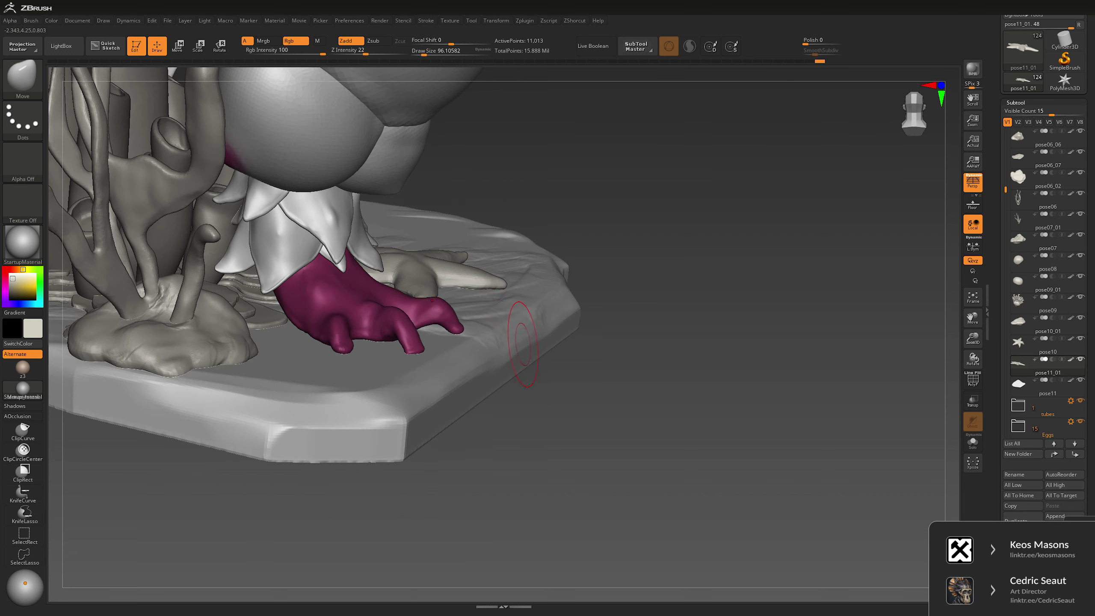
drag(423, 304, 425, 305)
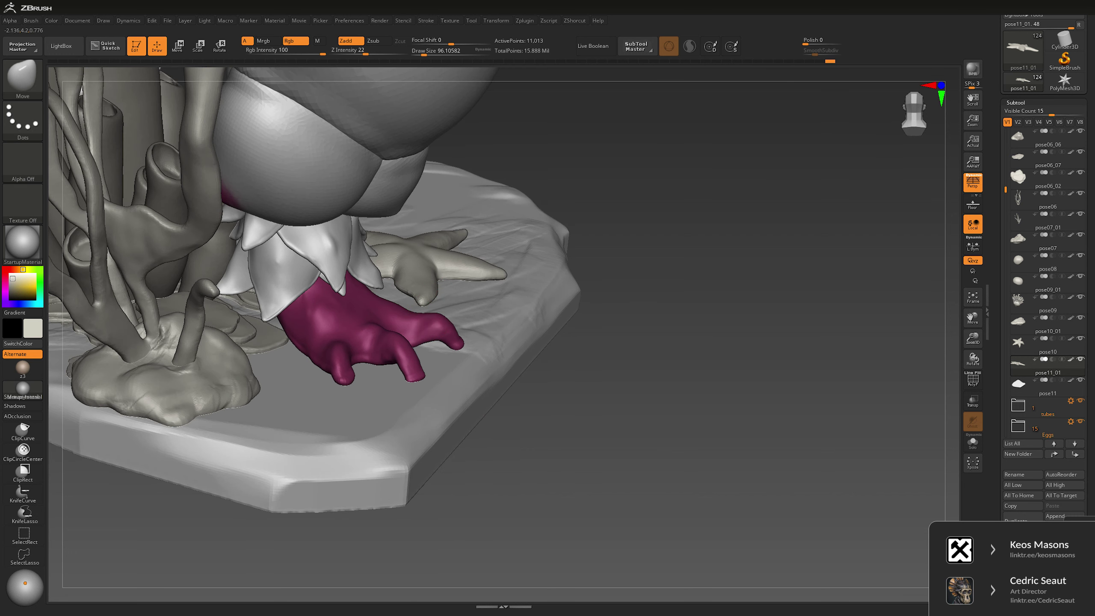
drag(501, 497, 488, 331)
Step: Refine the starfish's outline and contact with the base using the Move brush at draw sizes from about 61 to 81
alt+click(419, 259)
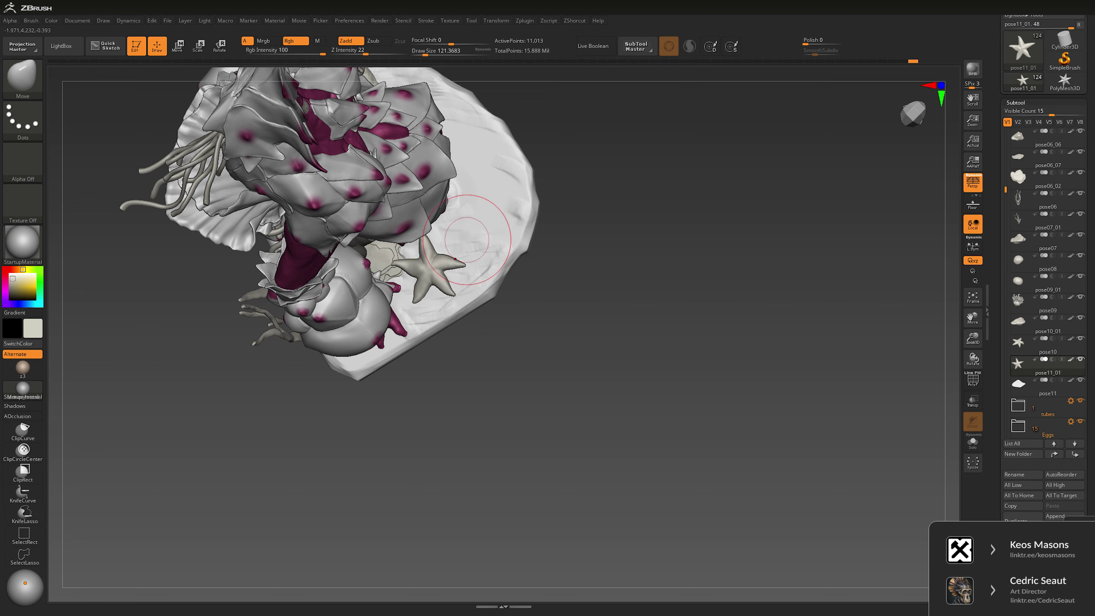
key([)
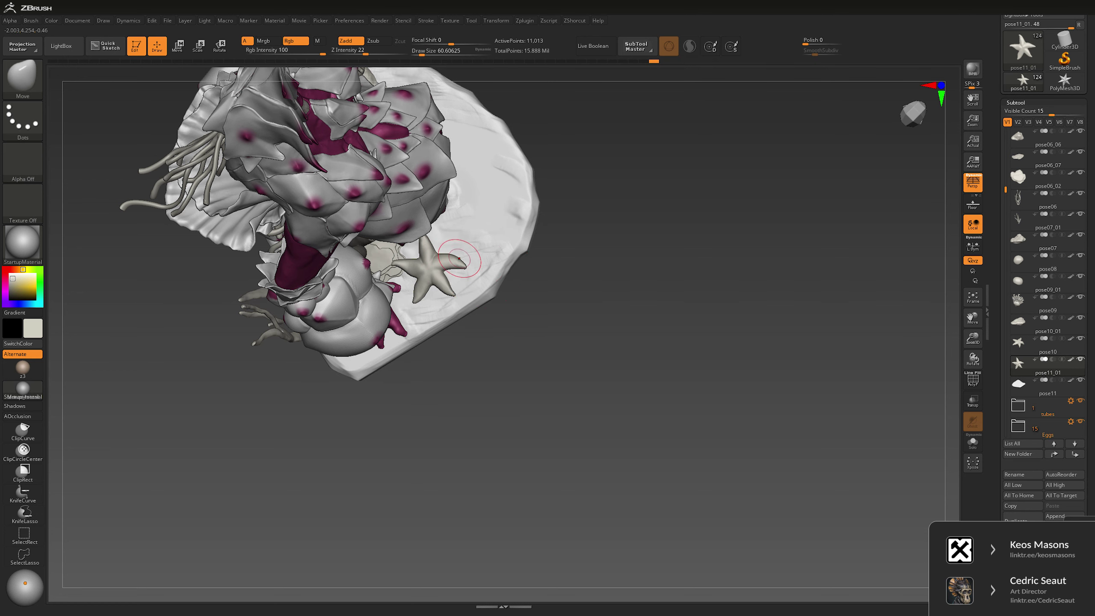
mouse_move(551, 395)
mouse_down()
mouse_move(550, 477)
mouse_move(535, 396)
mouse_up()
key(space)
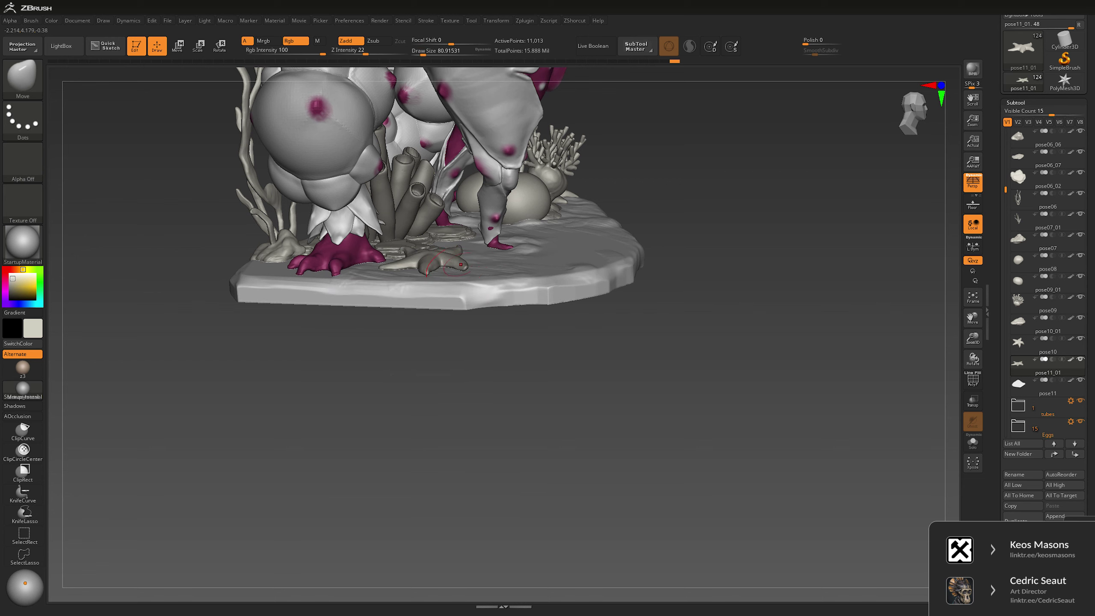
mouse_move(447, 405)
mouse_down()
mouse_move(450, 353)
mouse_move(486, 257)
mouse_up()
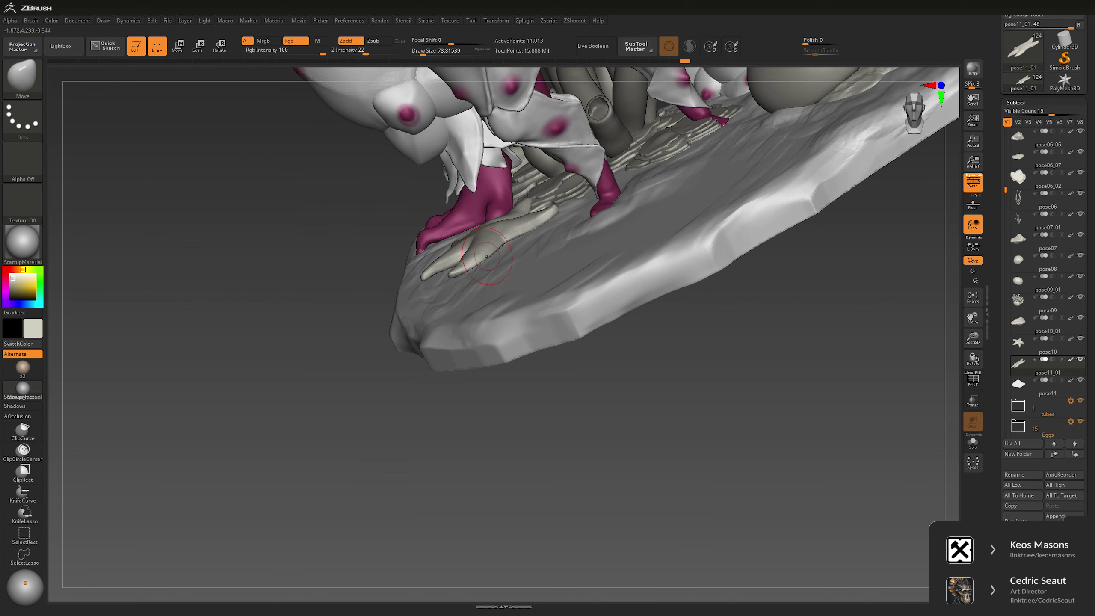
mouse_move(438, 402)
mouse_down()
mouse_move(819, 280)
mouse_move(618, 314)
mouse_move(669, 280)
mouse_move(663, 308)
mouse_move(715, 301)
mouse_move(530, 319)
mouse_up()
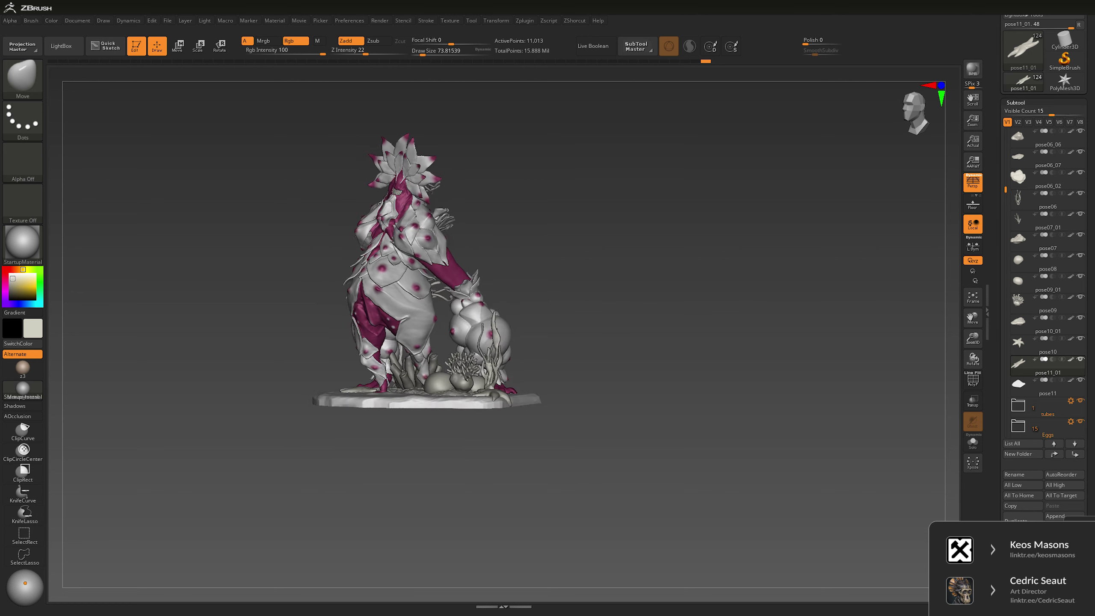
Step: Reduce the draw size to about 17.5 and make the large round egg beside the branching coral the active subtool
alt+drag(675, 311, 728, 326)
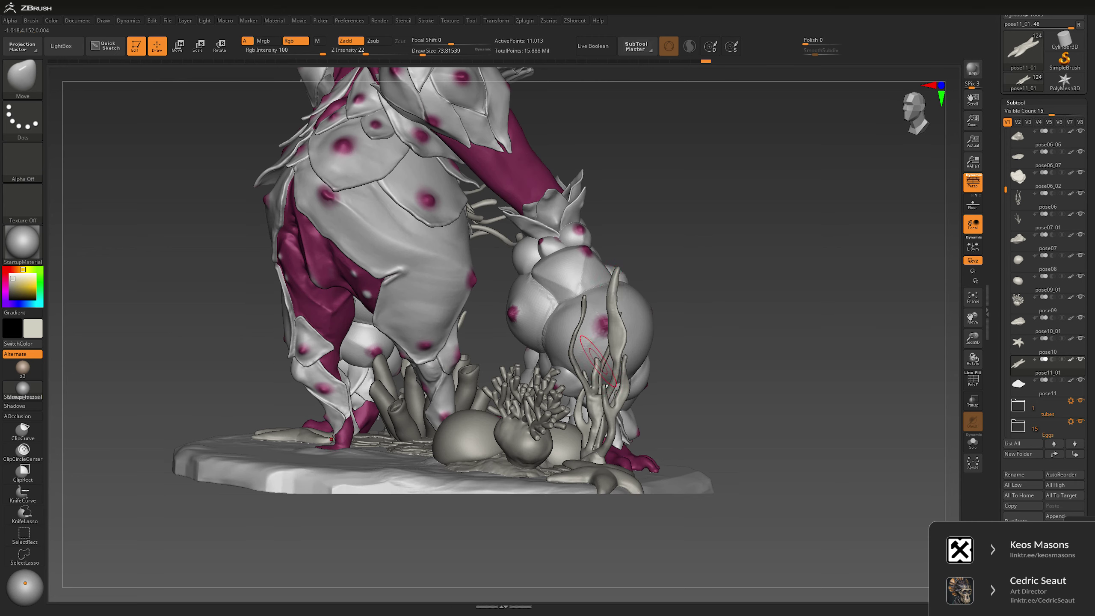
key(space)
alt+drag(698, 267, 664, 271)
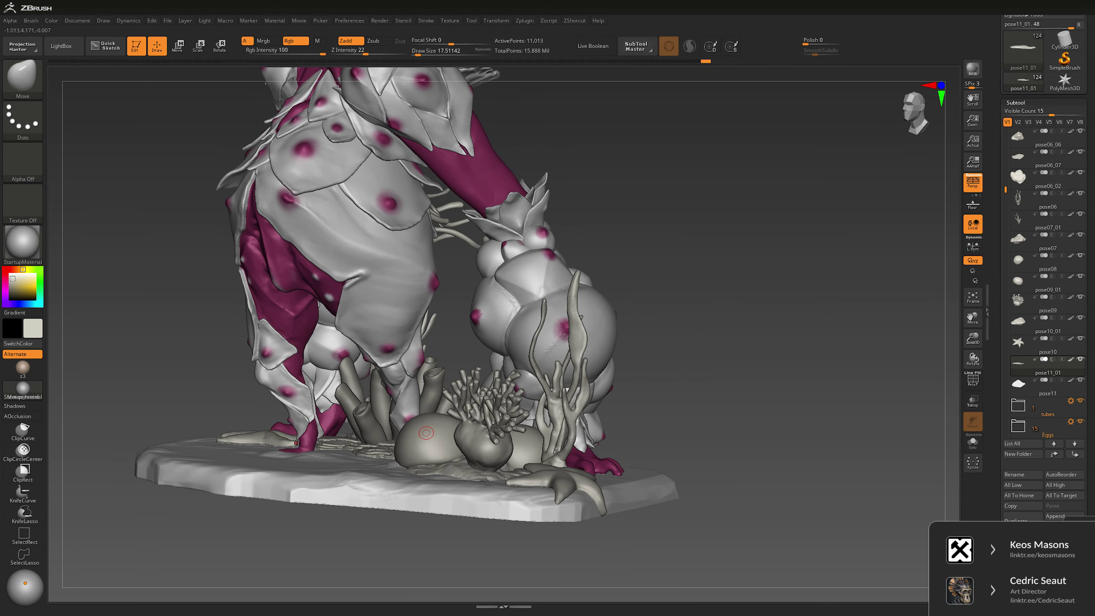
alt+click(664, 271)
key(shift)
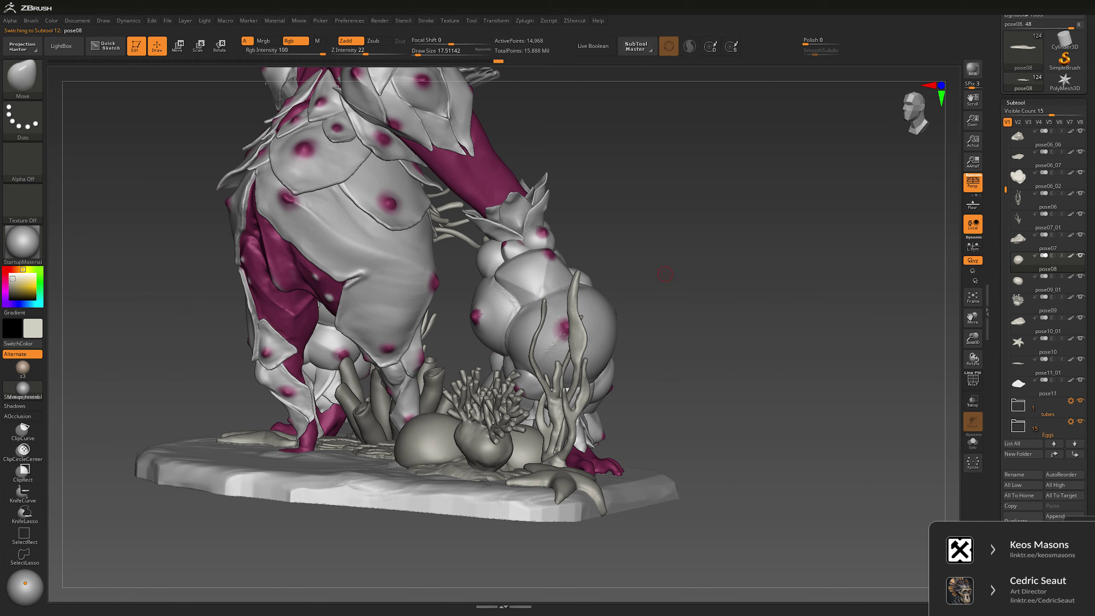
Step: Draw a thin upright tendril above the leafy wrist using the CurveTube brush at a draw size of about 11.6
key(b)
click(537, 291)
key(space)
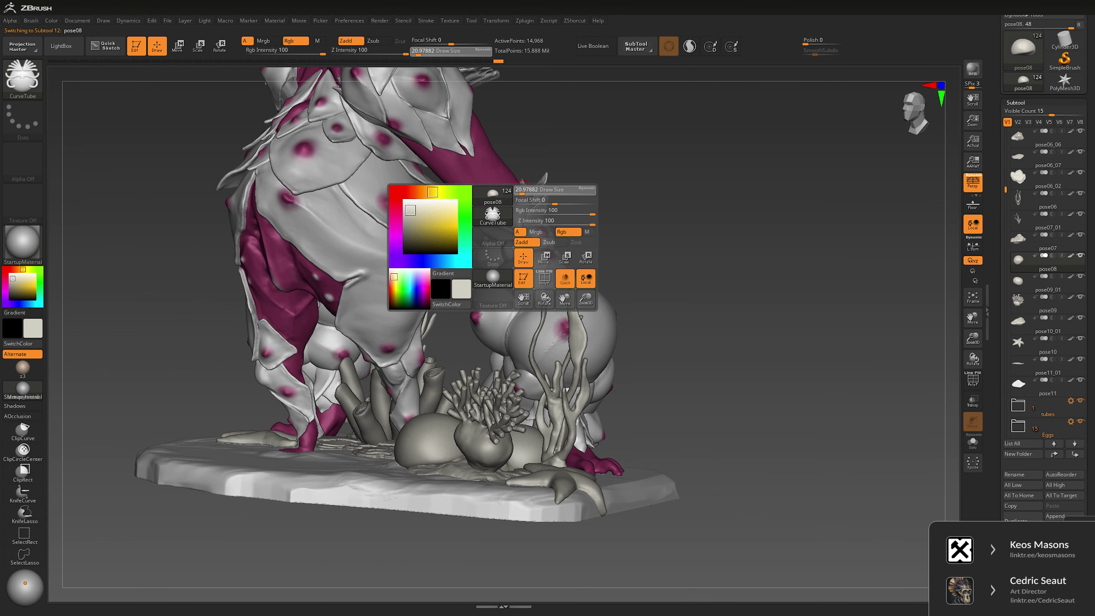
mouse_move(537, 190)
mouse_down()
mouse_move(527, 193)
mouse_move(536, 192)
mouse_up()
key(space)
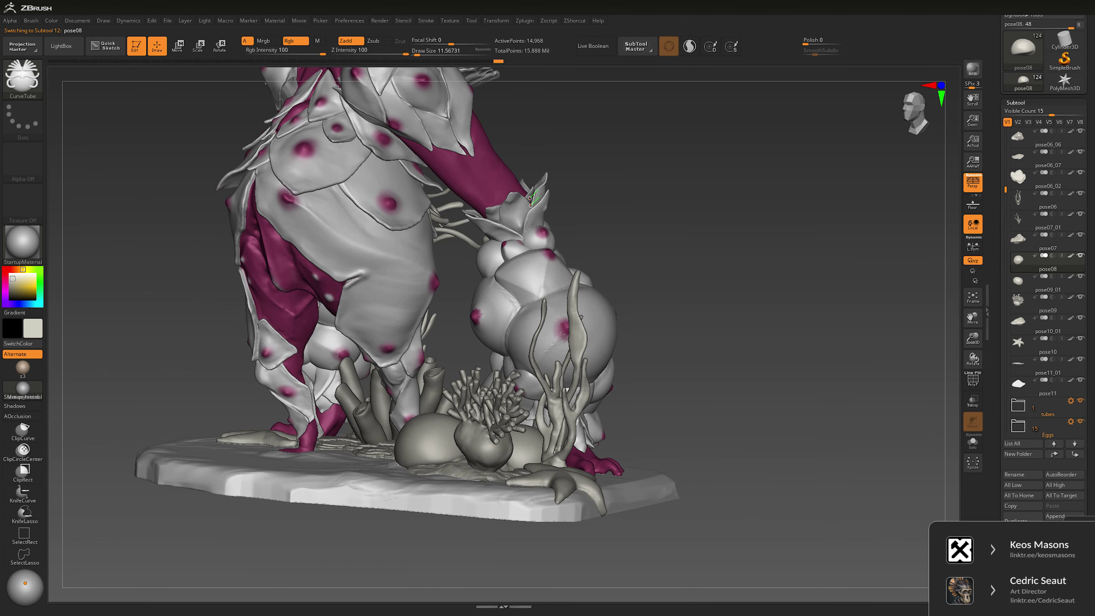
mouse_move(532, 145)
mouse_down()
mouse_move(531, 122)
mouse_move(588, 130)
mouse_up()
Step: Add a second thin CurveTube tendril next to the first one above the leafy wrist
key(space)
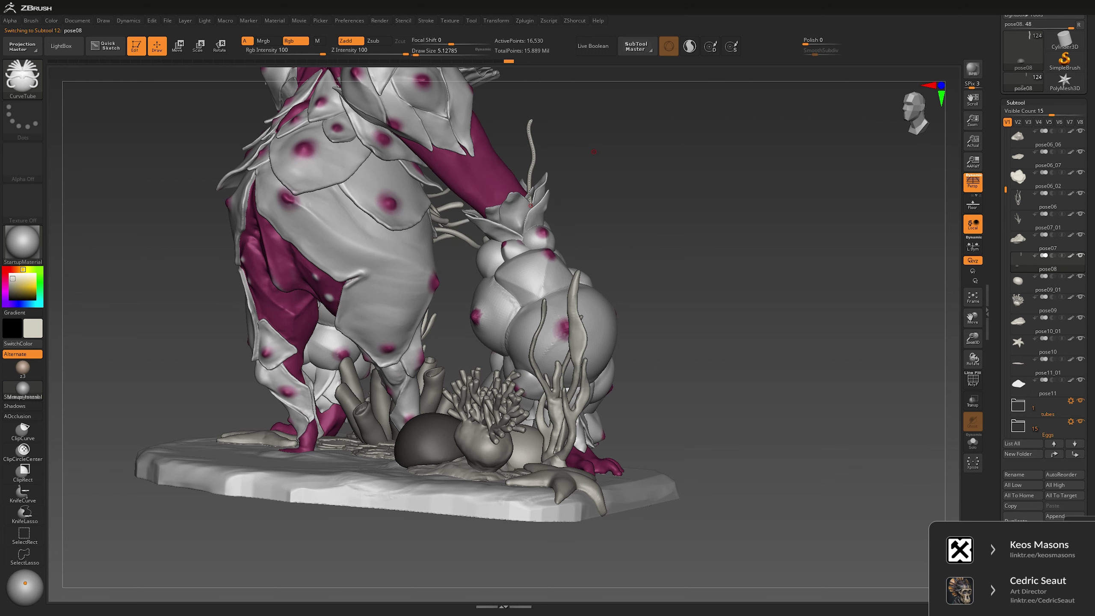
drag(537, 155, 524, 197)
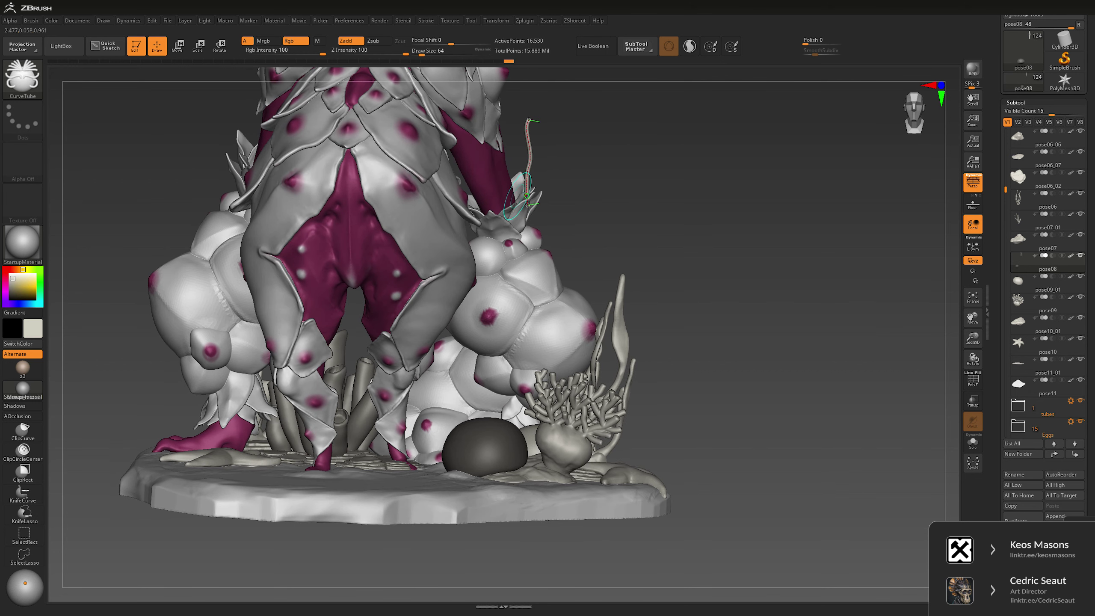
click(526, 202)
drag(512, 159, 514, 131)
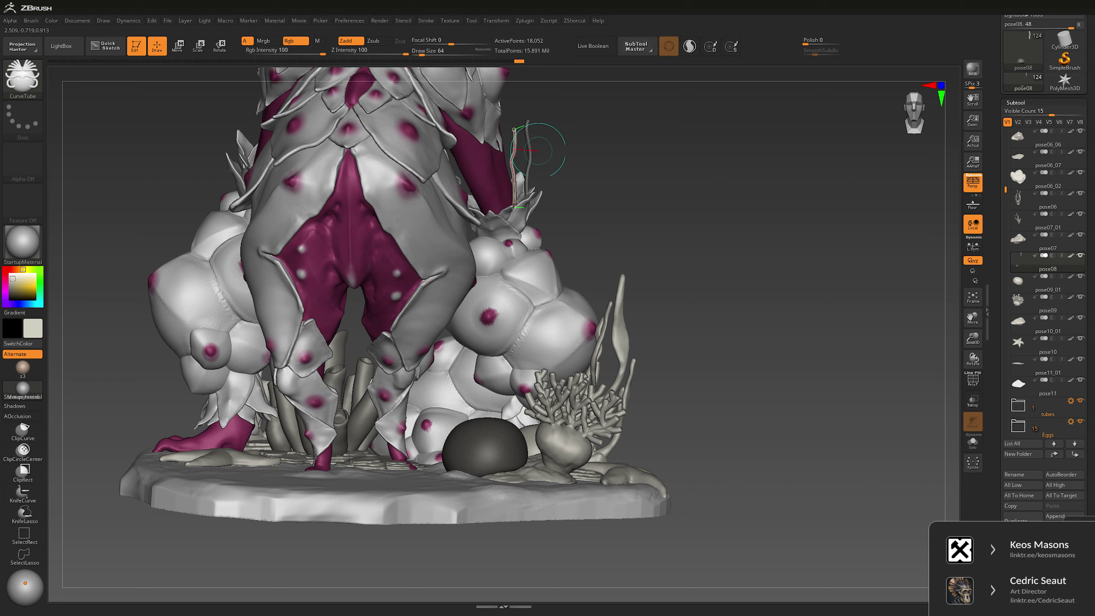
Step: Draw several thin upright tendrils around the outer side and back of the leafy wrist using CurveTube at a draw size of about 5.1
mouse_move(571, 209)
mouse_down()
mouse_move(619, 196)
mouse_move(548, 173)
mouse_move(558, 137)
mouse_up()
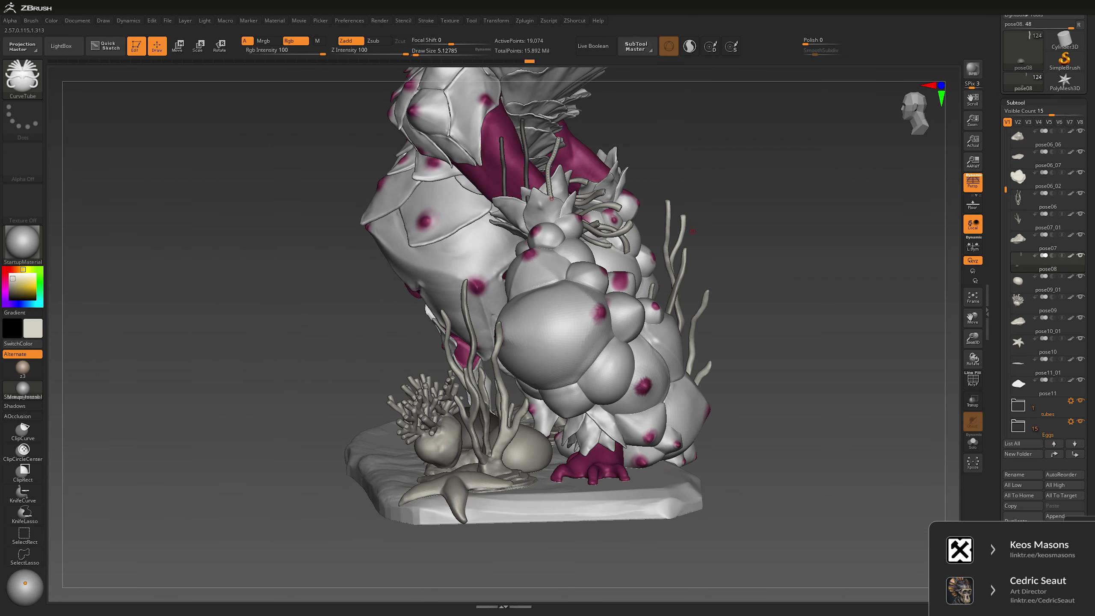
mouse_move(702, 214)
mouse_down()
mouse_move(718, 238)
mouse_move(693, 216)
mouse_up()
mouse_move(537, 192)
mouse_down()
mouse_move(571, 101)
mouse_move(564, 116)
mouse_up()
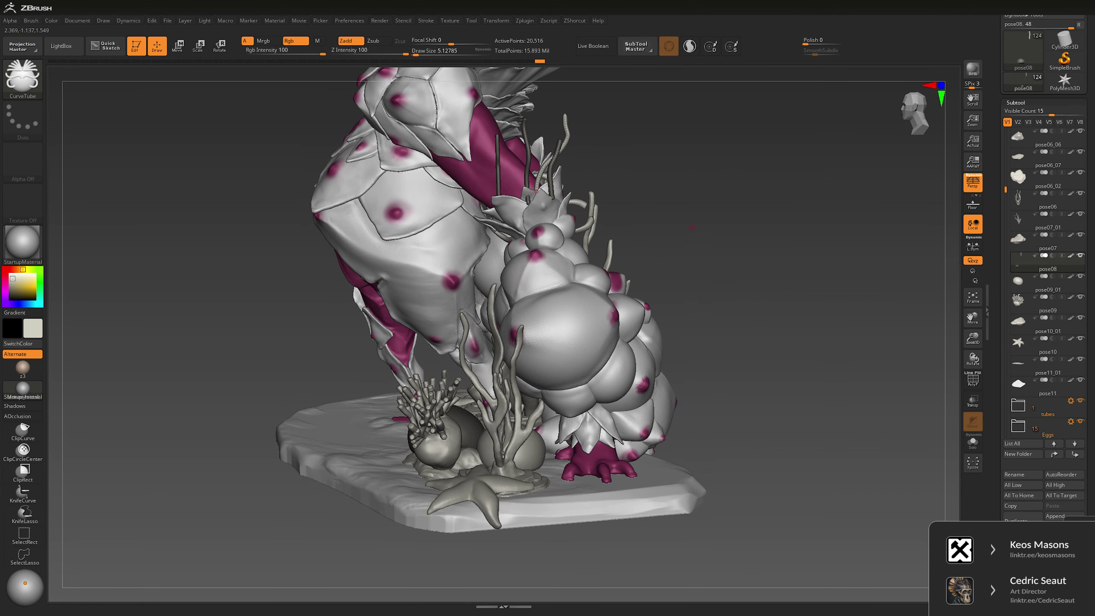
drag(690, 231, 532, 184)
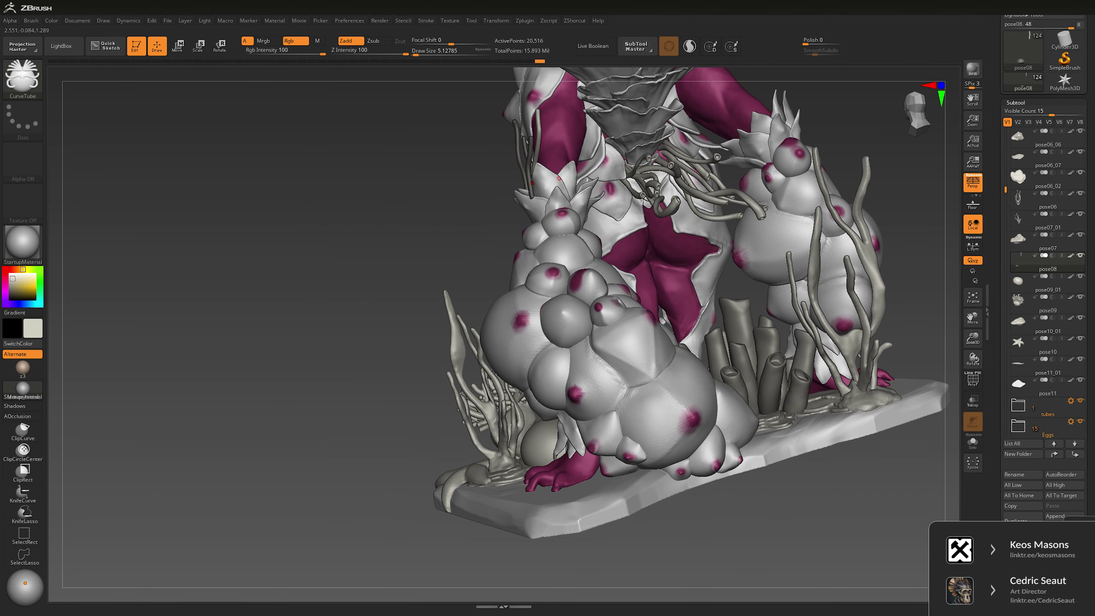
drag(564, 148, 557, 127)
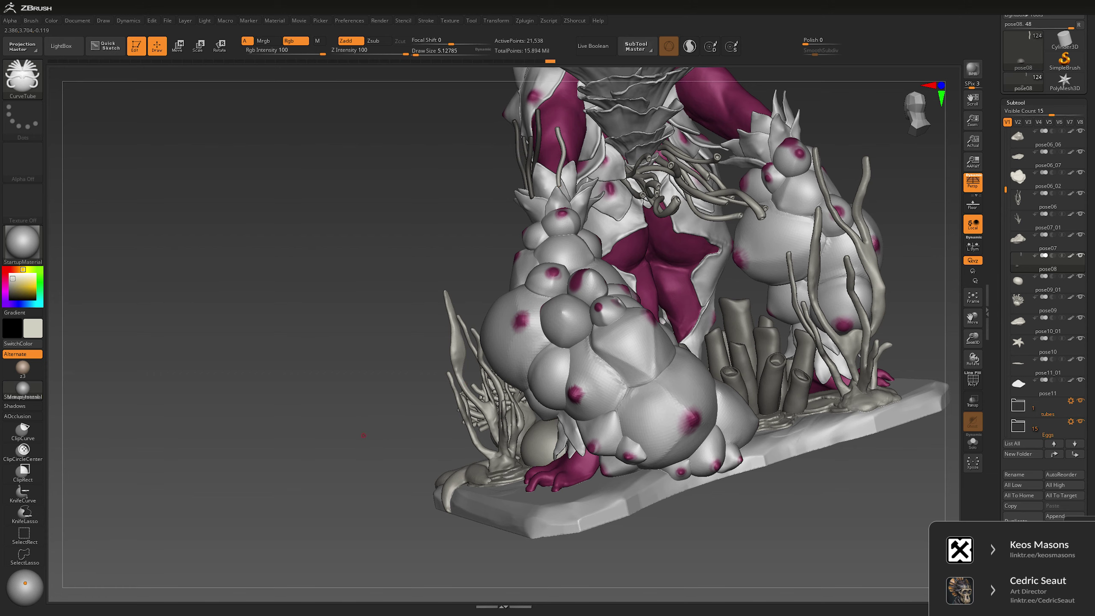
Step: Add more thin CurveTube tendrils along the inner and front edges of the same leafy wrist
drag(363, 435, 533, 234)
drag(619, 132, 580, 186)
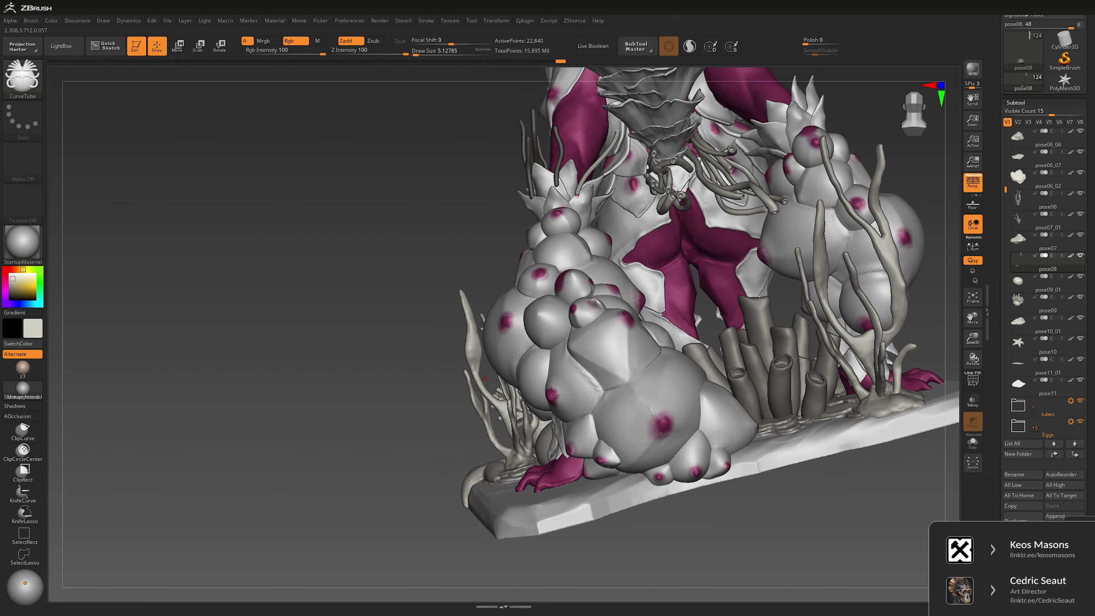
drag(379, 456, 598, 199)
drag(387, 483, 685, 211)
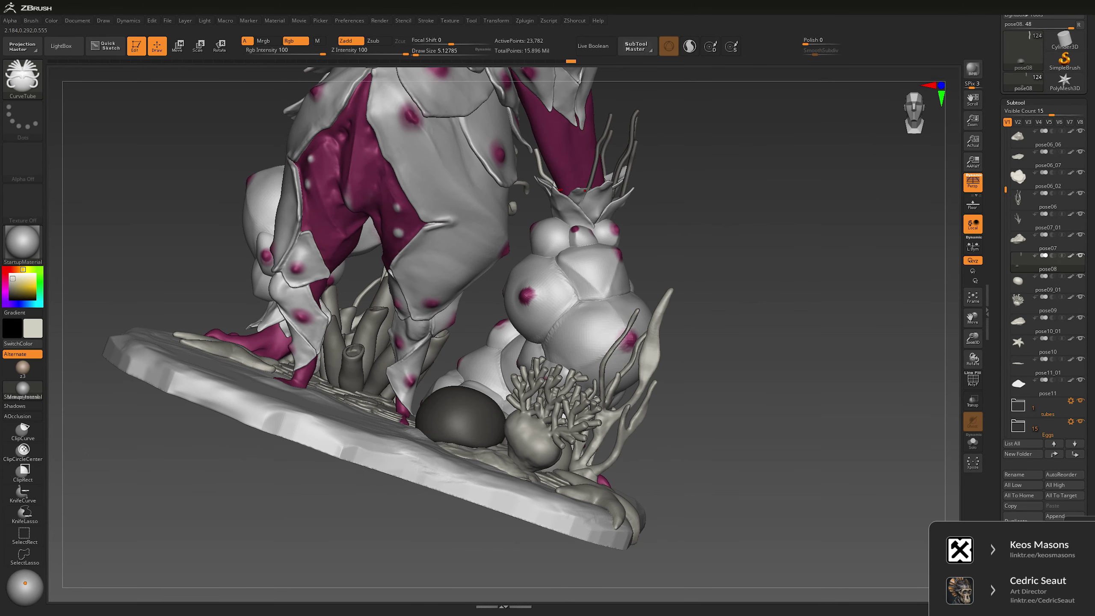
drag(561, 197, 561, 197)
Step: Isolate the egg subtool and split the wrist tendrils off it into their own subtool
click(973, 443)
mouse_move(672, 181)
mouse_down()
mouse_move(628, 144)
mouse_move(433, 244)
mouse_move(707, 206)
mouse_up()
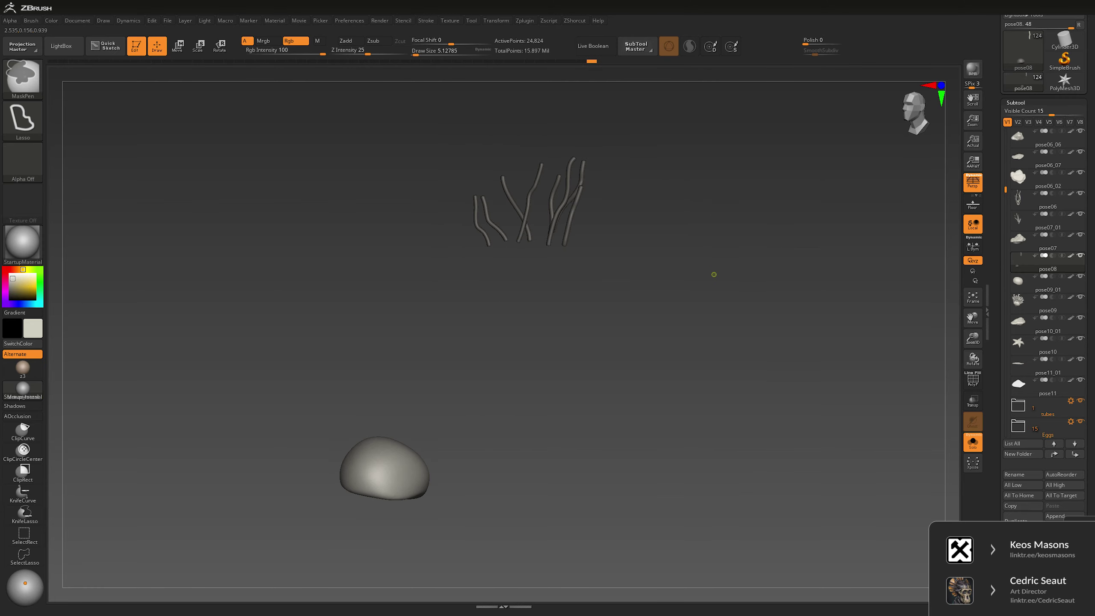
key(ctrl+shift+s)
mouse_move(746, 265)
mouse_down()
mouse_move(772, 254)
mouse_move(661, 279)
mouse_up()
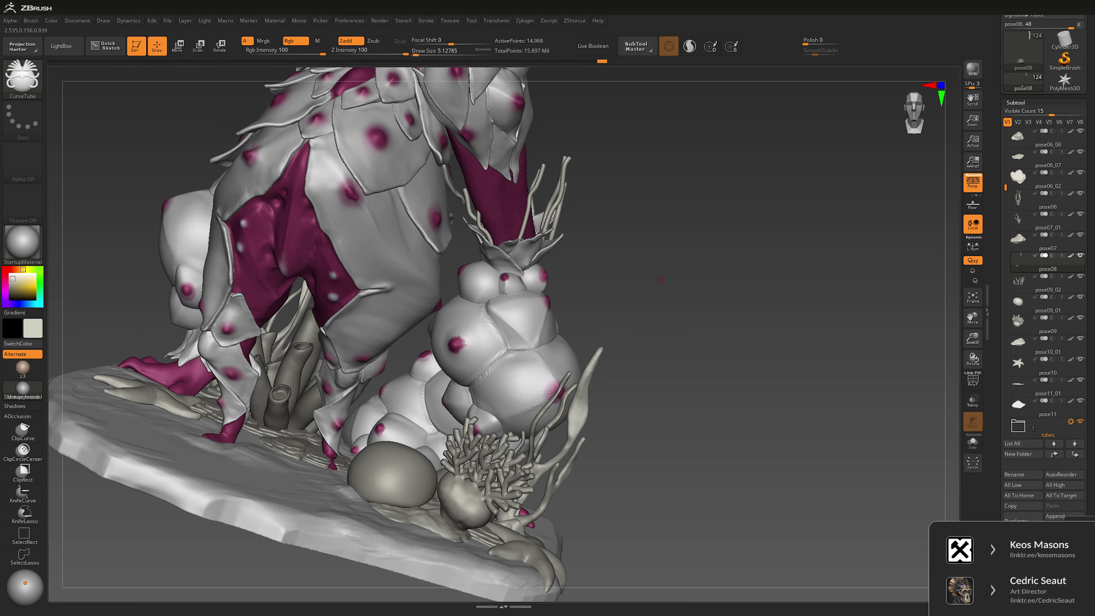
Step: Switch to the Move Topological brush at a draw size of about 292 and make the new tendril subtool active
key(b)
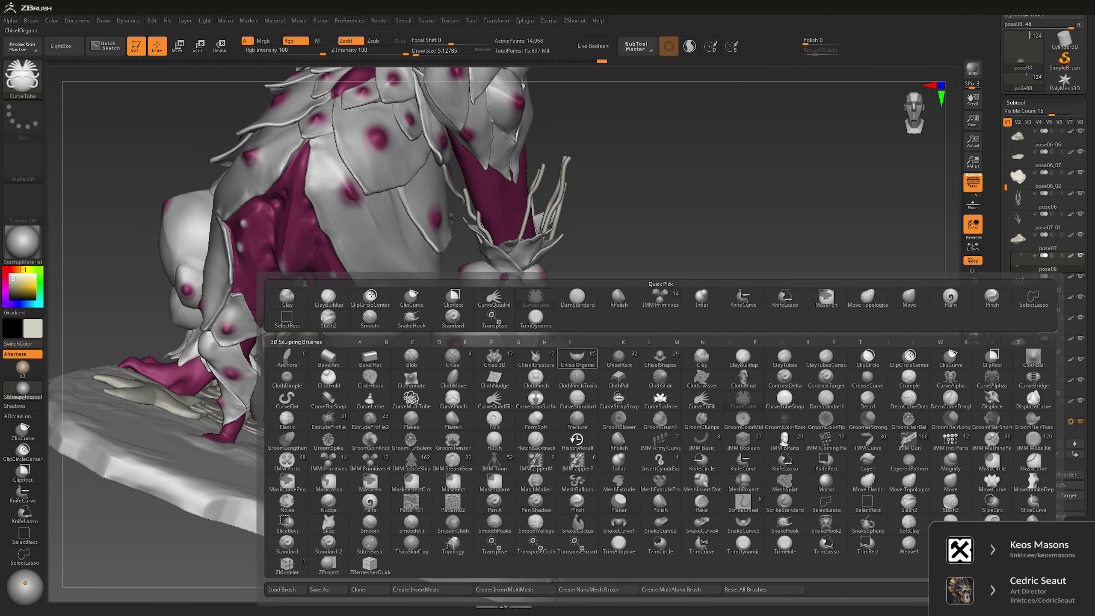
key(b)
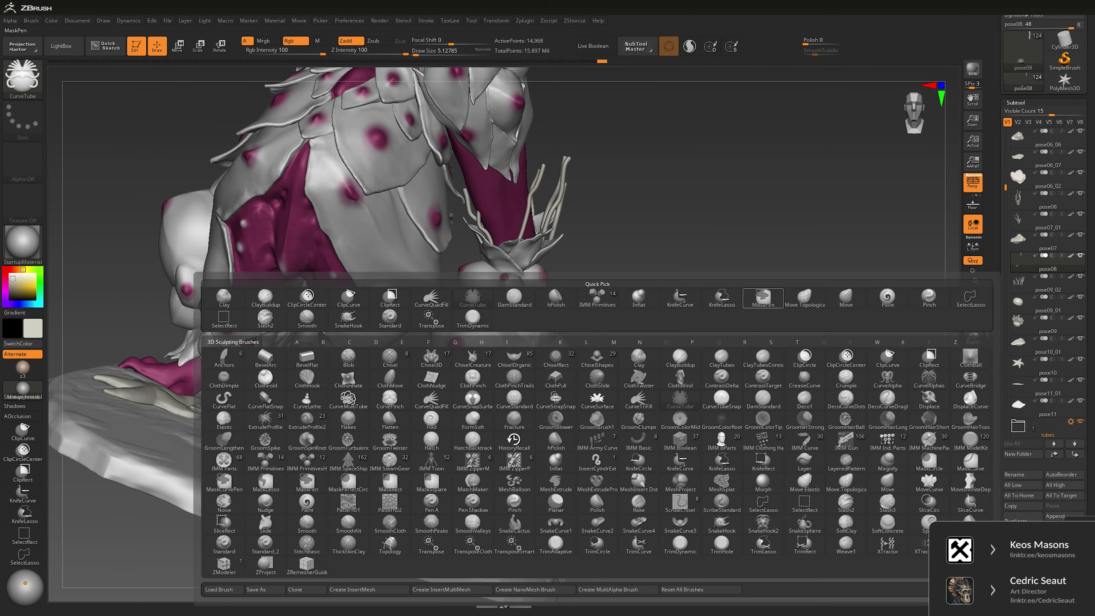
key(m)
key(t)
key(space)
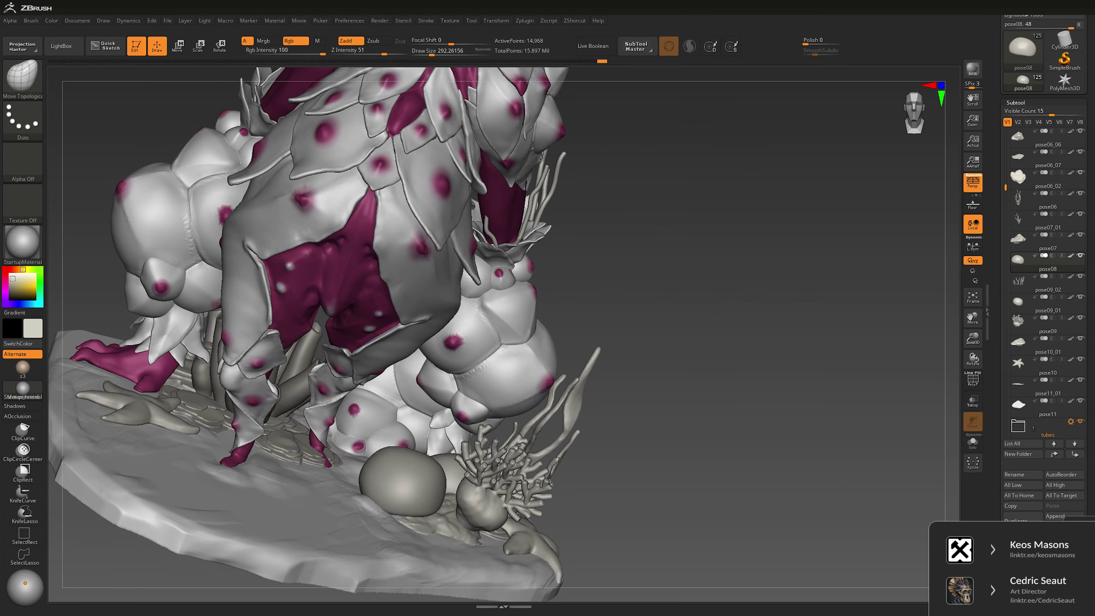
alt+click(521, 235)
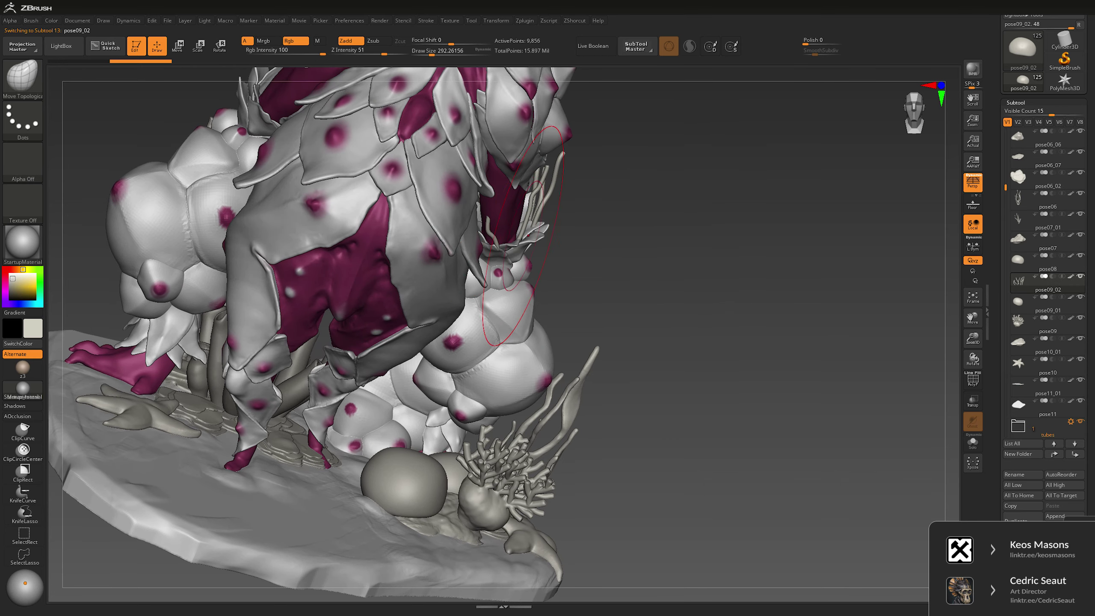
Step: Reposition and bend the tendrils around the leafy wrist from several angles with the Move Topological brush
mouse_move(640, 235)
mouse_down()
mouse_move(431, 235)
mouse_move(537, 214)
mouse_up()
mouse_move(629, 304)
mouse_down()
mouse_move(560, 246)
mouse_move(544, 221)
mouse_move(558, 218)
mouse_up()
drag(636, 200, 595, 229)
drag(659, 177, 564, 203)
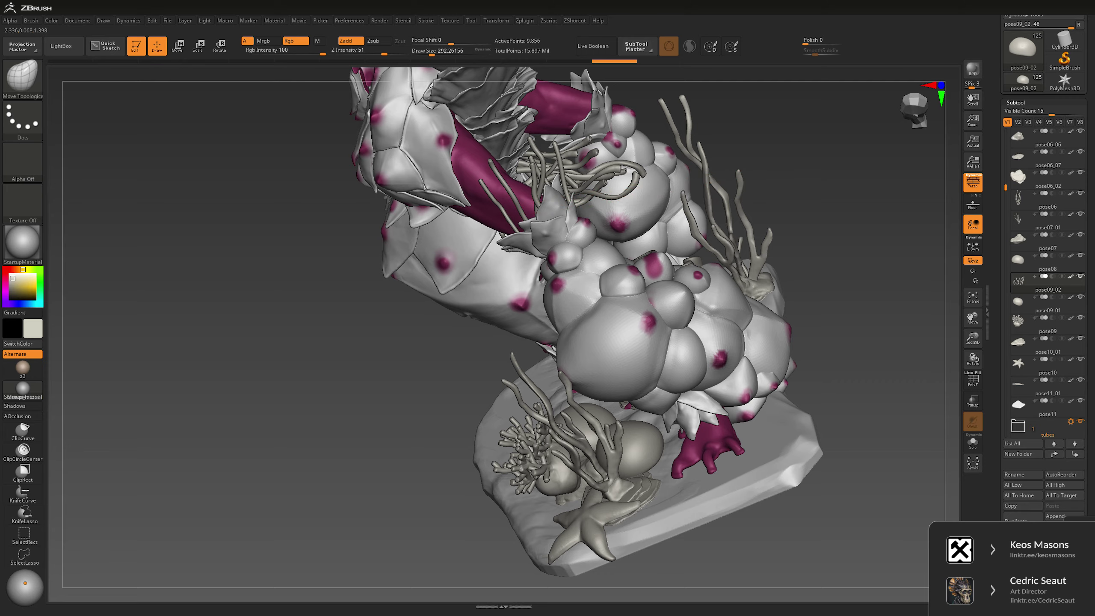
mouse_move(771, 170)
mouse_down()
mouse_move(496, 222)
mouse_move(599, 198)
mouse_up()
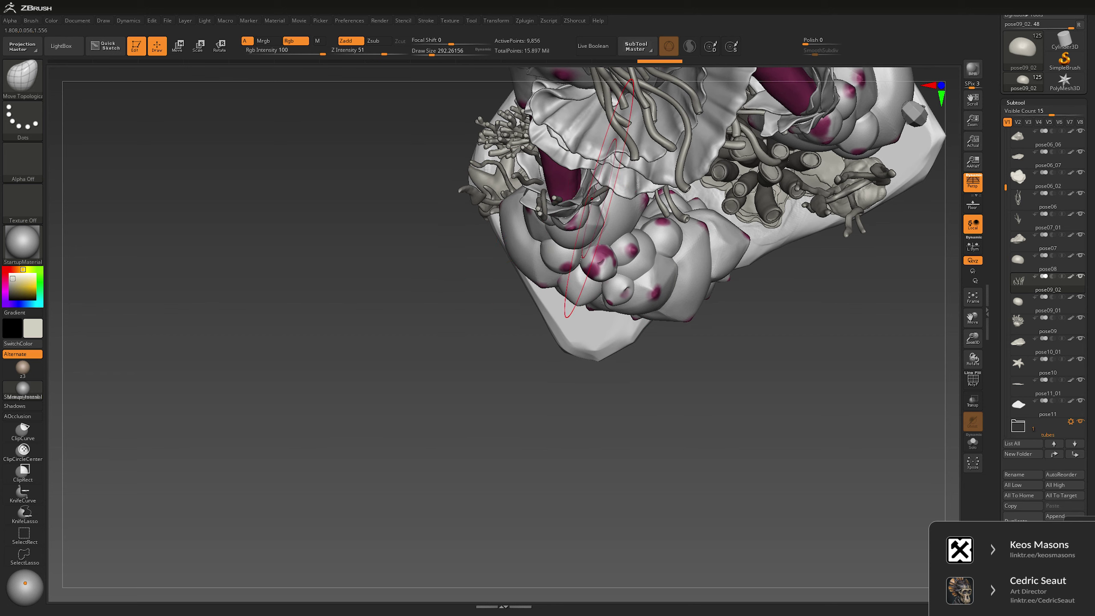
drag(511, 306, 548, 211)
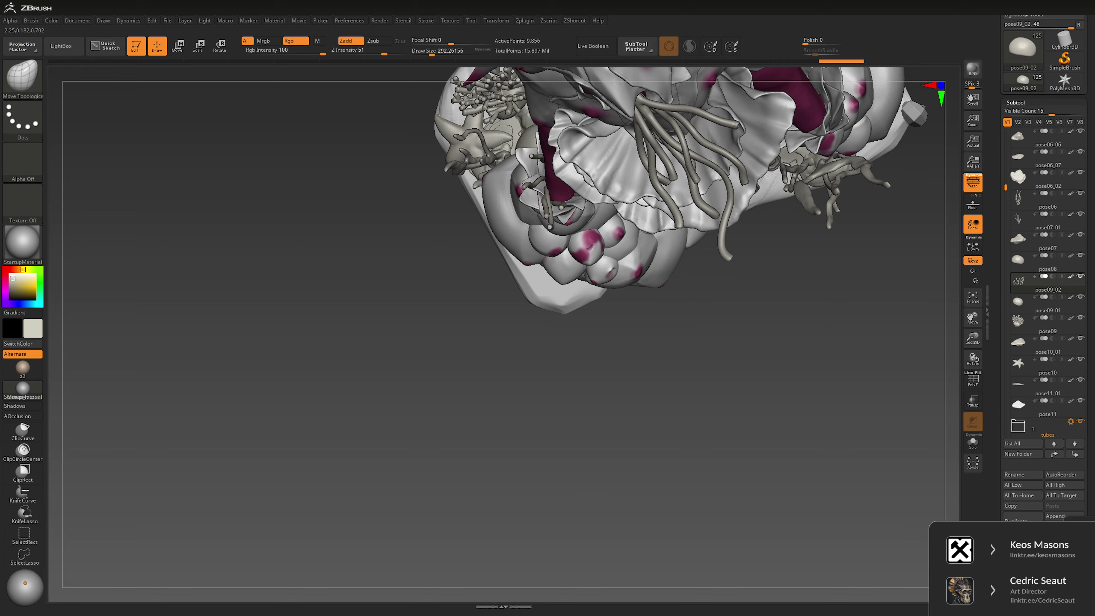
mouse_move(548, 210)
mouse_down()
mouse_move(601, 186)
mouse_move(591, 192)
mouse_up()
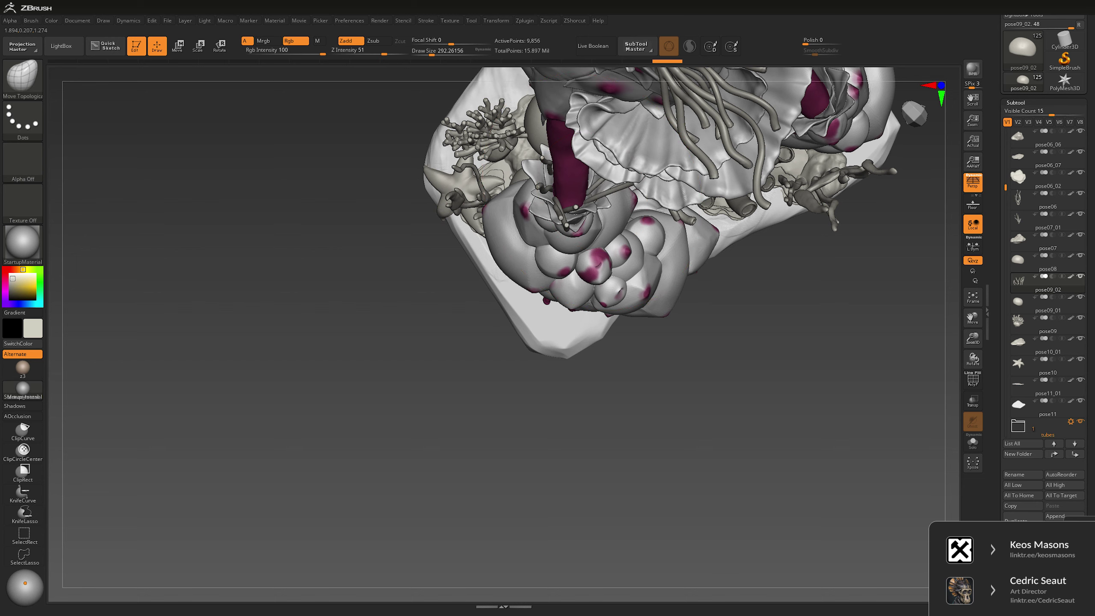
mouse_move(519, 368)
mouse_down()
mouse_move(565, 345)
mouse_move(495, 366)
mouse_move(422, 469)
mouse_move(755, 234)
mouse_move(771, 259)
mouse_move(762, 258)
mouse_up()
Step: Remesh the tendrils with DynaMesh at resolution 256 and reduce the draw size to about 113
key(space)
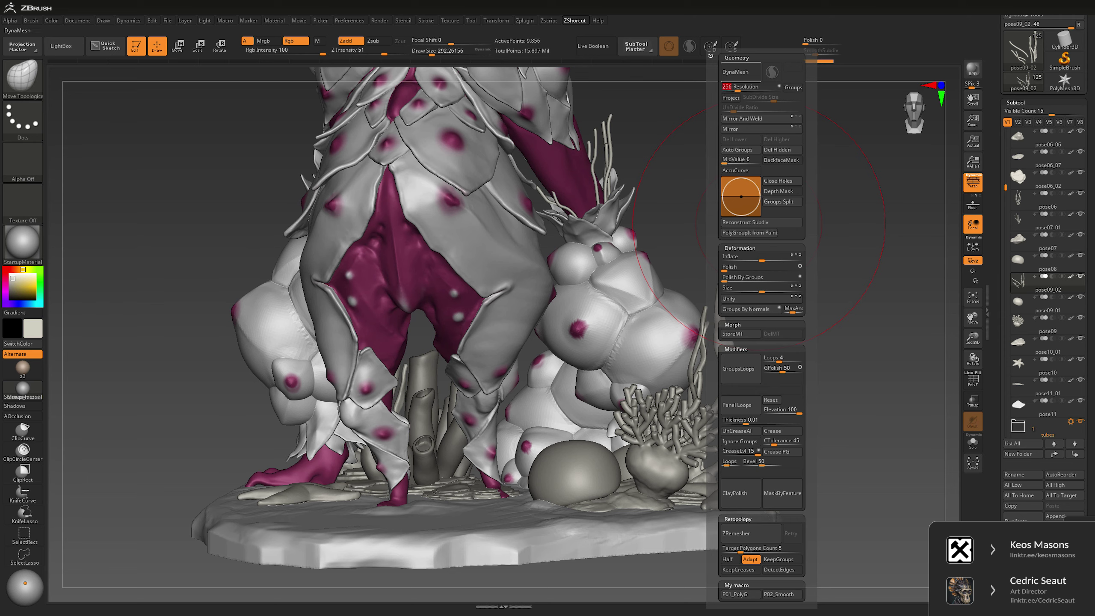
drag(733, 222, 681, 220)
key(space)
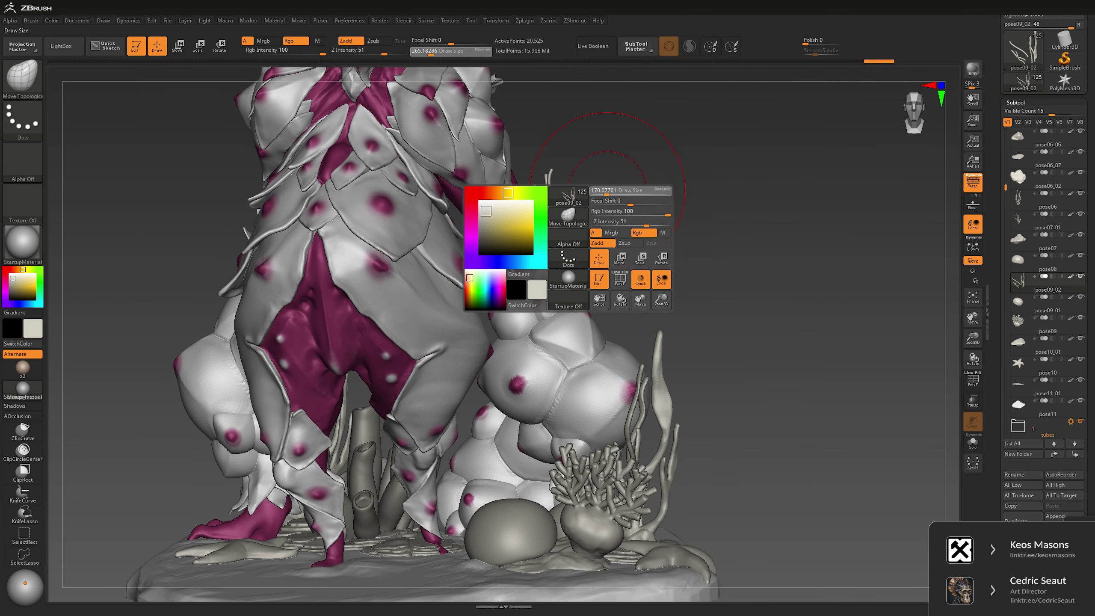
mouse_move(587, 243)
mouse_down()
mouse_move(539, 276)
mouse_move(672, 276)
mouse_move(624, 276)
mouse_move(625, 241)
mouse_up()
key(b)
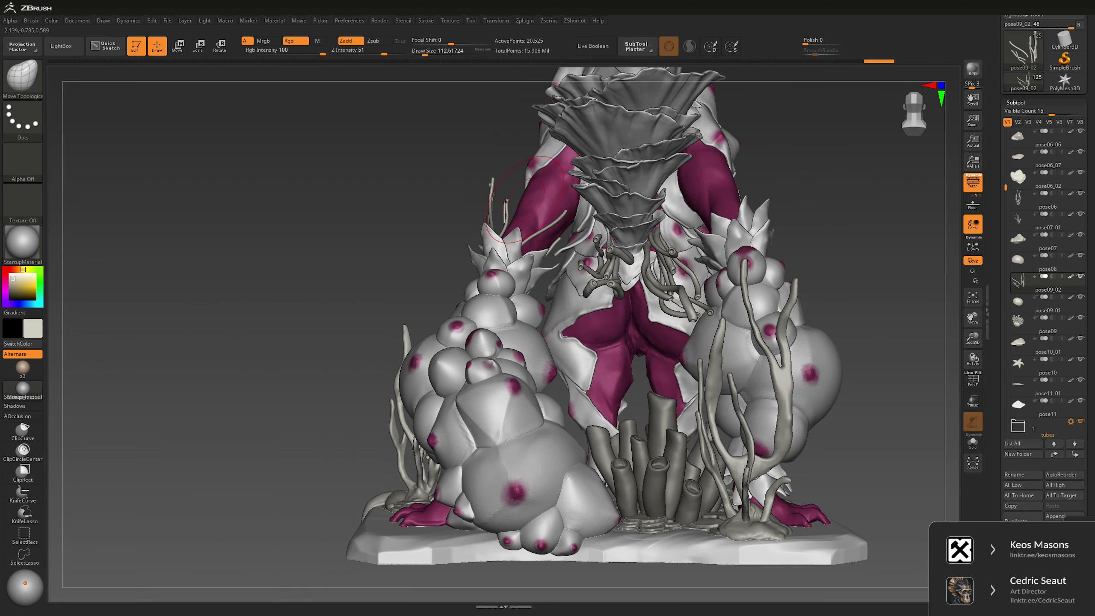
Step: Refine the curves of individual tendrils from the back and side using Move Topological at draw sizes of about 54 to 81
key(space)
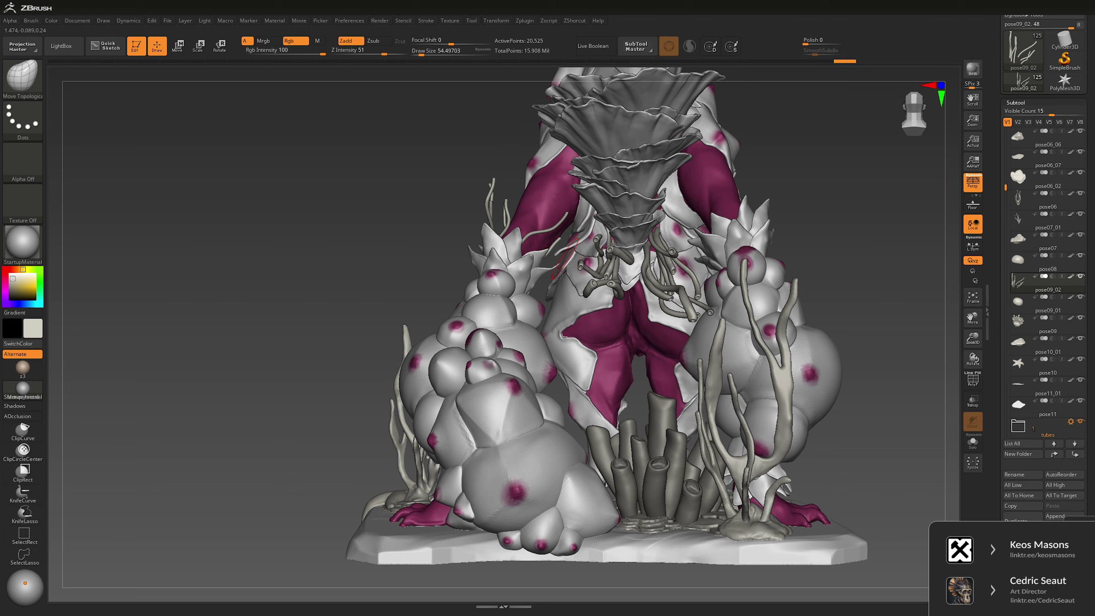
drag(389, 281, 494, 268)
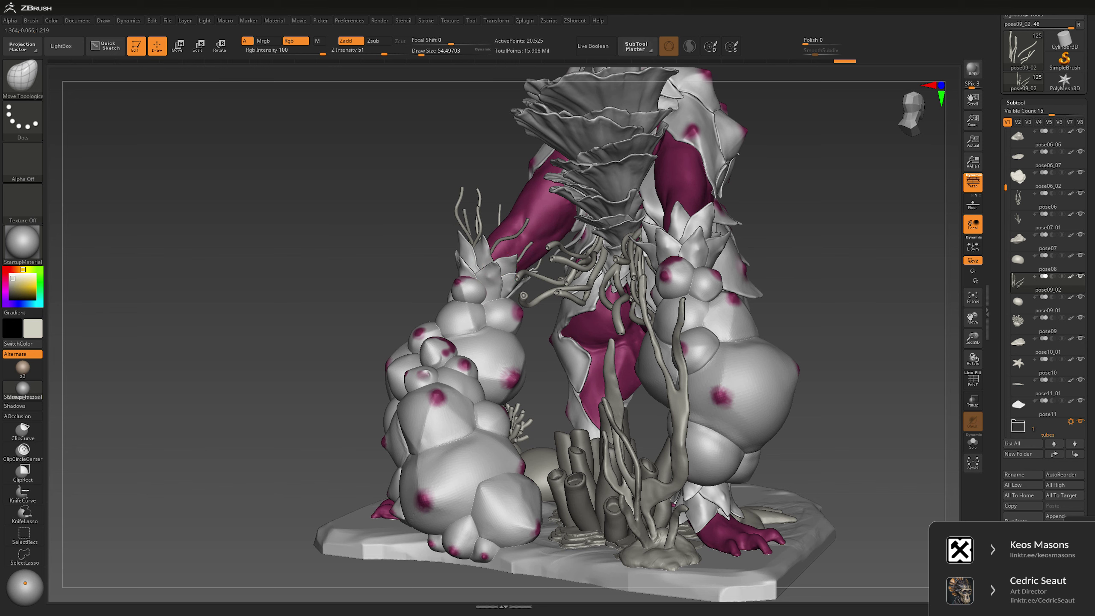
mouse_move(501, 168)
mouse_down()
mouse_move(698, 153)
mouse_move(569, 176)
mouse_up()
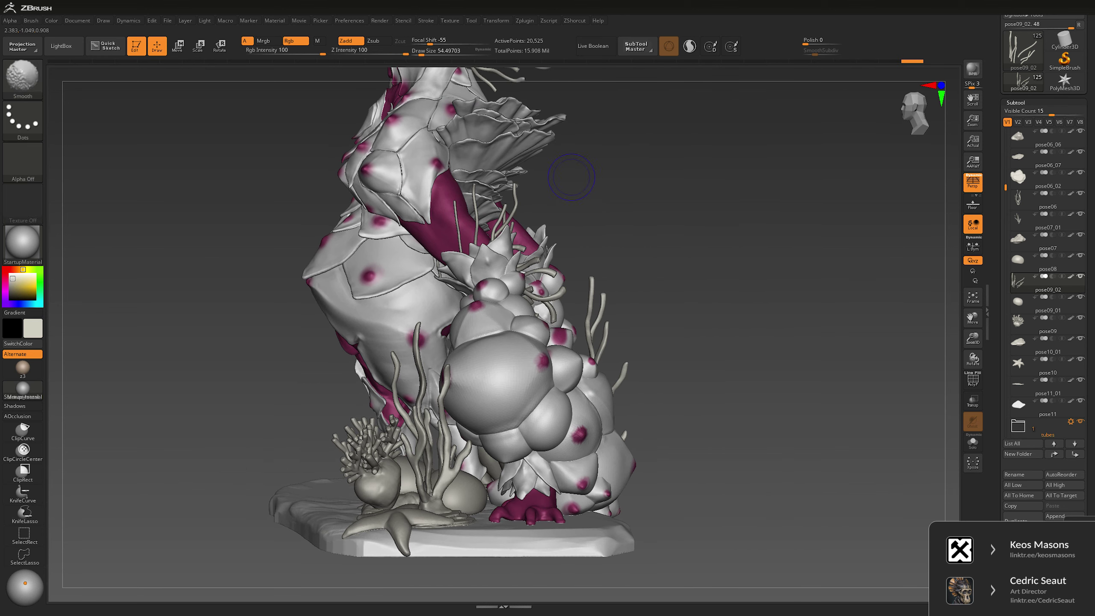
key(])
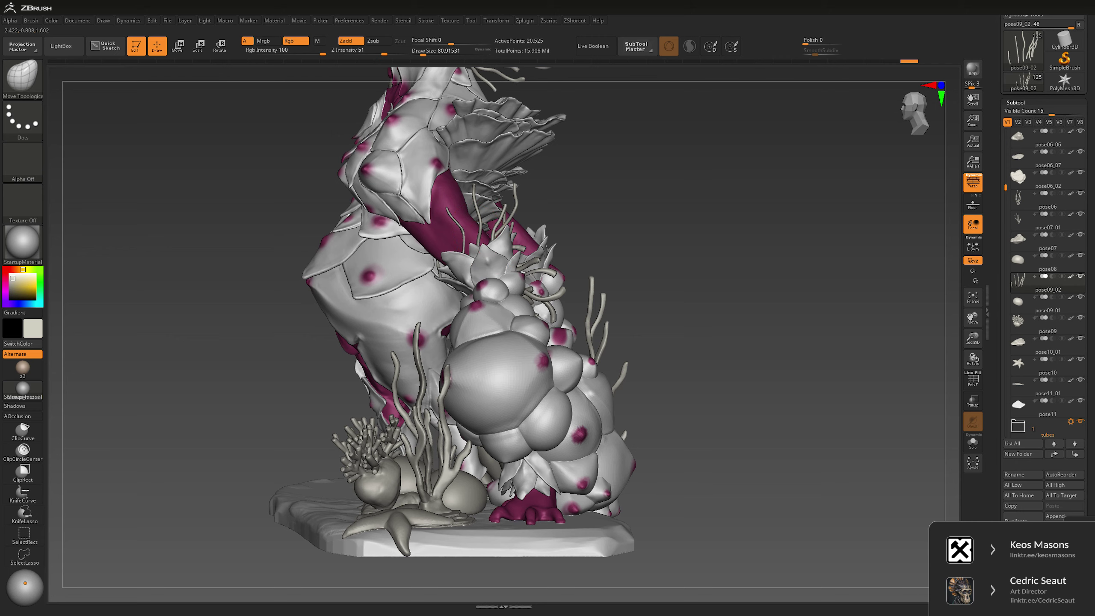
mouse_move(490, 241)
right_down()
mouse_move(435, 272)
mouse_move(456, 246)
mouse_move(453, 233)
mouse_move(532, 203)
right_up()
Step: Ghost the surrounding subtools and adjust the tendrils' spread above the wrist with Move Topological at a draw size of about 150
key(ctrl+shift+t)
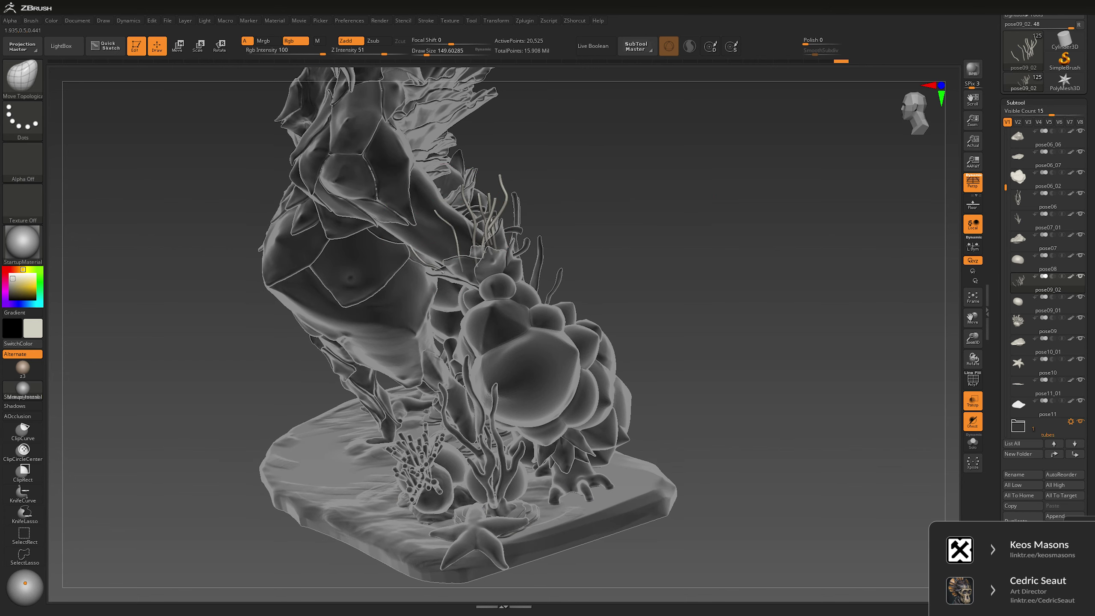
right_drag(474, 251, 415, 240)
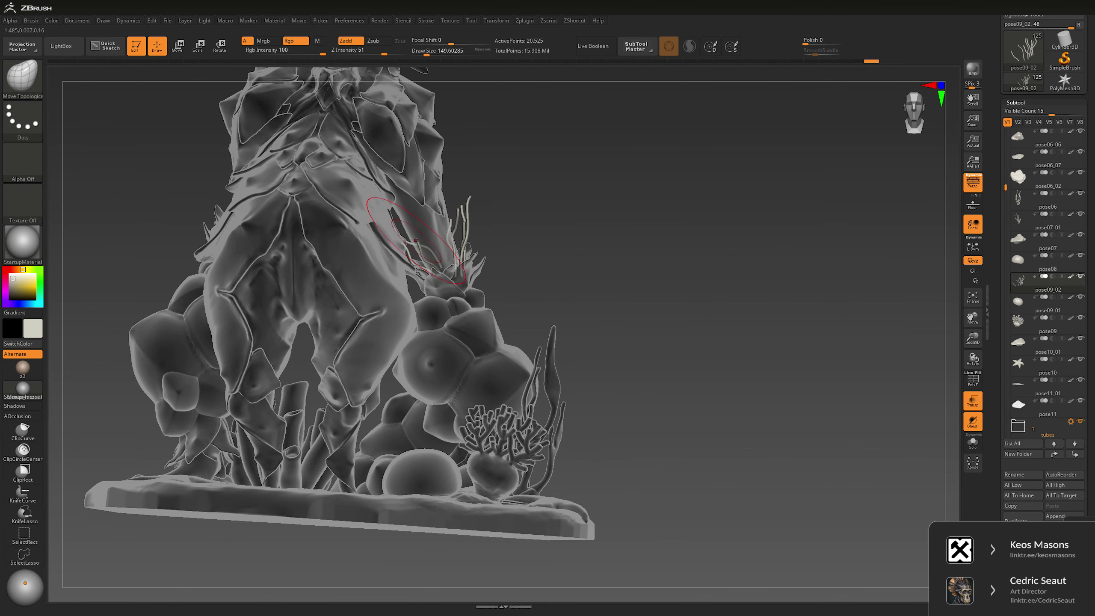
mouse_move(561, 202)
right_down()
mouse_move(586, 203)
mouse_move(569, 202)
right_up()
right_drag(464, 268, 455, 269)
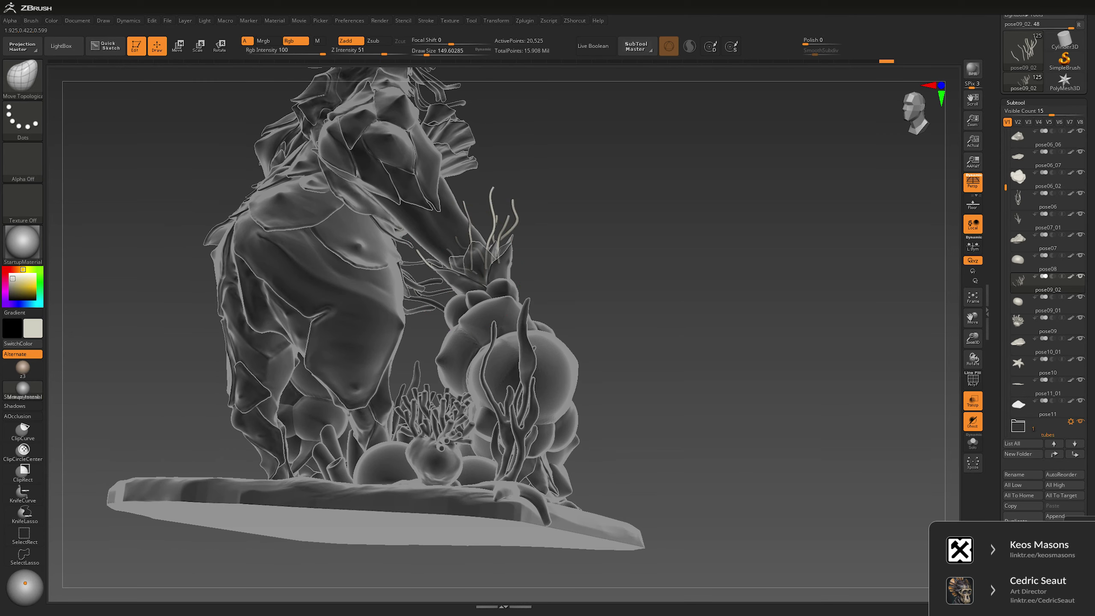
right_drag(612, 188, 599, 191)
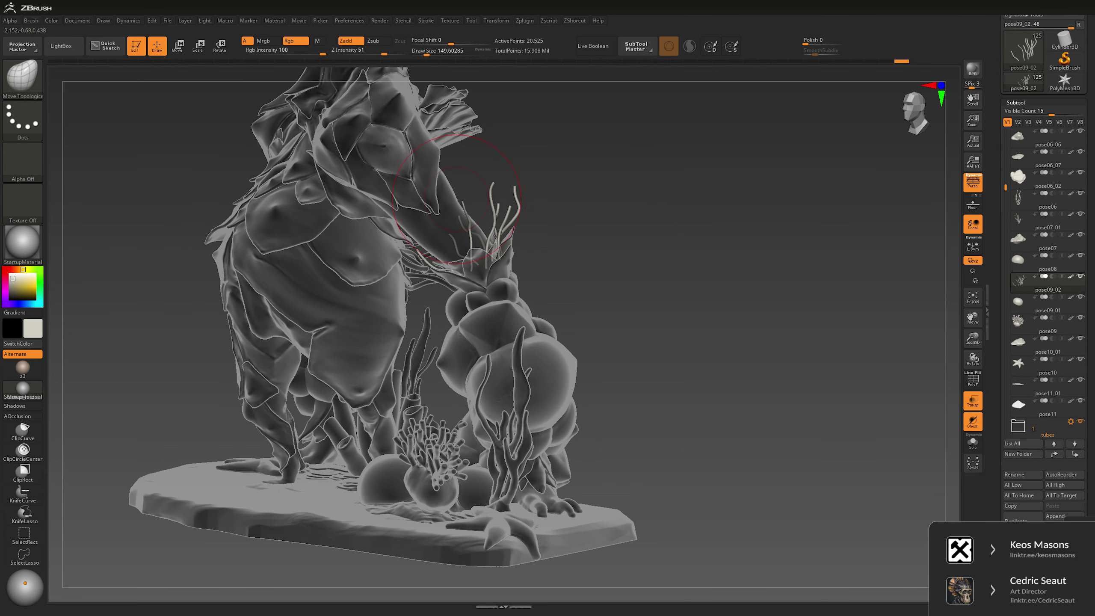
Step: Thicken the tendrils with the Inflat brush at a draw size of about 24.8 and Z Intensity 10
key(b)
key(i)
key(n)
key(space)
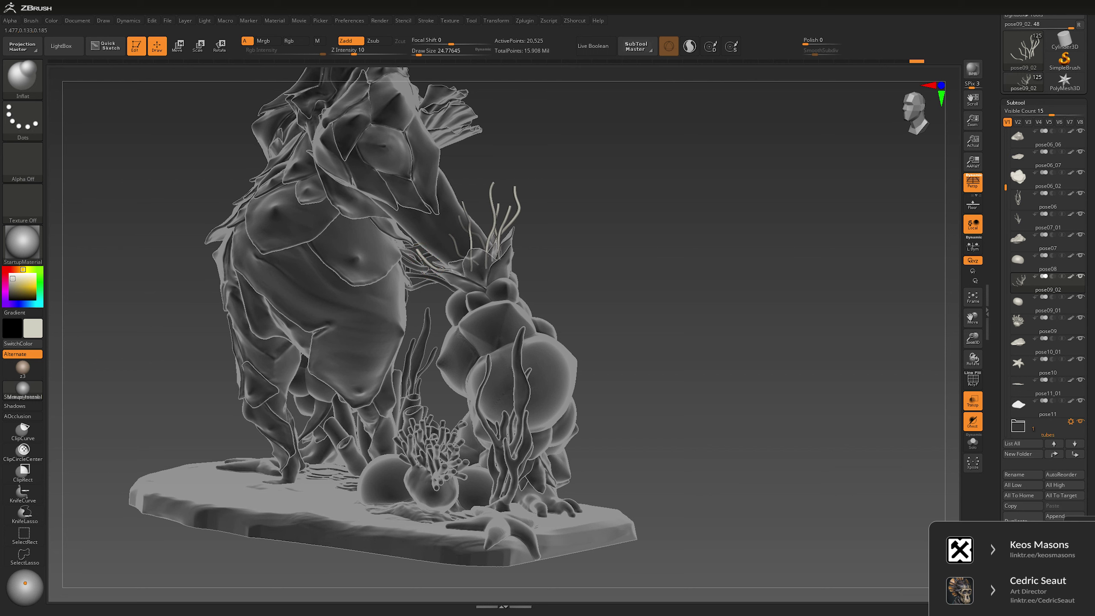
right_drag(480, 199, 454, 233)
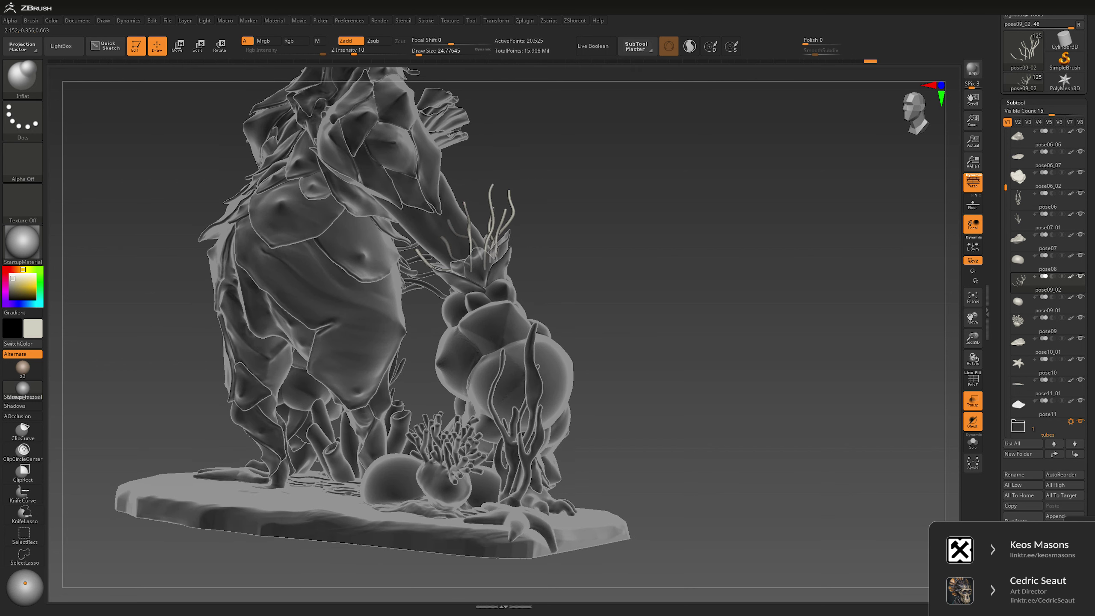
right_drag(452, 260, 487, 241)
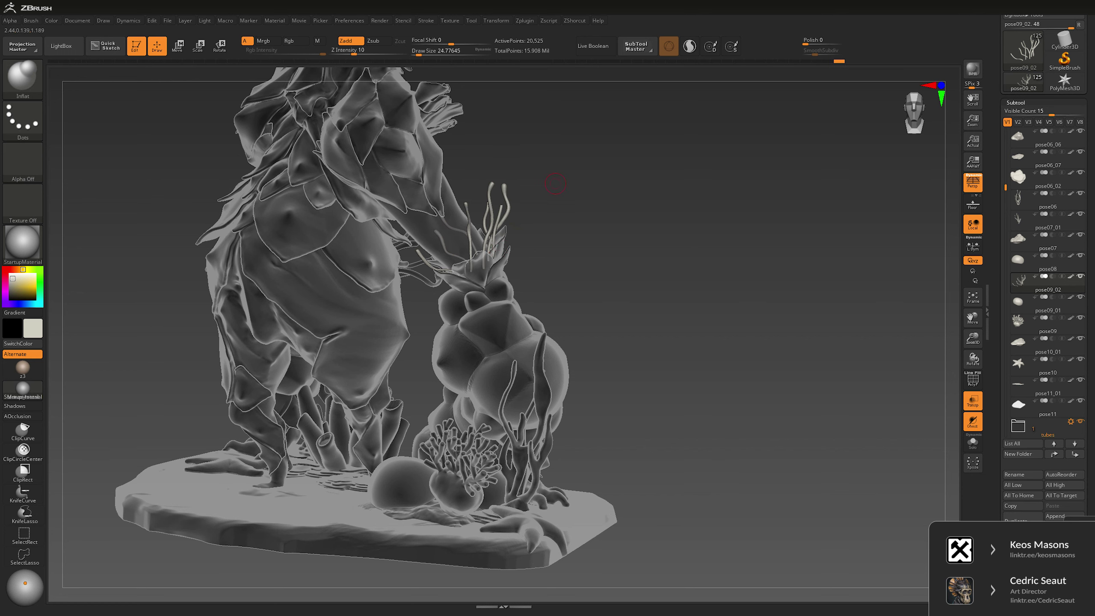
mouse_move(555, 183)
right_down()
mouse_move(483, 223)
mouse_move(532, 203)
mouse_move(511, 197)
mouse_move(474, 285)
mouse_move(388, 376)
right_up()
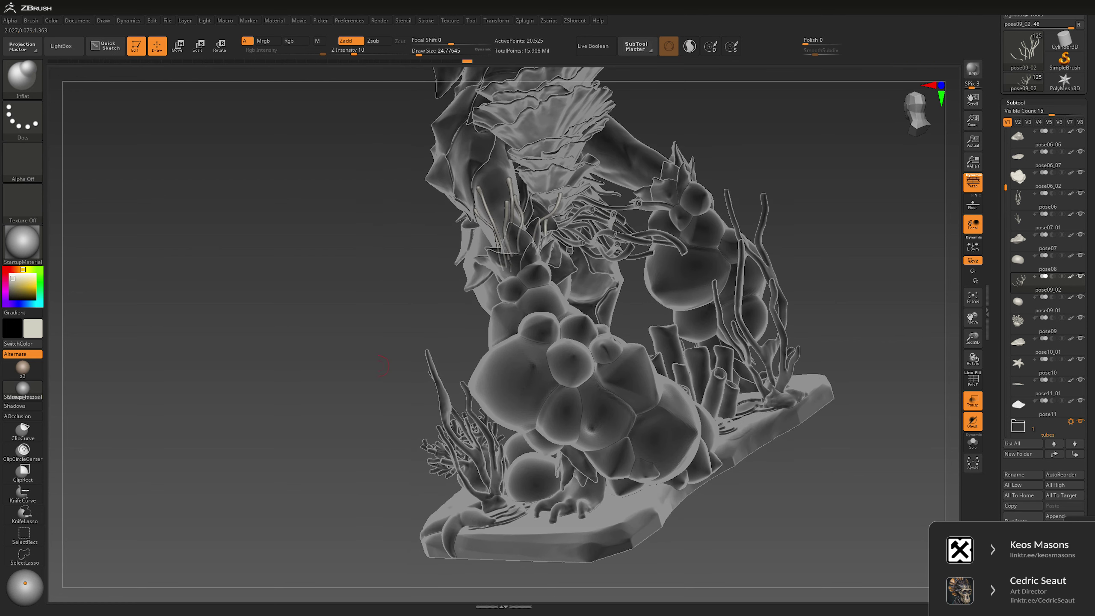
Step: Turn off the ghosted transparency and keep the Inflat brush active for the tendrils
key(ctrl+shift+t)
right_drag(767, 238, 835, 210)
key(b)
key(i)
key(n)
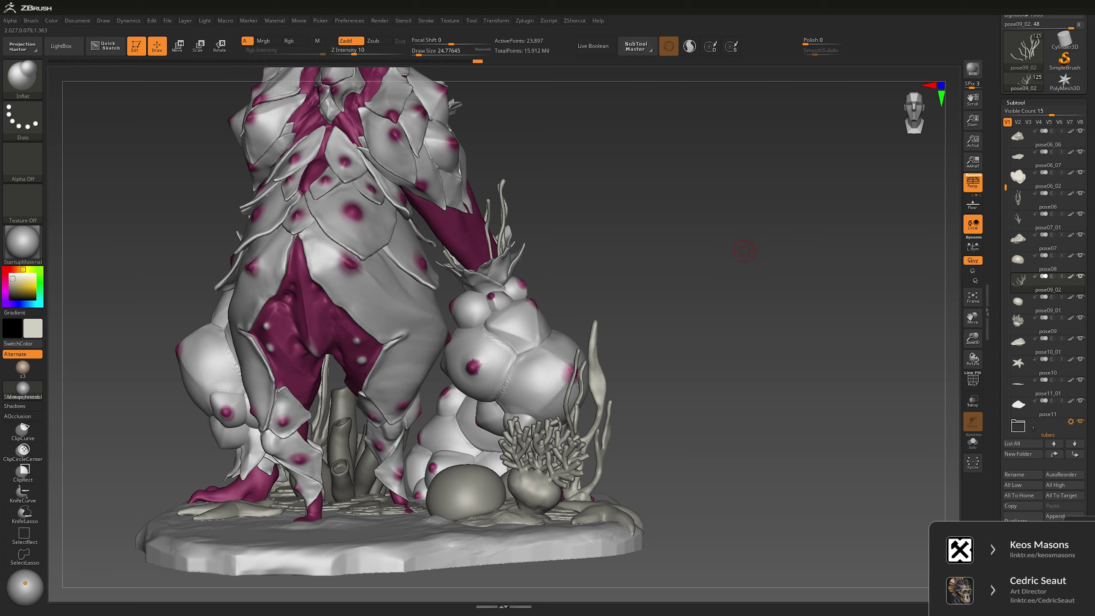
Step: Solo the tendril subtool and isolate the two tendrils that cross each other
mouse_move(745, 251)
right_down()
mouse_move(724, 258)
mouse_move(672, 327)
mouse_move(709, 264)
mouse_move(733, 248)
mouse_move(673, 294)
right_up()
key(ctrl+shift+s)
key(space)
key(ctrl+shift)
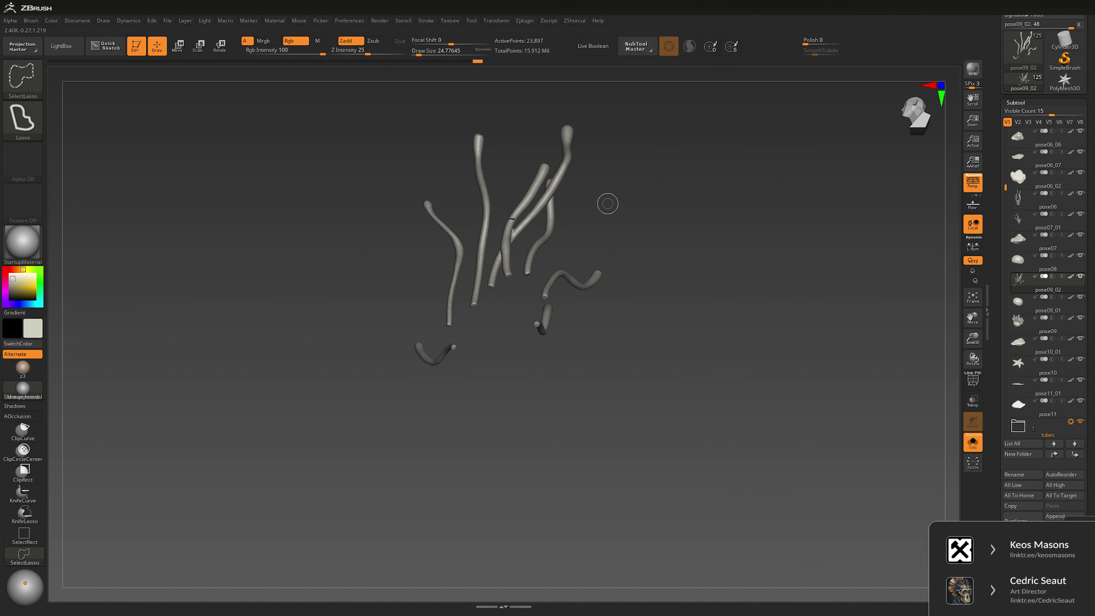
click(25, 534)
ctrl+shift+click(550, 222)
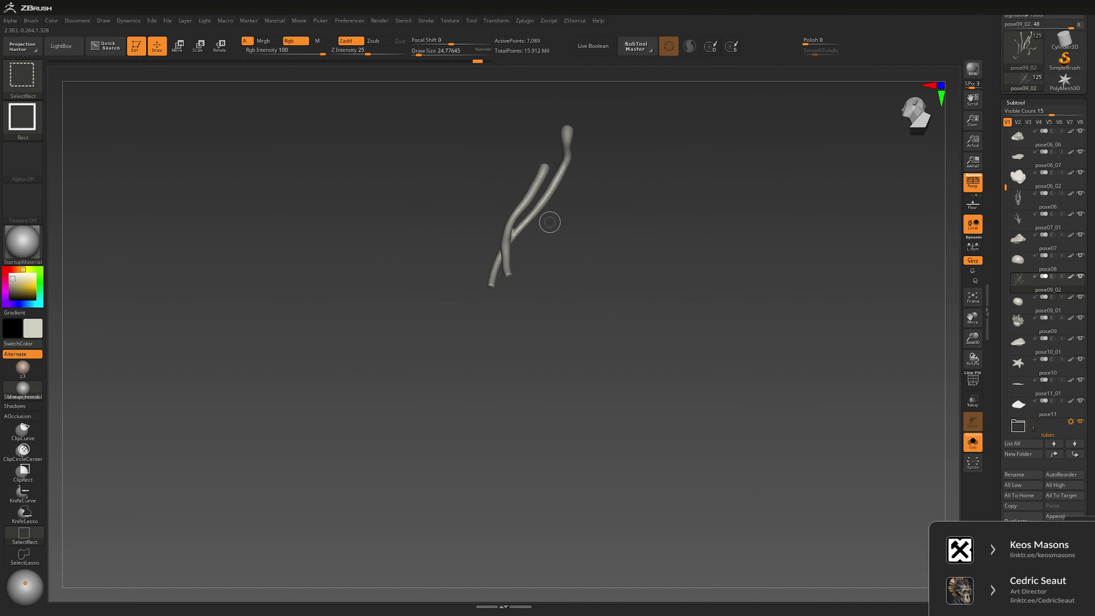
mouse_move(549, 222)
right_down()
mouse_move(576, 205)
mouse_move(444, 213)
right_up()
Step: Draw lasso masks over the overlapping areas of the two isolated tendrils from different sides
key(ctrl)
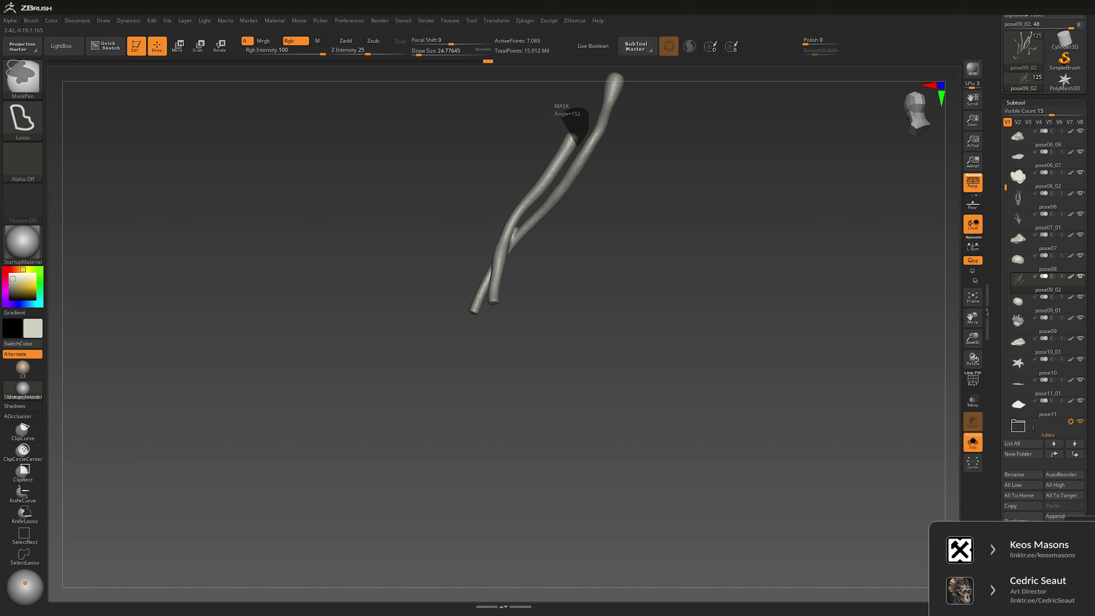
ctrl+drag(576, 142, 515, 228)
mouse_move(555, 130)
right_down()
mouse_move(522, 223)
mouse_move(496, 259)
mouse_move(502, 271)
right_up()
key(ctrl)
key(ctrl)
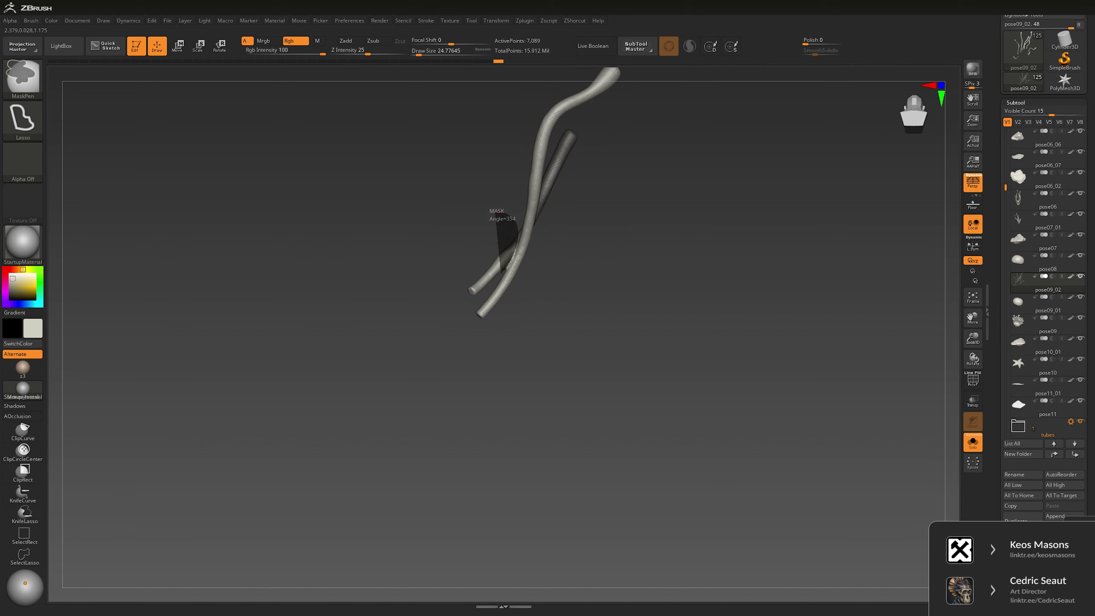
ctrl+drag(506, 233, 459, 296)
right_drag(518, 216, 556, 233)
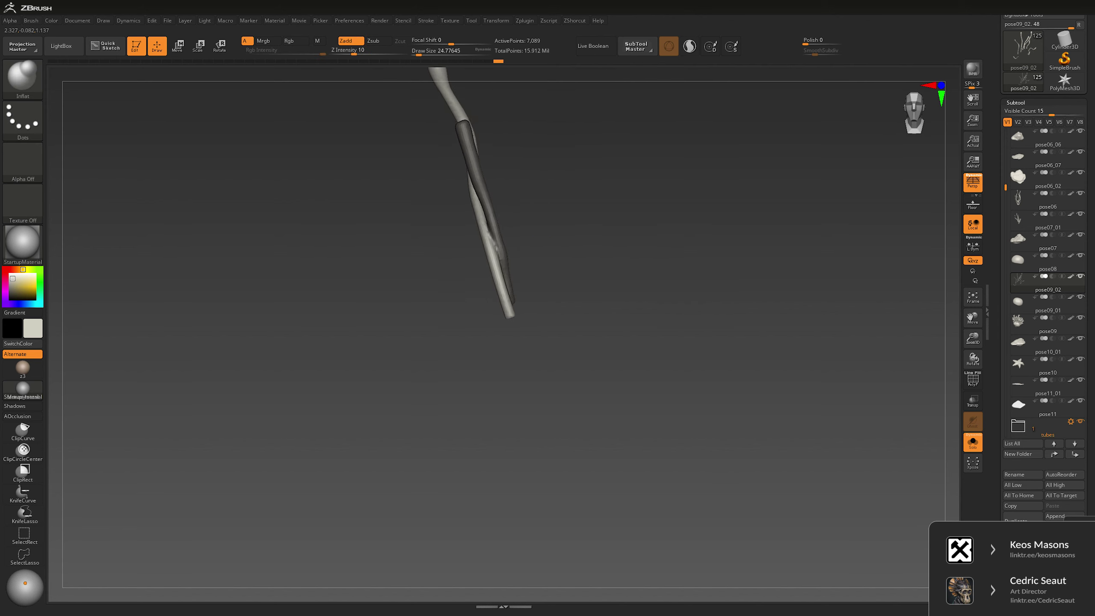
key(ctrl)
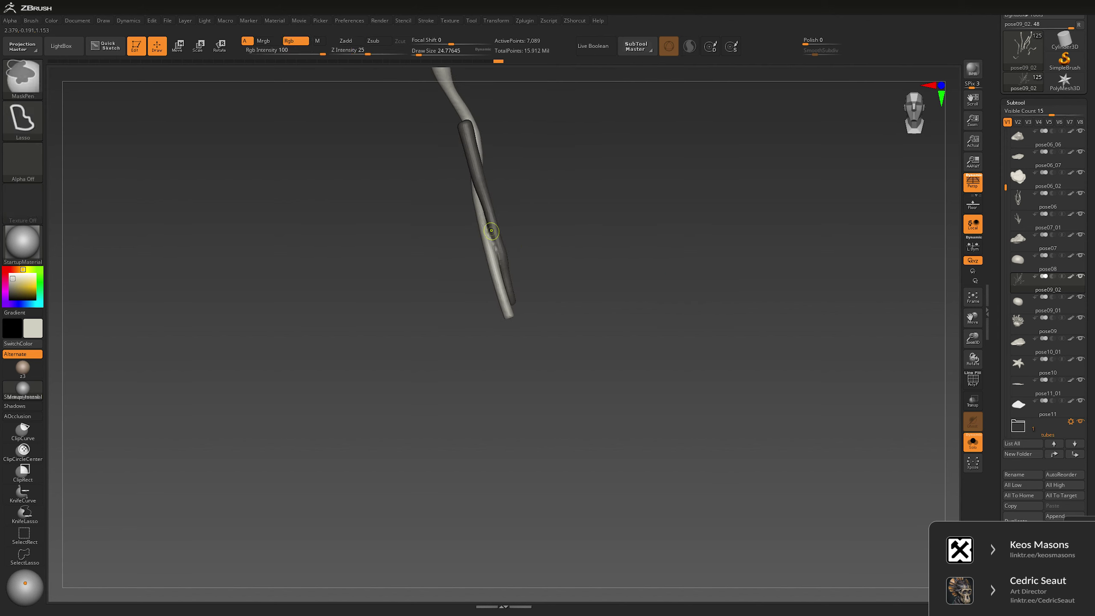
Step: Unhide all the tendrils, display their polygroups, and DynaMesh them at resolution 304 with Groups enabled
ctrl+shift+click(669, 298)
click(669, 45)
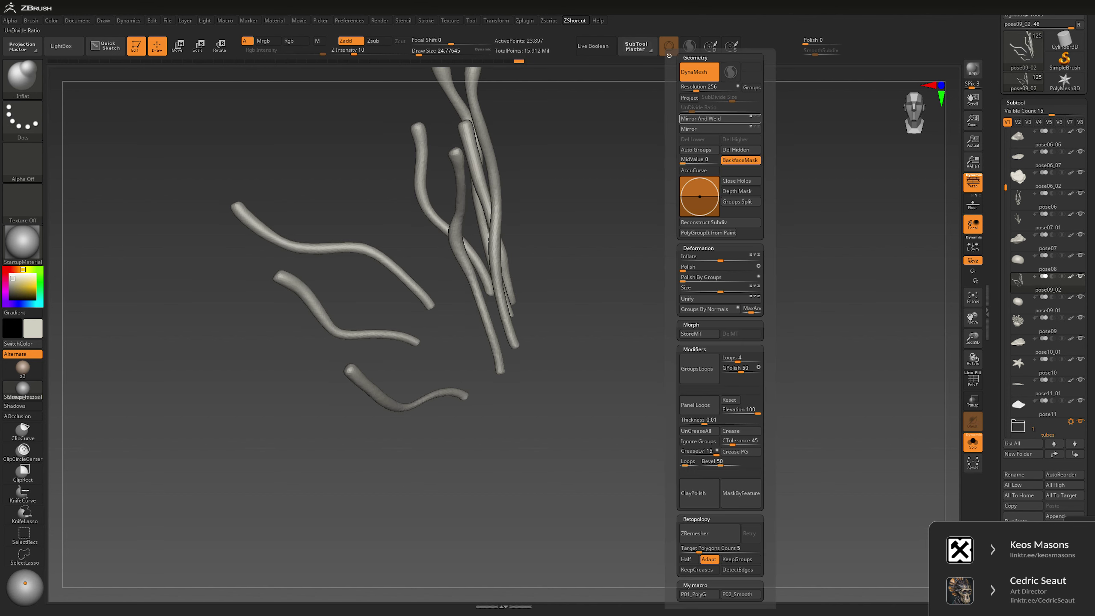
mouse_move(611, 250)
right_down()
mouse_move(496, 261)
mouse_move(721, 271)
right_up()
key(shift+f)
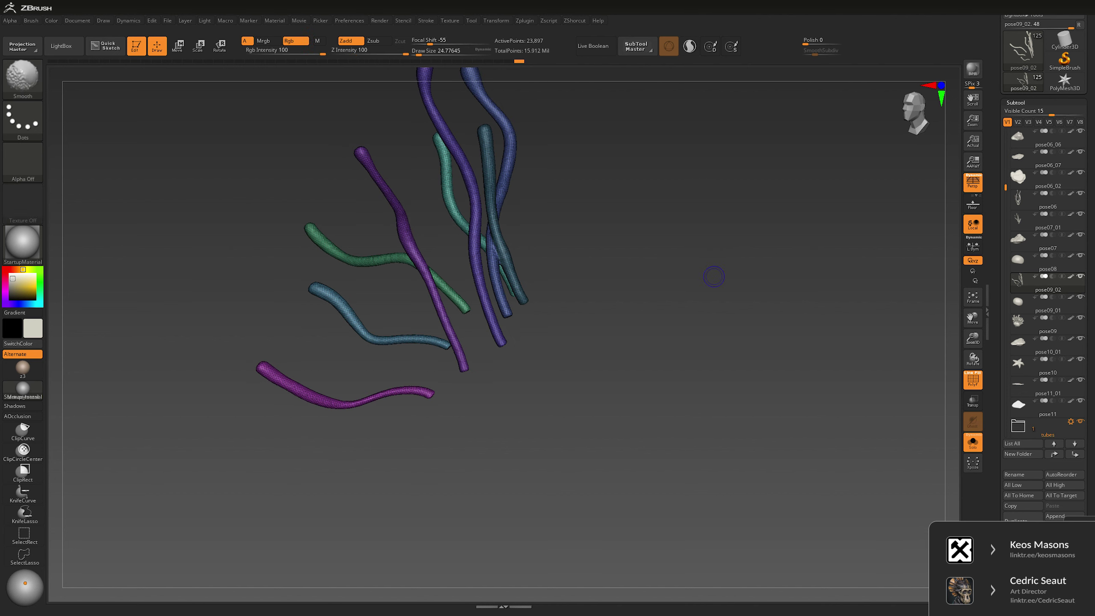
click(669, 45)
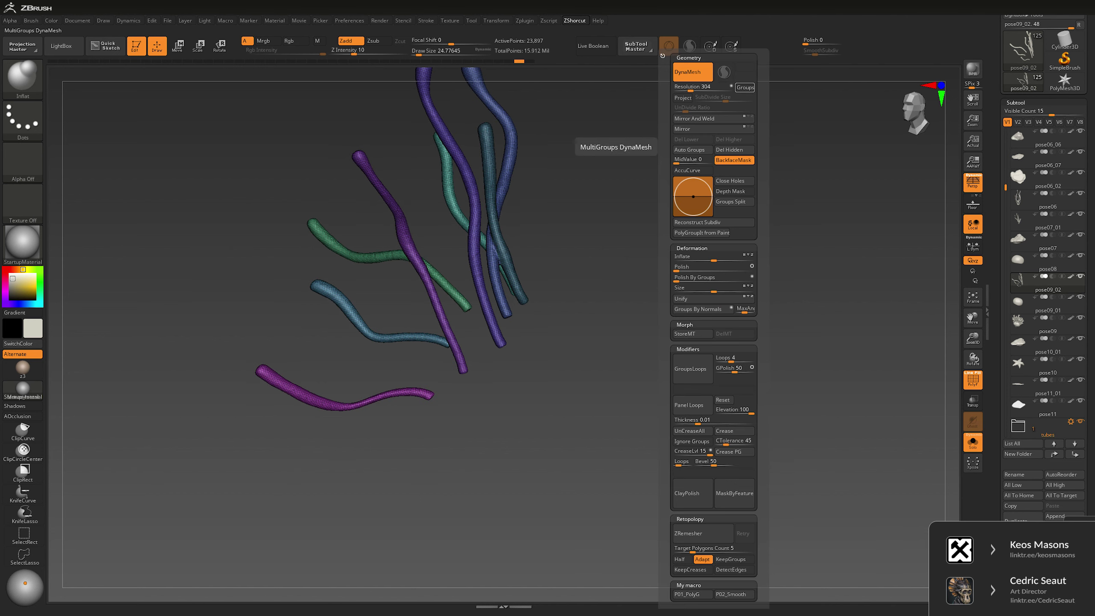
click(745, 87)
ctrl+drag(622, 329, 631, 337)
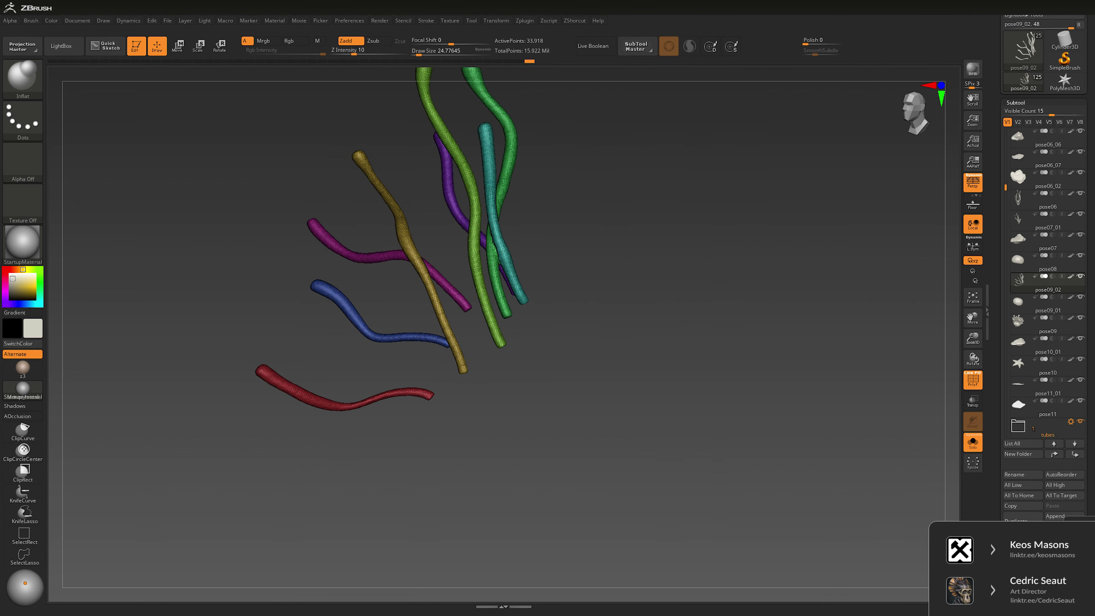
Step: Isolate the crossing tendrils one at a time to inspect their remeshed surfaces, and restore the full set
ctrl+shift+click(508, 251)
shift+right_drag(558, 225, 500, 264)
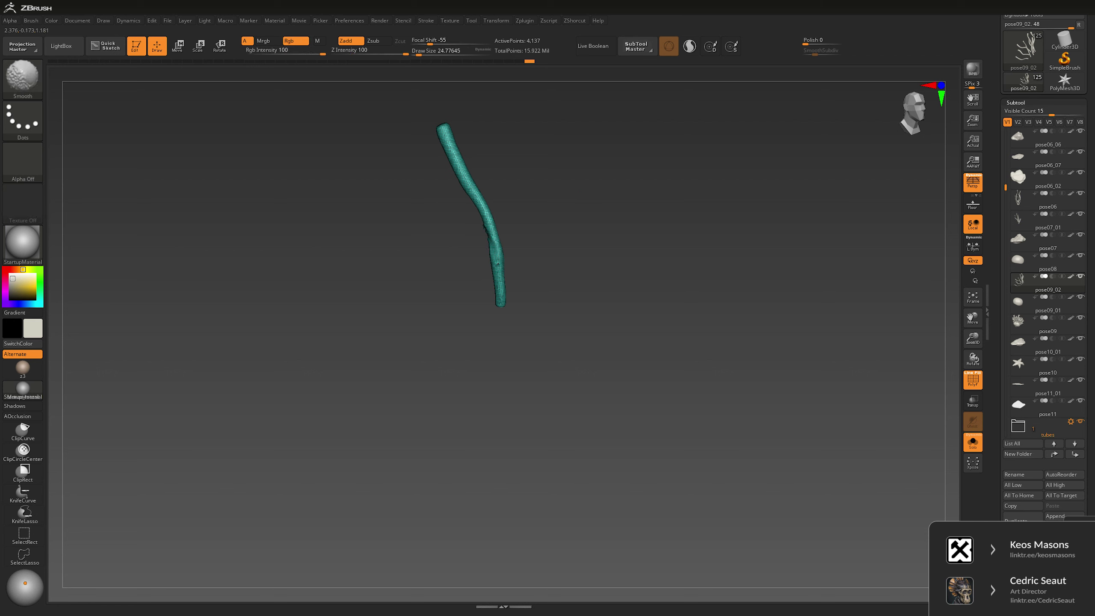
ctrl+shift+click(625, 245)
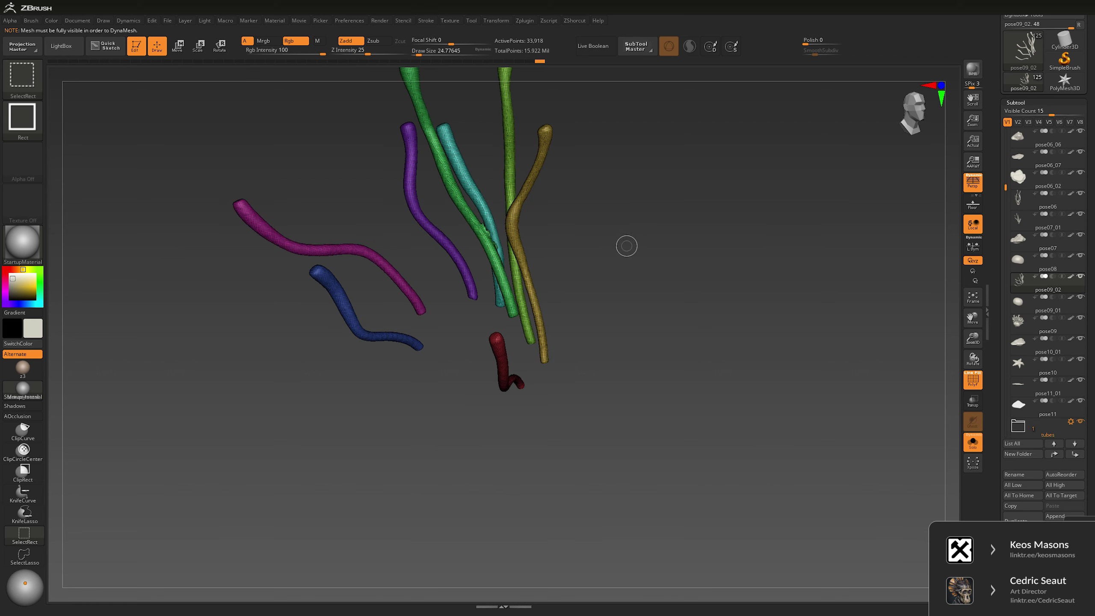
right_drag(626, 245, 597, 130)
ctrl+shift+click(487, 215)
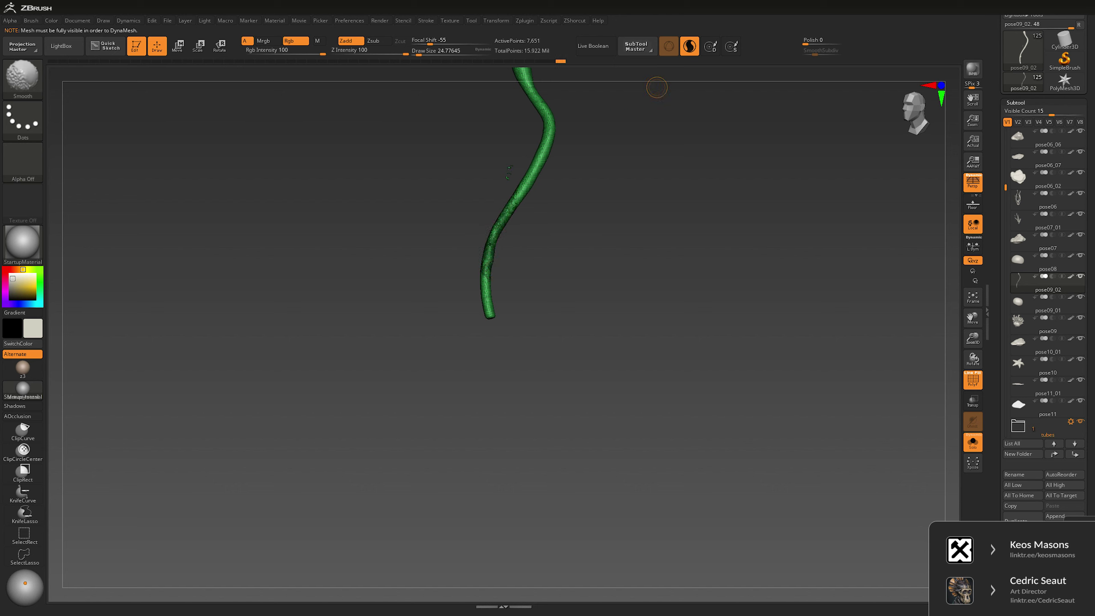
right_drag(657, 88, 672, 278)
ctrl+shift+click(693, 218)
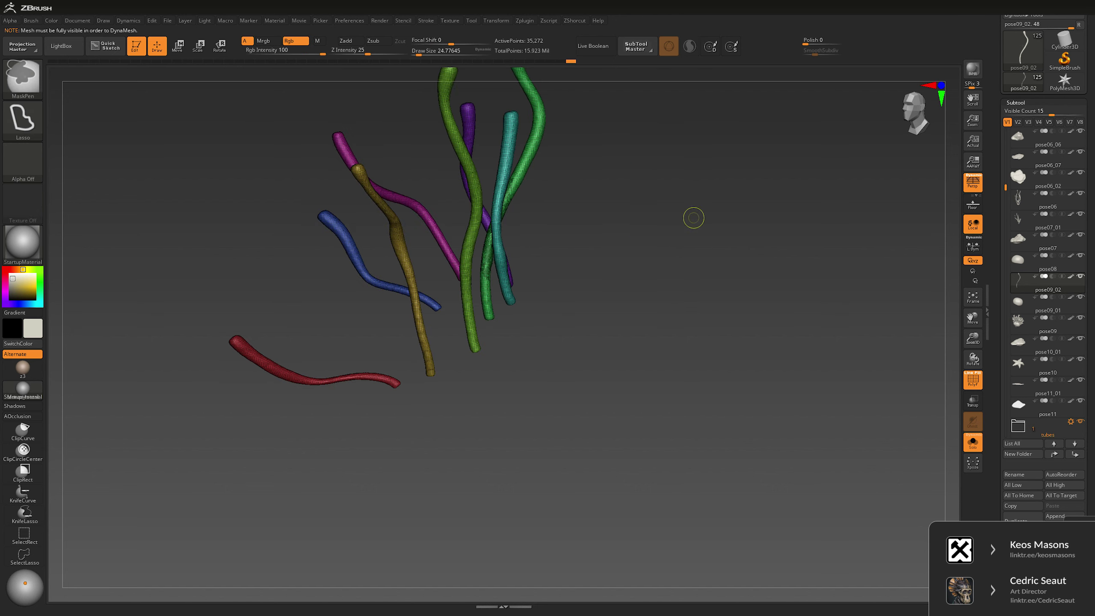
Step: Update the DynaMesh on the full set of tendrils and turn off Solo to bring back the figure
right_drag(694, 217, 750, 323)
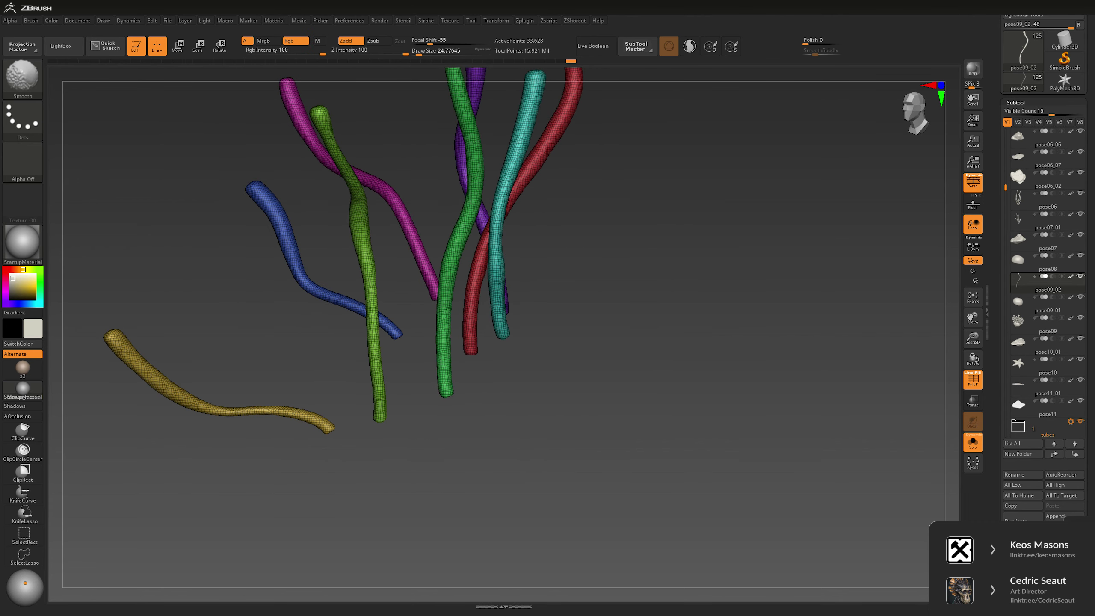
mouse_move(647, 276)
right_down()
mouse_move(505, 224)
mouse_move(548, 424)
mouse_move(641, 362)
right_up()
key(ctrl+shift+s)
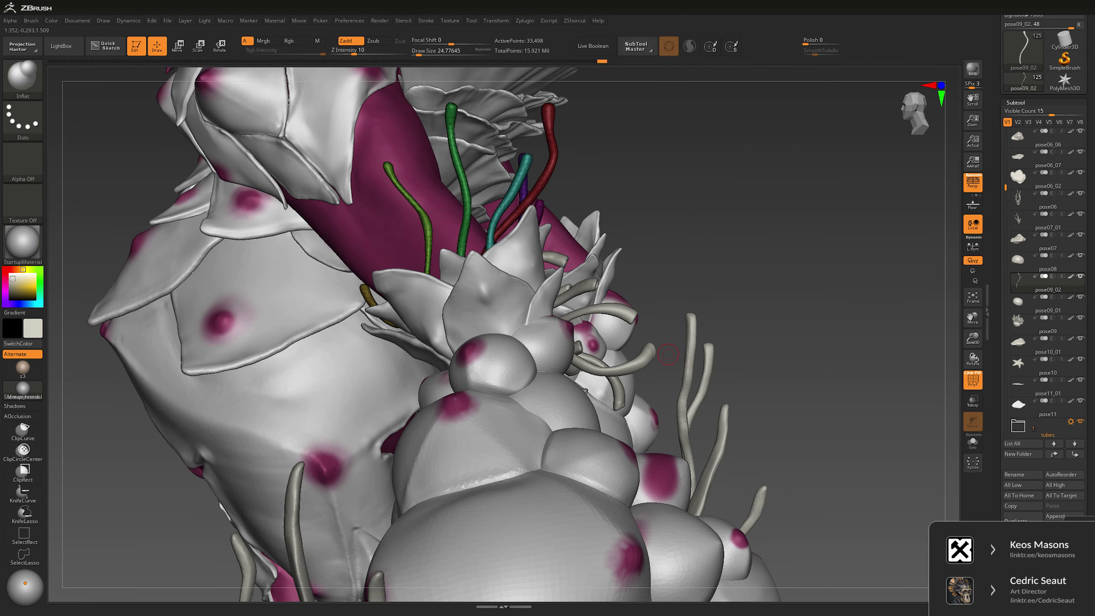
Step: Switch to Move Topological and reshape the tendrils above the wrist at draw sizes of about 150 and 96
key(f)
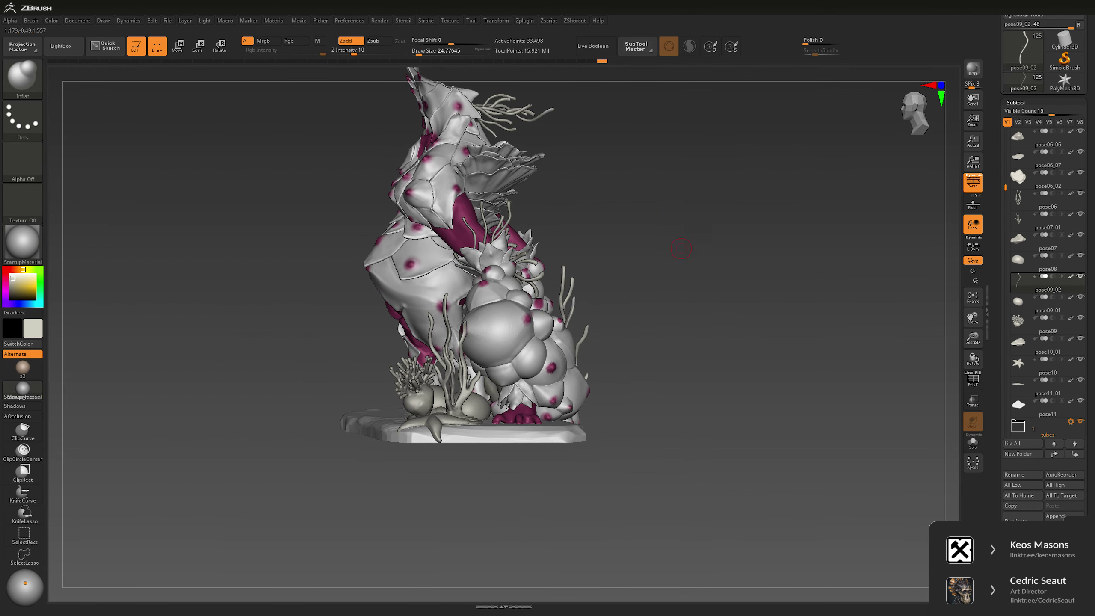
right_drag(687, 245, 624, 242)
mouse_move(490, 210)
right_down()
mouse_move(709, 271)
mouse_move(613, 259)
mouse_move(702, 296)
right_up()
scroll(701, 295, up, 5)
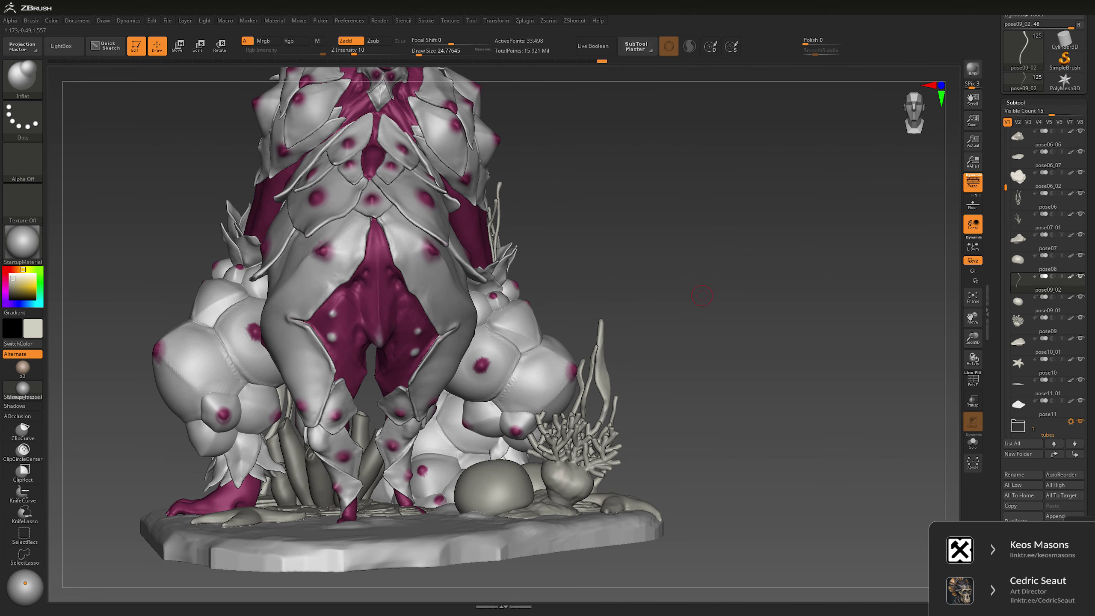
key(b)
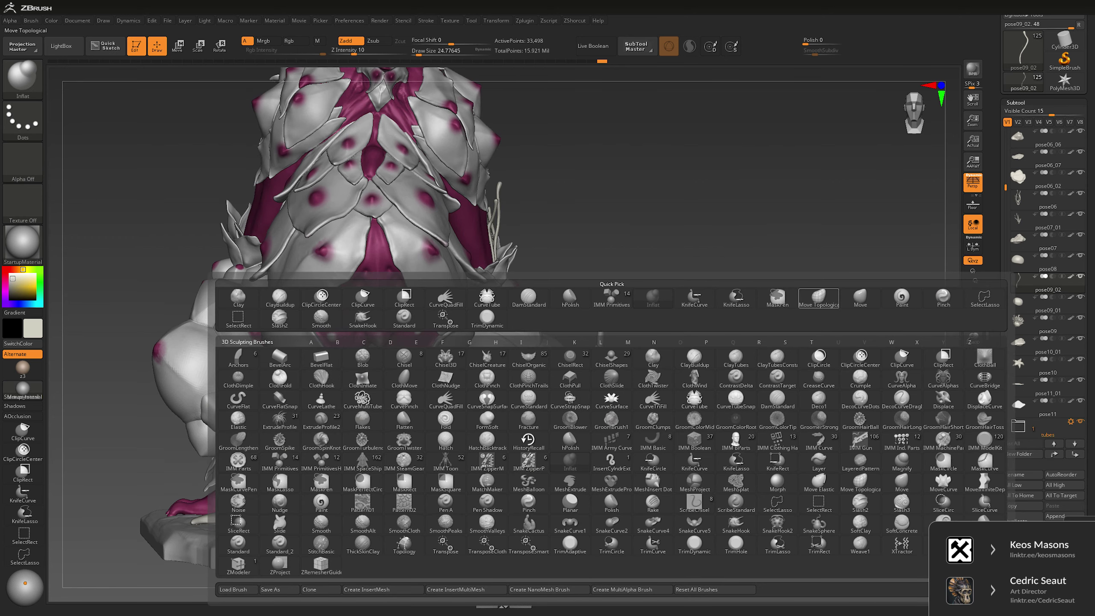
click(819, 297)
key(space)
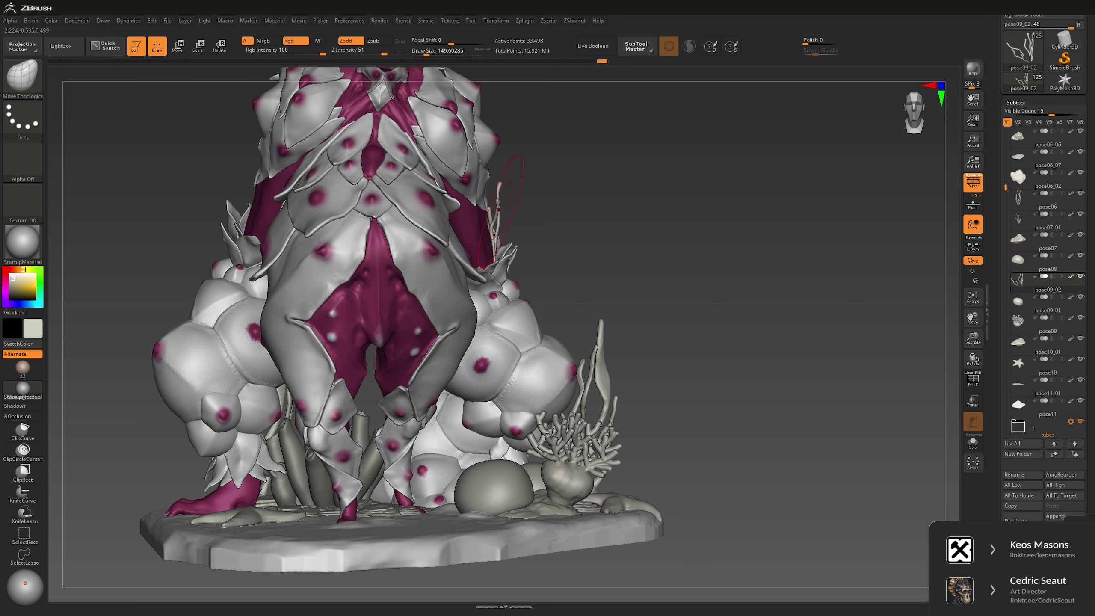
right_drag(498, 207, 505, 202)
key(bracketleft)
key(bracketleft)
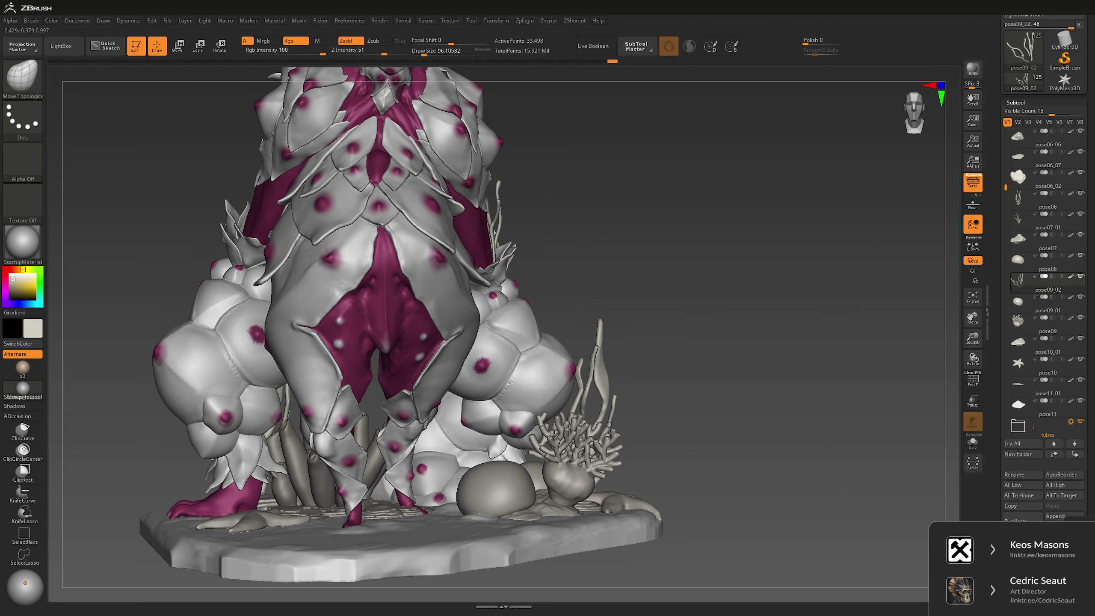
right_drag(503, 216, 577, 208)
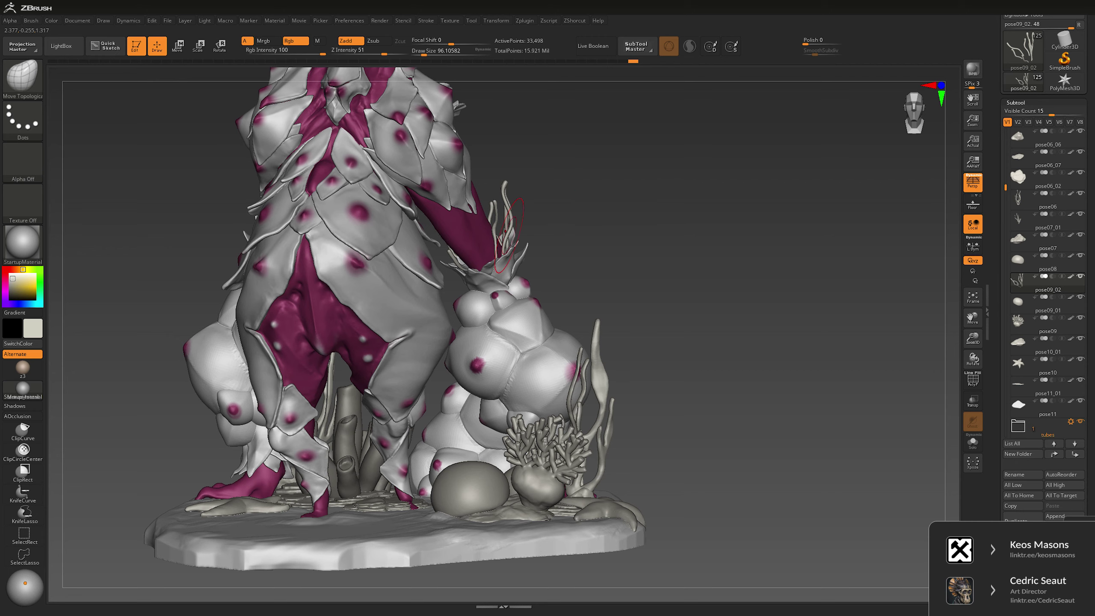
right_drag(508, 235, 468, 254)
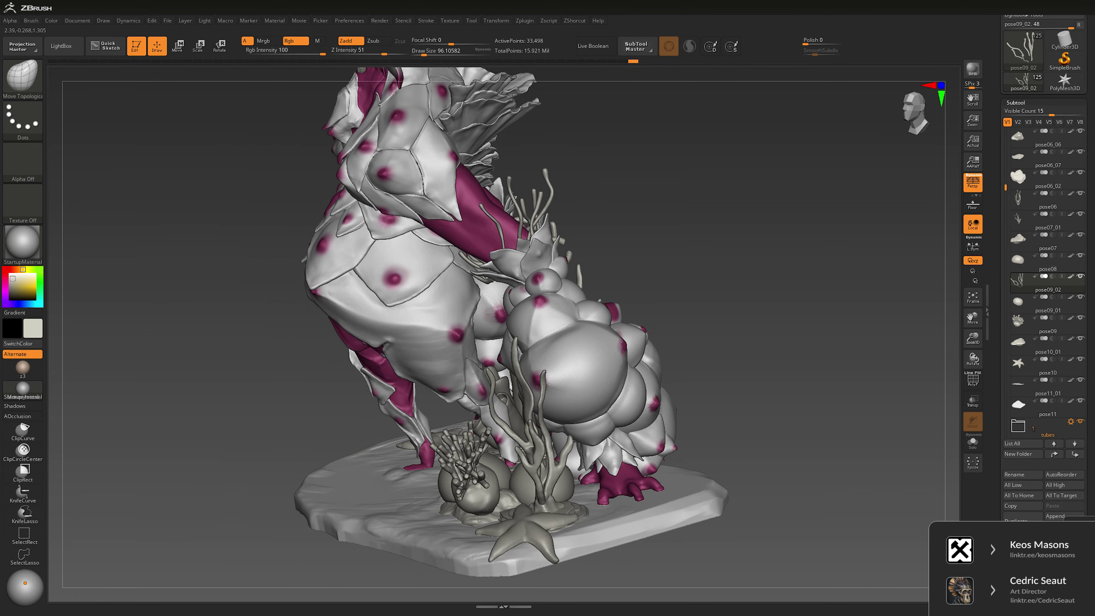
Step: Bend individual tendrils outward around the wrist from the side, back and front with Move Topological at a draw size of about 67
right_click(468, 254)
drag(431, 252, 495, 234)
right_click(463, 248)
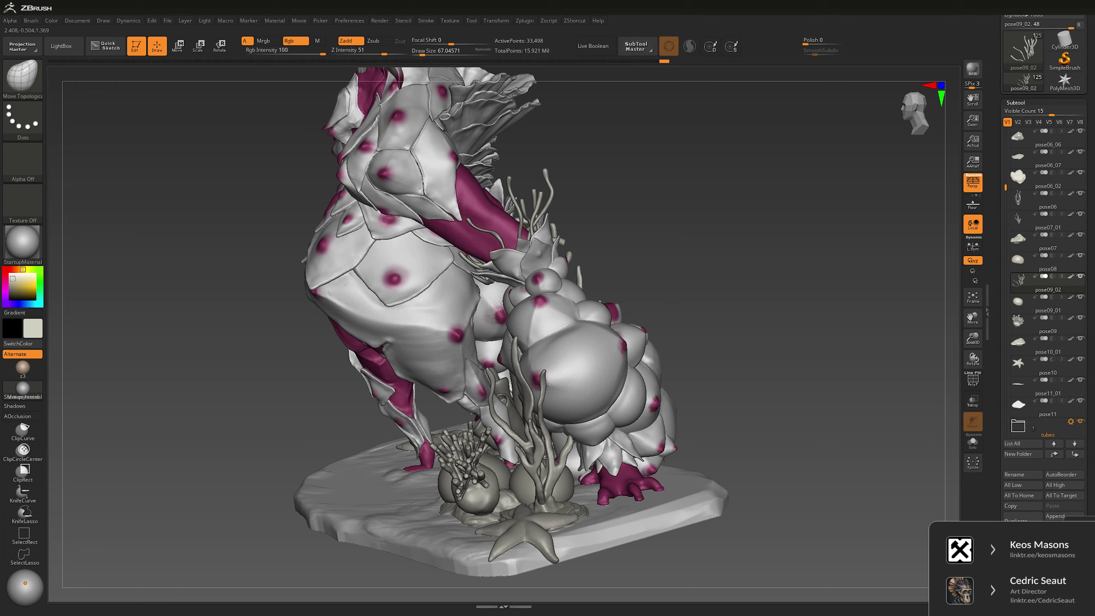
drag(612, 202, 561, 201)
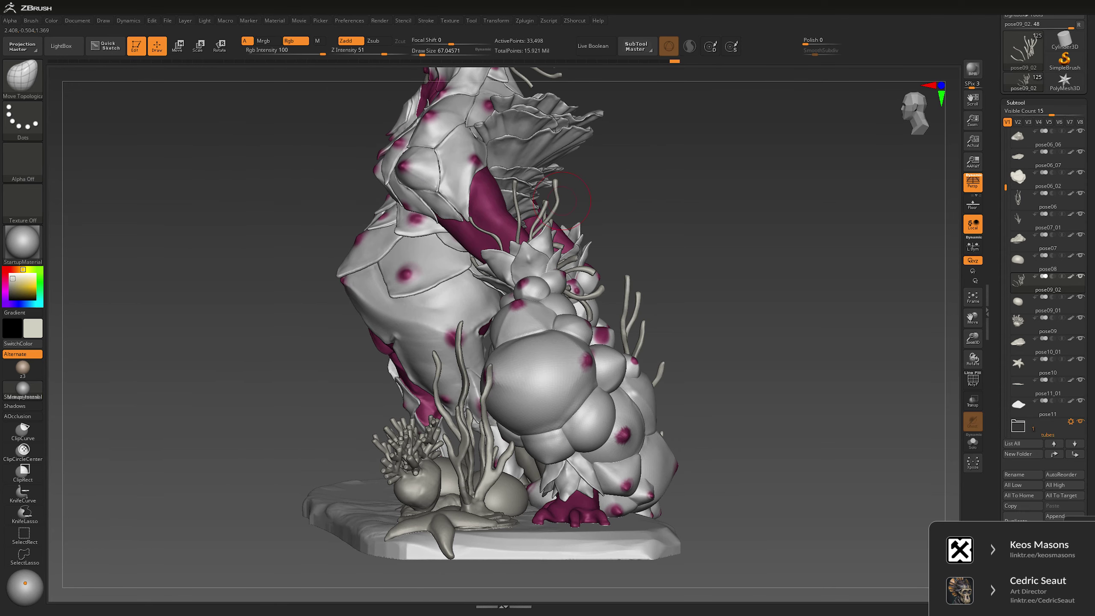
drag(652, 185, 638, 241)
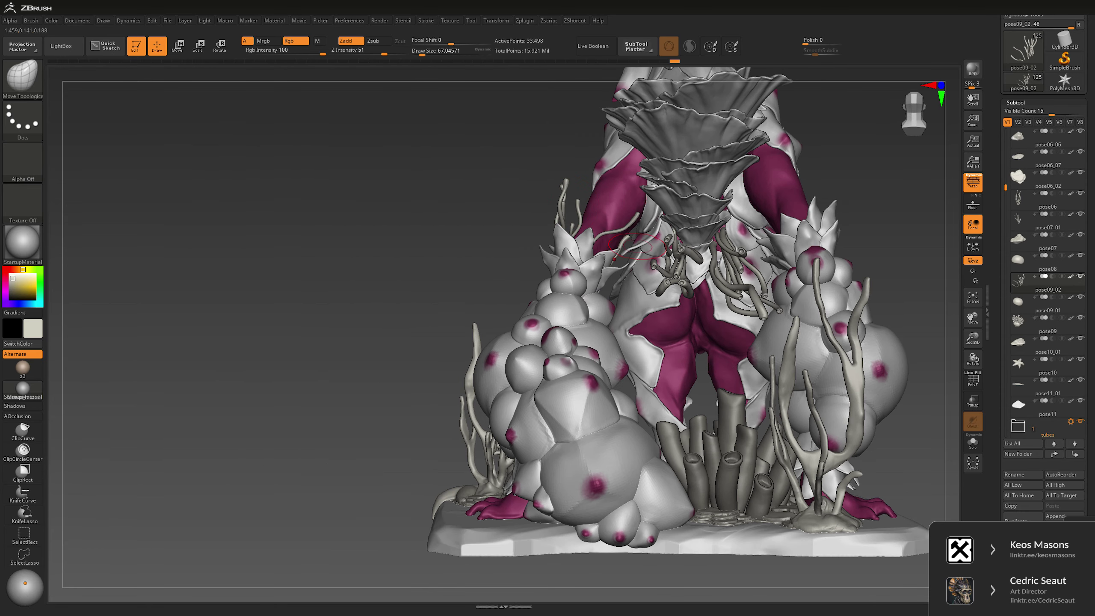
mouse_move(445, 271)
mouse_down()
mouse_move(500, 270)
mouse_move(435, 273)
mouse_move(620, 255)
mouse_up()
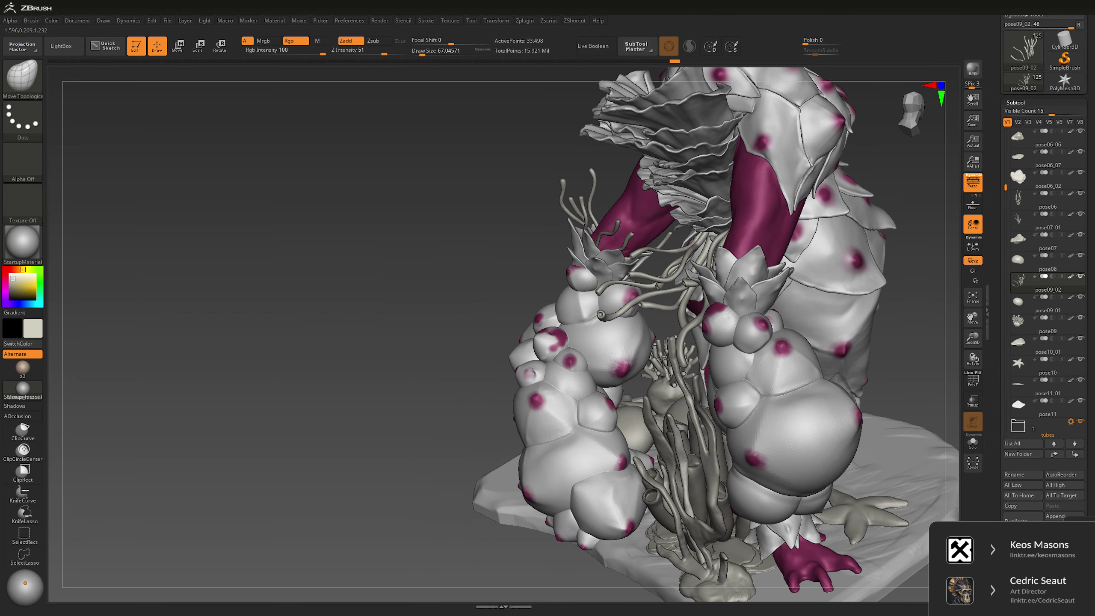
mouse_move(390, 326)
mouse_down()
mouse_move(435, 317)
mouse_move(373, 338)
mouse_move(522, 393)
mouse_up()
alt+drag(800, 232, 615, 202)
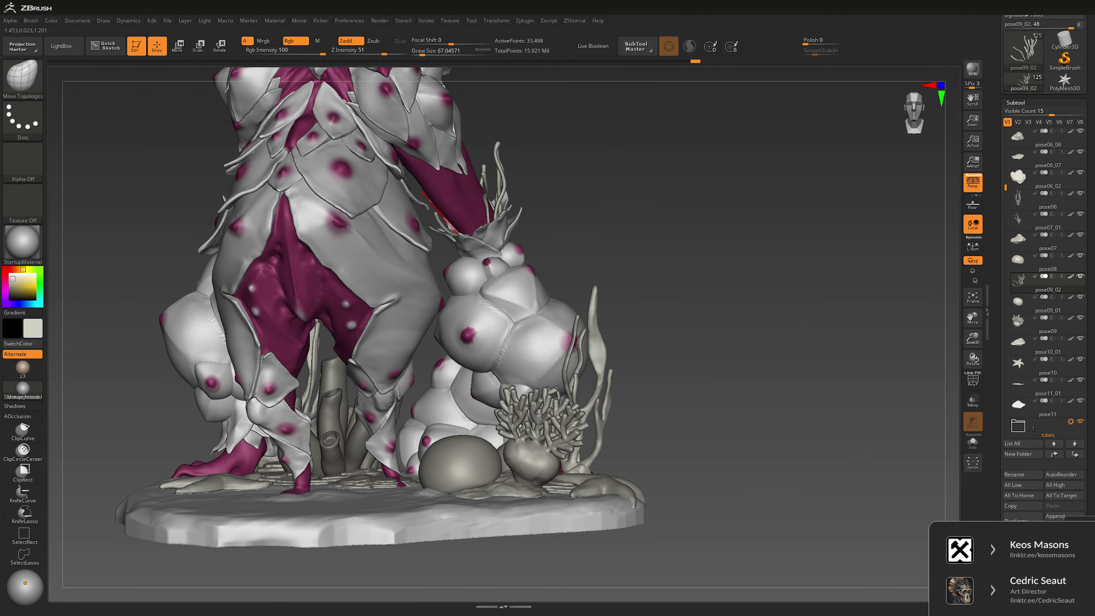
mouse_move(530, 178)
mouse_down()
mouse_move(545, 181)
mouse_move(517, 179)
mouse_move(604, 180)
mouse_up()
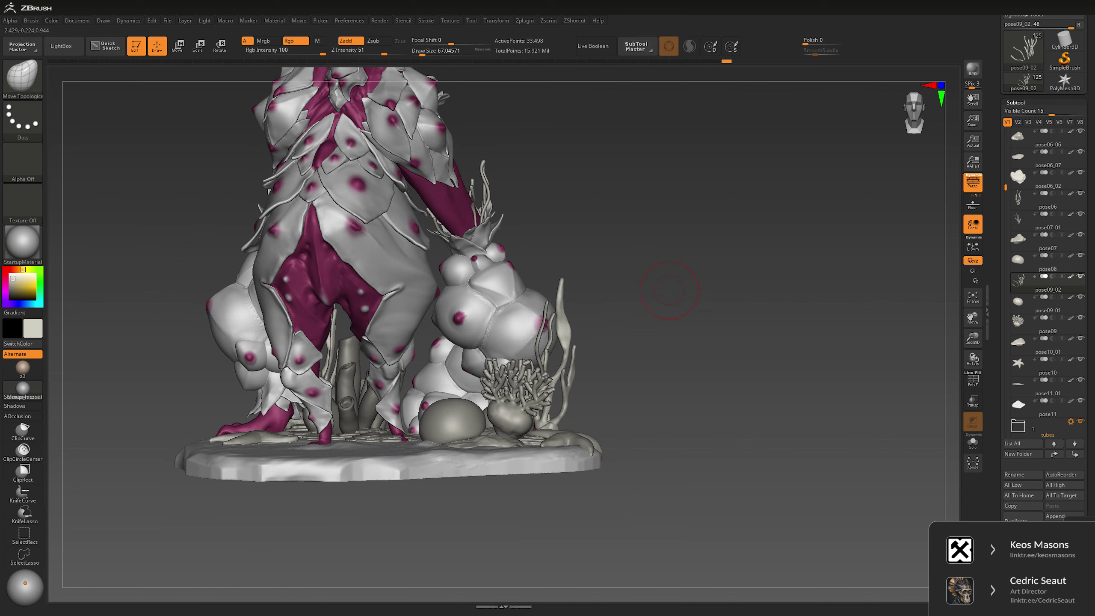
Step: Spread the tall tendrils above the wrist with Move Topological at a draw size of about 121
key(space)
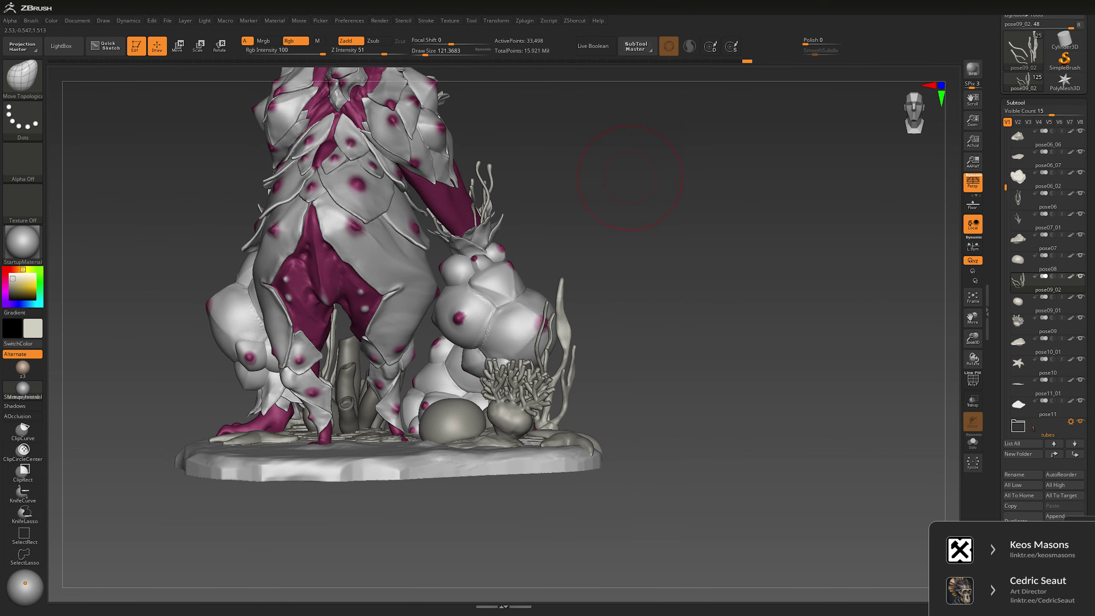
drag(629, 177, 593, 180)
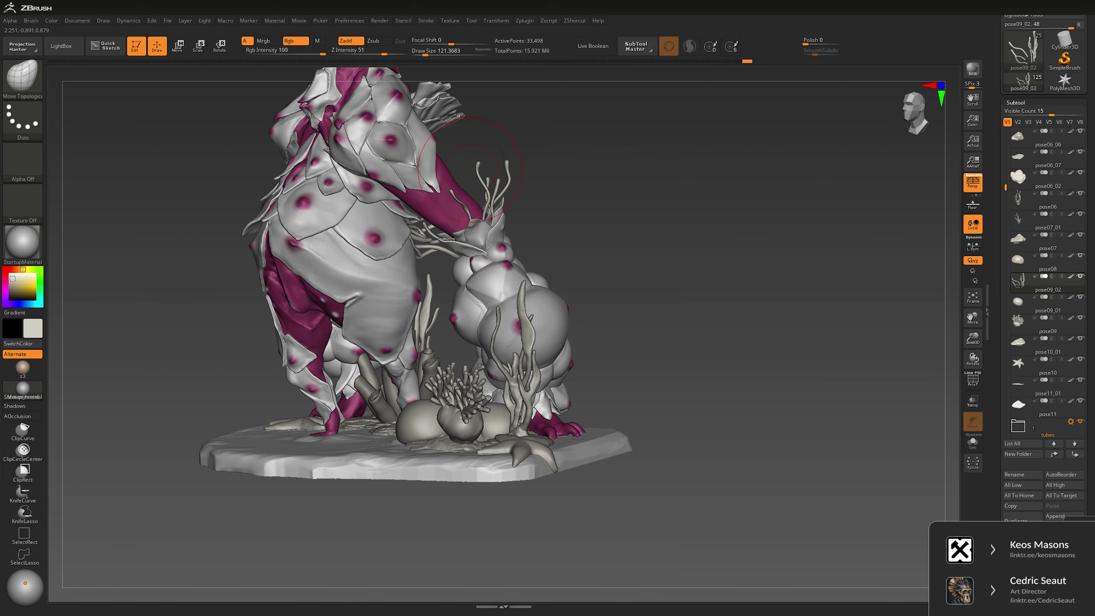
mouse_move(569, 140)
mouse_down()
mouse_move(502, 177)
mouse_move(427, 181)
mouse_move(640, 183)
mouse_move(524, 186)
mouse_up()
Step: Fine-tune the tendril curves with Move Topological at a draw size of about 73.8 and check the whole figure
key(space)
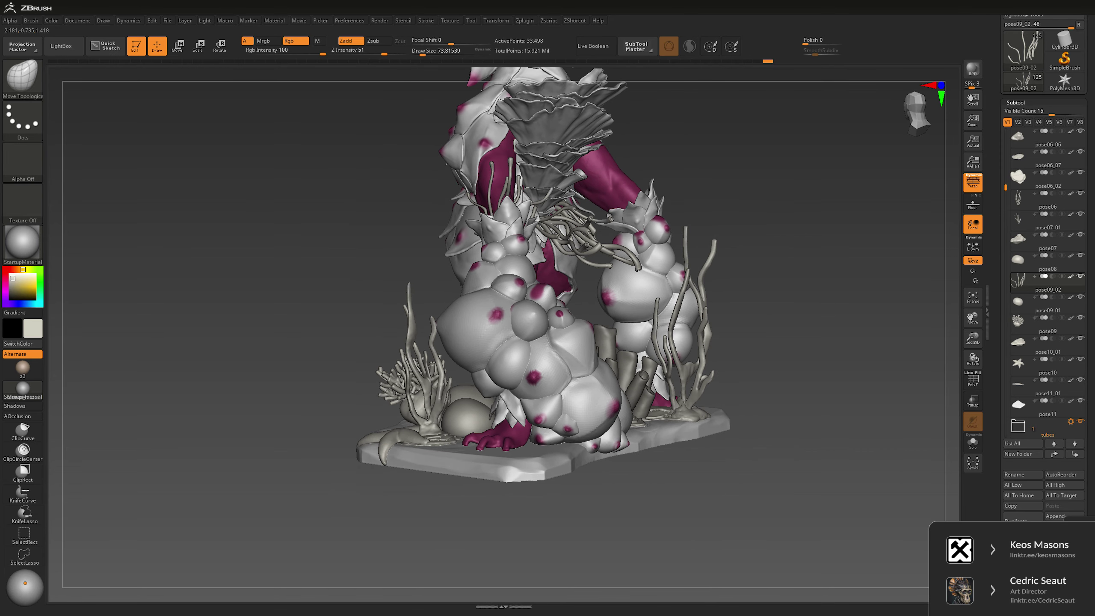
mouse_move(719, 128)
mouse_down()
mouse_move(775, 303)
mouse_move(606, 263)
mouse_up()
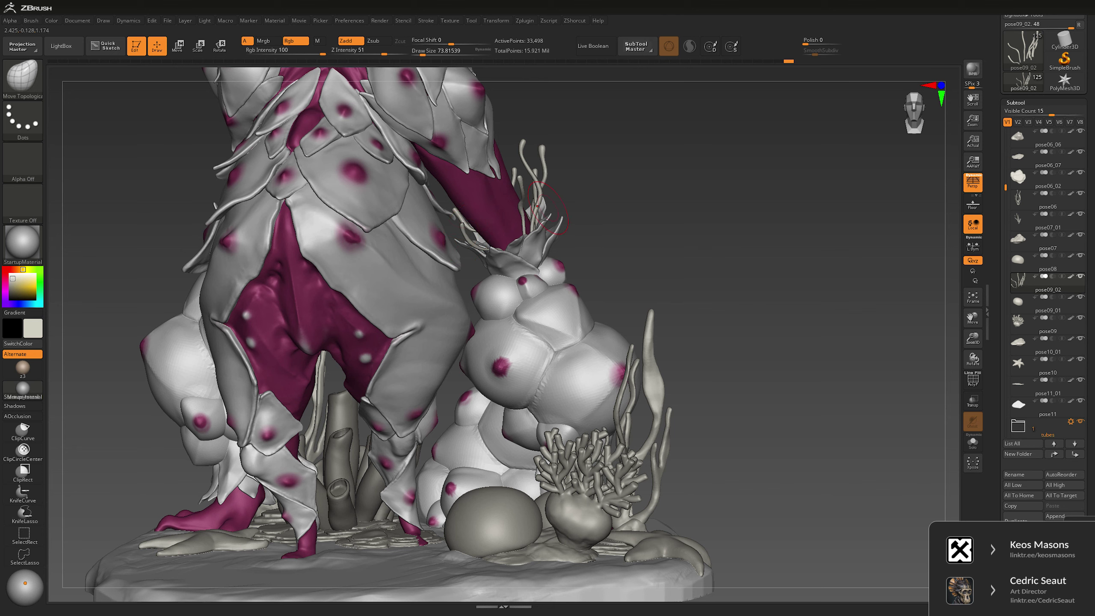
drag(593, 215, 655, 228)
key(f)
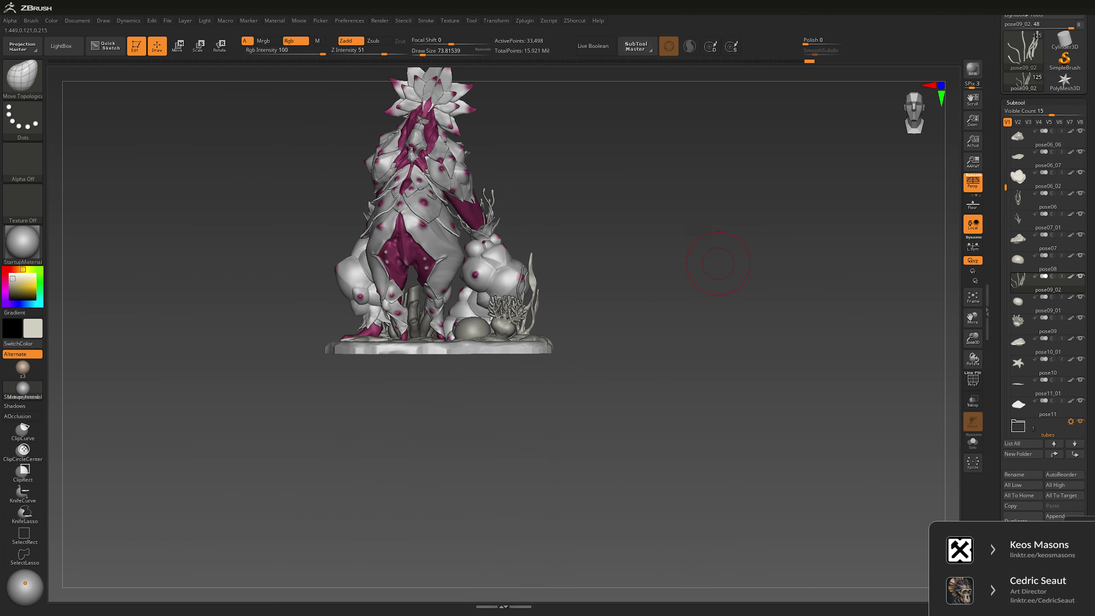
drag(720, 245, 746, 255)
drag(647, 250, 819, 257)
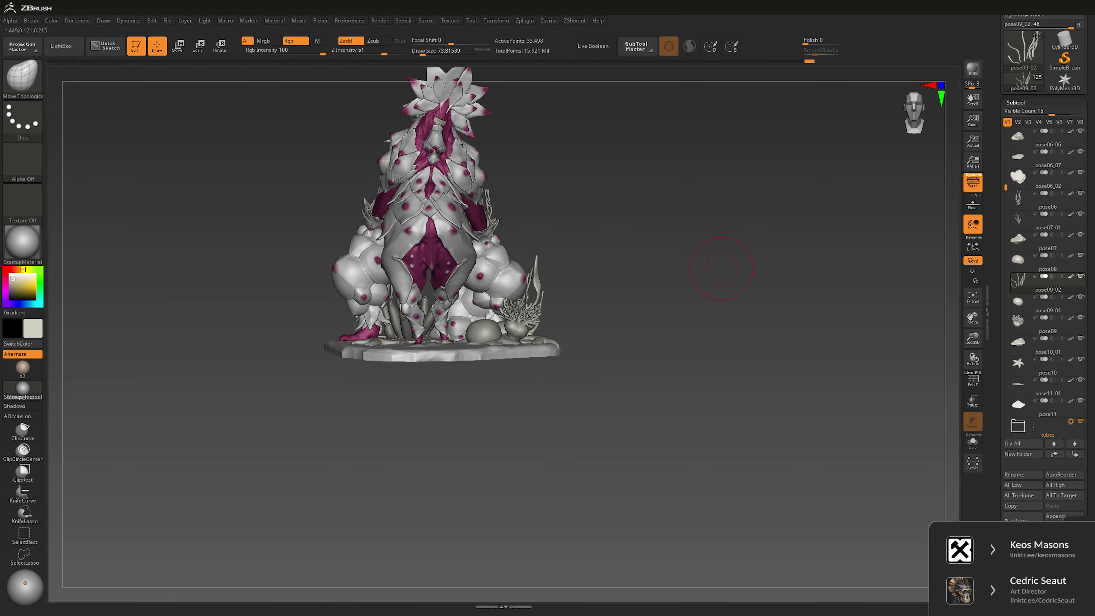
Step: Duplicate a petal of the head crown, then move and rotate the copy into the gap among the petals on the crown's opposite side
mouse_move(716, 276)
mouse_down()
mouse_move(715, 318)
mouse_move(578, 318)
mouse_move(715, 313)
mouse_move(714, 321)
mouse_up()
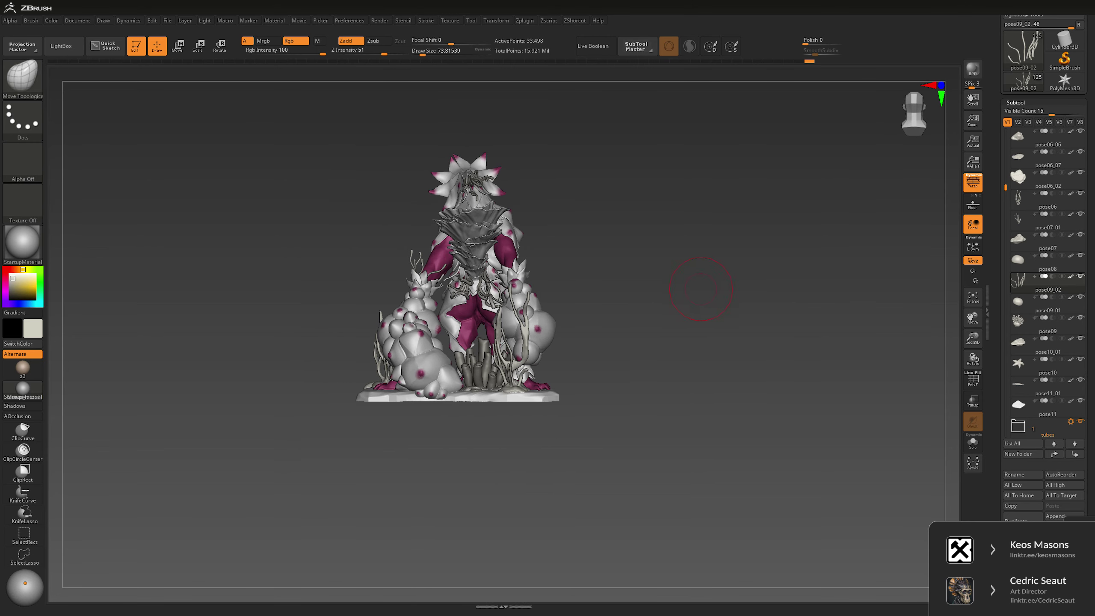
drag(714, 321, 604, 321)
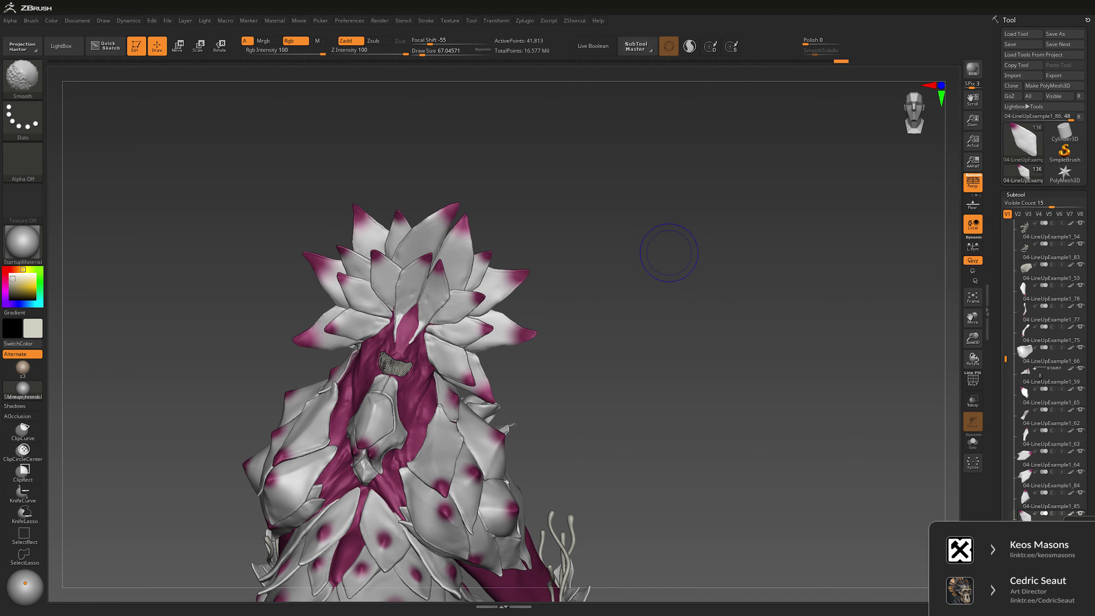
key(g)
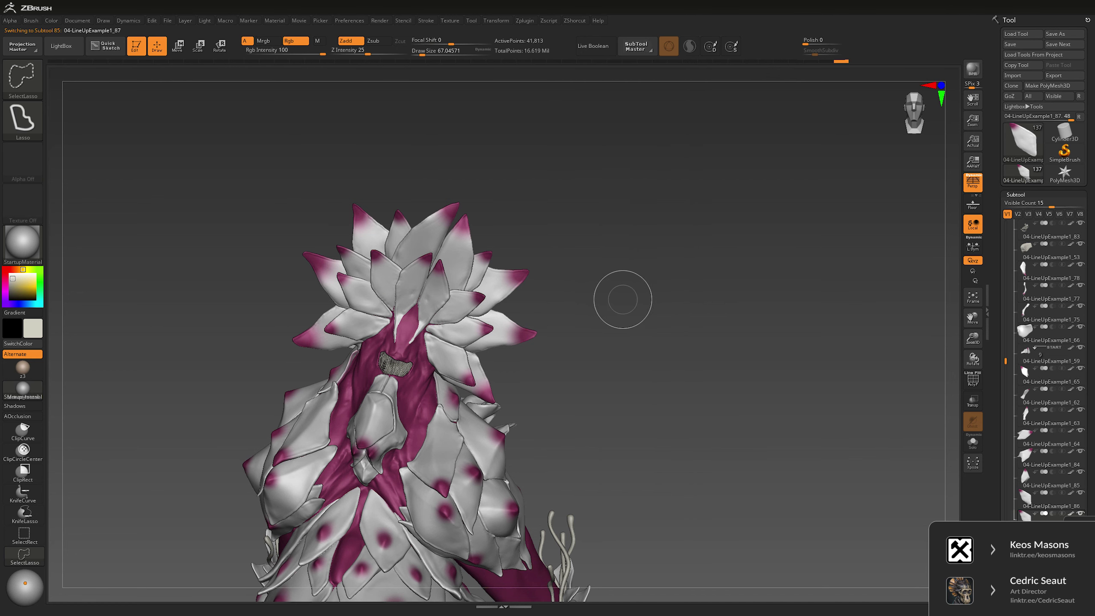
key(g)
key(w)
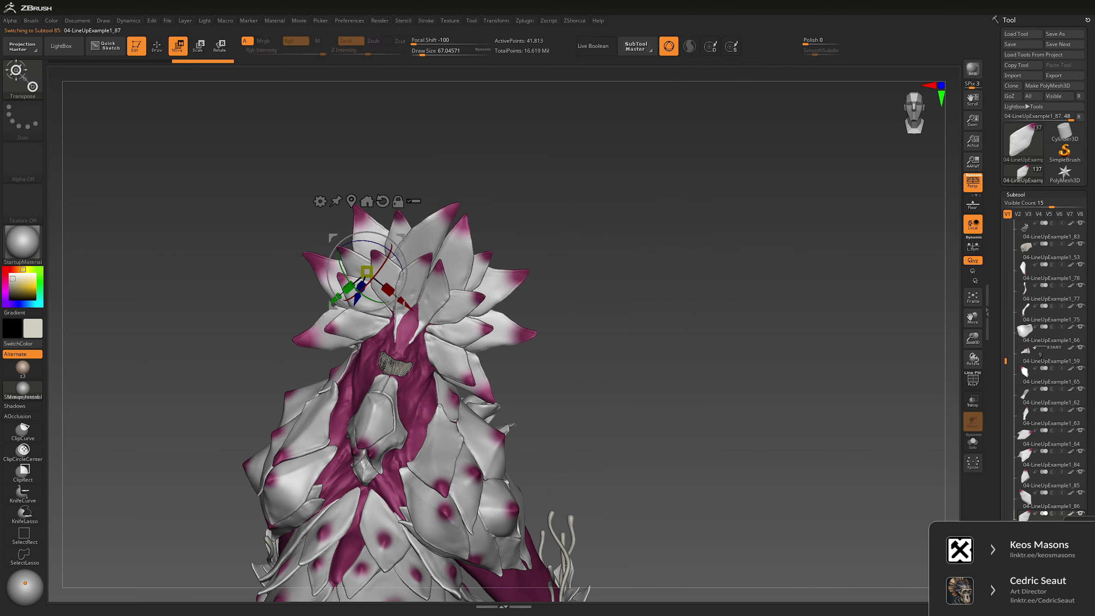
click(459, 295)
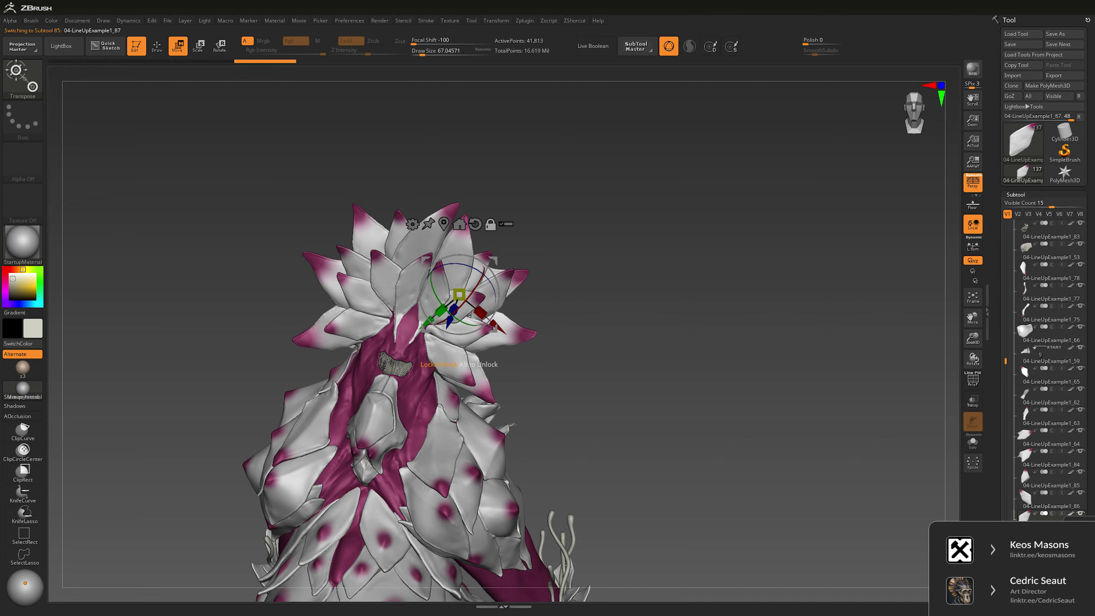
alt+drag(459, 295, 491, 296)
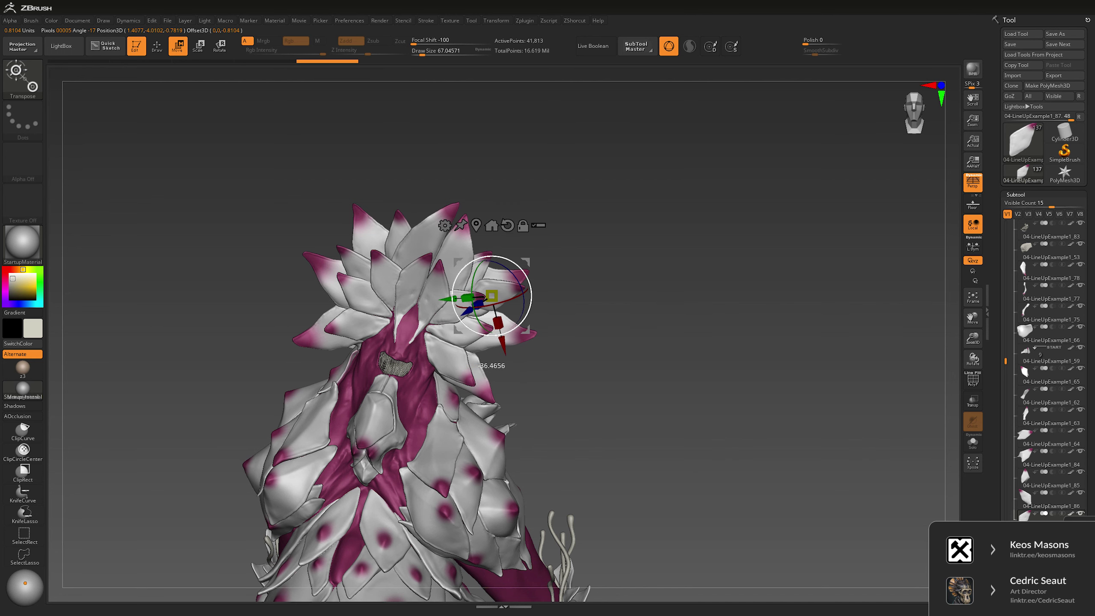
scroll(492, 296, up, 3)
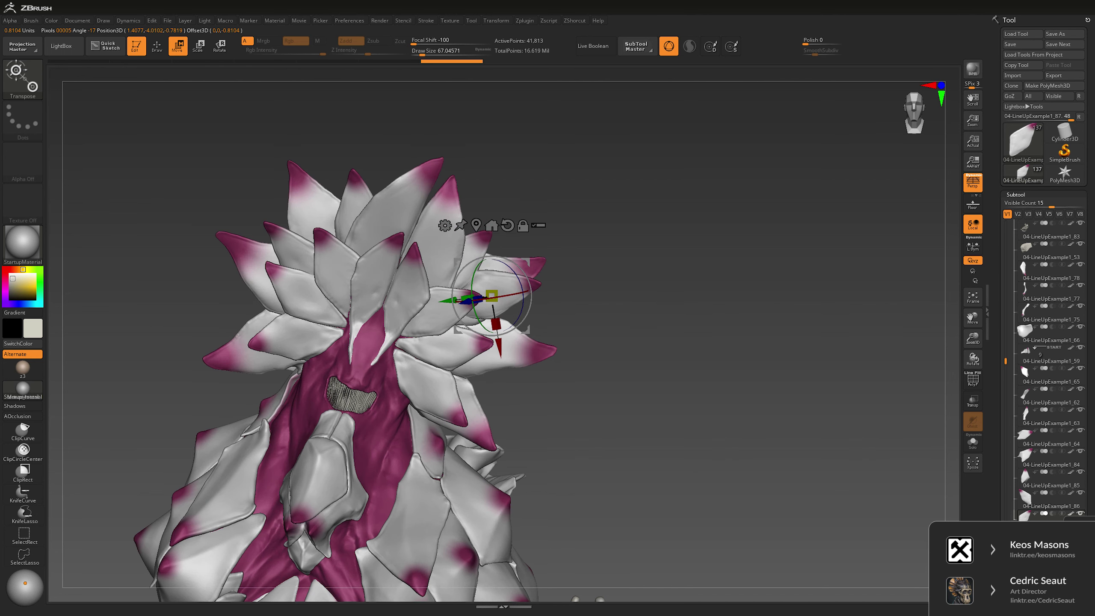
drag(690, 345, 670, 348)
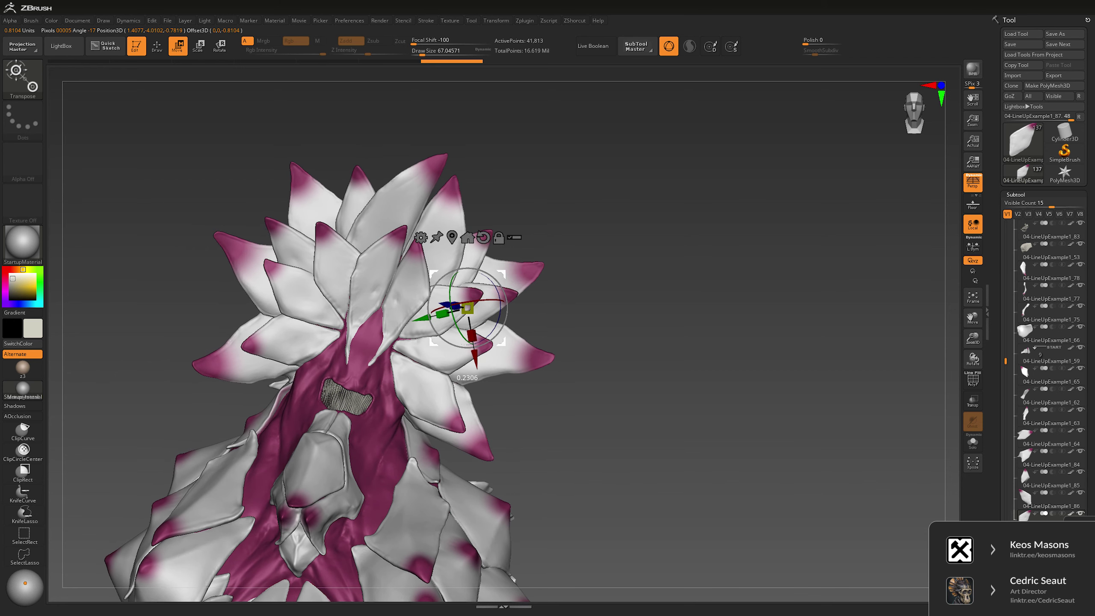
drag(465, 293, 463, 292)
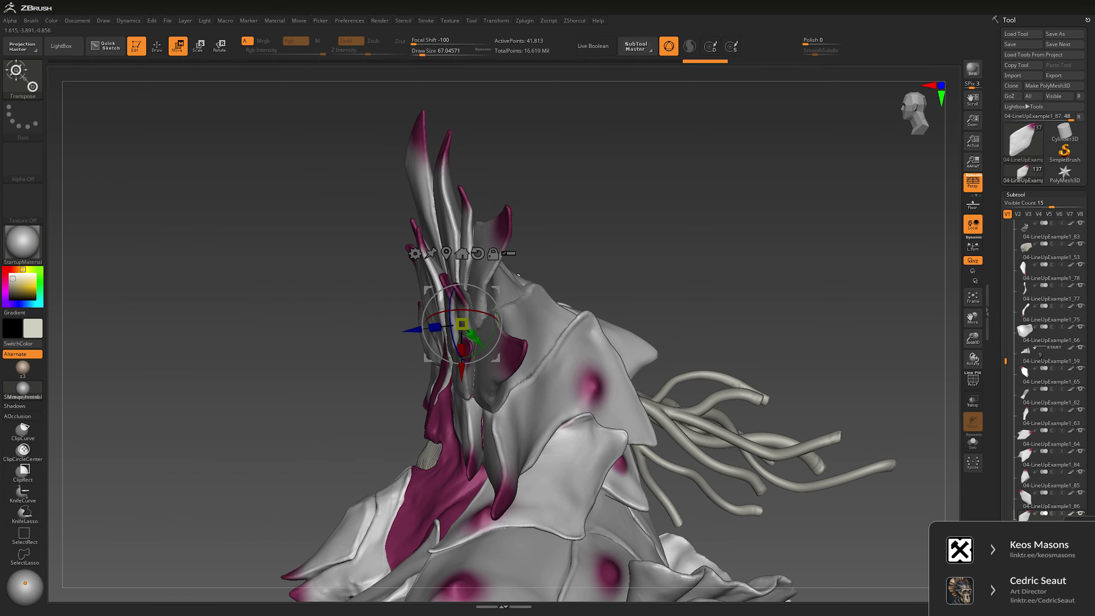
Step: Reshape the copied petal and the larger one beside it with the Move brush at a draw size of about 239
key(q)
alt+click(469, 349)
key(space)
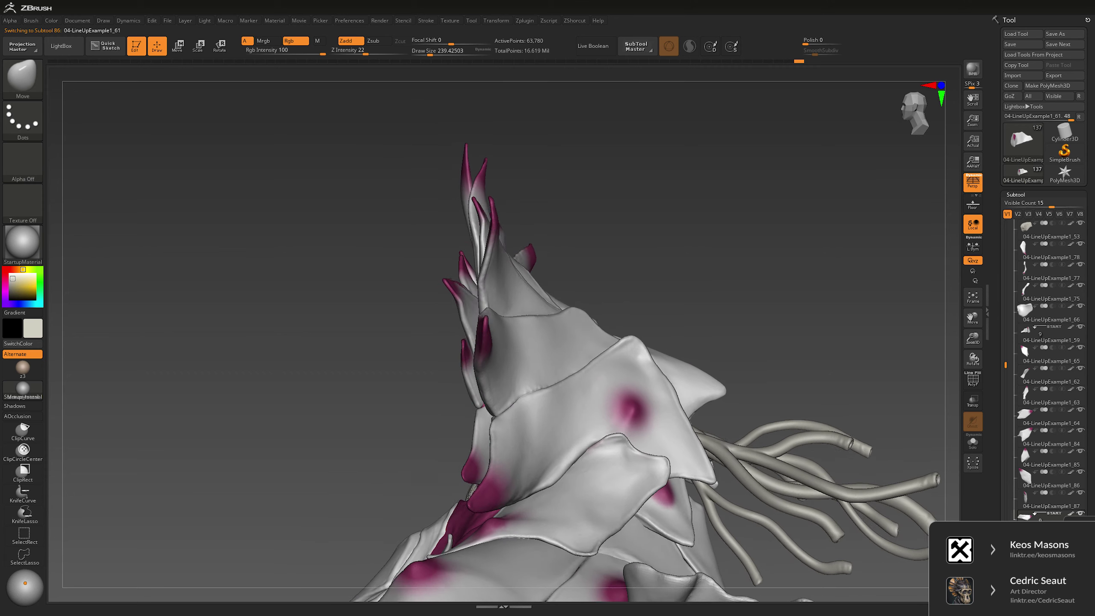
alt+click(575, 238)
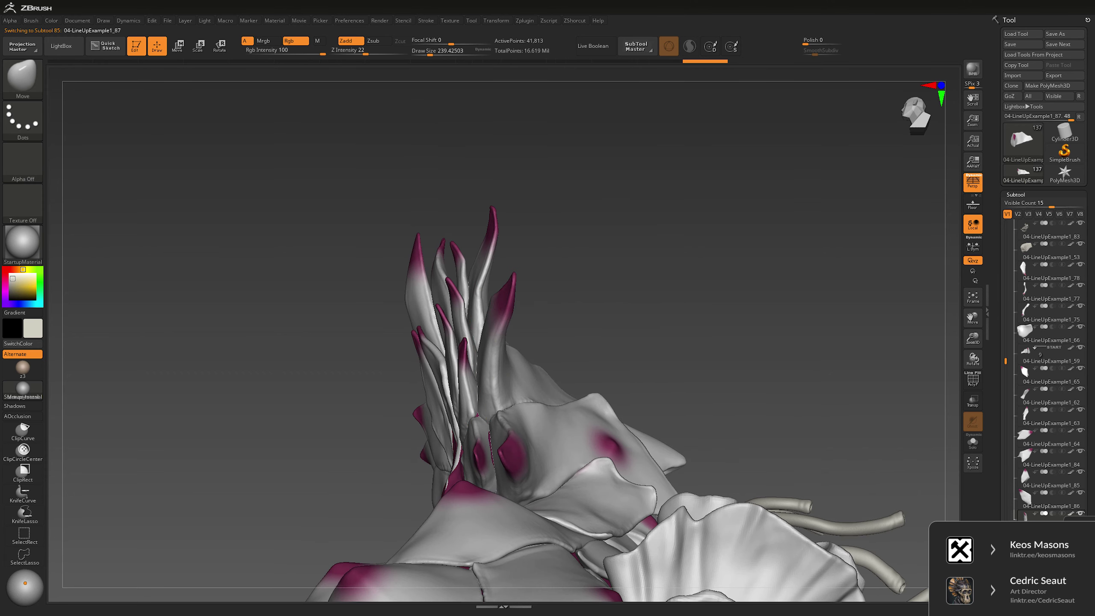
right_drag(475, 373, 530, 323)
right_drag(589, 284, 556, 293)
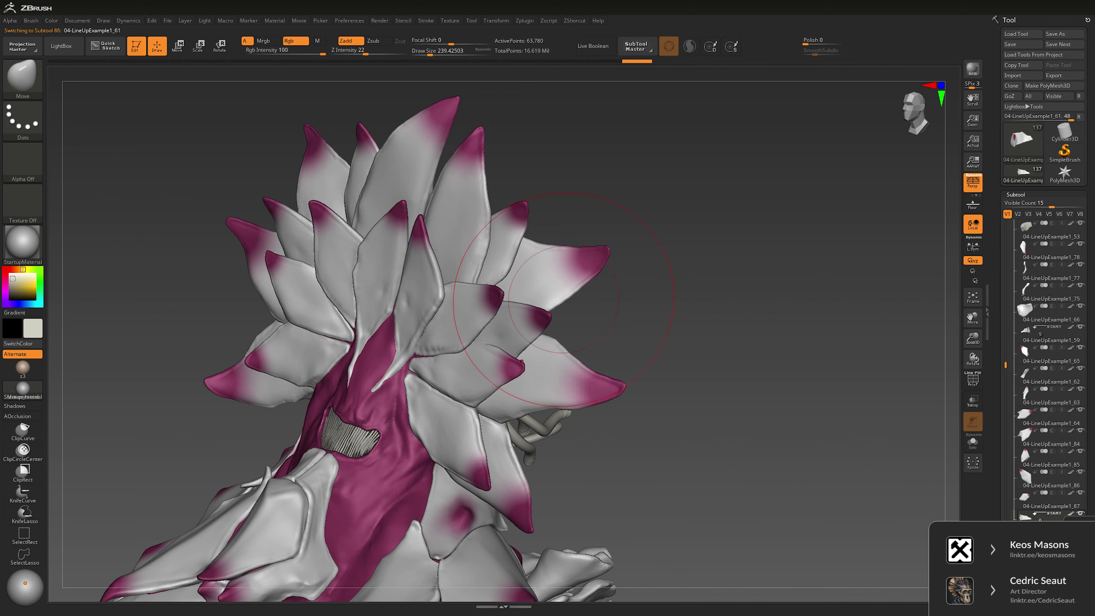
Step: Tuck the overlapping side petals of the crown together with the Move brush at a draw size of about 121
alt+click(522, 300)
key(space)
drag(516, 309, 507, 309)
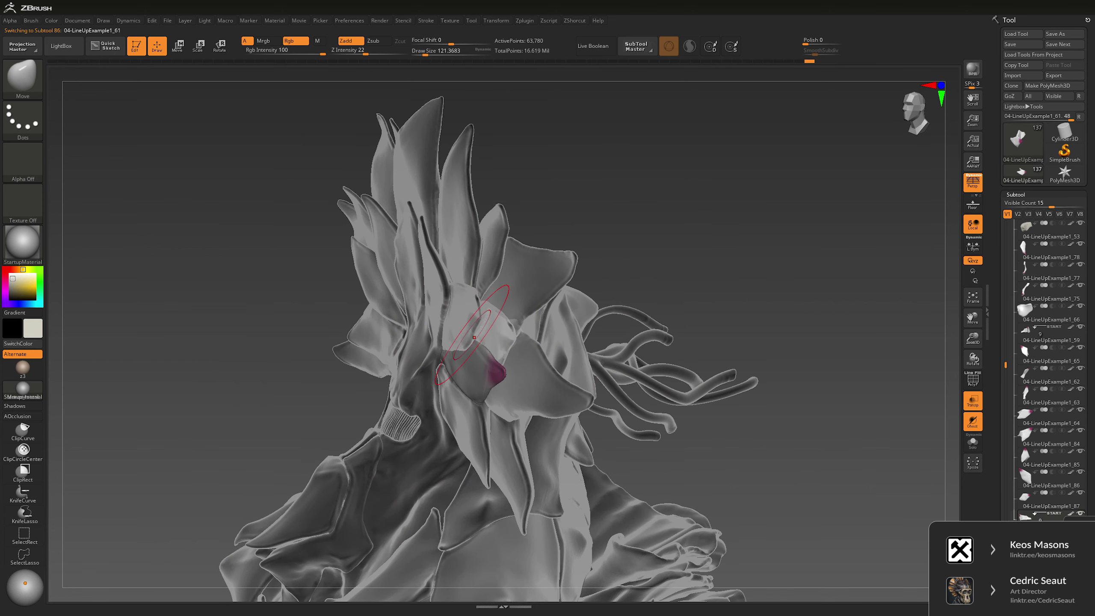
key(Escape)
right_drag(560, 302, 517, 307)
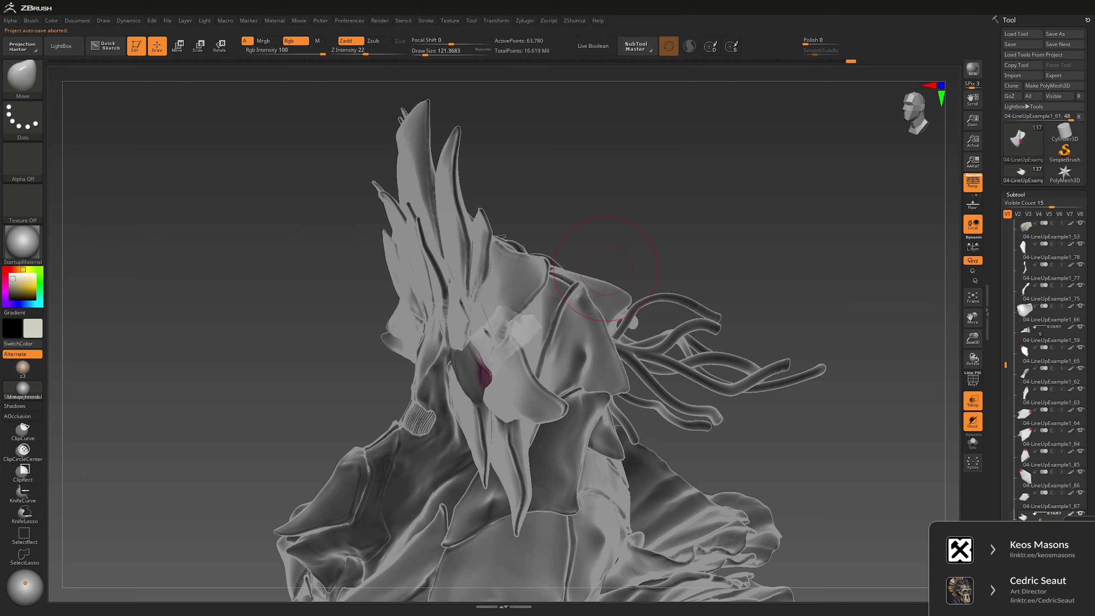
mouse_move(605, 268)
right_down()
mouse_move(504, 280)
mouse_move(463, 351)
right_up()
alt+click(517, 278)
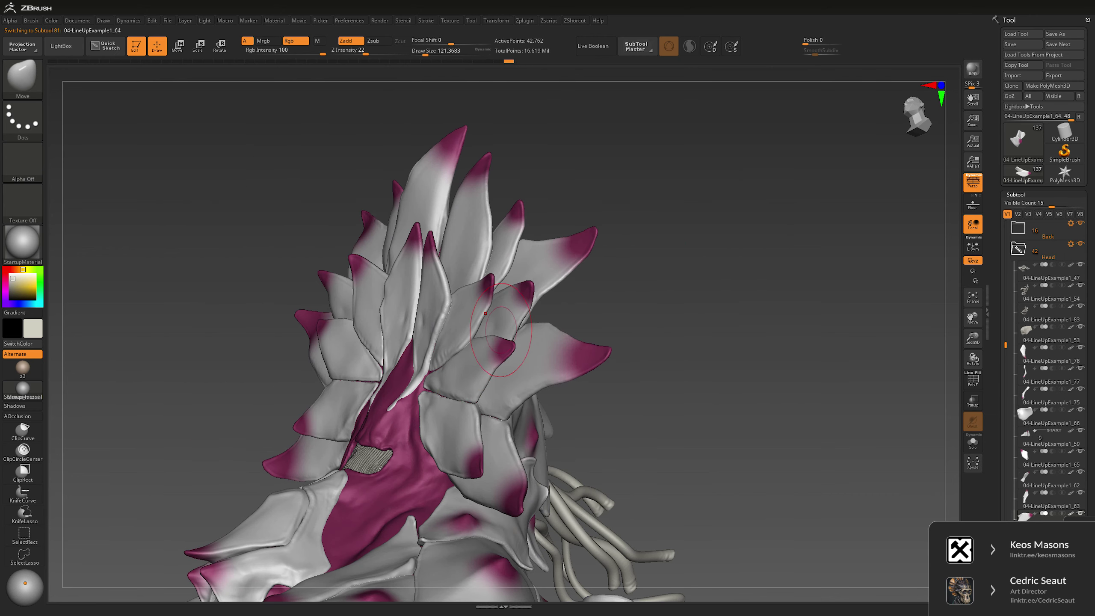
Step: Refine the silhouettes of the copied petal and its neighbours with the Move brush at draw sizes of about 192 and 81
right_drag(486, 314, 556, 304)
alt+click(556, 304)
key(space)
drag(508, 354, 544, 354)
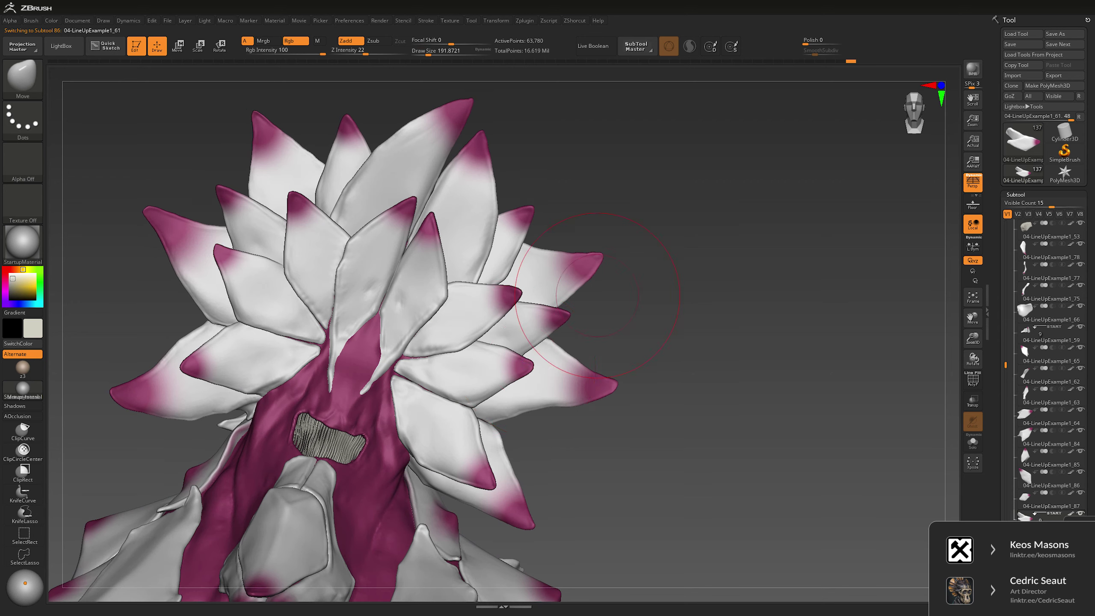
alt+click(556, 317)
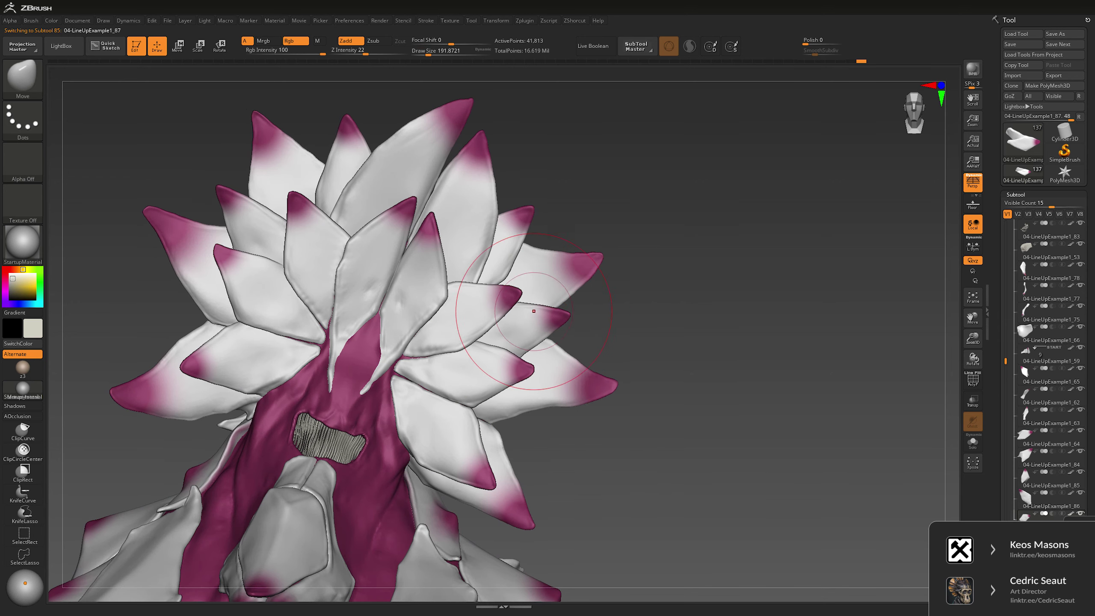
mouse_move(534, 311)
right_down()
mouse_move(737, 305)
mouse_move(634, 315)
mouse_move(531, 345)
mouse_move(686, 296)
mouse_move(692, 270)
mouse_move(673, 311)
right_up()
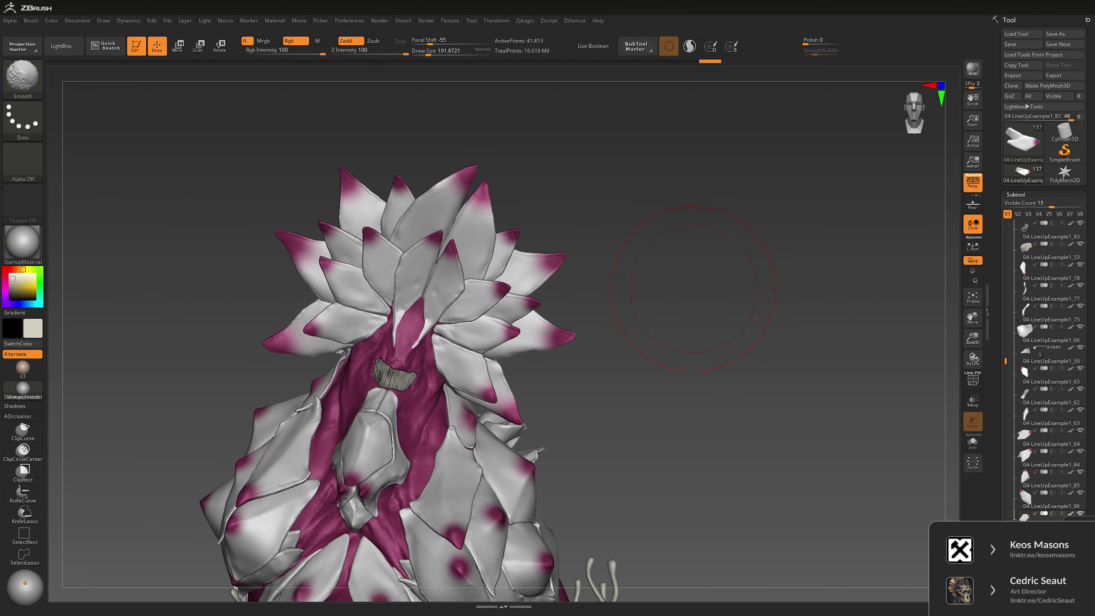
key(space)
drag(733, 284, 690, 284)
right_drag(690, 302, 672, 327)
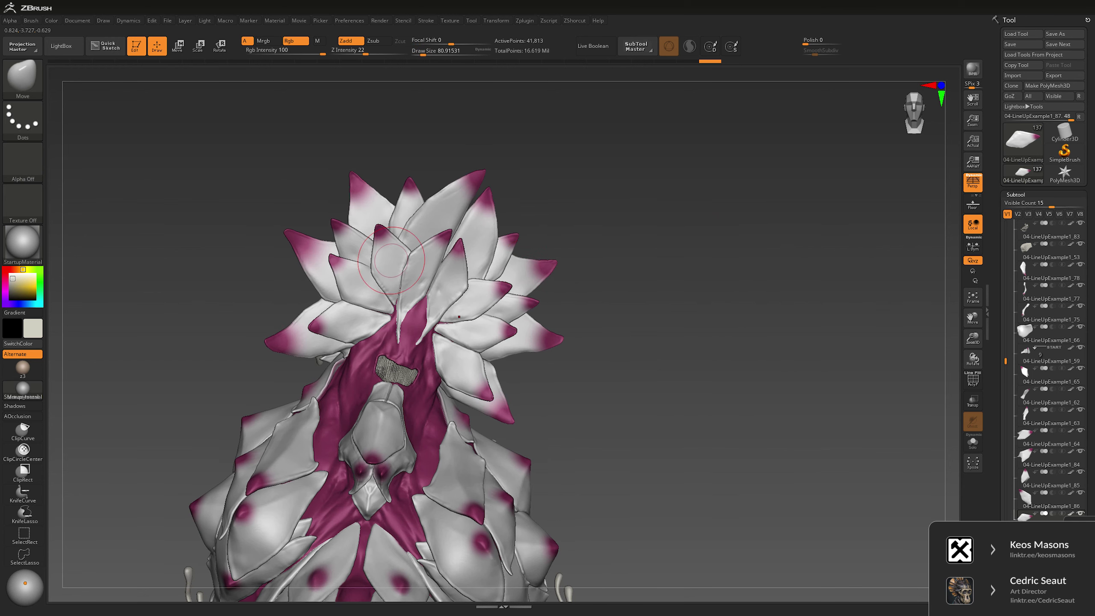
Step: Duplicate the fitted petal and place the copy between the petals on the other side of the crown
key(Up)
key(ctrl)
key(w)
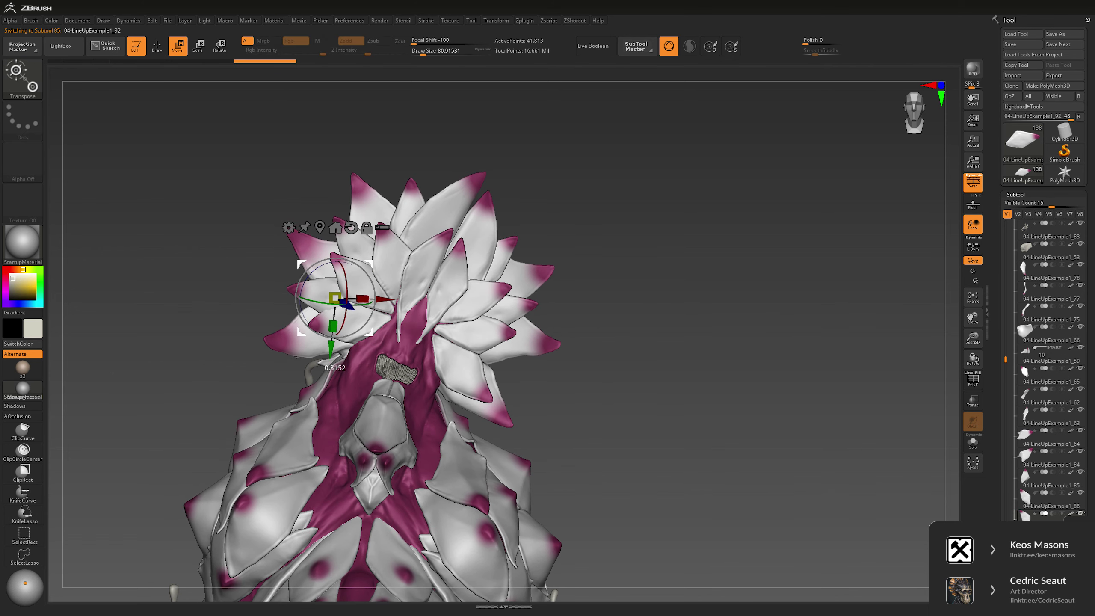
mouse_move(690, 302)
mouse_down()
mouse_move(578, 302)
mouse_move(699, 302)
mouse_move(711, 267)
mouse_move(612, 302)
mouse_move(387, 302)
mouse_up()
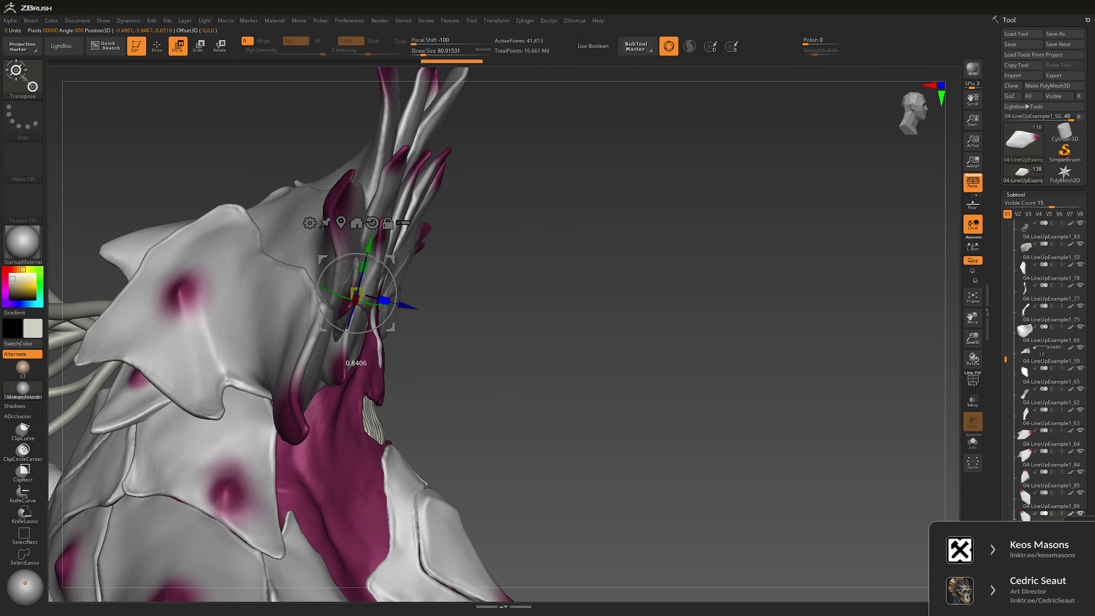
Step: Bend the second petal copy to fit between its neighbours with the Move brush at a draw size of about 181
key(space)
key(q)
drag(477, 207, 358, 254)
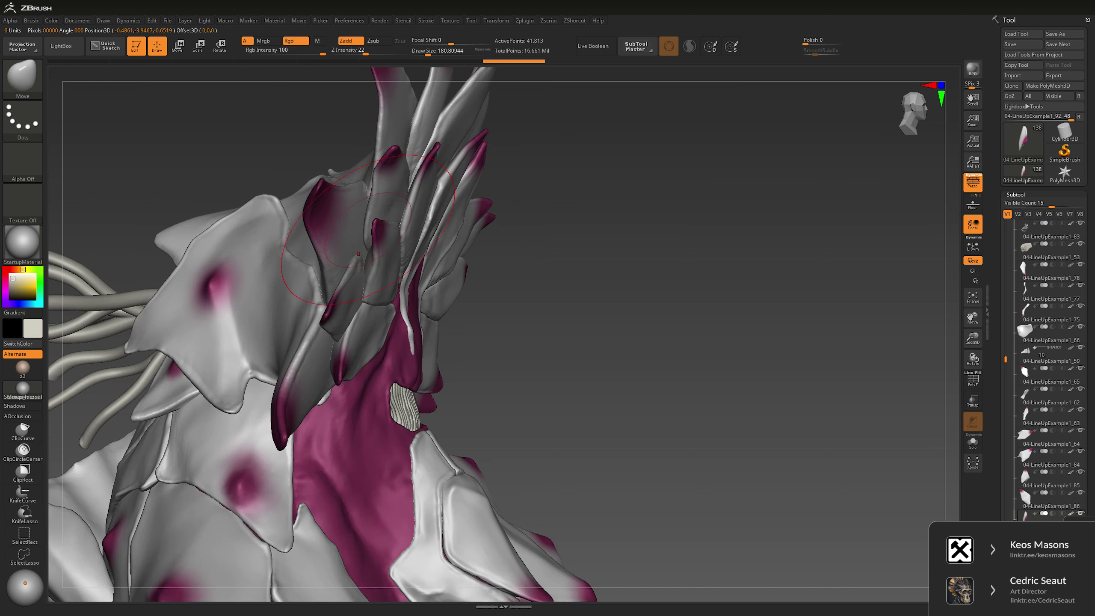
alt+click(357, 317)
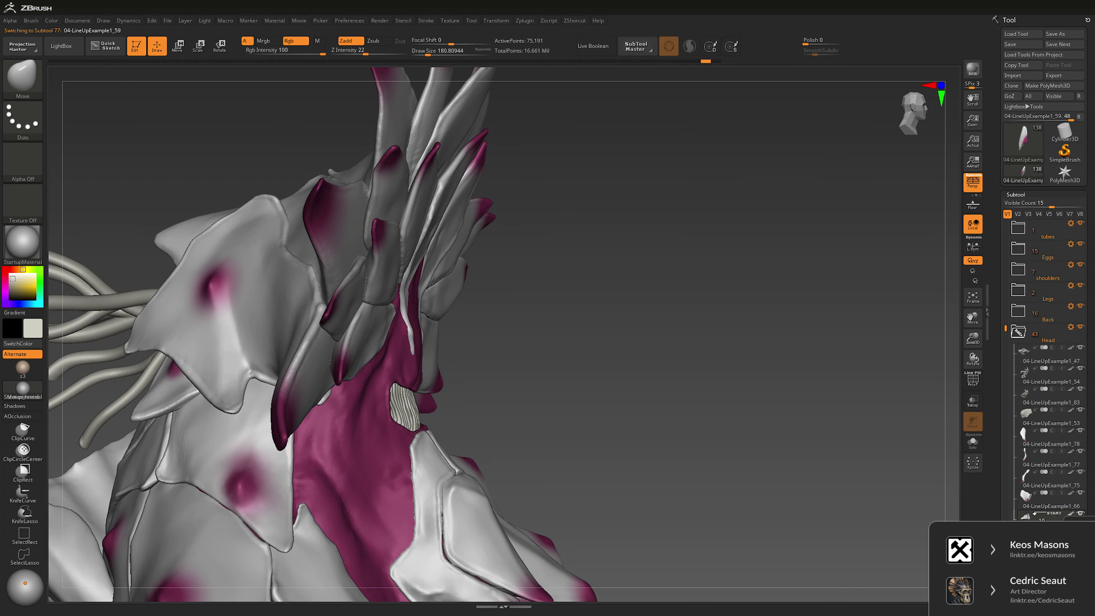
drag(626, 227, 496, 241)
alt+click(327, 276)
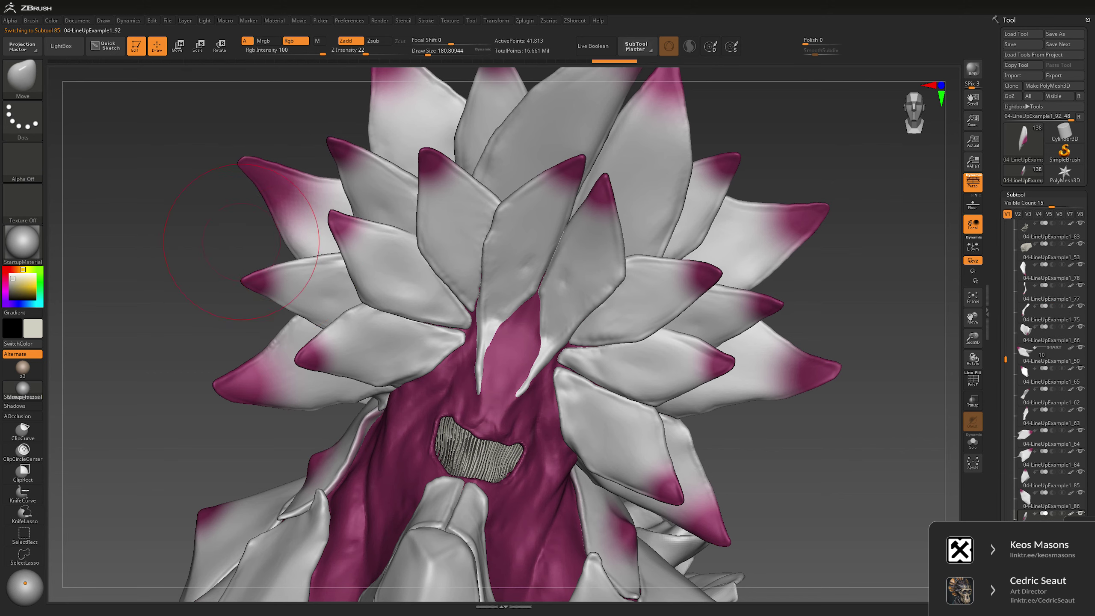
mouse_move(328, 275)
alt+mouse_down()
mouse_move(253, 283)
mouse_move(297, 302)
mouse_move(334, 280)
alt+mouse_up()
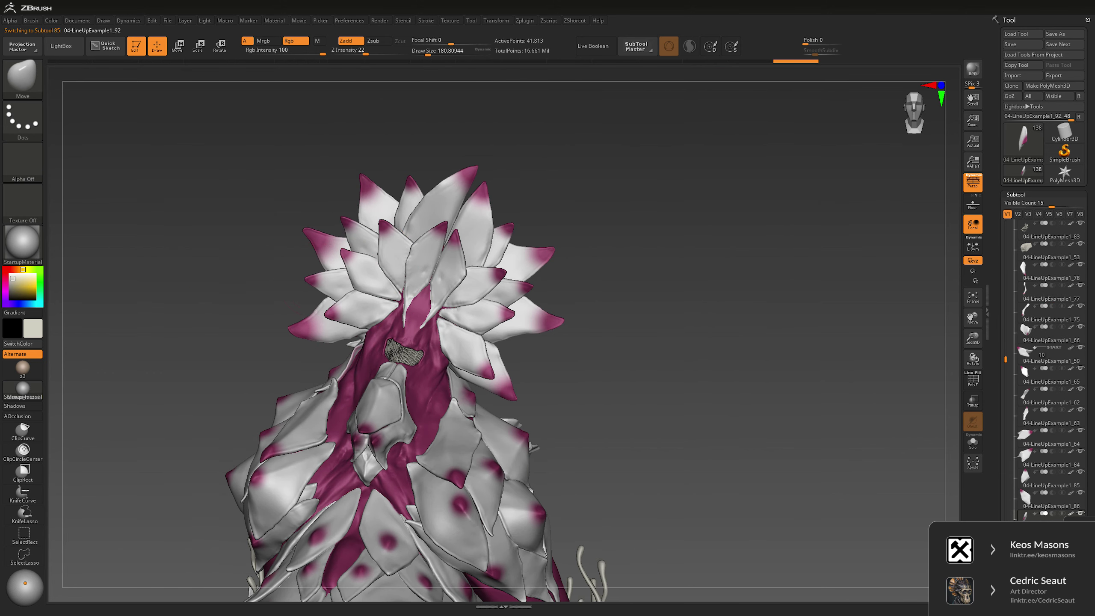
Step: Adjust the petals around the second copy from the side with the Move brush at draw sizes of about 140 and 113
drag(733, 302, 647, 312)
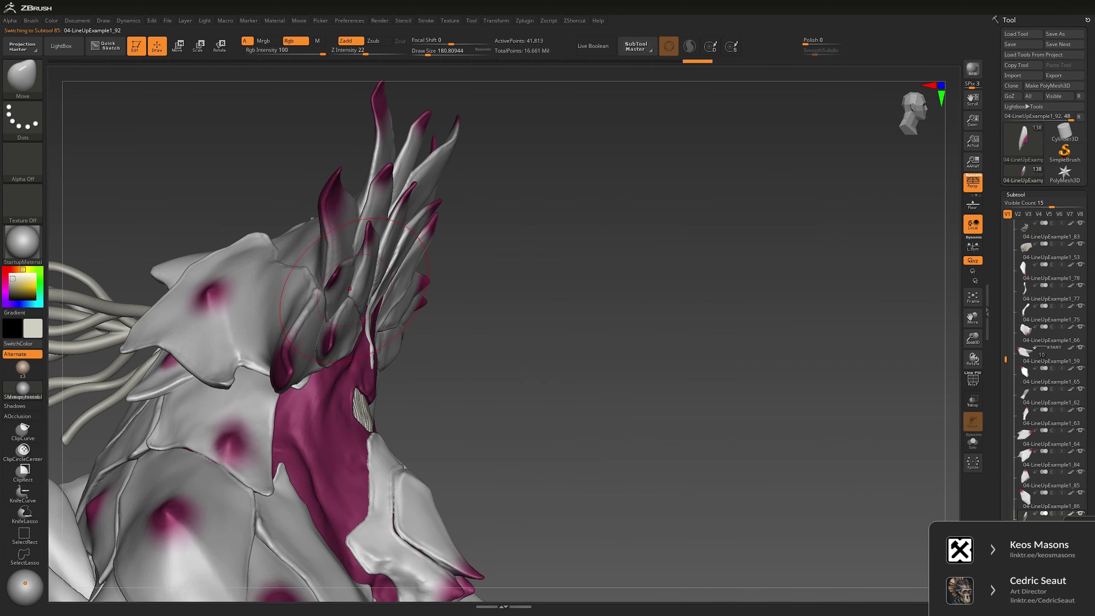
alt+click(350, 289)
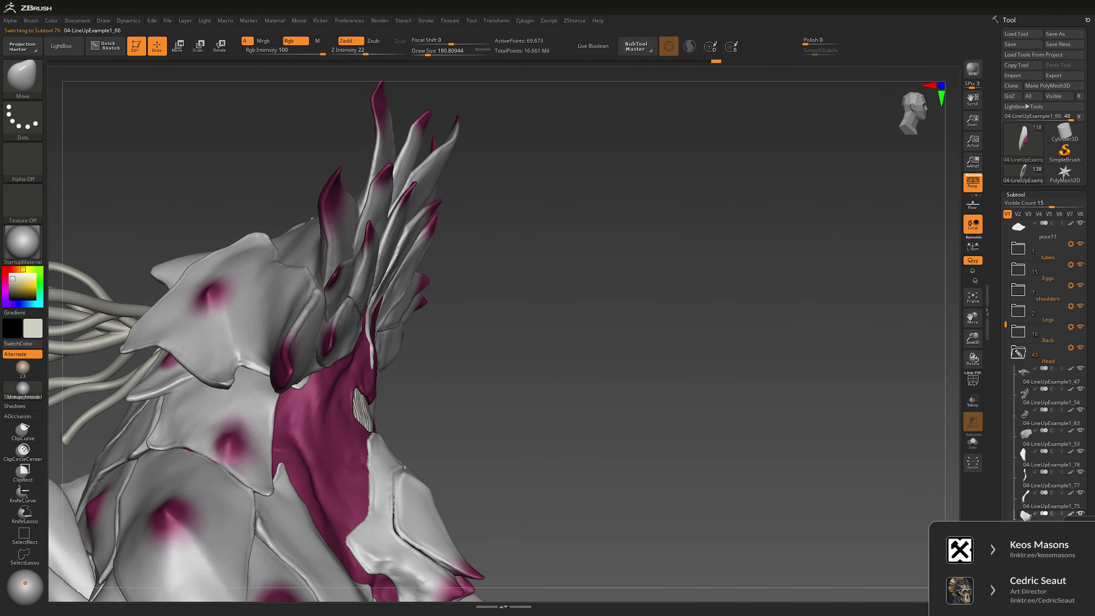
mouse_move(515, 203)
mouse_down()
mouse_move(492, 225)
mouse_move(509, 219)
mouse_up()
alt+click(395, 398)
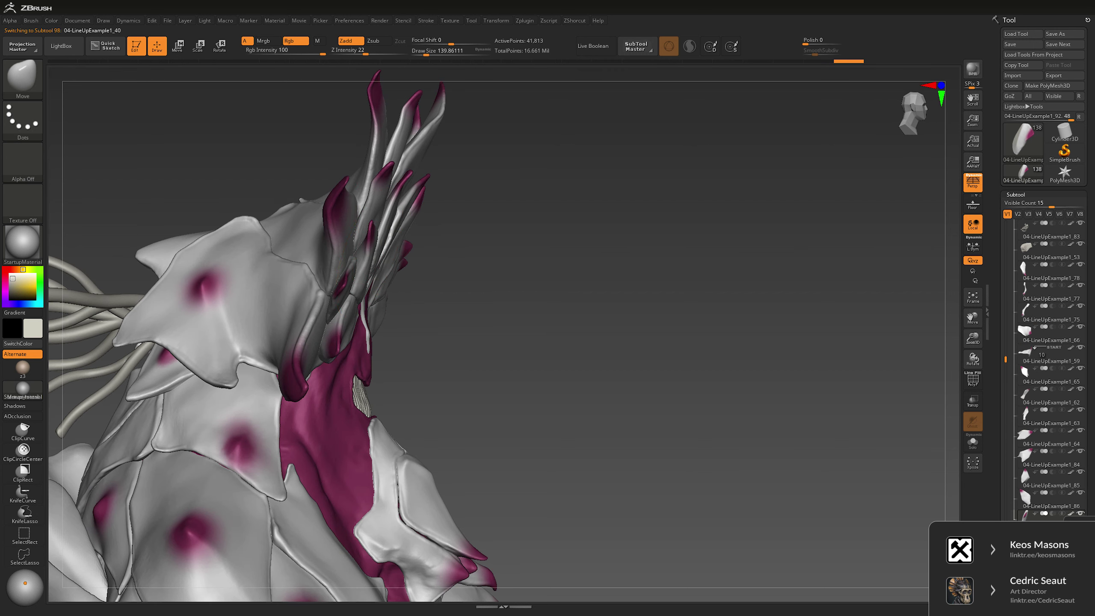
alt+click(365, 186)
mouse_move(340, 237)
mouse_down()
mouse_move(319, 234)
mouse_move(350, 175)
mouse_move(323, 251)
mouse_move(405, 224)
mouse_up()
key(space)
mouse_move(328, 276)
mouse_down()
mouse_move(283, 194)
mouse_move(288, 217)
mouse_up()
key(space)
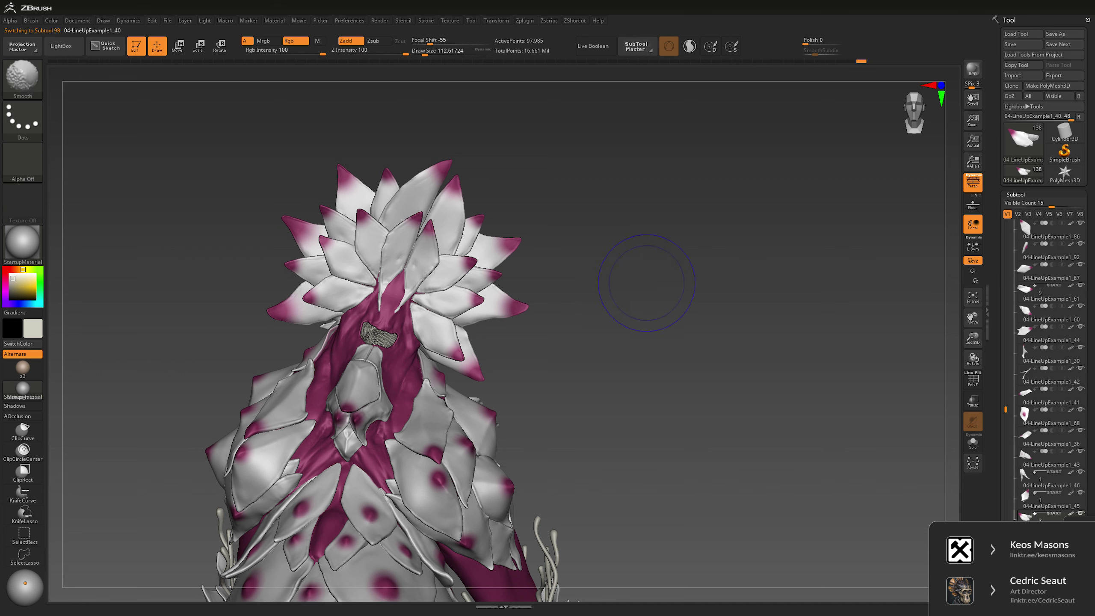
Step: Duplicate a petal from the crown's side and position the transform gizmo and copy near the lower petals on the opposite side
drag(648, 281, 620, 285)
alt+click(336, 253)
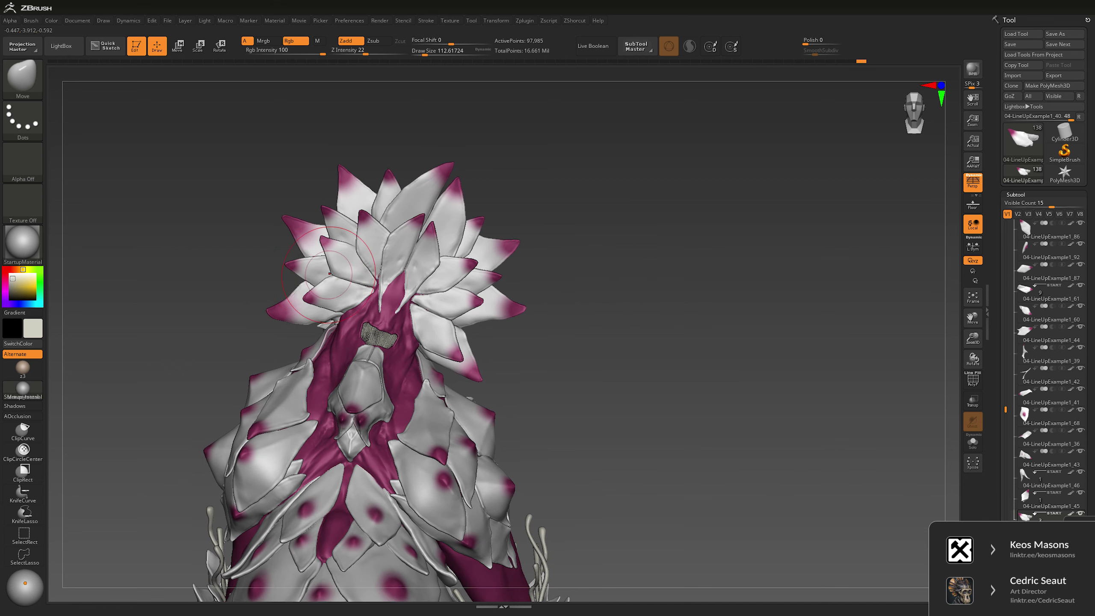
key(ctrl+shift)
key(ctrl+shift+d)
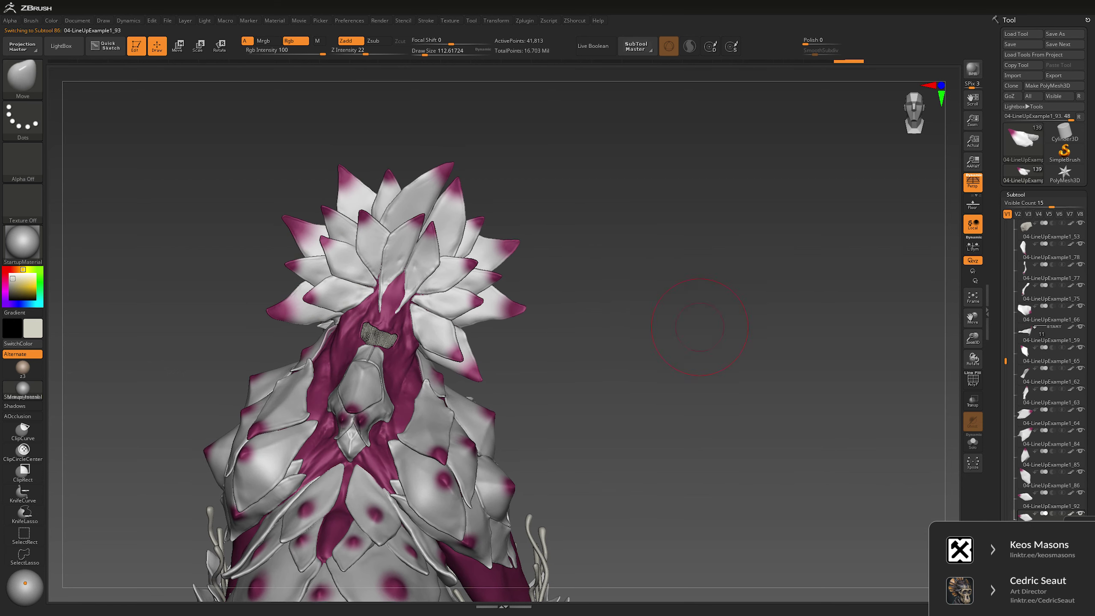
key(space)
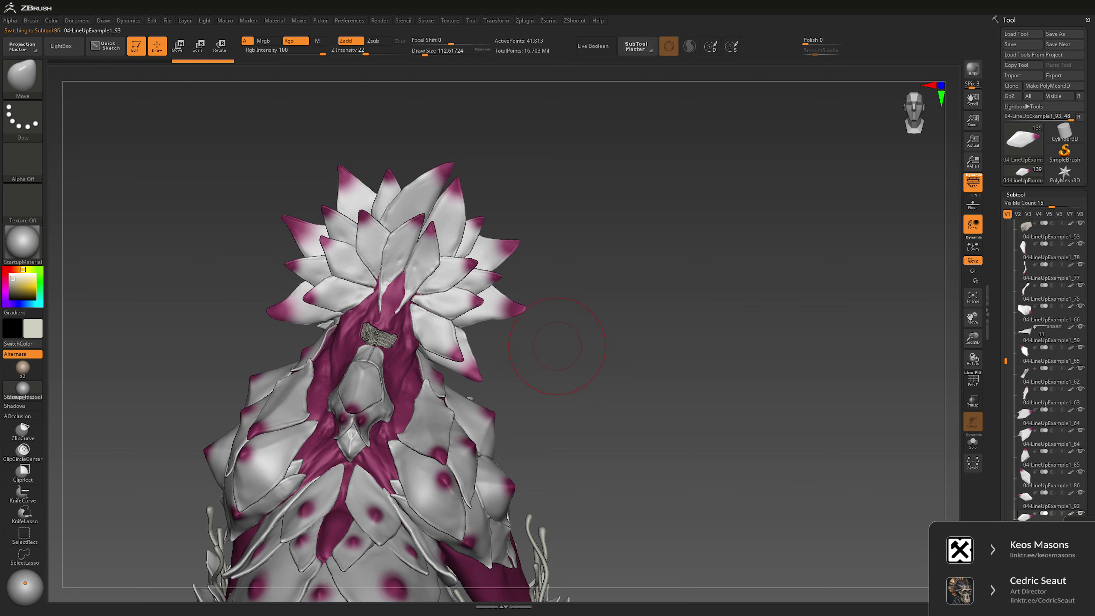
key(w)
drag(318, 241, 486, 313)
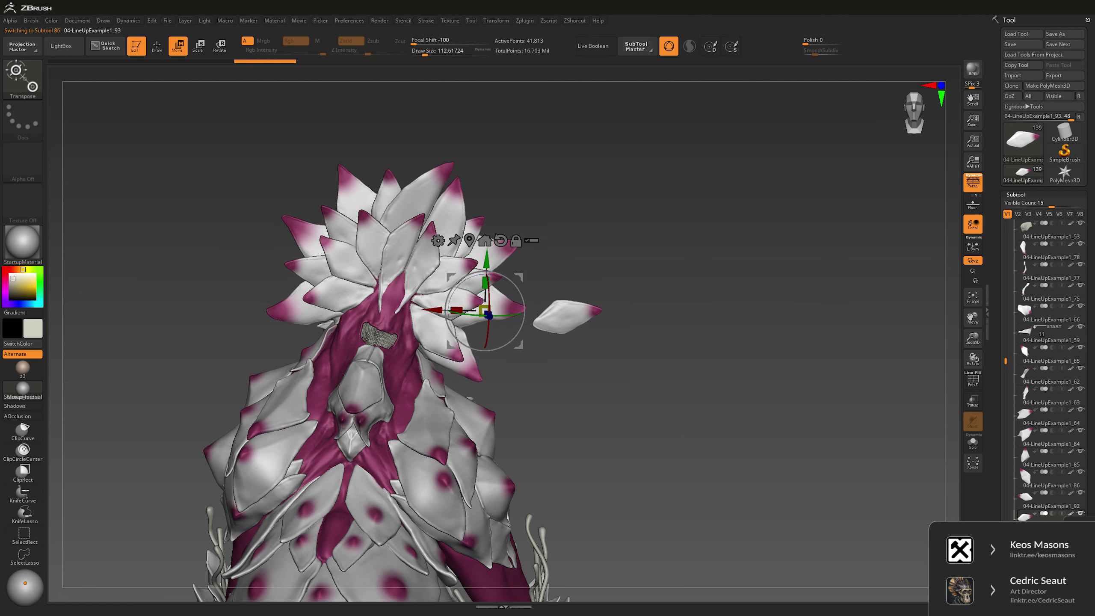
Step: Move the petal copy into the gap between the crown's lower petals and align its depth from the side
drag(567, 275, 490, 304)
scroll(477, 324, up, 3)
drag(690, 259, 763, 264)
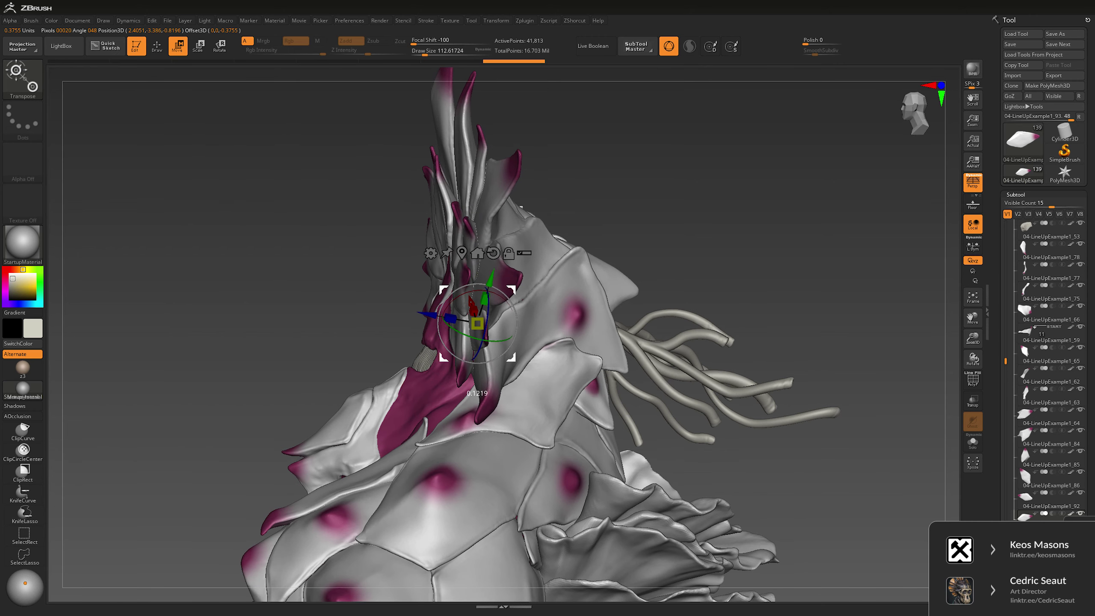
drag(475, 327, 473, 328)
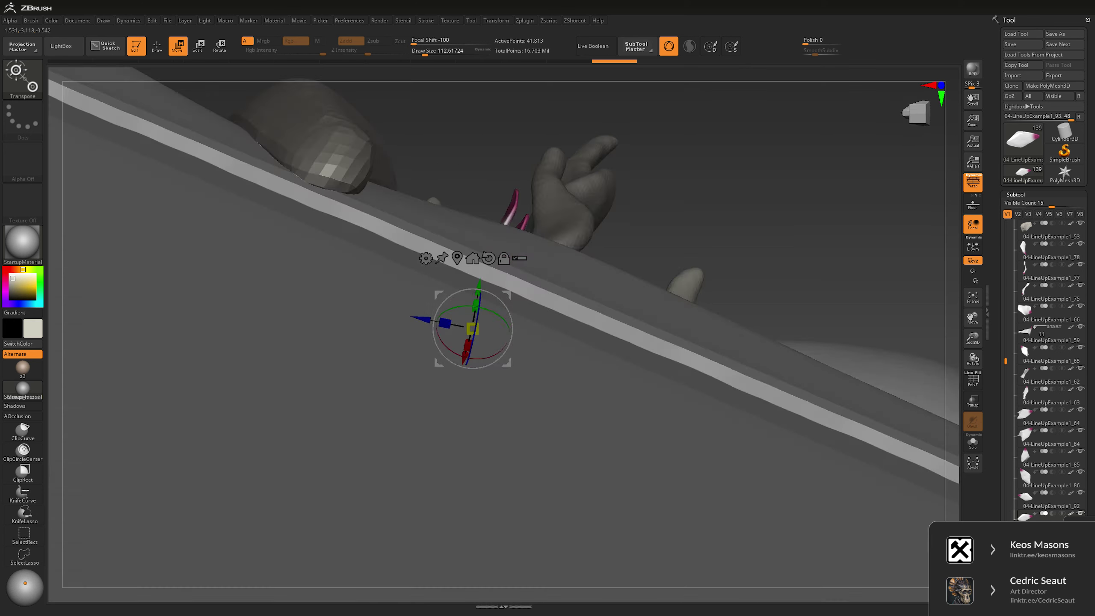
Step: Hide the ground plane subtool pose11_01
scroll(1048, 366, up, 10)
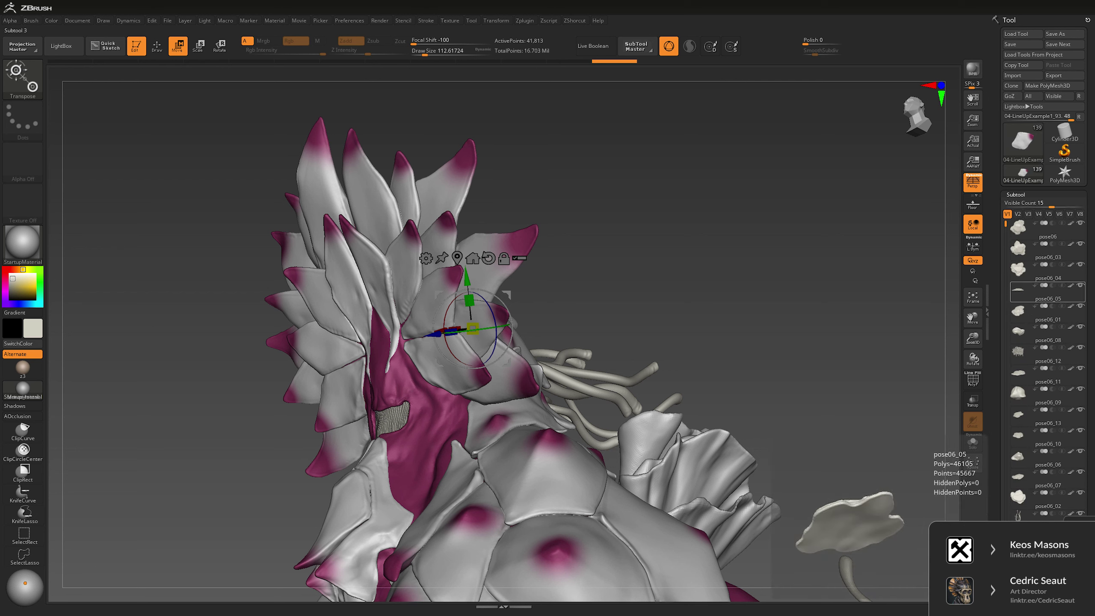
scroll(1006, 250, down, 4)
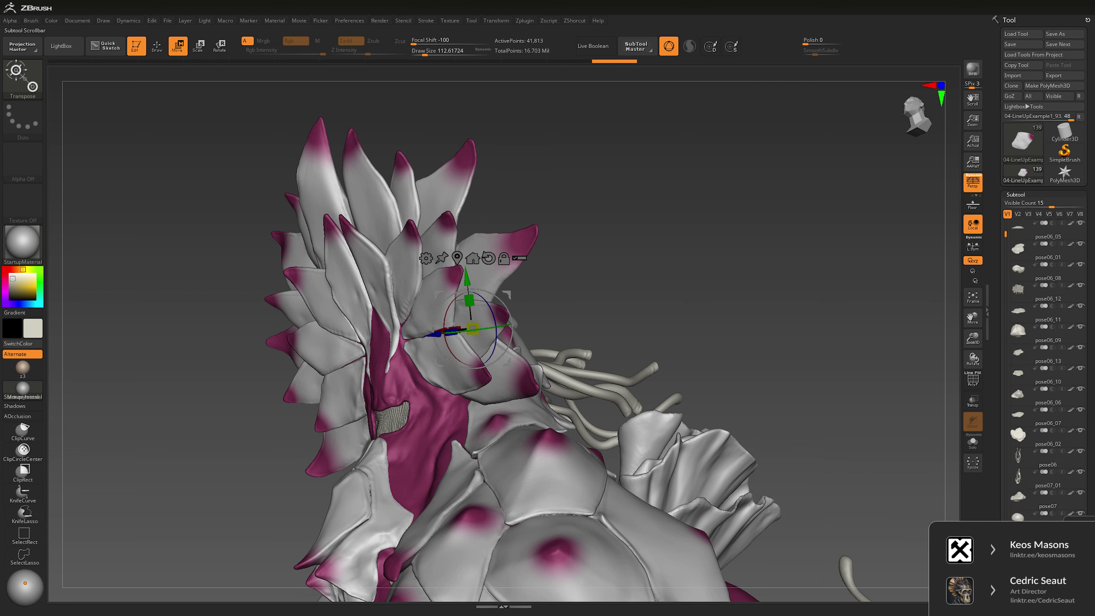
scroll(1006, 258, down, 4)
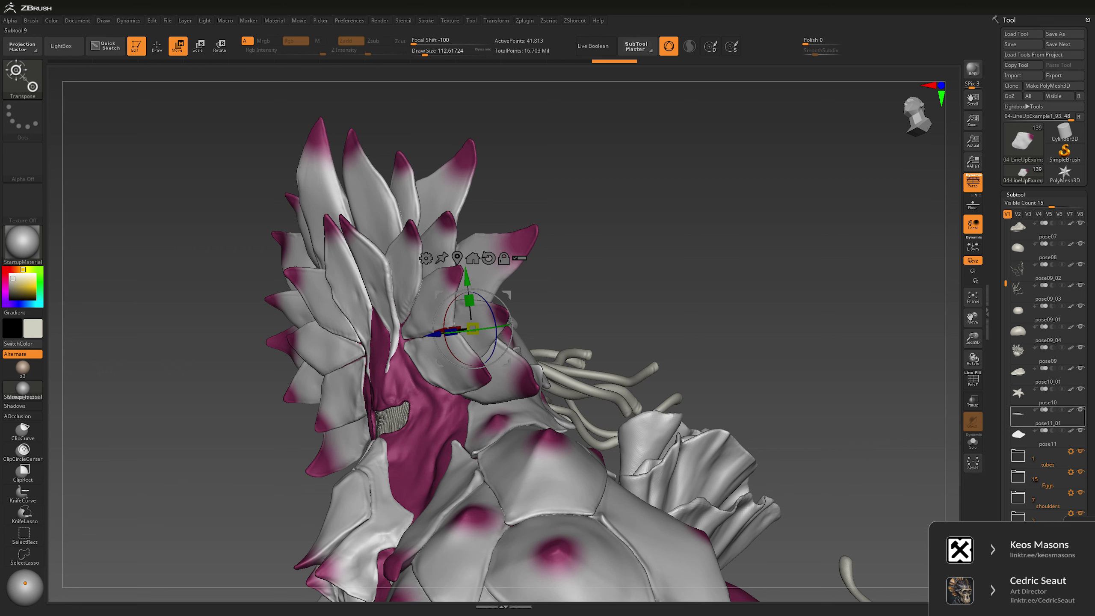
mouse_move(732, 259)
mouse_down()
mouse_move(474, 269)
mouse_move(473, 301)
mouse_up()
Step: Fit the new petal copy among the lower petals with the Move brush at a draw size of about 239, checking it in isolation
key(q)
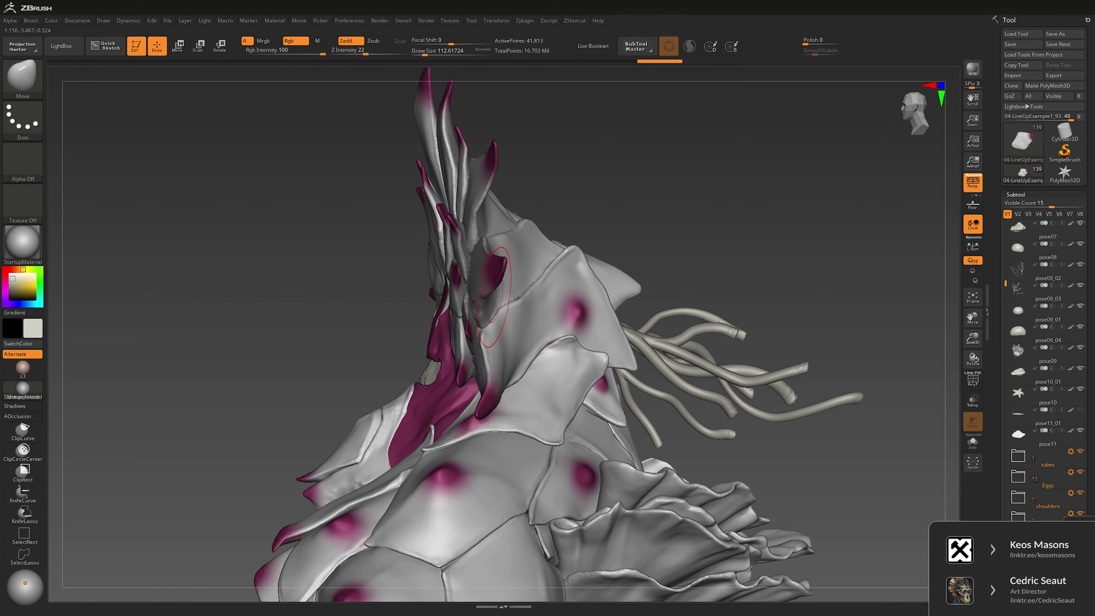
right_drag(477, 325, 517, 327)
key(space)
drag(513, 281, 539, 281)
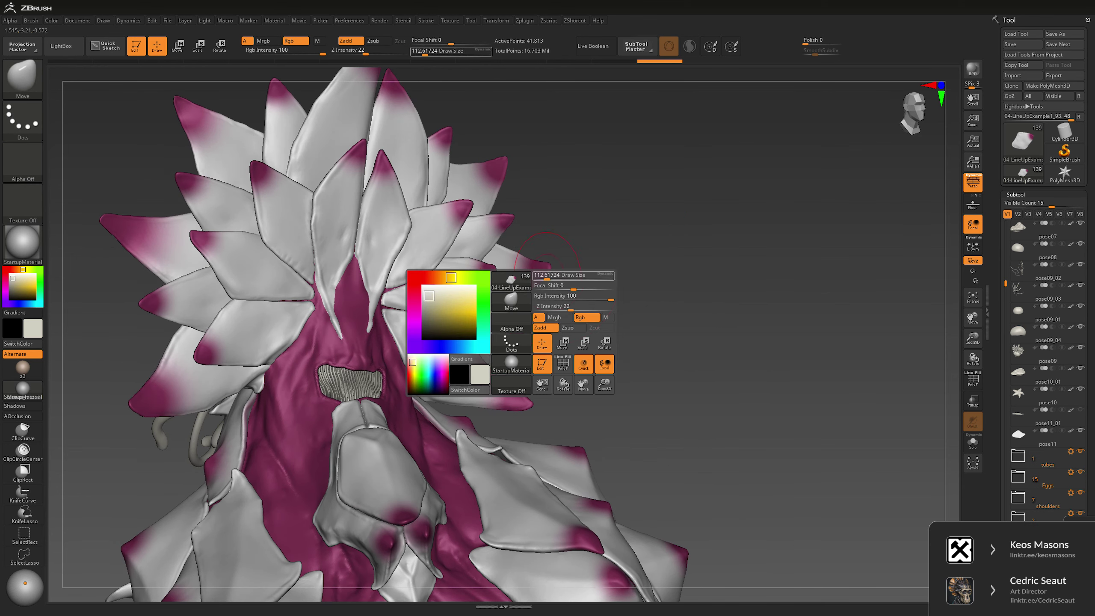
alt+click(526, 326)
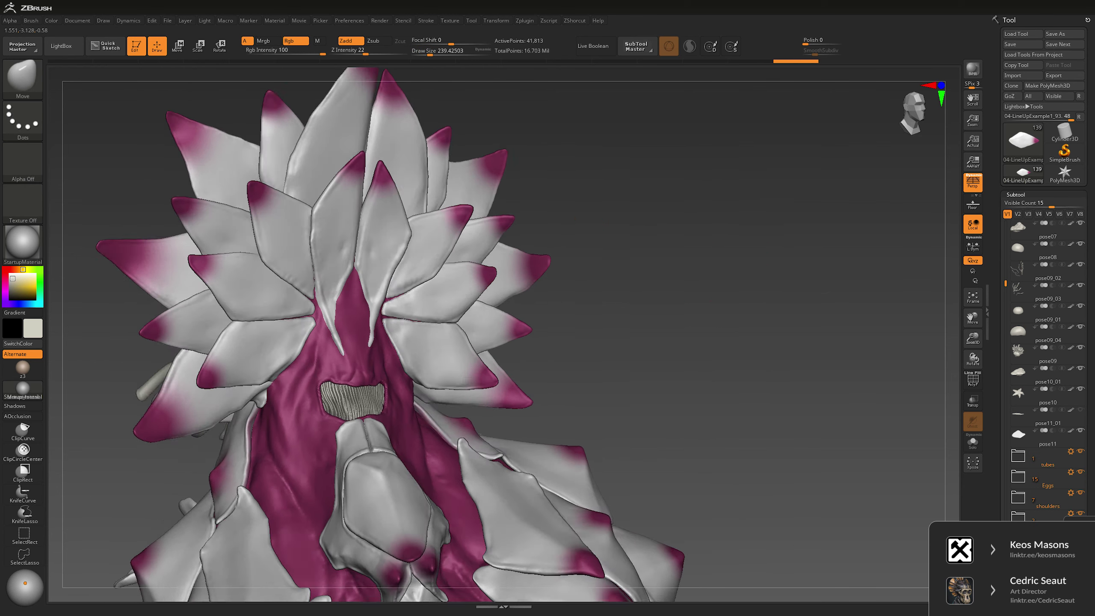
key(shift+alt+s)
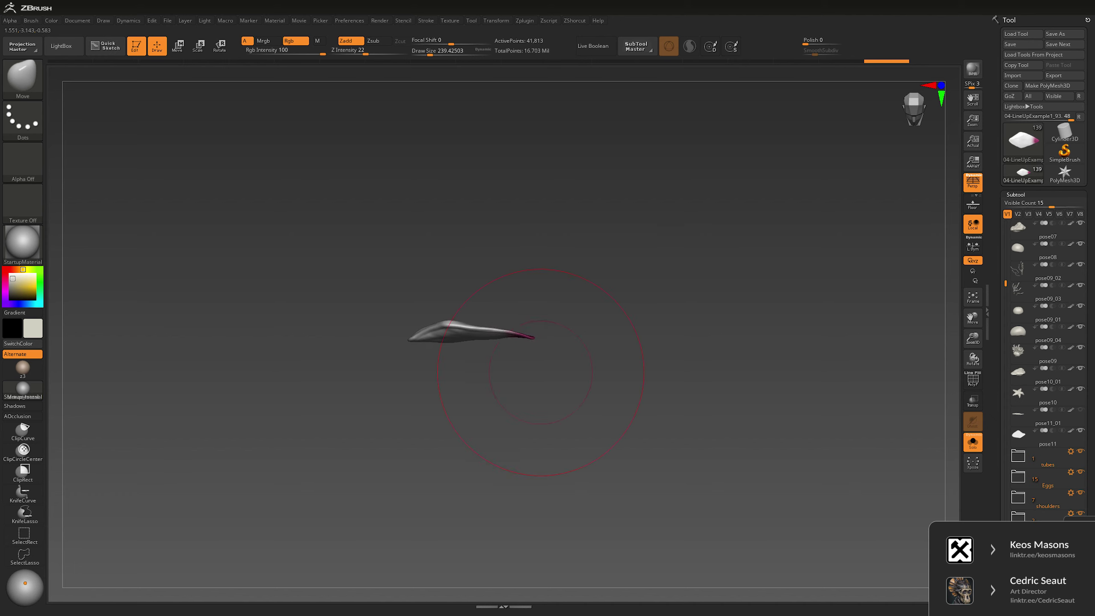
key(space)
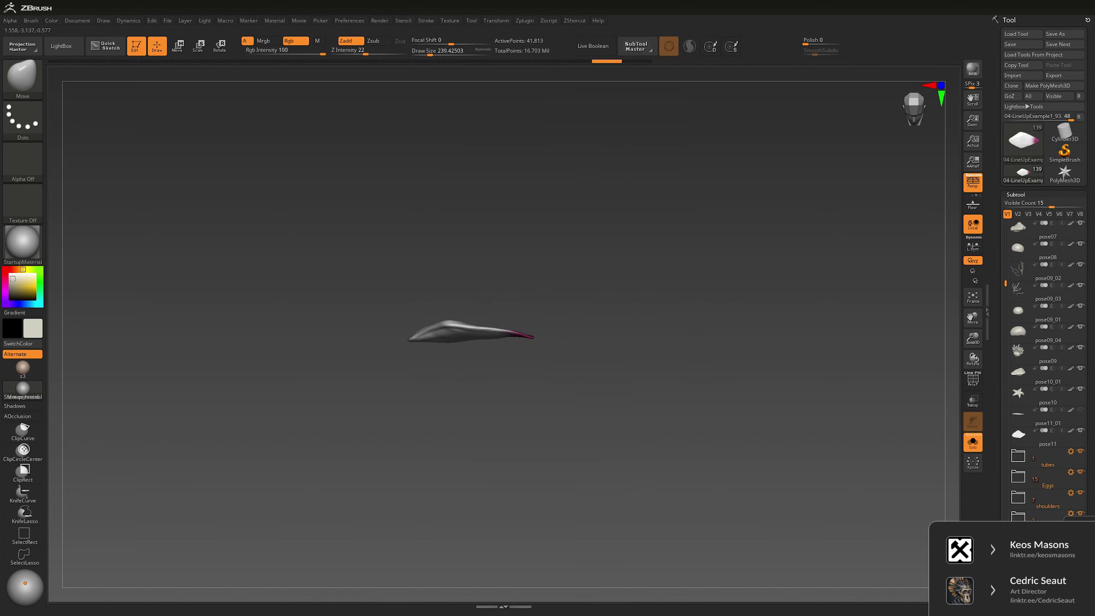
mouse_move(549, 307)
right_down()
mouse_move(591, 215)
mouse_move(629, 216)
mouse_move(582, 290)
right_up()
key(shift+alt+s)
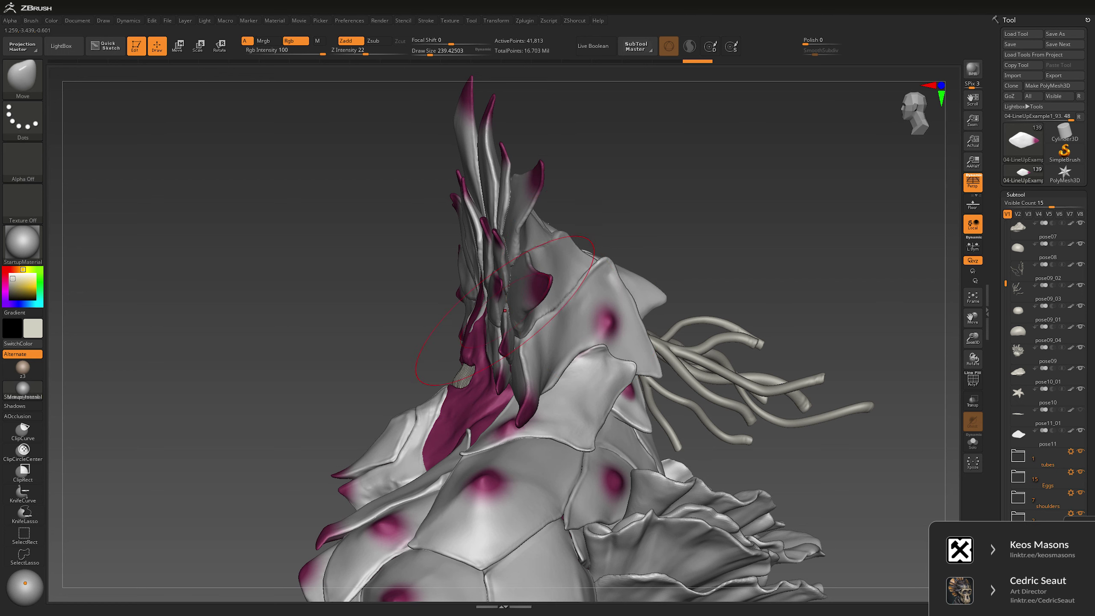
Step: Adjust the pieces around the new petal with the Move brush at a draw size of about 181
mouse_move(672, 199)
right_down()
mouse_move(466, 337)
mouse_move(716, 264)
mouse_move(707, 295)
mouse_move(683, 312)
right_up()
alt+click(465, 336)
key(space)
alt+click(432, 518)
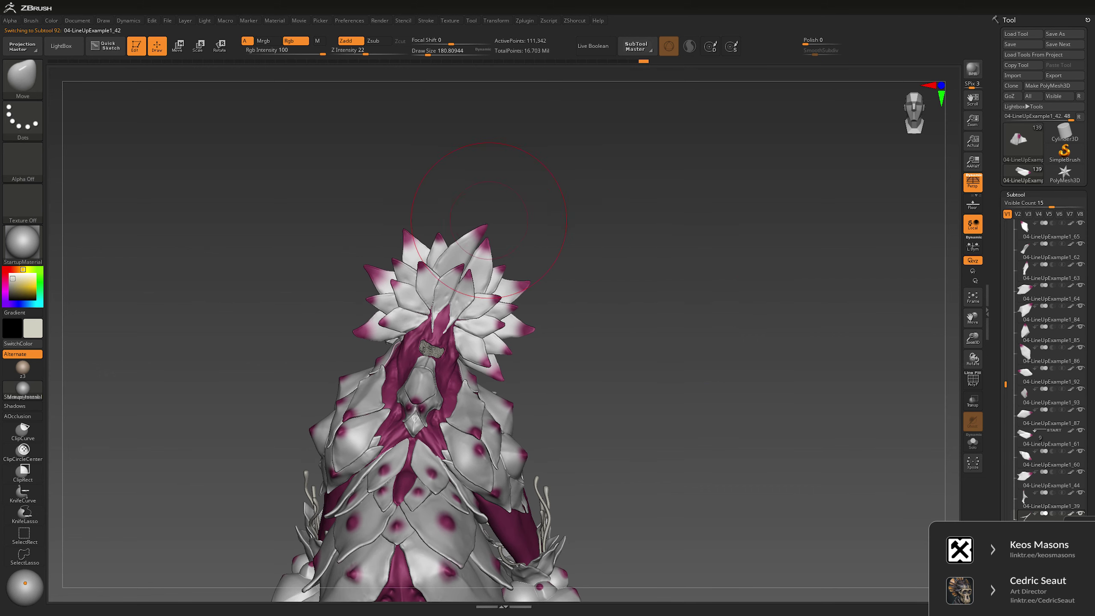
ctrl+right_drag(631, 220, 631, 302)
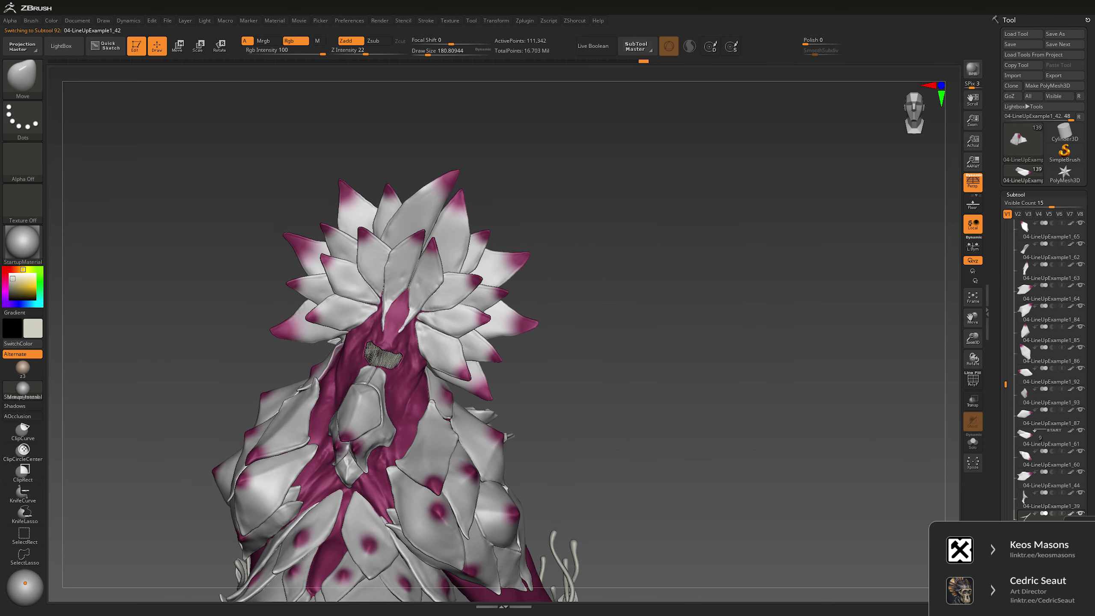
alt+drag(695, 316, 691, 307)
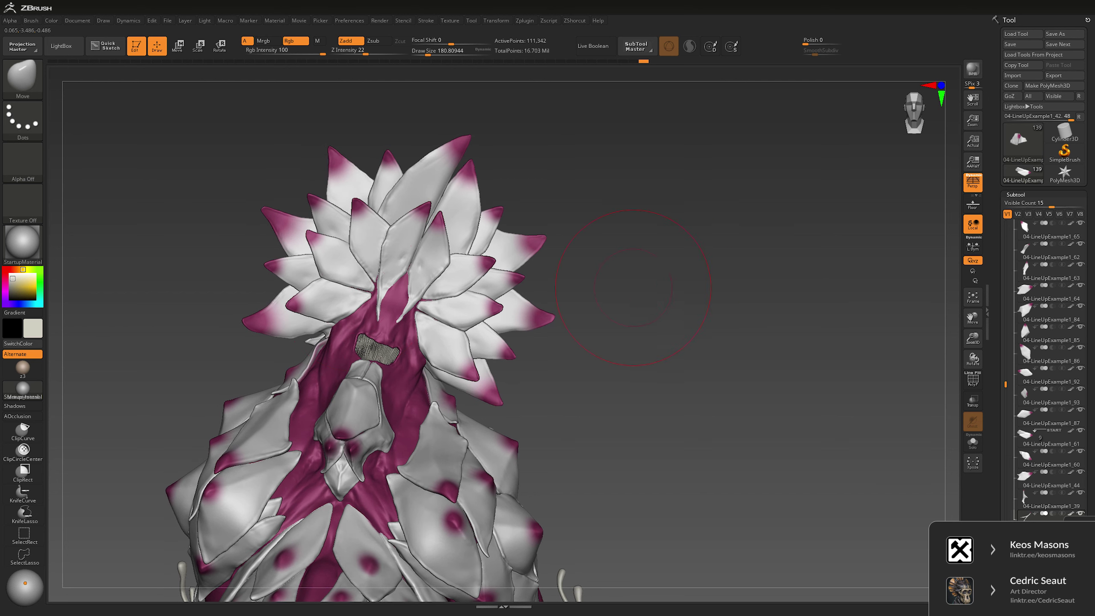
Step: Duplicate a petal from the crown's opposite side and place the copy beneath the lowest petals near the neck
alt+click(298, 279)
key(shift+f)
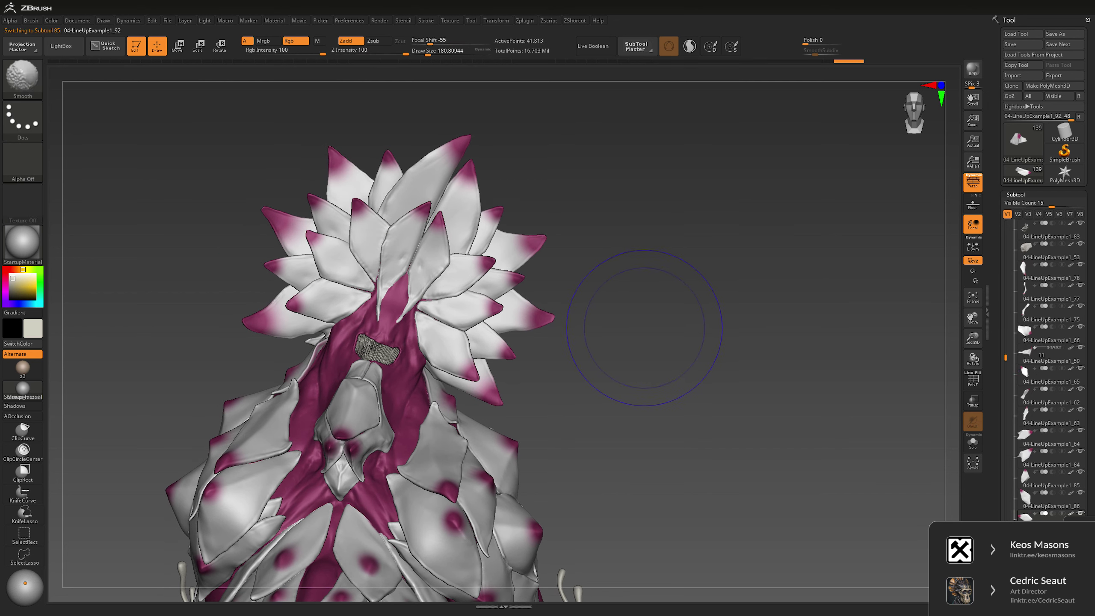
key(w)
alt+click(310, 269)
drag(326, 258, 357, 320)
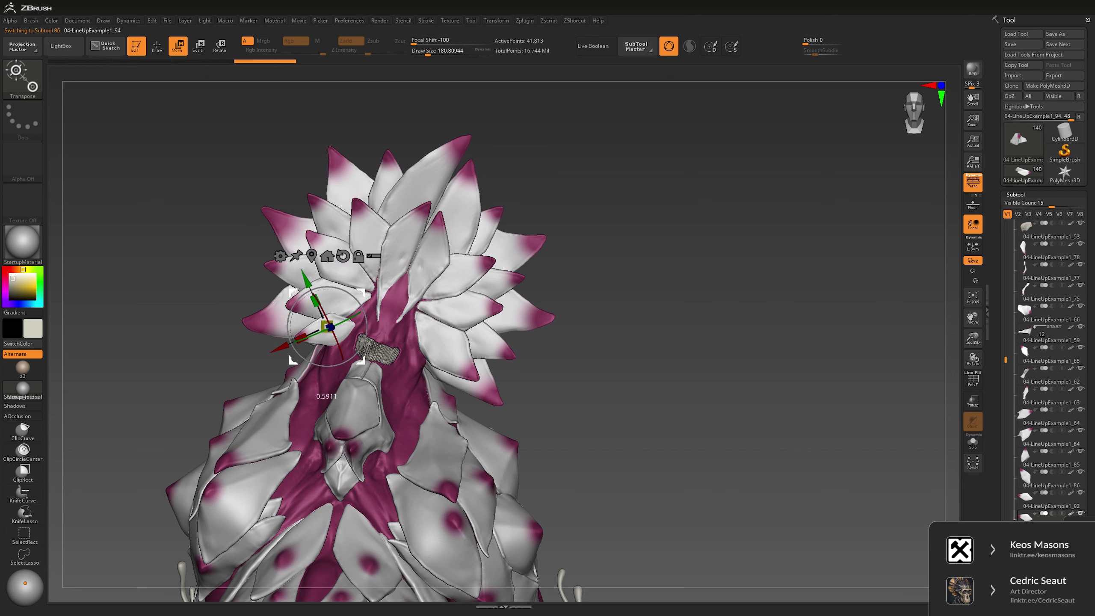
mouse_move(646, 301)
mouse_down()
mouse_move(819, 302)
mouse_move(922, 282)
mouse_move(341, 345)
mouse_up()
Step: Bend the low petal copy and its neighbouring petals to fit with the Move brush at a draw size of about 181
key(q)
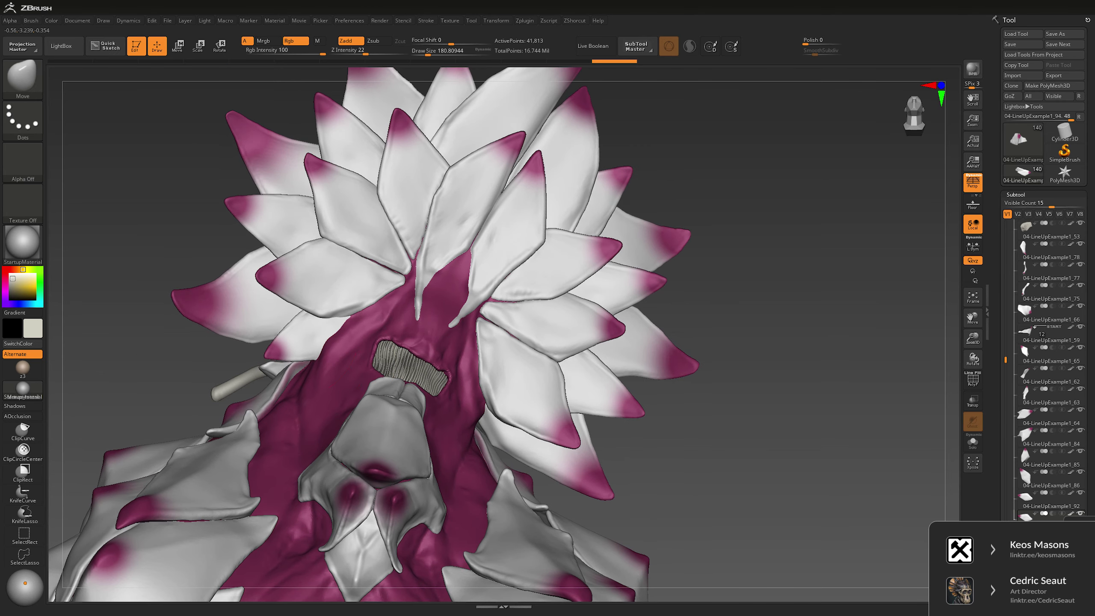
drag(585, 206, 475, 259)
alt+click(371, 237)
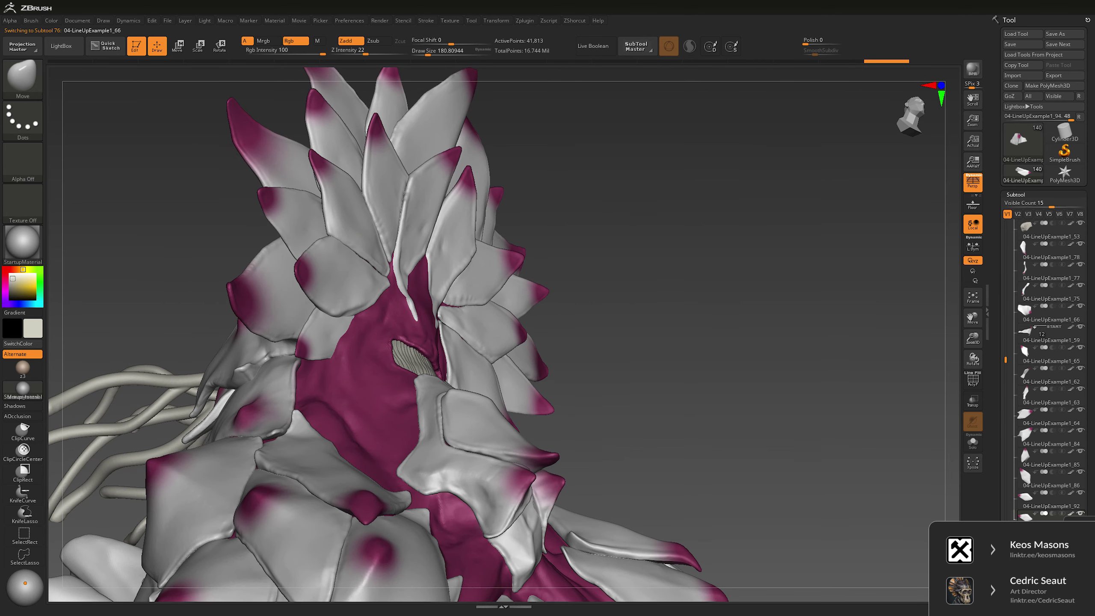
drag(370, 238, 259, 246)
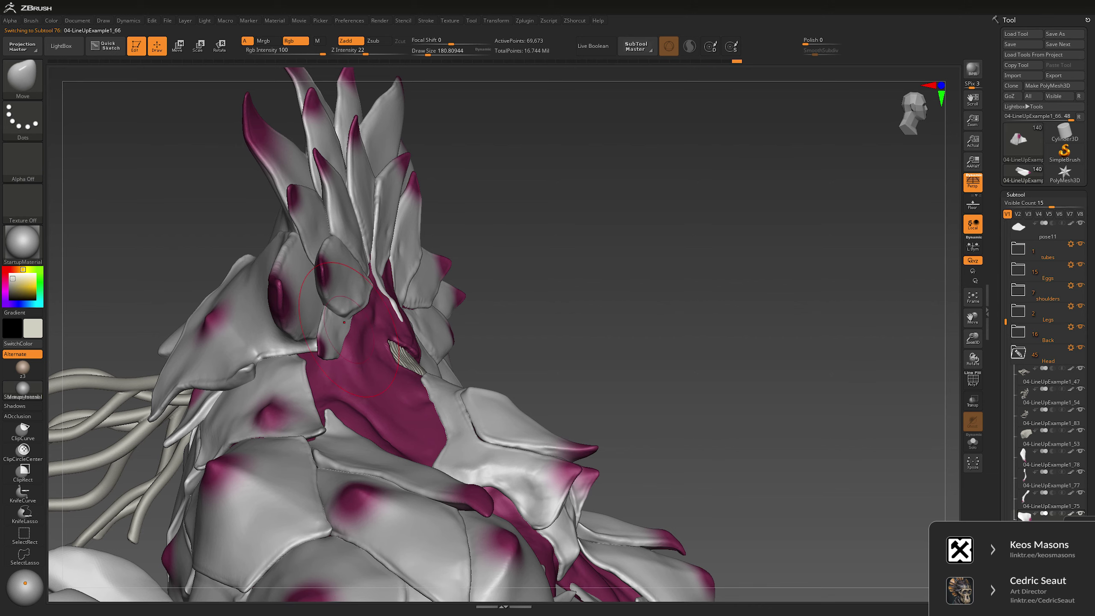
mouse_move(668, 189)
mouse_down()
mouse_move(347, 320)
mouse_move(298, 354)
mouse_up()
alt+click(289, 359)
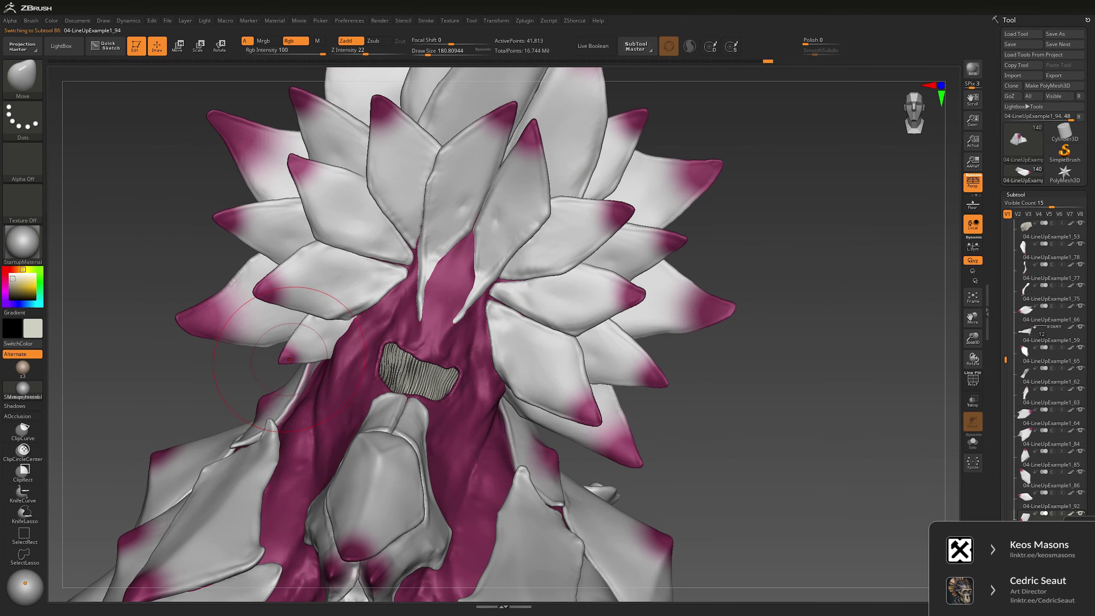
mouse_move(368, 326)
mouse_down()
mouse_move(319, 367)
mouse_move(326, 334)
mouse_up()
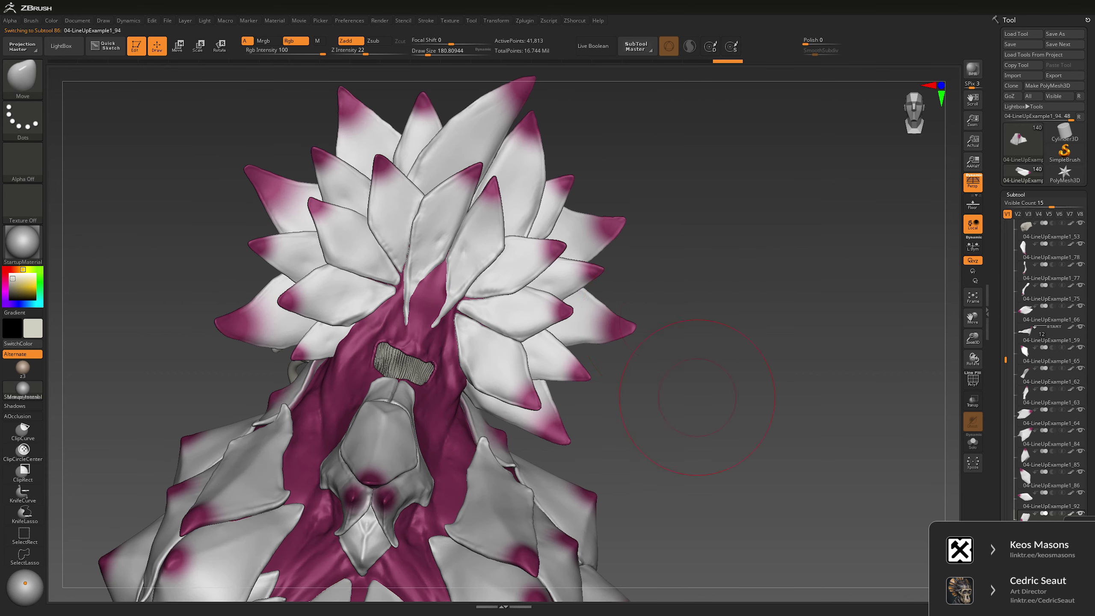
Step: Rotate, nudge and reorient the low petal copy so it tucks in under the petals above it
key(r)
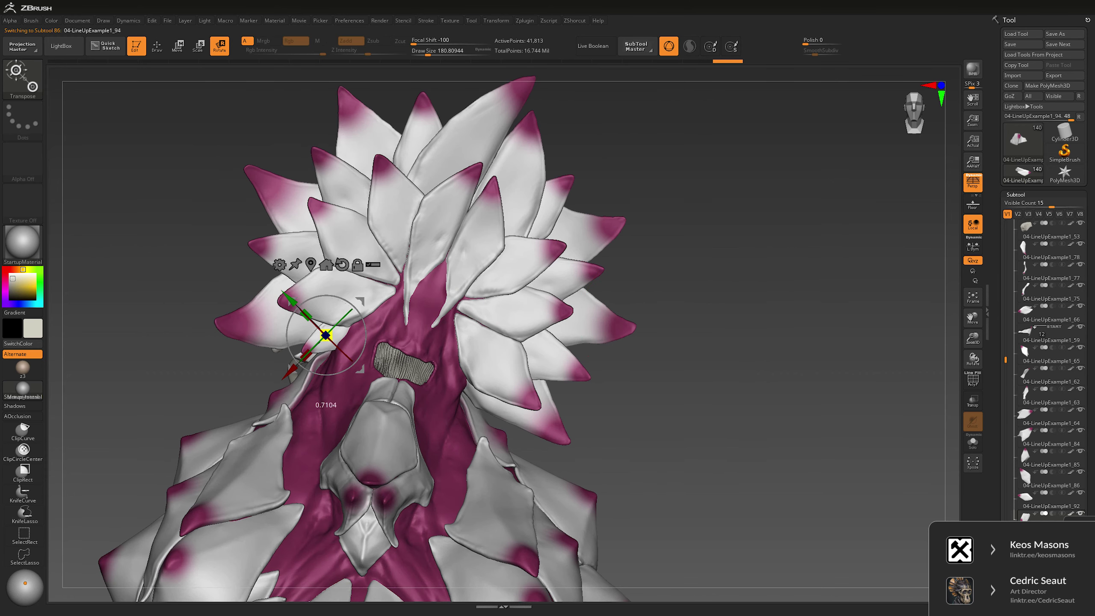
mouse_move(388, 346)
mouse_down()
mouse_move(306, 345)
mouse_move(325, 330)
mouse_move(393, 345)
mouse_up()
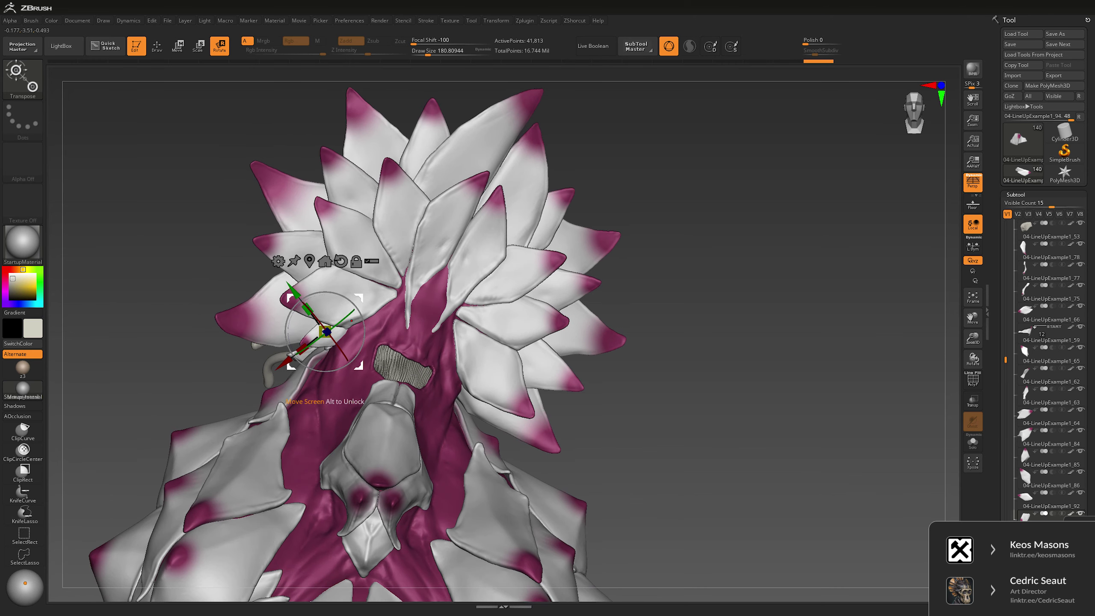
key(q)
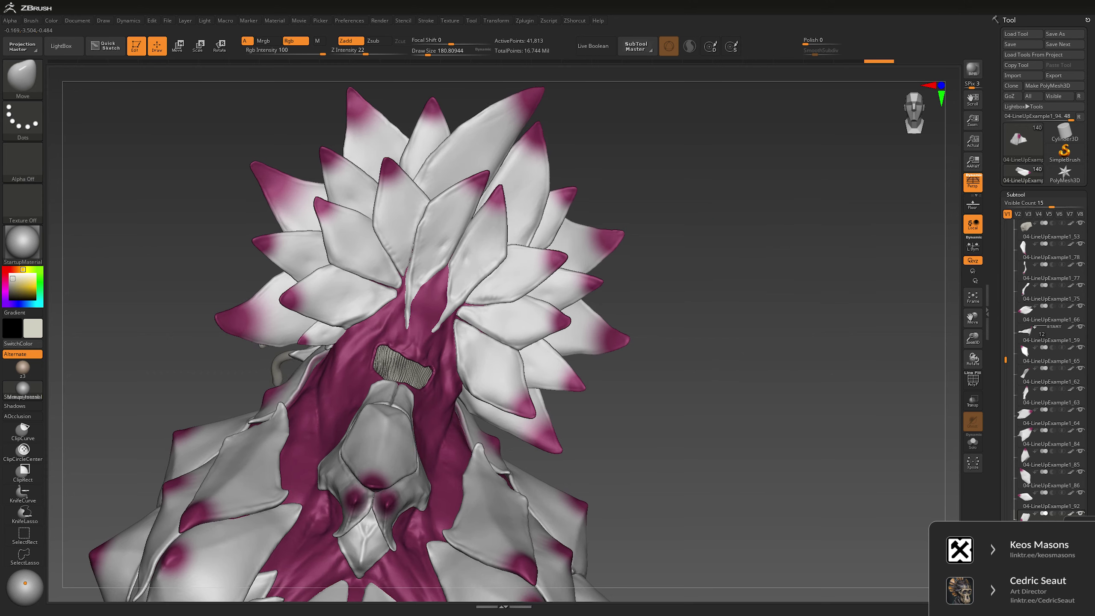
drag(129, 195, 162, 196)
key(e)
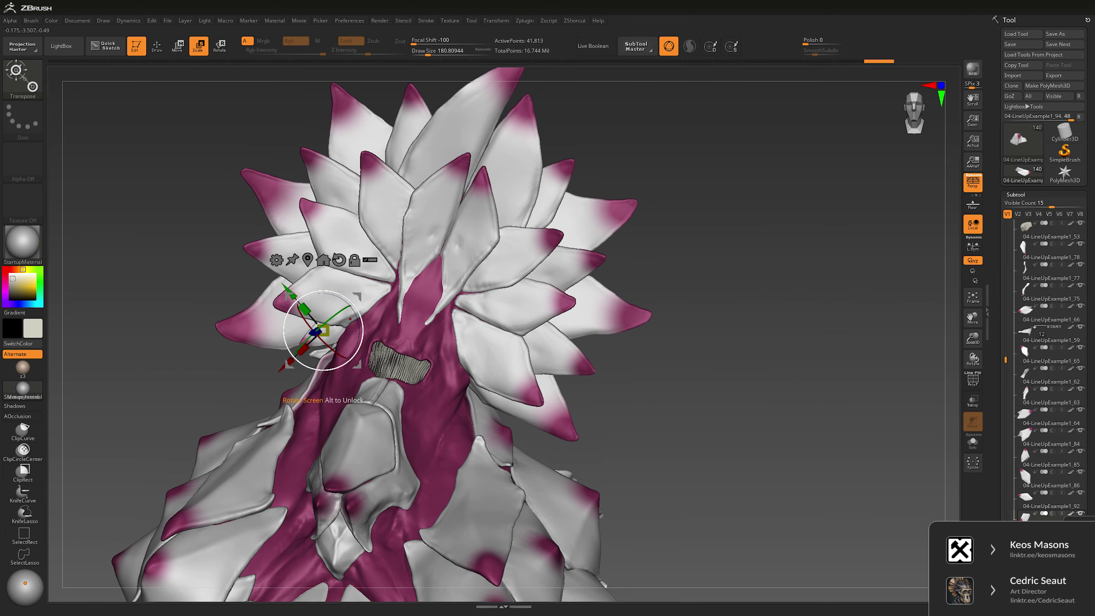
alt+drag(317, 331, 322, 331)
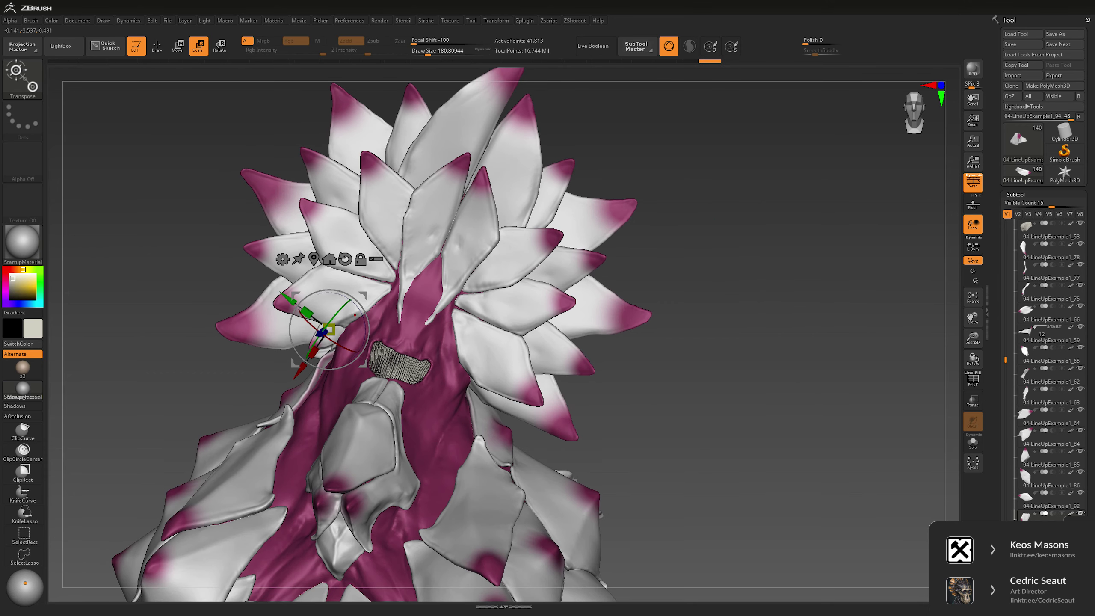
Step: Duplicate the low petal, mirror the copy and move it beneath the petals on the other side of the neck
ctrl+click(323, 331)
click(668, 46)
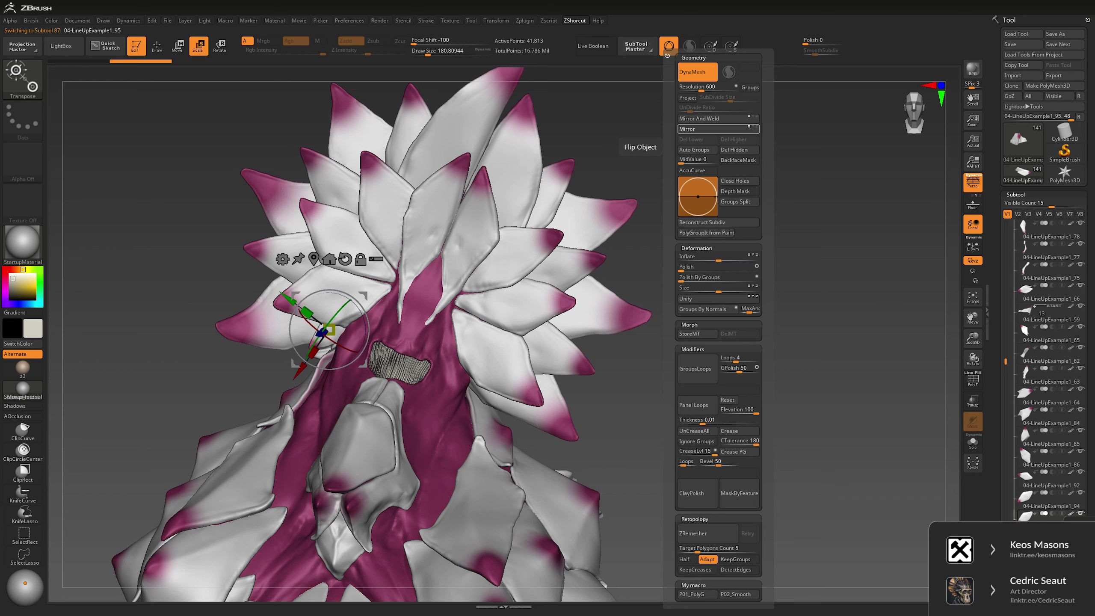
click(711, 128)
drag(330, 329, 473, 382)
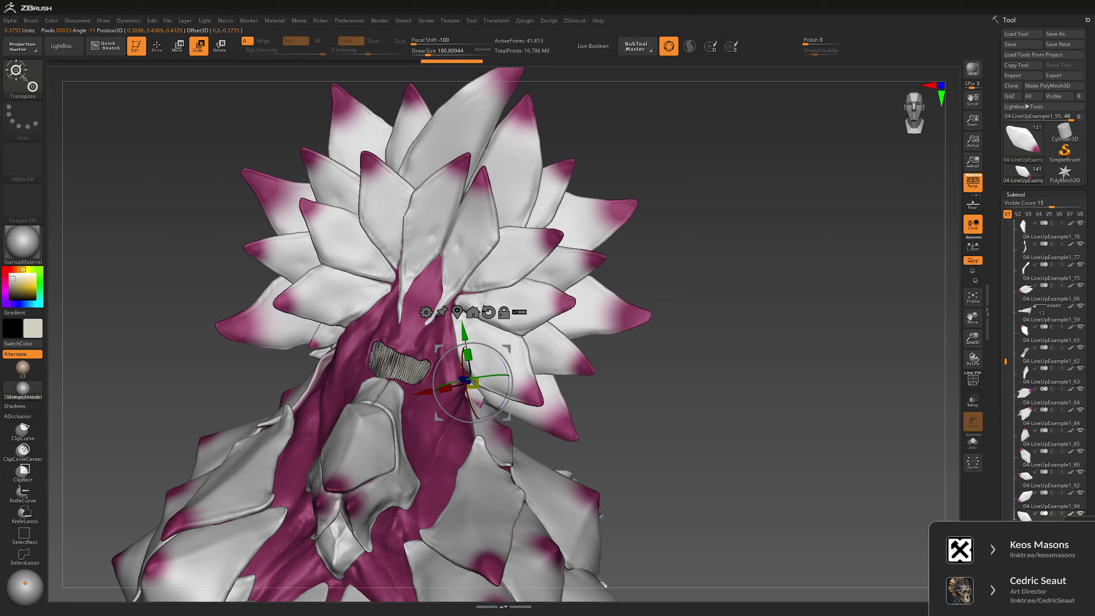
Step: Reposition the mirrored petal under the lower petals and refine both low petals with the Move brush at a draw size of about 181
drag(754, 302, 672, 299)
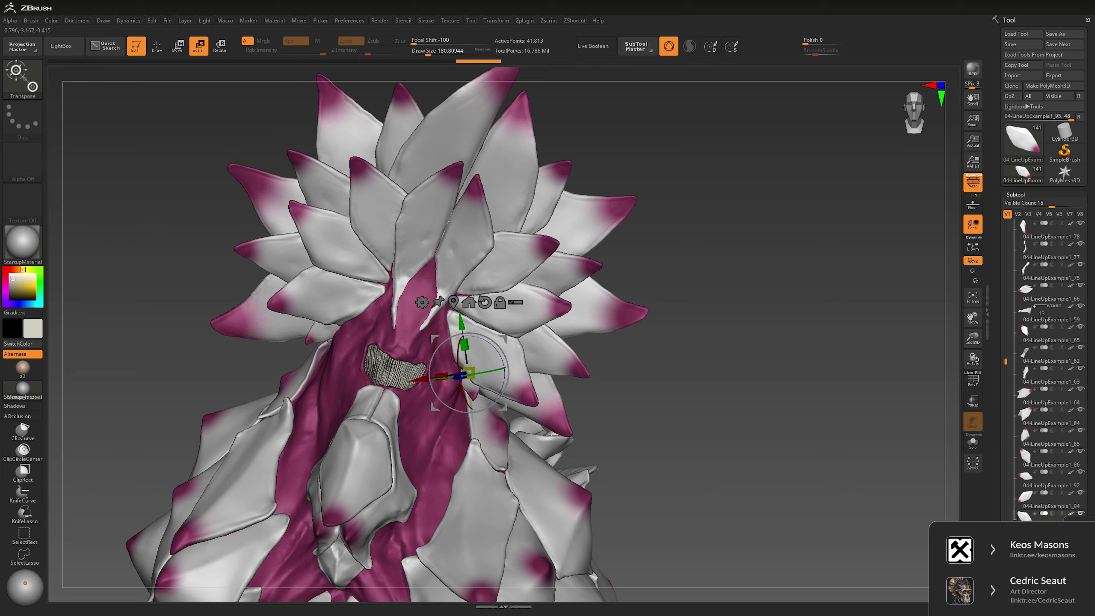
key(q)
mouse_move(595, 468)
mouse_down()
mouse_move(596, 577)
mouse_move(595, 540)
mouse_move(560, 475)
mouse_up()
key(w)
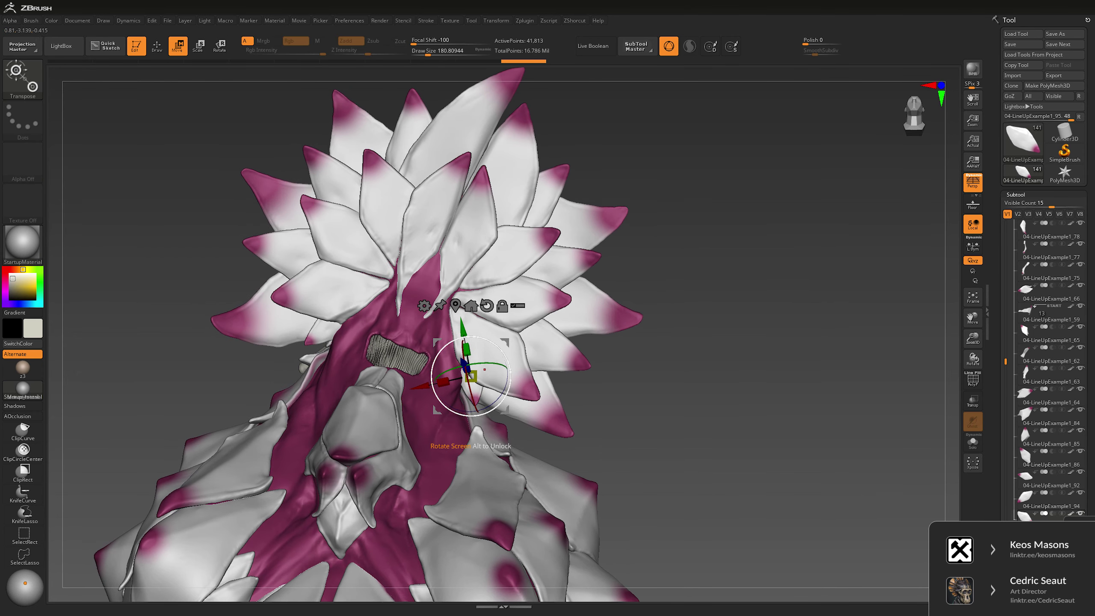
key(q)
mouse_move(712, 432)
mouse_down()
mouse_move(707, 475)
mouse_move(698, 457)
mouse_move(720, 314)
mouse_up()
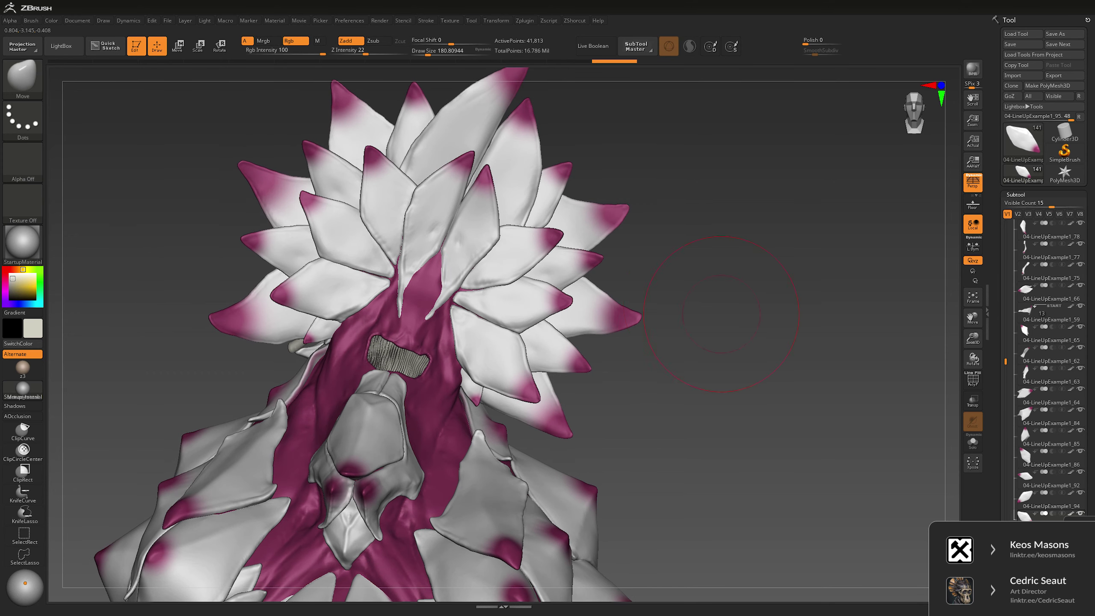
alt+click(326, 330)
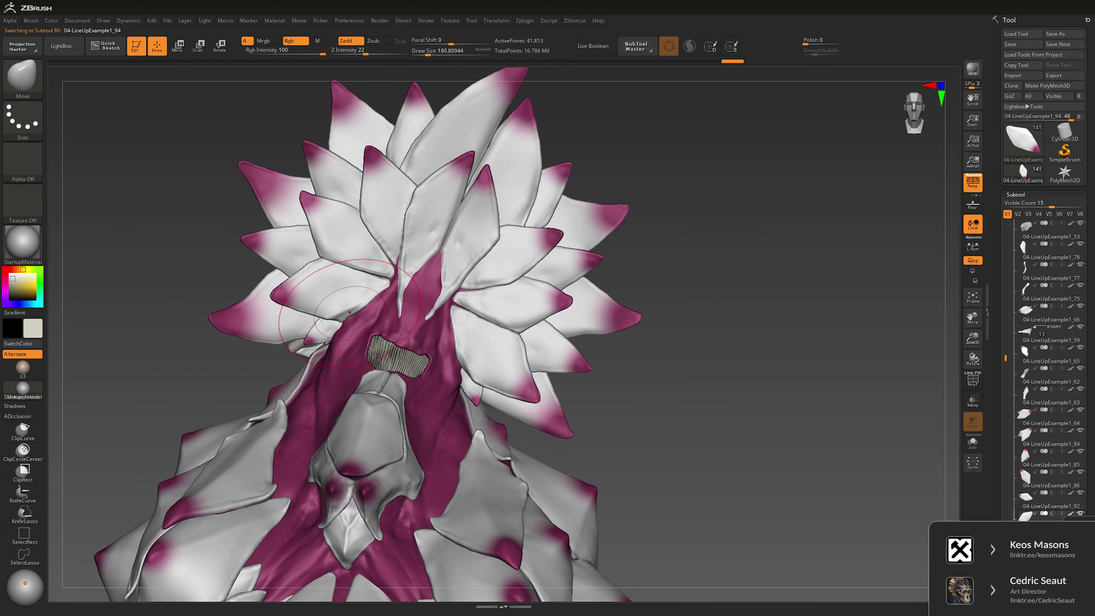
alt+click(463, 368)
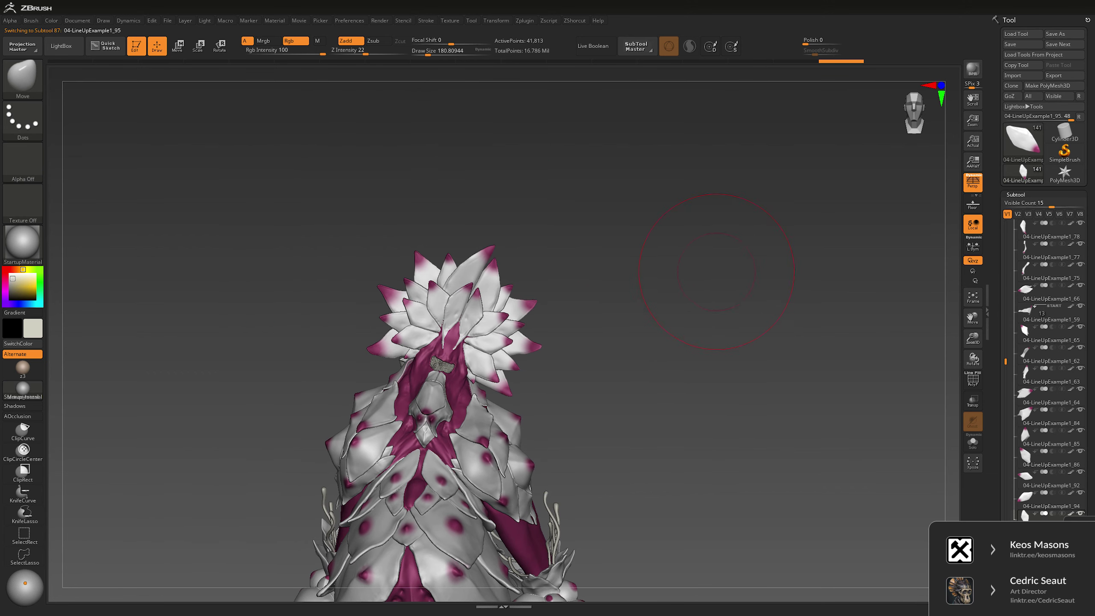
Step: Select an upper petal of the head crown and draw two thin curling tendrils outward from it with the CurveTube brush at a draw size of about 5
key(space)
drag(591, 300, 578, 295)
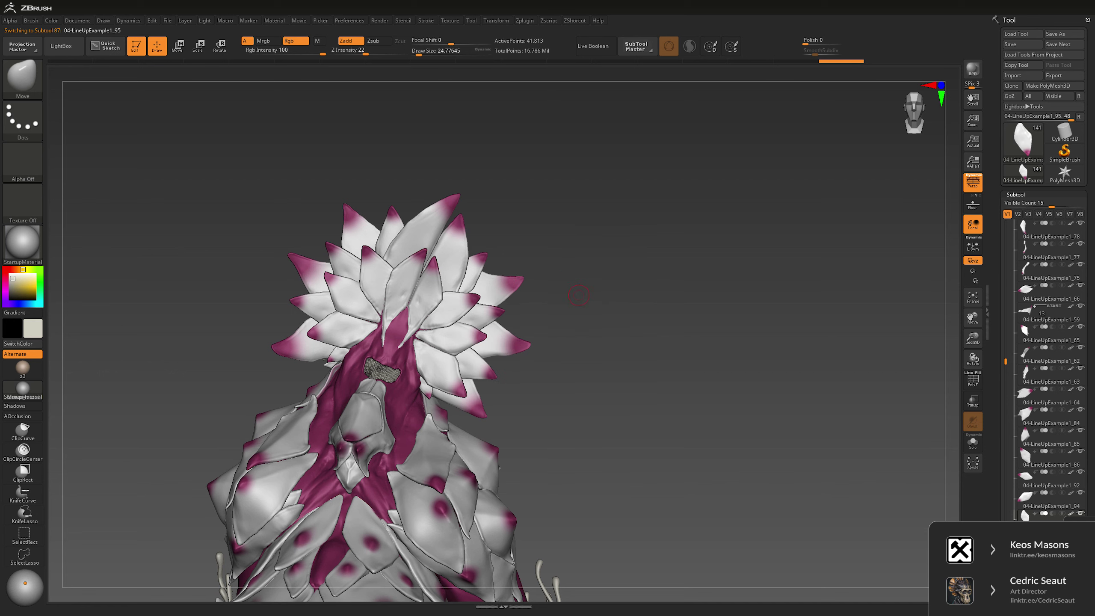
alt+click(454, 272)
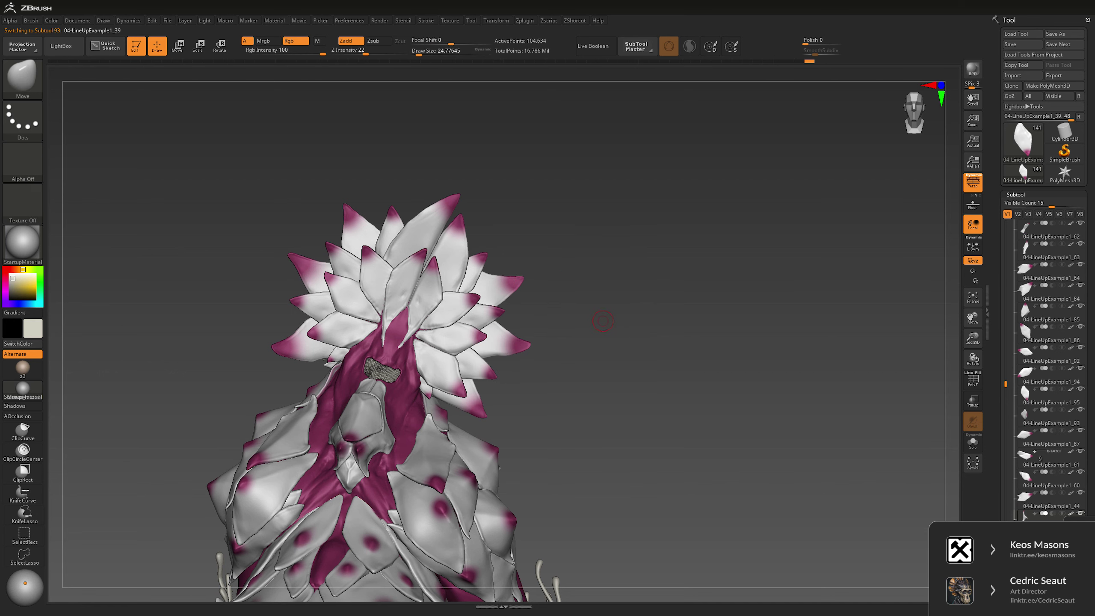
key(b)
click(465, 297)
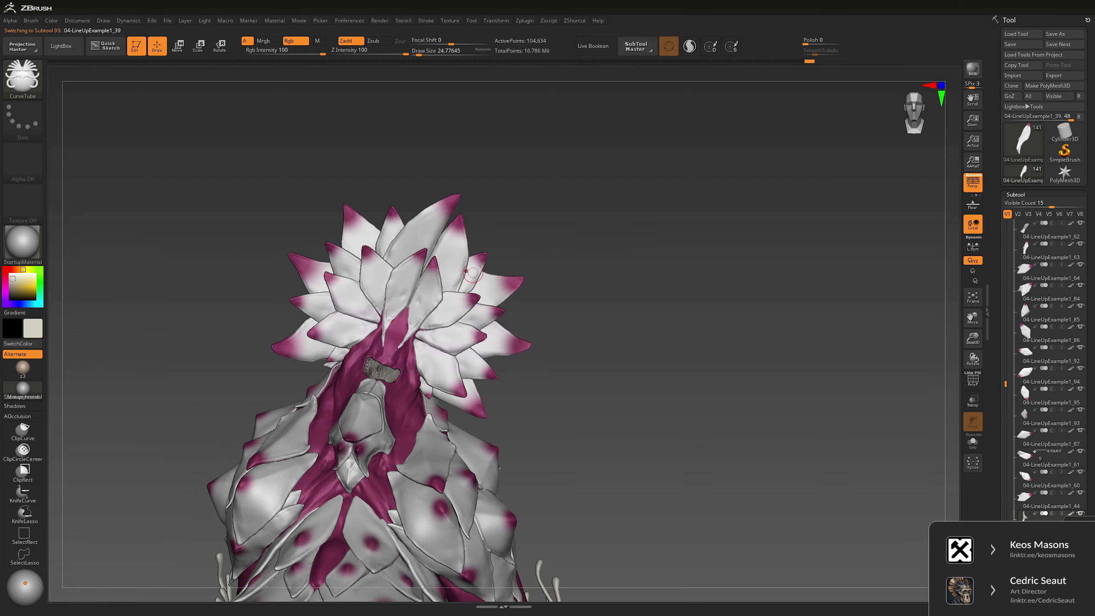
key(space)
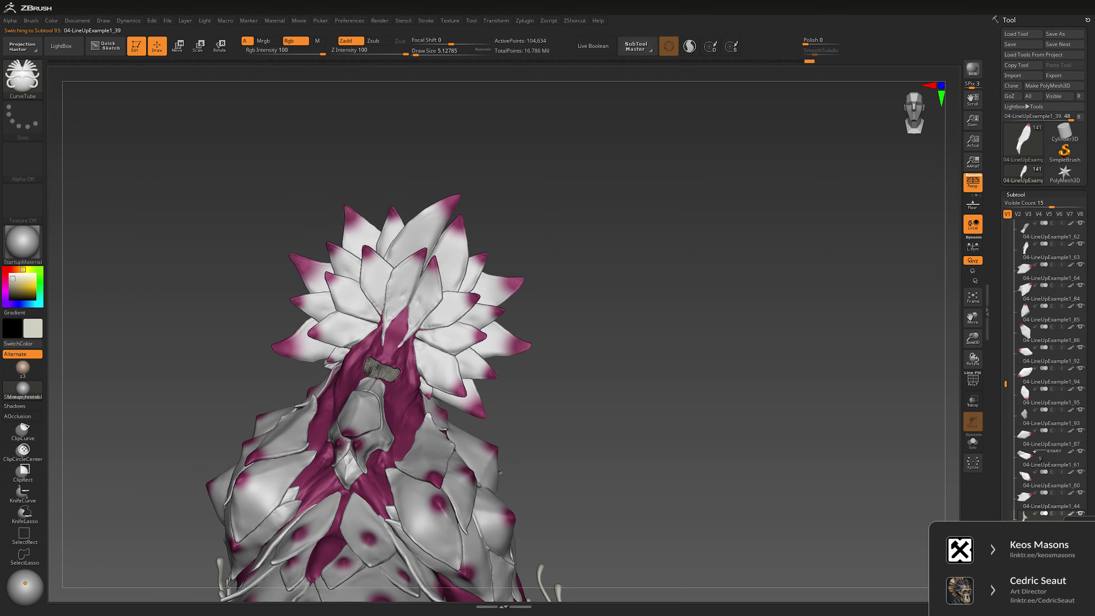
drag(540, 195, 544, 187)
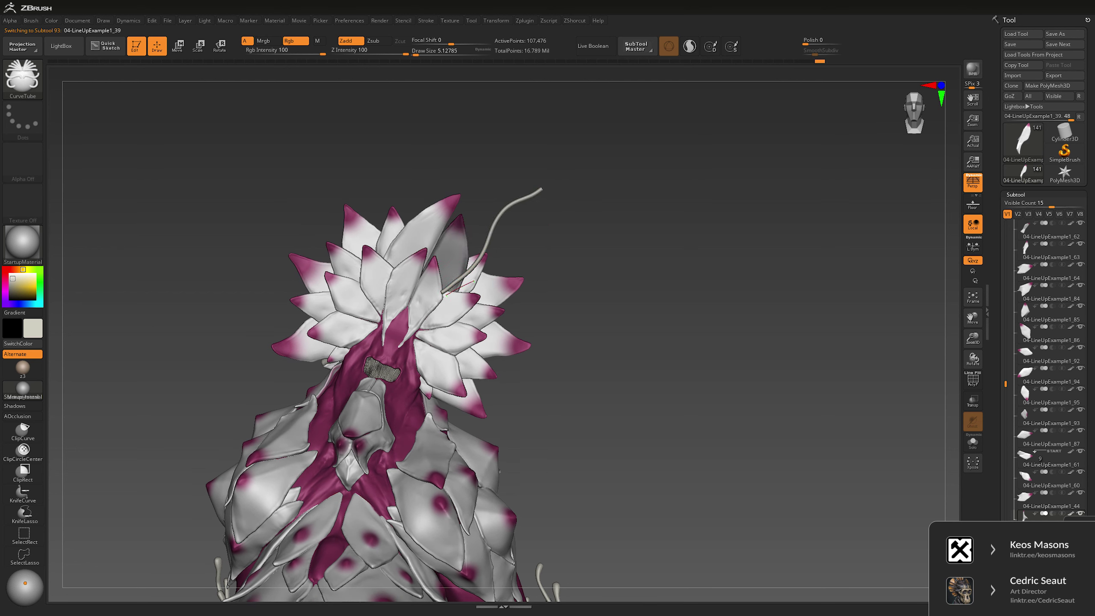
mouse_move(474, 282)
mouse_down()
mouse_move(502, 253)
mouse_move(545, 245)
mouse_up()
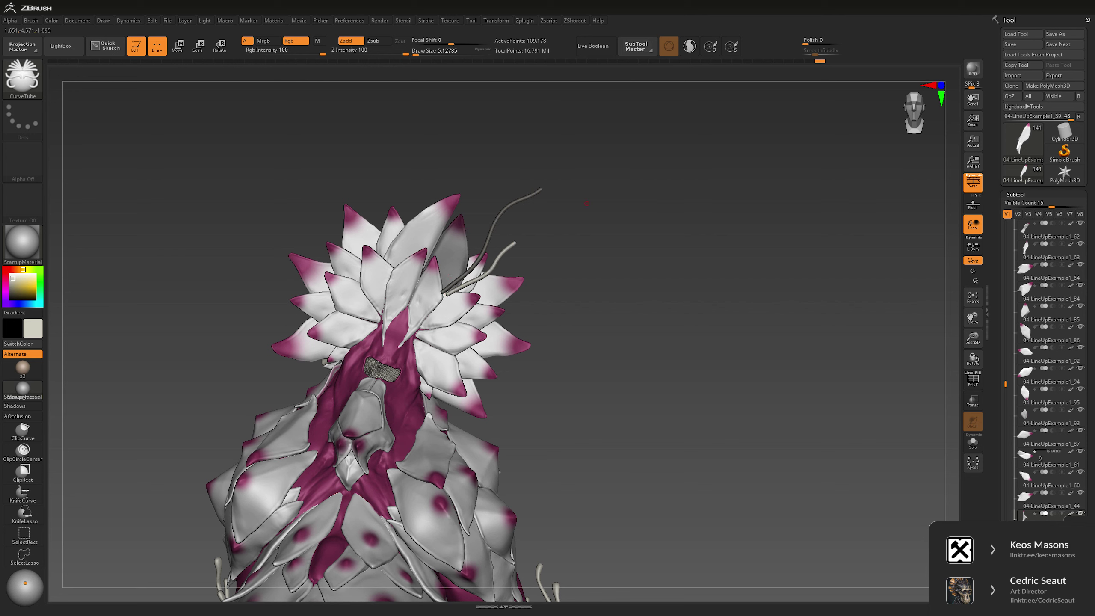
Step: Draw three more CurveTube tendrils rising from the opposite upper side of the petal crown
drag(352, 161, 349, 158)
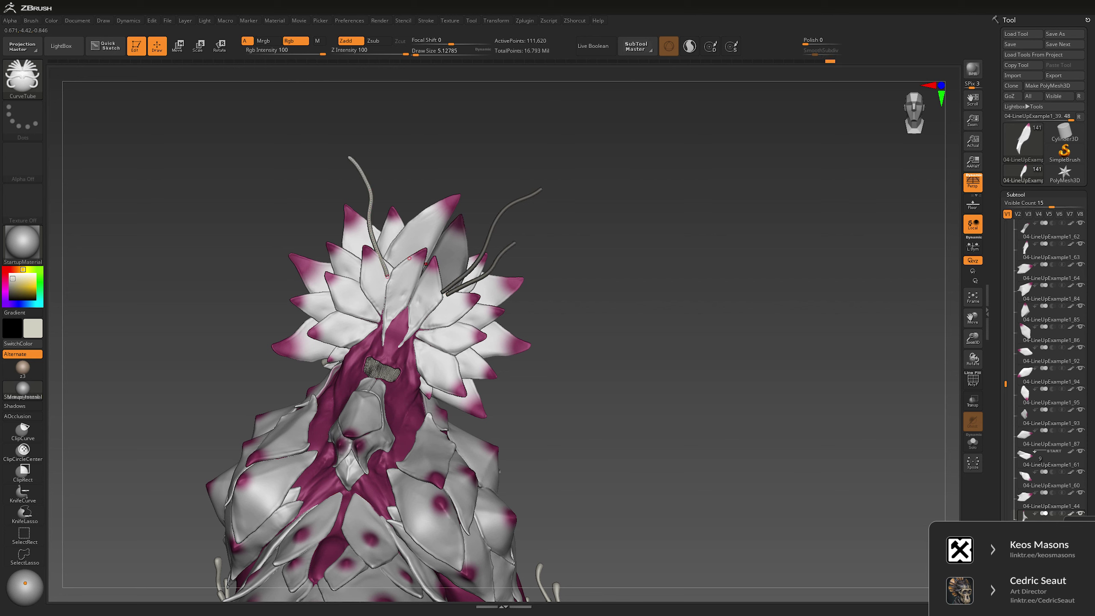
drag(400, 283, 400, 281)
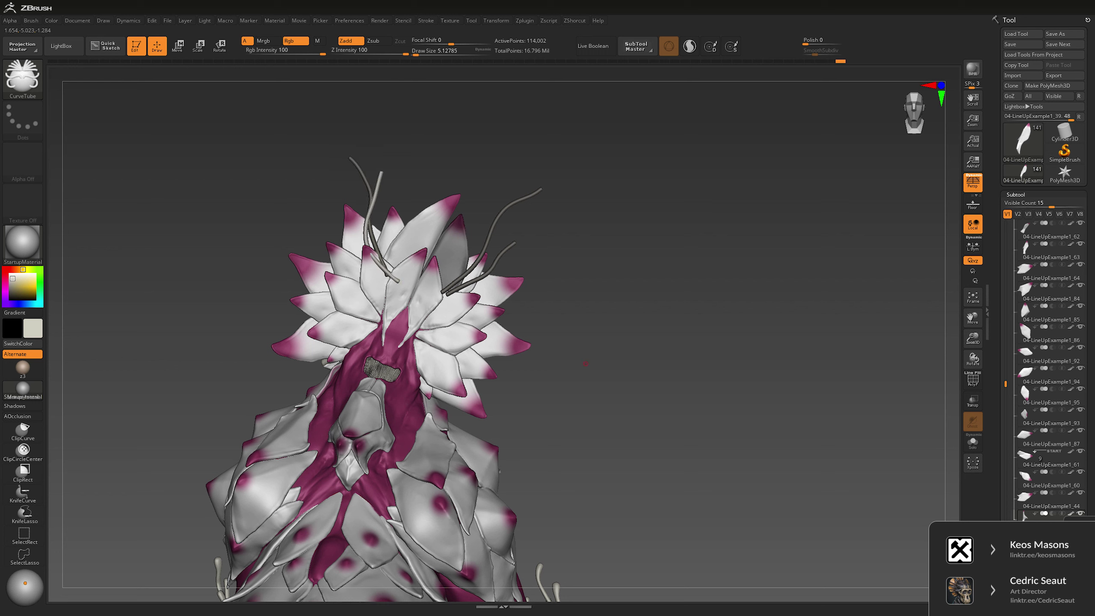
drag(316, 231, 308, 213)
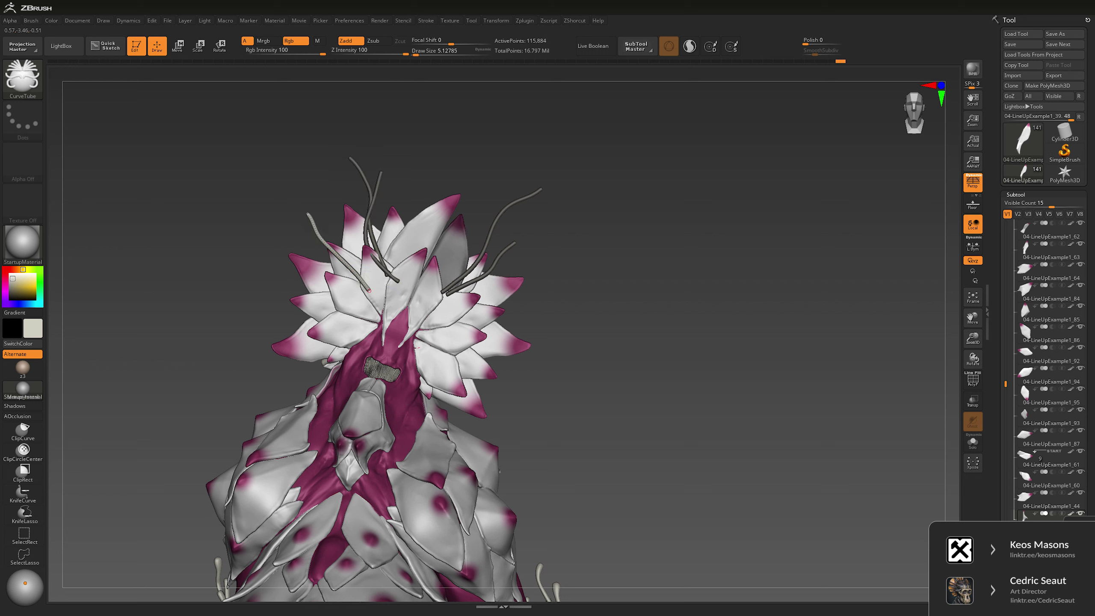
Step: Draw CurveTube tendrils fanning outward and downward over the side and lower petals on both sides of the crown
drag(514, 329, 551, 324)
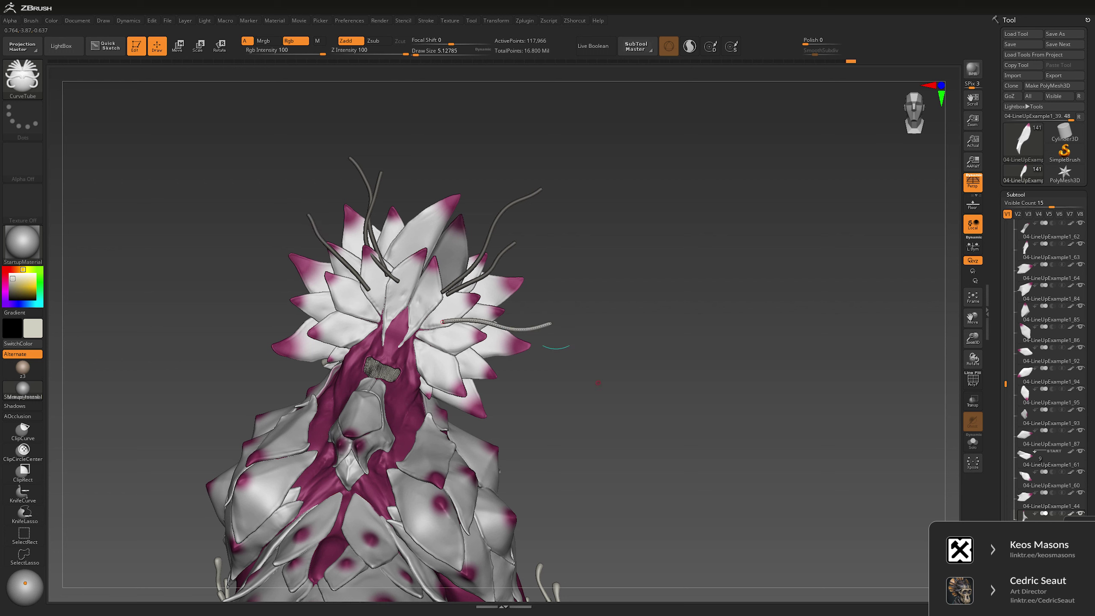
drag(460, 339, 538, 389)
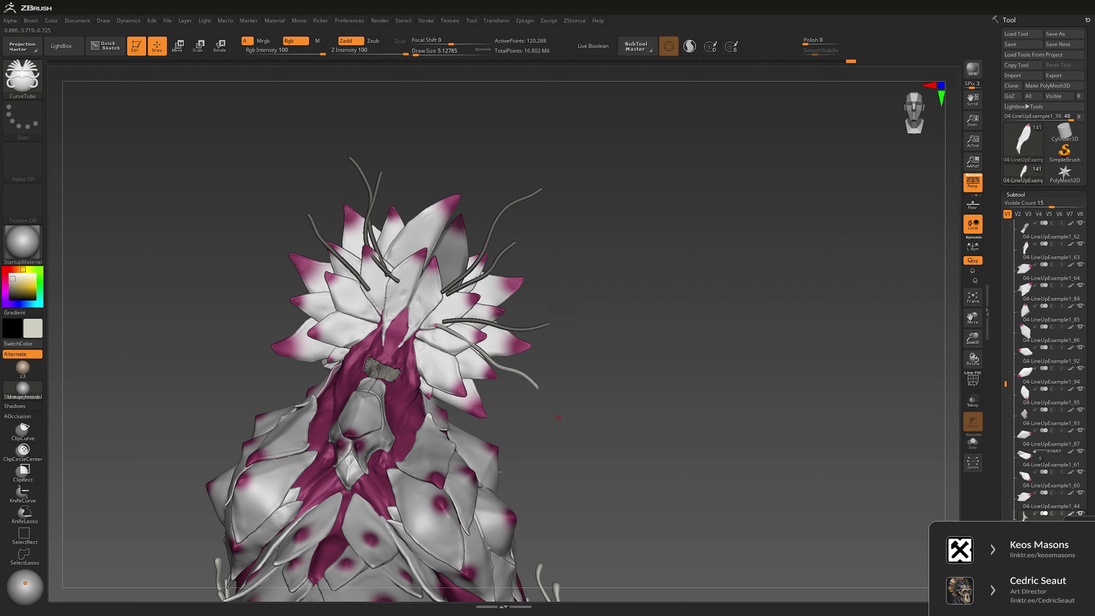
drag(335, 301, 254, 271)
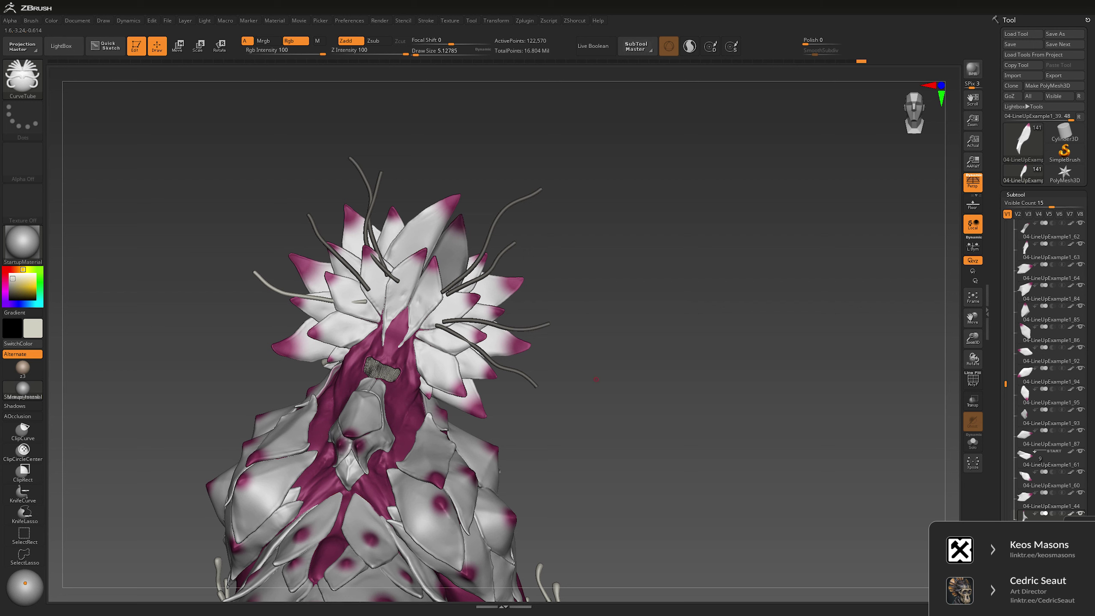
drag(416, 348, 462, 421)
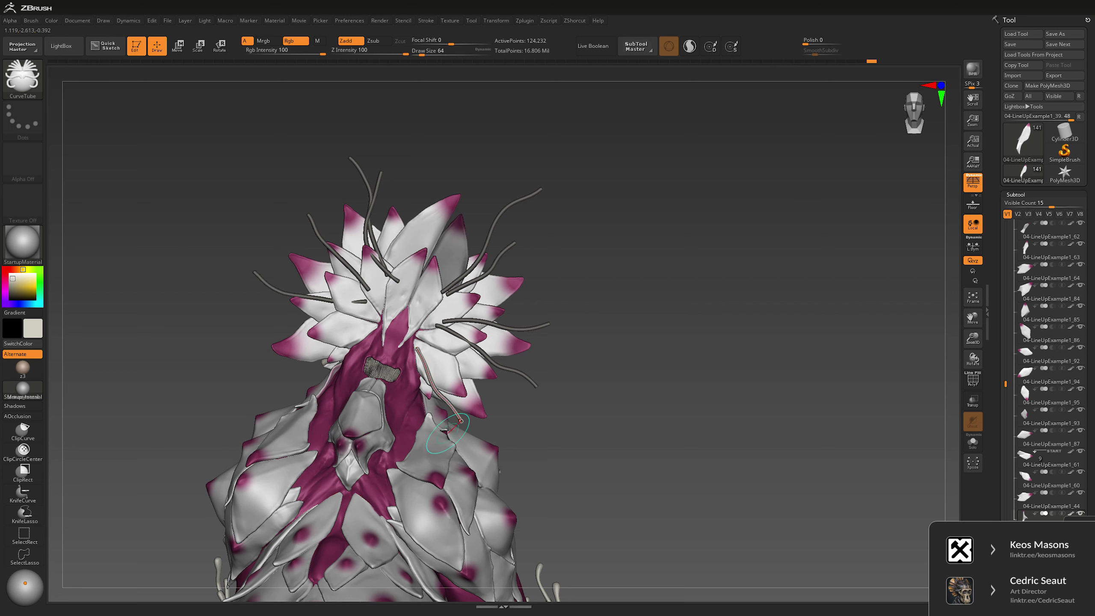
drag(369, 331, 290, 370)
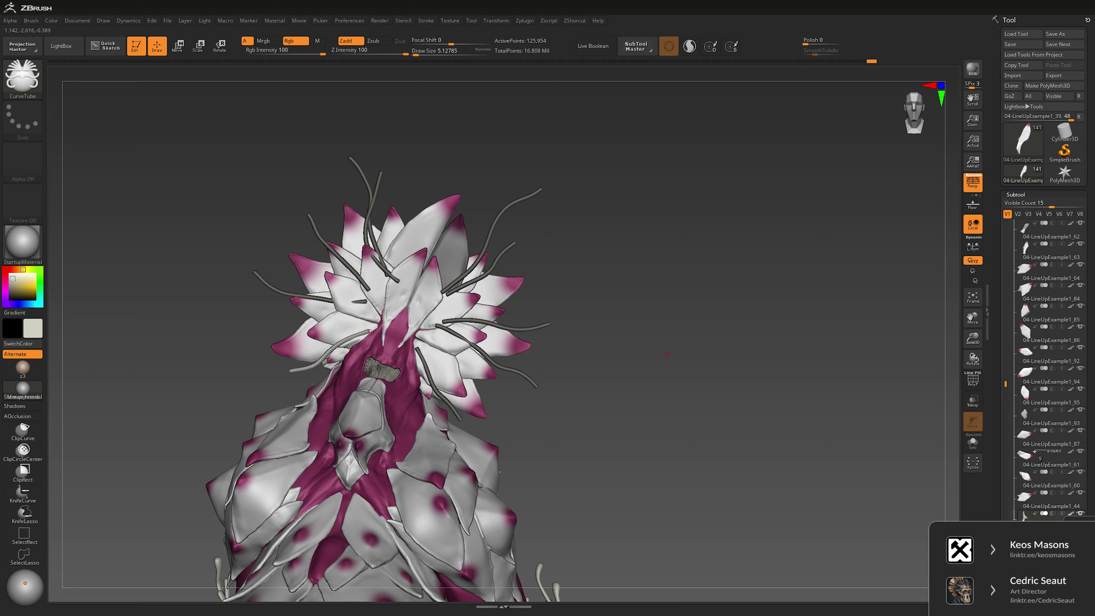
Step: Try to draw another tendril over the low petals beside the neck and undo it
mouse_move(409, 331)
mouse_down()
mouse_move(444, 389)
mouse_move(448, 420)
mouse_up()
key(space)
drag(405, 339, 476, 409)
key(ctrl+z)
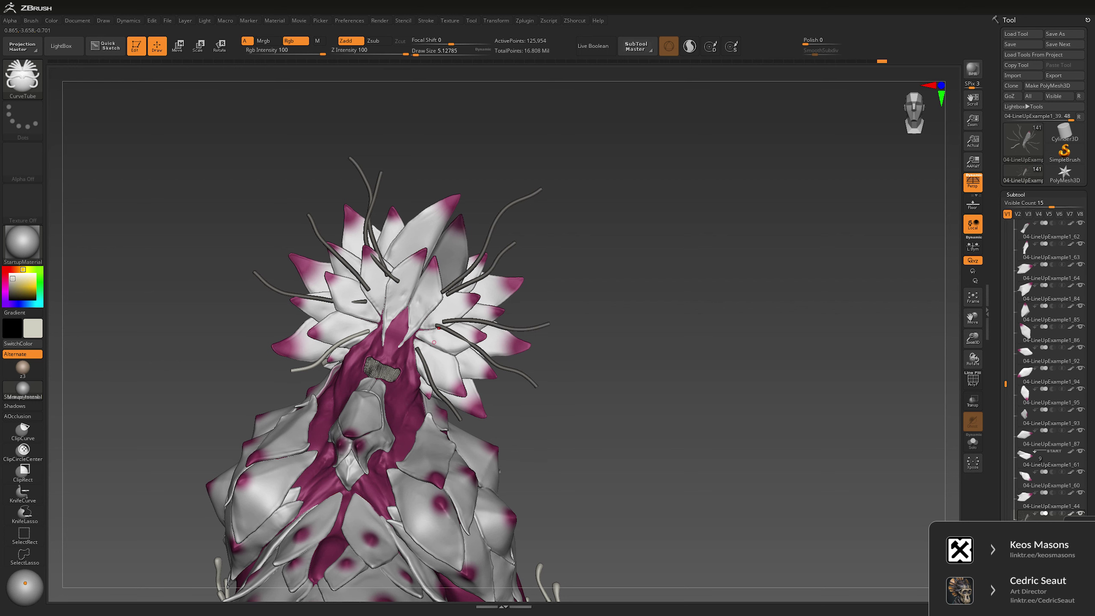
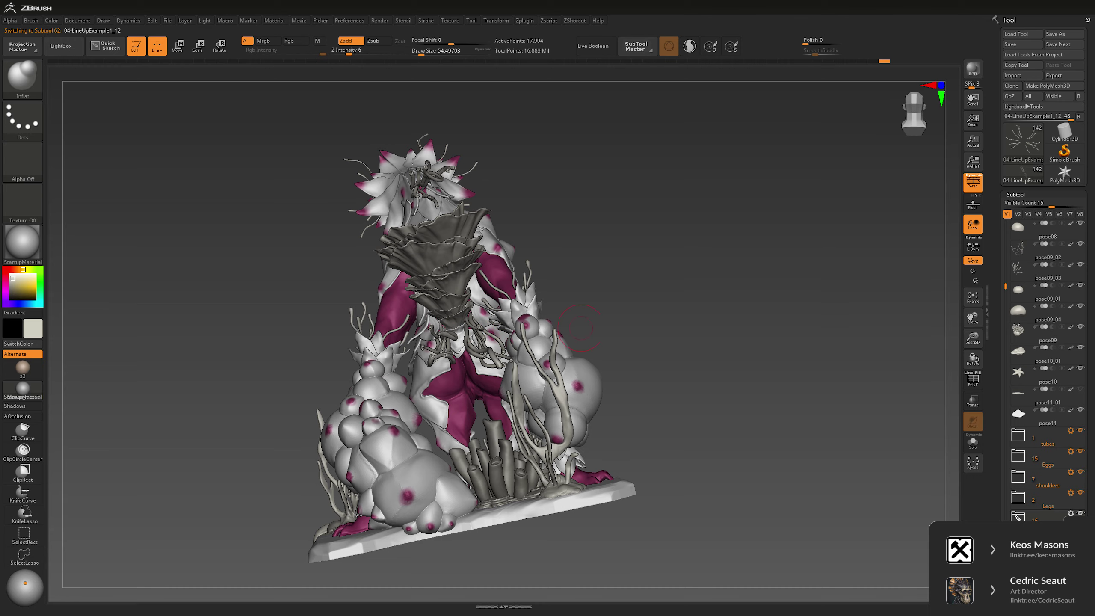
Step: Isolate the creature's magenta leg body and mask its magenta colour with Mask By Polypaint
drag(581, 327, 328, 342)
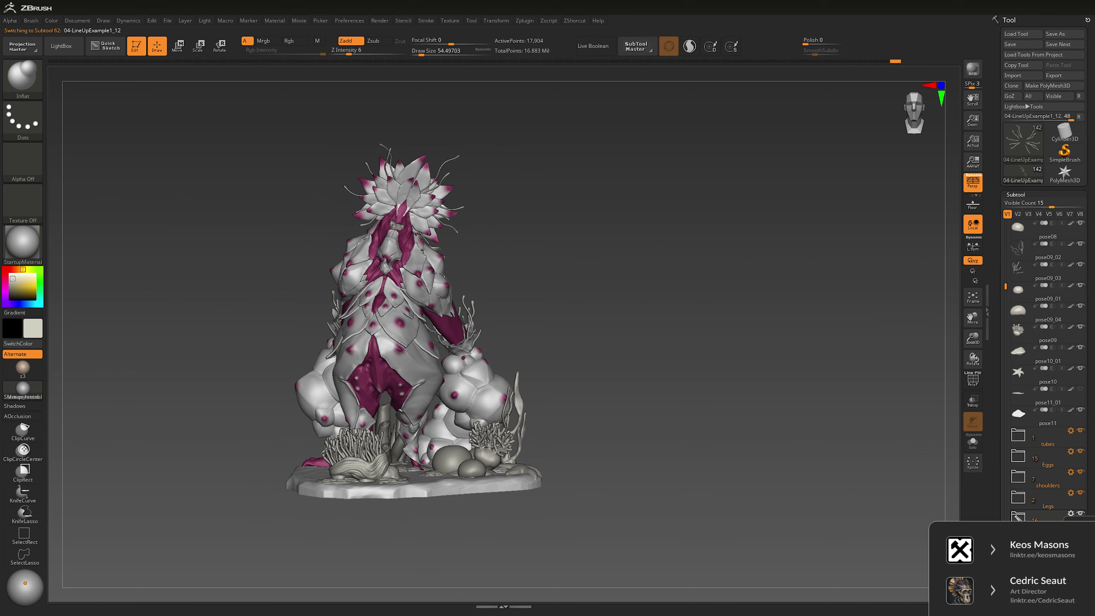
key(space)
drag(660, 295, 594, 301)
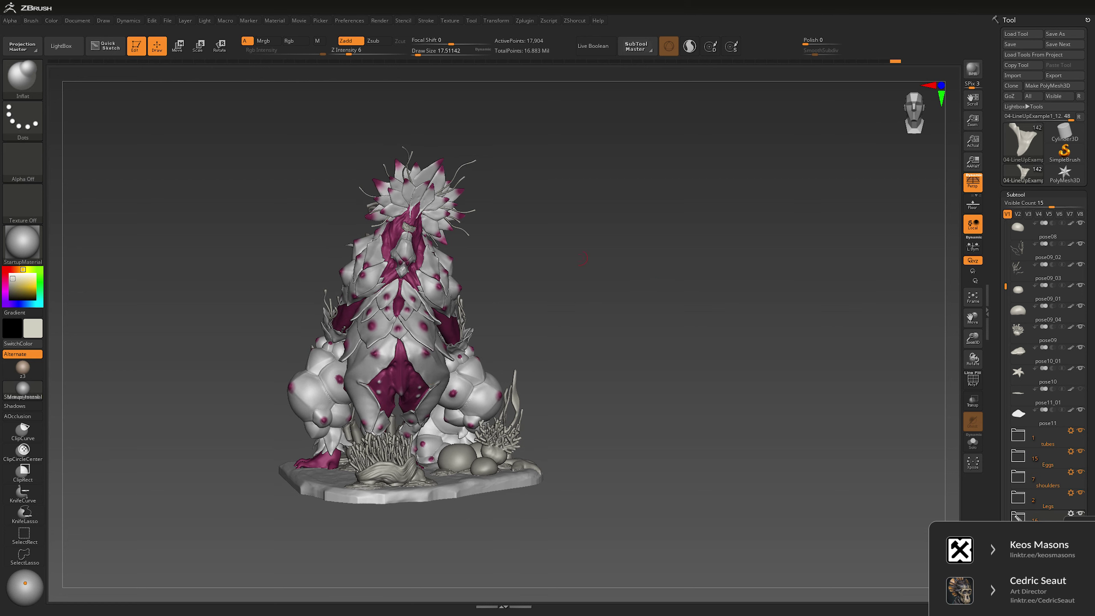
alt+click(390, 345)
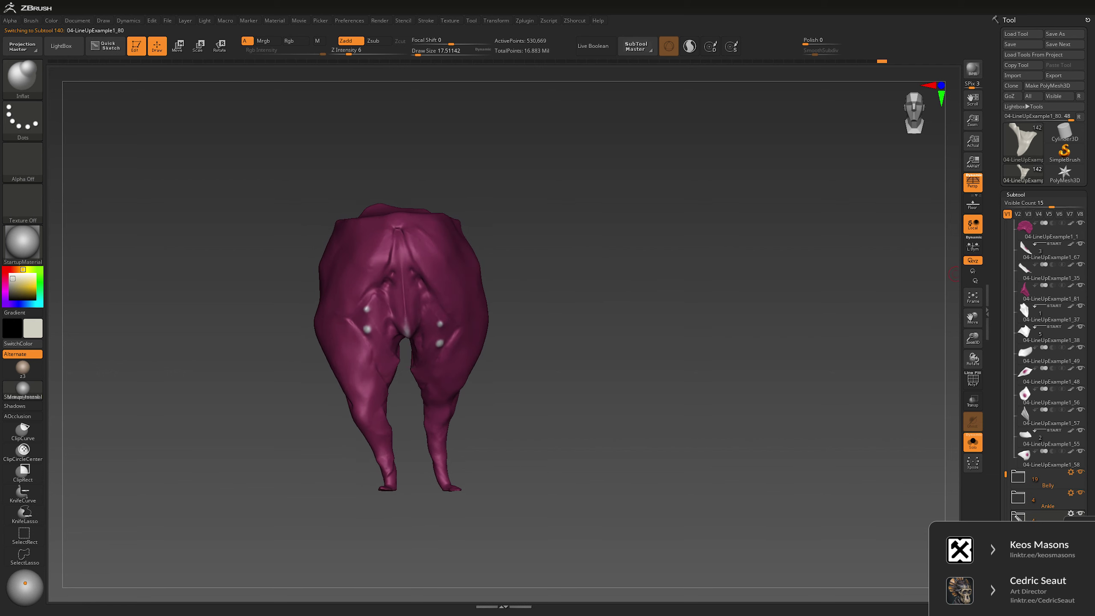
scroll(1044, 267, down, 10)
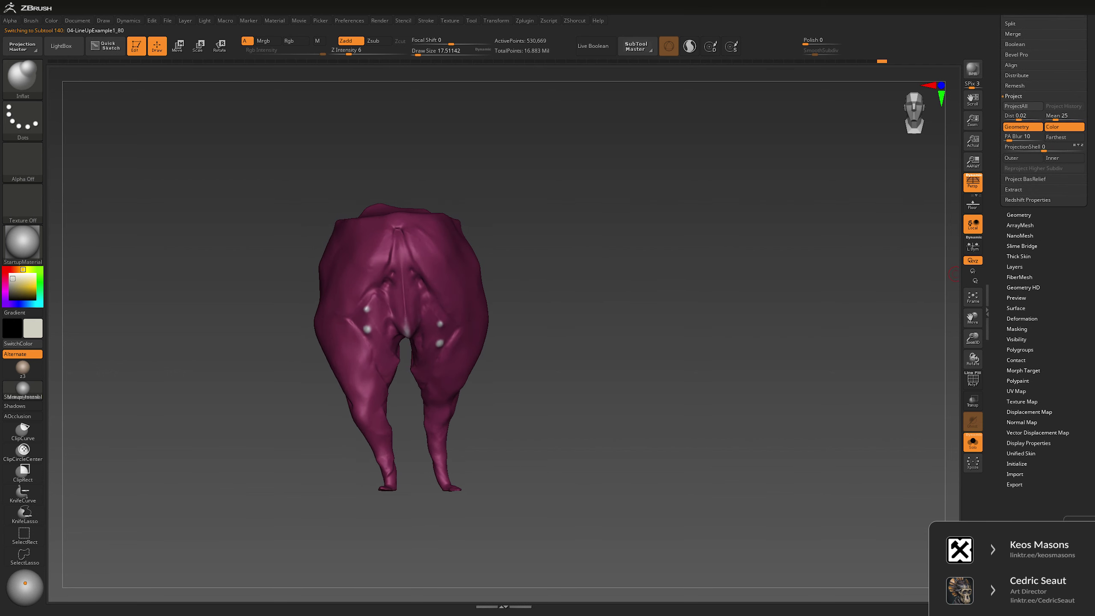
click(1017, 329)
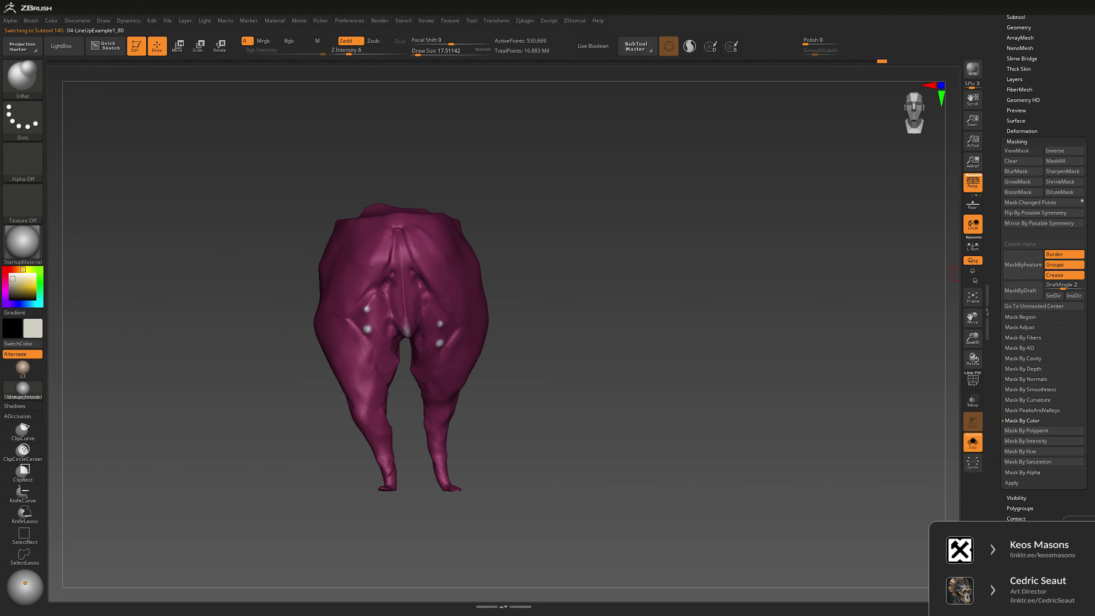
click(1026, 430)
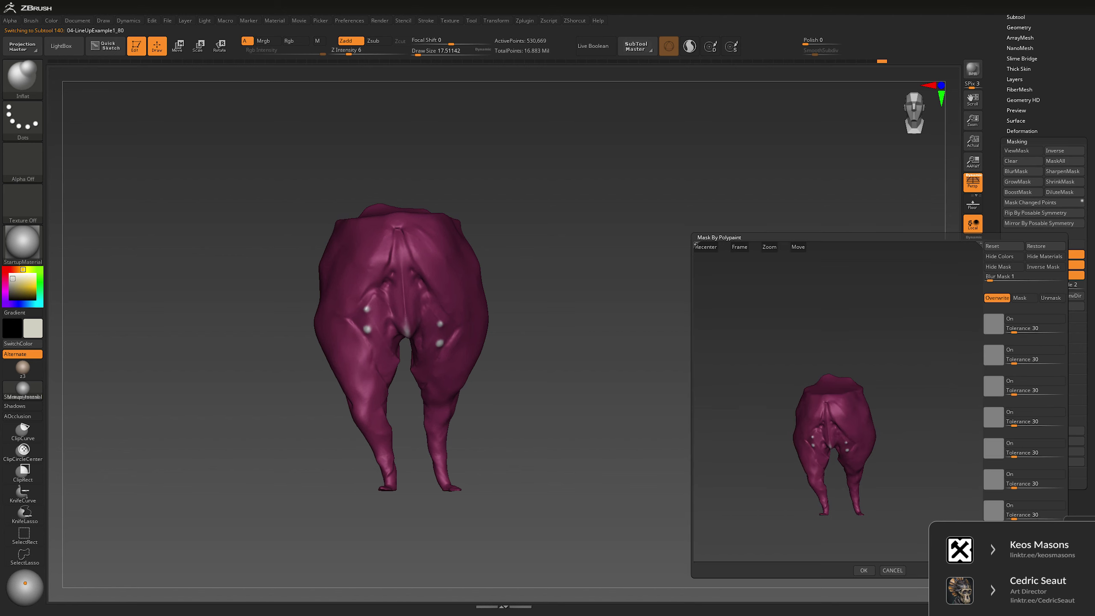
click(993, 324)
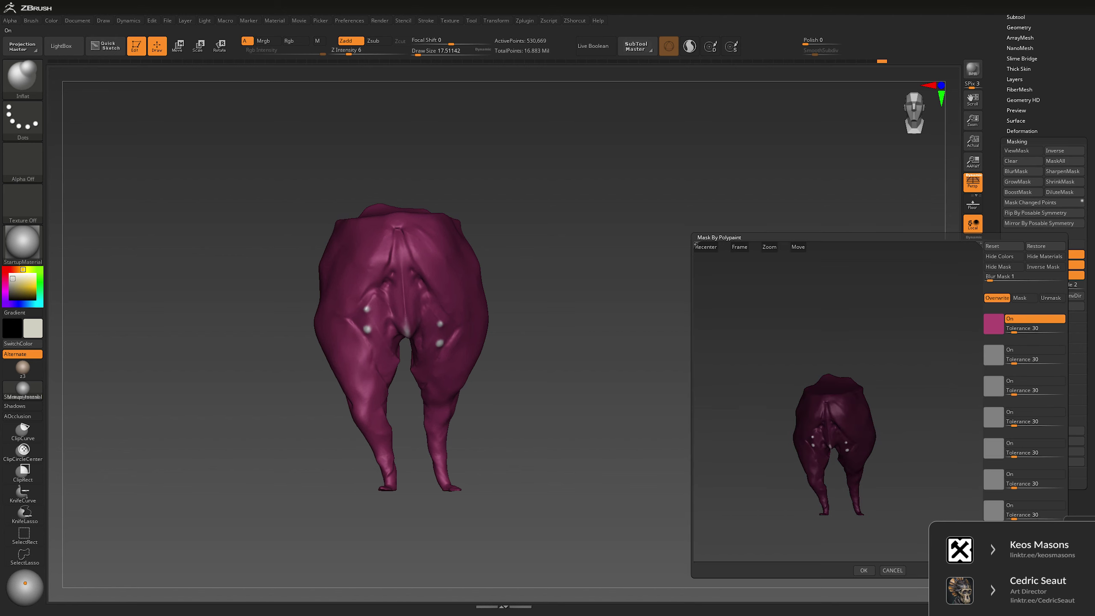
click(864, 569)
drag(643, 302, 631, 303)
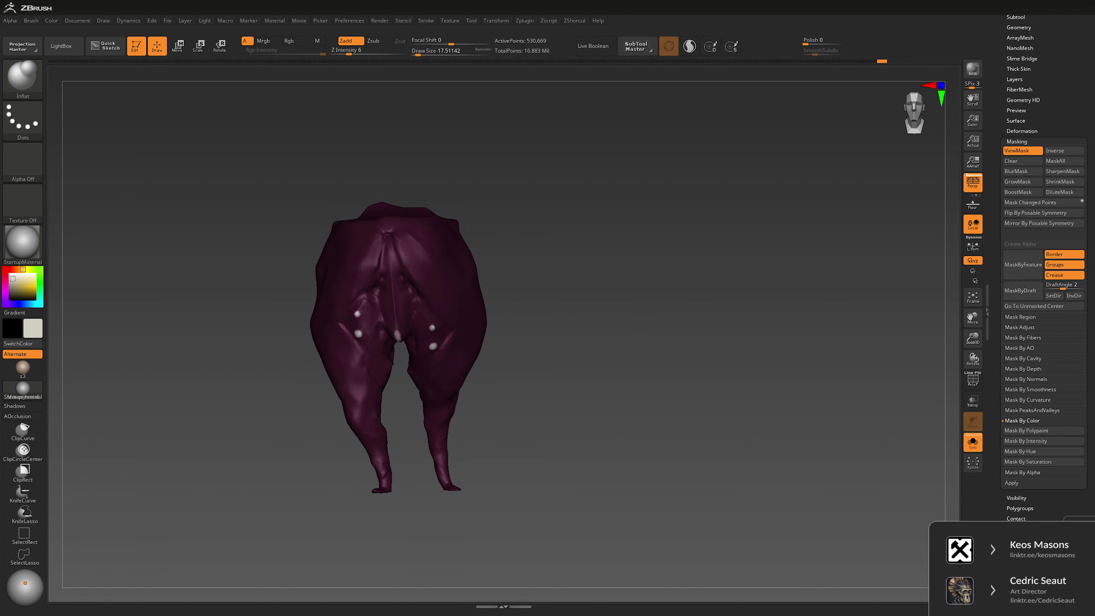
Step: Pick a near-black colour, invert the mask so it covers the pale spots, and fill the unmasked leg skin with it
drag(13, 285, 10, 297)
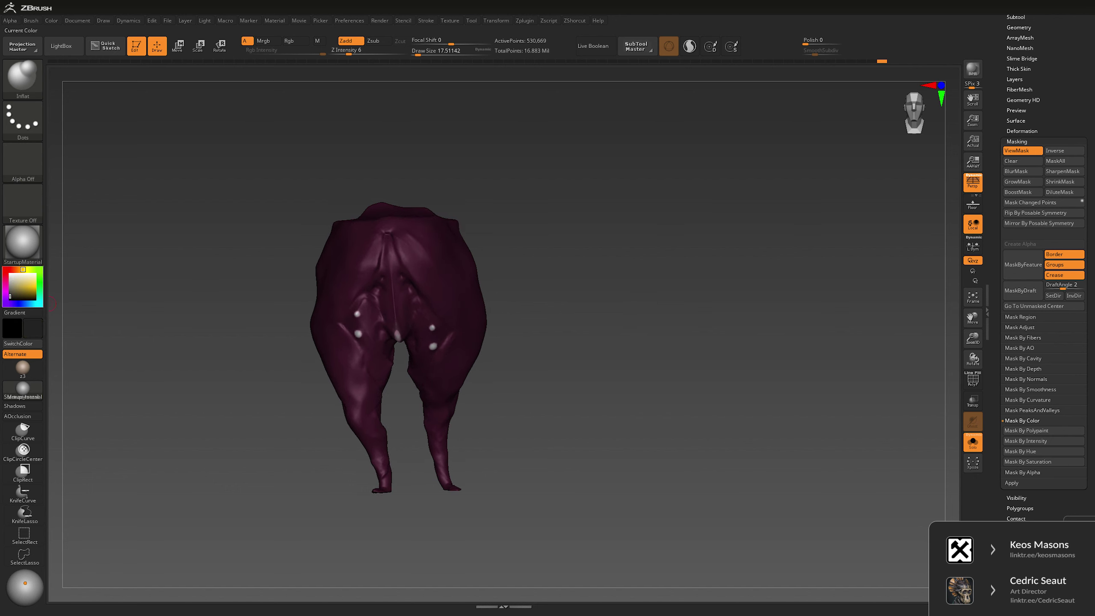
key(ctrl+h)
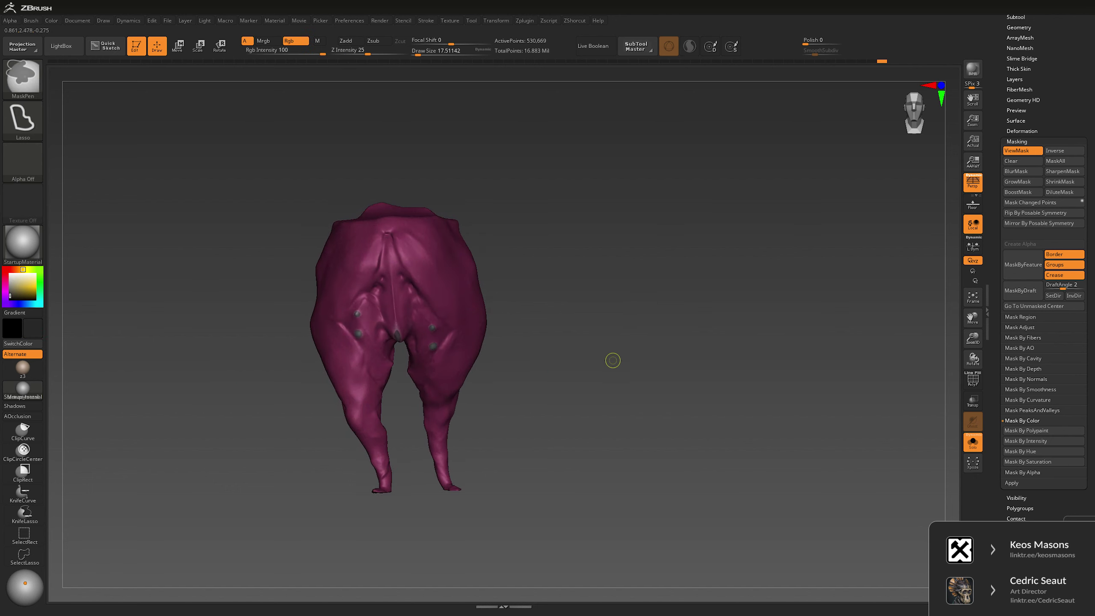
key(ctrl+f)
key(shift+alt+s)
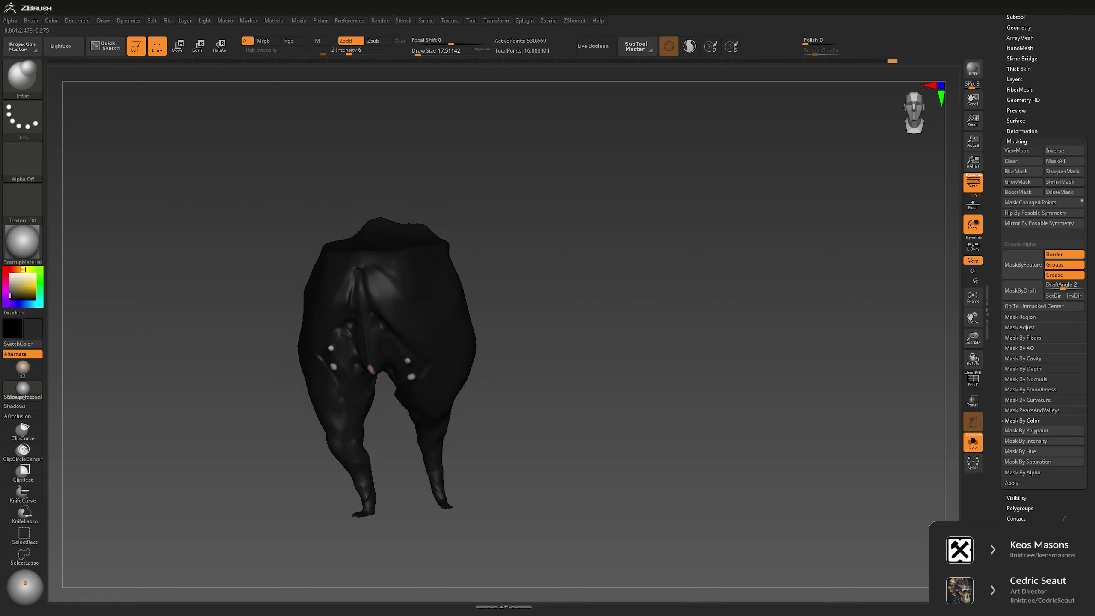
mouse_move(708, 303)
mouse_down()
mouse_move(634, 305)
mouse_move(704, 314)
mouse_up()
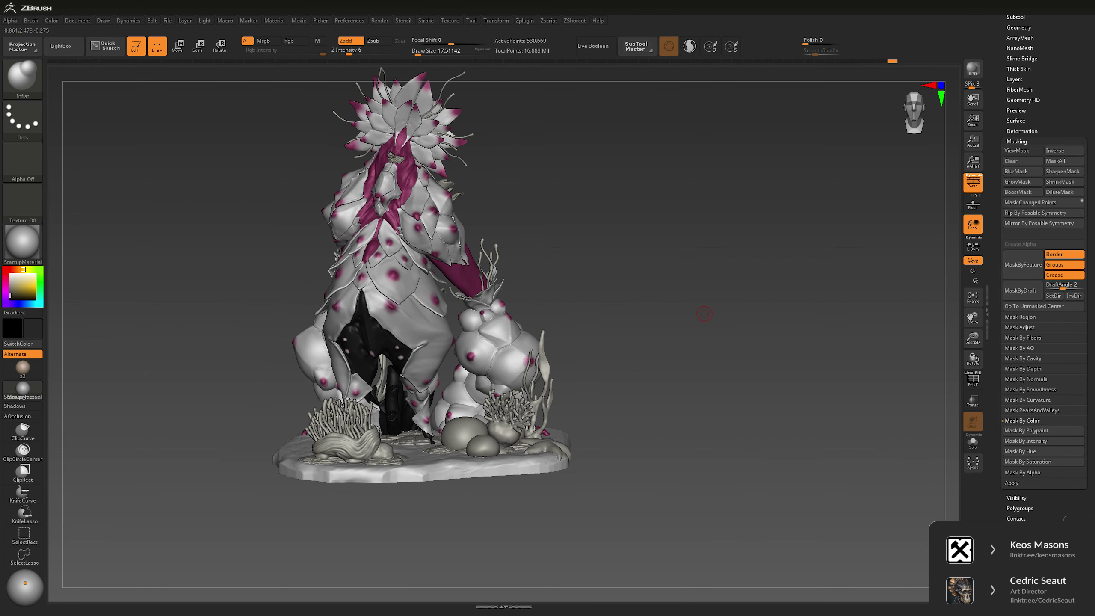
key(shift+alt+s)
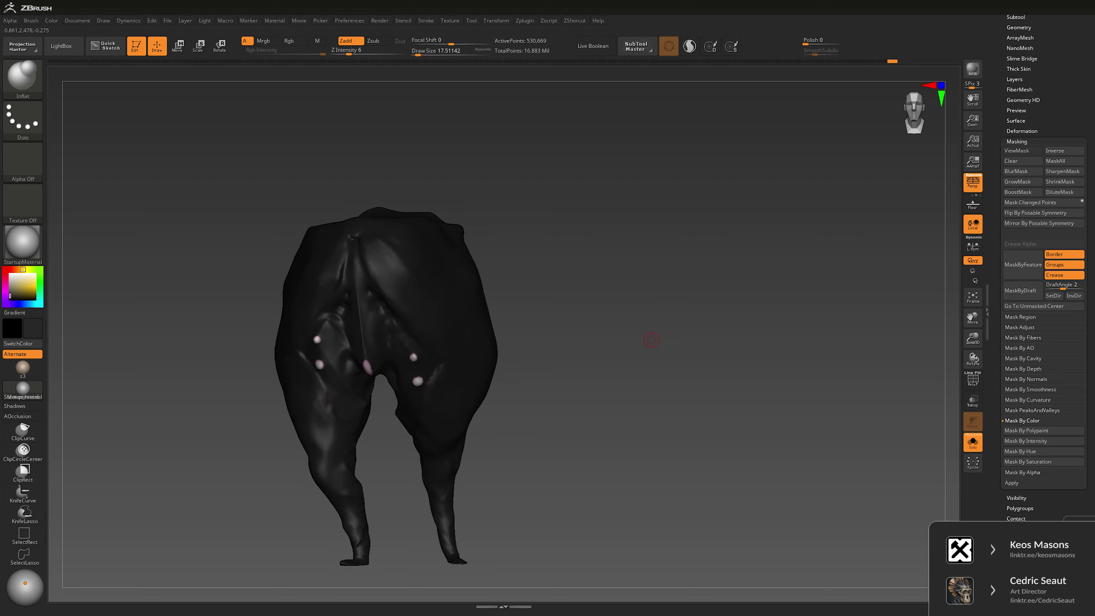
Step: Recheck the leg mask so the pale spots stay protected and refill the leg skin with a slightly lighter near-black
key(ctrl)
ctrl+click(653, 341)
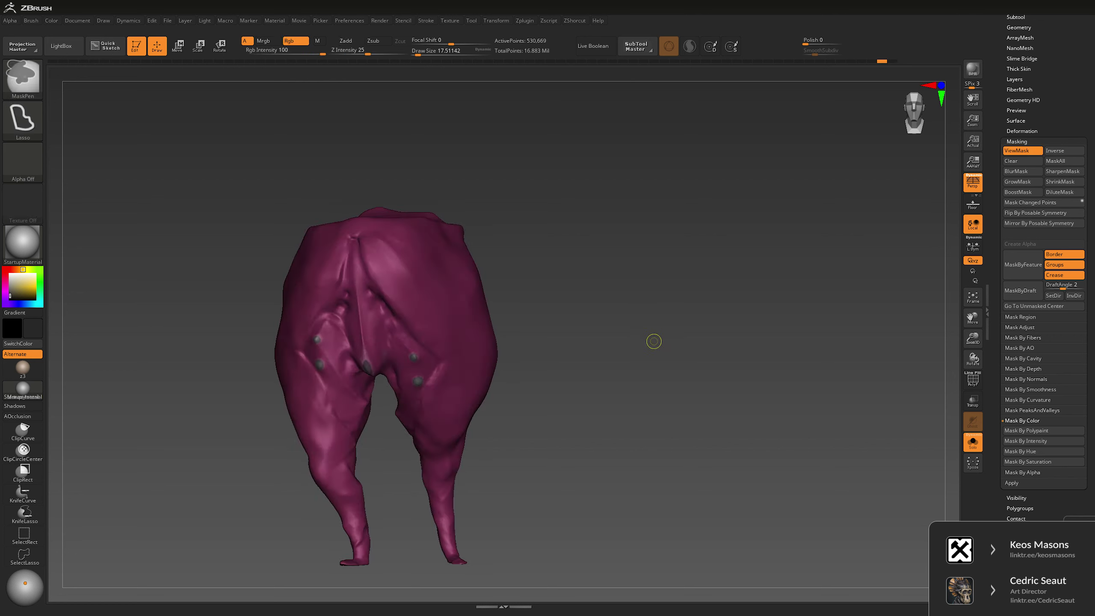
ctrl+click(655, 341)
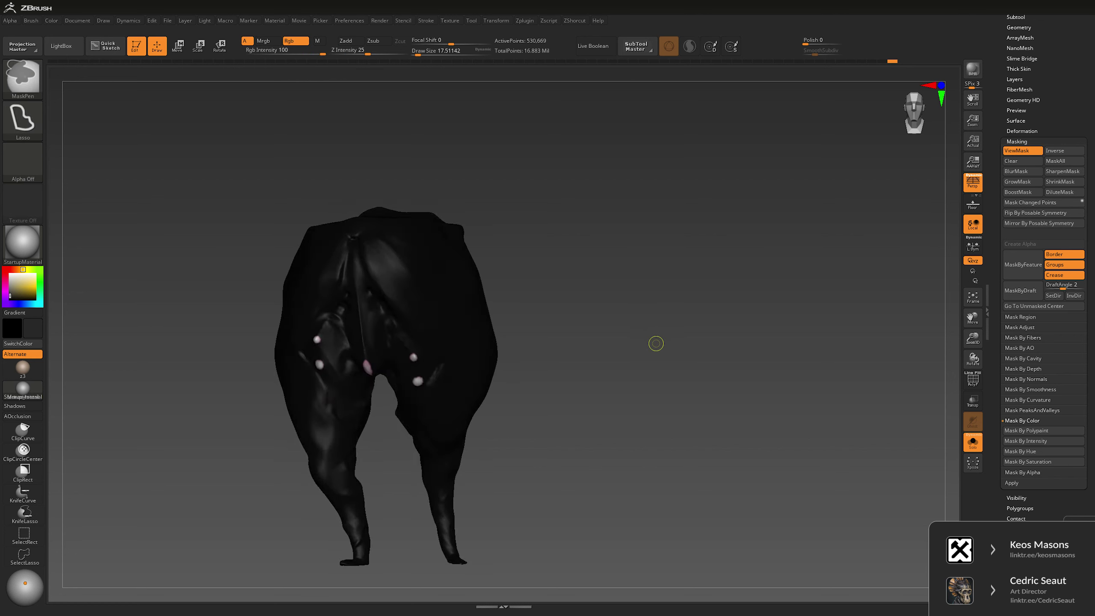
ctrl+click(656, 344)
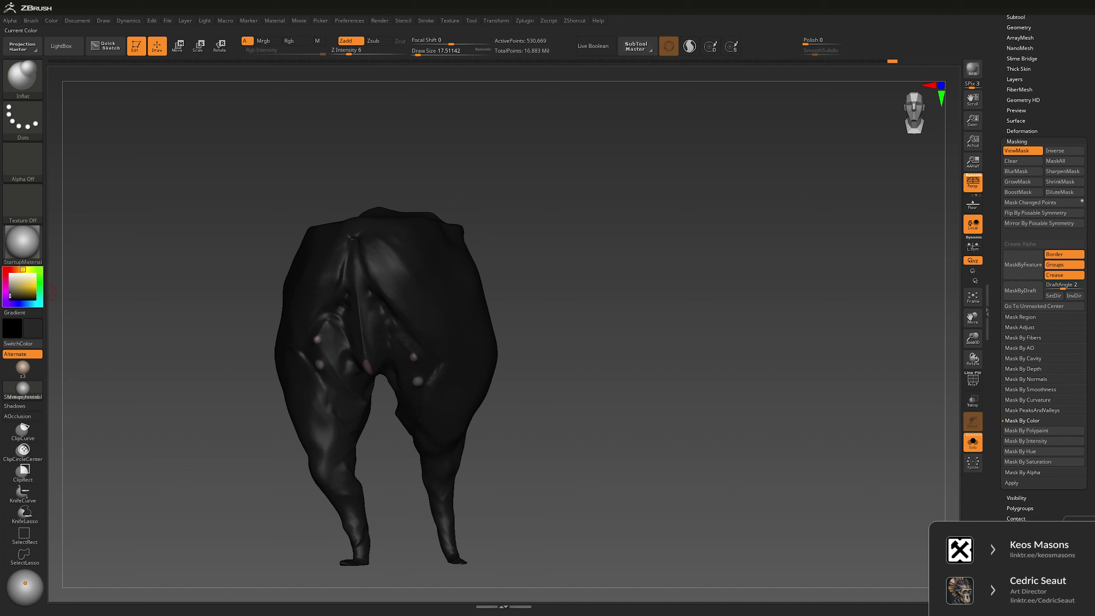
drag(10, 297, 10, 295)
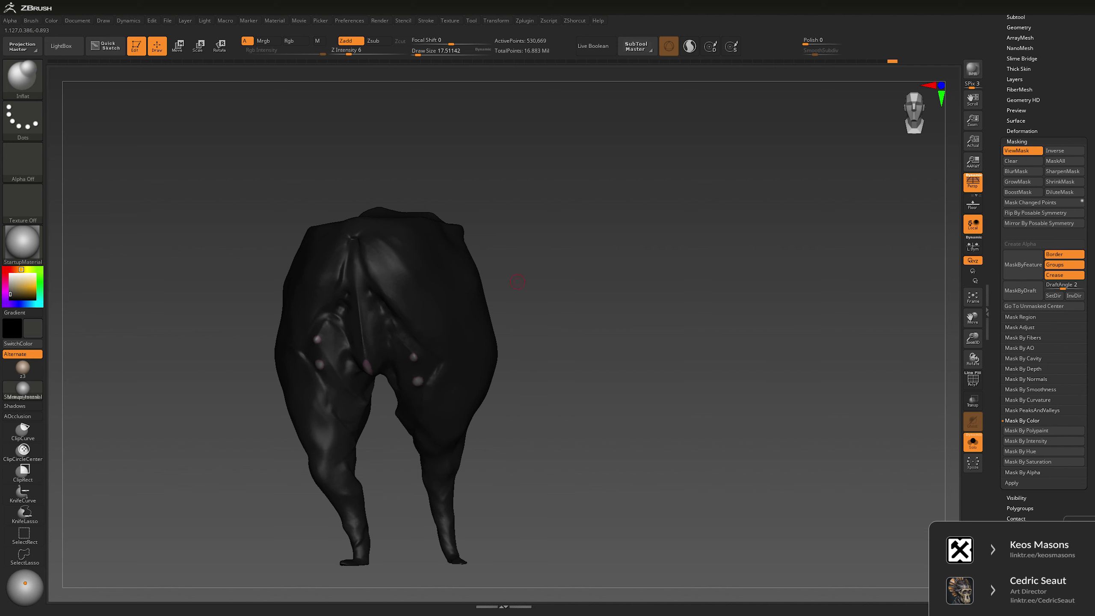
key(ctrl+h)
key(shift+s)
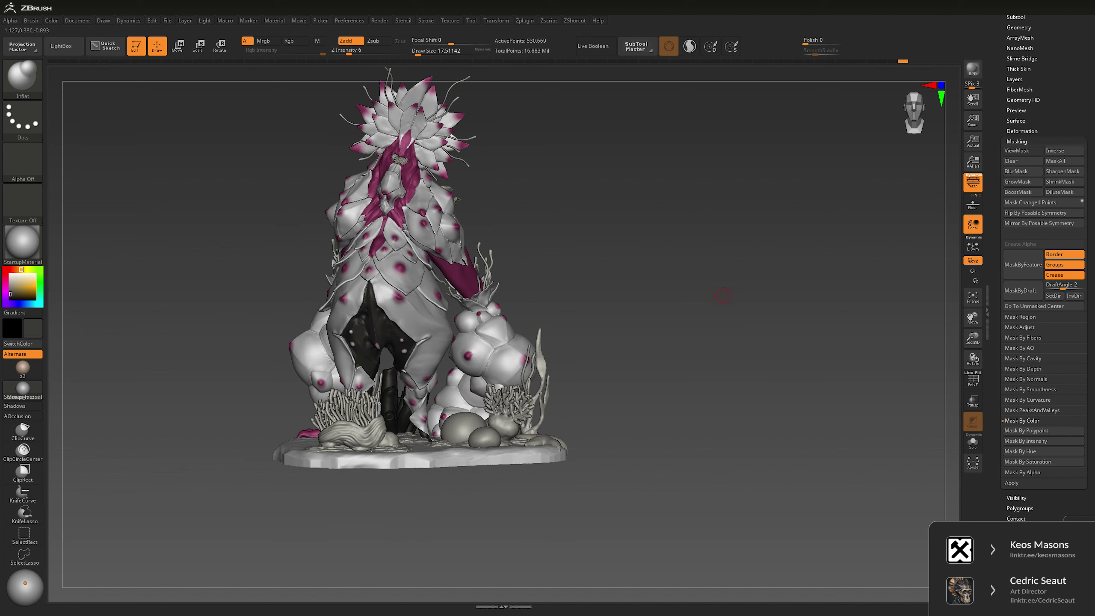
drag(716, 325, 699, 291)
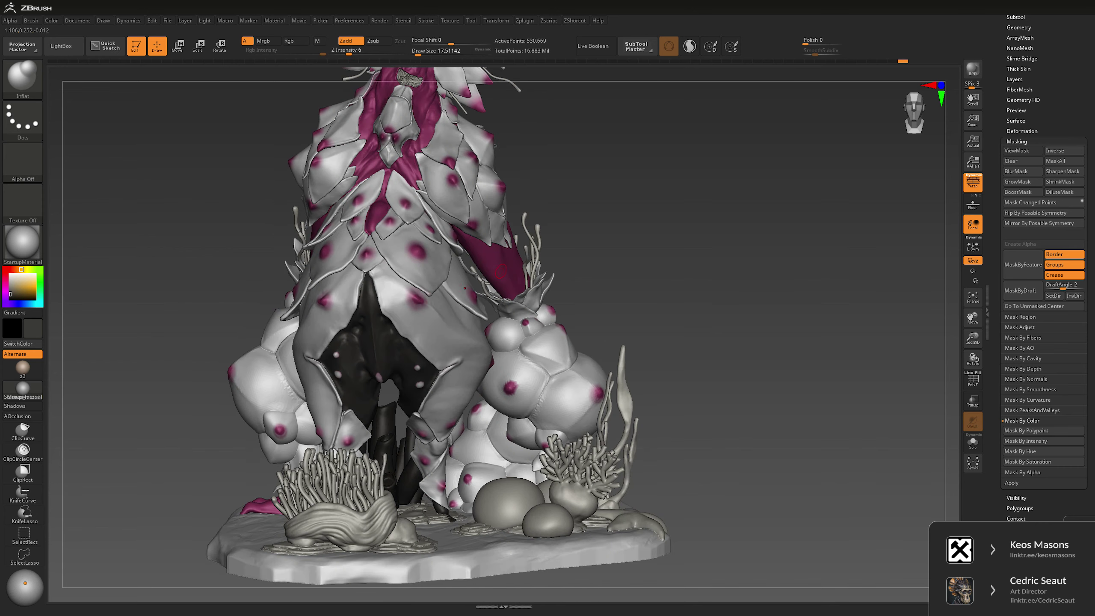
Step: Fill the creature's remaining magenta skin on the arms, torso and neck with the same near-black as the legs
alt+click(699, 292)
key(shift+s)
key(shift+s)
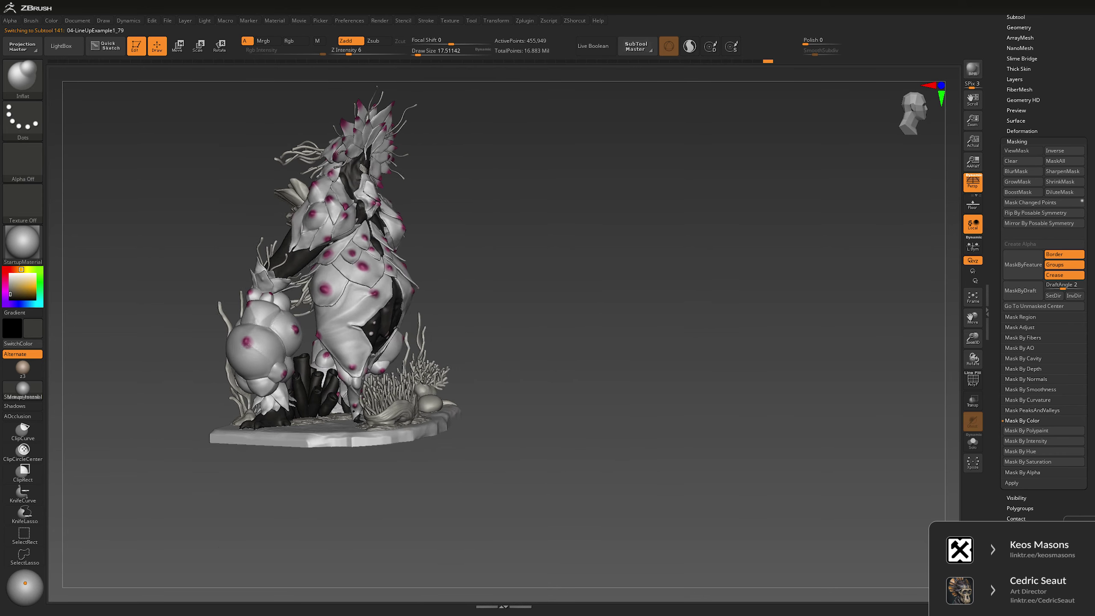
Step: Select the blackened tube cluster behind the creature's legs and return it to a pale grey colour
key(shift)
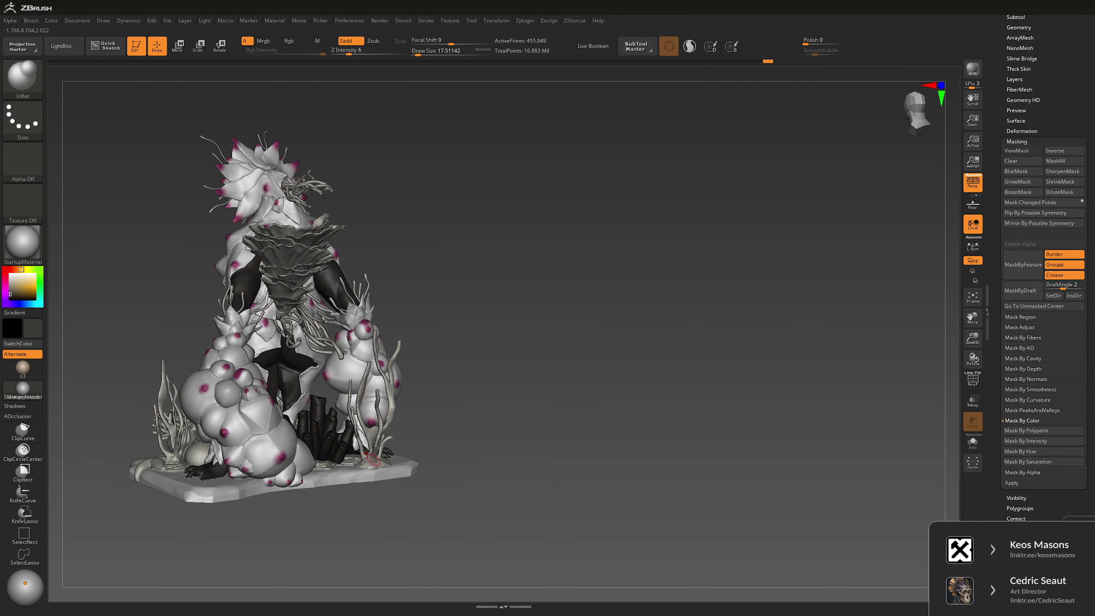
alt+click(331, 422)
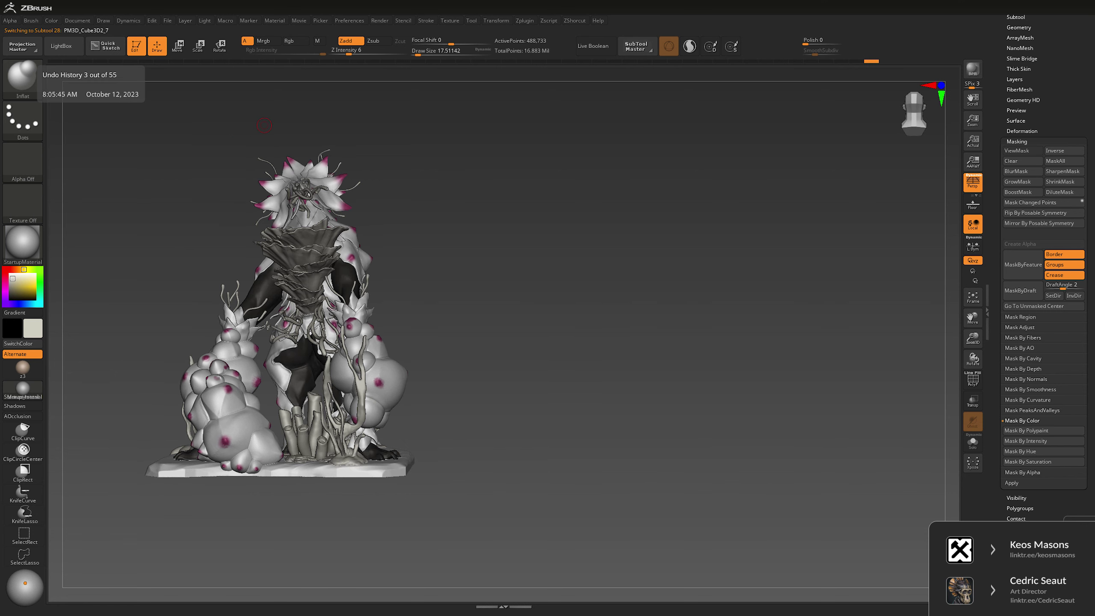
drag(550, 305, 554, 340)
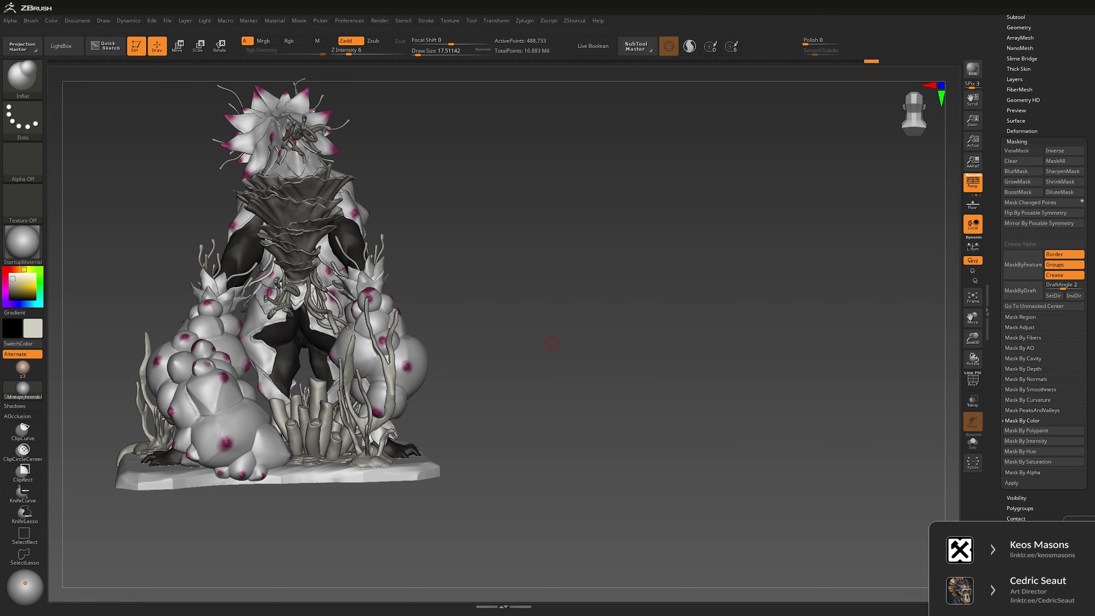
drag(552, 344, 565, 344)
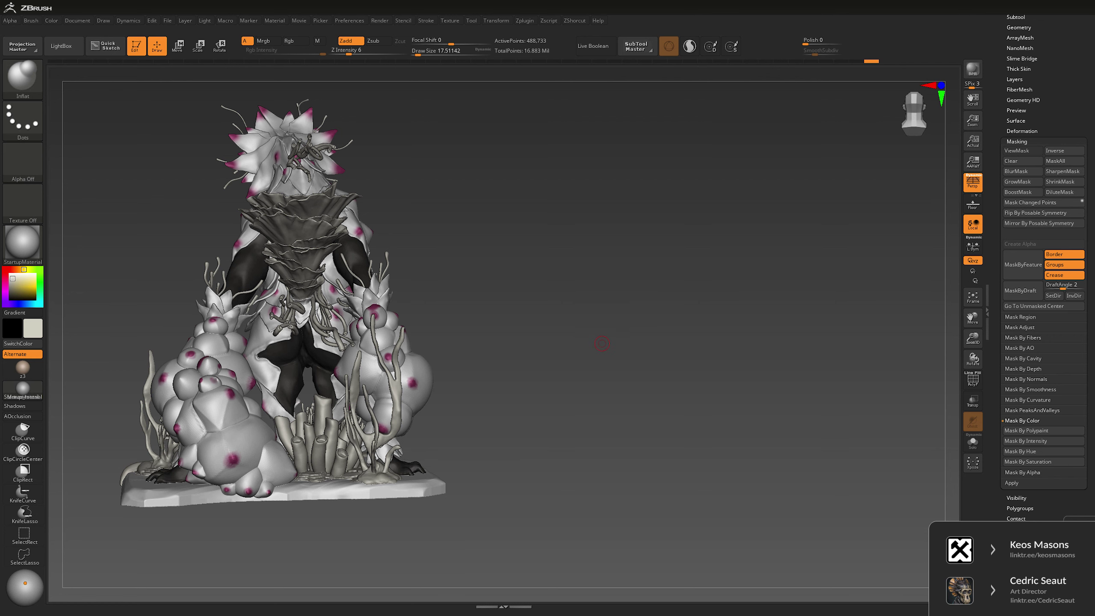
drag(602, 343, 629, 345)
Step: Pick a dark red and colour the tall branching coral behind the creature with it
click(14, 270)
mouse_move(17, 280)
mouse_down()
mouse_move(12, 269)
mouse_move(19, 291)
mouse_up()
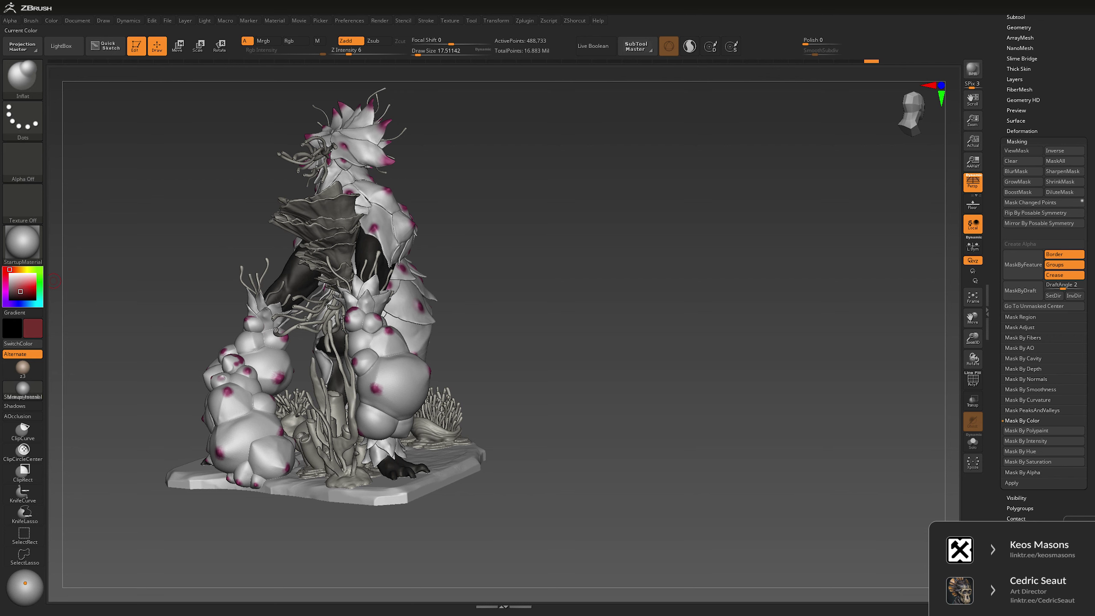
alt+click(334, 379)
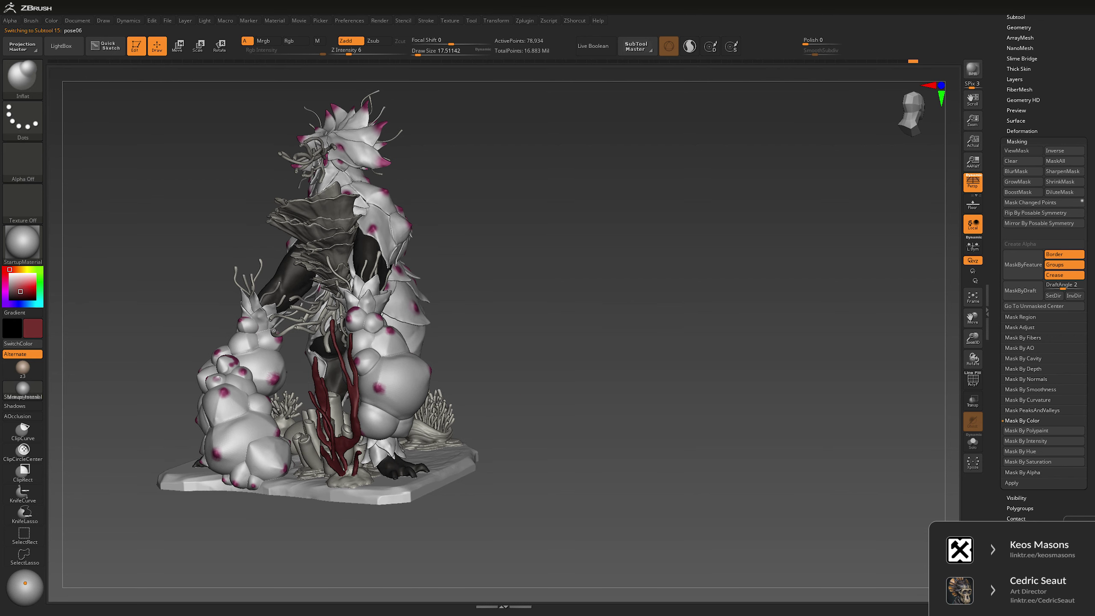
drag(625, 330, 673, 330)
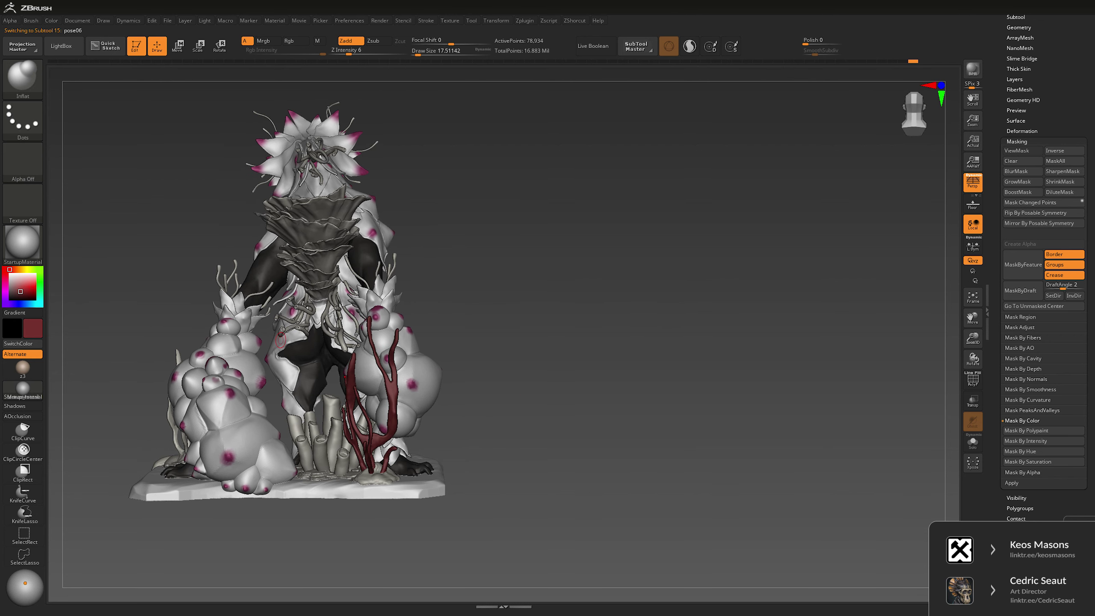
click(21, 290)
Step: Colour the second branching coral, on the other side of the base, with the same dark red
drag(621, 338, 578, 338)
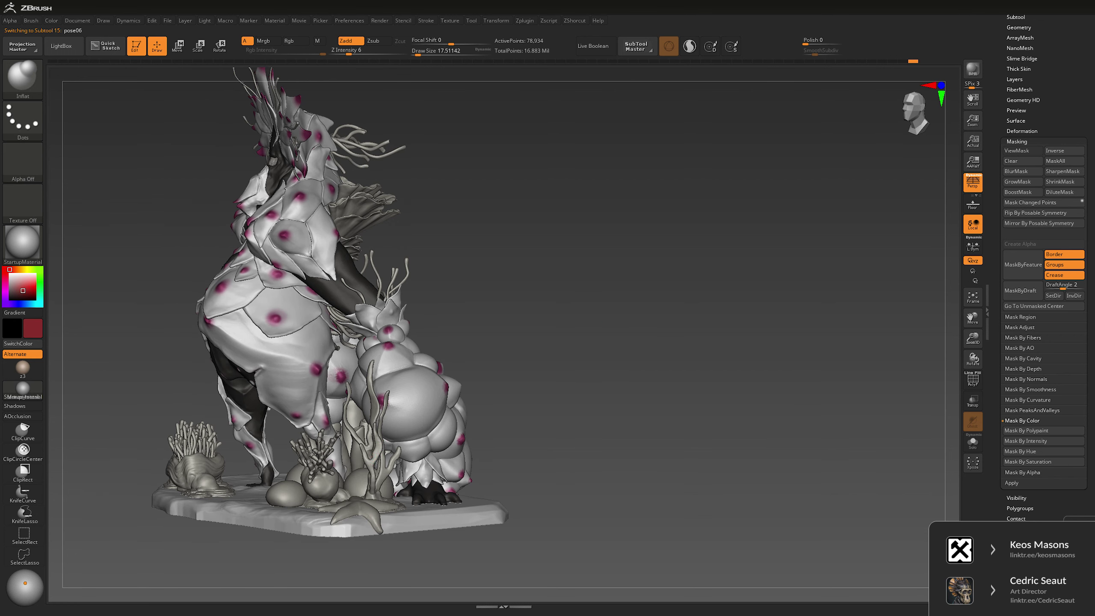
key(Down)
drag(656, 333, 395, 329)
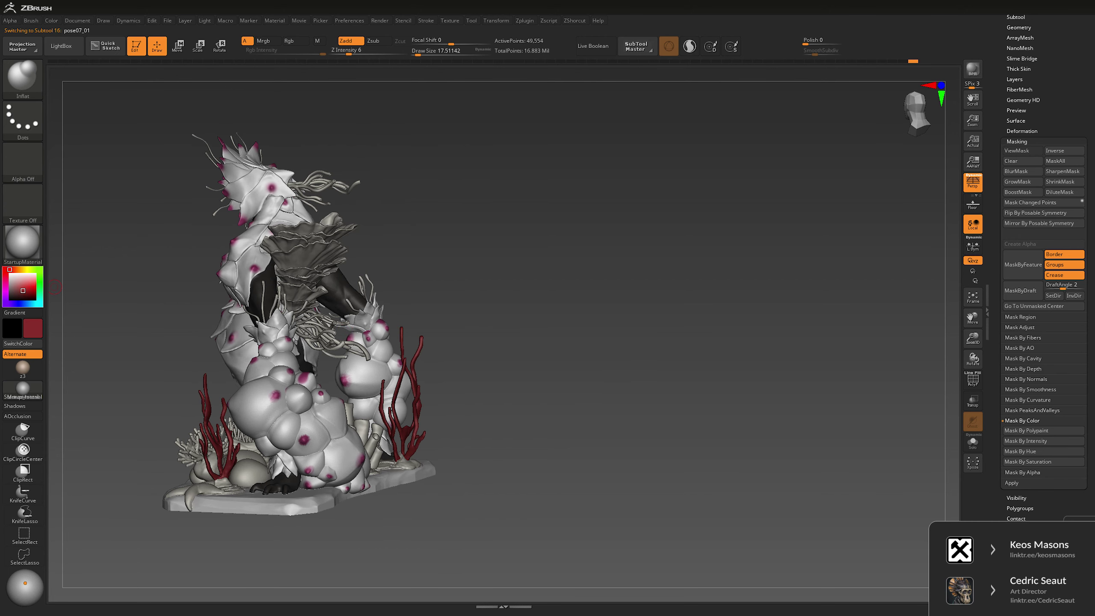
Step: Pick an ochre brown and fill the tube cluster between the creature's legs with it
click(19, 270)
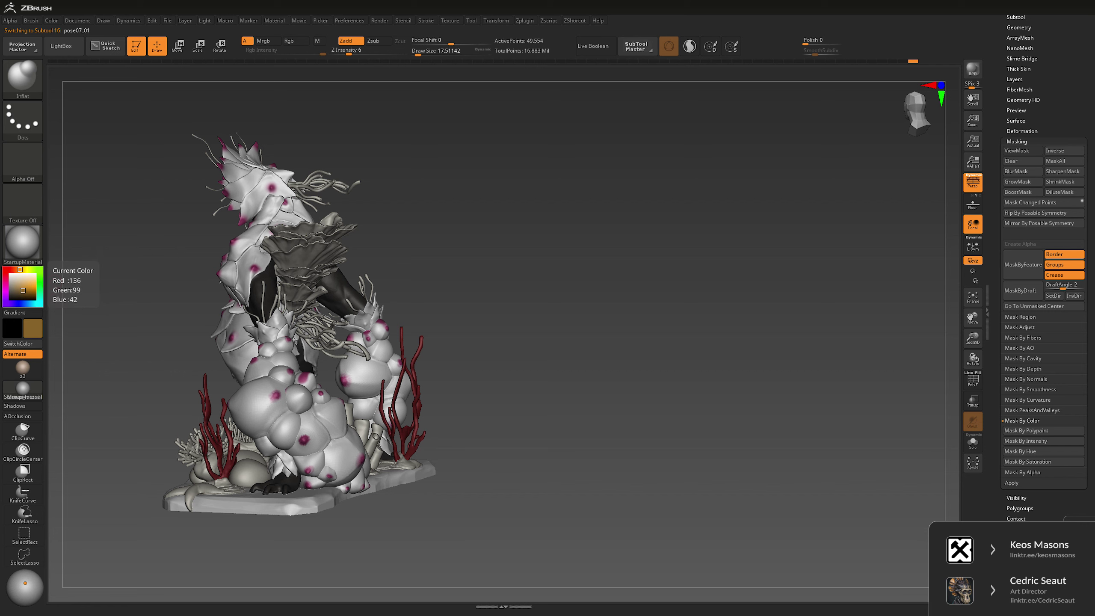
click(19, 289)
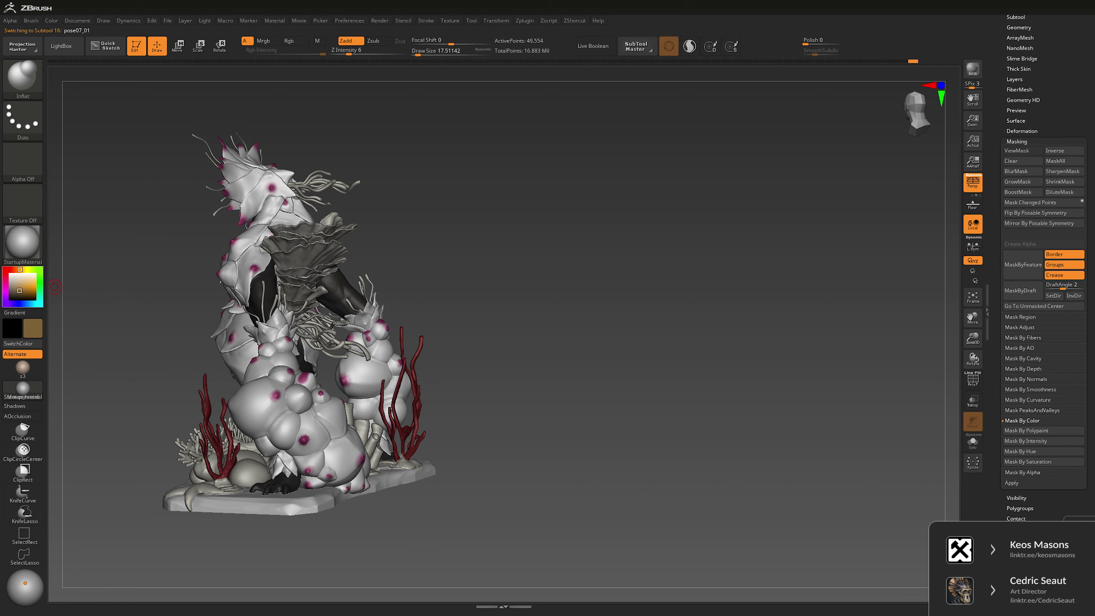
drag(449, 388, 427, 390)
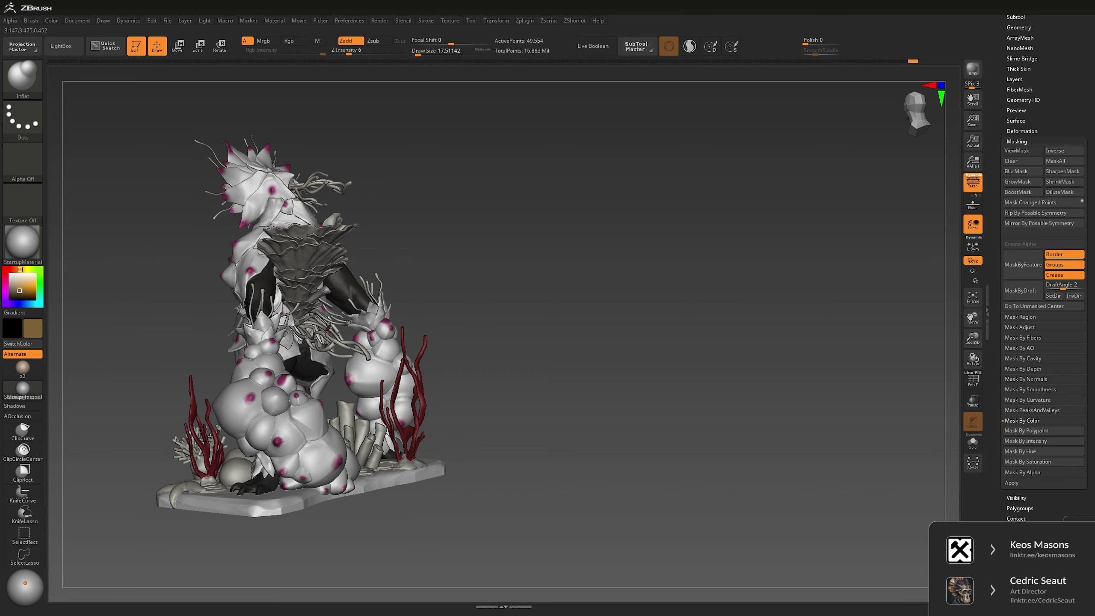
alt+click(358, 431)
drag(603, 345, 655, 344)
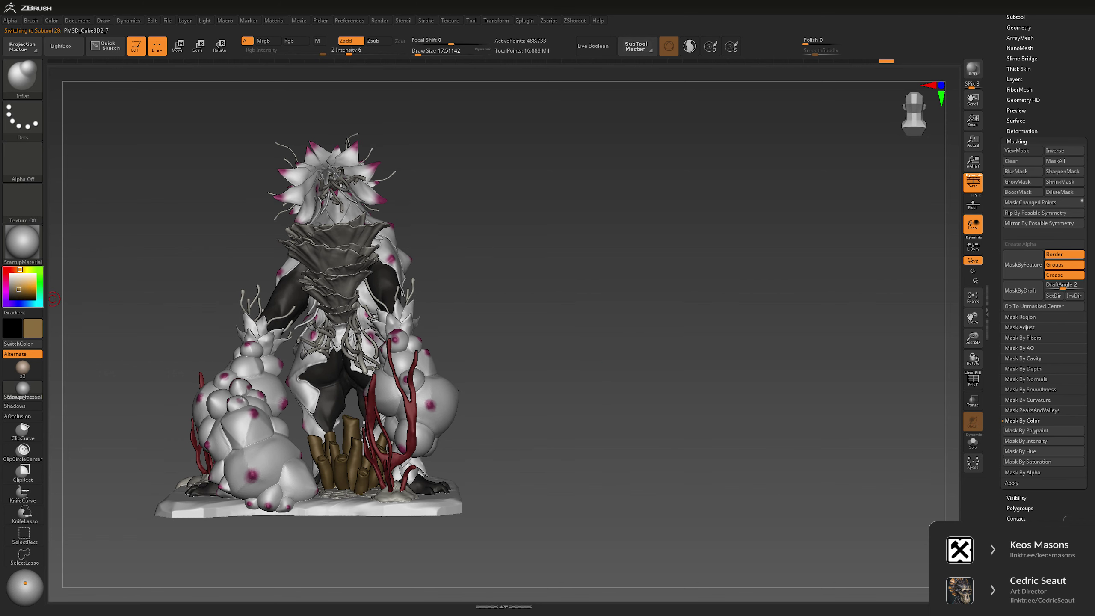
Step: Fill the many-fingered coral at the front of the base with lavender, RGB 186, 171, 210
drag(611, 343, 644, 331)
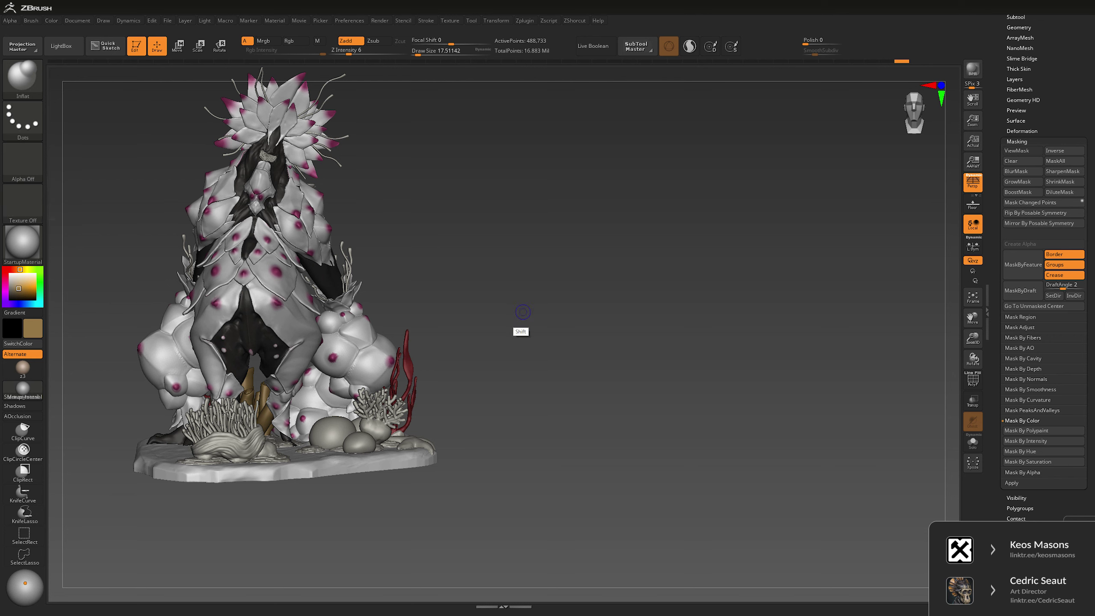
drag(518, 325, 278, 432)
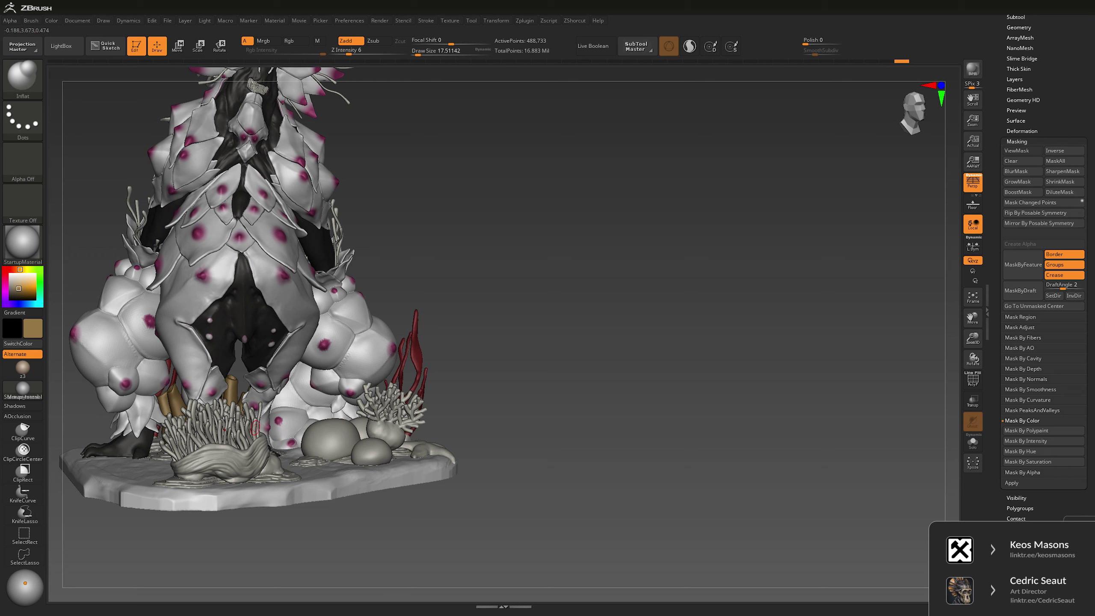
alt+click(255, 427)
click(40, 297)
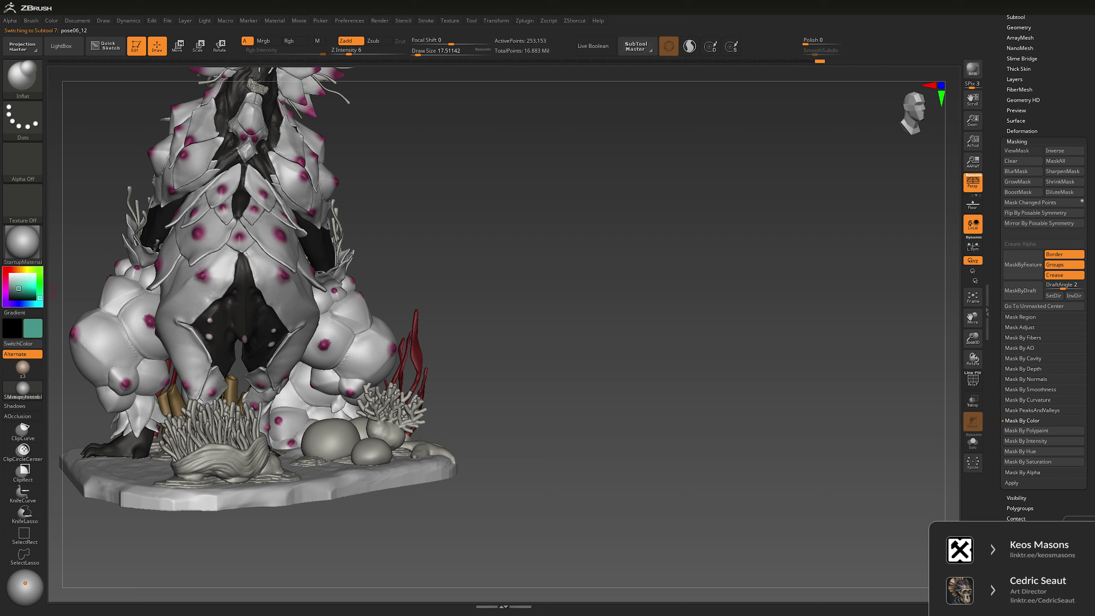
click(5, 287)
click(15, 280)
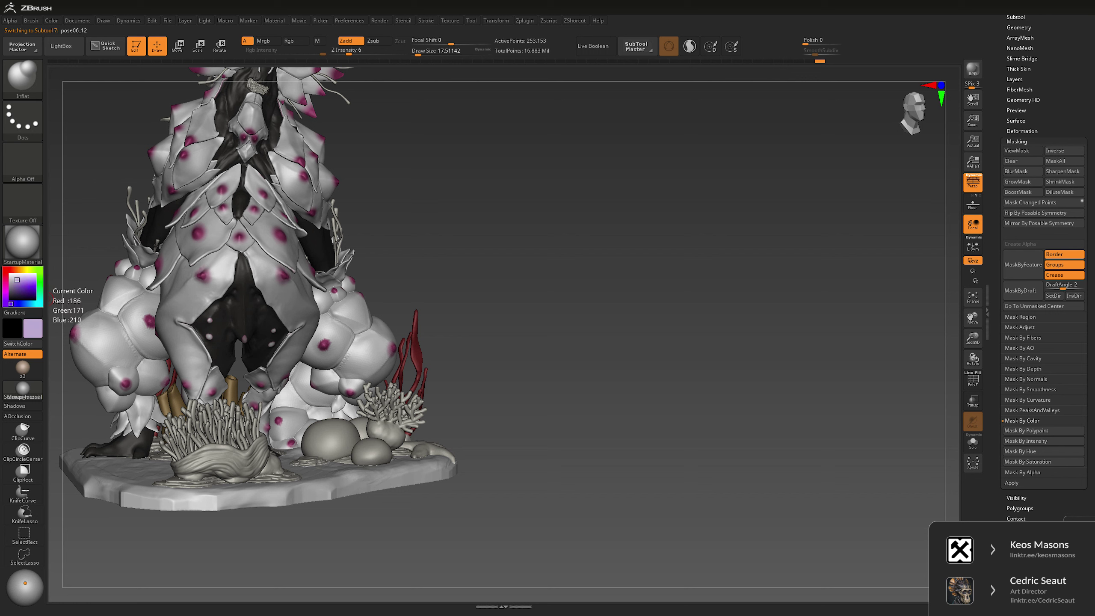
click(262, 404)
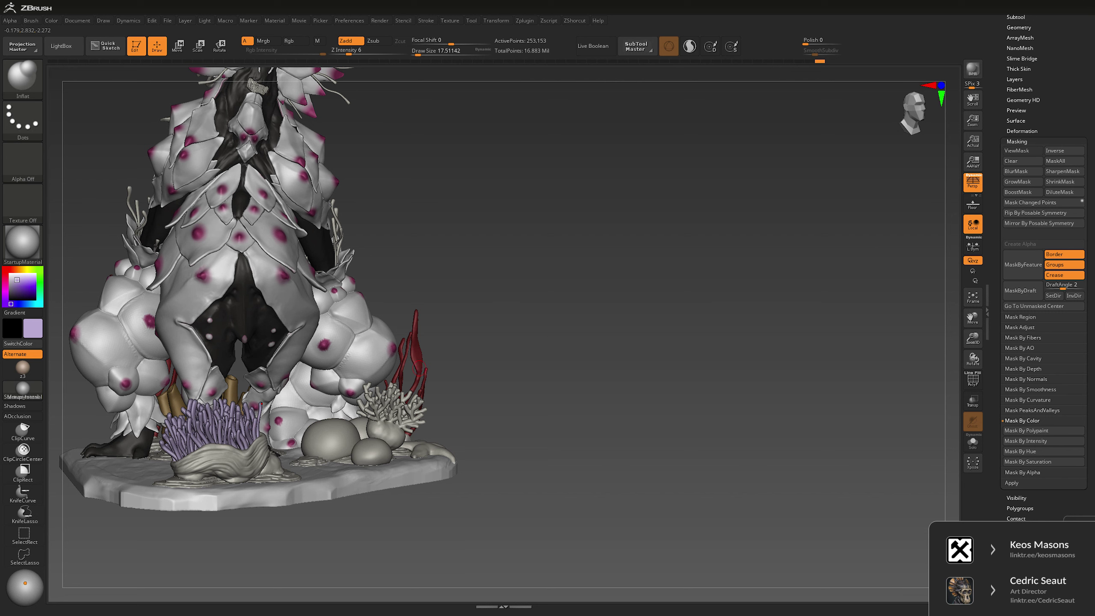
Step: Refill the many-fingered front coral with a paler, less saturated lavender
drag(629, 313, 681, 314)
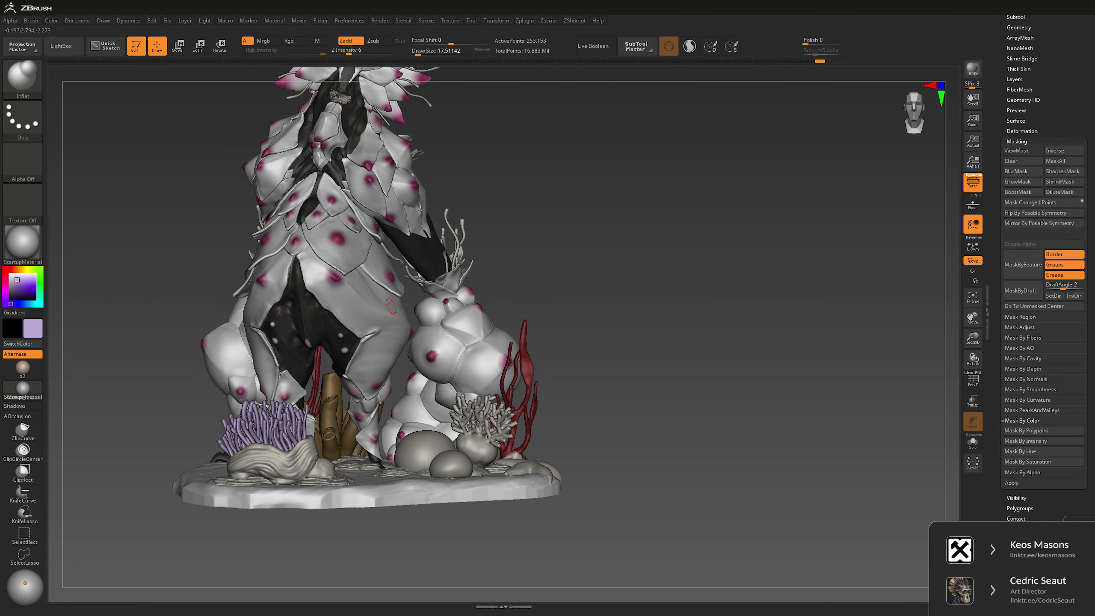
click(14, 277)
click(262, 404)
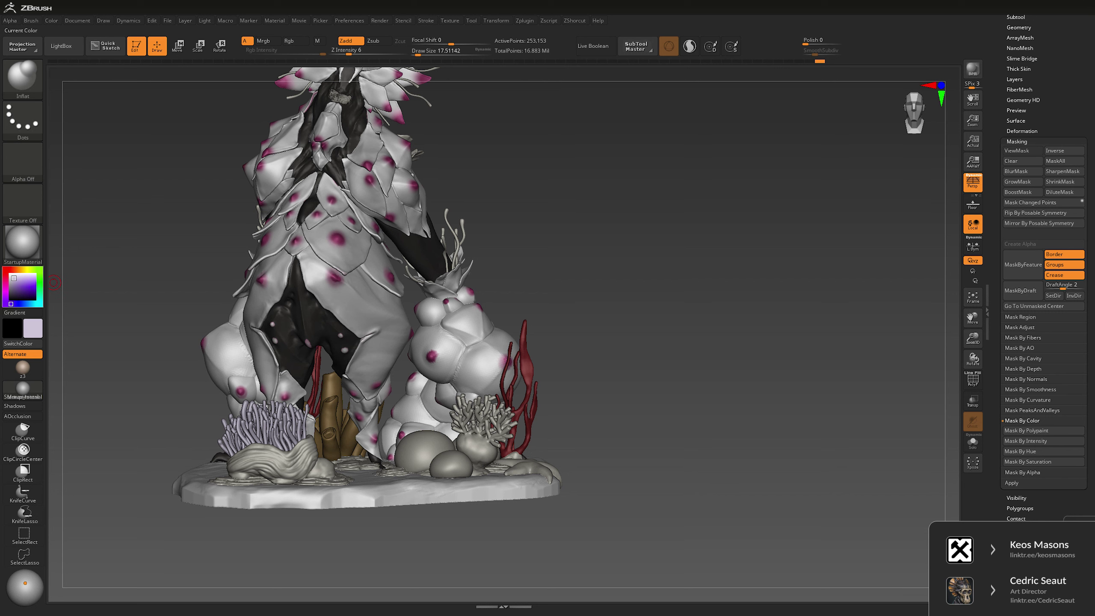
Step: Colour the twisted, root-like form beneath the lavender coral a reddish brown
drag(640, 292, 565, 302)
click(20, 270)
drag(14, 281, 17, 290)
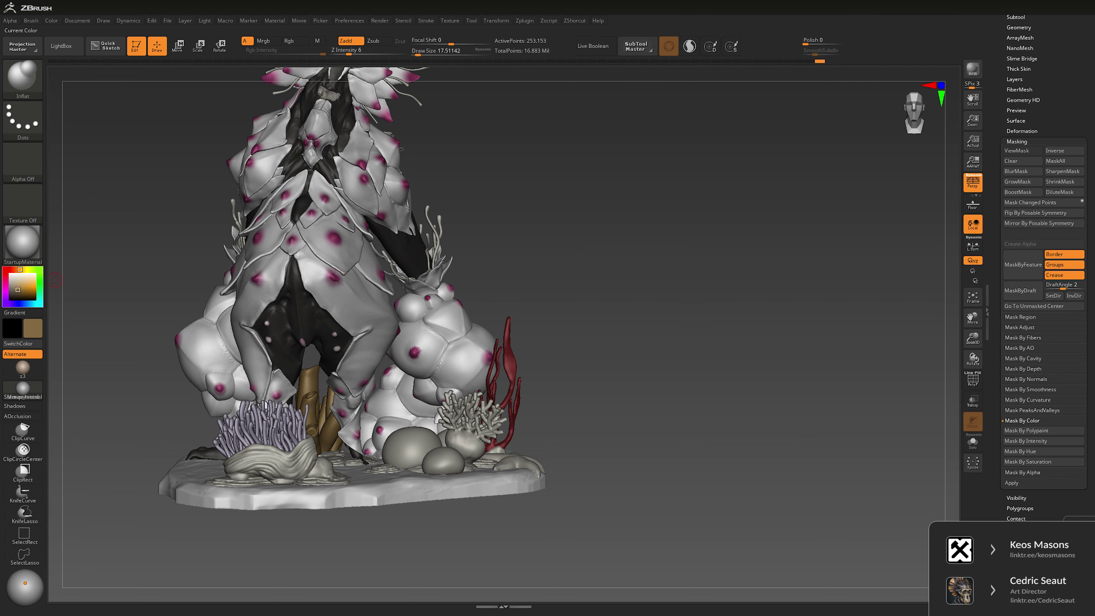
alt+click(293, 463)
mouse_move(681, 337)
mouse_down()
mouse_move(707, 349)
mouse_move(897, 359)
mouse_up()
drag(612, 351, 626, 351)
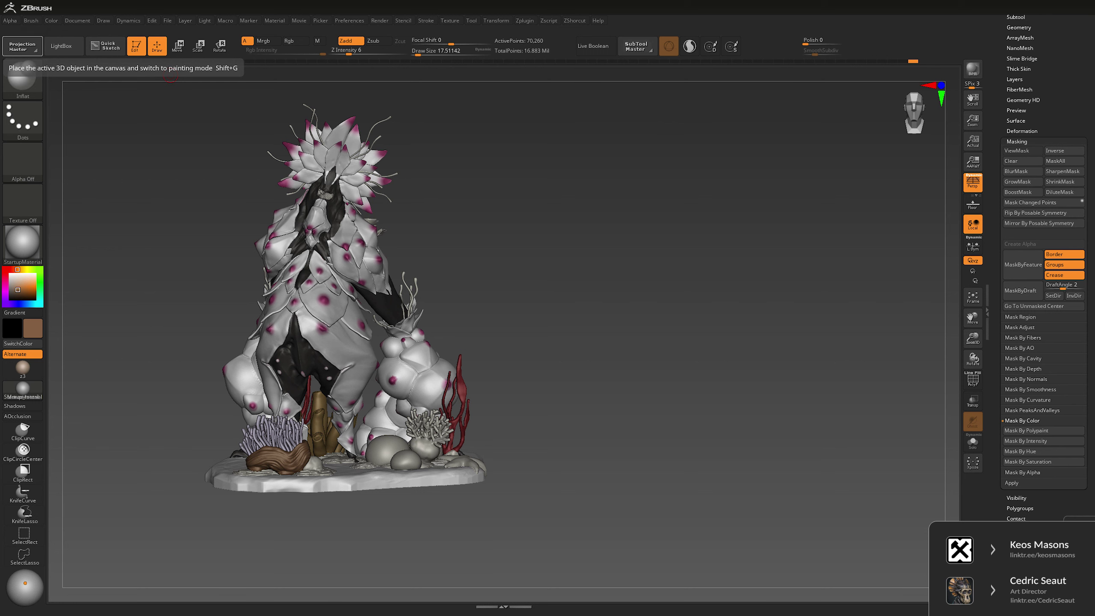
Step: Select the starfish beside the red branching coral and fill it with a muted brownish red
drag(611, 293, 480, 450)
alt+click(481, 450)
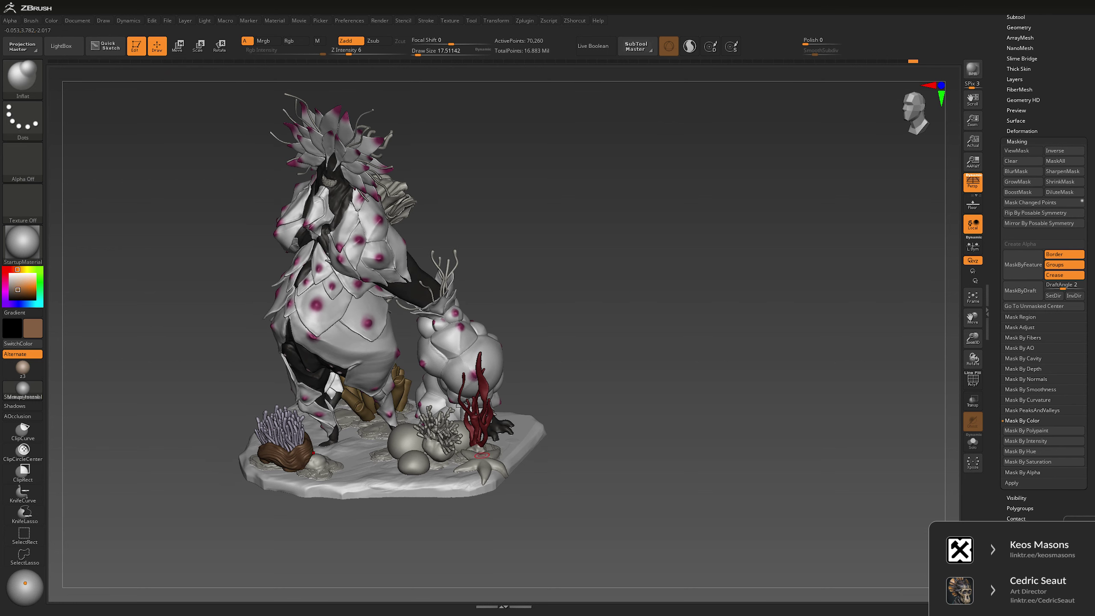
click(23, 288)
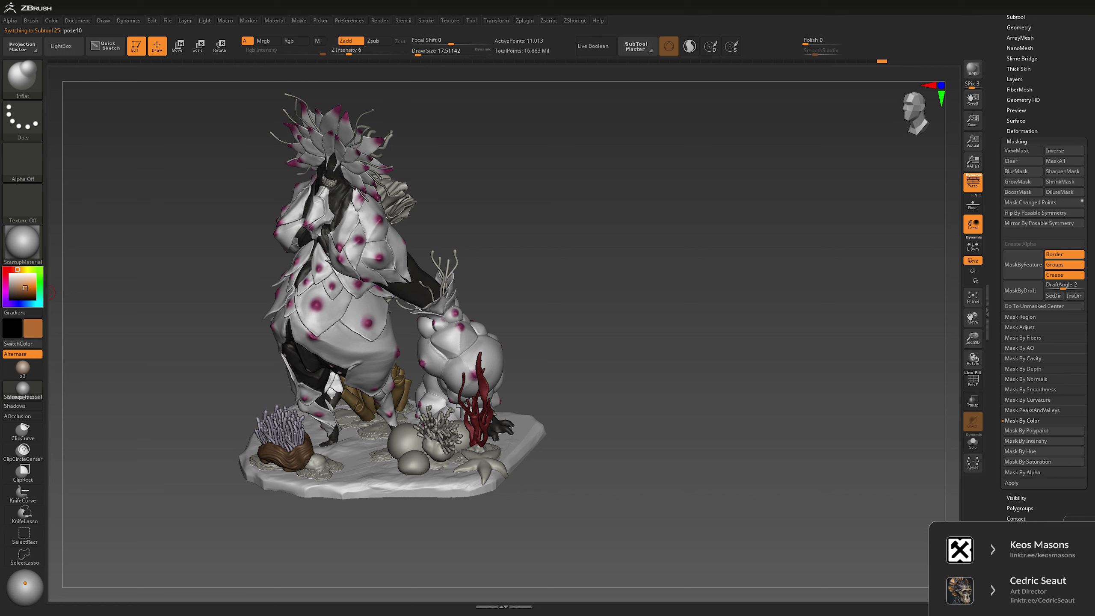
drag(17, 270, 13, 269)
drag(25, 288, 22, 290)
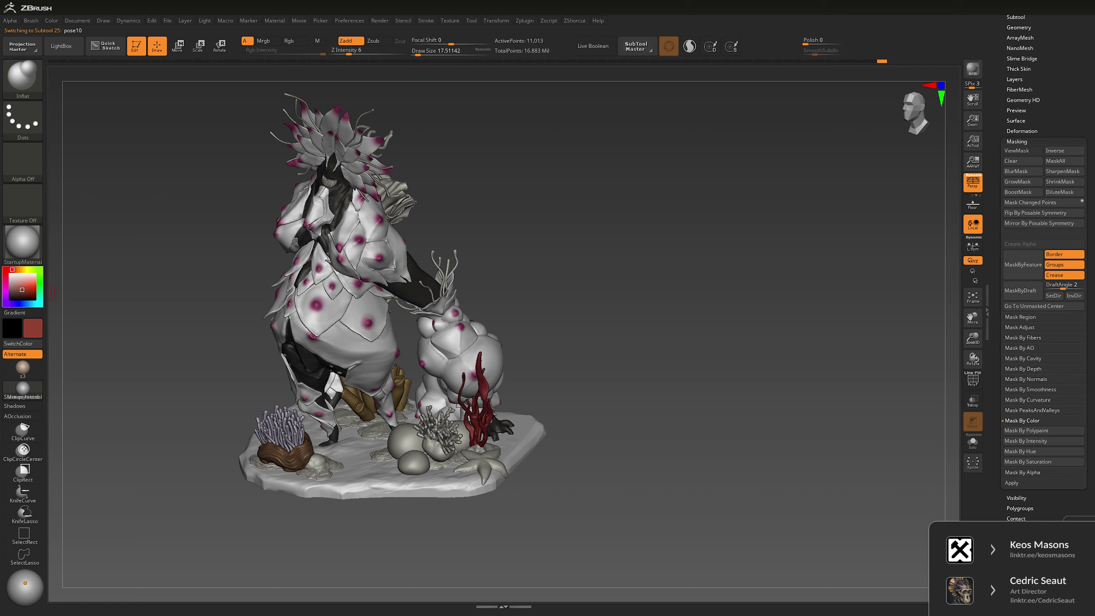
click(475, 461)
drag(667, 352, 535, 358)
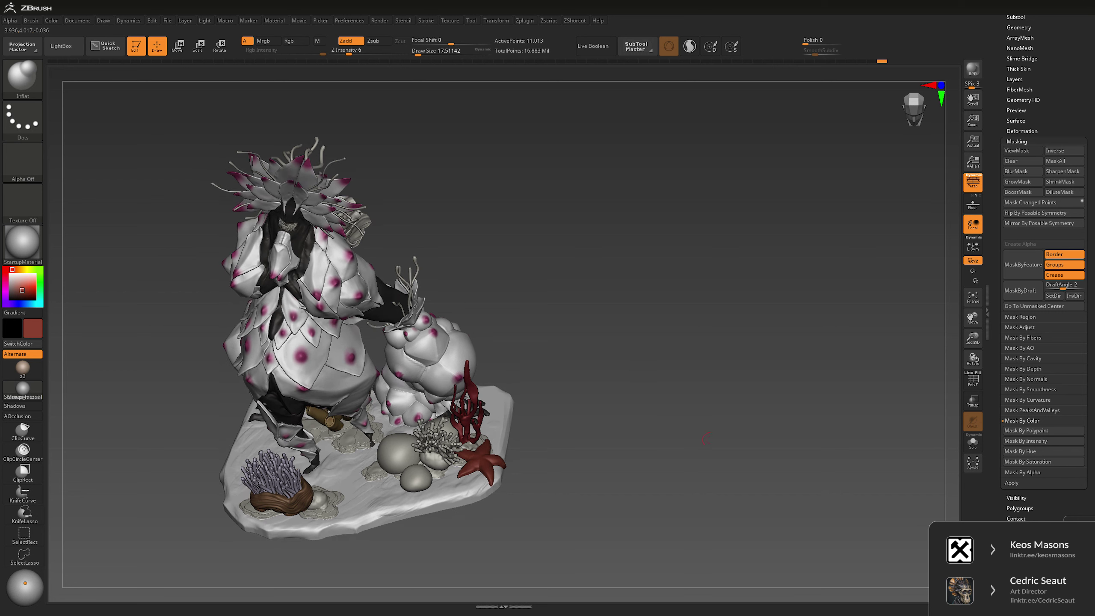
Step: Show the subtool list and colour the second starfish, near the lavender coral, the same muted red
scroll(1022, 263, up, 3)
click(1016, 122)
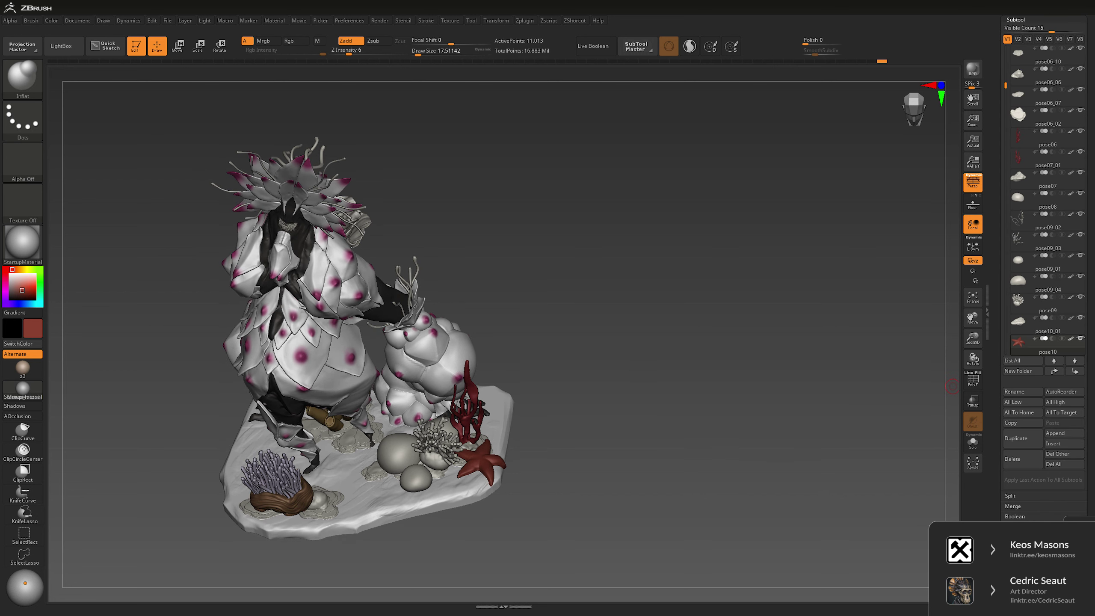
key(shift)
drag(151, 457, 259, 457)
alt+click(254, 457)
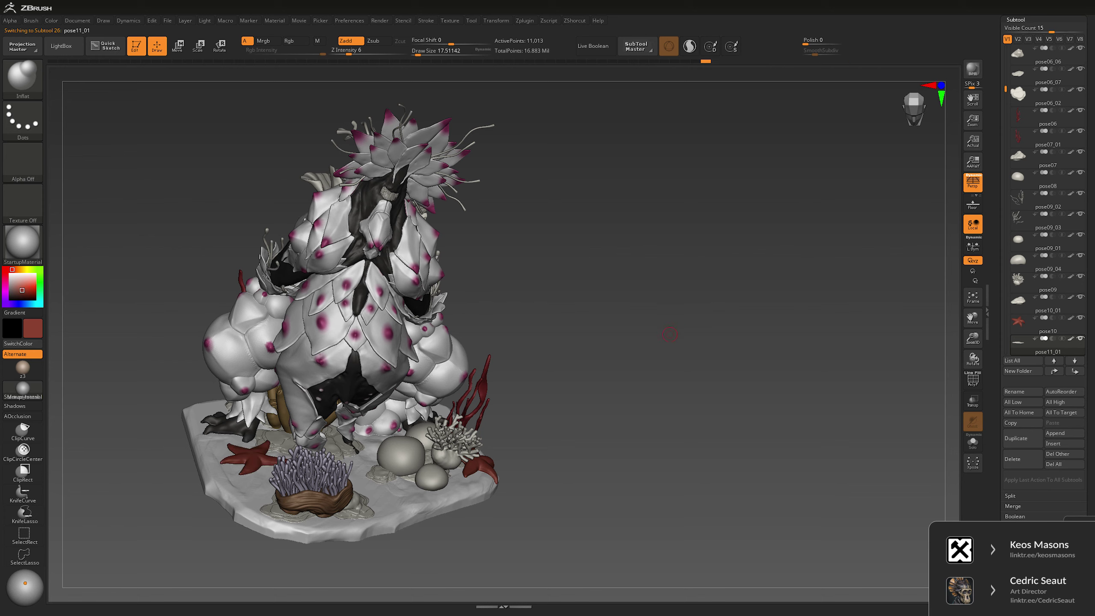
drag(560, 431, 662, 350)
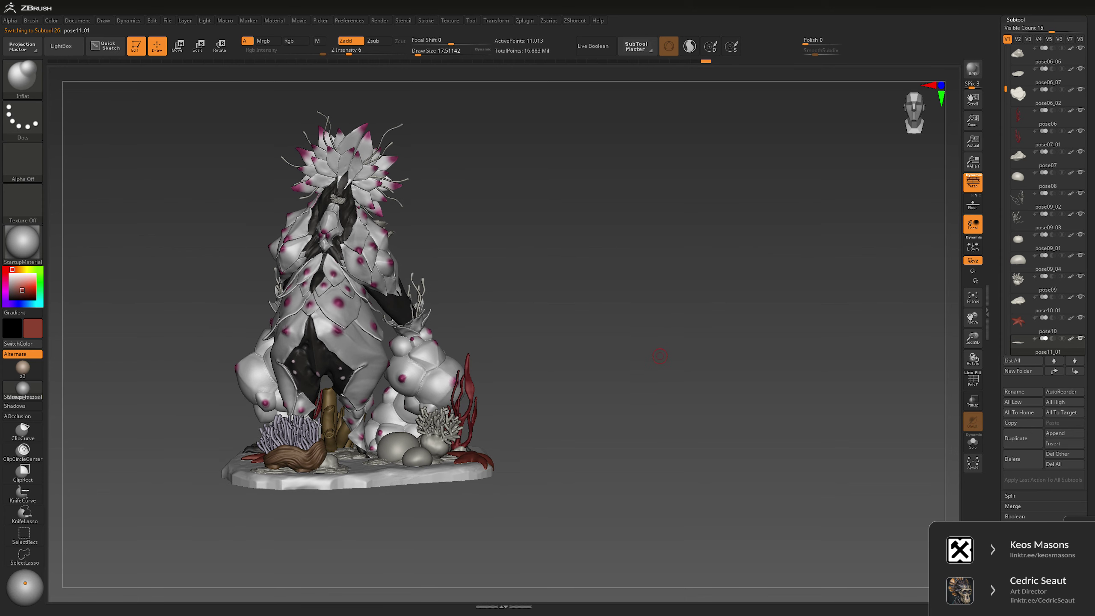
Step: Fill the large round stone at the front of the base with ochre, RGB 170, 141, 73
alt+click(401, 441)
click(21, 269)
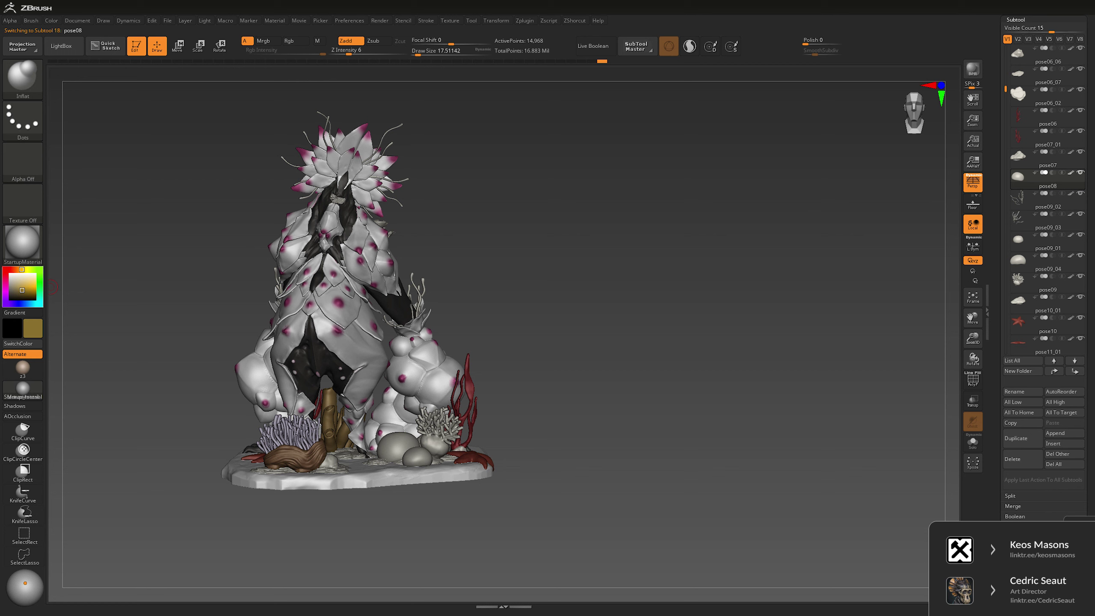
drag(22, 290, 19, 287)
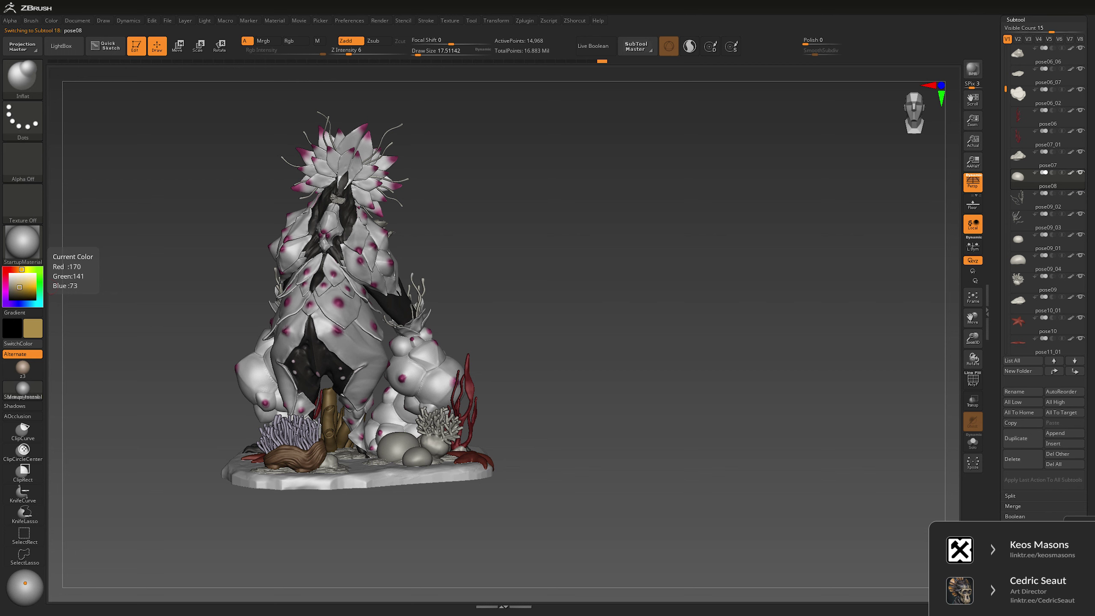
right_drag(586, 269, 478, 389)
click(422, 442)
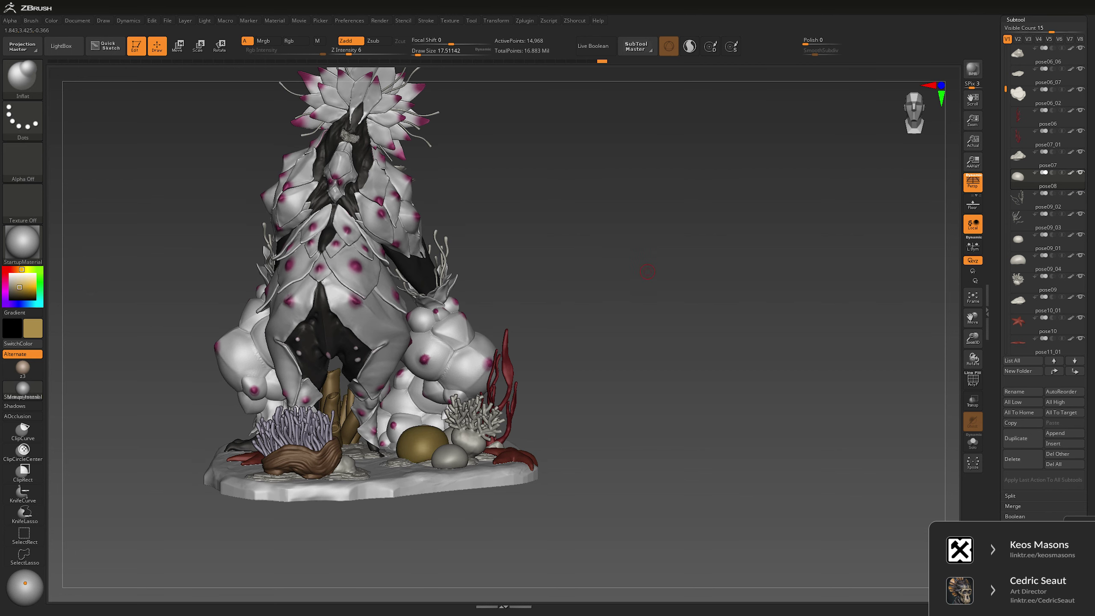
Step: Lighten the large front stone to a pale sandy ochre and fill the two neighbouring round stones with the same colour
right_drag(421, 443, 509, 280)
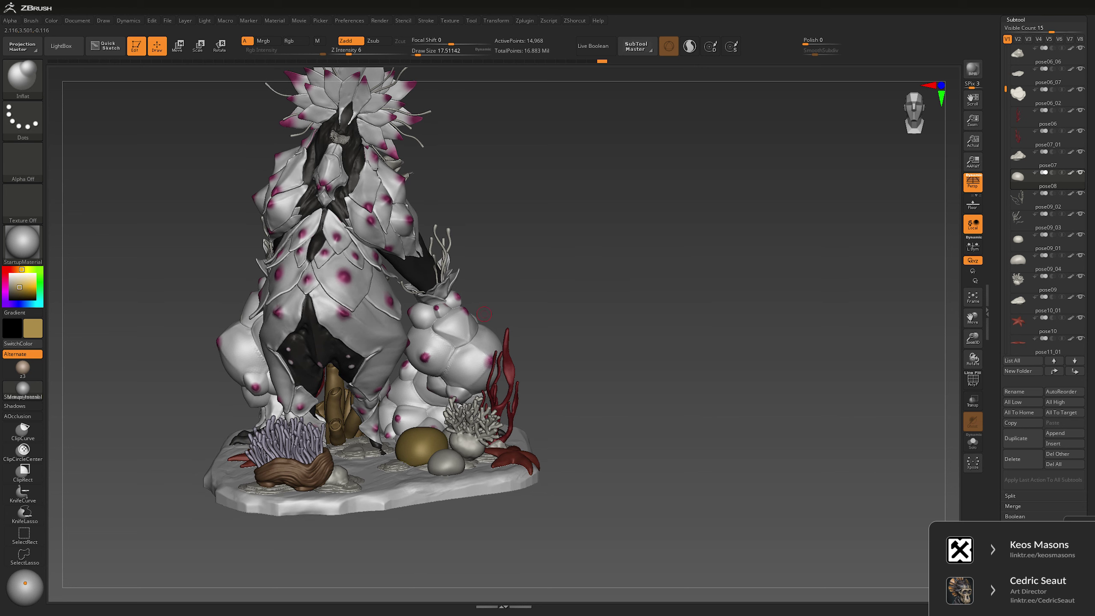
drag(19, 287, 20, 282)
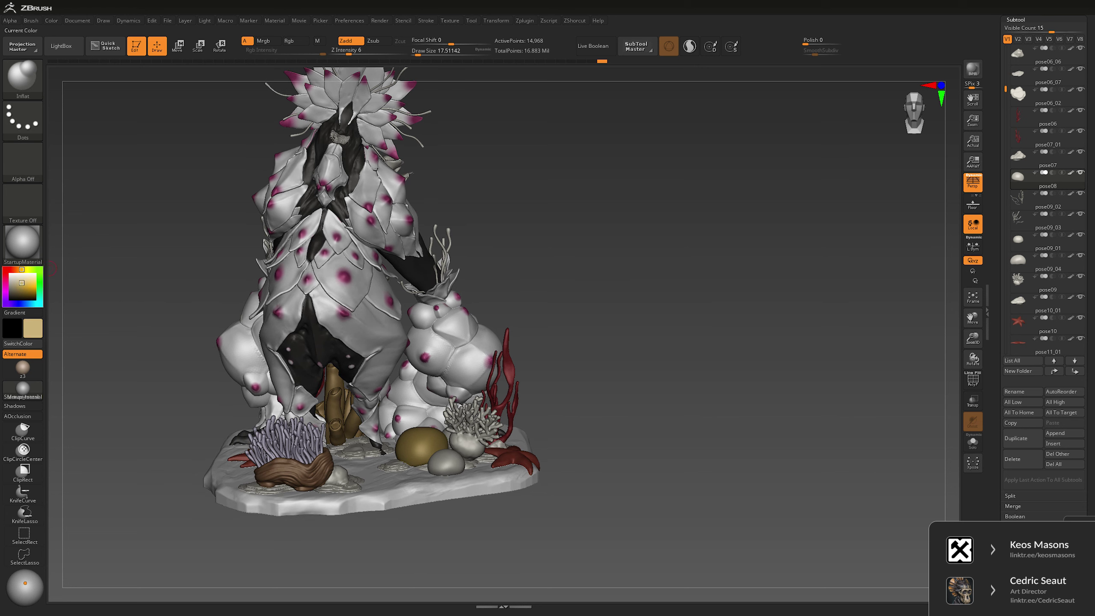
click(420, 446)
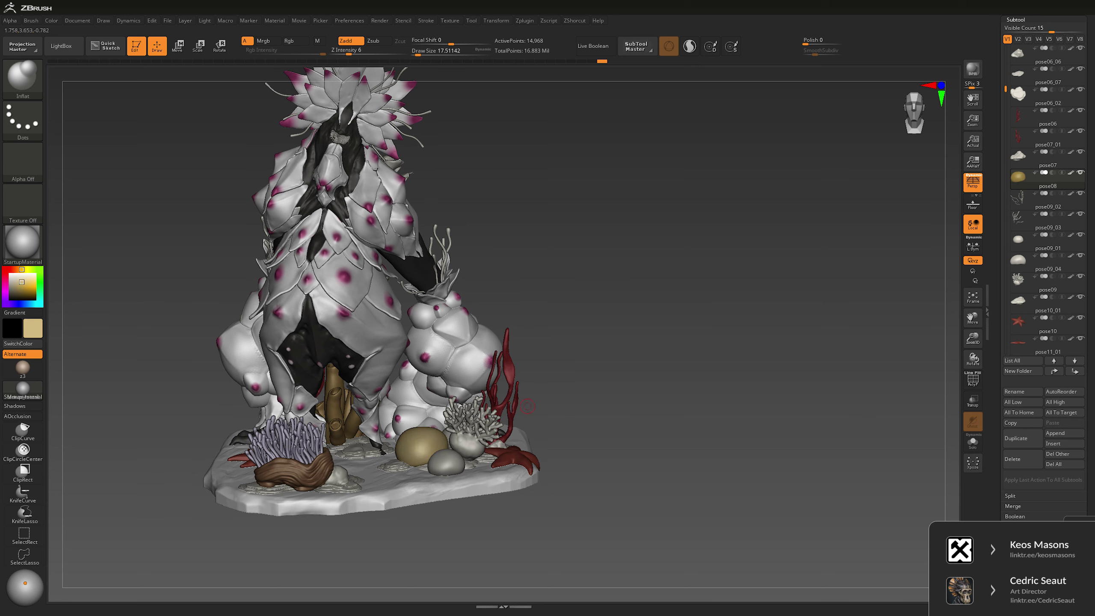
right_drag(483, 472, 457, 431)
alt+click(435, 415)
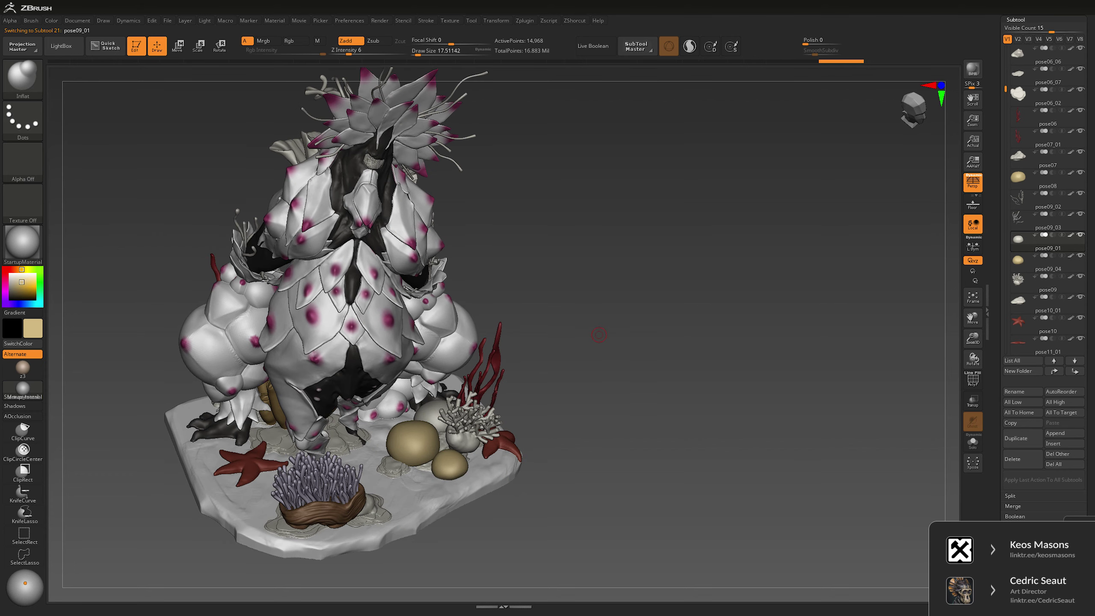
right_drag(609, 333, 642, 318)
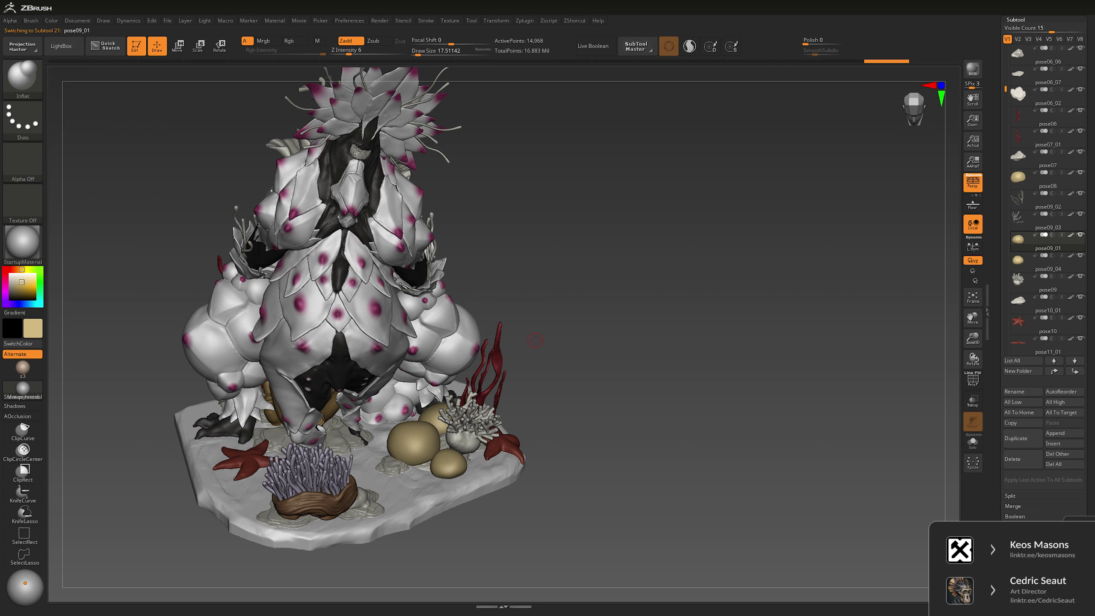
Step: Select the uncoloured branching coral beside the round stones and fill it with a light brown
alt+click(462, 441)
drag(22, 282, 18, 285)
click(18, 269)
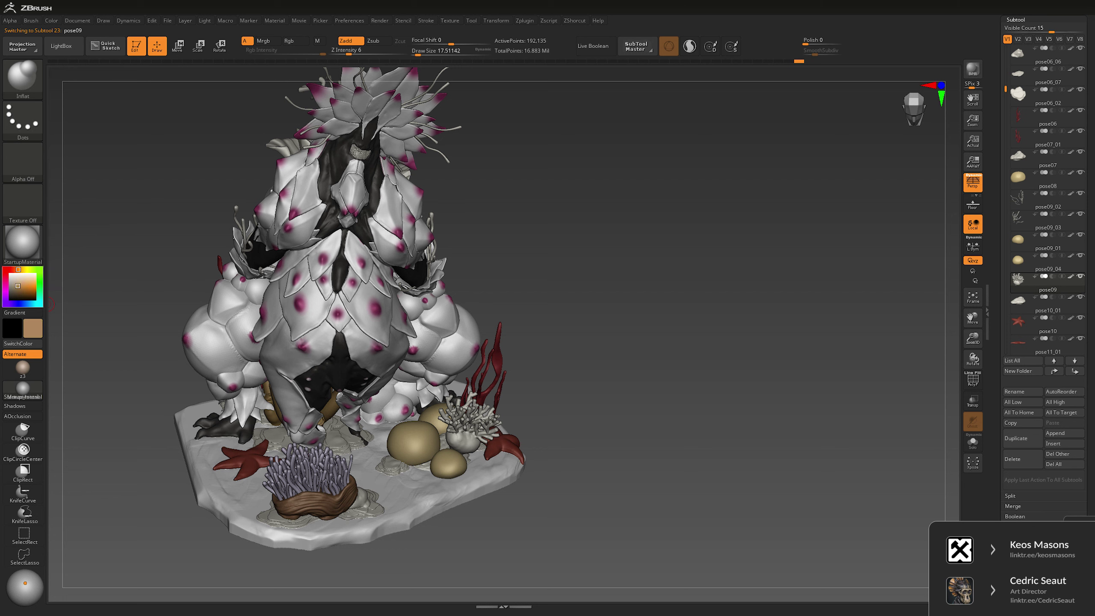
click(16, 286)
key(ctrl+f)
drag(647, 356, 561, 358)
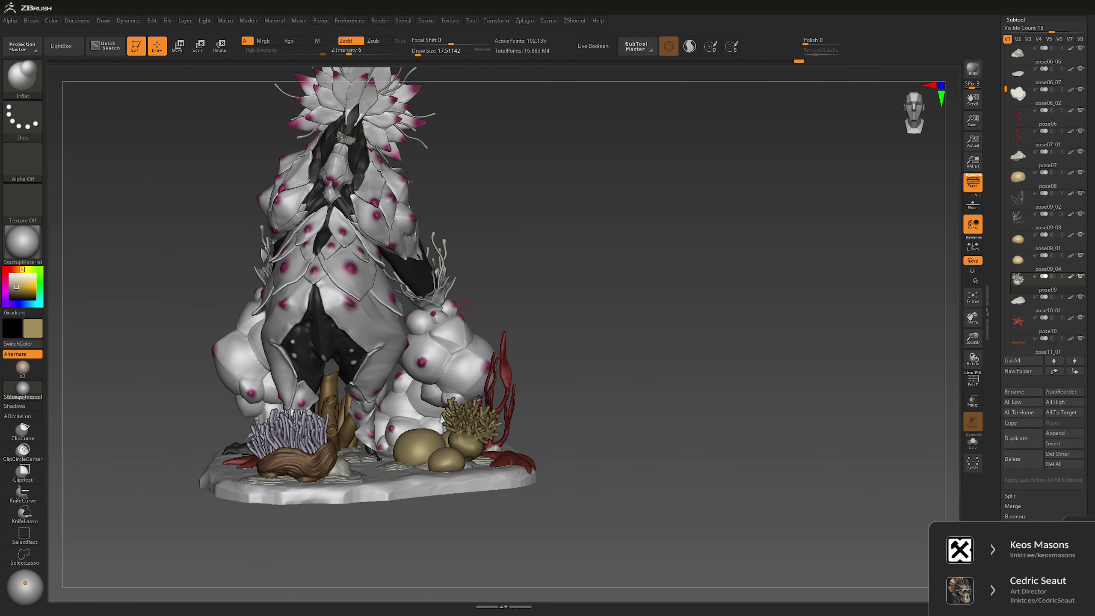
click(18, 270)
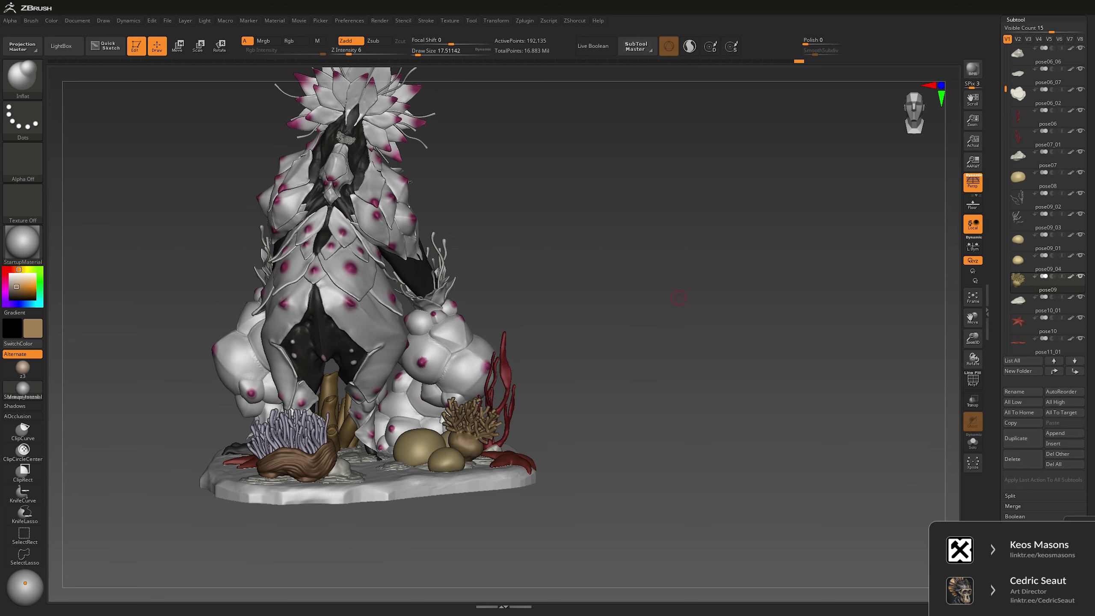
Step: Select the small stone next to the brown root-like form beneath the lavender coral and fill it with a dull brown
drag(560, 358, 319, 470)
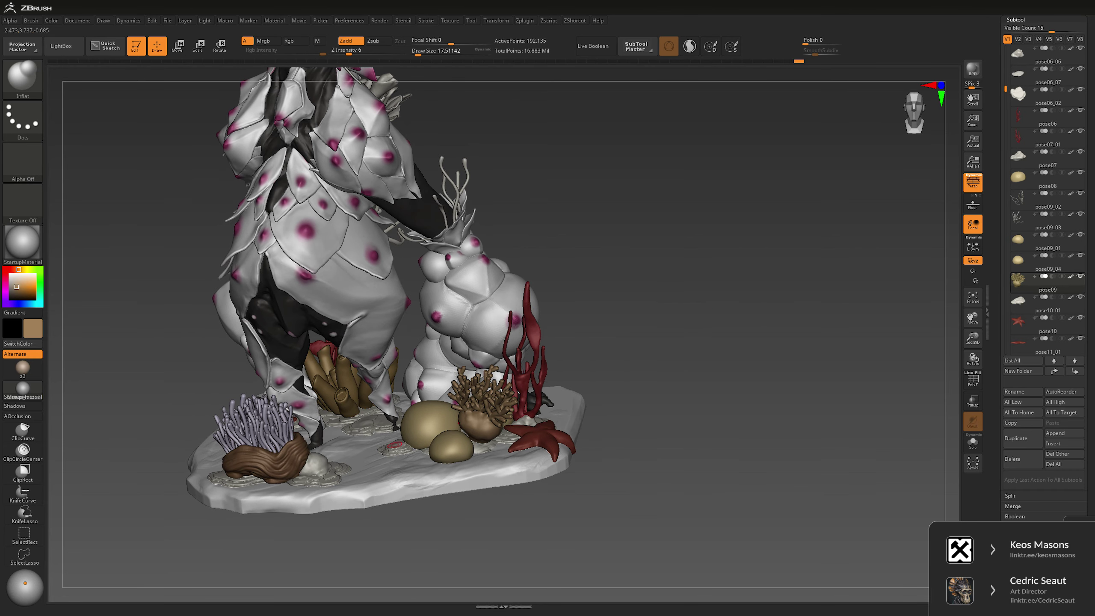
alt+click(316, 471)
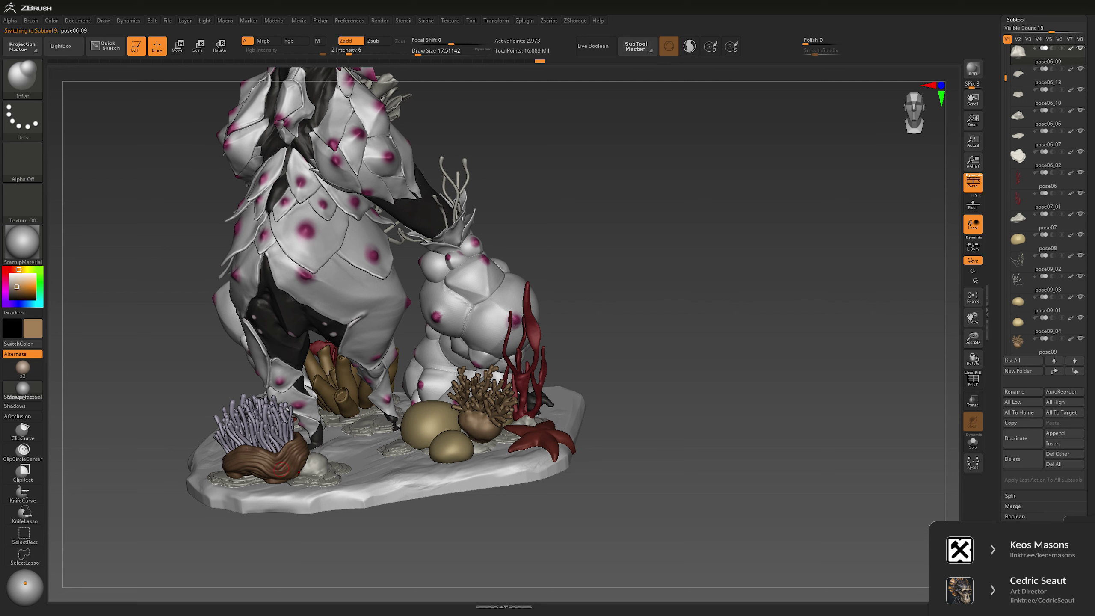
key(c)
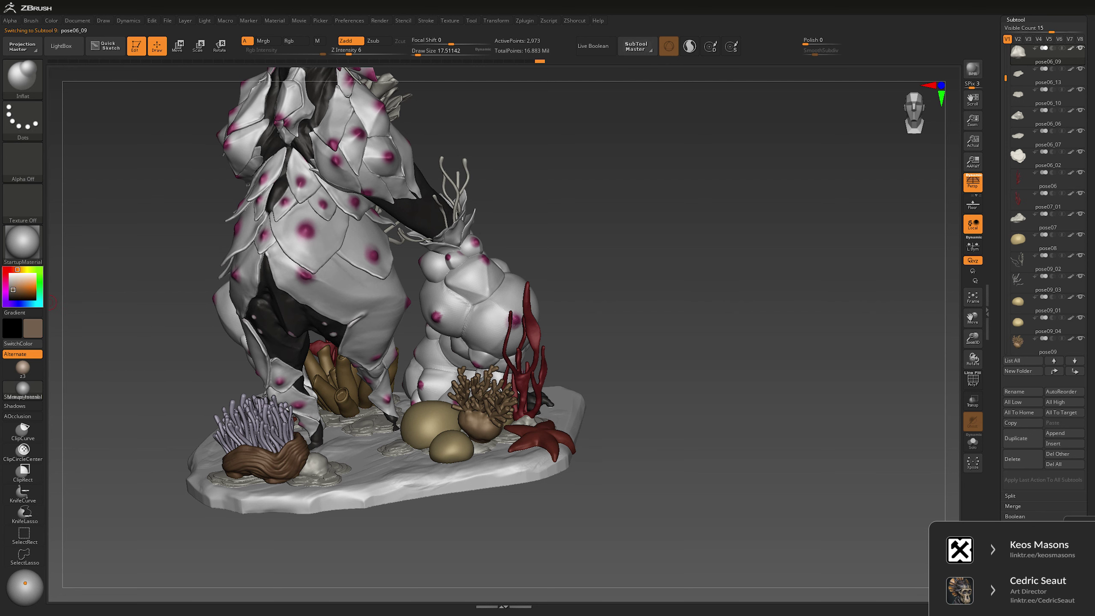
mouse_move(493, 462)
mouse_down()
mouse_move(506, 463)
mouse_move(492, 475)
mouse_up()
Step: Set the colour to a grey-brown, RGB 102, 92, 84, and fill more of the small rocks on the base with it
alt+click(492, 474)
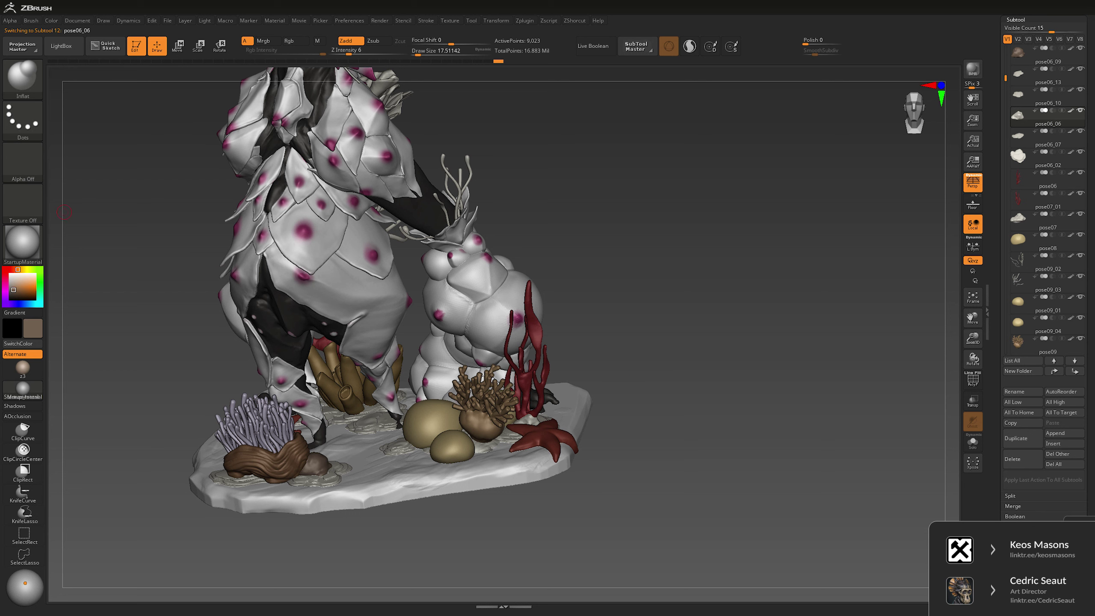
drag(664, 273, 657, 274)
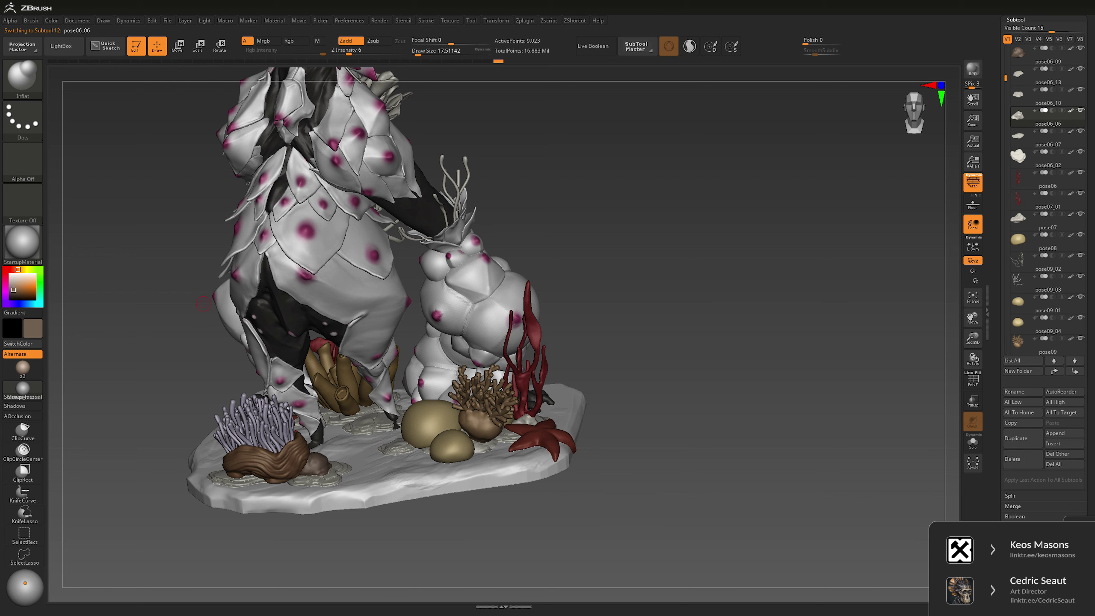
click(12, 291)
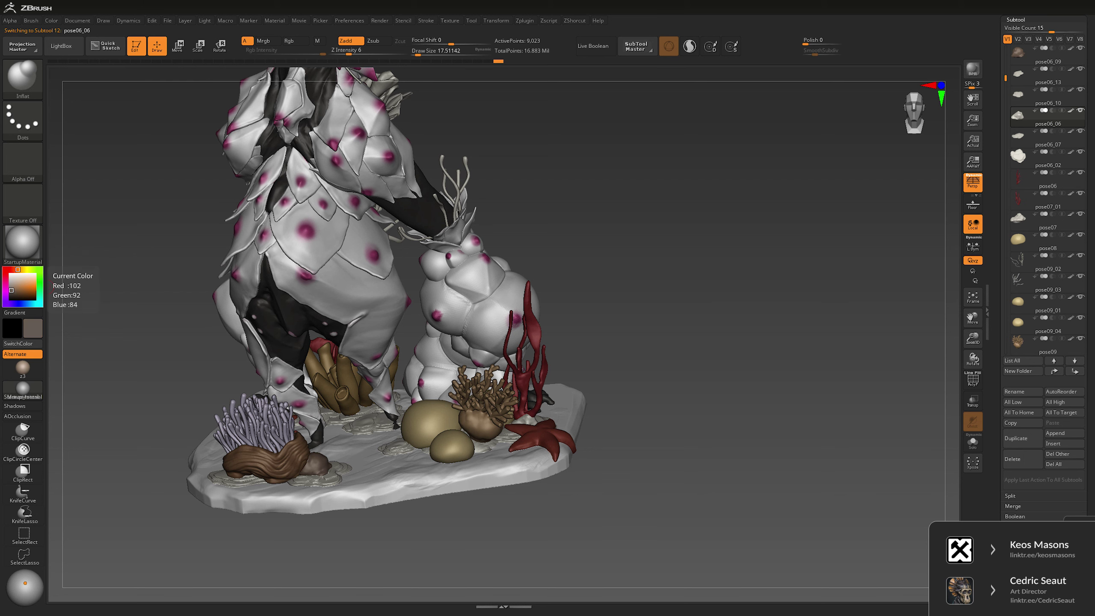
drag(643, 300, 526, 399)
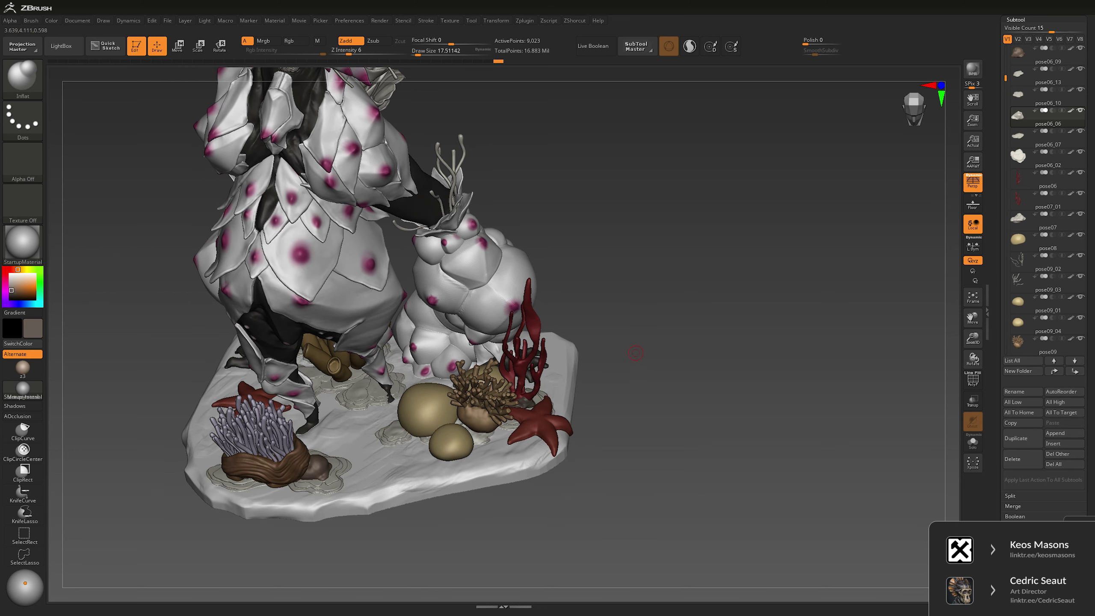
mouse_move(664, 302)
mouse_down()
mouse_move(686, 233)
mouse_move(750, 320)
mouse_move(824, 330)
mouse_move(719, 303)
mouse_move(672, 315)
mouse_up()
alt+click(768, 324)
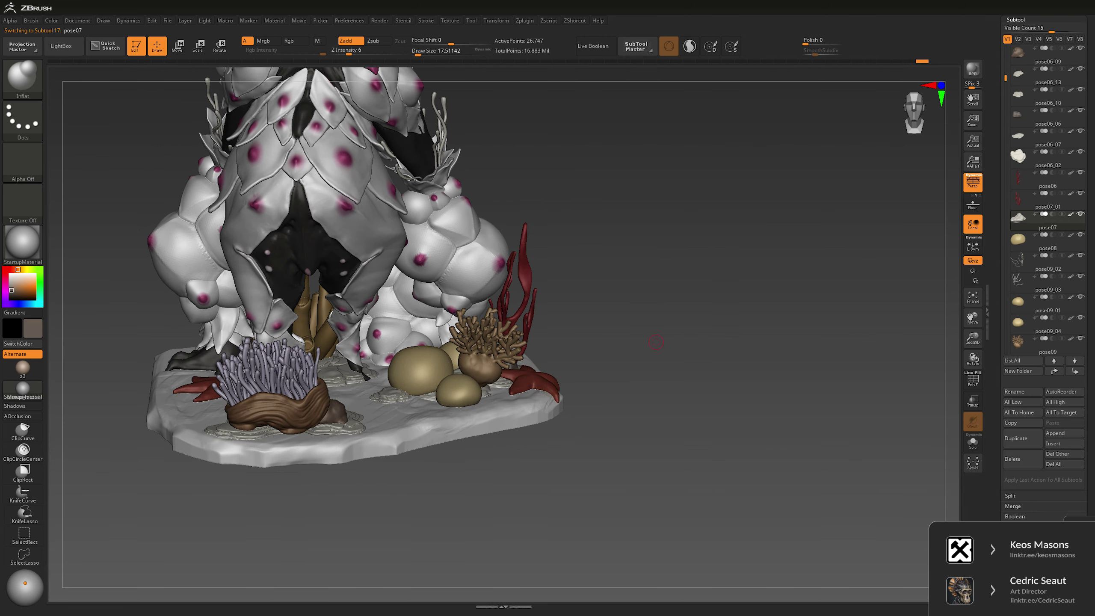
Step: Select the diorama's ground slab and fill it with a slightly lighter greyish brown
alt+click(475, 431)
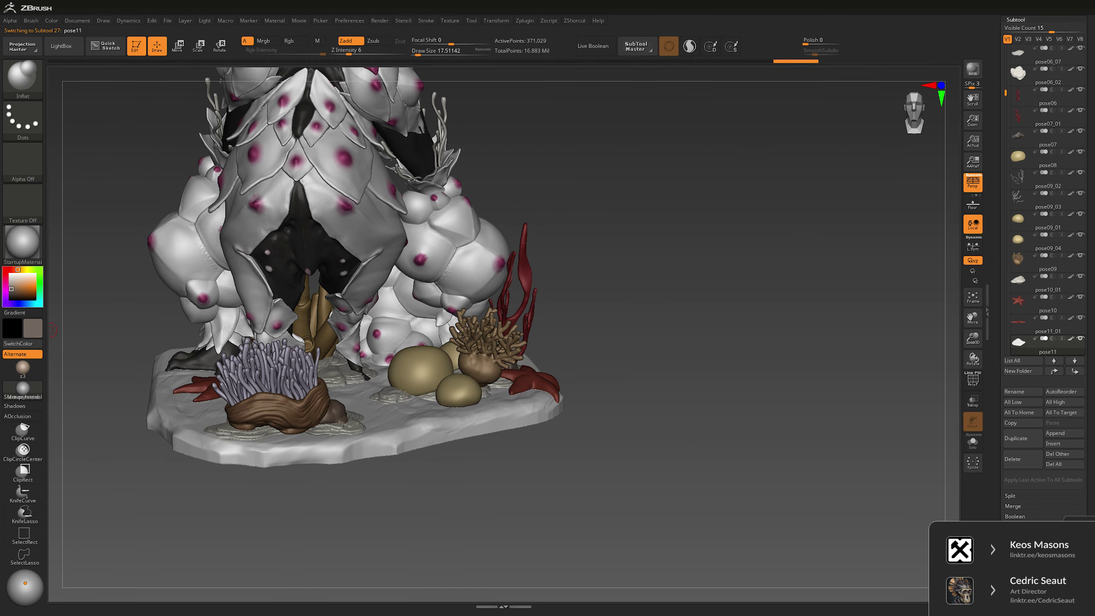
drag(52, 329, 156, 311)
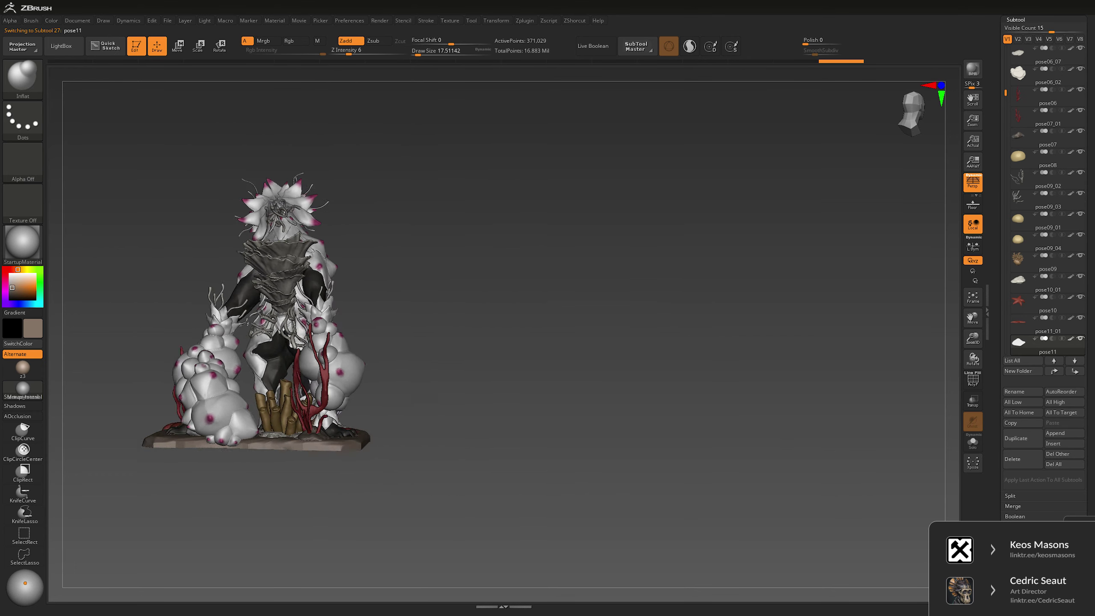
key(shift)
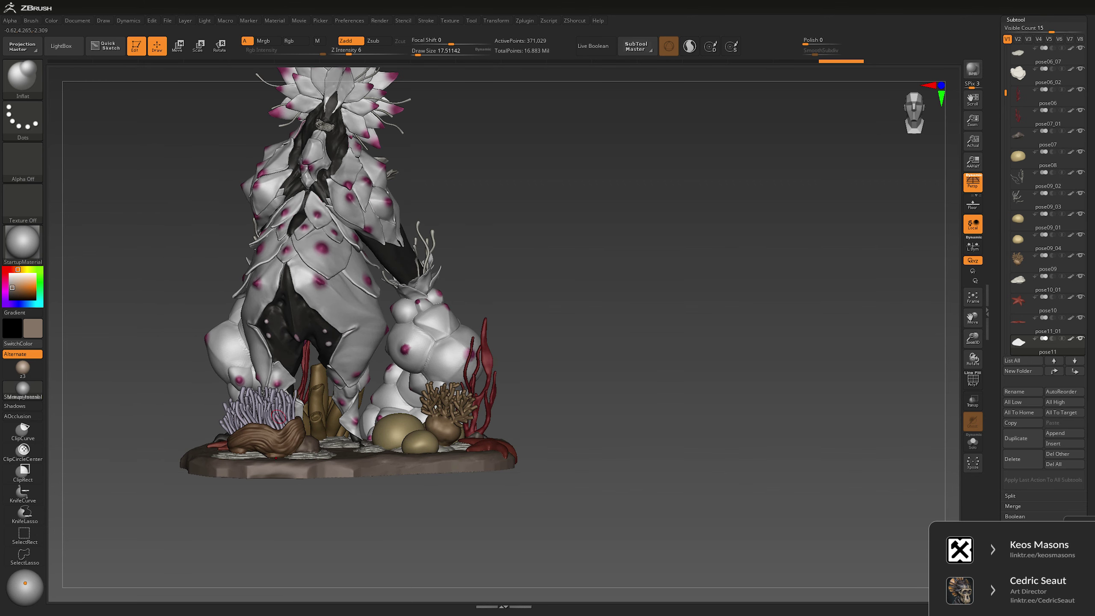
Step: Pick up the lavender of the coral and fill the thin tendrils on the creature's arms and behind its head with it
alt+click(280, 408)
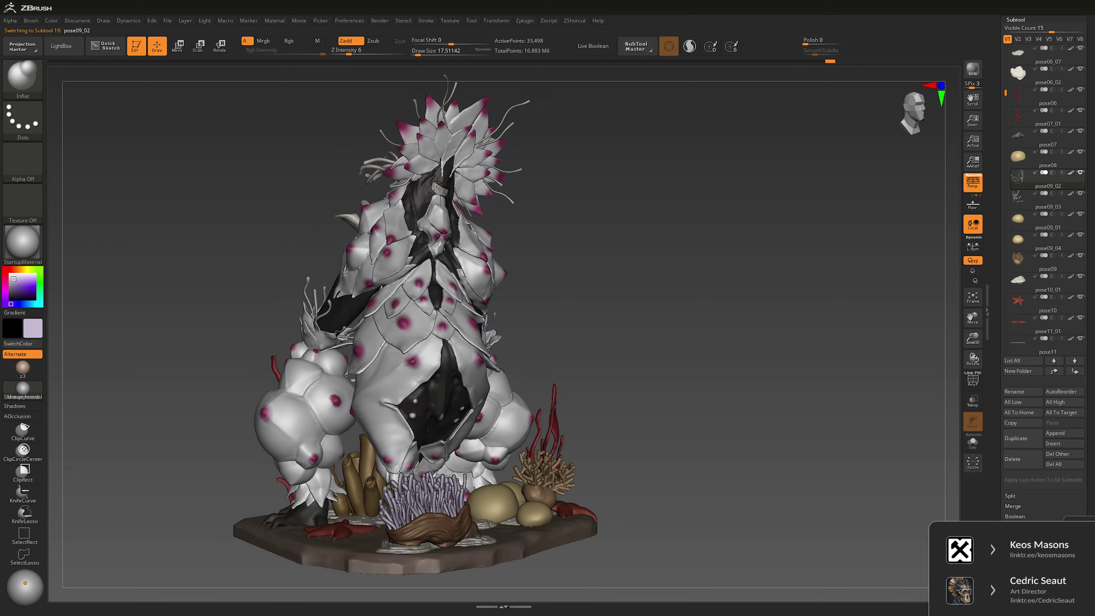
key(Down)
mouse_move(614, 284)
mouse_down()
mouse_move(667, 296)
mouse_move(660, 312)
mouse_move(614, 311)
mouse_move(645, 304)
mouse_up()
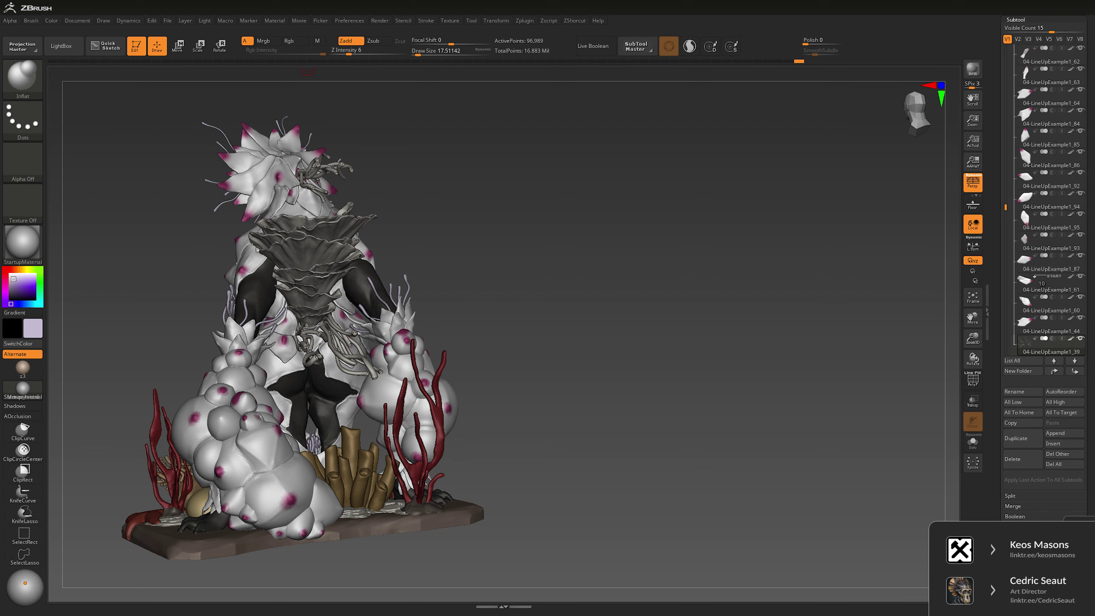
drag(602, 271, 570, 255)
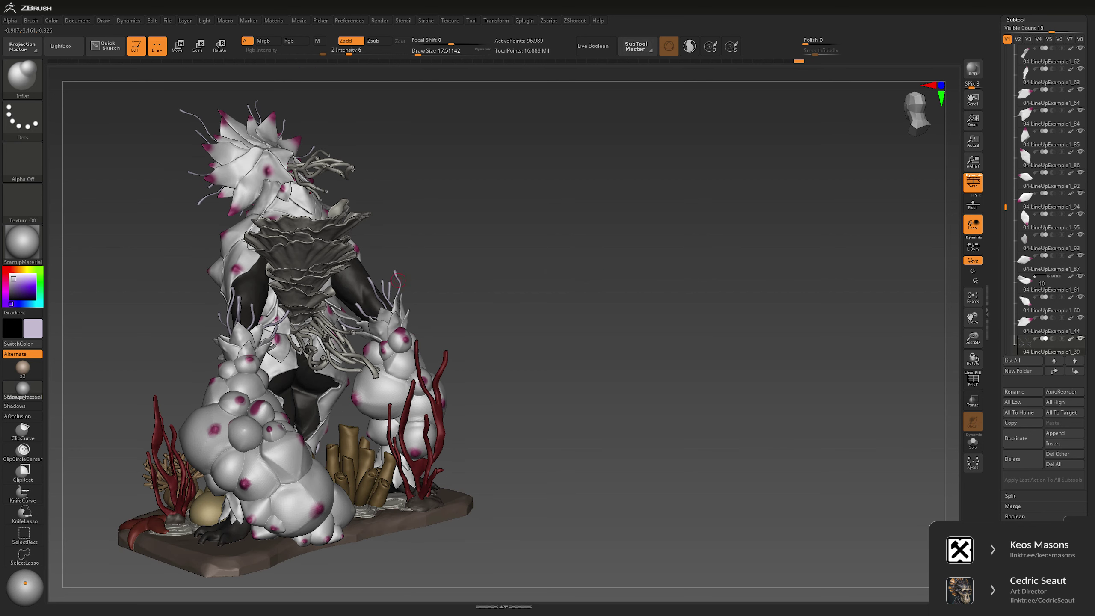
alt+click(370, 173)
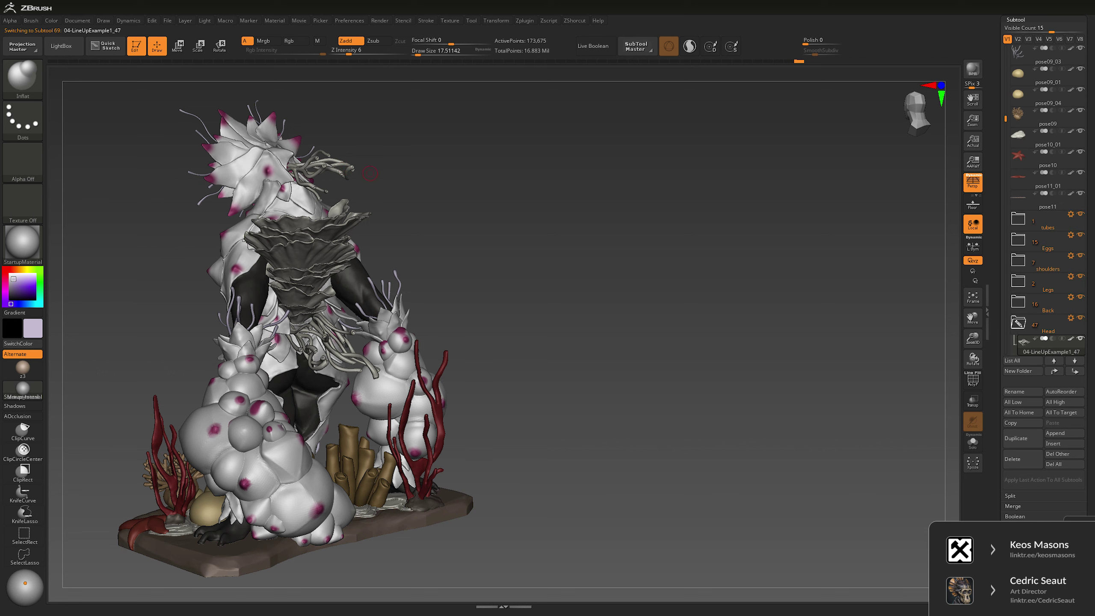
drag(522, 183, 620, 187)
Step: Pick up the red colour, mute it slightly and fill the upper ruffled layers on the creature's back with a brownish red
key(c)
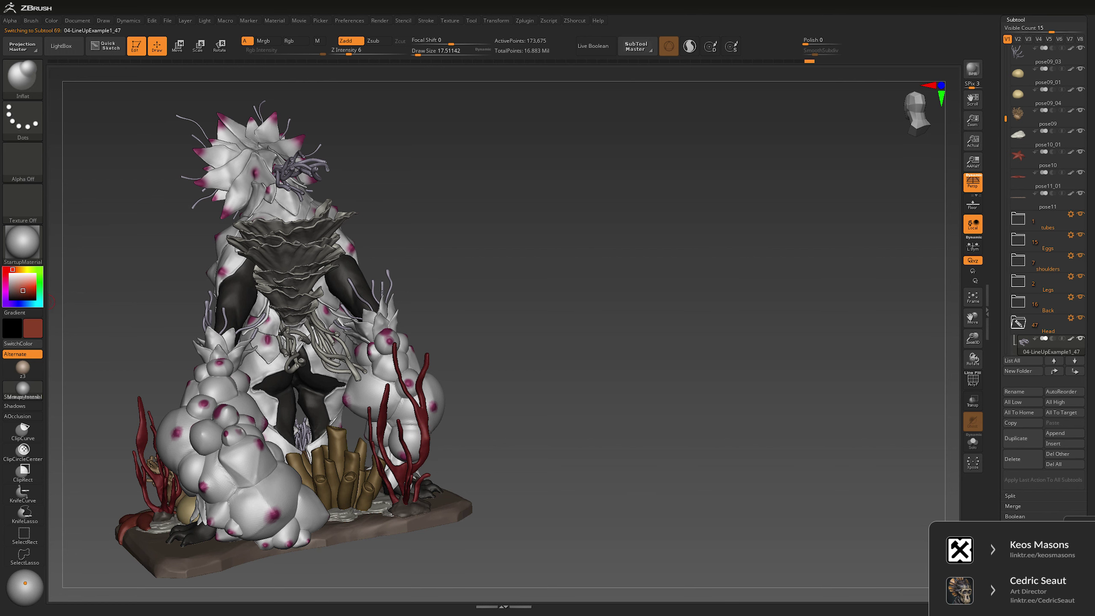
alt+click(316, 232)
alt+click(316, 232)
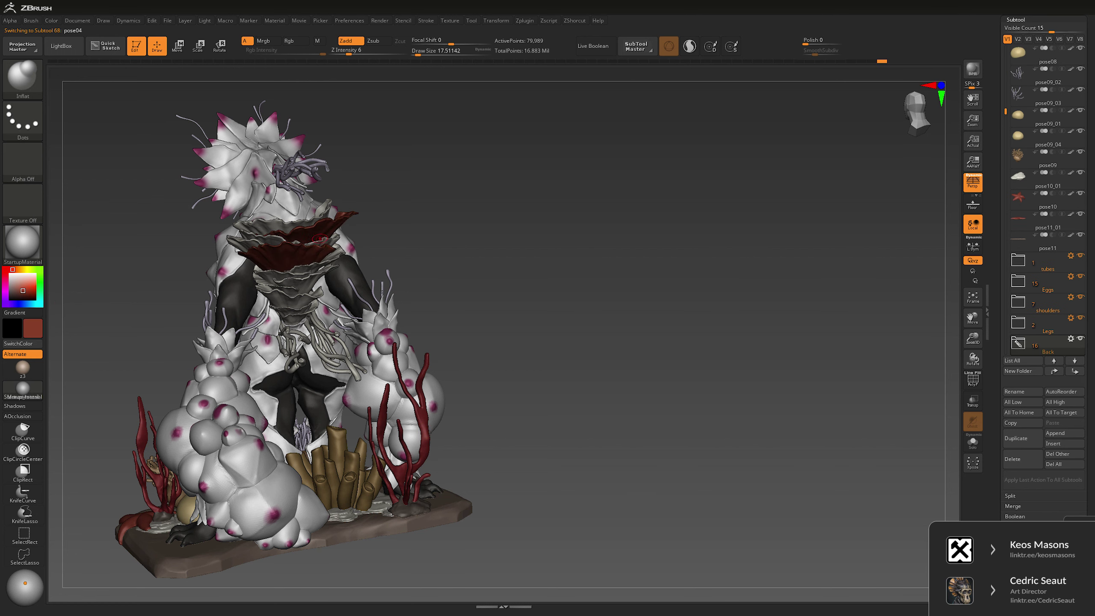
drag(172, 285, 19, 289)
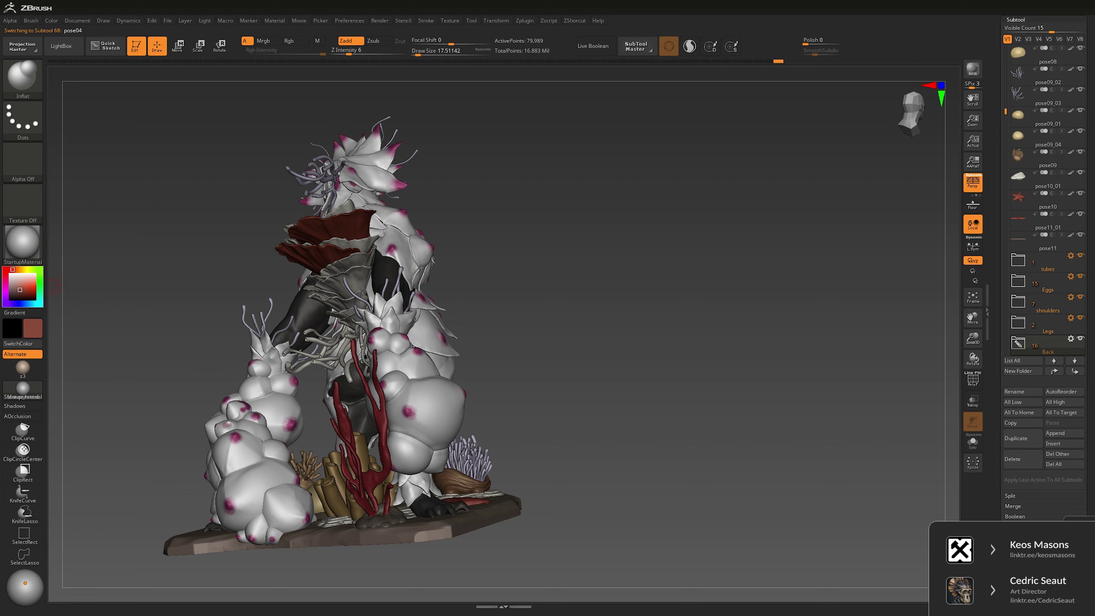
drag(56, 287, 129, 287)
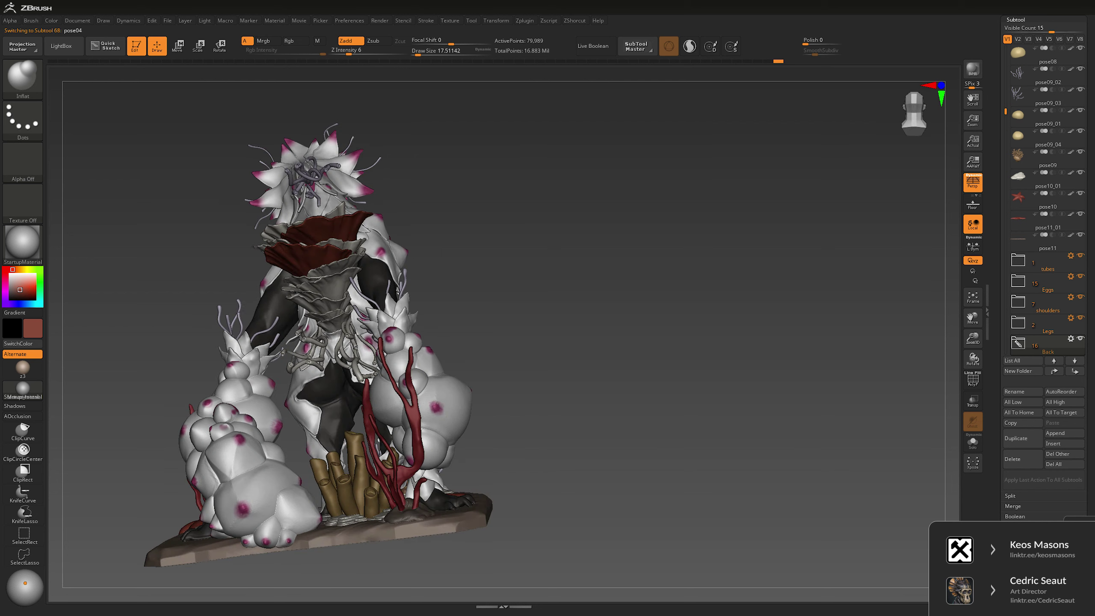
Step: Fill the remaining ruffled layers down the creature's back with the same brownish red
alt+click(416, 210)
drag(416, 210, 295, 232)
alt+click(282, 251)
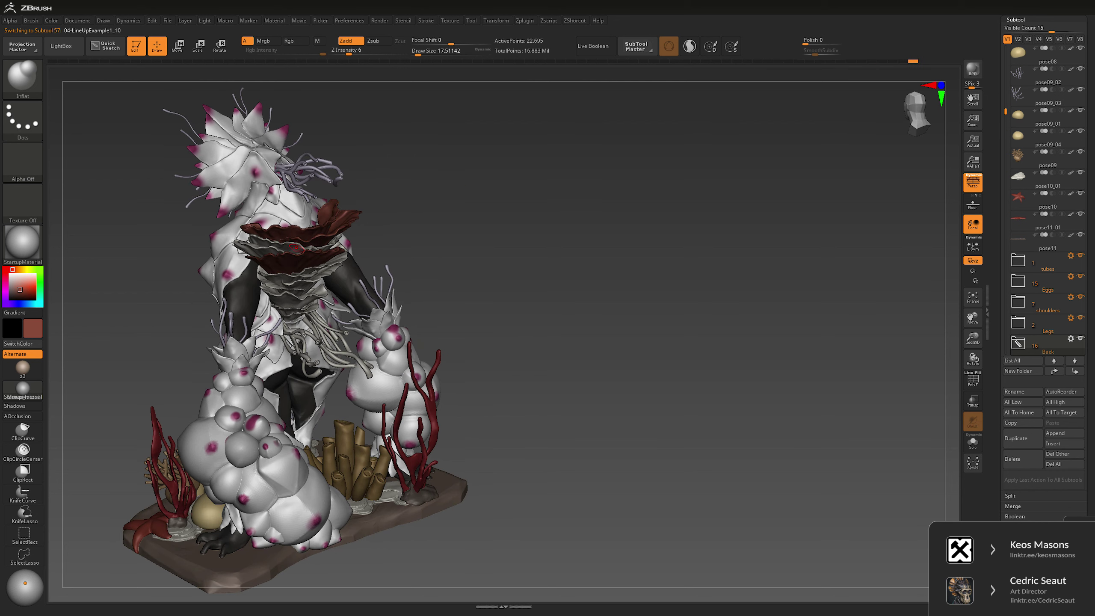
drag(280, 249, 334, 244)
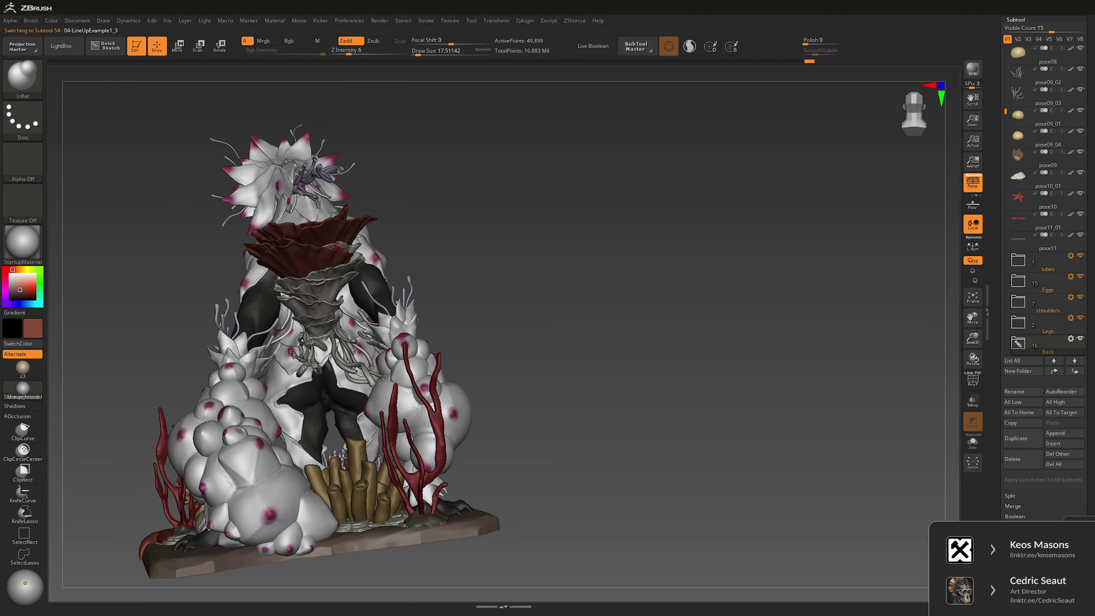
alt+click(336, 272)
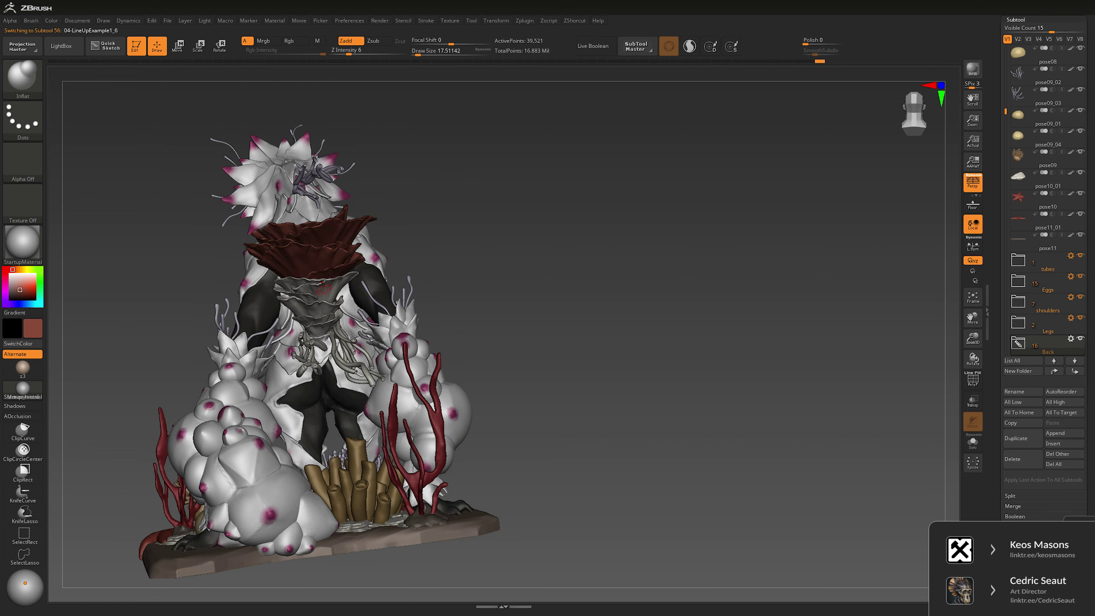
alt+click(308, 279)
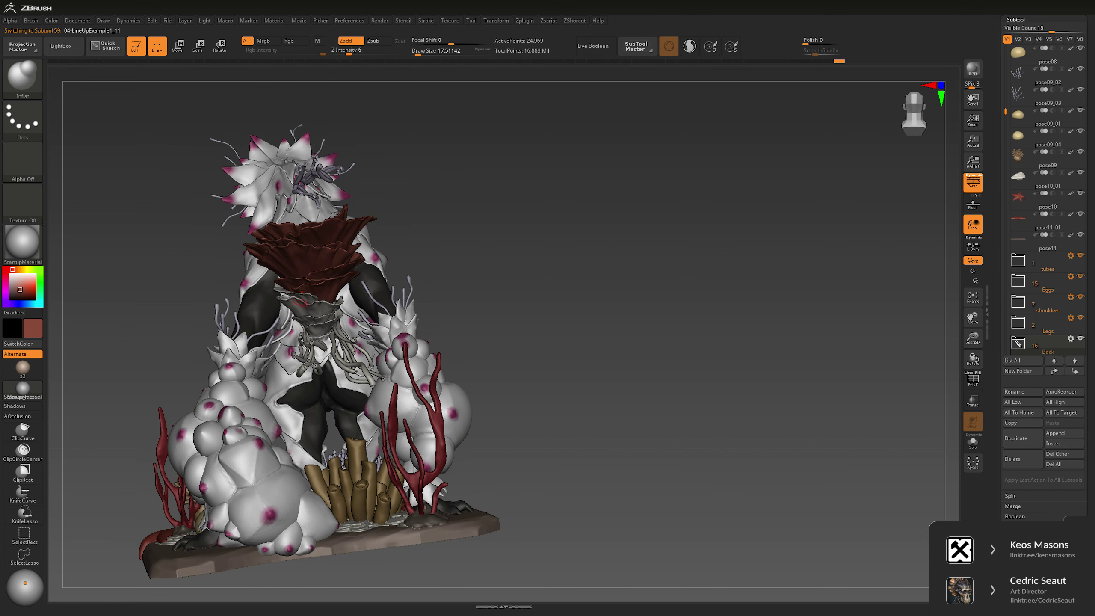
alt+click(314, 320)
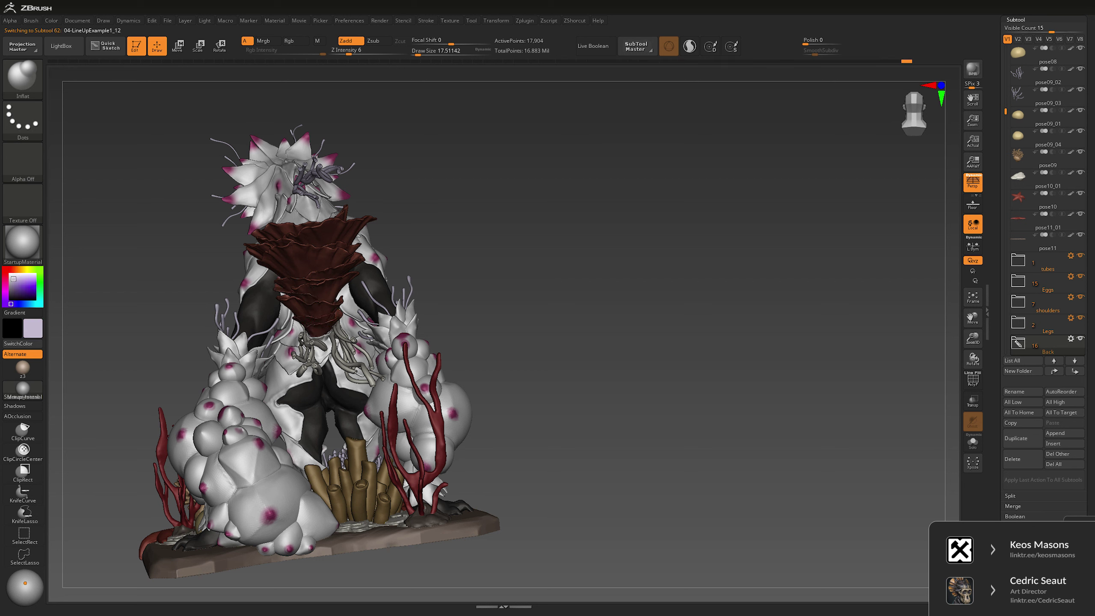
Step: Fill the remaining tendrils on the creature's lower back with the same lavender
alt+click(472, 370)
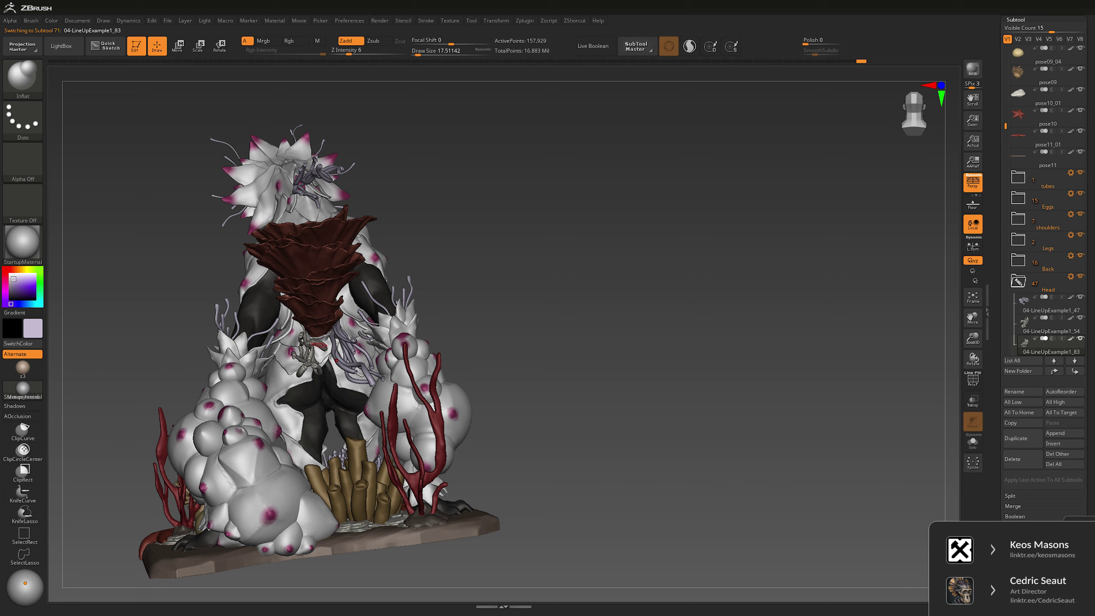
key(Up)
drag(495, 337, 693, 307)
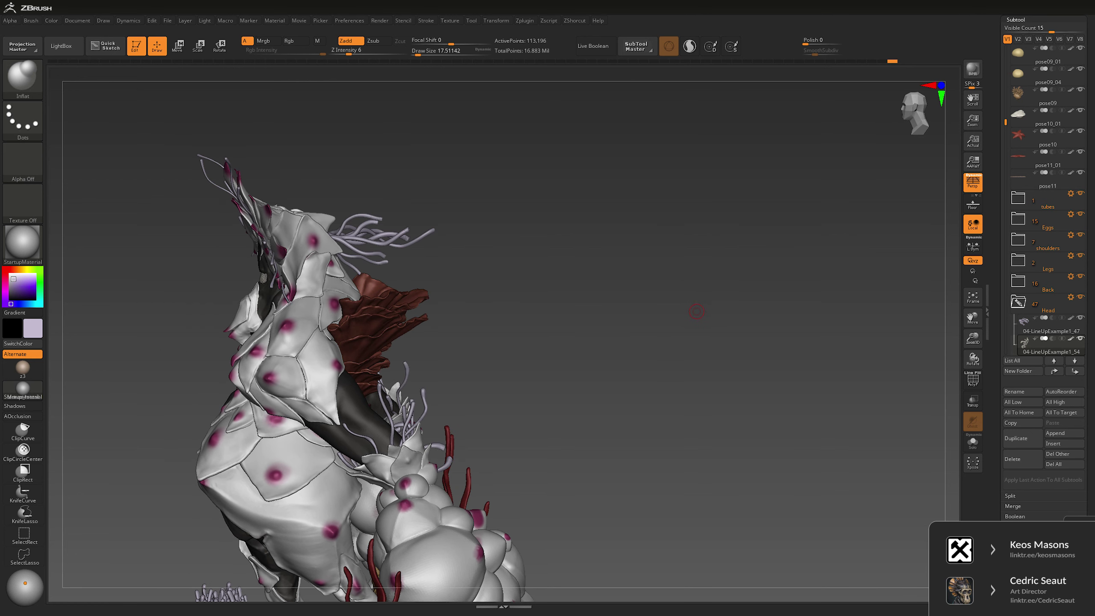
Step: Shift the active lavender to a darker, more saturated purple and select a petal on the creature's head
drag(697, 311, 467, 273)
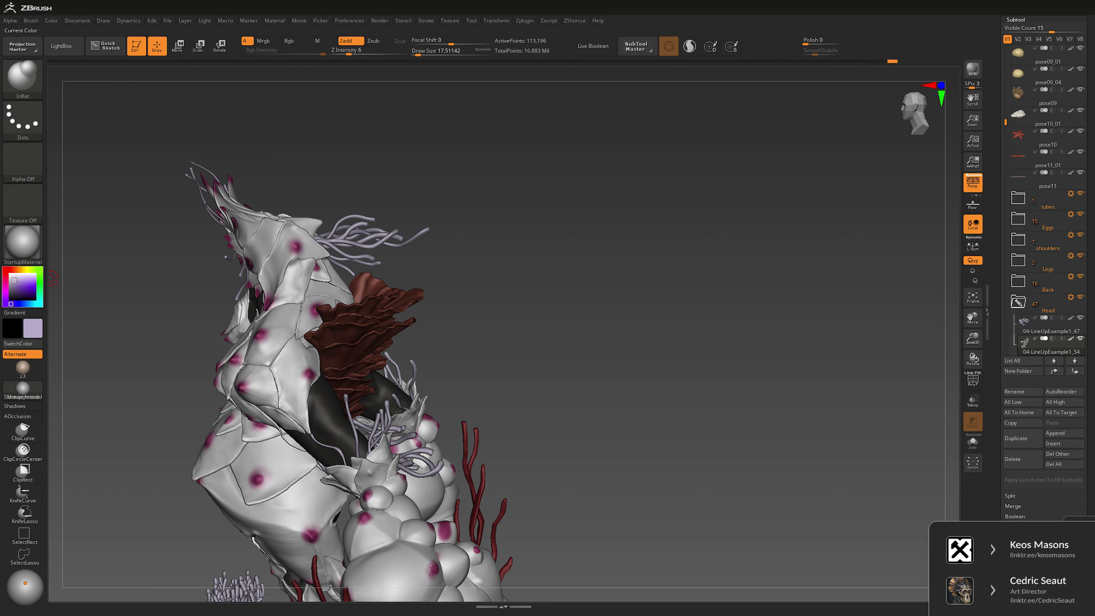
drag(14, 279, 16, 283)
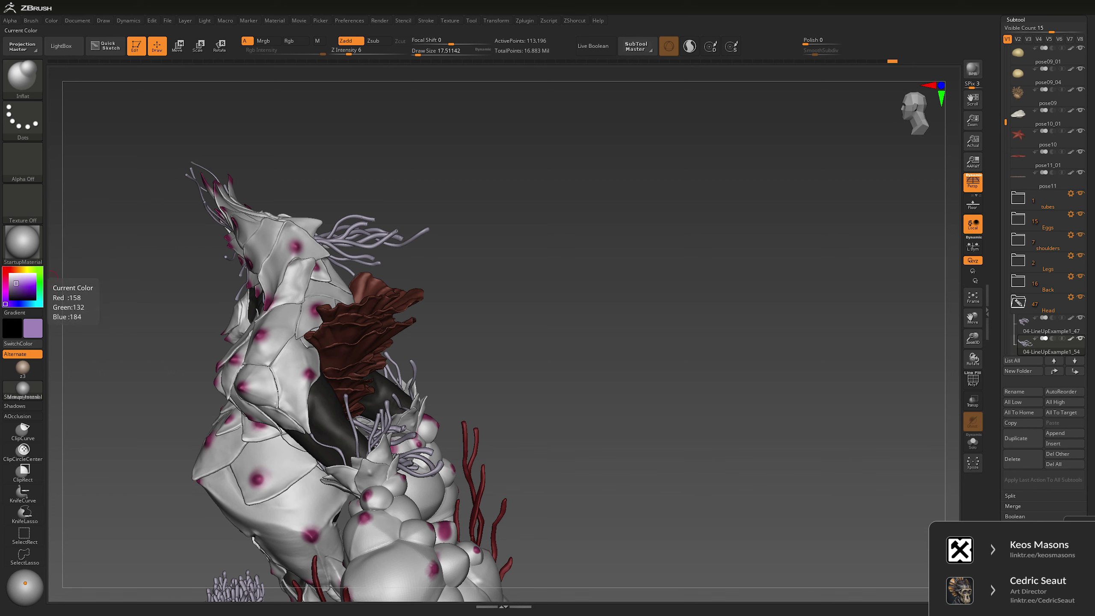
drag(16, 282, 19, 284)
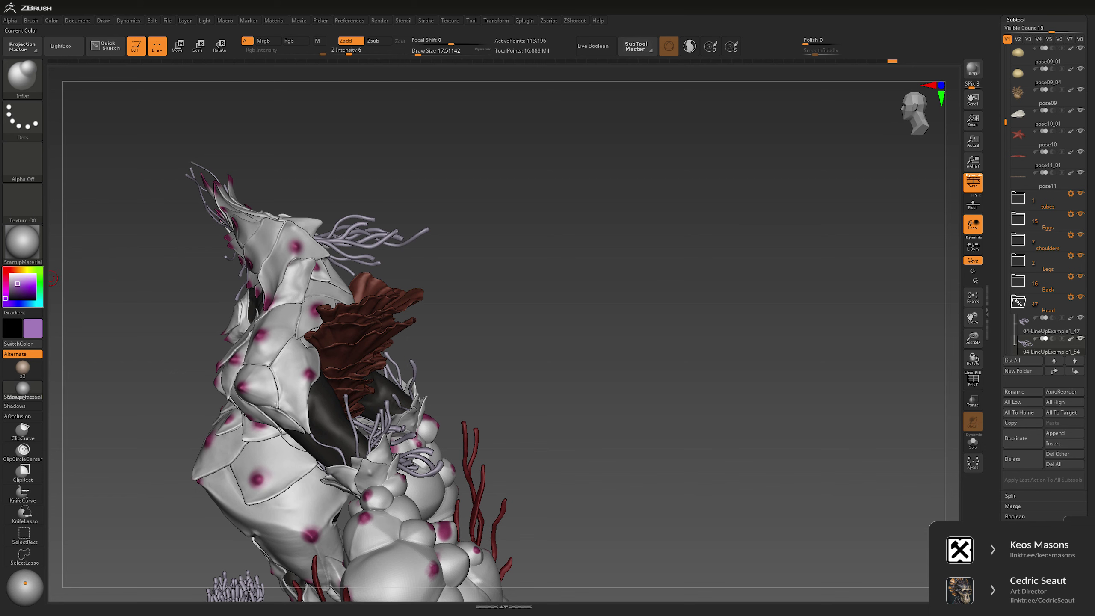
drag(86, 276, 456, 141)
alt+click(455, 142)
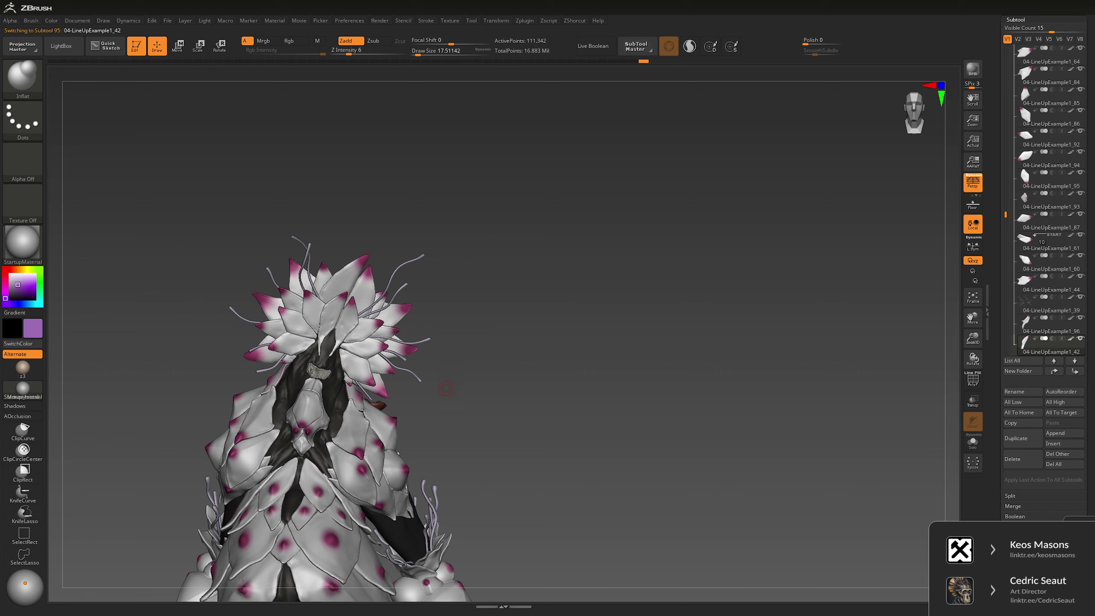
Step: Switch to the Paint brush and set its stroke to DragRect
key(b)
key(s)
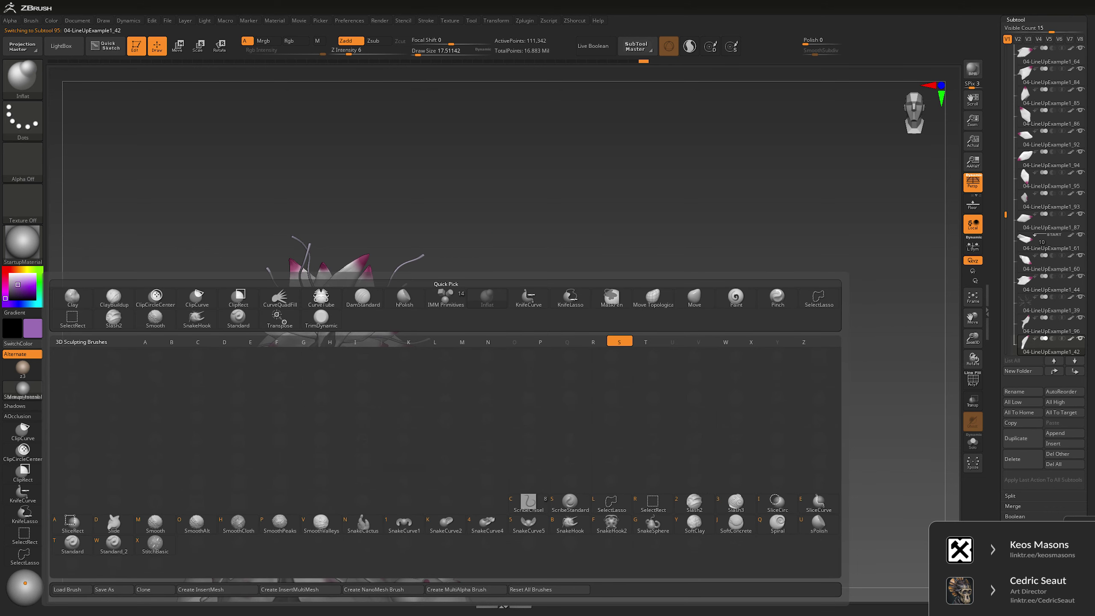
click(735, 296)
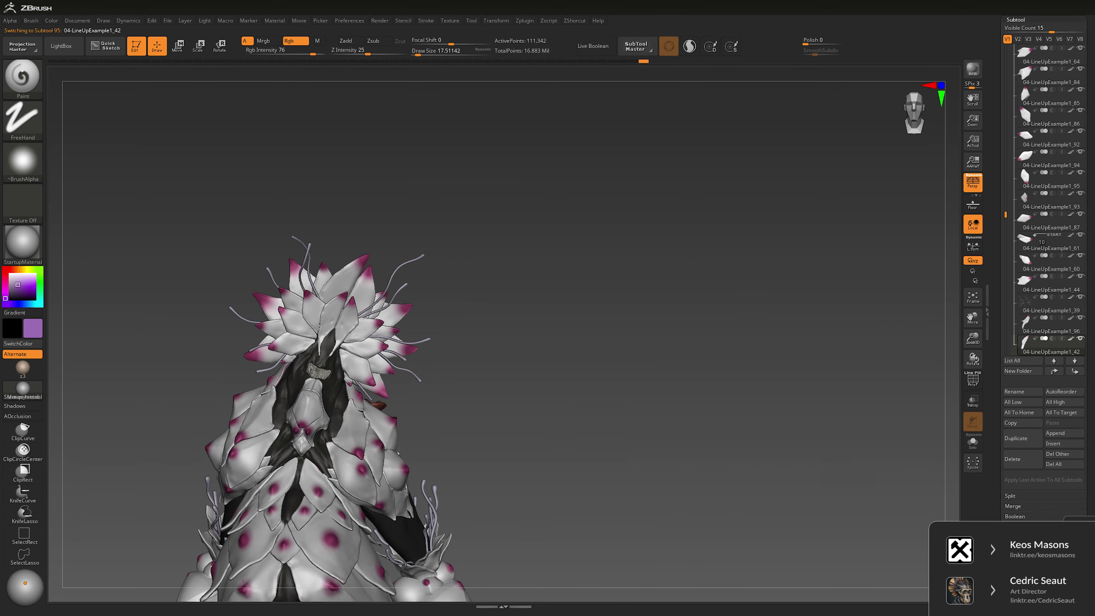
click(23, 118)
click(117, 127)
key(space)
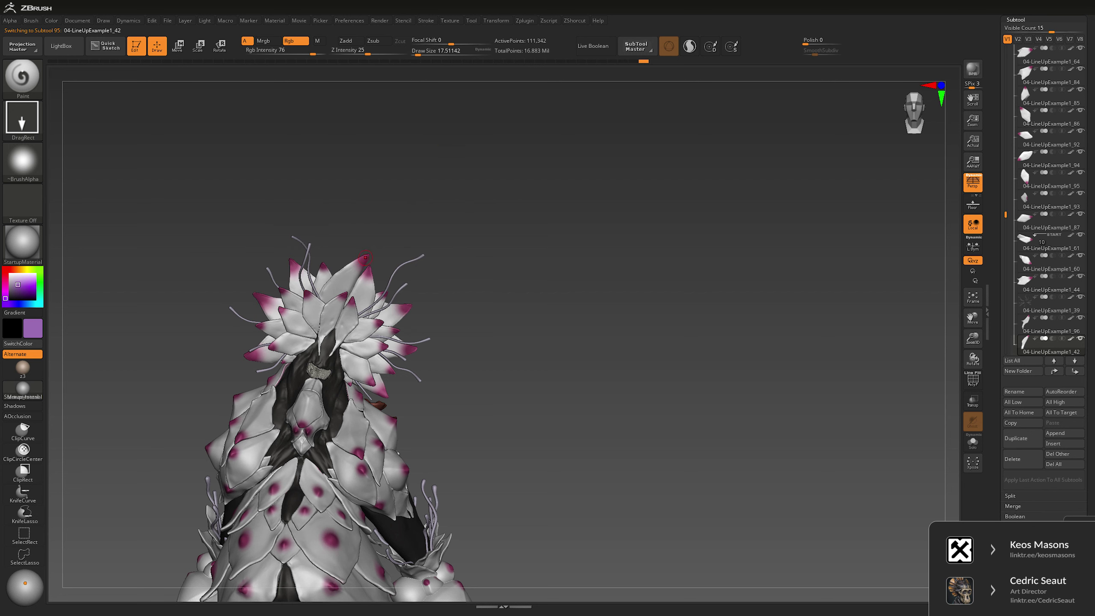
Step: Paint the magenta tips of the upper outer petals around the creature's head purple, petal by petal
alt+click(351, 271)
drag(365, 282, 362, 246)
alt+click(323, 264)
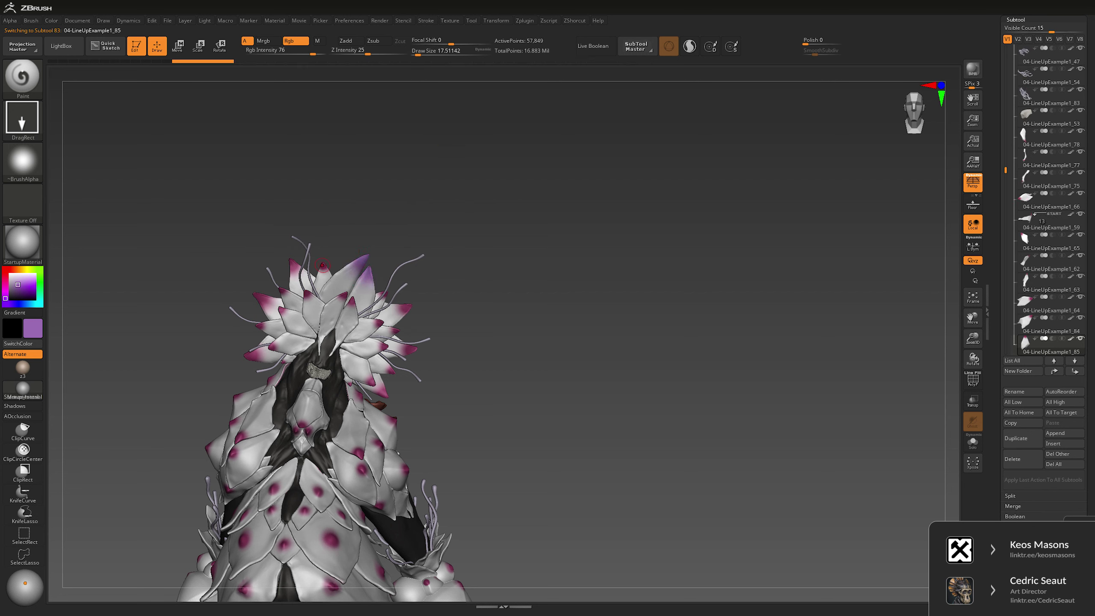
alt+click(290, 259)
alt+click(266, 287)
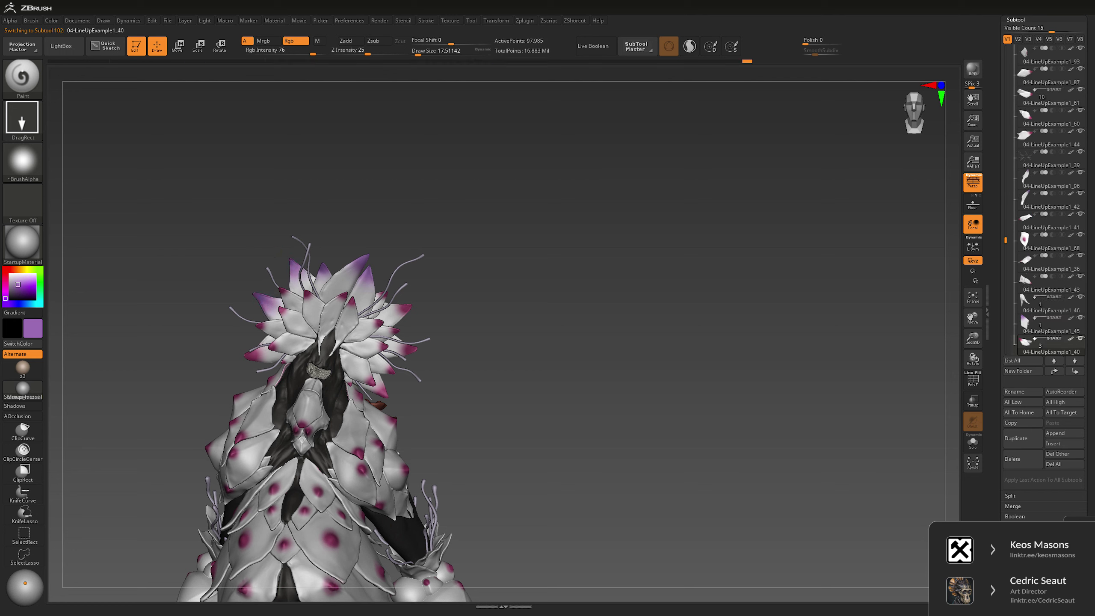
alt+click(411, 307)
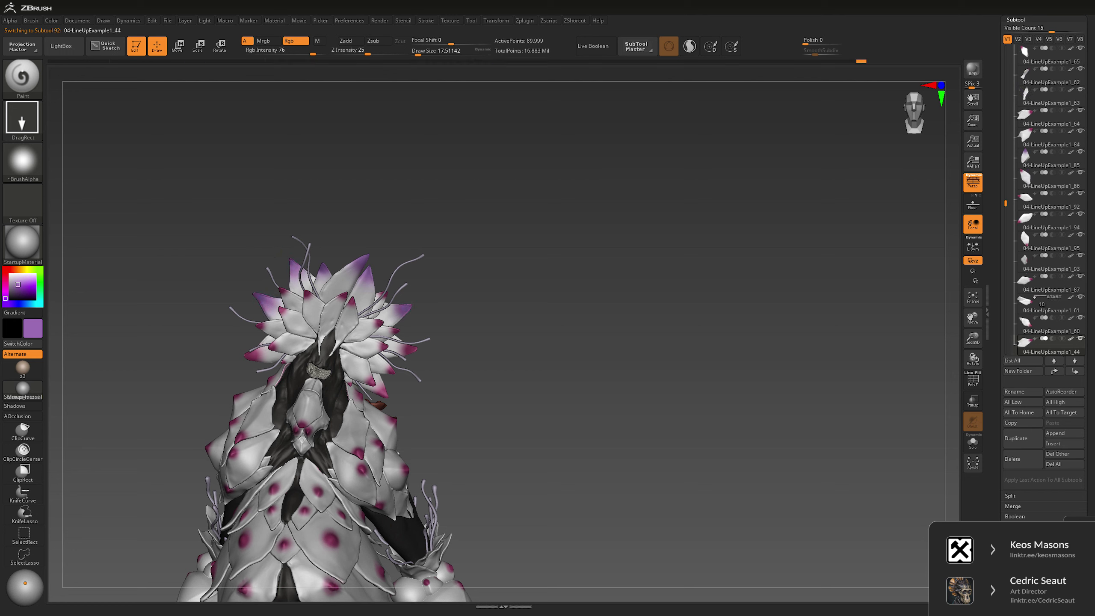
alt+click(385, 295)
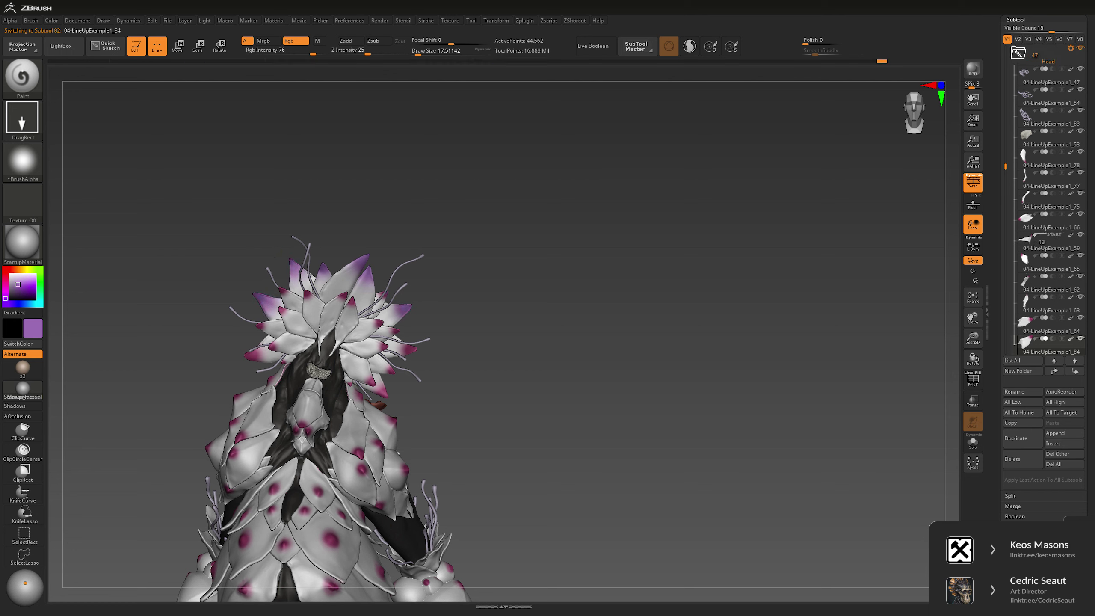
Step: Paint purple tips on the inner row of head petals and on the lower petals on the creature's right side
alt+click(345, 297)
alt+click(307, 293)
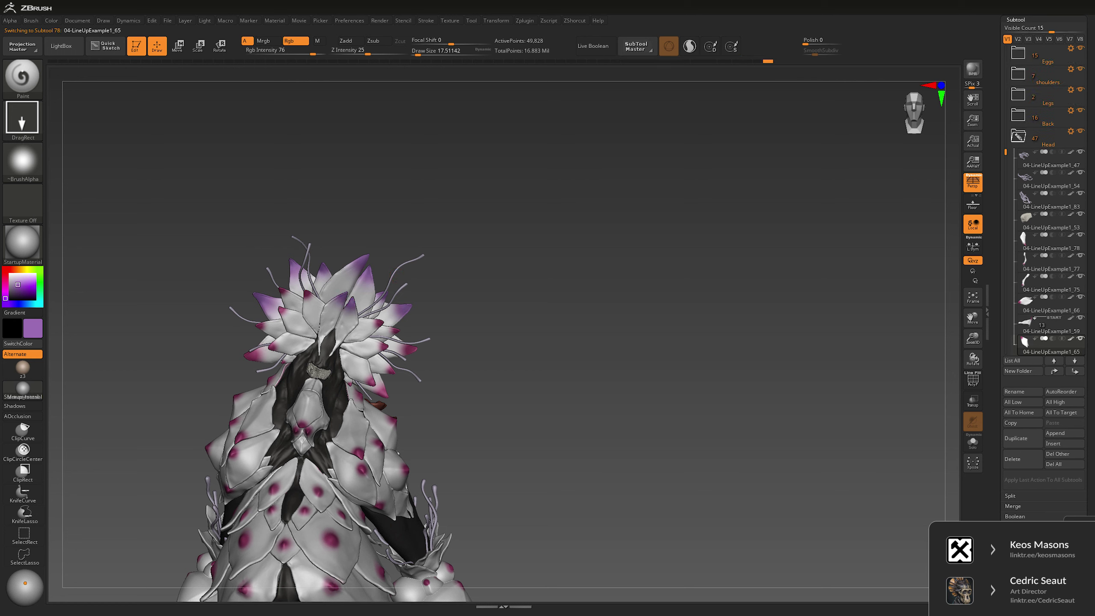
alt+click(285, 285)
alt+click(279, 305)
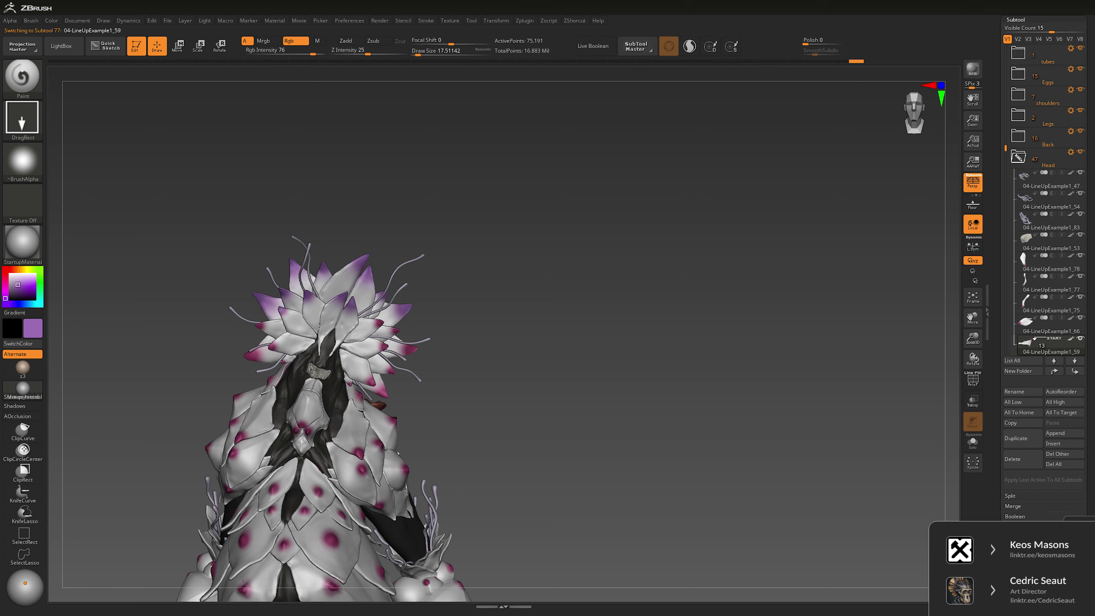
alt+click(262, 324)
alt+click(272, 347)
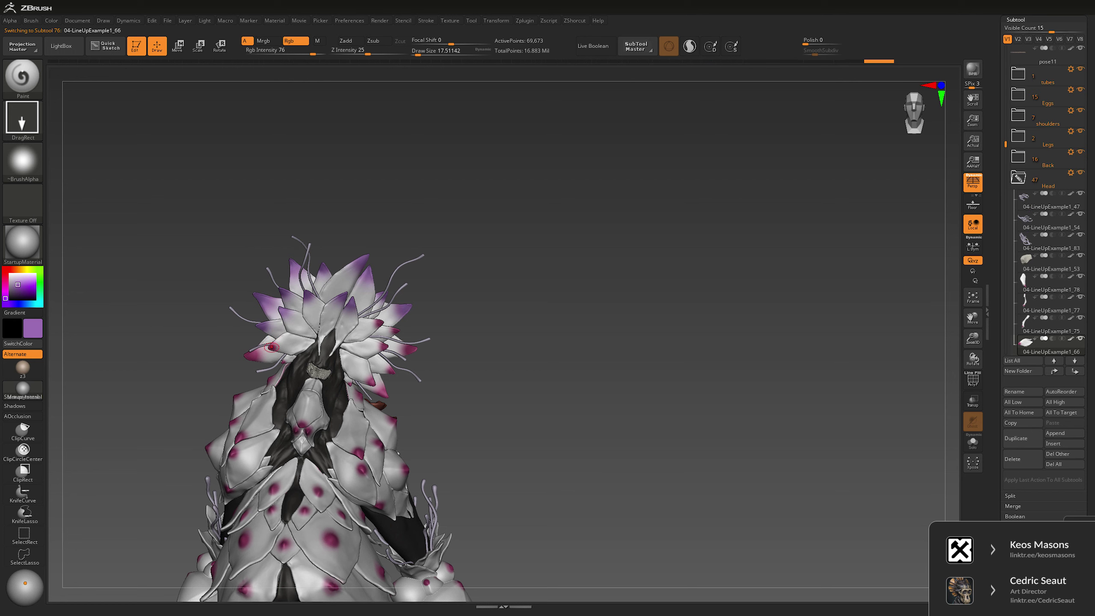
alt+click(257, 383)
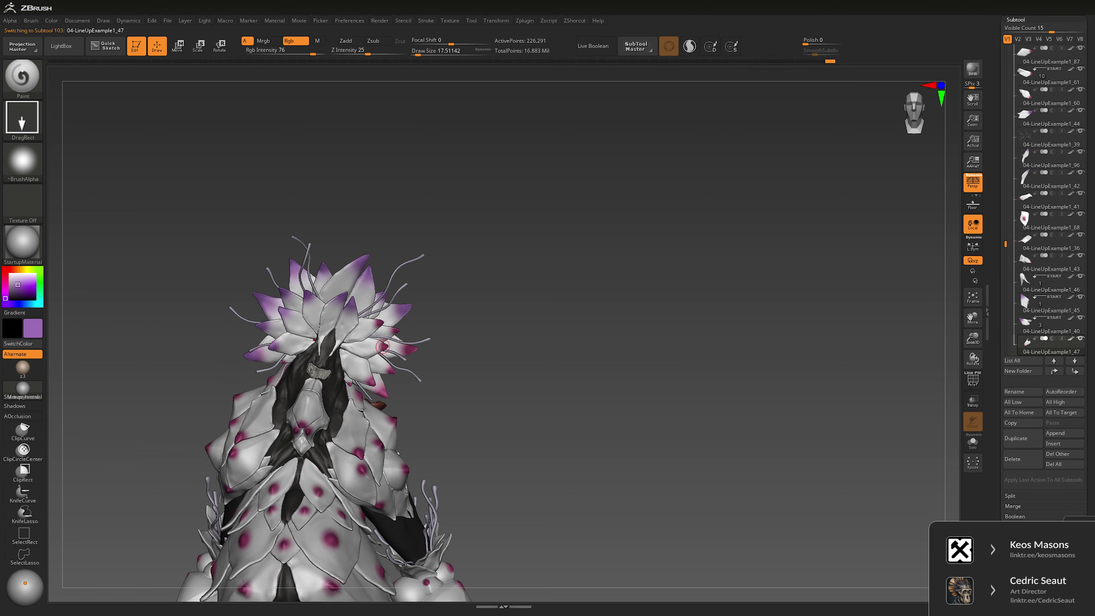
Step: Paint purple over the magenta tips of the remaining head petals on the creature's left side and beneath the flower
alt+click(396, 330)
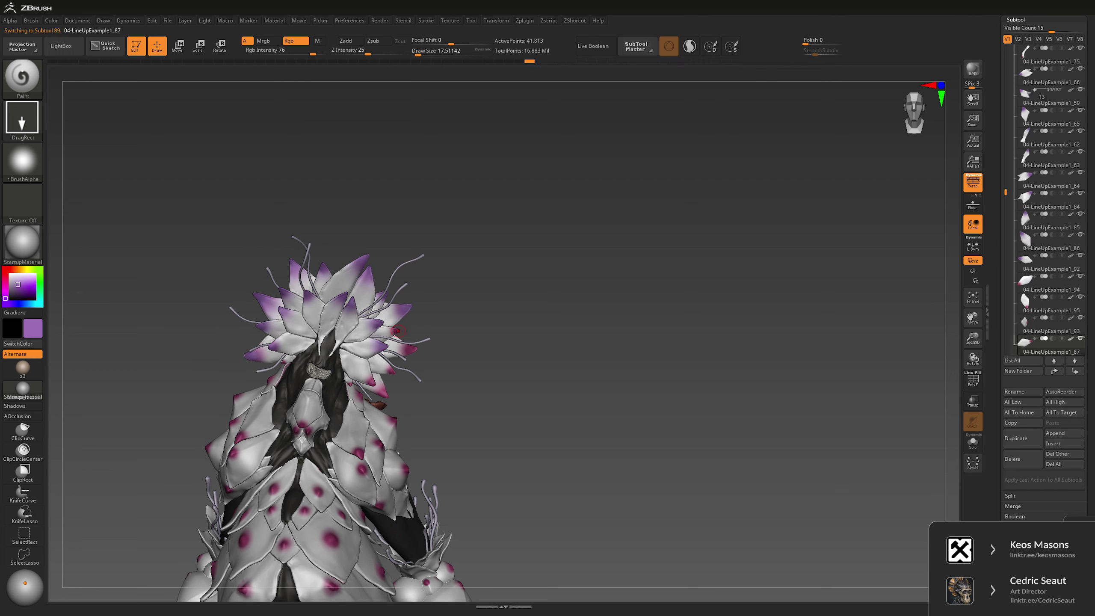
alt+click(419, 348)
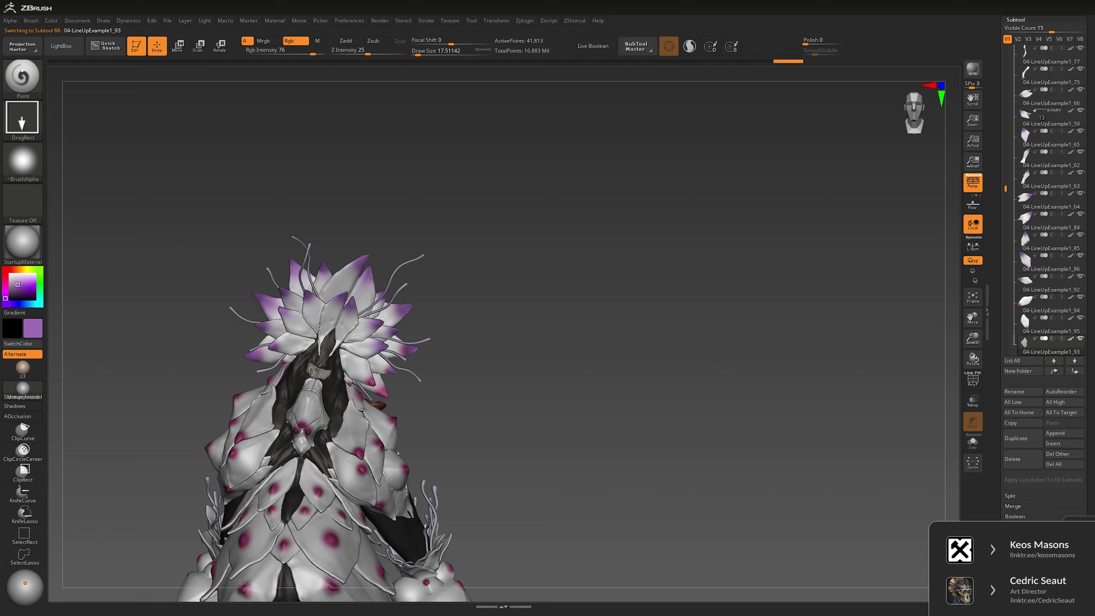
alt+click(381, 392)
alt+click(375, 382)
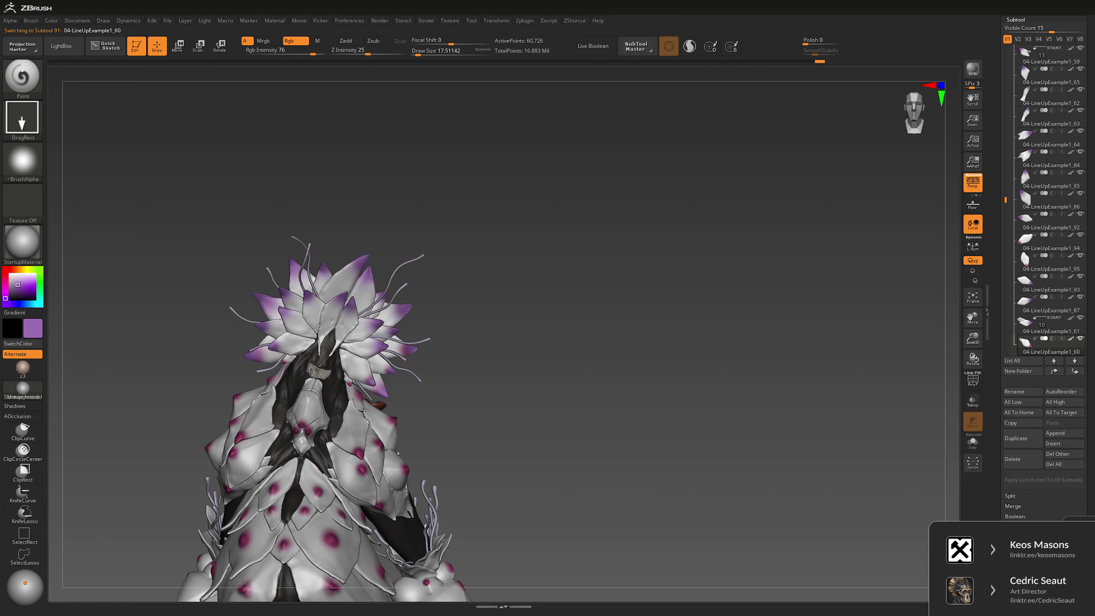
alt+click(351, 384)
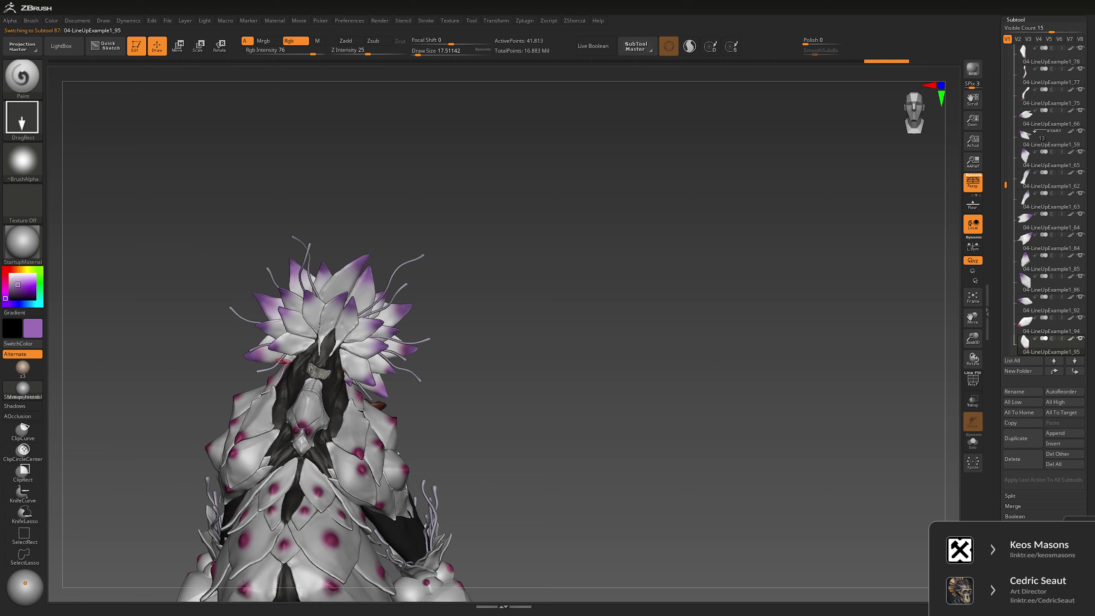
alt+click(284, 361)
Step: Paint purple over the magenta spots on the plates of the creature's left shoulder and upper arm
mouse_move(535, 388)
alt+mouse_down()
mouse_move(535, 360)
mouse_move(338, 319)
alt+mouse_up()
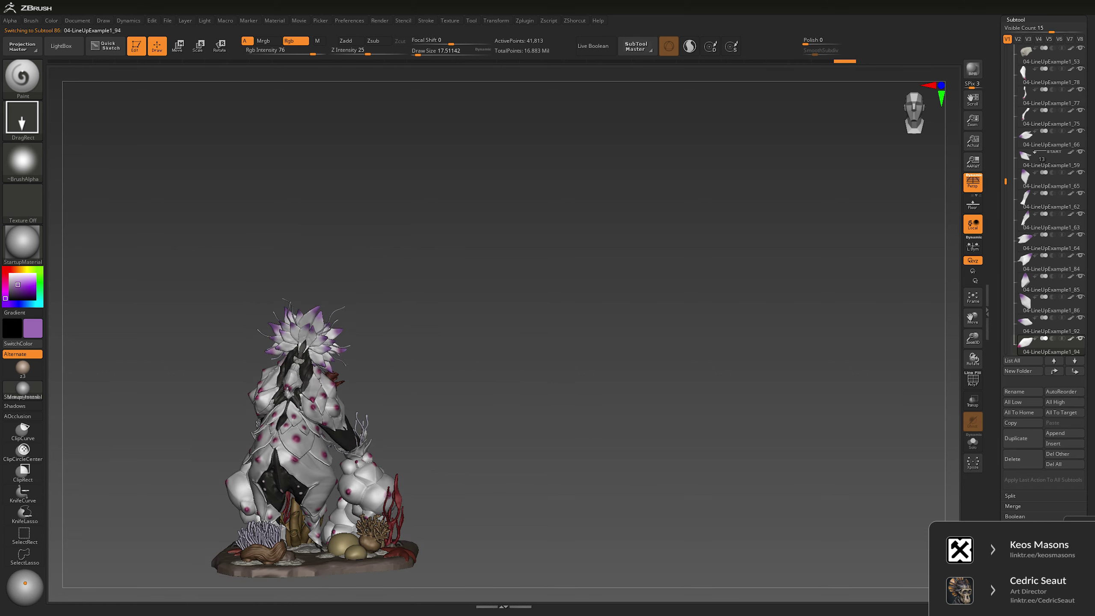
mouse_move(613, 435)
alt+mouse_down()
mouse_move(613, 310)
mouse_move(672, 313)
mouse_move(603, 312)
mouse_move(673, 314)
mouse_move(618, 306)
mouse_move(618, 396)
mouse_move(387, 364)
alt+mouse_up()
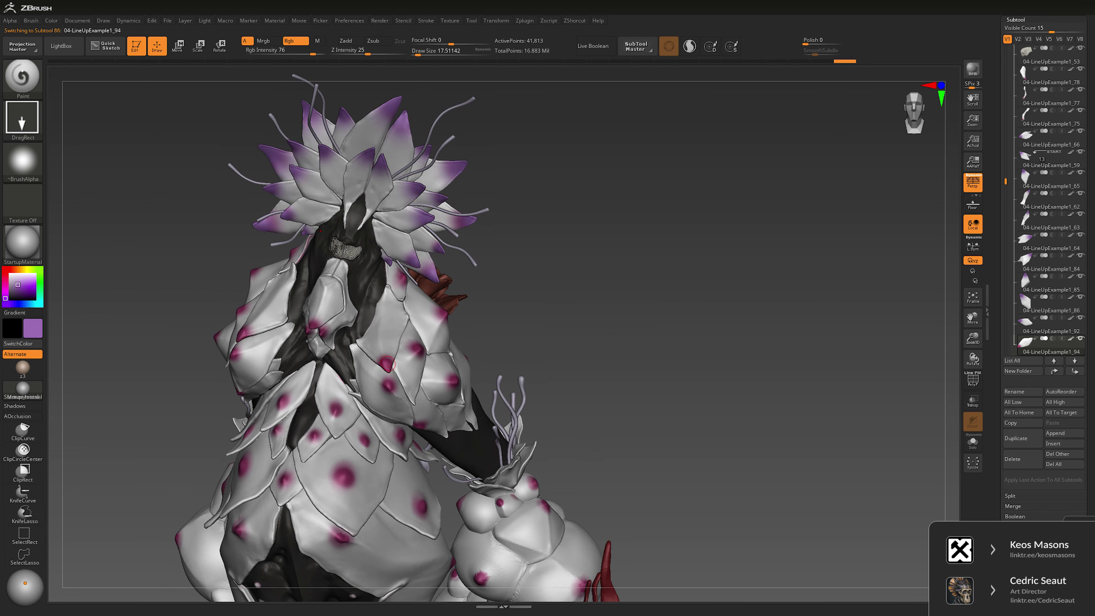
alt+click(387, 365)
alt+click(414, 354)
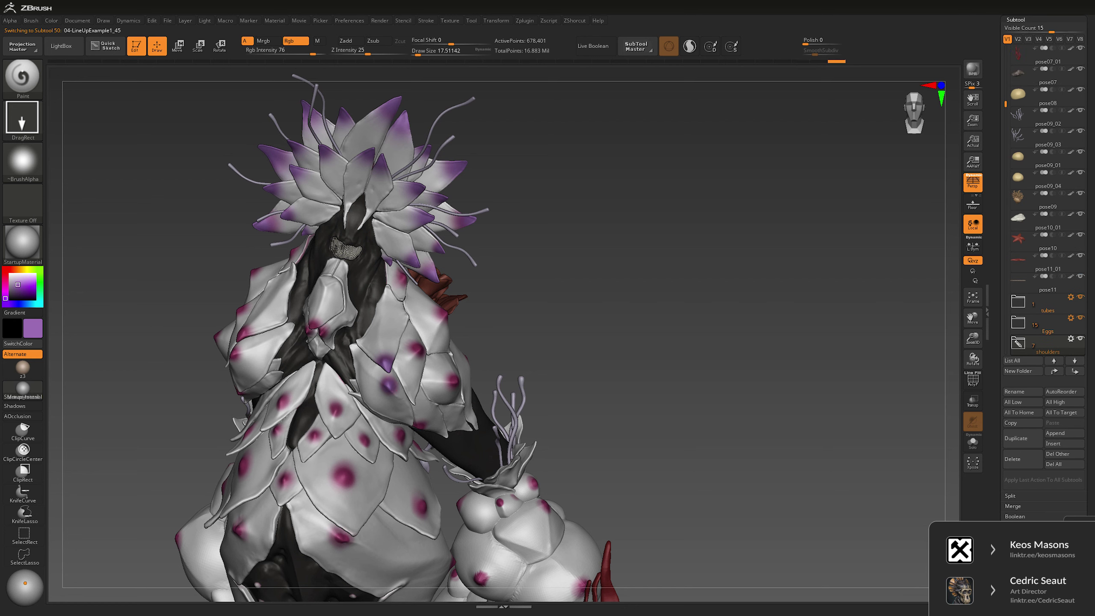
drag(529, 310, 460, 312)
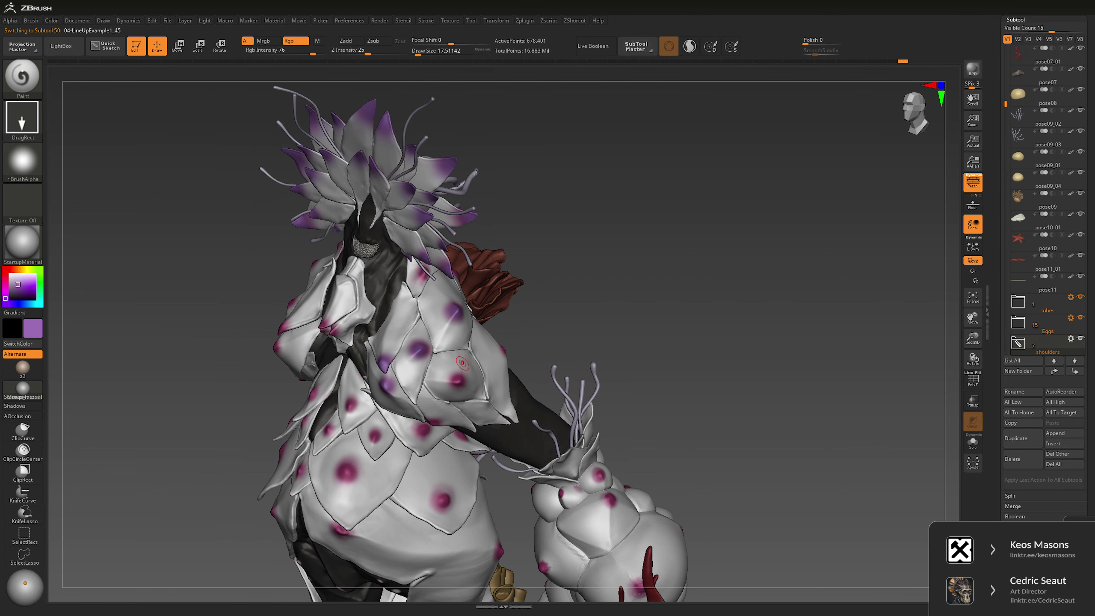
drag(471, 393, 414, 435)
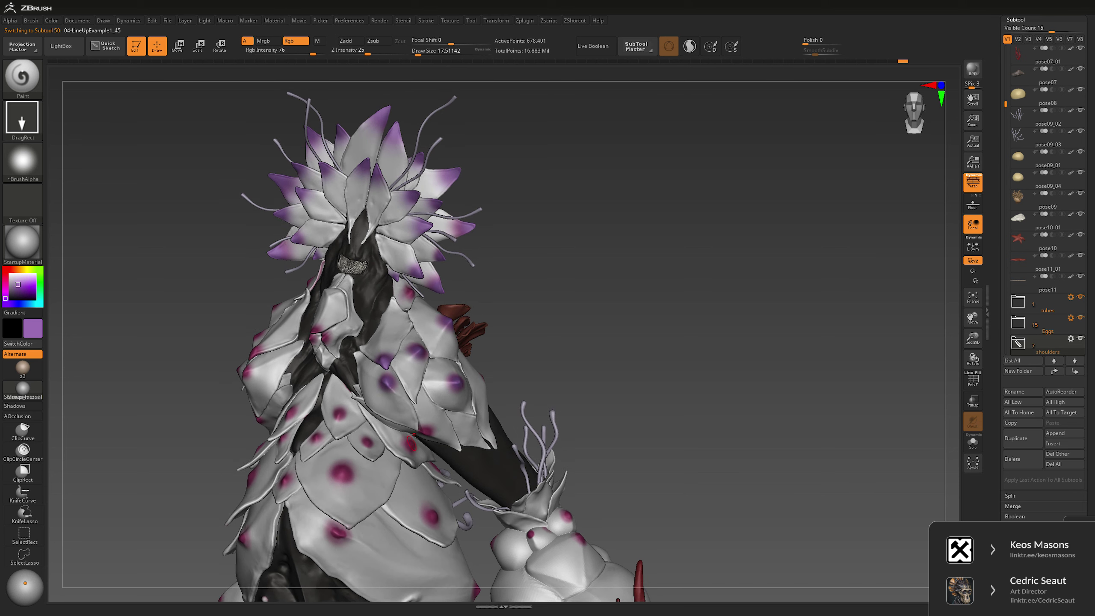
alt+click(410, 444)
alt+click(410, 443)
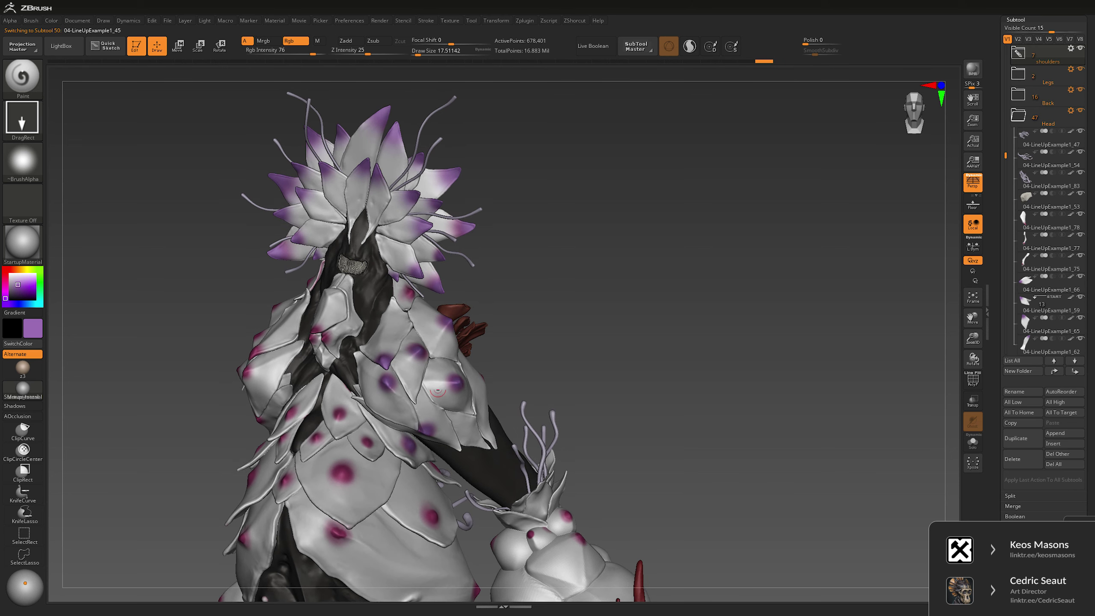
Step: Paint the spot on the plate between neck and left shoulder purple and check that plate in isolation
alt+click(425, 309)
key(ctrl+shift+s)
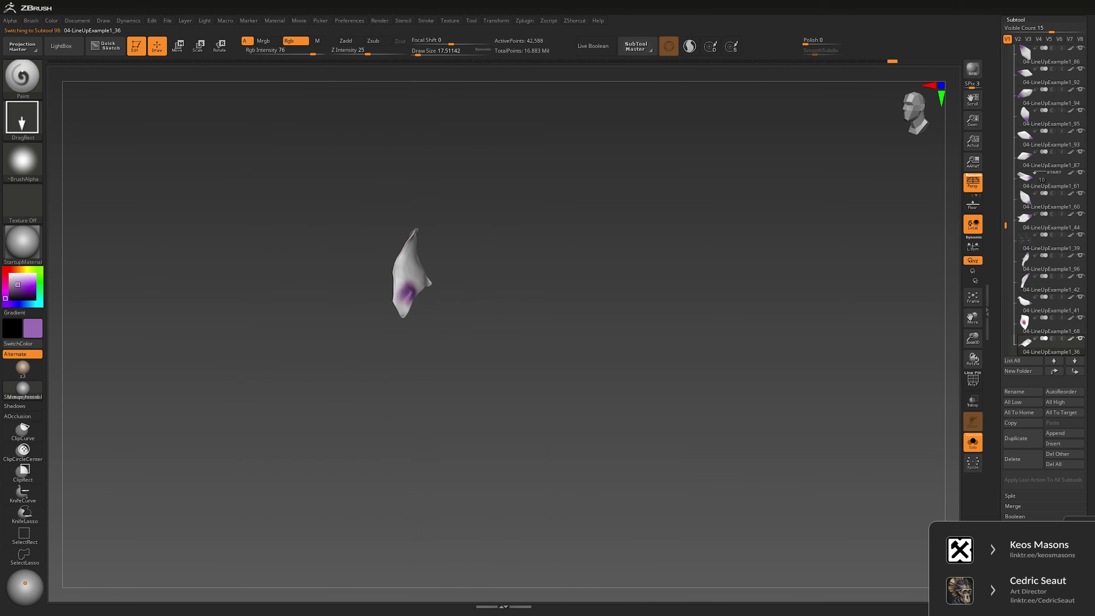
key(ctrl+shift+s)
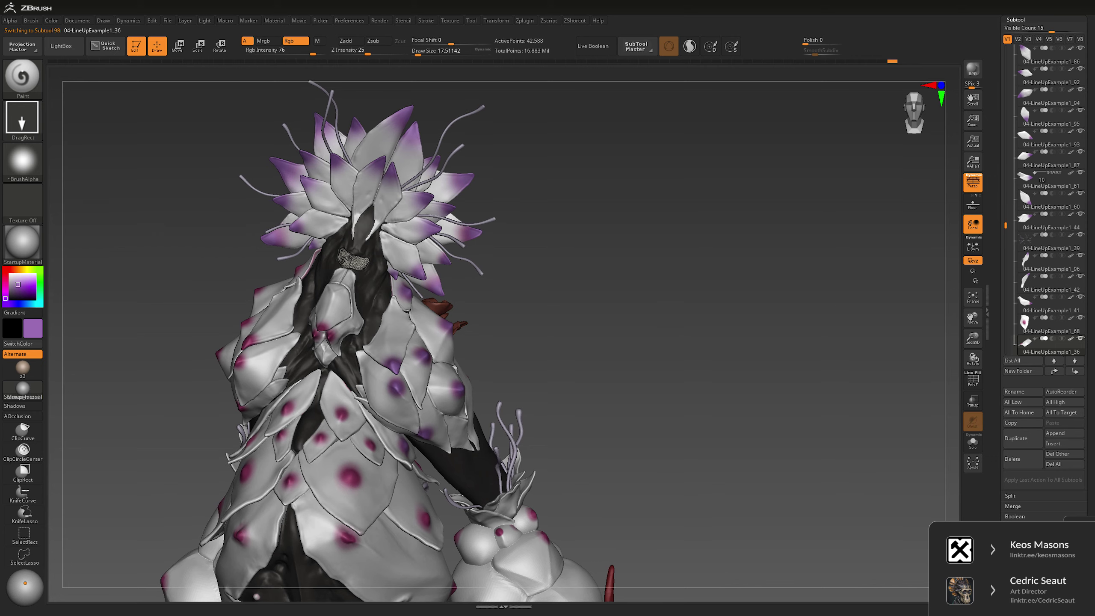
key(f)
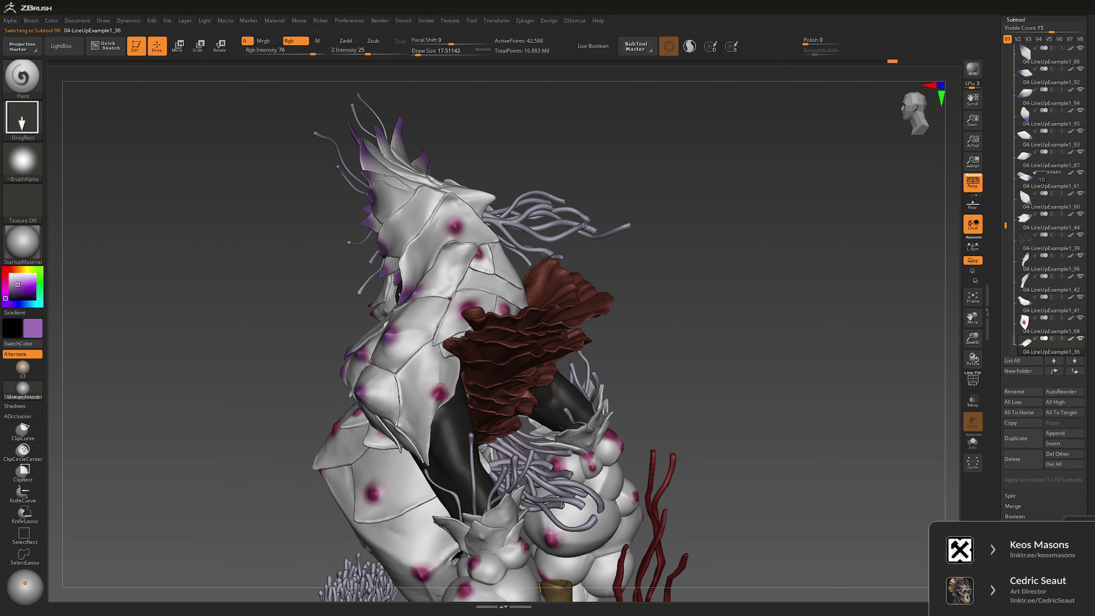
Step: Paint purple over the magenta spots on the back of the left shoulder, the upper back and the rear of the head
alt+click(440, 391)
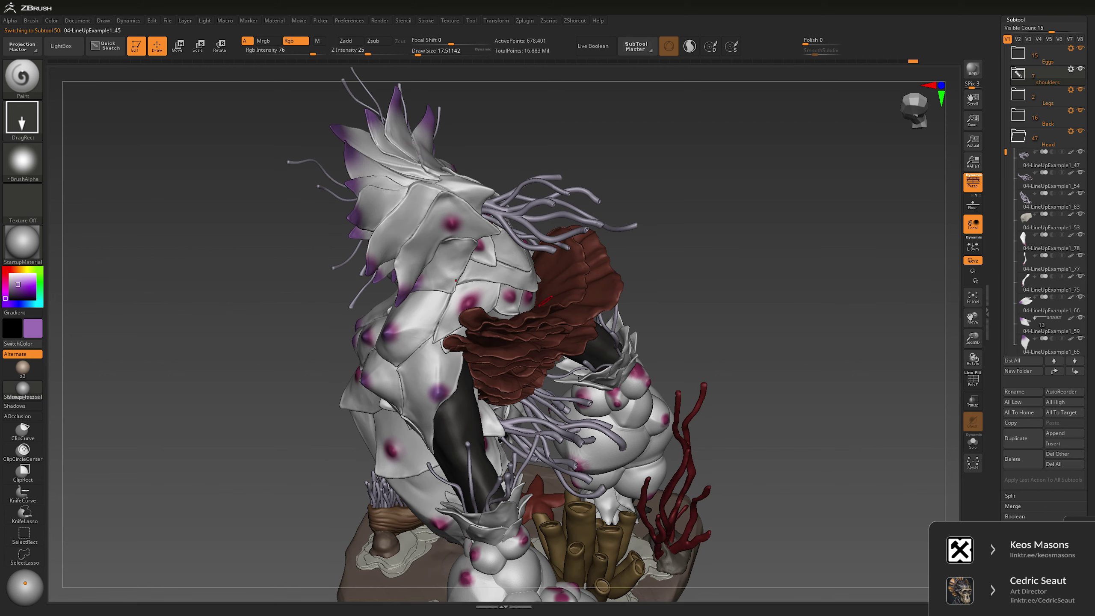
alt+click(467, 301)
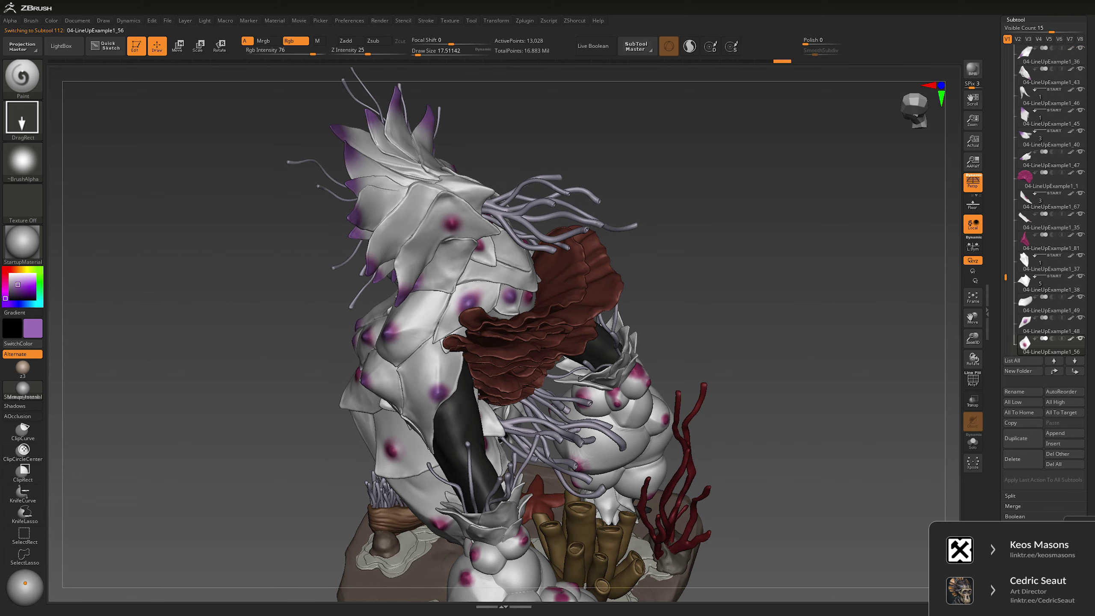
alt+click(490, 258)
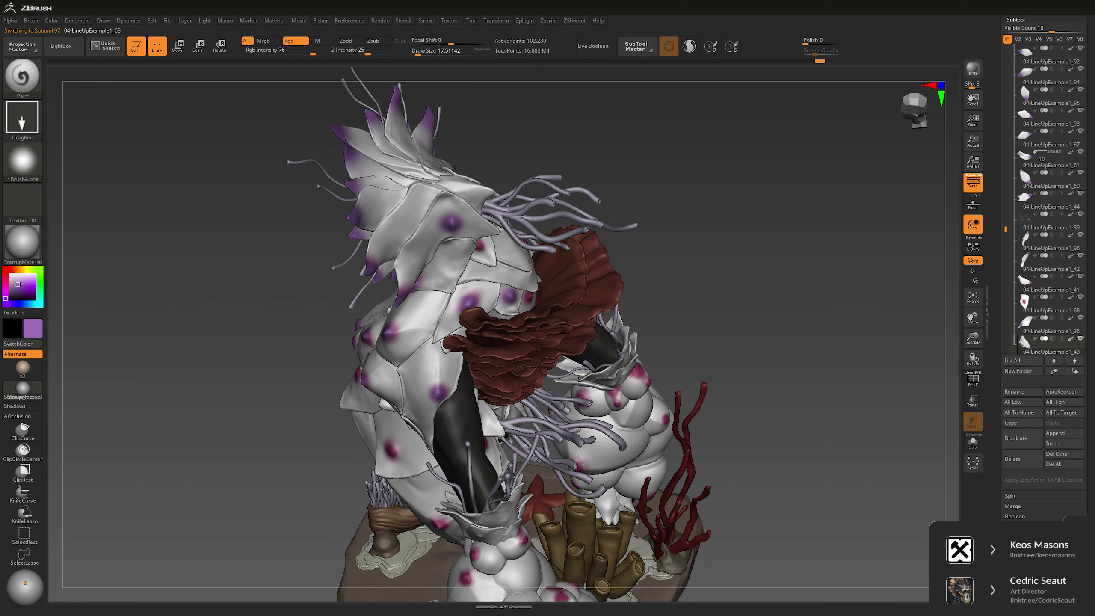
right_drag(489, 255, 539, 259)
alt+click(539, 259)
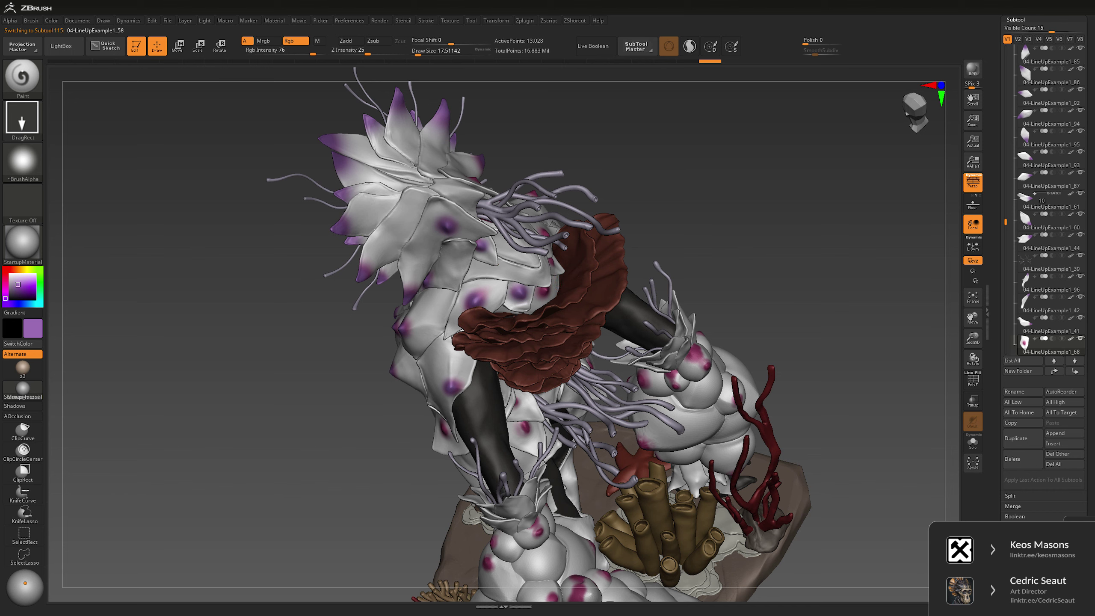
right_drag(729, 252, 690, 254)
alt+right_drag(531, 288, 569, 300)
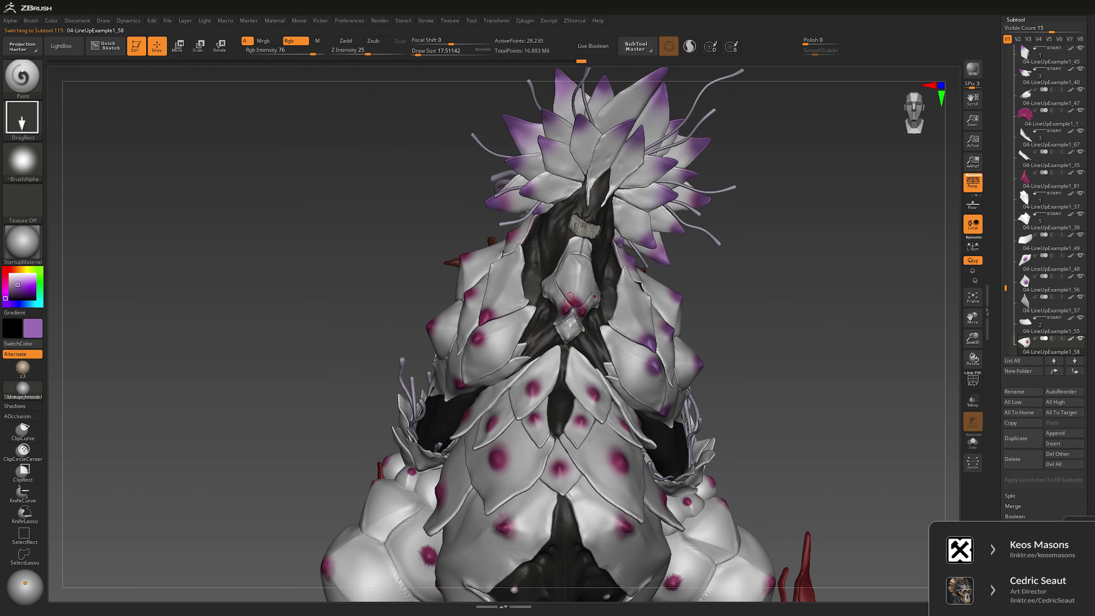
Step: Paint purple over the magenta spots on the plates at the front of the creature's throat
alt+click(576, 304)
alt+click(567, 310)
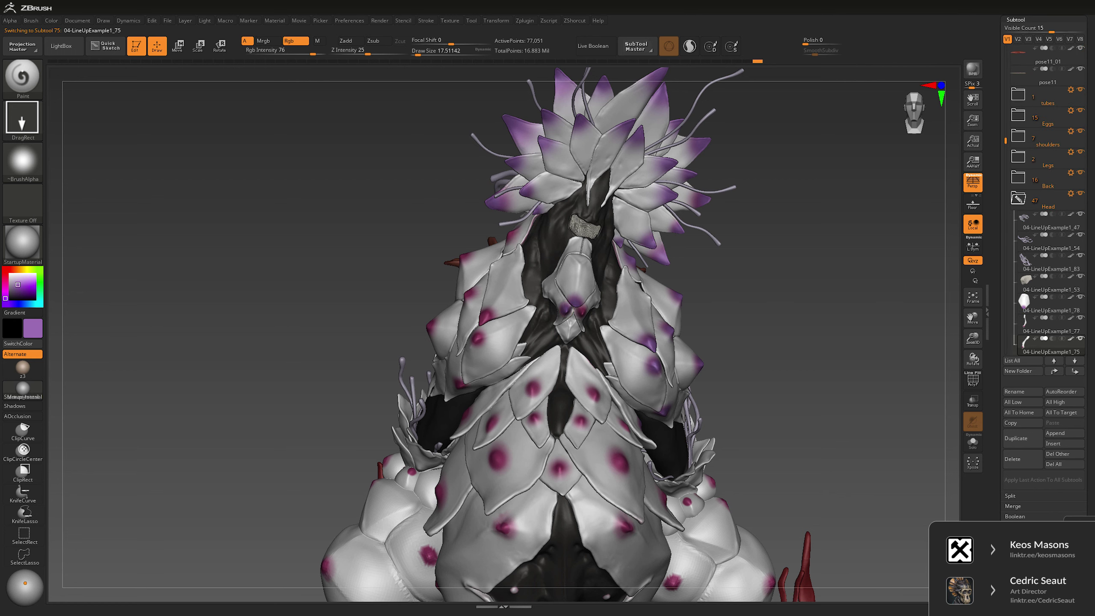
alt+click(573, 307)
Step: Paint purple over the magenta spots on the plates of the creature's right shoulder and upper arm
drag(302, 215, 479, 222)
alt+click(483, 221)
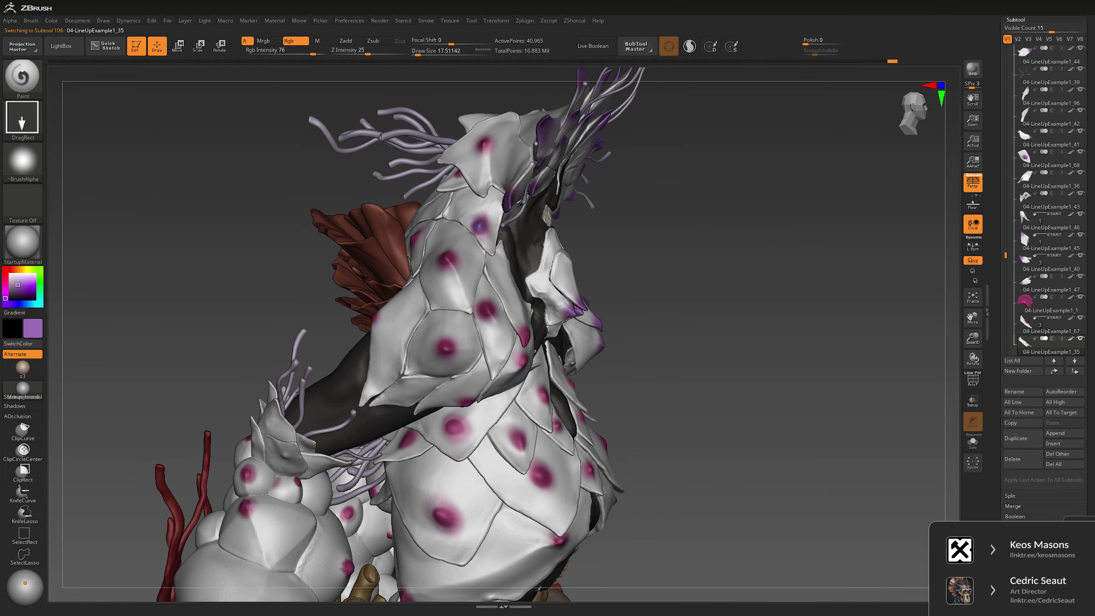
alt+click(448, 258)
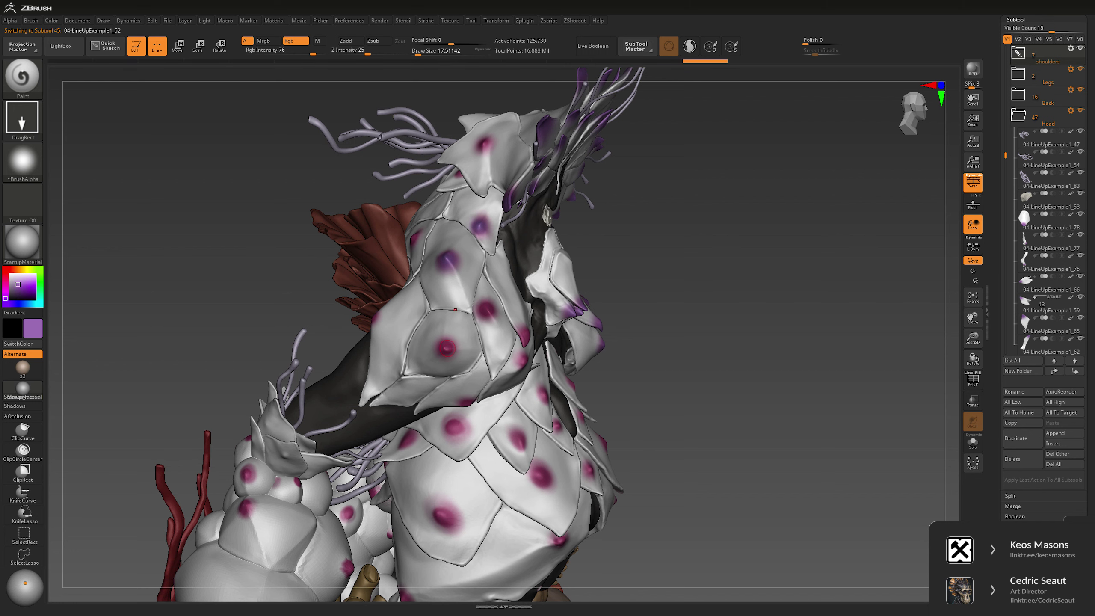
alt+click(453, 310)
drag(463, 363, 517, 367)
drag(474, 311, 489, 309)
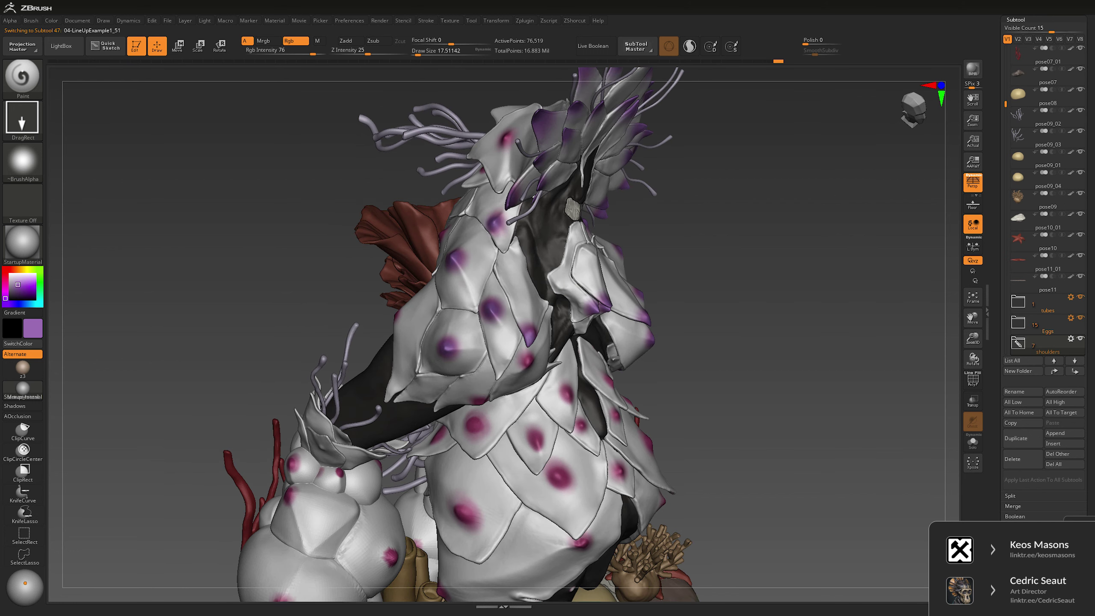
alt+click(528, 362)
Step: Paint purple over the magenta spots on the creature's upper back, neck and the right rear of the head
drag(681, 299, 390, 242)
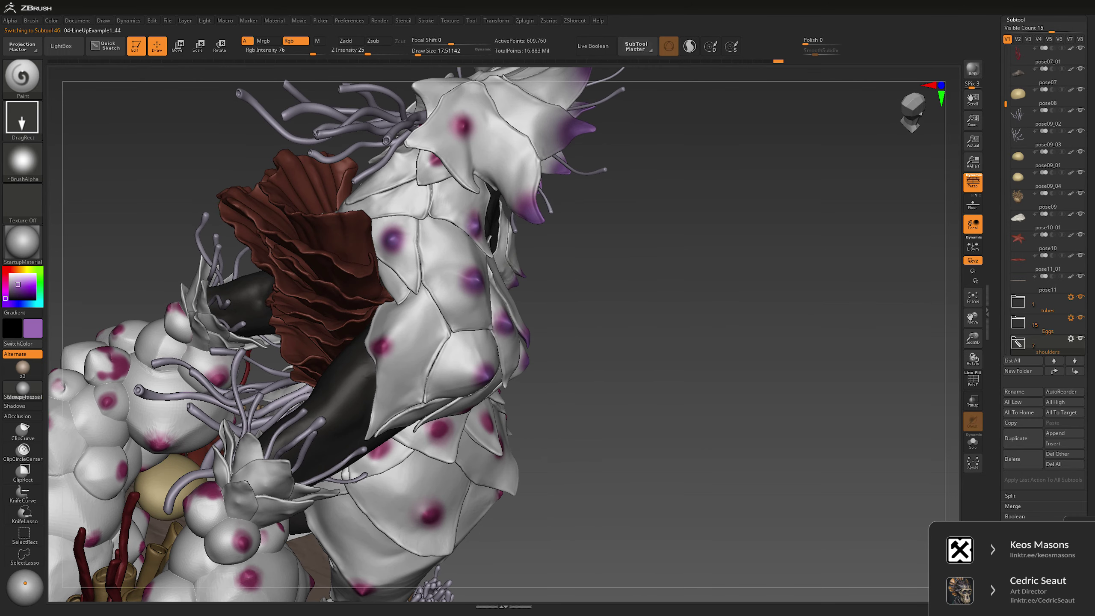
alt+click(412, 213)
alt+click(436, 167)
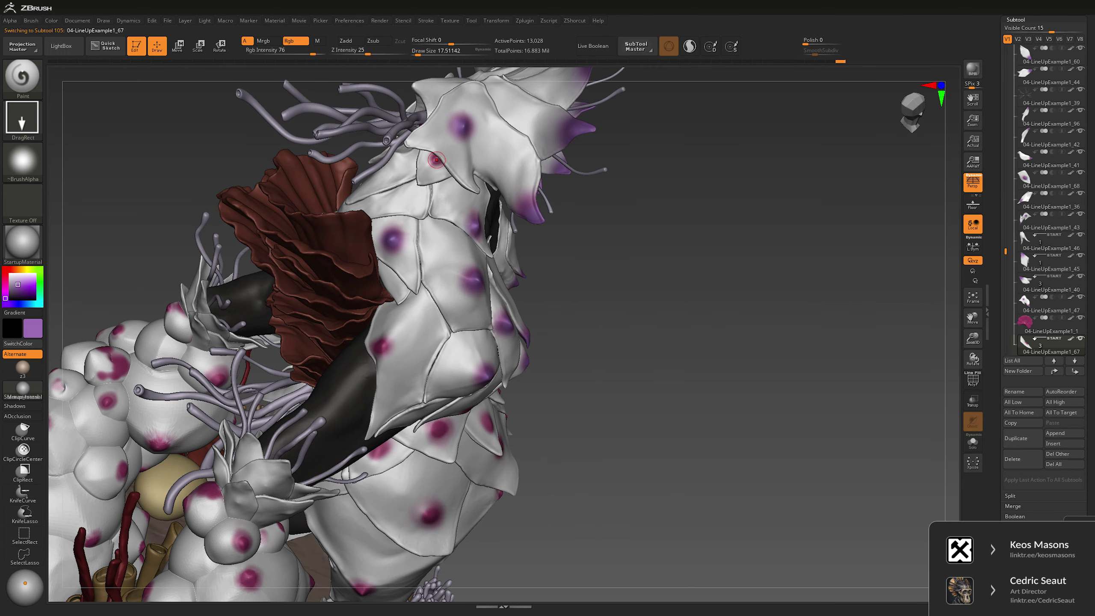
key(ctrl+shift+s)
key(ctrl+shift+s)
key(f)
Step: Paint purple over the remaining magenta spot on the back of the creature's right shoulder
drag(526, 413, 849, 422)
scroll(474, 345, up, 5)
drag(624, 302, 470, 298)
alt+click(448, 280)
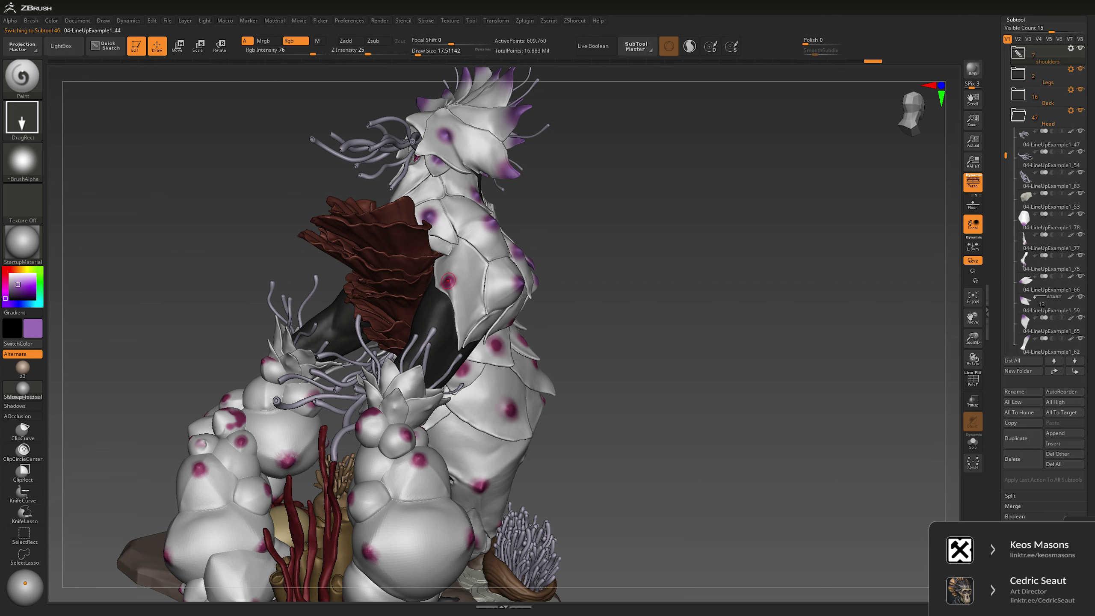
Step: Paint purple over the magenta spots on the plates along the creature's right flank
drag(625, 358, 517, 358)
alt+click(517, 358)
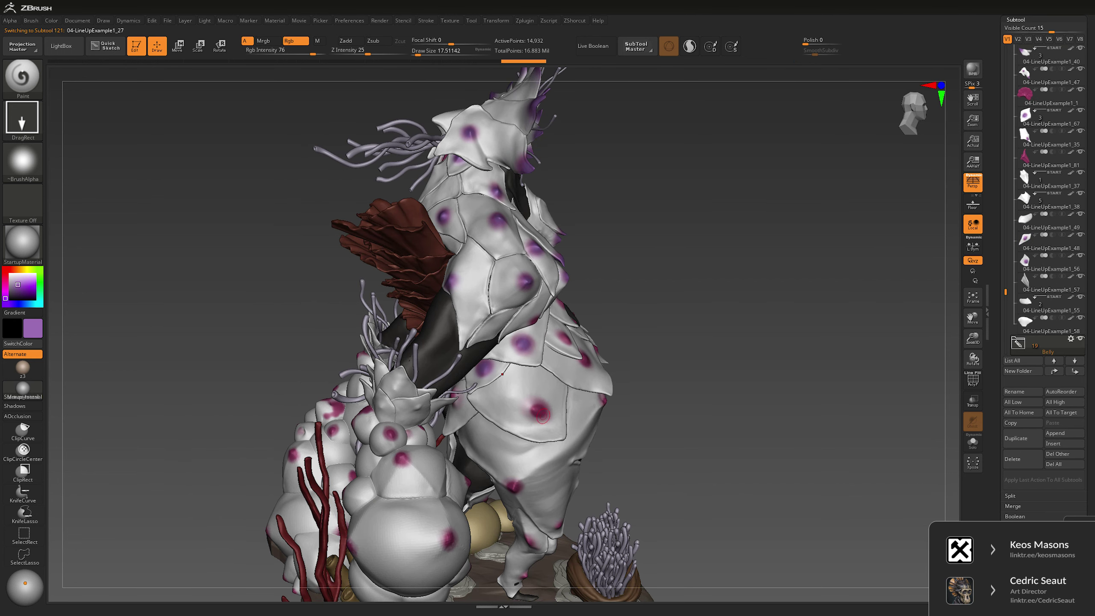
mouse_move(759, 312)
mouse_down()
mouse_move(659, 313)
mouse_move(483, 278)
mouse_up()
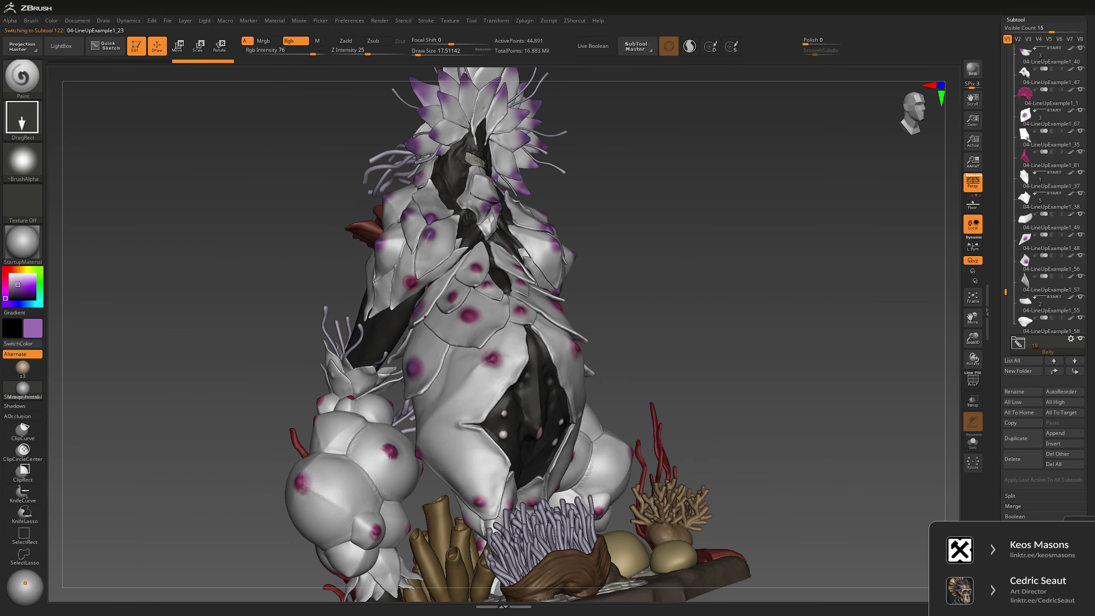
Step: Paint purple over the magenta spots on the chest and belly plates across the creature's front
alt+click(483, 278)
alt+click(461, 298)
drag(560, 358, 495, 360)
alt+click(496, 360)
alt+click(522, 309)
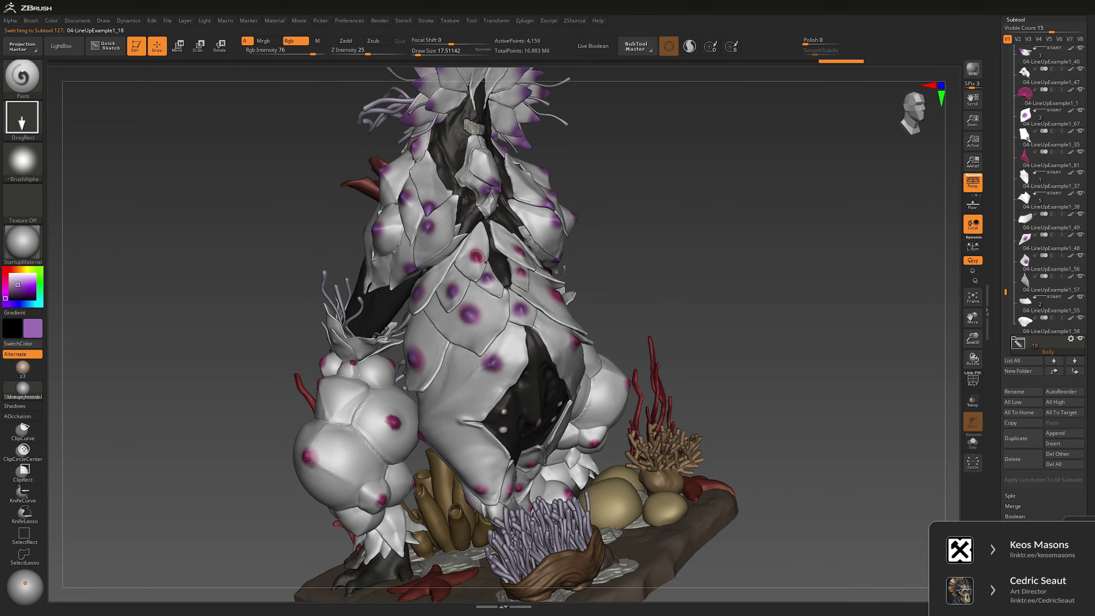
mouse_move(475, 256)
mouse_down()
mouse_move(556, 254)
mouse_move(524, 248)
mouse_up()
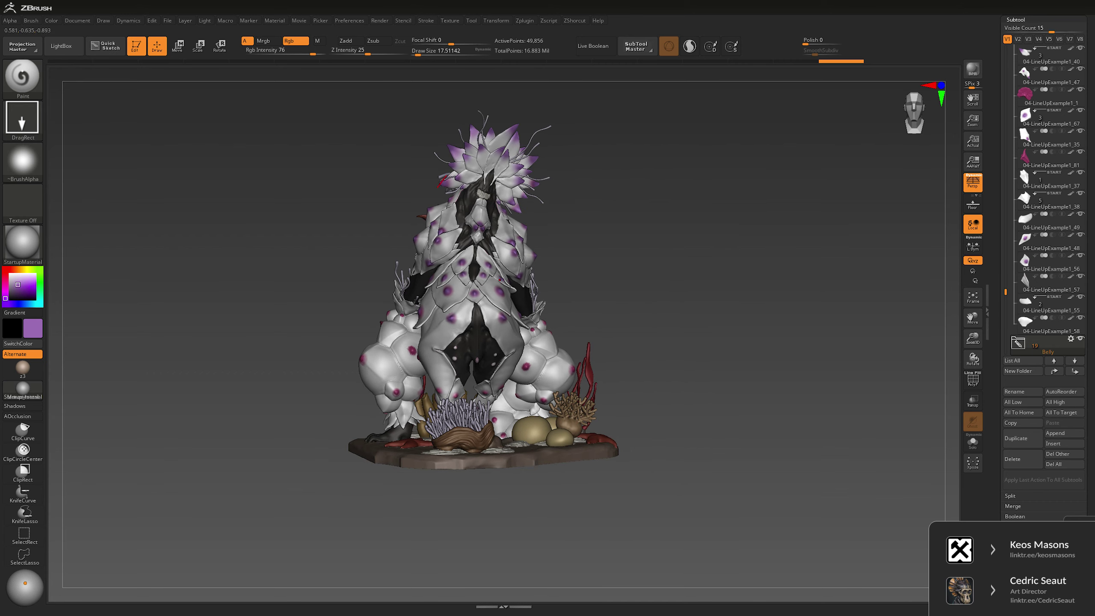
Step: Paint the magenta spot on the lower back plate beside the tendrils purple
click(274, 20)
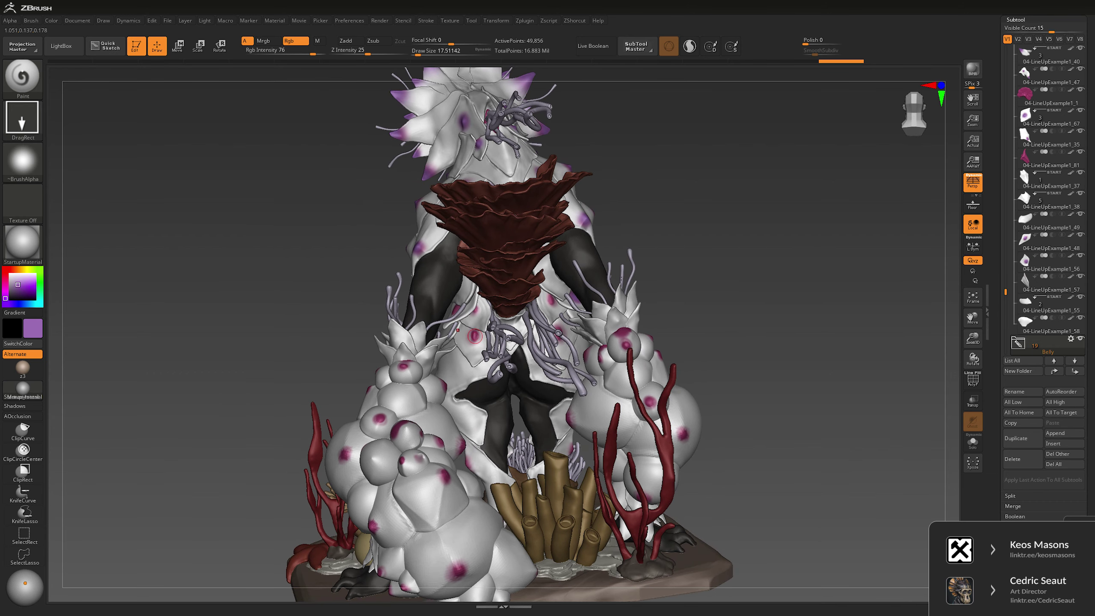
alt+click(474, 336)
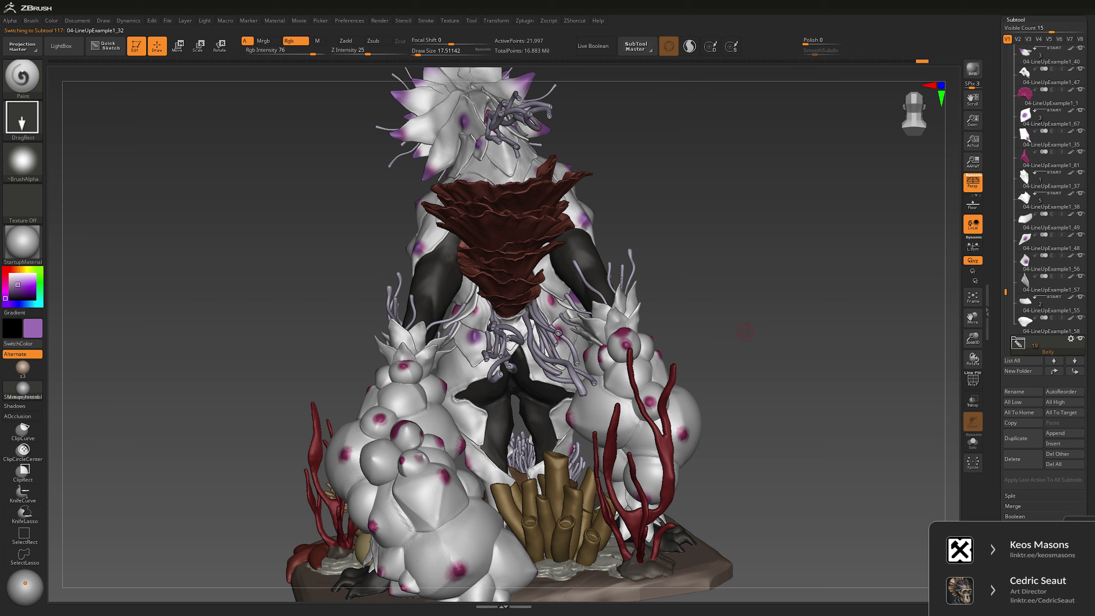
scroll(1047, 194, up, 15)
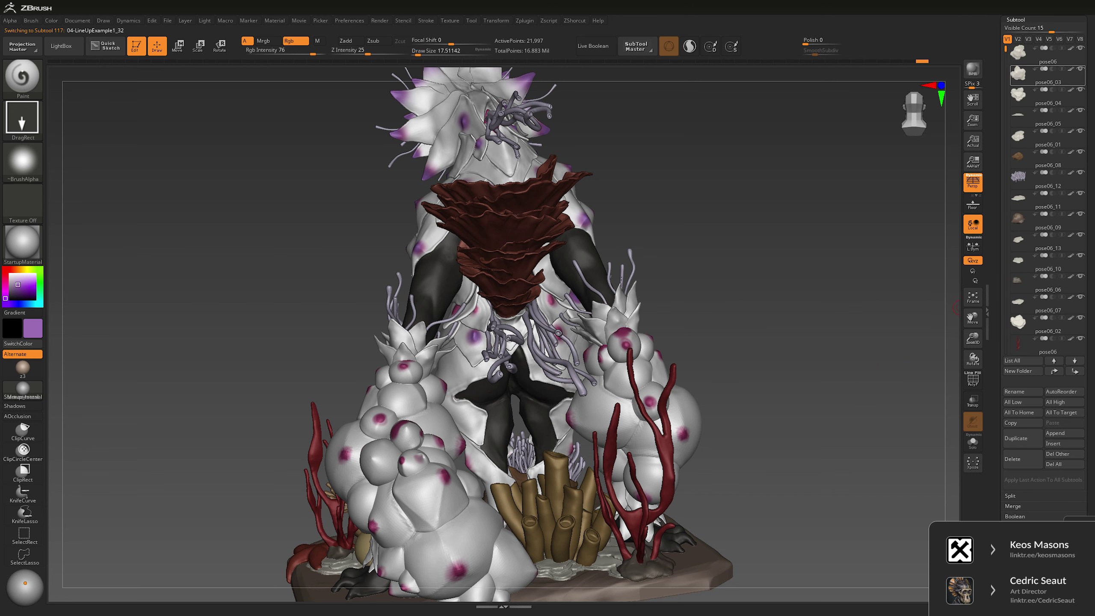
drag(862, 308, 634, 311)
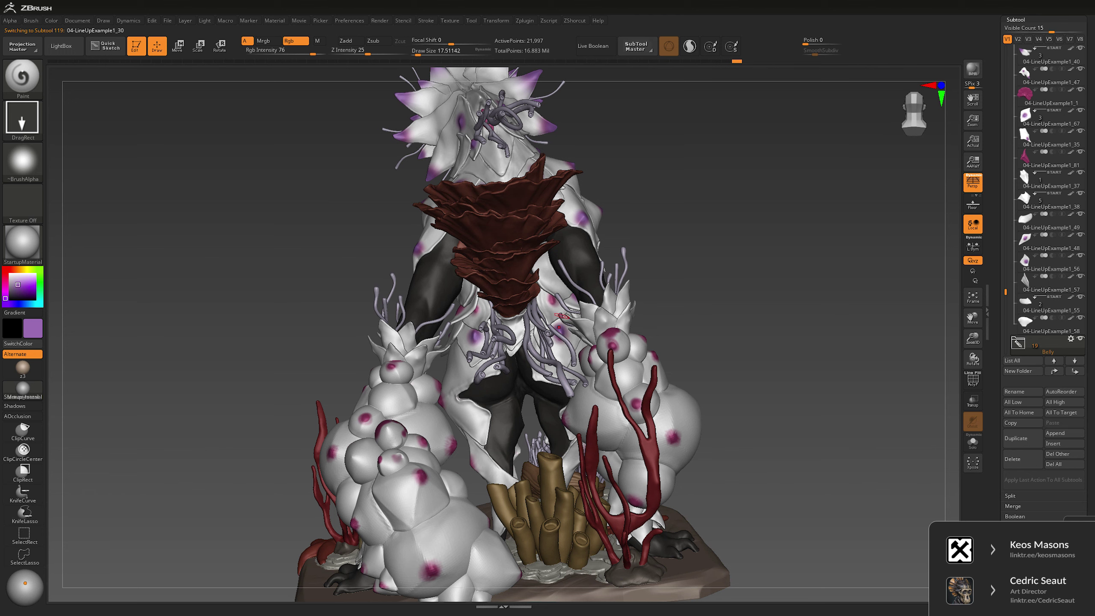
Step: Paint purple over the spots on the remaining lower back and left flank plates, isolating two of them to check coverage
alt+click(478, 313)
key(shift+s)
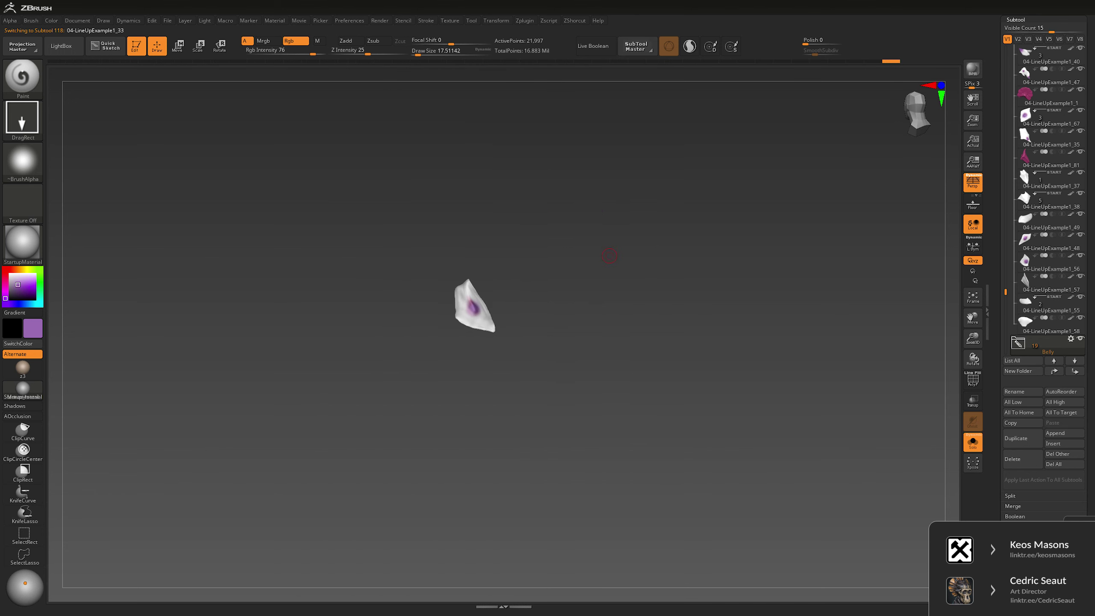
key(shift+s)
alt+click(482, 305)
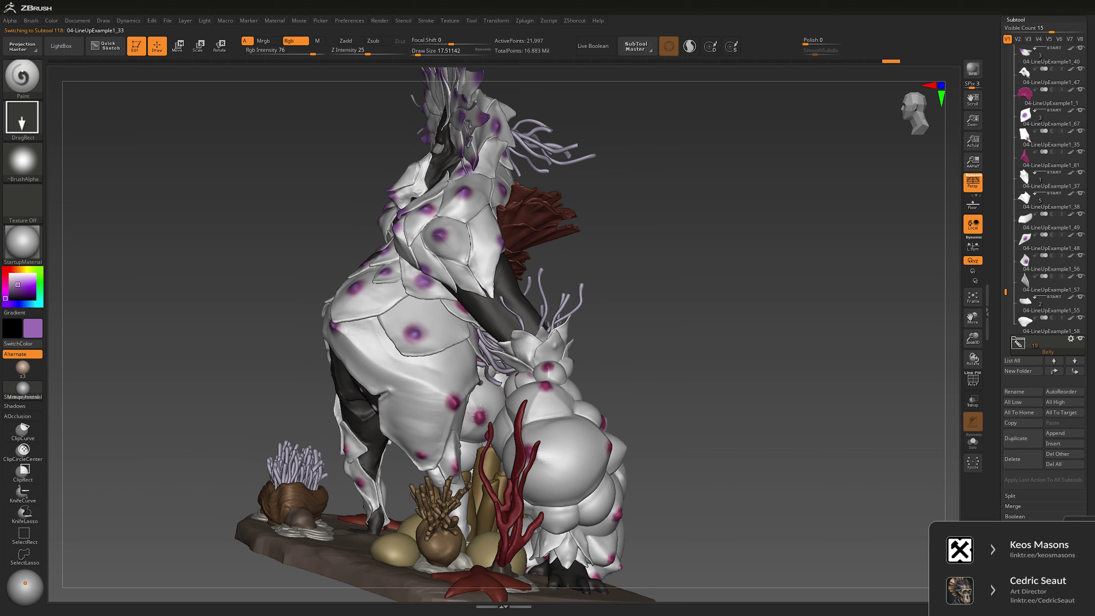
key(shift+alt+s)
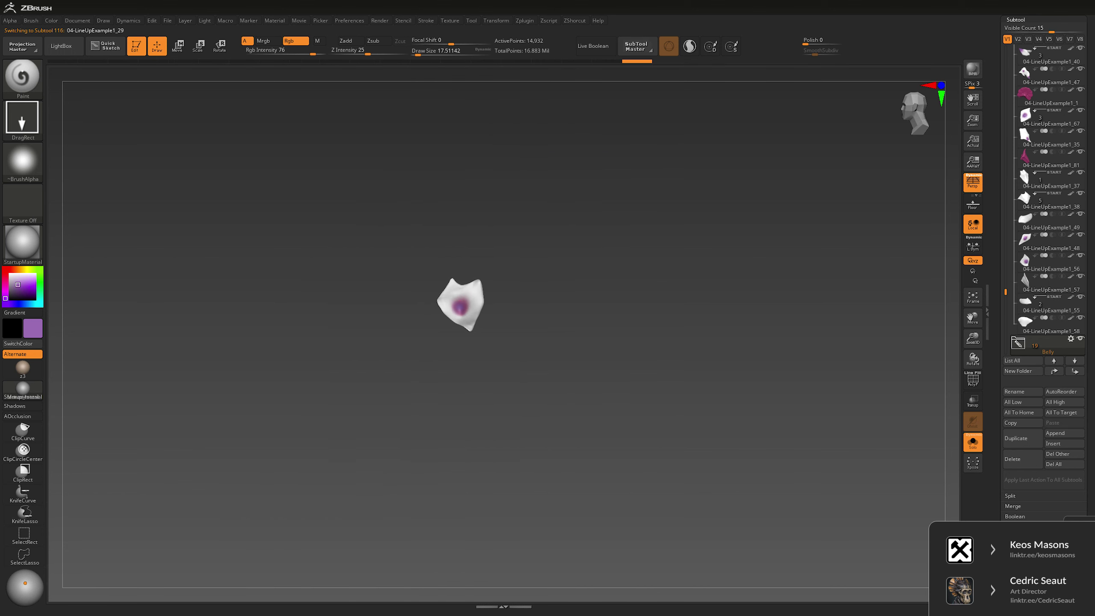
key(shift+alt+s)
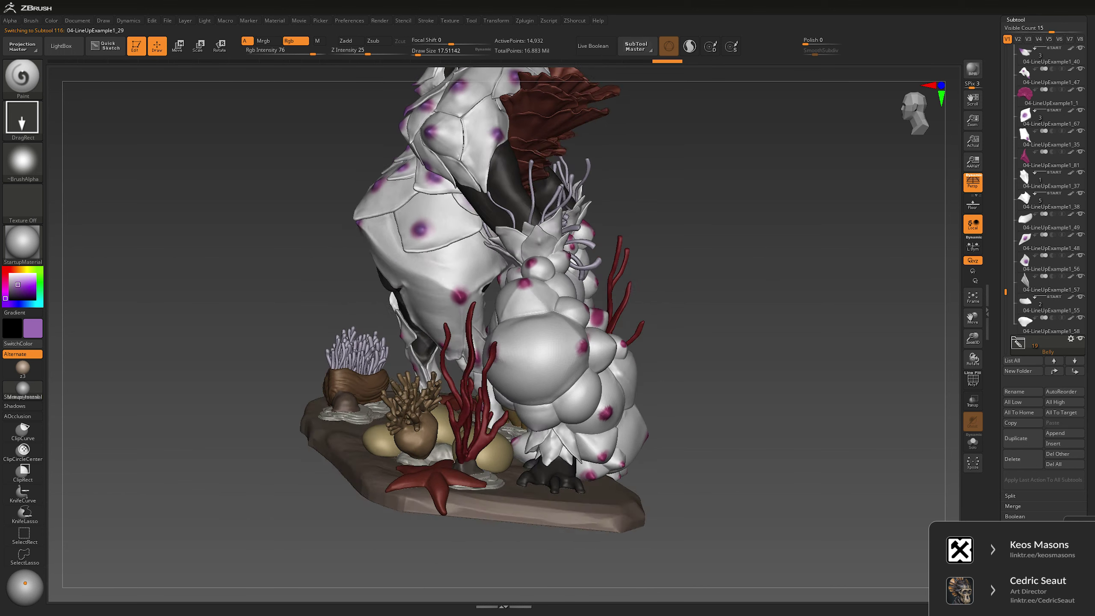
Step: Paint purple over the magenta spots on the creature's left thigh, knee and shin
alt+click(460, 295)
right_drag(466, 313, 421, 352)
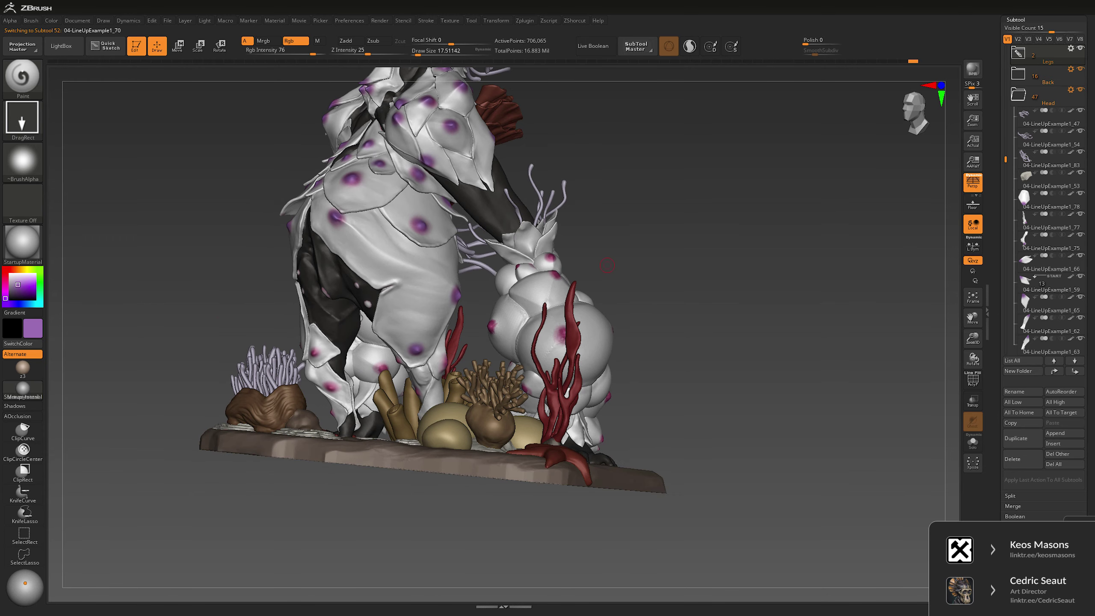
right_drag(607, 265, 450, 300)
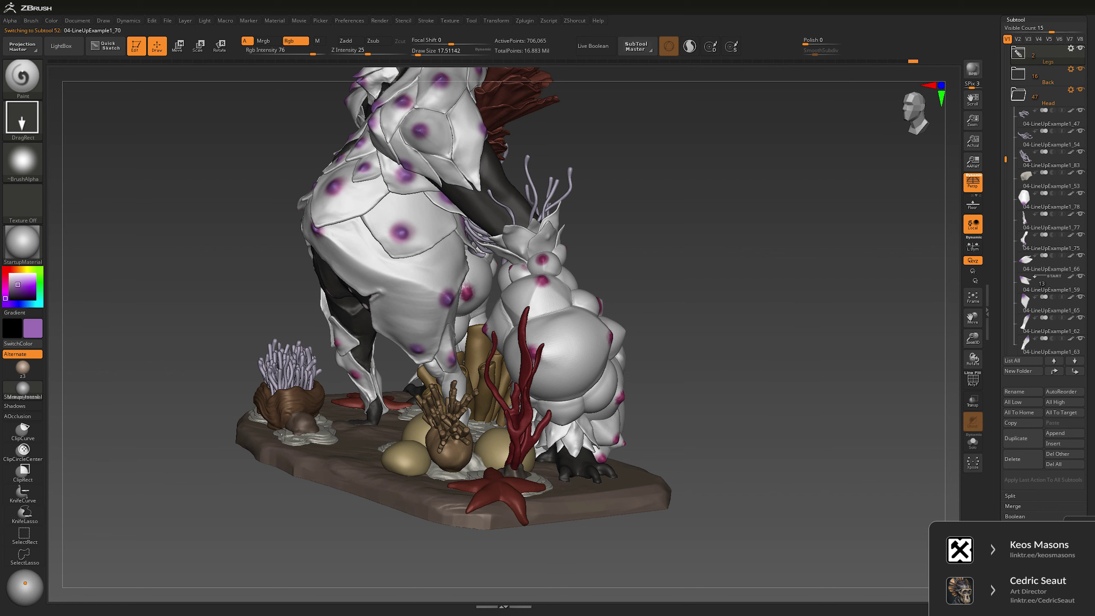
right_drag(473, 363, 421, 353)
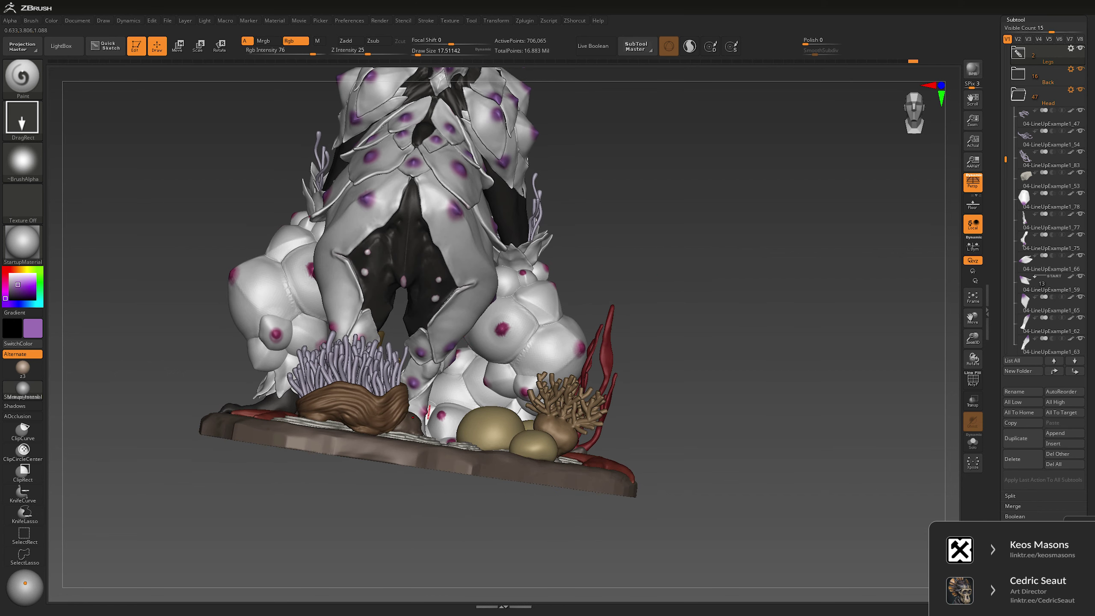
Step: Isolate the creature's right leg, paint its magenta spots purple from thigh to shin, and show the whole model again
alt+click(366, 339)
key(ctrl+shift+s)
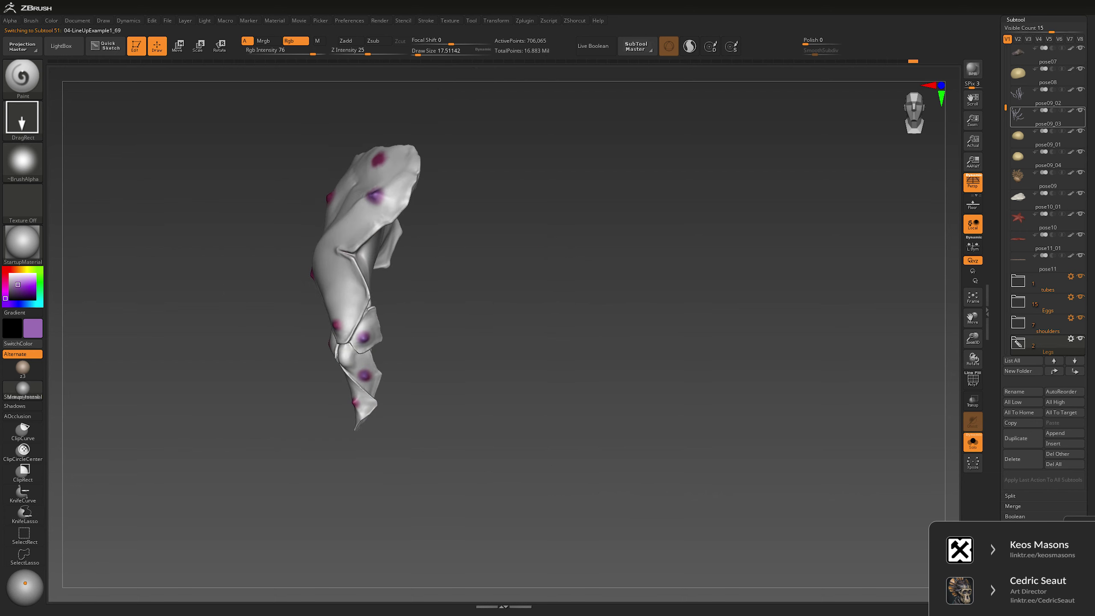
right_drag(319, 403, 353, 404)
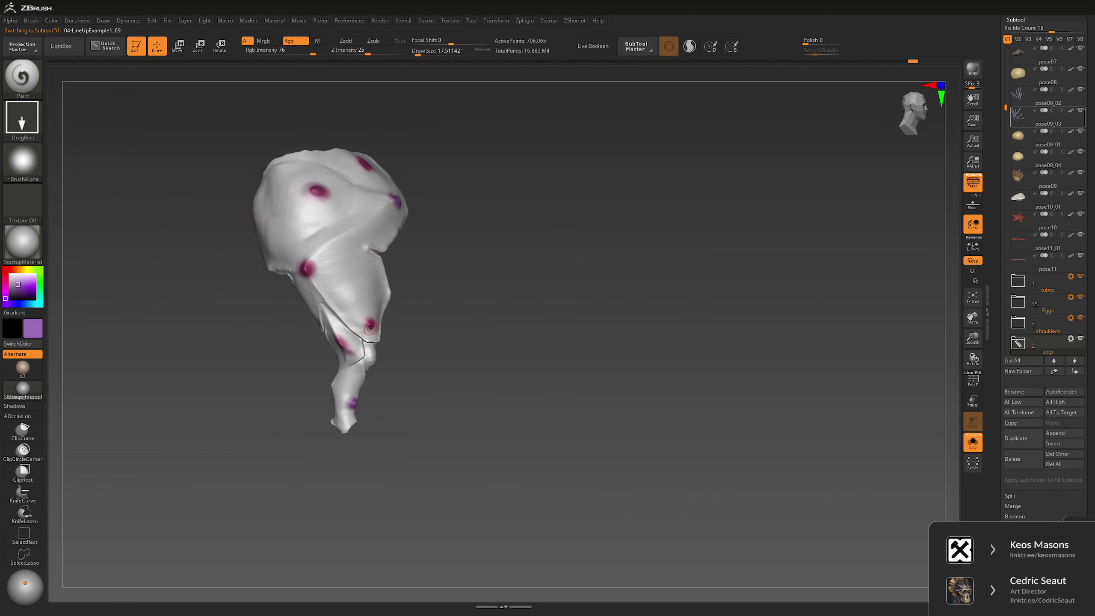
right_drag(357, 363, 345, 342)
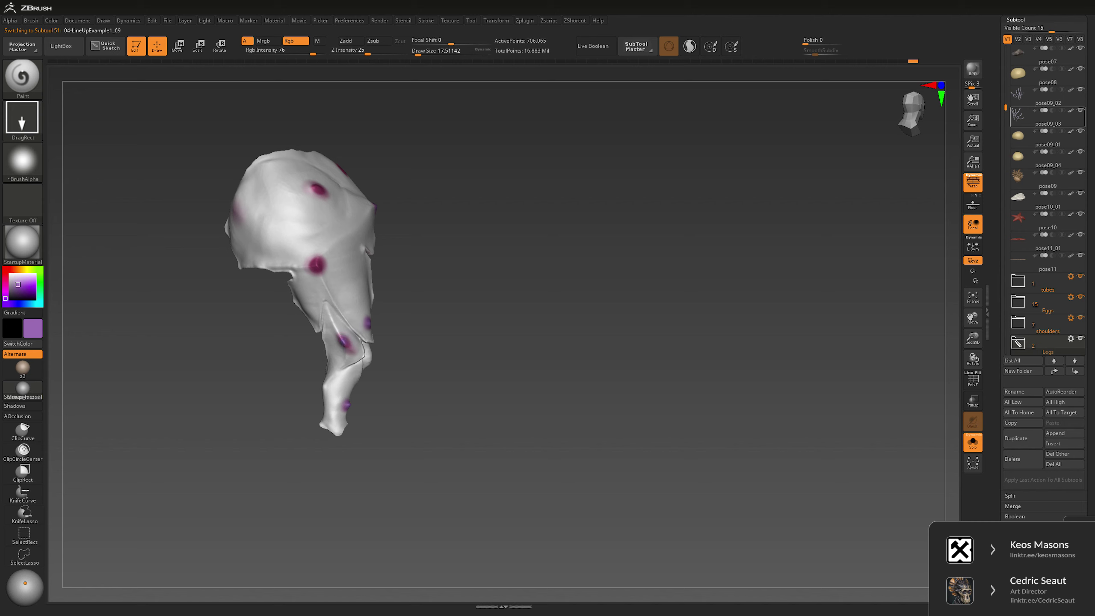
right_drag(326, 274, 356, 274)
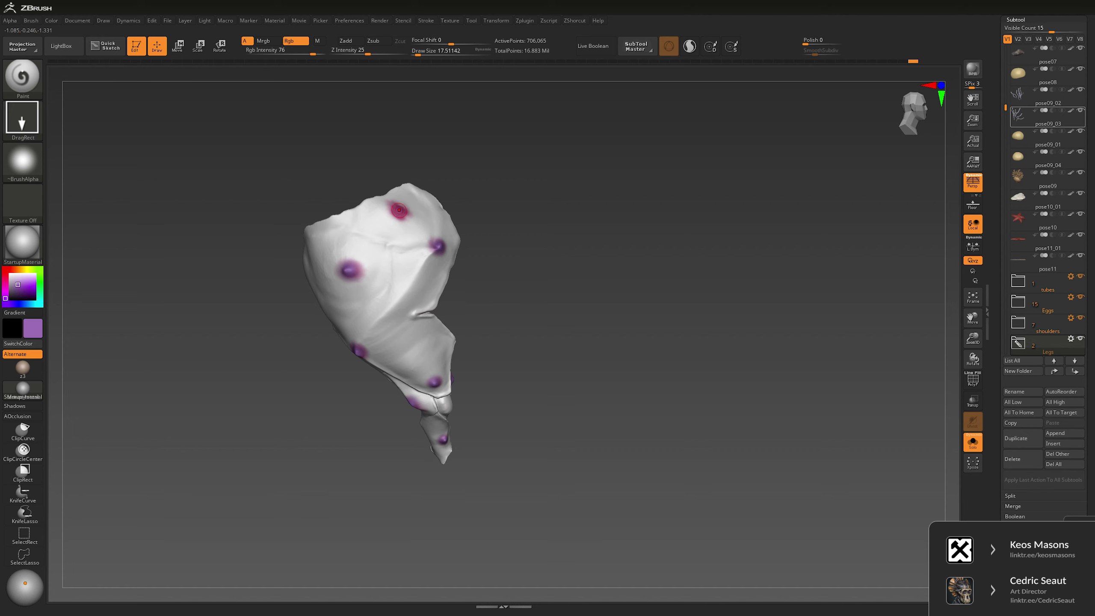
right_drag(399, 211, 498, 254)
click(972, 442)
Step: Isolate the bulbous egg cluster and display its polygroups and wireframe
mouse_move(733, 258)
right_down()
mouse_move(811, 263)
mouse_move(661, 316)
mouse_move(418, 361)
mouse_move(543, 359)
right_up()
alt+click(419, 361)
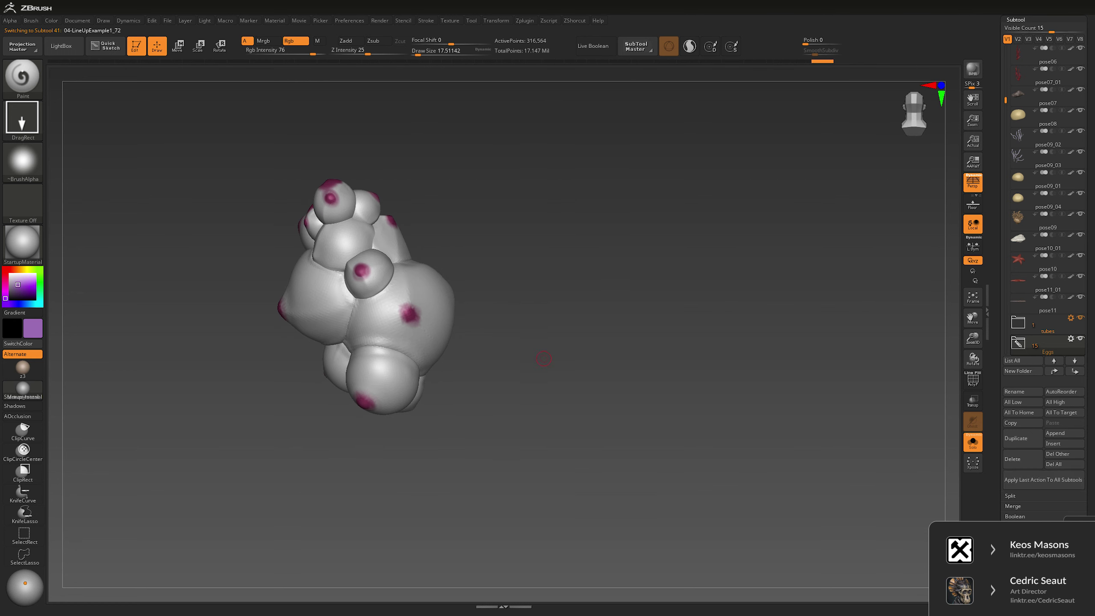
key(shift+f)
Step: Try to DynaMesh the egg cluster at resolution 224 with Groups enabled
key(space)
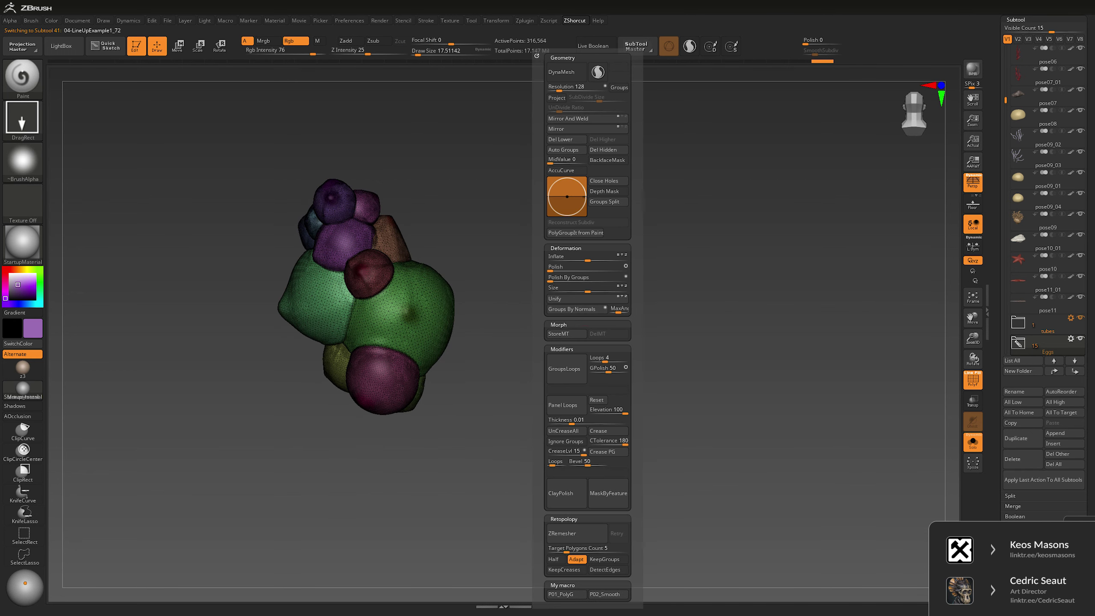
click(618, 87)
drag(559, 87, 562, 87)
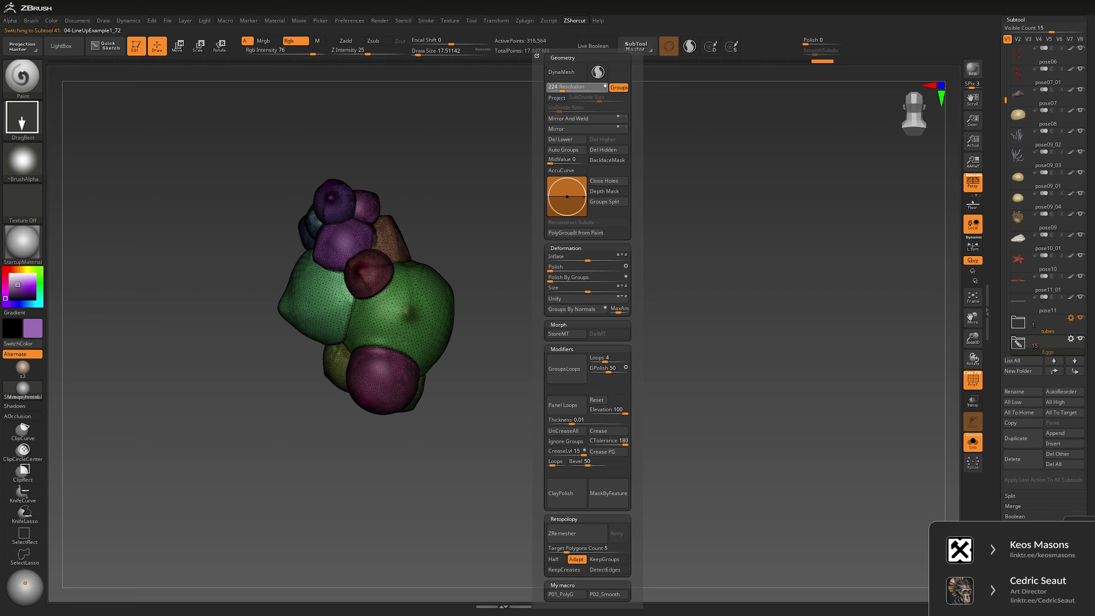
click(598, 71)
click(539, 94)
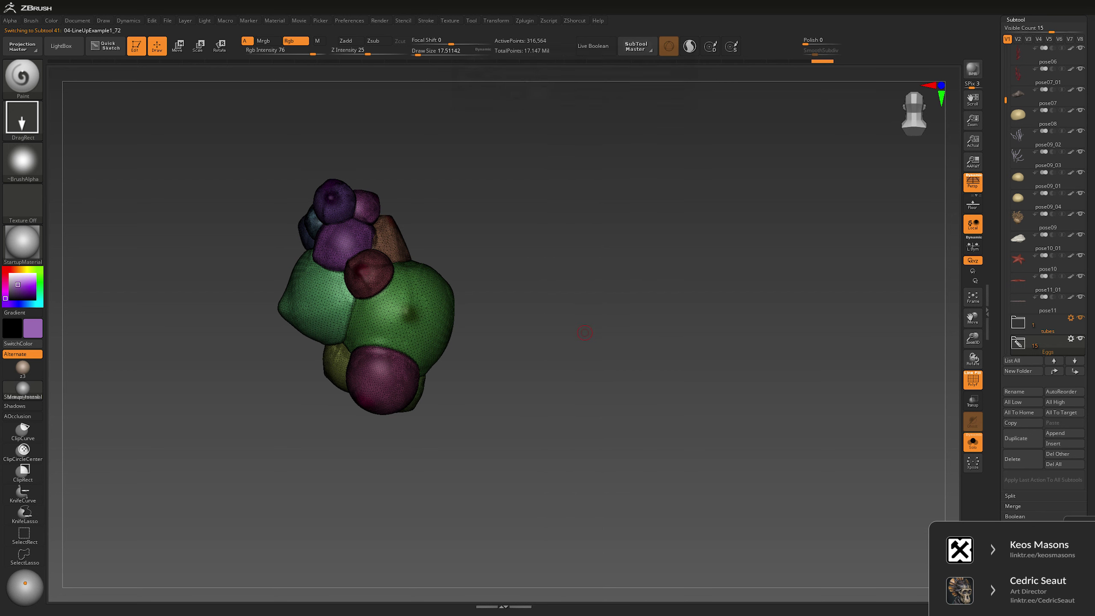
key(ctrl+z)
Step: Try to DynaMesh the egg cluster at resolution 128 without freezing its subdivision levels, and undo it
key(space)
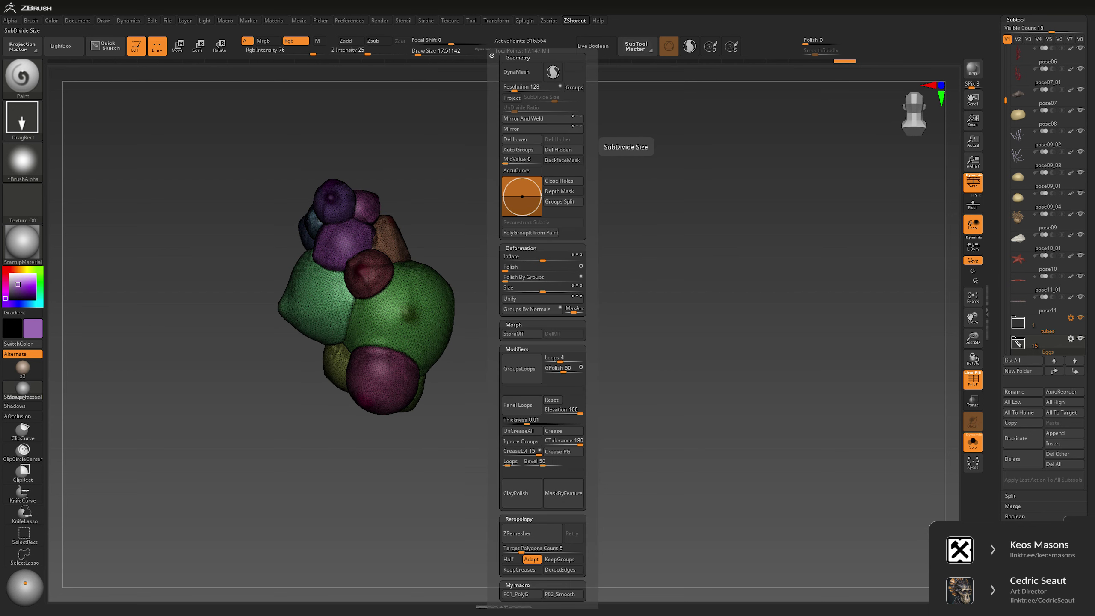
click(520, 71)
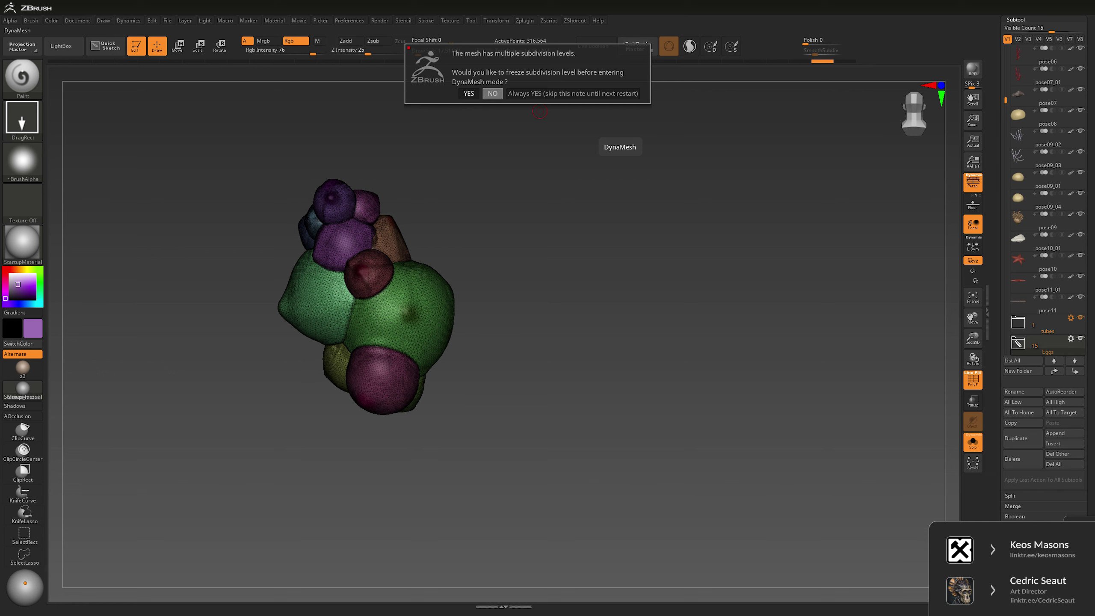
click(492, 93)
key(ctrl)
key(ctrl+z)
Step: DynaMesh the egg cluster with Groups enabled, without freezing subdivision levels, and hide the wireframe display
key(space)
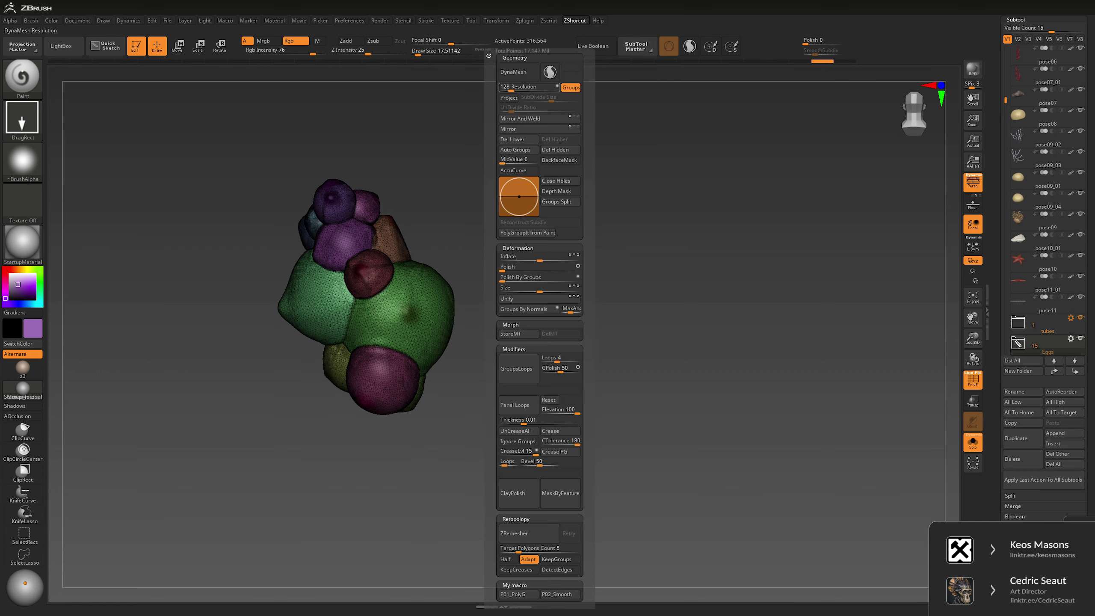
click(521, 71)
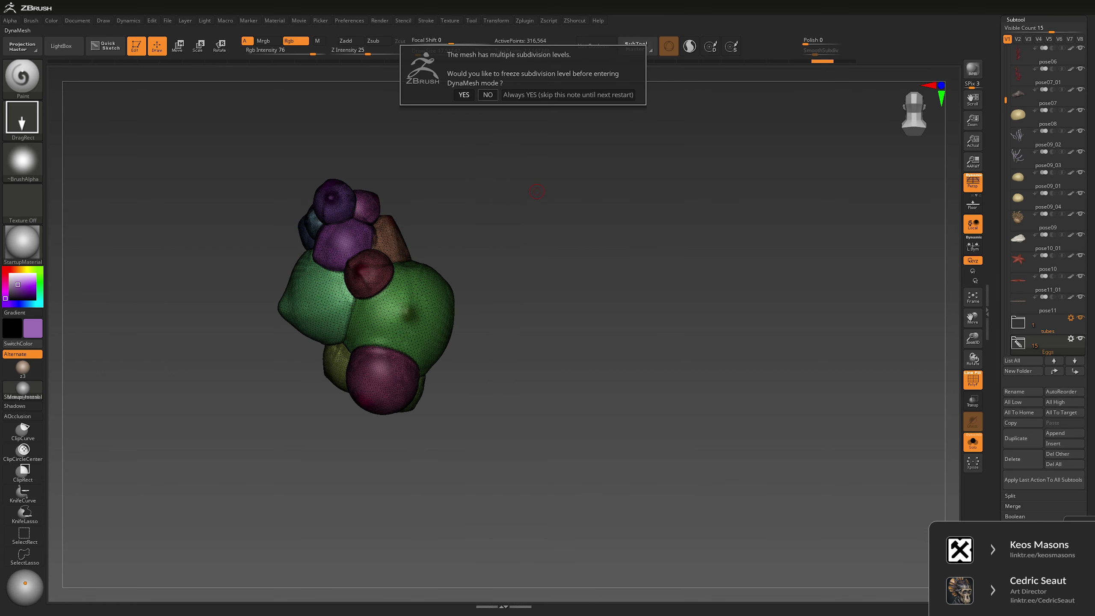
click(489, 95)
key(shift+f)
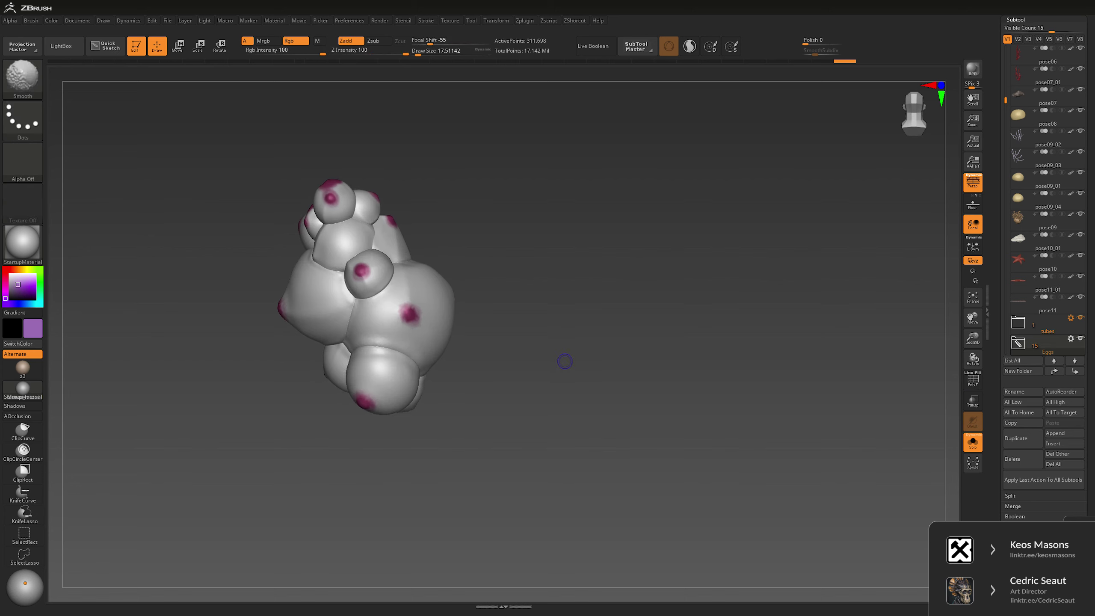
Step: Recolour the magenta spots all around the isolated, remeshed egg cluster to purple with the Paint brush
mouse_move(478, 259)
mouse_down()
mouse_move(502, 257)
mouse_move(405, 395)
mouse_up()
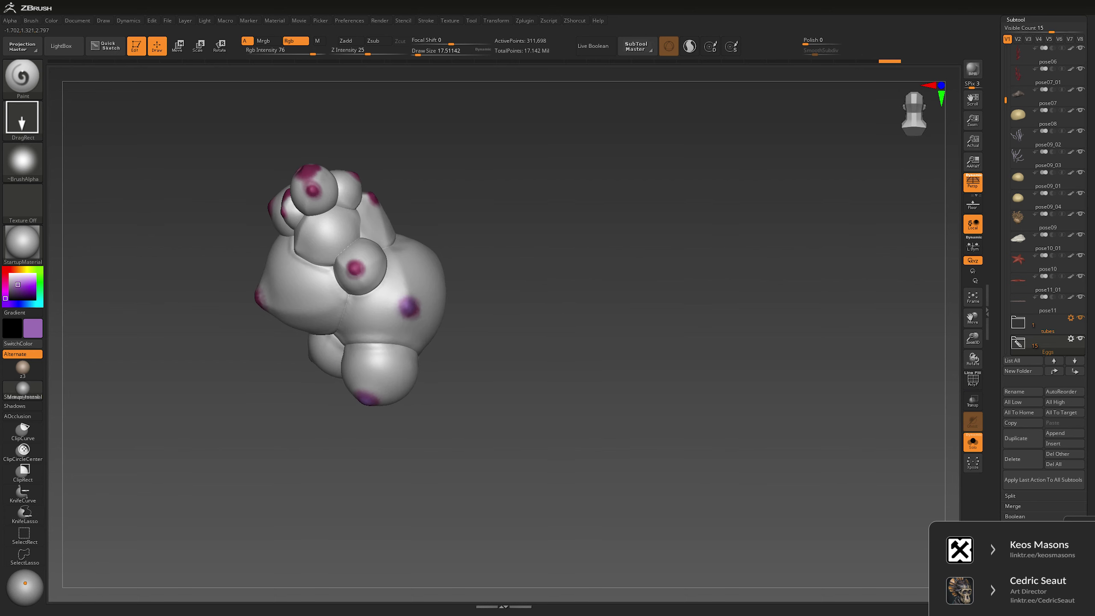
mouse_move(369, 279)
right_down()
mouse_move(377, 299)
mouse_move(330, 311)
right_up()
mouse_move(334, 322)
mouse_down()
mouse_move(326, 292)
mouse_move(388, 260)
mouse_up()
mouse_move(388, 261)
right_down()
mouse_move(578, 208)
mouse_move(507, 284)
right_up()
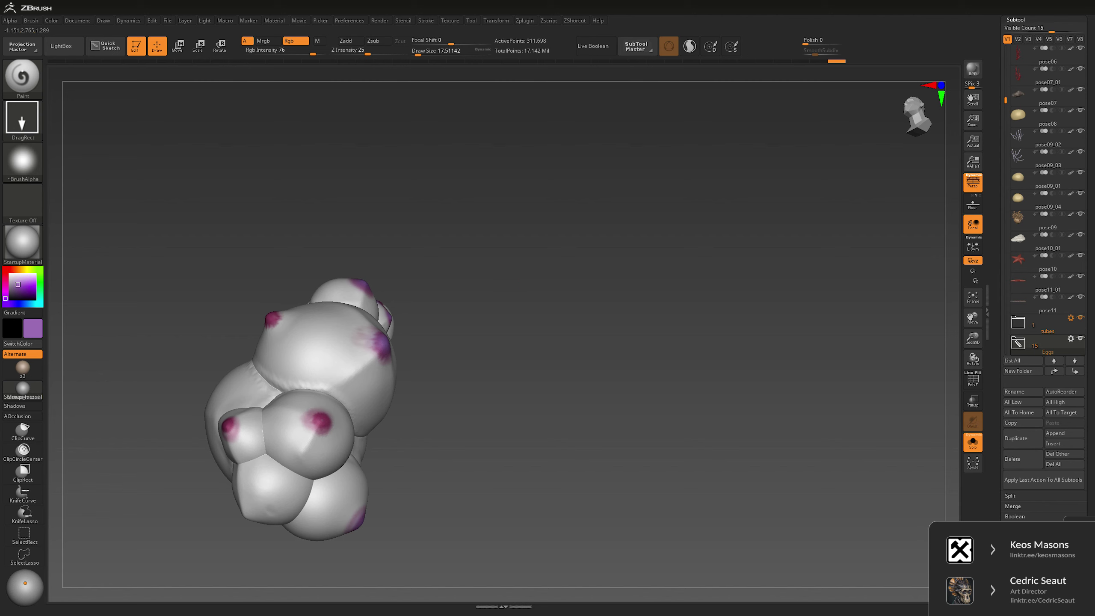
mouse_move(332, 443)
right_down()
mouse_move(376, 347)
mouse_move(646, 298)
mouse_move(643, 267)
mouse_move(680, 234)
right_up()
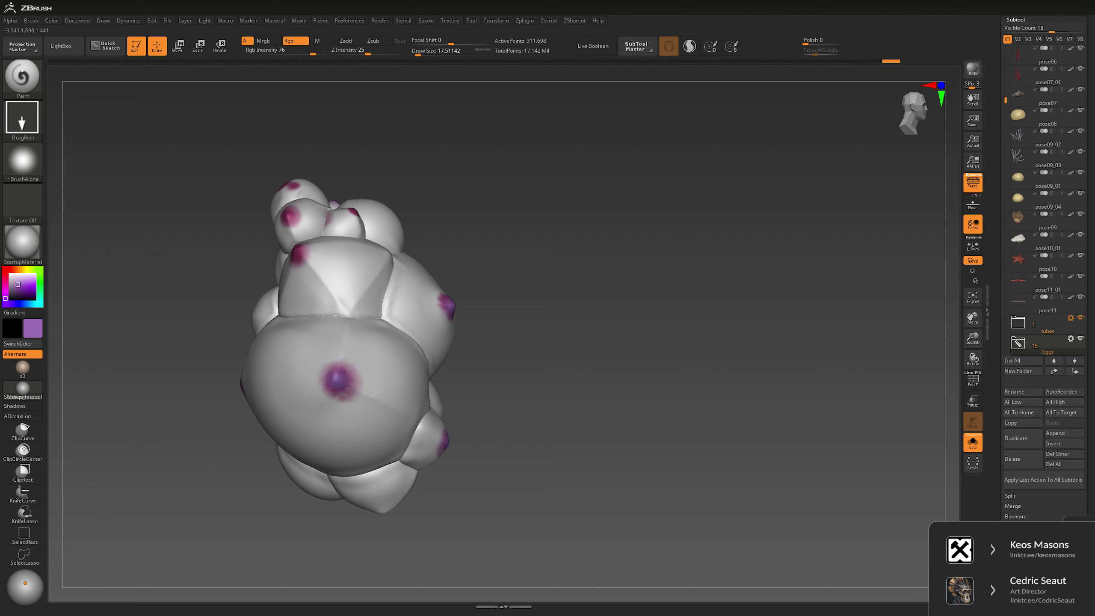
right_drag(353, 403, 618, 278)
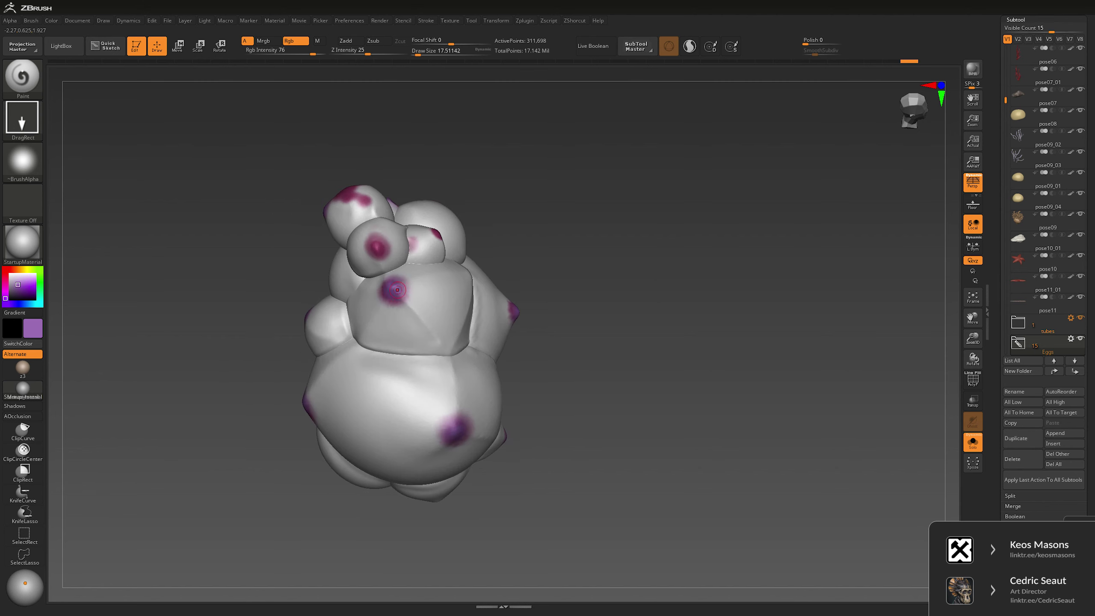
key(ctrl+z)
key(ctrl+z)
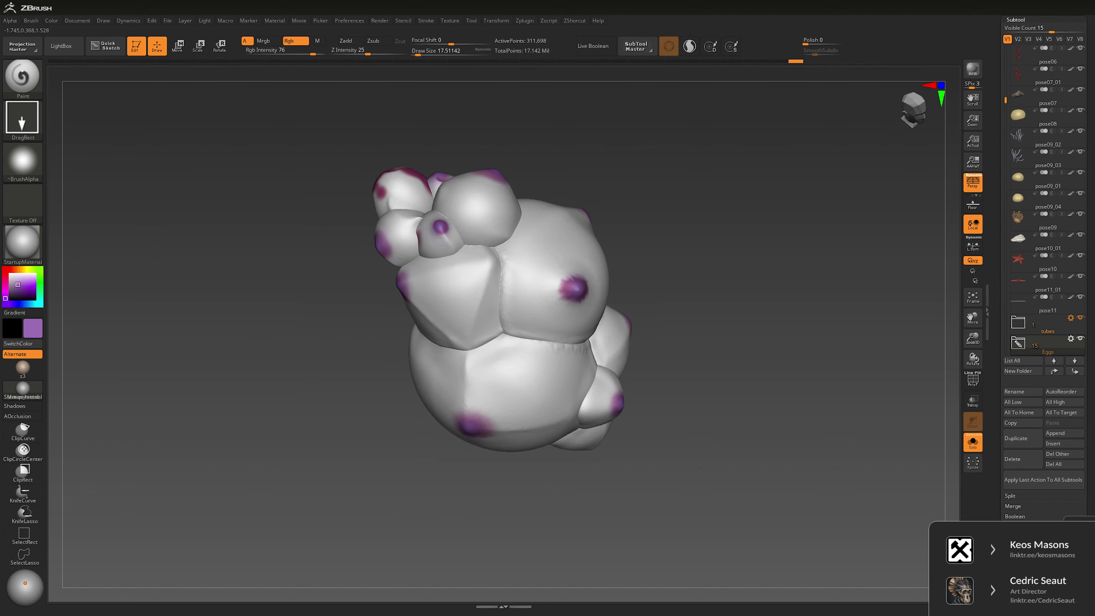
mouse_move(372, 513)
right_down()
mouse_move(741, 283)
mouse_move(379, 267)
mouse_move(371, 241)
mouse_move(379, 259)
mouse_move(528, 324)
right_up()
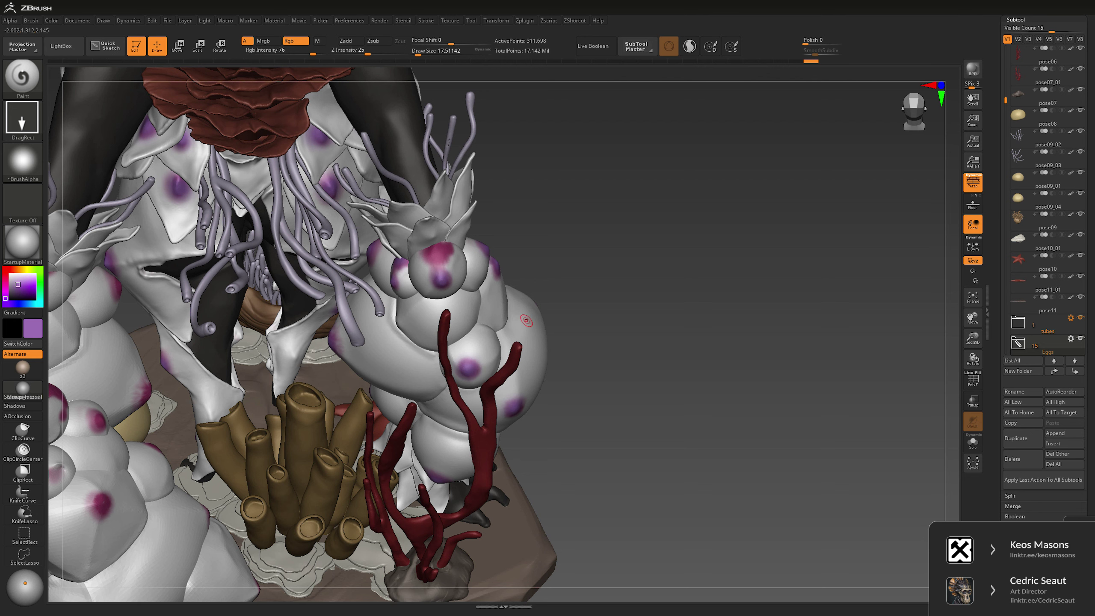
Step: Isolate the lower egg cluster left of the brown tube sponge and DynaMesh it at resolution 192 with Groups enabled
key(f)
right_drag(631, 284, 544, 297)
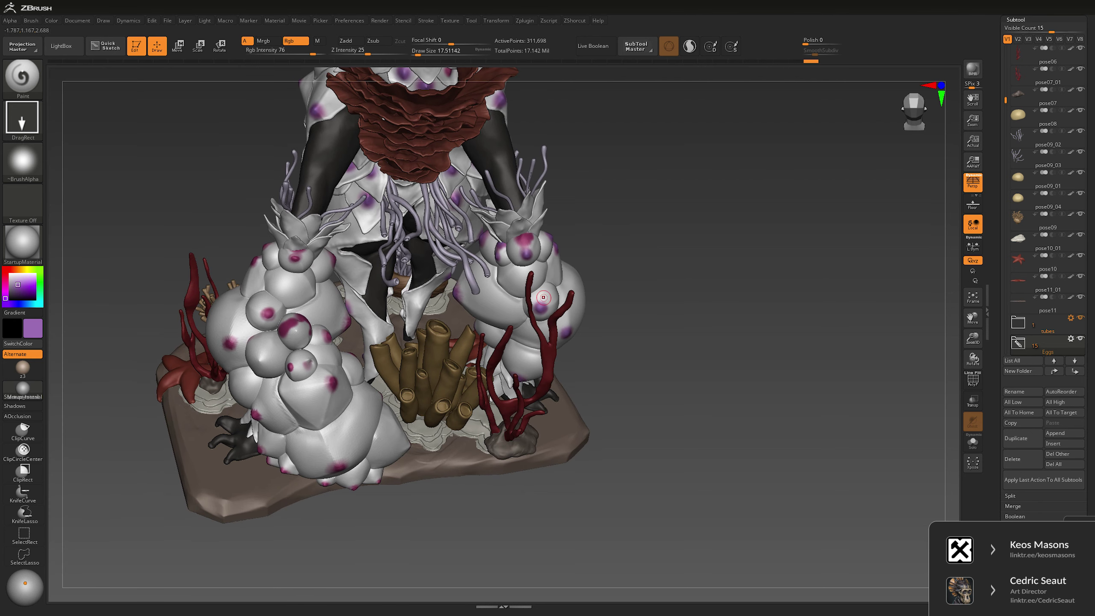
alt+click(343, 396)
key(ctrl+shift+s)
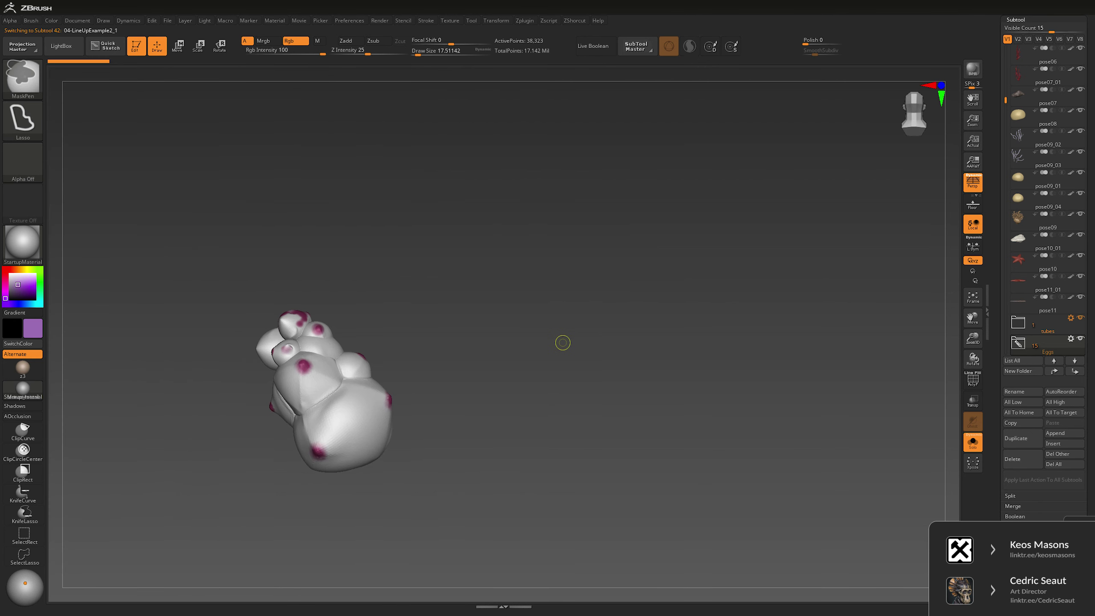
key(g)
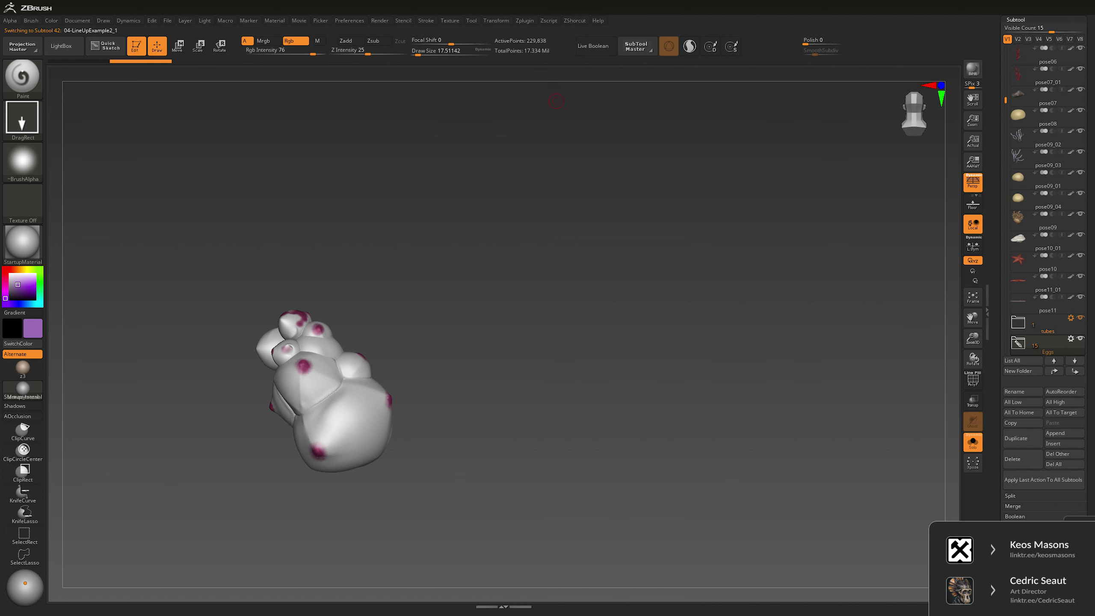
key(g)
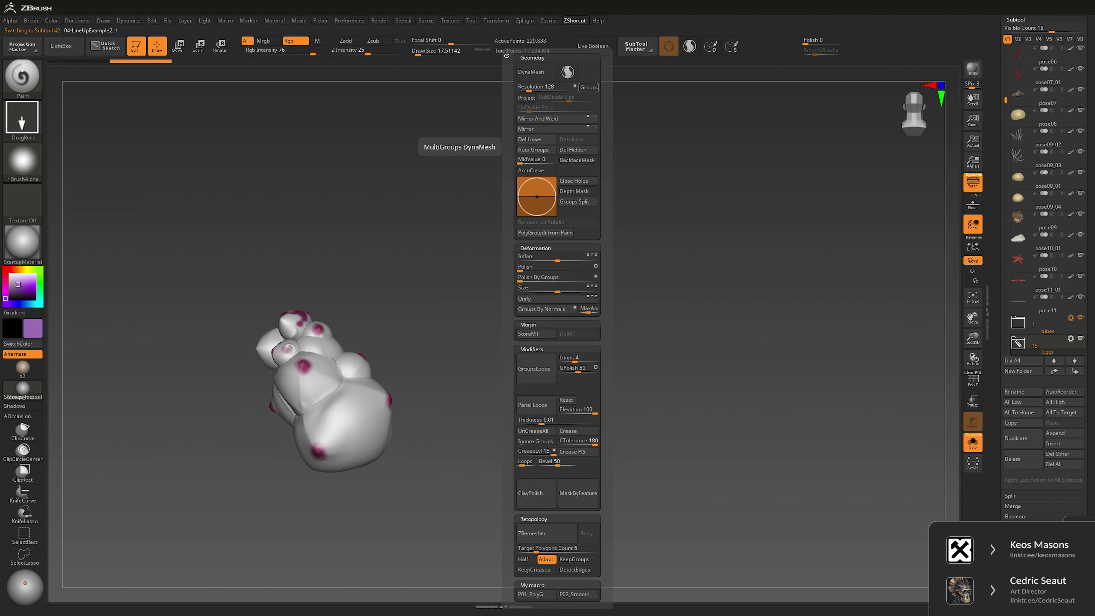
click(589, 88)
drag(529, 86, 533, 87)
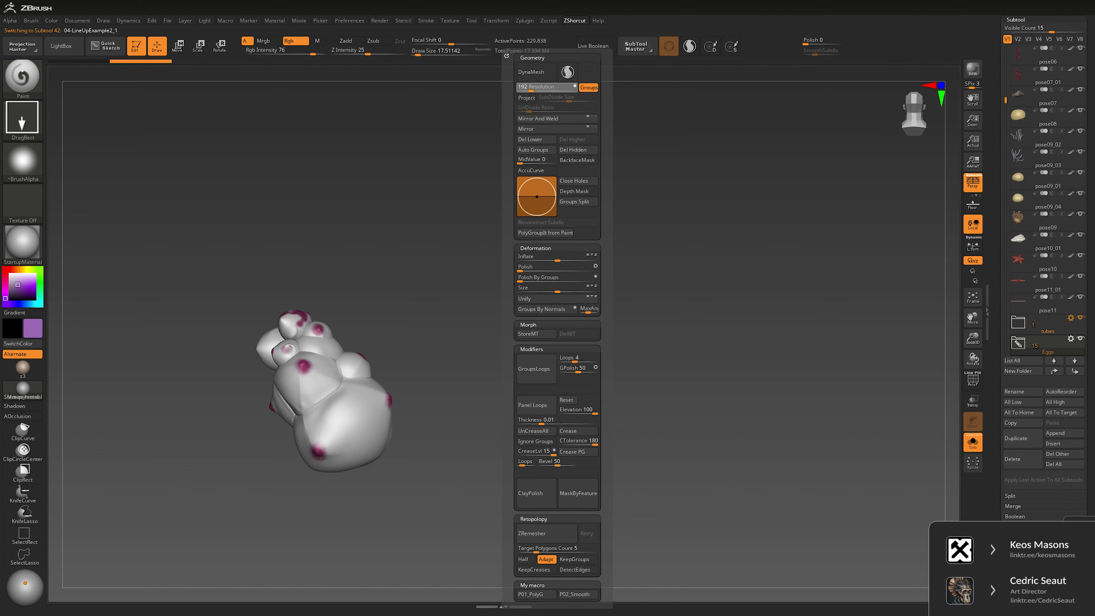
click(567, 72)
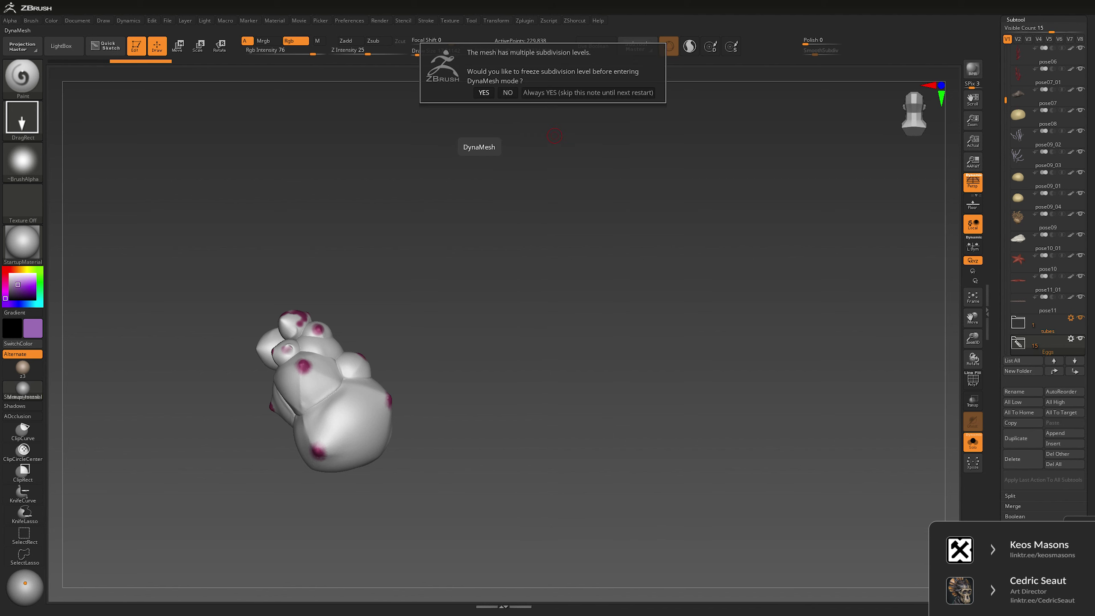
drag(472, 396, 540, 366)
key(shift+s)
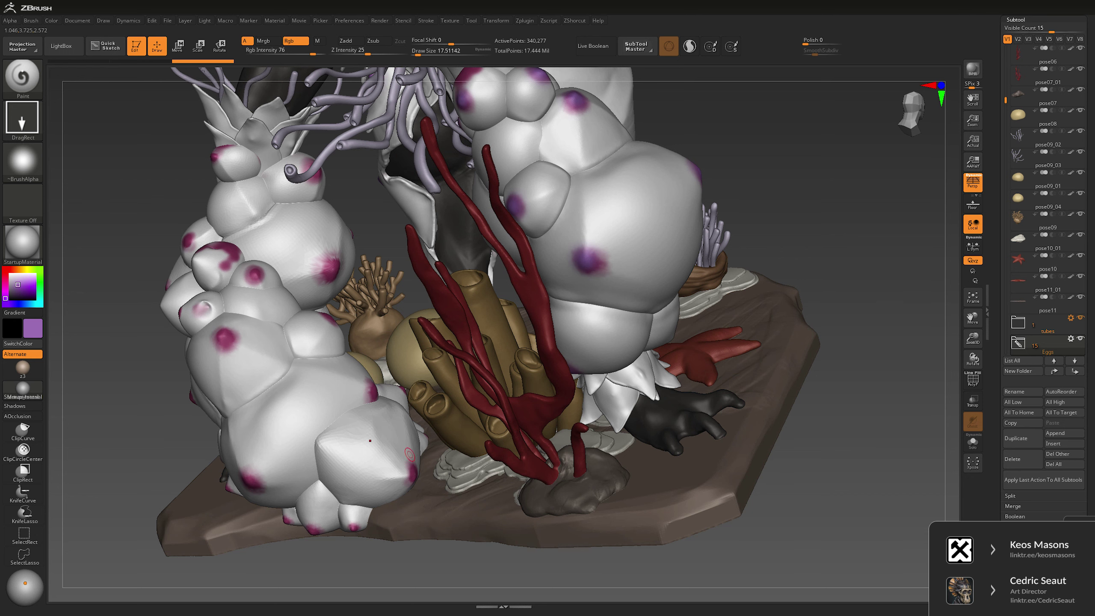
Step: Check the DynaMesh settings of the egg cluster behind the red coral
key(shift+s)
key(g)
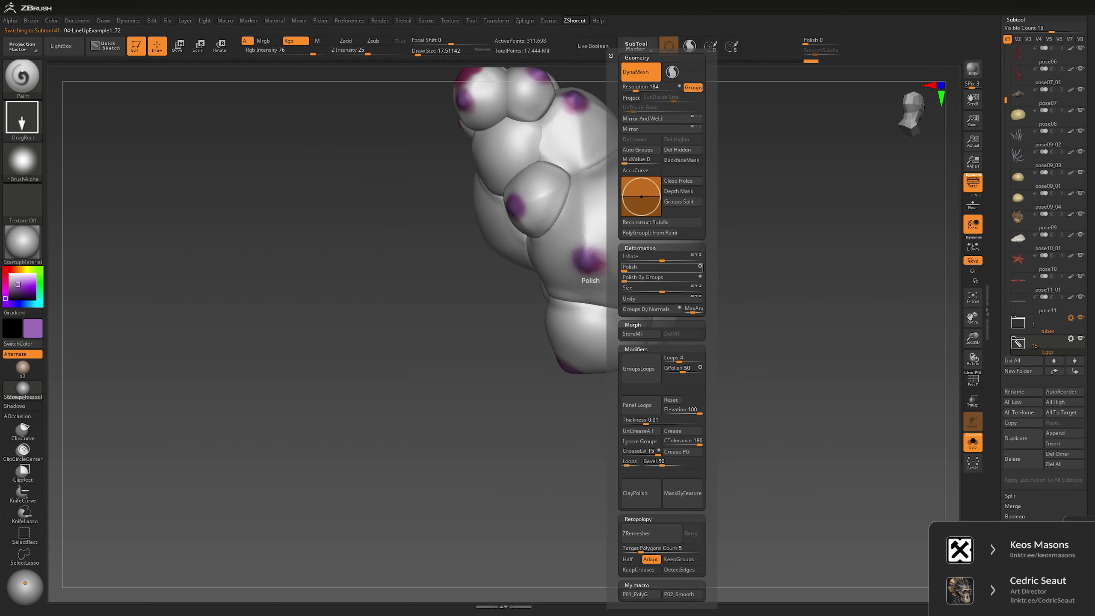
key(shift+s)
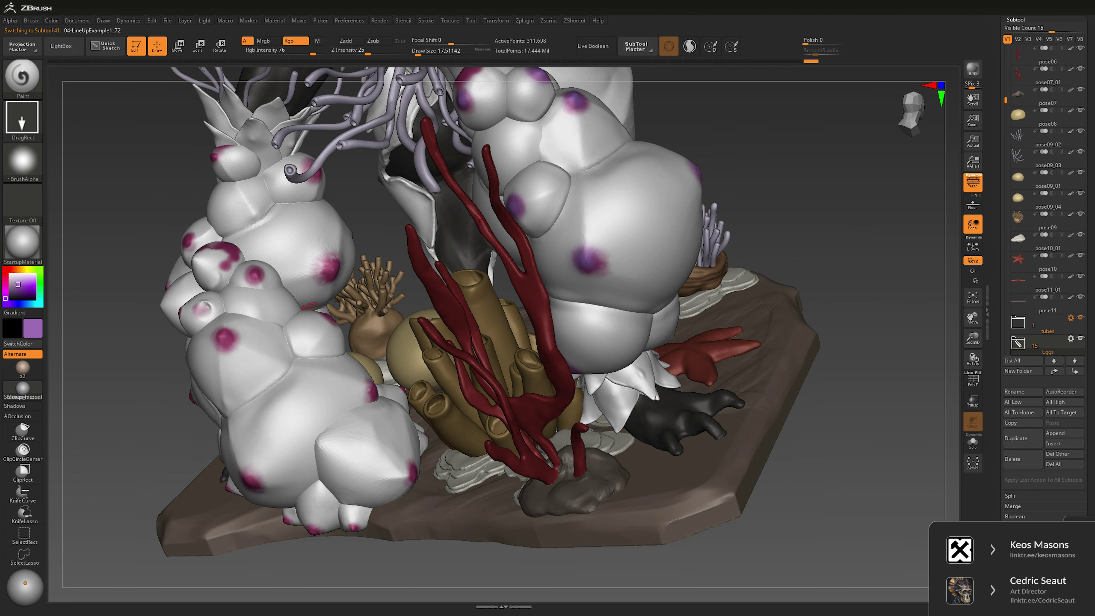
Step: Isolate the lower egg cluster left of the tube sponge and paint purple over its magenta spots on all sides
key(shift+s)
drag(380, 302, 405, 281)
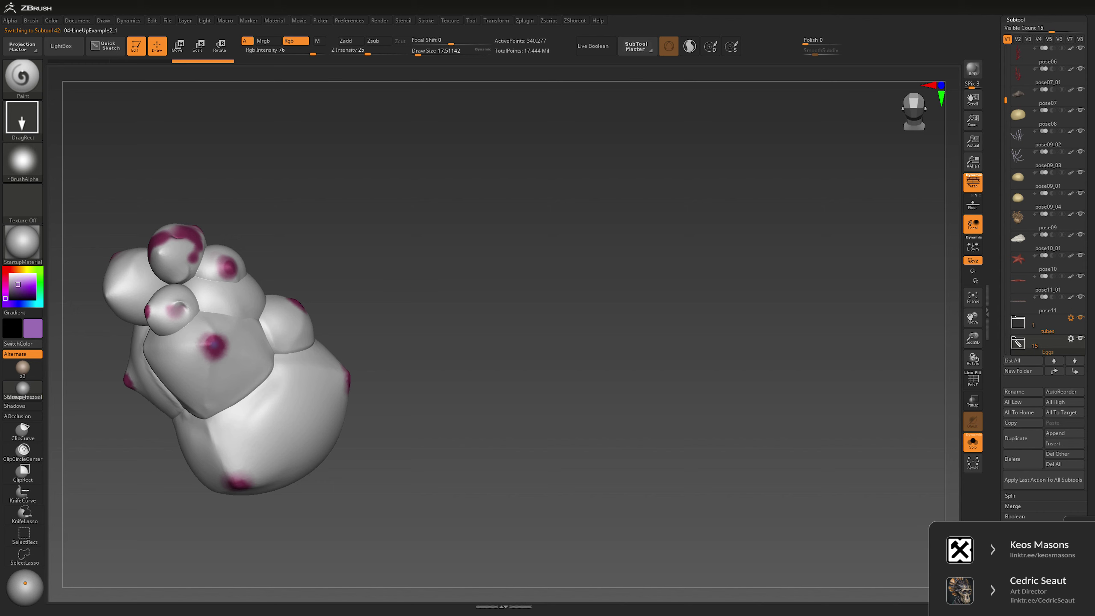
alt+drag(226, 360, 283, 326)
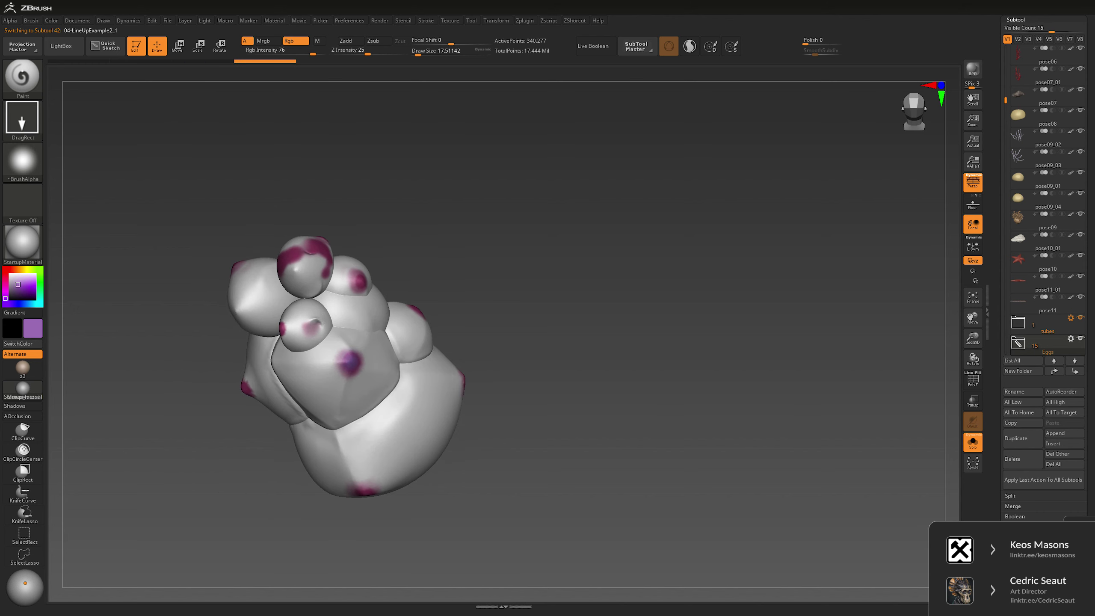
drag(362, 263, 396, 260)
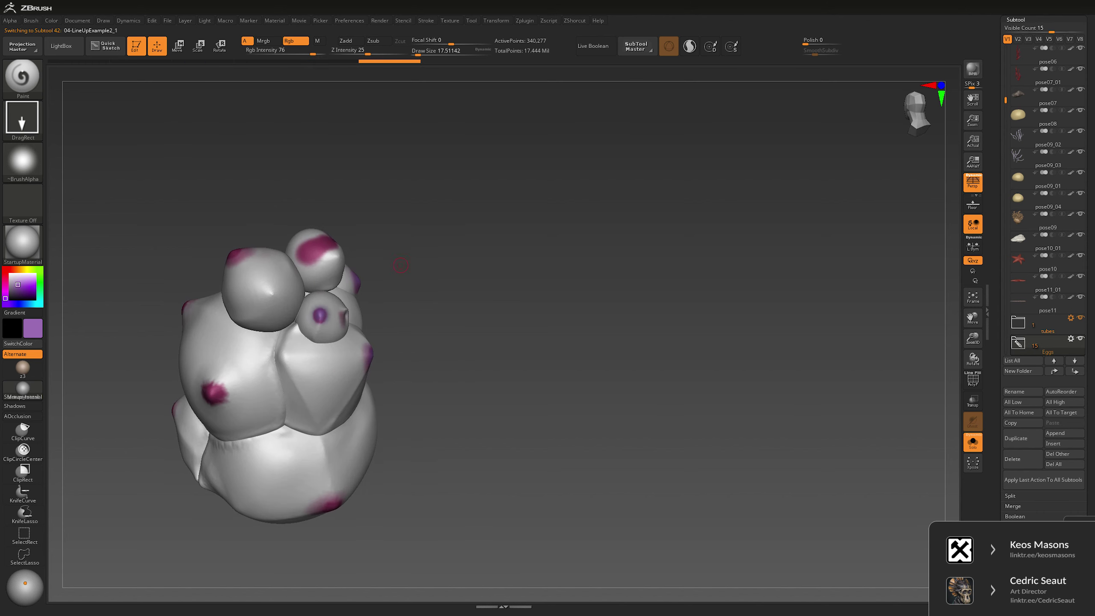
drag(483, 259, 524, 250)
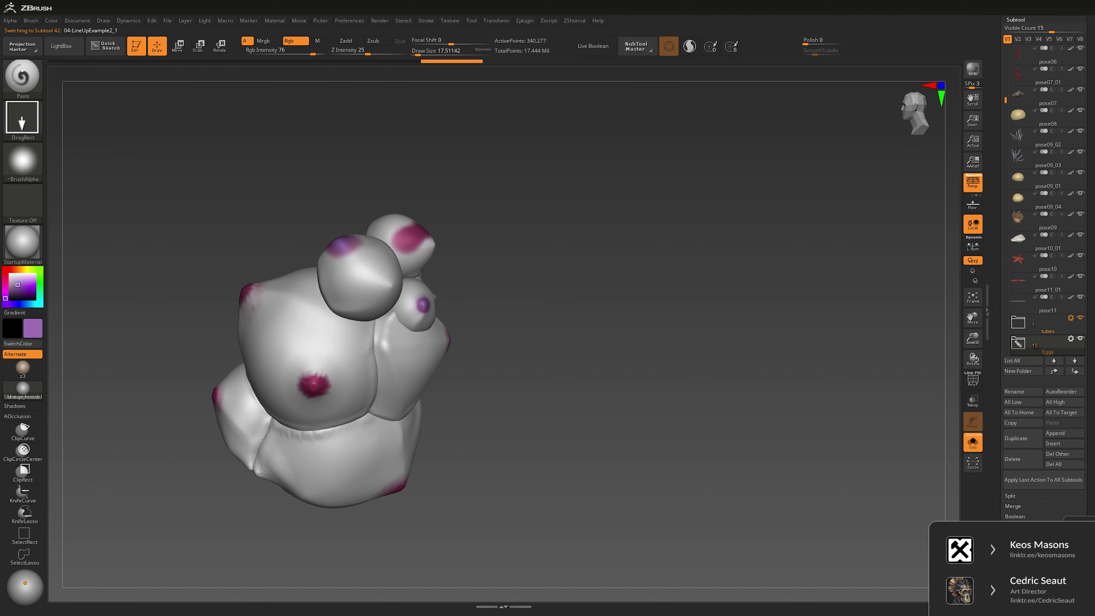
drag(322, 387, 308, 314)
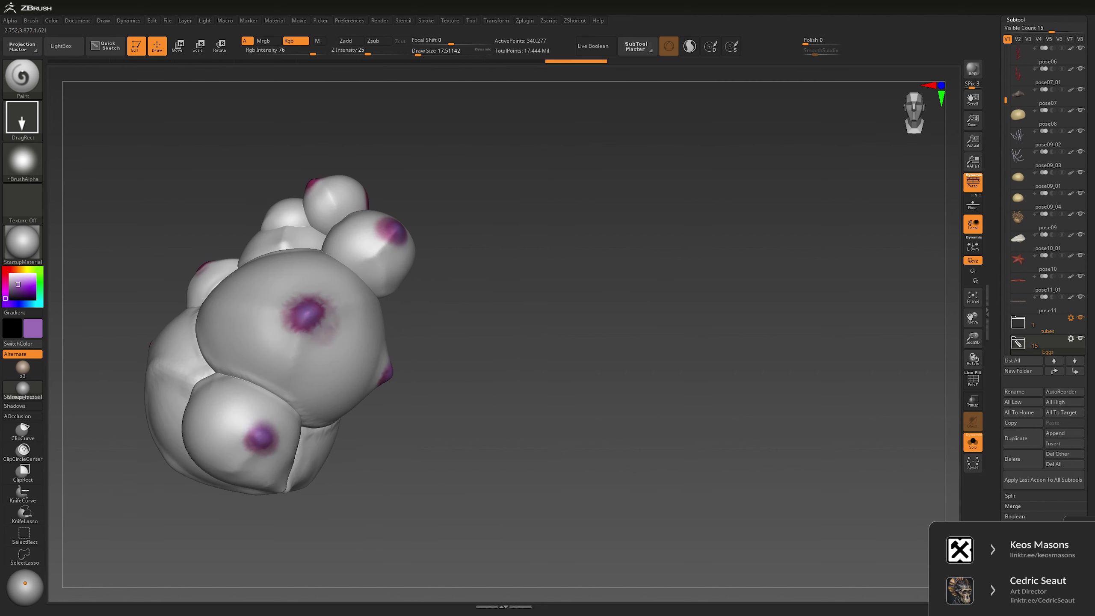
drag(261, 431, 572, 308)
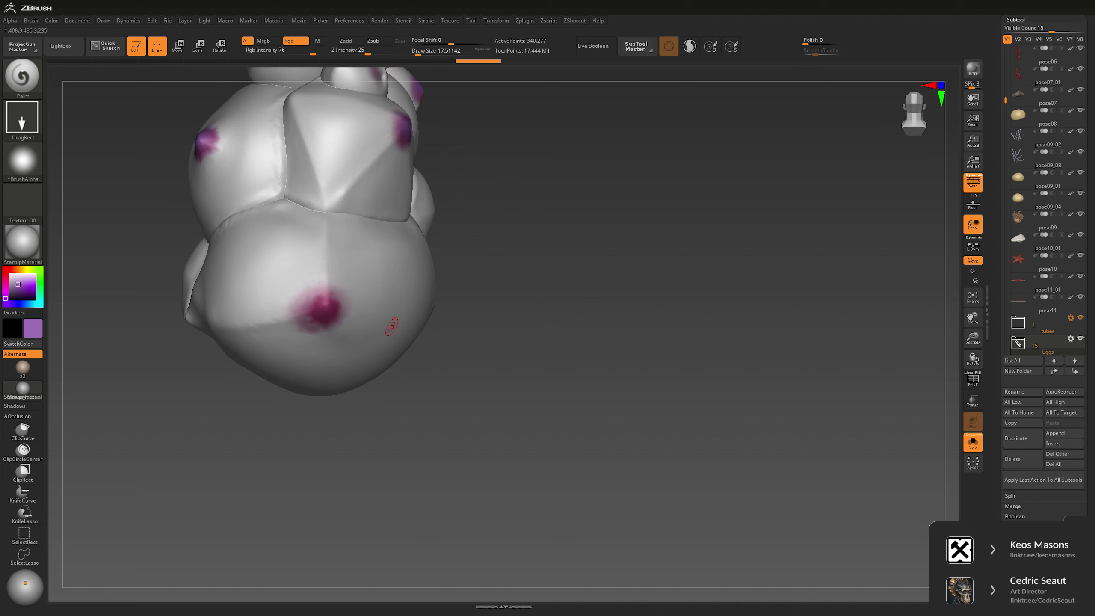
drag(326, 308, 470, 309)
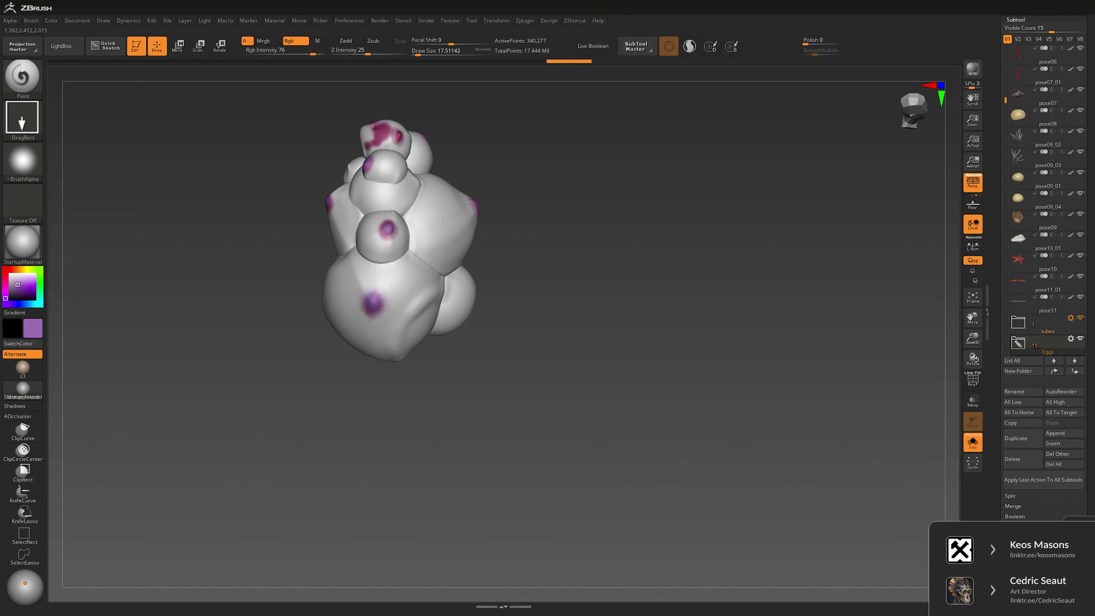
drag(459, 228, 418, 302)
drag(397, 180, 423, 181)
drag(642, 346, 489, 303)
Step: Recolour the magenta spots on the small surrounding eggs and the egg stack behind the lower cluster to purple
alt+click(455, 316)
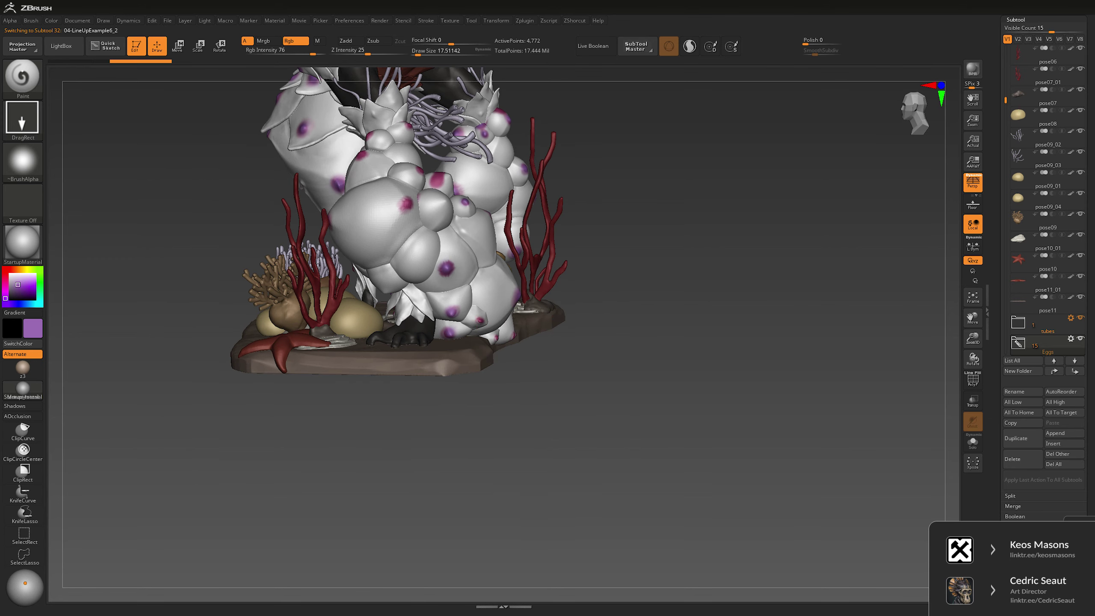
drag(480, 322, 529, 336)
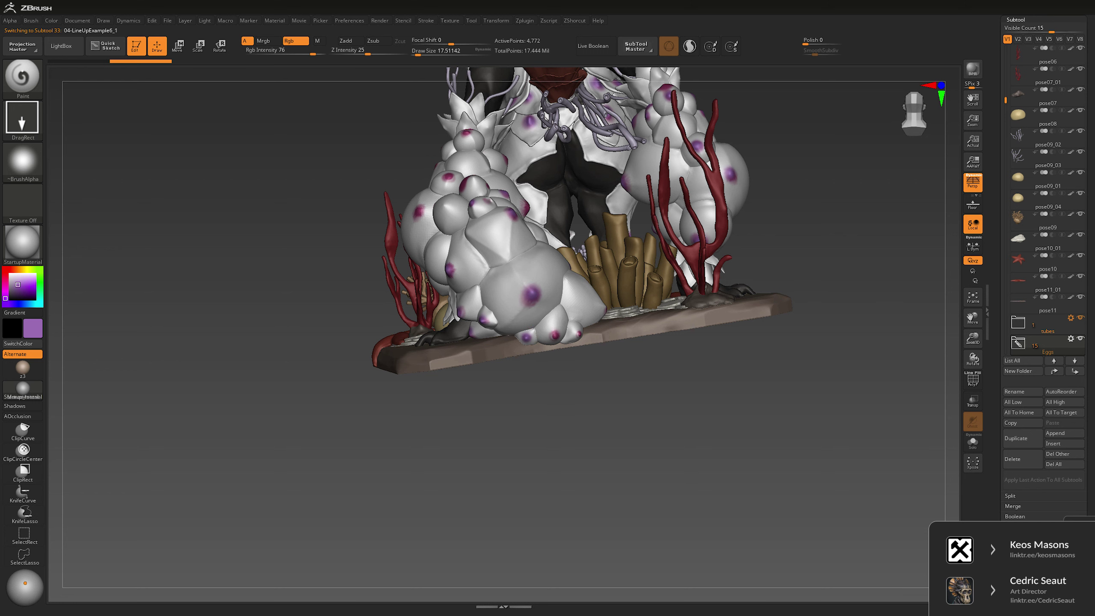
mouse_move(531, 336)
mouse_down()
mouse_move(559, 337)
mouse_move(618, 309)
mouse_up()
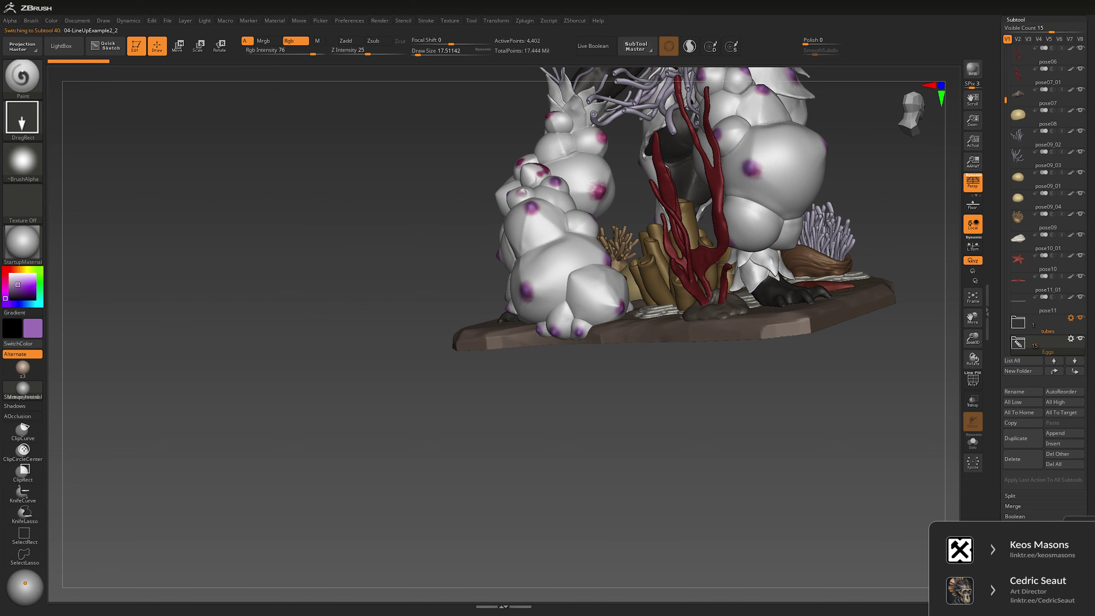
drag(598, 358, 505, 383)
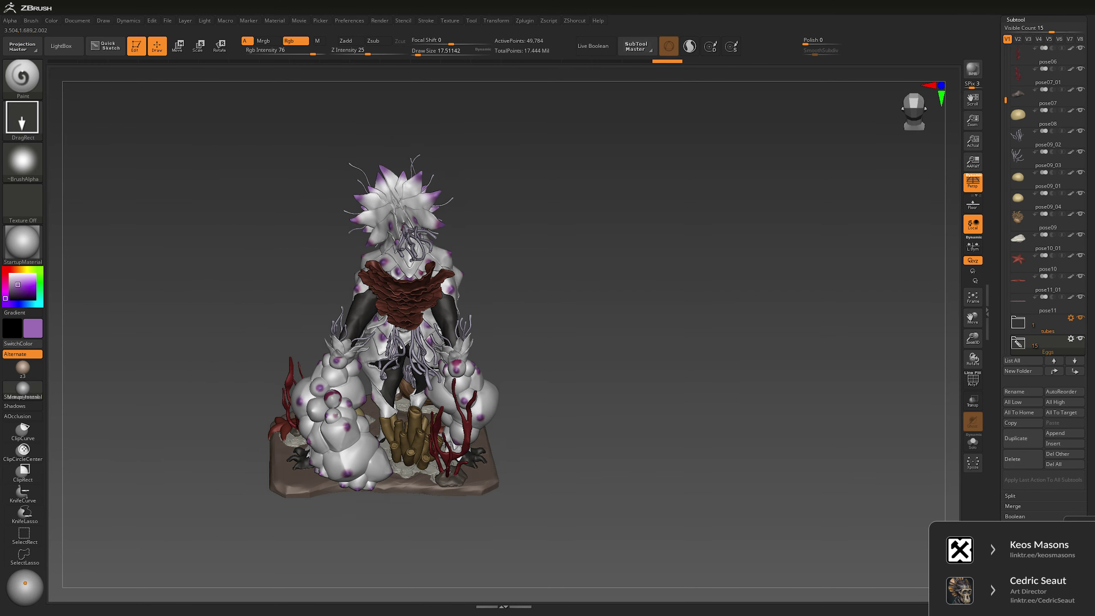
alt+click(341, 375)
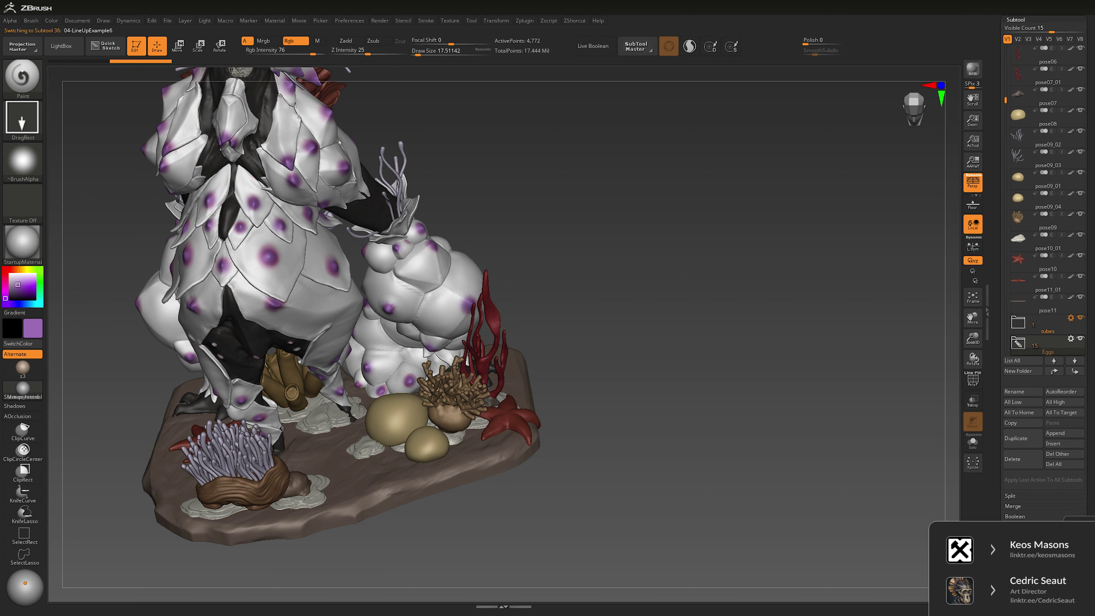
mouse_move(690, 302)
mouse_down()
mouse_move(345, 311)
mouse_move(337, 276)
mouse_move(312, 295)
mouse_up()
Step: Cover the magenta blotch on the lower cluster's topmost egg with white and paint a purple spot over it
key(c)
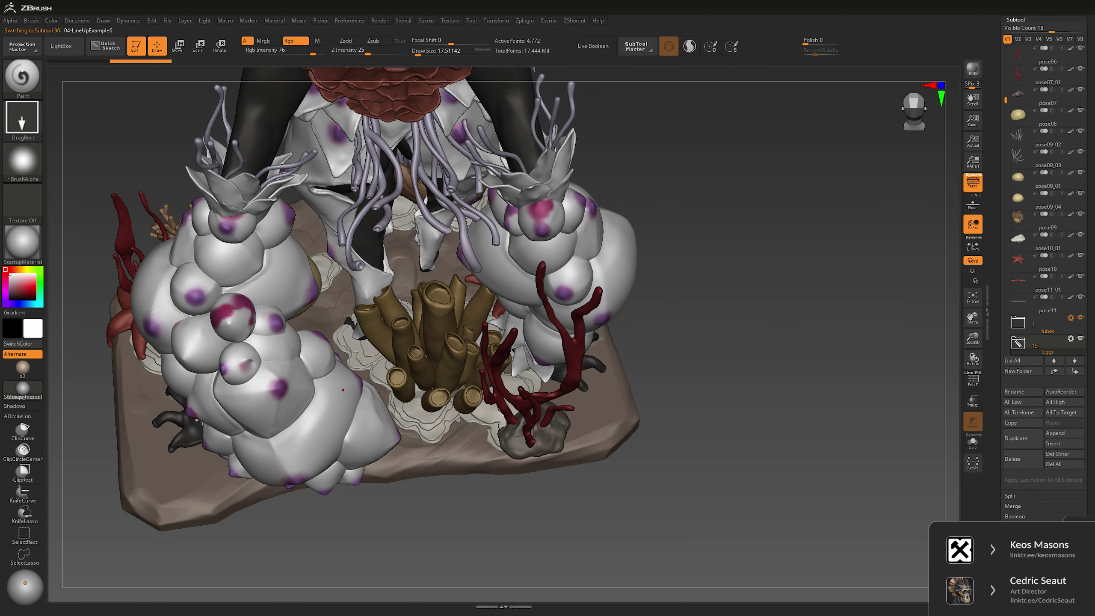
alt+click(231, 317)
mouse_move(215, 317)
mouse_down()
mouse_move(235, 299)
mouse_move(253, 310)
mouse_move(218, 314)
mouse_up()
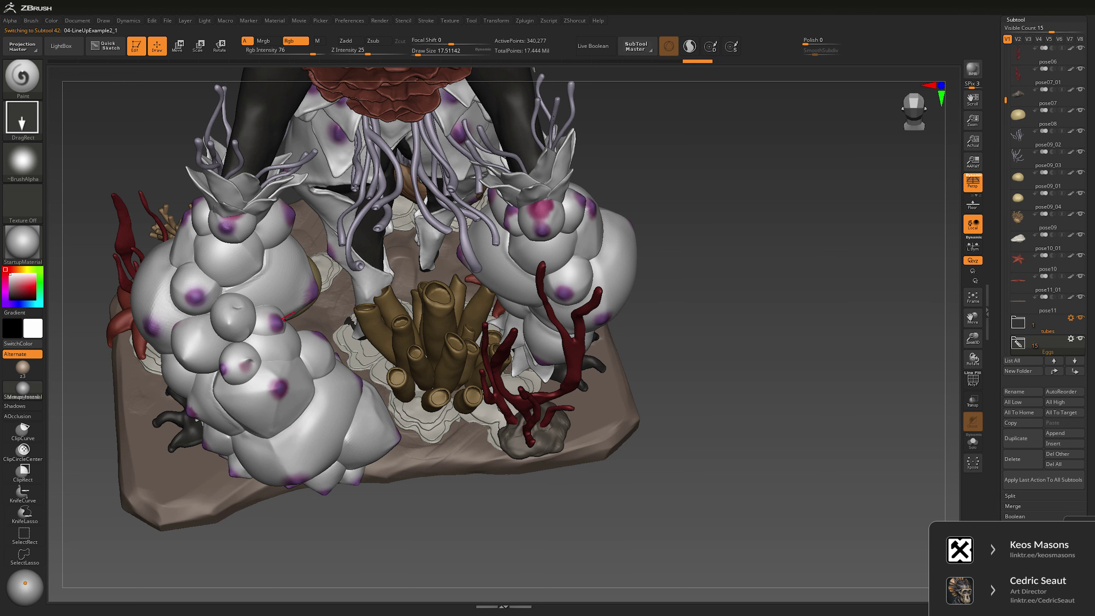
key(c)
click(229, 321)
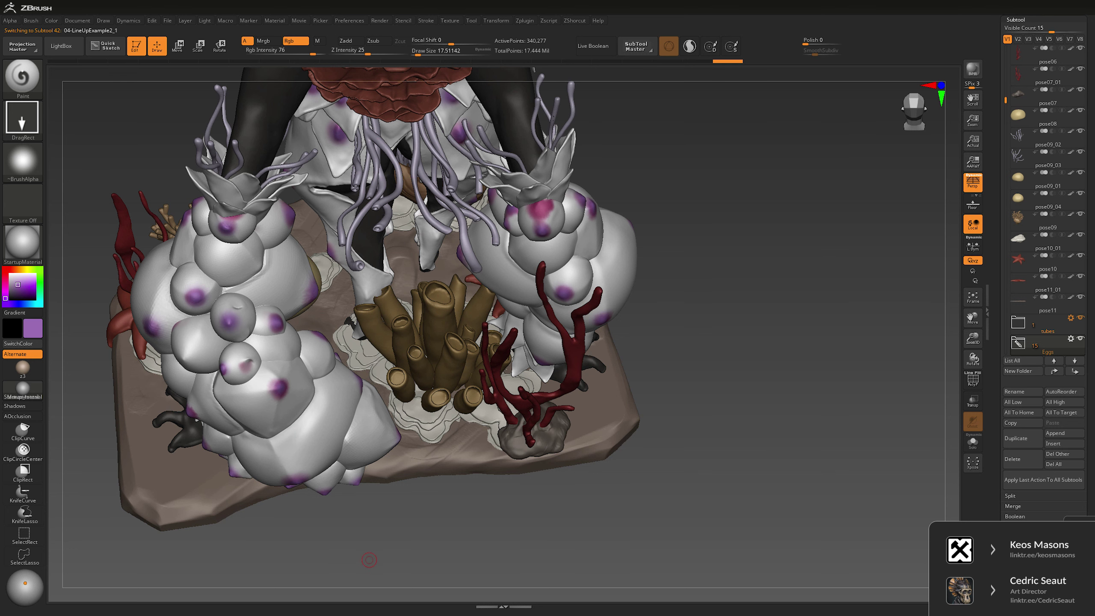
Step: Remove the plain purple spot on the topmost egg and paint a magenta spot with a purple centre instead
drag(369, 560, 546, 217)
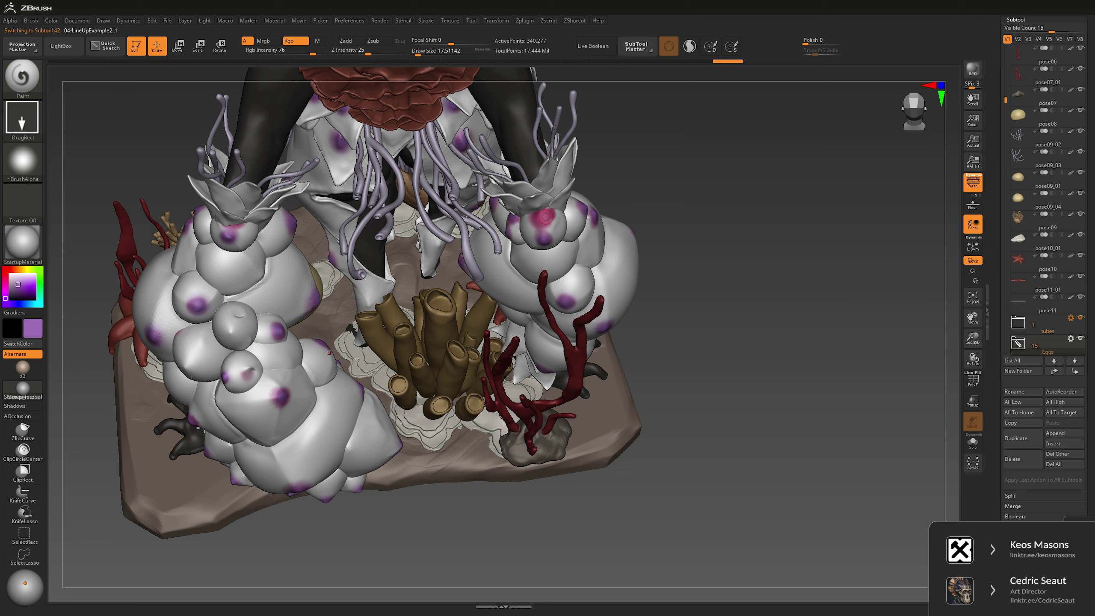
key(c)
drag(230, 329, 233, 332)
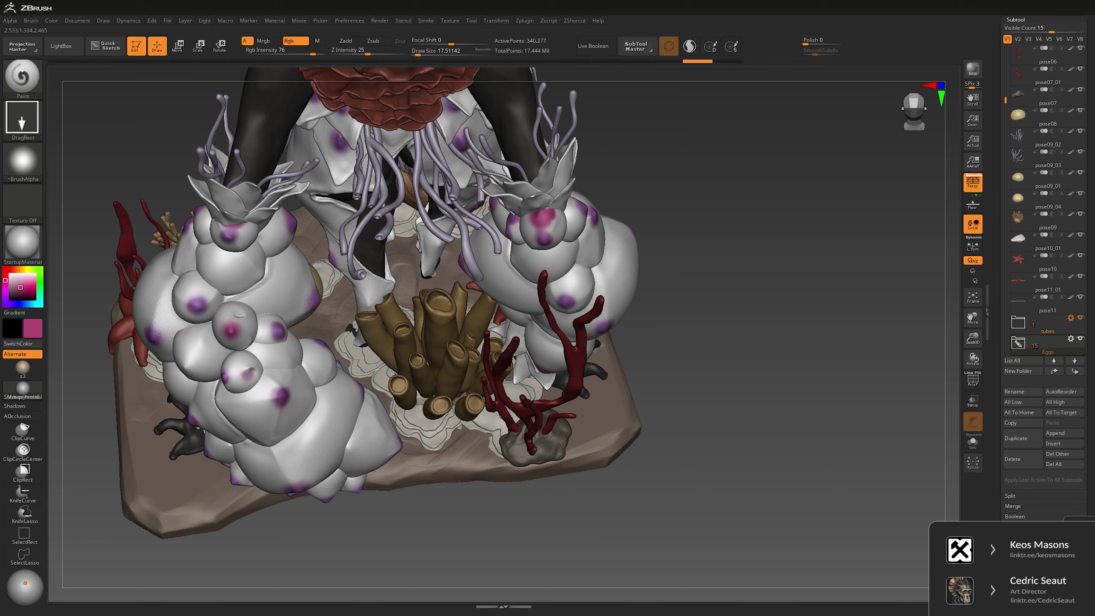
key(c)
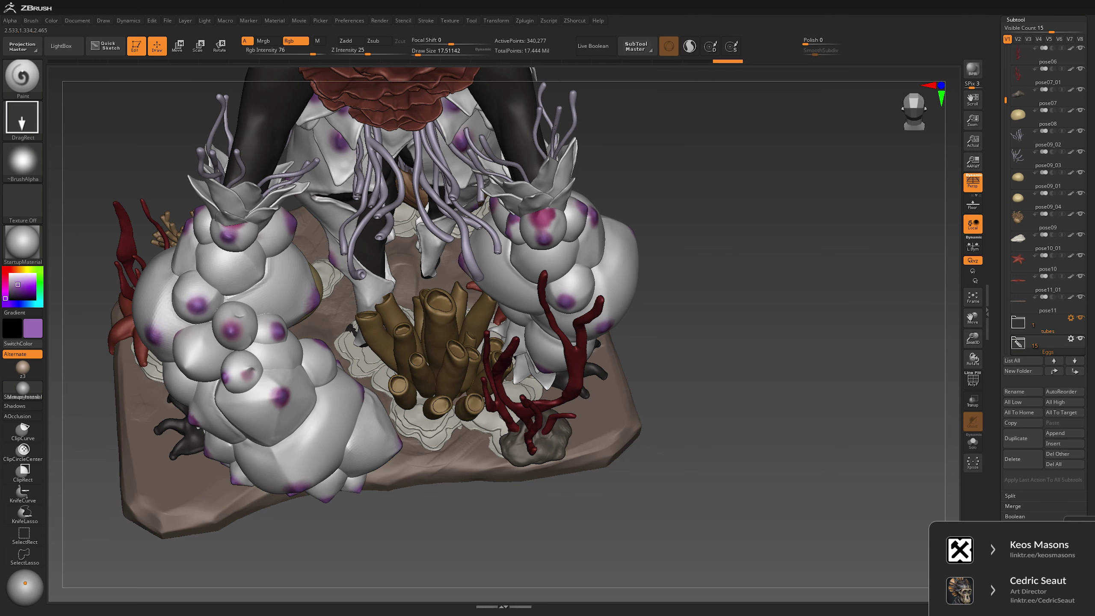
right_drag(245, 364, 278, 291)
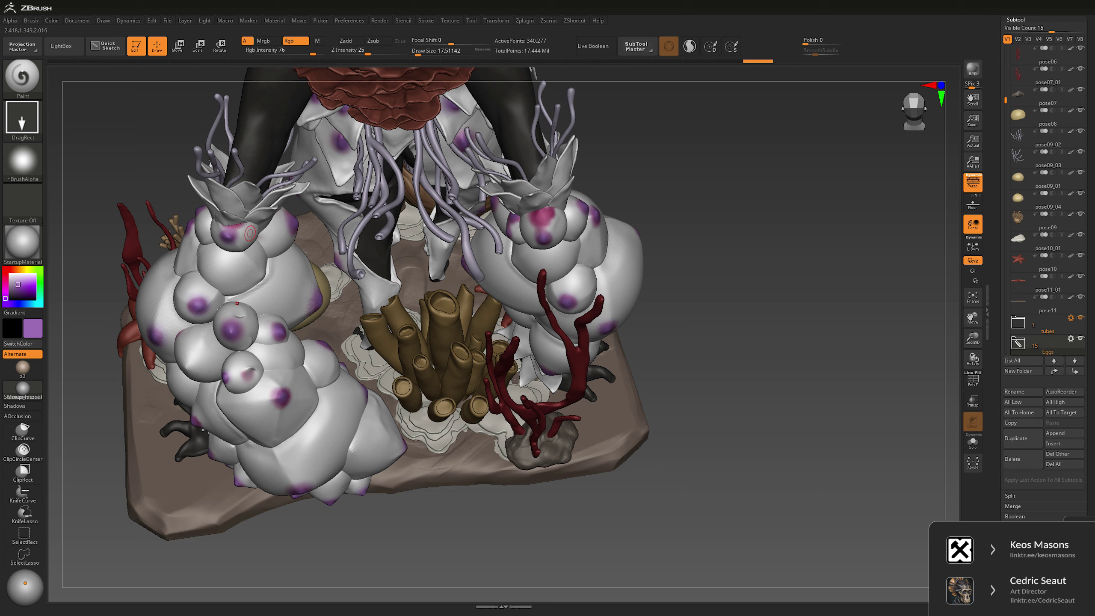
Step: Paint white over the stray magenta beside the purple spot on the upper left egg stack's top egg
key(c)
alt+click(241, 229)
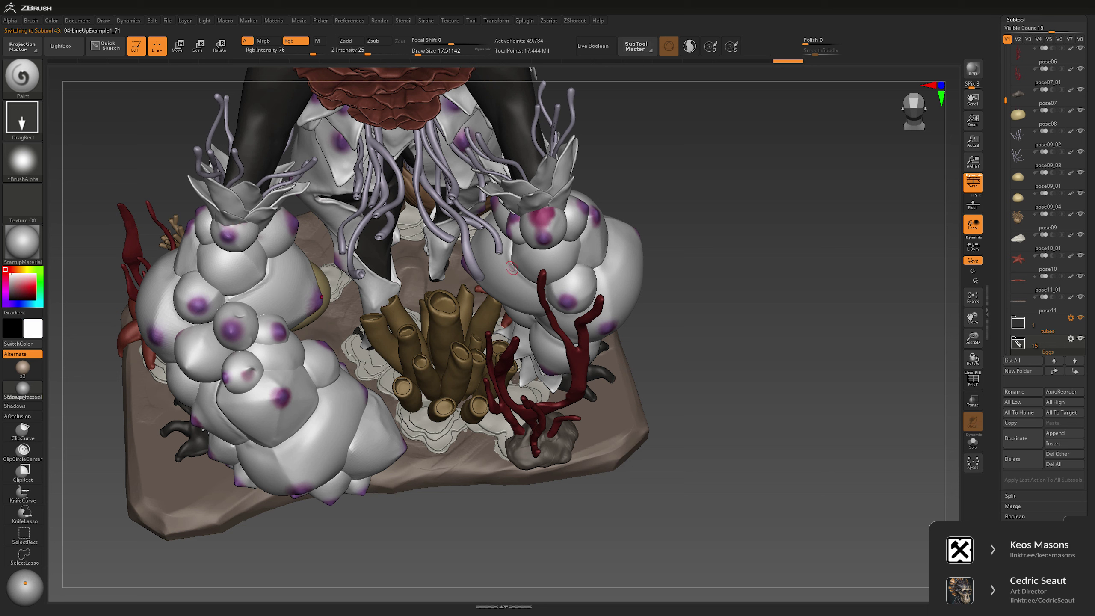
Step: Paint white over the magenta spot on the top egg of the egg stack behind the red branching coral
alt+click(550, 242)
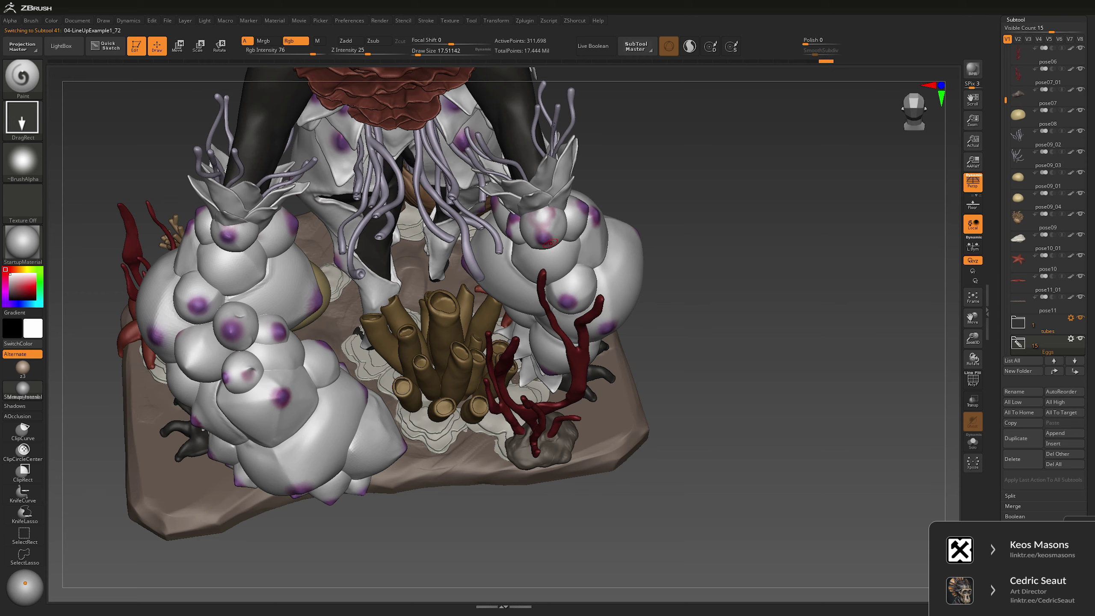
mouse_move(671, 223)
mouse_down()
mouse_move(644, 332)
mouse_move(697, 285)
mouse_move(689, 346)
mouse_up()
Step: Choose a muted reddish-brown and paint the upper part of the isolated white plate at the base of the red back frills
click(19, 289)
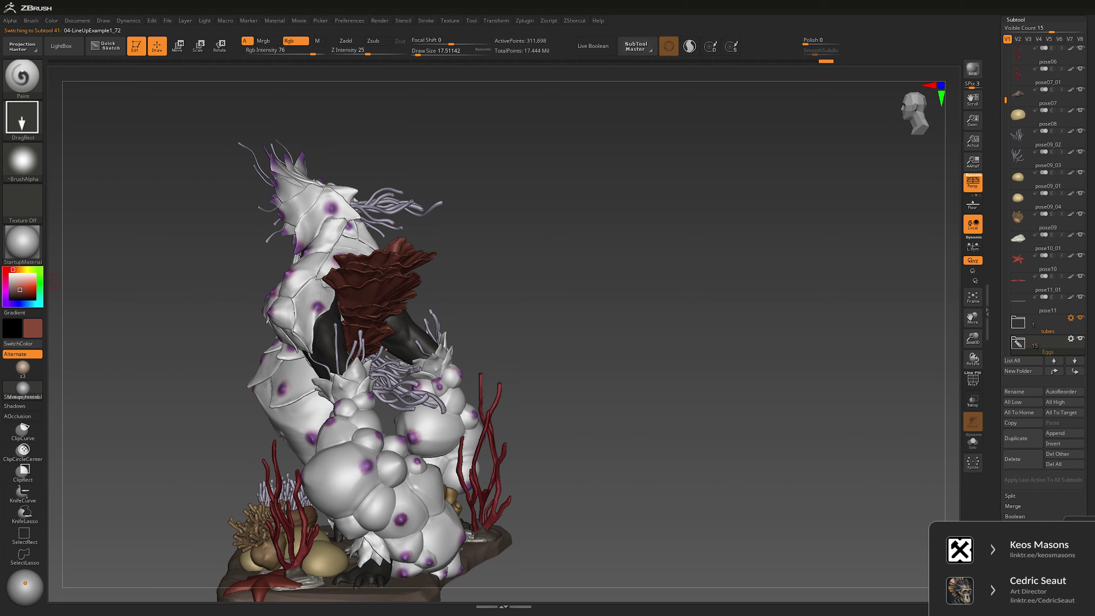
click(16, 287)
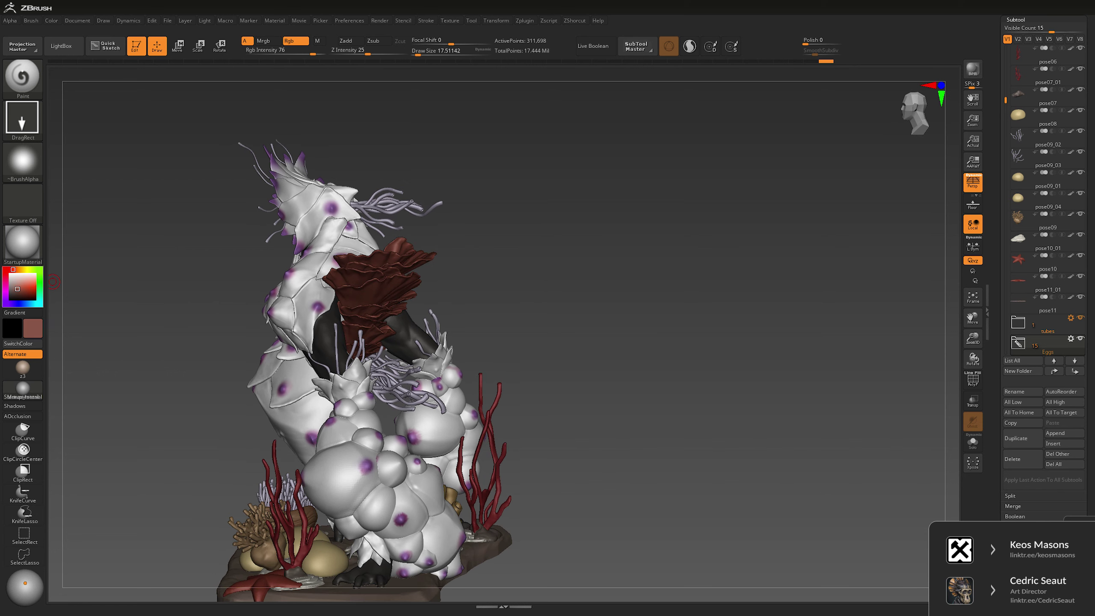
alt+click(293, 258)
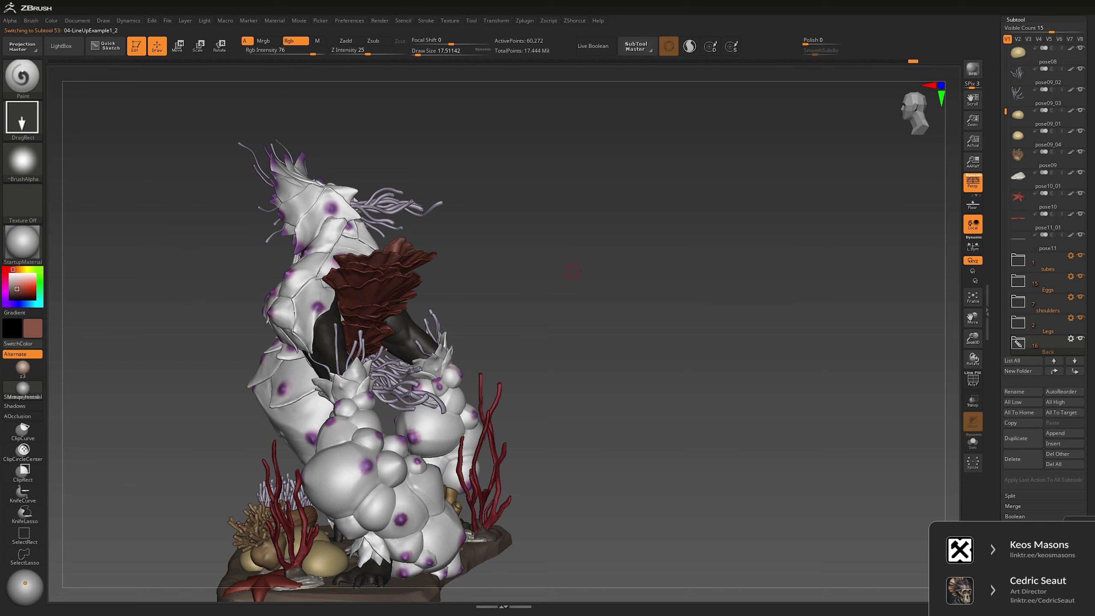
mouse_move(690, 345)
mouse_down()
mouse_move(699, 341)
mouse_move(672, 341)
mouse_up()
alt+click(382, 271)
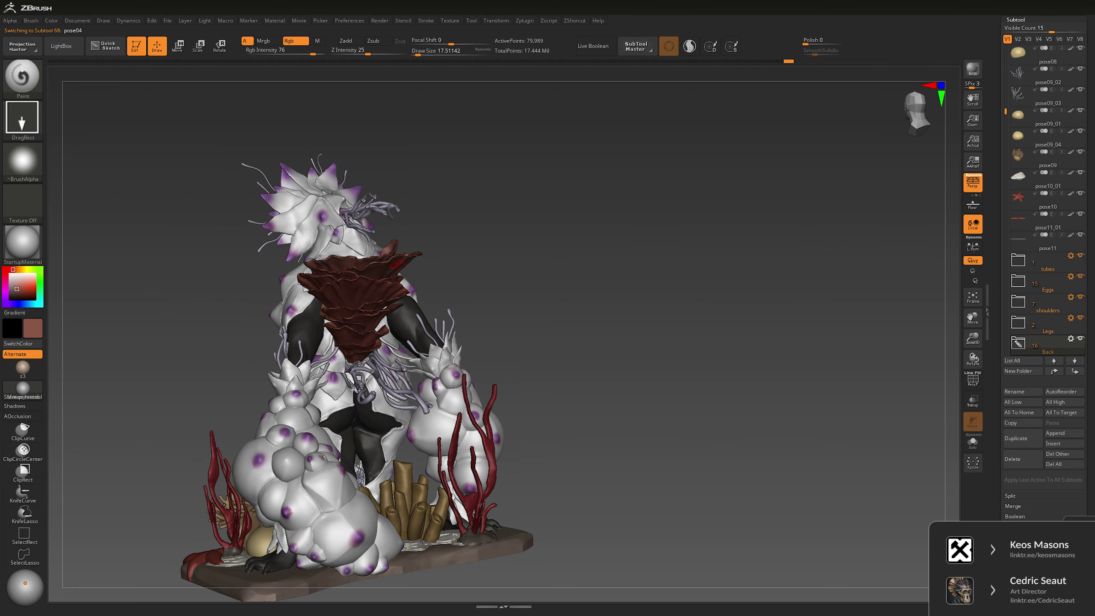
alt+click(371, 276)
alt+click(370, 308)
alt+click(438, 366)
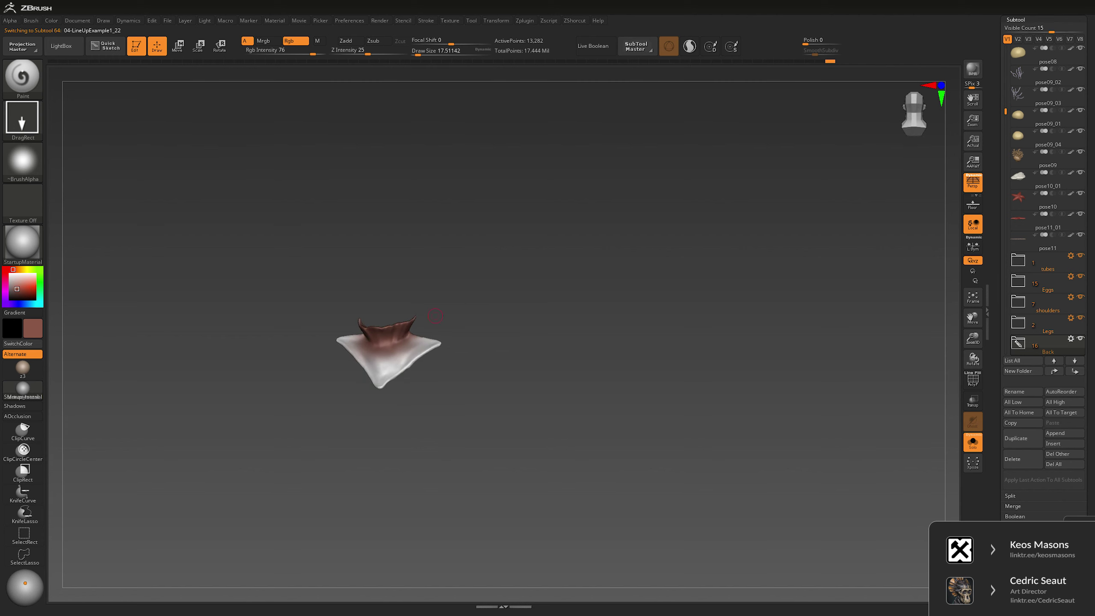
Step: Lower the RGB intensity to 36, soften the plate's reddish-brown fade into white, and show the whole diorama again
key(space)
drag(522, 296, 493, 296)
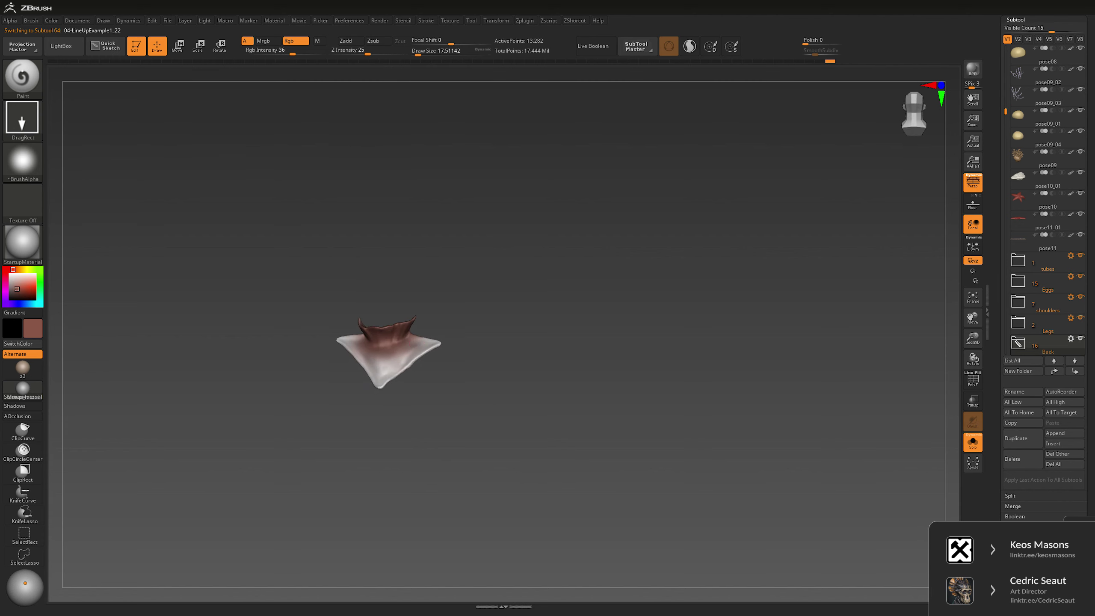
key(shift+alt+s)
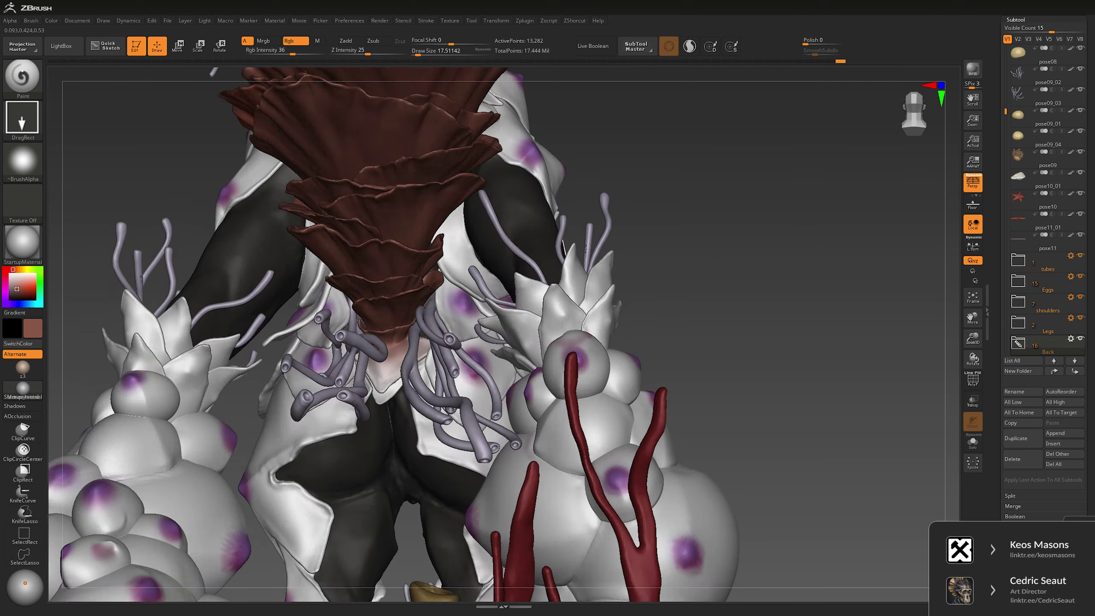
Step: Examine the whole painted diorama from the back, side and front
key(f)
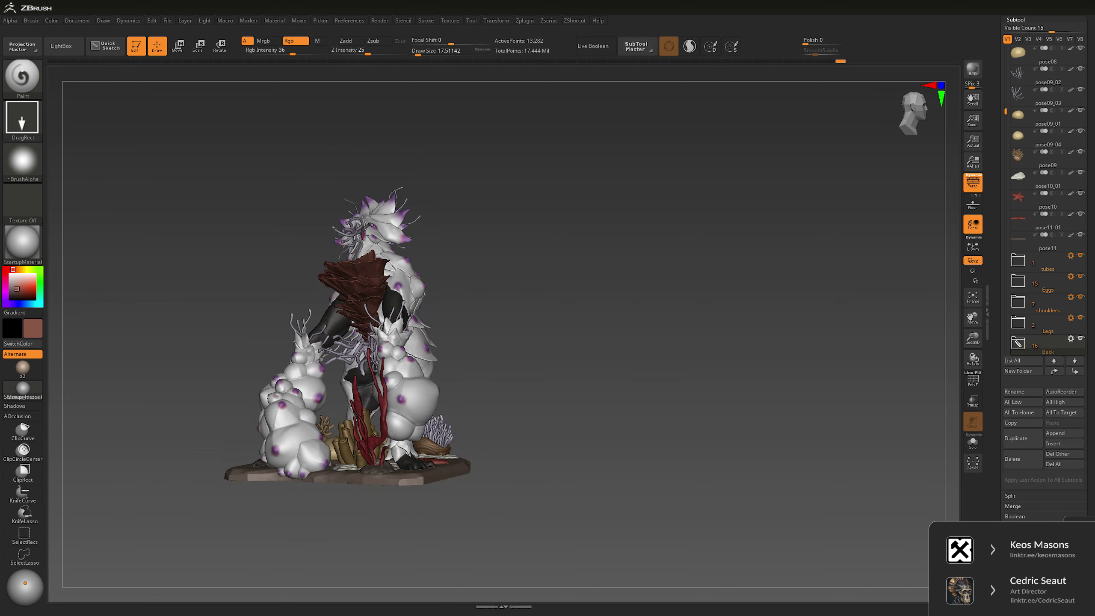
key(shift)
key(shift)
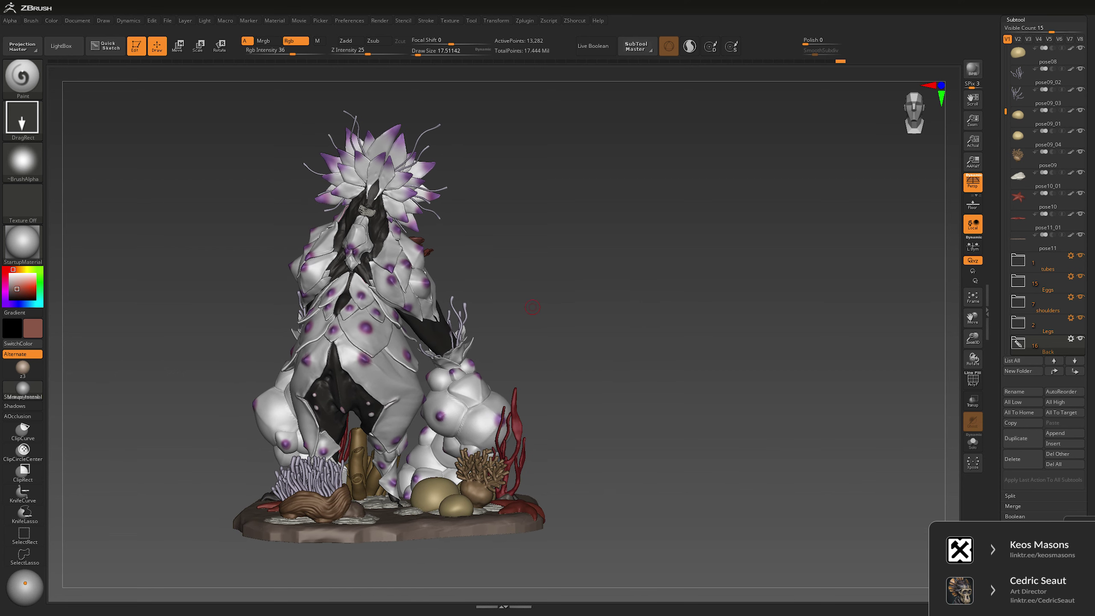
mouse_move(22, 244)
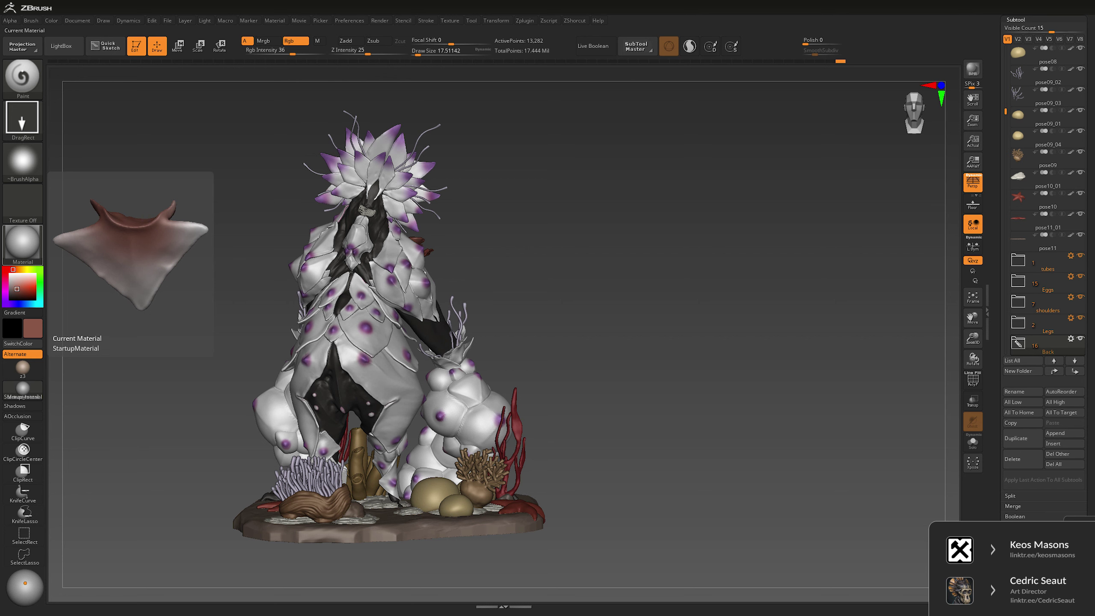
drag(539, 272, 742, 287)
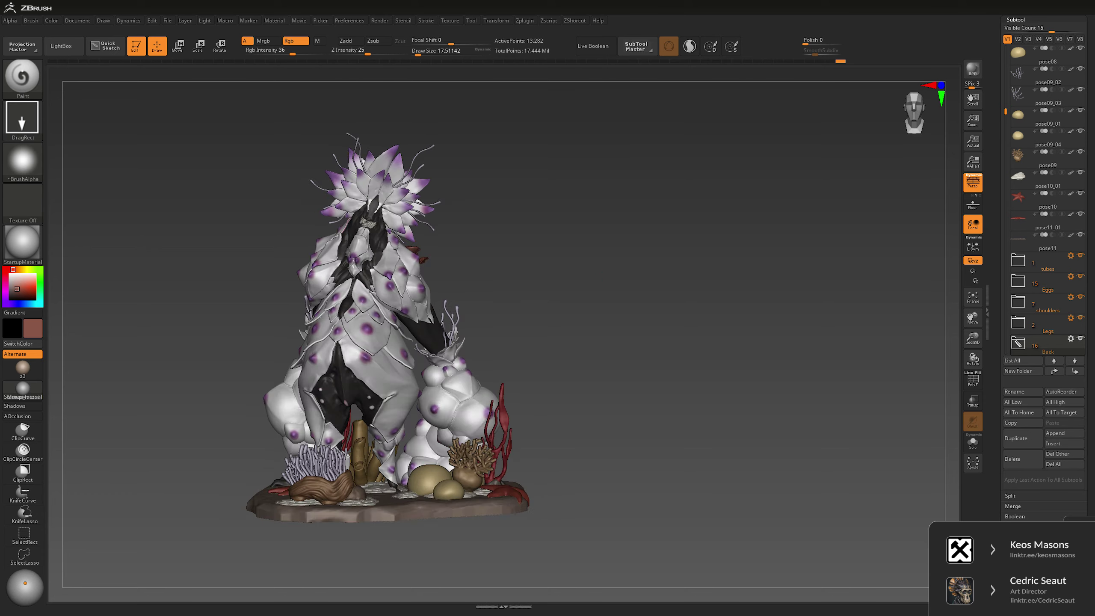